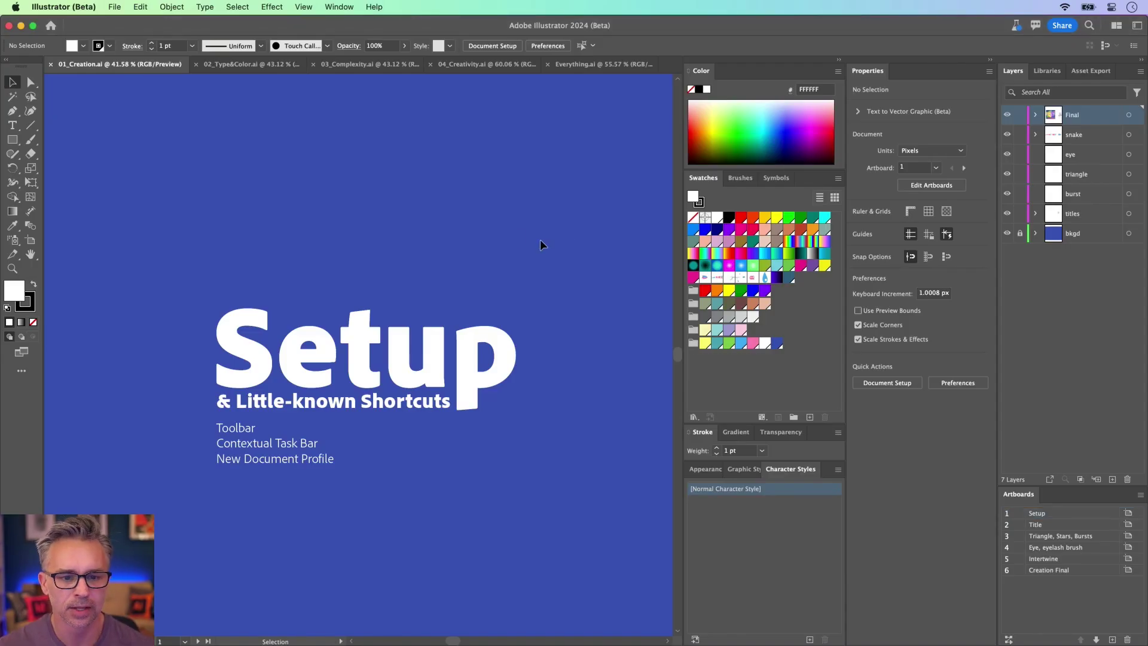
Reset the Advanced toolbar to its default set of tools
{"action": "left_click", "coordinate": [21, 371]}
{"action": "left_click", "coordinate": [189, 61]}
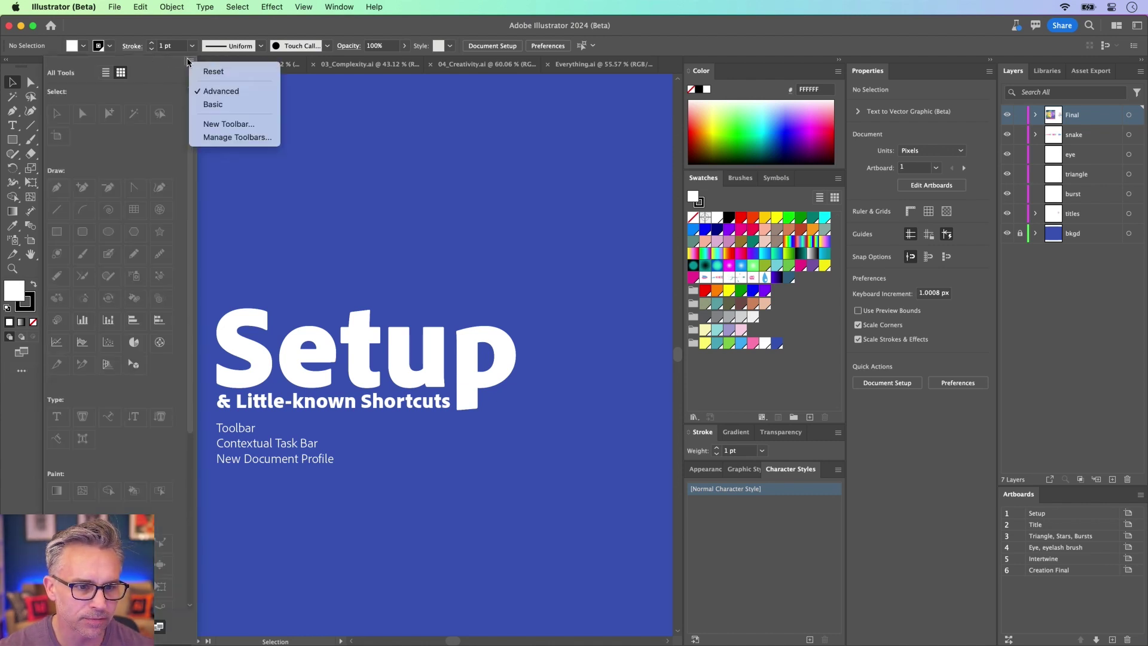
{"action": "left_click", "coordinate": [219, 77]}
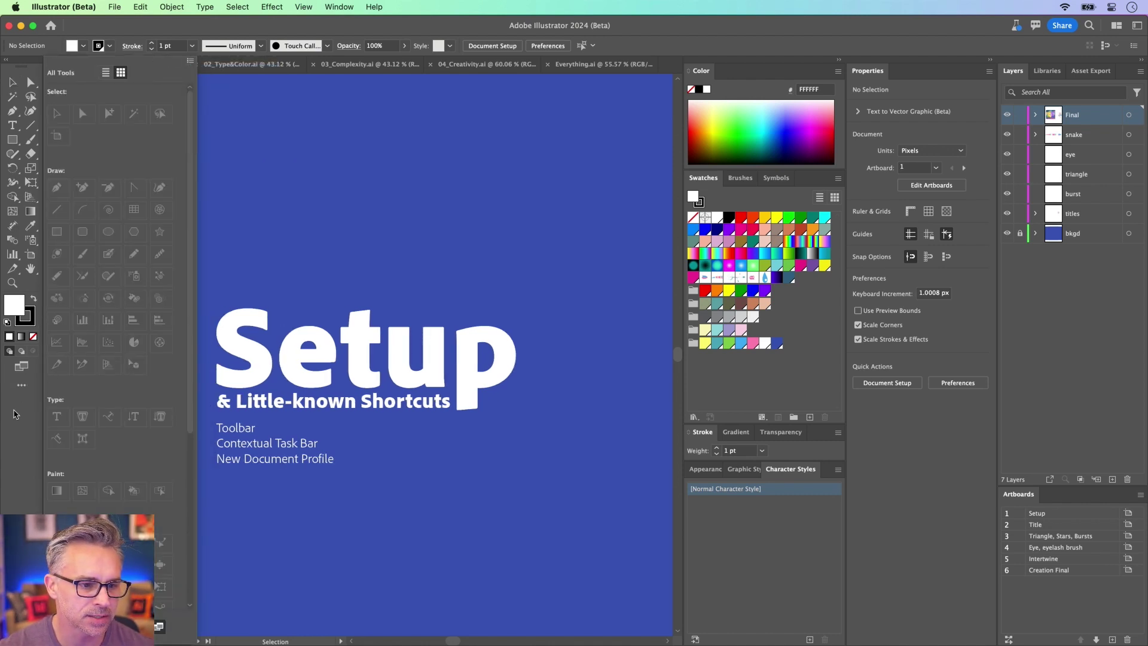
{"action": "left_click", "coordinate": [20, 386]}
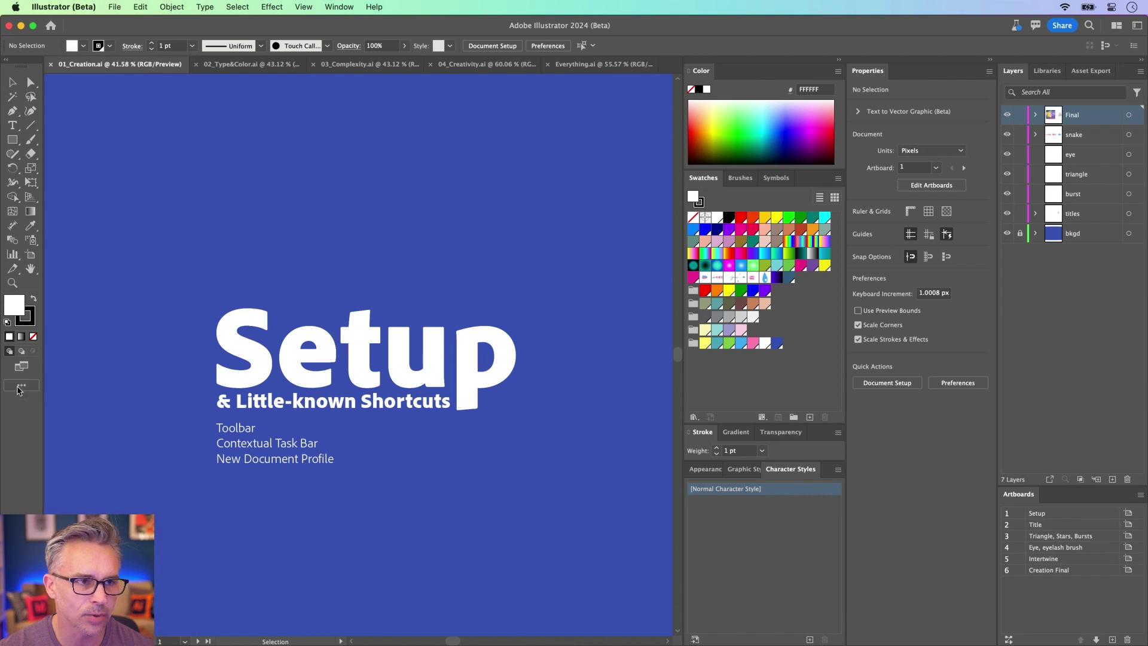
Activate the Perspective Grid tool so its grid displays over the Setup title
{"action": "left_click", "coordinate": [19, 389]}
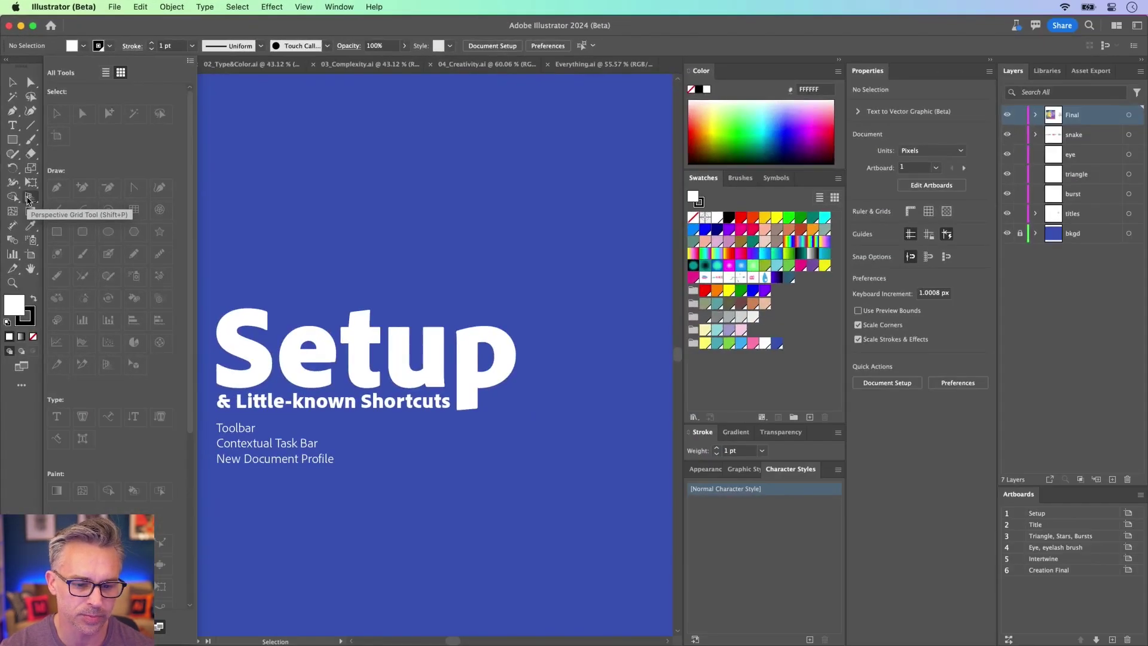
{"action": "left_click", "coordinate": [28, 198]}
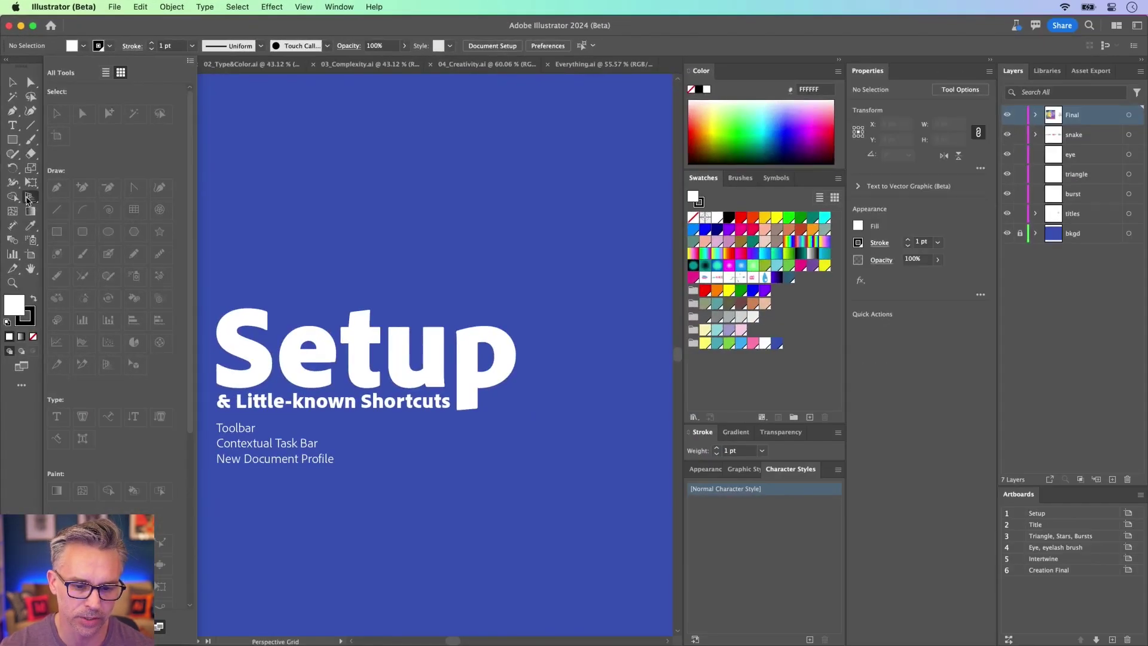
{"action": "left_click", "coordinate": [294, 128]}
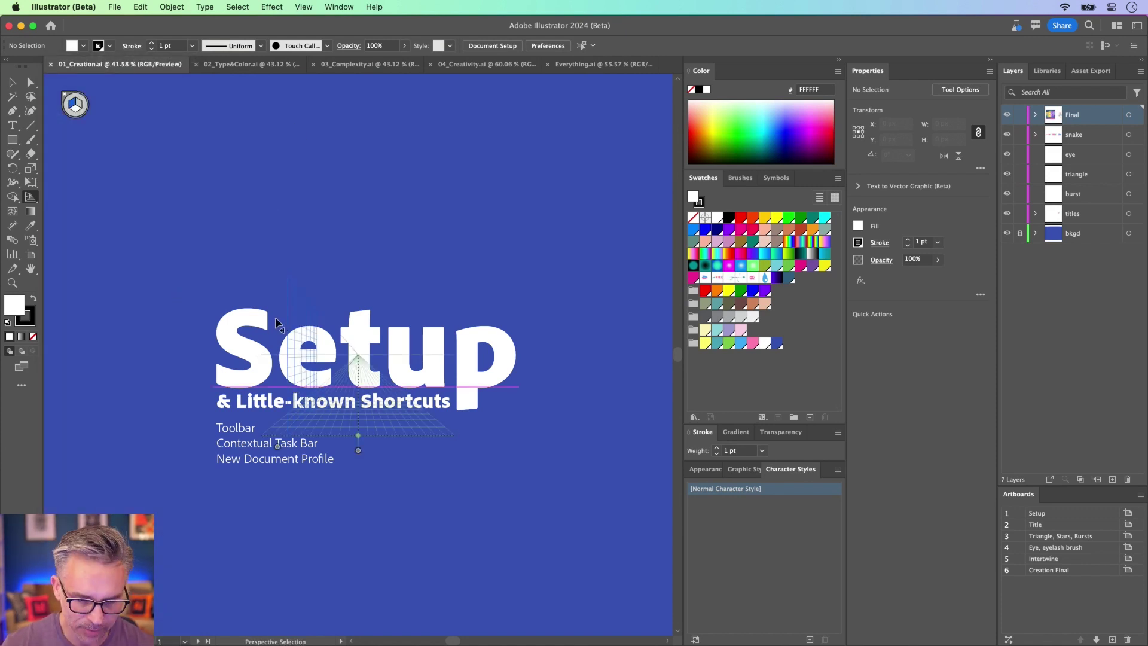
{"action": "key", "text": "super+equal"}
{"action": "key", "text": "super+equal"}
{"action": "key", "text": "super+equal"}
{"action": "key", "text": "super+equal"}
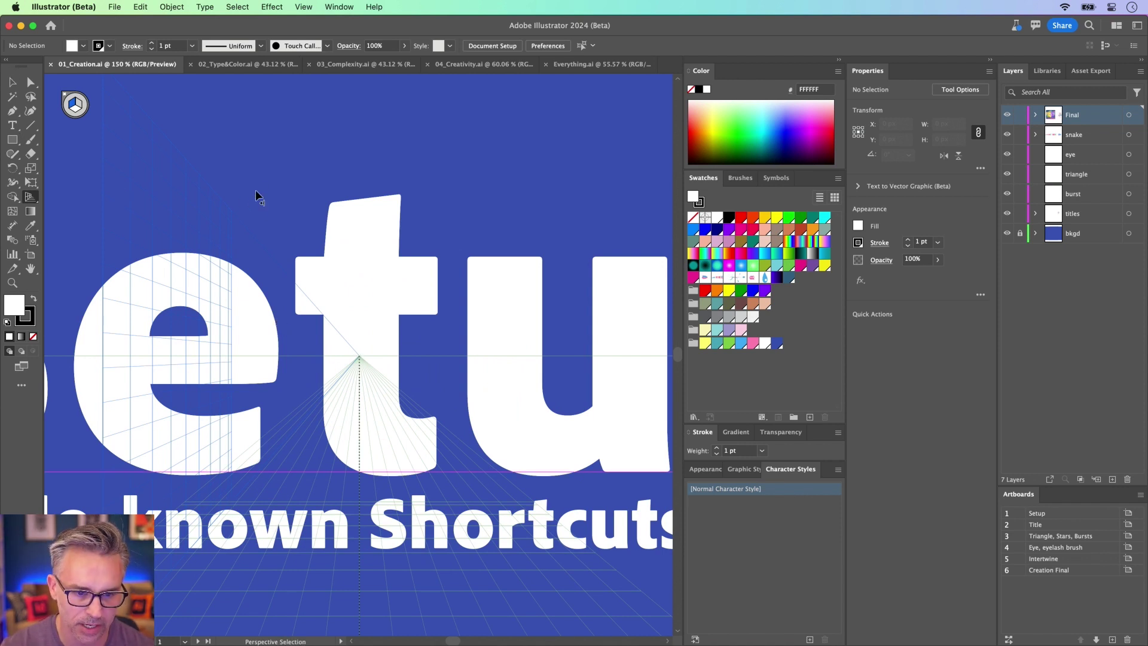
Hide the perspective grid on the Setup artboard
{"action": "left_click", "coordinate": [304, 7]}
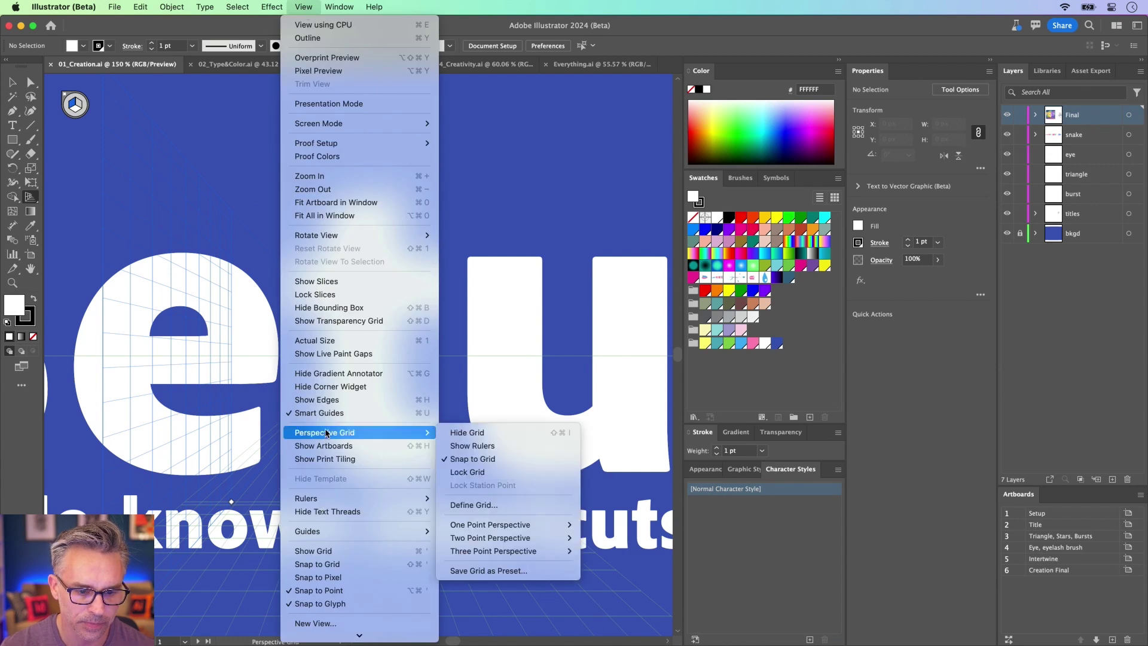
{"action": "mouse_move", "coordinate": [412, 432]}
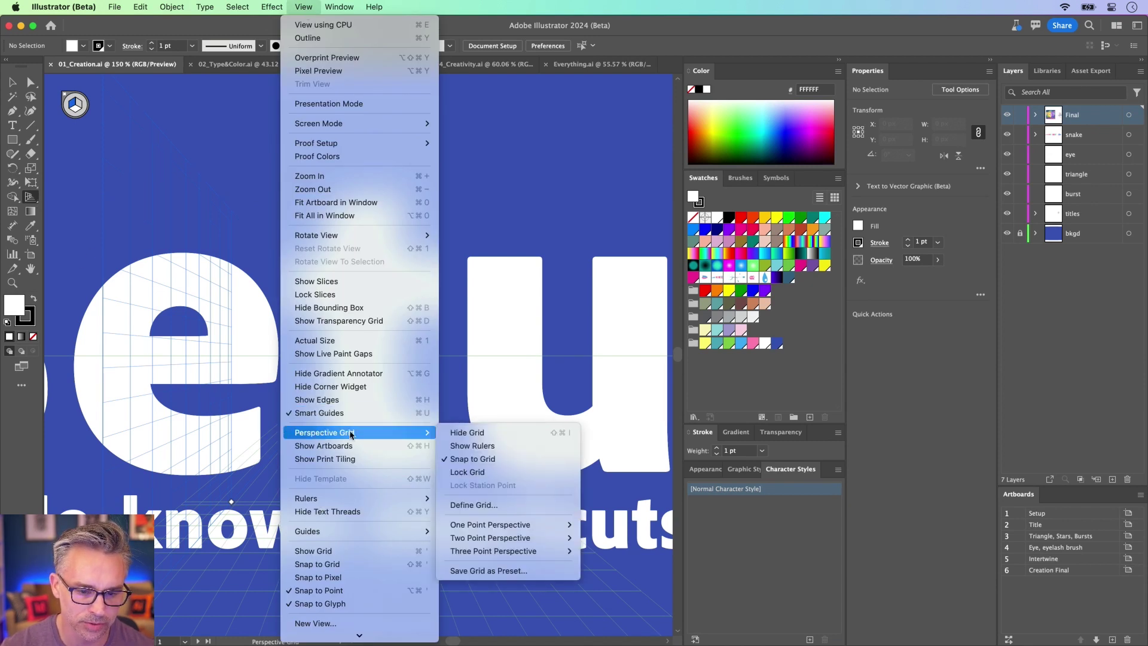
{"action": "left_click", "coordinate": [529, 433]}
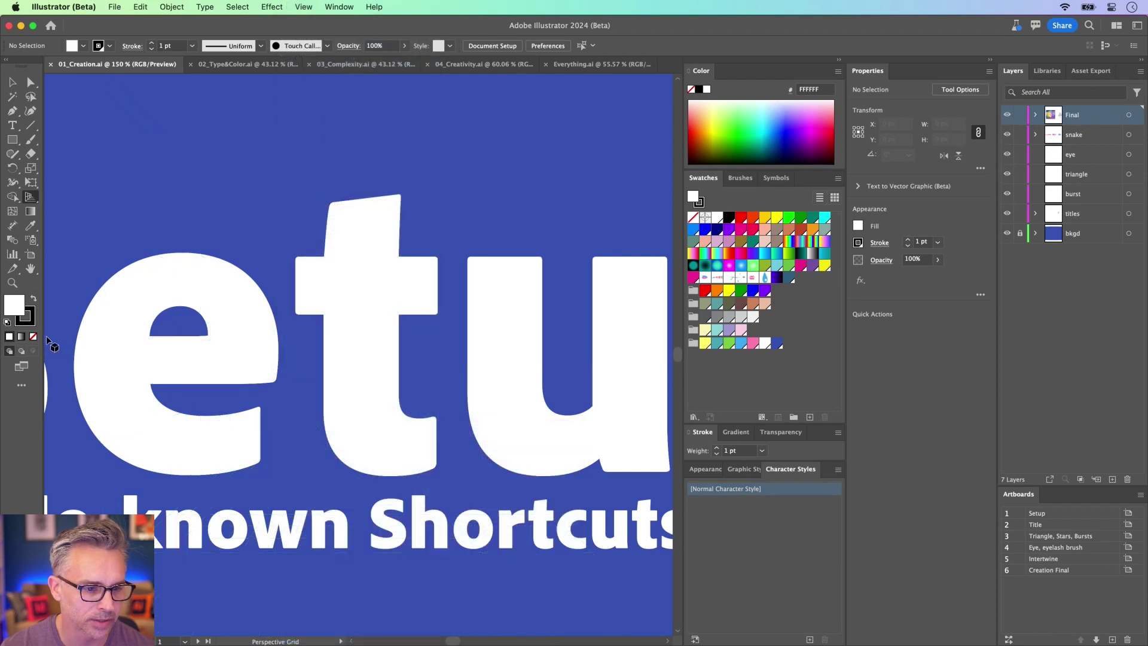
Remove the Perspective Grid tool from the toolbar and make the Selection tool active
{"action": "left_click", "coordinate": [21, 386]}
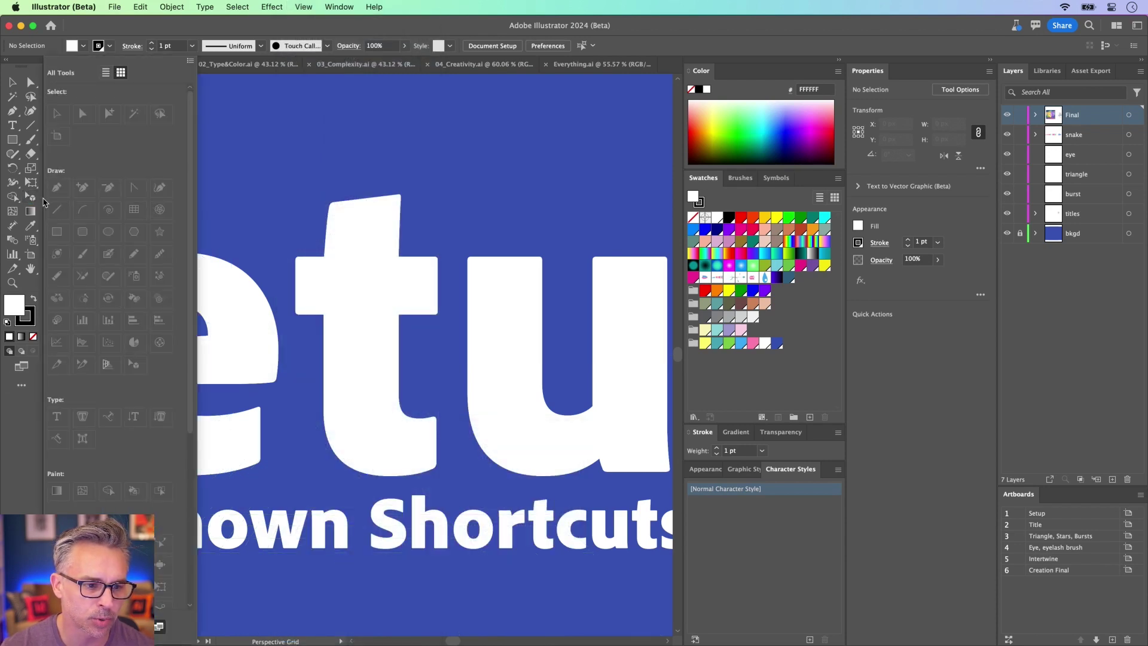
{"action": "left_click_drag", "start_coordinate": [30, 196], "coordinate": [54, 204]}
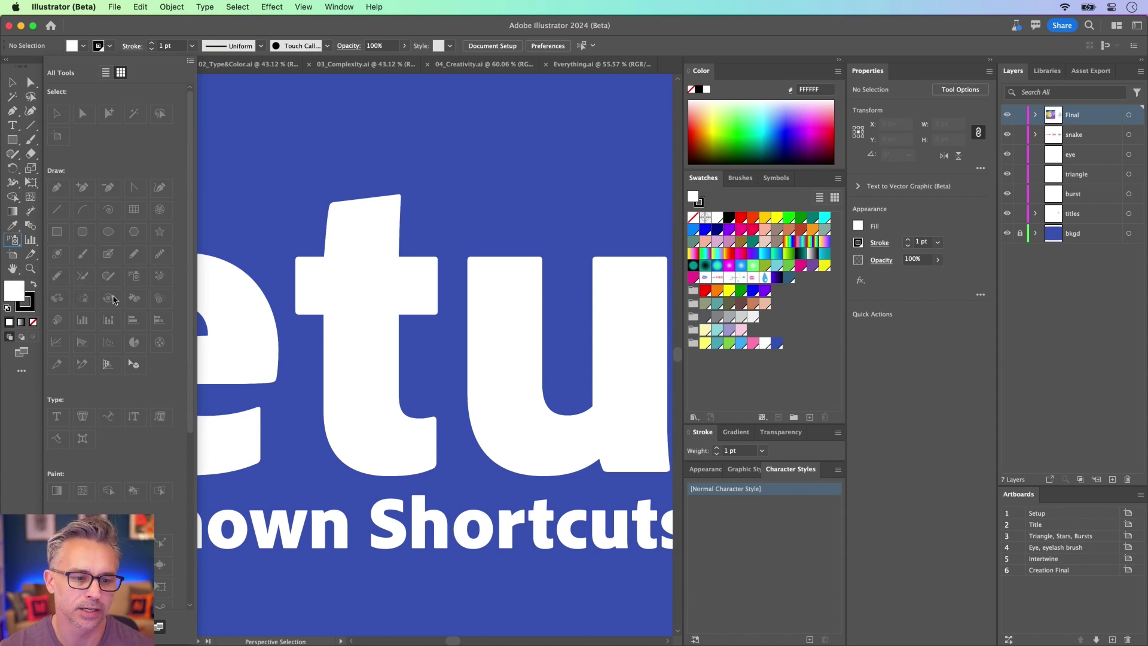
{"action": "scroll", "coordinate": [116, 302], "scroll_direction": "down", "scroll_amount": 5}
{"action": "scroll", "coordinate": [115, 302], "scroll_direction": "up", "scroll_amount": 5}
{"action": "left_click", "coordinate": [13, 82]}
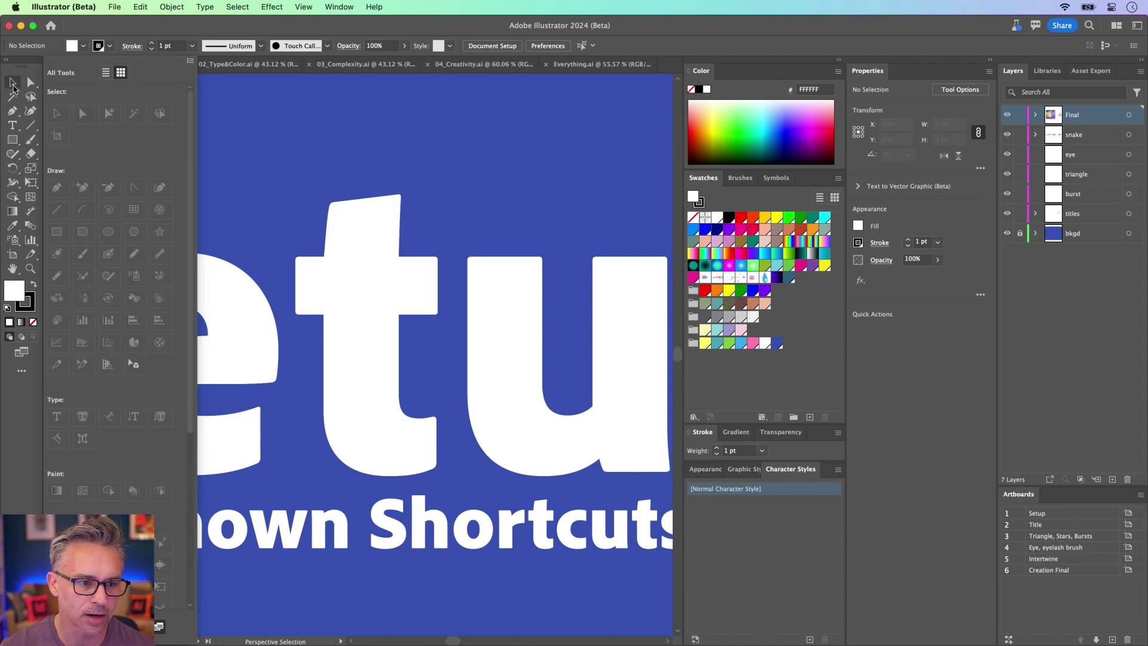
{"action": "left_click", "coordinate": [21, 373]}
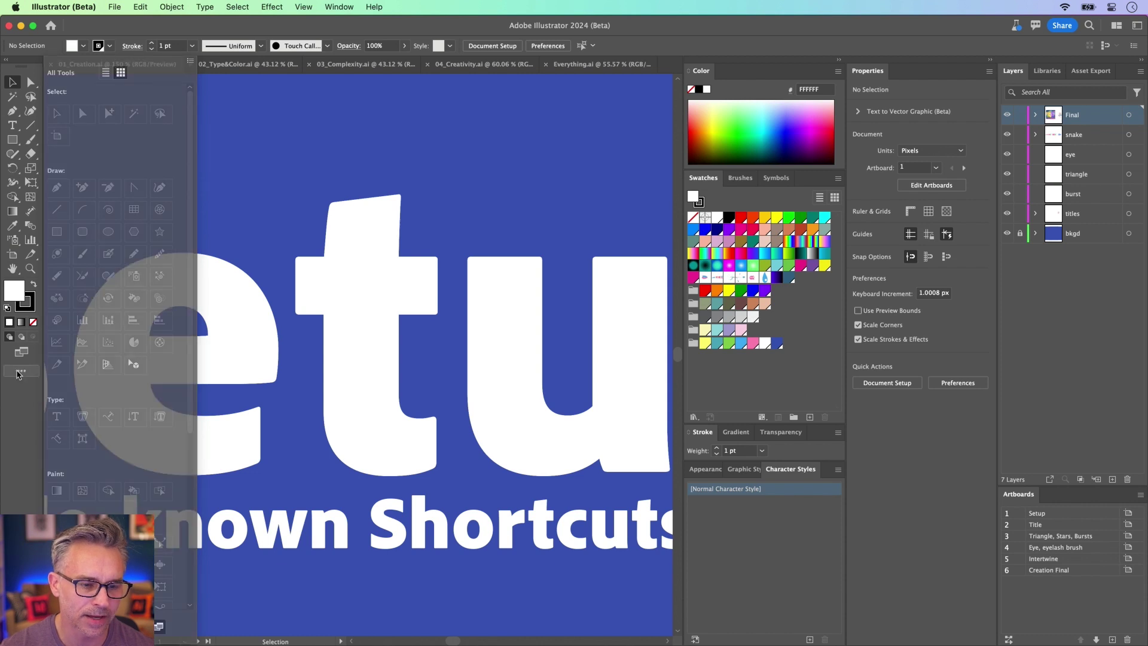
Deselect the title, fit the Setup artboard in the window, and collapse the color and swatches panel column to icons
{"action": "left_click", "coordinate": [212, 192]}
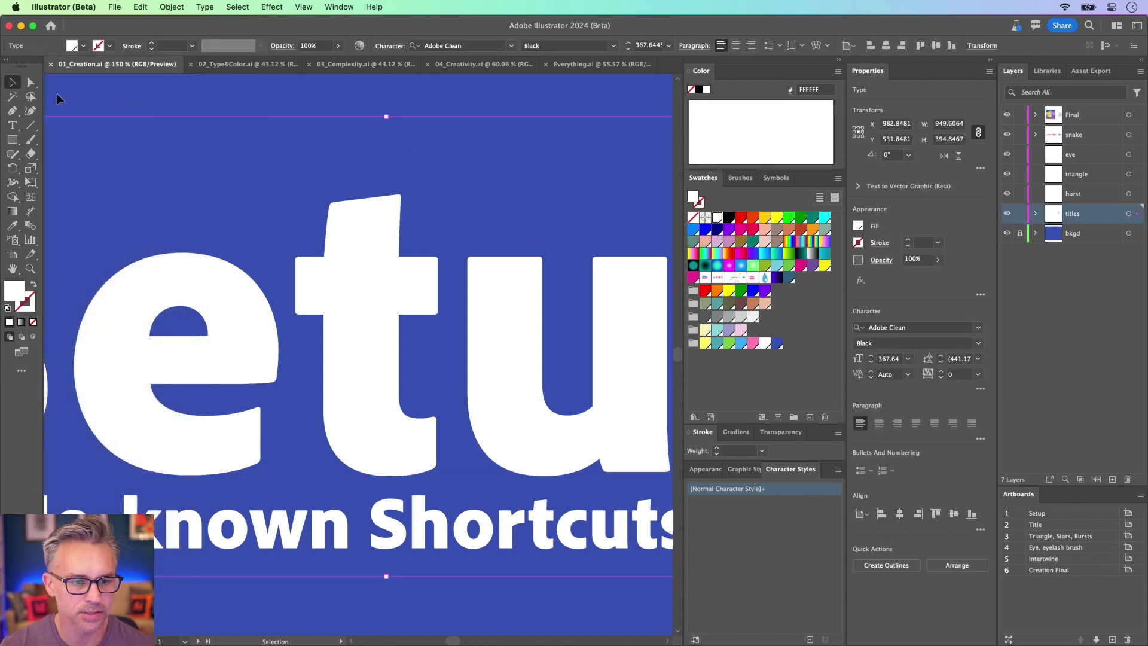
{"action": "left_click", "coordinate": [147, 105]}
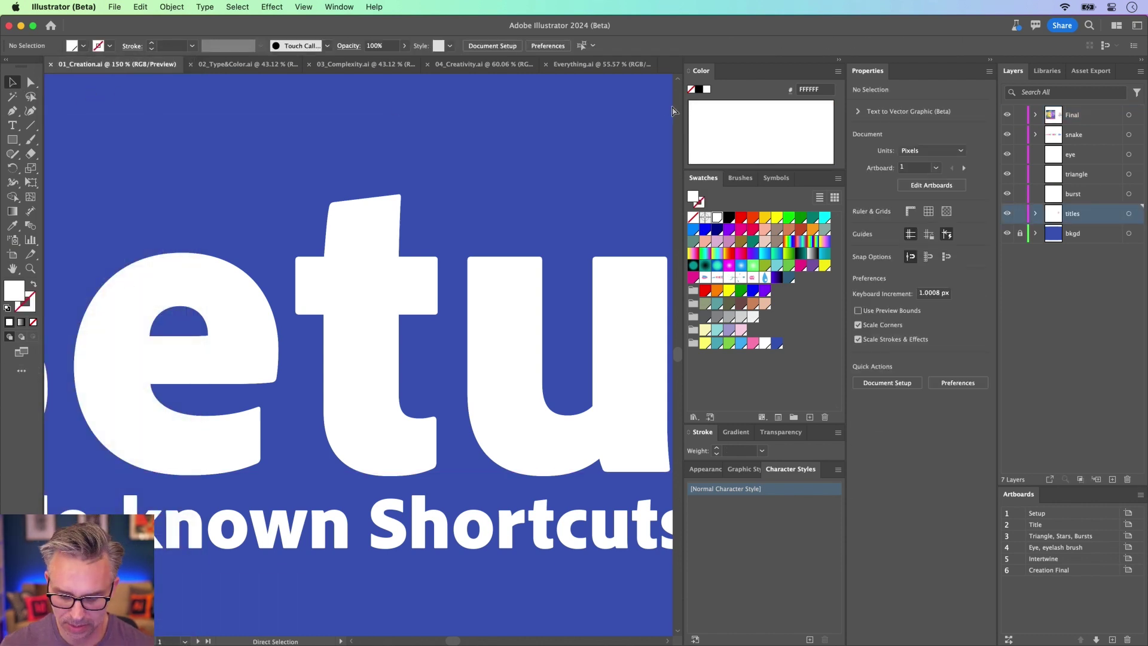
{"action": "key", "text": "super+0"}
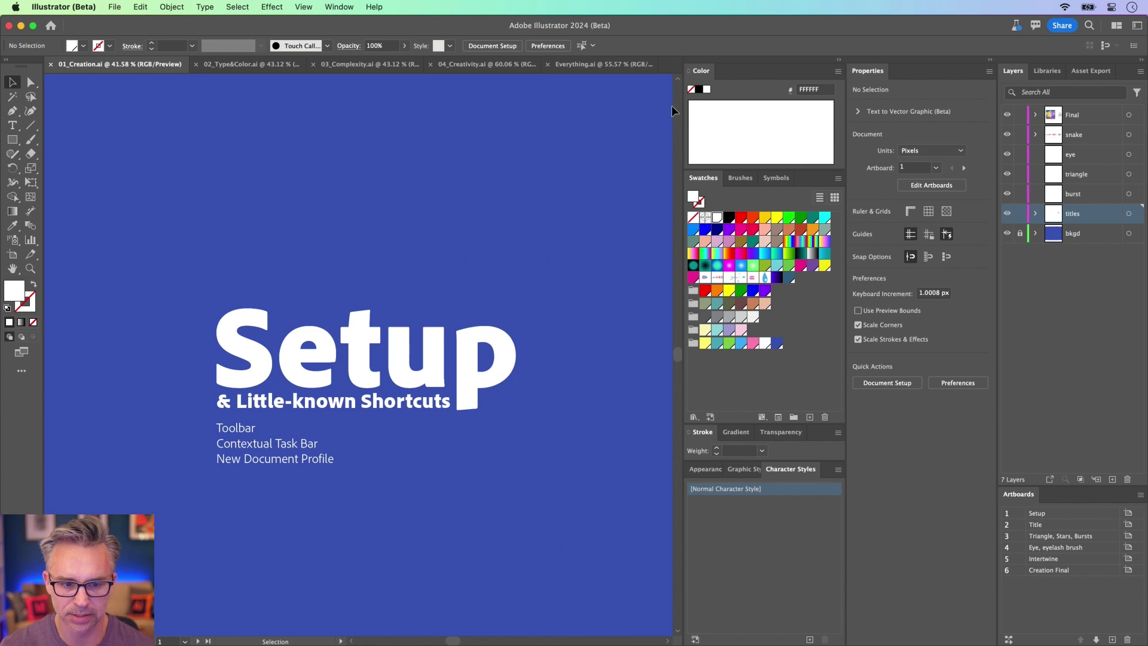
{"action": "left_click", "coordinate": [839, 60]}
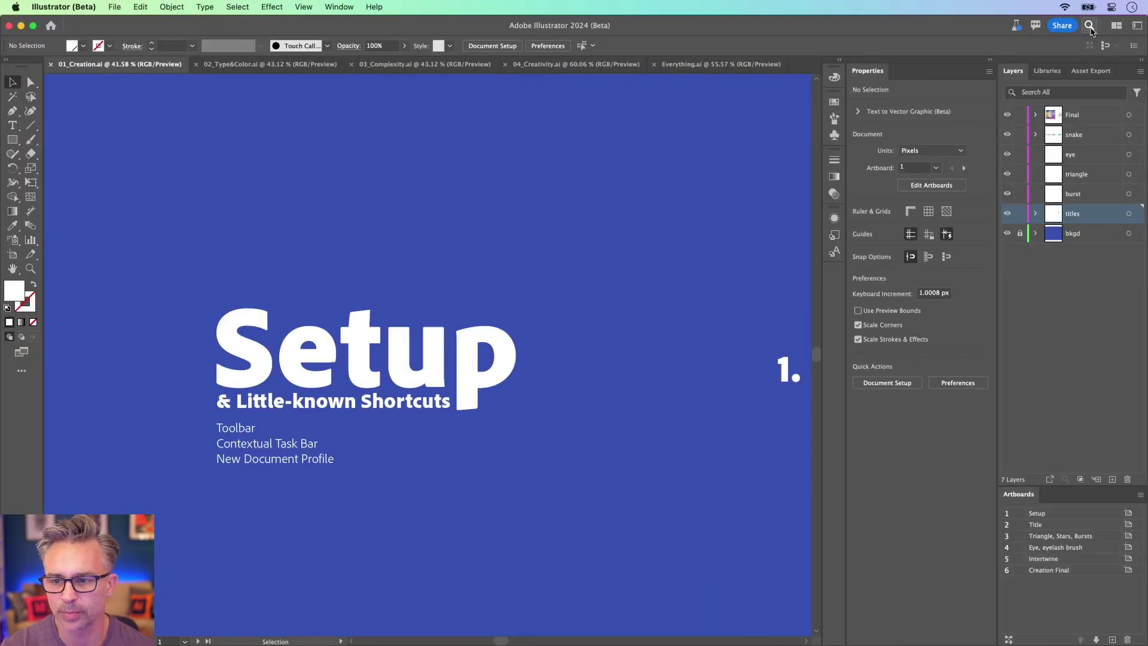
Search the application's tools and help for "perspective" and activate the Perspective Grid Tool from the suggestions
{"action": "left_click", "coordinate": [1090, 26]}
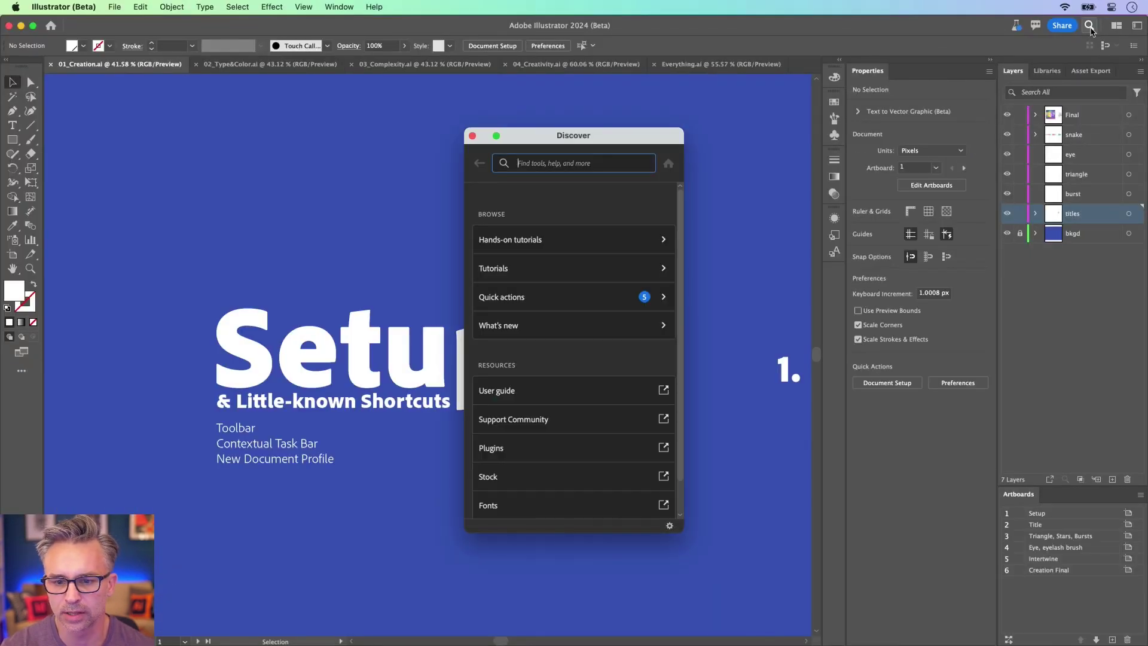
{"action": "type", "text": "s"}
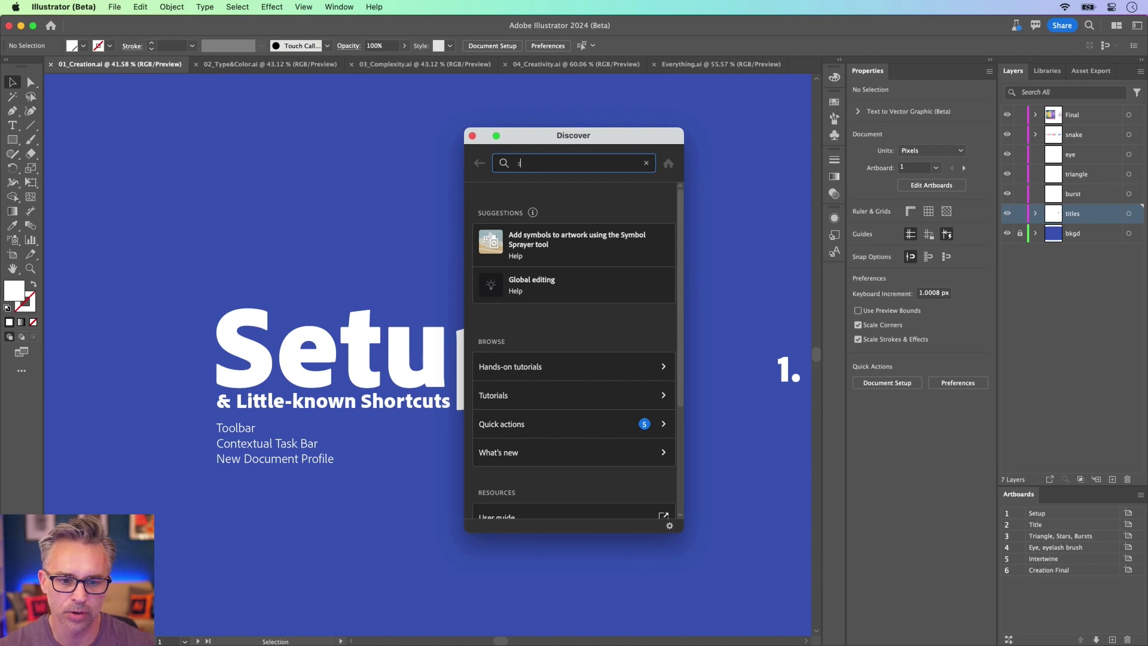
{"action": "type", "text": "erspective"}
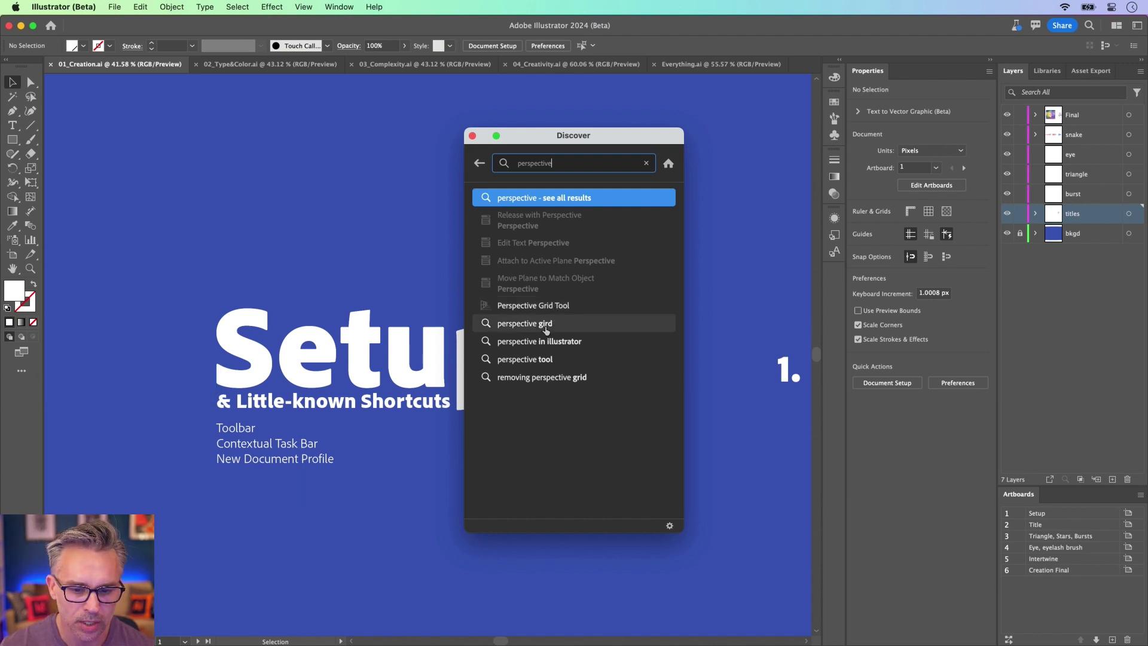
{"action": "left_click", "coordinate": [537, 307]}
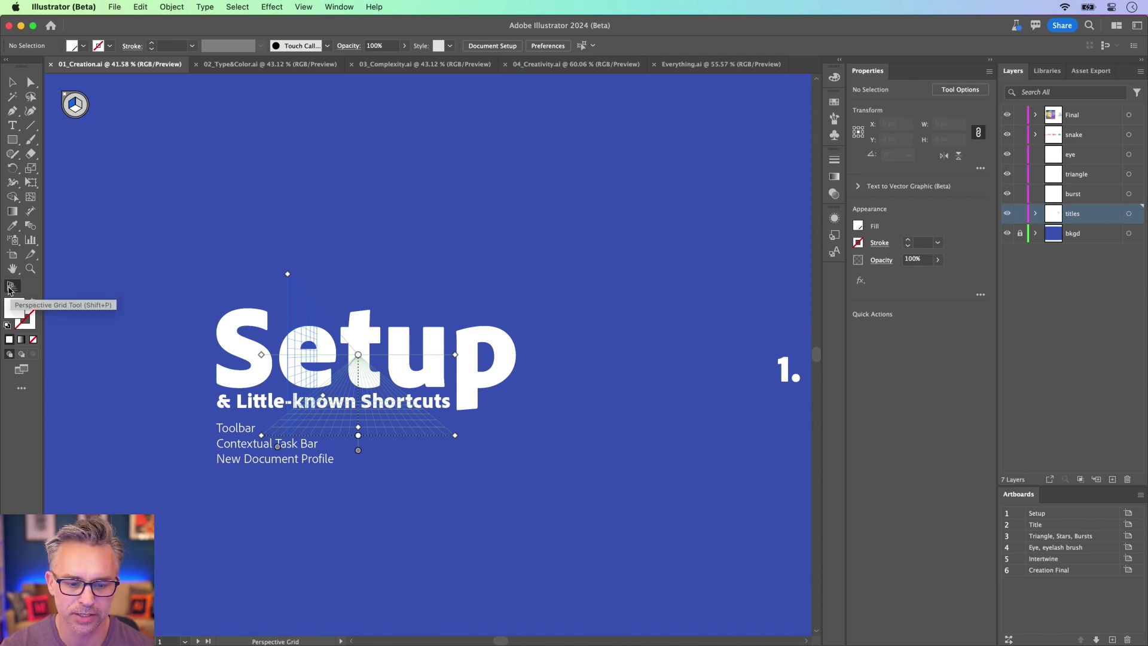
Turn off the perspective grid display and return to the Selection tool
{"action": "left_click", "coordinate": [303, 7]}
{"action": "mouse_move", "coordinate": [333, 434]}
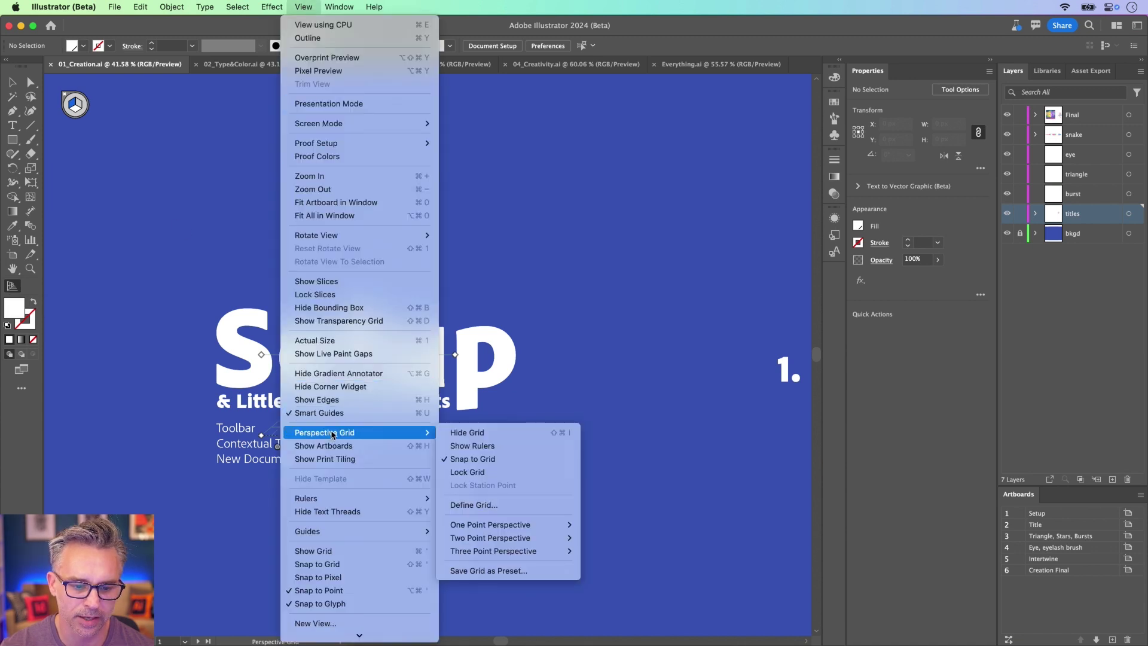
{"action": "left_click", "coordinate": [468, 433]}
{"action": "left_click", "coordinate": [12, 81]}
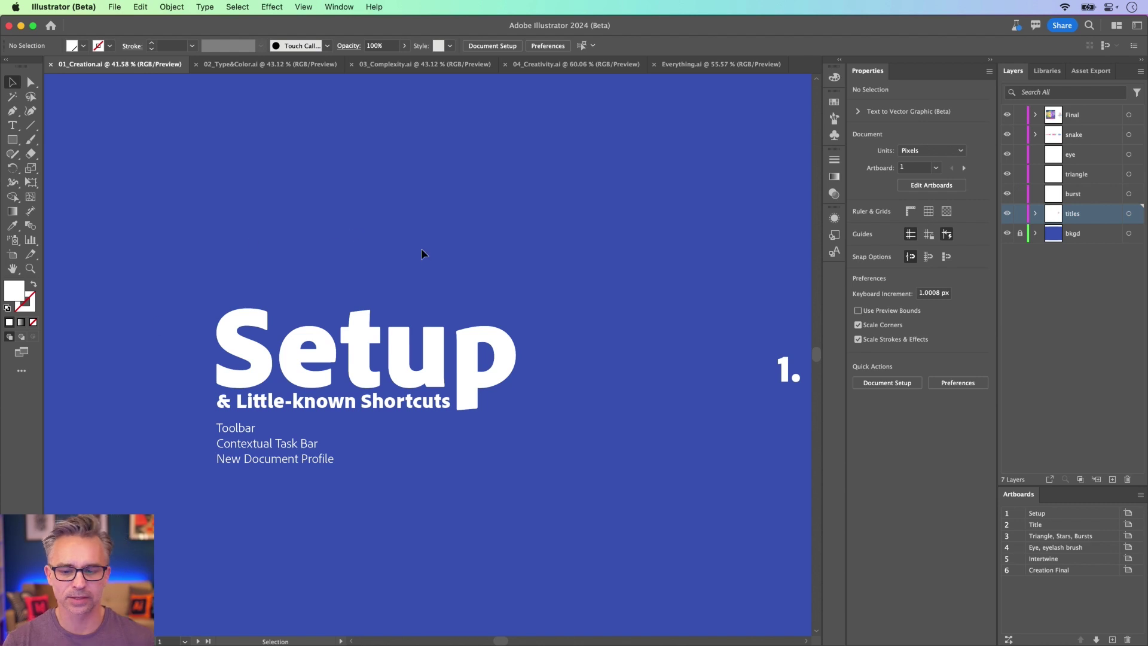
{"action": "left_click_drag", "start_coordinate": [210, 233], "coordinate": [293, 220]}
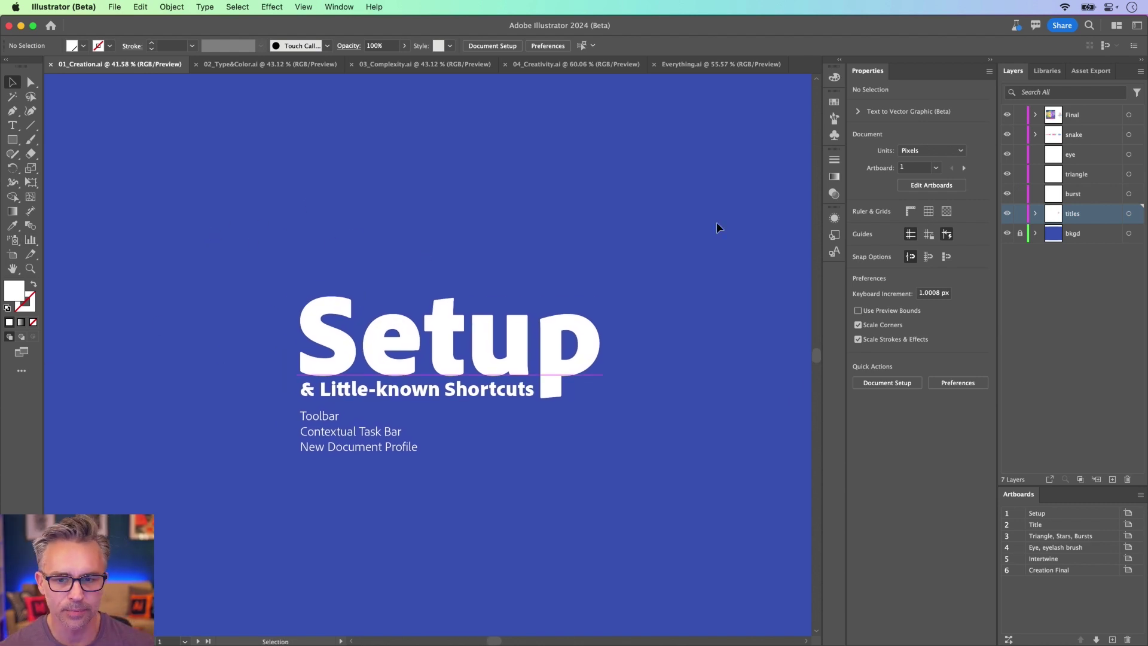
{"action": "left_click", "coordinate": [1090, 25]}
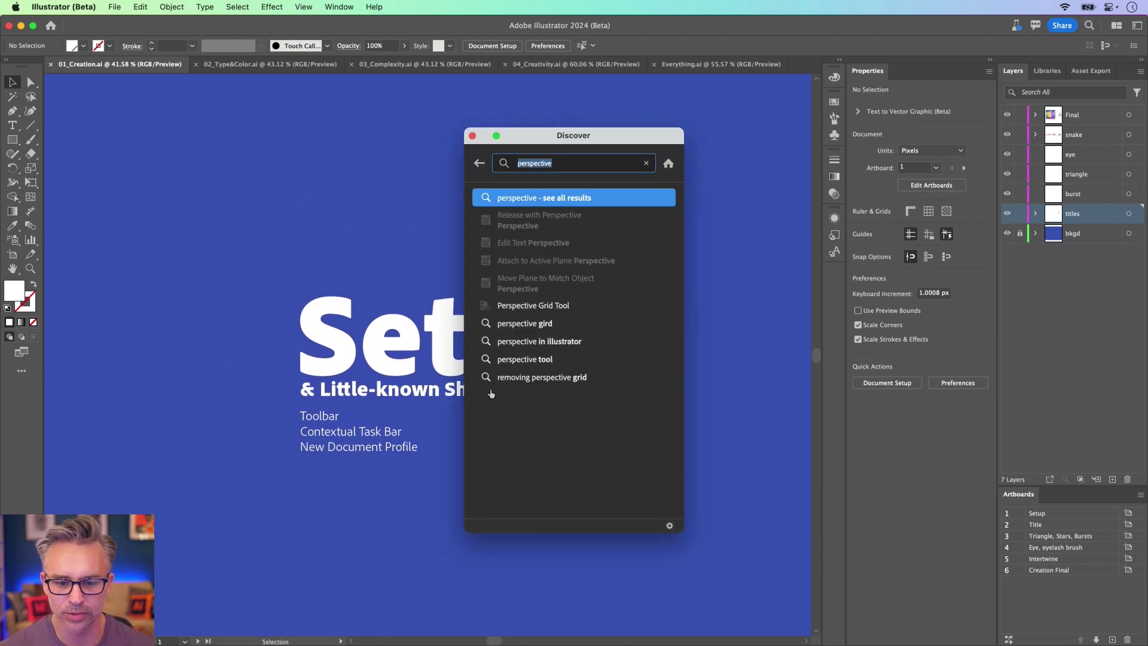
{"action": "left_click", "coordinate": [472, 136]}
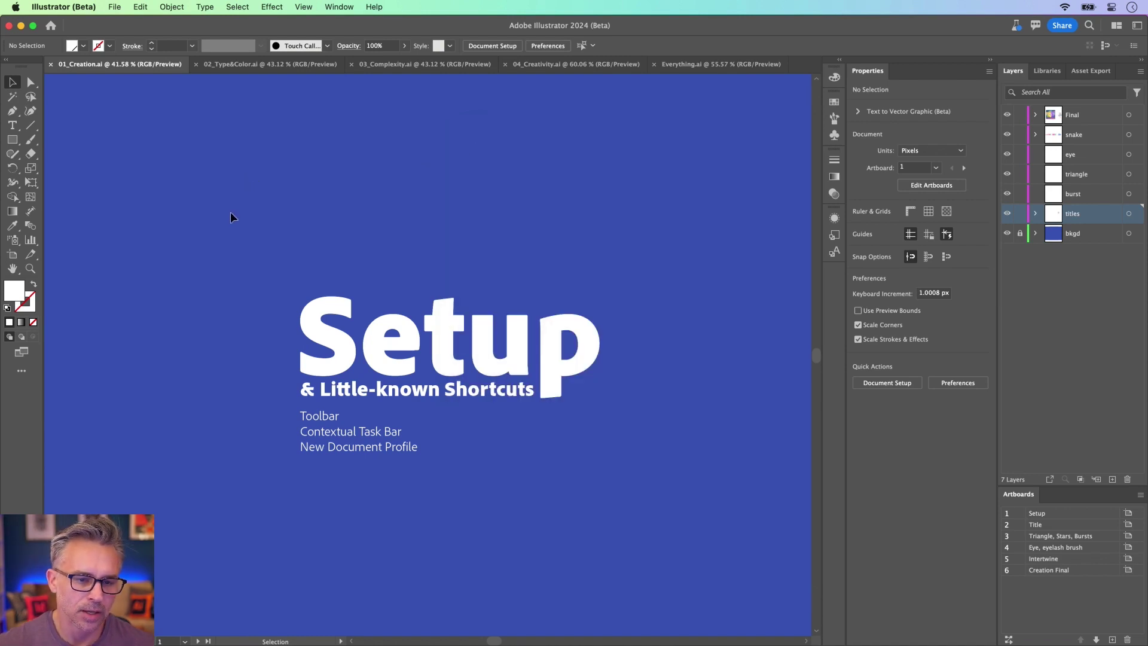
Select the Setup title text and turn on the Contextual Task Bar
{"action": "left_click", "coordinate": [343, 350]}
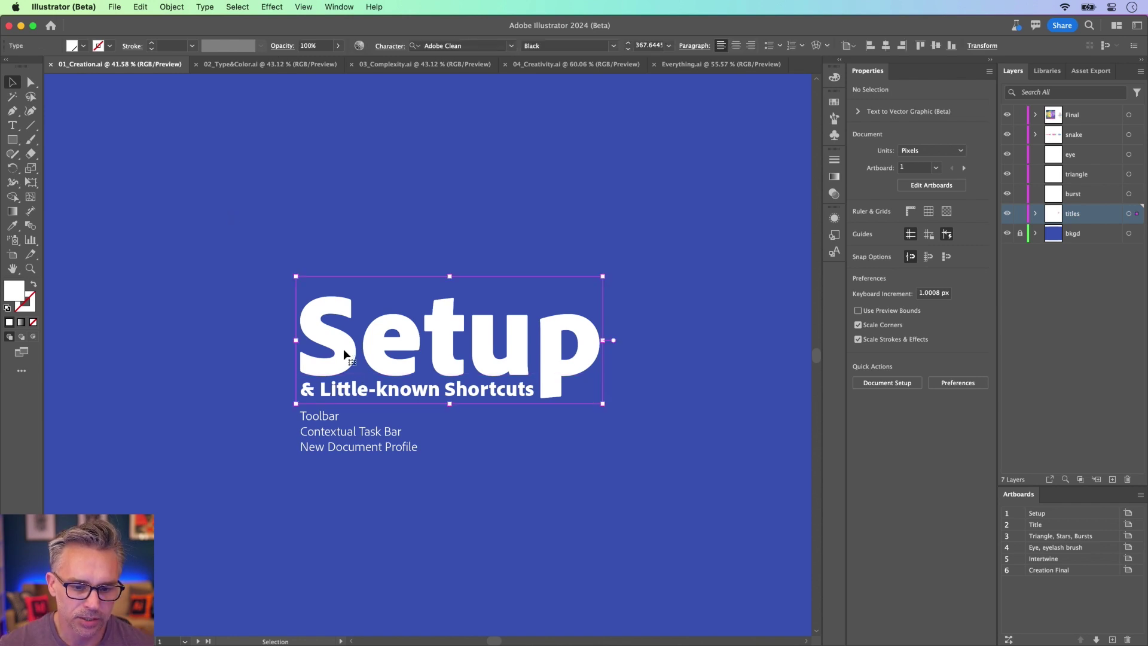
{"action": "left_click", "coordinate": [339, 7]}
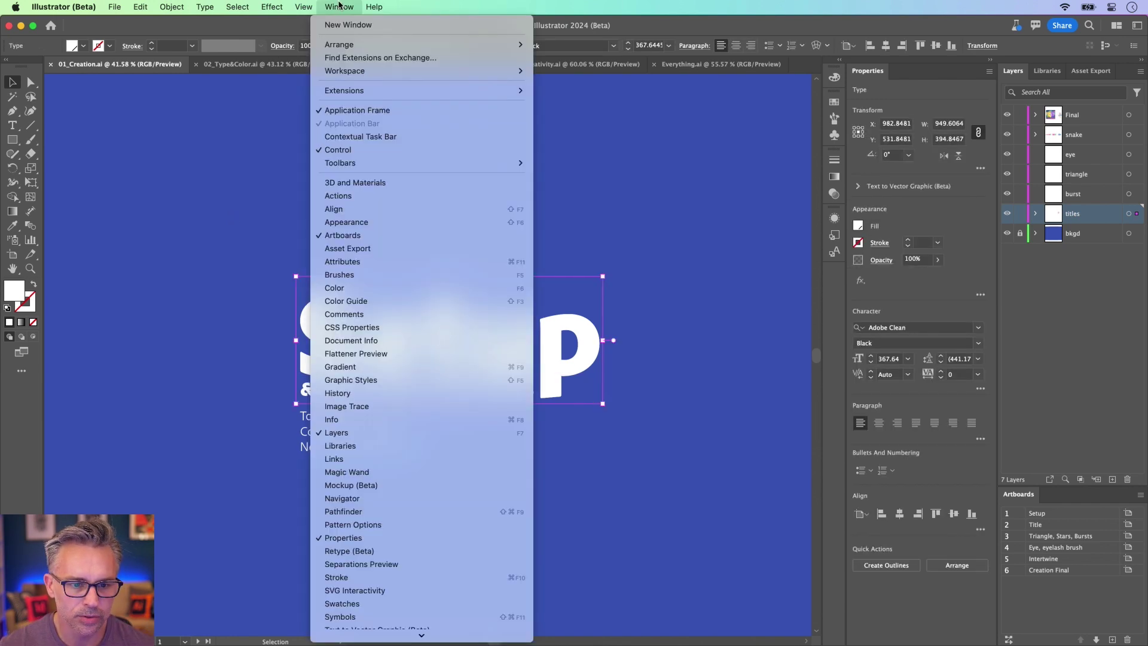
{"action": "left_click", "coordinate": [347, 140]}
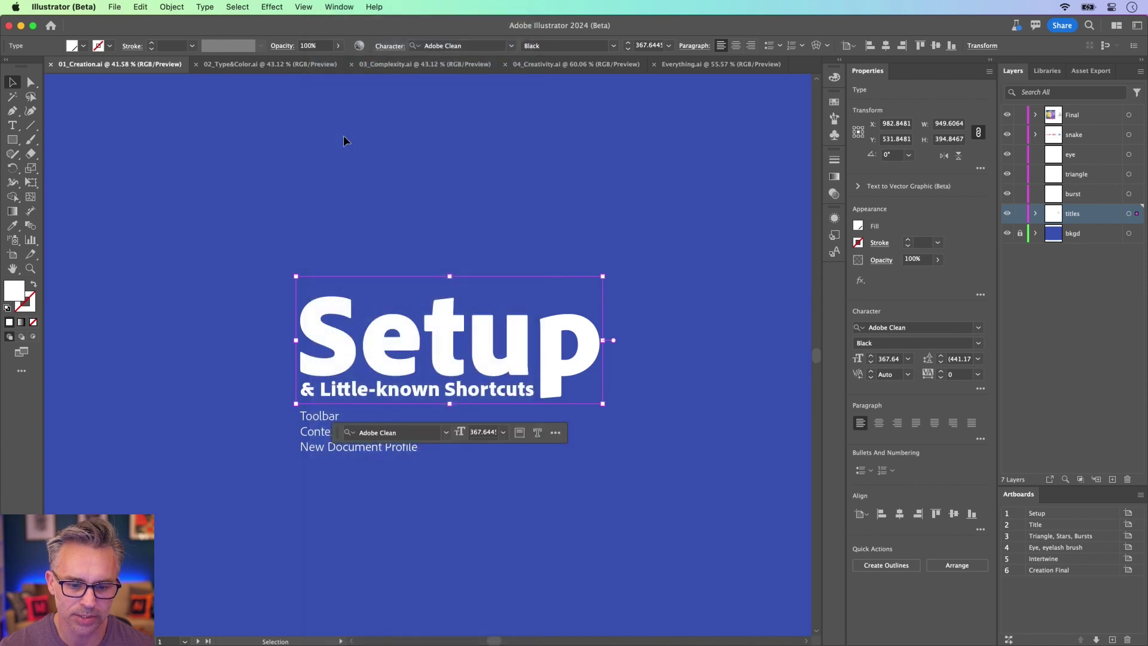
Compare the Contextual Task Bar with nothing selected and with the Setup title selected, including its font family list
{"action": "left_click", "coordinate": [245, 375]}
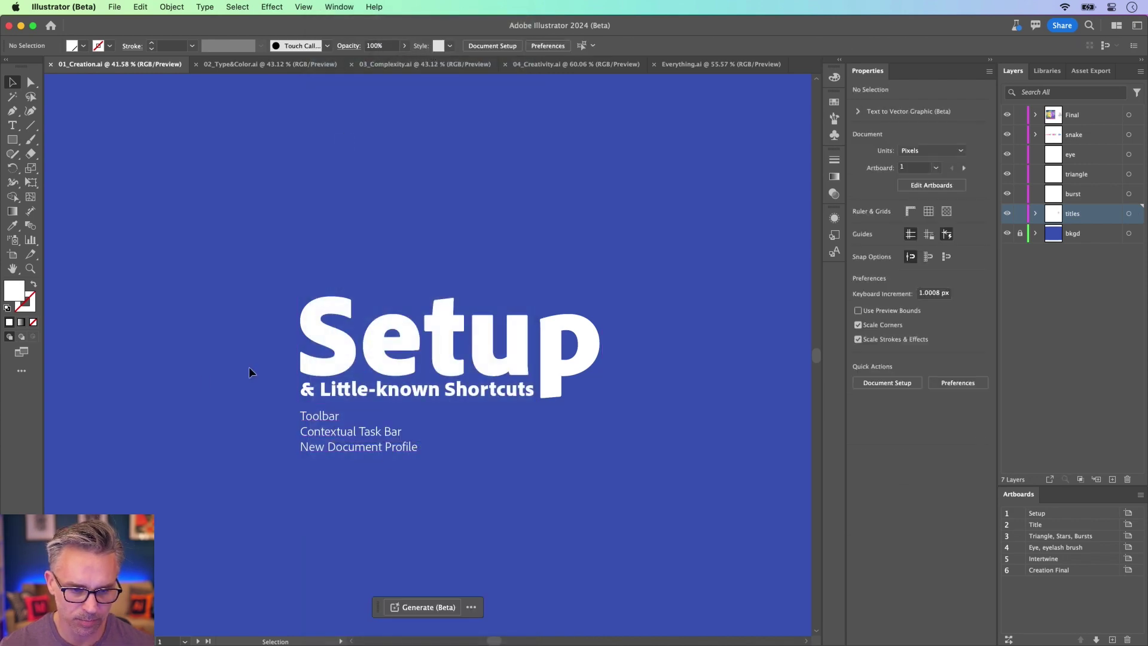
{"action": "left_click", "coordinate": [339, 429]}
{"action": "left_click", "coordinate": [372, 369]}
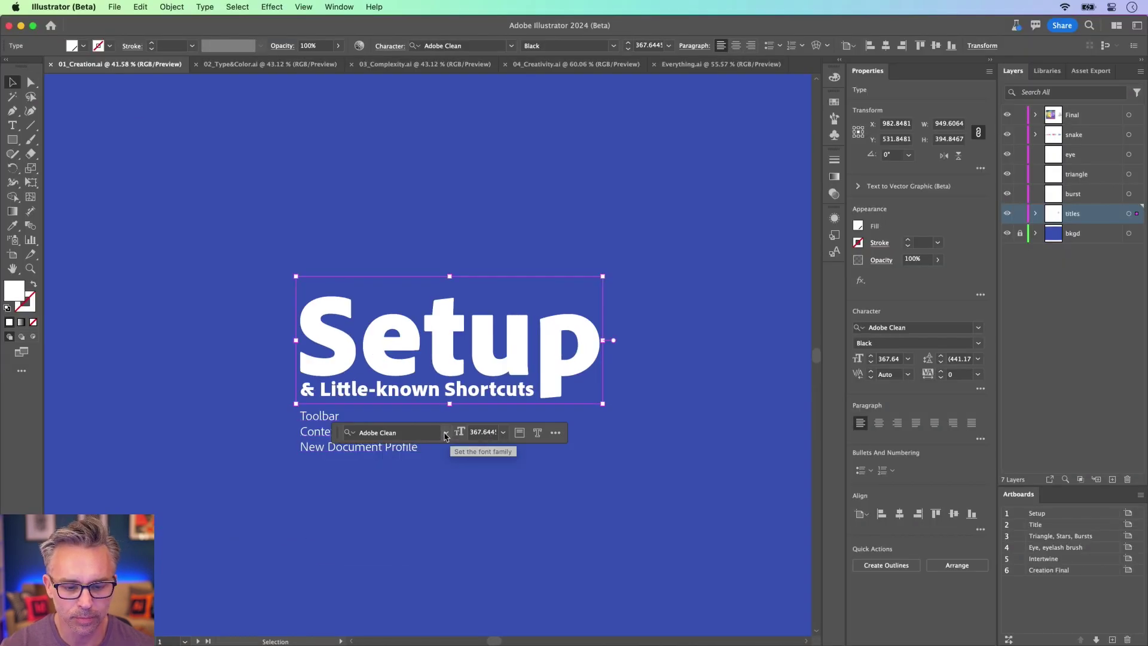
{"action": "left_click", "coordinate": [446, 433]}
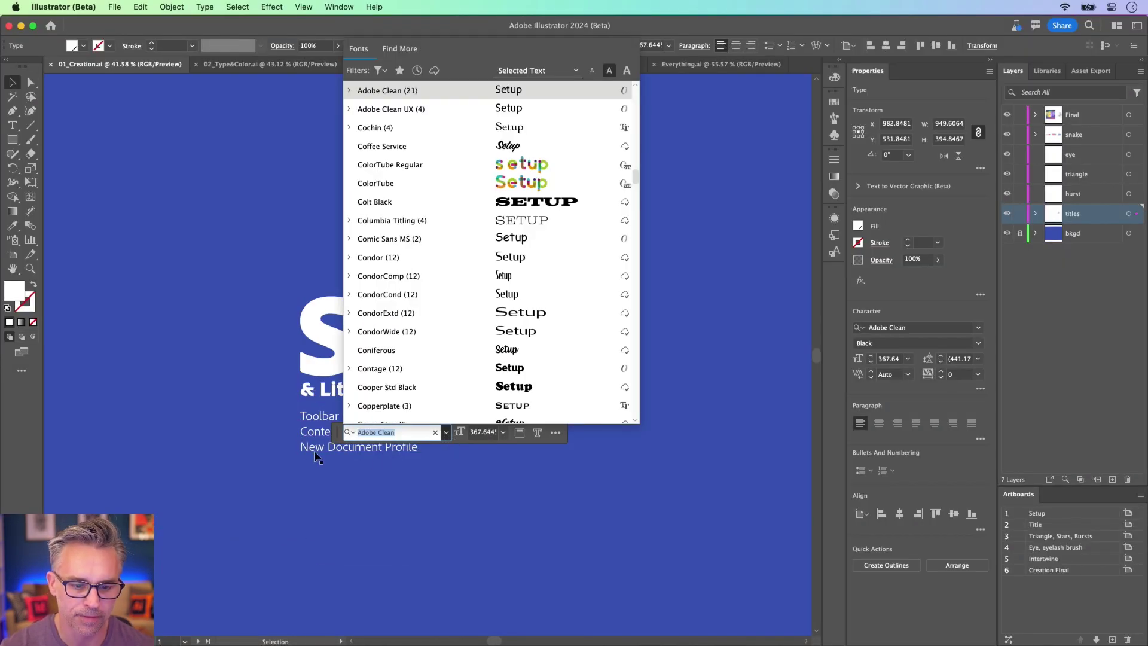
{"action": "key", "text": "Escape"}
Move the Contextual Task Bar away from the text lines into the empty area above the Setup title
{"action": "left_click_drag", "start_coordinate": [340, 434], "coordinate": [575, 156]}
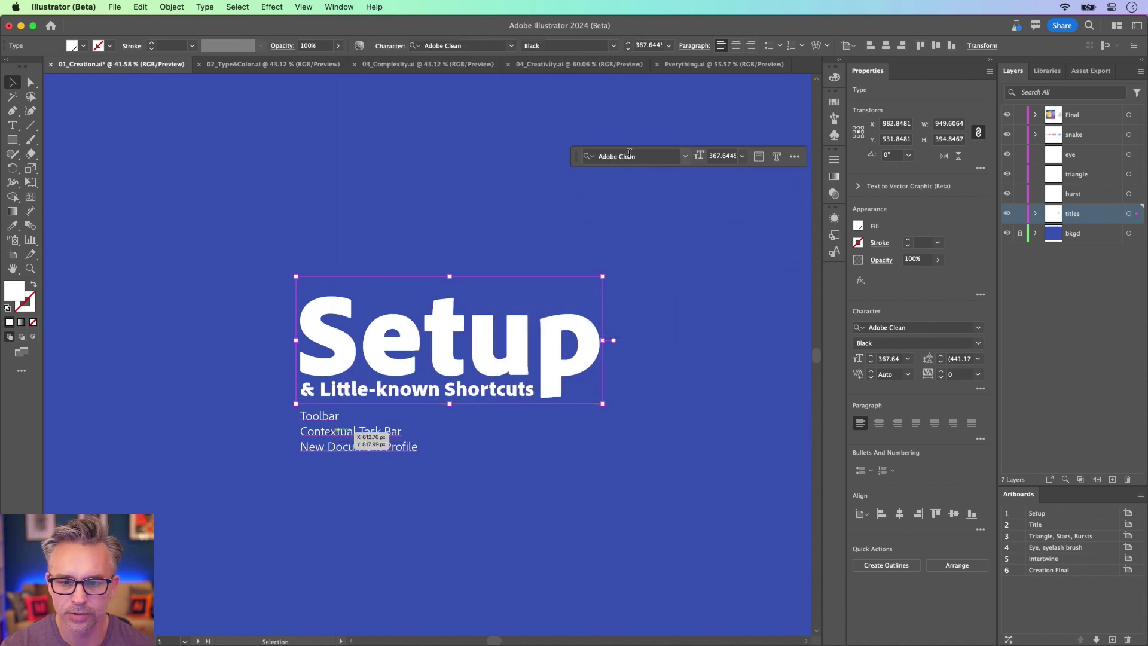
{"action": "scroll", "coordinate": [550, 181], "scroll_direction": "right", "scroll_amount": 5}
{"action": "scroll", "coordinate": [557, 184], "scroll_direction": "down", "scroll_amount": 5}
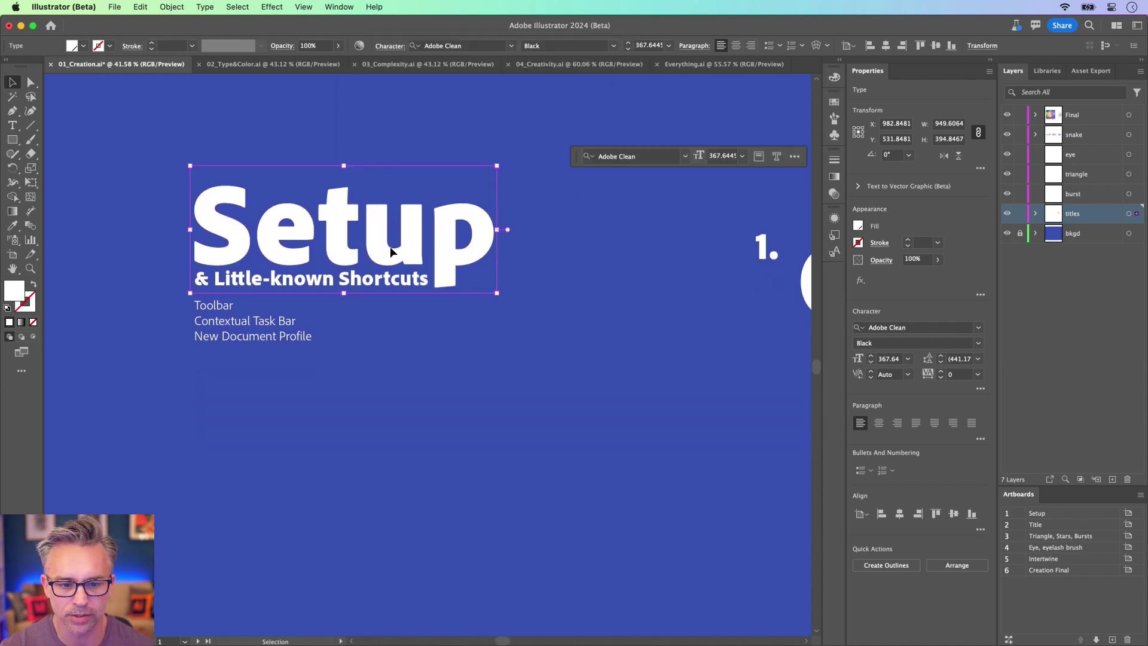
Try the Didot font on the Setup title
{"action": "left_click", "coordinate": [686, 156]}
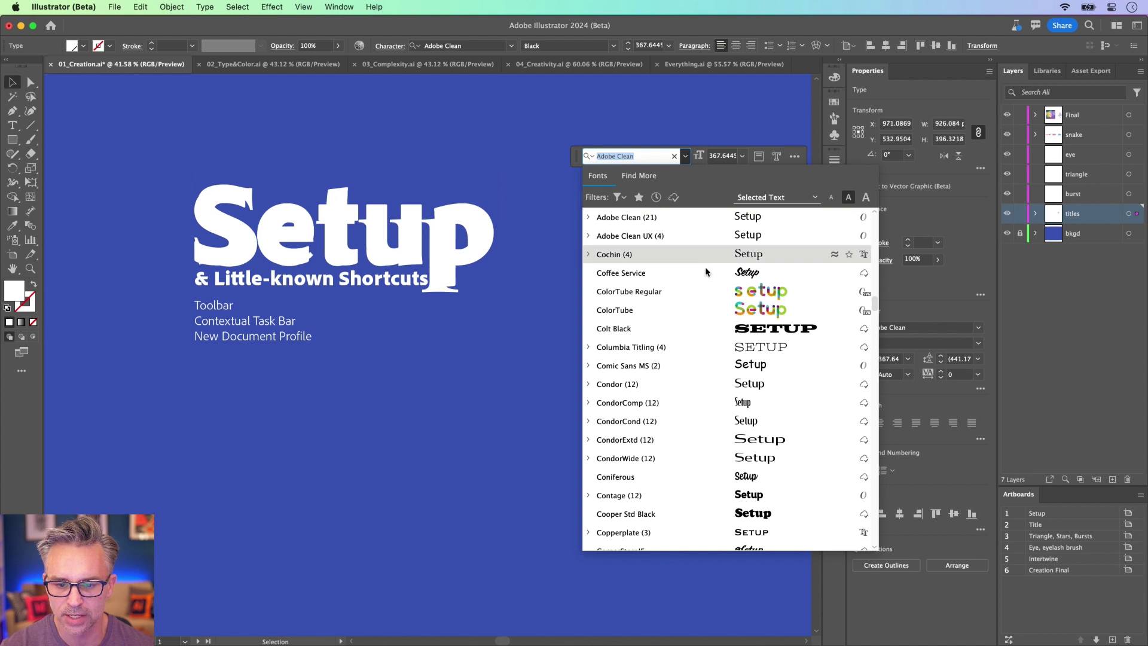
{"action": "scroll", "coordinate": [667, 359], "scroll_direction": "down", "scroll_amount": 6}
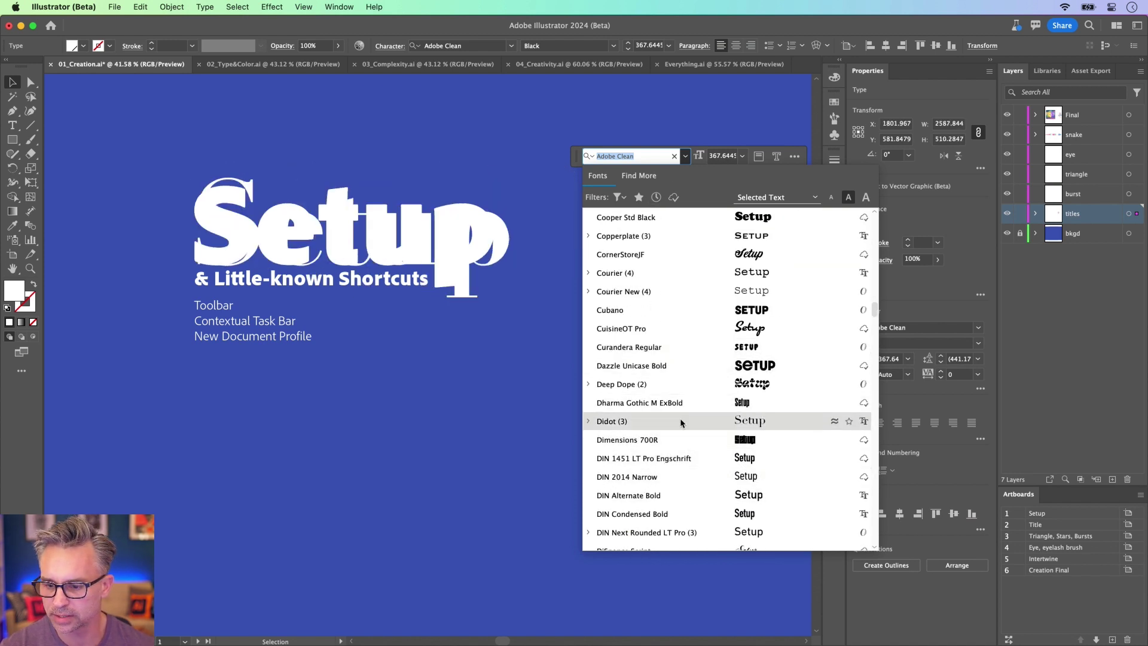
{"action": "left_click", "coordinate": [681, 423]}
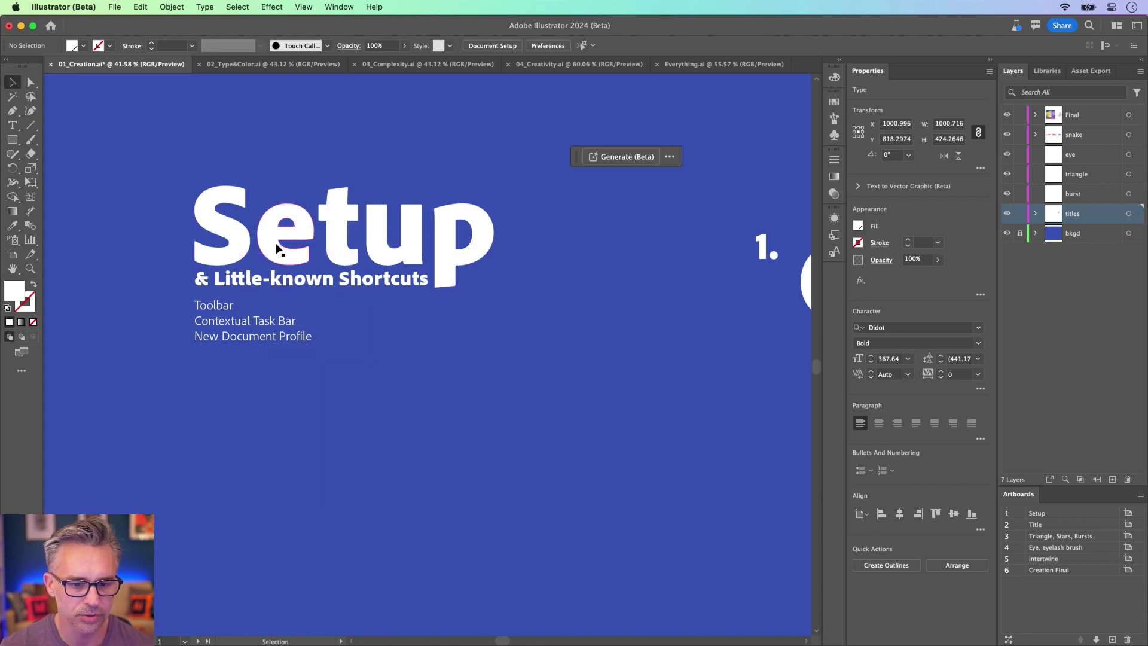
Undo the Didot font change and the trial moves of the two overlapping Setup titles
{"action": "left_click", "coordinate": [277, 249]}
{"action": "key", "text": "super+shift+o"}
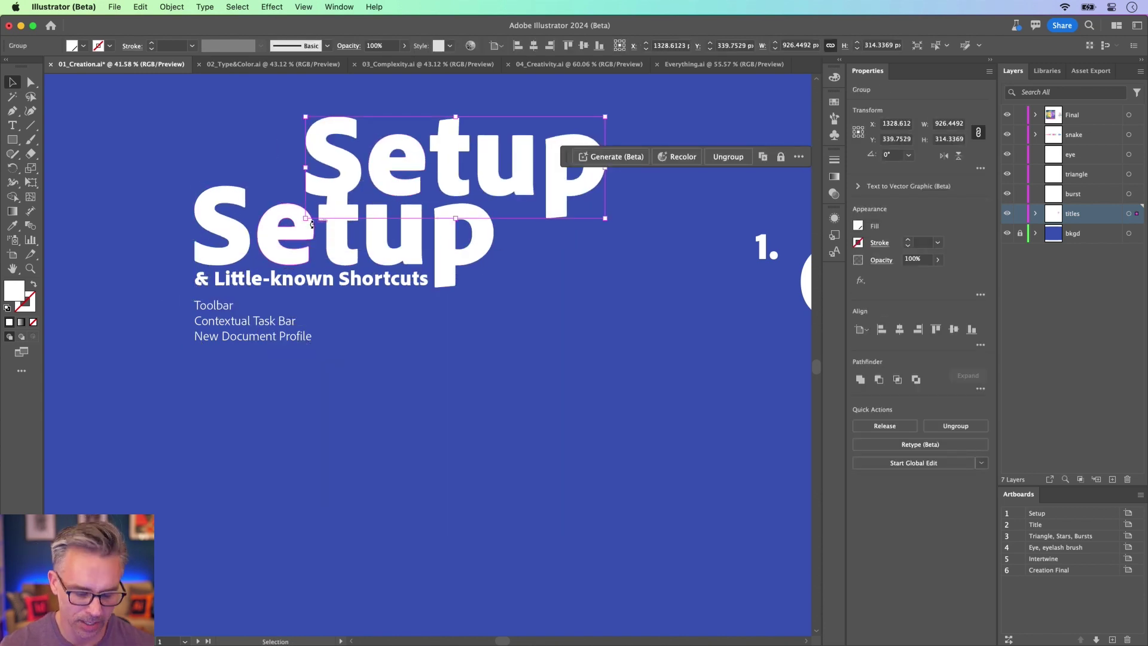
{"action": "key", "text": "Delete"}
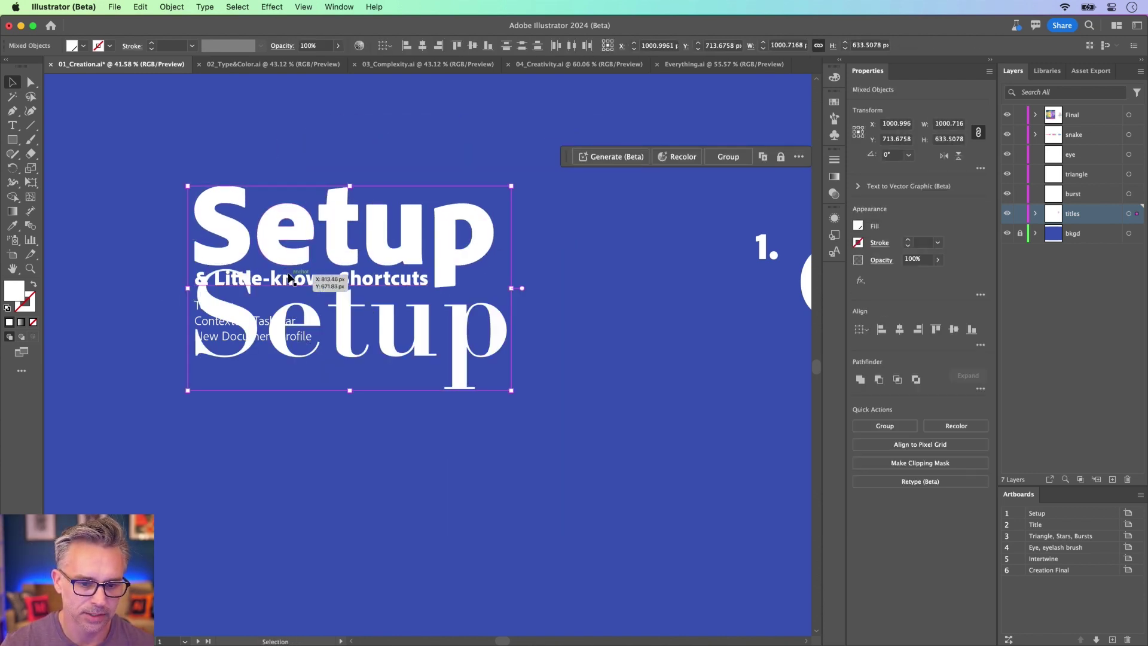
{"action": "key", "text": "a"}
{"action": "key", "text": "super+z"}
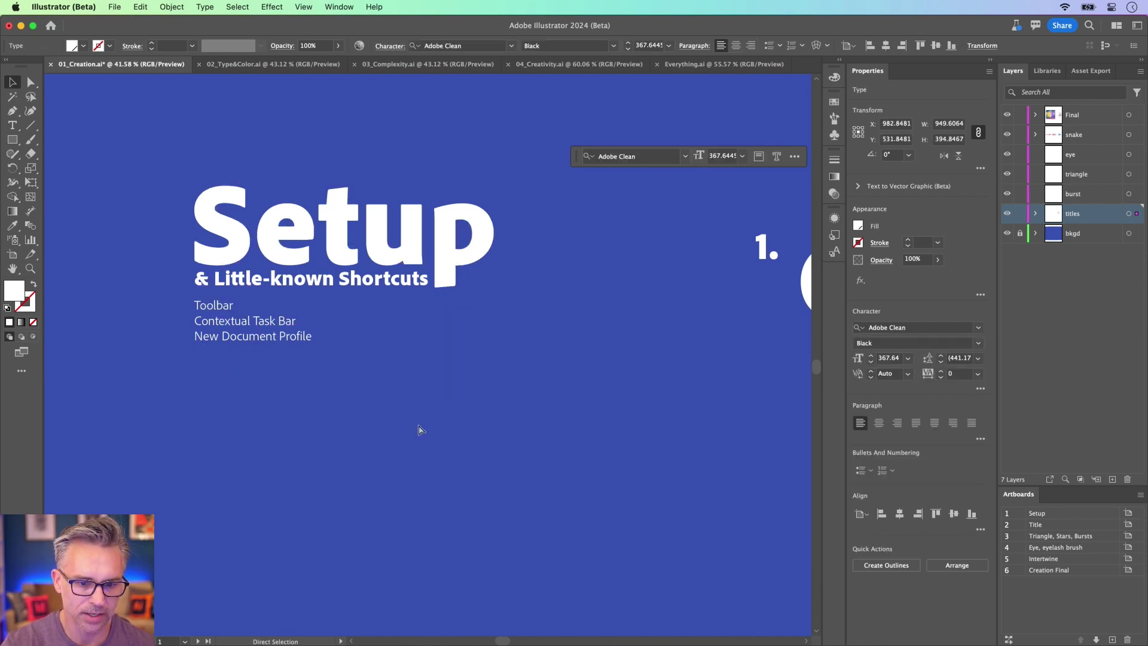
Move the live Setup text below the text lines to separate it from the outlined Setup duplicate behind it
{"action": "key", "text": "v"}
{"action": "left_click_drag", "start_coordinate": [289, 220], "coordinate": [464, 447]}
{"action": "left_click", "coordinate": [418, 368]}
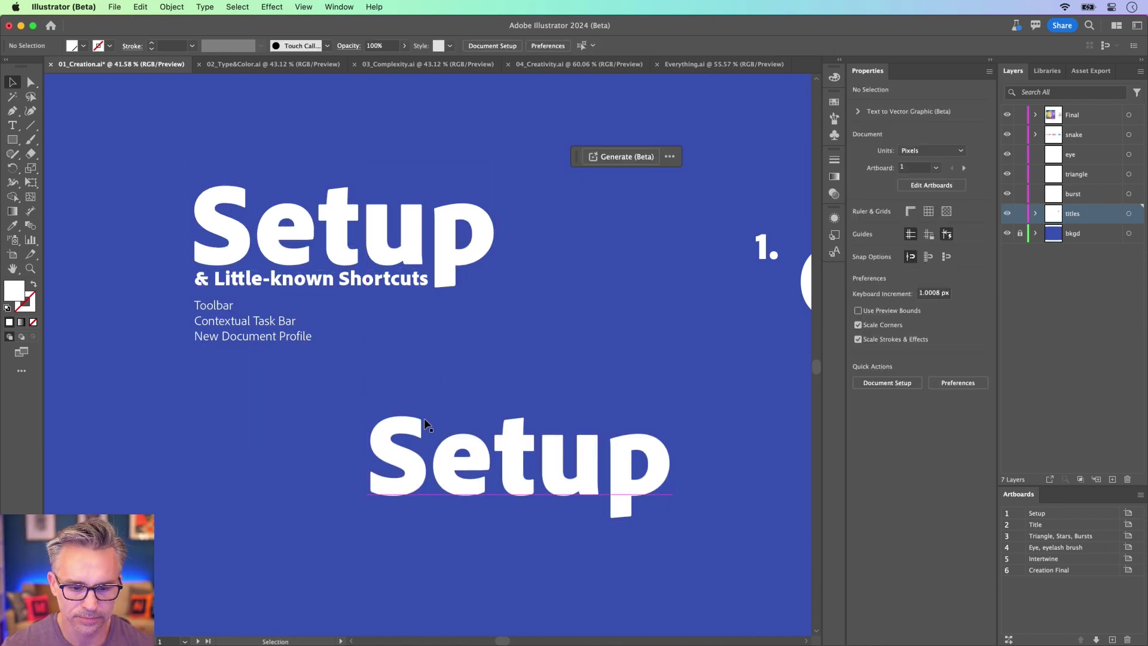
{"action": "left_click", "coordinate": [425, 422]}
{"action": "left_click", "coordinate": [401, 237]}
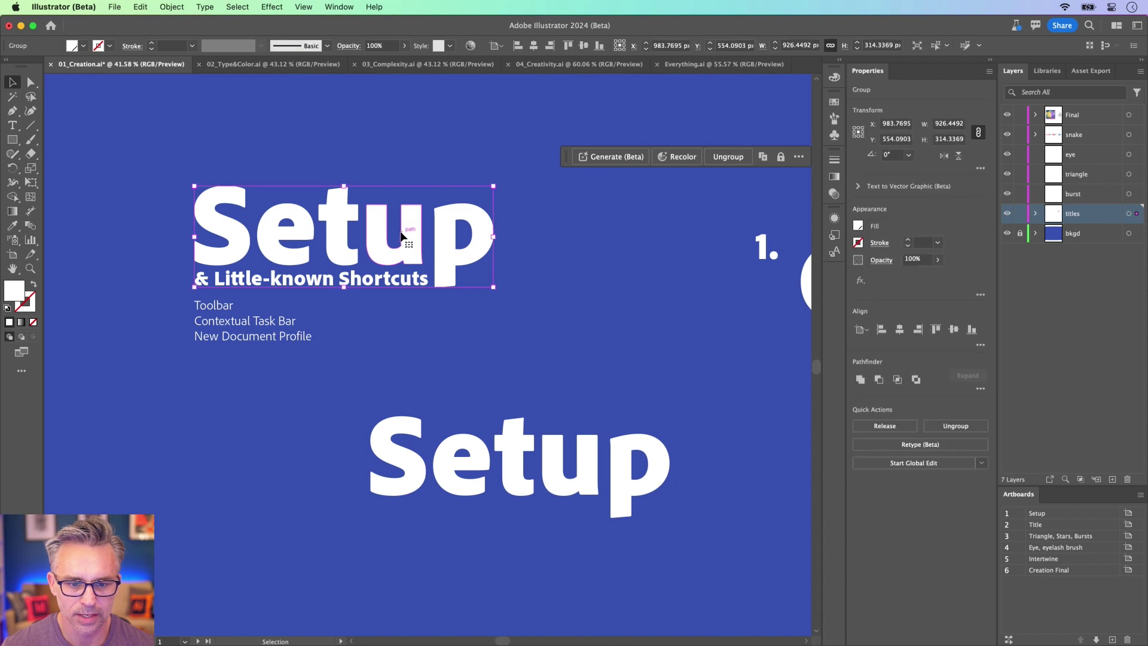
{"action": "mouse_move", "coordinate": [402, 236]}
{"action": "left_mouse_down"}
{"action": "mouse_move", "coordinate": [402, 179]}
{"action": "mouse_move", "coordinate": [402, 236]}
{"action": "left_mouse_up"}
{"action": "left_click", "coordinate": [112, 142]}
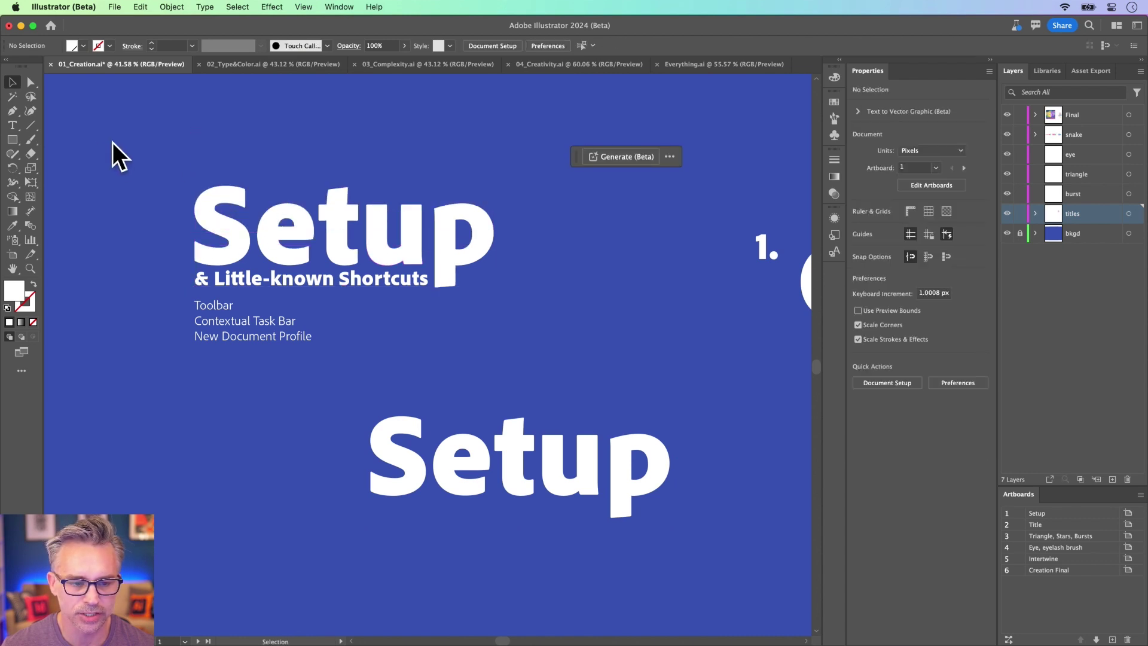
Delete the outlined Setup duplicate and move the live Setup text back above the subtitle
{"action": "left_click", "coordinate": [451, 226]}
{"action": "key", "text": "Delete"}
{"action": "left_click_drag", "start_coordinate": [462, 453], "coordinate": [291, 215]}
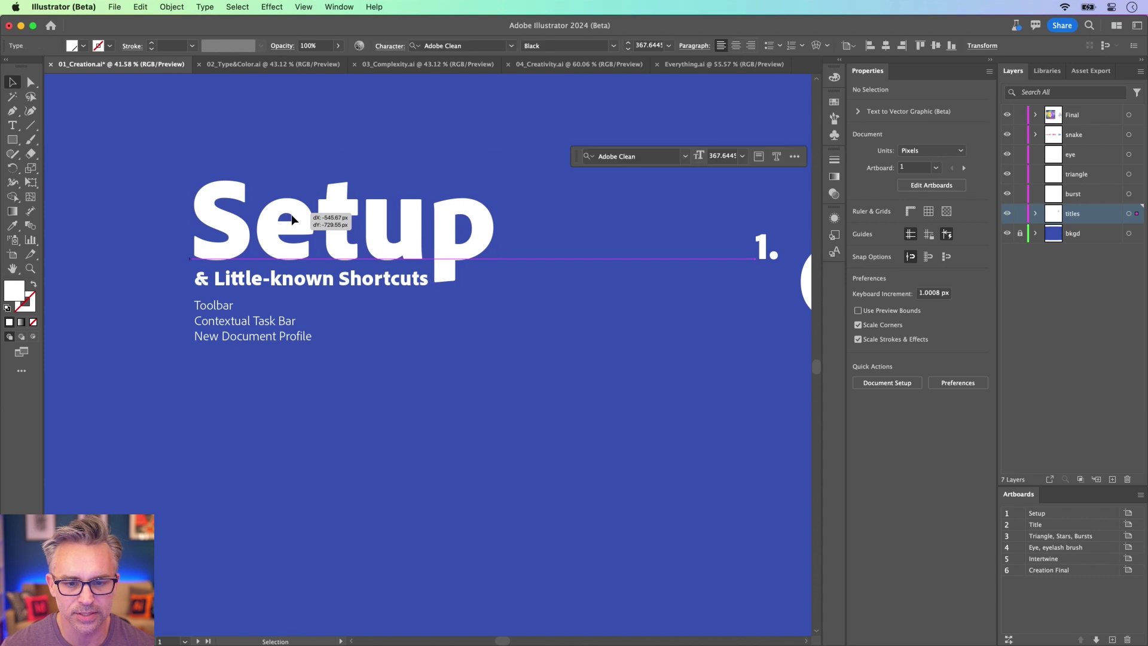
Set the Setup title's font to Cheee and deselect the title
{"action": "left_click", "coordinate": [685, 157]}
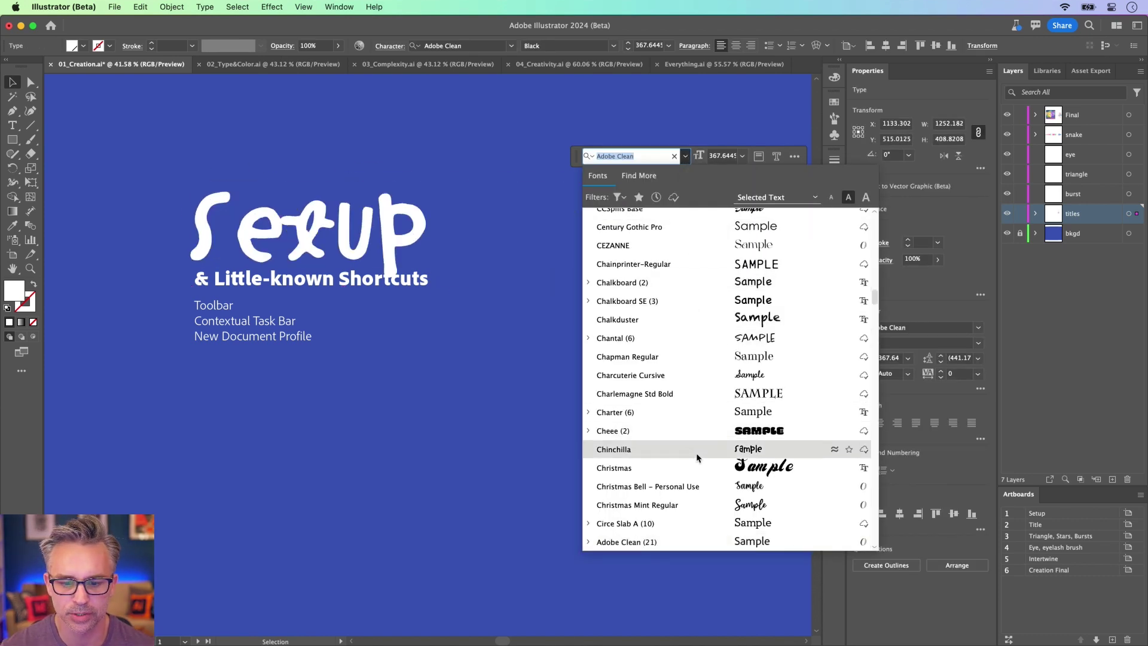
{"action": "left_click", "coordinate": [712, 429]}
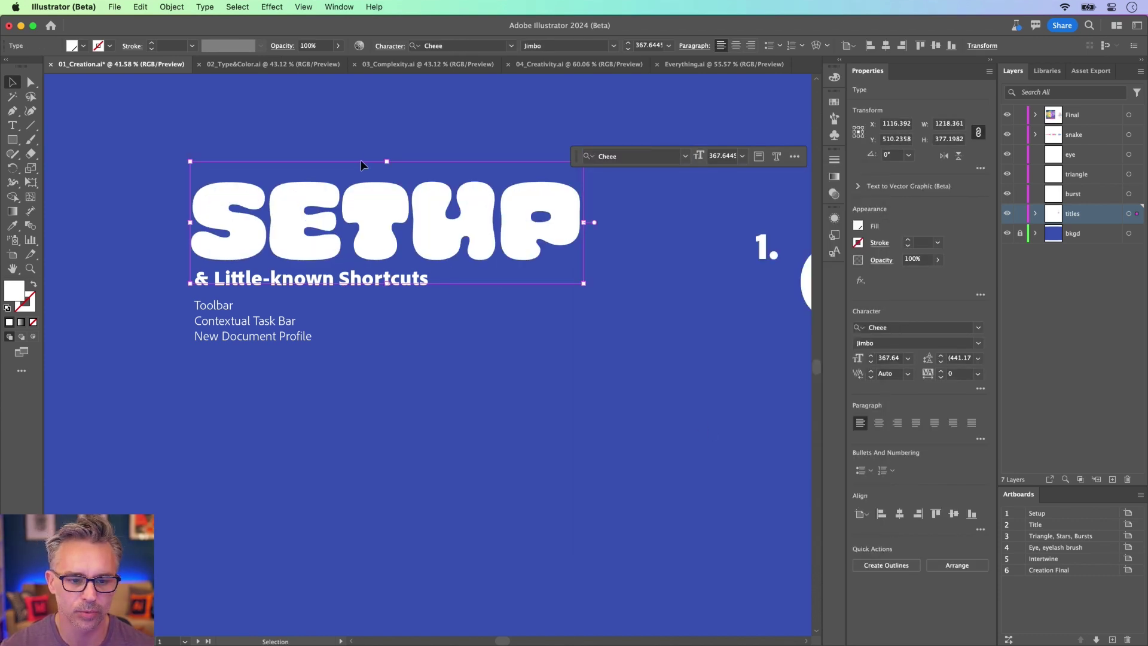
{"action": "left_click", "coordinate": [315, 130]}
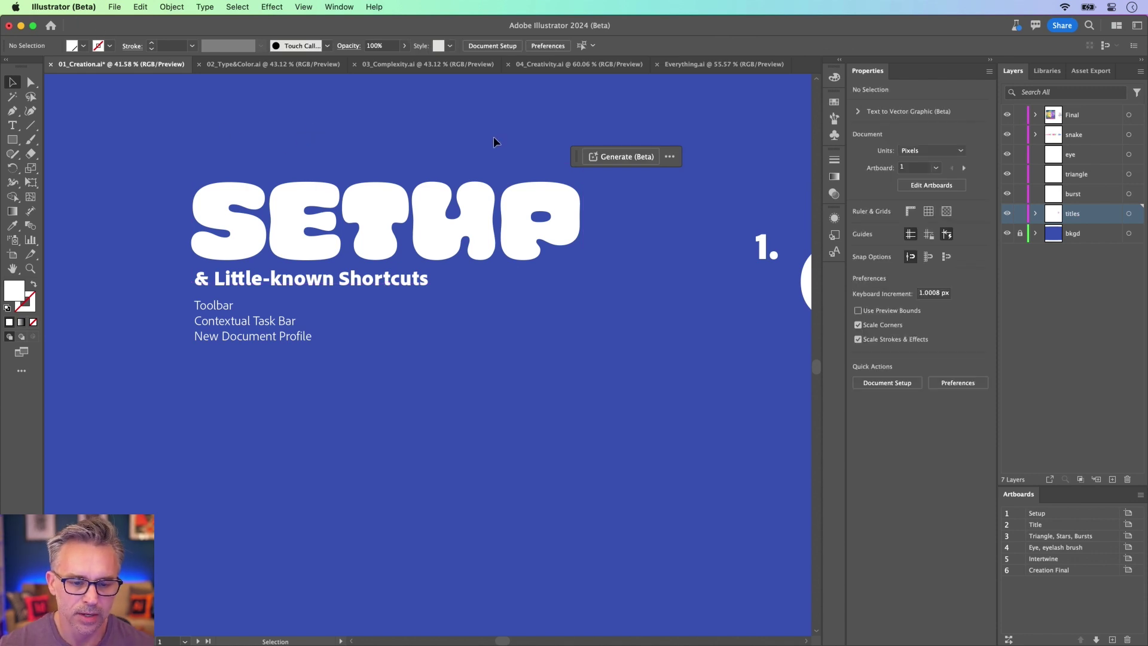
Review the Contextual Task Bar's options and hide the bar
{"action": "left_click", "coordinate": [670, 157]}
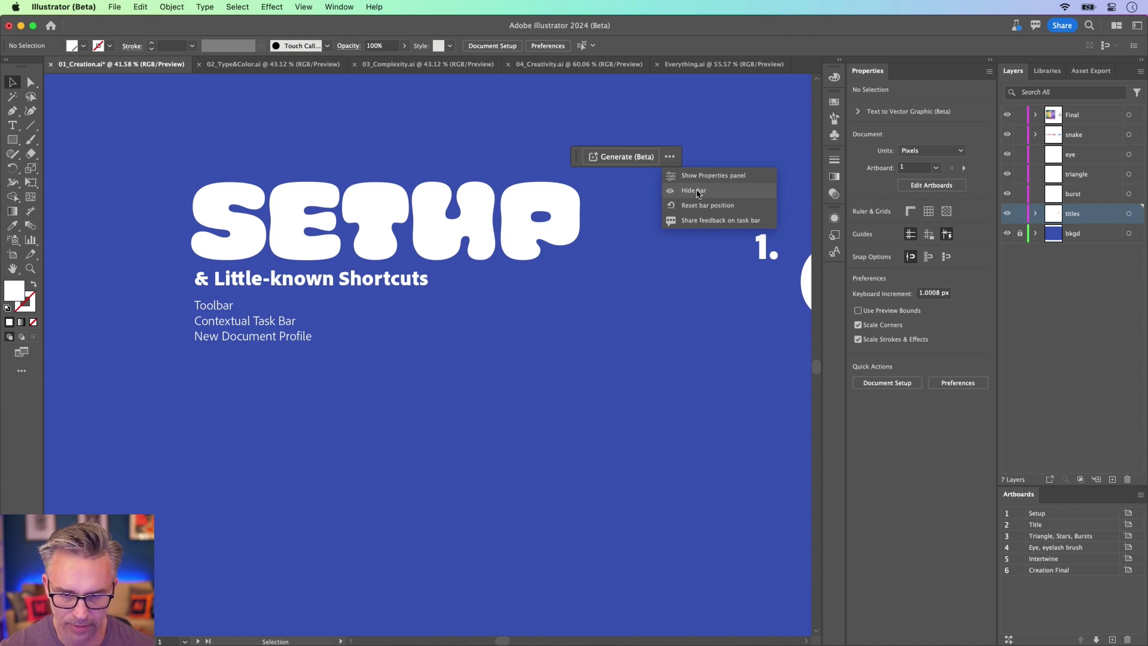
{"action": "left_click", "coordinate": [511, 292]}
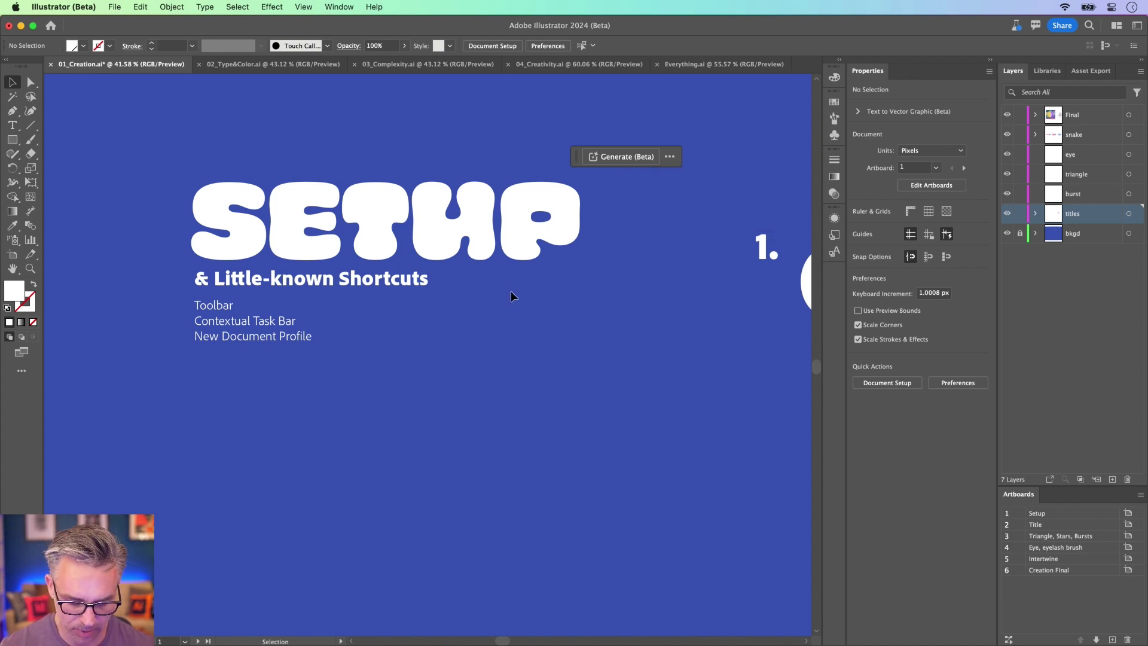
{"action": "key", "text": "alt"}
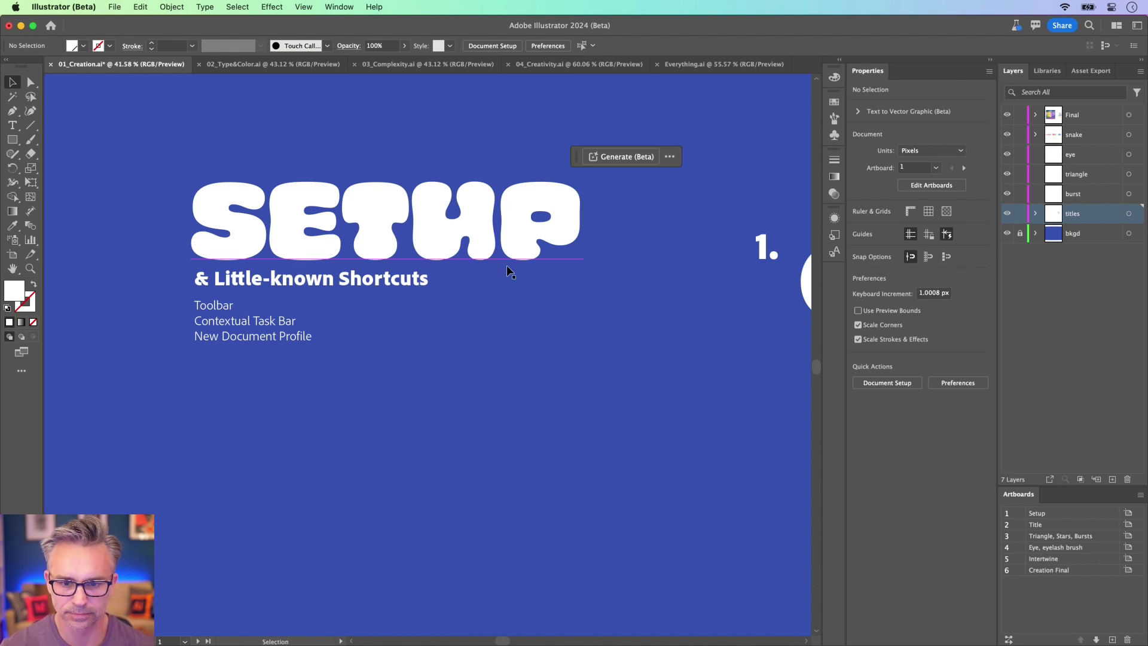
{"action": "left_click", "coordinate": [670, 156]}
{"action": "left_click", "coordinate": [709, 190]}
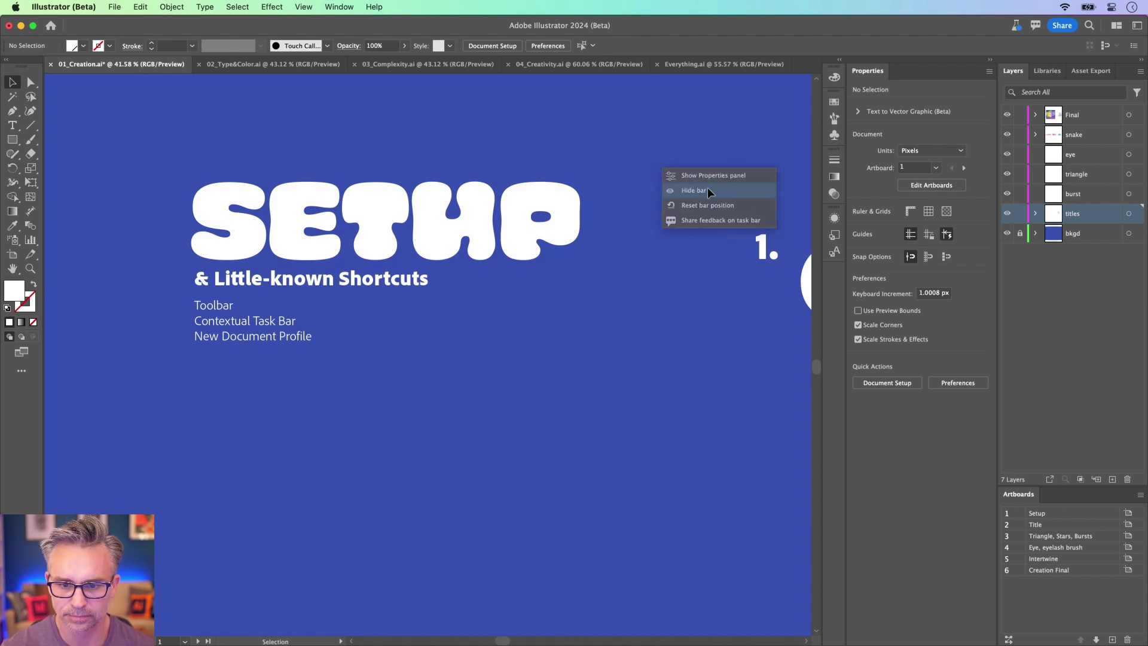
{"action": "left_click_drag", "start_coordinate": [127, 212], "coordinate": [166, 299]}
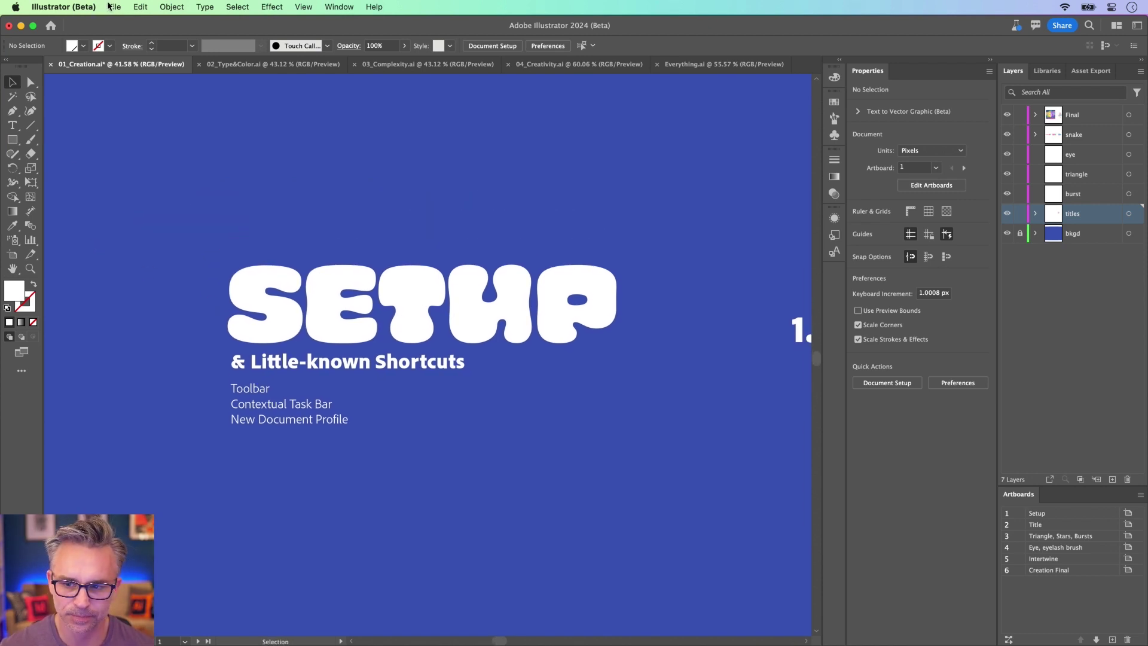
{"action": "left_click", "coordinate": [991, 60]}
{"action": "left_click", "coordinate": [992, 60]}
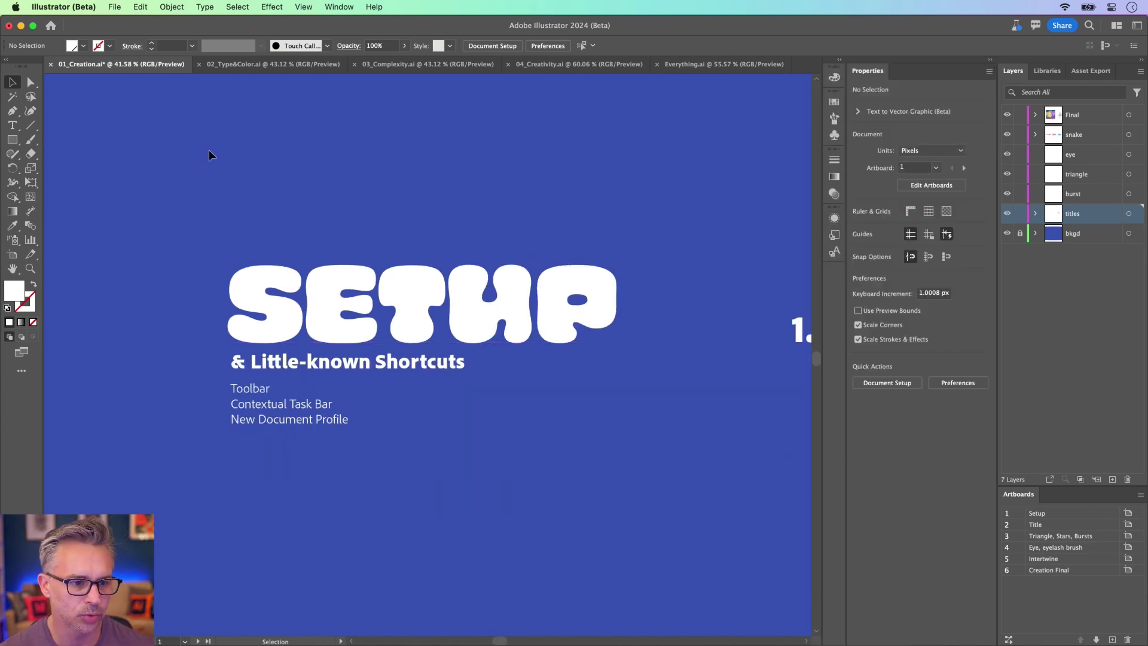
{"action": "left_click", "coordinate": [146, 6]}
{"action": "key", "text": "Escape"}
{"action": "left_click", "coordinate": [184, 6]}
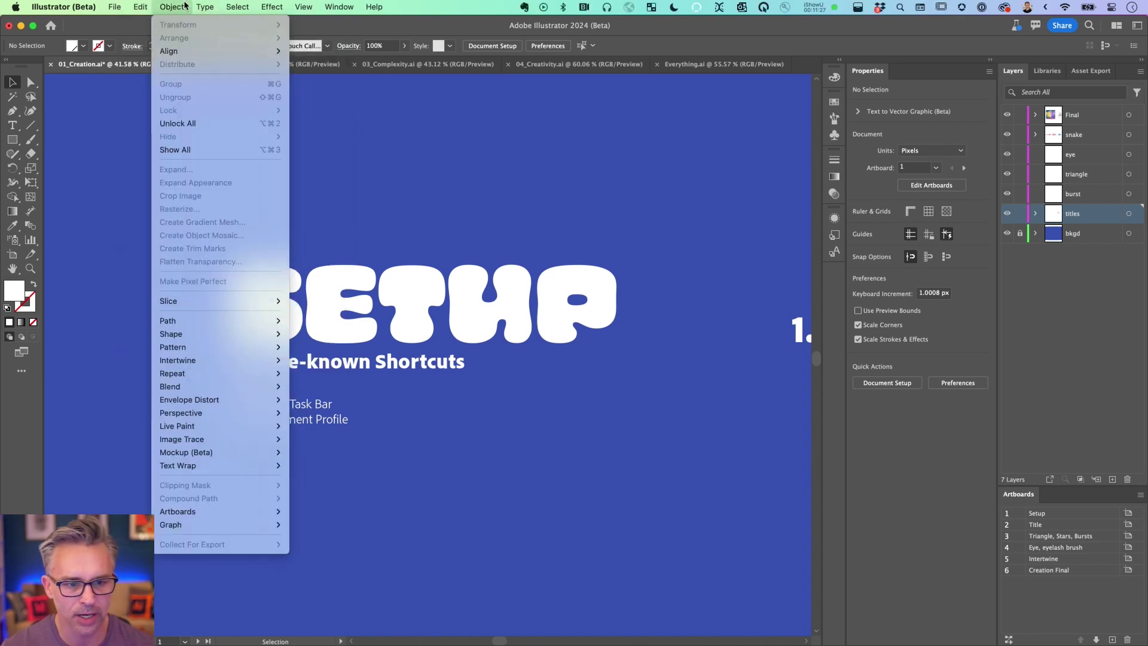
{"action": "left_click", "coordinate": [184, 6]}
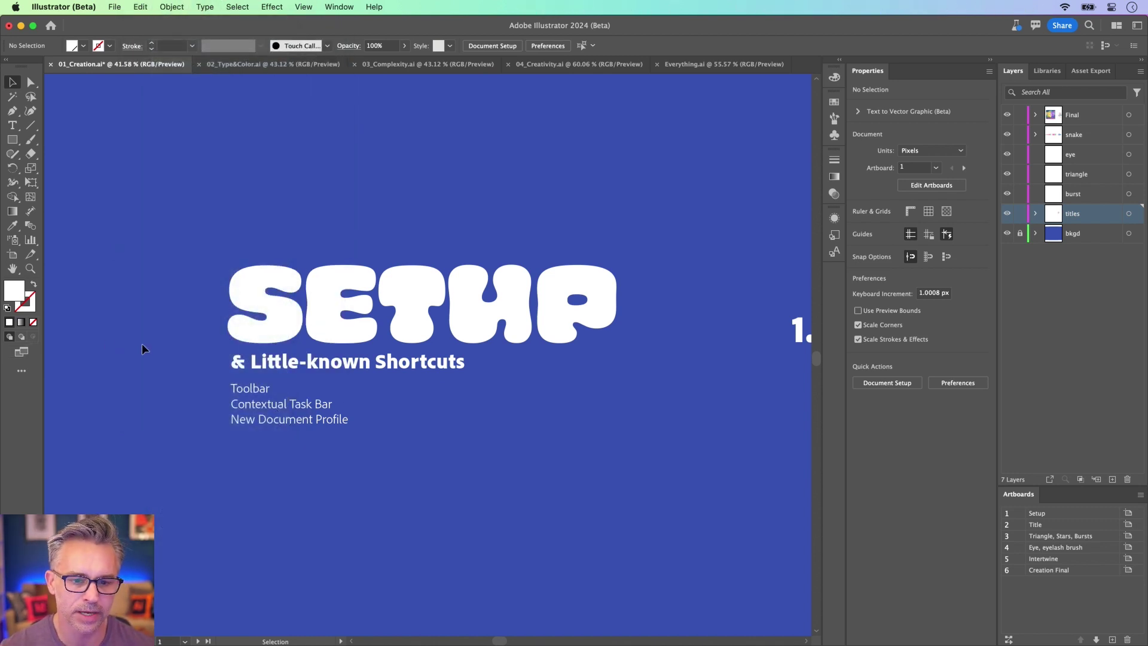
Create a new document from the Print Letter preset, 612 x 792 pt
{"action": "left_click", "coordinate": [113, 7]}
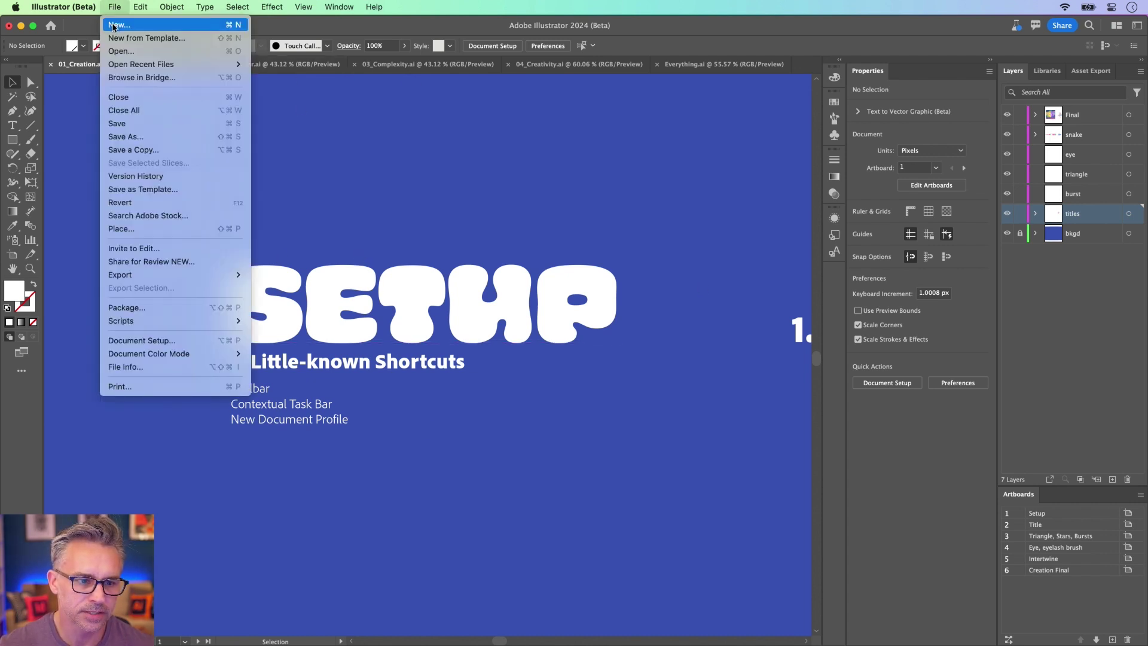
{"action": "left_click", "coordinate": [114, 26]}
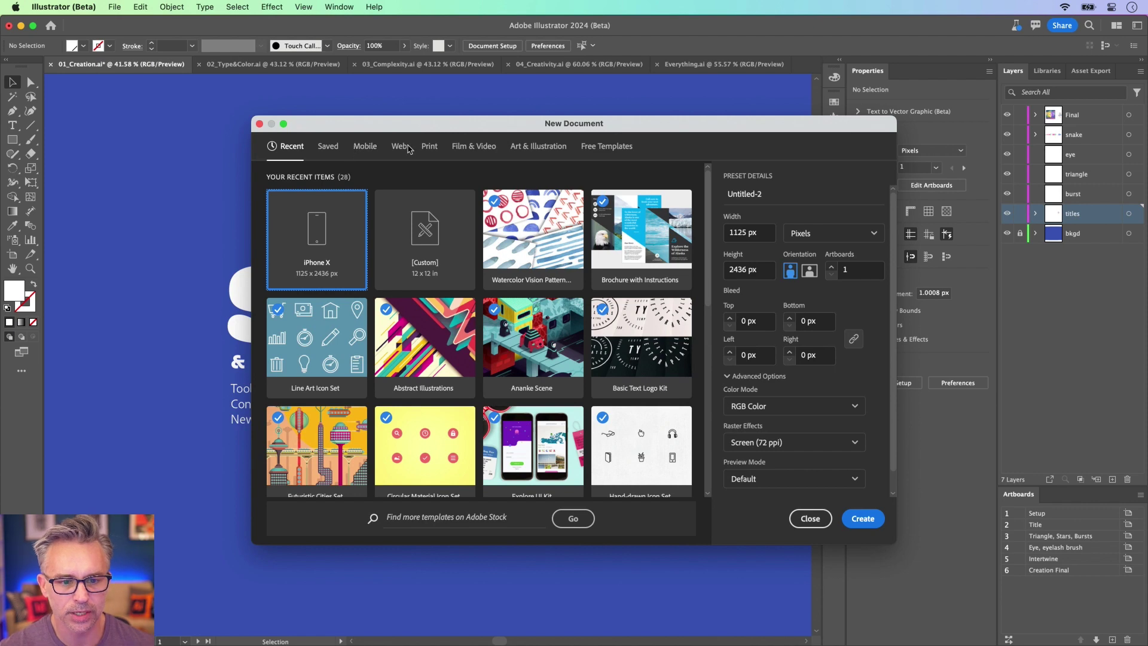
{"action": "left_click", "coordinate": [431, 153]}
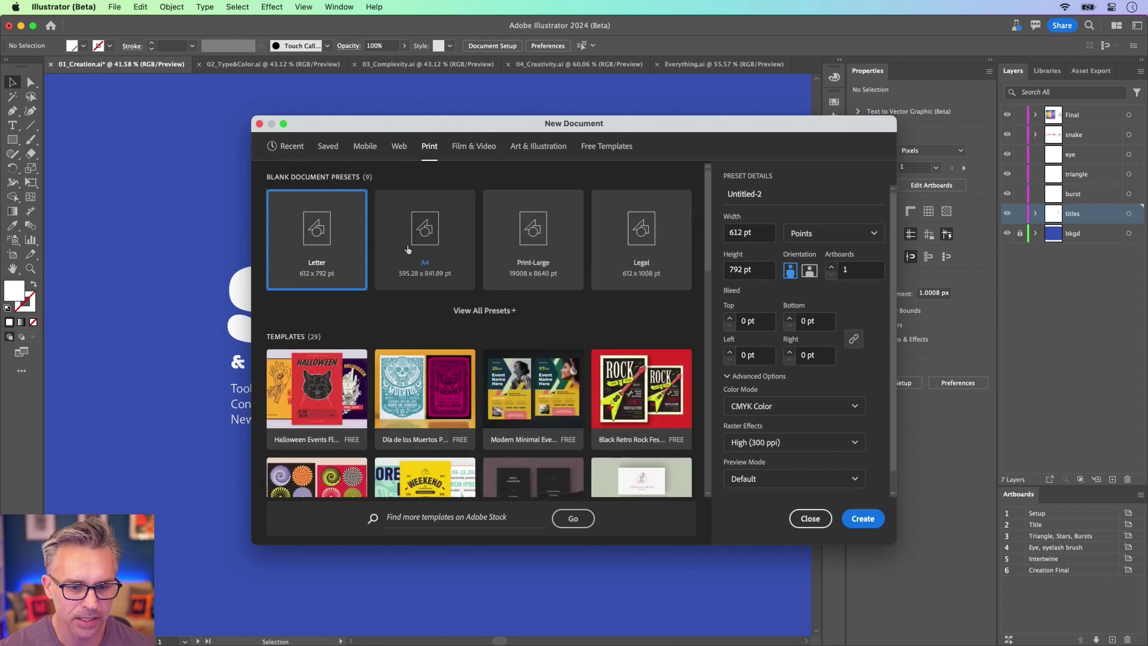
{"action": "double_click", "coordinate": [324, 232]}
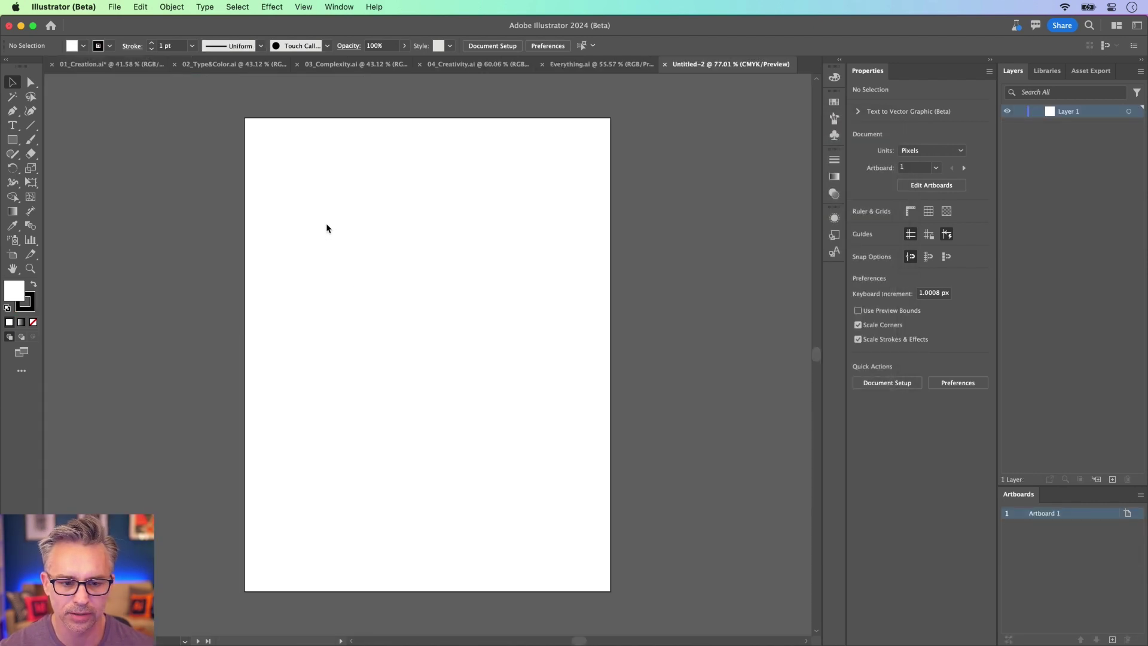
Draw a rectangle about 316 by 193 pt near the middle right of the artboard
{"action": "left_click", "coordinate": [11, 140]}
{"action": "left_click_drag", "start_coordinate": [389, 309], "coordinate": [578, 424]}
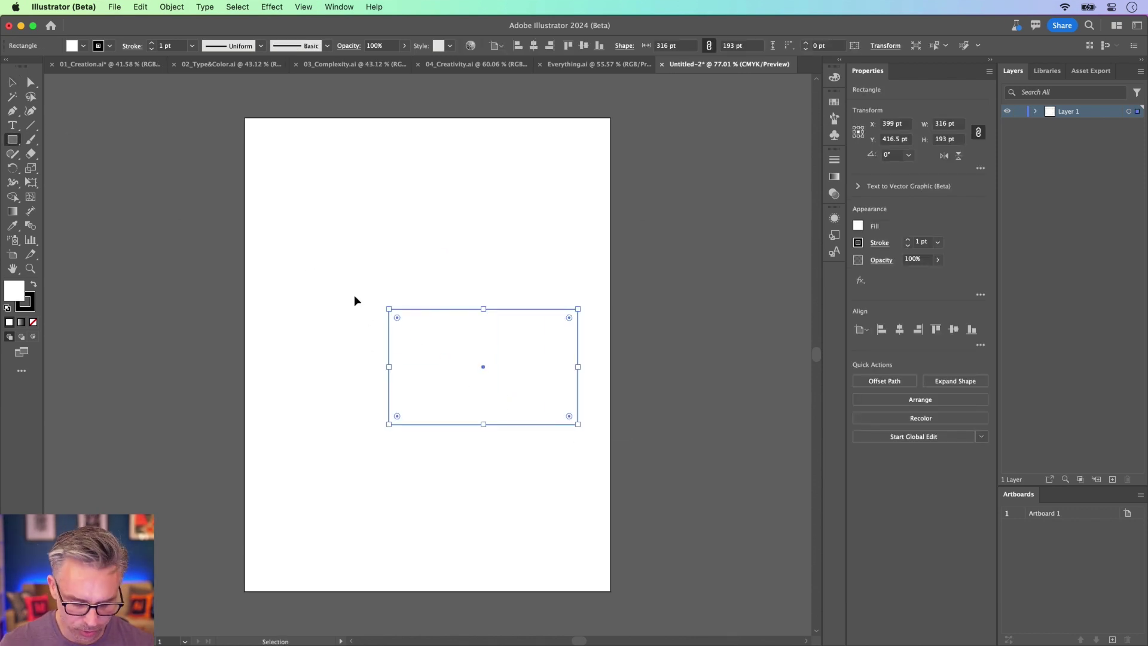
{"action": "key", "text": "super+equal"}
{"action": "key", "text": "super+equal"}
{"action": "key", "text": "super+equal"}
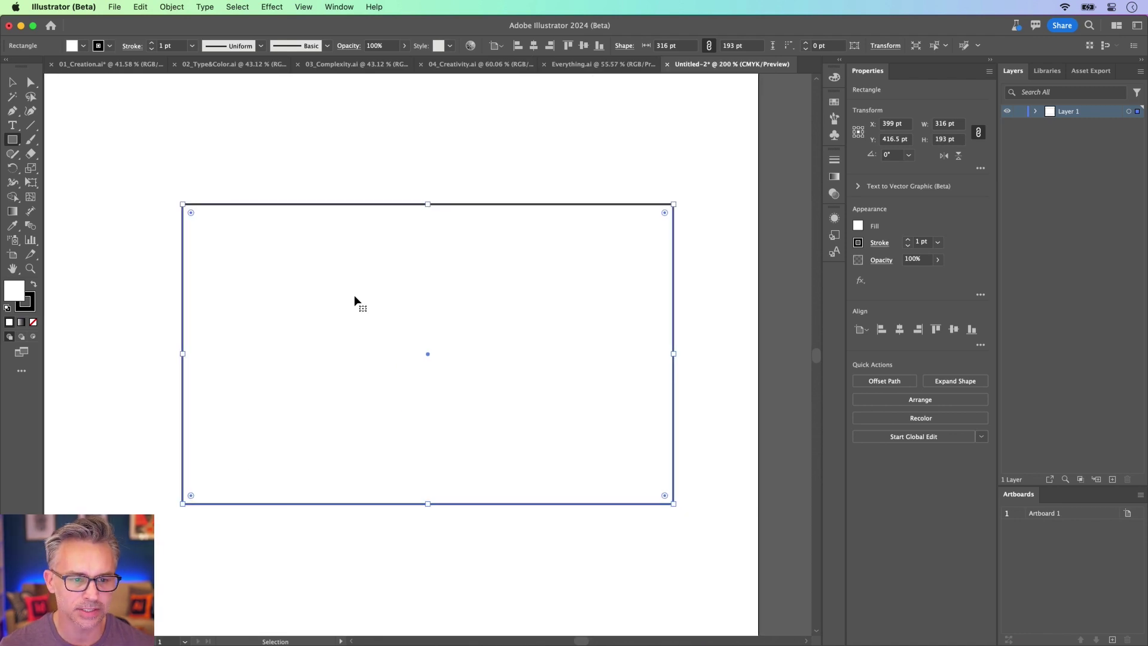
{"action": "key", "text": "super+equal"}
{"action": "key", "text": "super+minus"}
{"action": "key", "text": "super+minus"}
{"action": "key", "text": "super+equal"}
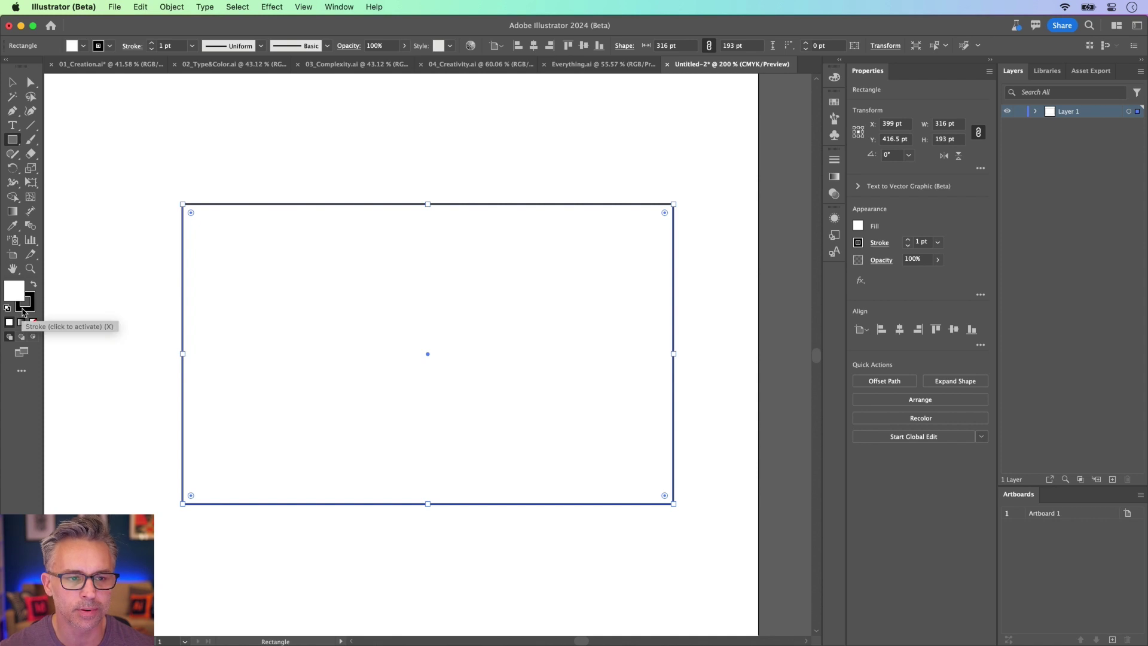
Set the rectangle's stroke weight to 8 pt and move the rectangle further down the artboard
{"action": "left_click", "coordinate": [151, 43]}
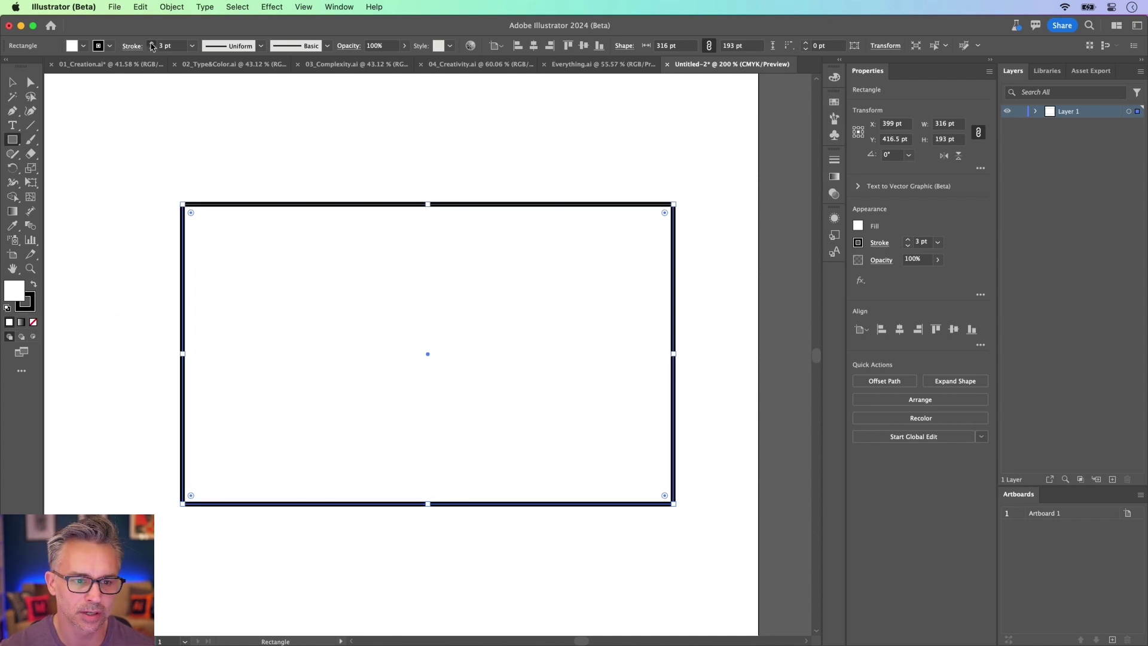
{"action": "left_click", "coordinate": [152, 43]}
{"action": "left_click", "coordinate": [152, 43]}
{"action": "left_click", "coordinate": [152, 43]}
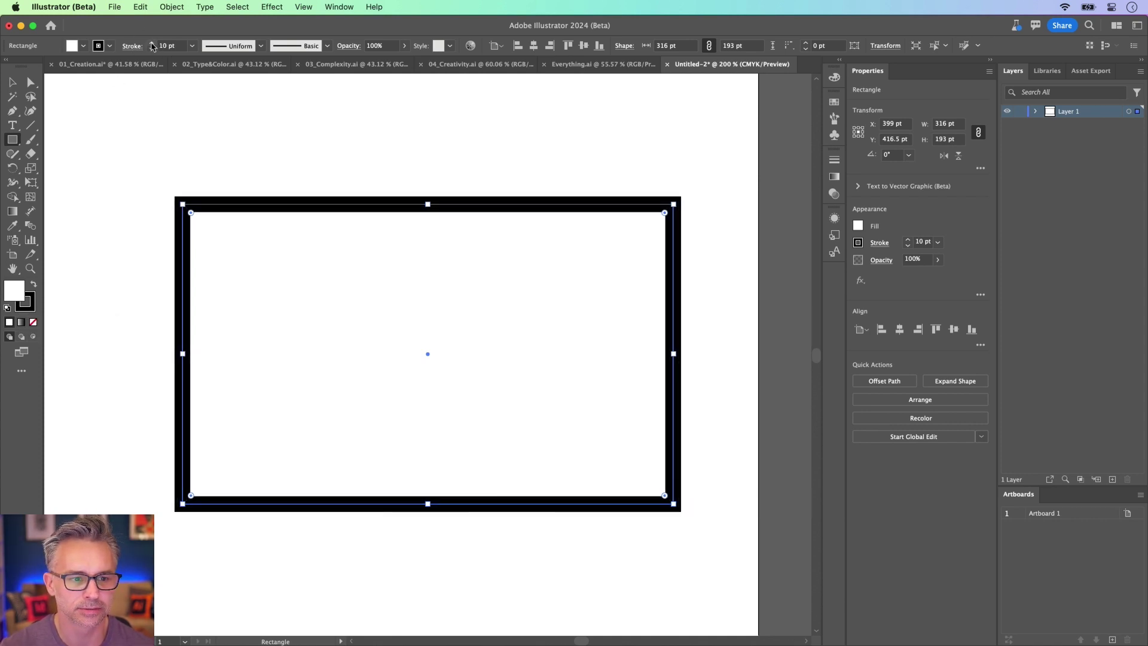
{"action": "left_click", "coordinate": [152, 51]}
{"action": "left_click", "coordinate": [152, 51]}
{"action": "left_click", "coordinate": [152, 51]}
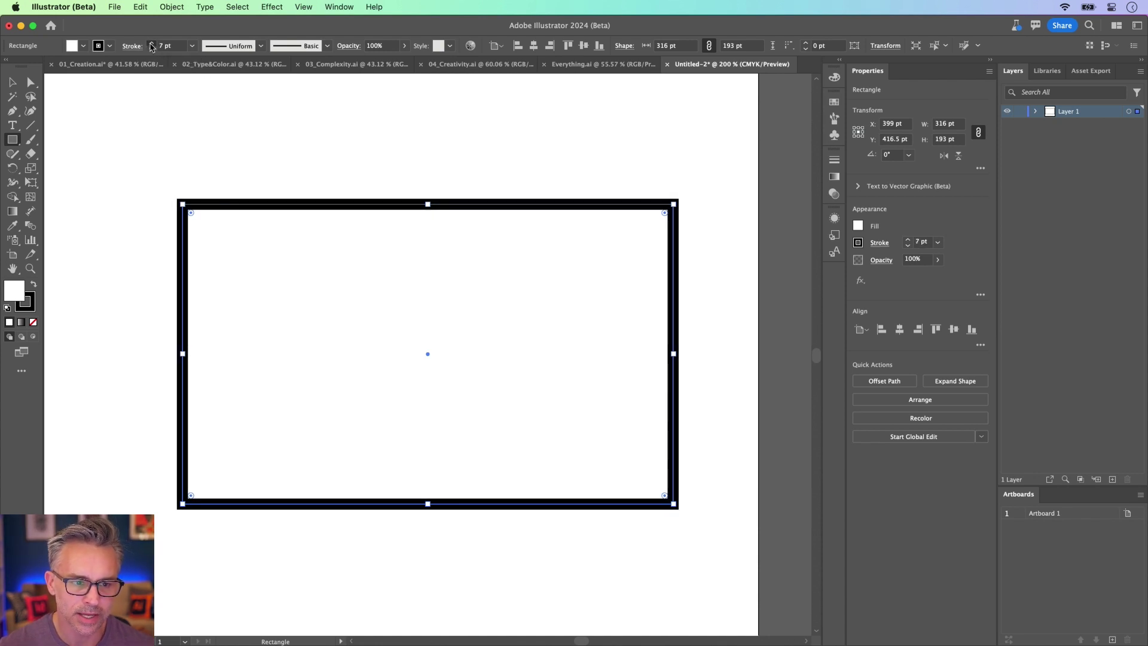
{"action": "left_click", "coordinate": [152, 43]}
{"action": "left_click", "coordinate": [12, 84]}
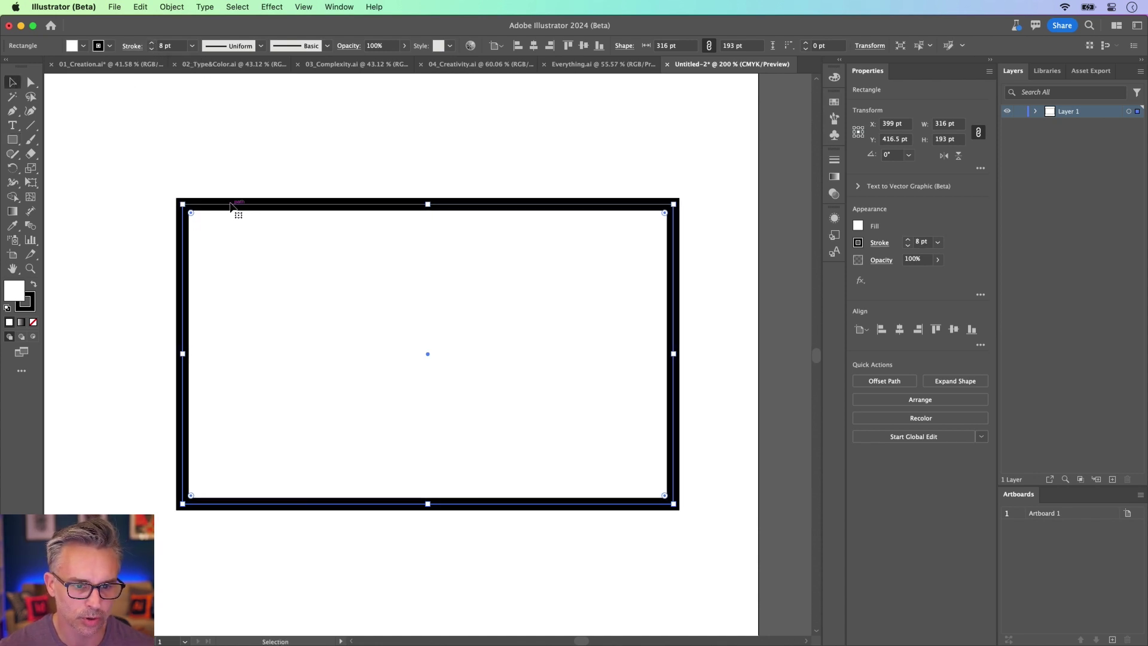
{"action": "left_click_drag", "start_coordinate": [236, 206], "coordinate": [206, 418]}
Add the point text "Fonts" in the empty area above the rectangle
{"action": "left_click", "coordinate": [12, 125]}
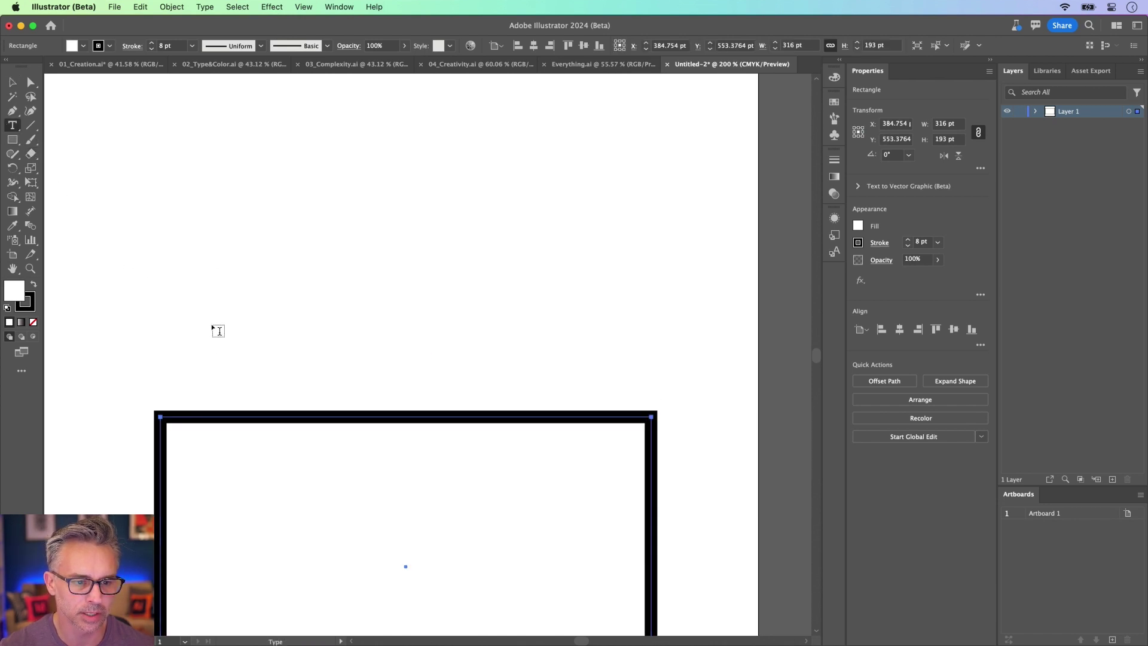
{"action": "left_click", "coordinate": [279, 259]}
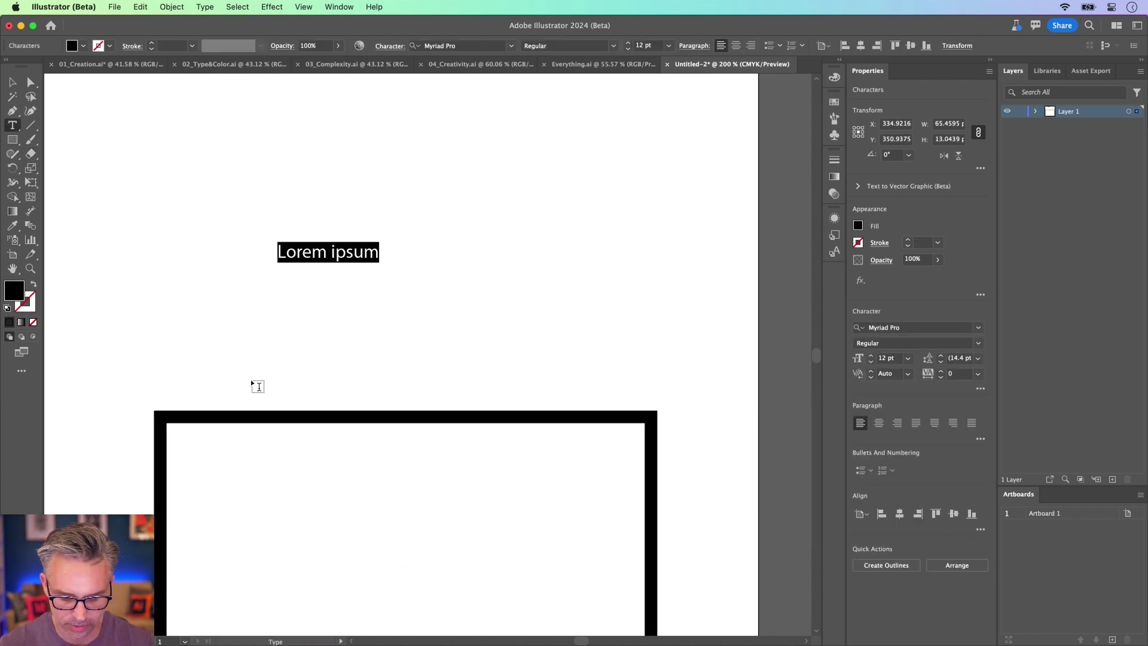
{"action": "type", "text": "Fonts"}
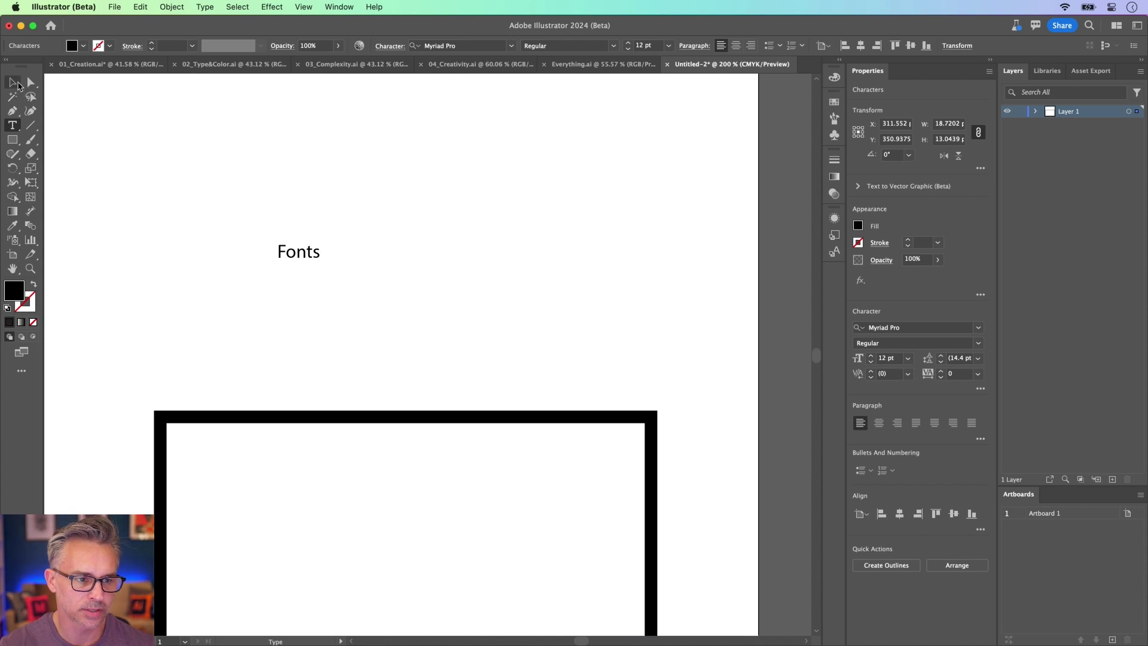
Scale the "Fonts" text up to about 101.5 pt and move it clear of the rectangle below
{"action": "left_click", "coordinate": [18, 85]}
{"action": "left_click_drag", "start_coordinate": [319, 264], "coordinate": [586, 412]}
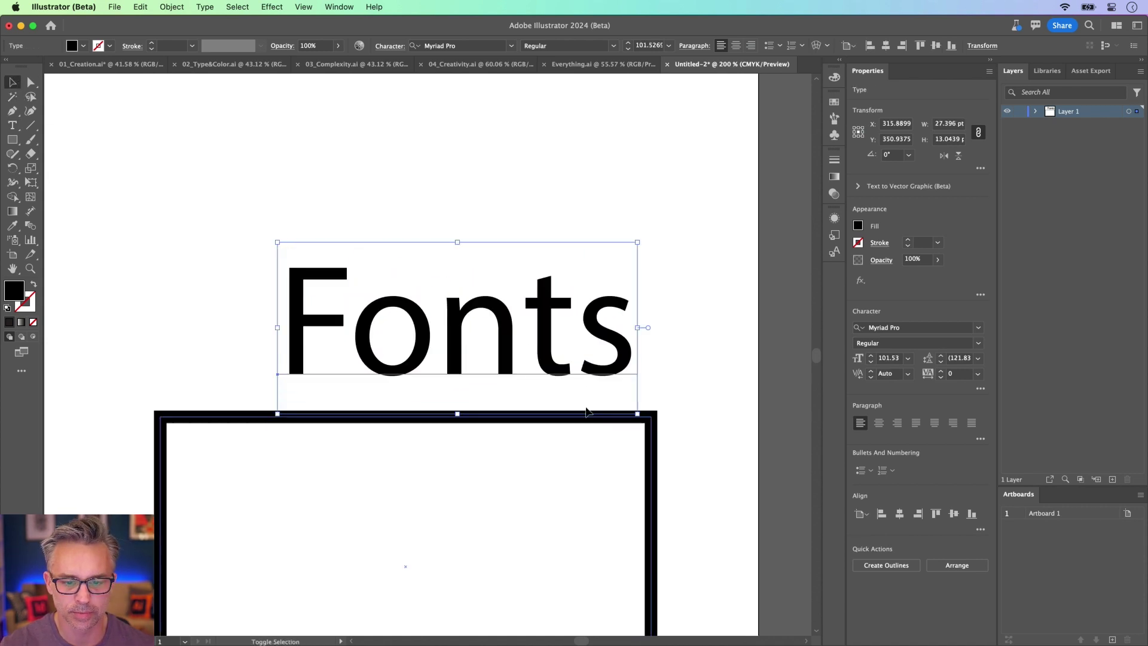
{"action": "left_click_drag", "start_coordinate": [420, 316], "coordinate": [340, 245]}
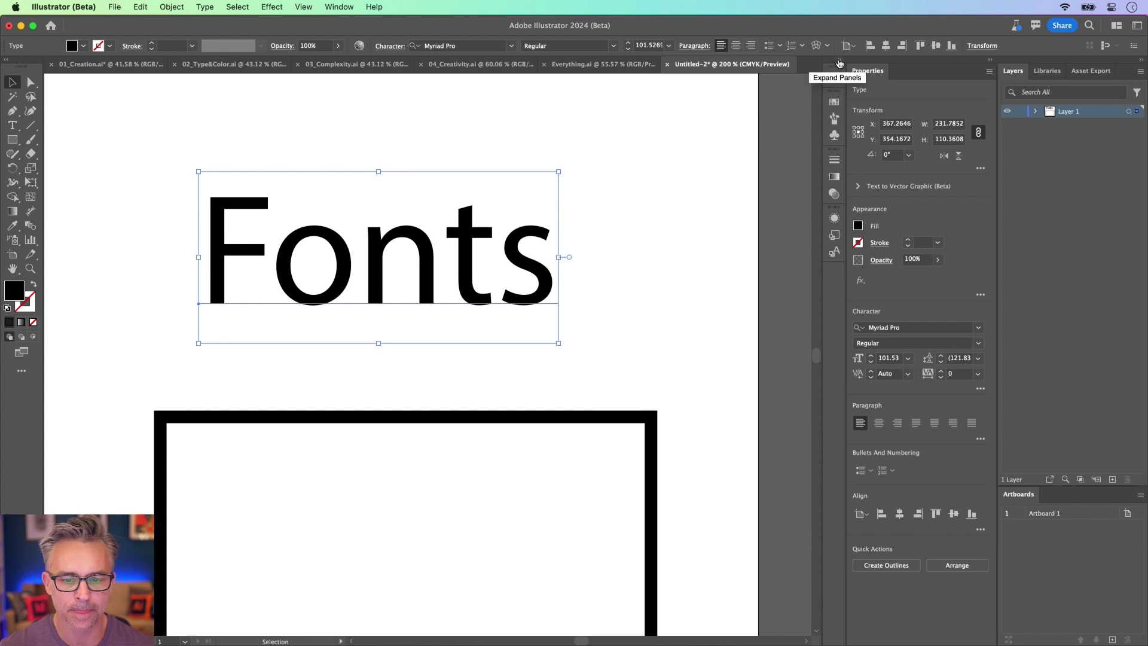
Set the "Fonts" text to the Climate Crisis font and reposition it across the width above the rectangle
{"action": "left_click", "coordinate": [979, 328]}
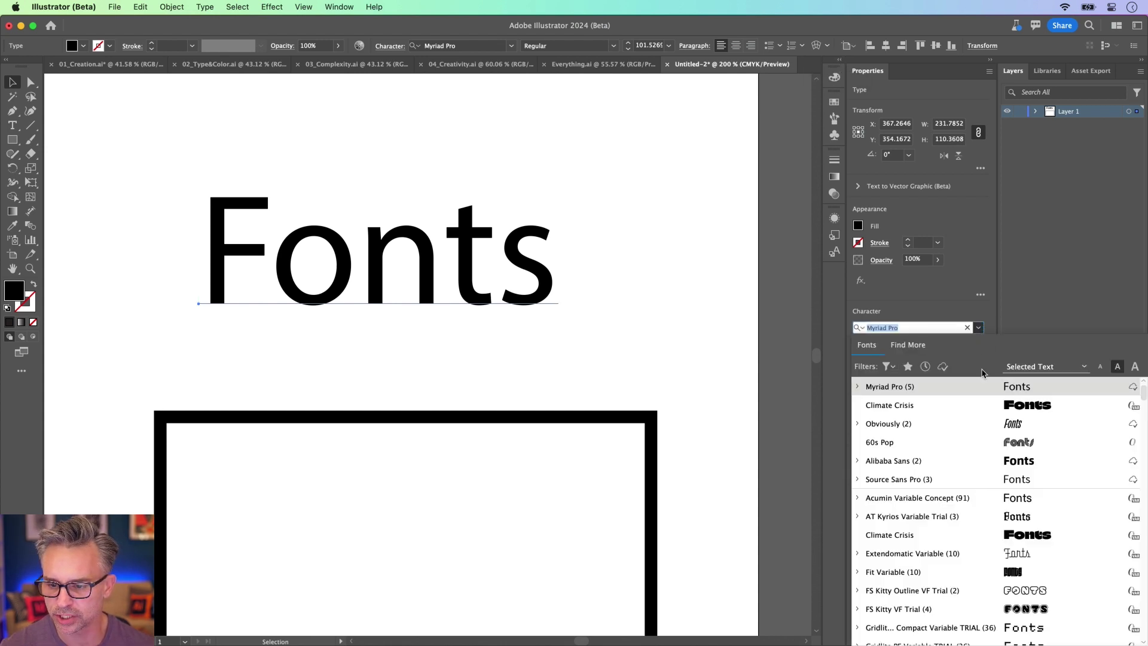
{"action": "left_click", "coordinate": [898, 402]}
{"action": "left_click_drag", "start_coordinate": [359, 272], "coordinate": [265, 261]}
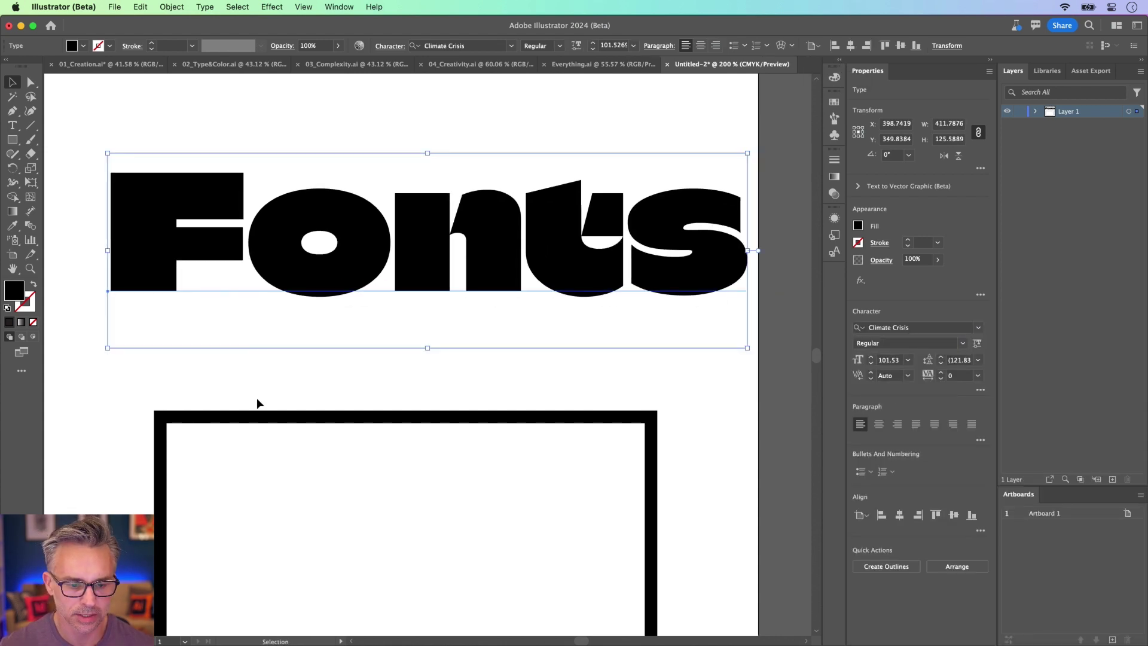
Scale the rectangle down to about 155 by 94 pt below the text and set its stroke weight to 5 pt
{"action": "left_click_drag", "start_coordinate": [257, 413], "coordinate": [280, 229]}
{"action": "mouse_move", "coordinate": [183, 226]}
{"action": "left_mouse_down"}
{"action": "mouse_move", "coordinate": [433, 377]}
{"action": "mouse_move", "coordinate": [300, 360]}
{"action": "left_mouse_up"}
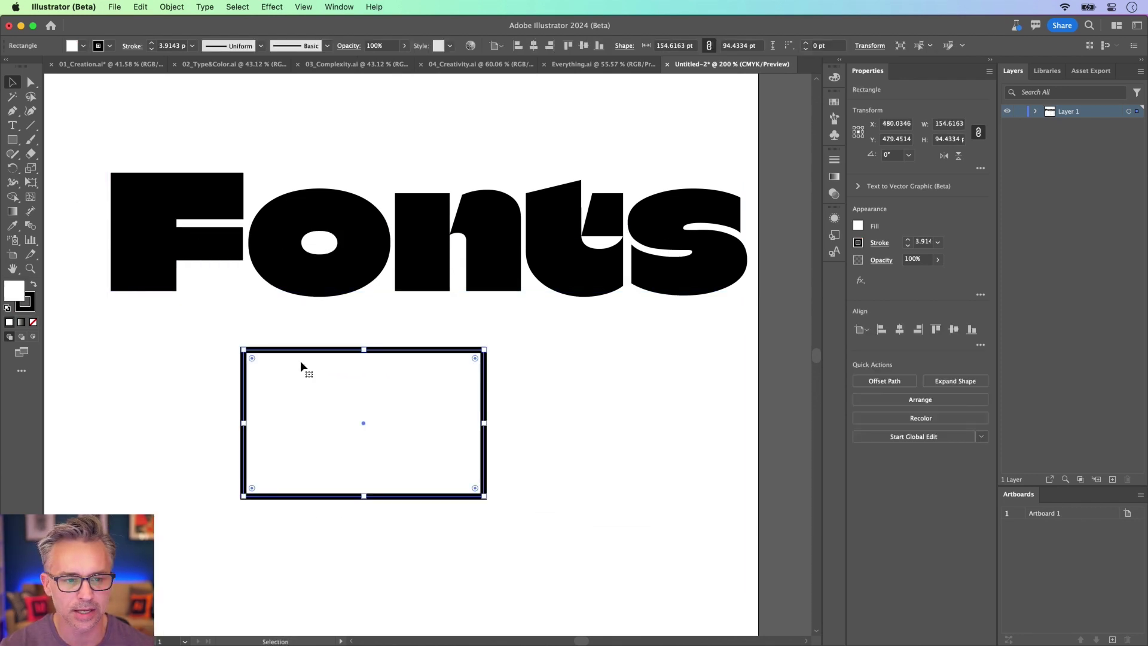
{"action": "left_click", "coordinate": [179, 48]}
{"action": "type", "text": "5"}
{"action": "key", "text": "Return"}
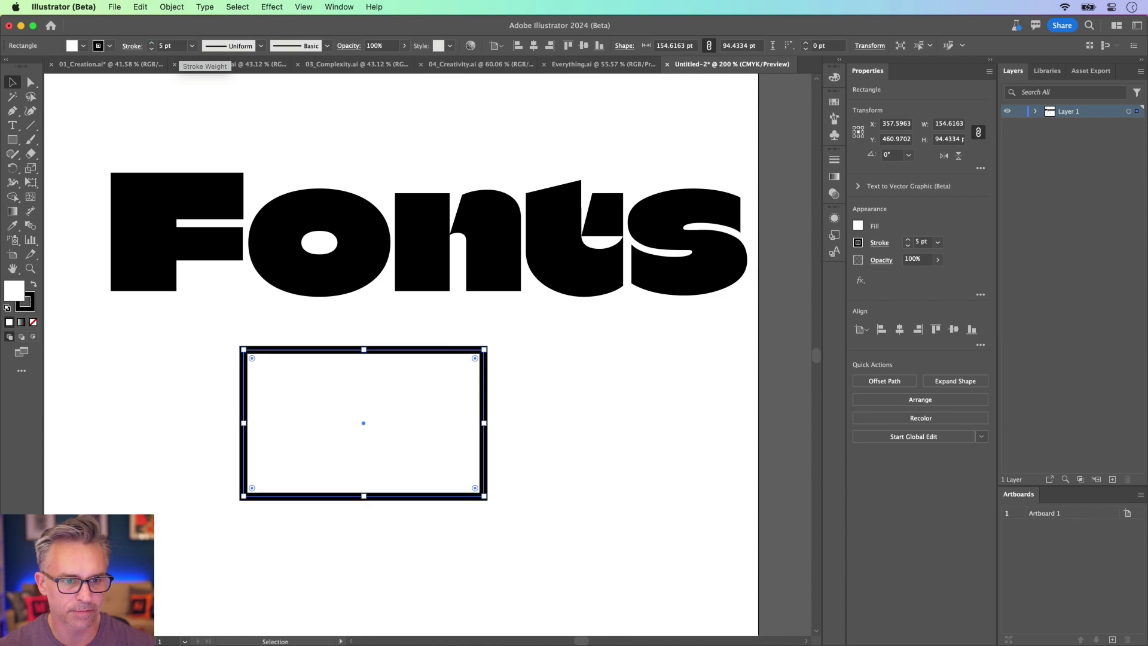
Remove the rectangle's fill, shift it slightly, and replace the Default Graphic Style with the rectangle's appearance
{"action": "left_click", "coordinate": [33, 323]}
{"action": "left_click_drag", "start_coordinate": [320, 351], "coordinate": [386, 361]}
{"action": "left_click", "coordinate": [839, 59]}
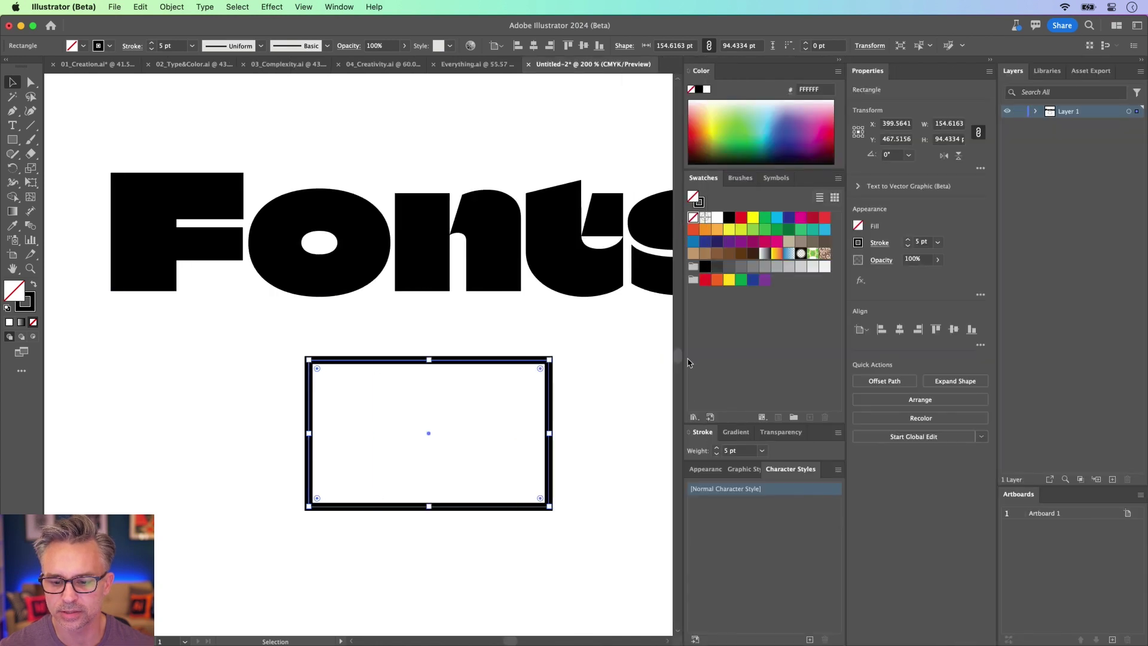
{"action": "left_click", "coordinate": [736, 470]}
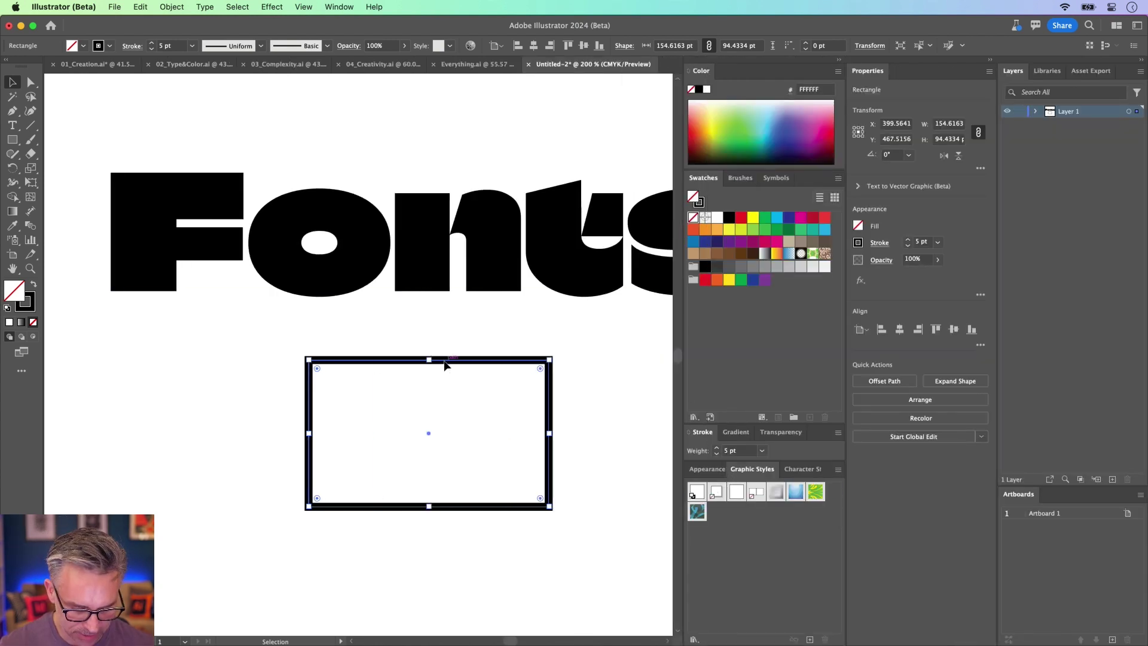
{"action": "left_click_drag", "start_coordinate": [445, 365], "coordinate": [692, 493]}
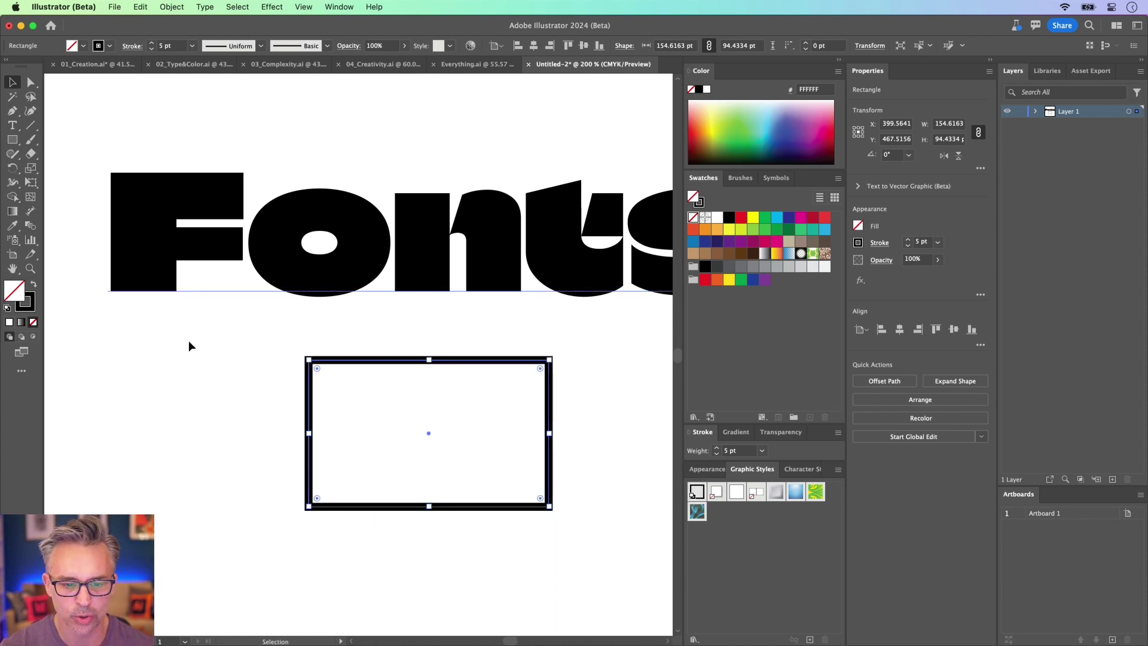
Delete the rectangle and draw an upright five-pointed star about 151 by 144 pt below the text
{"action": "key", "text": "Delete"}
{"action": "left_click", "coordinate": [12, 139]}
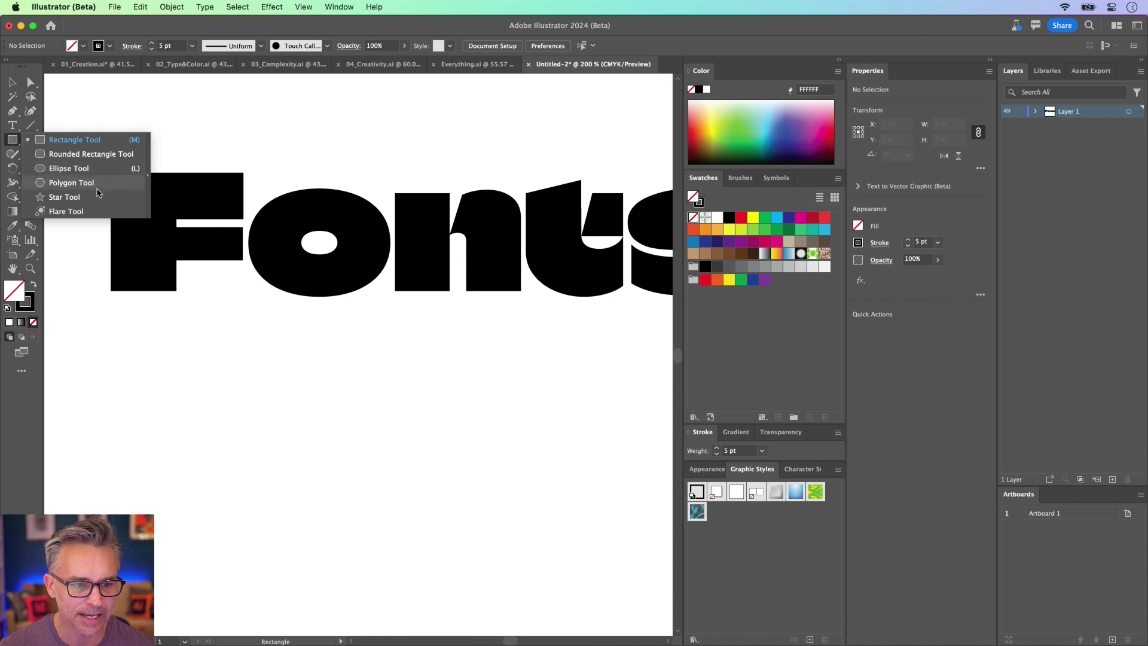
{"action": "left_click", "coordinate": [64, 196]}
{"action": "left_click_drag", "start_coordinate": [398, 437], "coordinate": [472, 540]}
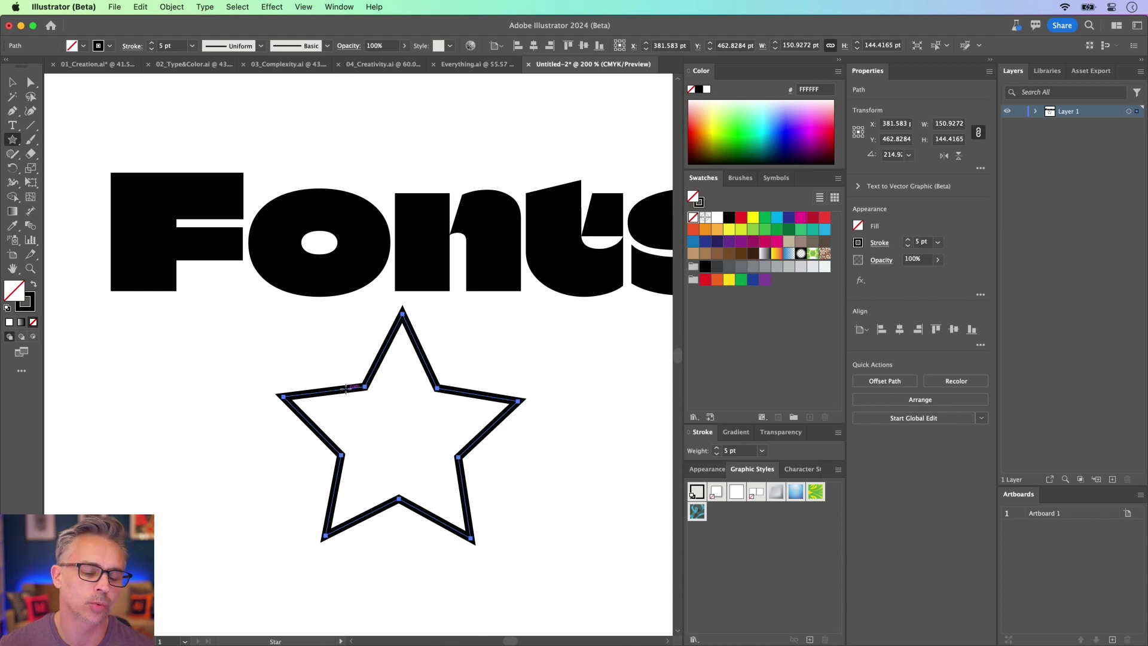
{"action": "key", "text": "v"}
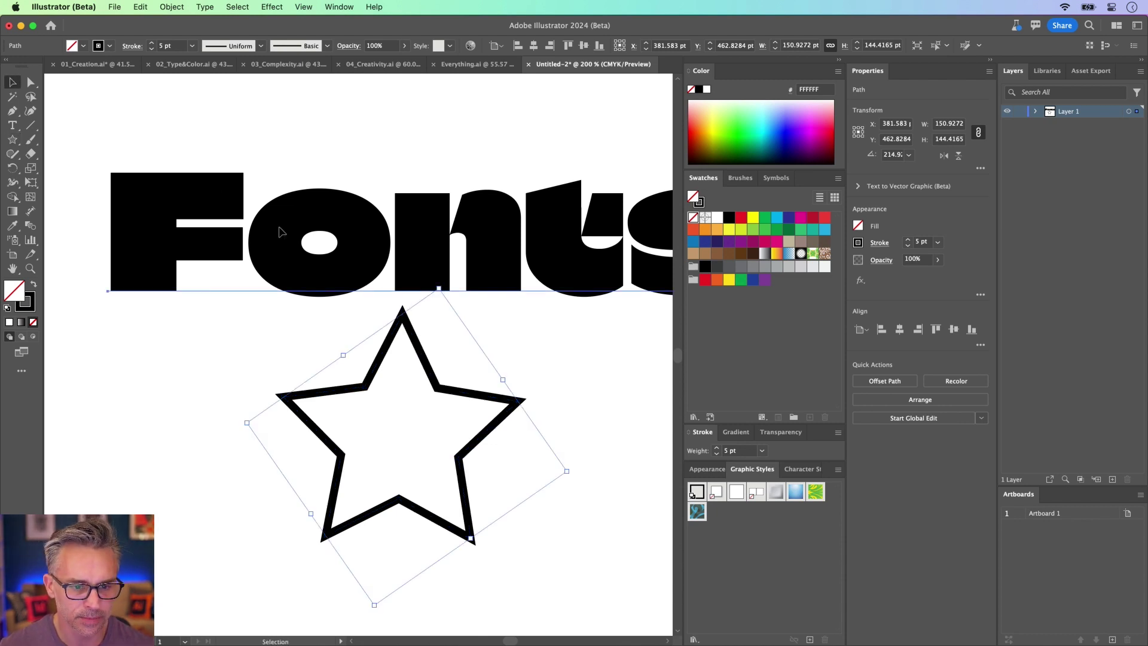
Clear the "Fonts" text's overrides and set the Normal Character Style to Natura at 72 pt
{"action": "left_click", "coordinate": [282, 231]}
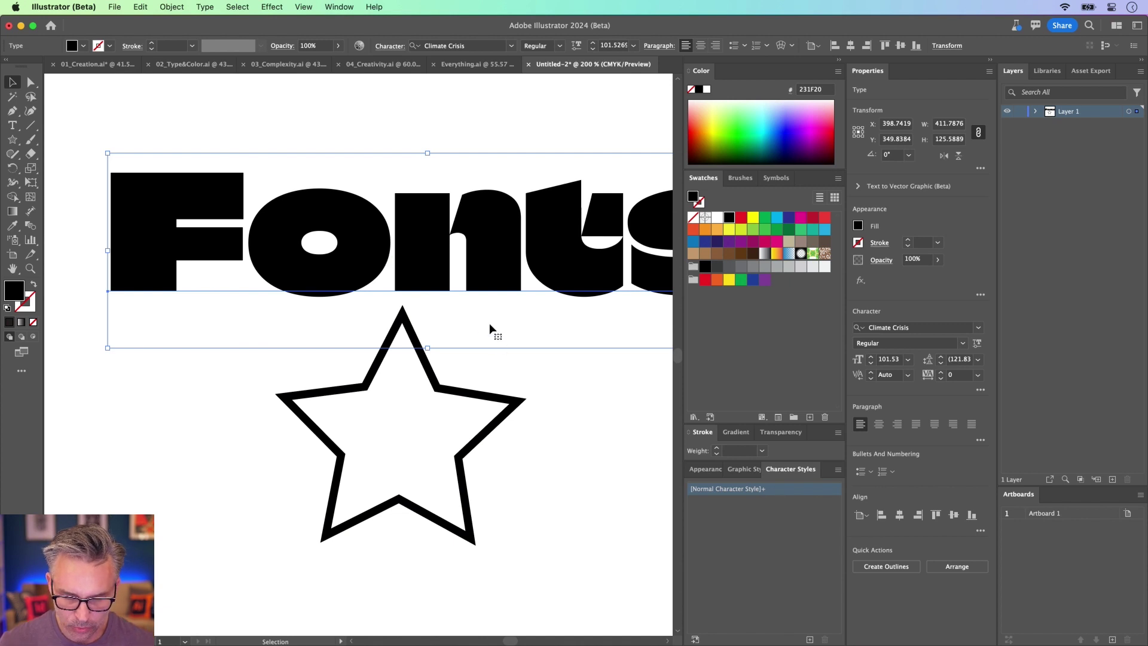
{"action": "left_click_drag", "start_coordinate": [423, 267], "coordinate": [565, 370]}
{"action": "double_click", "coordinate": [782, 489]}
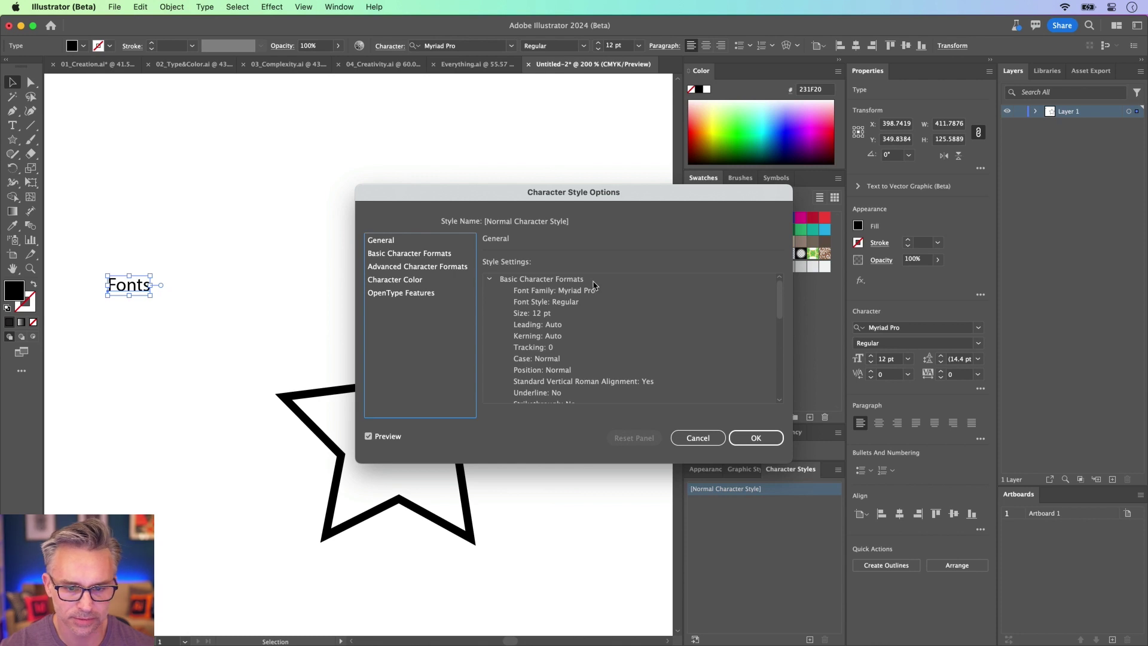
{"action": "left_click", "coordinate": [395, 269]}
{"action": "left_click", "coordinate": [377, 254]}
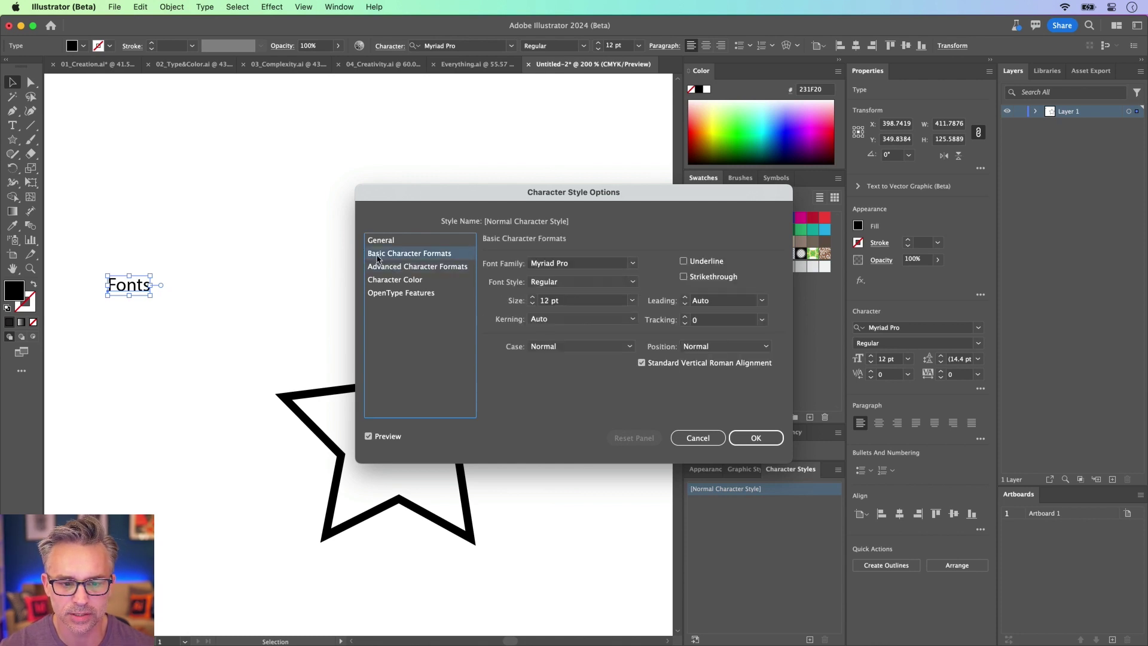
{"action": "left_click", "coordinate": [634, 263]}
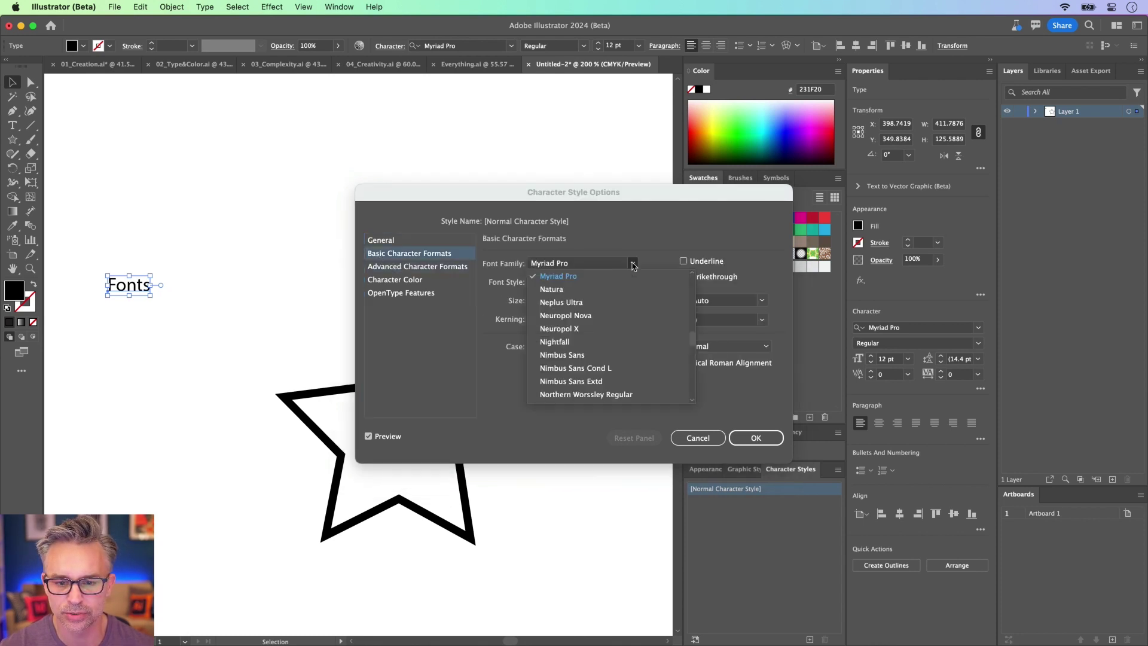
{"action": "left_click", "coordinate": [604, 289]}
{"action": "left_click", "coordinate": [632, 300]}
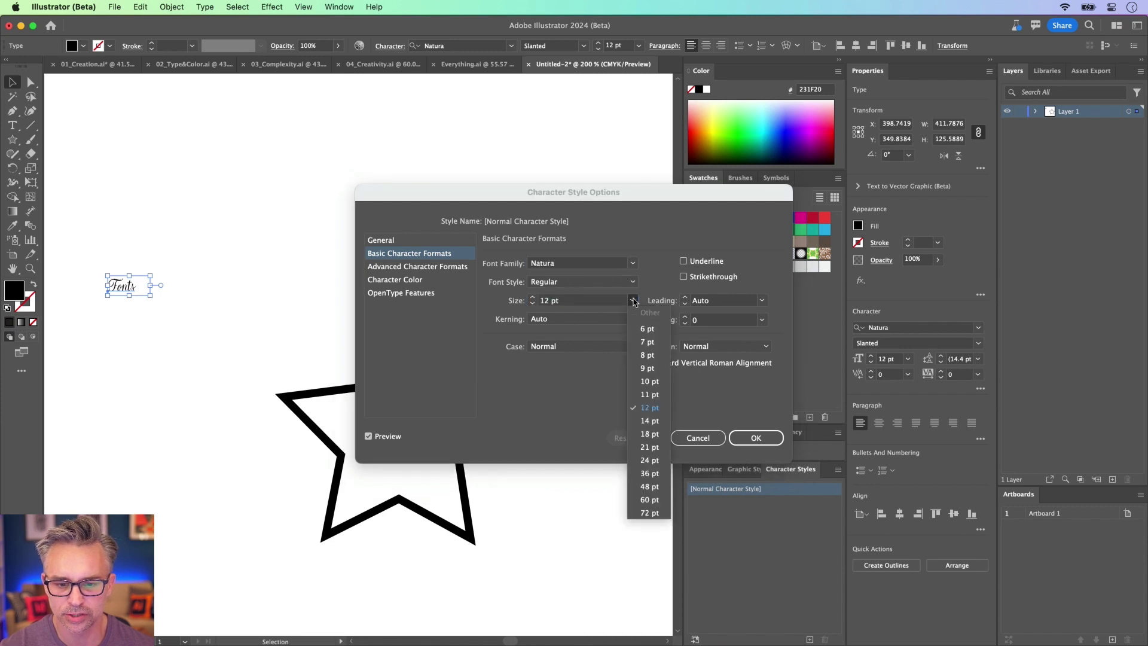
{"action": "left_click", "coordinate": [652, 513]}
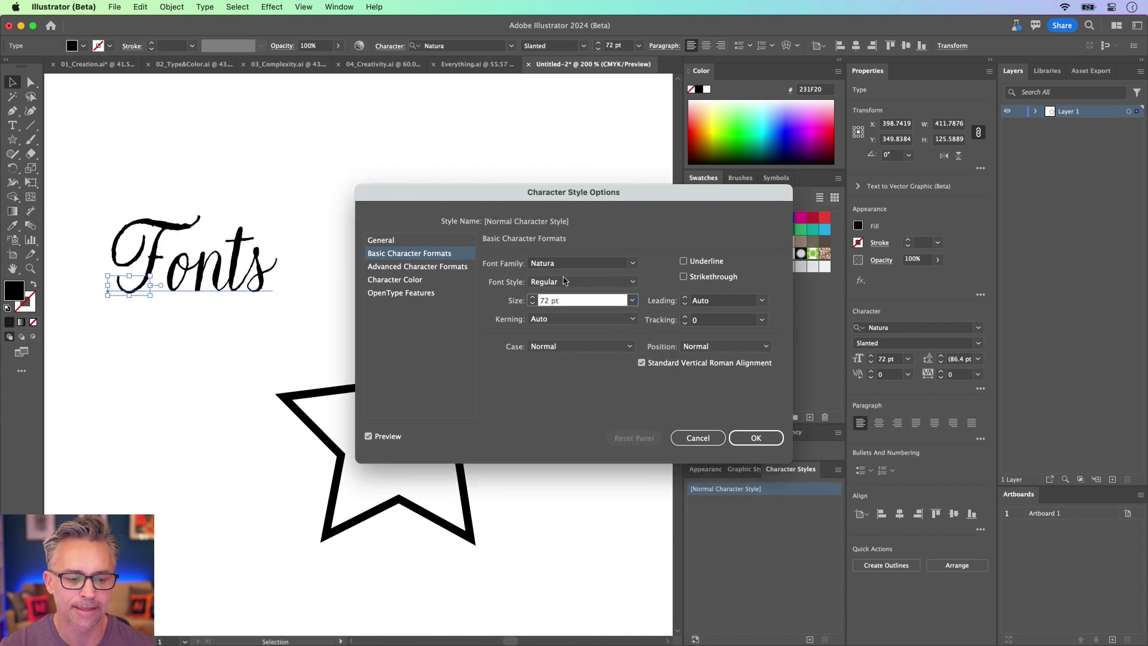
Change the Normal Character Style's font family to Neuropol X, accept it, and review the graphic and character styles
{"action": "left_click", "coordinate": [634, 263]}
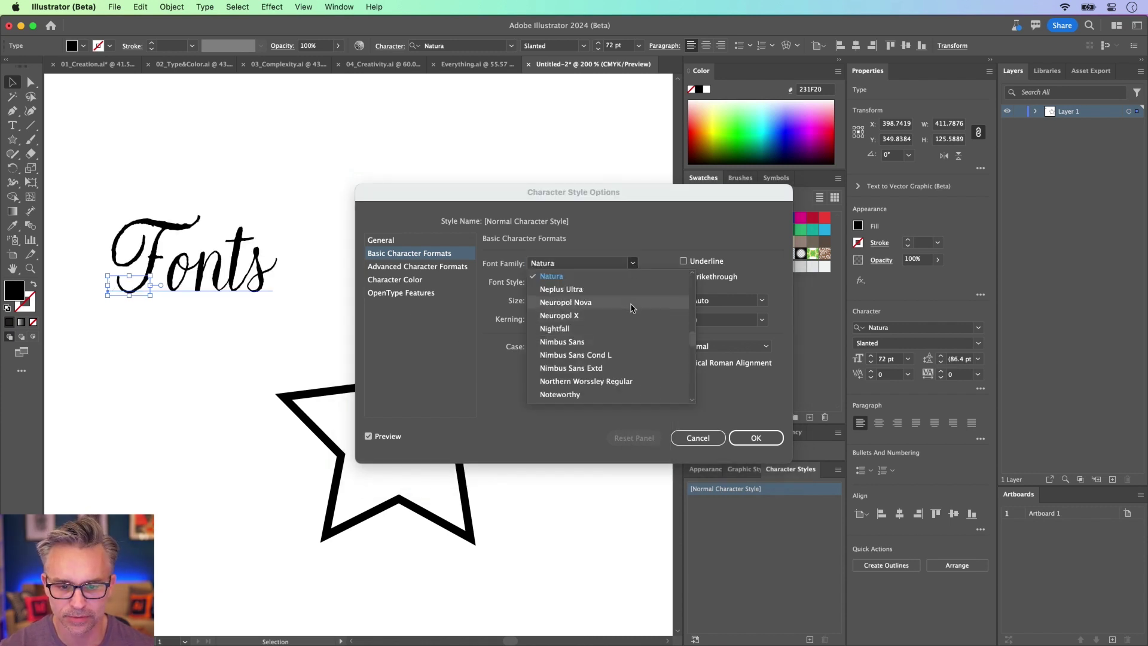
{"action": "left_click", "coordinate": [631, 317]}
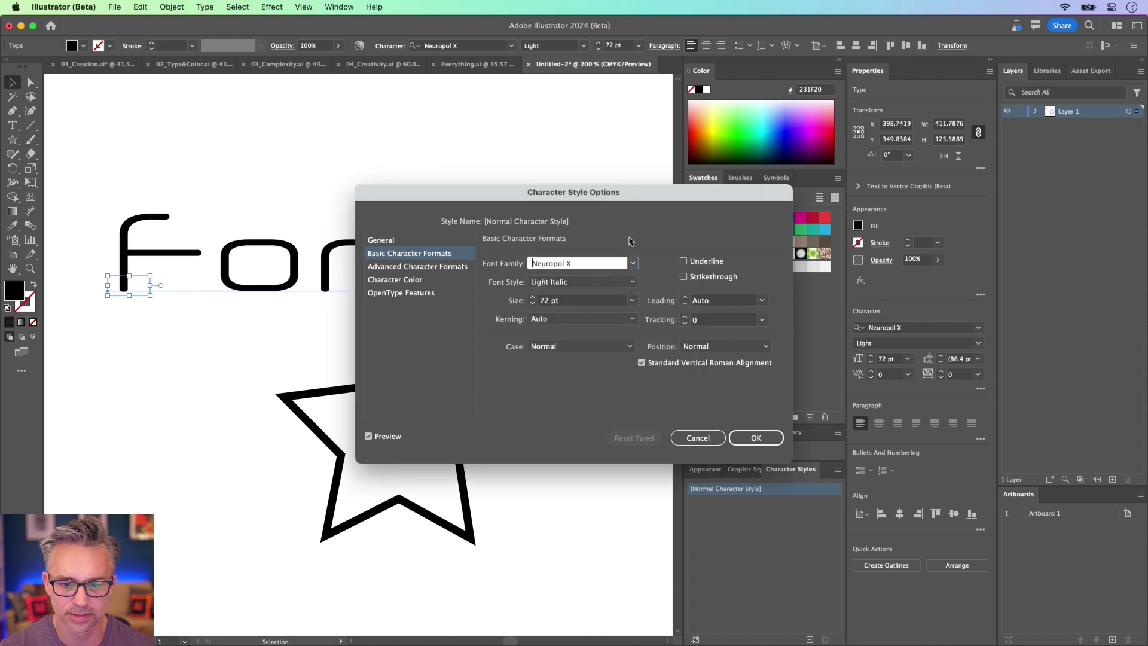
{"action": "left_click_drag", "start_coordinate": [596, 195], "coordinate": [570, 188]}
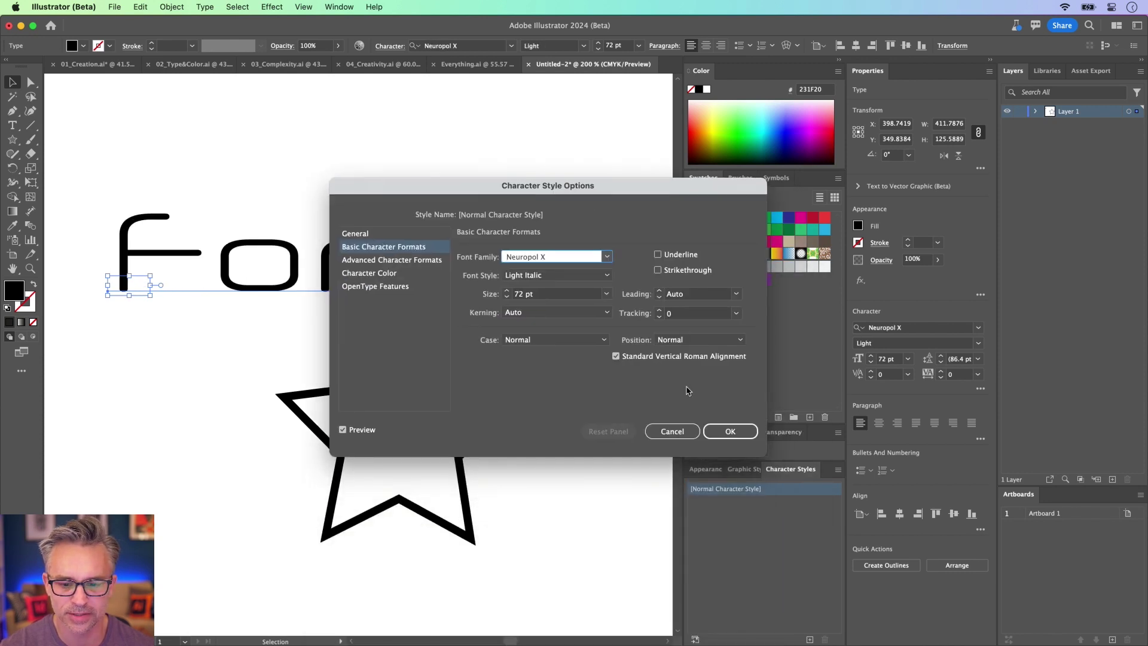
{"action": "left_click", "coordinate": [724, 430]}
{"action": "left_click", "coordinate": [737, 472]}
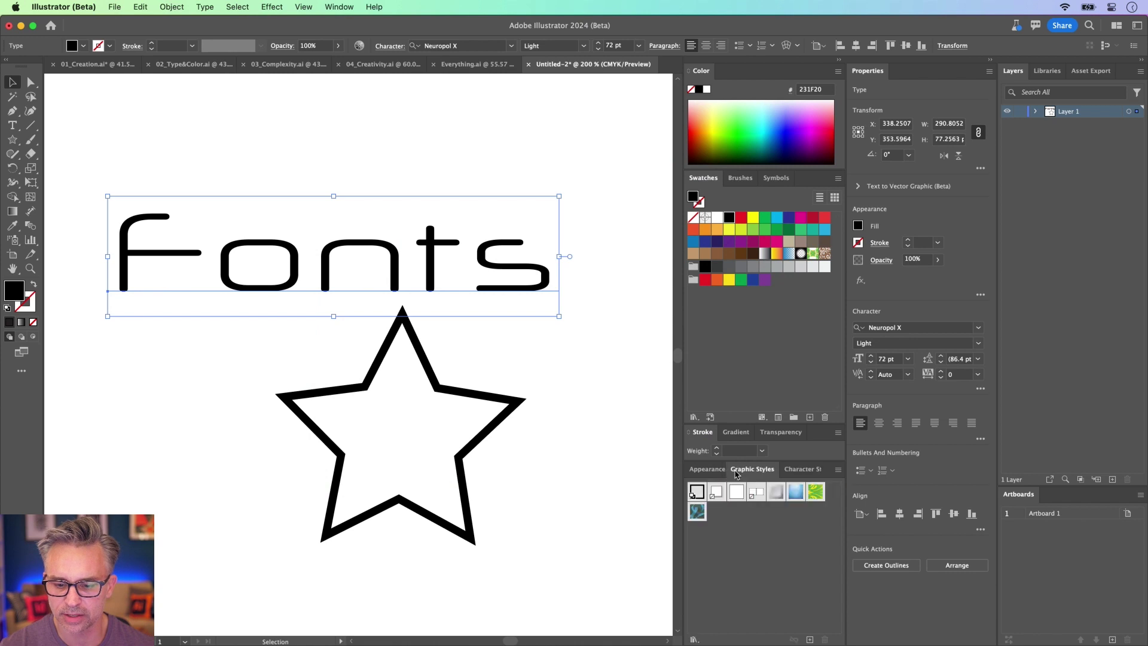
{"action": "left_click", "coordinate": [794, 471]}
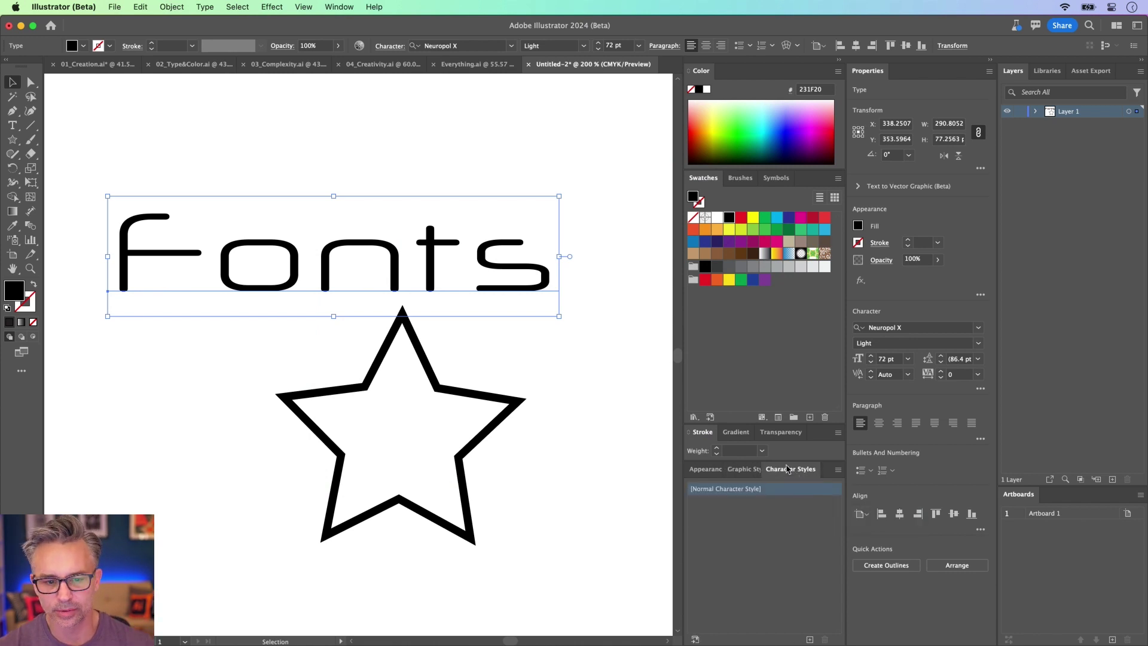
Draw a circle about 85 pt in diameter and place it just beside the star's lower left side
{"action": "left_click", "coordinate": [154, 151]}
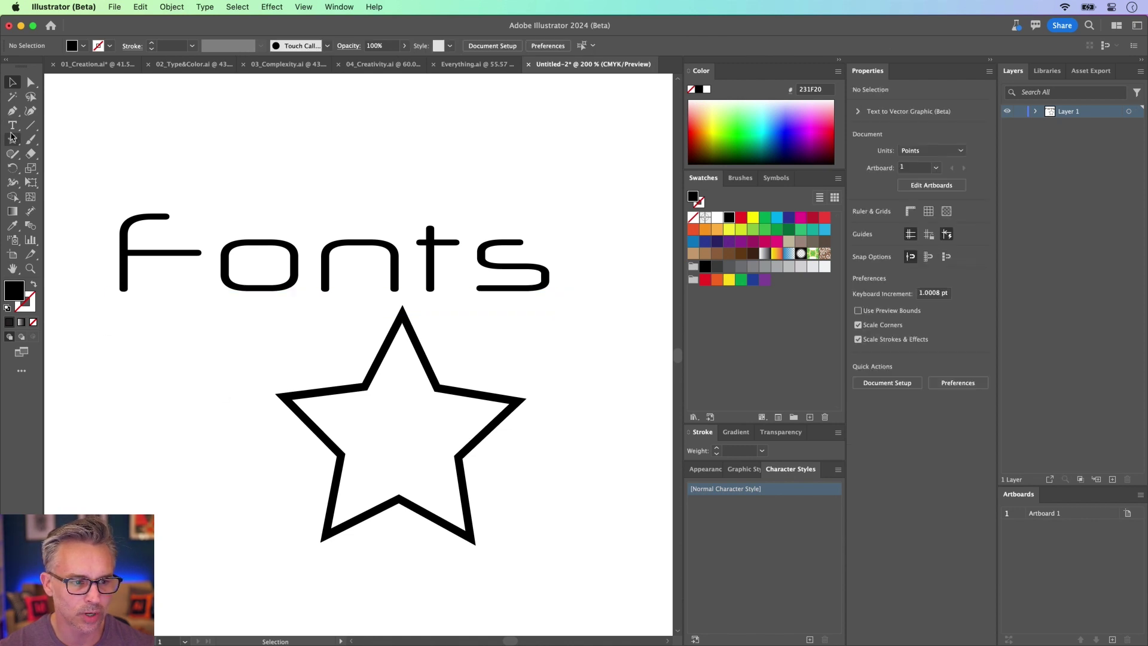
{"action": "left_click_drag", "start_coordinate": [12, 136], "coordinate": [91, 168]}
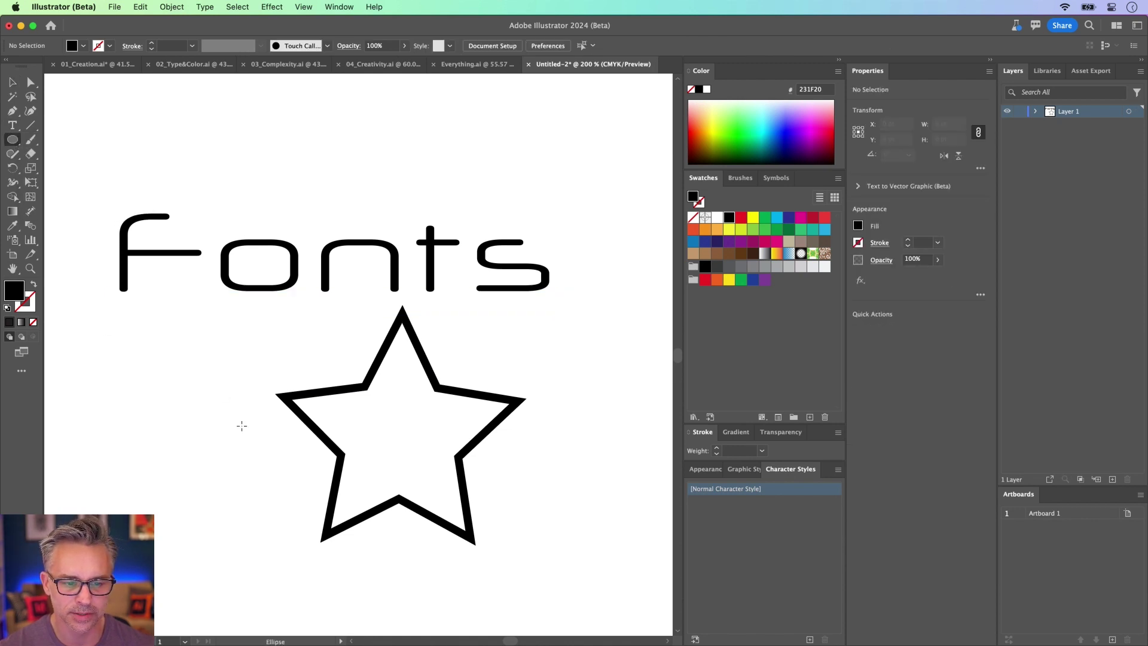
{"action": "left_click_drag", "start_coordinate": [204, 417], "coordinate": [335, 548]}
{"action": "key", "text": "v"}
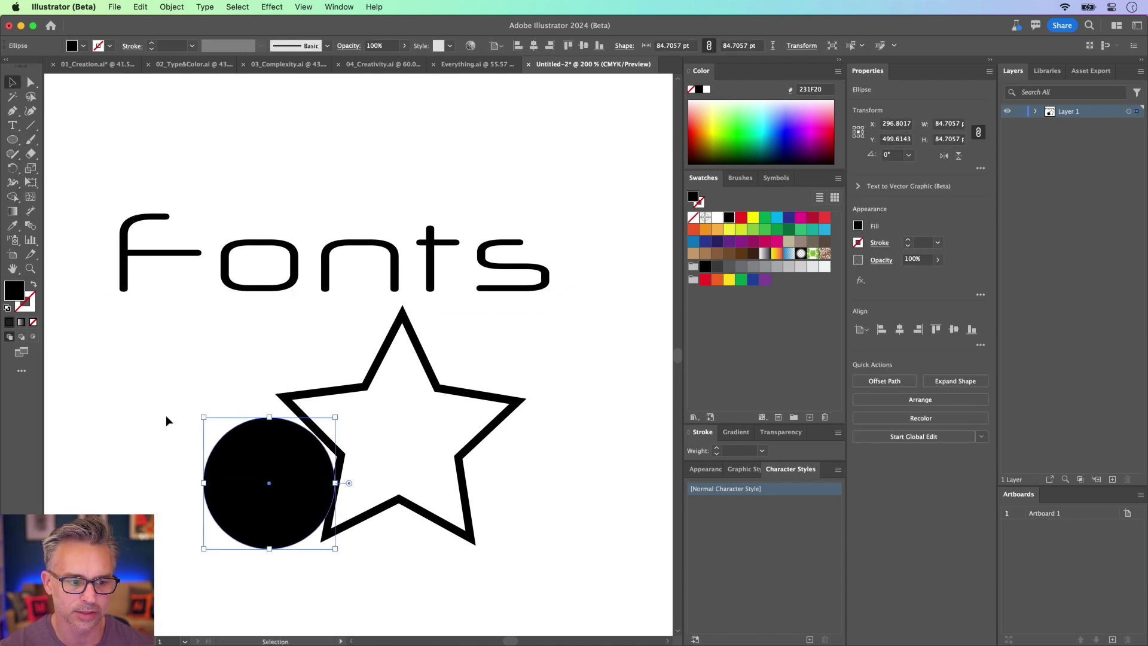
{"action": "left_click_drag", "start_coordinate": [235, 494], "coordinate": [174, 469]}
Copy the star's stroke and fill onto the circle with the Eyedropper, and deselect it
{"action": "key", "text": "i"}
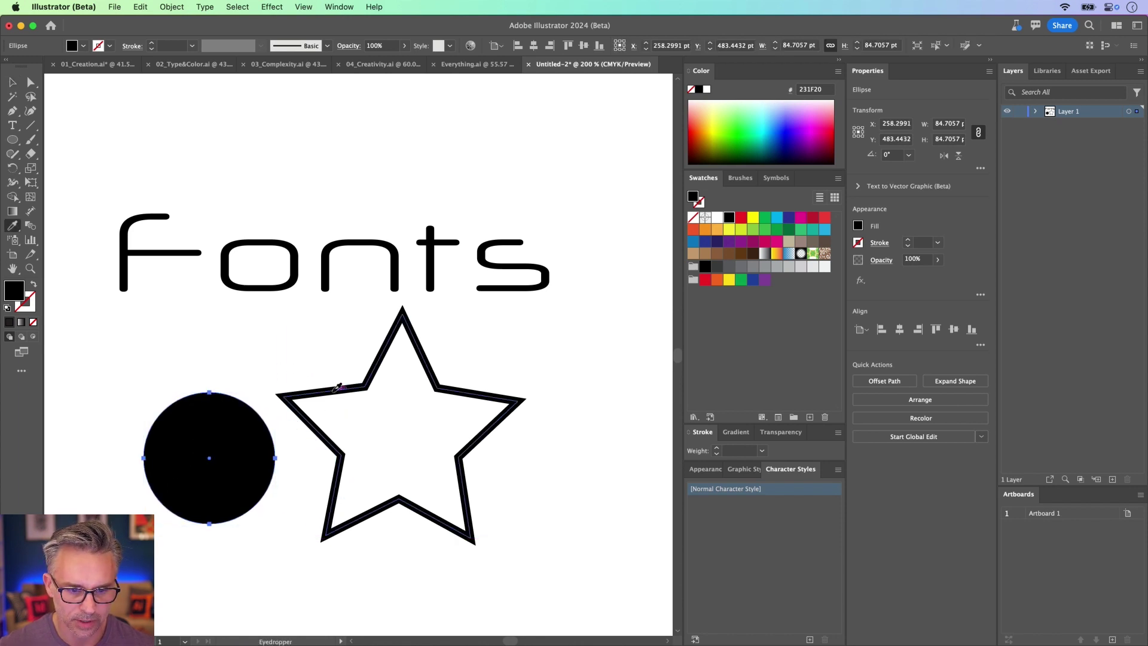
{"action": "left_click", "coordinate": [338, 387]}
{"action": "key", "text": "v"}
{"action": "left_click", "coordinate": [142, 152]}
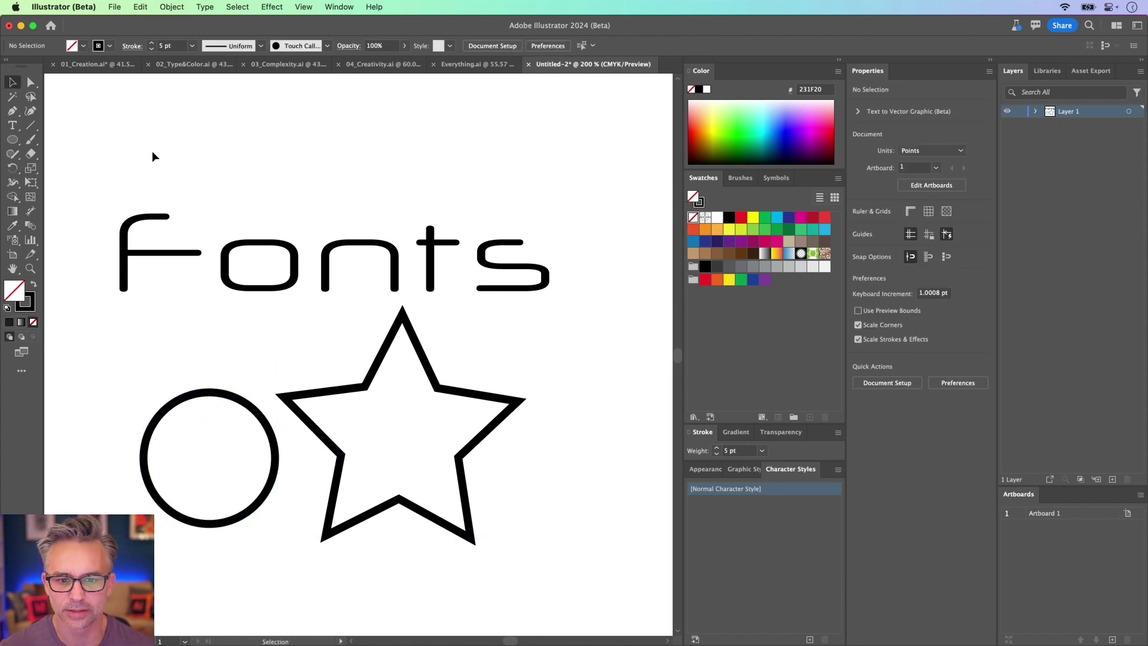
Save the document to the Desktop as custom.ai in Adobe Illustrator format, keeping the Illustrator 2020 version and default options
{"action": "scroll", "coordinate": [222, 147], "scroll_direction": "left", "scroll_amount": 2}
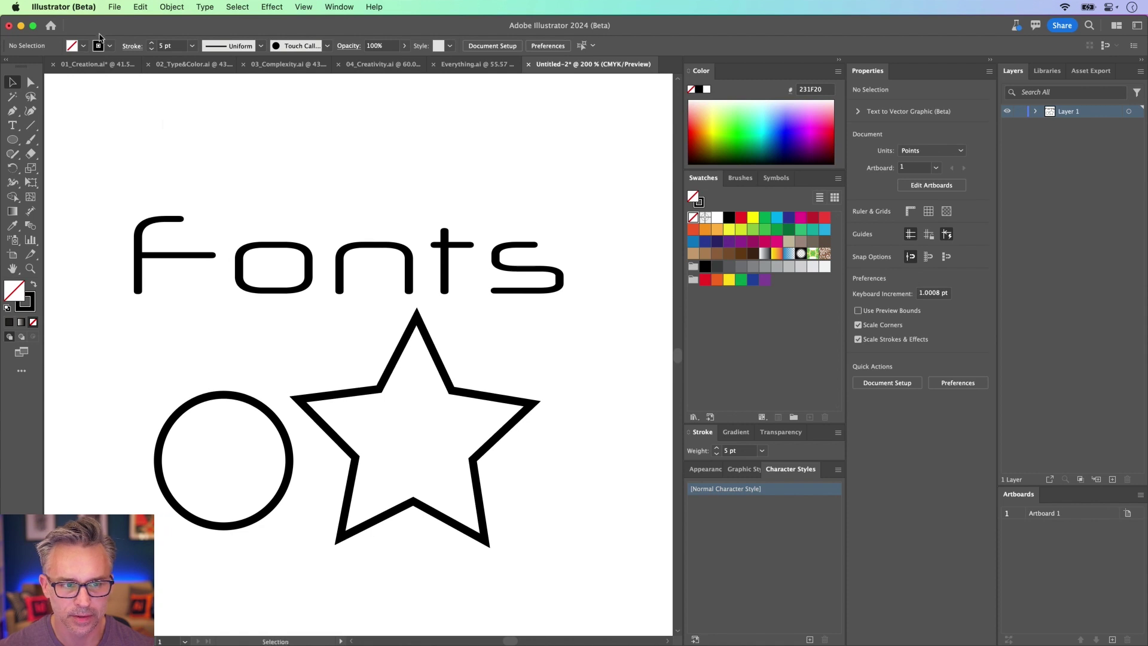
{"action": "left_click", "coordinate": [114, 7]}
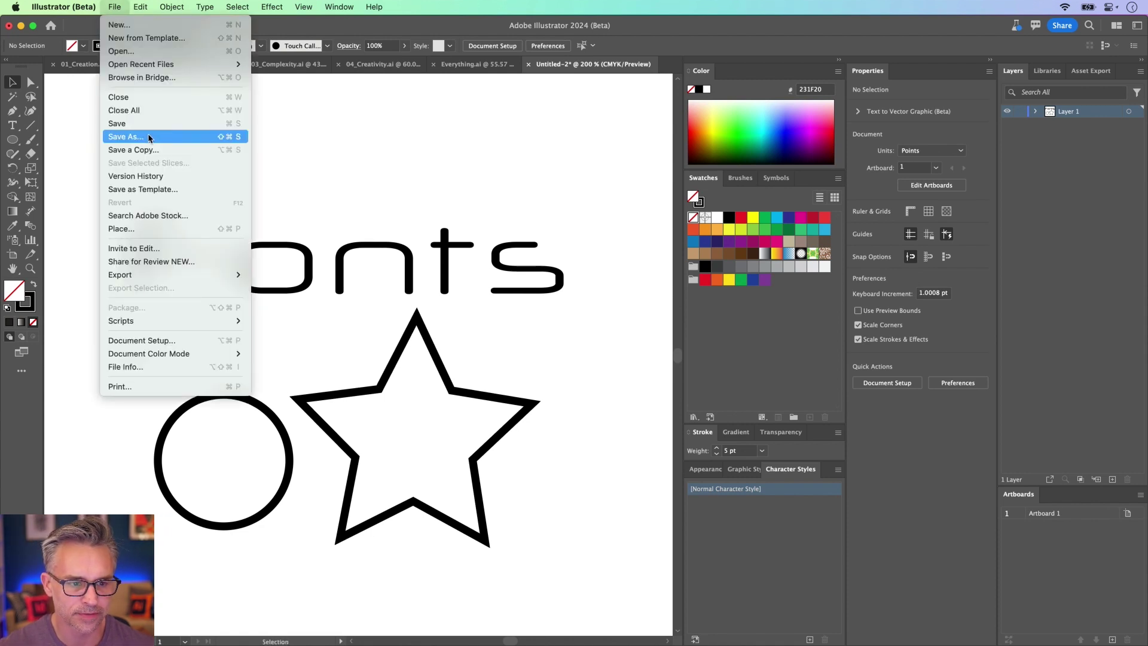
{"action": "left_click", "coordinate": [150, 139]}
{"action": "left_click", "coordinate": [411, 474]}
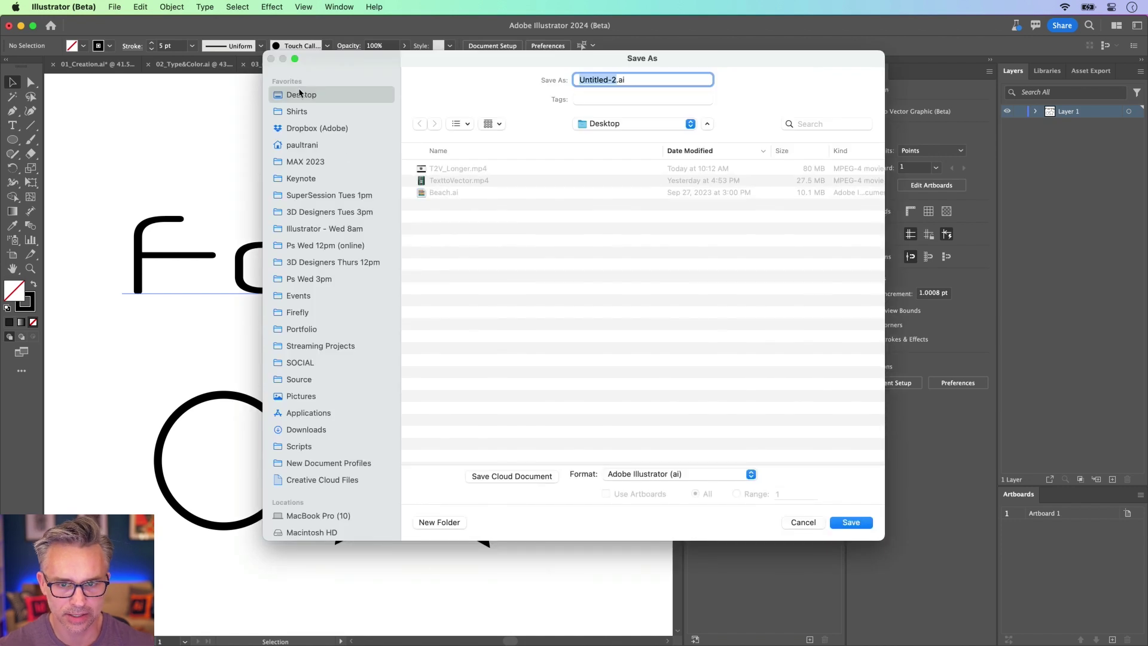
{"action": "type", "text": "c"}
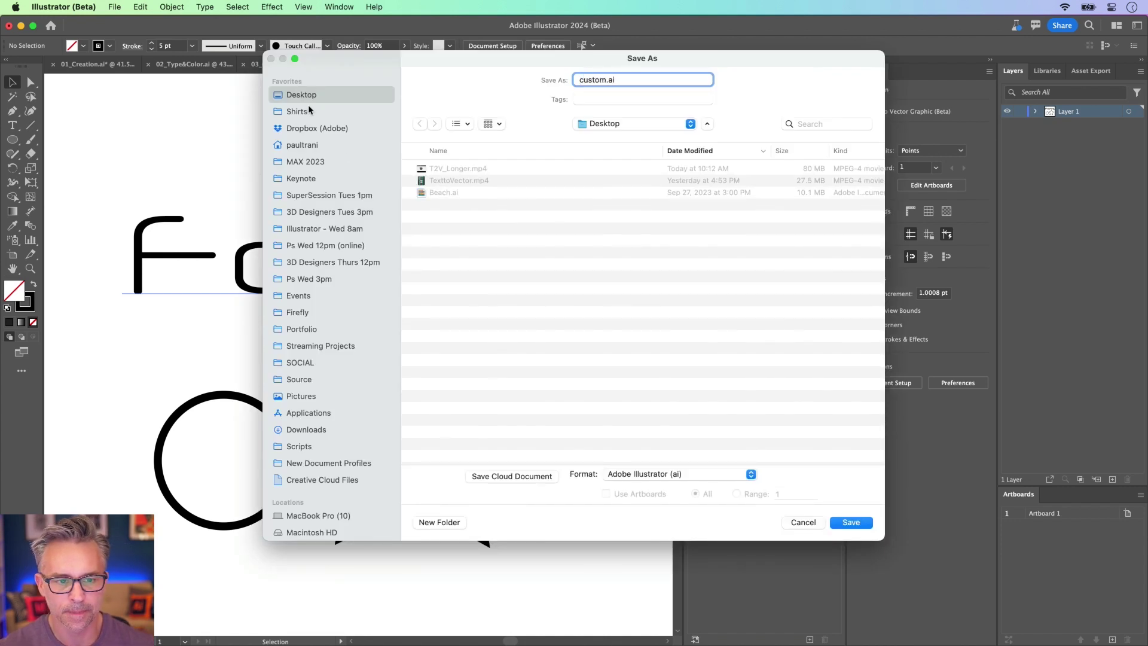
{"action": "type", "text": "ustom"}
{"action": "key", "text": "Return"}
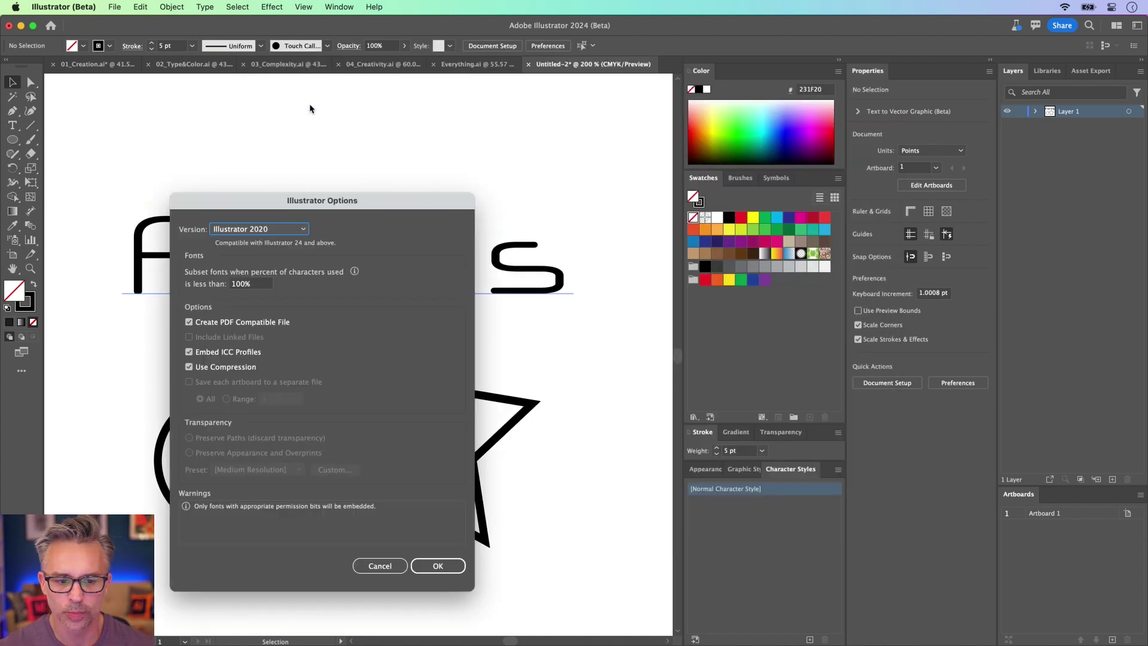
{"action": "left_click", "coordinate": [437, 566]}
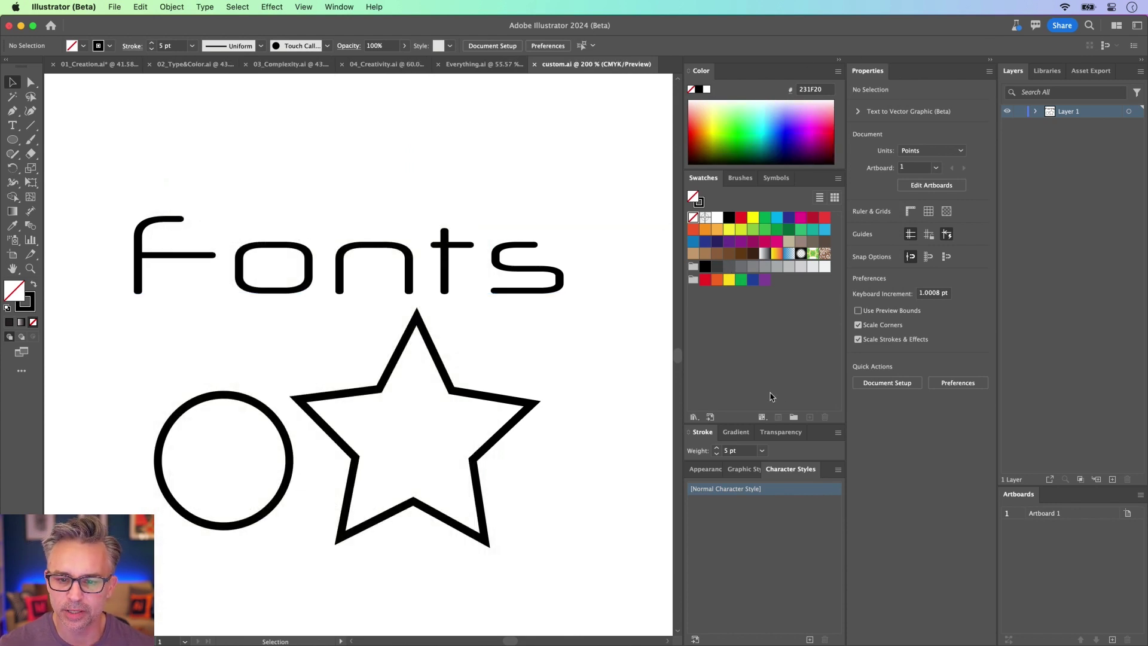
Review the brushes and swatches in custom.ai, look over the Illustrator - Wed 8am folder in Finder, and return to Illustrator
{"action": "left_click", "coordinate": [740, 178]}
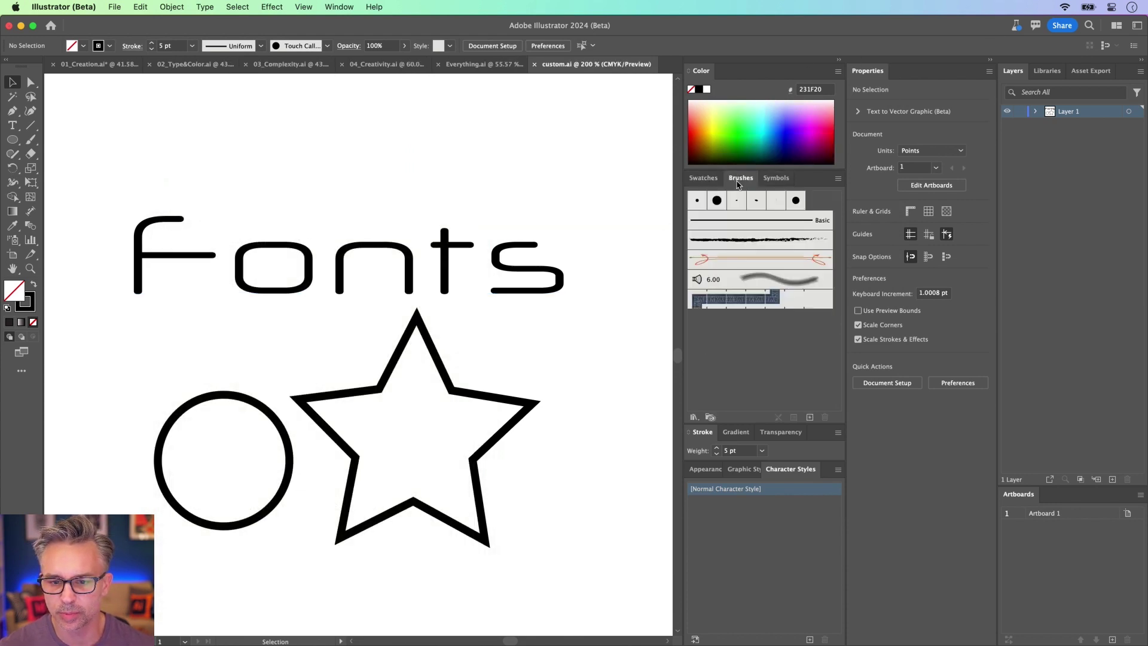
{"action": "left_click", "coordinate": [707, 180]}
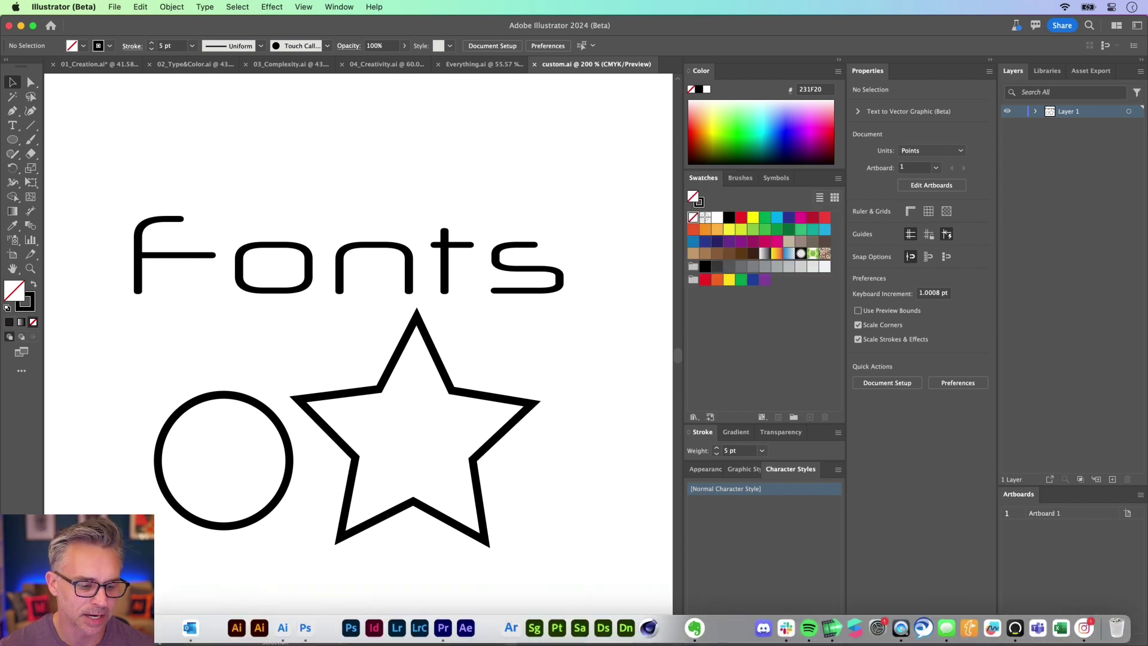
{"action": "left_click", "coordinate": [174, 624]}
{"action": "left_click", "coordinate": [534, 485]}
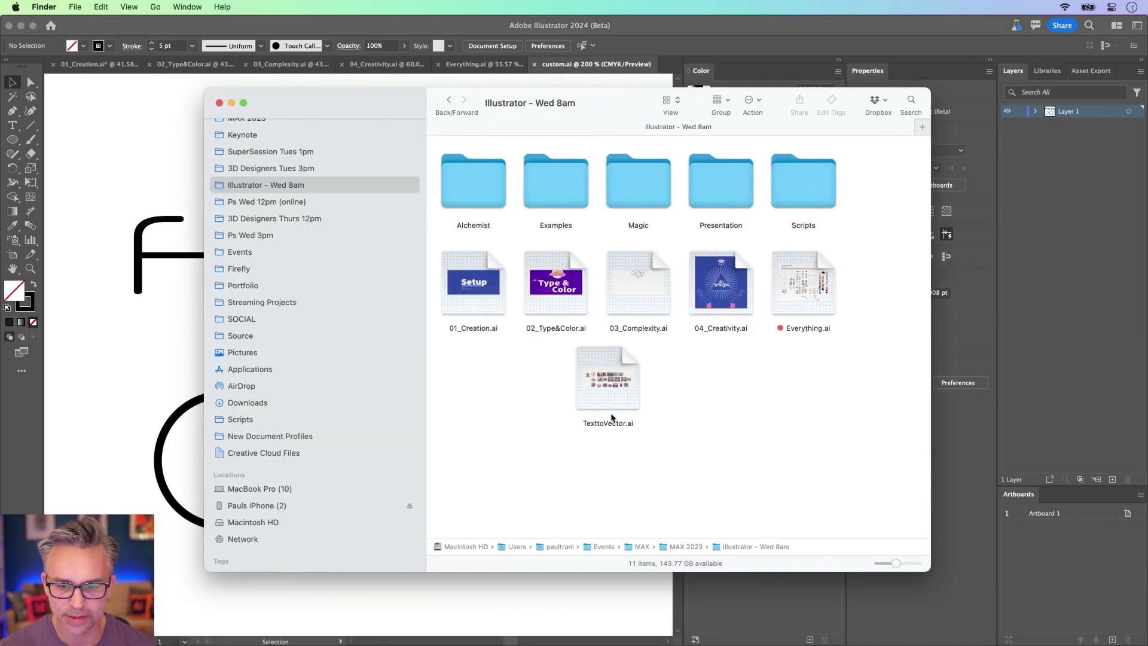
{"action": "scroll", "coordinate": [299, 168], "scroll_direction": "up", "scroll_amount": 5}
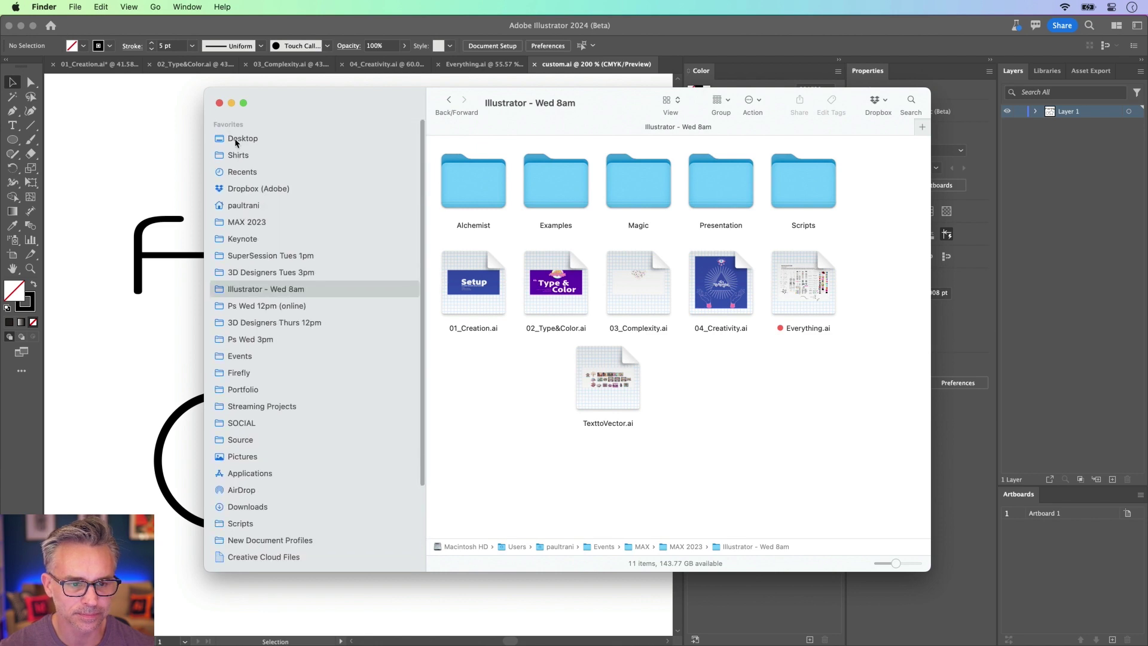
{"action": "left_click", "coordinate": [116, 134]}
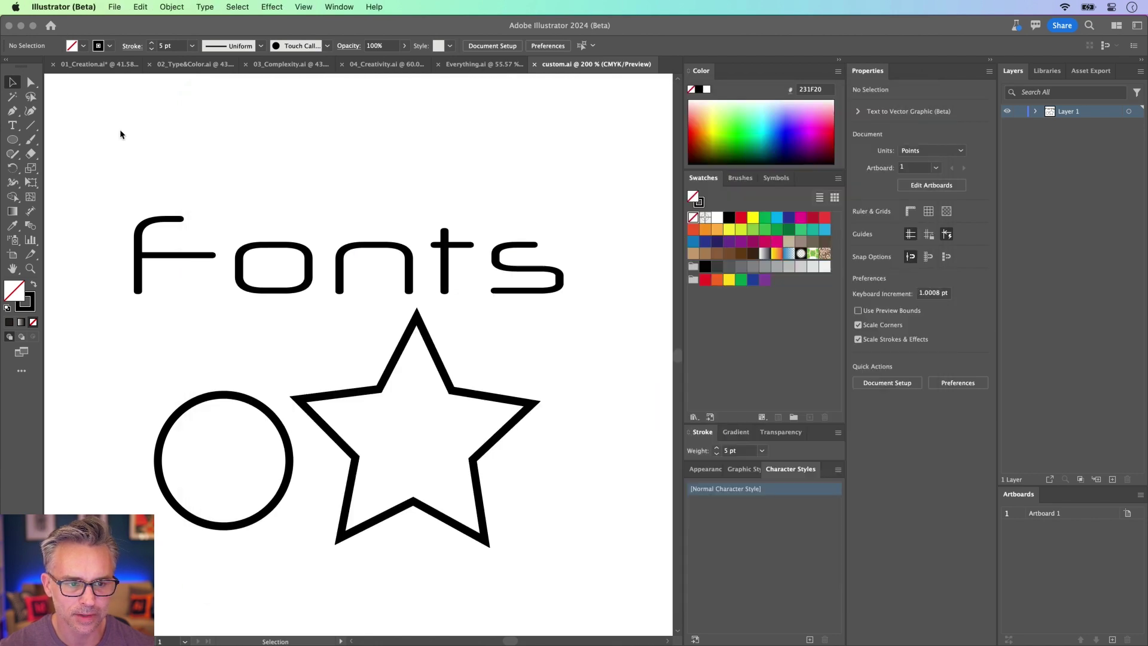
Switch to the Everything.ai document and examine its sample artwork, appearance attributes and graphic styles
{"action": "left_click", "coordinate": [469, 66]}
{"action": "left_click_drag", "start_coordinate": [222, 210], "coordinate": [165, 569]}
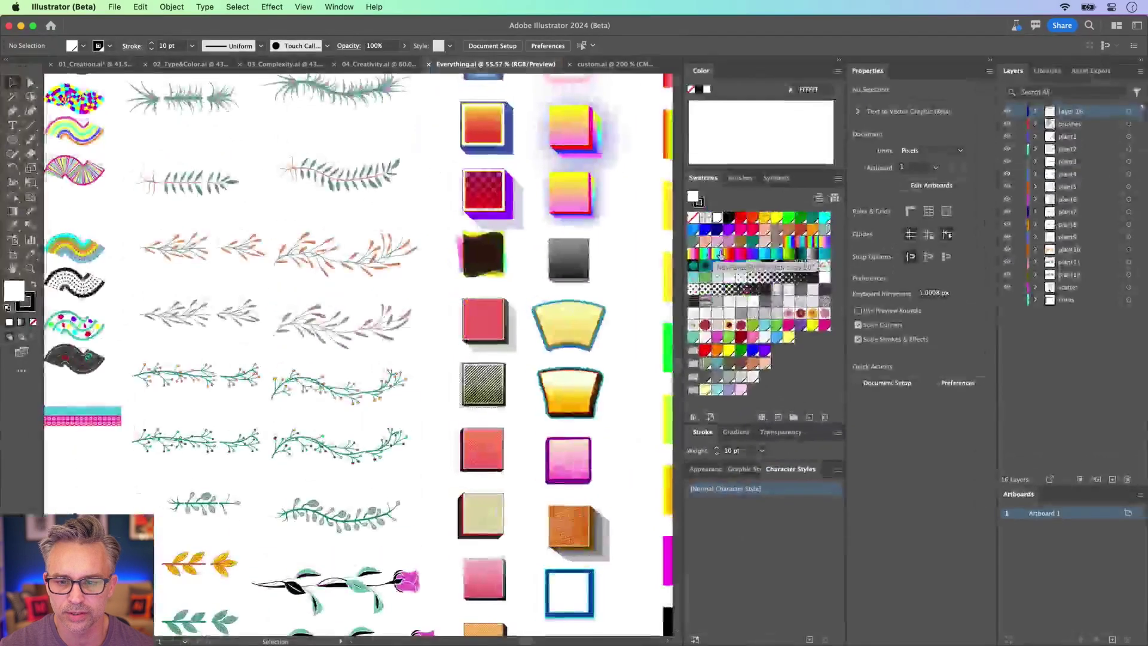
{"action": "left_click", "coordinate": [708, 469]}
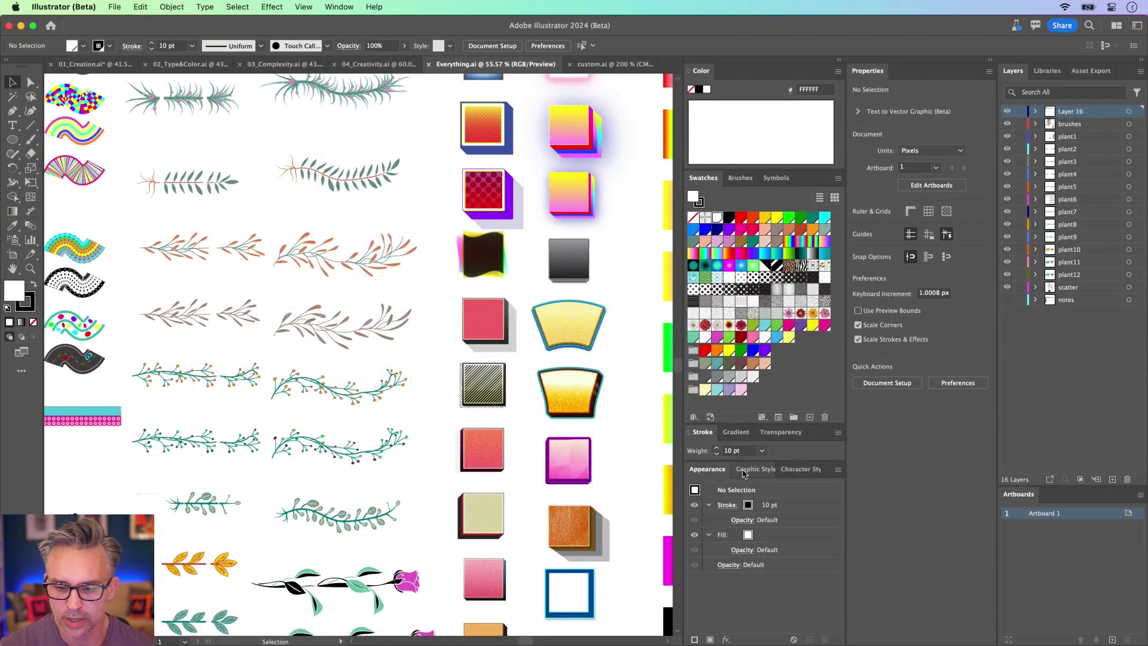
{"action": "left_click", "coordinate": [752, 472]}
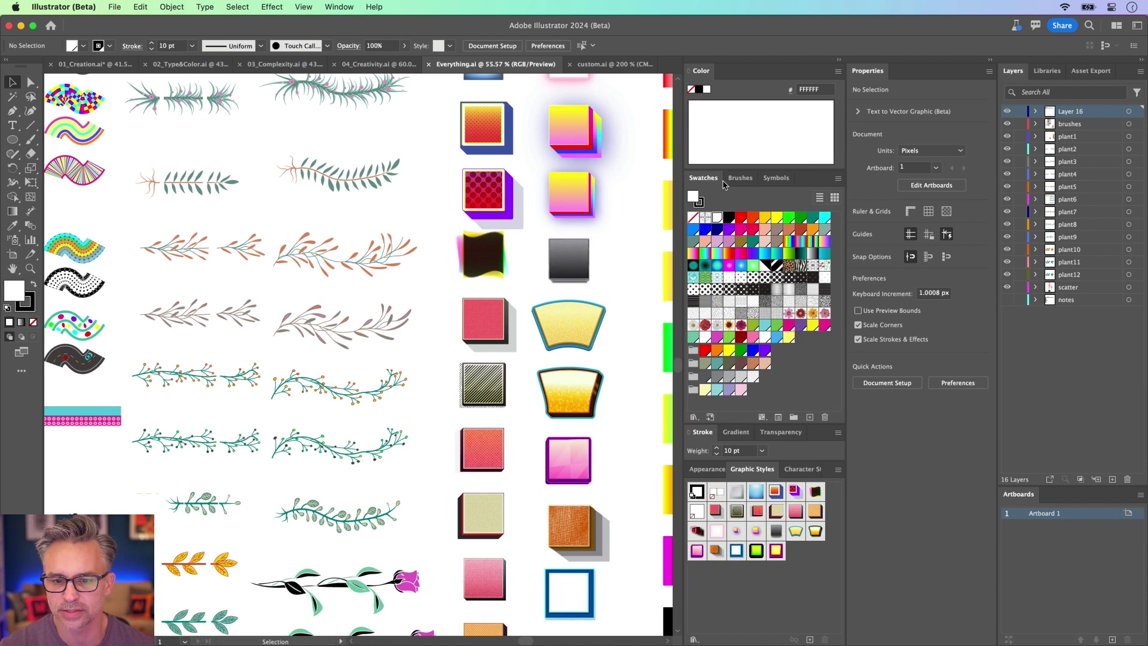
Group the Brushes panel with Properties and look through the document's brush collection and whole artboard
{"action": "mouse_move", "coordinate": [740, 178]}
{"action": "left_mouse_down"}
{"action": "mouse_move", "coordinate": [987, 72]}
{"action": "mouse_move", "coordinate": [1047, 71]}
{"action": "mouse_move", "coordinate": [907, 71]}
{"action": "left_mouse_up"}
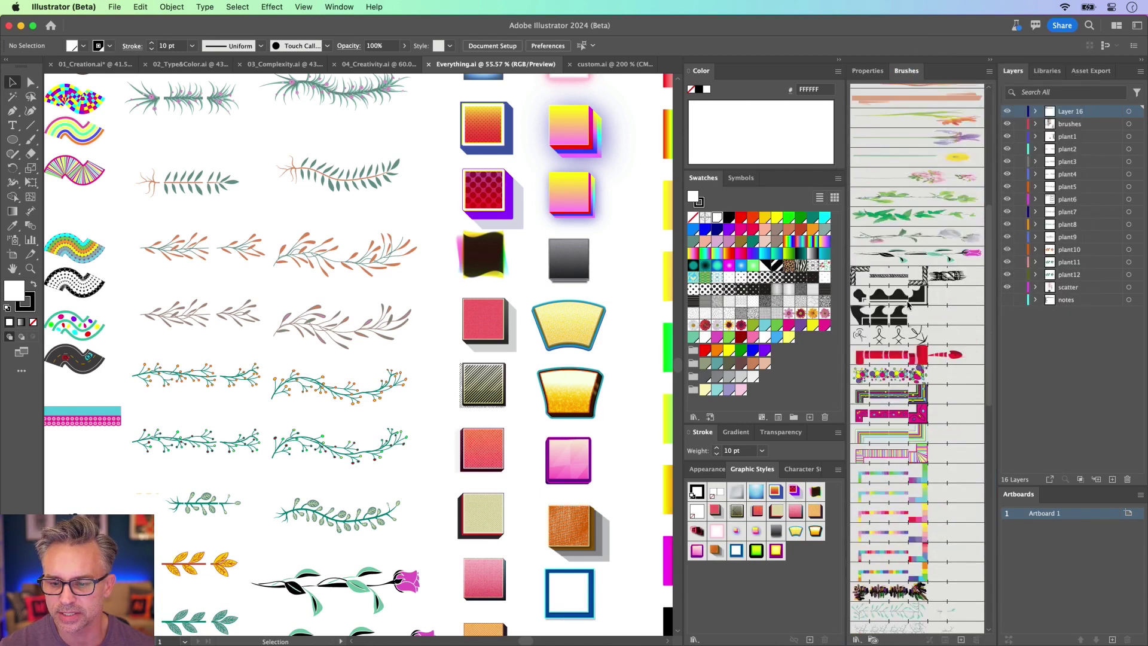
{"action": "scroll", "coordinate": [908, 305], "scroll_direction": "down", "scroll_amount": 10}
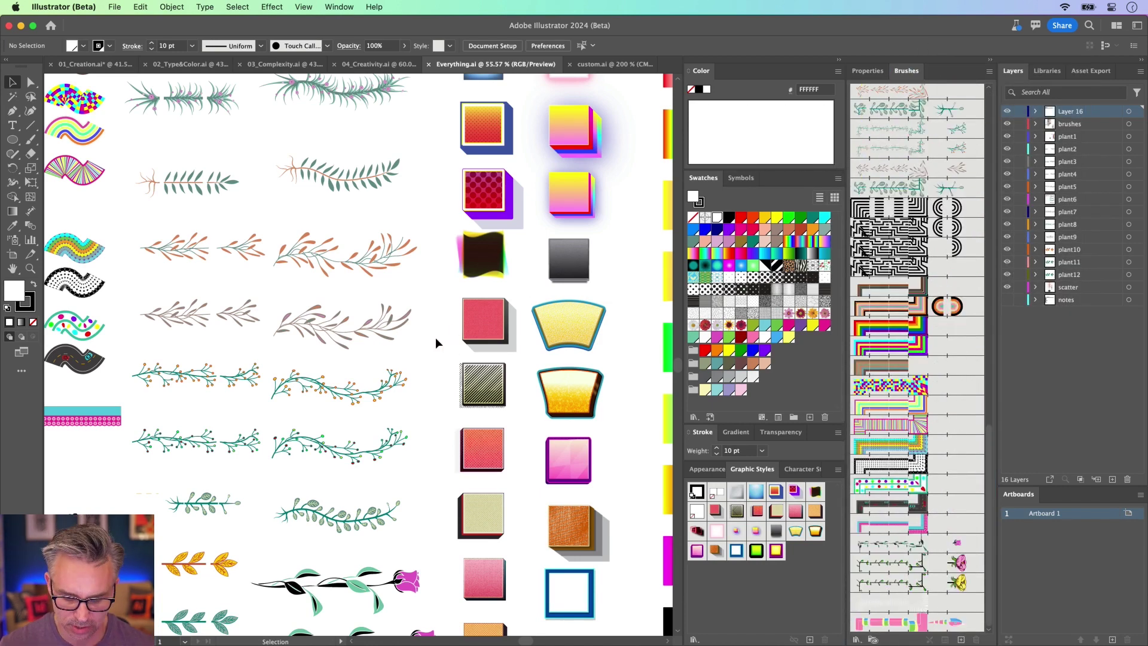
{"action": "key", "text": "super+0"}
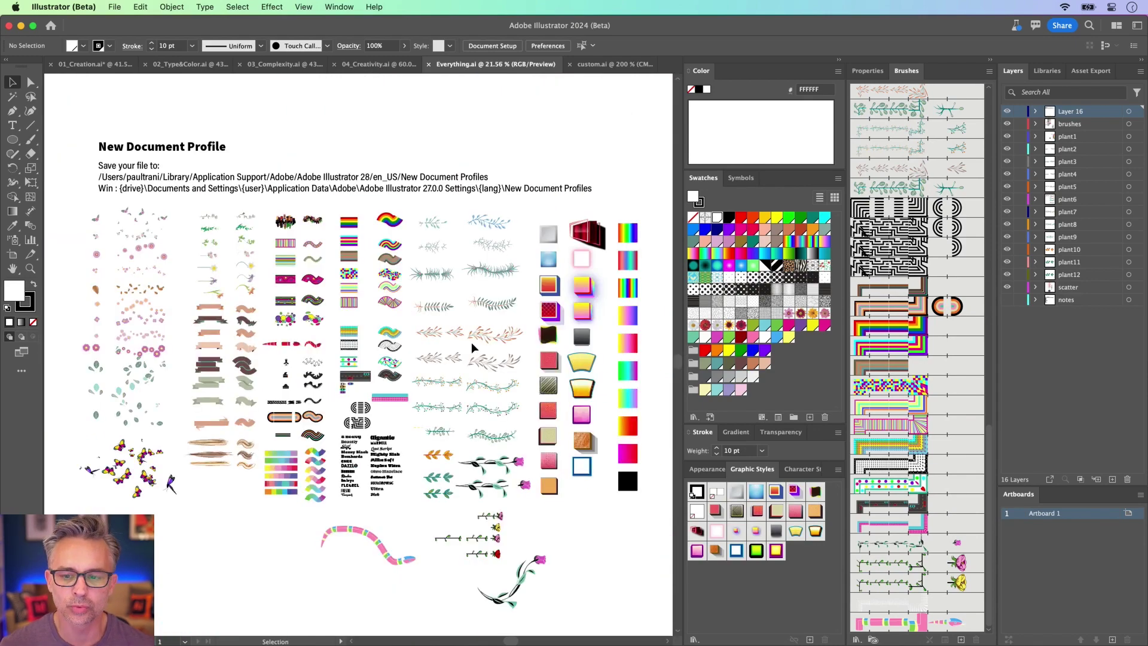
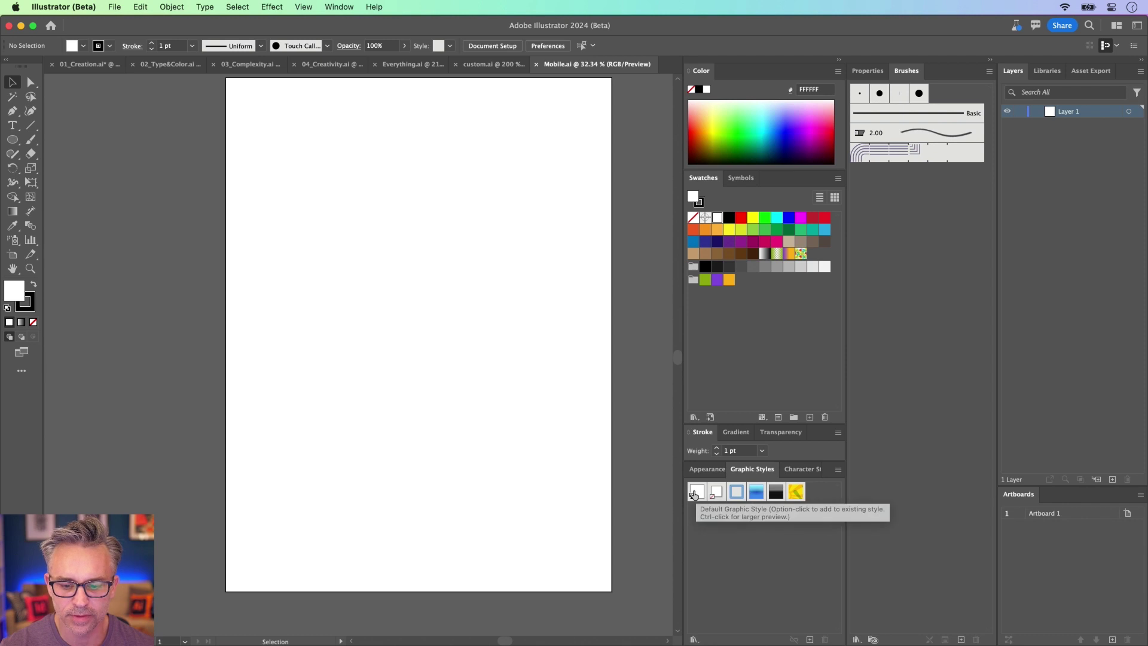
Start from the default graphic style in Mobile.ai, set the stroke color to red (FF0000), and save the document
{"action": "left_click", "coordinate": [698, 493]}
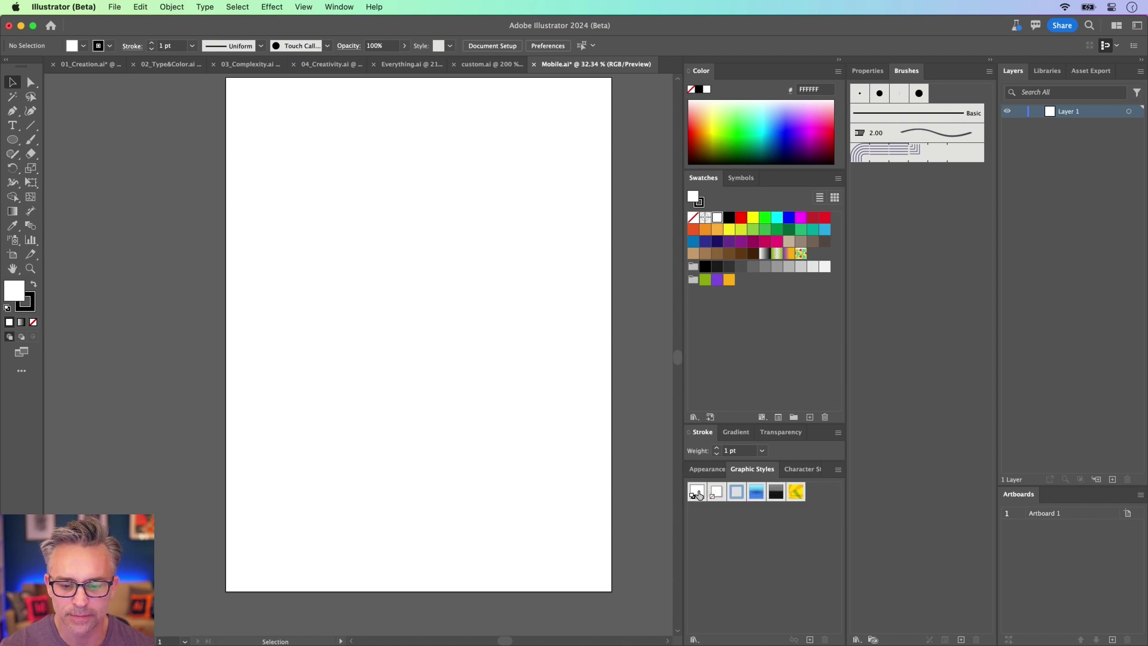
{"action": "left_click", "coordinate": [31, 301]}
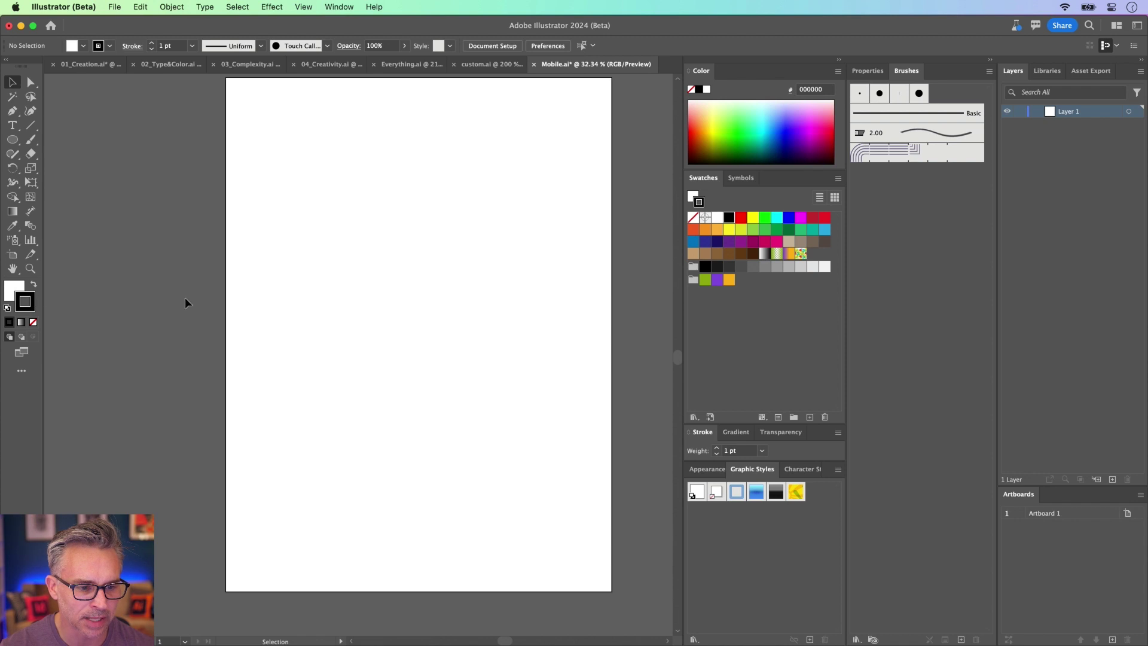
{"action": "left_click", "coordinate": [740, 220]}
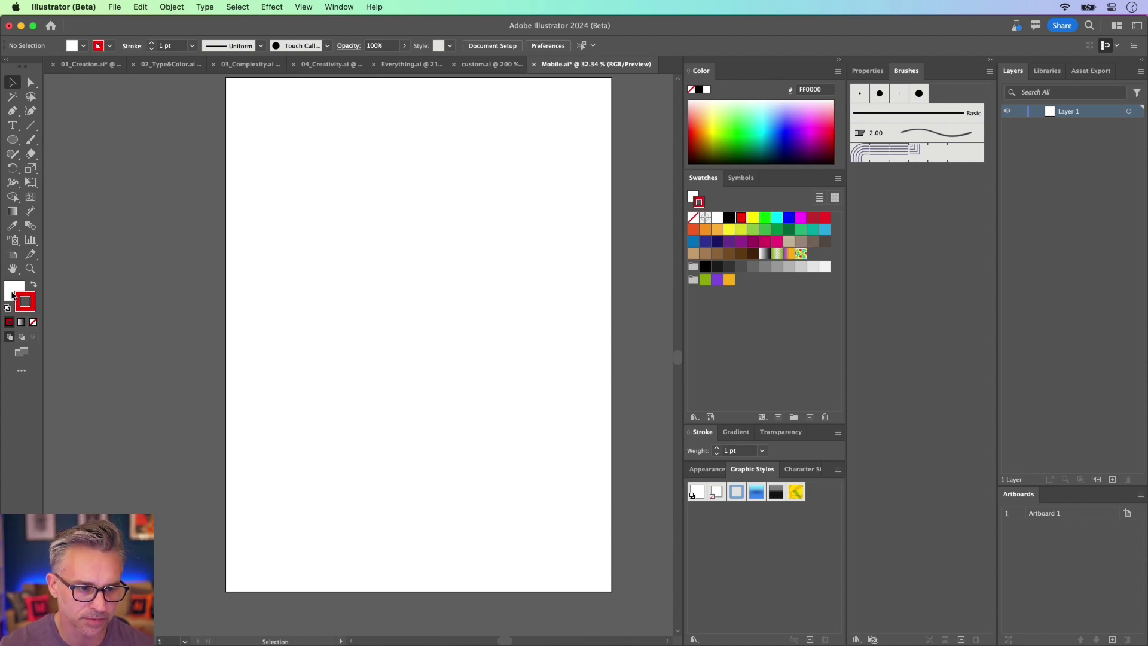
{"action": "key", "text": "a"}
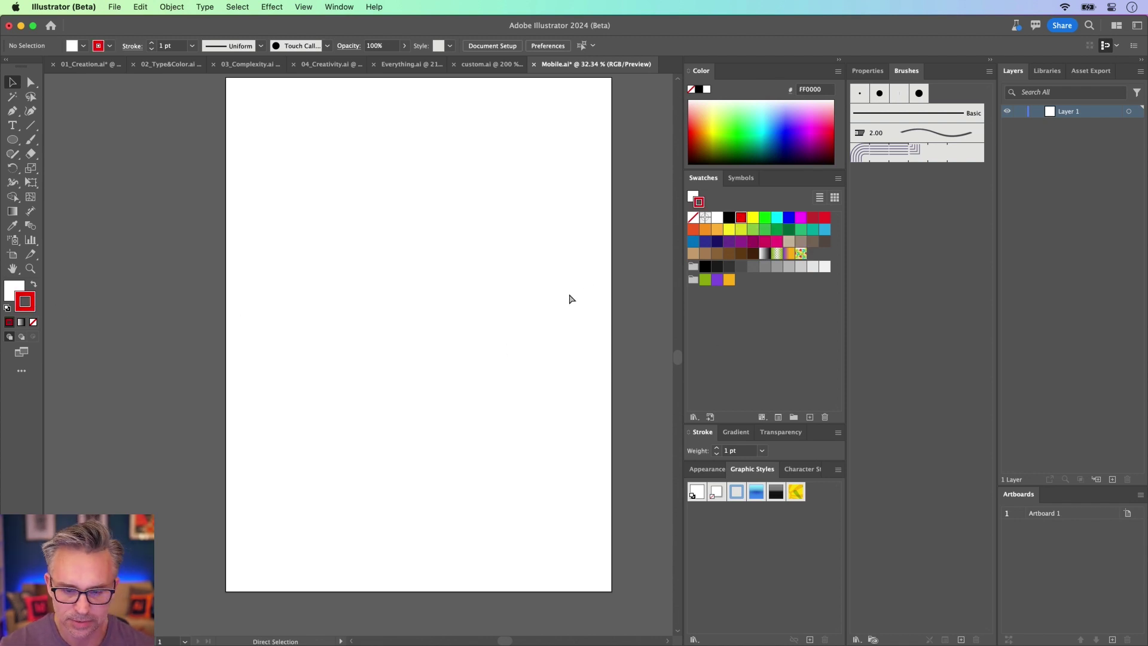
{"action": "key", "text": "super+s"}
{"action": "key", "text": "v"}
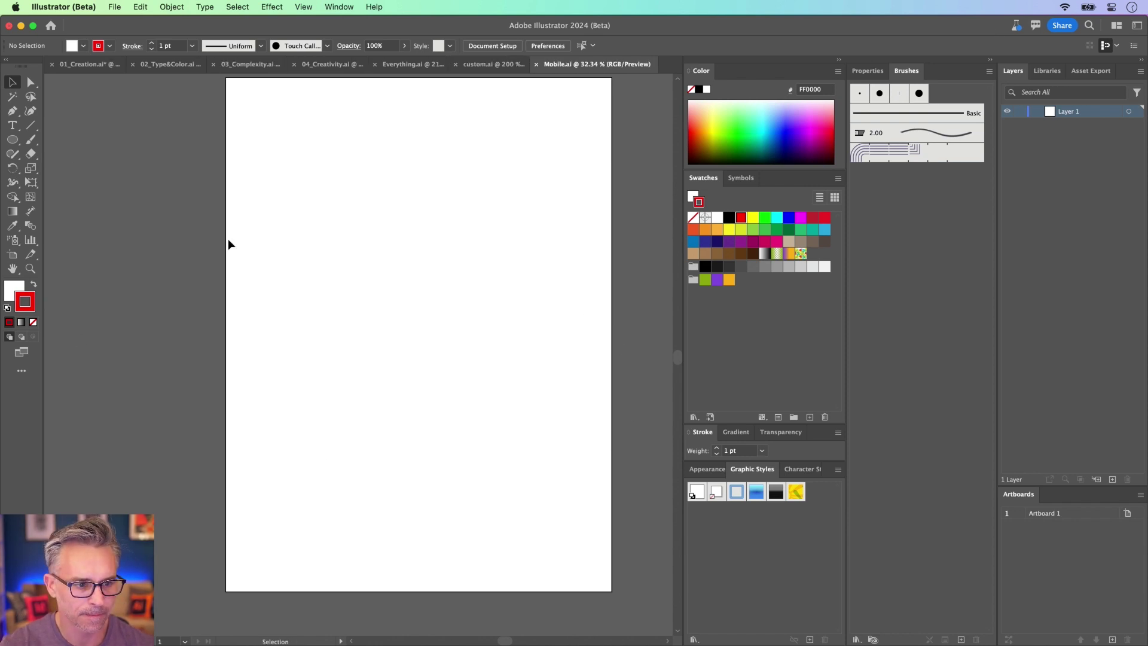
Draw an ellipse about 455 × 391 px on the lower right of the artboard and set its stroke weight to 5 pt
{"action": "key", "text": "l"}
{"action": "left_click_drag", "start_coordinate": [436, 324], "coordinate": [551, 422]}
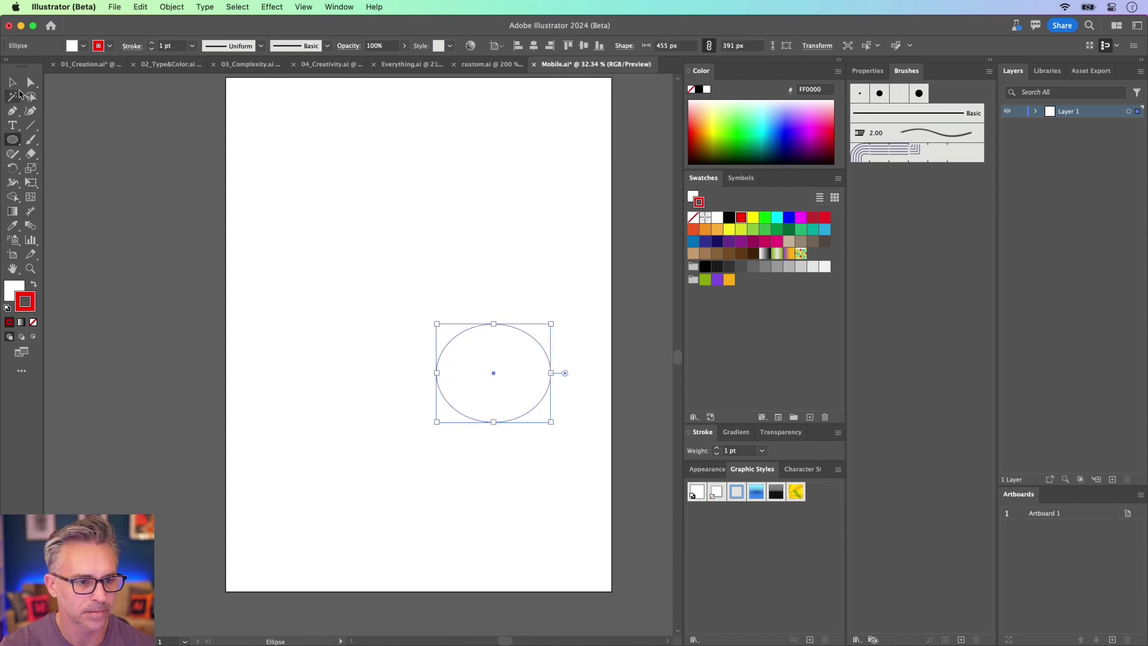
{"action": "left_click", "coordinate": [13, 82]}
{"action": "left_click", "coordinate": [152, 42]}
{"action": "left_click", "coordinate": [151, 42]}
{"action": "left_click", "coordinate": [152, 43]}
{"action": "left_click", "coordinate": [151, 42]}
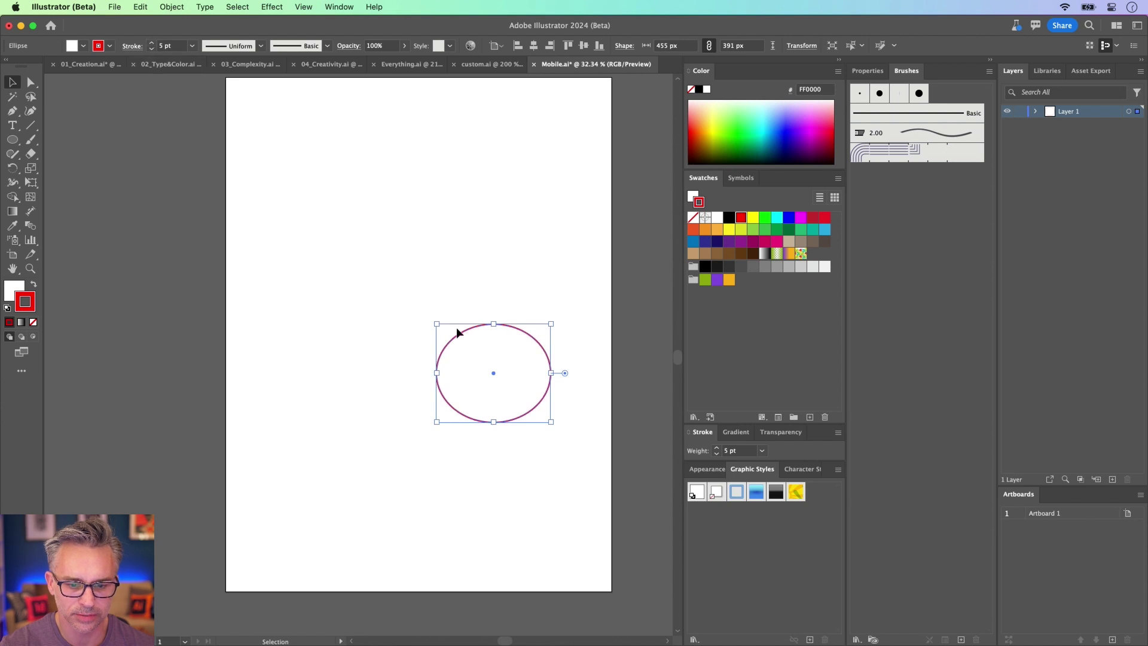
Replace the default graphic style with the ellipse's appearance, then save and close Mobile.ai to return to Everything.ai
{"action": "left_click_drag", "start_coordinate": [463, 331], "coordinate": [694, 496]}
{"action": "left_click", "coordinate": [476, 189]}
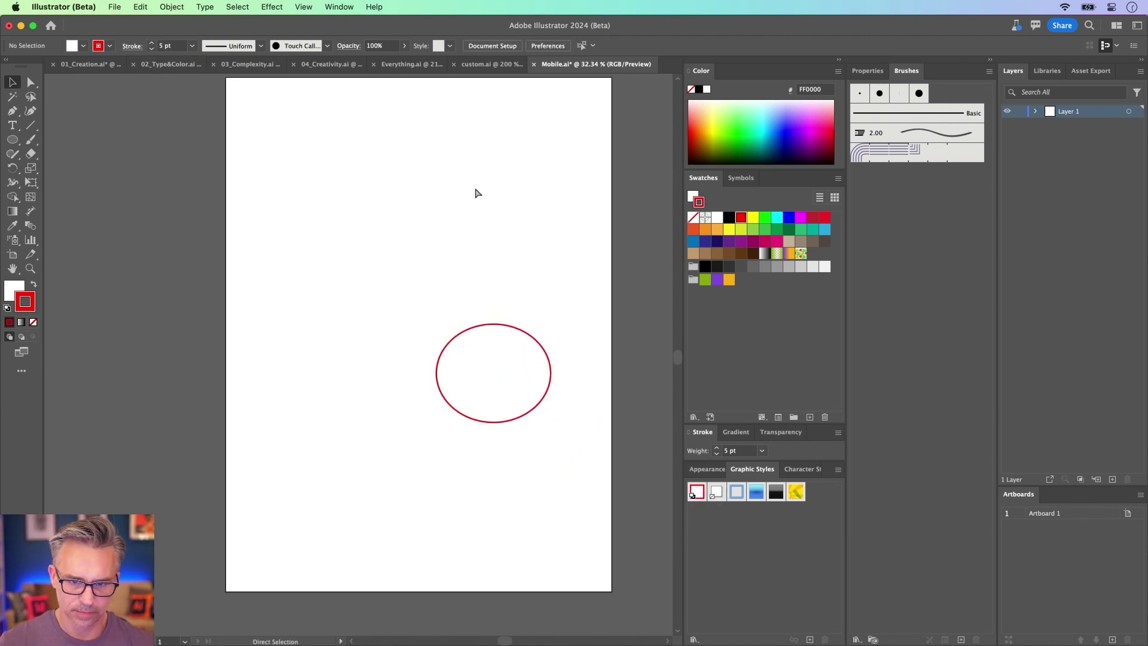
{"action": "key", "text": "ctrl+shift+Tab"}
{"action": "key", "text": "ctrl+shift+Tab"}
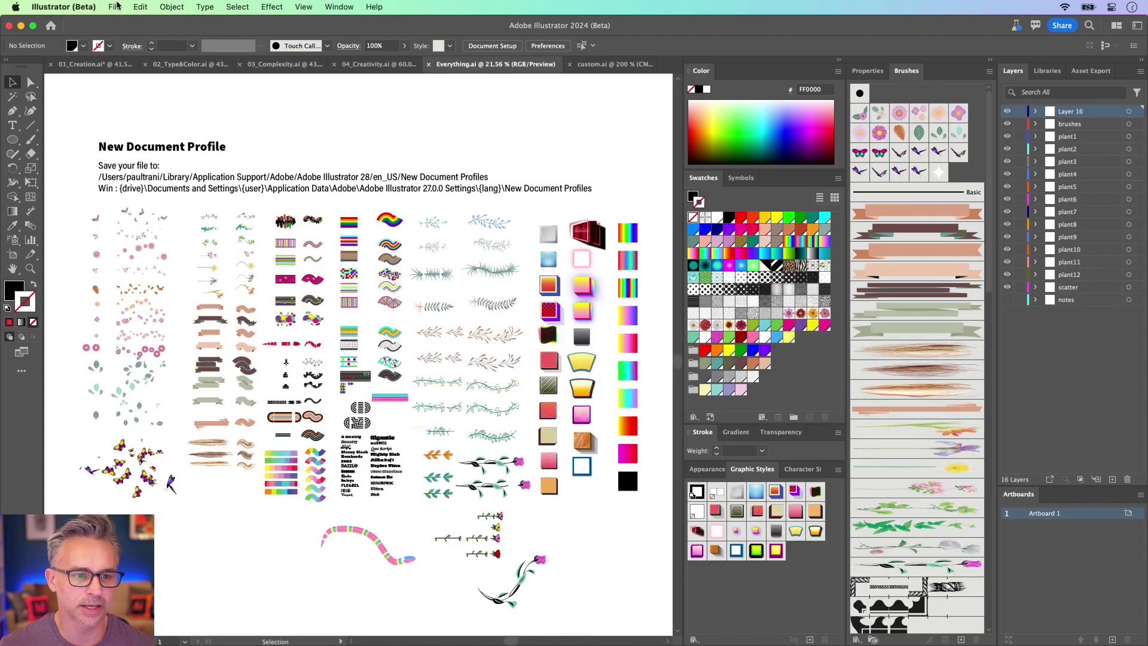
Create a new document from the Mobile category's iPhone X preset, 1125 × 2436 px
{"action": "left_click", "coordinate": [115, 7]}
{"action": "left_click", "coordinate": [119, 24]}
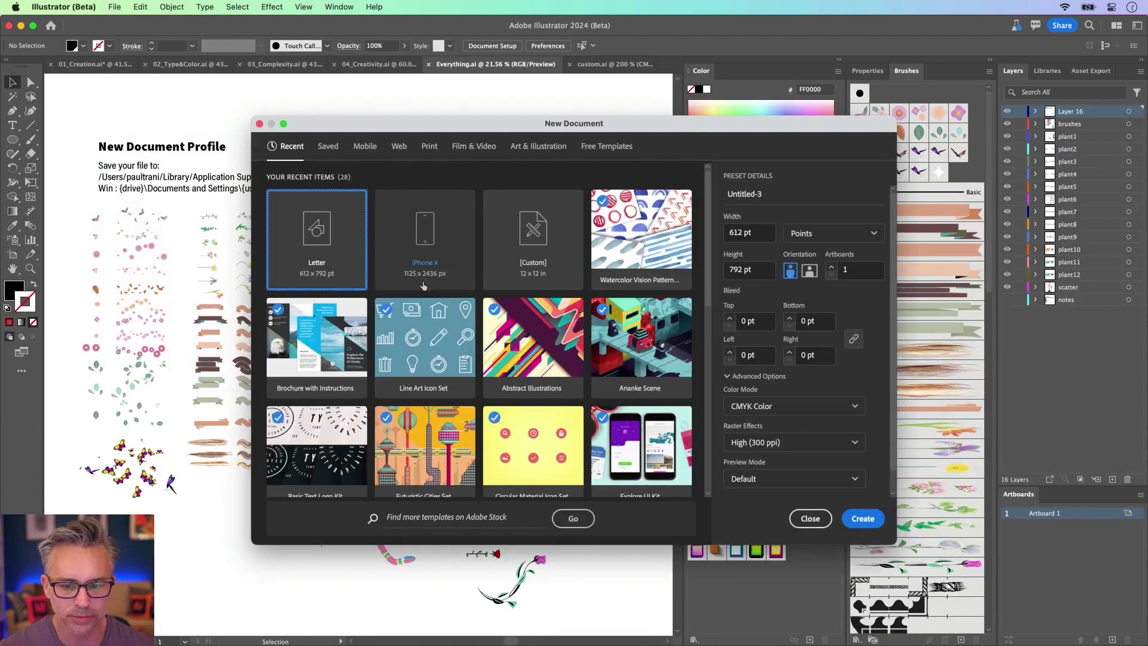
{"action": "left_click", "coordinate": [398, 146]}
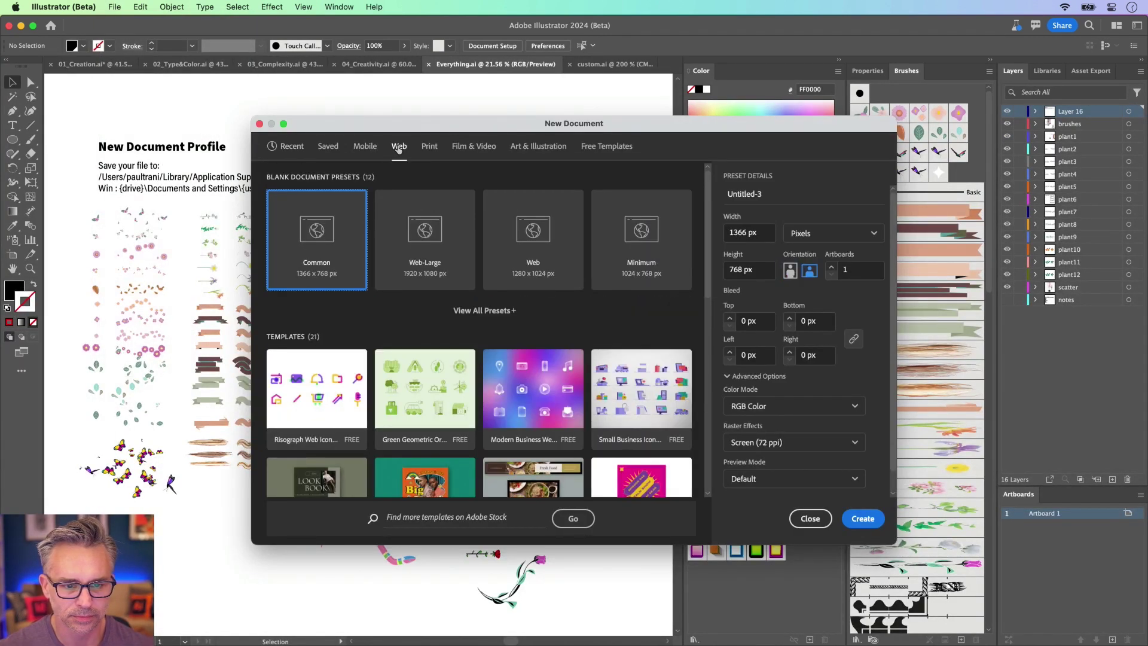
{"action": "left_click", "coordinate": [360, 149]}
{"action": "double_click", "coordinate": [332, 240]}
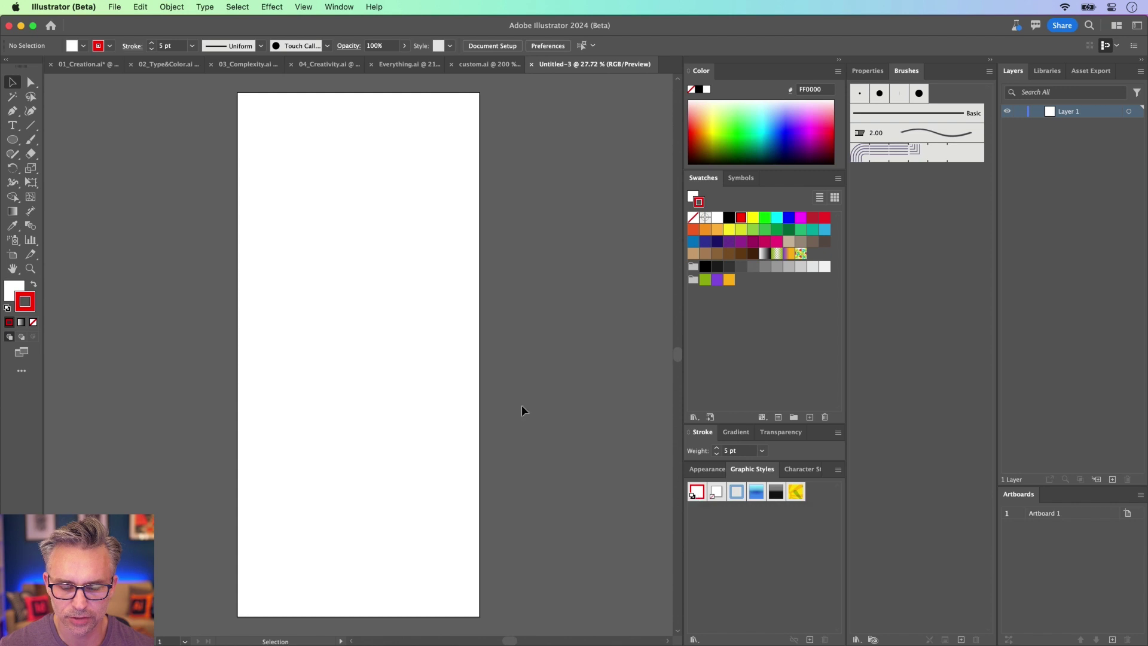
Test the default style by drawing an ellipse about 1245 × 1039 px over the artboard's right edge, and delete it
{"action": "left_click", "coordinate": [11, 139]}
{"action": "left_click_drag", "start_coordinate": [319, 291], "coordinate": [588, 514]}
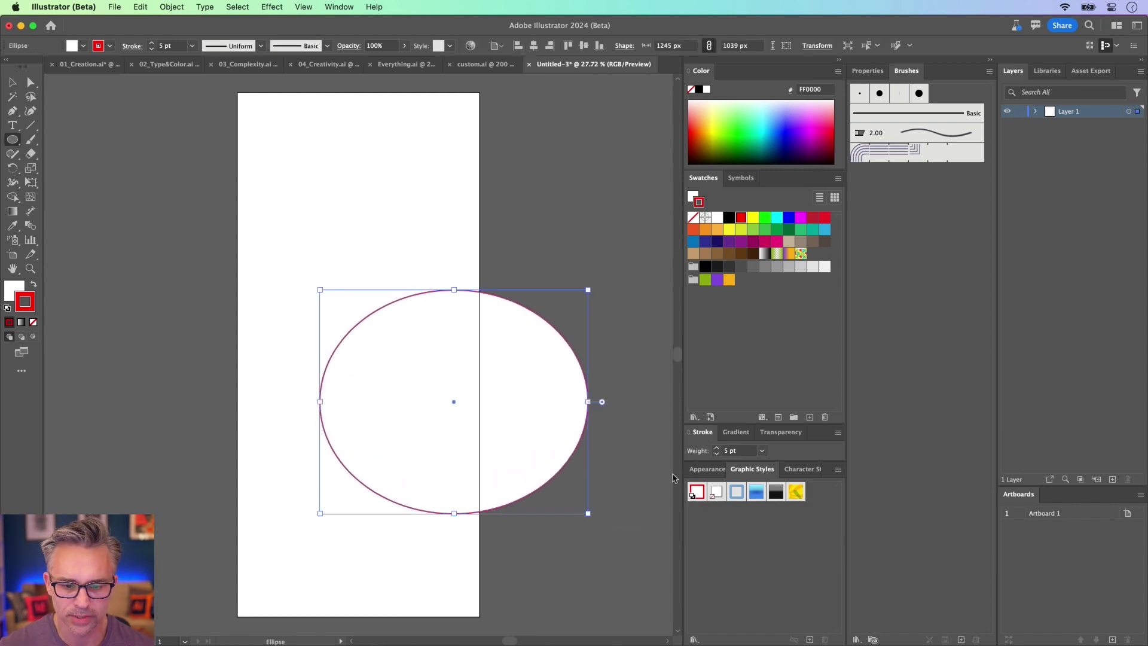
{"action": "left_click", "coordinate": [12, 82]}
{"action": "key", "text": "Delete"}
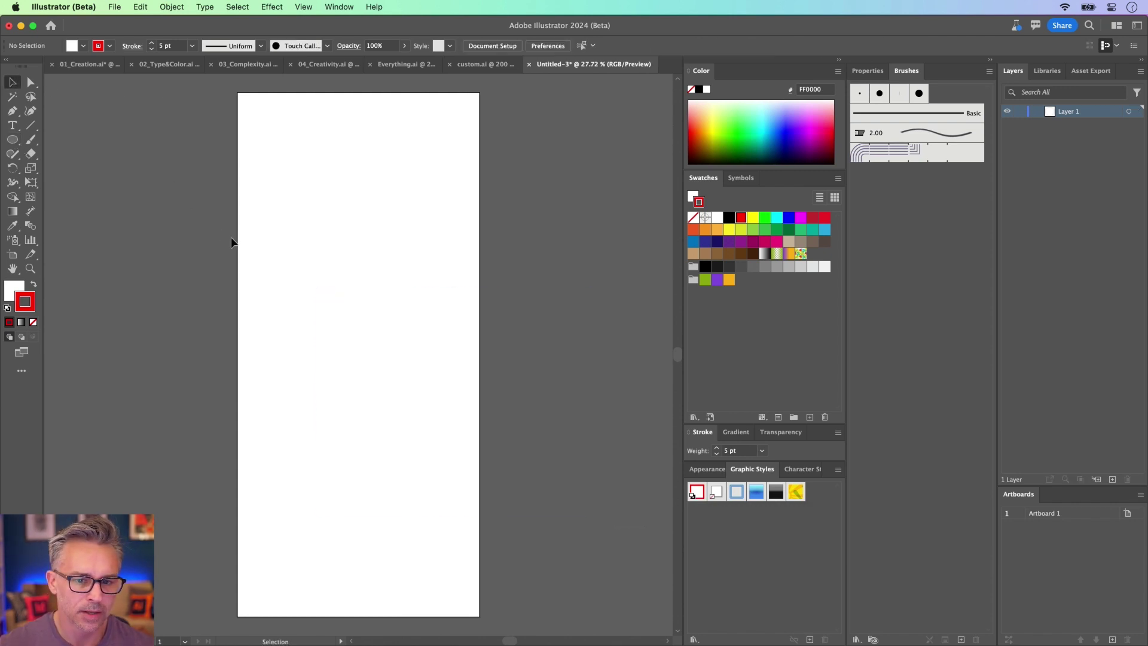
Start another new document and browse the blank Print presets down to Everything
{"action": "left_click", "coordinate": [109, 7]}
{"action": "left_click", "coordinate": [117, 18]}
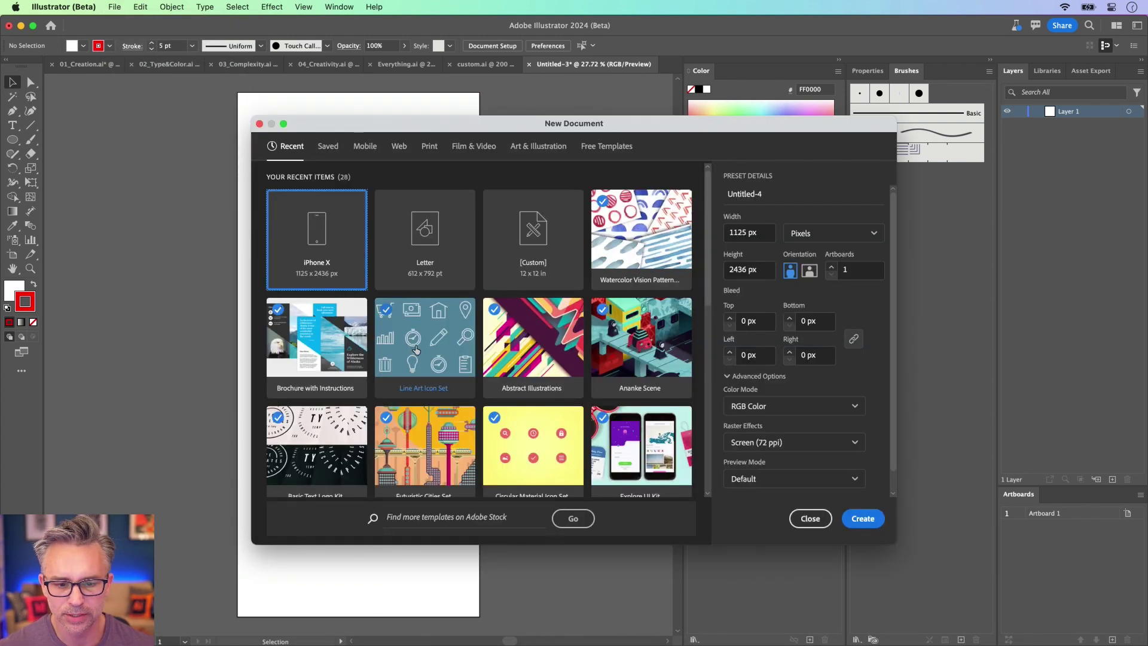
{"action": "left_click", "coordinate": [430, 147]}
{"action": "left_click", "coordinate": [465, 311]}
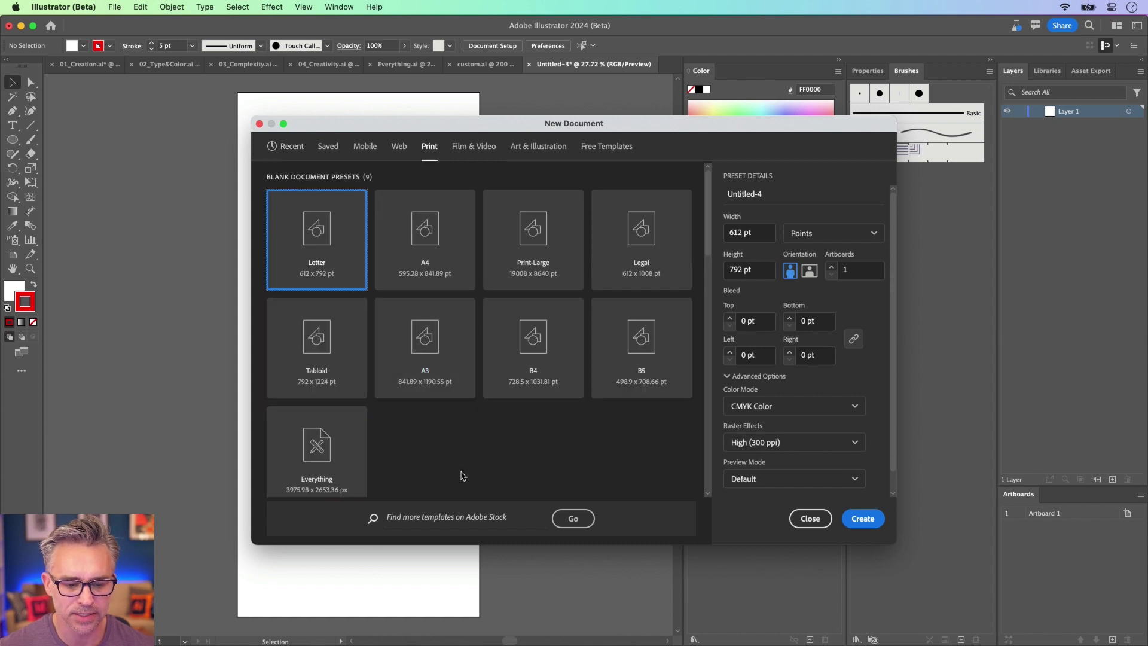
{"action": "scroll", "coordinate": [461, 475], "scroll_direction": "down", "scroll_amount": 3}
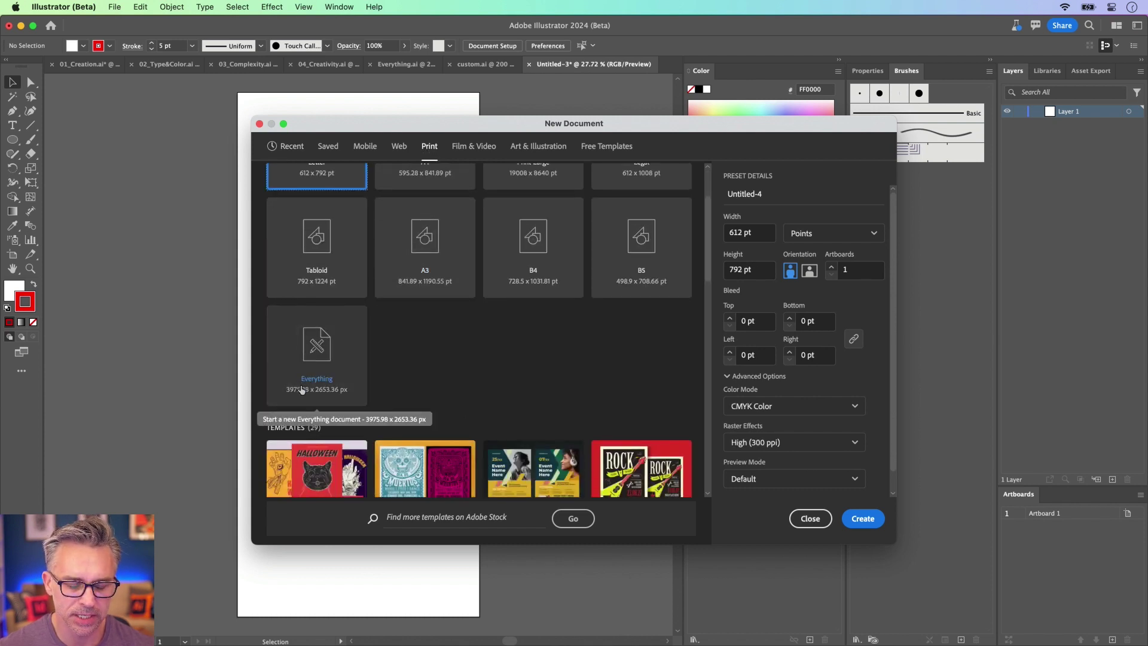
Switch to Finder, locate Everything.ai in the New Document Profiles folder beside the New Document dialog, and return to Illustrator
{"action": "left_click", "coordinate": [274, 626]}
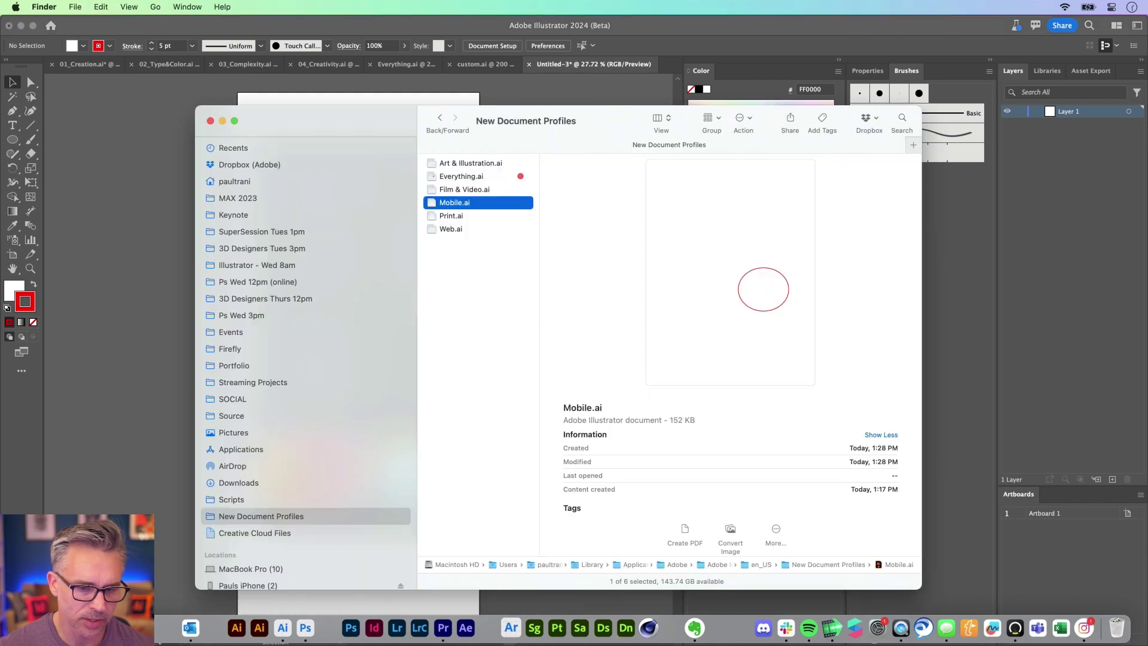
{"action": "left_click_drag", "start_coordinate": [295, 115], "coordinate": [739, 128]}
{"action": "left_click_drag", "start_coordinate": [920, 302], "coordinate": [890, 194]}
{"action": "left_click", "coordinate": [878, 250]}
{"action": "left_click", "coordinate": [879, 192]}
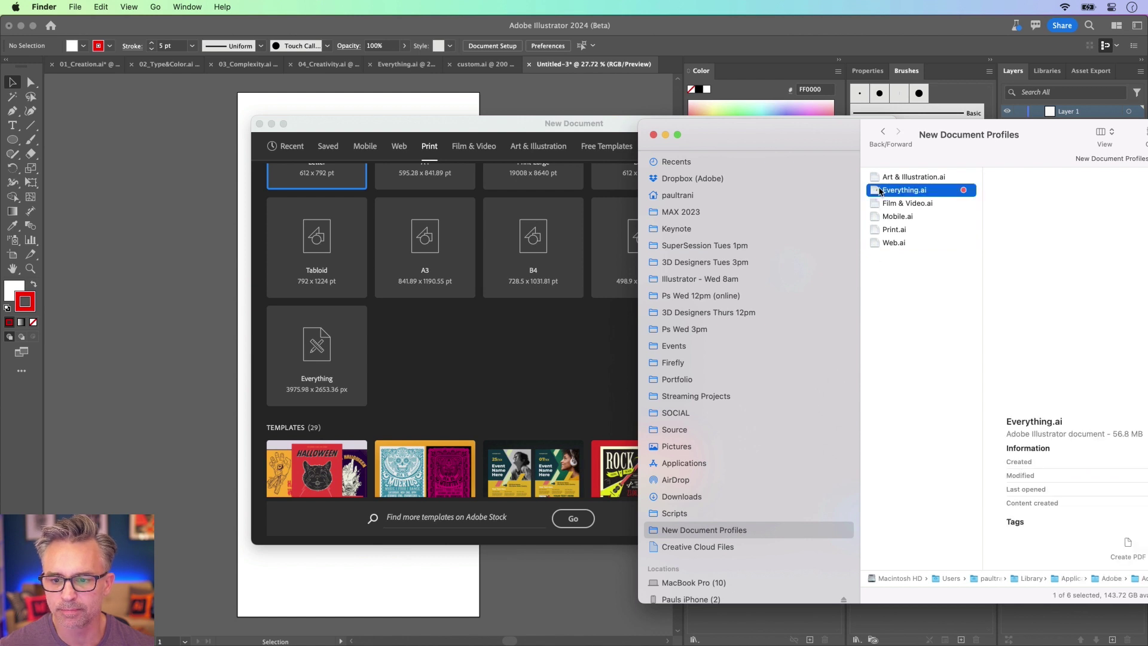
{"action": "left_click", "coordinate": [514, 359]}
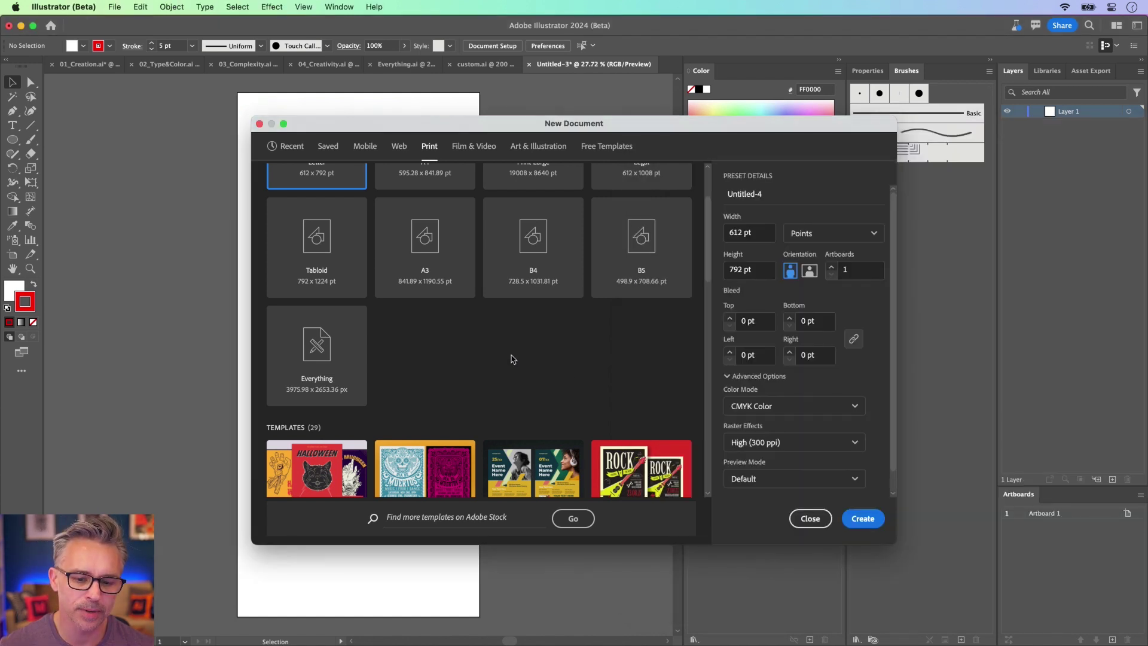
Create a document from the Everything preset and draw a circle about 1568 px in diameter in its middle
{"action": "double_click", "coordinate": [336, 347]}
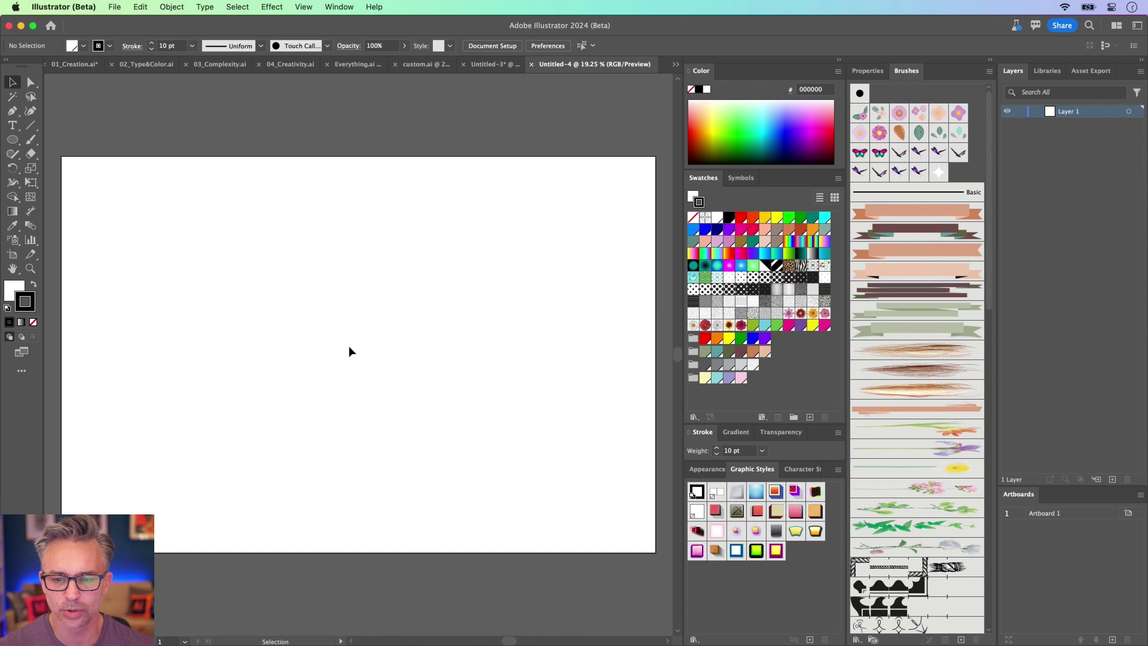
{"action": "left_click", "coordinate": [12, 139]}
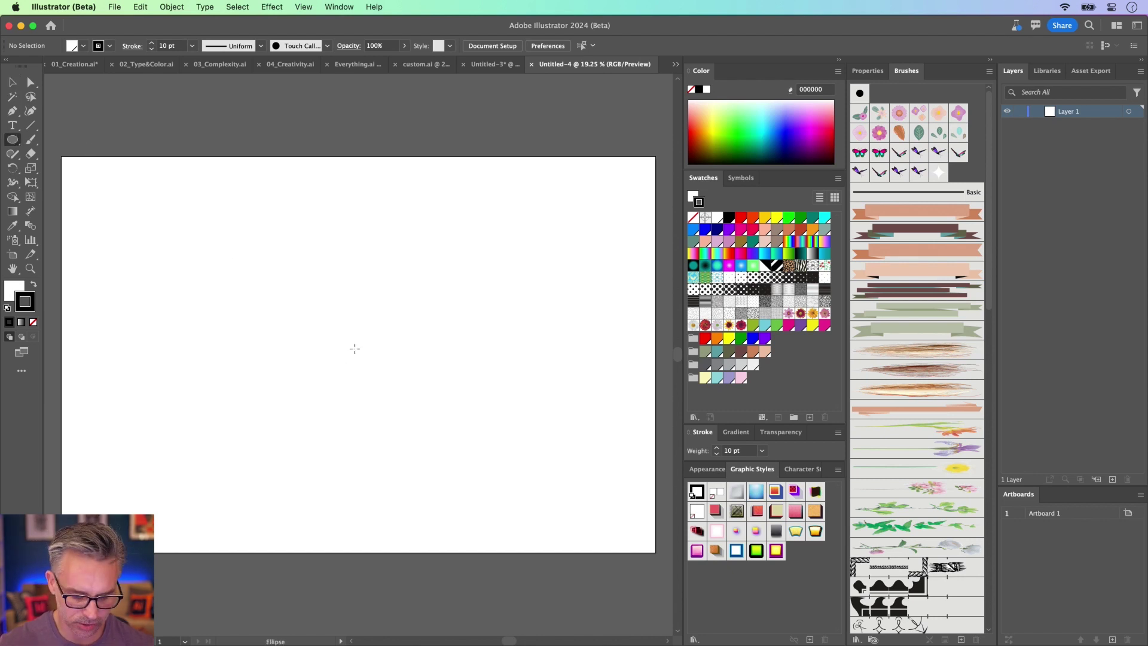
{"action": "left_click_drag", "start_coordinate": [354, 348], "coordinate": [439, 466]}
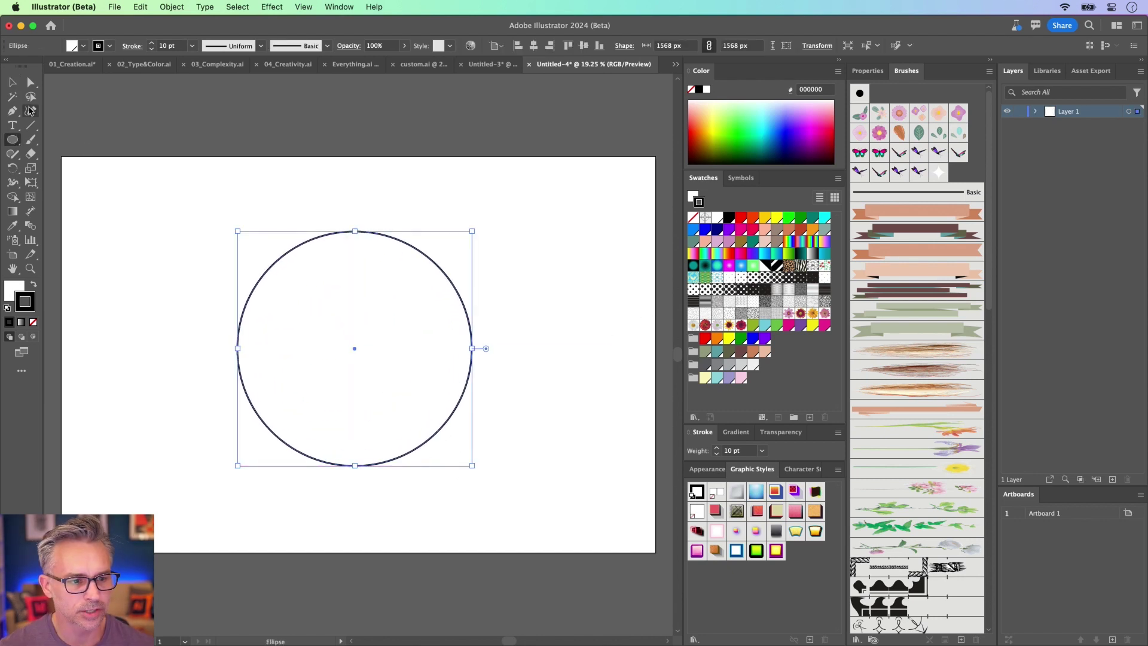
Fill the circle with a cyan-to-blue gradient and give its stroke a multicolour gradient swatch
{"action": "left_click", "coordinate": [12, 84]}
{"action": "left_click", "coordinate": [786, 243]}
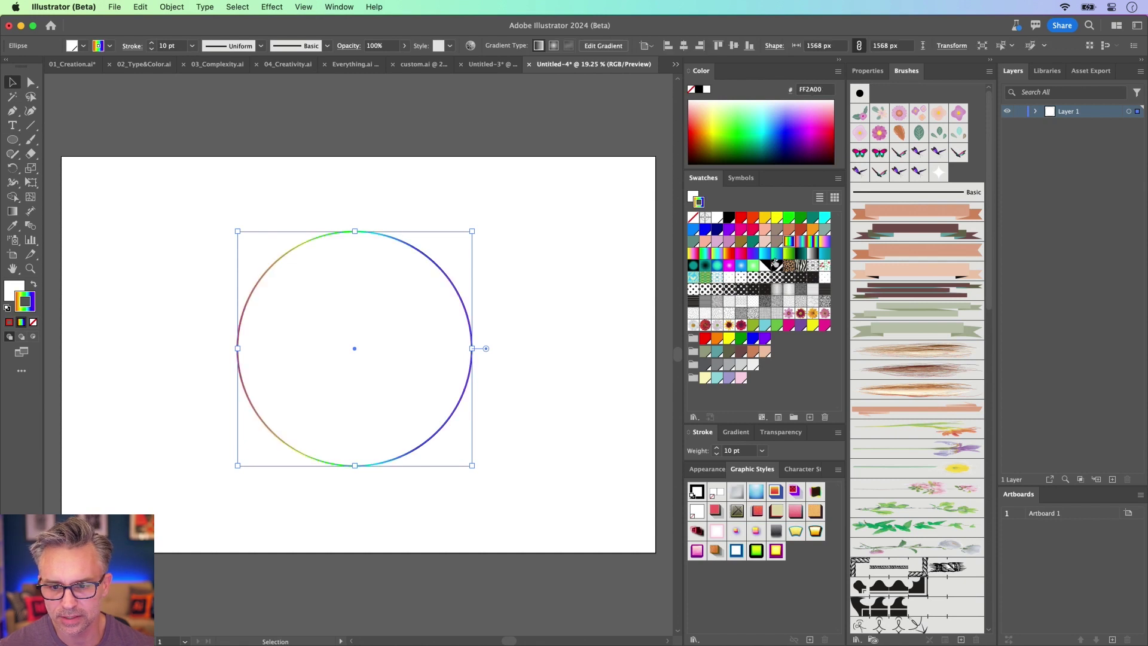
{"action": "left_click", "coordinate": [765, 253]}
{"action": "left_click", "coordinate": [28, 288]}
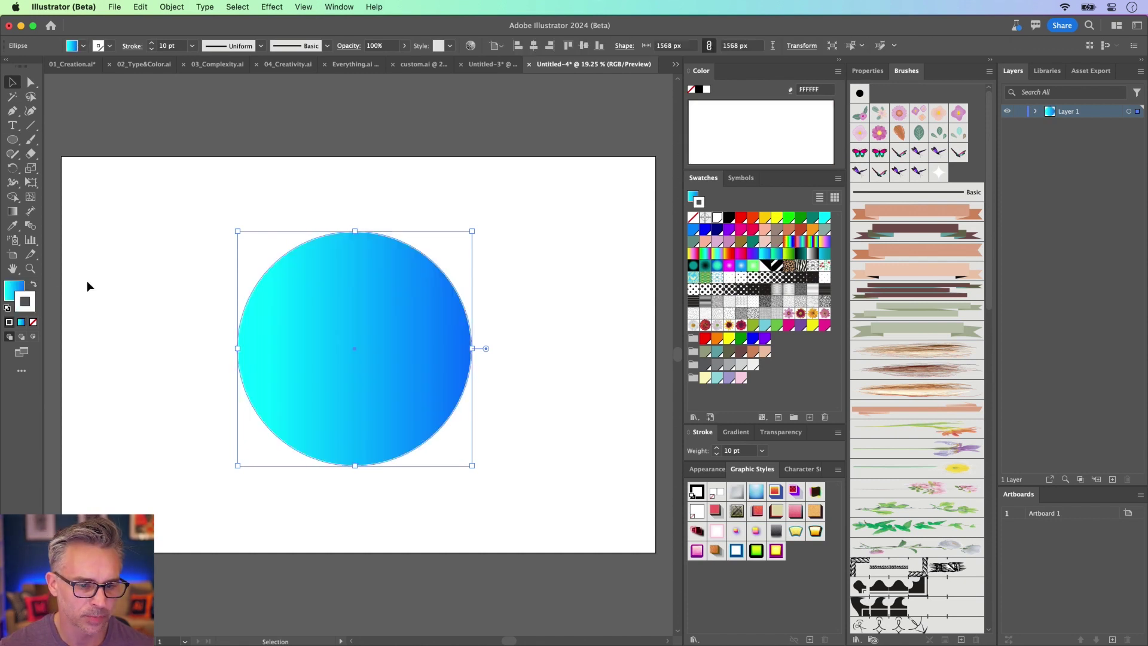
{"action": "left_click", "coordinate": [751, 254]}
{"action": "left_click", "coordinate": [718, 253]}
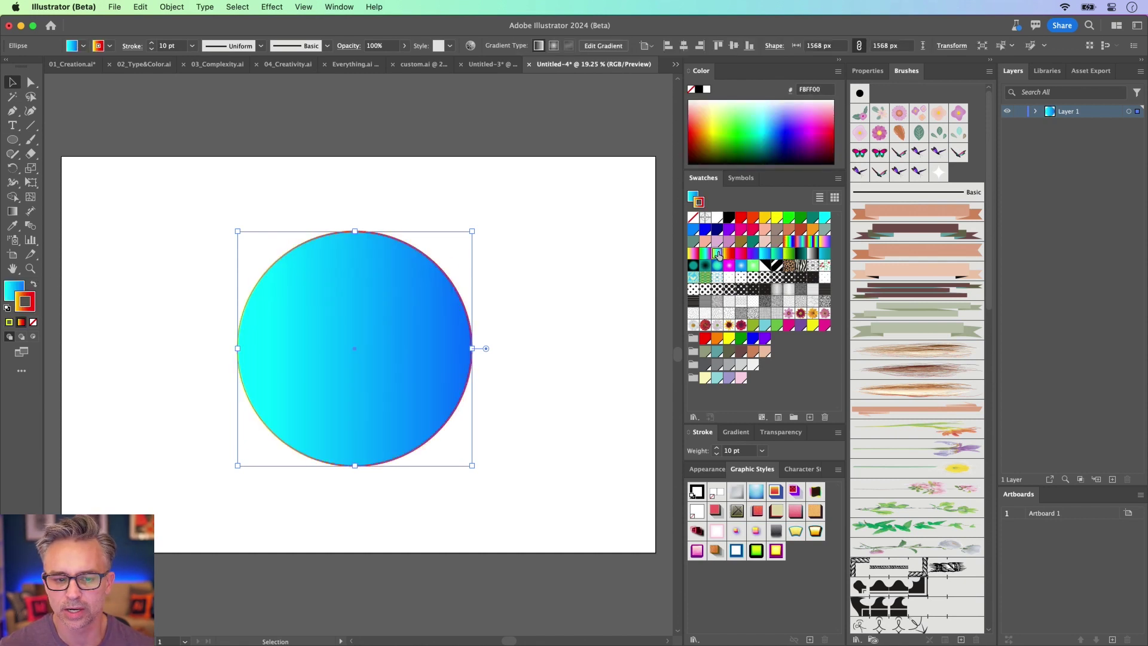
Apply the multicoloured striped pattern brush to the circle's stroke
{"action": "left_click", "coordinate": [887, 518]}
{"action": "scroll", "coordinate": [925, 537], "scroll_direction": "down", "scroll_amount": 10}
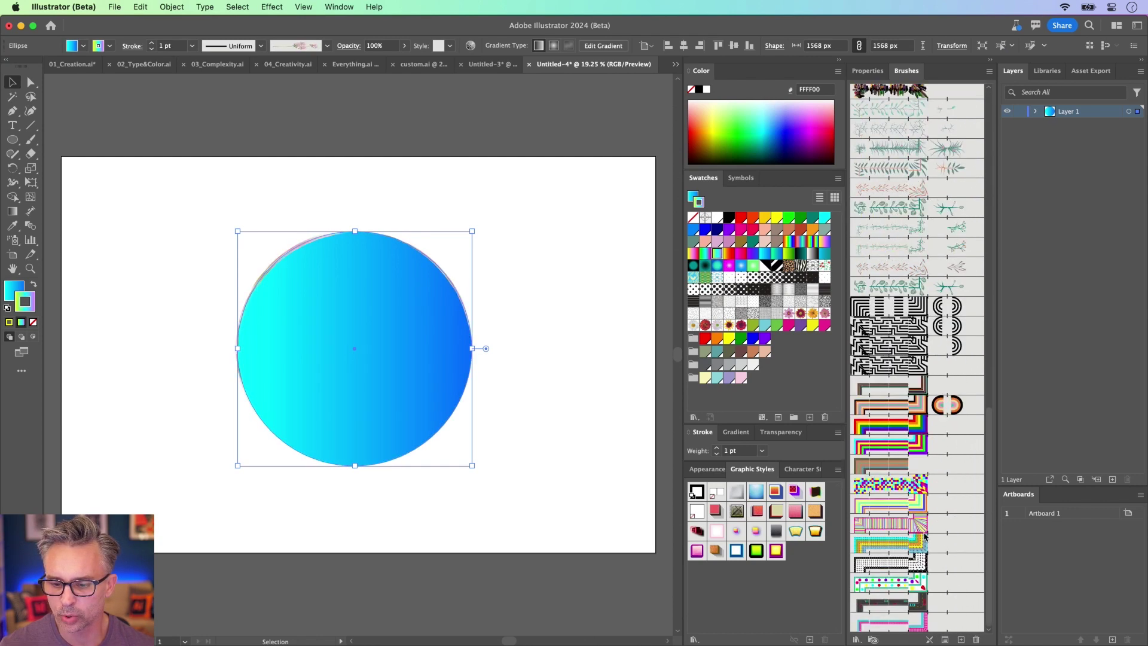
{"action": "left_click", "coordinate": [901, 445]}
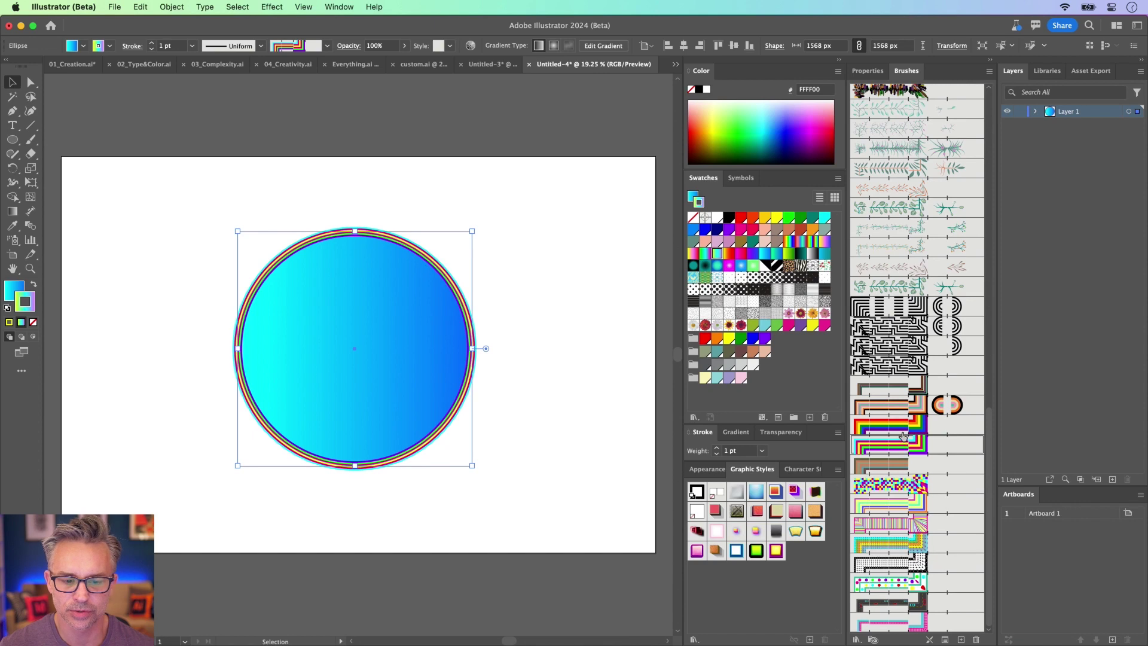
{"action": "left_click", "coordinate": [903, 462]}
{"action": "left_click", "coordinate": [903, 446]}
{"action": "left_click", "coordinate": [903, 461]}
{"action": "left_click", "coordinate": [904, 448]}
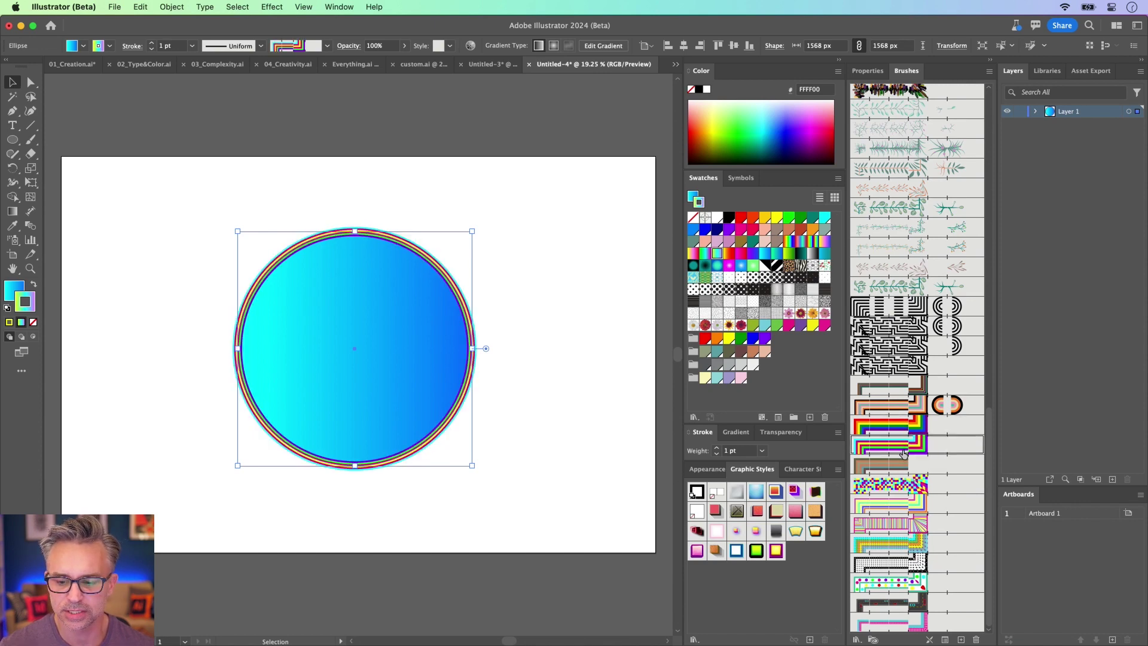
{"action": "left_click", "coordinate": [904, 462]}
{"action": "left_click", "coordinate": [889, 445]}
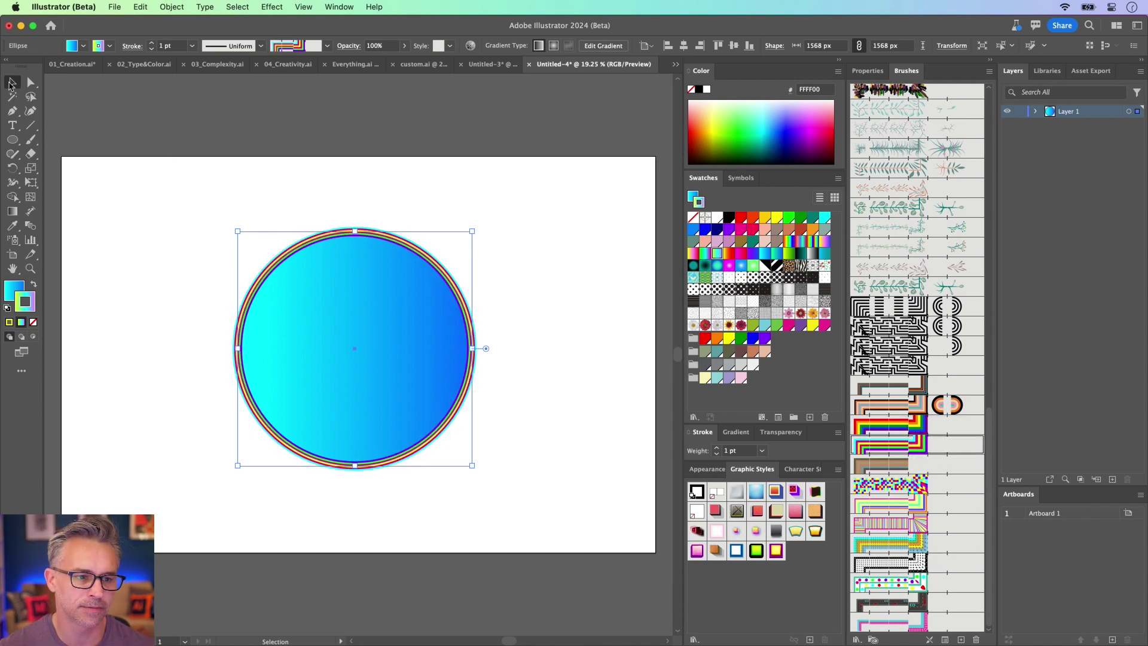
Shift the circle slightly up and to the right on the artboard and deselect it
{"action": "left_click", "coordinate": [255, 232]}
{"action": "left_click", "coordinate": [333, 311]}
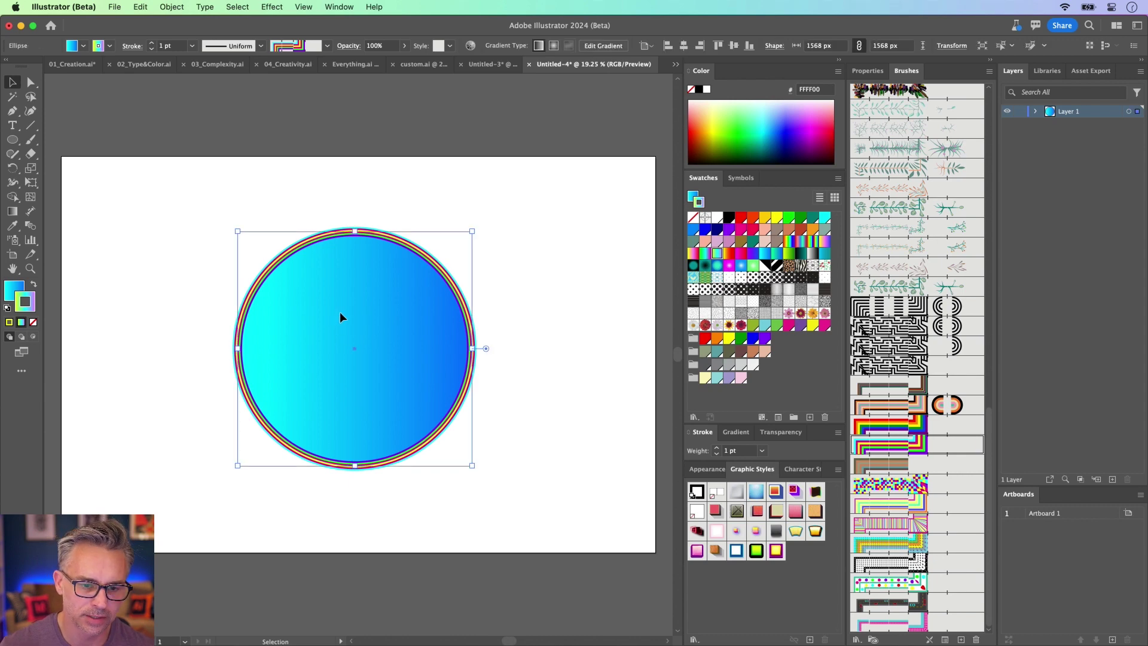
{"action": "left_click_drag", "start_coordinate": [339, 311], "coordinate": [357, 305]}
{"action": "left_click", "coordinate": [188, 183]}
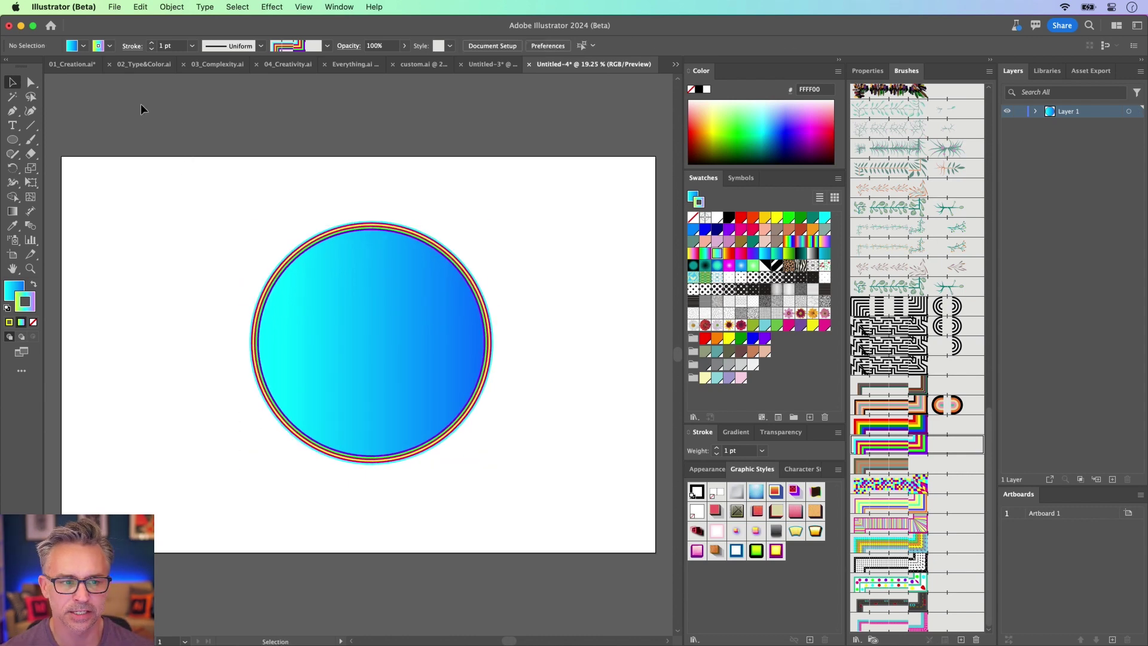
Review the recent presets for a new document without creating one
{"action": "left_click", "coordinate": [111, 6]}
{"action": "left_click", "coordinate": [127, 27]}
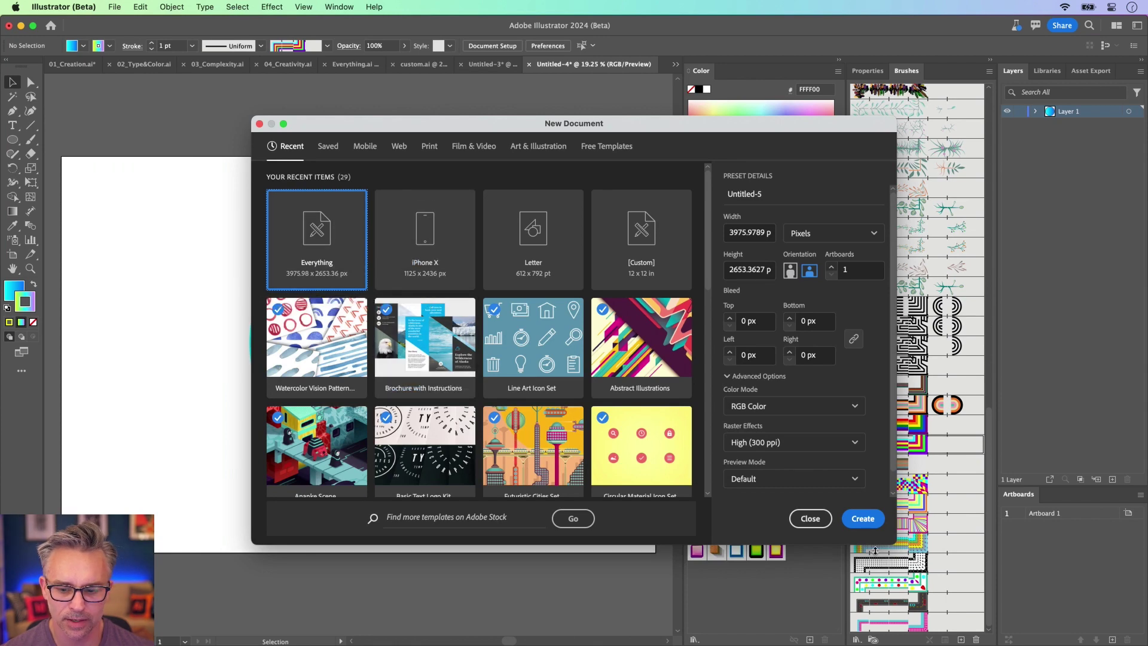
{"action": "left_click", "coordinate": [798, 521]}
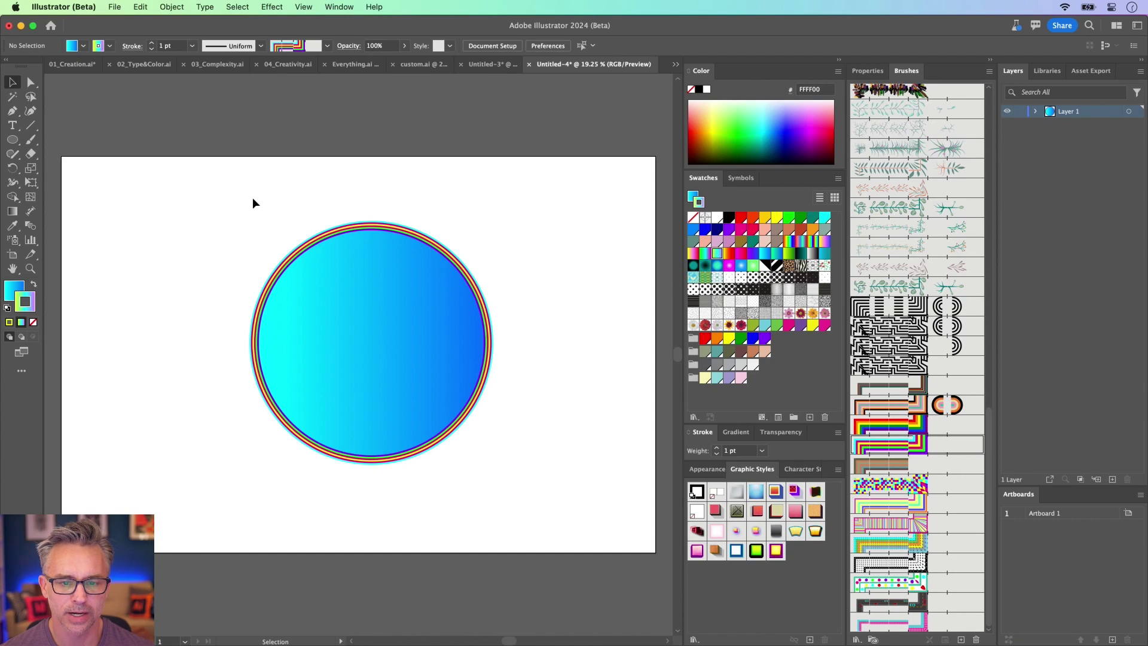
Switch to 01_Creation.ai and go to the Triangle, Stars, Bursts artboard, passing through the Title artboard
{"action": "left_click", "coordinate": [62, 64]}
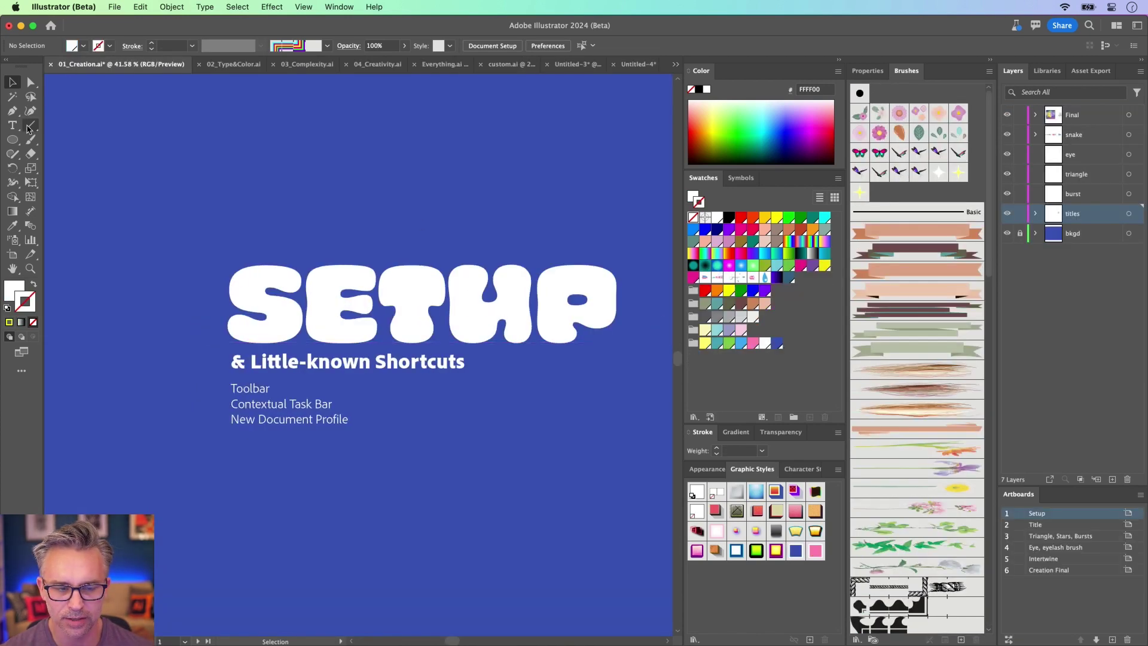
{"action": "left_click", "coordinate": [836, 61]}
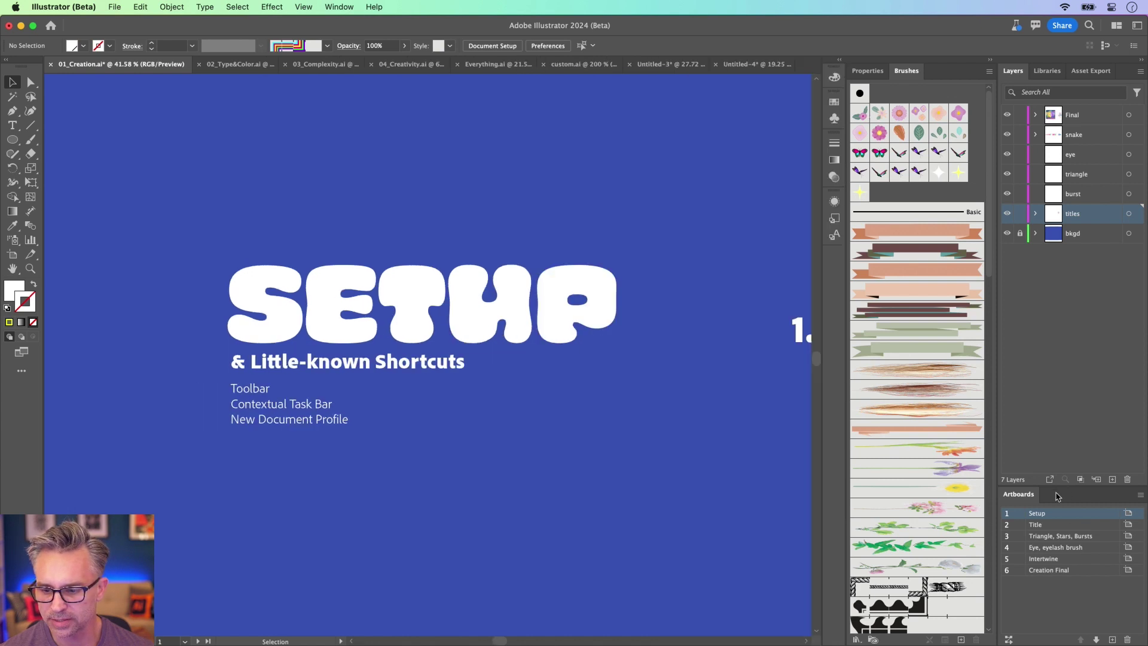
{"action": "left_click", "coordinate": [1071, 524]}
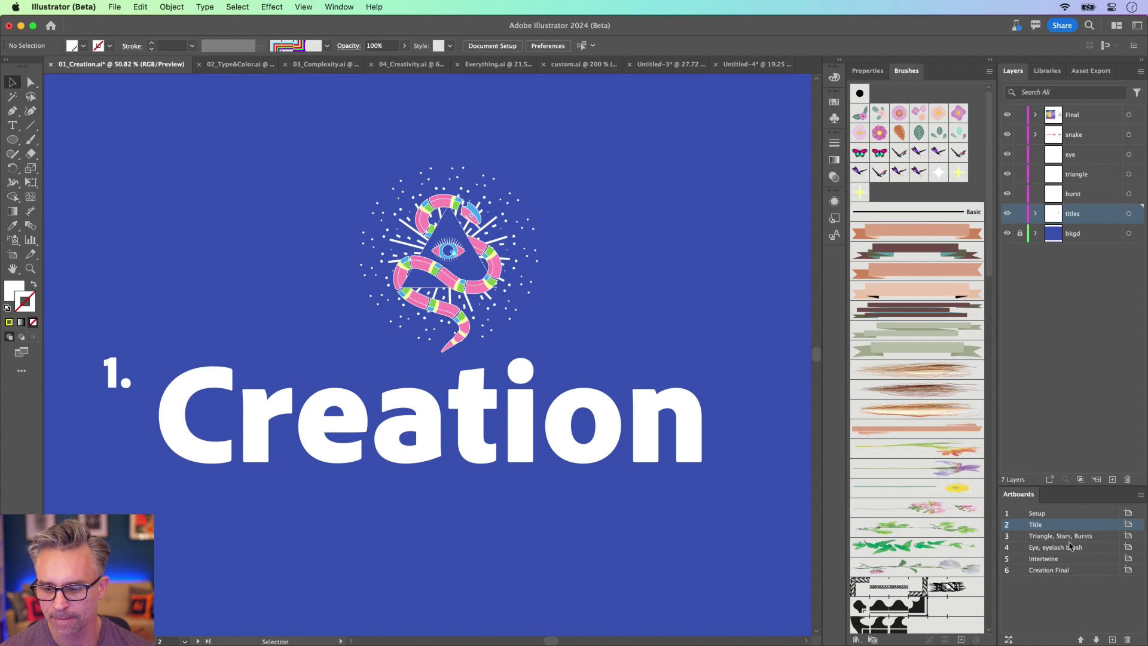
{"action": "left_click", "coordinate": [1110, 537]}
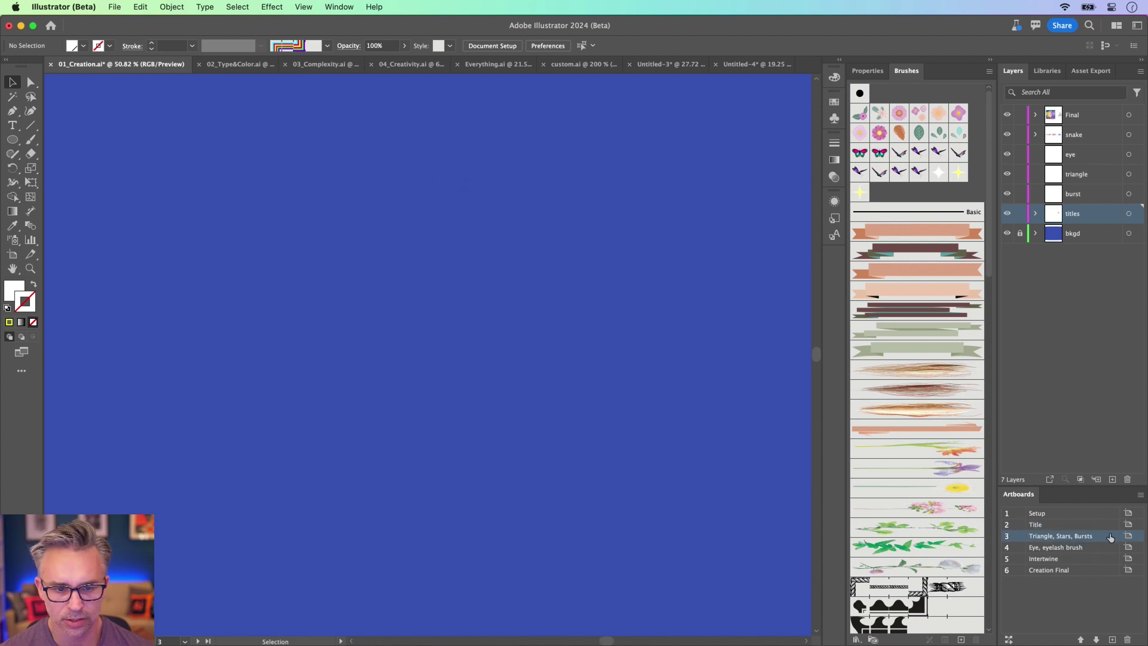
Draw an unfilled, white-stroked triangle about 728 × 630 px with the Polygon tool
{"action": "left_click", "coordinate": [33, 286]}
{"action": "left_click", "coordinate": [7, 139]}
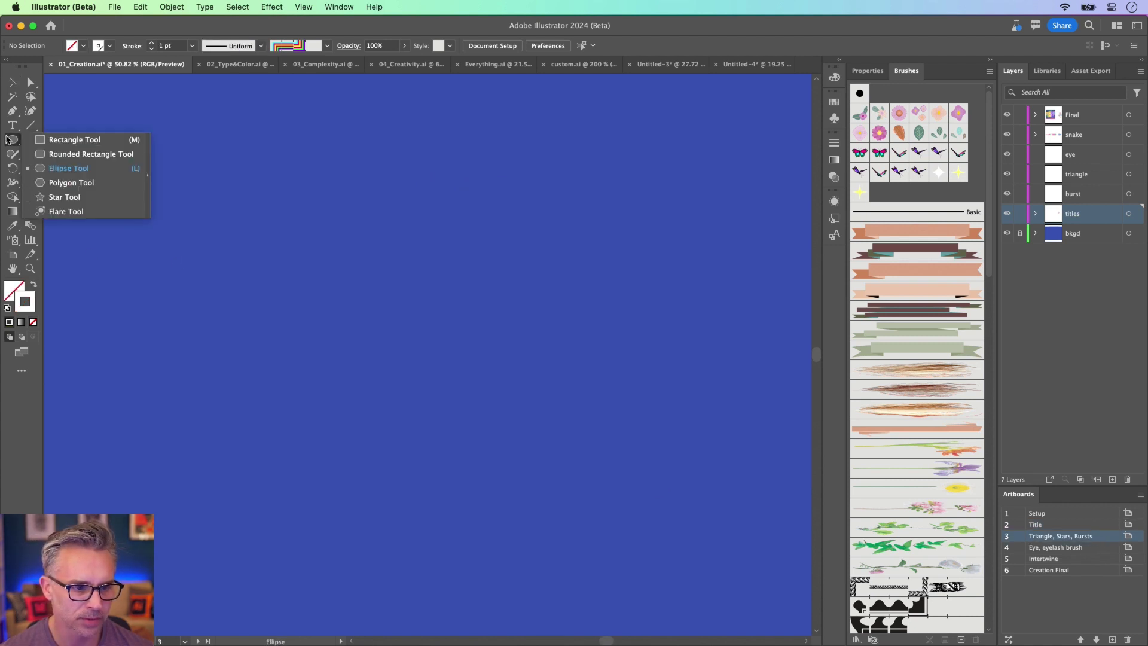
{"action": "left_click", "coordinate": [71, 182]}
{"action": "left_click_drag", "start_coordinate": [442, 336], "coordinate": [573, 441]}
{"action": "key", "text": "Down"}
{"action": "key", "text": "Down"}
{"action": "key", "text": "Down"}
{"action": "key", "text": "Up"}
{"action": "key", "text": "Up"}
{"action": "key", "text": "Up"}
{"action": "key", "text": "Up"}
{"action": "key", "text": "Up"}
{"action": "key", "text": "Up"}
{"action": "key", "text": "Up"}
{"action": "key", "text": "Down"}
{"action": "key", "text": "Down"}
{"action": "key", "text": "Down"}
{"action": "key", "text": "Down"}
{"action": "key", "text": "Down"}
{"action": "key", "text": "Down"}
{"action": "key", "text": "Down"}
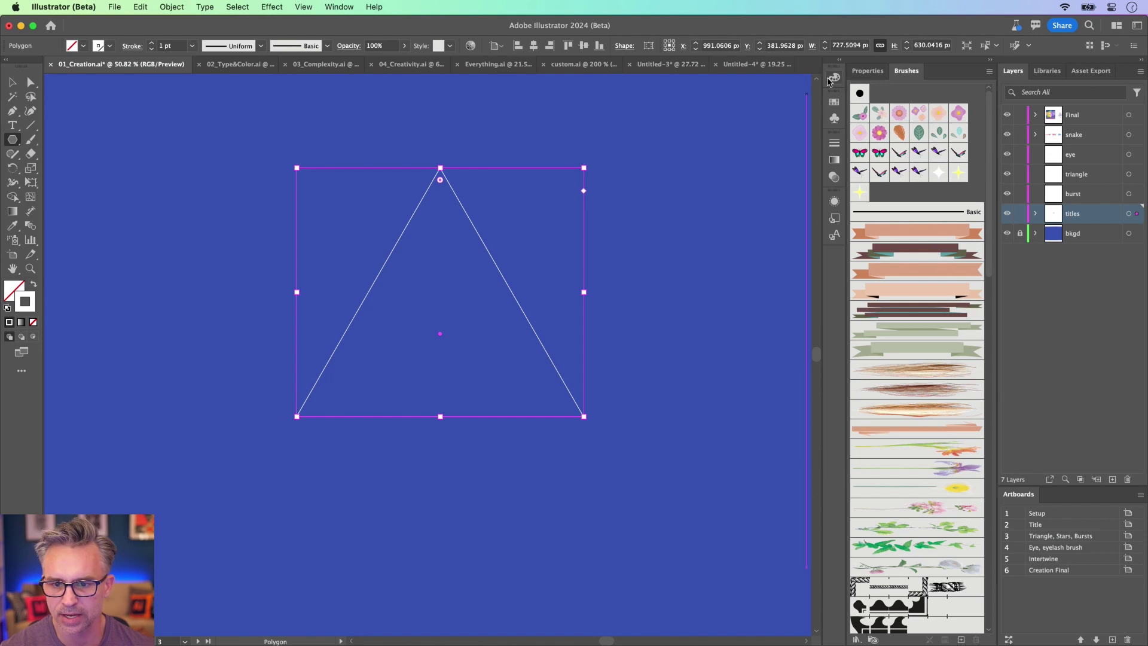
Apply the blue-fill graphic style with a white 5 pt stroke to the triangle and move it down about 90 px
{"action": "left_click", "coordinate": [840, 60]}
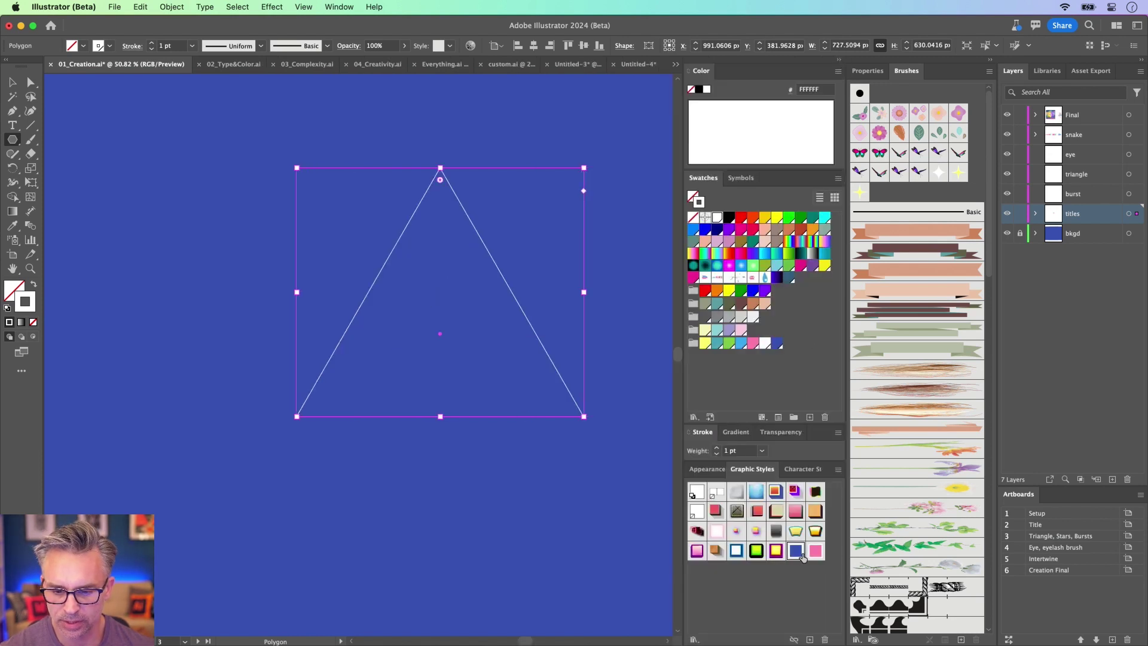
{"action": "left_click", "coordinate": [796, 550]}
{"action": "left_click", "coordinate": [12, 82]}
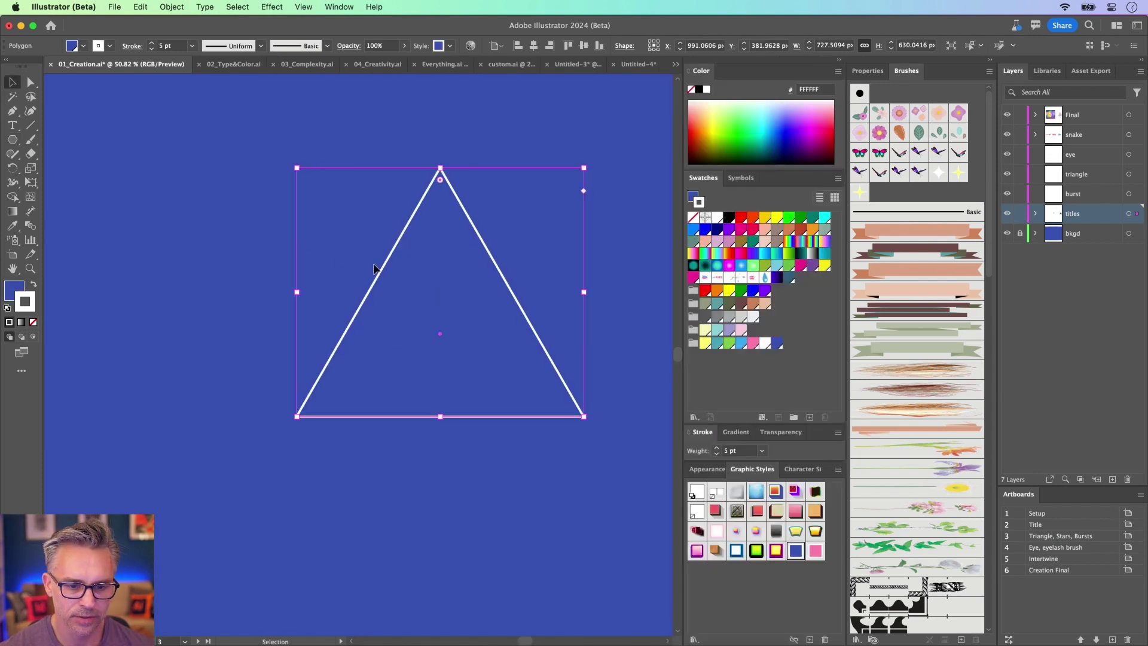
{"action": "left_click_drag", "start_coordinate": [379, 268], "coordinate": [380, 303]}
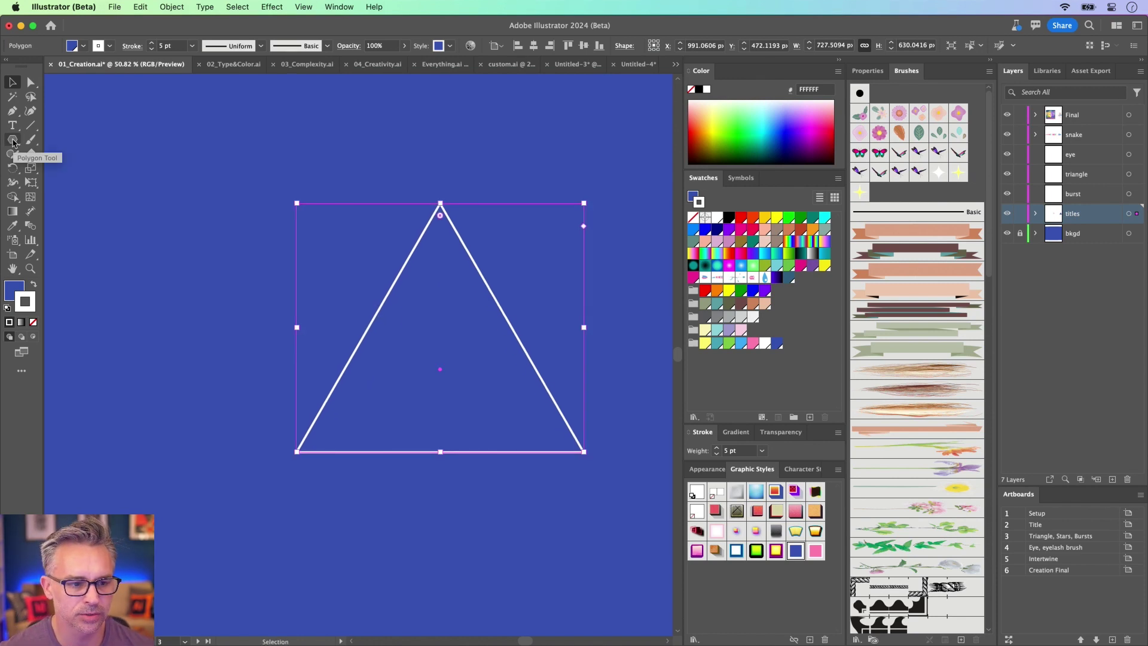
Move the triangle onto the triangle layer, keeping its position on the artboard
{"action": "key", "text": "Delete"}
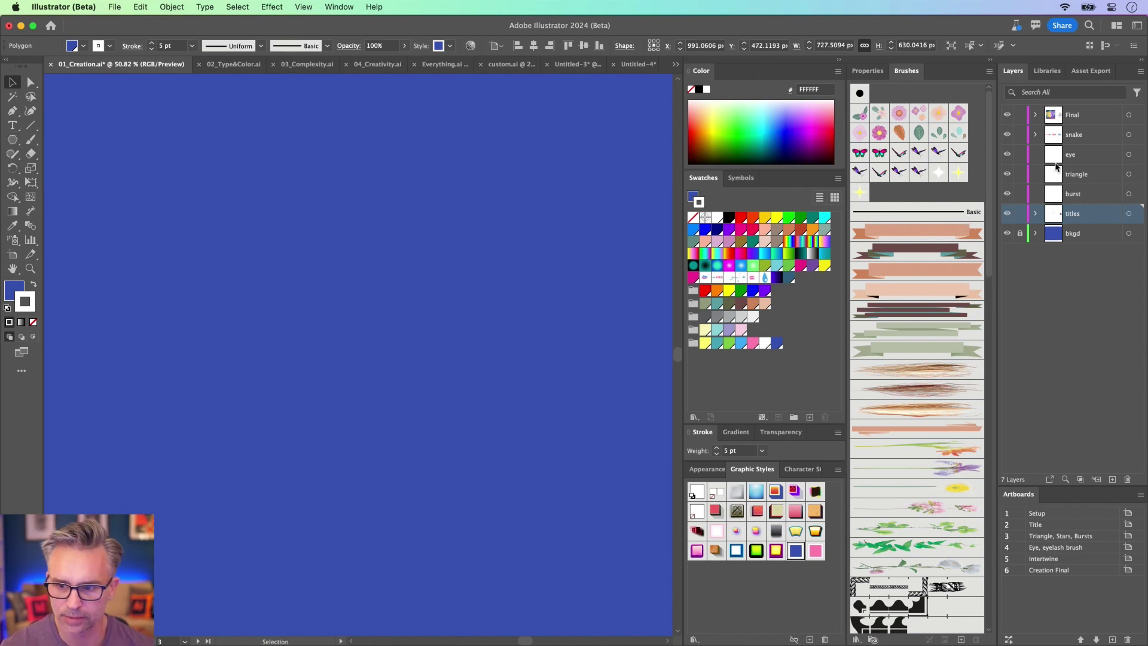
{"action": "left_click", "coordinate": [1073, 174]}
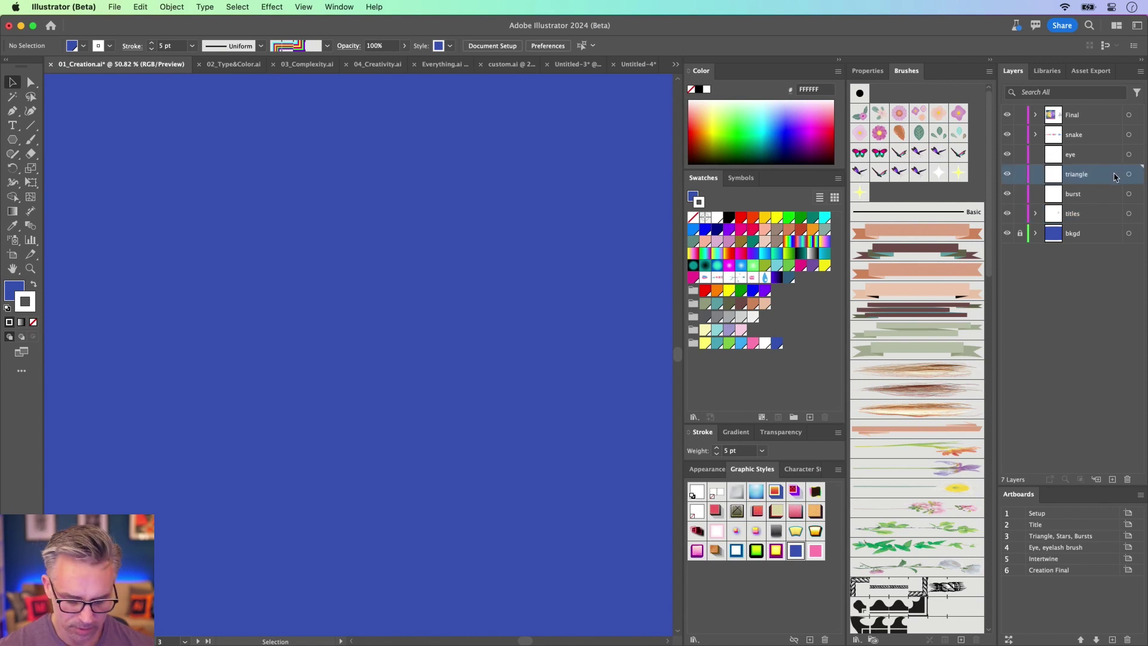
{"action": "key", "text": "super+f"}
Lock and collapse the triangle layer, and make the burst layer active
{"action": "left_click", "coordinate": [1021, 174]}
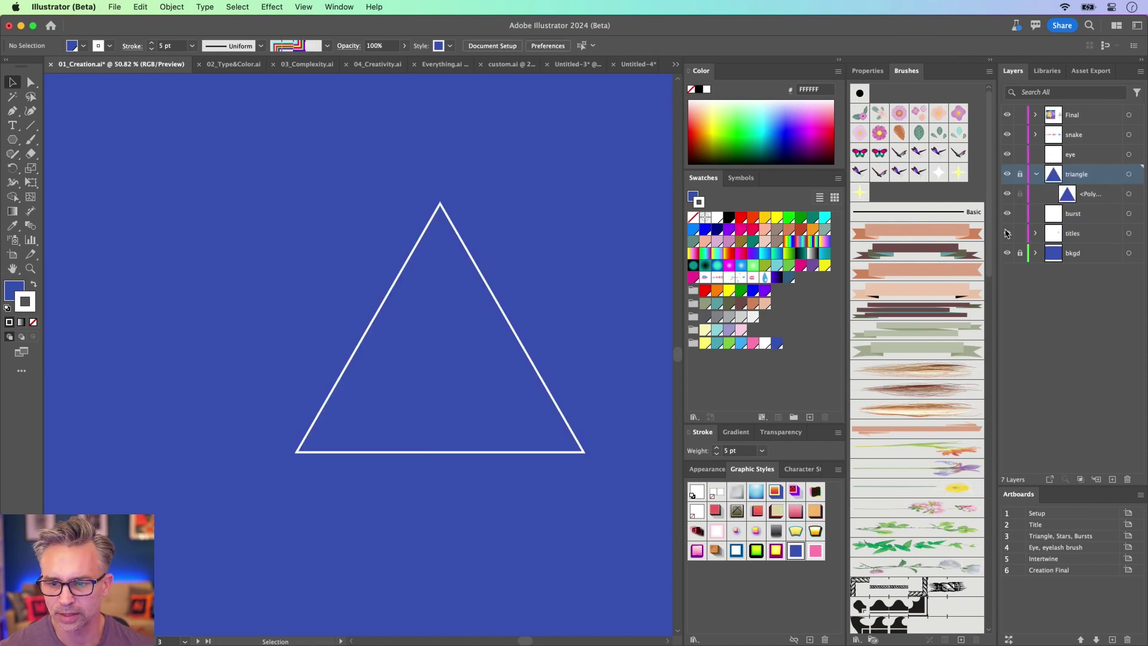
{"action": "left_click", "coordinate": [1036, 175]}
{"action": "left_click", "coordinate": [1055, 195]}
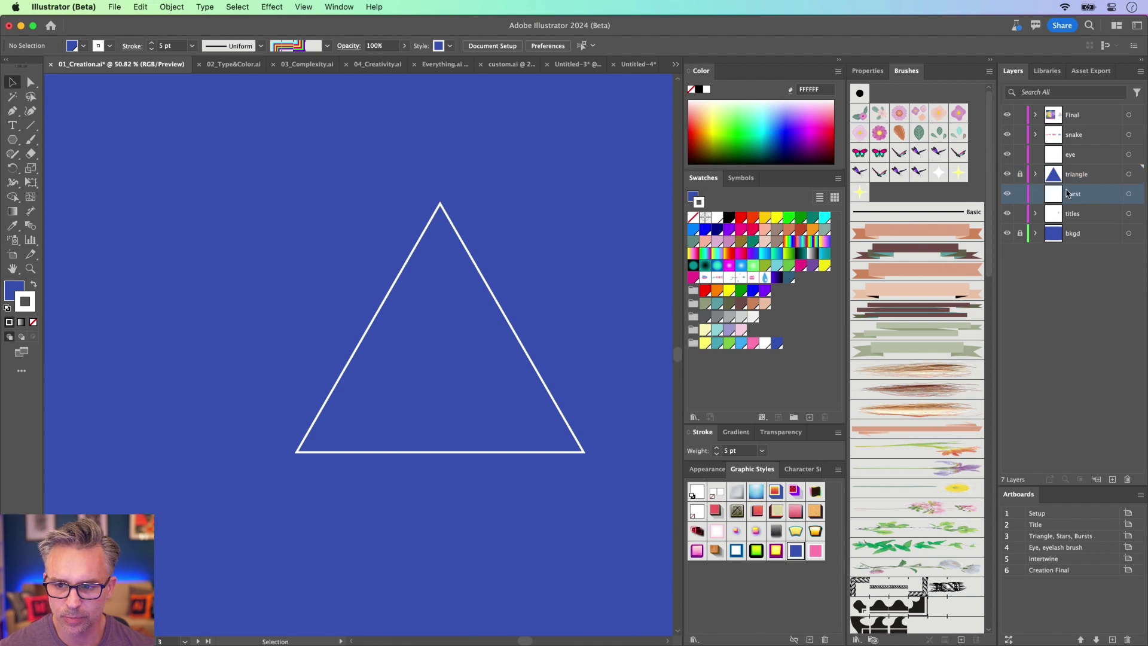
Draw a many-pointed starburst with thin rays, about 1095 × 1097 px, centred on the triangle's apex using the Star tool
{"action": "scroll", "coordinate": [406, 241], "scroll_direction": "up", "scroll_amount": 2}
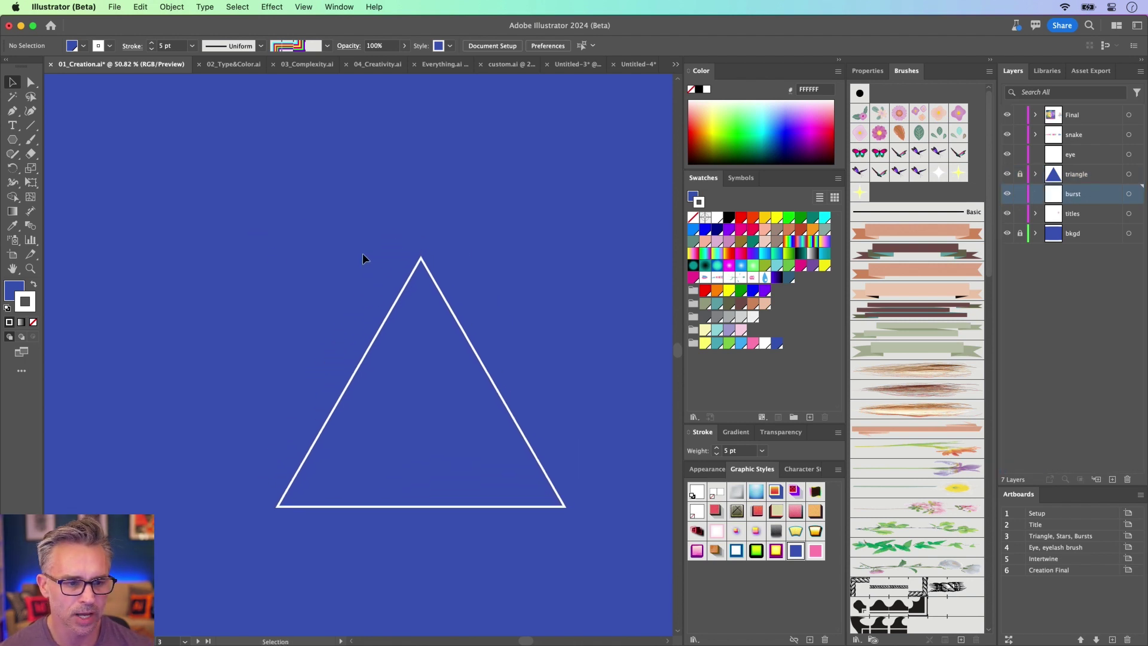
{"action": "left_click_drag", "start_coordinate": [12, 139], "coordinate": [77, 197]}
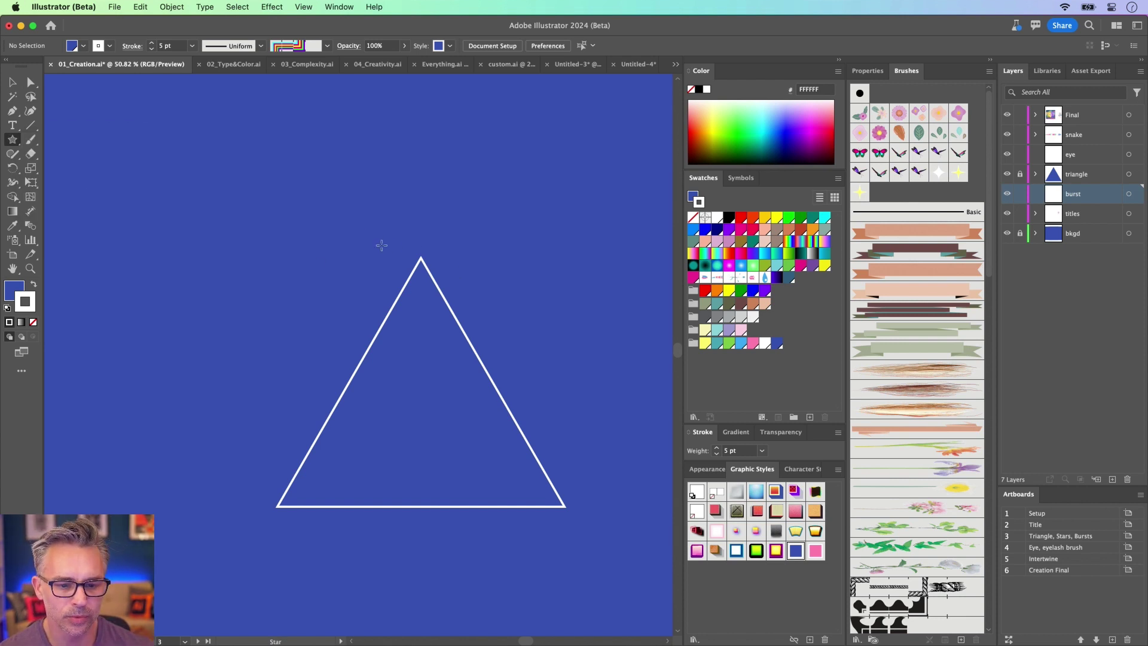
{"action": "left_click_drag", "start_coordinate": [423, 259], "coordinate": [548, 433]}
{"action": "key", "text": "Up"}
{"action": "key", "text": "Up"}
{"action": "key", "text": "Up"}
{"action": "key", "text": "Up"}
{"action": "key", "text": "Up"}
{"action": "key", "text": "Up"}
{"action": "key", "text": "Up"}
{"action": "key", "text": "Up"}
{"action": "key", "text": "Up"}
{"action": "key", "text": "Up"}
{"action": "key", "text": "Up"}
{"action": "key", "text": "Up"}
{"action": "key", "text": "Up"}
{"action": "key", "text": "Up"}
{"action": "key", "text": "Up"}
{"action": "key", "text": "Up"}
{"action": "key", "text": "Up"}
{"action": "key", "text": "Up"}
{"action": "key", "text": "Up"}
{"action": "key", "text": "Up"}
{"action": "key", "text": "Up"}
{"action": "key", "text": "Up"}
{"action": "key", "text": "Up"}
{"action": "key", "text": "Up"}
{"action": "key", "text": "Up"}
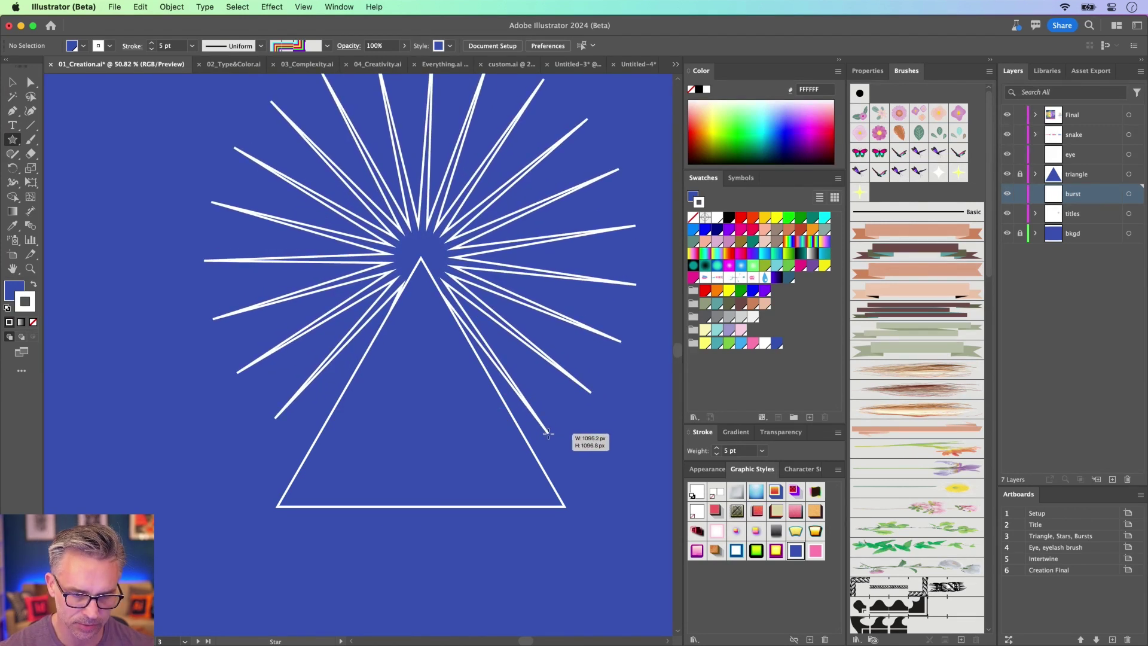
{"action": "left_click_drag", "start_coordinate": [548, 433], "coordinate": [548, 433]}
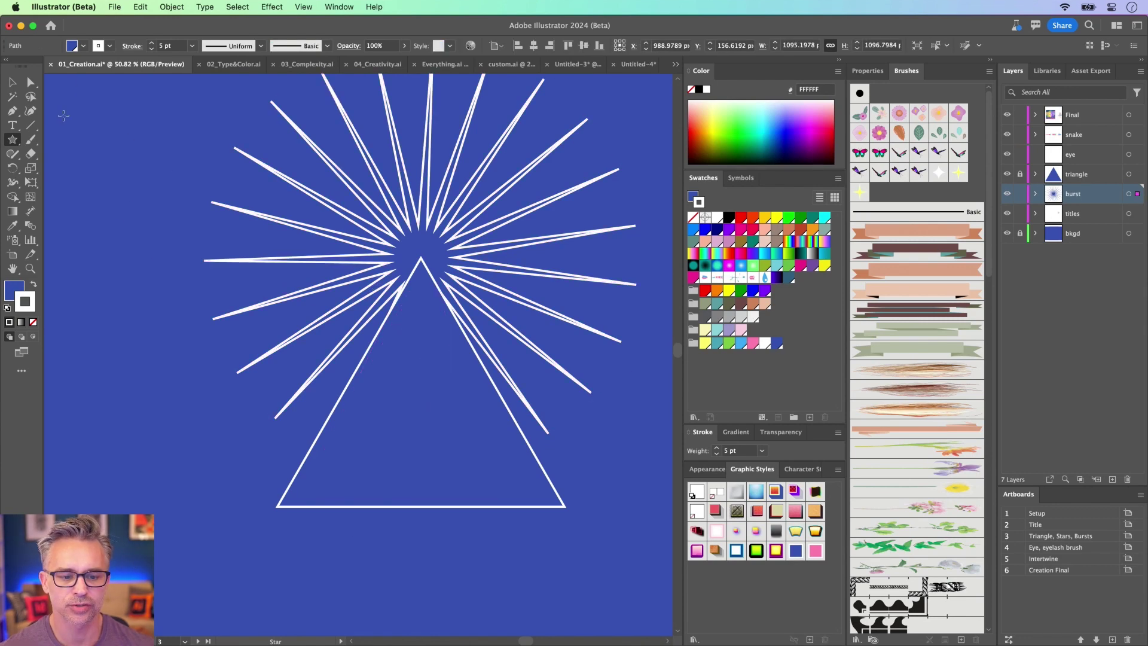
Move the starburst down about 89 px behind the triangle and delete it
{"action": "left_click", "coordinate": [11, 82]}
{"action": "left_click_drag", "start_coordinate": [396, 210], "coordinate": [398, 251]}
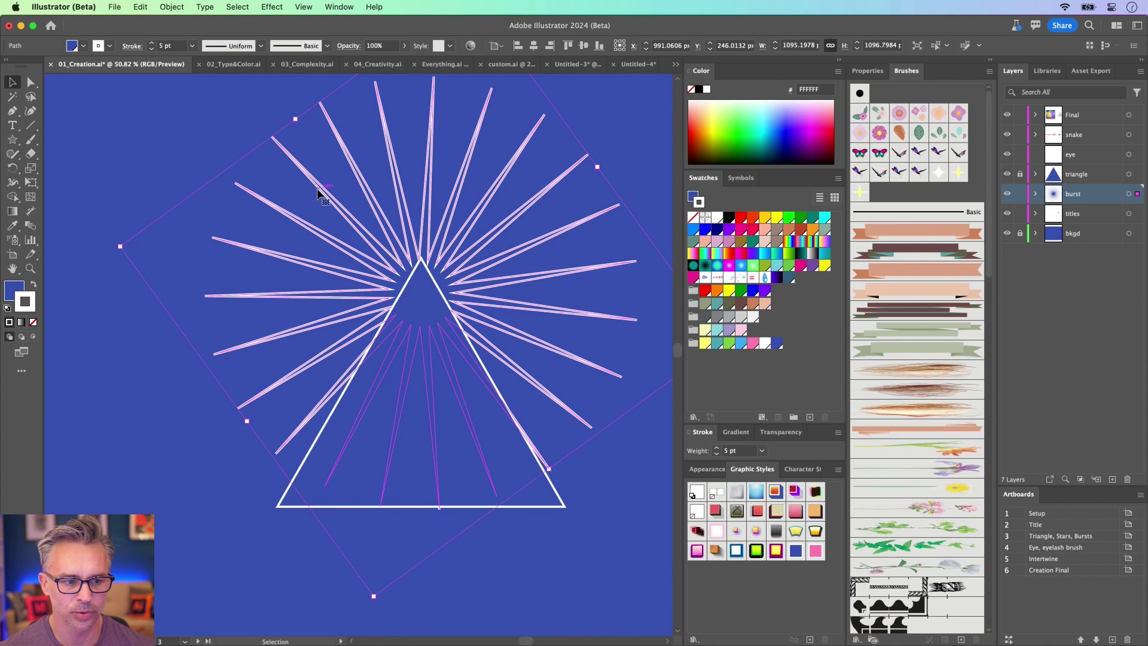
{"action": "key", "text": "Delete"}
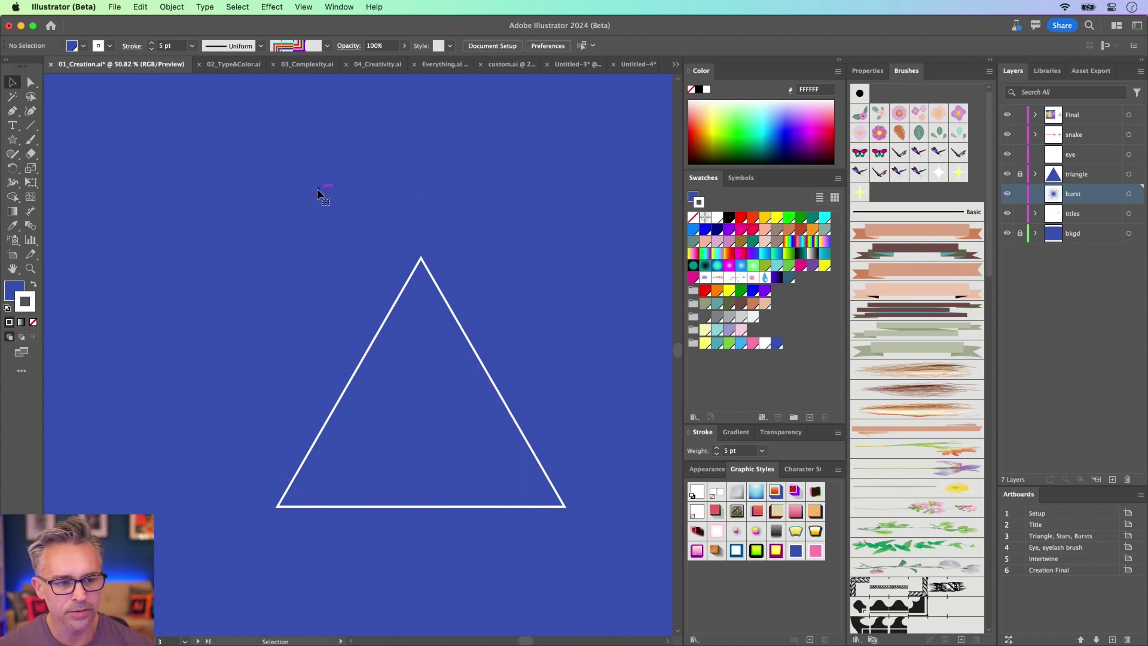
Draw a circle about 621 px in diameter on the burst layer, centred just below the triangle's apex
{"action": "left_click_drag", "start_coordinate": [15, 145], "coordinate": [65, 163]}
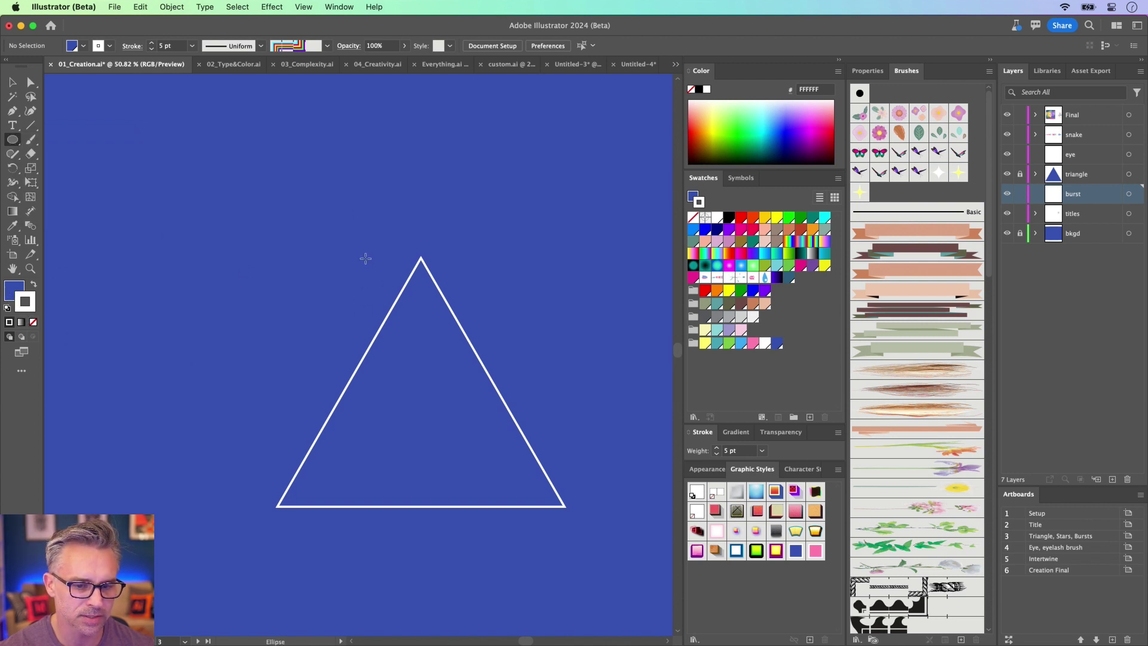
{"action": "left_click_drag", "start_coordinate": [421, 271], "coordinate": [478, 399]}
{"action": "left_click", "coordinate": [12, 82]}
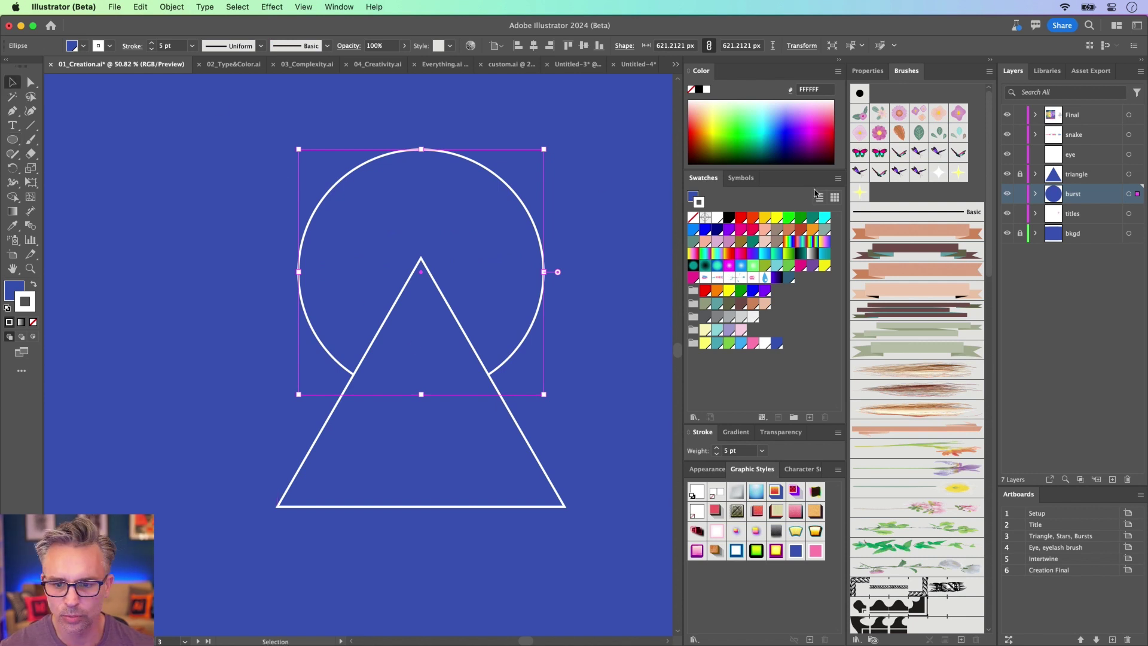
Turn the circle's stroke into a dashed line with 12 pt dashes
{"action": "left_click", "coordinate": [867, 70]}
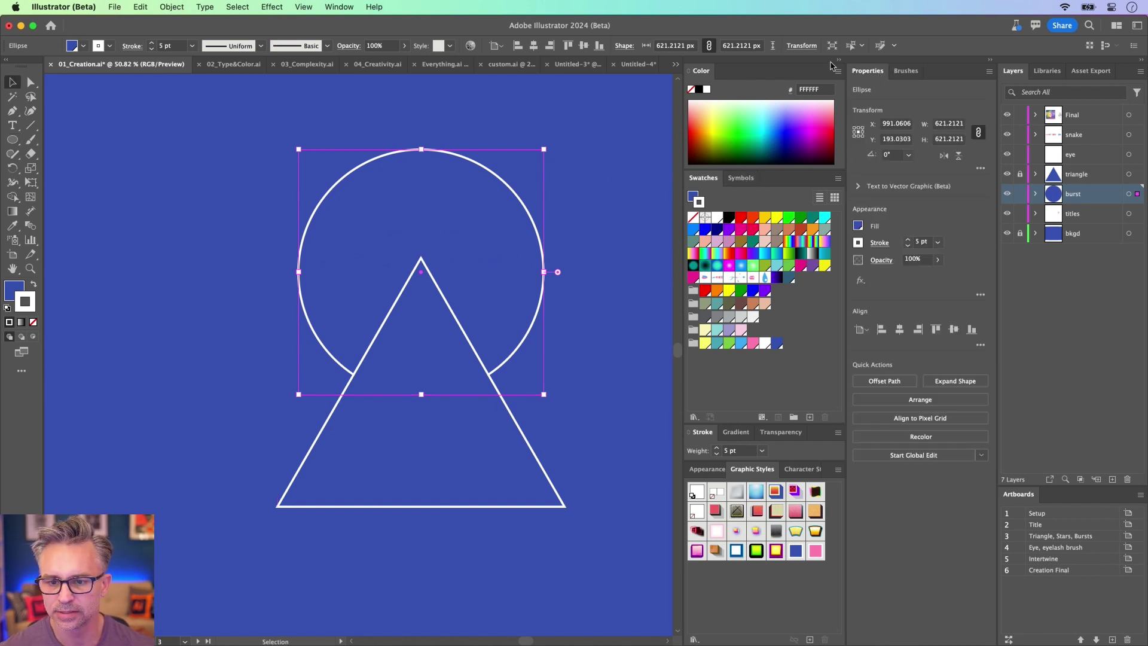
{"action": "left_click", "coordinate": [839, 62]}
{"action": "left_click", "coordinate": [878, 244]}
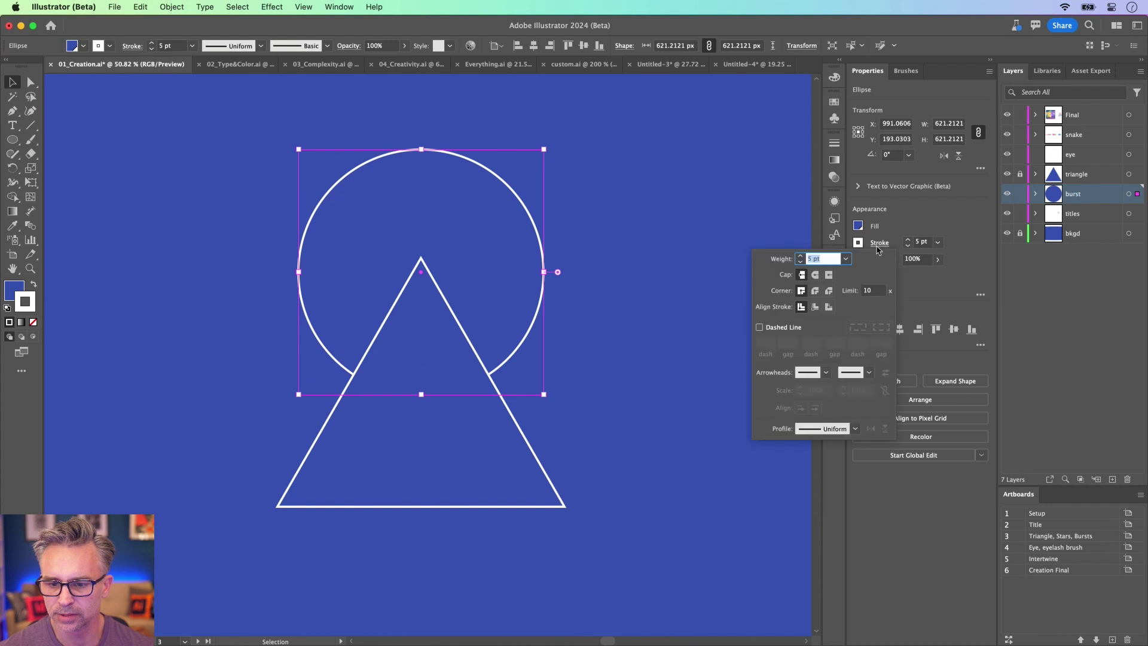
{"action": "left_click", "coordinate": [771, 327]}
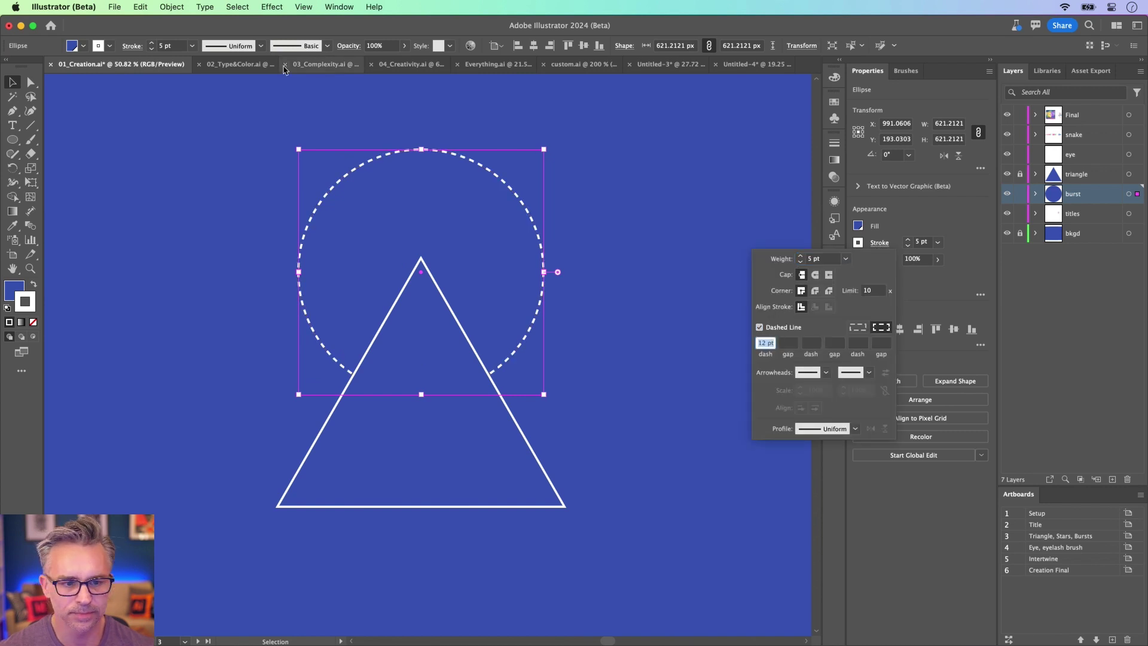
Thicken the circle's dashed stroke to 200 pt so that the dashes form a ring of rays
{"action": "left_click", "coordinate": [151, 47]}
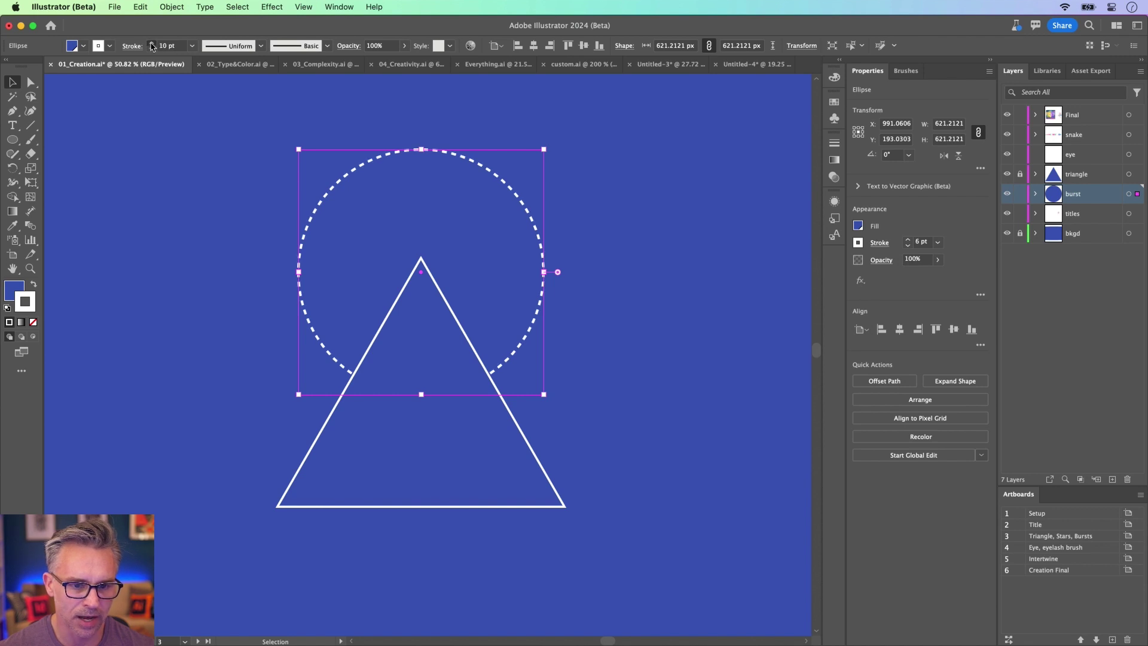
{"action": "left_click", "coordinate": [152, 47]}
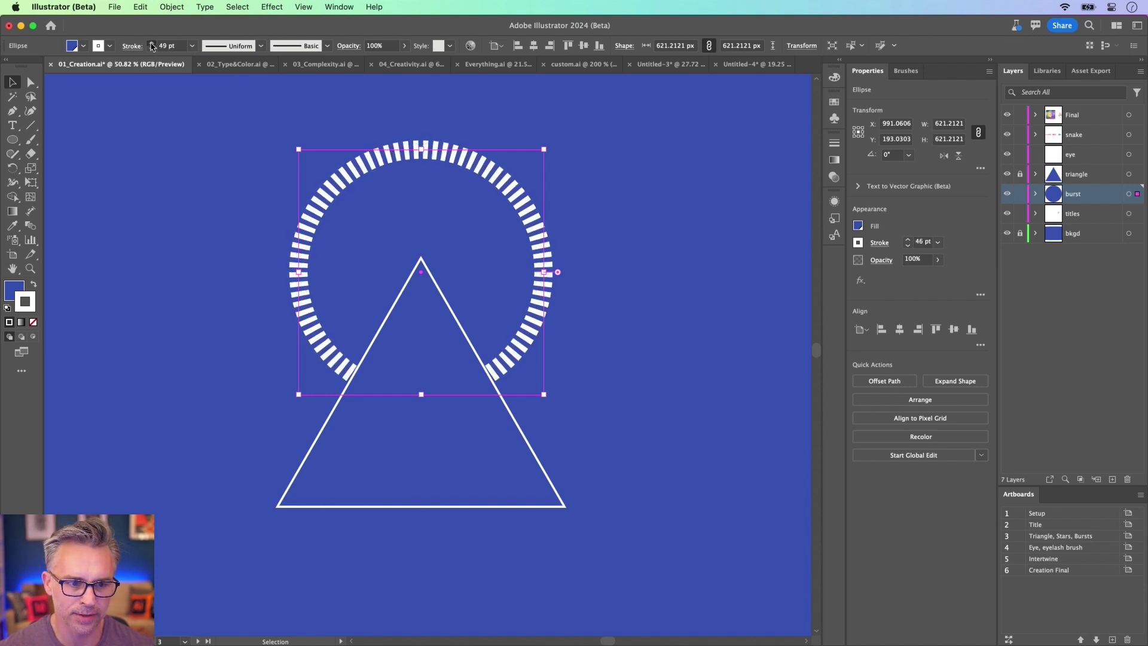
{"action": "left_click", "coordinate": [152, 44]}
{"action": "left_click", "coordinate": [152, 44]}
{"action": "left_click", "coordinate": [152, 44]}
{"action": "left_click", "coordinate": [152, 44]}
{"action": "left_click", "coordinate": [192, 46]}
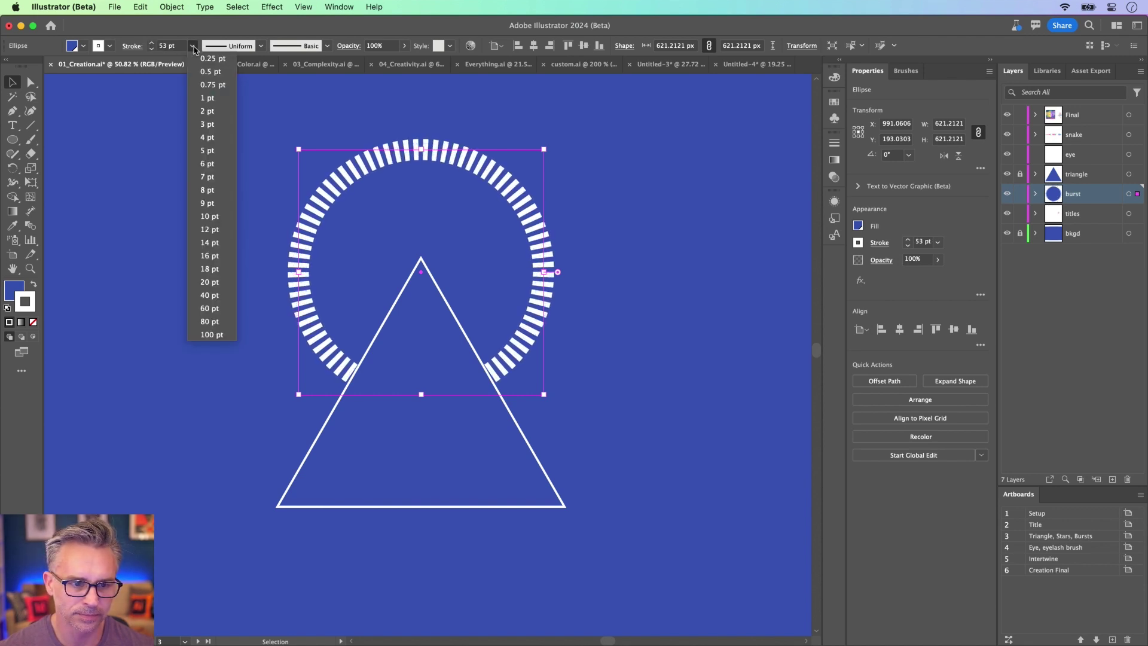
{"action": "left_click", "coordinate": [212, 335]}
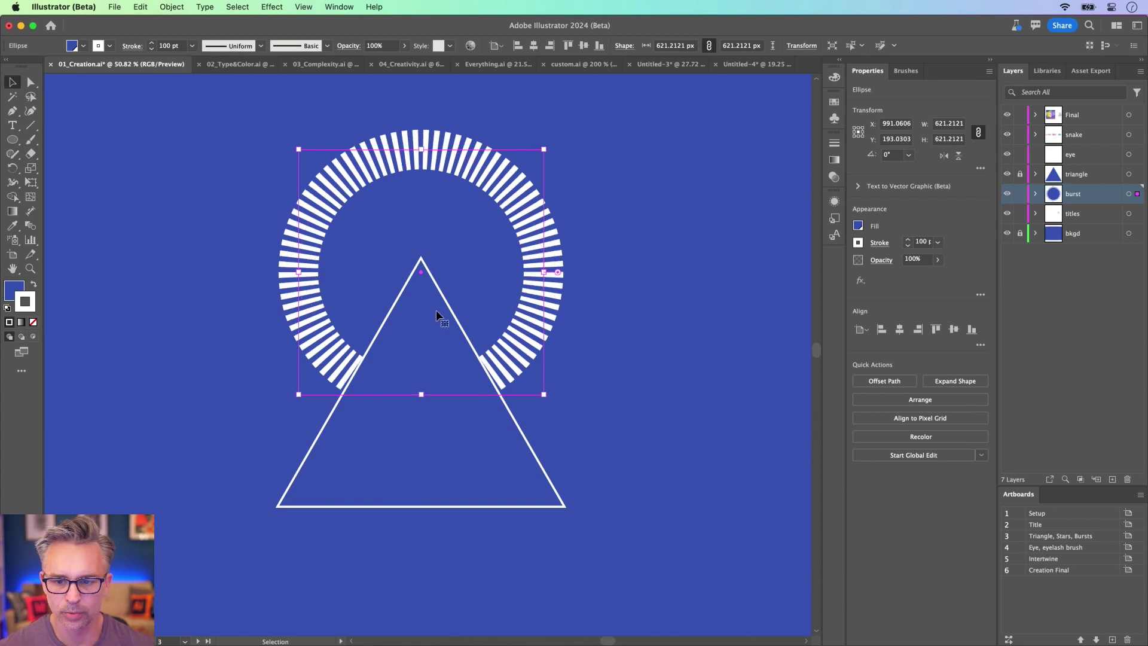
{"action": "left_click", "coordinate": [921, 243]}
{"action": "type", "text": "2"}
{"action": "key", "text": "Return"}
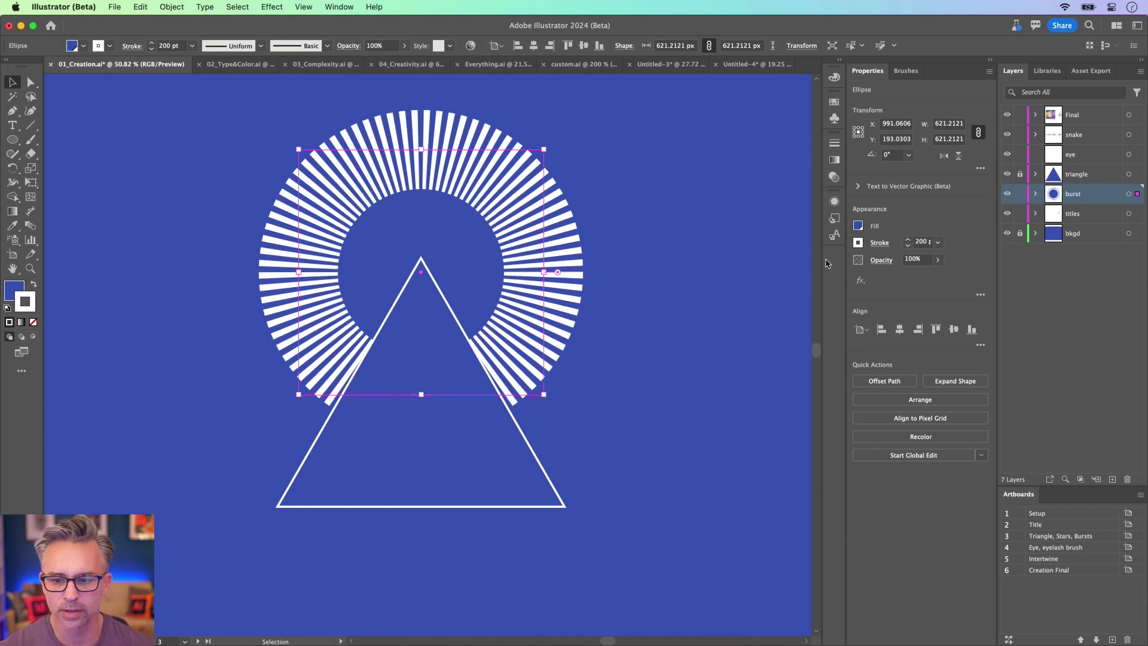
Set the gap of the dashed ring to 20 pt and delete the ring
{"action": "left_click", "coordinate": [876, 243]}
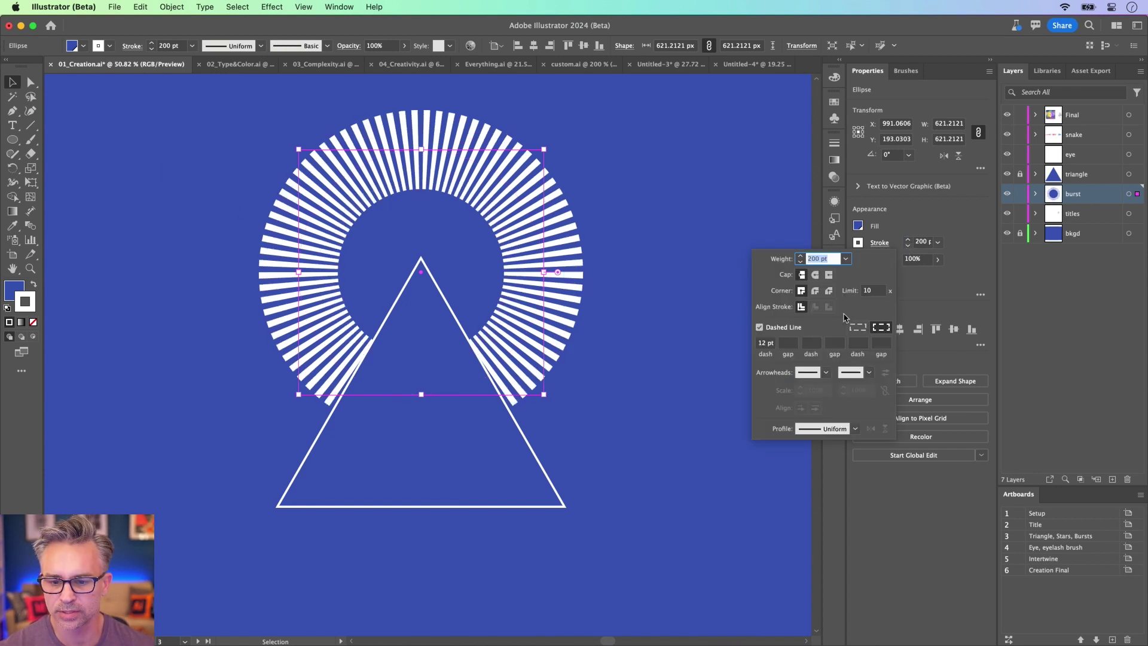
{"action": "left_click", "coordinate": [791, 344]}
{"action": "type", "text": "20"}
{"action": "key", "text": "Tab"}
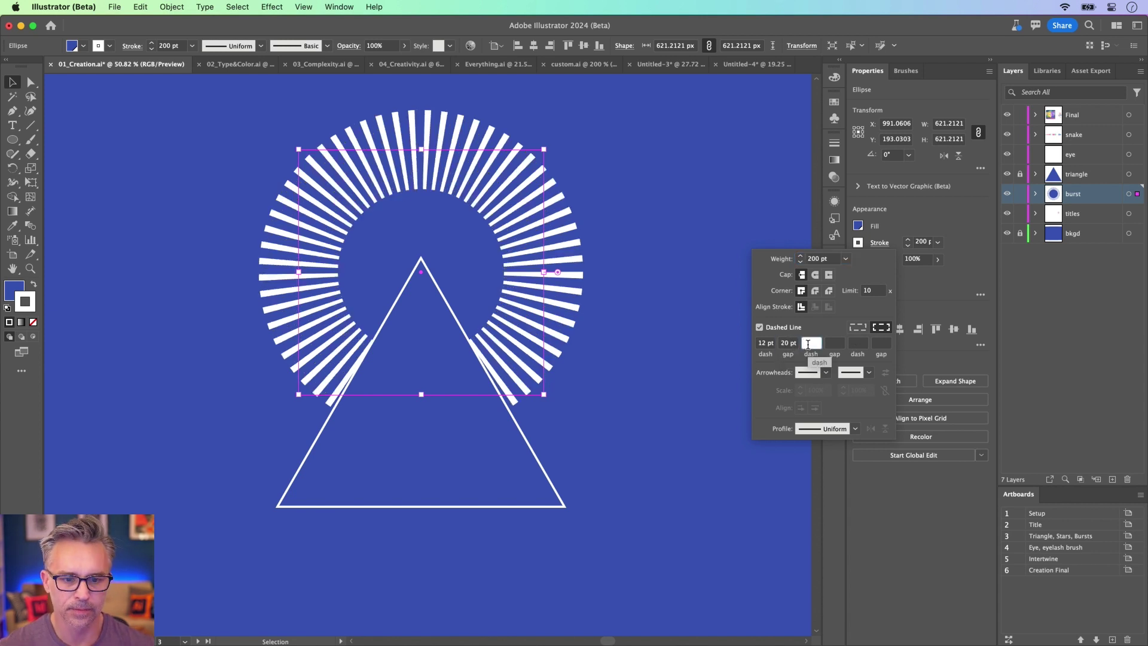
{"action": "left_click", "coordinate": [12, 87]}
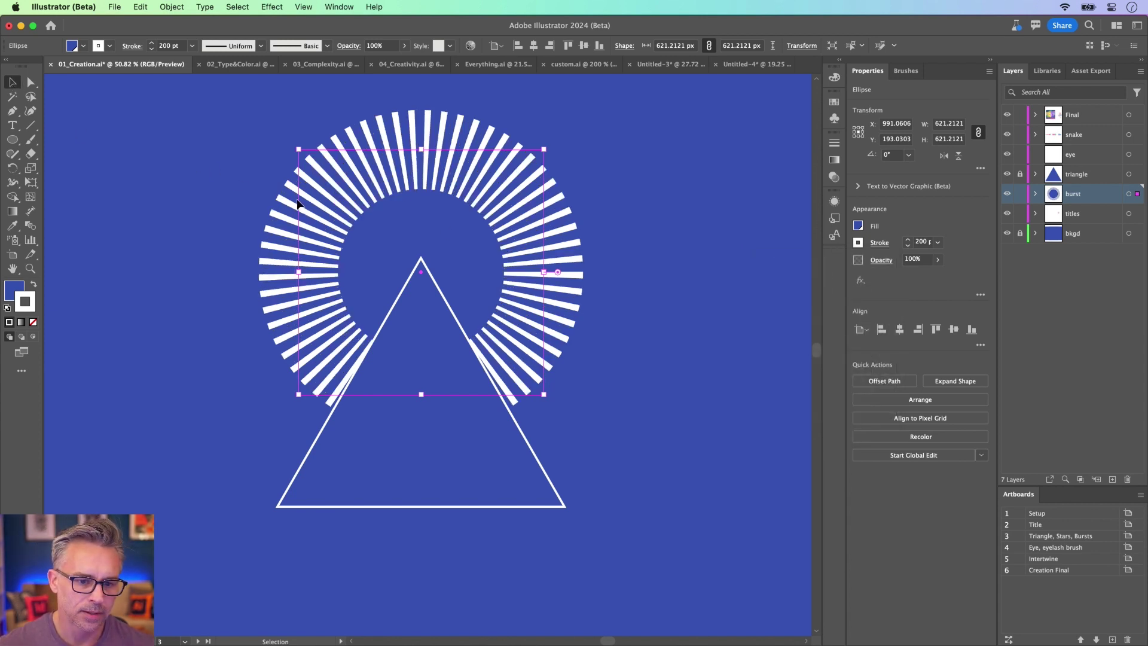
{"action": "key", "text": "Delete"}
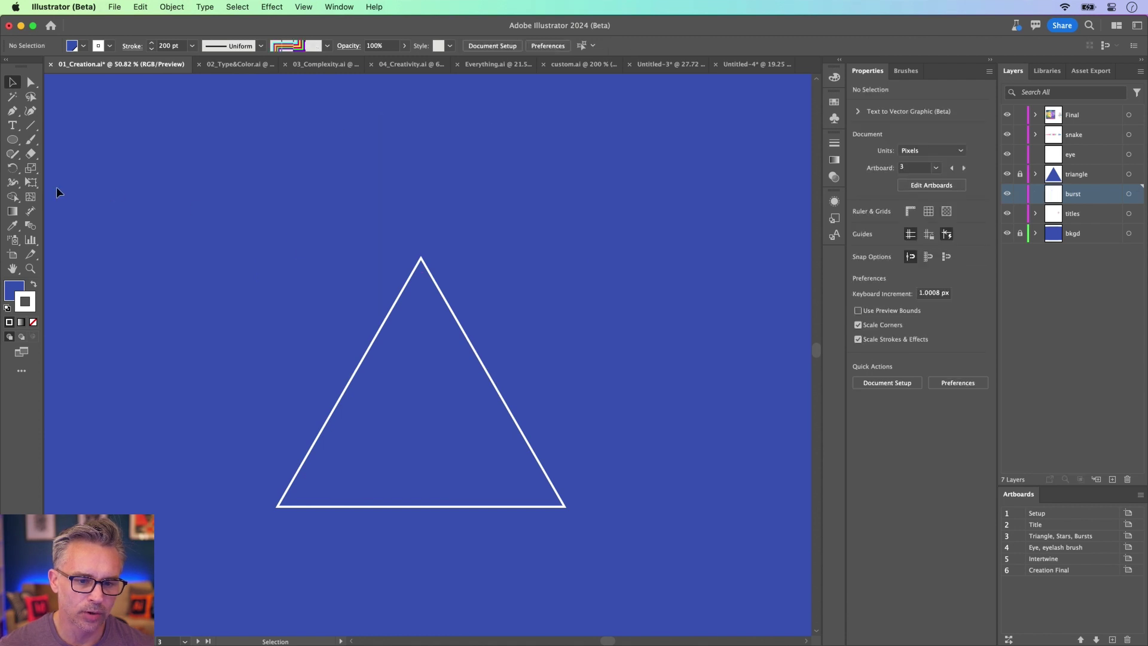
Draw a star about 360 px across above the triangle with the Star tool, show its appearance attributes and delete it
{"action": "left_click", "coordinate": [9, 142]}
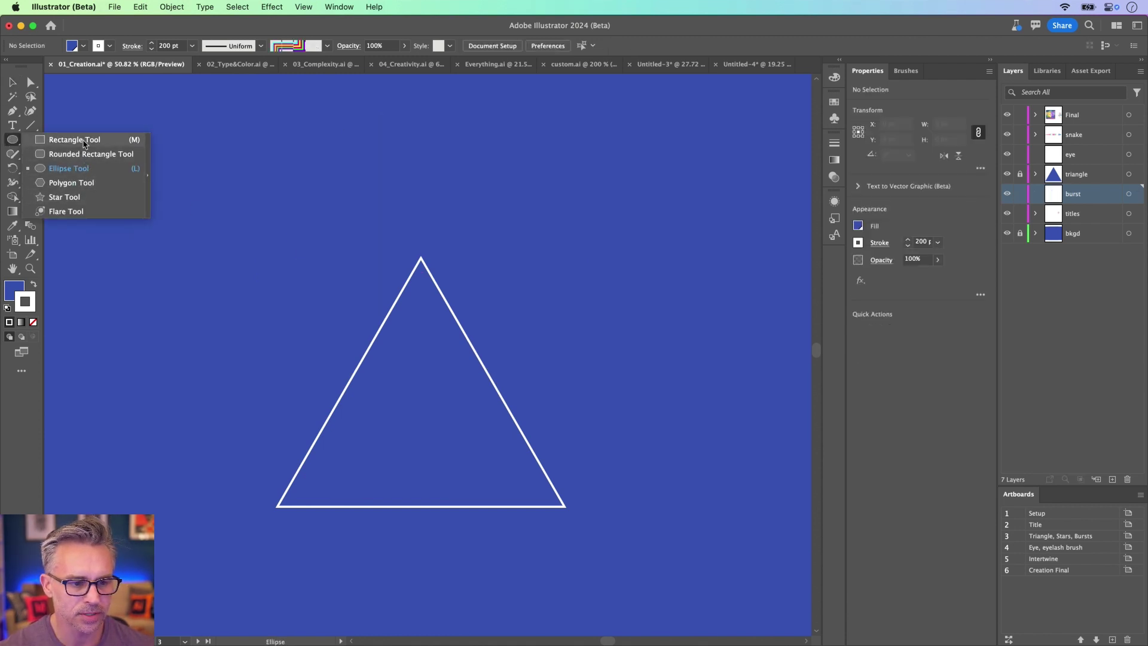
{"action": "left_click", "coordinate": [84, 193]}
{"action": "left_click_drag", "start_coordinate": [345, 161], "coordinate": [375, 281]}
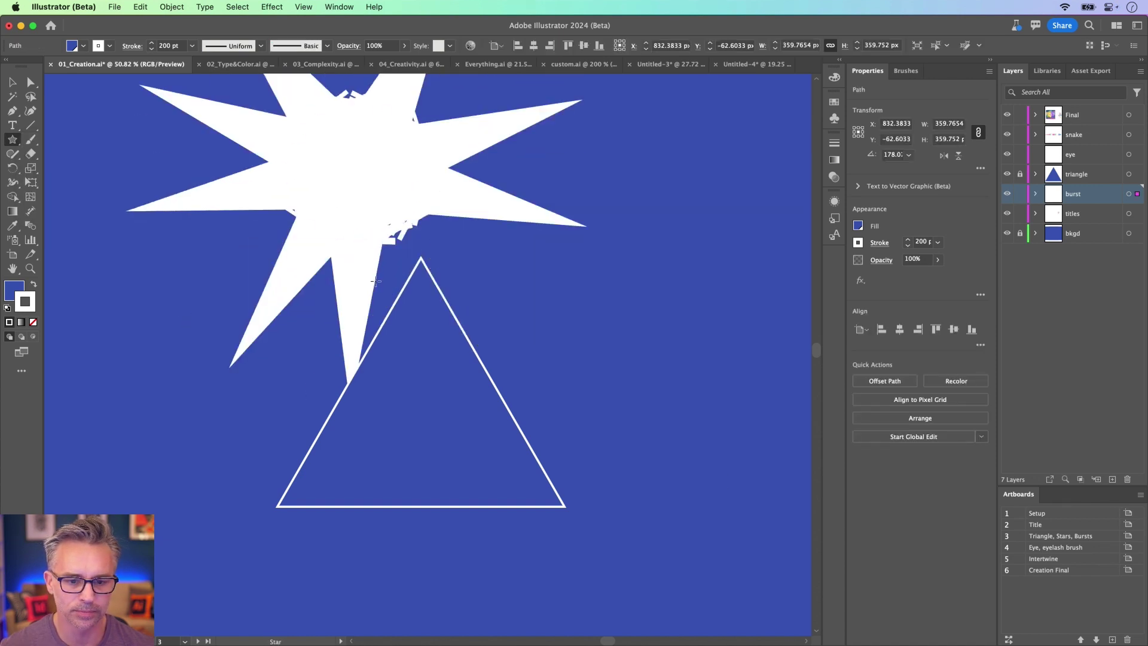
{"action": "left_click", "coordinate": [840, 60]}
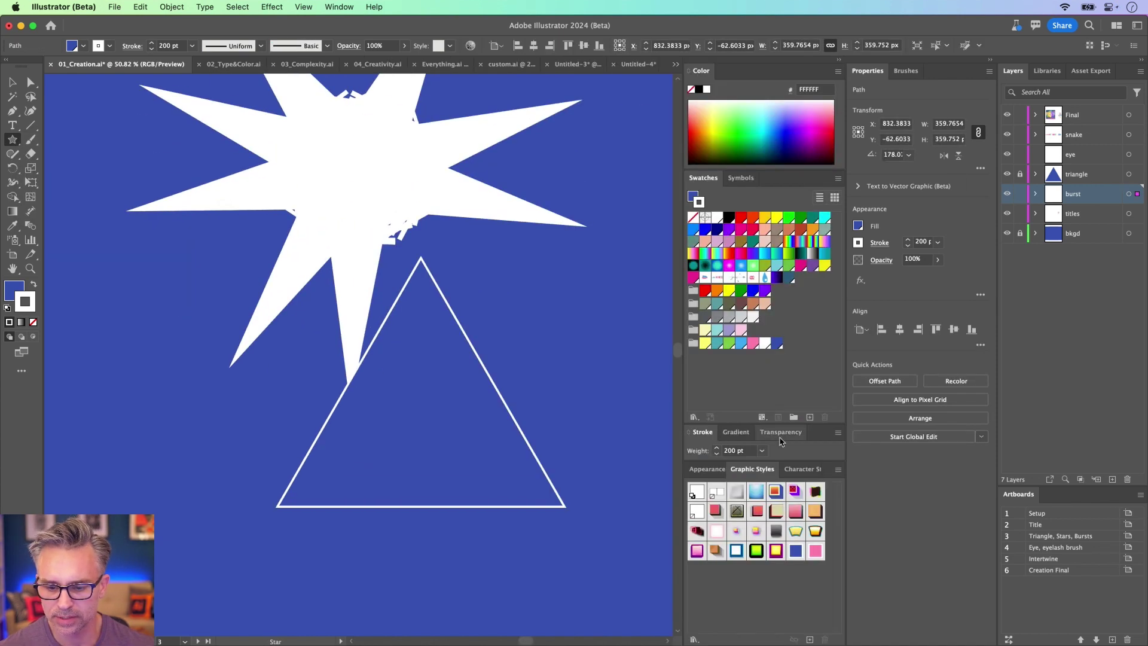
{"action": "left_click", "coordinate": [701, 470]}
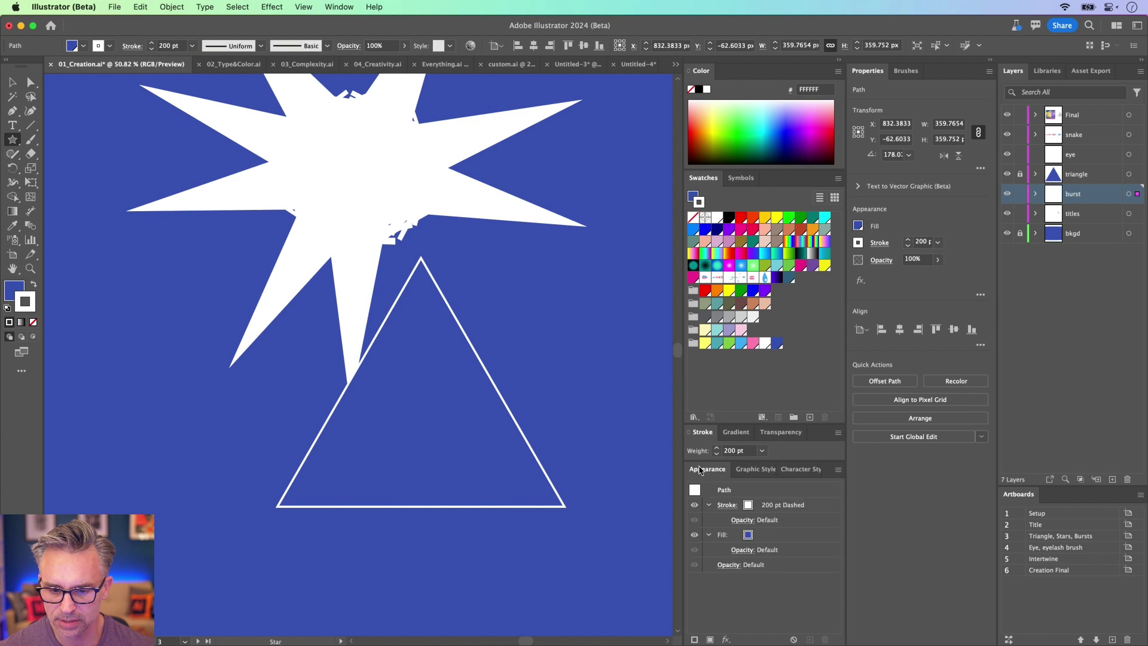
{"action": "left_click", "coordinate": [838, 469]}
{"action": "key", "text": "Delete"}
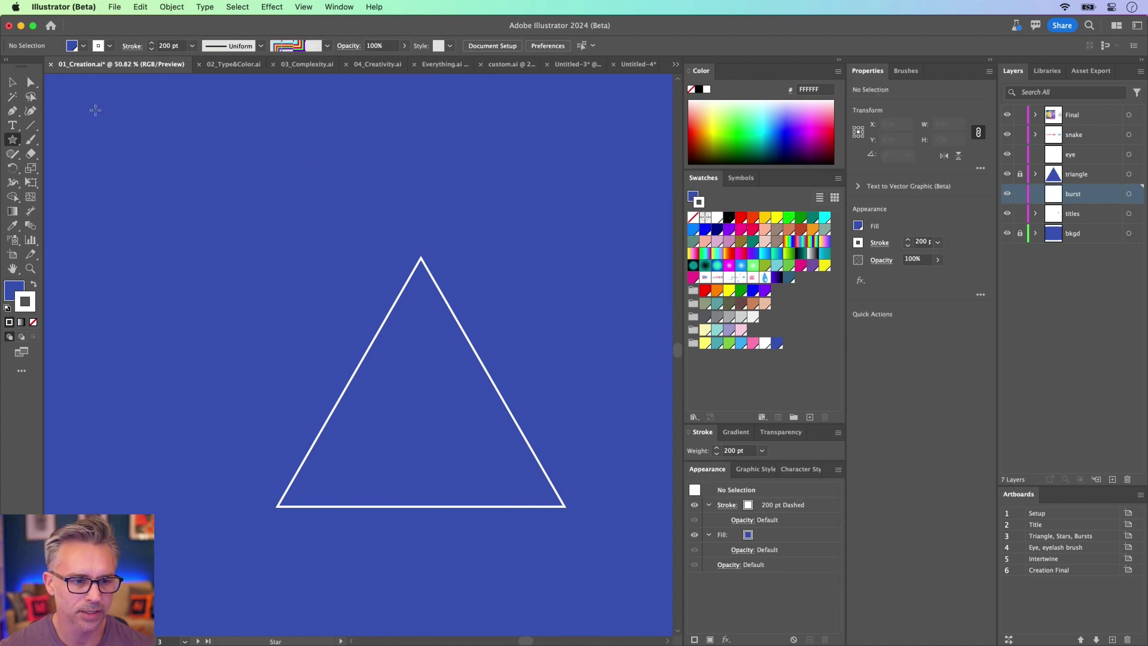
Draw a smaller star about 253 px across near the triangle's apex and delete it
{"action": "left_click_drag", "start_coordinate": [345, 236], "coordinate": [368, 278]}
{"action": "key", "text": "v"}
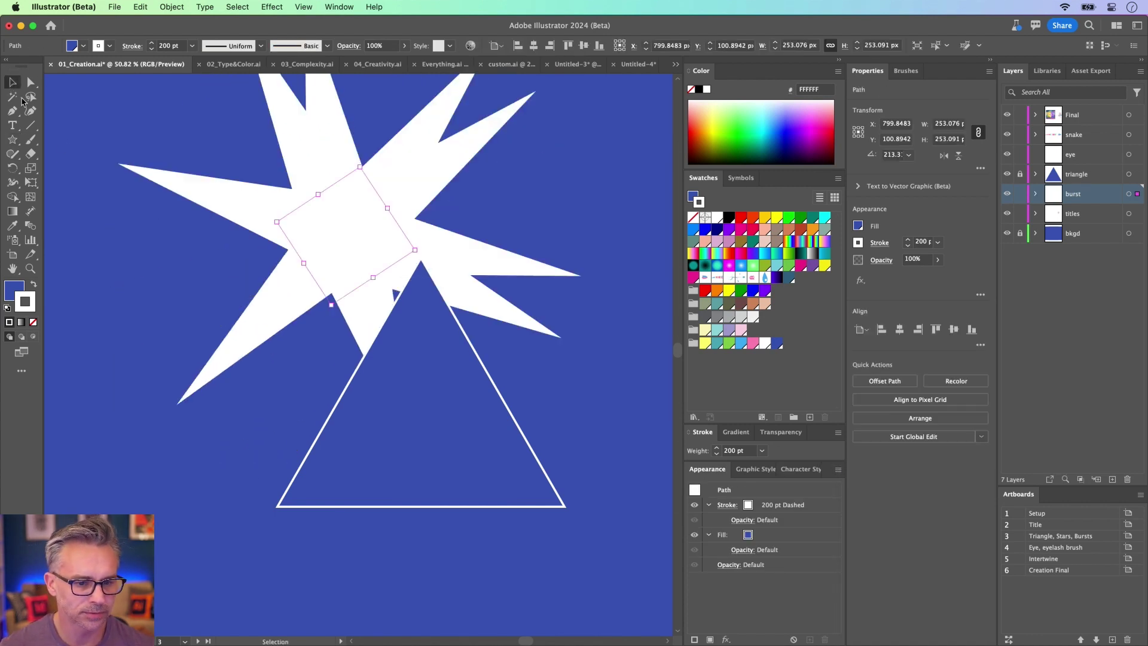
{"action": "key", "text": "Delete"}
Toggle the New Art Has Basic Appearance option with nothing selected
{"action": "left_click", "coordinate": [835, 476]}
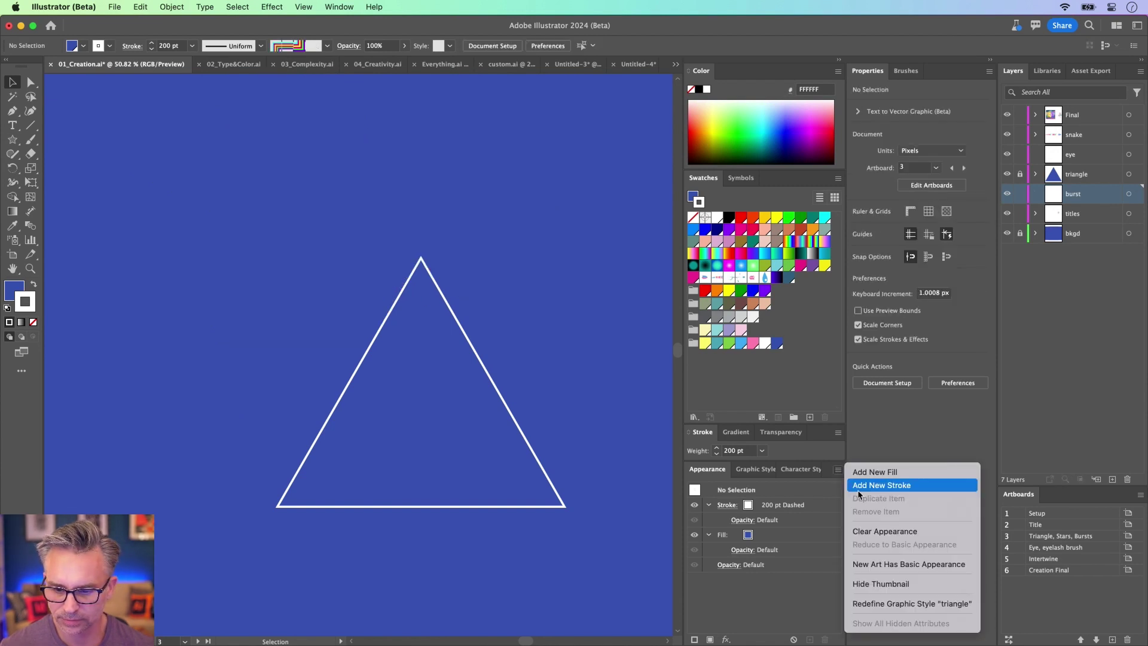
{"action": "left_click", "coordinate": [902, 565]}
Draw two overlapping test stars, about 235 px and 143 px across, beside the triangle's apex and delete both
{"action": "left_click", "coordinate": [12, 139]}
{"action": "left_click_drag", "start_coordinate": [340, 286], "coordinate": [332, 360]}
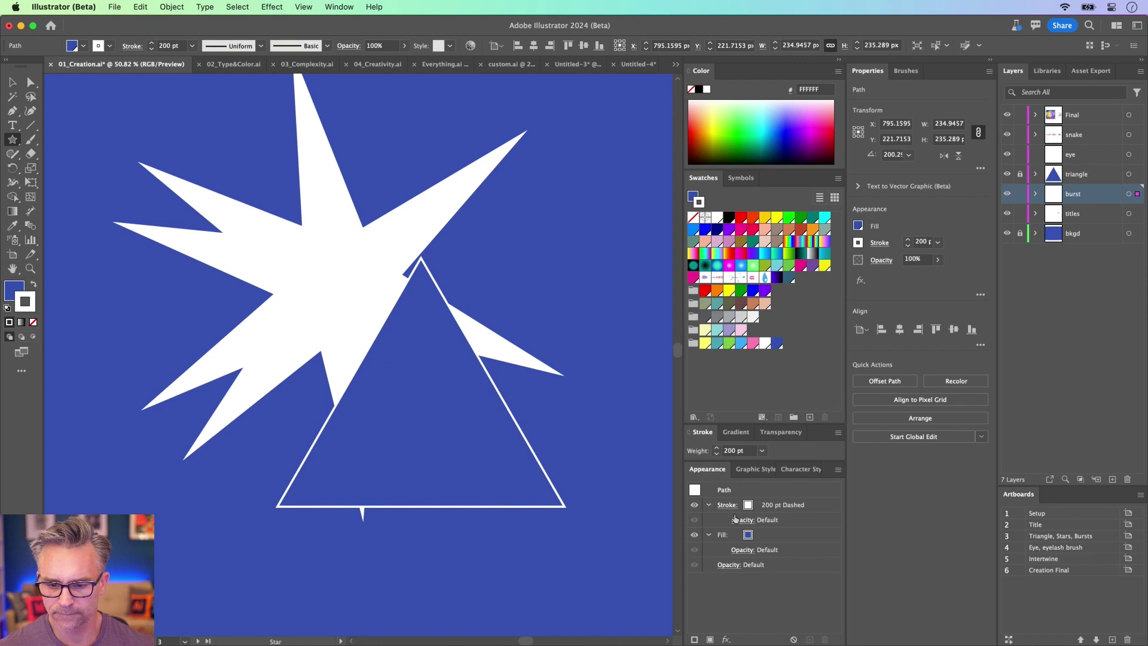
{"action": "left_click_drag", "start_coordinate": [326, 282], "coordinate": [410, 265]}
{"action": "left_click", "coordinate": [12, 82]}
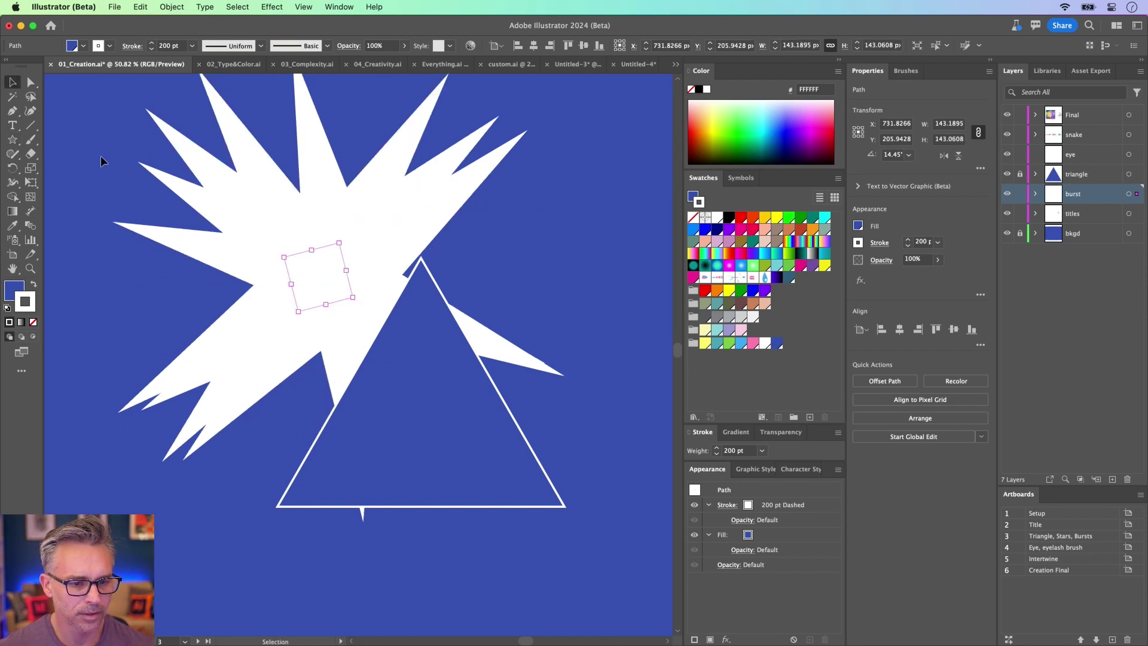
{"action": "mouse_move", "coordinate": [102, 159]}
{"action": "left_mouse_down"}
{"action": "mouse_move", "coordinate": [367, 339]}
{"action": "mouse_move", "coordinate": [343, 320]}
{"action": "left_mouse_up"}
{"action": "key", "text": "Delete"}
Draw a nine-pointed star with thin rays, about 695 × 701 px, to the upper left of the triangle
{"action": "left_click", "coordinate": [11, 141]}
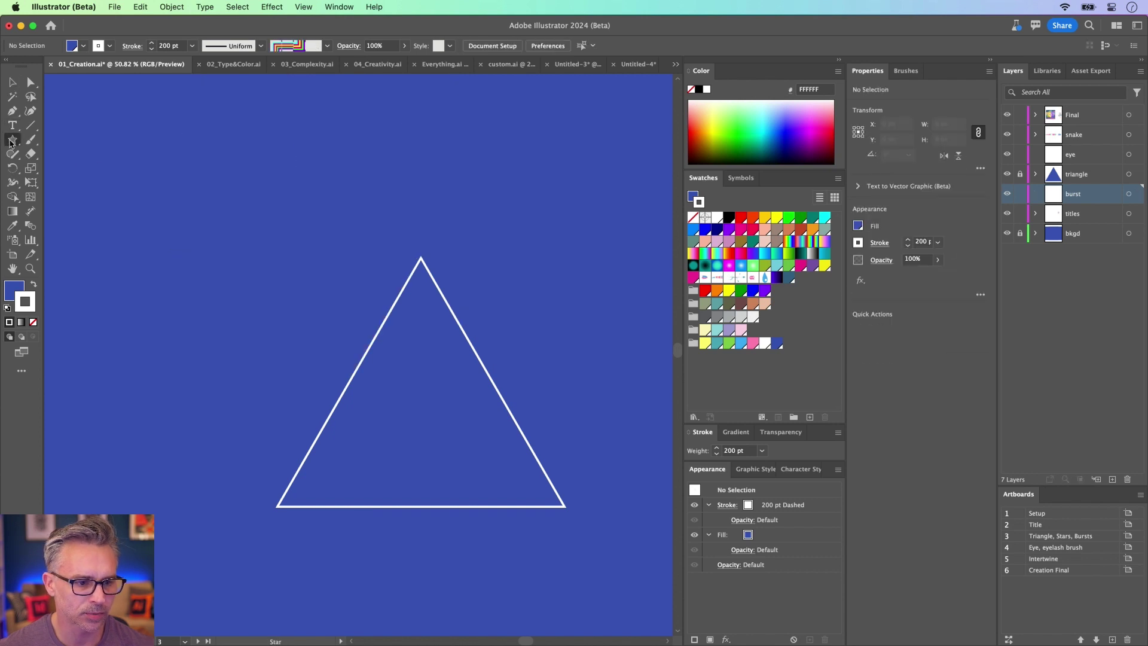
{"action": "mouse_move", "coordinate": [282, 249]}
{"action": "left_mouse_down"}
{"action": "mouse_move", "coordinate": [333, 320]}
{"action": "mouse_move", "coordinate": [317, 322]}
{"action": "mouse_move", "coordinate": [333, 318]}
{"action": "mouse_move", "coordinate": [294, 305]}
{"action": "mouse_move", "coordinate": [305, 287]}
{"action": "mouse_move", "coordinate": [352, 413]}
{"action": "mouse_move", "coordinate": [334, 429]}
{"action": "mouse_move", "coordinate": [392, 342]}
{"action": "left_mouse_up"}
{"action": "key", "text": "Up"}
{"action": "key", "text": "Up"}
{"action": "key", "text": "Up"}
{"action": "key", "text": "Up"}
{"action": "key", "text": "Up"}
{"action": "key", "text": "Up"}
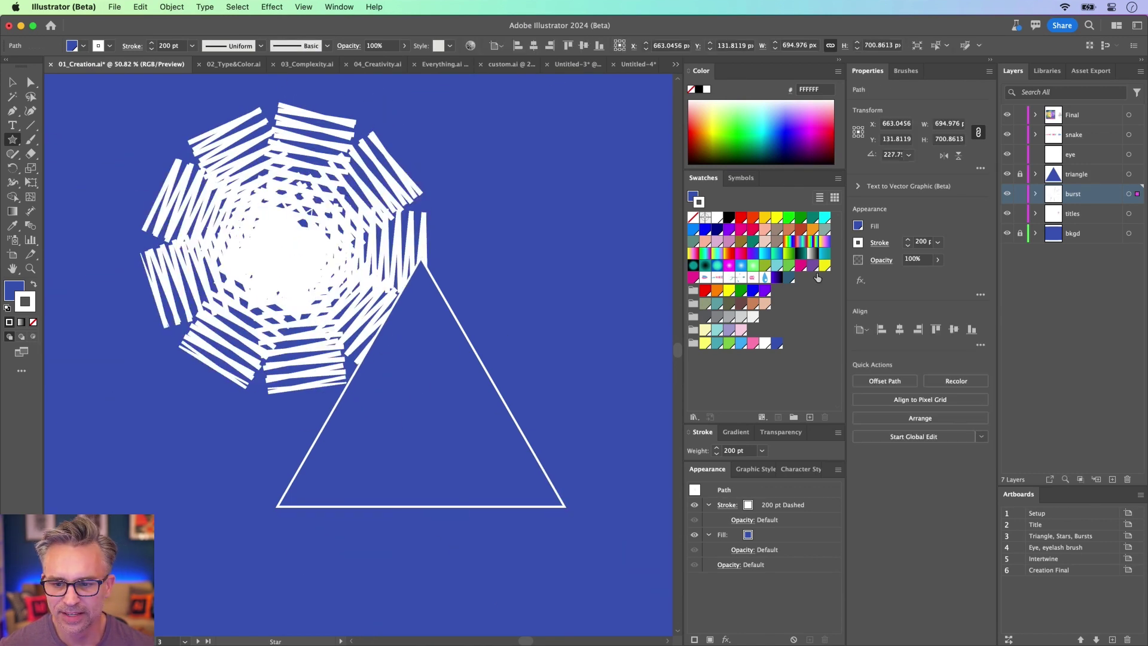
Set the nine-pointed star's stroke to 10 pt and turn off its dashed line
{"action": "left_click", "coordinate": [917, 243]}
{"action": "type", "text": "10"}
{"action": "key", "text": "Return"}
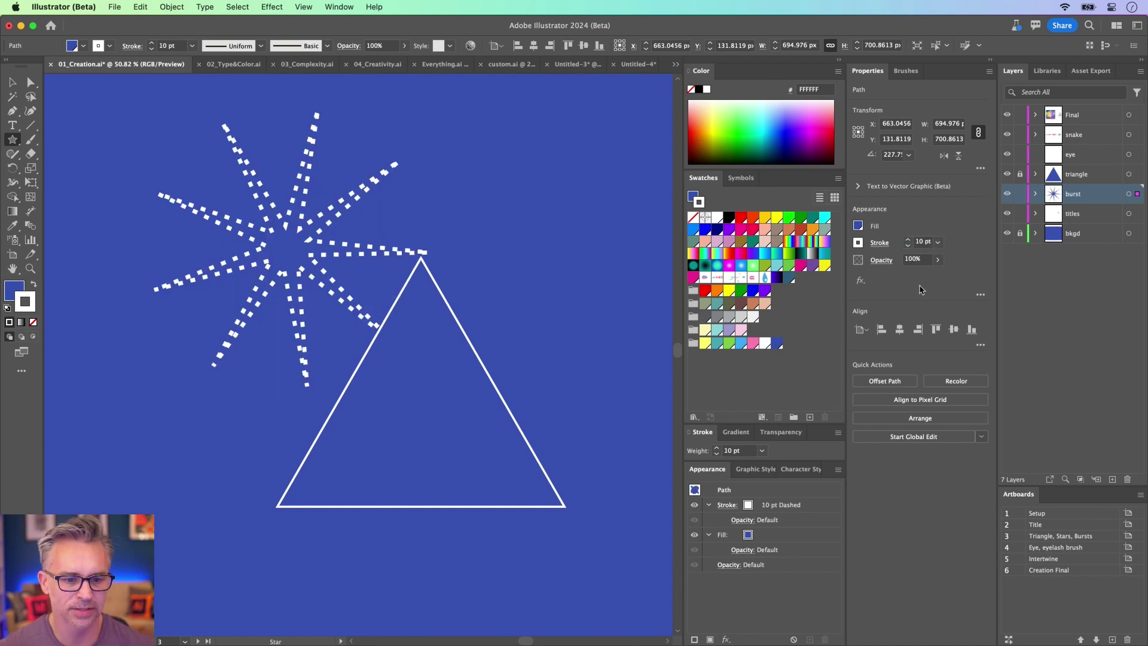
{"action": "left_click", "coordinate": [879, 243]}
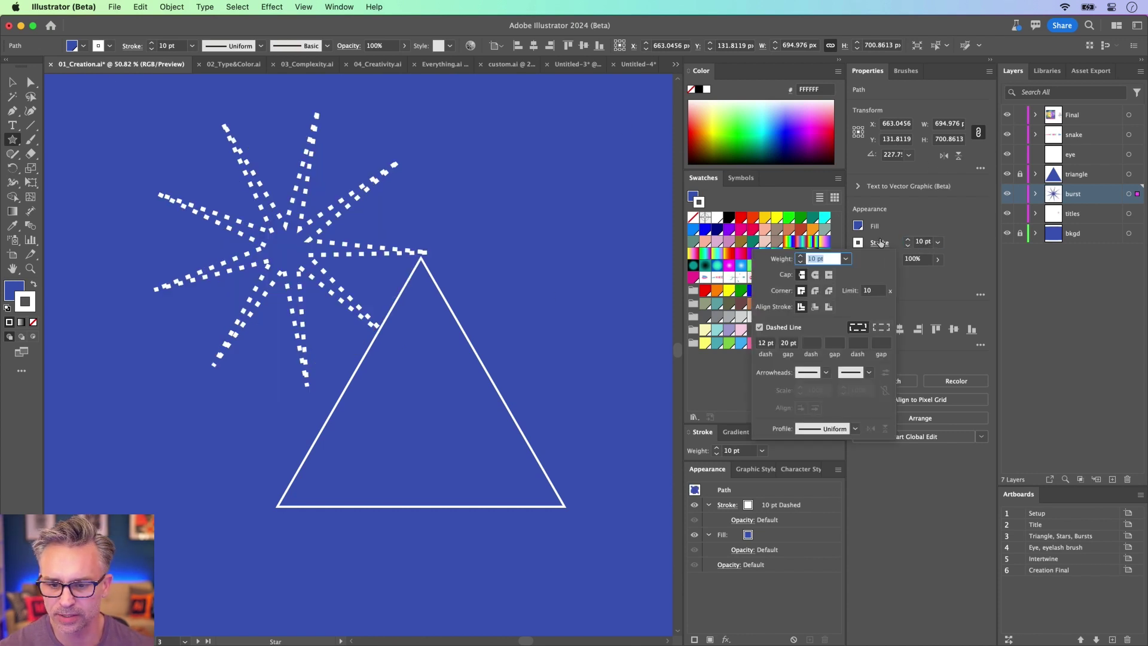
{"action": "left_click", "coordinate": [759, 328]}
{"action": "left_click", "coordinate": [45, 106]}
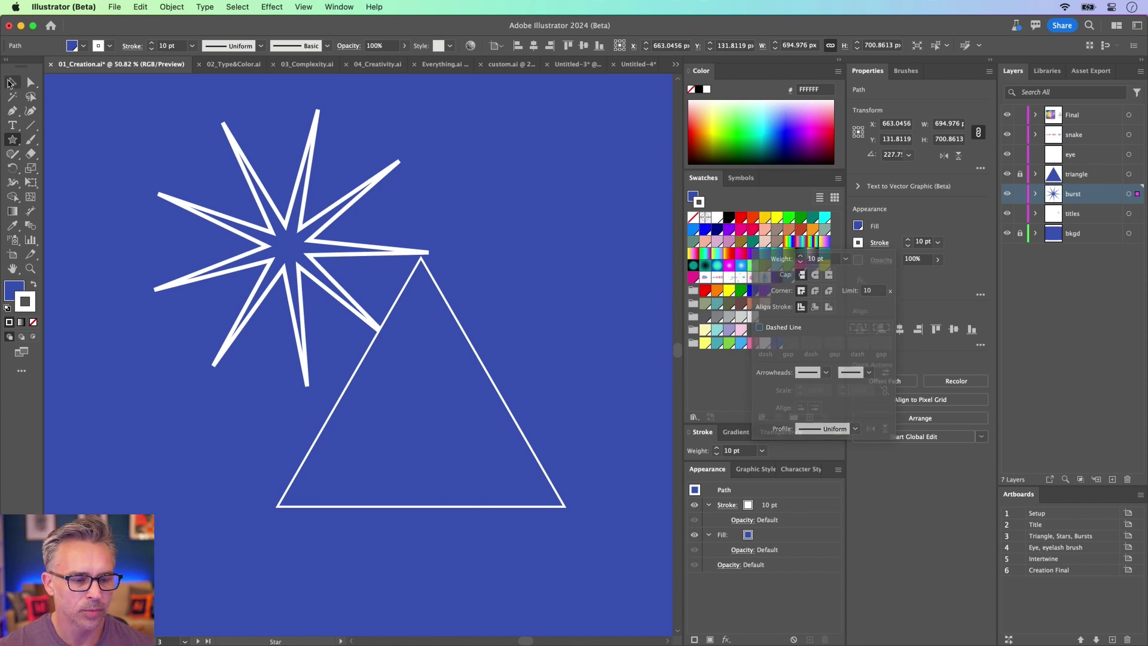
Undo the stray tiny star and delete the nine-pointed star
{"action": "left_click_drag", "start_coordinate": [258, 187], "coordinate": [253, 179]}
{"action": "key", "text": "ctrl+z"}
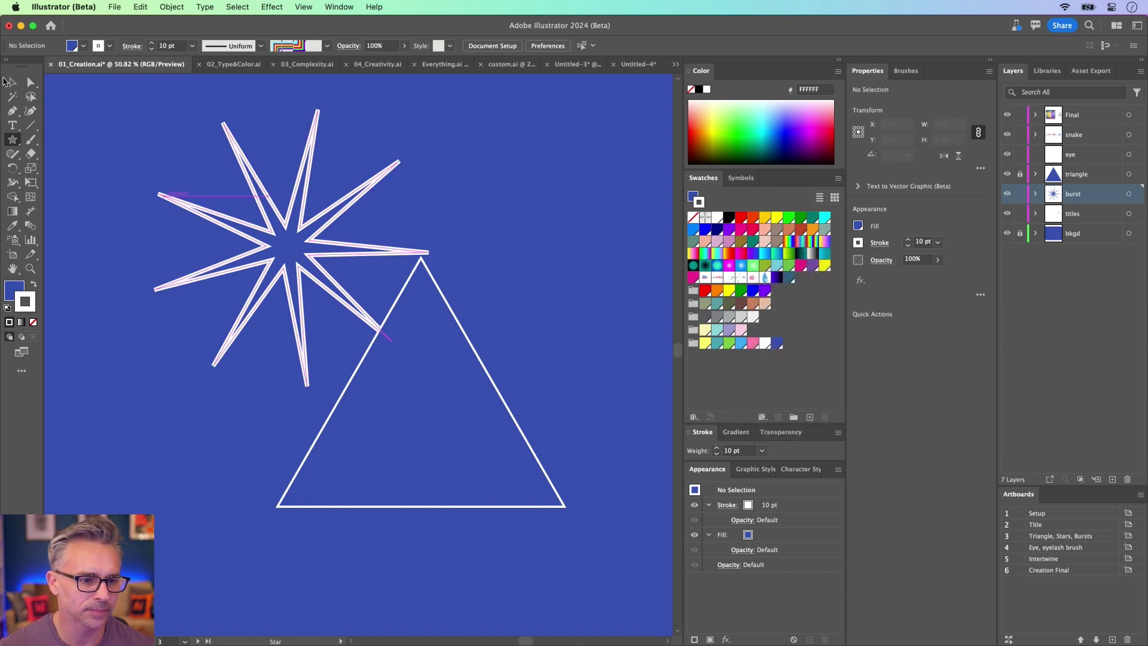
{"action": "key", "text": "v"}
{"action": "left_click", "coordinate": [135, 176]}
{"action": "left_click", "coordinate": [188, 239]}
{"action": "key", "text": "Delete"}
Draw a triangle about 367 × 318 px on the burst layer with the Polygon tool, filled white with no stroke
{"action": "left_click_drag", "start_coordinate": [12, 141], "coordinate": [62, 182]}
{"action": "left_click_drag", "start_coordinate": [343, 251], "coordinate": [336, 336]}
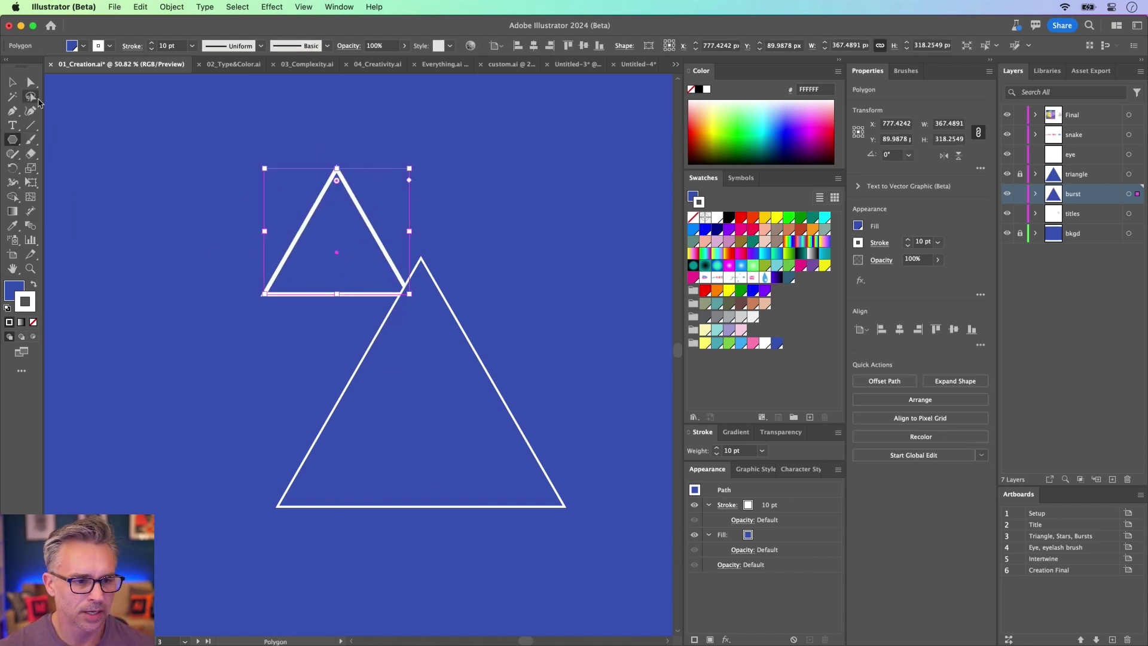
{"action": "left_click", "coordinate": [12, 83]}
{"action": "left_click", "coordinate": [33, 284]}
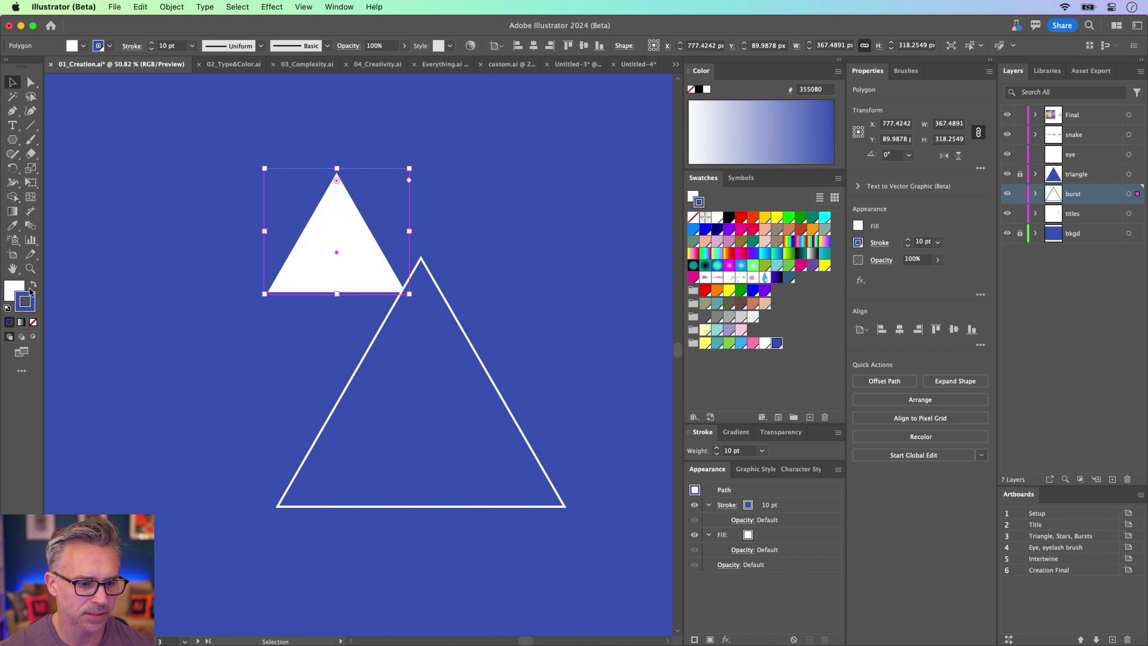
{"action": "left_click", "coordinate": [34, 321]}
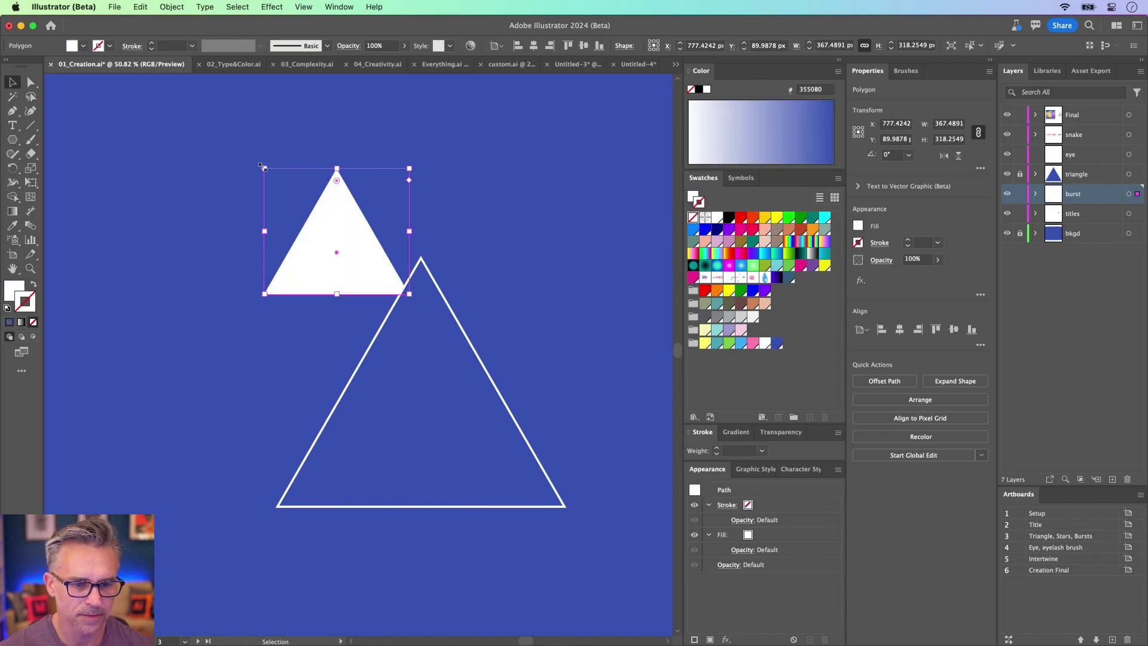
Reshape the white triangle into a ray about 58 × 680 px, rotated 180° with its tip just above the large triangle's apex
{"action": "left_click_drag", "start_coordinate": [263, 168], "coordinate": [394, 326]}
{"action": "left_click_drag", "start_coordinate": [387, 273], "coordinate": [421, 152]}
{"action": "scroll", "coordinate": [409, 155], "scroll_direction": "up", "scroll_amount": 5}
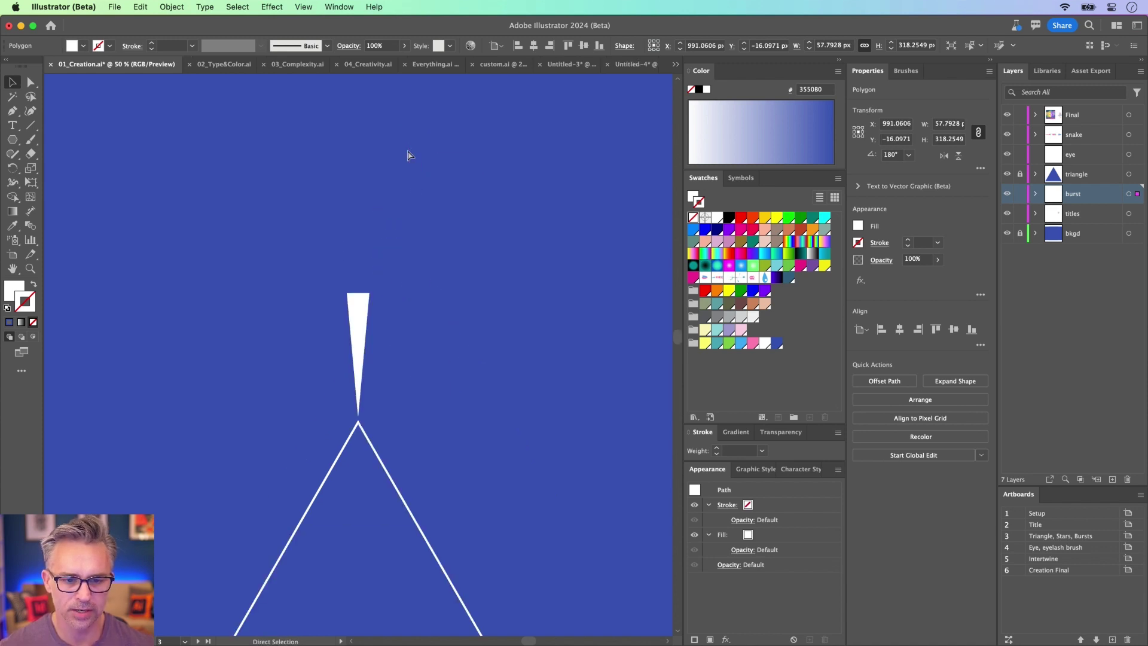
{"action": "left_click_drag", "start_coordinate": [358, 293], "coordinate": [359, 154]}
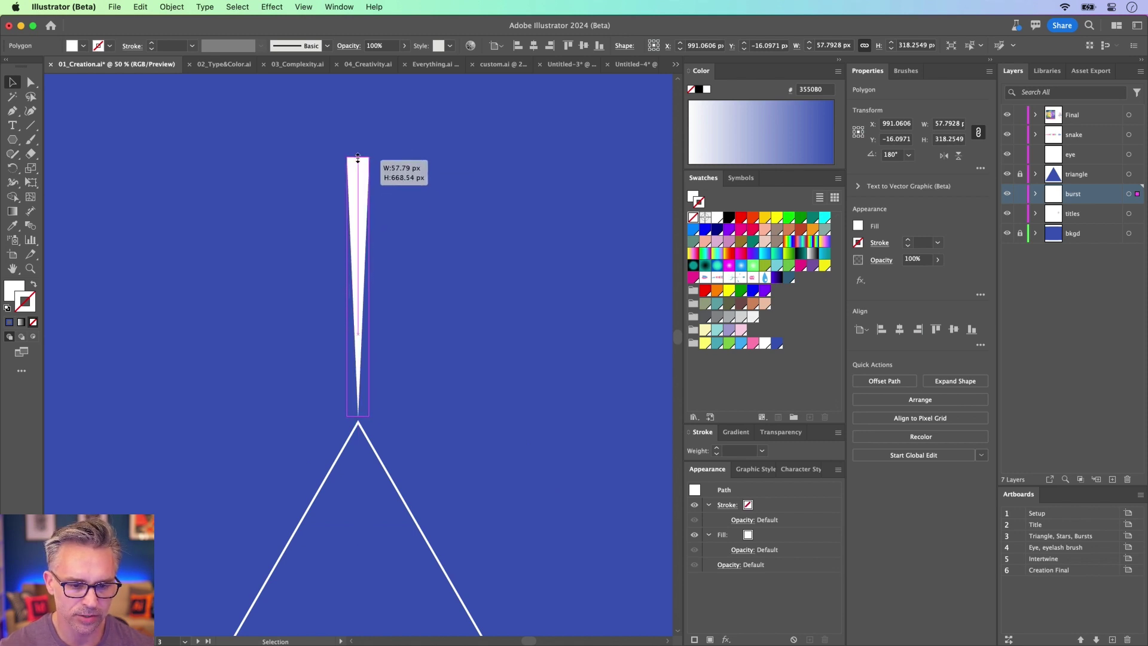
{"action": "left_click_drag", "start_coordinate": [265, 296], "coordinate": [318, 234]}
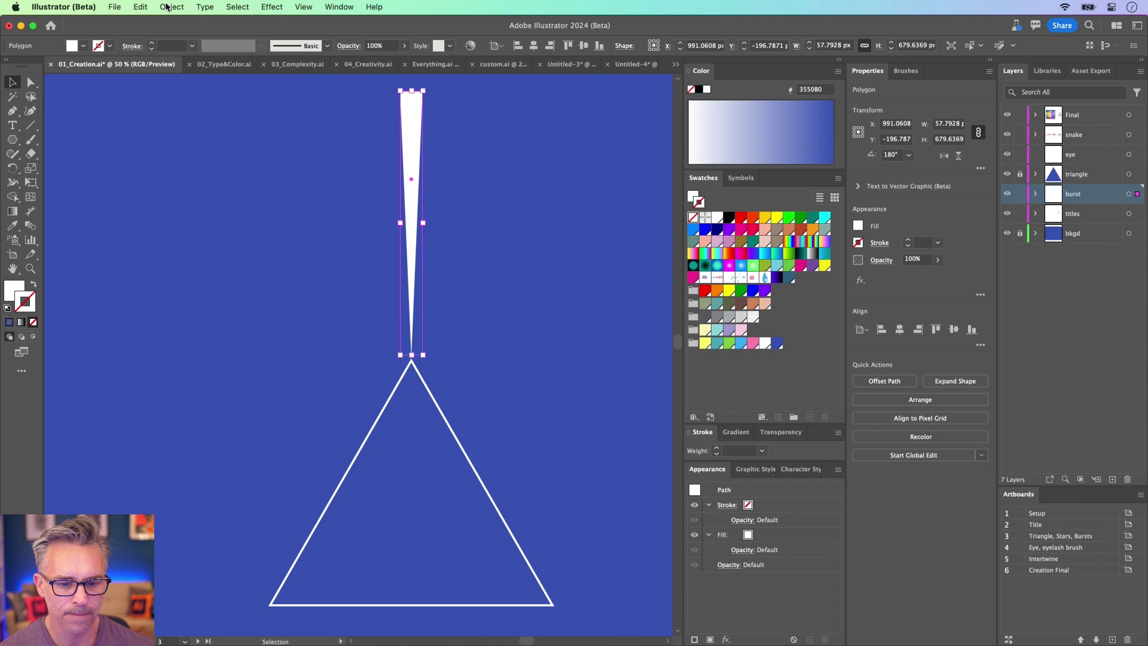
Show the Contextual Task Bar for the selected ray
{"action": "left_click", "coordinate": [339, 8]}
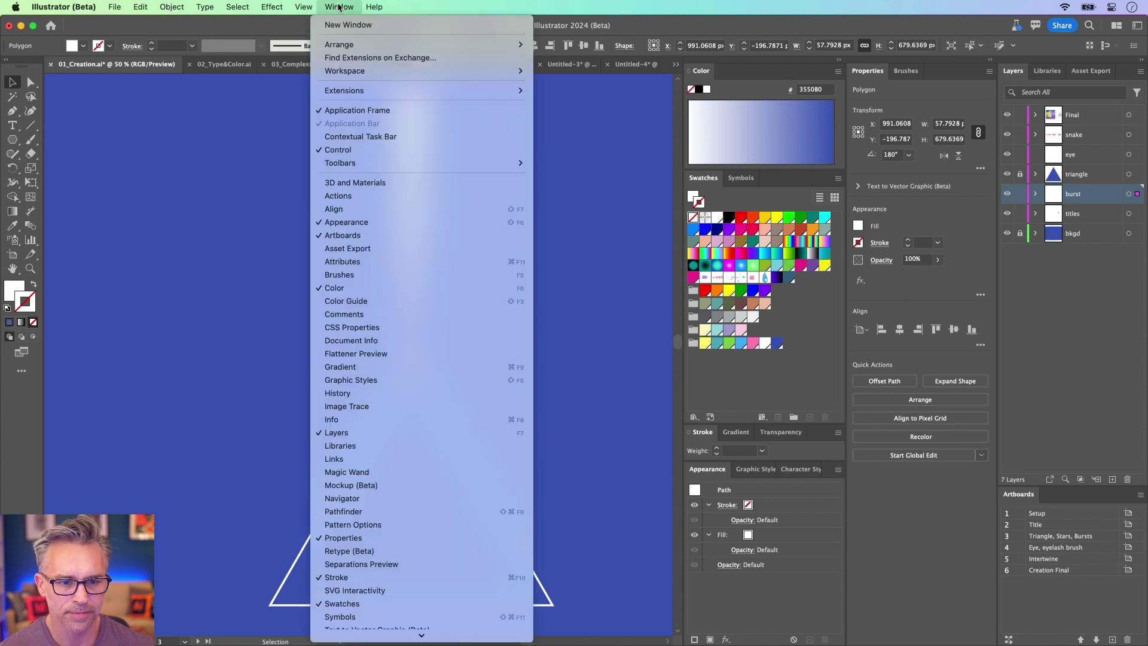
{"action": "left_click", "coordinate": [363, 137]}
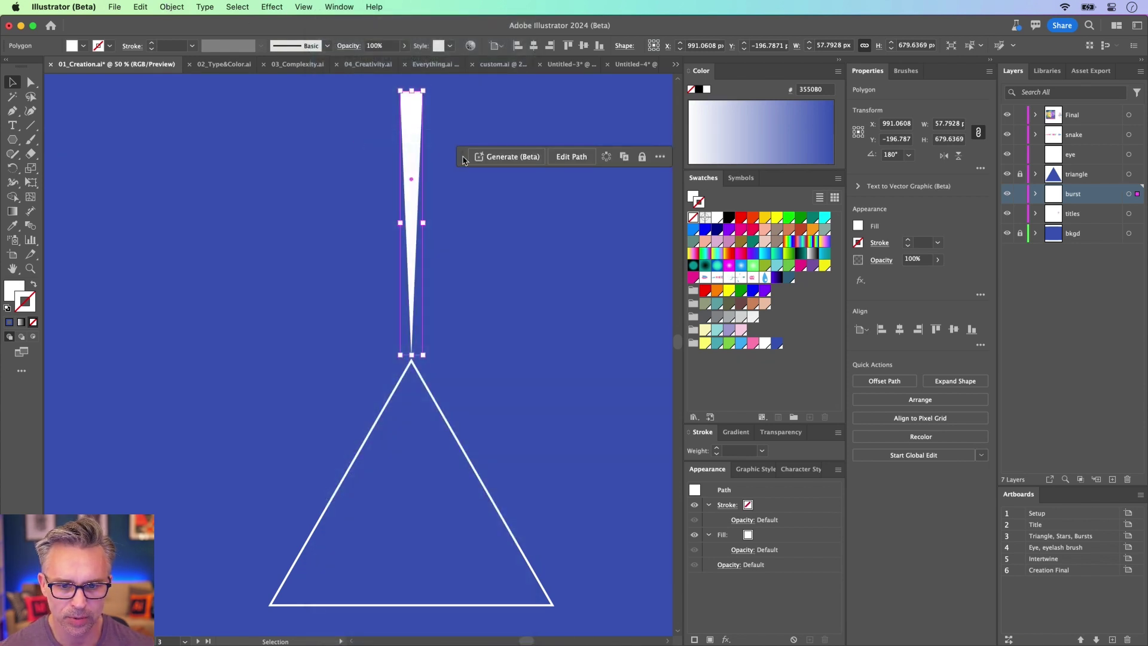
Apply a Radial repeat to the white ray above the triangle
{"action": "left_click_drag", "start_coordinate": [464, 160], "coordinate": [420, 396]}
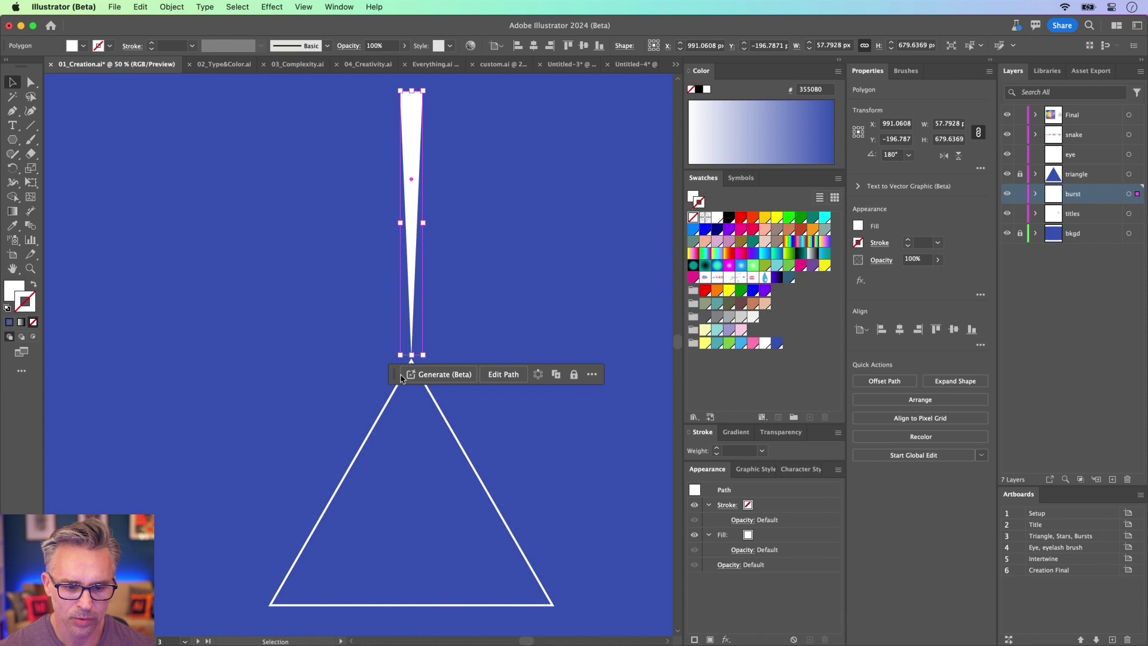
{"action": "left_click", "coordinate": [539, 375]}
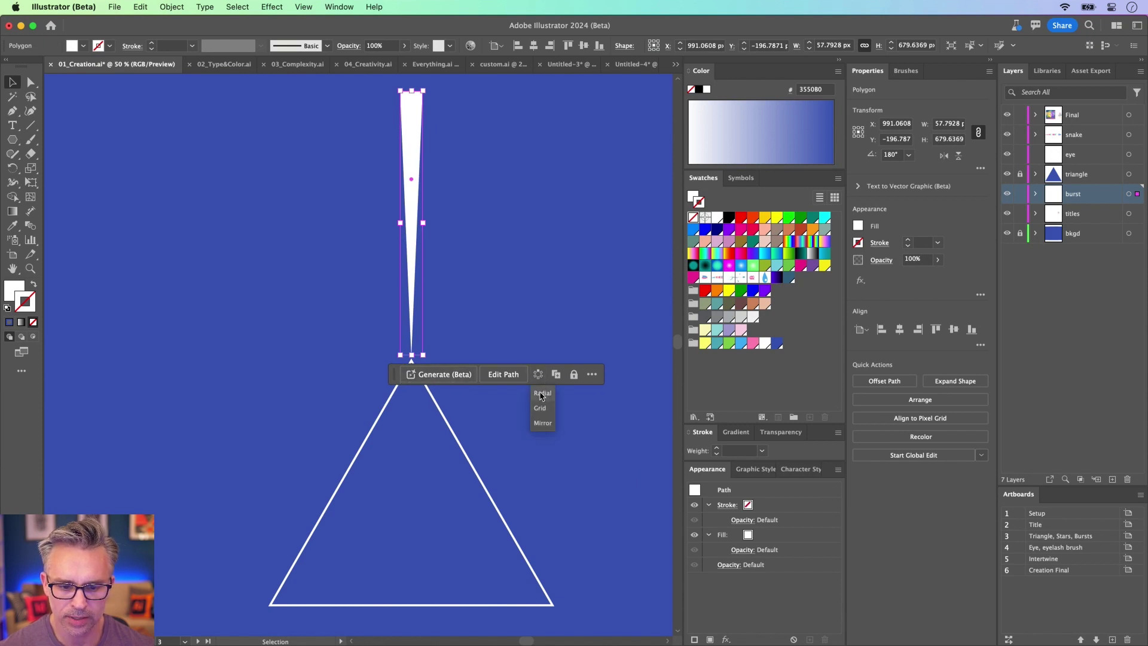
{"action": "left_click", "coordinate": [541, 393]}
{"action": "key", "text": "super+minus"}
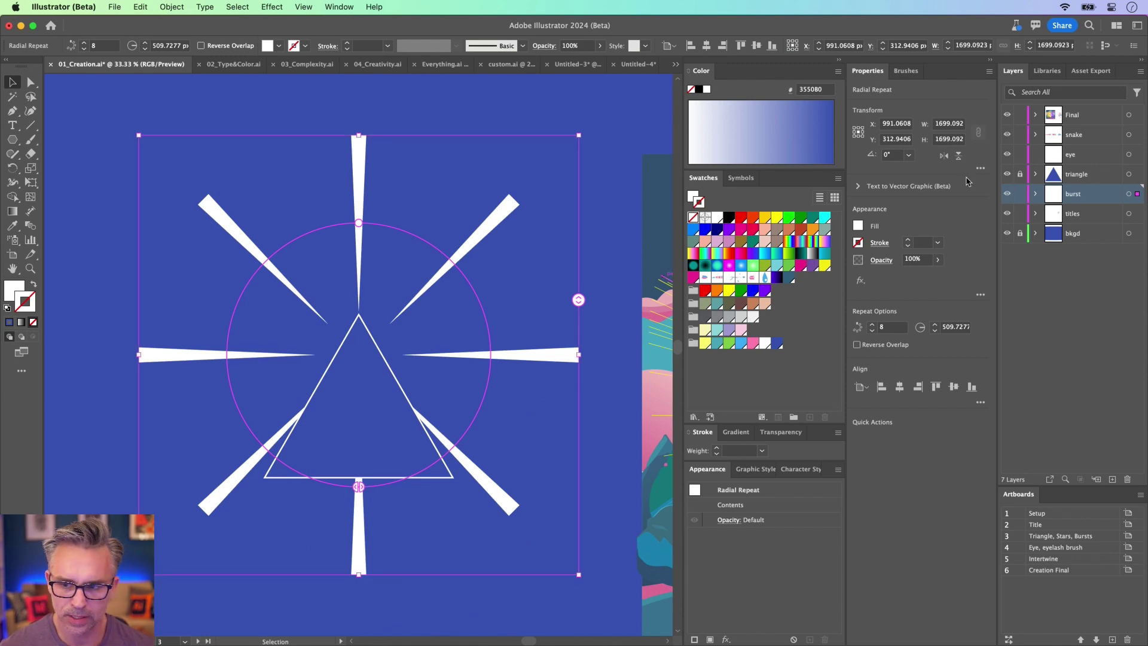
Set the radial burst to 37 instances with a radius of about 352 px, centred on the triangle's apex
{"action": "left_click_drag", "start_coordinate": [578, 301], "coordinate": [575, 117]}
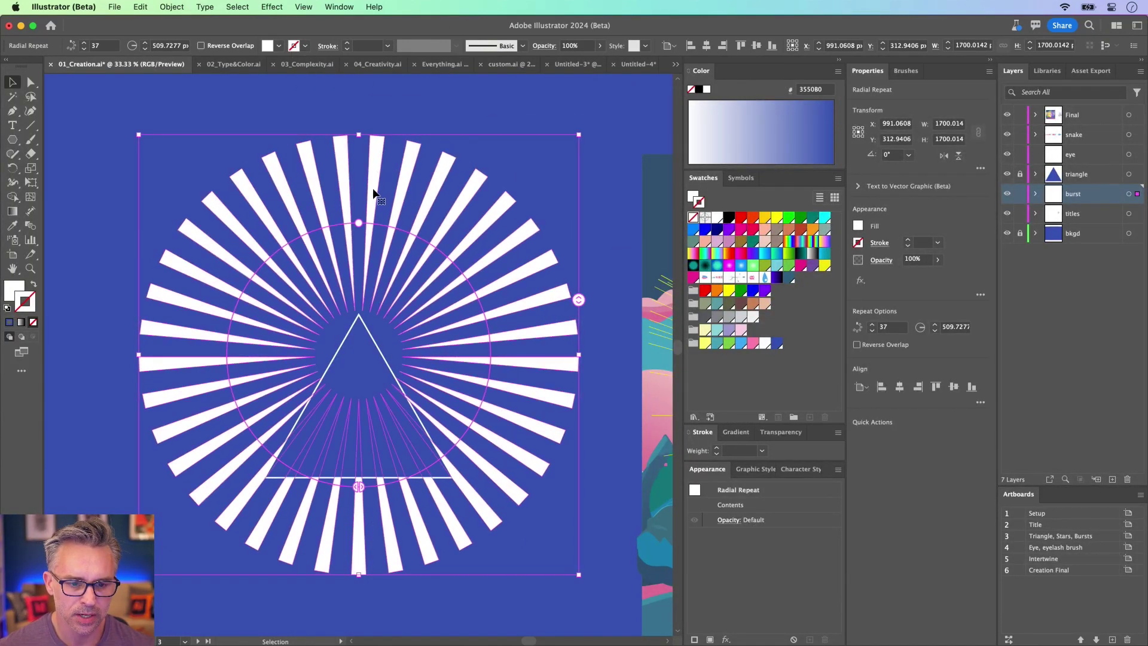
{"action": "left_click_drag", "start_coordinate": [359, 223], "coordinate": [324, 203]}
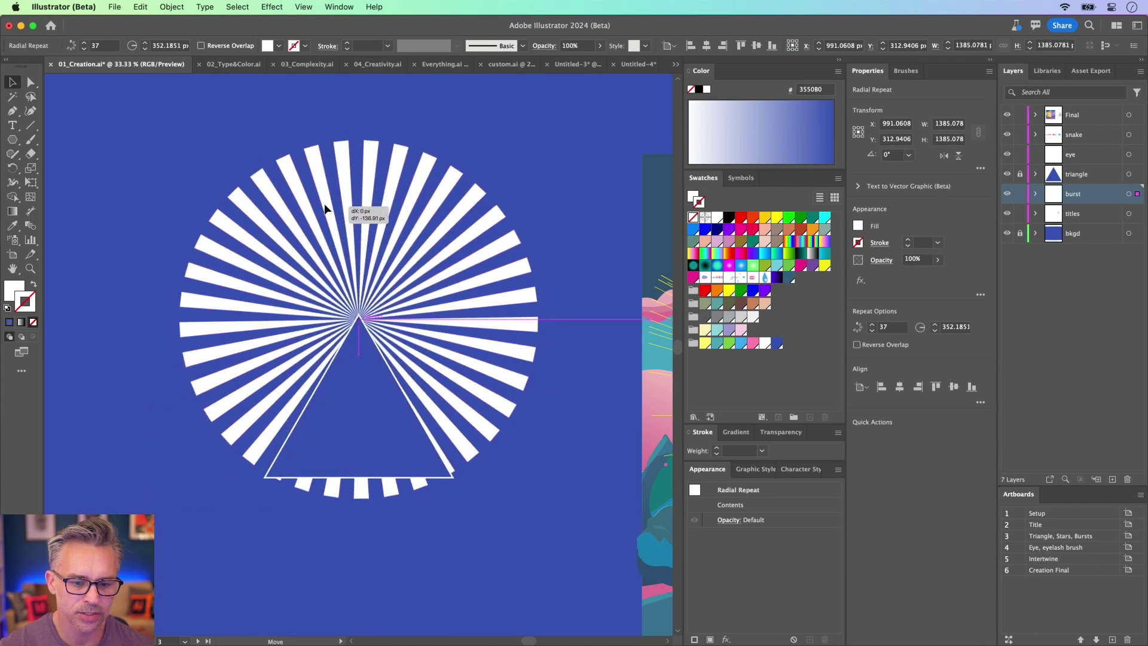
{"action": "key", "text": "super+equal"}
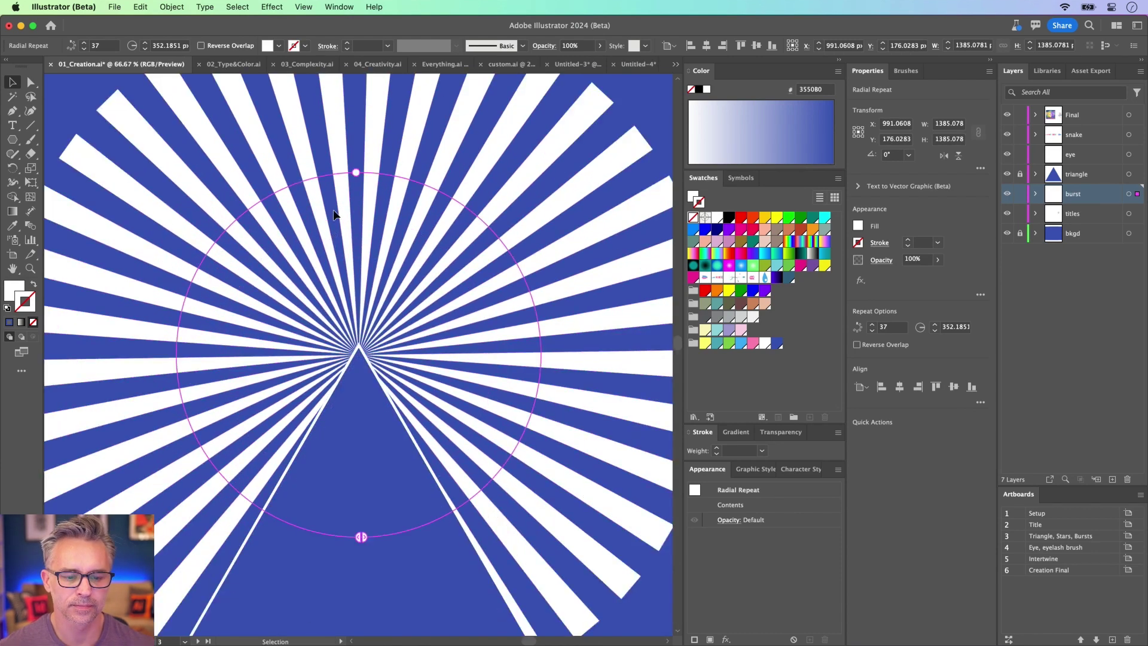
Isolate the radial repeat and fill its rays with the yellow-to-purple gradient New Gradient Swatch copy 17 after trying the rainbow gradient
{"action": "double_click", "coordinate": [300, 163]}
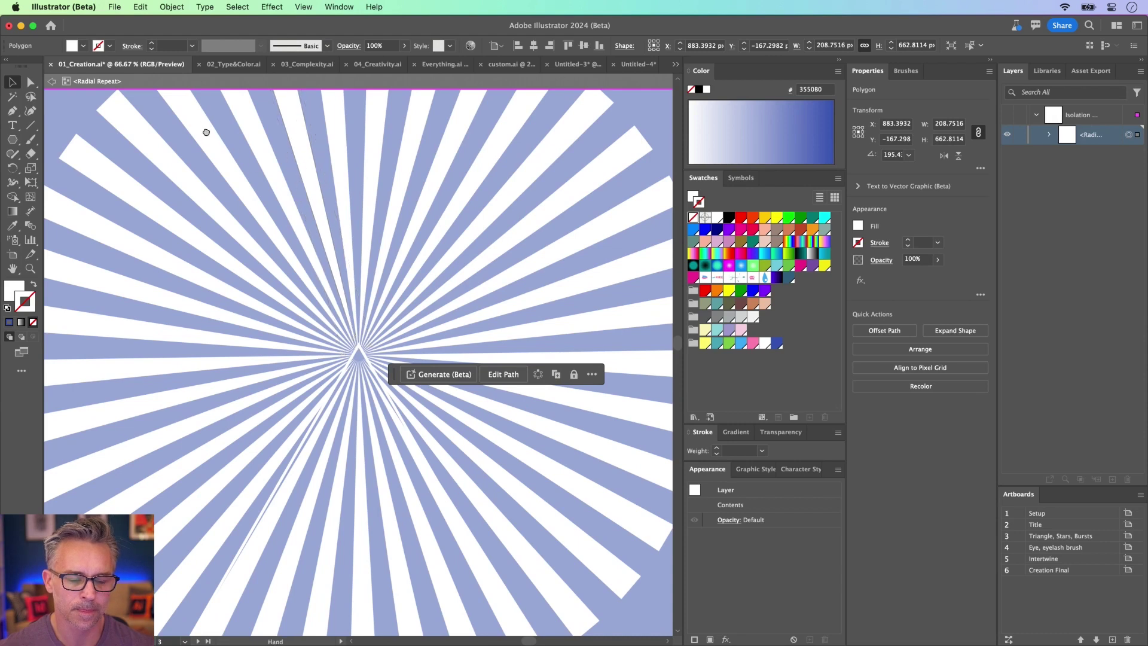
{"action": "left_click_drag", "start_coordinate": [205, 128], "coordinate": [243, 258]}
{"action": "left_click", "coordinate": [8, 287]}
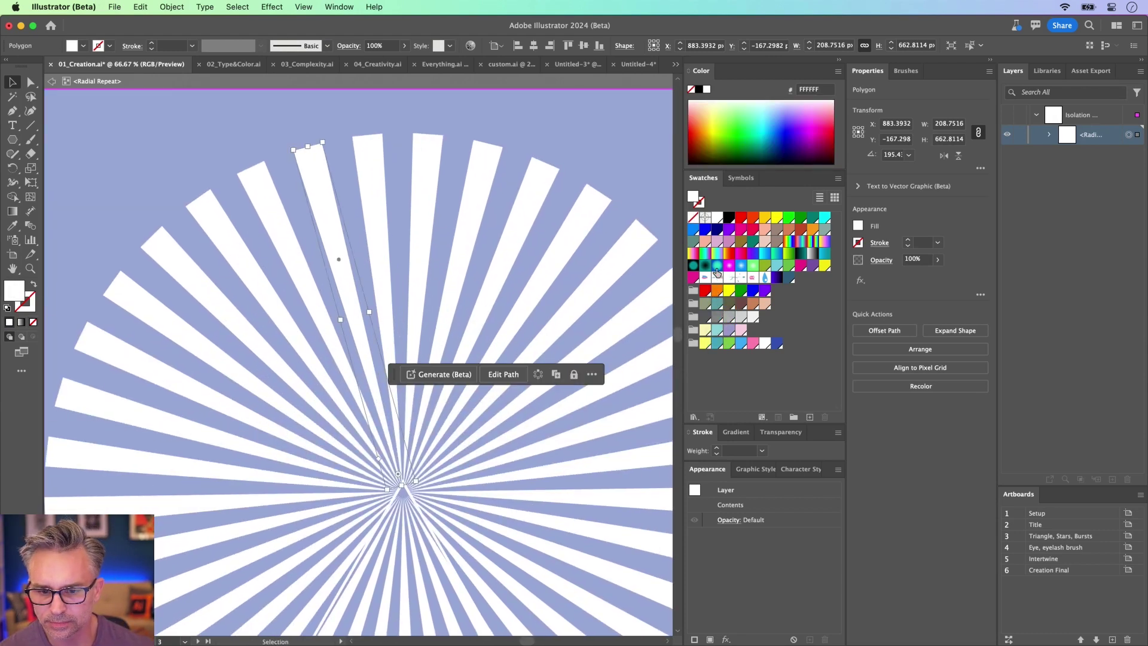
{"action": "left_click", "coordinate": [788, 242]}
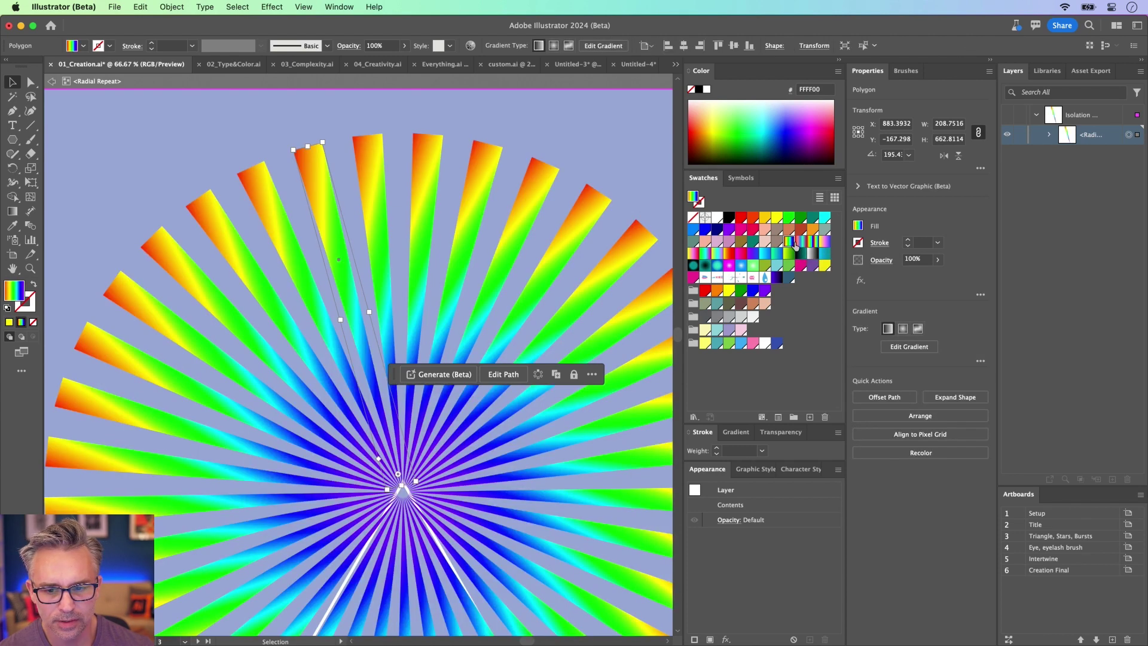
{"action": "left_click", "coordinate": [823, 243]}
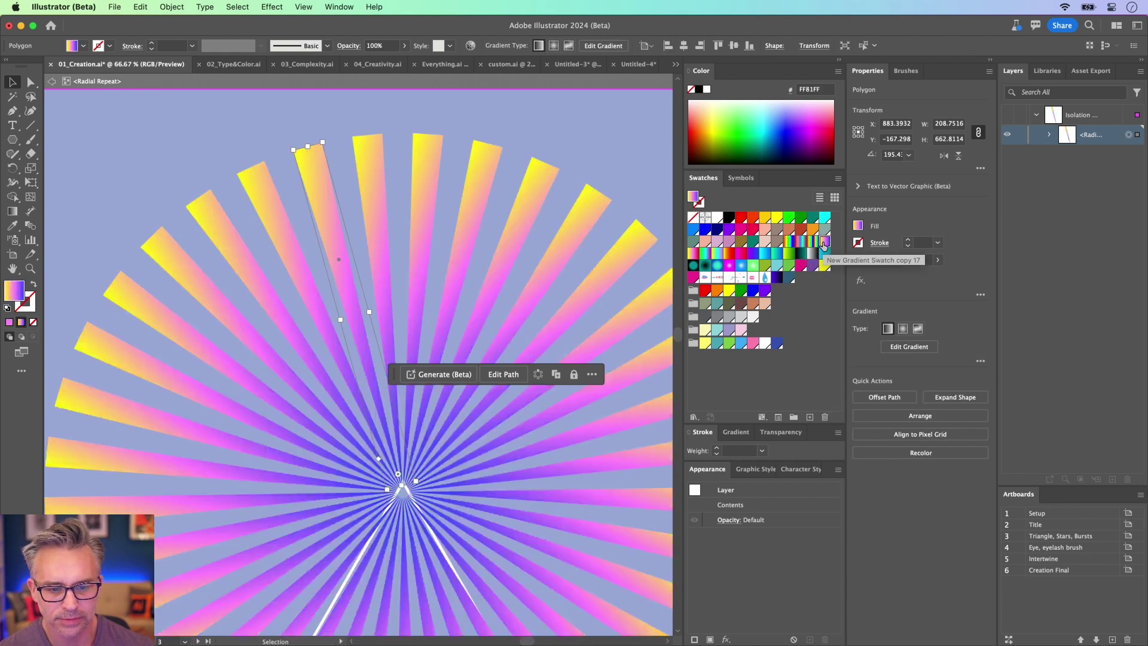
{"action": "double_click", "coordinate": [150, 185]}
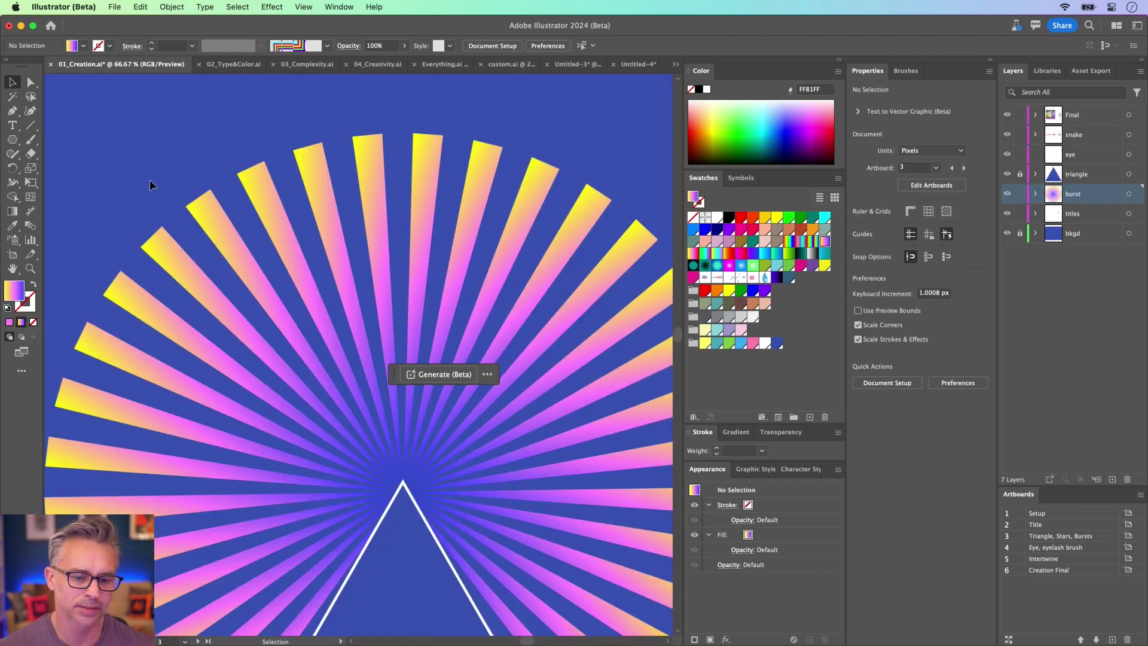
Hide the Contextual Task Bar
{"action": "key", "text": "super+minus"}
{"action": "key", "text": "super+minus"}
{"action": "scroll", "coordinate": [248, 263], "scroll_direction": "down", "scroll_amount": 3}
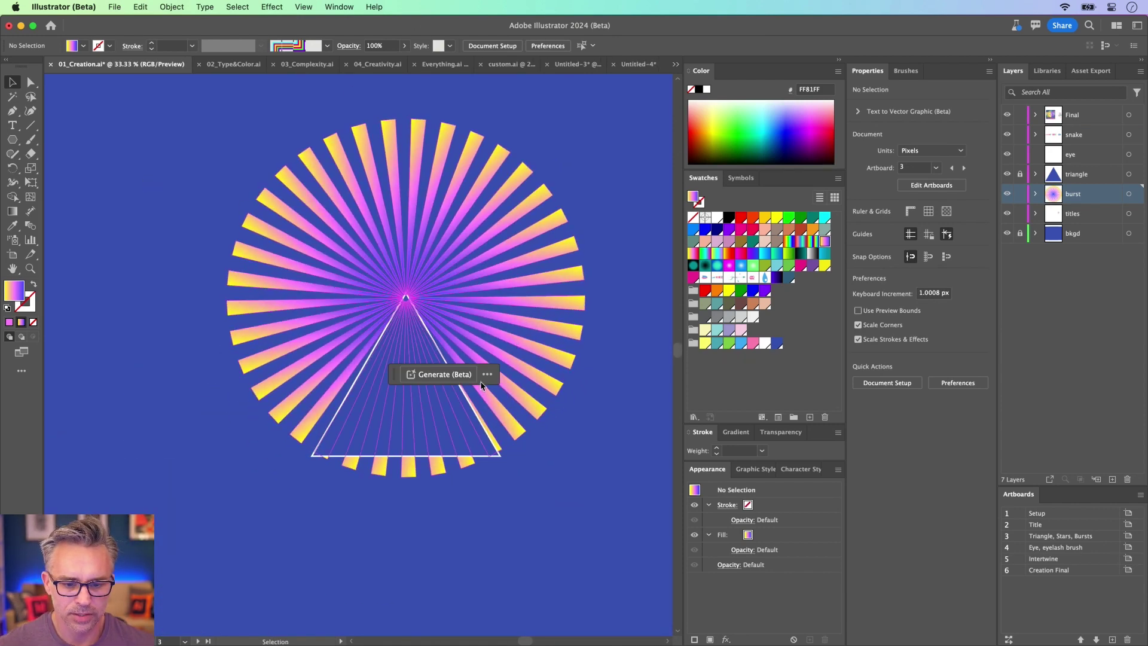
{"action": "left_click", "coordinate": [486, 378]}
{"action": "left_click", "coordinate": [495, 403]}
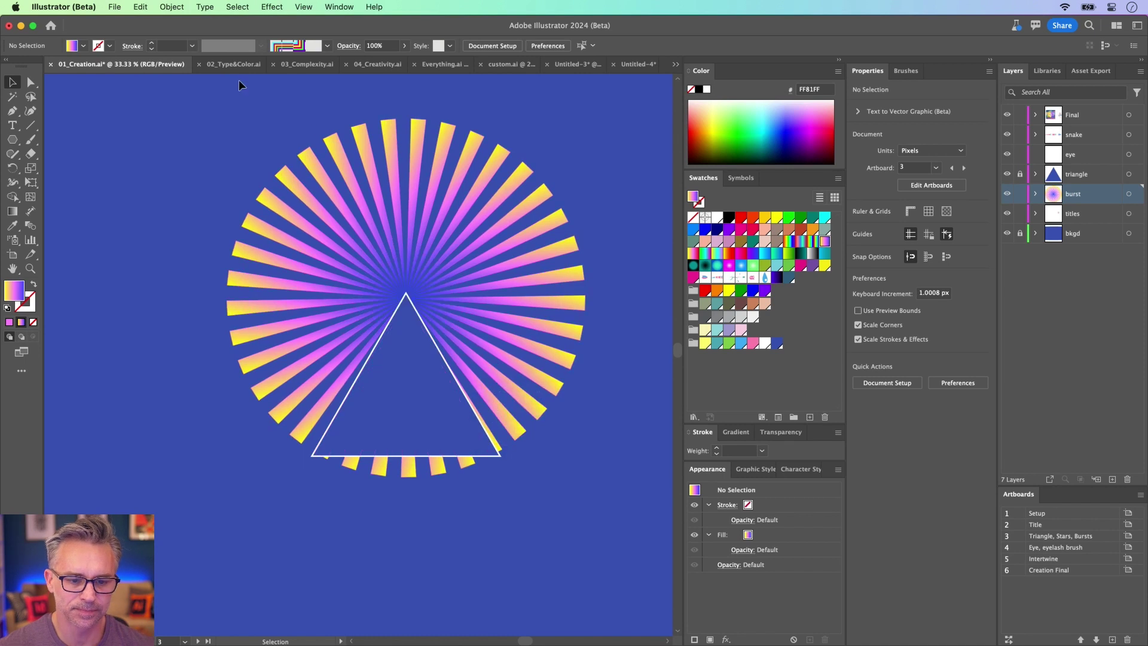
{"action": "scroll", "coordinate": [285, 209], "scroll_direction": "up", "scroll_amount": 1}
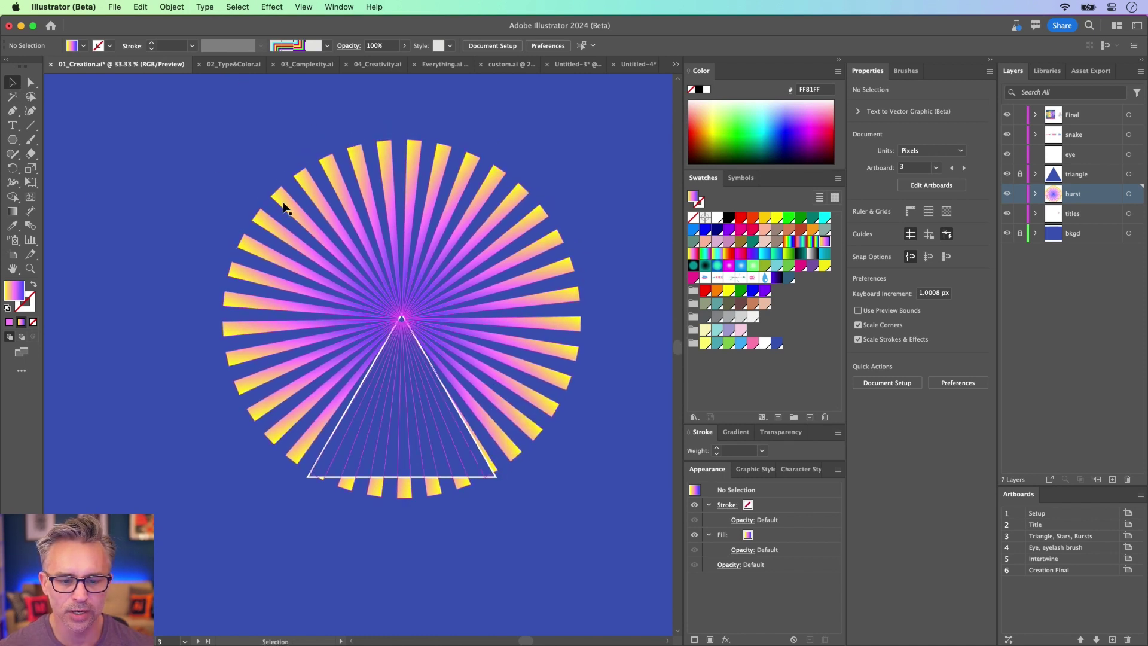
Delete the gradient radial burst and swap fill and stroke so the gradient is on the stroke with no fill
{"action": "left_click", "coordinate": [314, 188]}
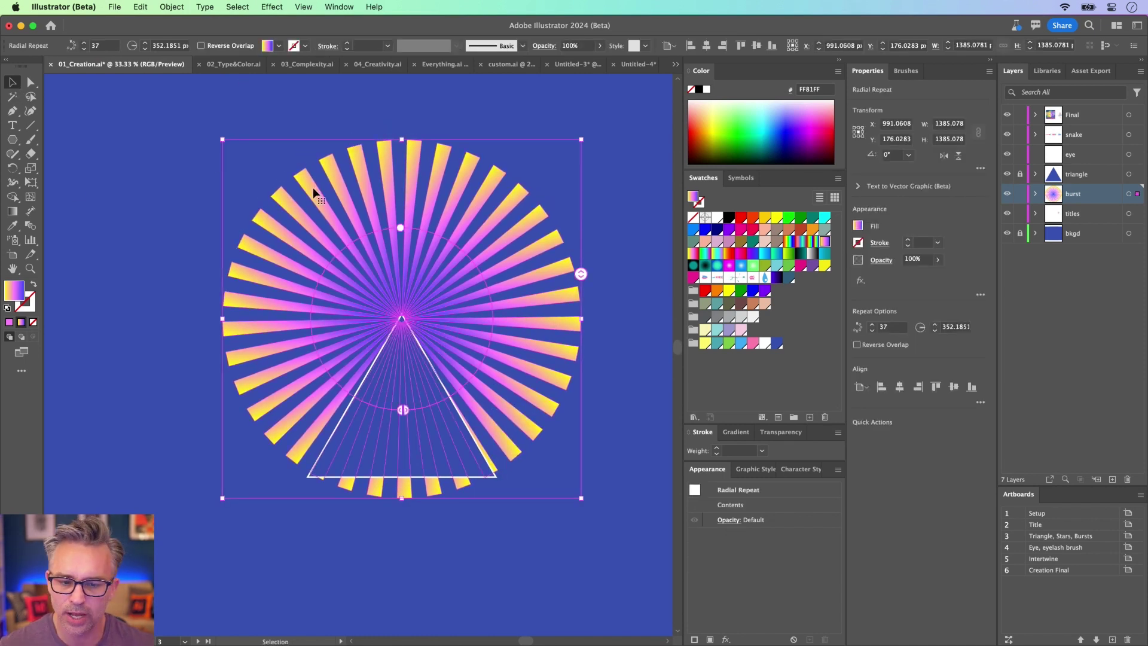
{"action": "key", "text": "Delete"}
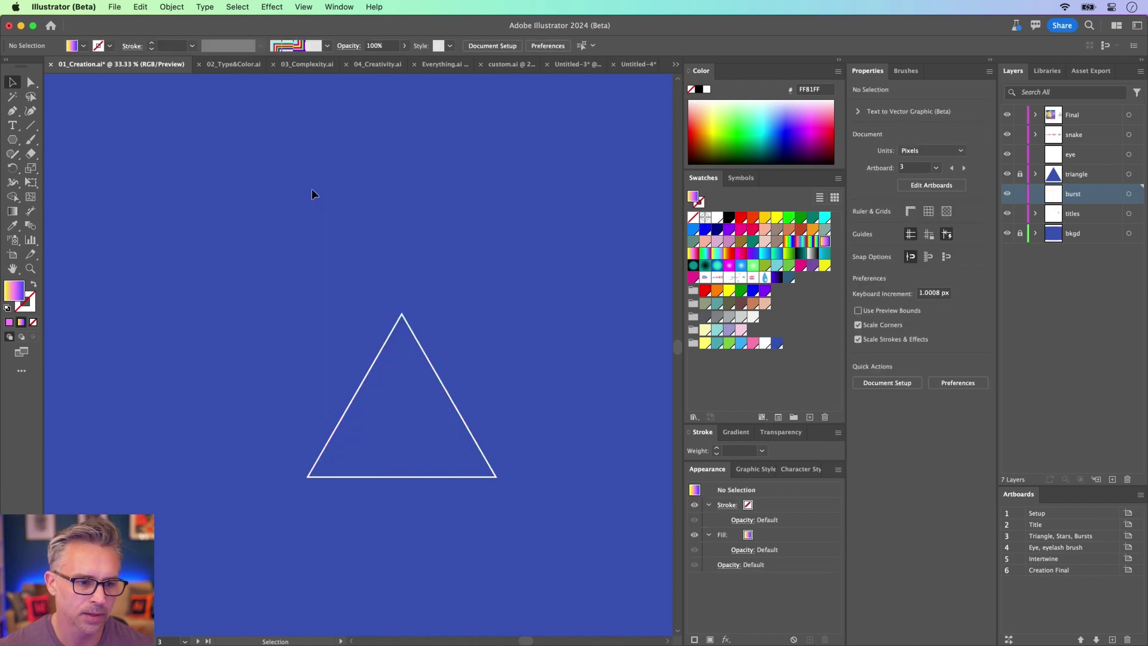
{"action": "left_click", "coordinate": [33, 284]}
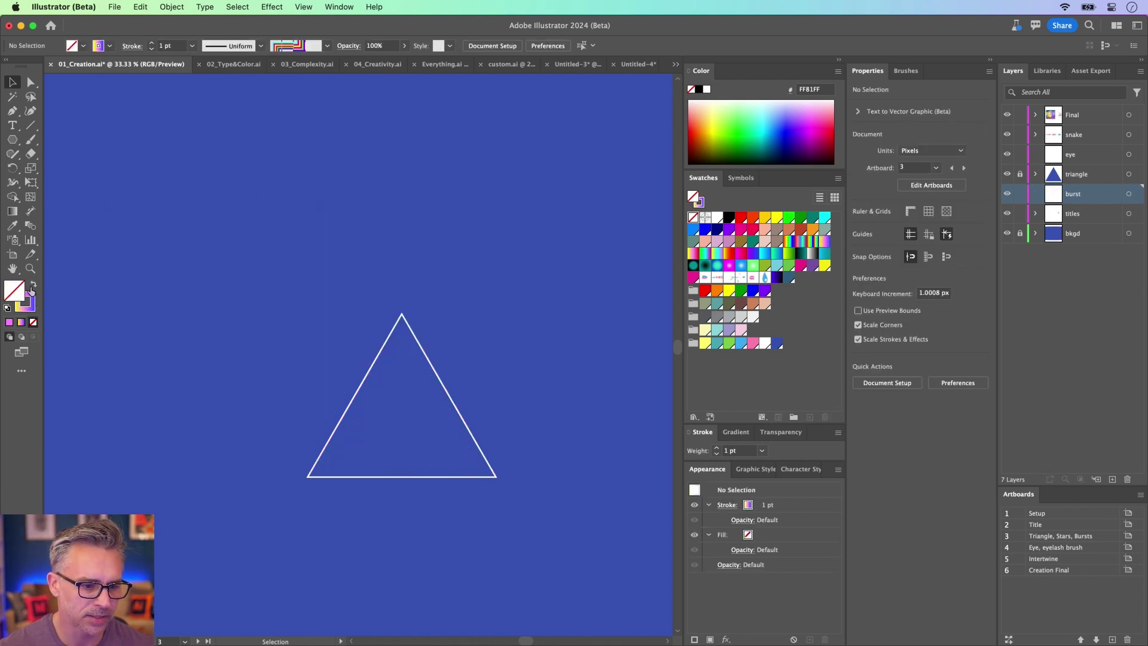
Activate the Line Segment tool, then clear the workspace by collapsing the colour and swatch panels and hiding the Final layer
{"action": "left_click", "coordinate": [28, 128]}
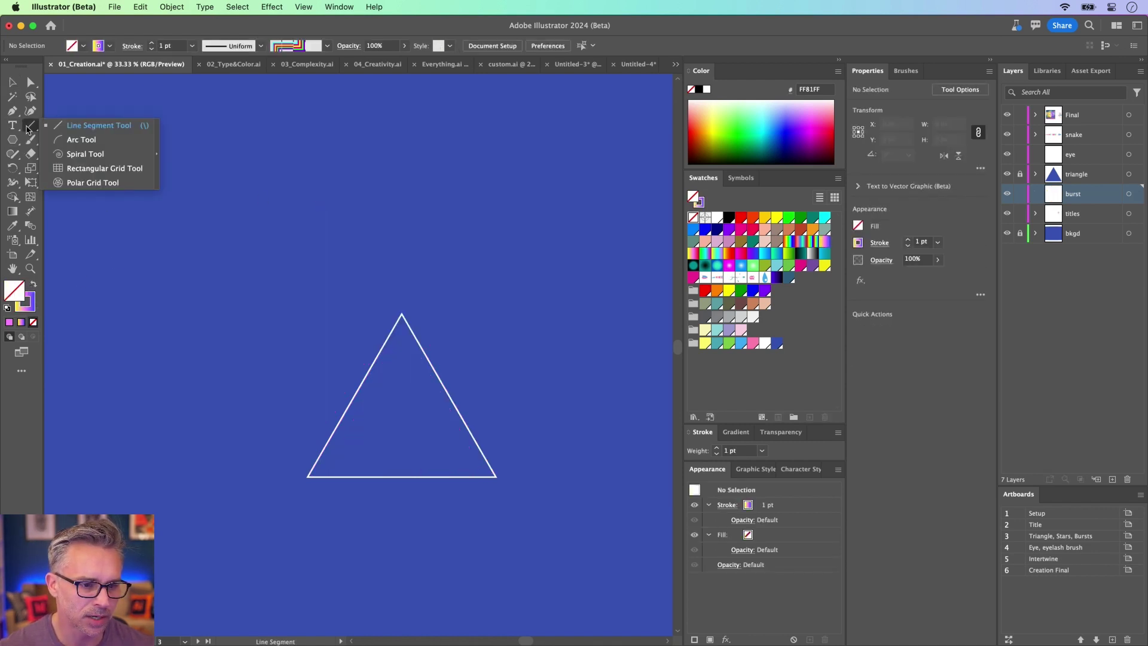
{"action": "left_click", "coordinate": [76, 128]}
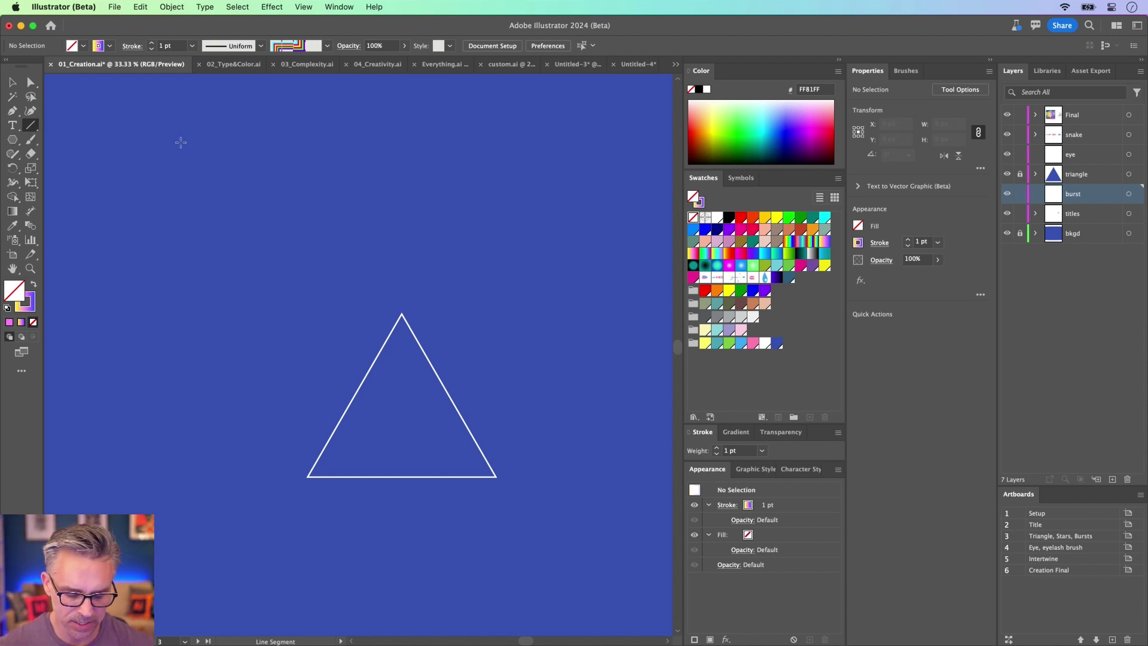
{"action": "key", "text": "ctrl+equal"}
{"action": "left_click_drag", "start_coordinate": [334, 231], "coordinate": [321, 261]}
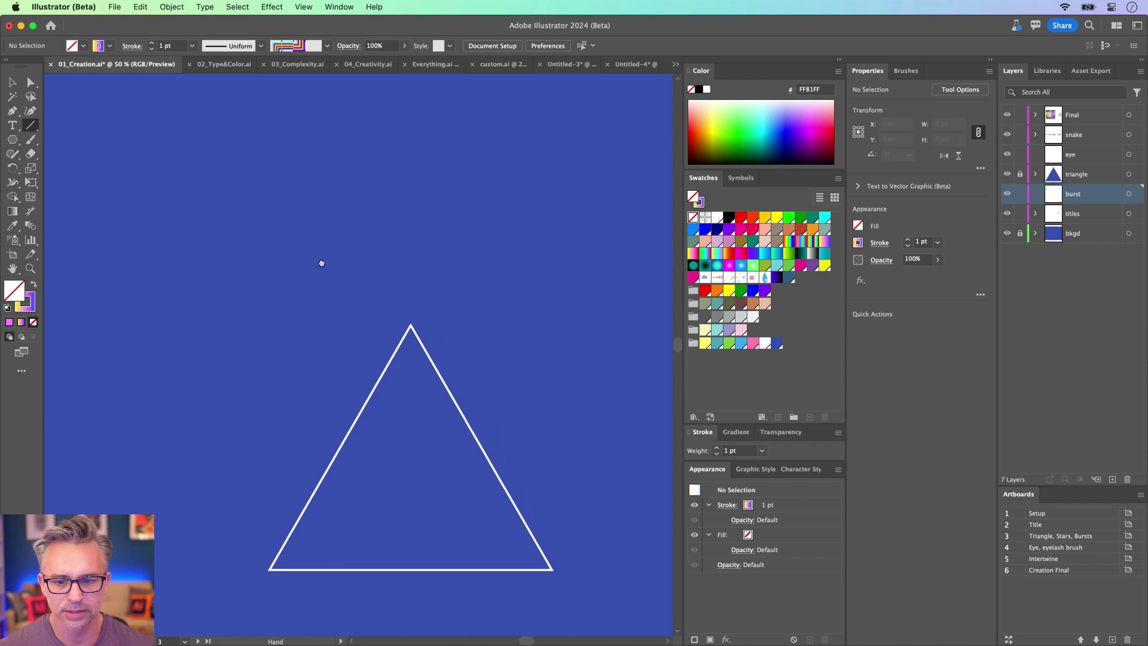
{"action": "left_click", "coordinate": [839, 63]}
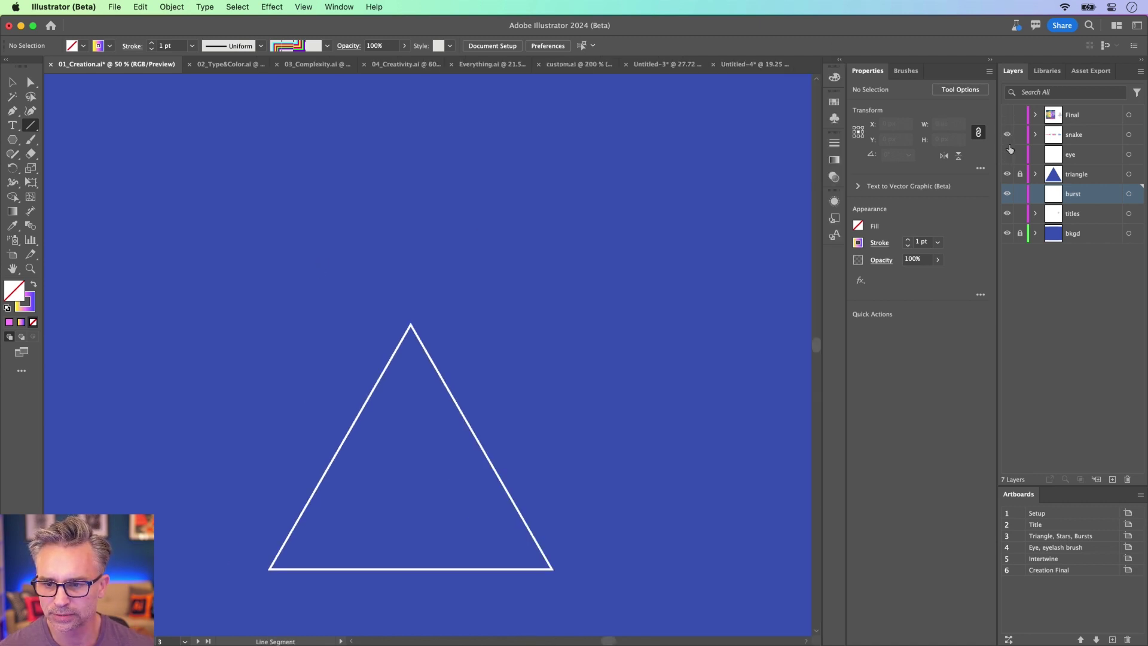
{"action": "left_click_drag", "start_coordinate": [411, 324], "coordinate": [407, 217]}
{"action": "key", "text": "ctrl+minus"}
{"action": "left_click", "coordinate": [407, 218], "text": "super"}
{"action": "scroll", "coordinate": [413, 179], "scroll_direction": "down", "scroll_amount": 4}
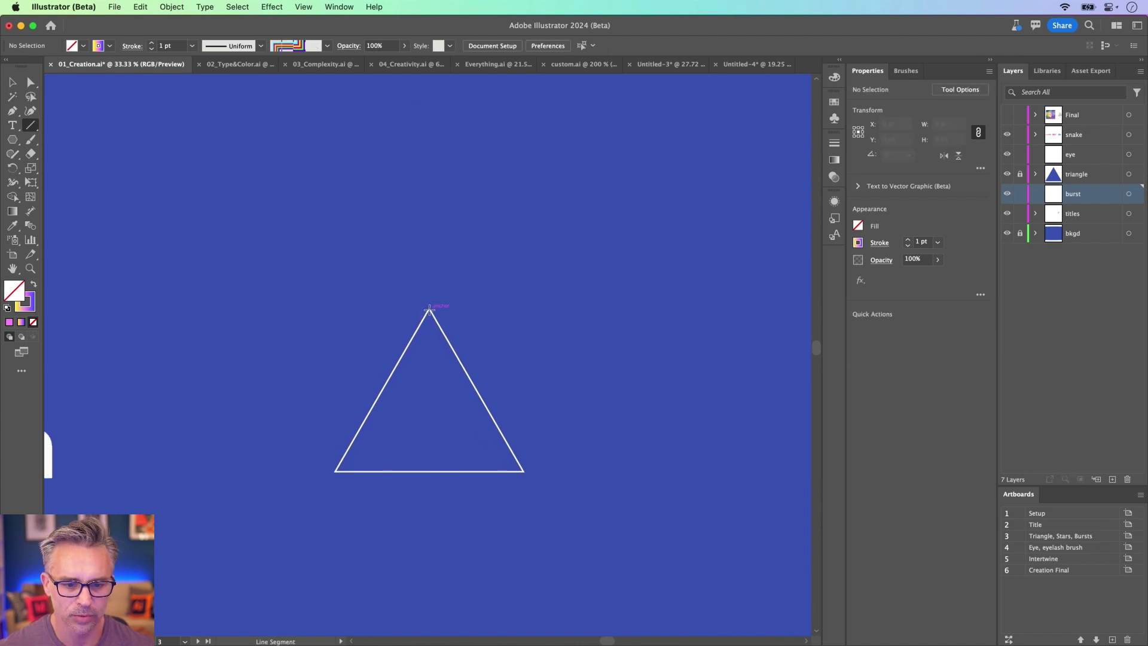
Fan out many 1 pt gradient lines around the triangle's apex, about 2507 × 1816 px overall, and inspect them in outline view
{"action": "left_click_drag", "start_coordinate": [430, 308], "coordinate": [423, 124]}
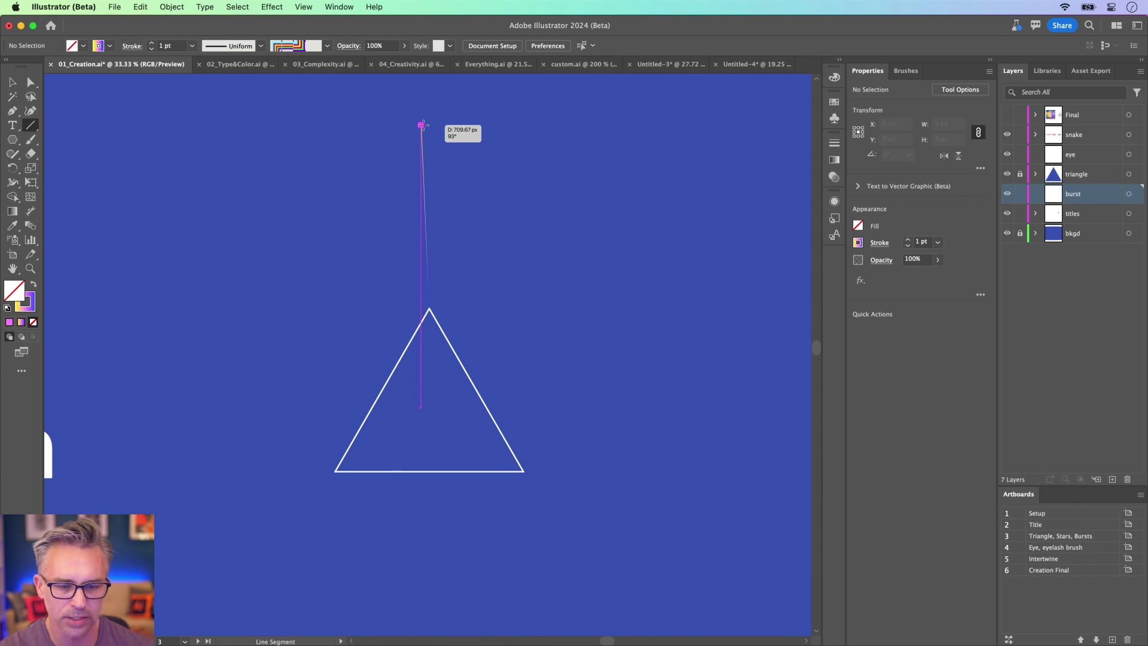
{"action": "mouse_move", "coordinate": [423, 124]}
{"action": "left_mouse_down"}
{"action": "mouse_move", "coordinate": [539, 134]}
{"action": "mouse_move", "coordinate": [612, 344]}
{"action": "mouse_move", "coordinate": [698, 404]}
{"action": "mouse_move", "coordinate": [533, 548]}
{"action": "mouse_move", "coordinate": [430, 541]}
{"action": "mouse_move", "coordinate": [226, 419]}
{"action": "mouse_move", "coordinate": [158, 215]}
{"action": "mouse_move", "coordinate": [325, 203]}
{"action": "mouse_move", "coordinate": [497, 210]}
{"action": "mouse_move", "coordinate": [682, 427]}
{"action": "mouse_move", "coordinate": [538, 467]}
{"action": "mouse_move", "coordinate": [288, 455]}
{"action": "mouse_move", "coordinate": [371, 401]}
{"action": "mouse_move", "coordinate": [173, 290]}
{"action": "mouse_move", "coordinate": [646, 299]}
{"action": "mouse_move", "coordinate": [616, 234]}
{"action": "mouse_move", "coordinate": [430, 526]}
{"action": "mouse_move", "coordinate": [140, 289]}
{"action": "mouse_move", "coordinate": [186, 189]}
{"action": "mouse_move", "coordinate": [499, 456]}
{"action": "mouse_move", "coordinate": [196, 232]}
{"action": "left_mouse_up"}
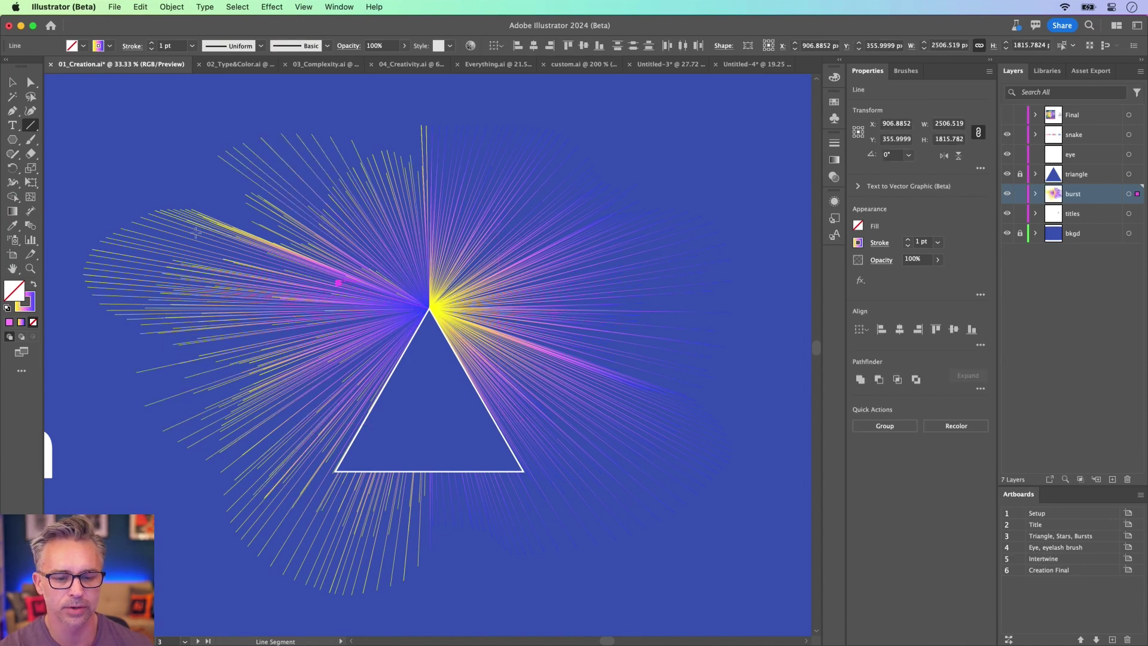
{"action": "left_click", "coordinate": [13, 82]}
{"action": "left_click", "coordinate": [135, 107]}
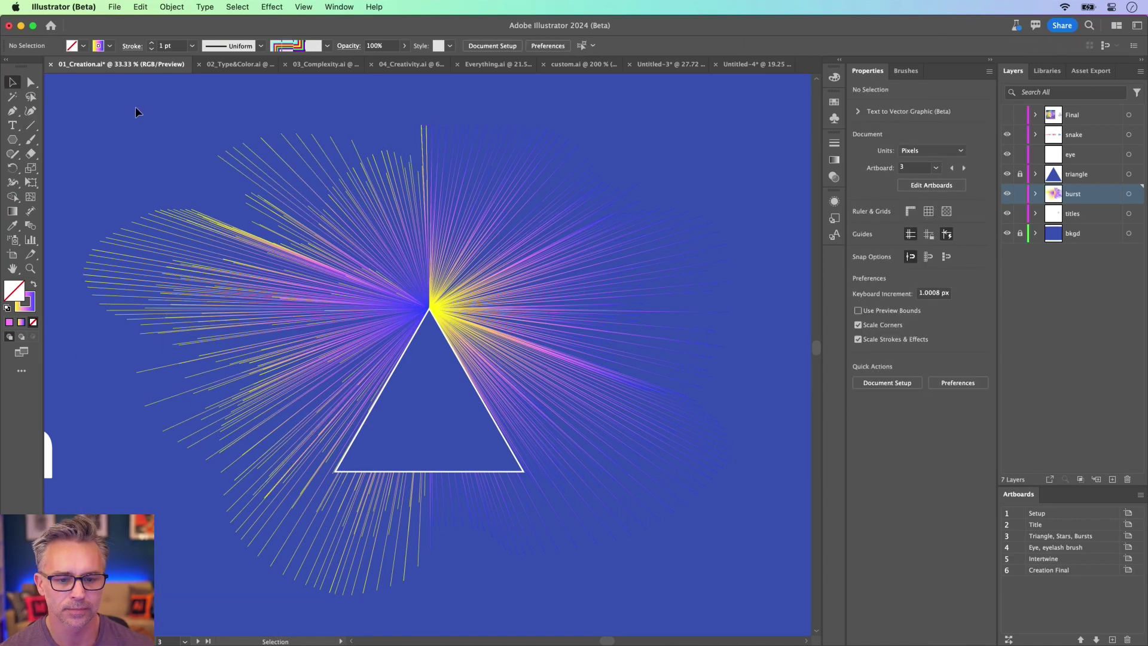
{"action": "key", "text": "super+y"}
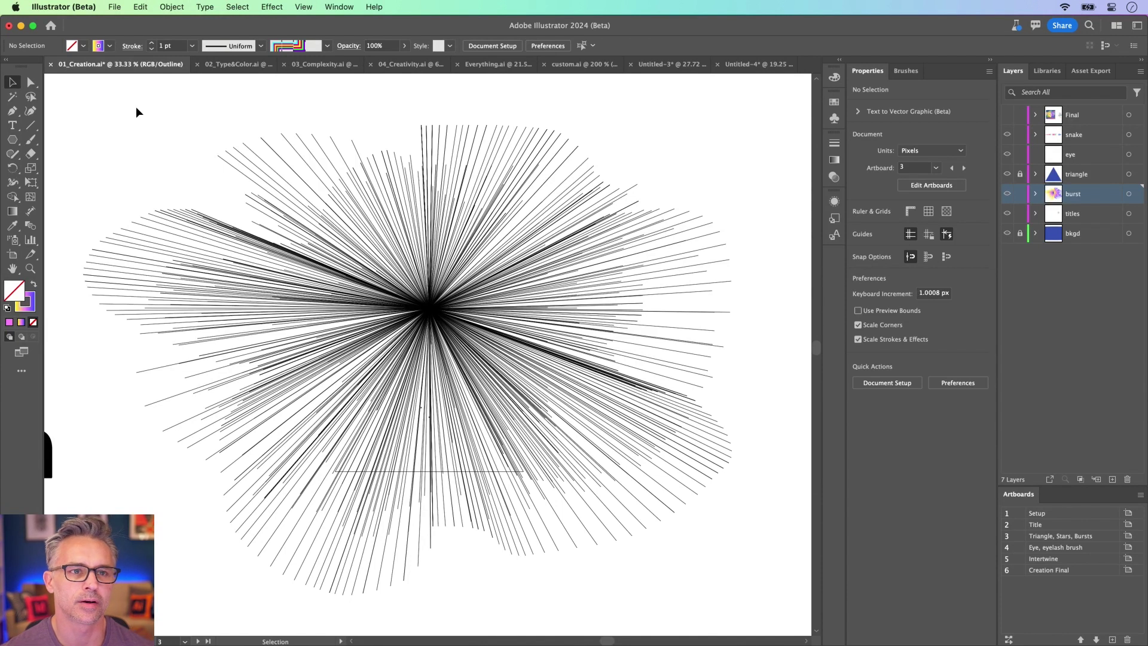
{"action": "key", "text": "super+y"}
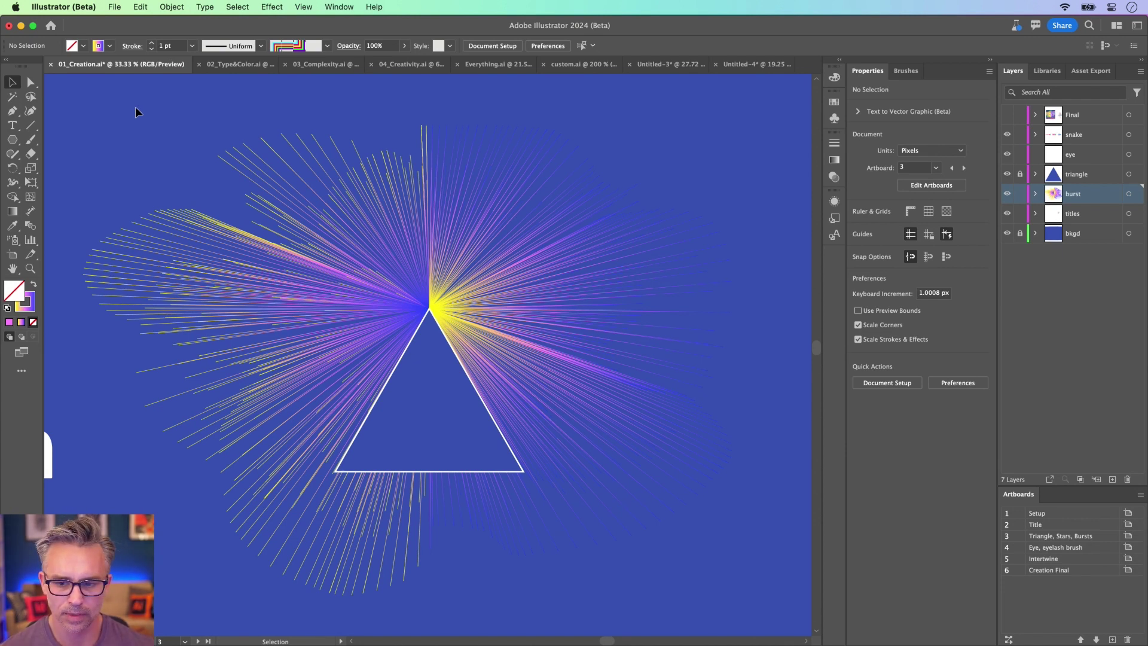
Lock the burst and titles layers and make the eye layer active
{"action": "left_click", "coordinate": [1098, 529]}
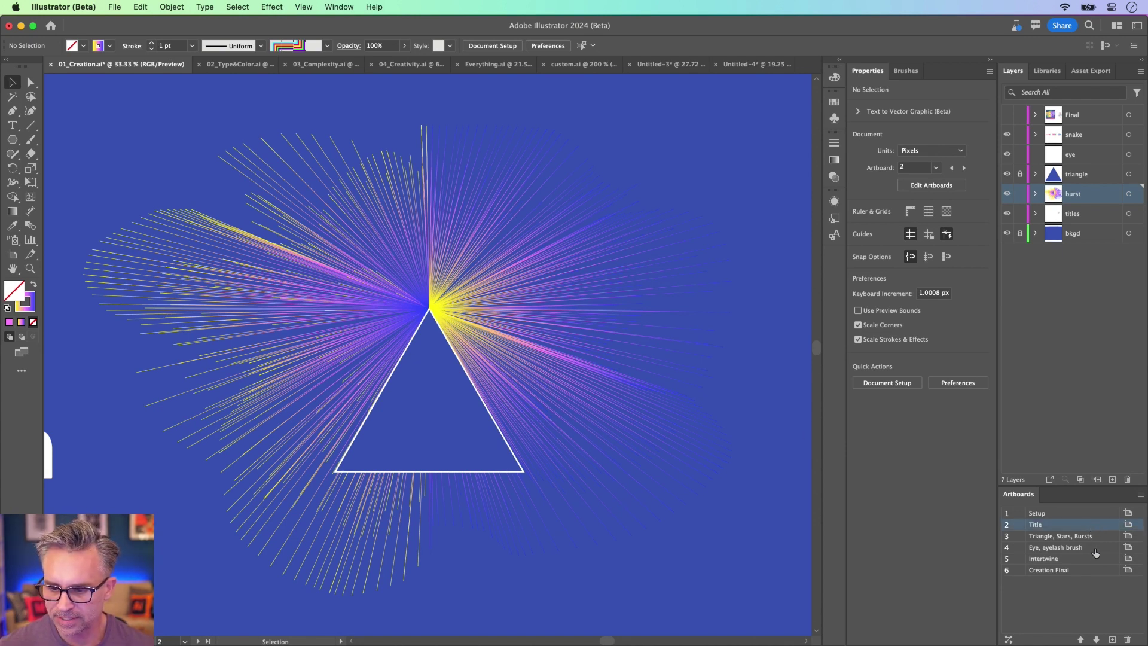
{"action": "left_click", "coordinate": [1105, 537]}
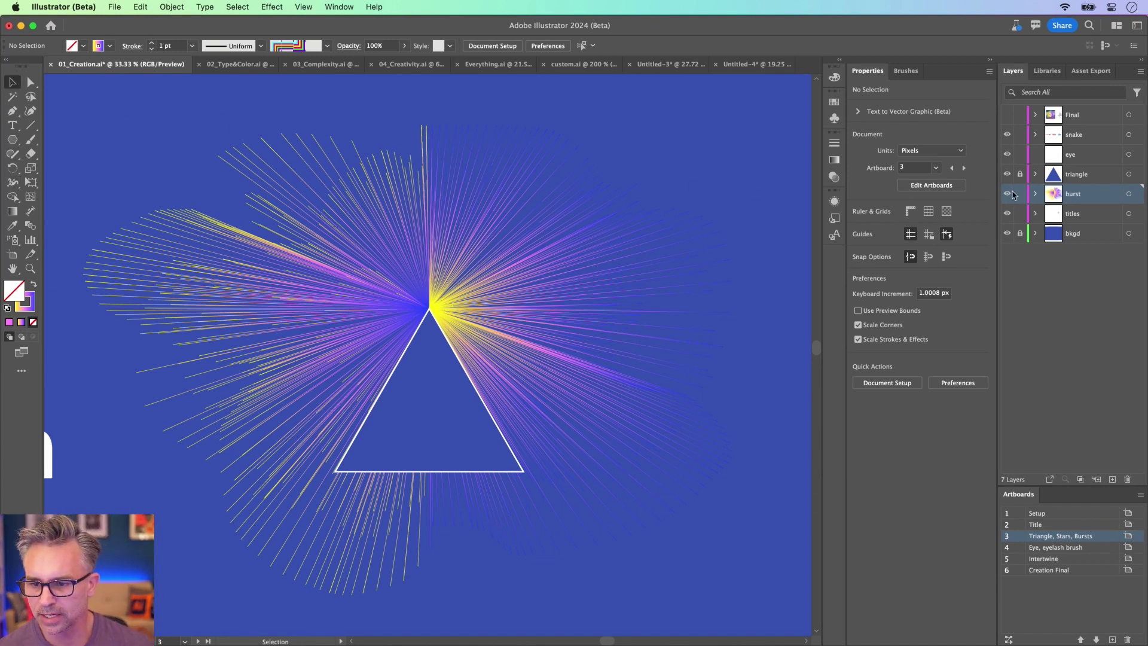
{"action": "left_click_drag", "start_coordinate": [1020, 194], "coordinate": [1020, 216]}
{"action": "left_click", "coordinate": [1070, 157]}
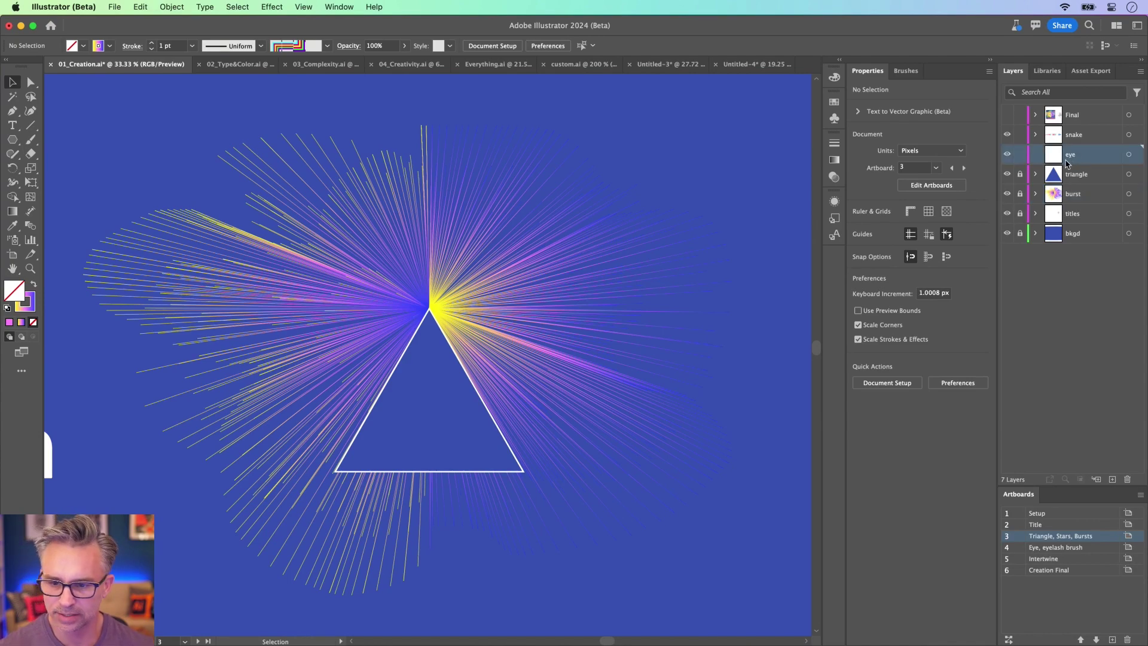
{"action": "scroll", "coordinate": [421, 450], "scroll_direction": "up", "scroll_amount": 5}
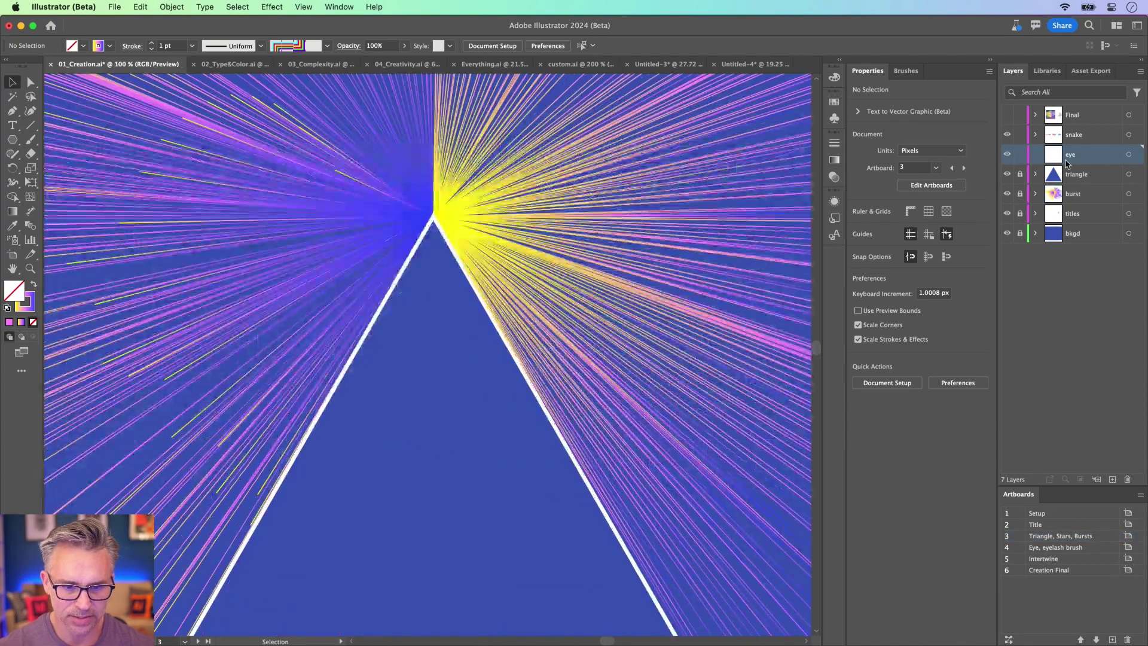
{"action": "left_click_drag", "start_coordinate": [396, 220], "coordinate": [392, 282]}
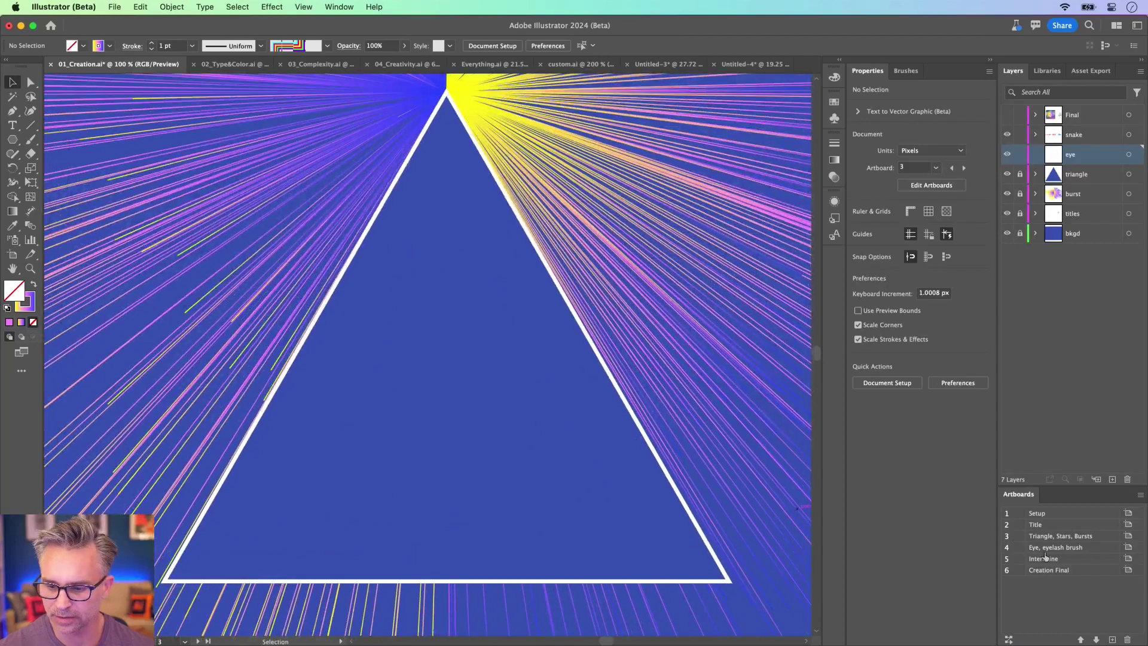
Go to the "Eye, eyelash brush" artboard, show its empty area below the snake pieces and leave nothing selected
{"action": "double_click", "coordinate": [1097, 549]}
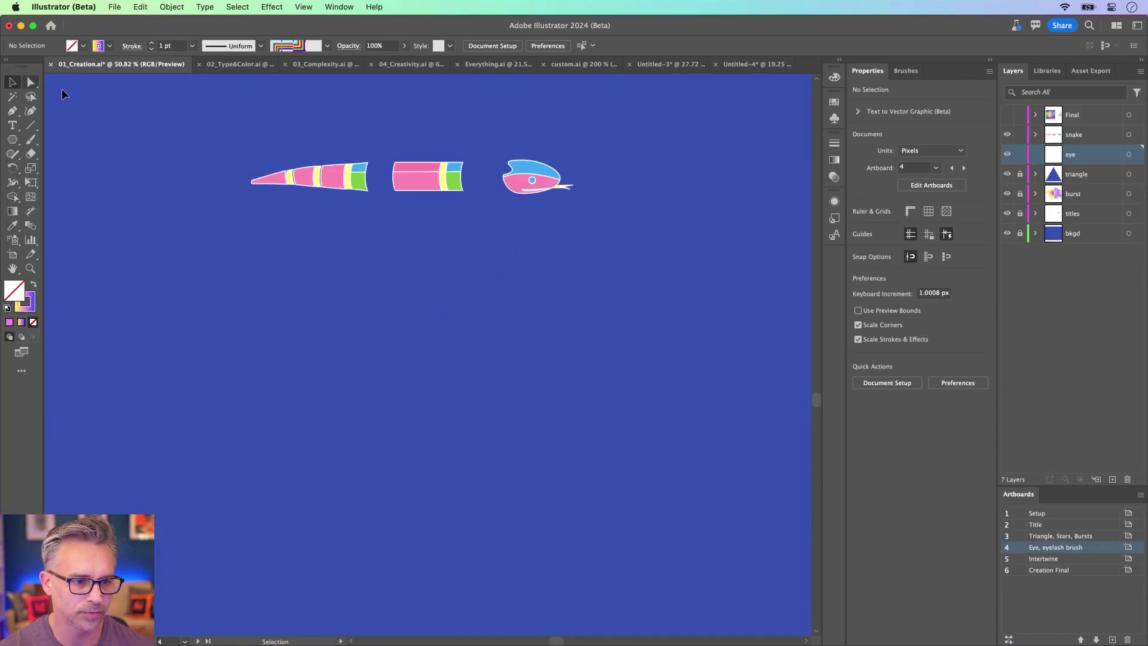
{"action": "left_click", "coordinate": [400, 195]}
{"action": "double_click", "coordinate": [404, 197]}
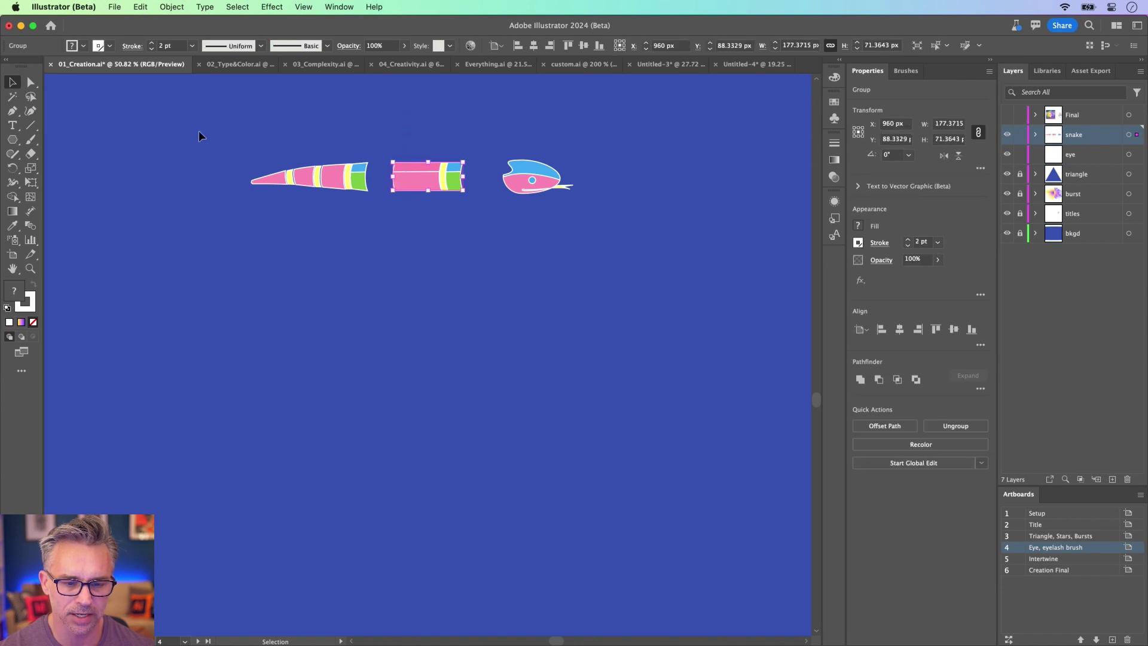
{"action": "left_click_drag", "start_coordinate": [328, 182], "coordinate": [358, 90]}
{"action": "scroll", "coordinate": [401, 410], "scroll_direction": "down", "scroll_amount": 3}
{"action": "left_click", "coordinate": [283, 272]}
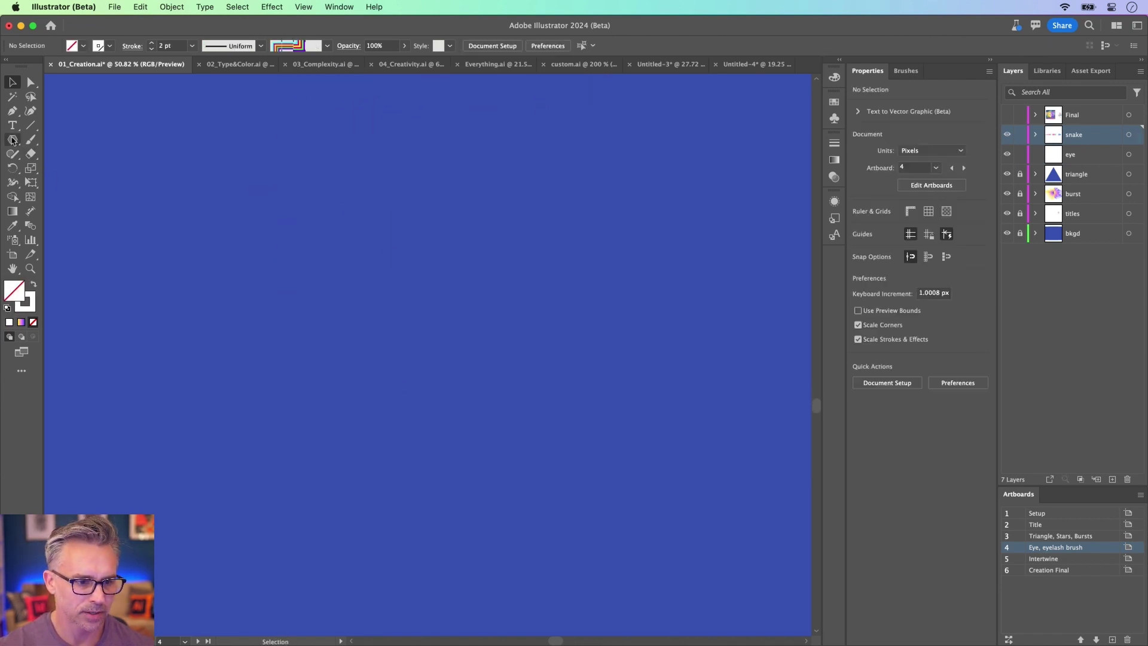
Draw a circle about 545 px in diameter on the empty artboard area, using the flat pink graphic style with white stroke
{"action": "left_click", "coordinate": [13, 140]}
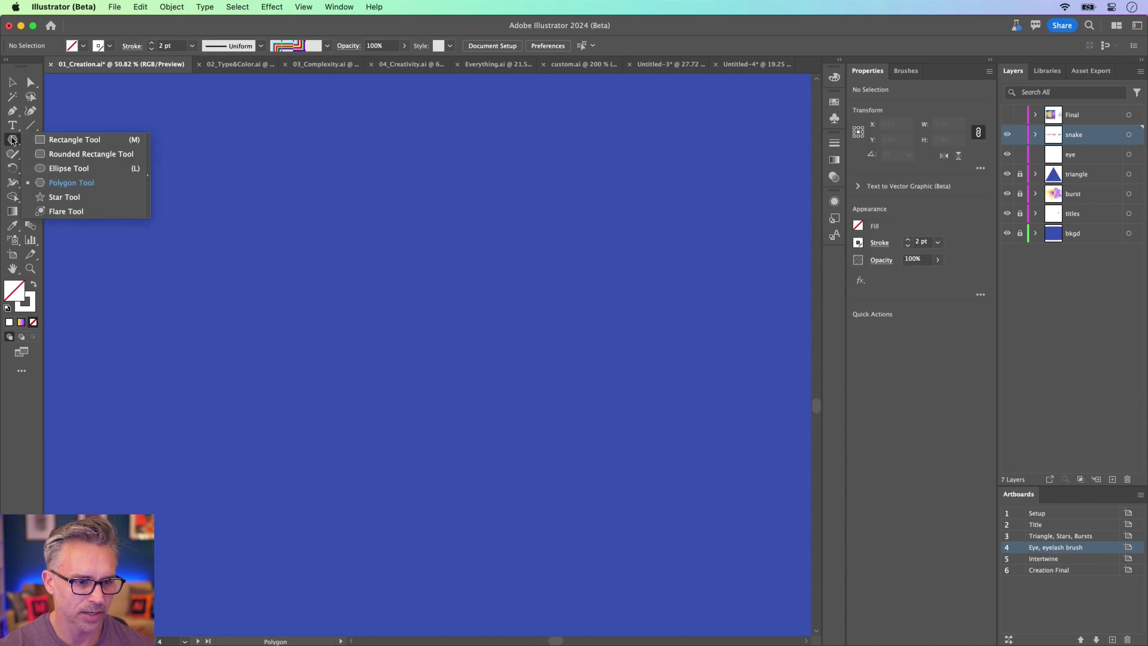
{"action": "left_click", "coordinate": [61, 168]}
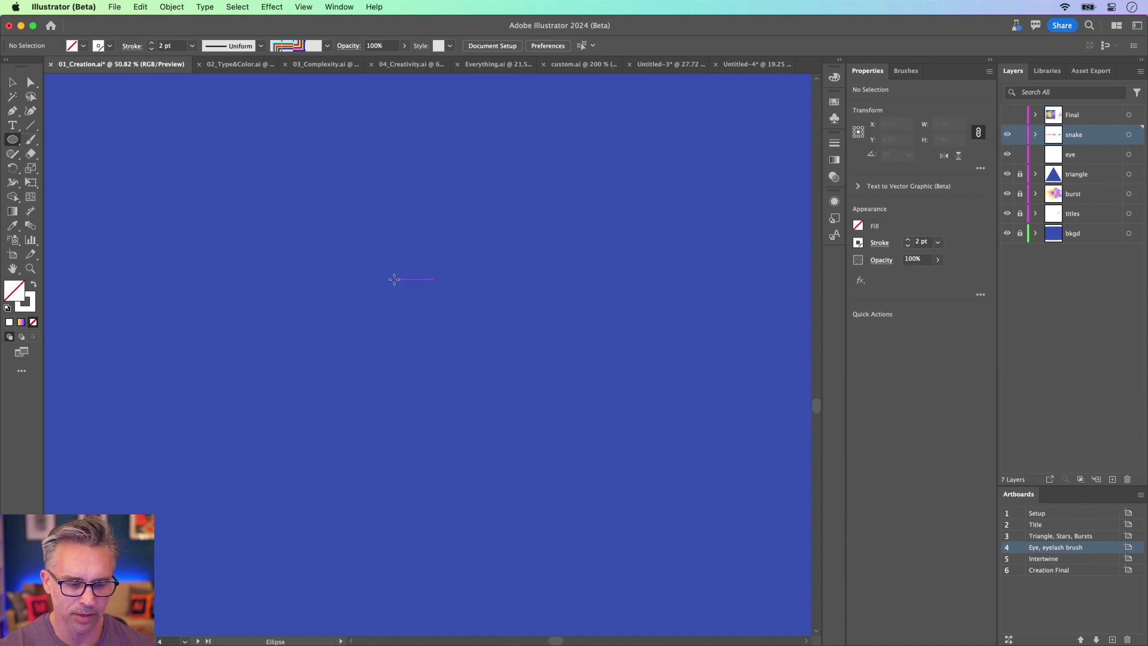
{"action": "left_click", "coordinate": [840, 60]}
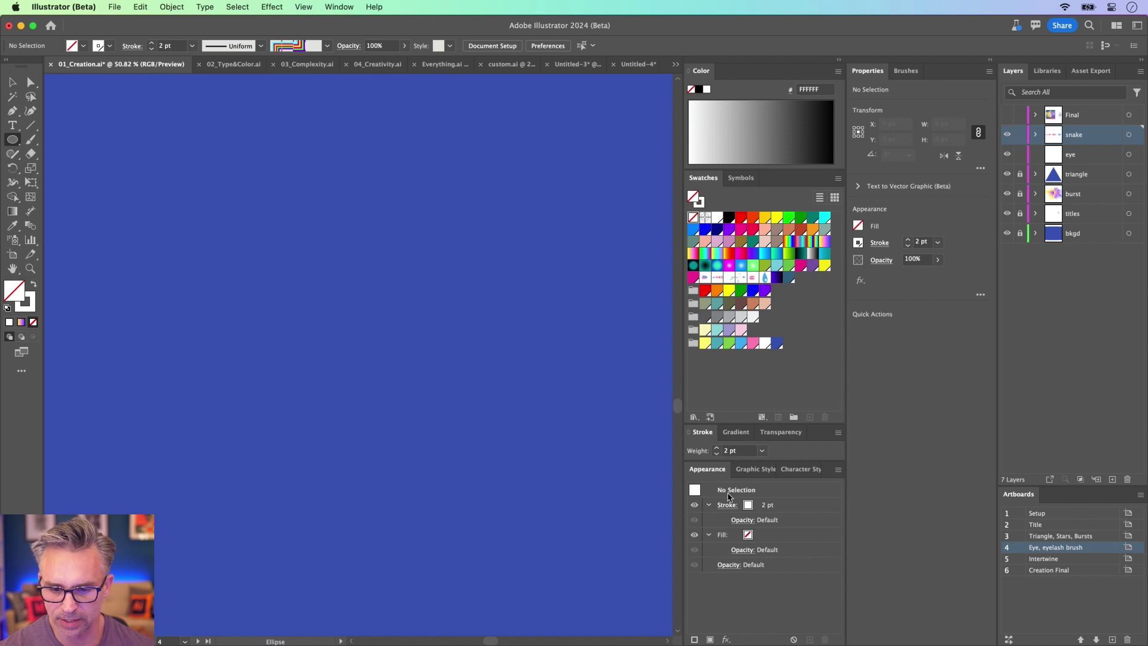
{"action": "left_click", "coordinate": [754, 476]}
{"action": "left_click", "coordinate": [814, 550]}
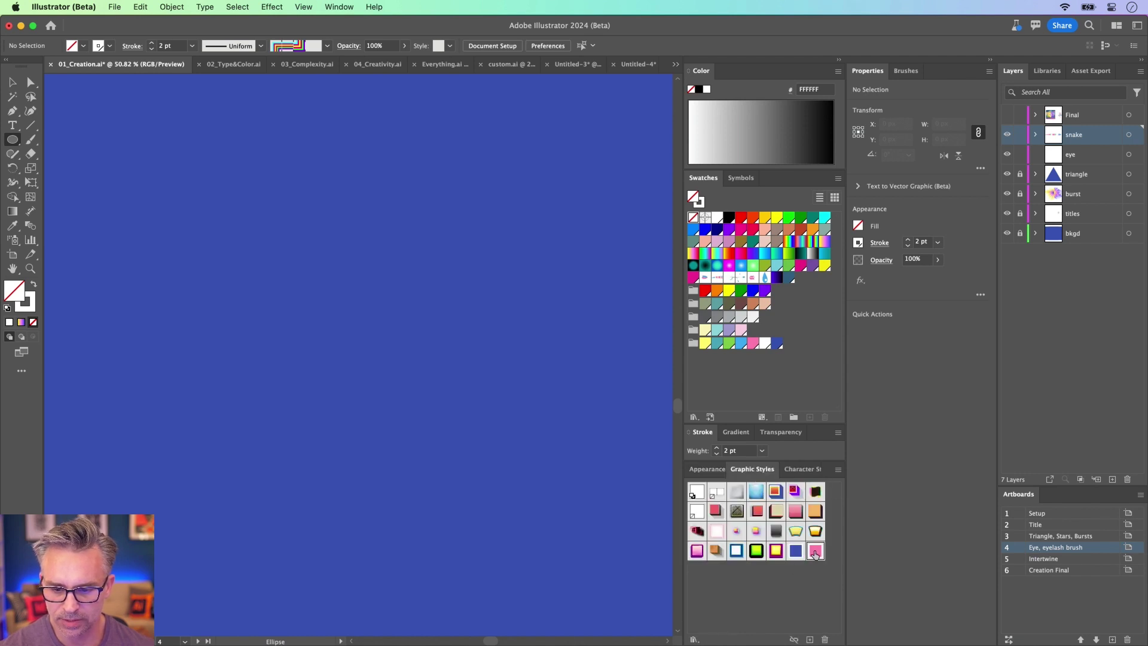
{"action": "left_click_drag", "start_coordinate": [398, 315], "coordinate": [506, 423]}
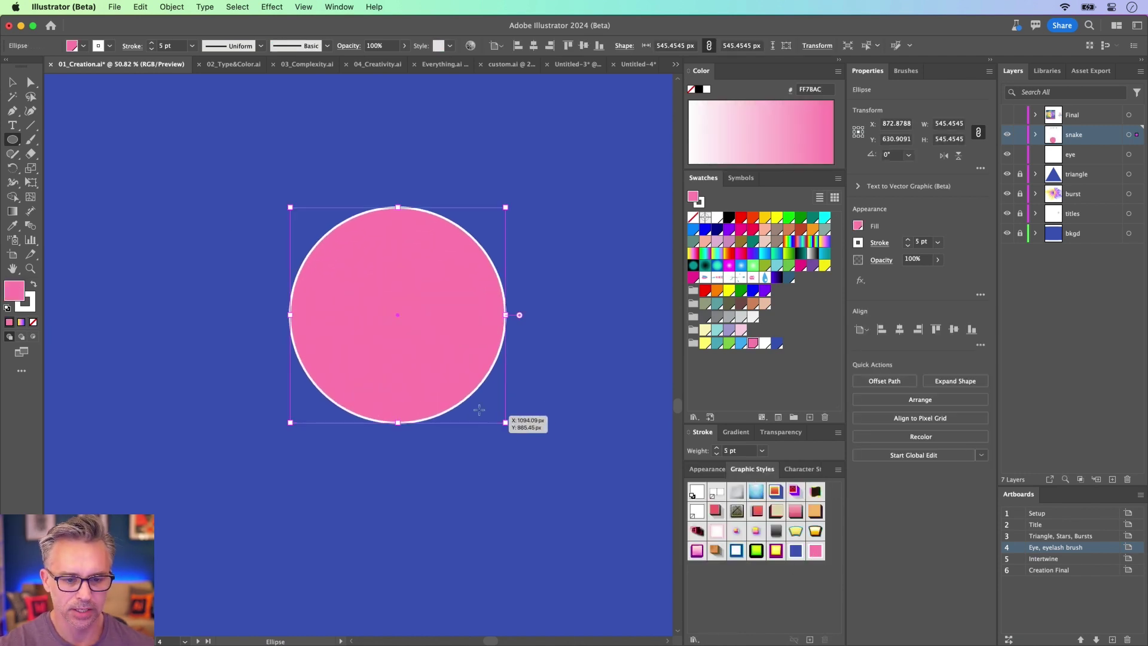
Try cutting a pie wedge out of the circle with its live-shape pie widget, and undo it
{"action": "left_click", "coordinate": [13, 84]}
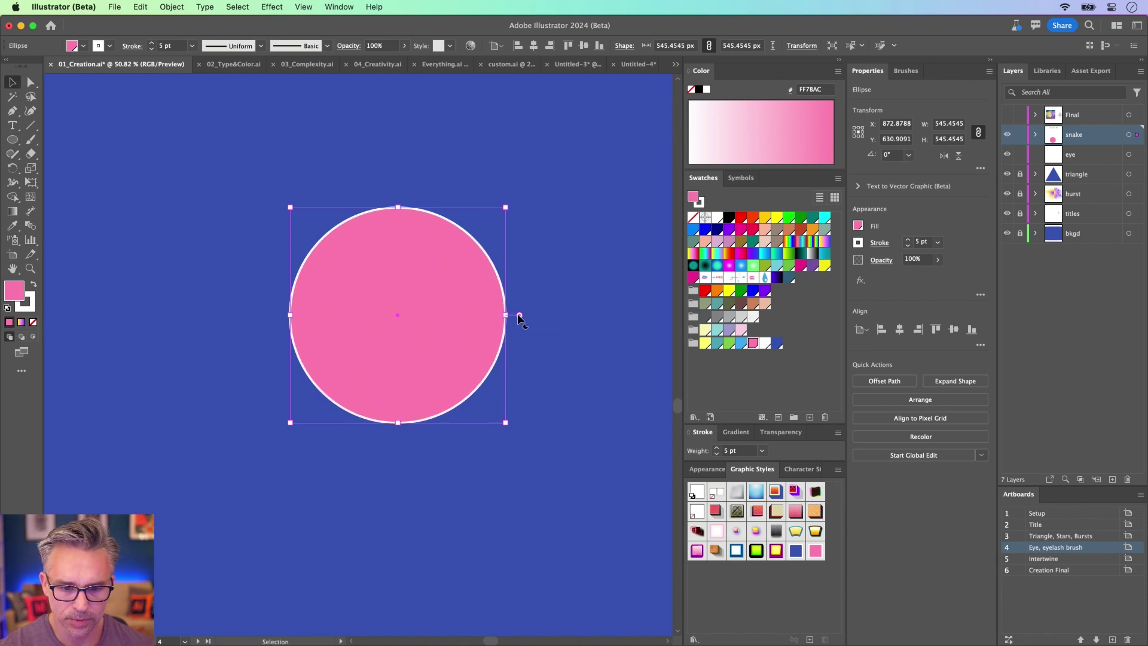
{"action": "left_click_drag", "start_coordinate": [519, 315], "coordinate": [513, 361]}
{"action": "left_click_drag", "start_coordinate": [561, 315], "coordinate": [551, 231]}
{"action": "key", "text": "super+z"}
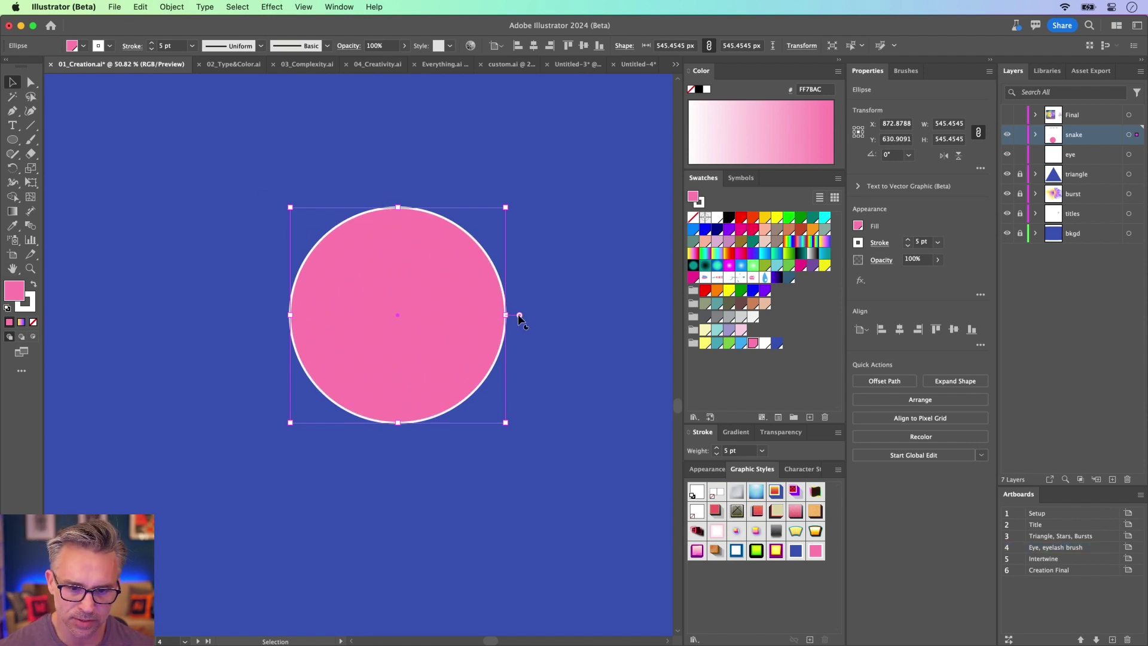
{"action": "left_click_drag", "start_coordinate": [520, 314], "coordinate": [509, 366]}
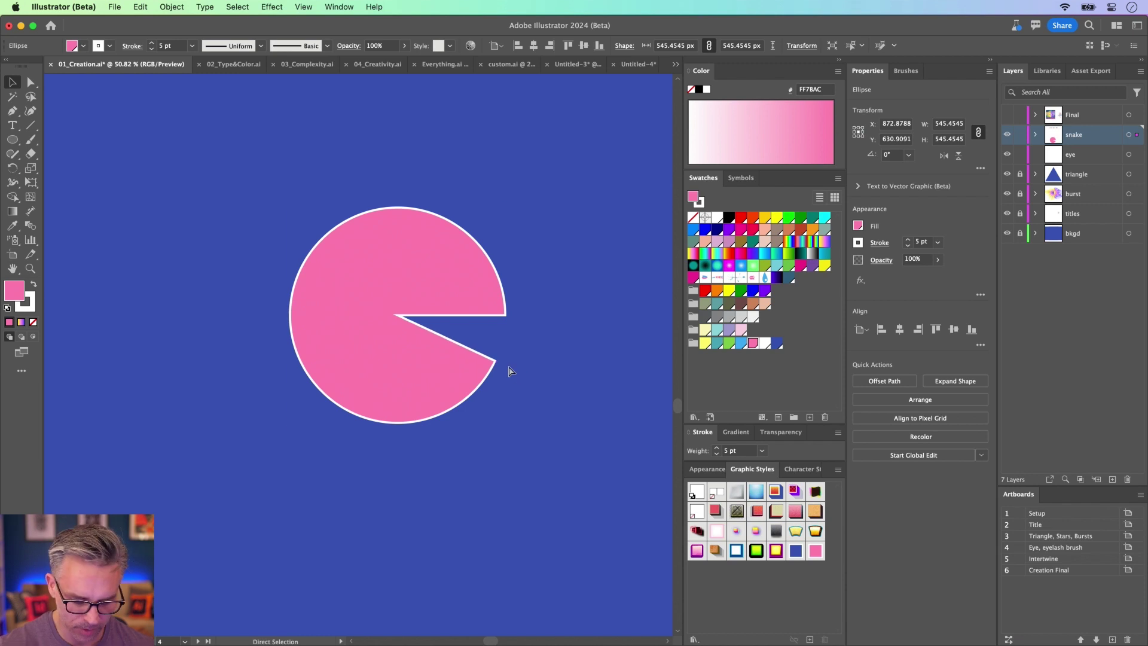
{"action": "key", "text": "super+z"}
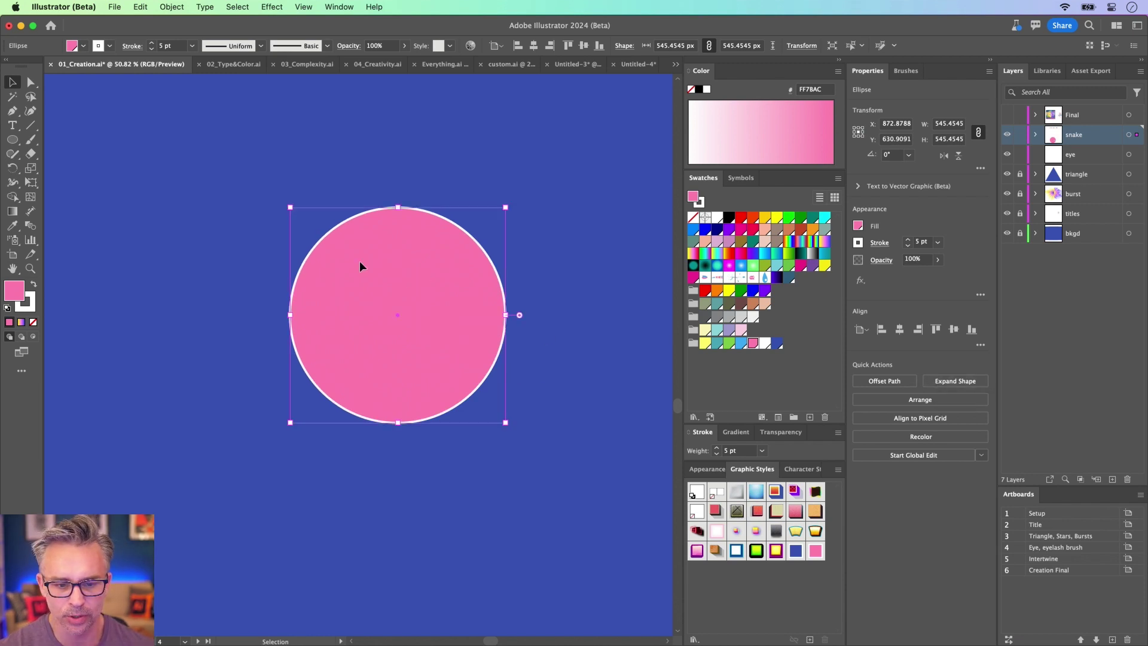
Select the circle with the Direct Selection tool and expand the live shape into a plain path
{"action": "left_click", "coordinate": [30, 82]}
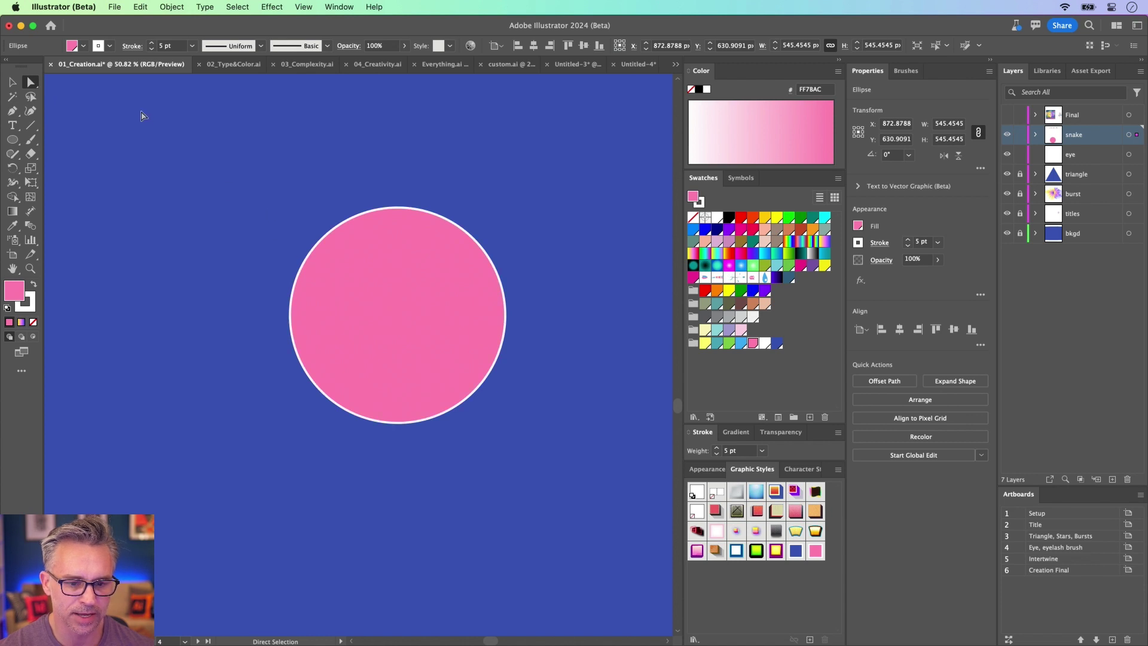
{"action": "left_click_drag", "start_coordinate": [141, 113], "coordinate": [304, 233]}
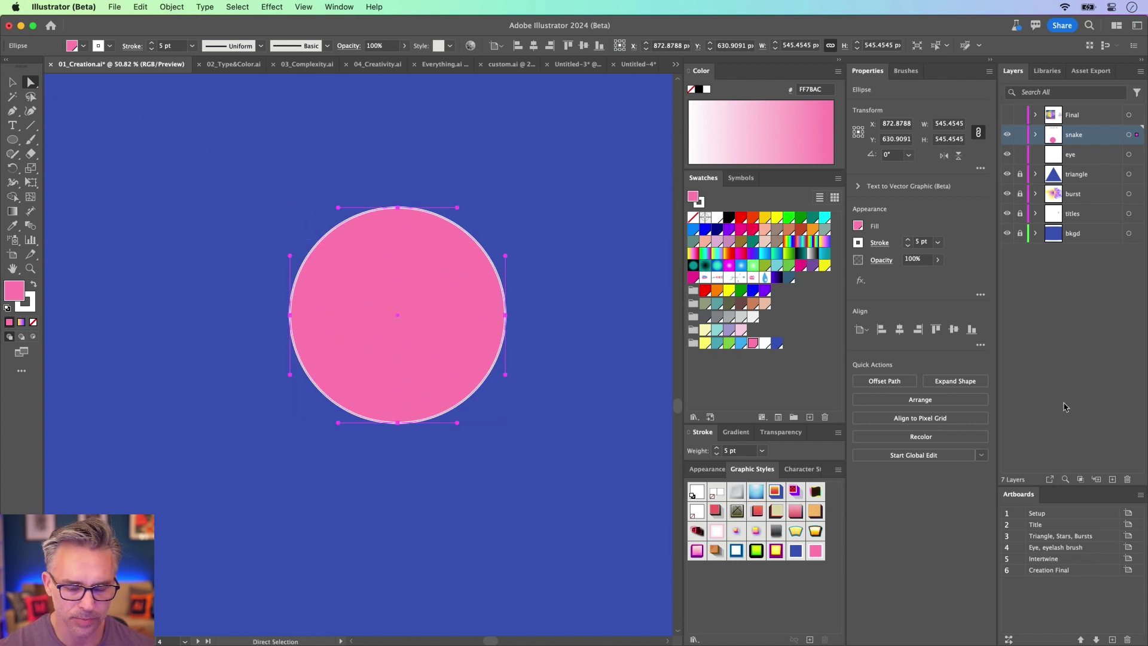
{"action": "left_click", "coordinate": [957, 382]}
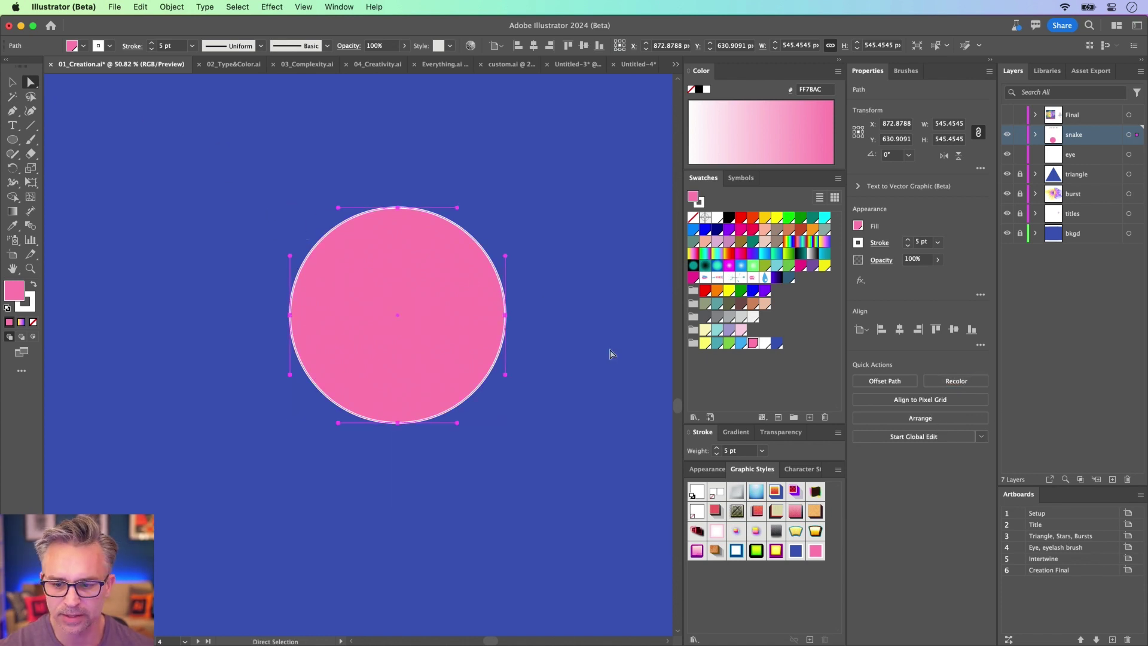
Convert the circle's left and right anchor points to sharp corners with the Anchor Point tool
{"action": "left_click", "coordinate": [231, 300]}
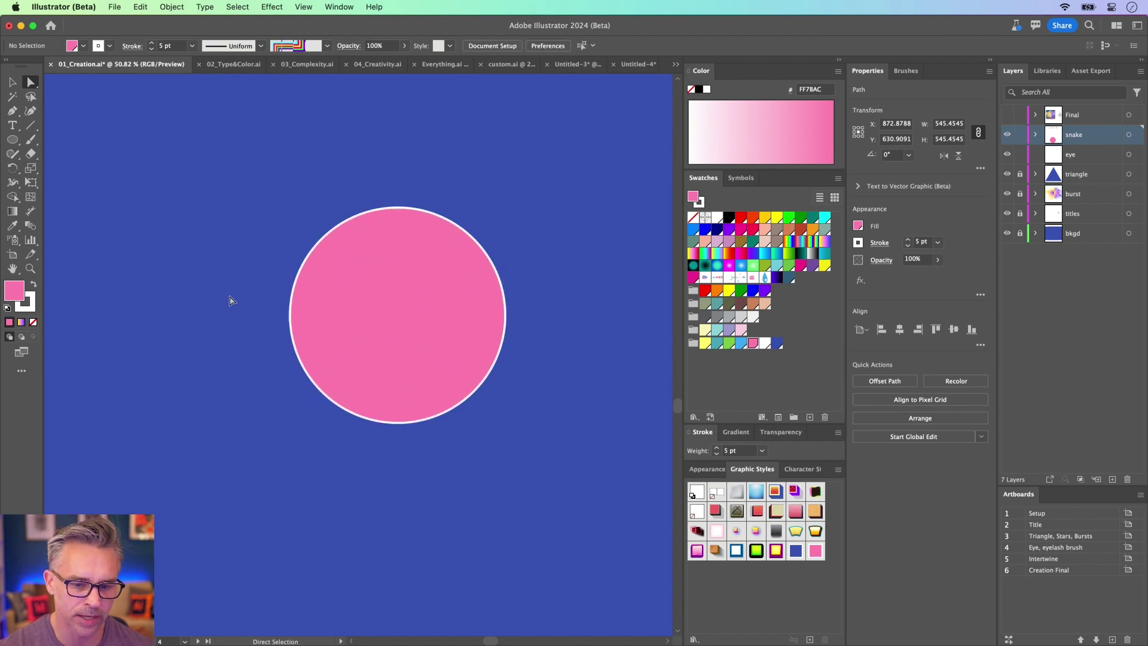
{"action": "left_click", "coordinate": [410, 326]}
{"action": "scroll", "coordinate": [233, 308], "scroll_direction": "left", "scroll_amount": 2}
{"action": "key", "text": "shift+c"}
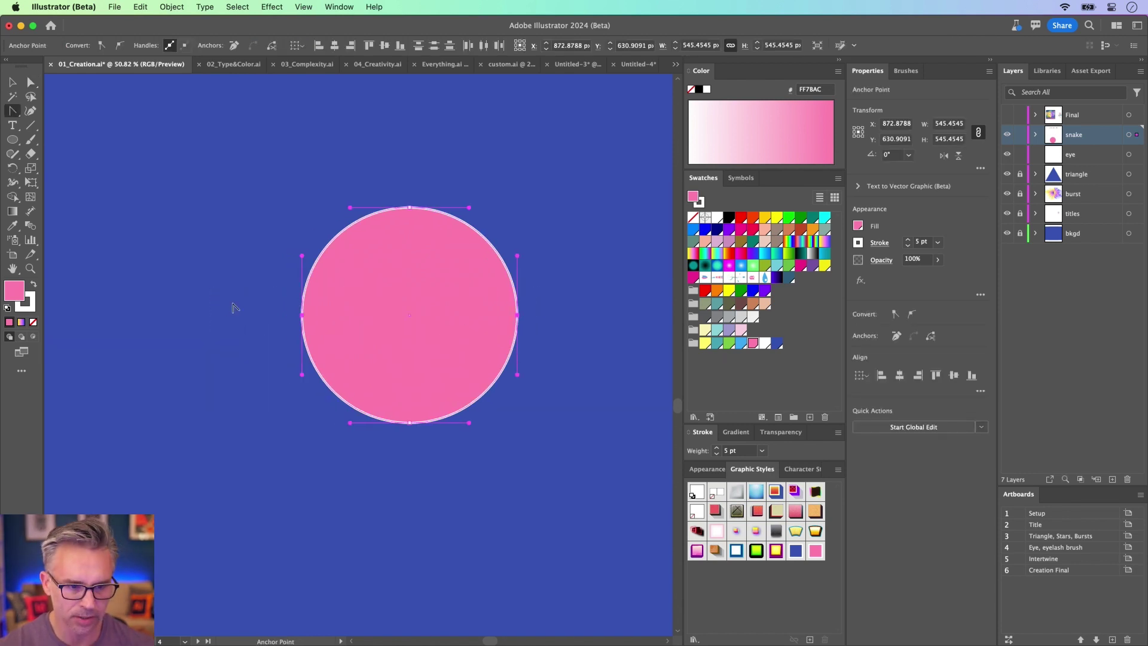
{"action": "left_click", "coordinate": [302, 315]}
{"action": "left_click", "coordinate": [517, 315]}
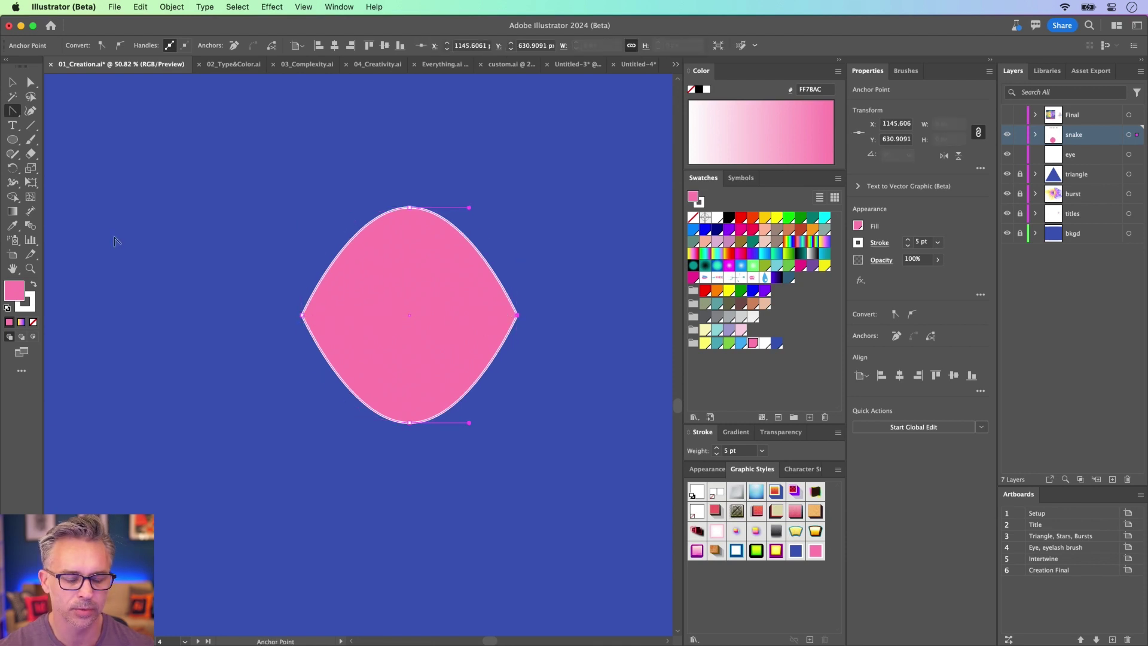
Nudge only the eye shape's top anchor point down in large increments to a Y of about 428 px
{"action": "left_click", "coordinate": [31, 82]}
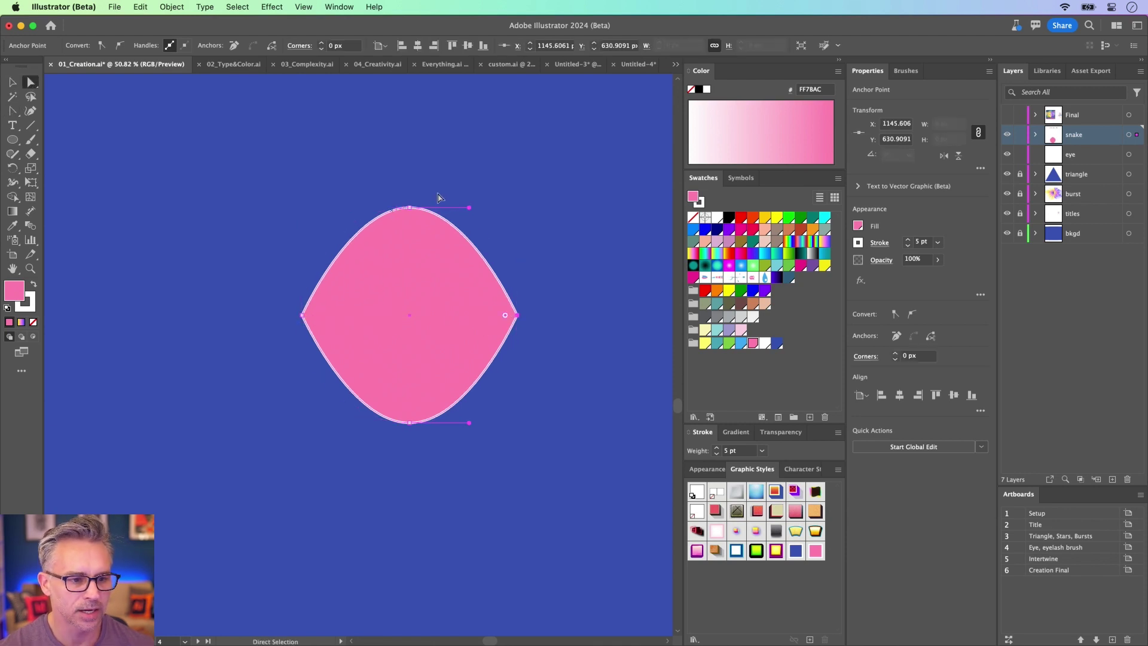
{"action": "left_click", "coordinate": [411, 210]}
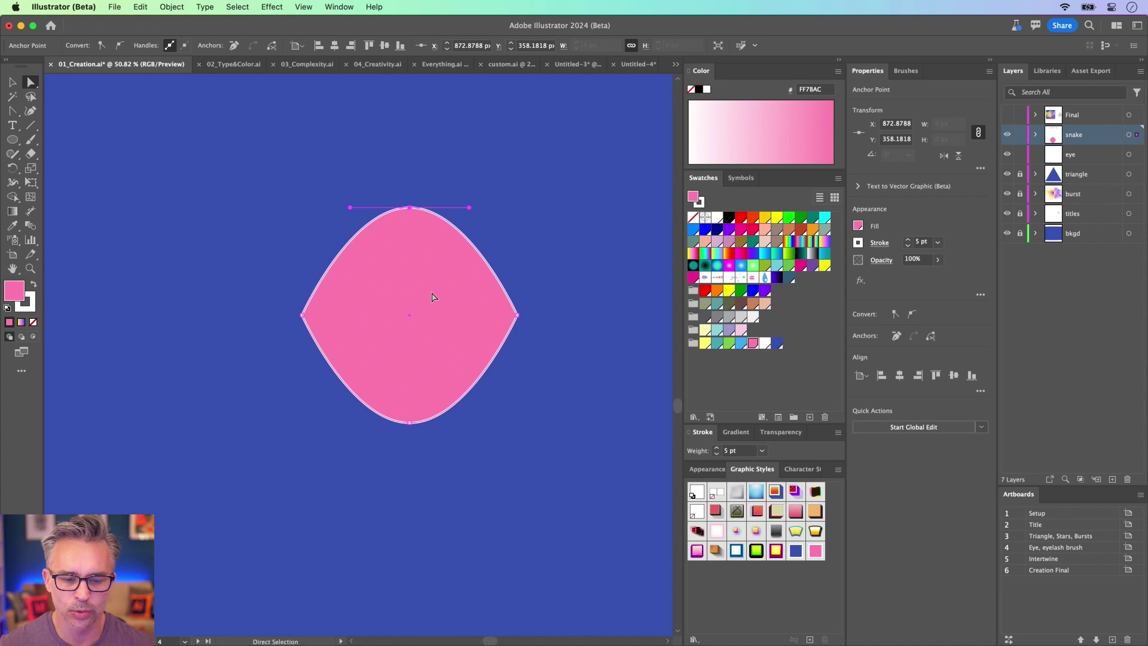
{"action": "key", "text": "shift+Down"}
{"action": "key", "text": "shift+Down"}
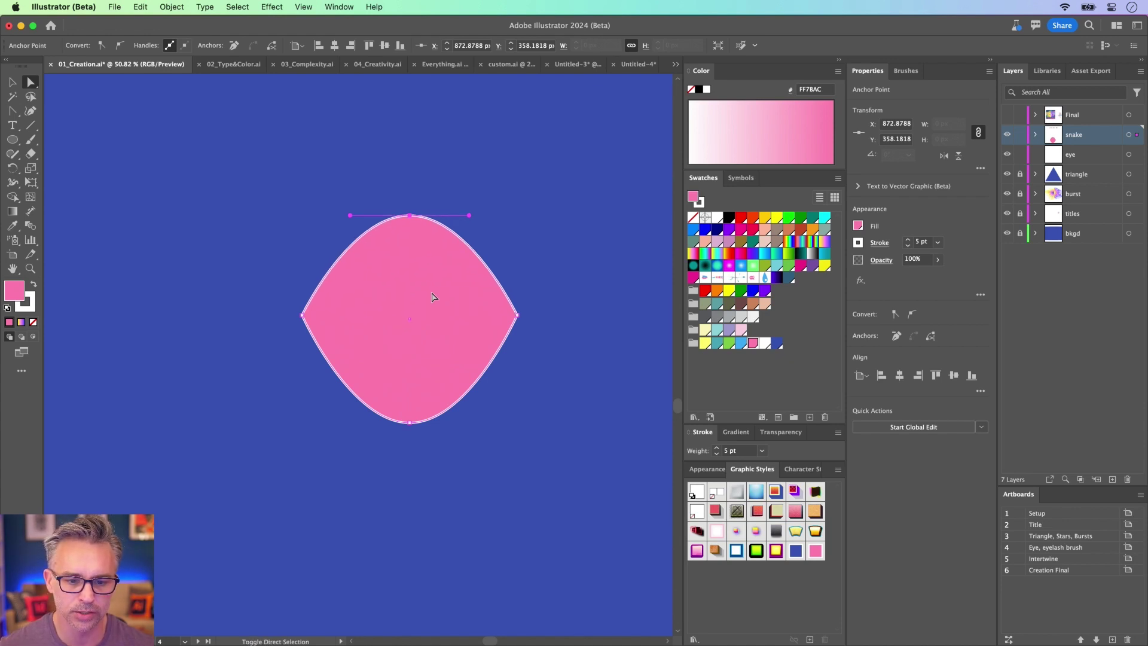
{"action": "key", "text": "shift+Down"}
{"action": "key", "text": "shift+Down"}
{"action": "key", "text": "shift+Down"}
{"action": "key", "text": "shift+Down"}
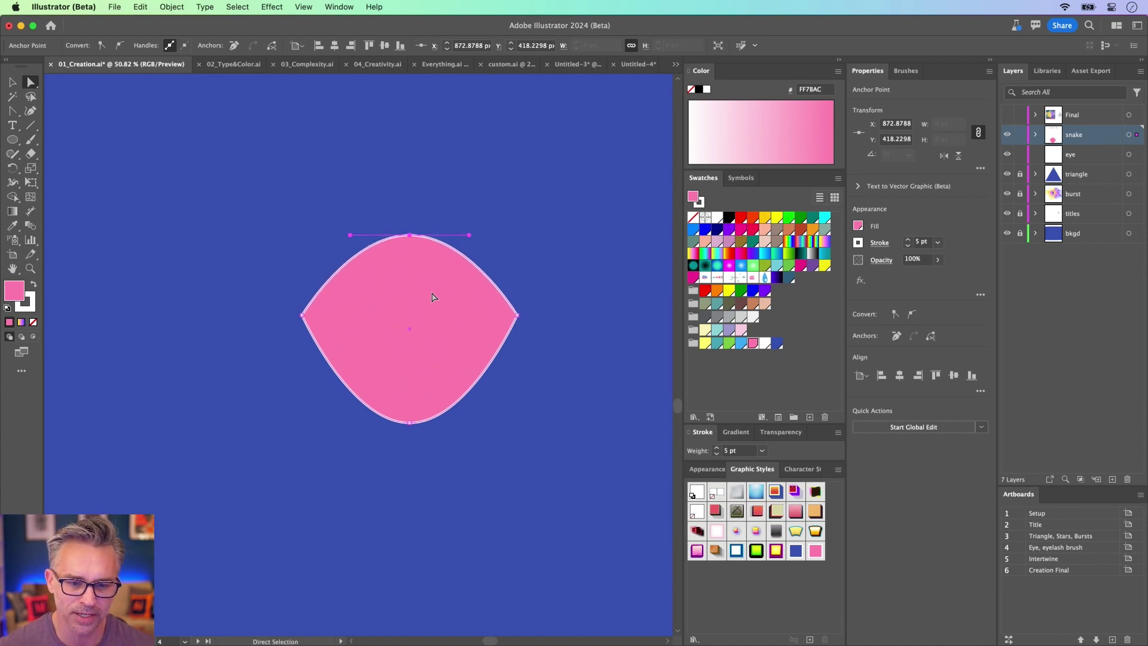
Select only the eye shape's bottom anchor point and nudge it upward in large increments to flatten the lower curve
{"action": "left_click_drag", "start_coordinate": [417, 446], "coordinate": [387, 390]}
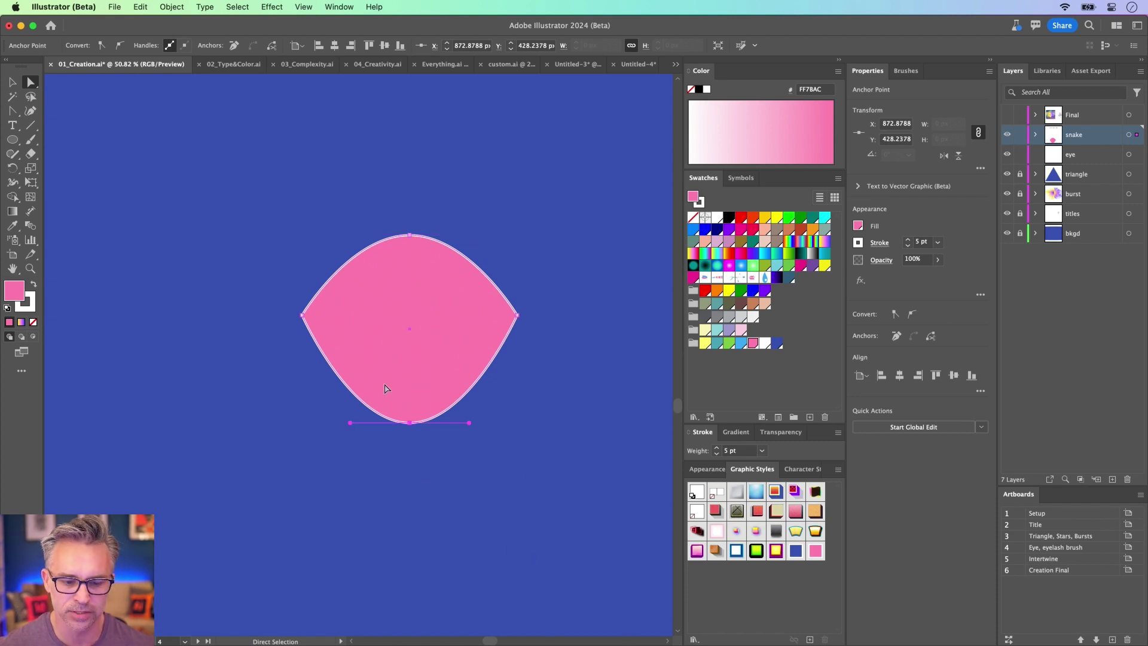
{"action": "key", "text": "shift+Up"}
{"action": "key", "text": "shift+Up"}
{"action": "key", "text": "shift+Up"}
{"action": "key", "text": "shift+Up"}
{"action": "key", "text": "shift+Up"}
{"action": "key", "text": "shift+Up"}
{"action": "key", "text": "shift+Up"}
{"action": "key", "text": "shift+Up"}
{"action": "key", "text": "shift+Up"}
{"action": "key", "text": "shift+Up"}
{"action": "key", "text": "shift+Up"}
{"action": "key", "text": "shift+Up"}
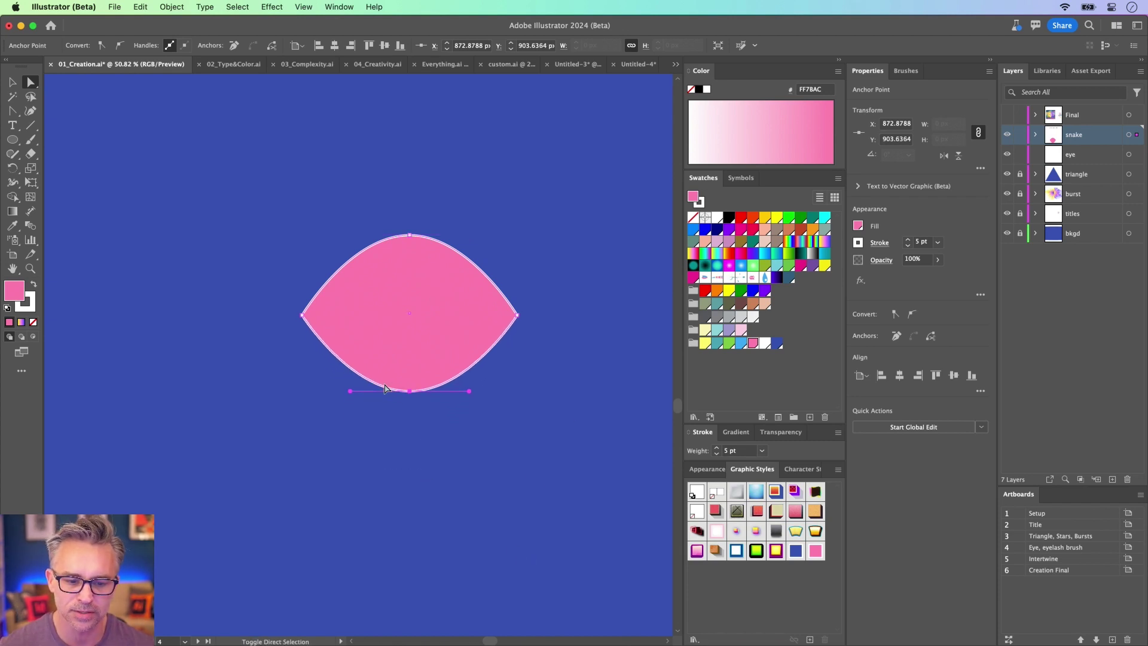
Undo the top and bottom anchor nudges and both corner conversions, back to the expanded circle
{"action": "key", "text": "super+z"}
{"action": "key", "text": "super+z"}
{"action": "key", "text": "super+z"}
{"action": "key", "text": "super+z"}
{"action": "key", "text": "super+z"}
{"action": "key", "text": "super+z"}
{"action": "key", "text": "super+z"}
{"action": "key", "text": "super+z"}
{"action": "key", "text": "super+z"}
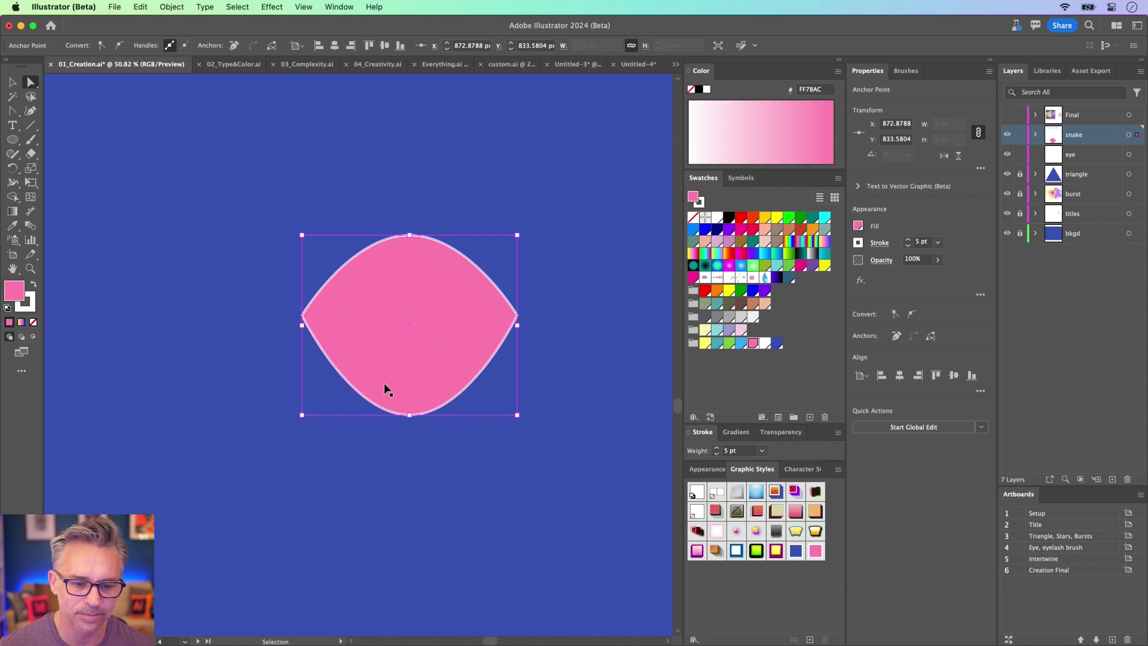
{"action": "key", "text": "super+z"}
{"action": "key", "text": "super+z"}
{"action": "key", "text": "super+z"}
{"action": "key", "text": "super+z"}
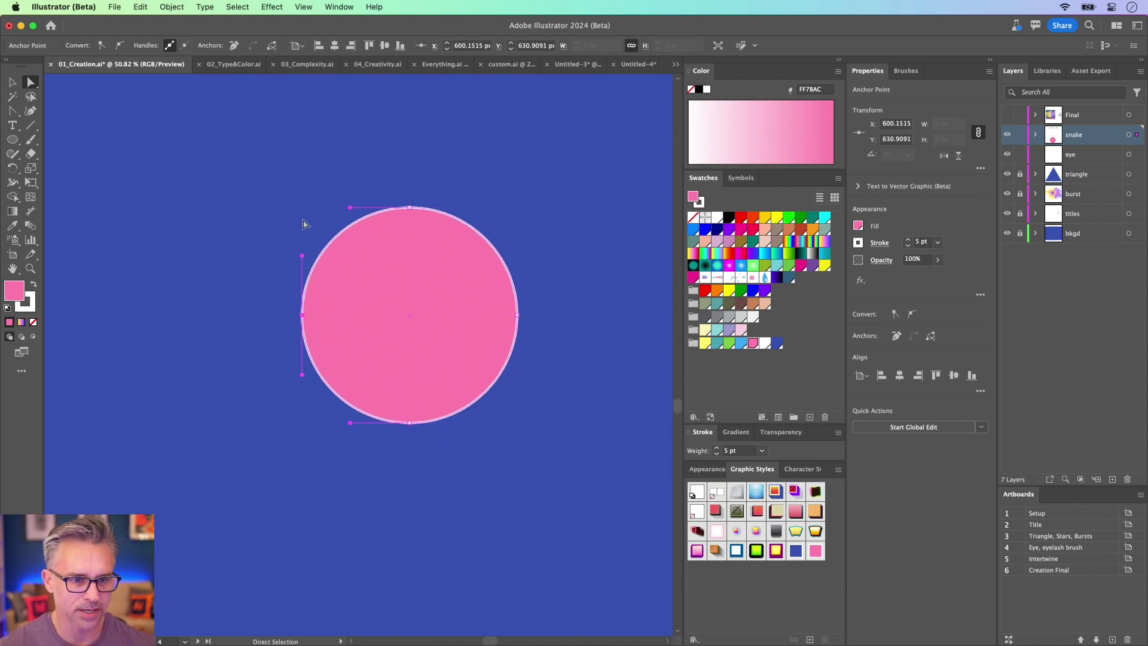
{"action": "key", "text": "super+z"}
{"action": "key", "text": "super+z"}
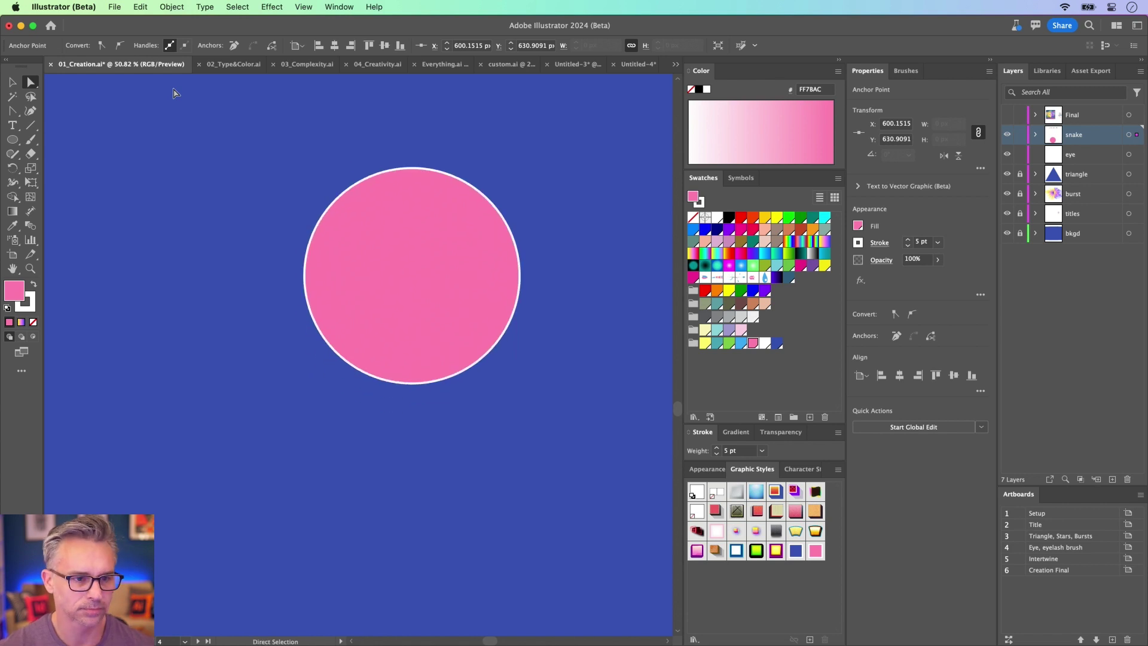
Redo the two anchor point conversions so the path has pointed left and right corners
{"action": "left_click", "coordinate": [140, 7]}
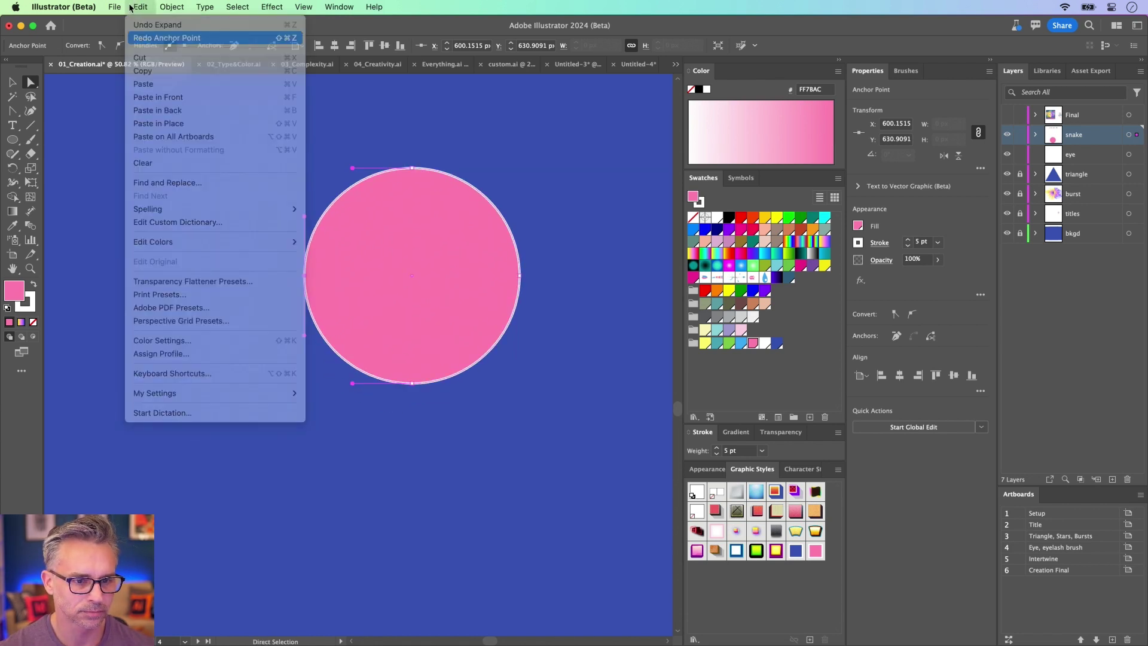
{"action": "left_click", "coordinate": [167, 38]}
{"action": "left_click", "coordinate": [140, 7]}
{"action": "left_click", "coordinate": [163, 39]}
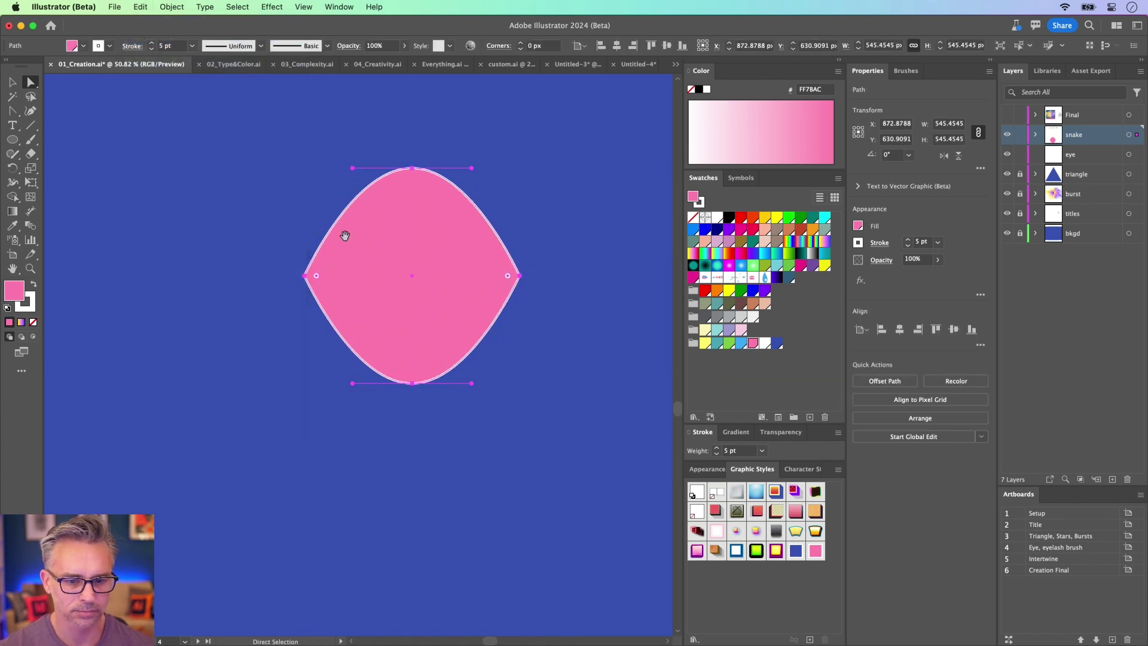
Scale only the top and bottom anchor points vertically inward with their handles lengthened, making the eye about 545 × 340 px
{"action": "left_click_drag", "start_coordinate": [346, 231], "coordinate": [353, 305]}
{"action": "left_click", "coordinate": [31, 168]}
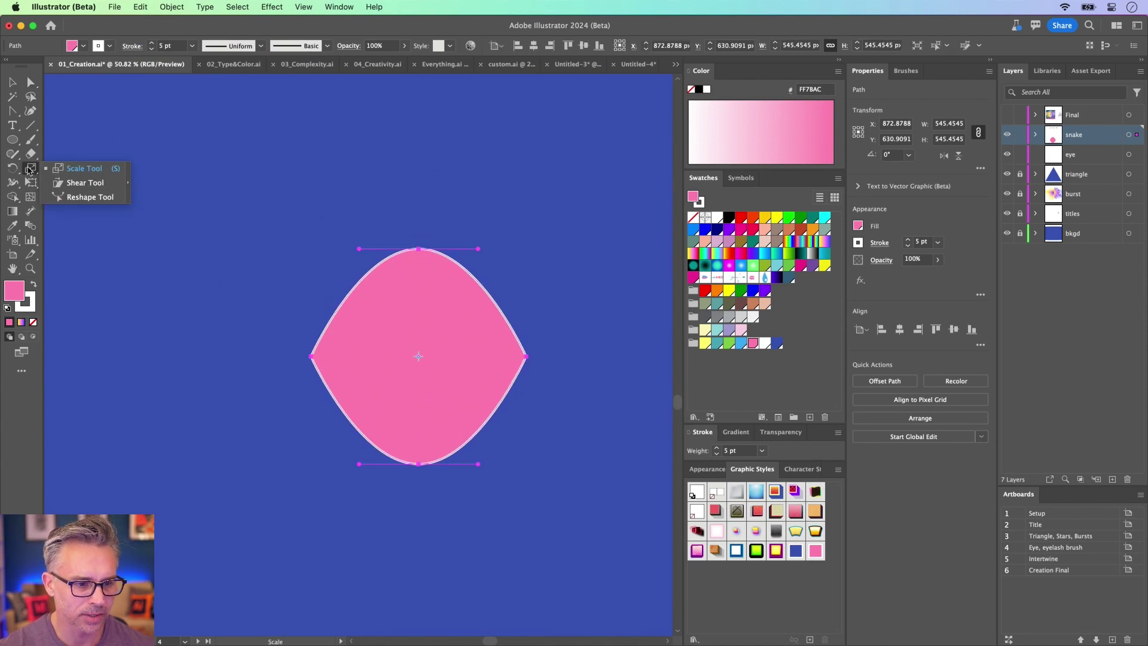
{"action": "key", "text": "v"}
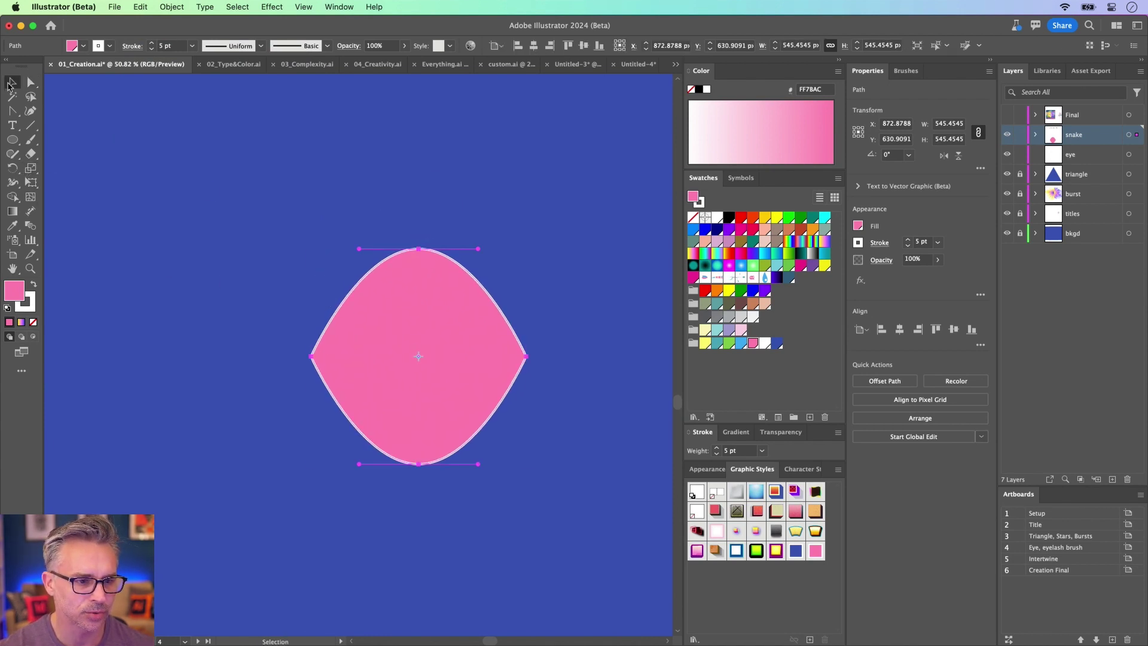
{"action": "left_click", "coordinate": [32, 82]}
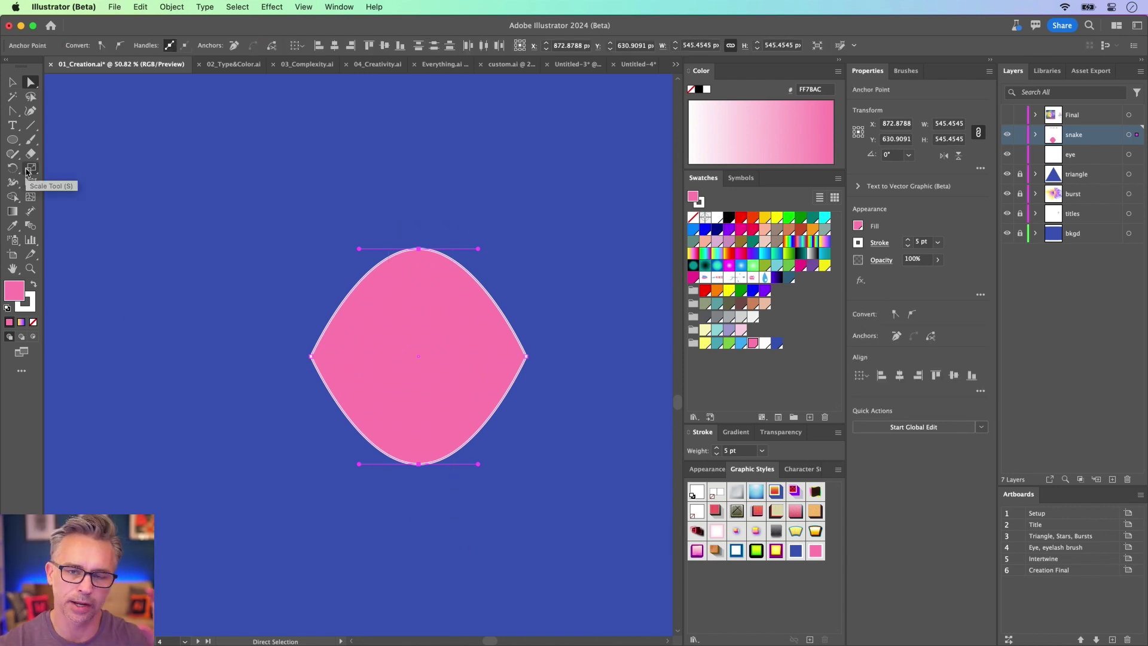
{"action": "left_click", "coordinate": [27, 171]}
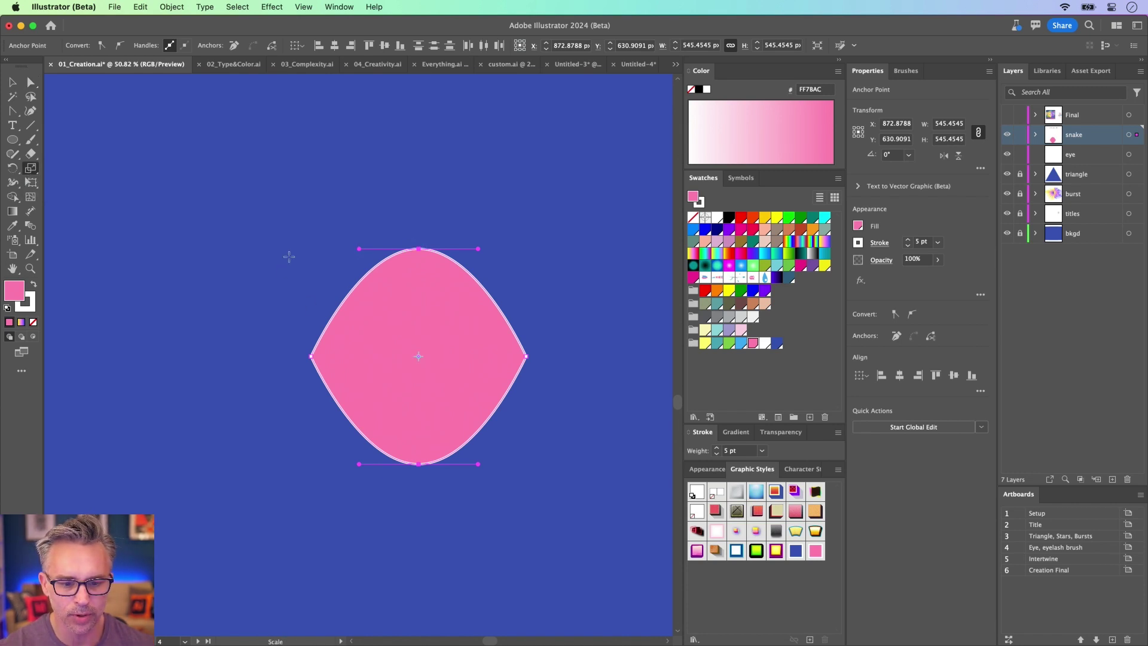
{"action": "left_click_drag", "start_coordinate": [289, 256], "coordinate": [265, 294]}
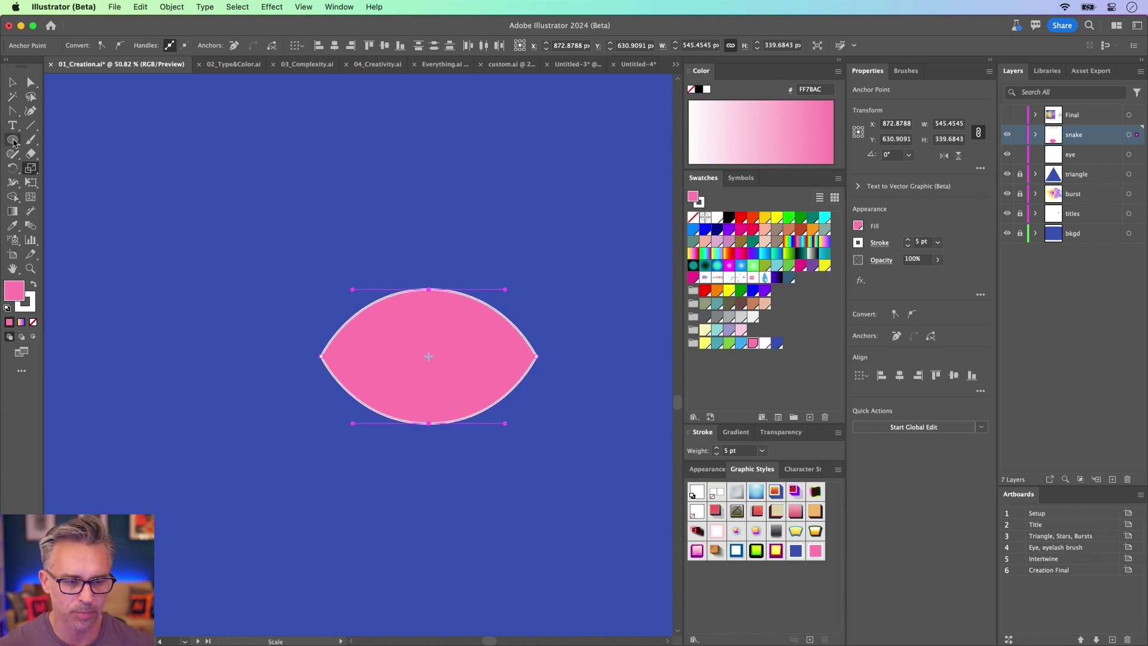
Duplicate the pink eye shape straight down, placing the copy below the original with a gap between them
{"action": "left_click", "coordinate": [12, 82]}
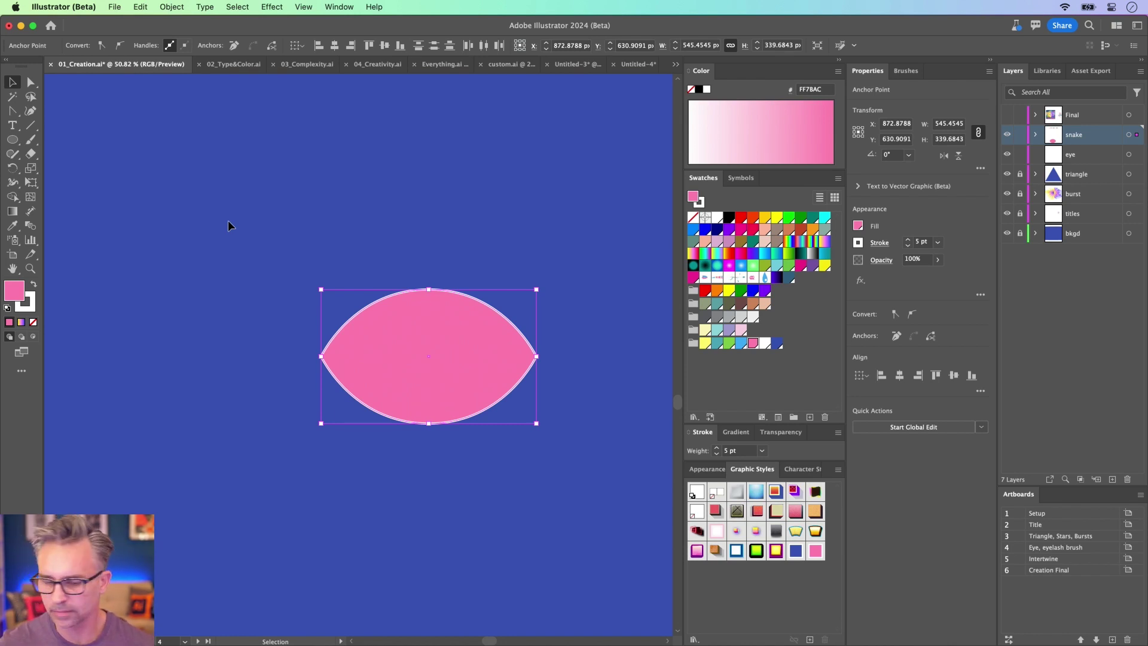
{"action": "key", "text": "l"}
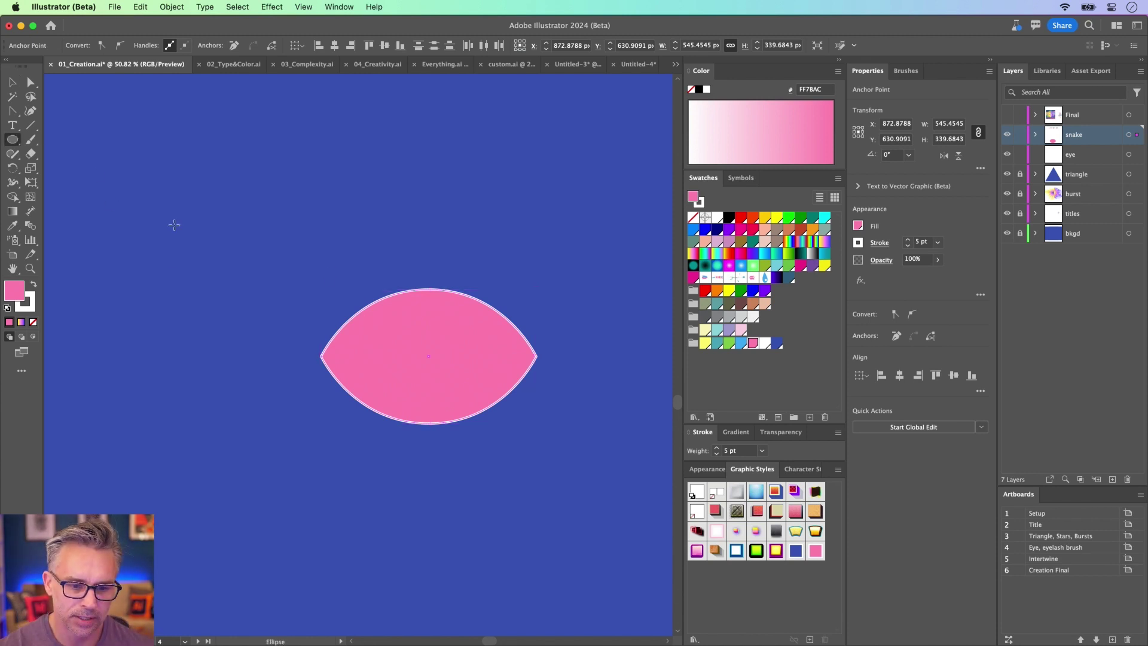
{"action": "key", "text": "v"}
{"action": "left_click_drag", "start_coordinate": [378, 358], "coordinate": [386, 446]}
{"action": "left_click", "coordinate": [361, 261]}
Draw a pink circle about 270 px in diameter from its centre, to the left of the two eye shapes
{"action": "key", "text": "l"}
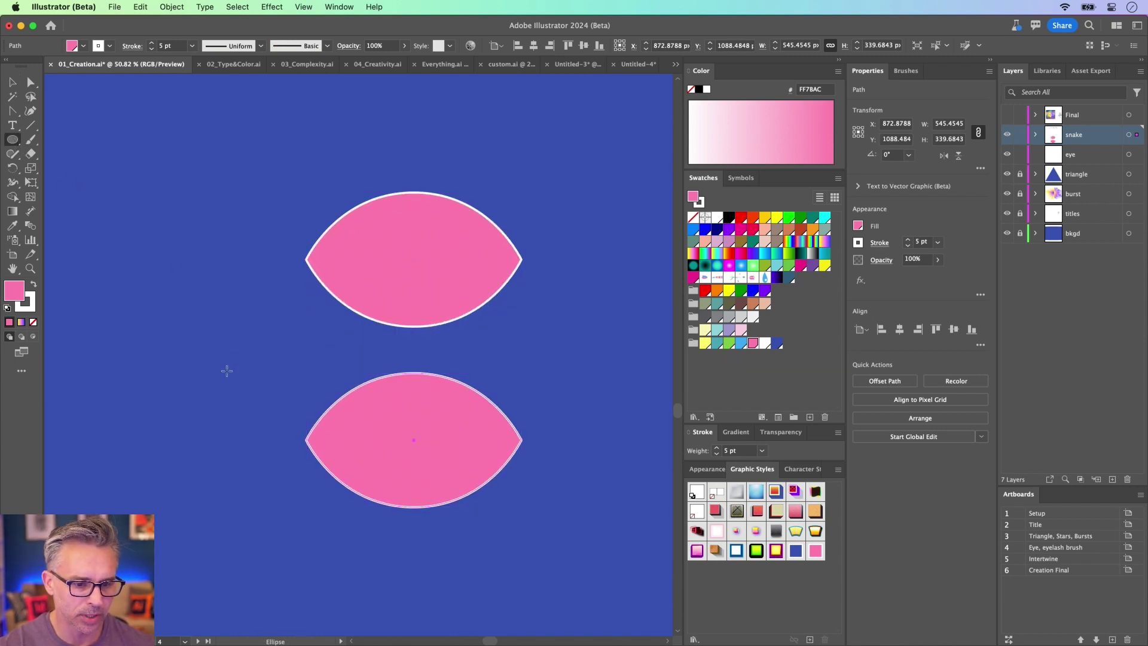
{"action": "left_click_drag", "start_coordinate": [226, 370], "coordinate": [281, 423]}
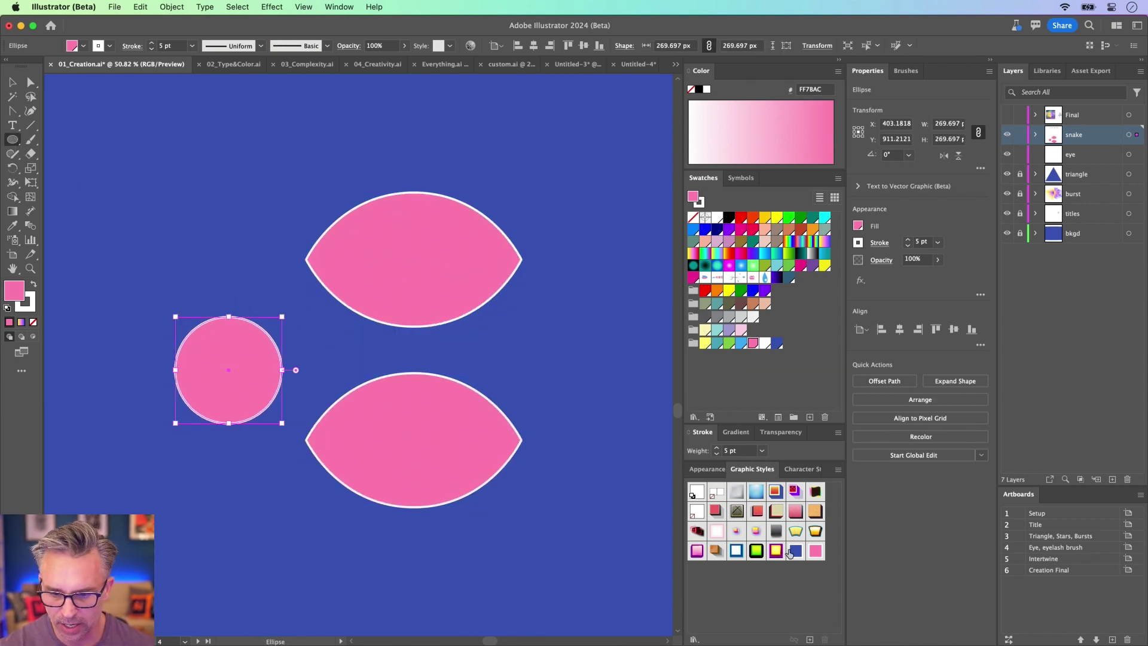
Apply the dark blue graphic style to the circle and place it over the lower eye shape, enlarged to about 430 px
{"action": "left_click", "coordinate": [795, 550]}
{"action": "left_click", "coordinate": [12, 82]}
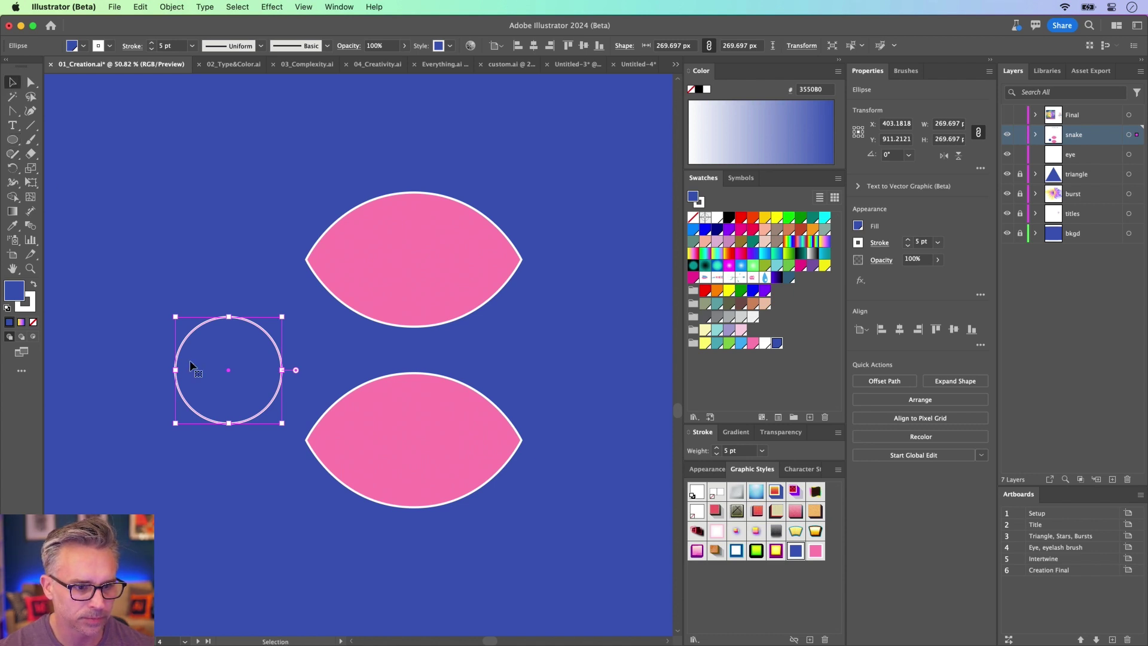
{"action": "mouse_move", "coordinate": [189, 360]}
{"action": "left_mouse_down"}
{"action": "mouse_move", "coordinate": [317, 411]}
{"action": "mouse_move", "coordinate": [405, 417]}
{"action": "mouse_move", "coordinate": [370, 417]}
{"action": "mouse_move", "coordinate": [320, 347]}
{"action": "mouse_move", "coordinate": [329, 361]}
{"action": "left_mouse_up"}
{"action": "left_click_drag", "start_coordinate": [372, 429], "coordinate": [378, 447]}
Send the blue circle behind the lower eye shape and make a clipping mask from the two
{"action": "left_click", "coordinate": [311, 439], "text": "shift"}
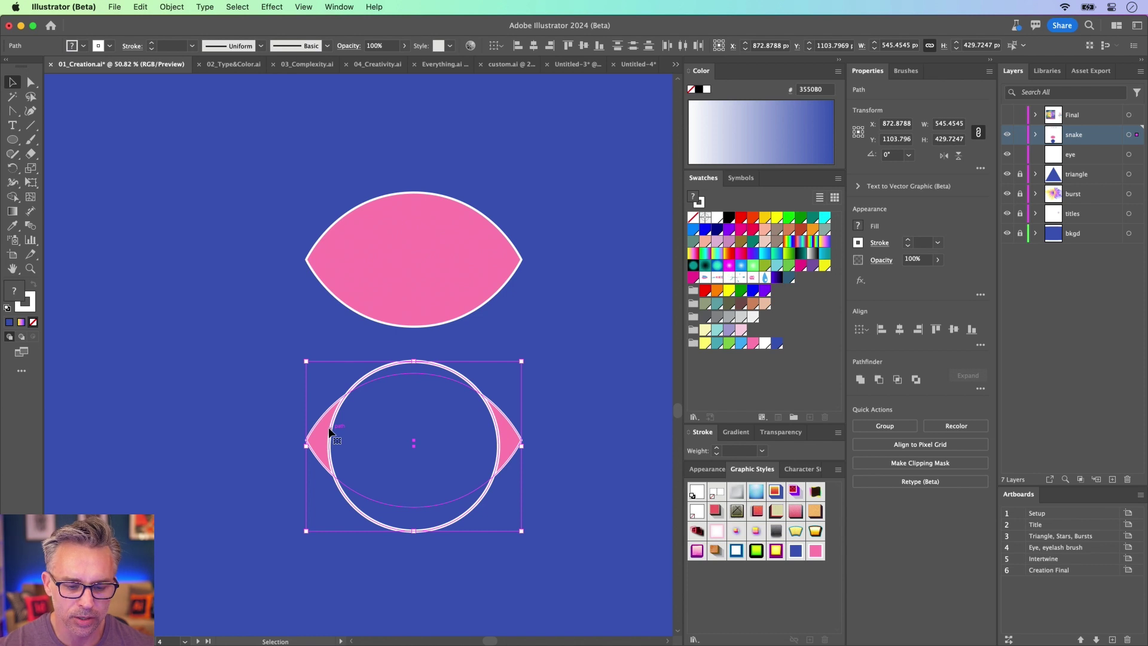
{"action": "left_click", "coordinate": [310, 396]}
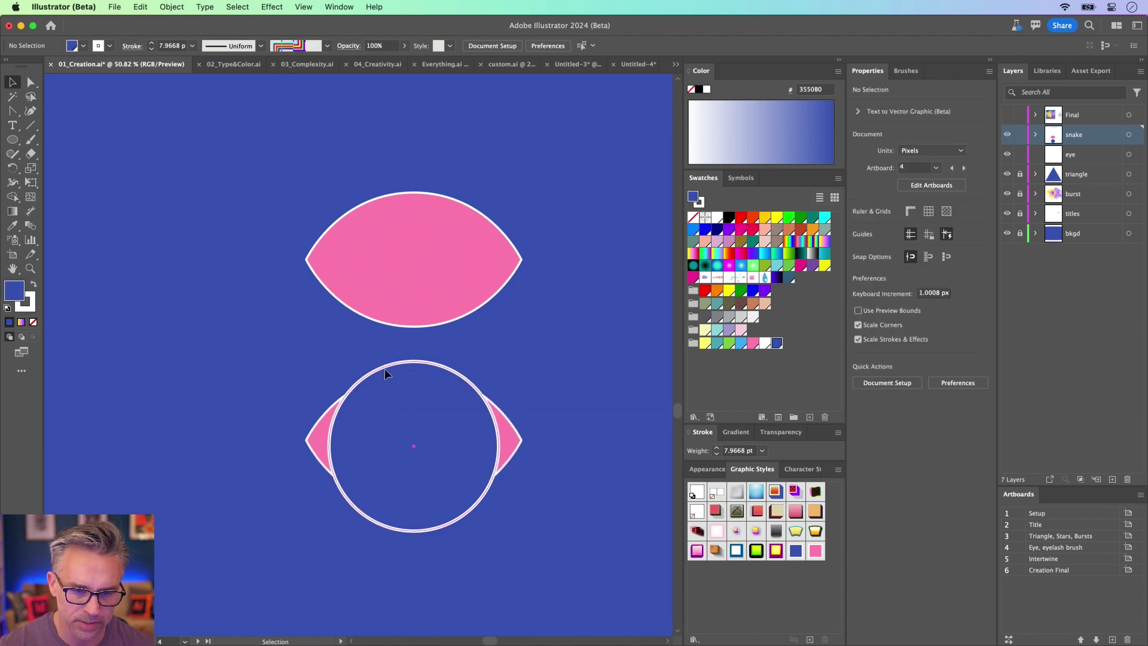
{"action": "left_click", "coordinate": [385, 368], "text": "shift"}
{"action": "key", "text": "super+shift+bracketleft"}
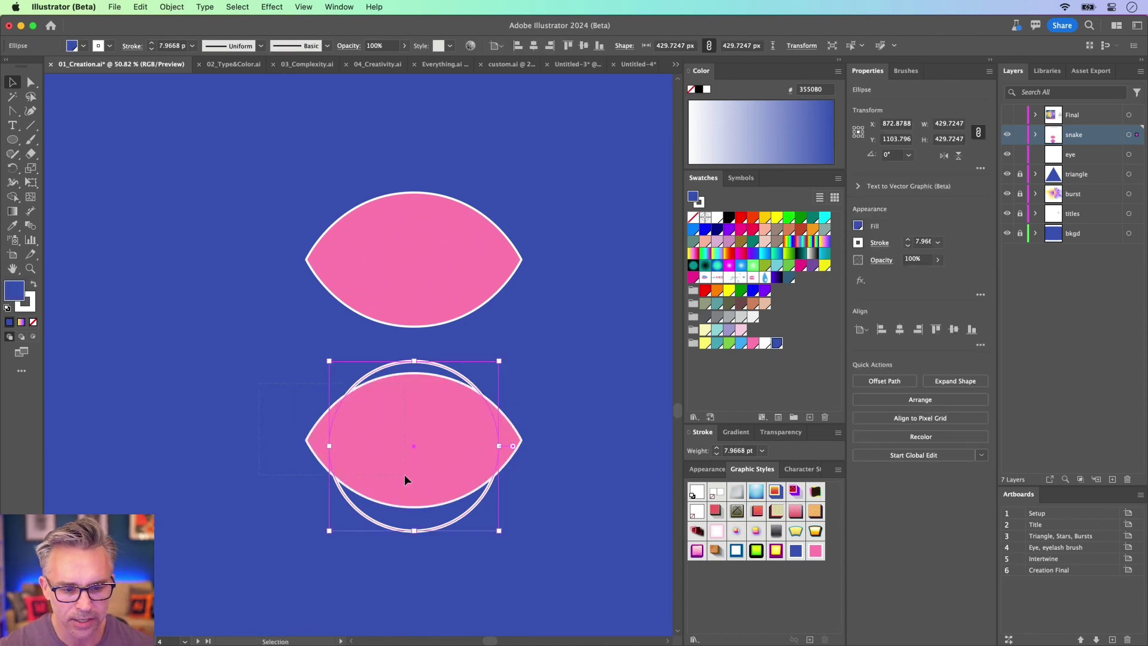
{"action": "left_click", "coordinate": [405, 475], "text": "shift"}
{"action": "right_click", "coordinate": [405, 429]}
{"action": "left_click", "coordinate": [449, 502]}
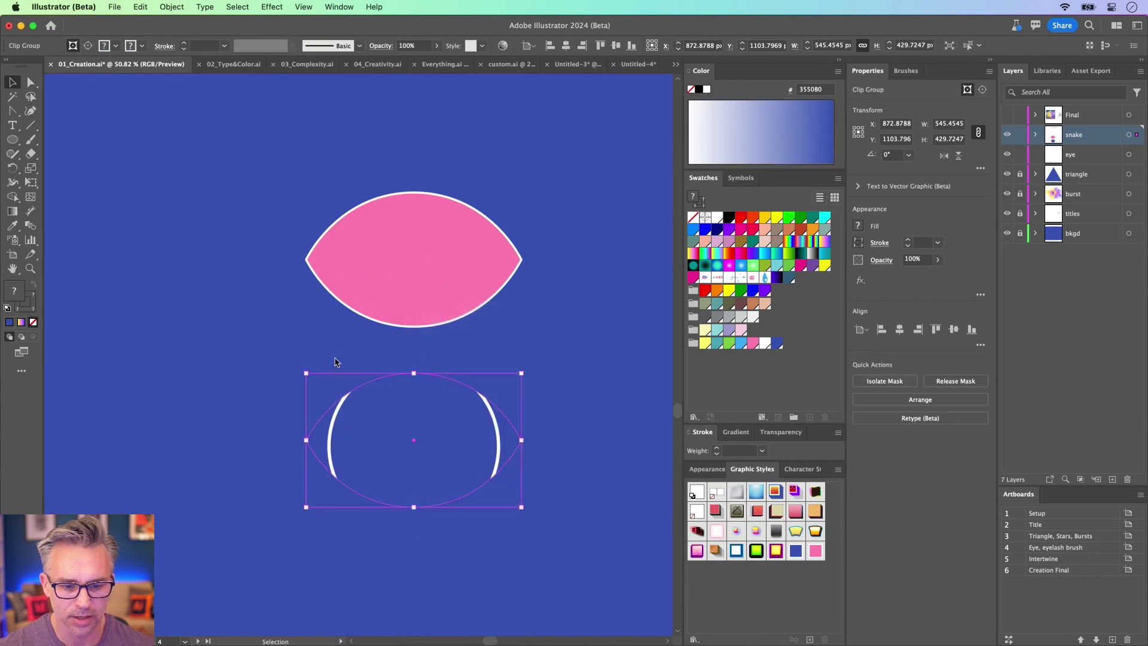
Move the clipped circle straight up onto the upper eye shape, and remove it again
{"action": "left_click", "coordinate": [293, 372]}
{"action": "left_click_drag", "start_coordinate": [331, 420], "coordinate": [332, 239]}
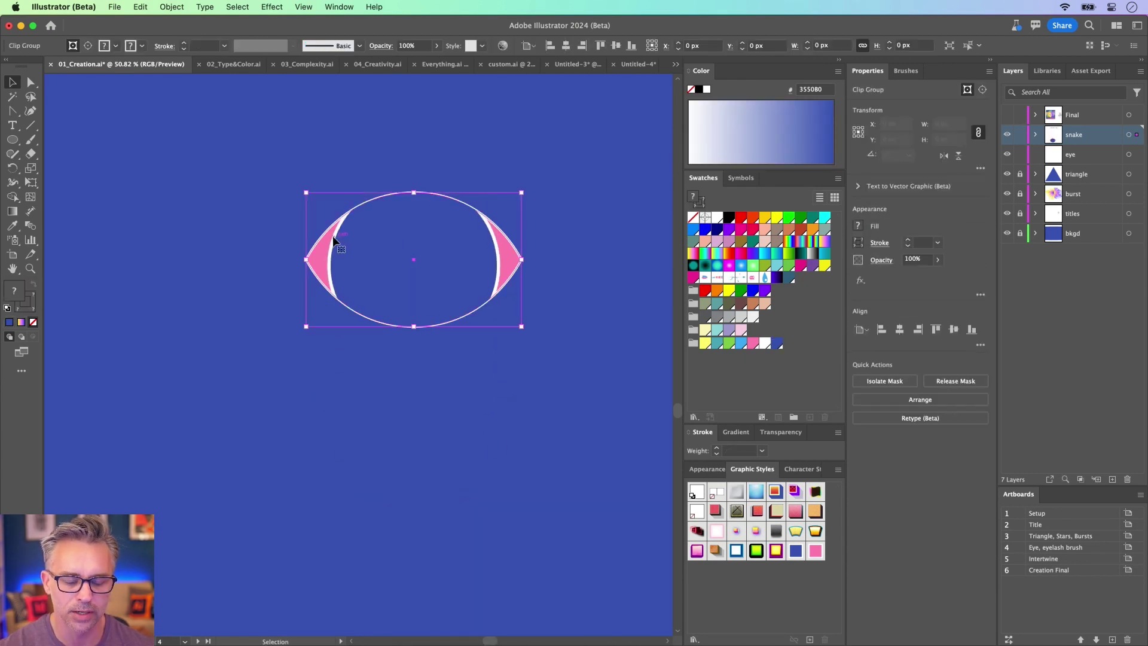
{"action": "key", "text": "super+z"}
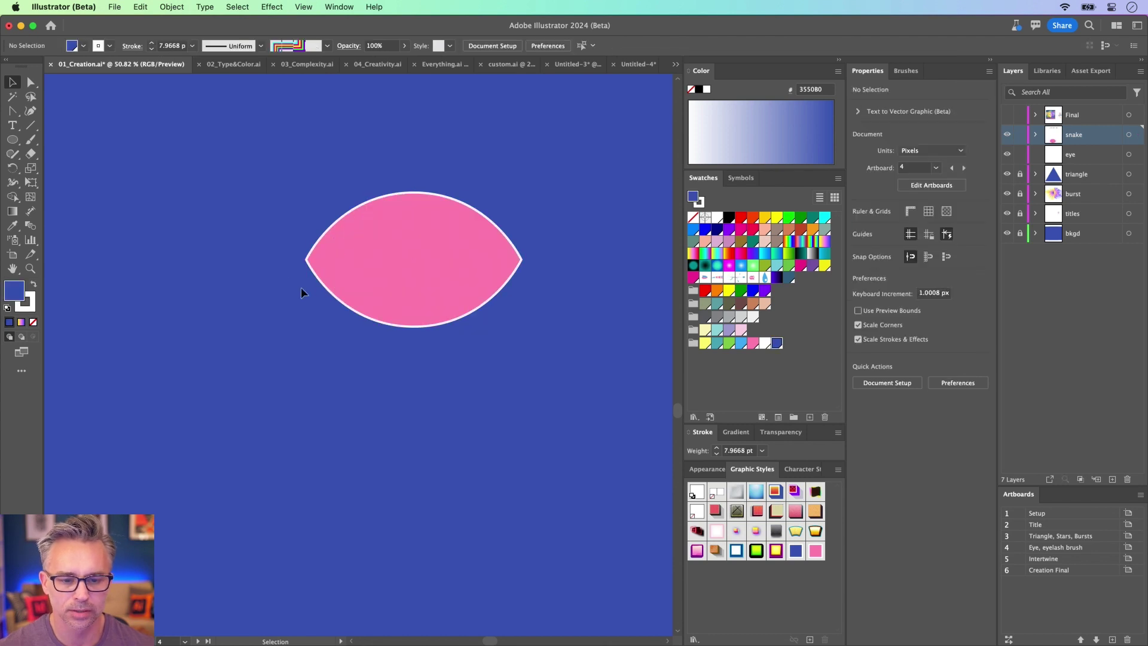
Switch the remaining pink eye shape to Draw Inside mode
{"action": "left_click", "coordinate": [351, 253]}
{"action": "key", "text": "a"}
{"action": "key", "text": "super+1"}
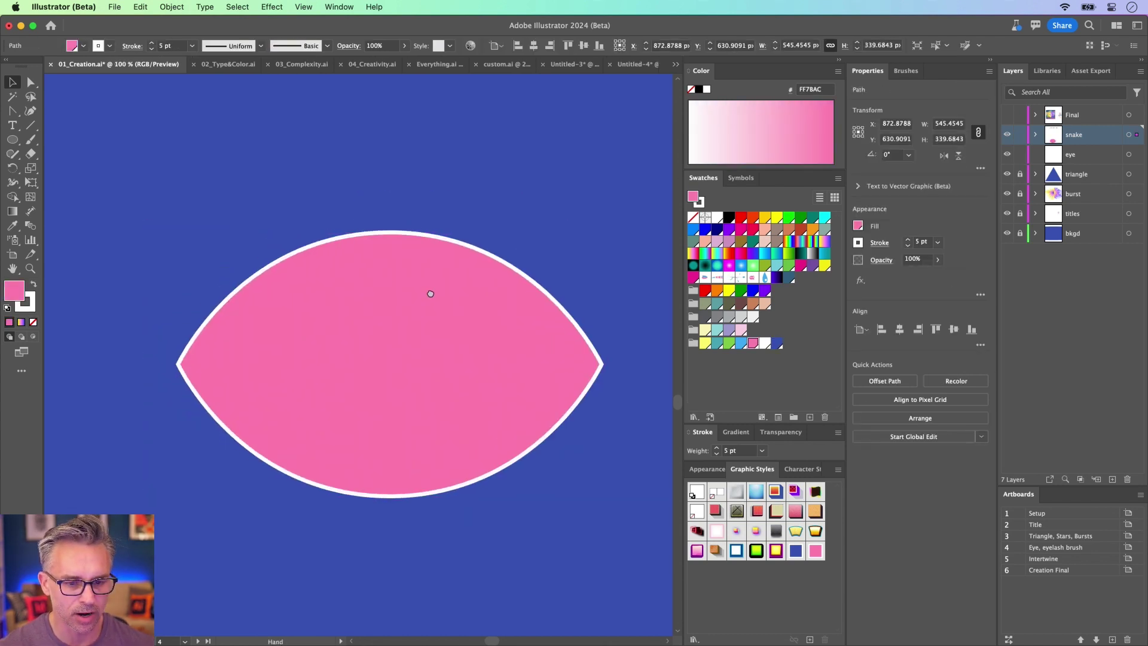
{"action": "key", "text": "v"}
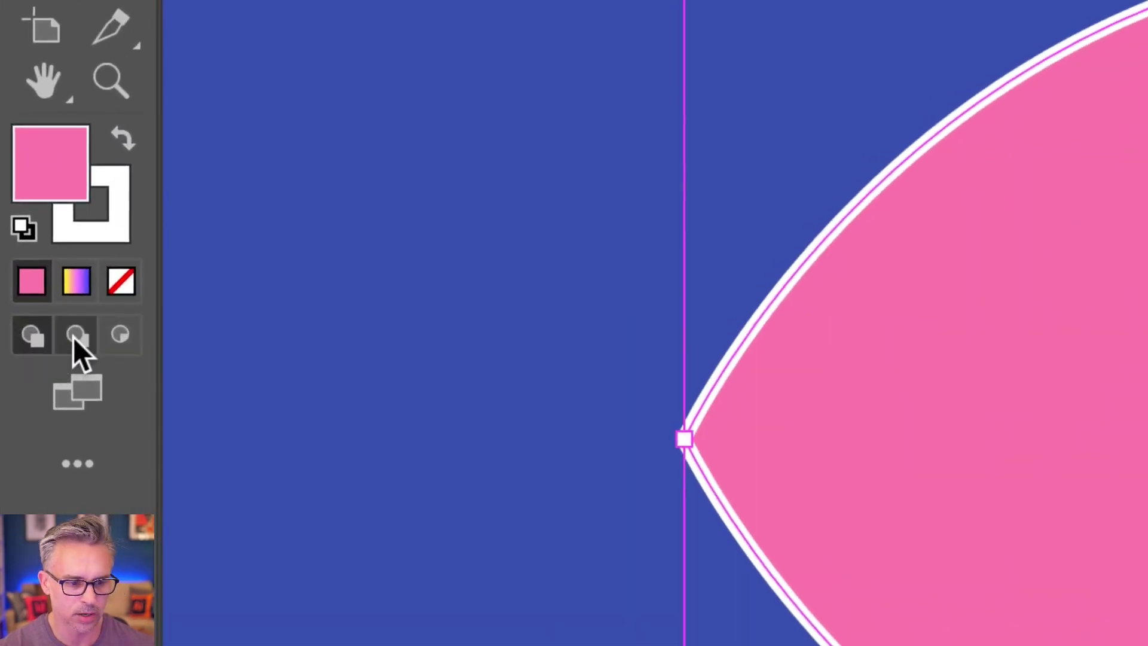
{"action": "left_click", "coordinate": [120, 337]}
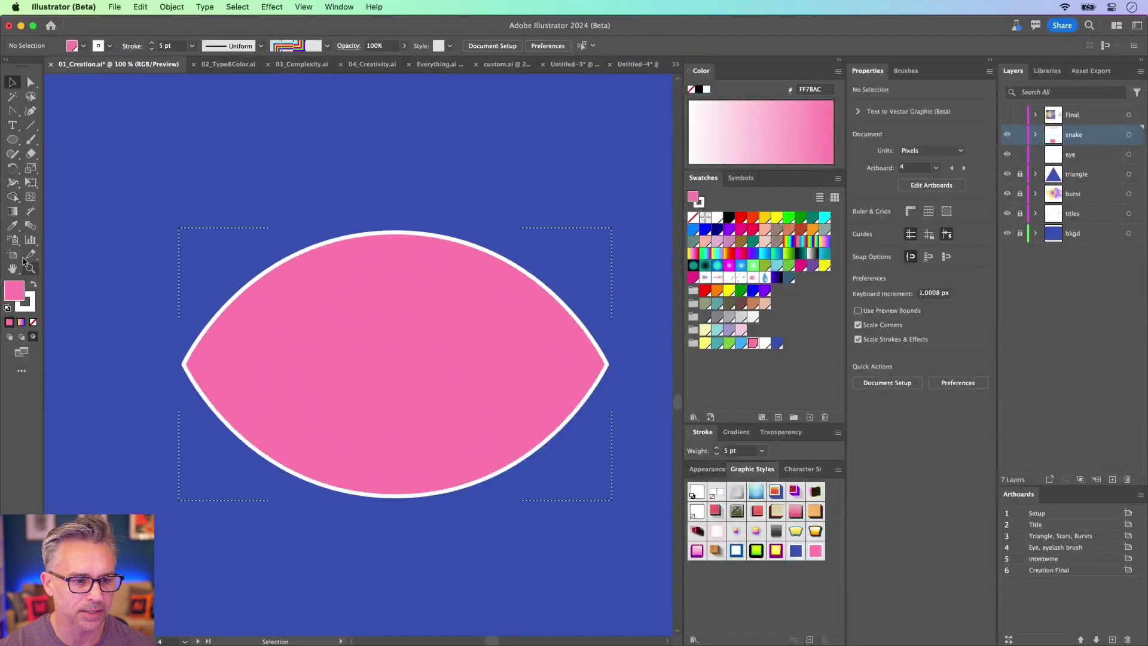
Draw a circle about 422 px in diameter from the eye's centre inside the eye shape, using the dark blue graphic style
{"action": "left_click", "coordinate": [12, 139]}
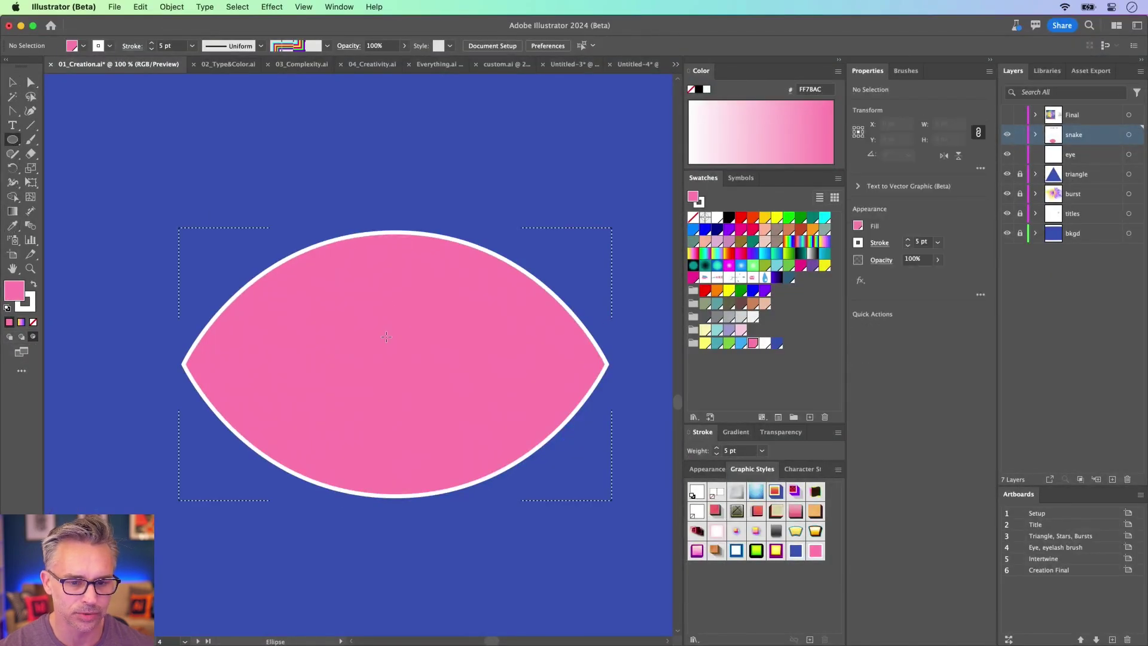
{"action": "left_click", "coordinate": [795, 550]}
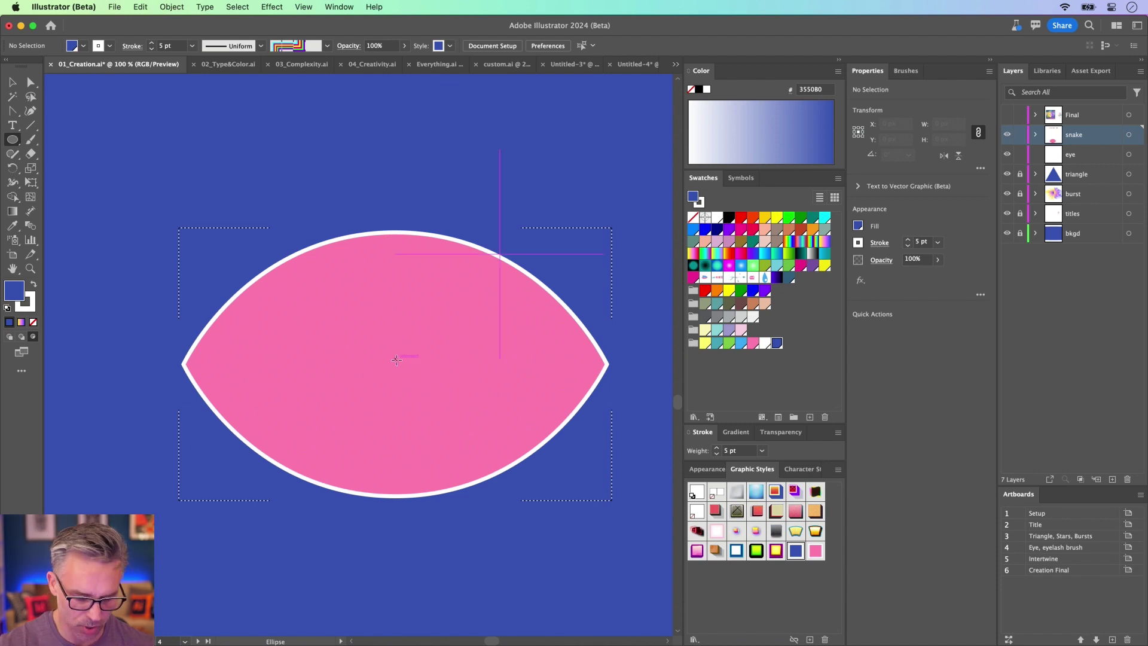
{"action": "left_click_drag", "start_coordinate": [393, 359], "coordinate": [546, 522]}
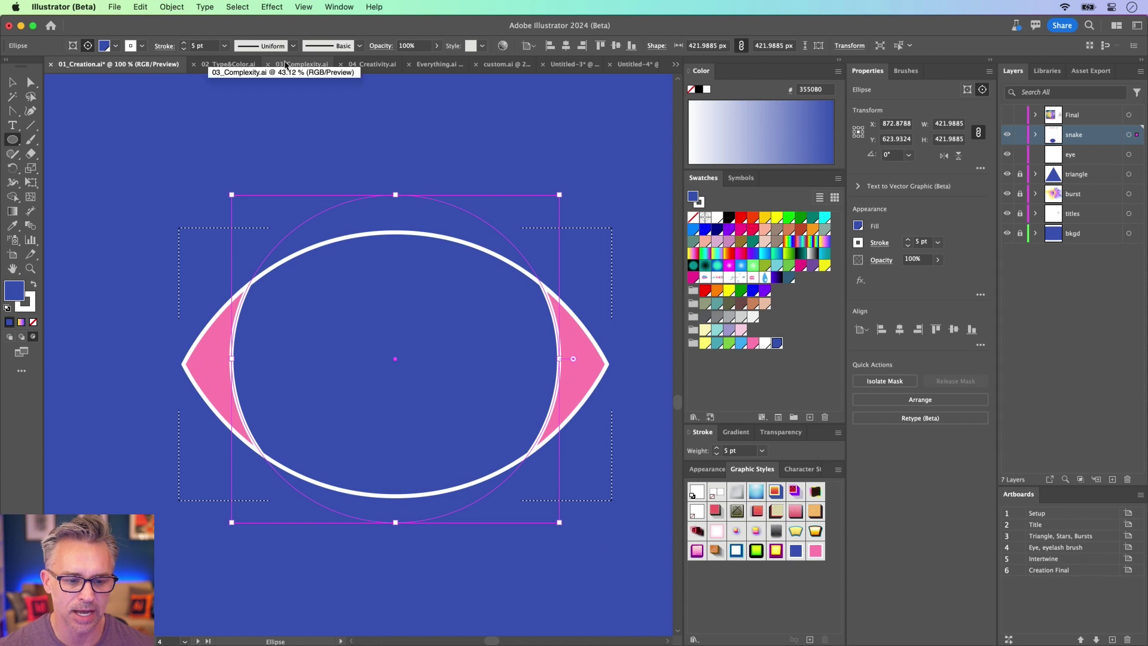
Shrink the inner blue circle to about 368 px, nudge it to the eye's vertical centre, and return to normal drawing mode
{"action": "left_click", "coordinate": [12, 82]}
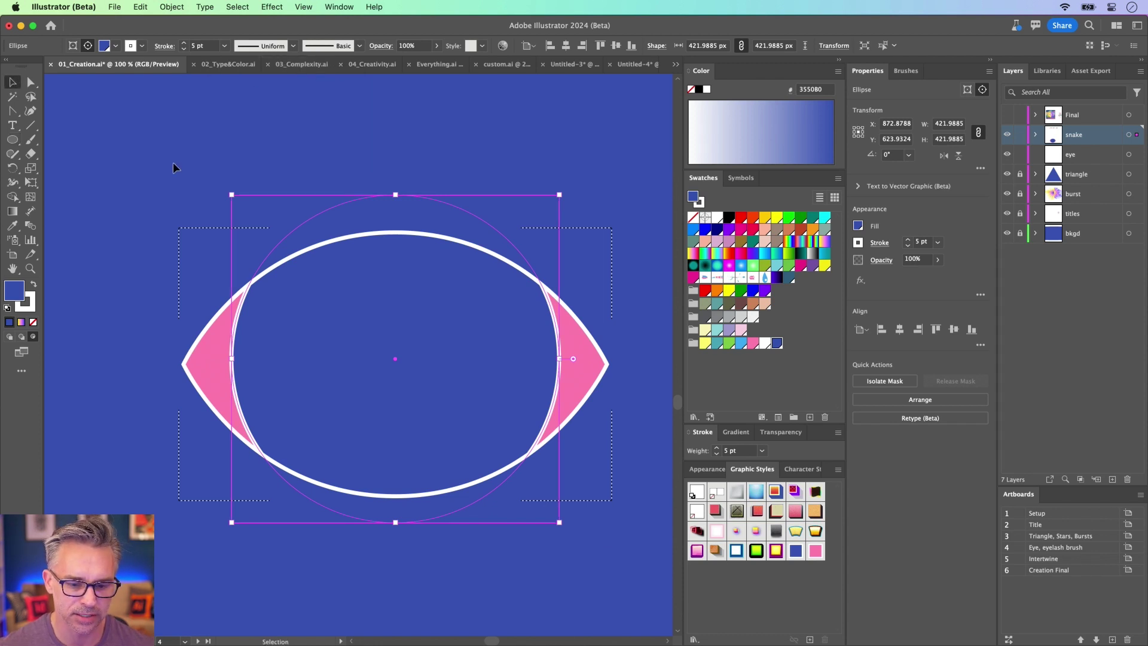
{"action": "key", "text": "shift+Down"}
{"action": "key", "text": "shift+Down"}
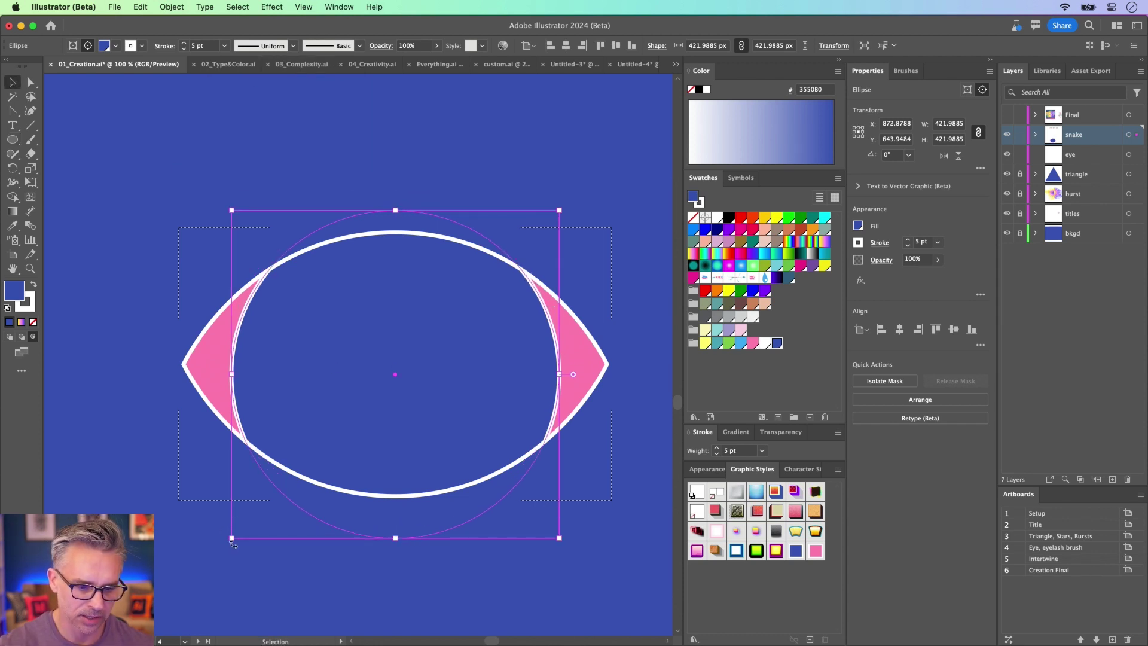
{"action": "left_click_drag", "start_coordinate": [232, 538], "coordinate": [249, 535]}
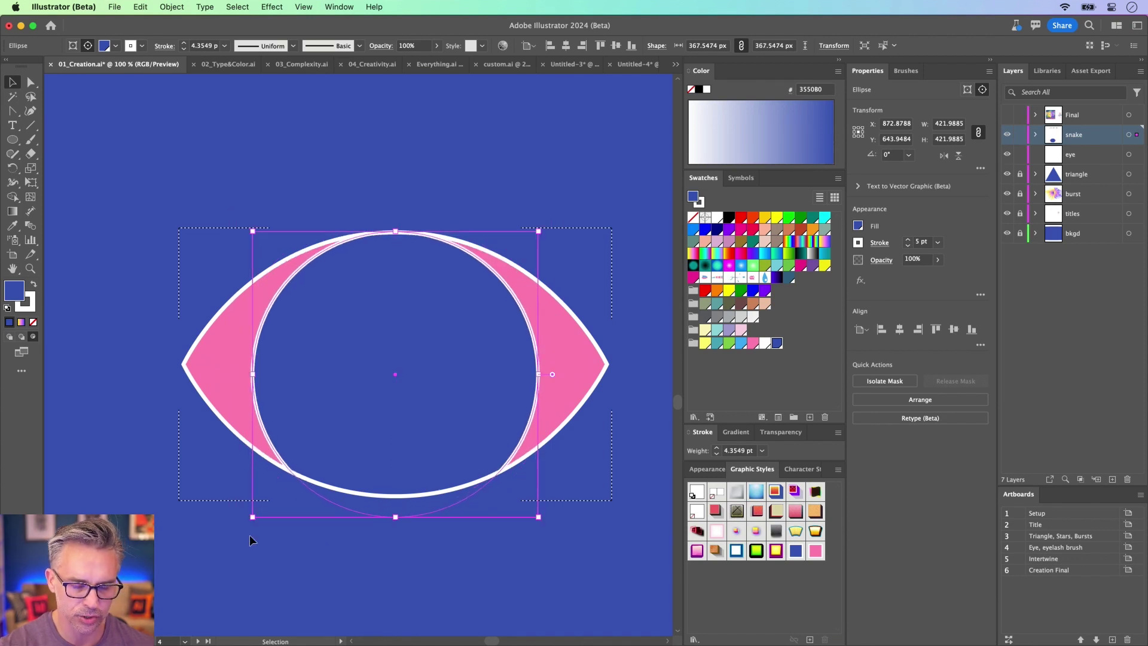
{"action": "key", "text": "shift+Up"}
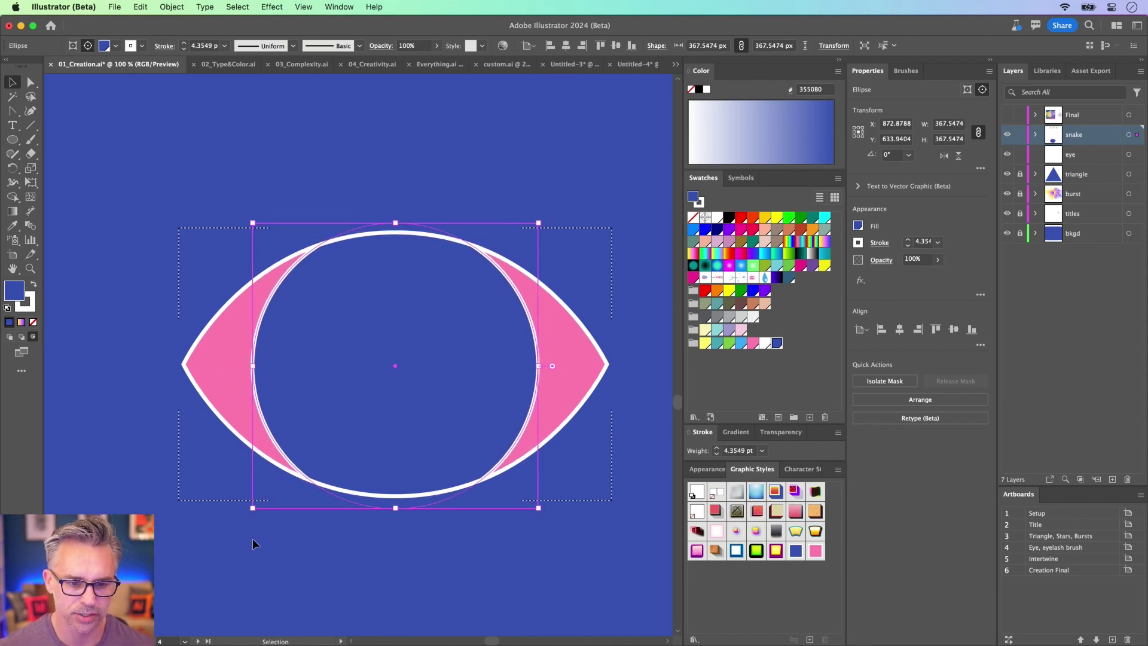
{"action": "left_click", "coordinate": [144, 301]}
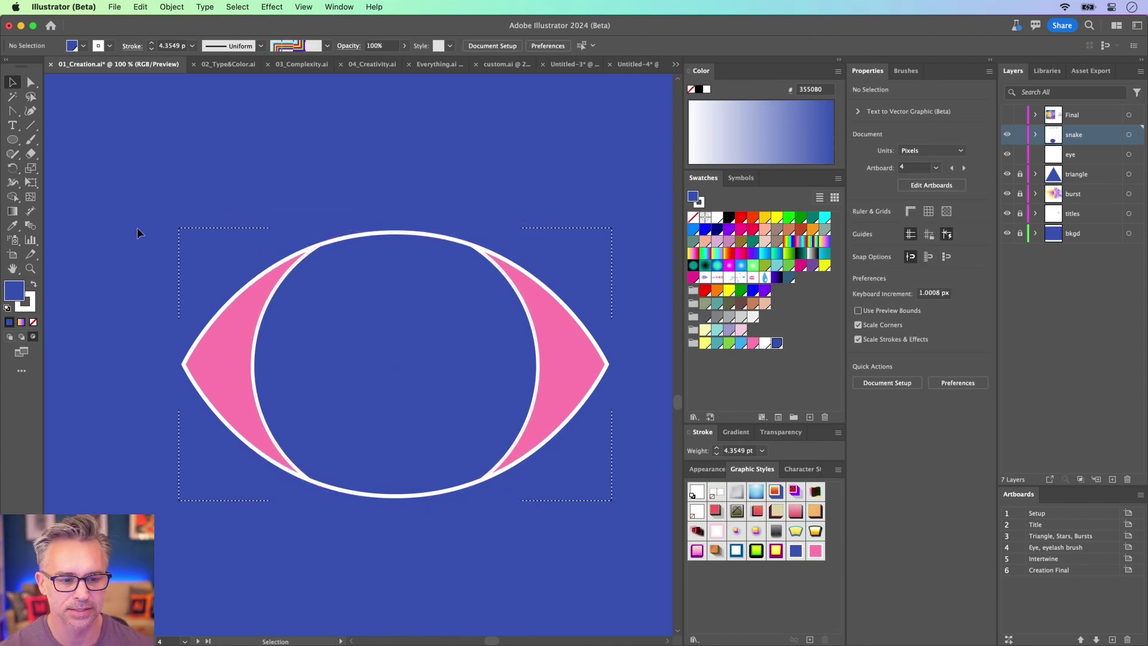
{"action": "key", "text": "shift+d"}
Draw an iris circle about 196 px in diameter from the eye's centre and fill it with light blue (3FA9F5)
{"action": "left_click", "coordinate": [265, 276]}
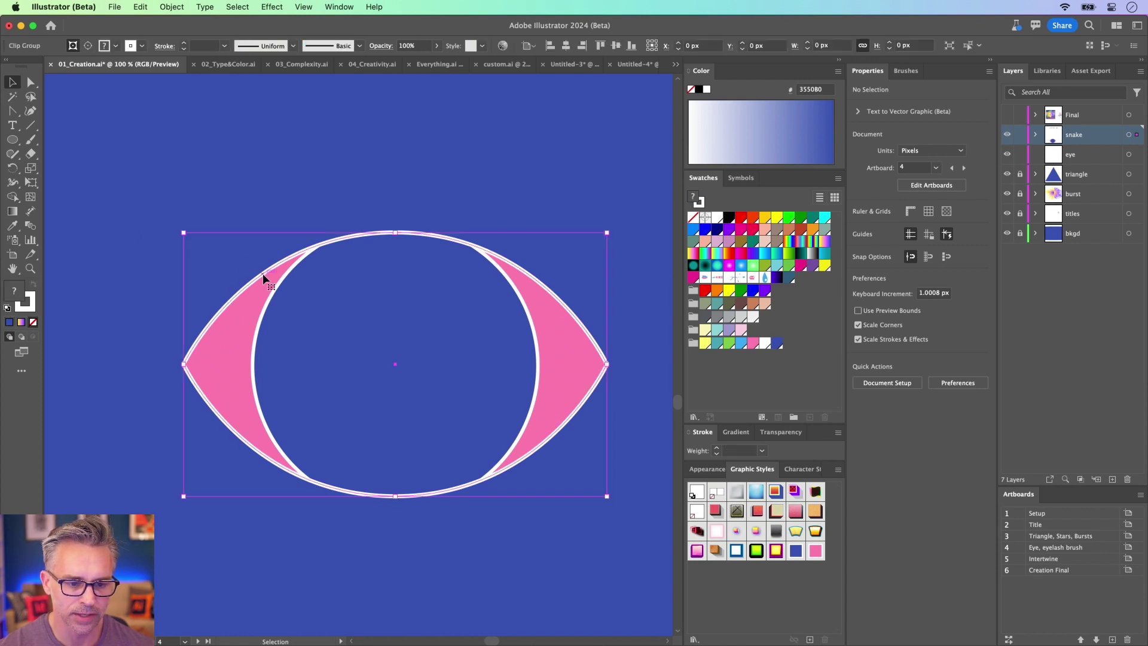
{"action": "left_click", "coordinate": [12, 139]}
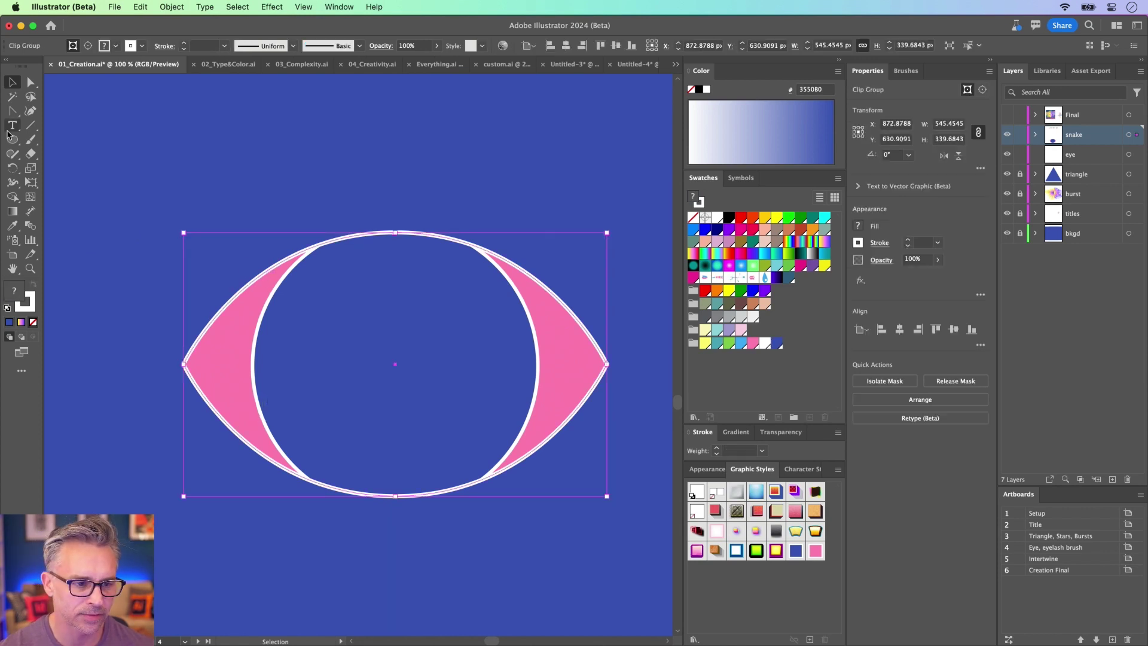
{"action": "left_click_drag", "start_coordinate": [394, 362], "coordinate": [472, 440]}
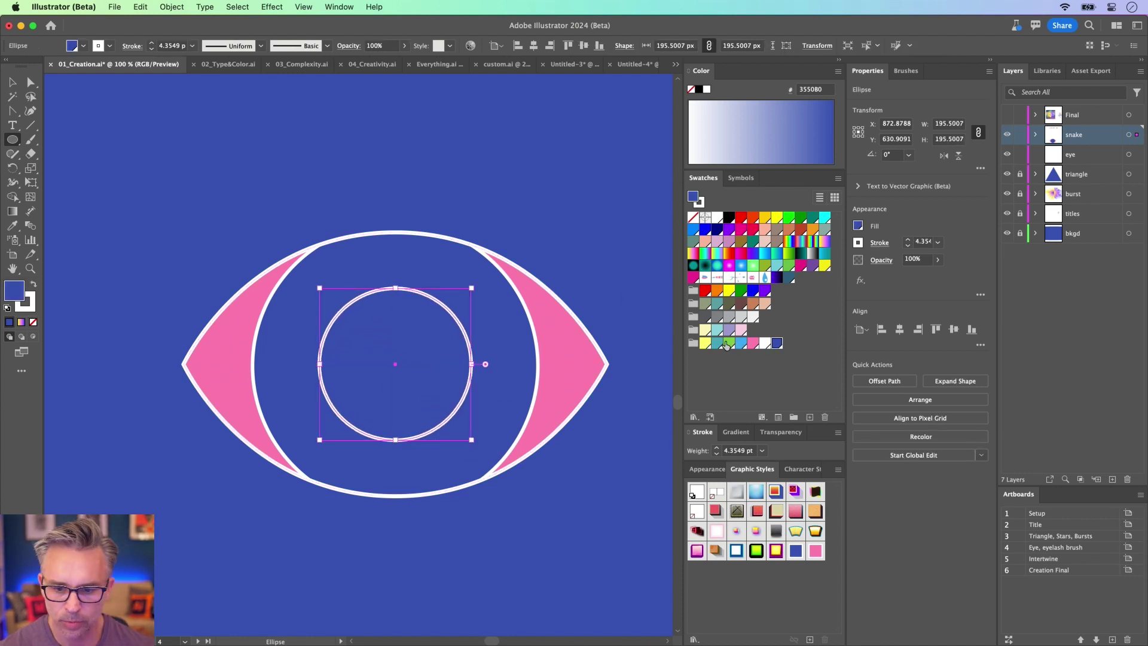
{"action": "left_click", "coordinate": [717, 343]}
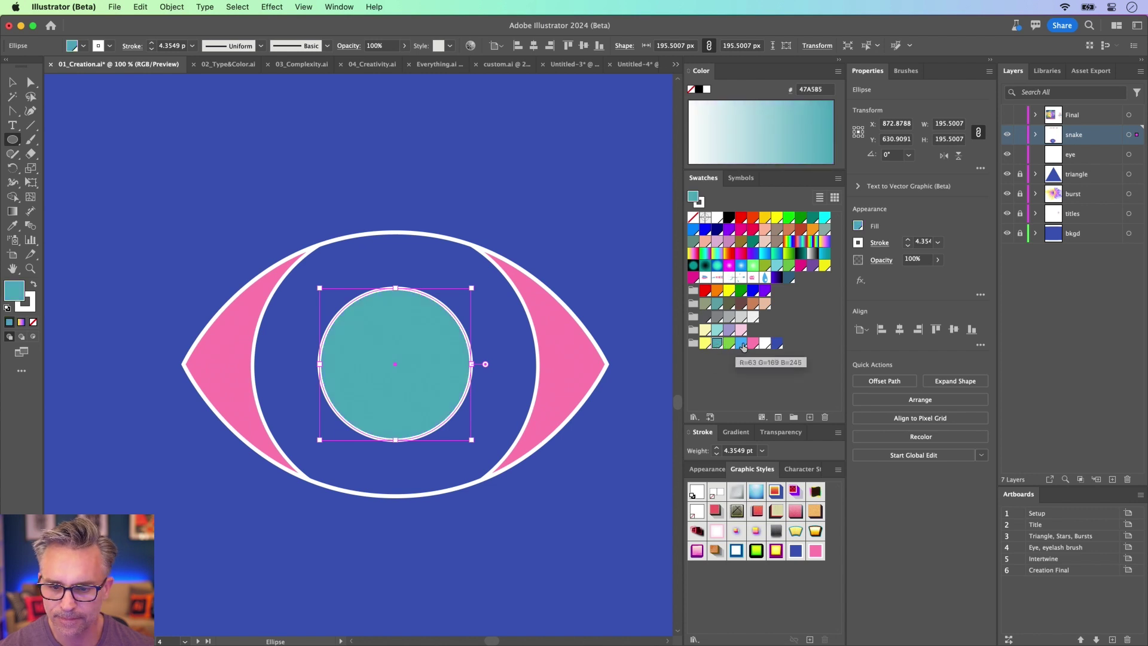
{"action": "left_click", "coordinate": [742, 344]}
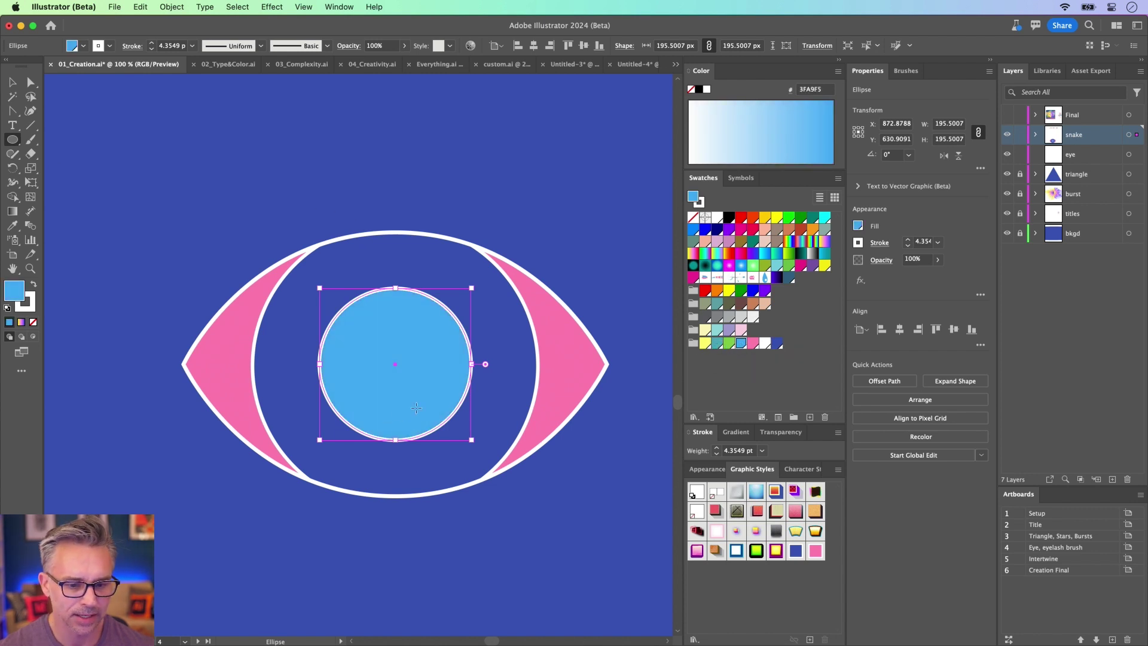
Draw an ellipse about 73 × 93 px over the iris's lower-right edge, with a white fill and no stroke
{"action": "left_click_drag", "start_coordinate": [420, 392], "coordinate": [477, 464]}
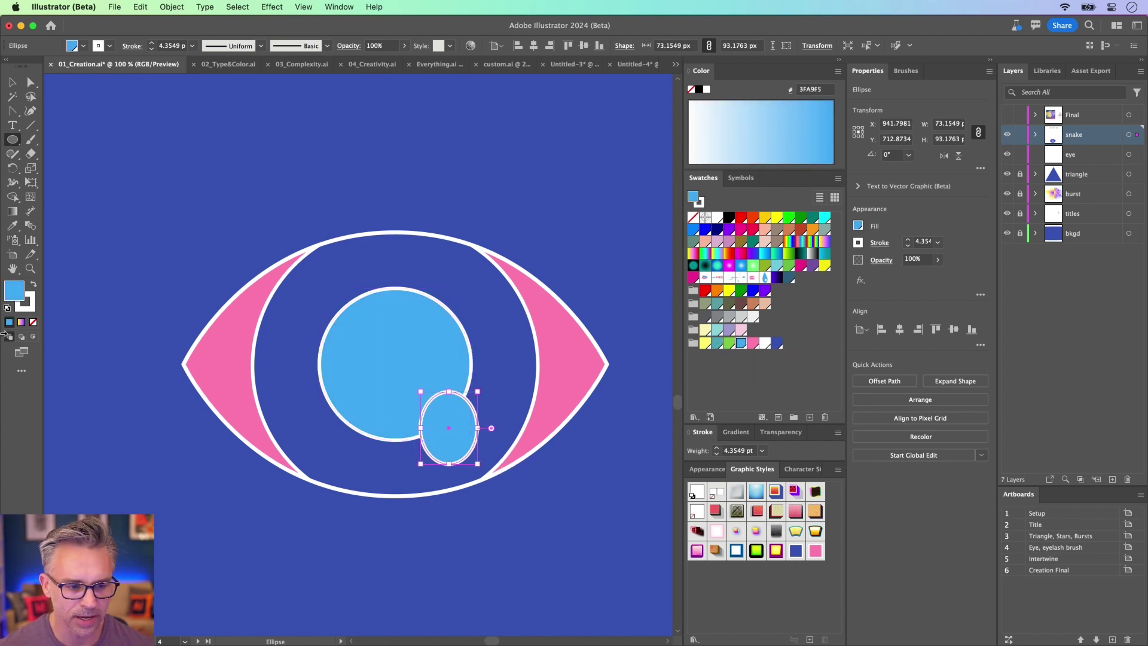
{"action": "left_click", "coordinate": [32, 308]}
{"action": "left_click", "coordinate": [33, 322]}
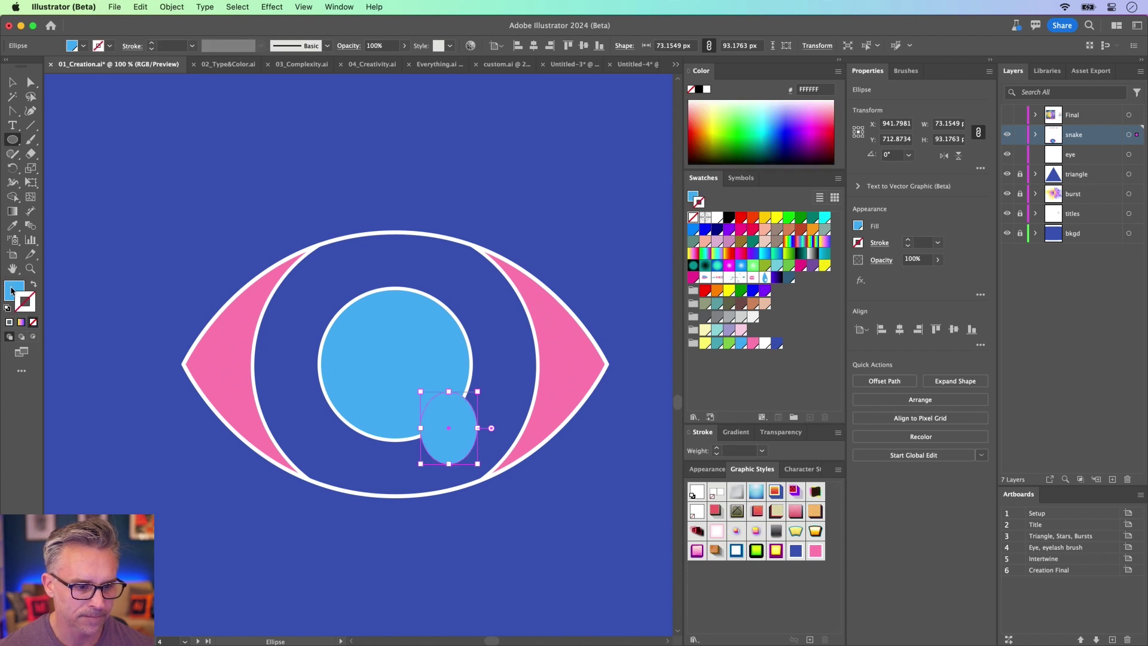
{"action": "left_click", "coordinate": [12, 291]}
{"action": "left_click", "coordinate": [715, 219]}
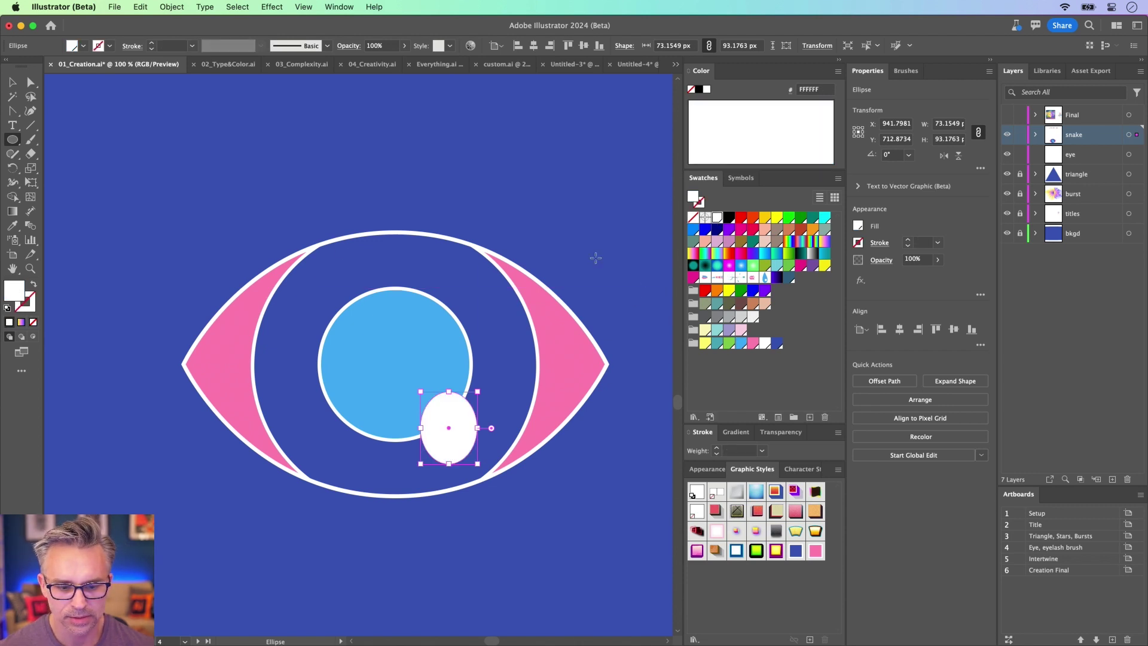
Tilt and stretch the white ellipse to about 82 × 128 px pointing toward the iris centre, and set its blend mode to Overlay
{"action": "left_click", "coordinate": [12, 82]}
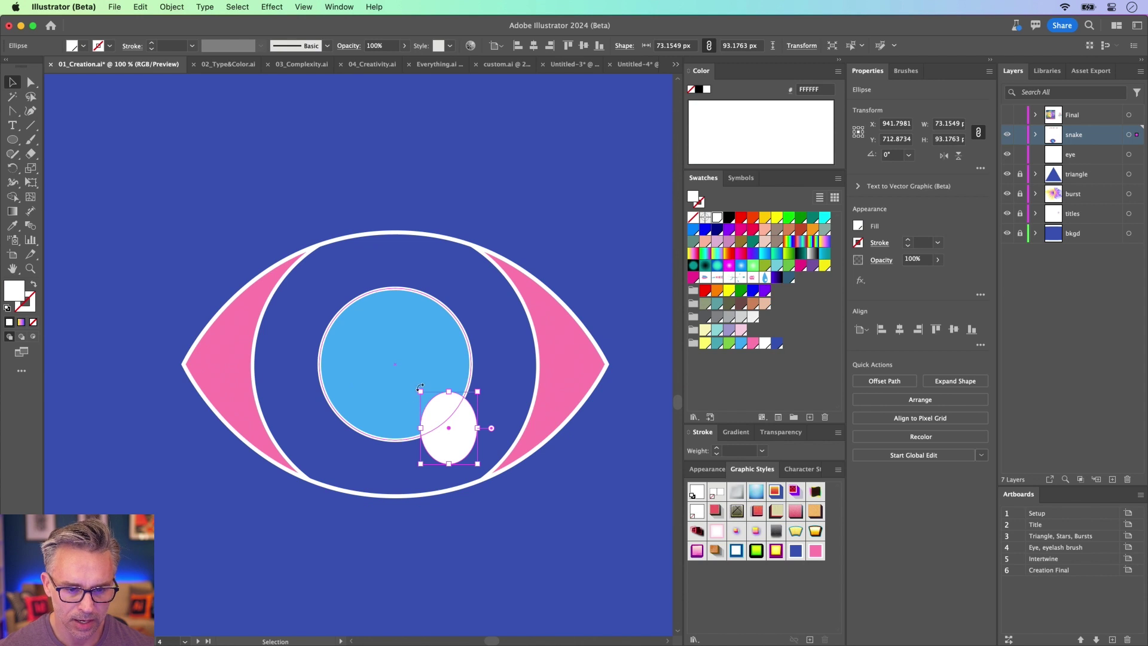
{"action": "left_click_drag", "start_coordinate": [420, 388], "coordinate": [382, 400]}
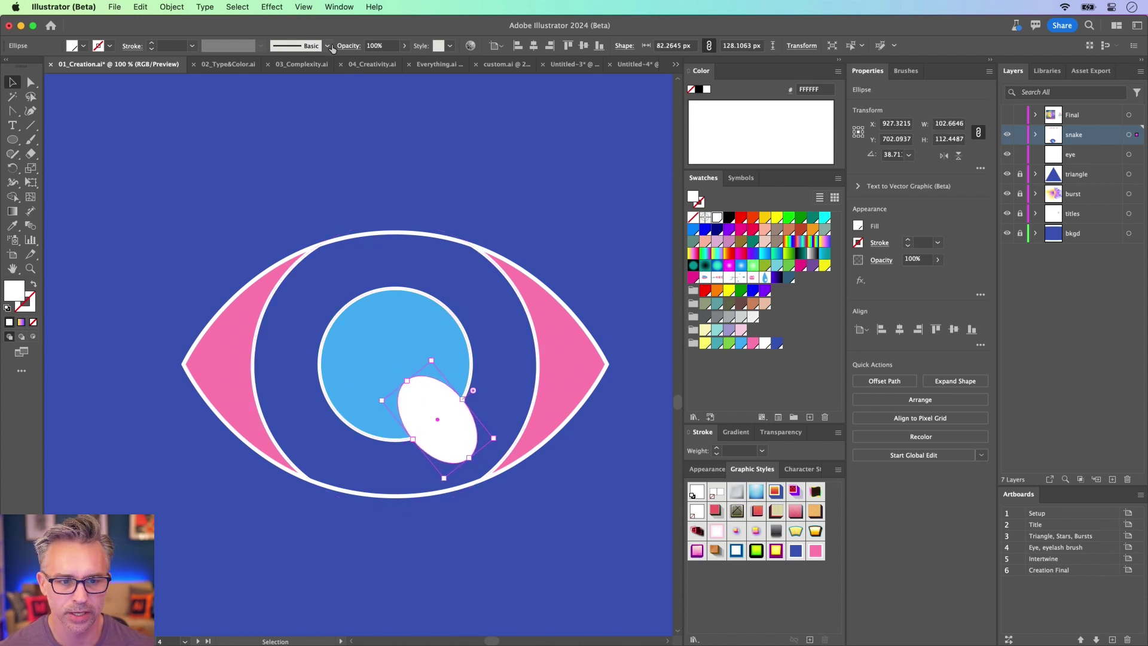
{"action": "left_click", "coordinate": [354, 46]}
{"action": "left_click", "coordinate": [248, 66]}
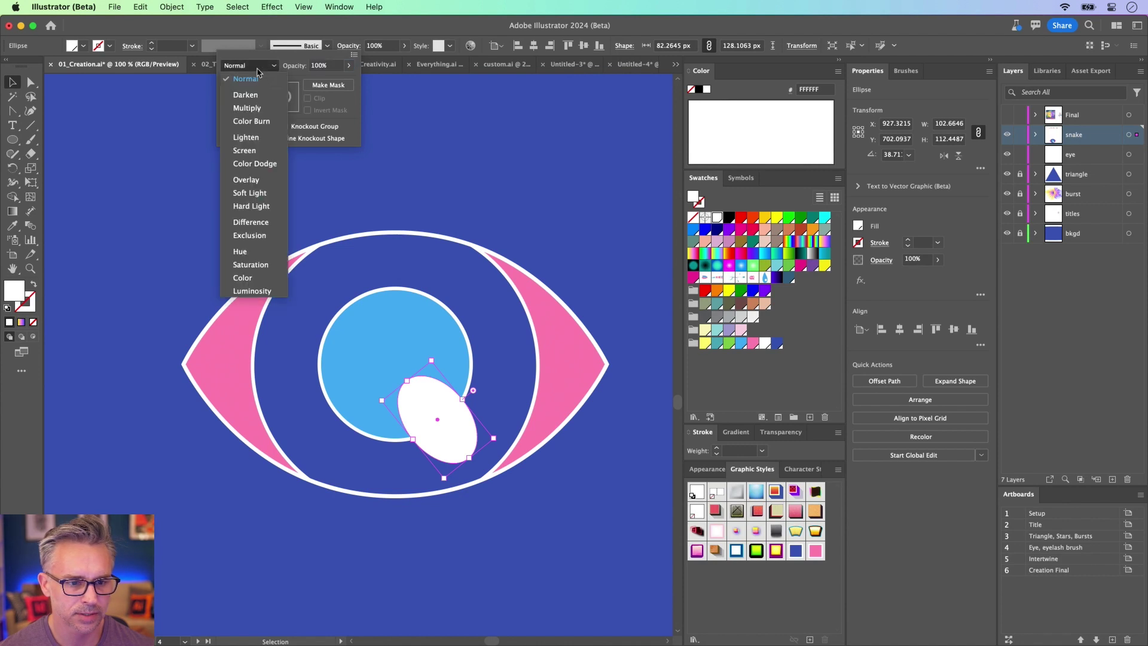
{"action": "left_click", "coordinate": [247, 180]}
{"action": "left_click", "coordinate": [154, 256]}
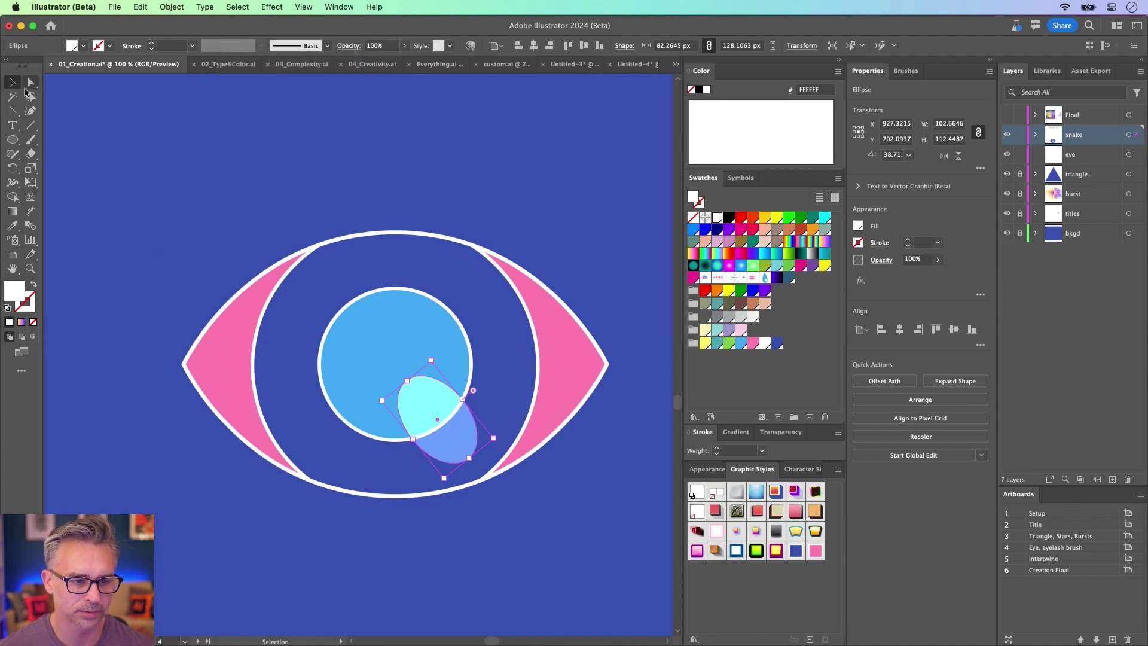
{"action": "left_click", "coordinate": [203, 288]}
Draw a nearly vertical line about 216 px long above the eye's left corner, clear of the eye
{"action": "key", "text": "super+minus"}
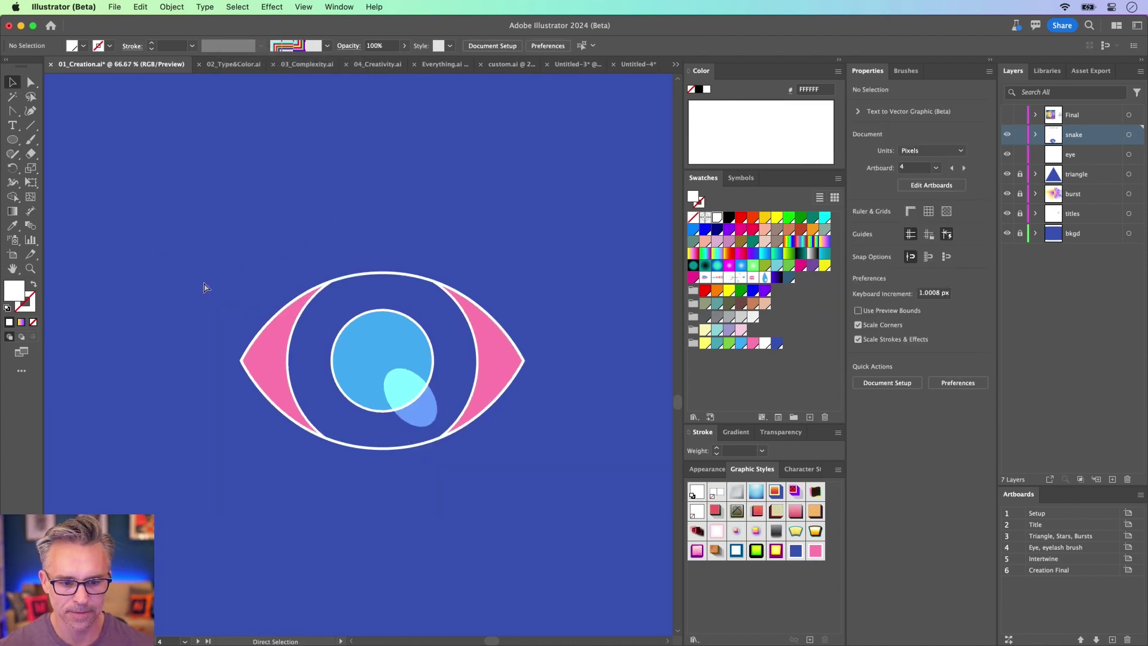
{"action": "key", "text": "super+minus"}
{"action": "key", "text": "super+equal"}
{"action": "key", "text": "super+equal"}
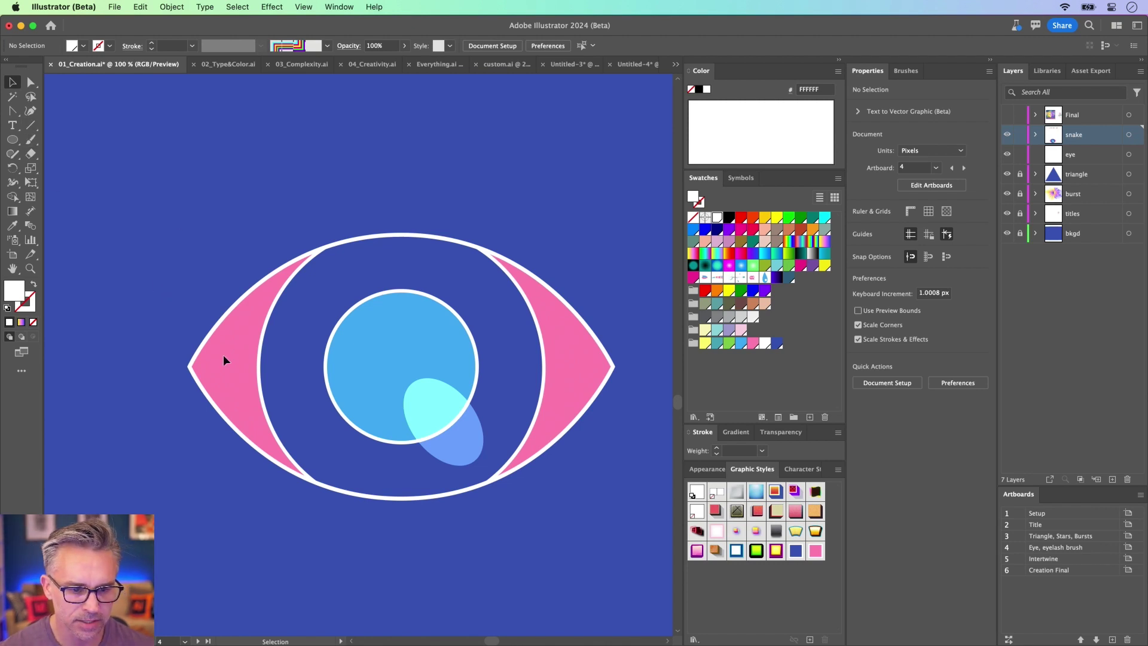
{"action": "left_click", "coordinate": [31, 124]}
{"action": "left_click_drag", "start_coordinate": [173, 335], "coordinate": [175, 167]}
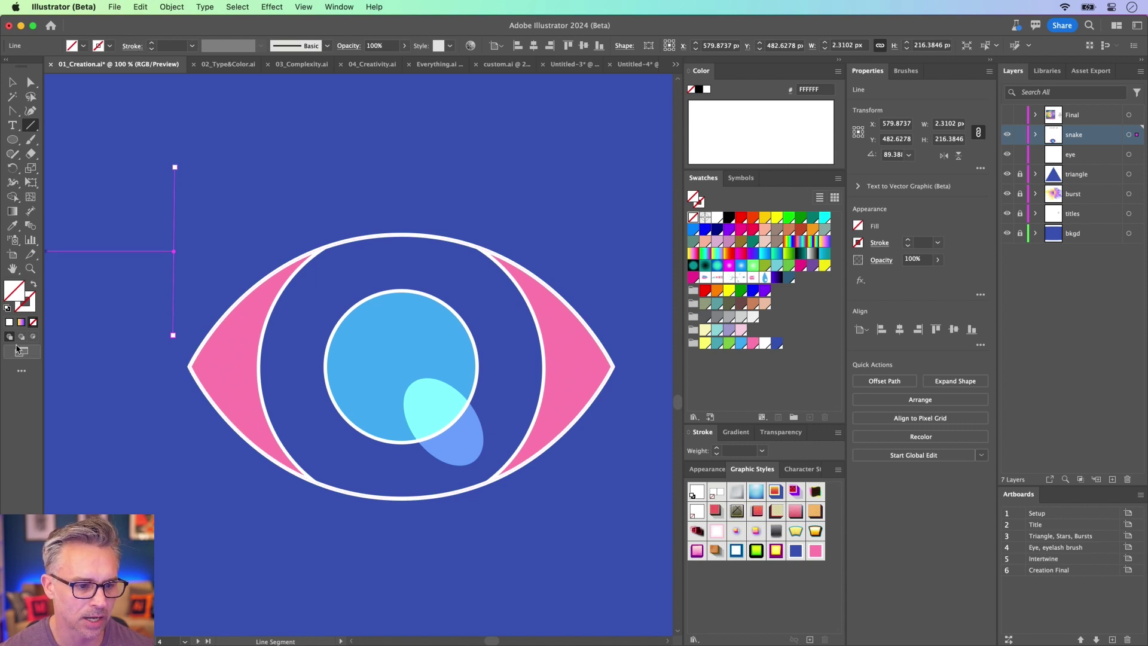
Give the line a white stroke with a weight of 11 pt
{"action": "left_click", "coordinate": [151, 43]}
{"action": "left_click", "coordinate": [151, 43]}
{"action": "left_click", "coordinate": [151, 43]}
{"action": "left_click", "coordinate": [151, 43]}
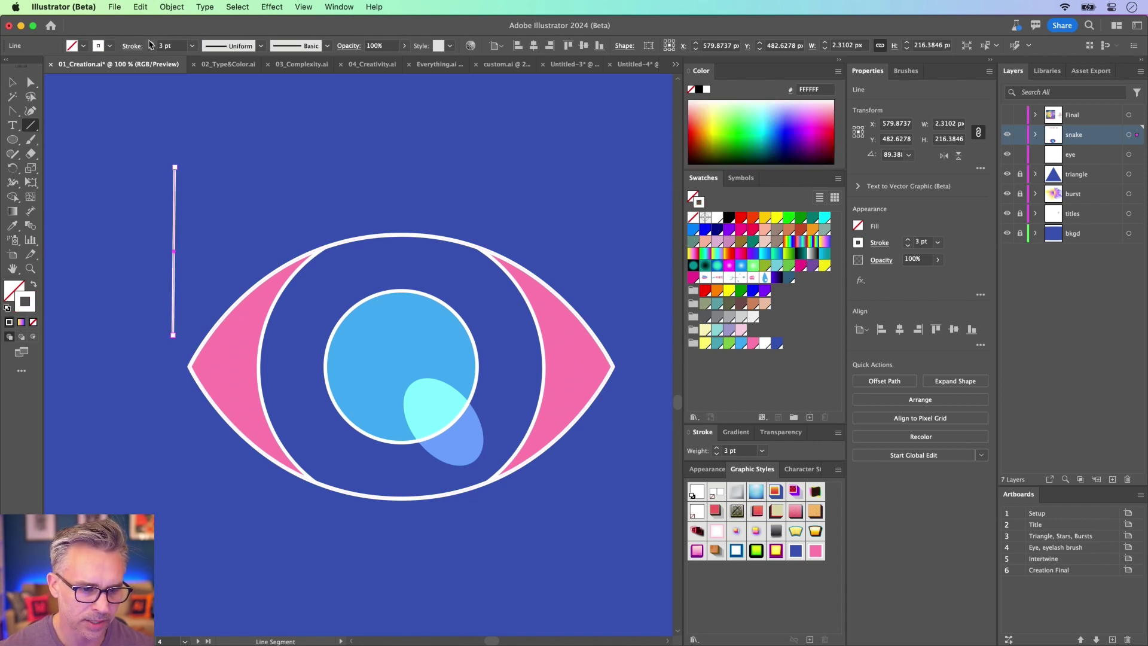
{"action": "left_click", "coordinate": [152, 43]}
{"action": "left_click", "coordinate": [152, 43]}
{"action": "left_click", "coordinate": [152, 43]}
{"action": "left_click", "coordinate": [152, 43]}
{"action": "left_click", "coordinate": [151, 43]}
{"action": "left_click", "coordinate": [152, 43]}
{"action": "left_click", "coordinate": [151, 43]}
{"action": "left_click", "coordinate": [151, 43]}
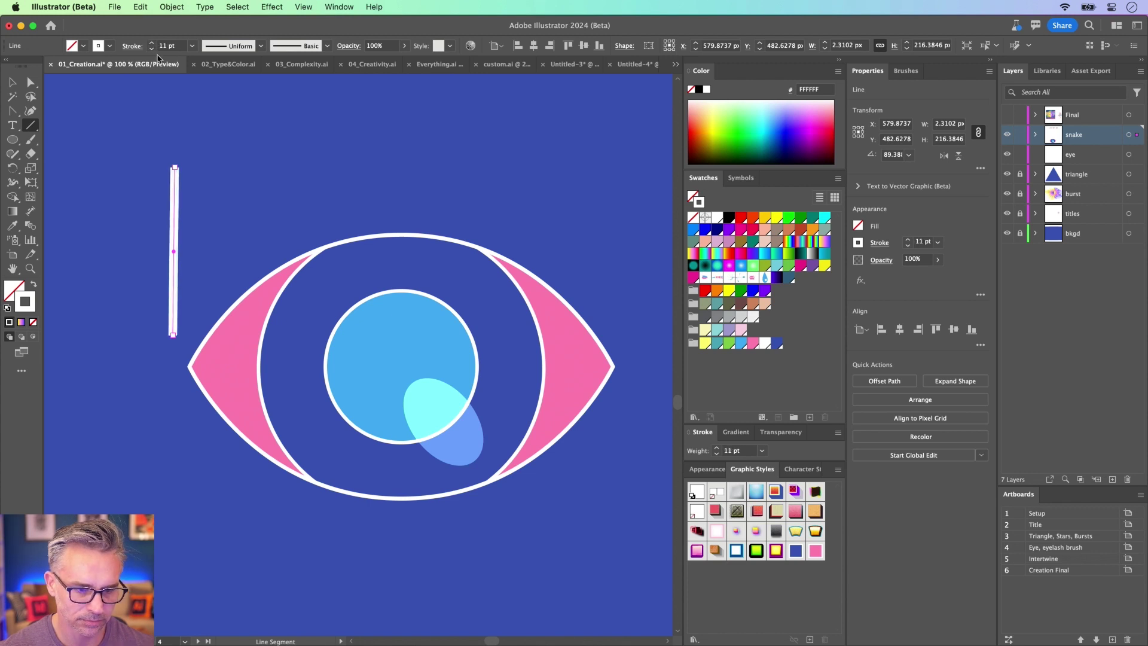
Apply the triangular tapered width profile to the vertical line so it narrows to a point at its upper end
{"action": "left_click", "coordinate": [262, 47]}
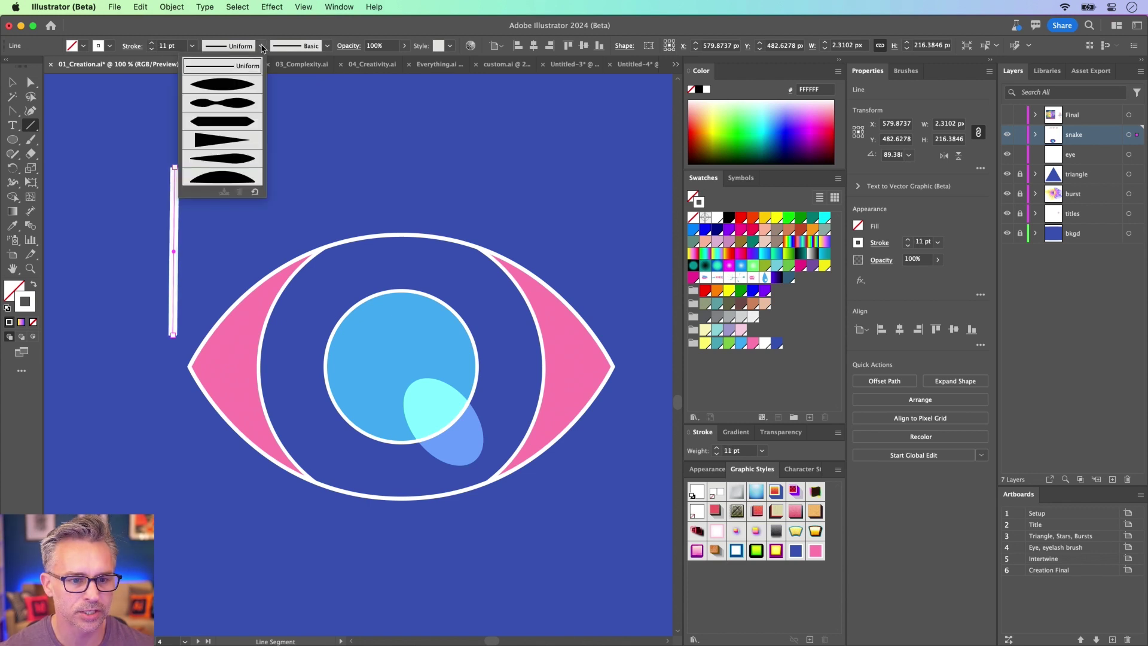
{"action": "left_click", "coordinate": [215, 141]}
{"action": "left_click_drag", "start_coordinate": [194, 302], "coordinate": [198, 148]}
{"action": "key", "text": "super+shift+a"}
{"action": "key", "text": "v"}
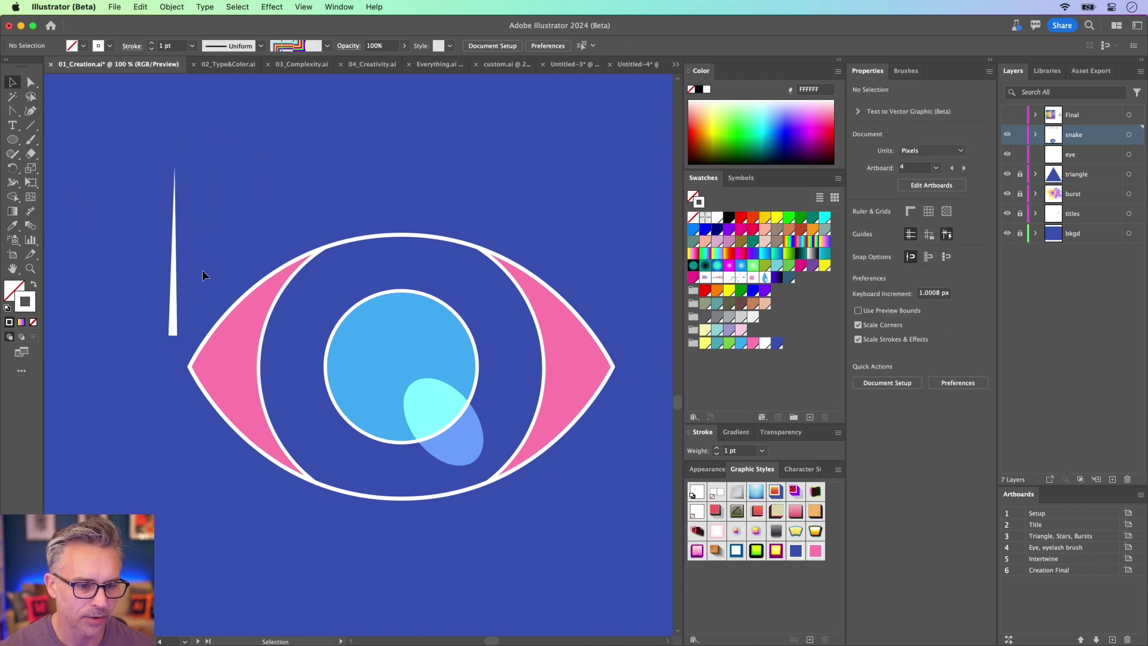
Delete the tapered vertical line above the eye's left corner
{"action": "left_click_drag", "start_coordinate": [176, 295], "coordinate": [196, 277]}
{"action": "key", "text": "super+equal"}
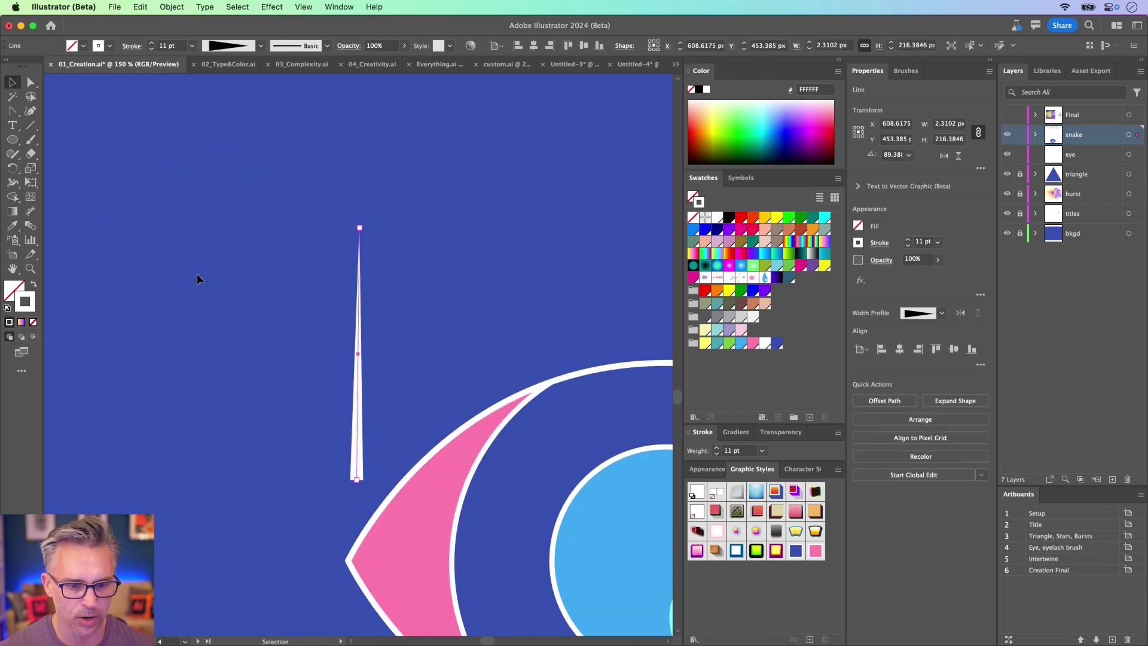
{"action": "left_click_drag", "start_coordinate": [428, 282], "coordinate": [342, 235]}
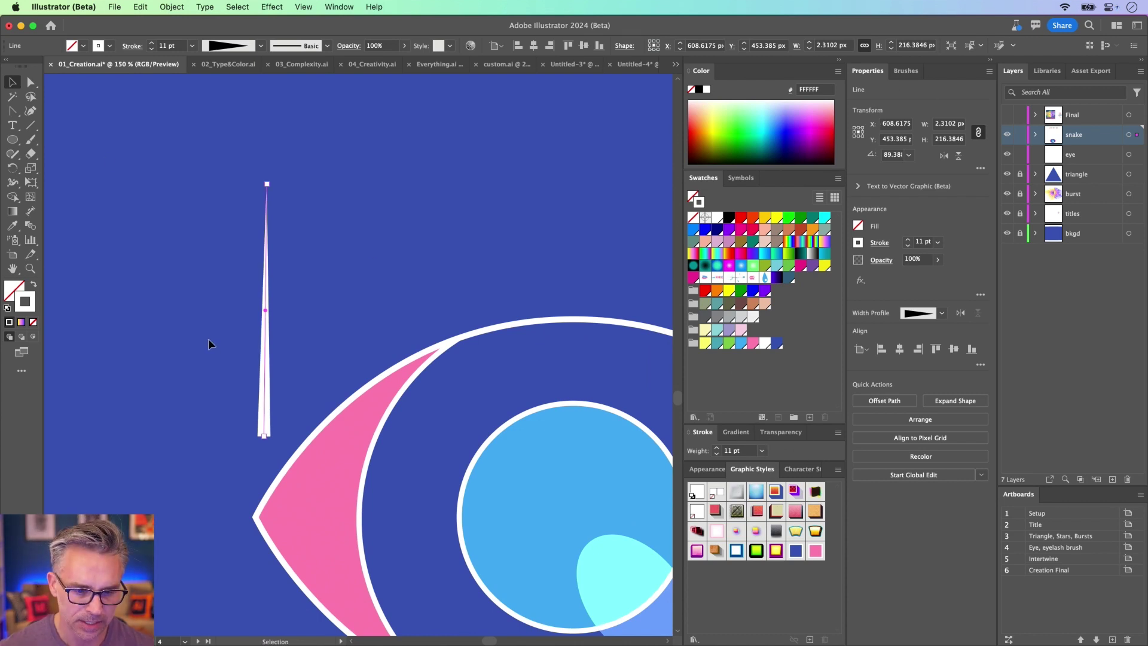
{"action": "key", "text": "super+minus"}
{"action": "left_click_drag", "start_coordinate": [501, 371], "coordinate": [369, 327]}
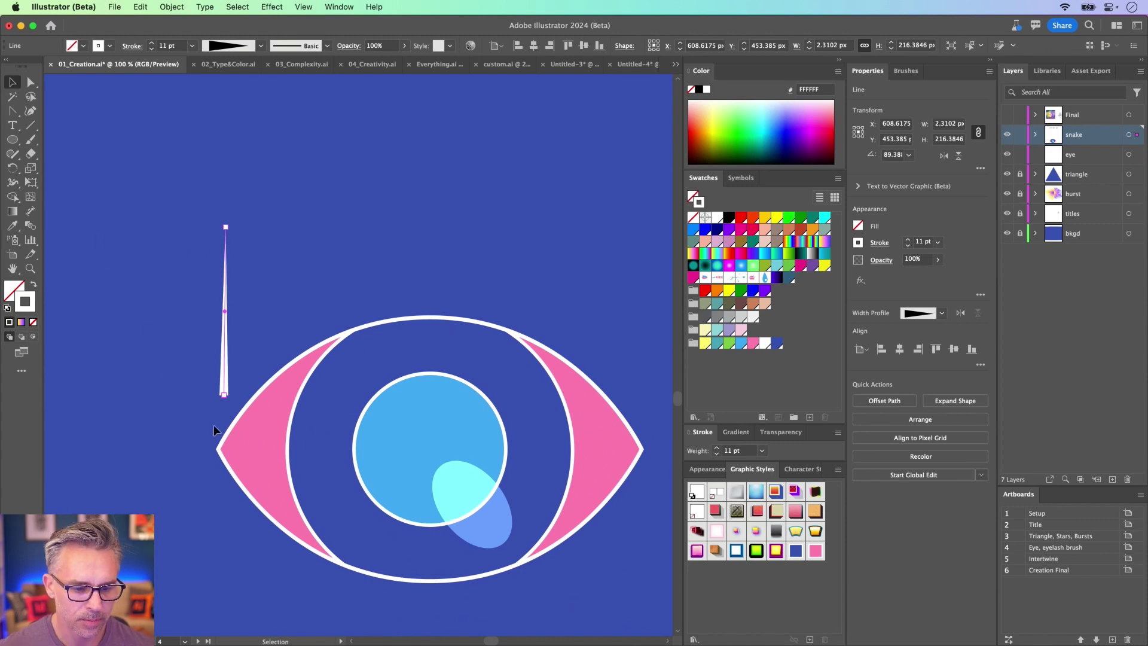
{"action": "key", "text": "Delete"}
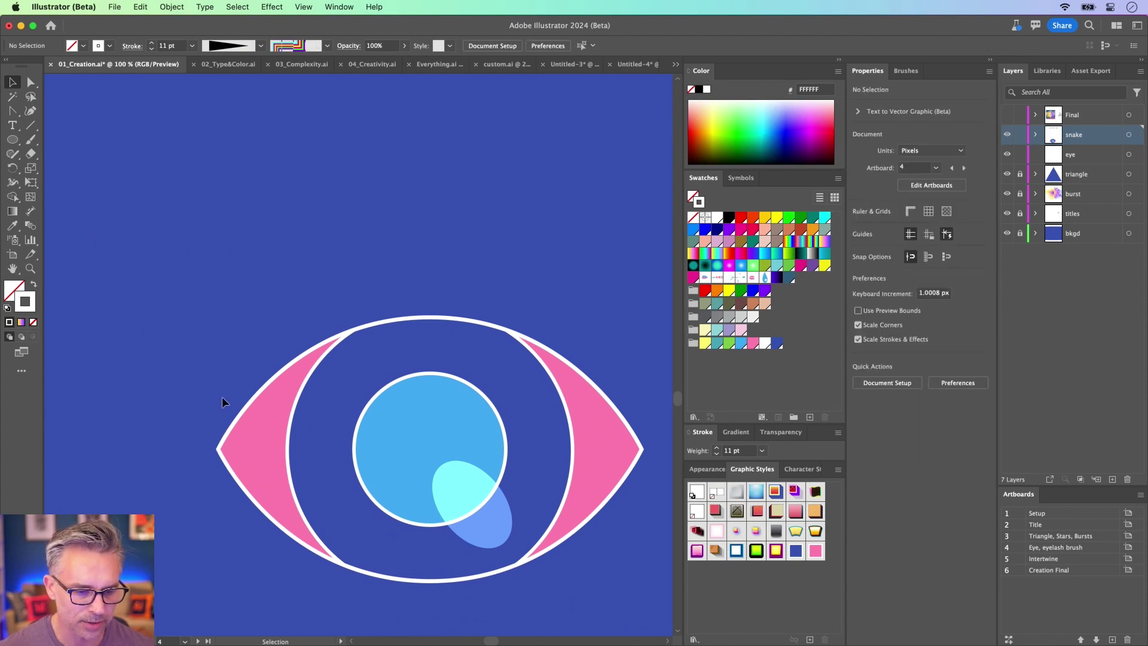
Draw a diagonal line about 156 × 133 px, running up and outward from the eye's left corner
{"action": "key", "text": "n"}
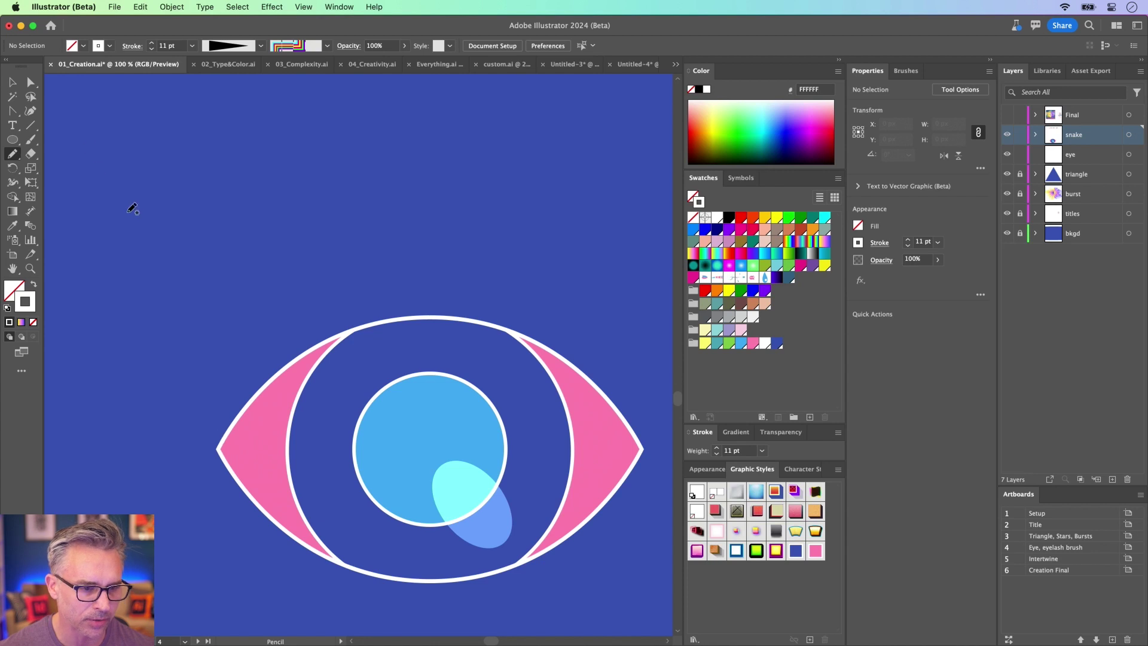
{"action": "left_click", "coordinate": [31, 125]}
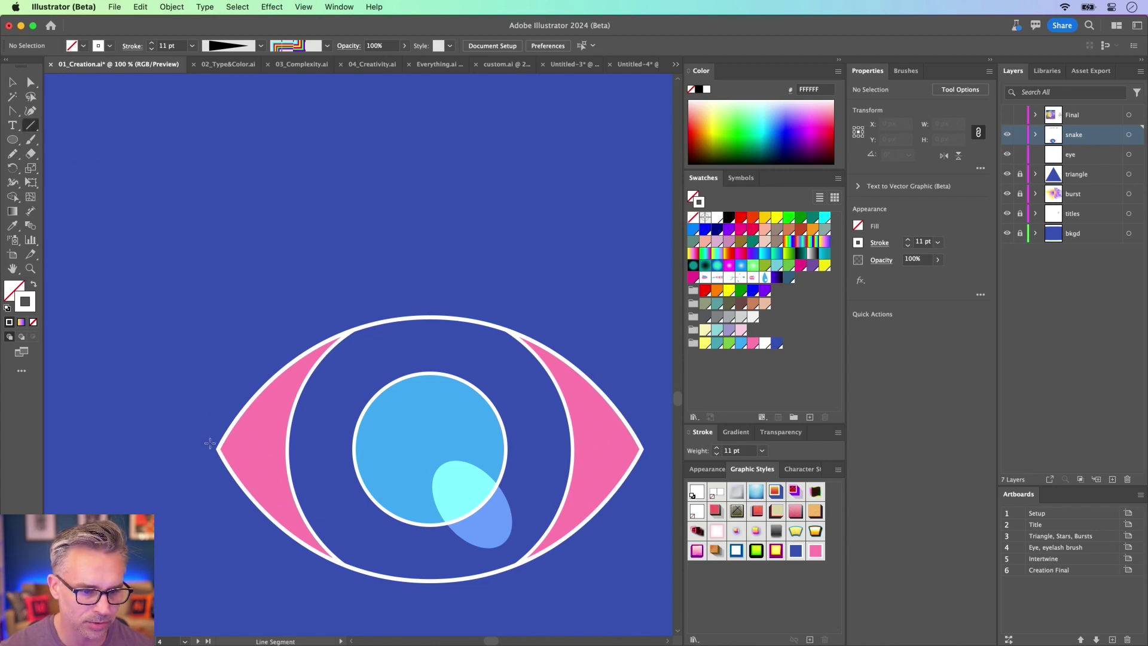
{"action": "left_click_drag", "start_coordinate": [209, 442], "coordinate": [91, 339]}
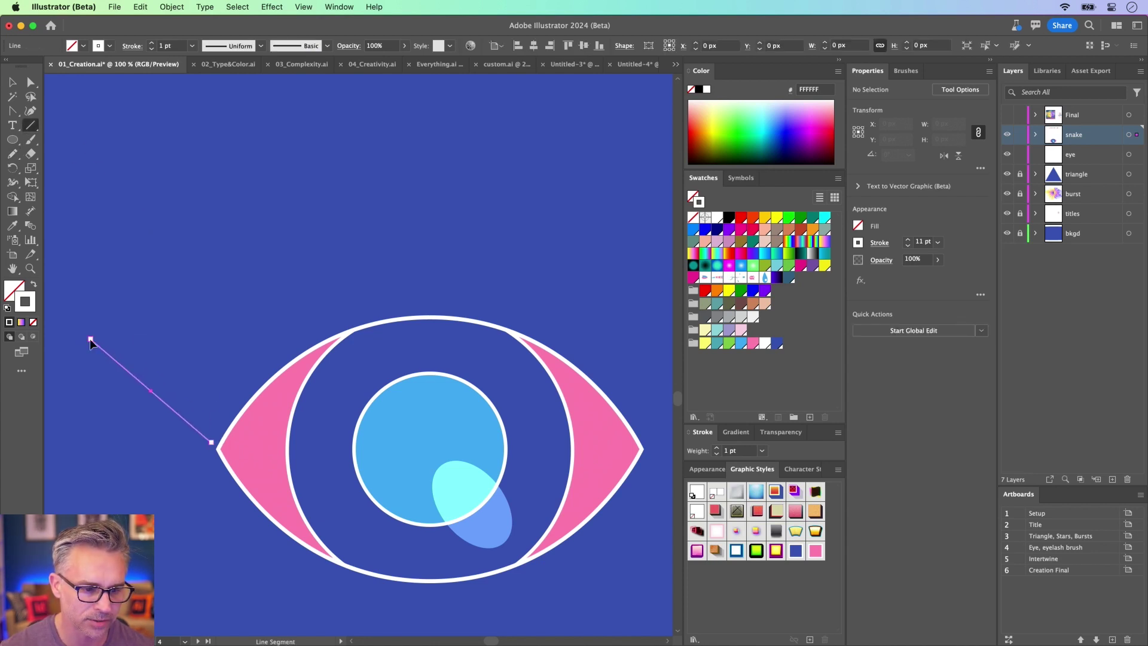
Set the diagonal line's stroke weight to 10 pt and give it the triangular tapered width profile
{"action": "left_click", "coordinate": [178, 48]}
{"action": "type", "text": "10"}
{"action": "key", "text": "Return"}
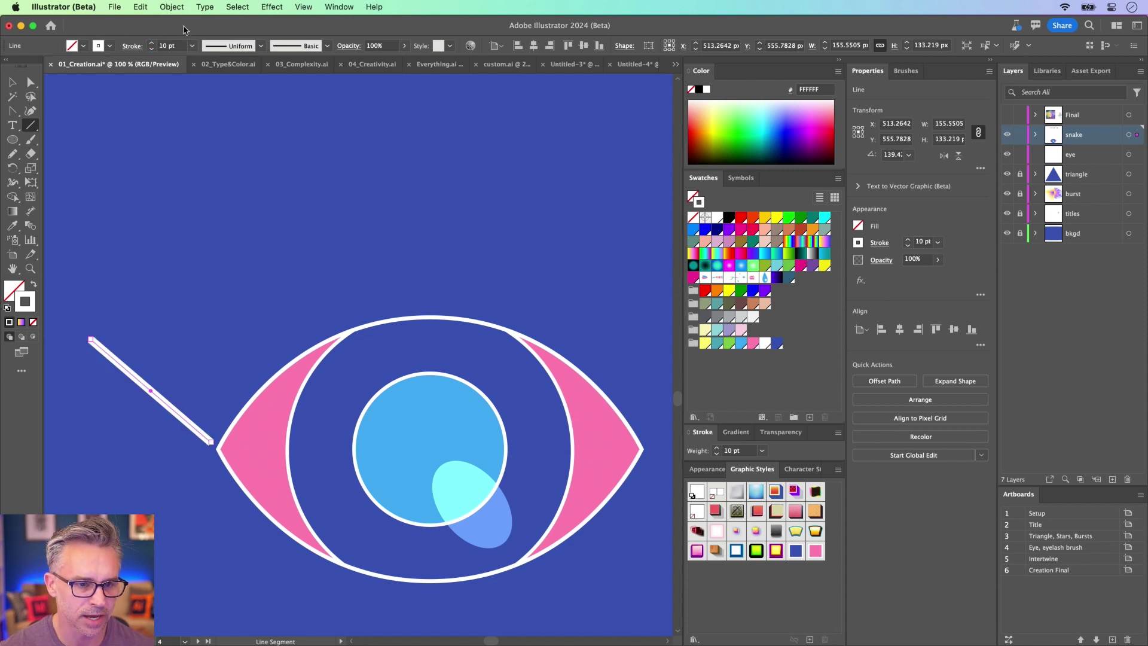
{"action": "left_click", "coordinate": [261, 46]}
{"action": "left_click", "coordinate": [217, 142]}
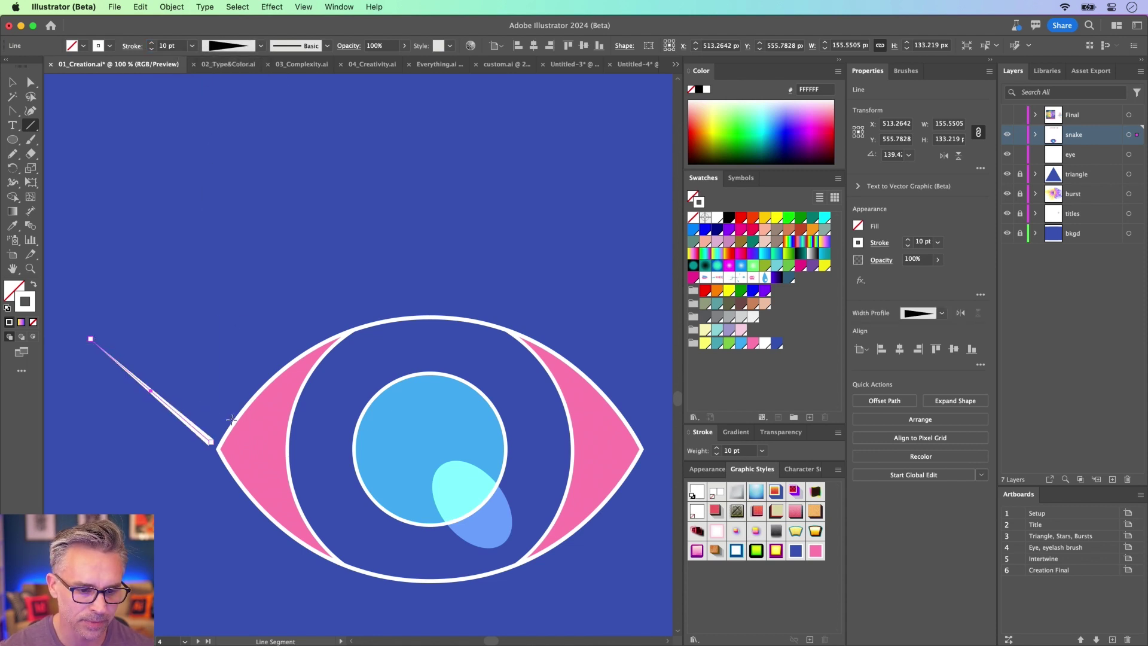
Draw a second diagonal lash about 150 × 146 px beside the first and copy the first lash's appearance onto it
{"action": "left_click_drag", "start_coordinate": [232, 419], "coordinate": [115, 308]}
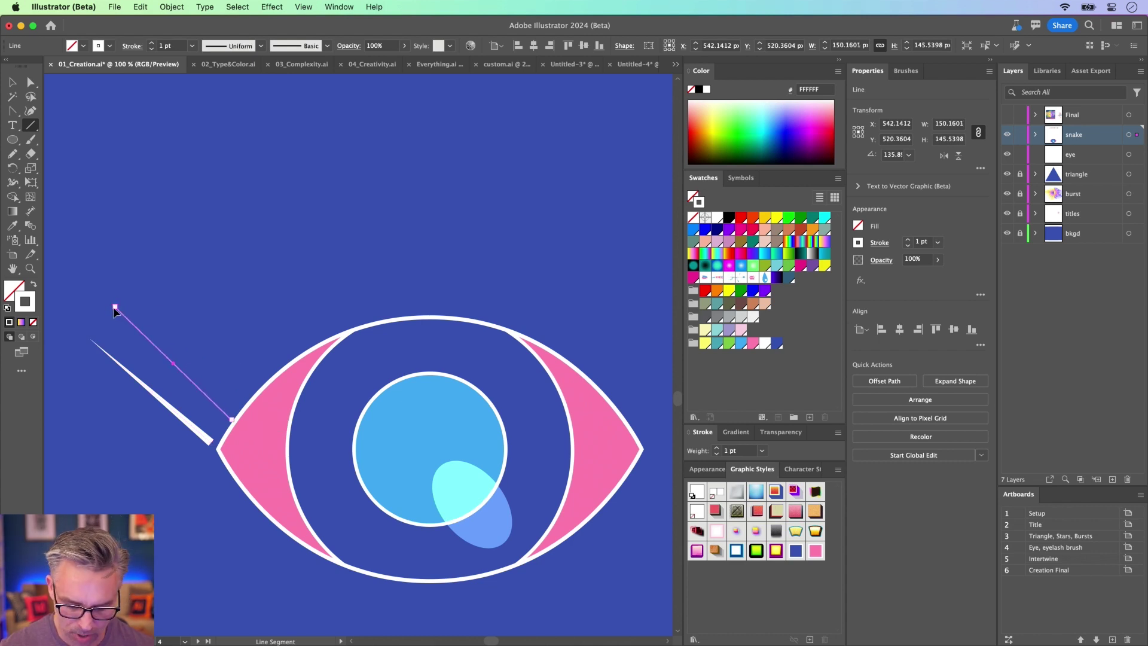
{"action": "key", "text": "i"}
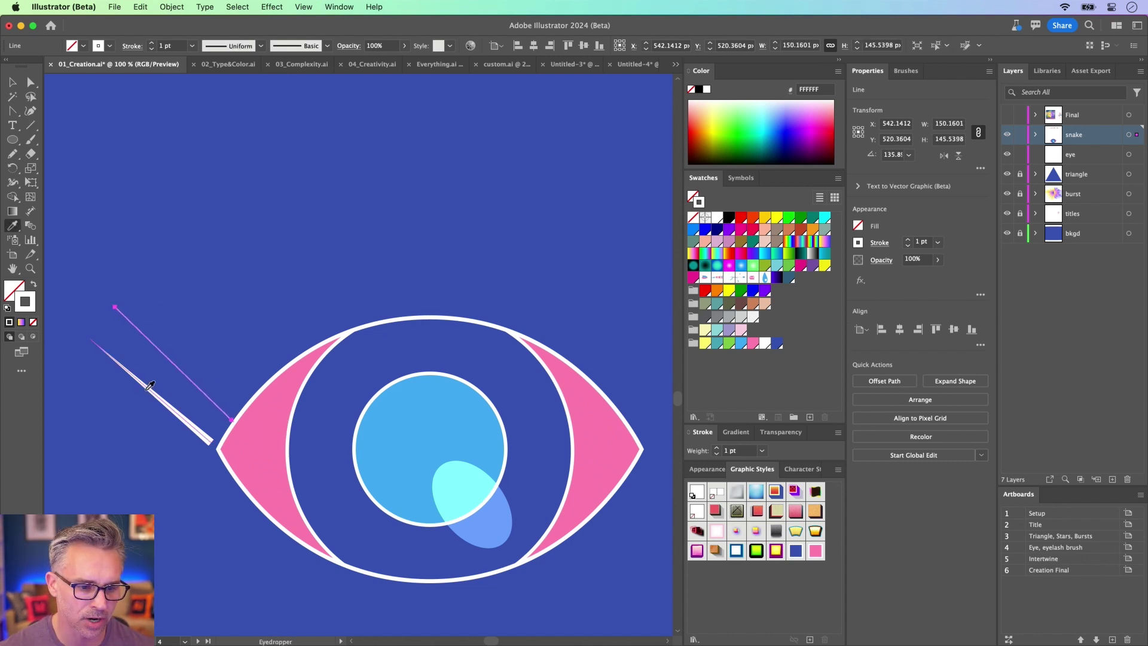
{"action": "left_click", "coordinate": [149, 387]}
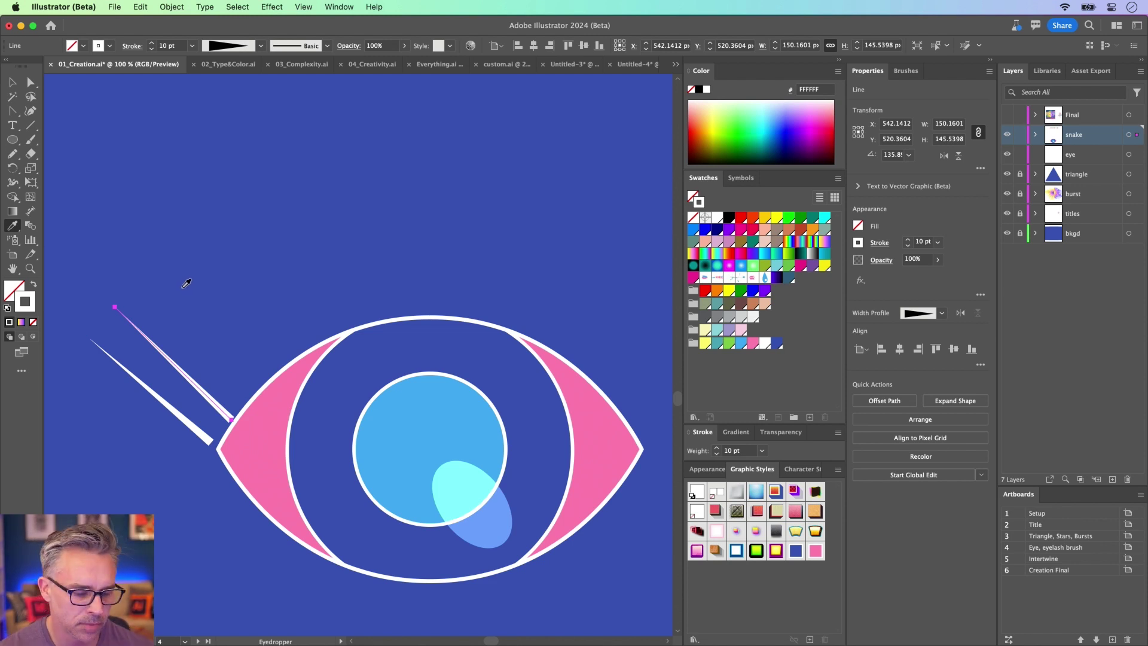
Turn off New Art Has Basic Appearance so new objects inherit the tapered stroke
{"action": "left_click", "coordinate": [12, 82]}
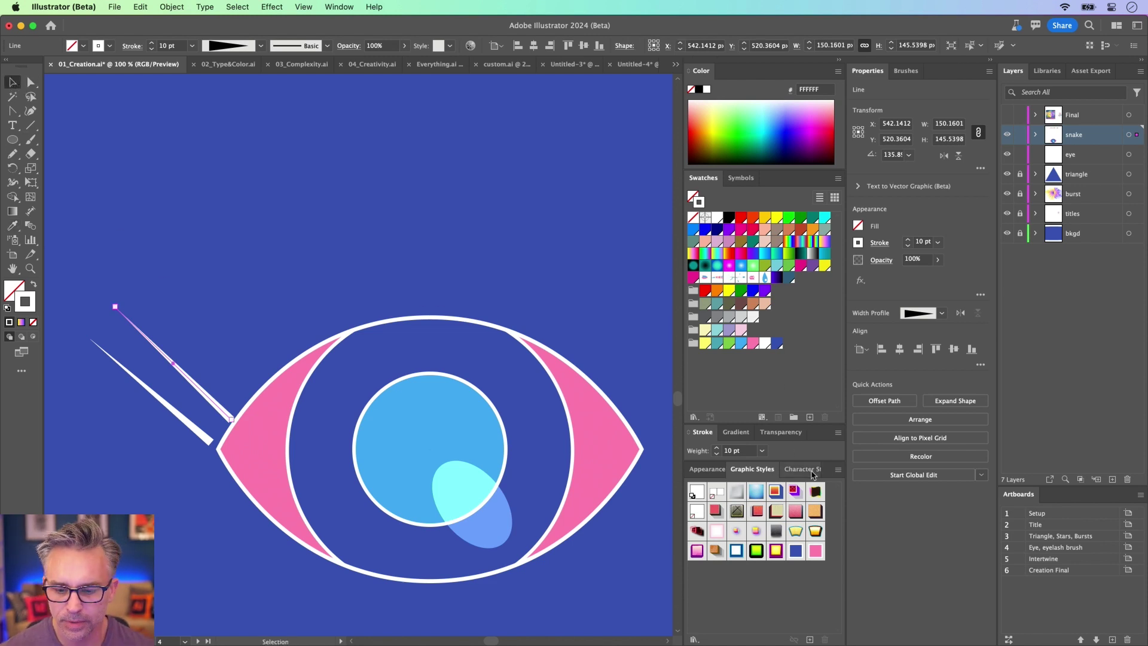
{"action": "left_click", "coordinate": [707, 470]}
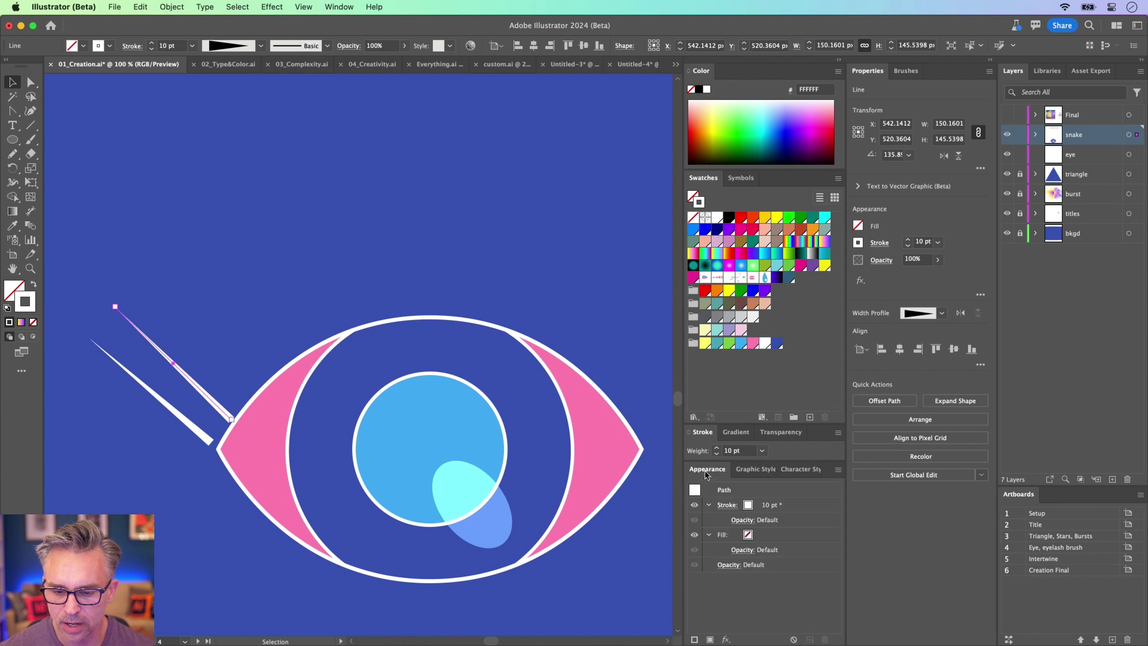
{"action": "left_click", "coordinate": [838, 470]}
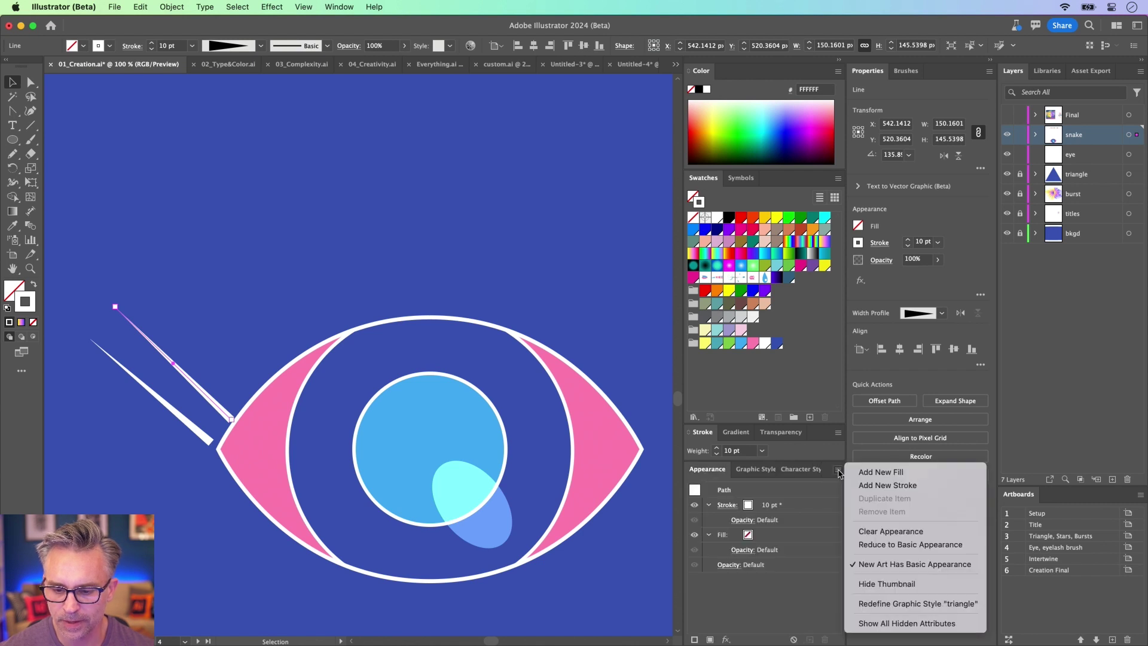
{"action": "left_click", "coordinate": [888, 565]}
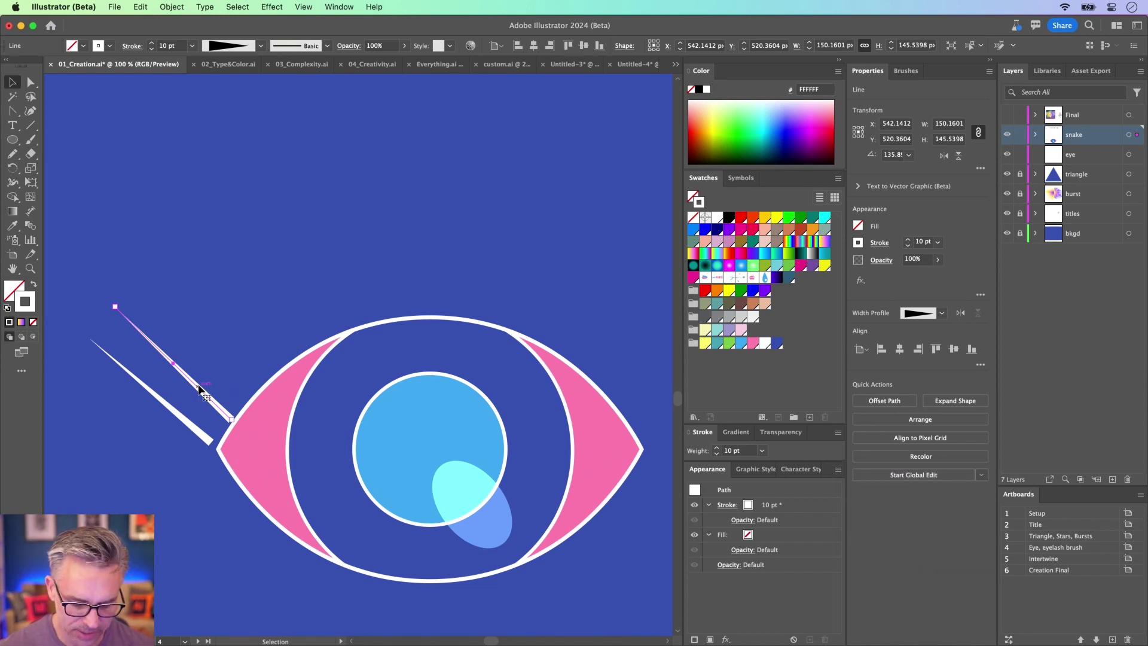
Draw seven more tapered straight lashes fanning along the upper lid from the left side to just before its middle
{"action": "left_click", "coordinate": [31, 125]}
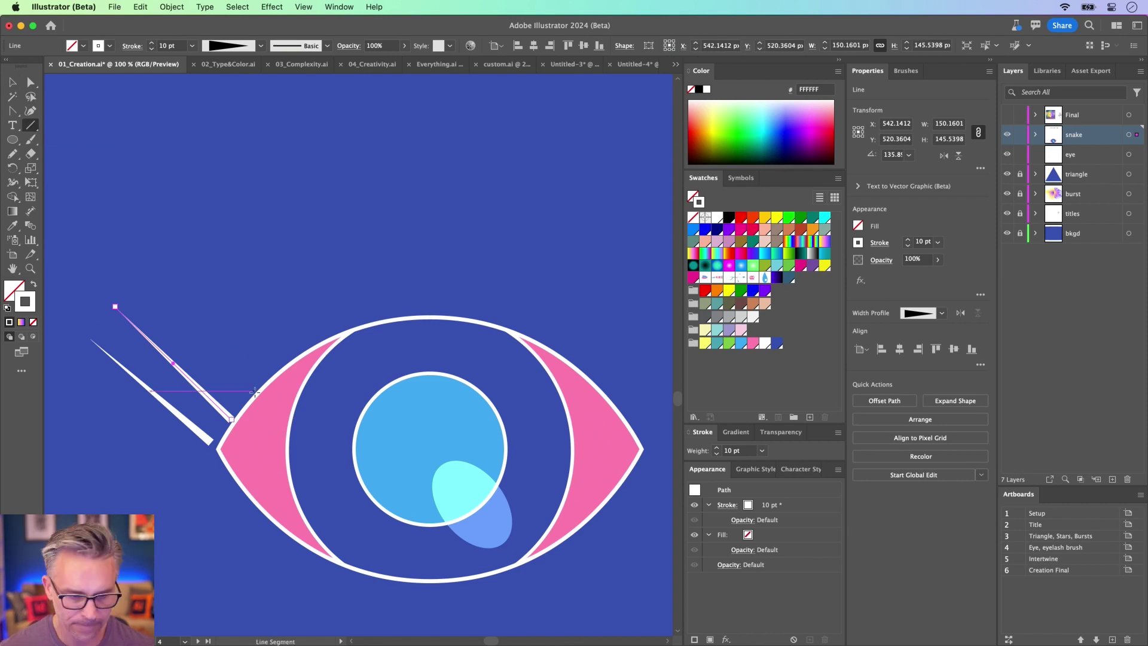
{"action": "left_click_drag", "start_coordinate": [246, 396], "coordinate": [137, 292]}
{"action": "left_click_drag", "start_coordinate": [262, 375], "coordinate": [163, 270]}
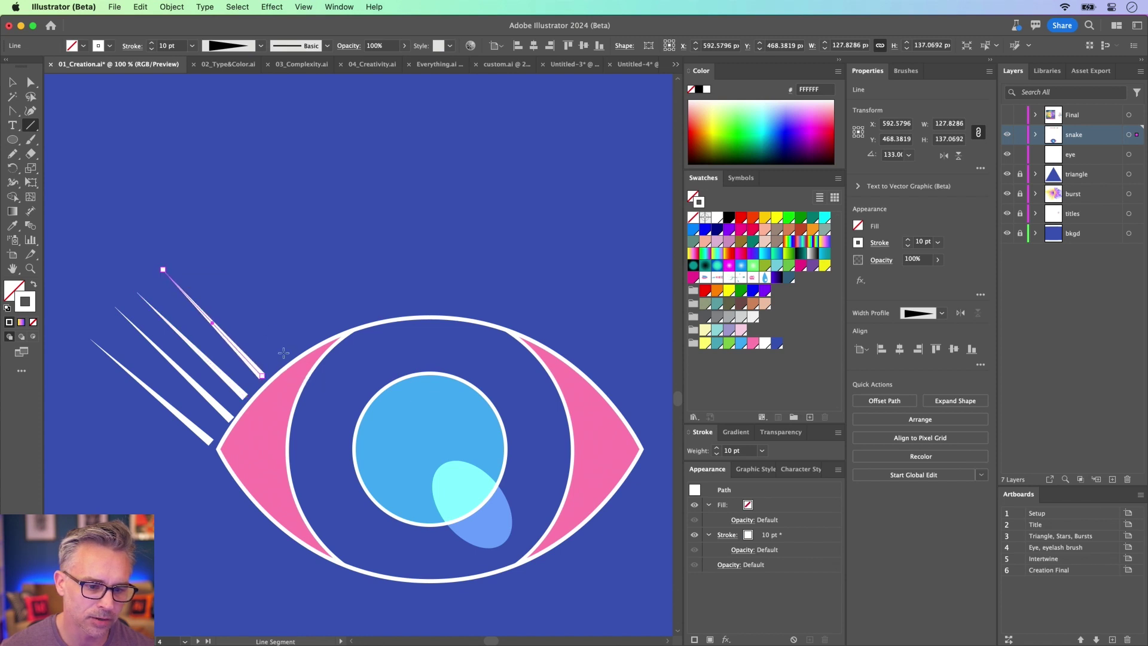
{"action": "left_click_drag", "start_coordinate": [284, 357], "coordinate": [189, 234]}
{"action": "left_click_drag", "start_coordinate": [310, 335], "coordinate": [222, 210]}
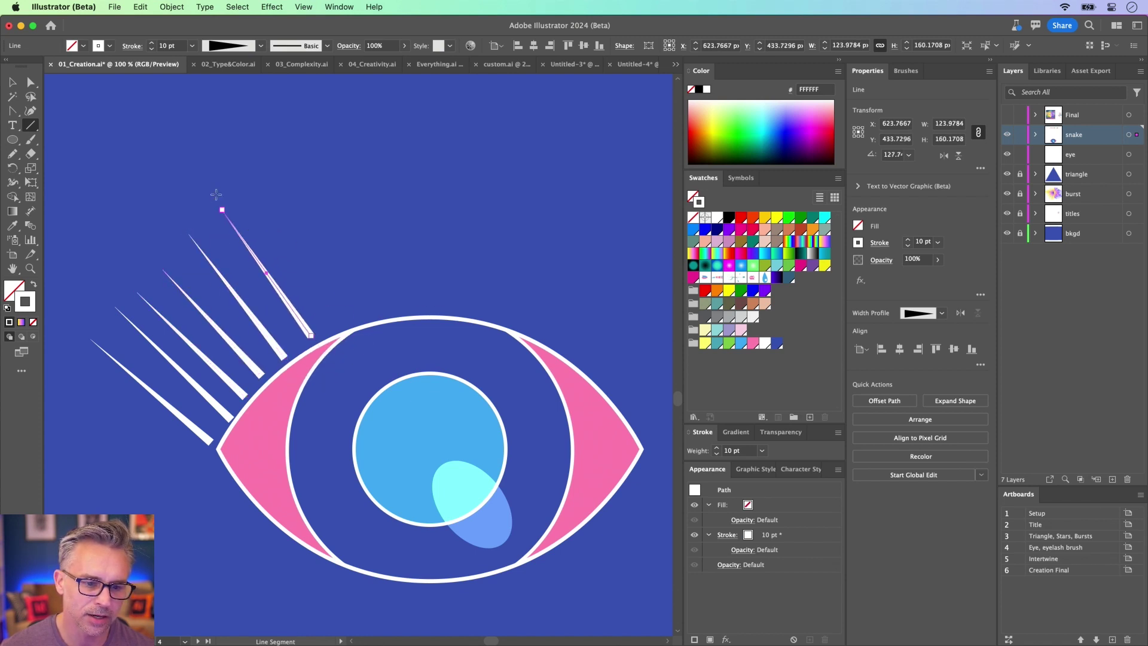
{"action": "left_click_drag", "start_coordinate": [336, 323], "coordinate": [269, 203]}
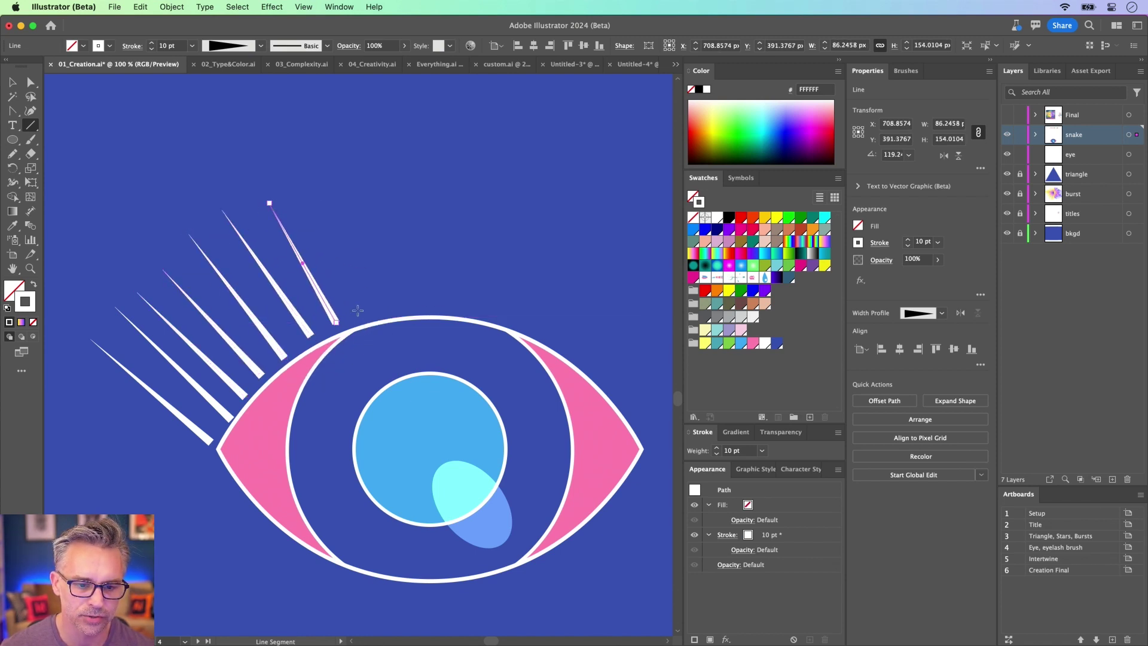
{"action": "left_click_drag", "start_coordinate": [358, 310], "coordinate": [314, 165]}
{"action": "left_click_drag", "start_coordinate": [394, 303], "coordinate": [391, 188]}
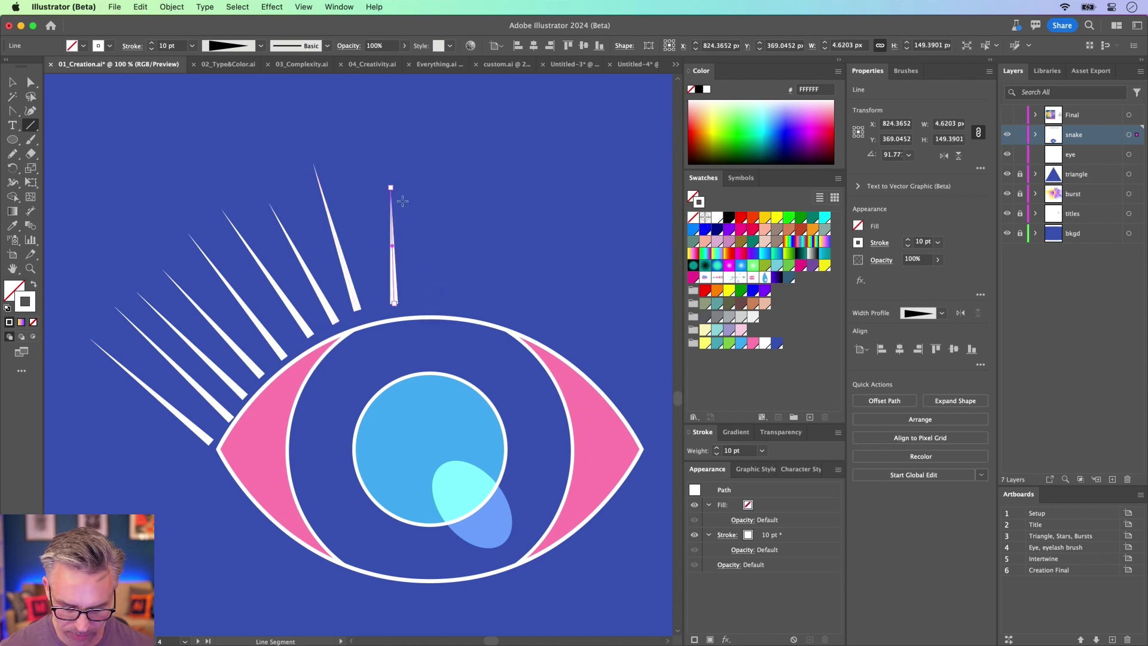
Draw three curved freehand lashes with the Pencil tool above the right part of the upper lid
{"action": "key", "text": "n"}
{"action": "mouse_move", "coordinate": [550, 341]}
{"action": "left_mouse_down"}
{"action": "mouse_move", "coordinate": [614, 227]}
{"action": "mouse_move", "coordinate": [588, 152]}
{"action": "left_mouse_up"}
{"action": "mouse_move", "coordinate": [528, 324]}
{"action": "left_mouse_down"}
{"action": "mouse_move", "coordinate": [555, 179]}
{"action": "mouse_move", "coordinate": [510, 132]}
{"action": "left_mouse_up"}
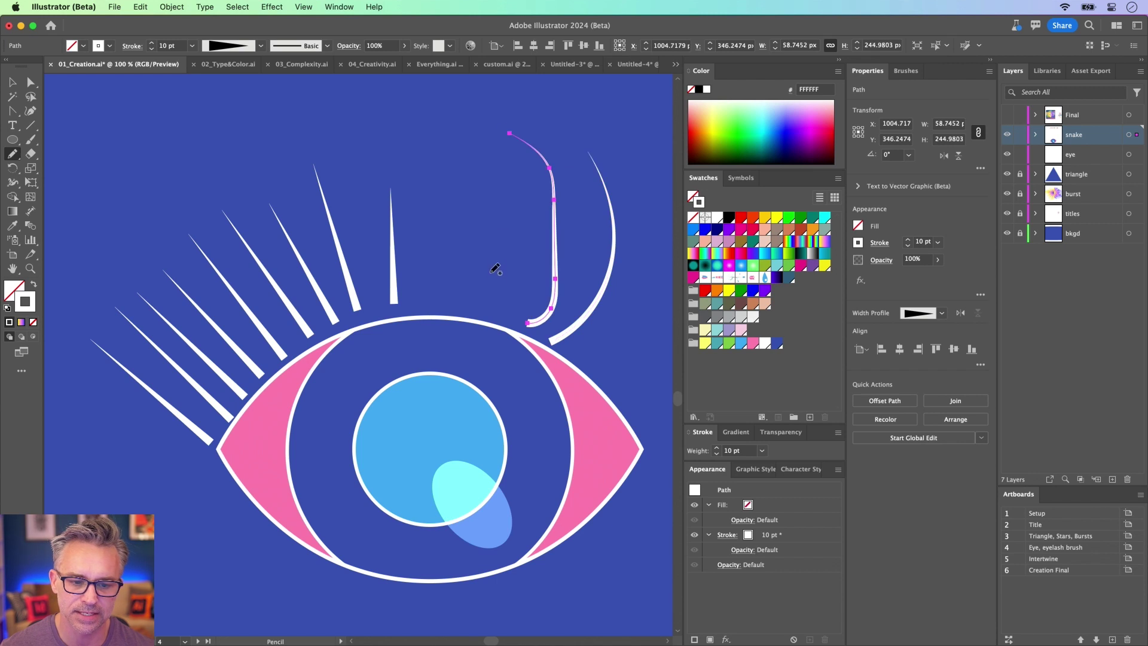
{"action": "left_click_drag", "start_coordinate": [509, 300], "coordinate": [477, 145]}
Delete all the straight and curved lashes except the first one at the eye's left corner
{"action": "left_click", "coordinate": [12, 82]}
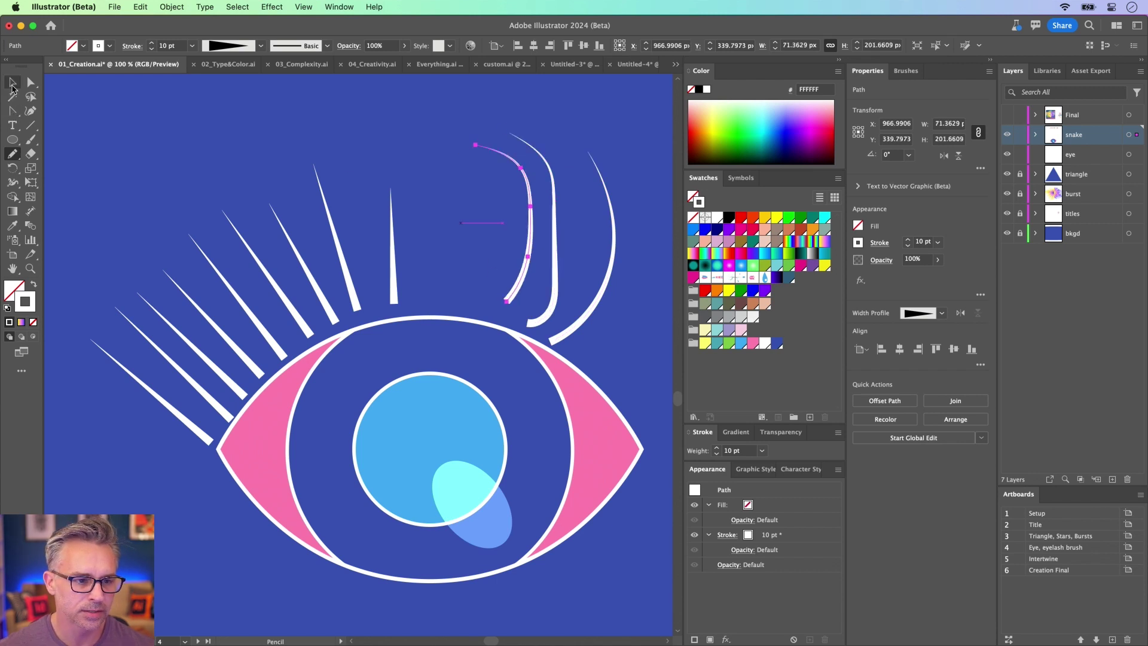
{"action": "mouse_move", "coordinate": [616, 281]}
{"action": "left_mouse_down"}
{"action": "mouse_move", "coordinate": [163, 292]}
{"action": "mouse_move", "coordinate": [156, 314]}
{"action": "left_mouse_up"}
{"action": "key", "text": "Delete"}
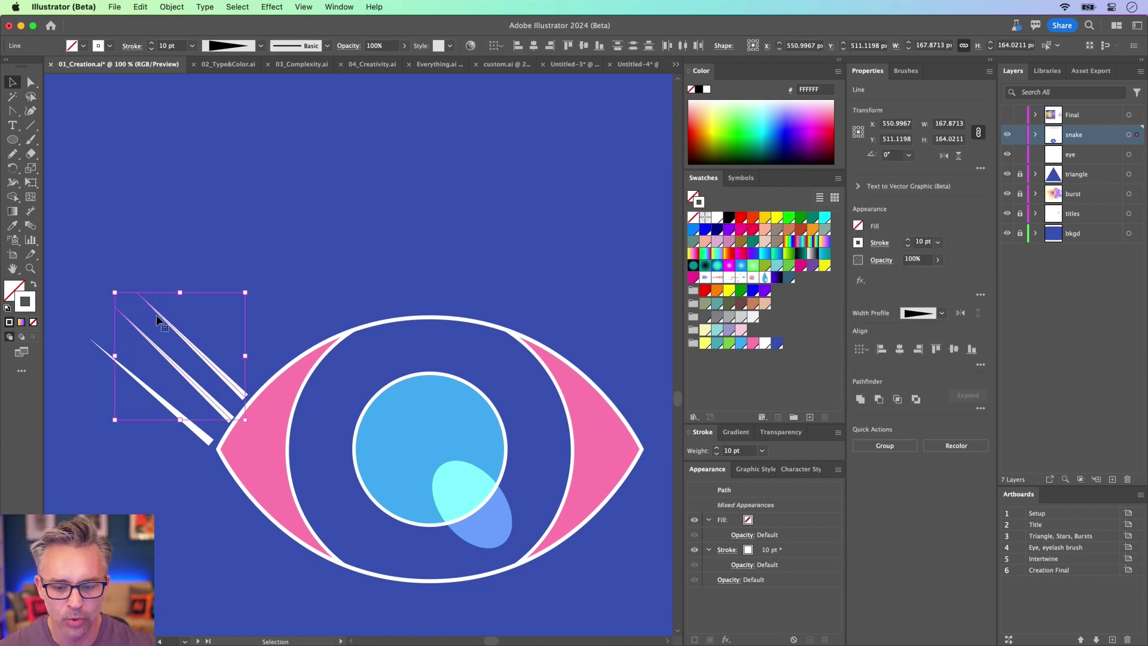
{"action": "key", "text": "Delete"}
Draw a vertical line about 116 px long above the eye's left side, using the remaining lash's tapered 10 pt appearance
{"action": "left_click", "coordinate": [838, 469]}
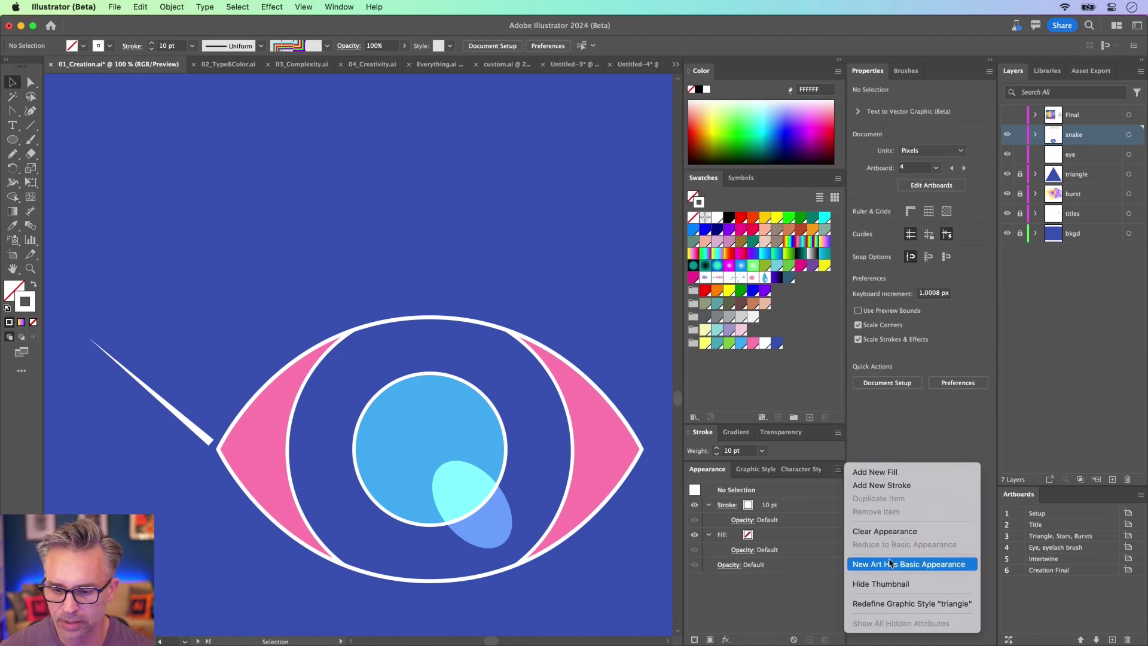
{"action": "left_click", "coordinate": [941, 566]}
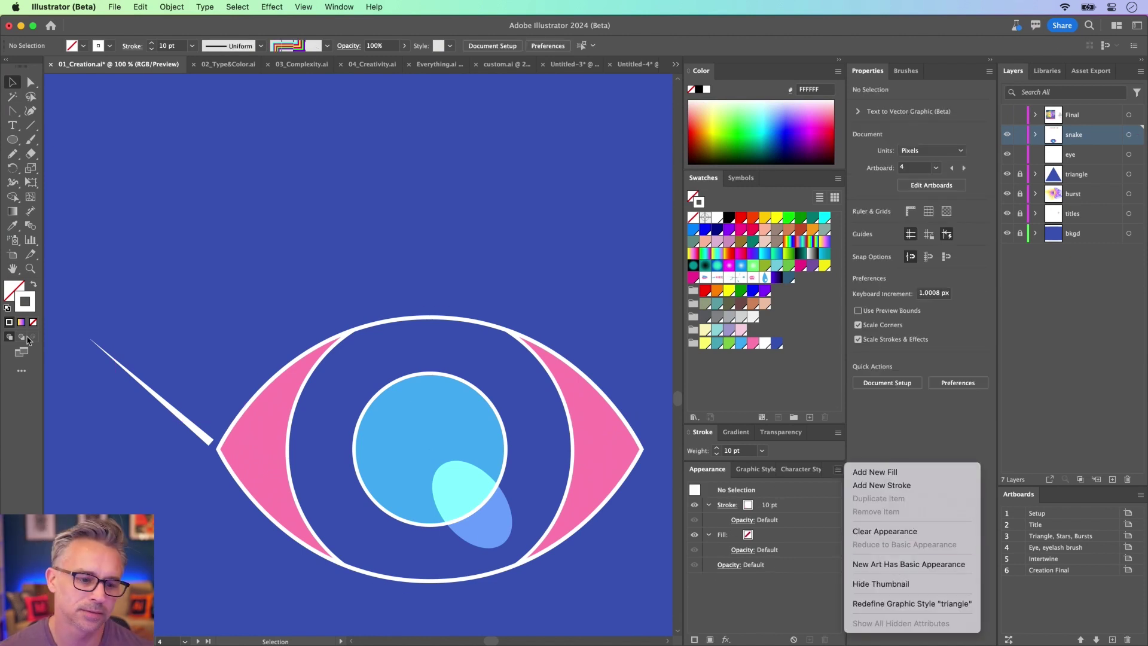
{"action": "left_click", "coordinate": [127, 371]}
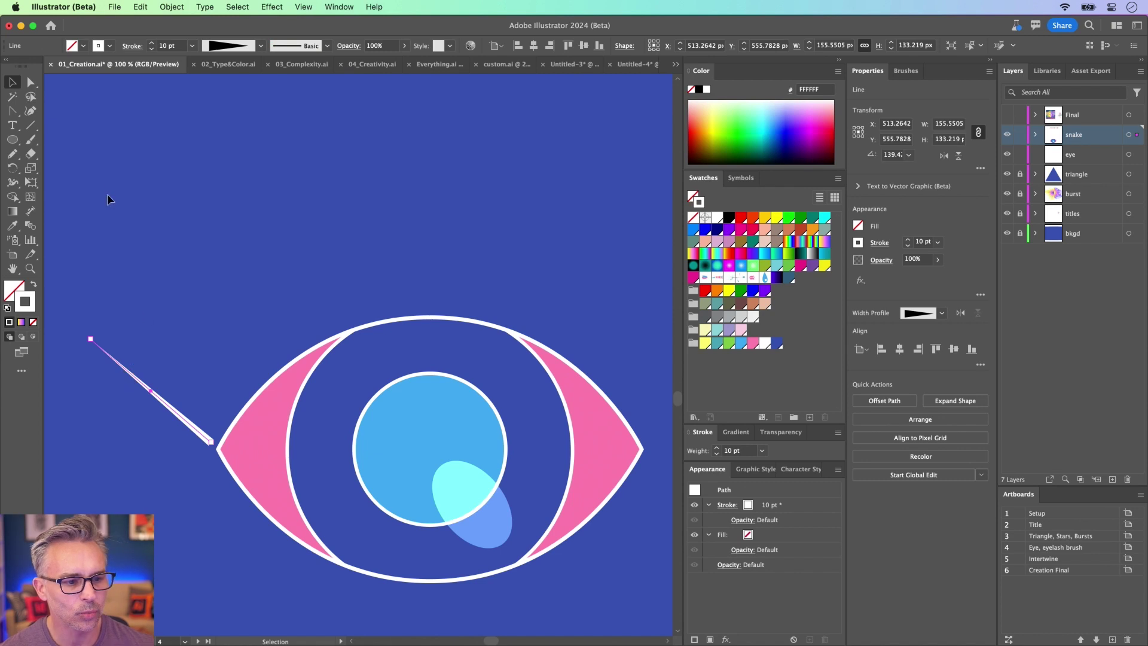
{"action": "left_click", "coordinate": [30, 125]}
{"action": "left_click_drag", "start_coordinate": [258, 250], "coordinate": [258, 160]}
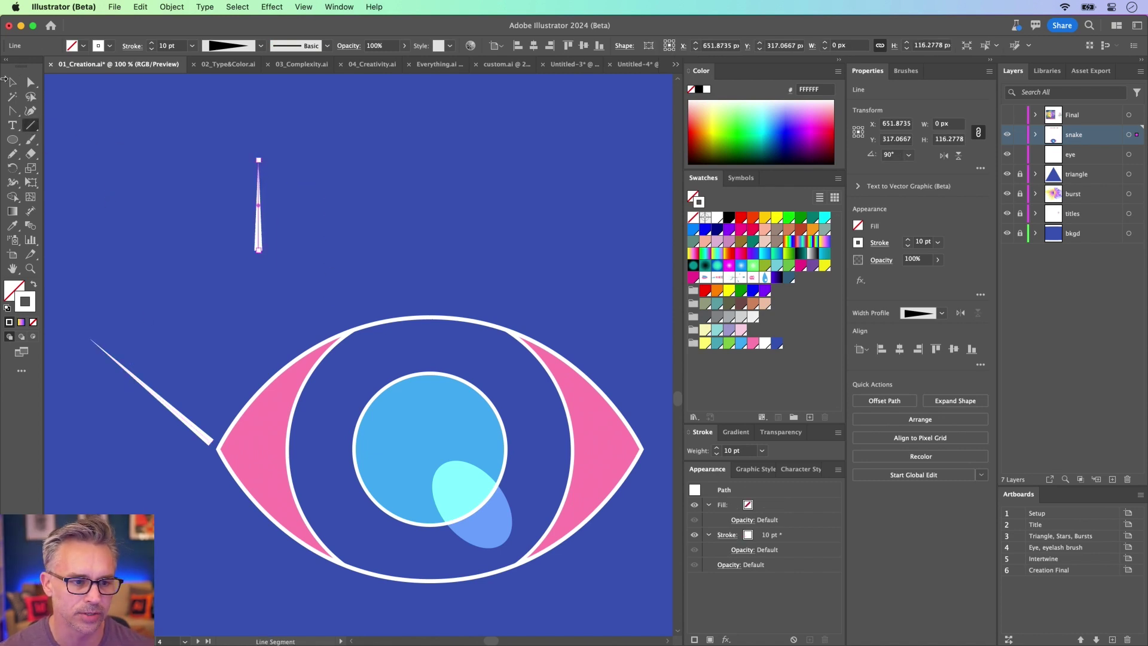
{"action": "left_click", "coordinate": [11, 82]}
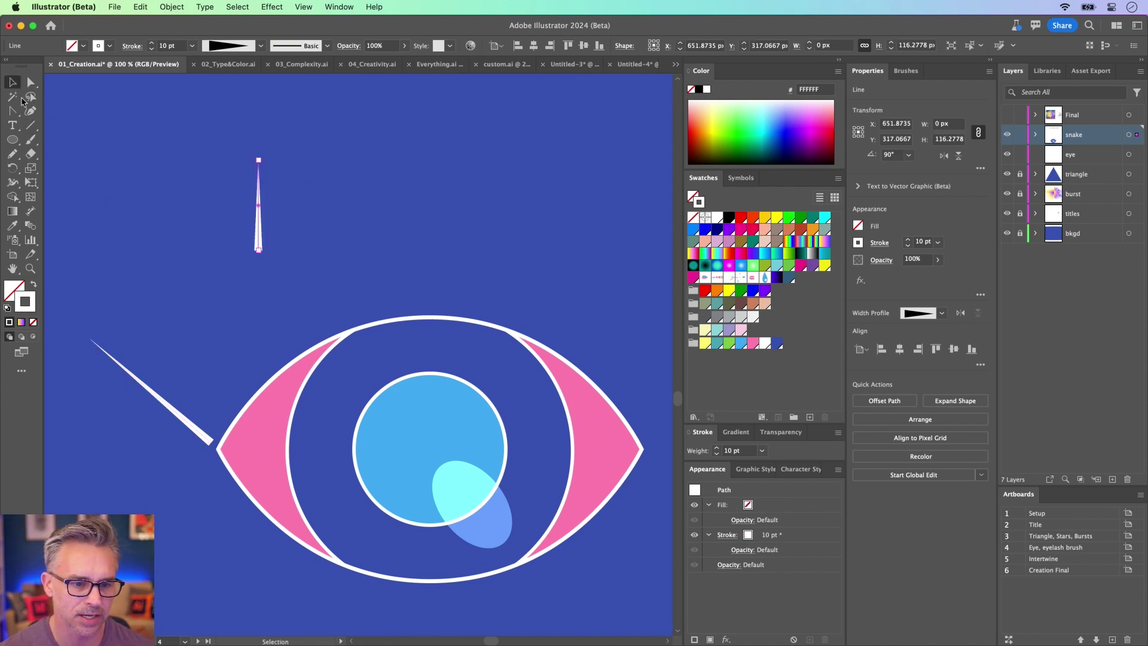
Start a new pattern brush from the vertical tapered lash line above the eye
{"action": "left_click", "coordinate": [907, 70]}
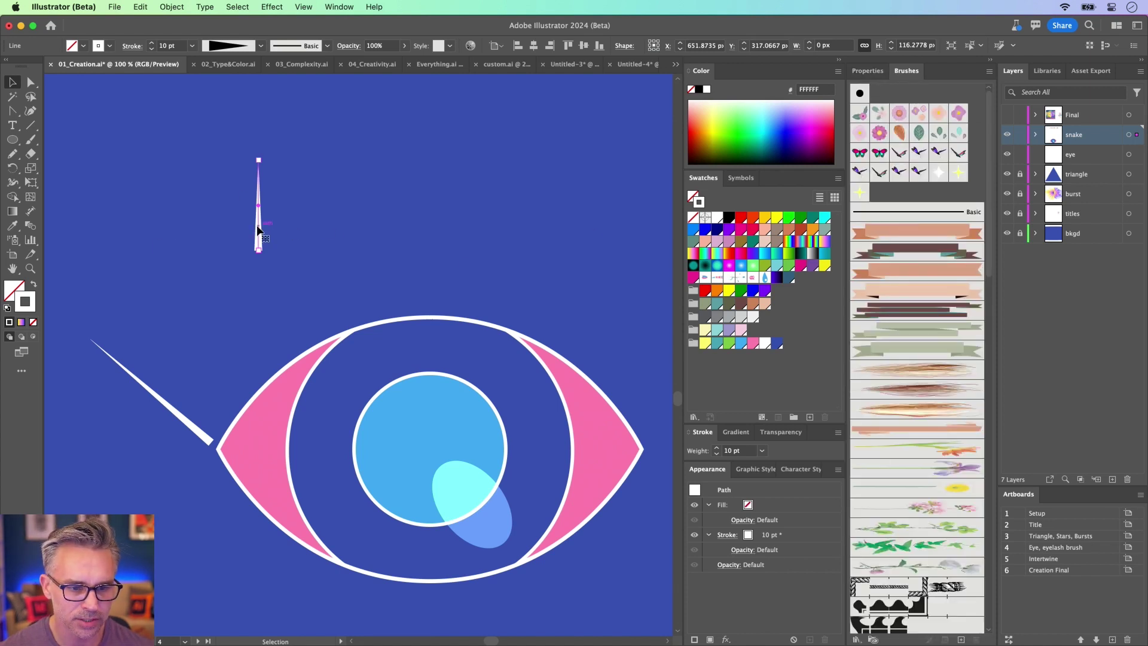
{"action": "mouse_move", "coordinate": [258, 227]}
{"action": "left_mouse_down"}
{"action": "mouse_move", "coordinate": [589, 286]}
{"action": "mouse_move", "coordinate": [896, 361]}
{"action": "left_mouse_up"}
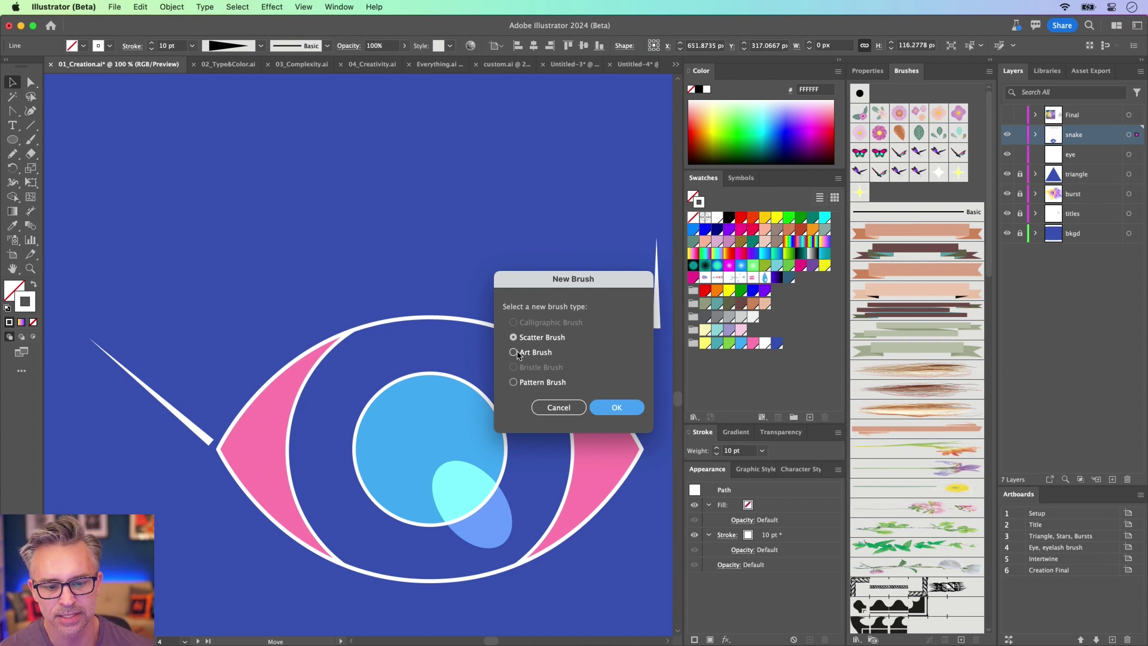
{"action": "left_click", "coordinate": [514, 382]}
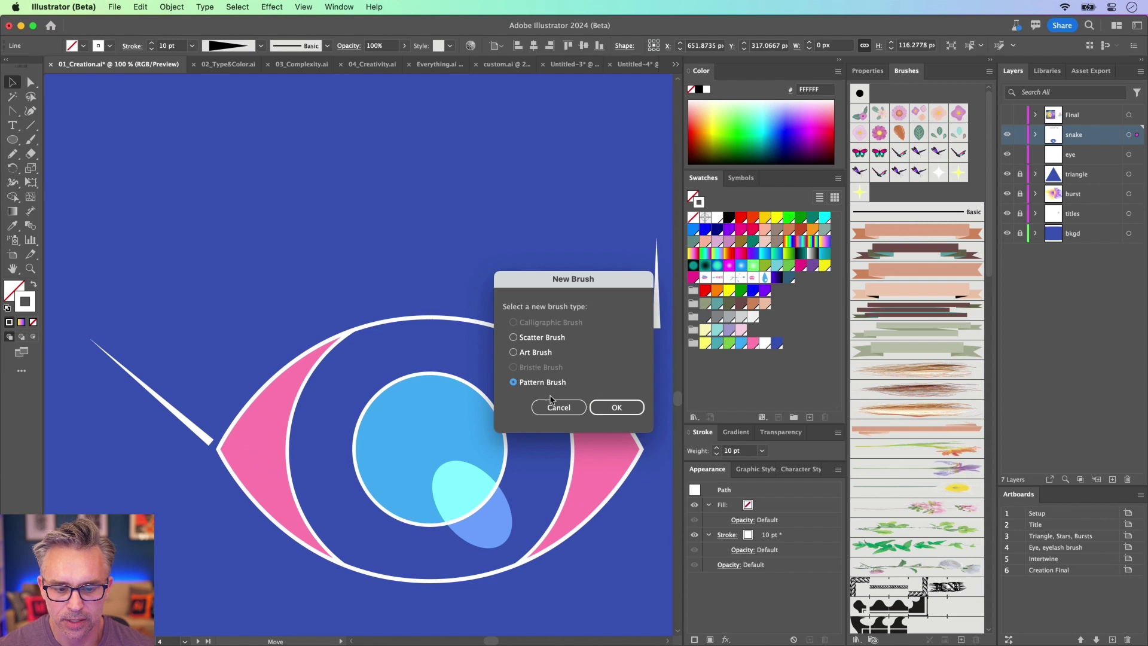
{"action": "left_click", "coordinate": [616, 407]}
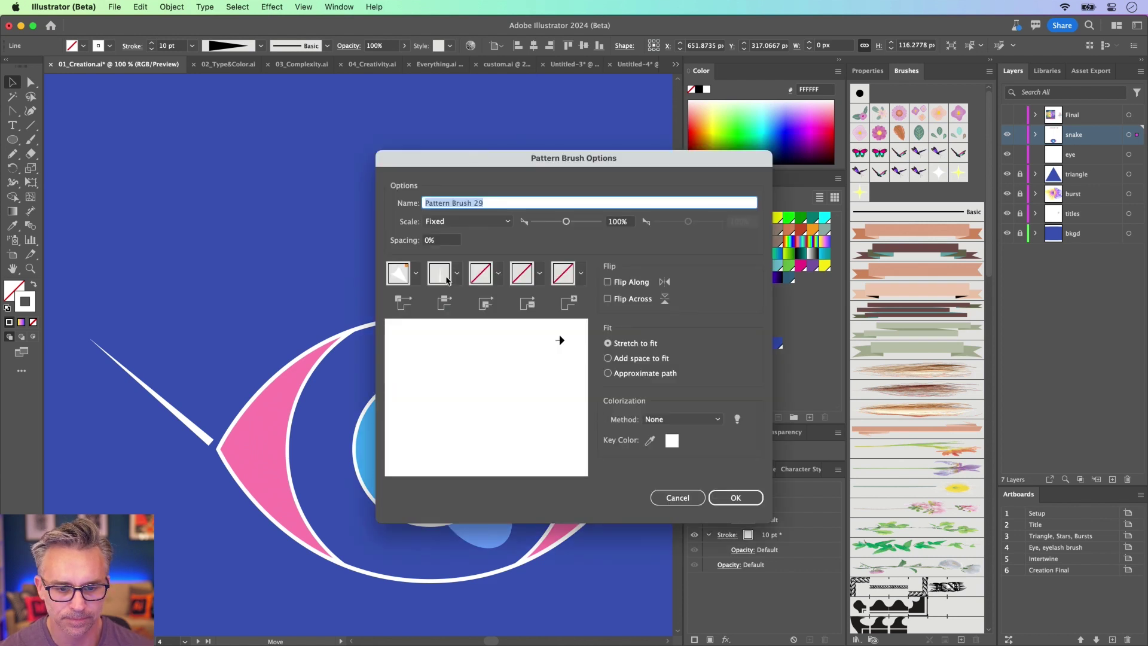
Give the new pattern brush an Auto-Centered inner corner tile and 5% spacing, and create it
{"action": "left_click", "coordinate": [498, 273]}
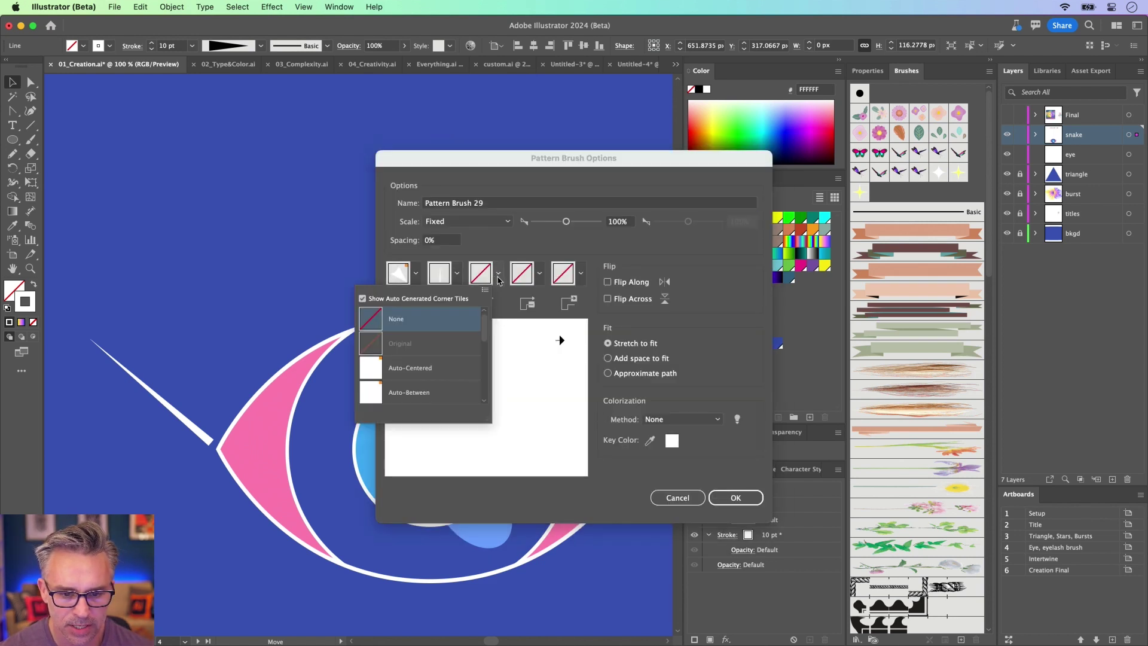
{"action": "left_click", "coordinate": [390, 368]}
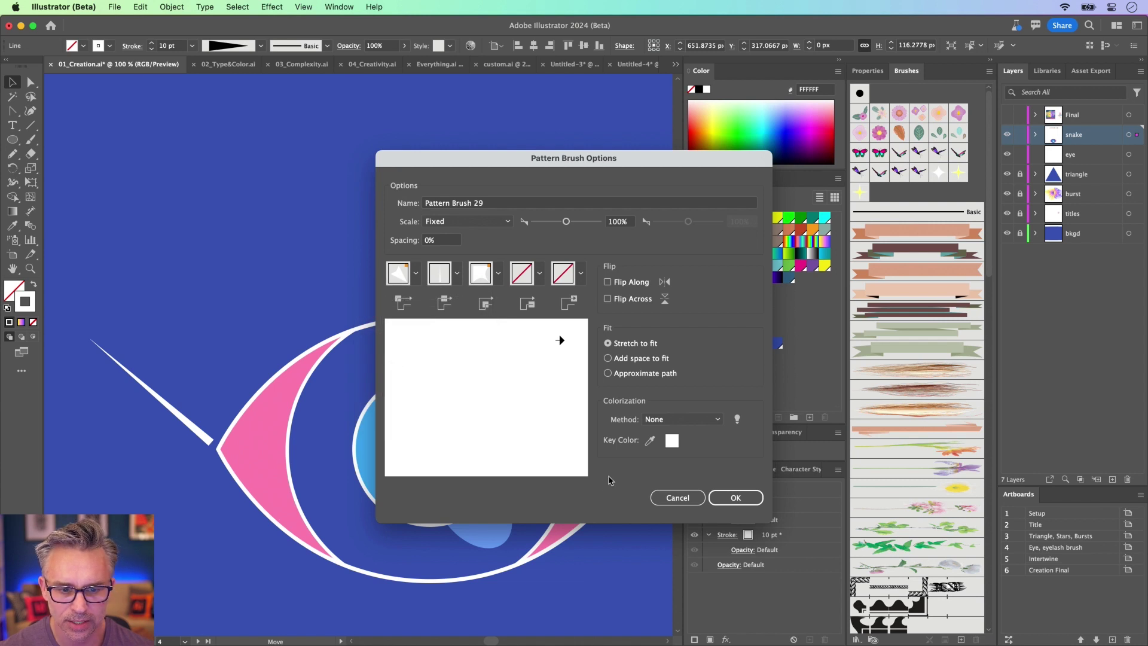
{"action": "left_click", "coordinate": [427, 240]}
{"action": "type", "text": "5"}
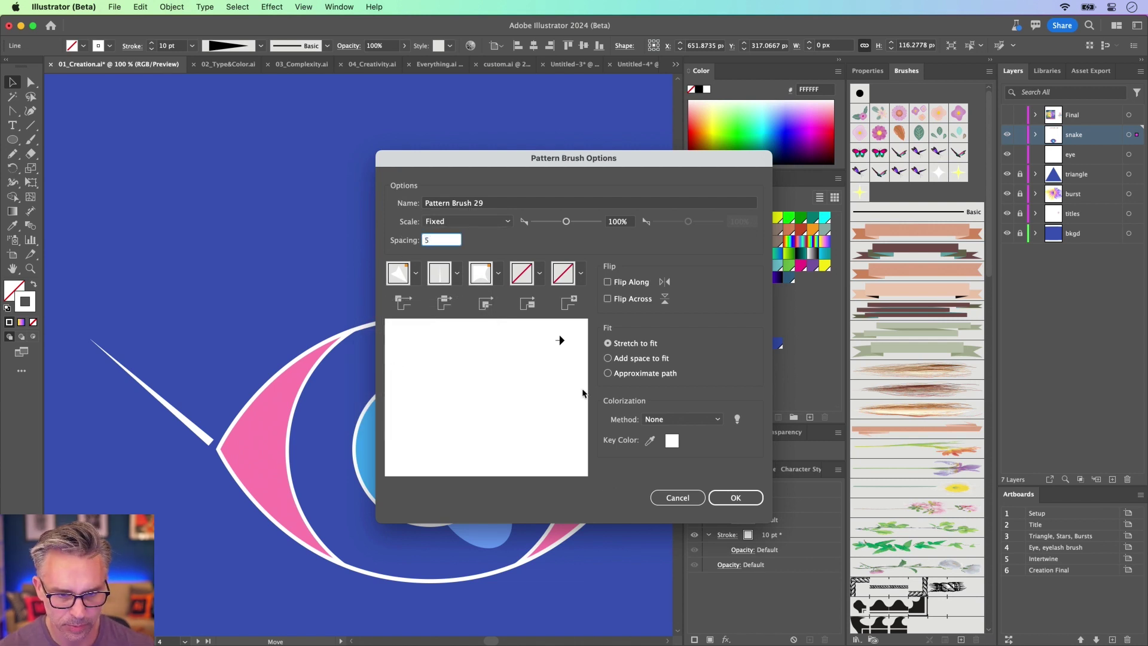
{"action": "left_click", "coordinate": [737, 498]}
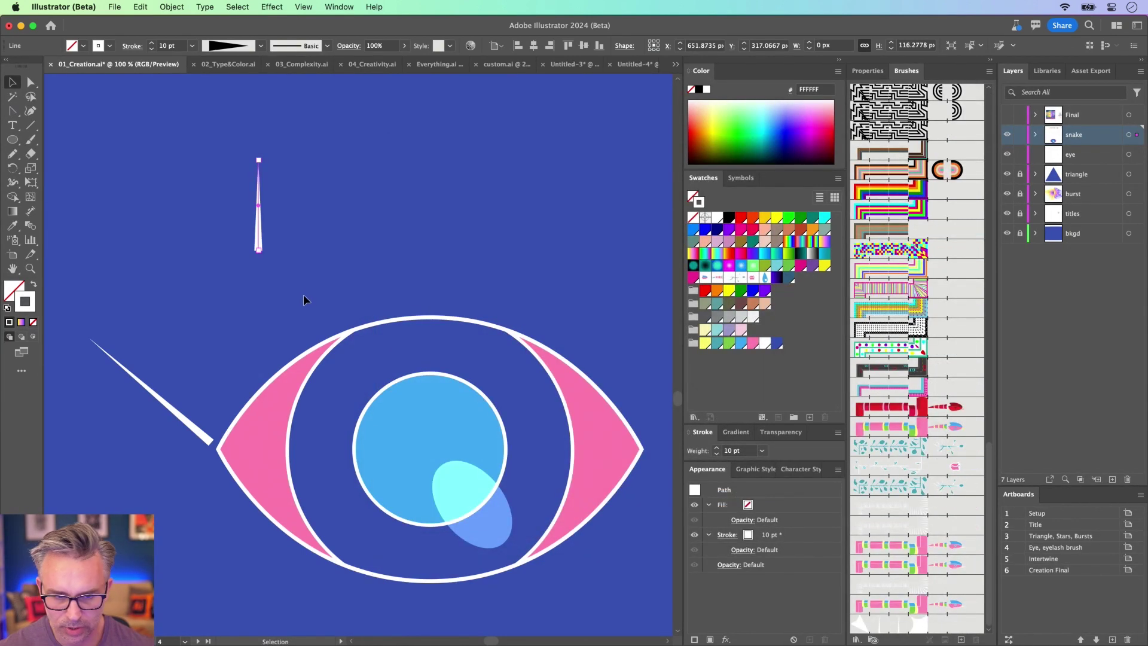
Draw a freehand arc about 285 px wide above the eye's upper left lid with the Pencil tool and apply the new lash pattern brush
{"action": "key", "text": "n"}
{"action": "left_click_drag", "start_coordinate": [214, 343], "coordinate": [435, 261]}
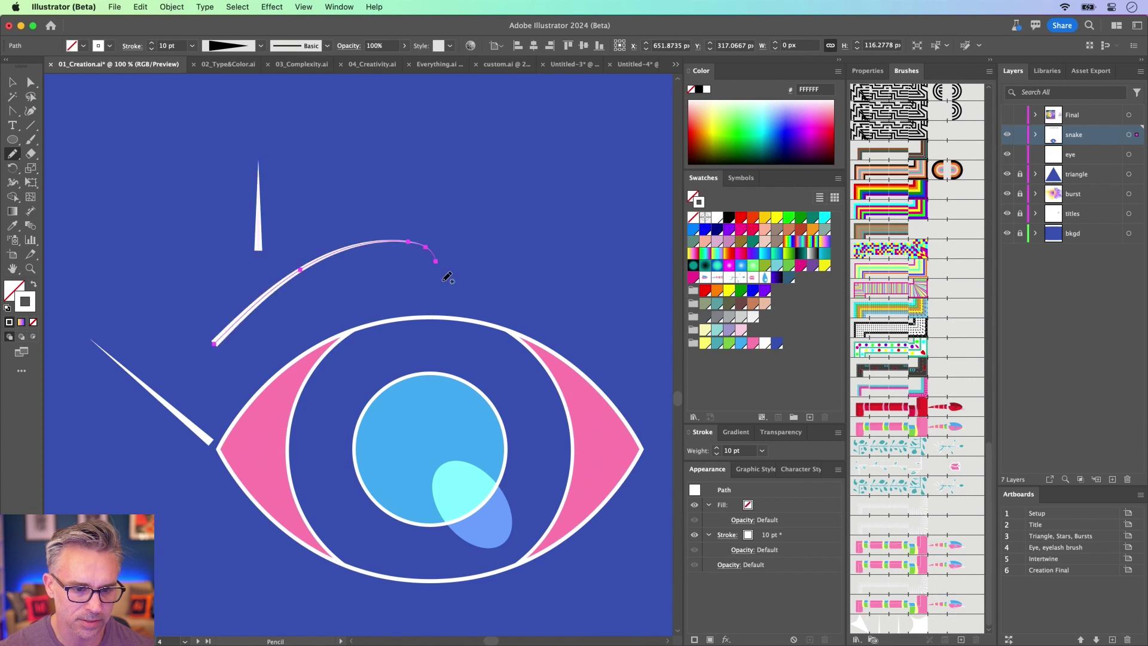
{"action": "left_click", "coordinate": [898, 625]}
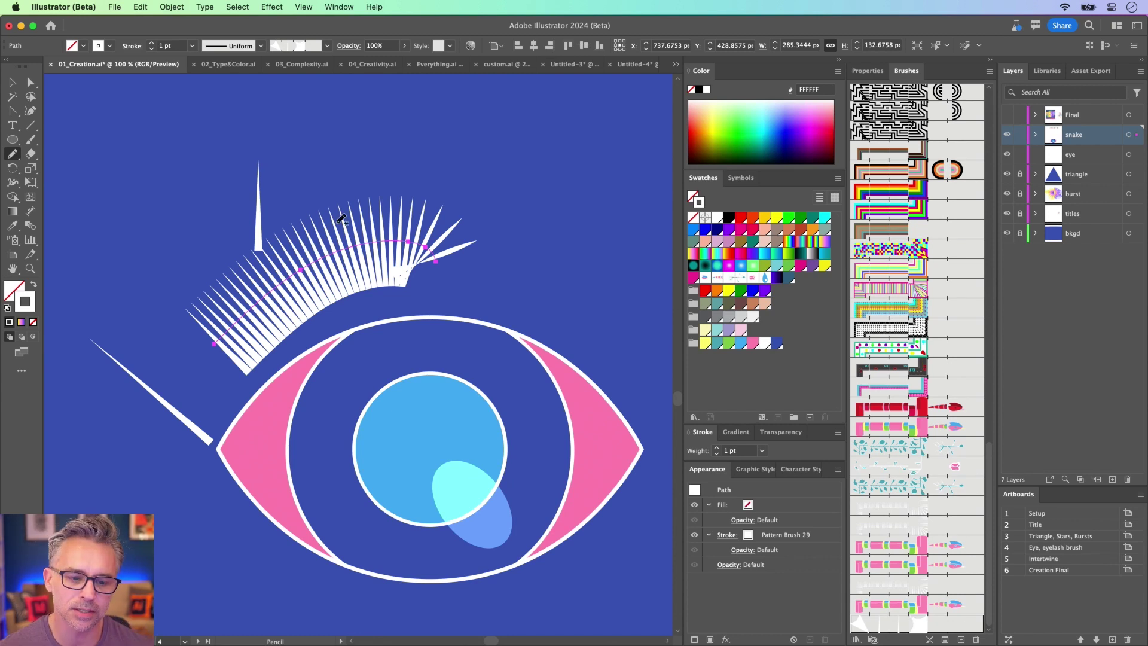
Delete the selected lash stroke and draw a new freehand arc of lashes about 472 px wide over the upper eyelid
{"action": "key", "text": "BackSpace"}
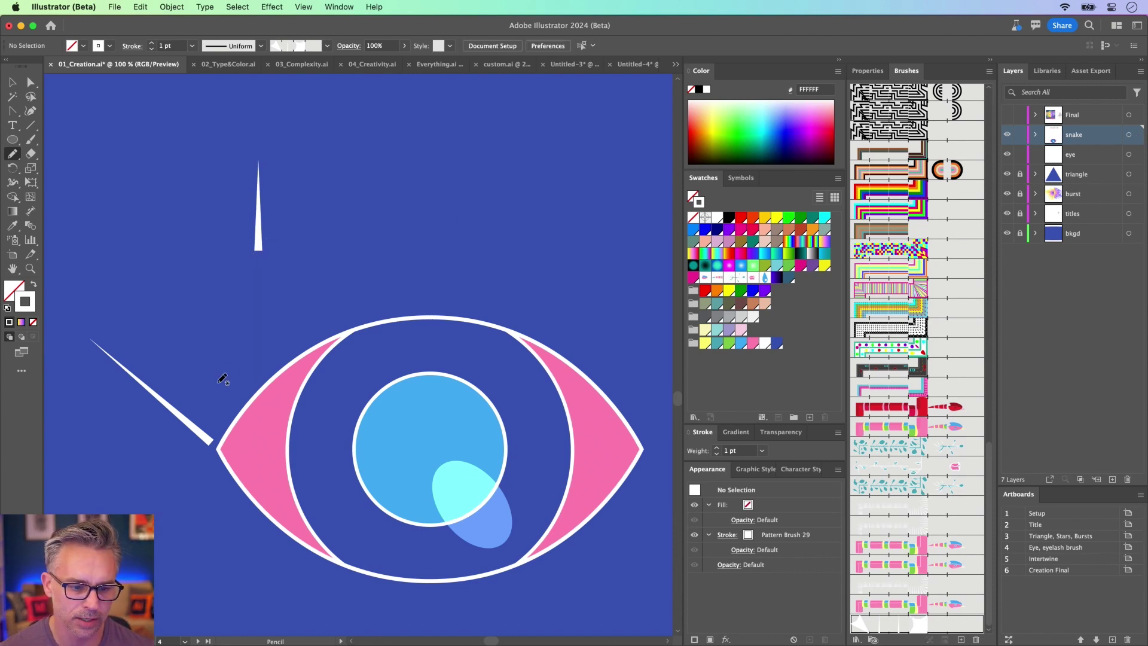
{"action": "mouse_move", "coordinate": [216, 383]}
{"action": "left_mouse_down"}
{"action": "mouse_move", "coordinate": [304, 287]}
{"action": "mouse_move", "coordinate": [431, 264]}
{"action": "mouse_move", "coordinate": [584, 327]}
{"action": "left_mouse_up"}
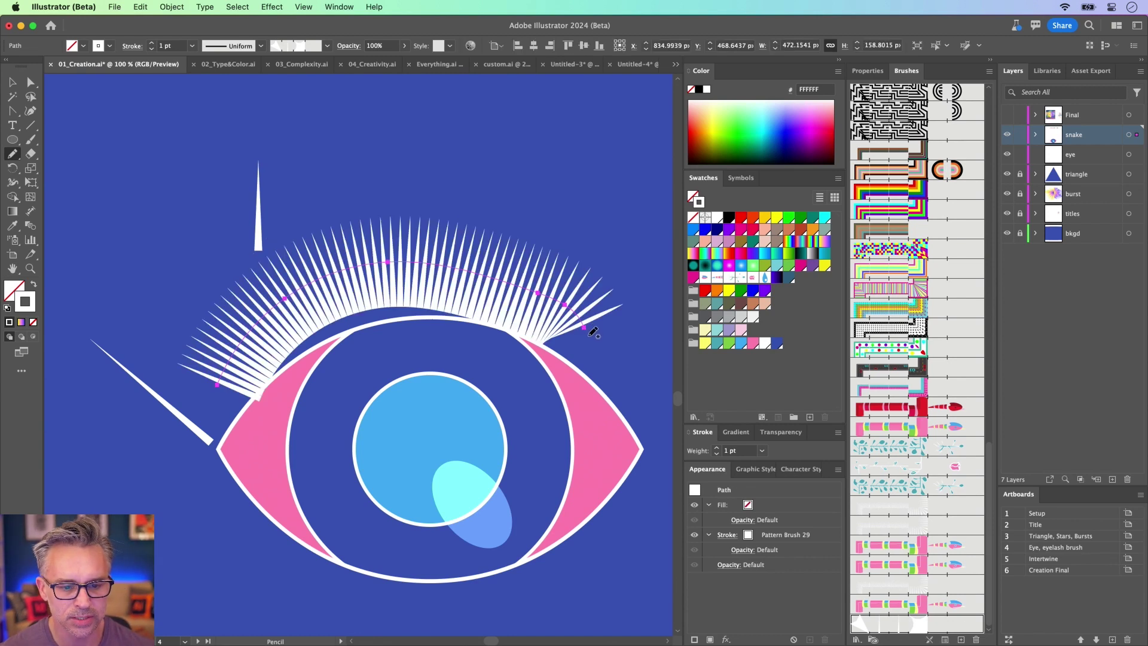
Open the options of Pattern Brush 29, try a spacing of 10%, and preview the lashes at 100% spacing
{"action": "double_click", "coordinate": [916, 625]}
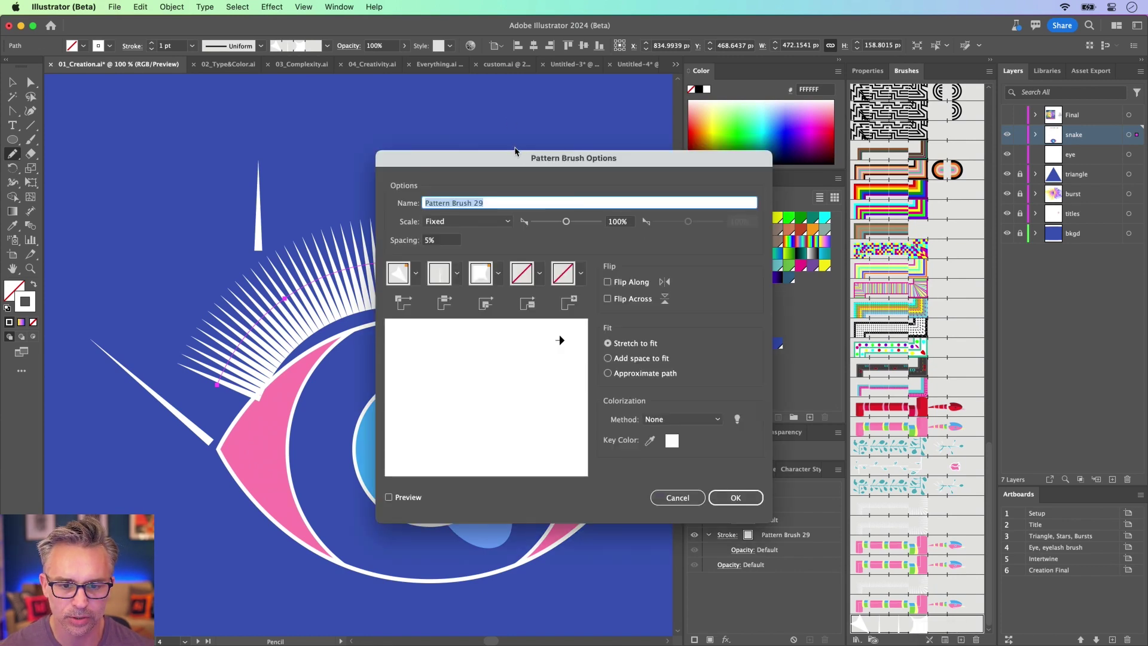
{"action": "left_click_drag", "start_coordinate": [558, 172], "coordinate": [731, 171]}
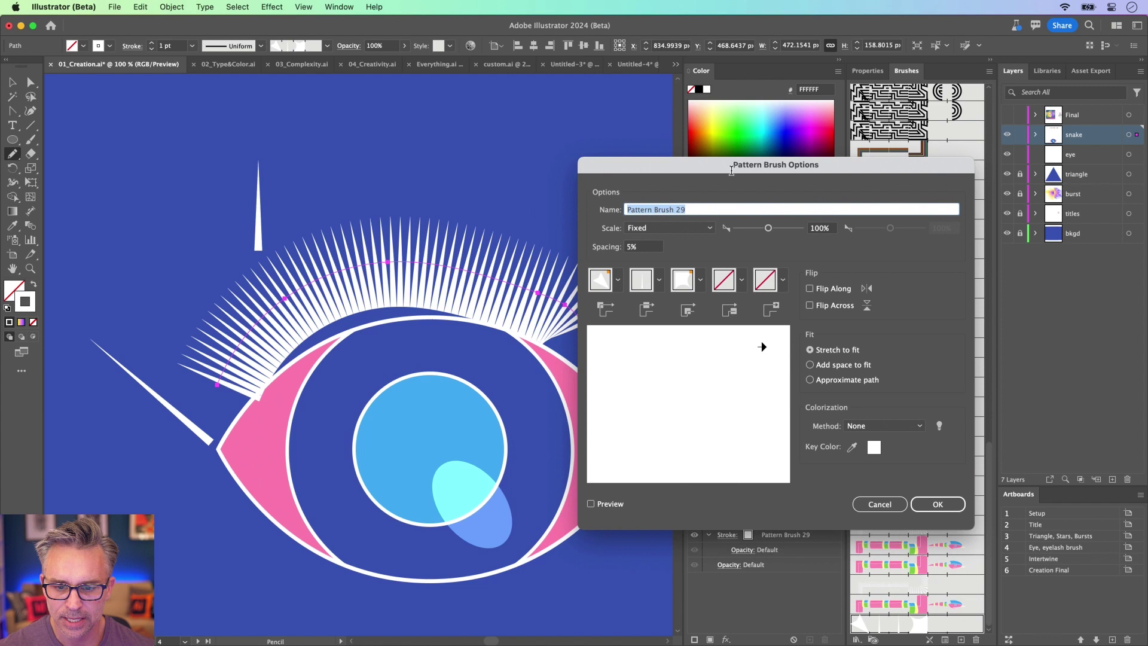
{"action": "left_click", "coordinate": [641, 247]}
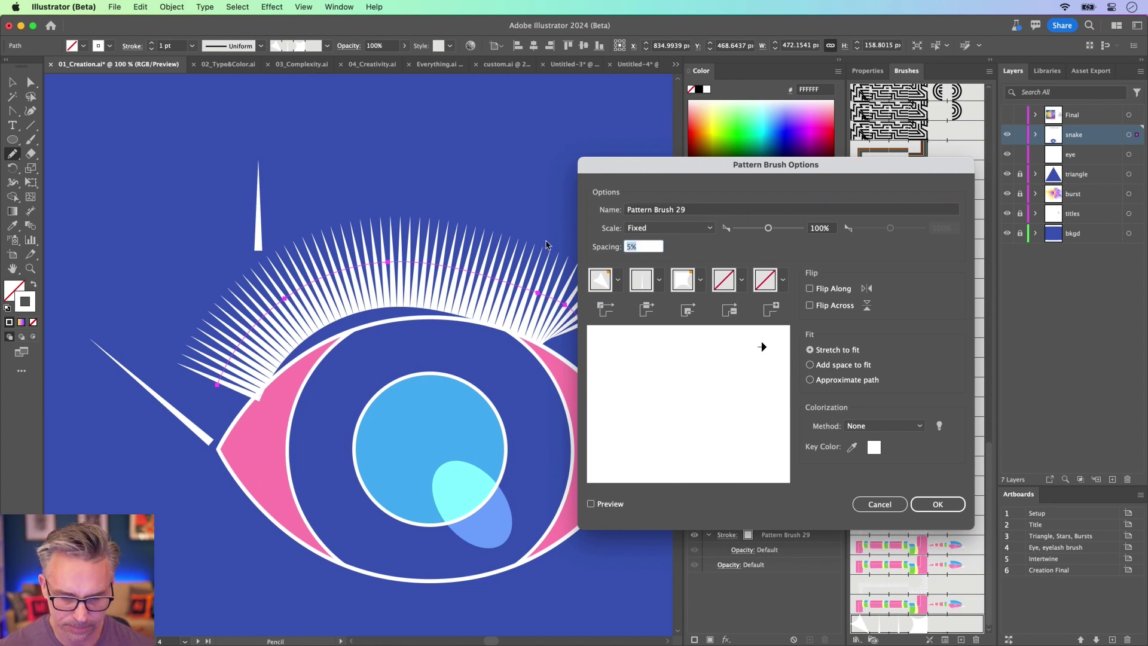
{"action": "type", "text": "10"}
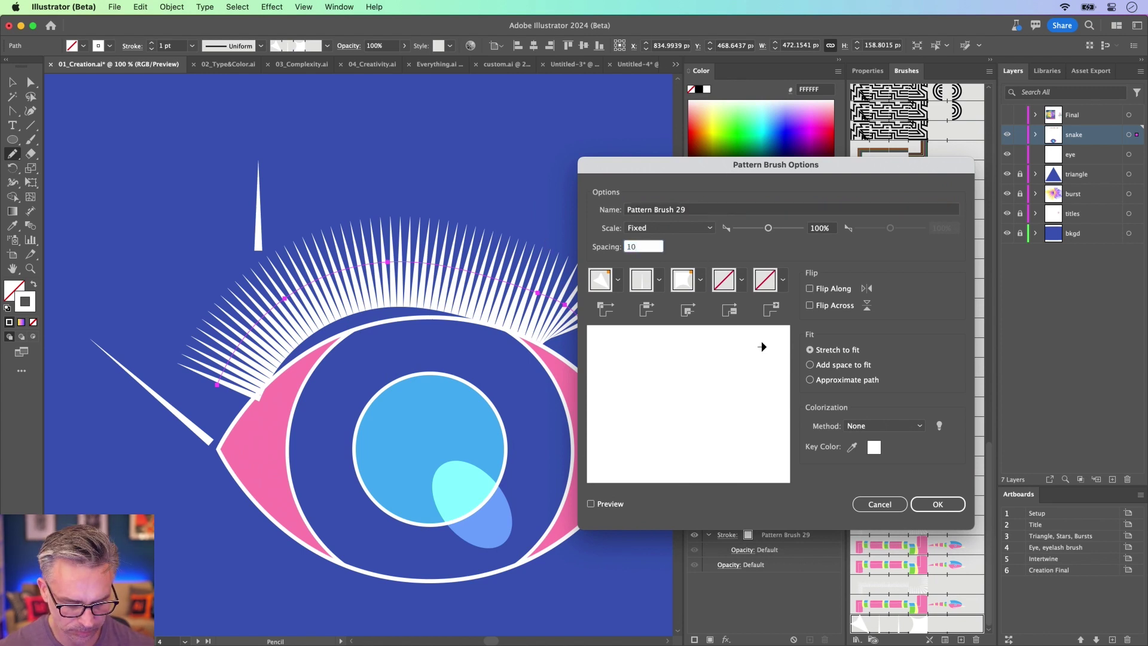
{"action": "key", "text": "Tab"}
{"action": "key", "text": "shift+Tab"}
{"action": "type", "text": "1"}
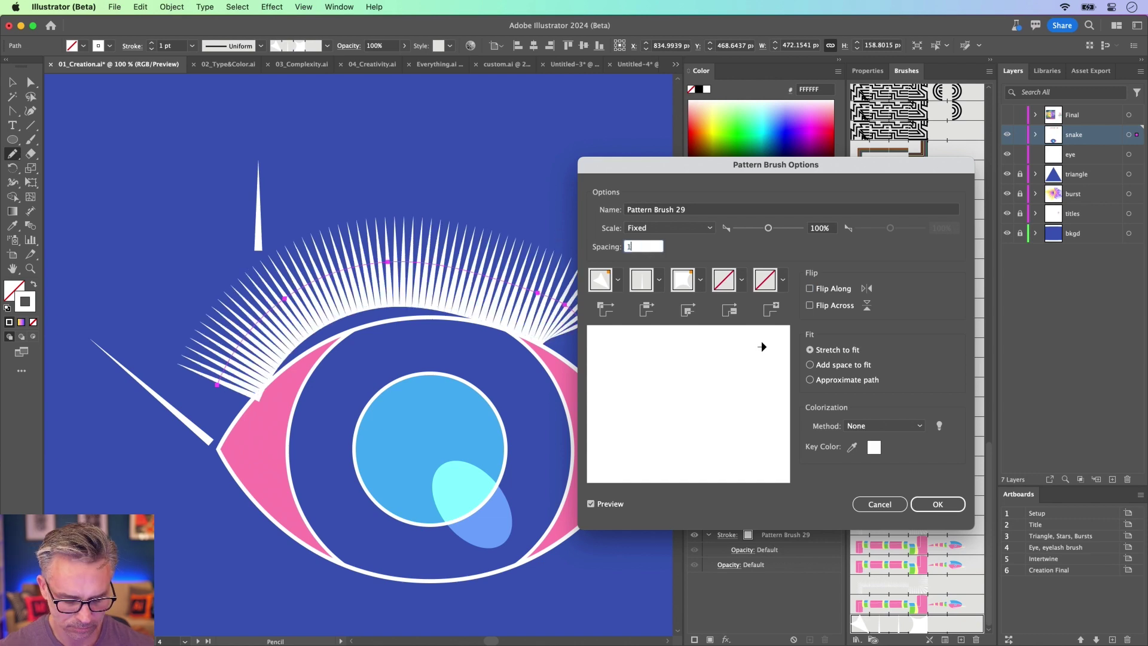
{"action": "type", "text": "00"}
{"action": "key", "text": "Tab"}
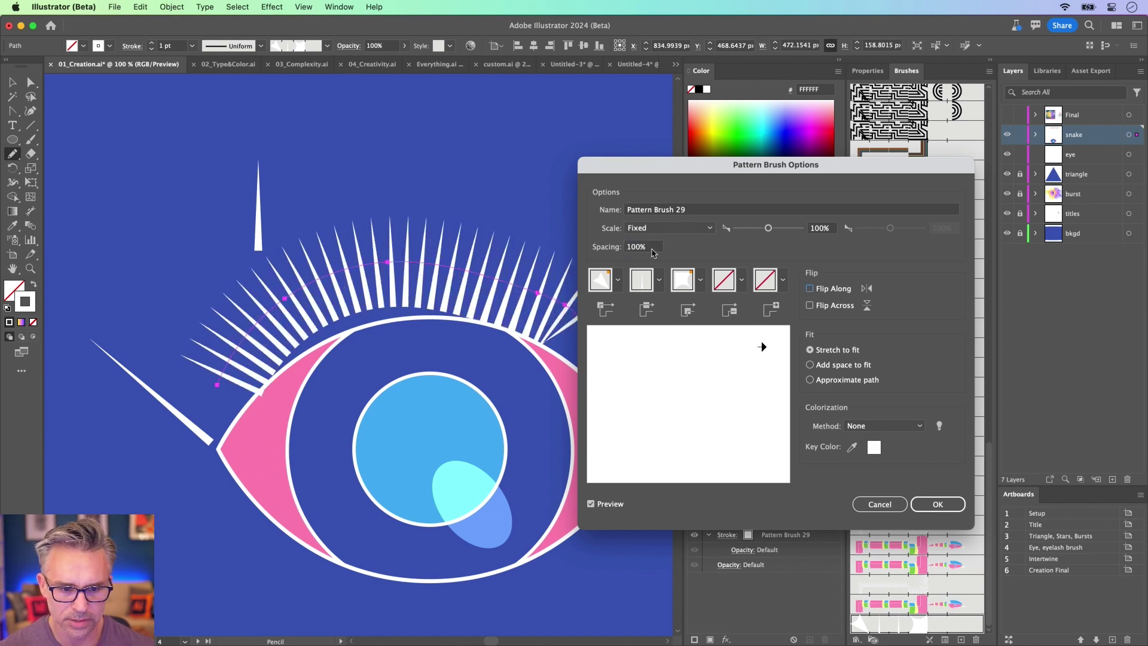
Set the brush spacing to 200% and apply the change to the existing strokes
{"action": "key", "text": "shift+Tab"}
{"action": "type", "text": "200"}
{"action": "key", "text": "Tab"}
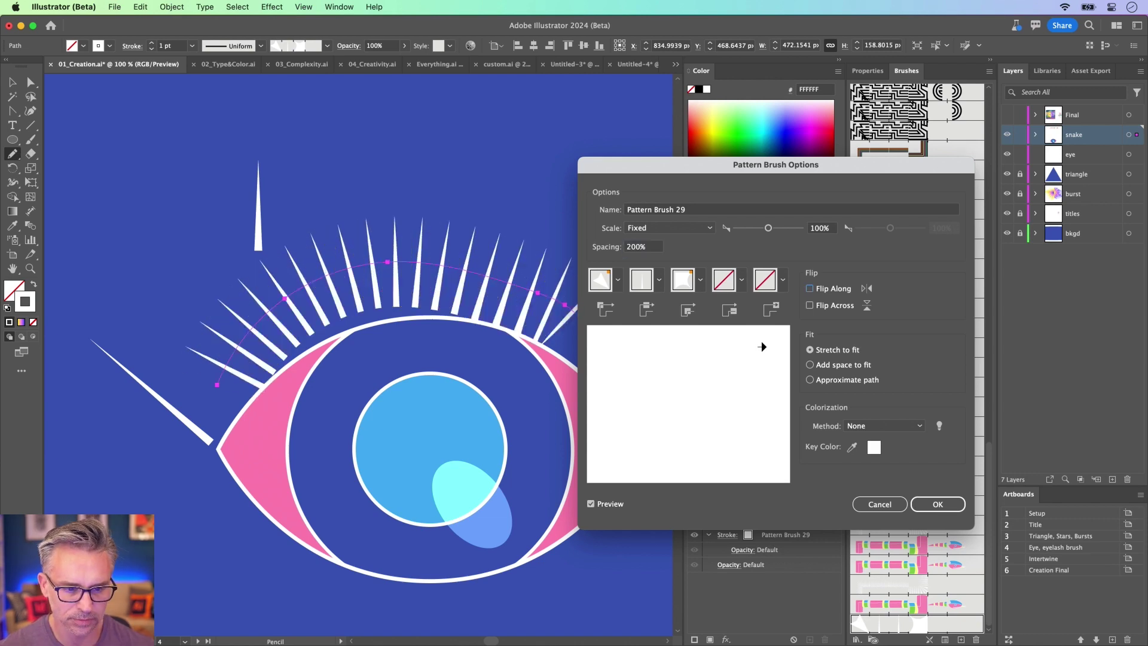
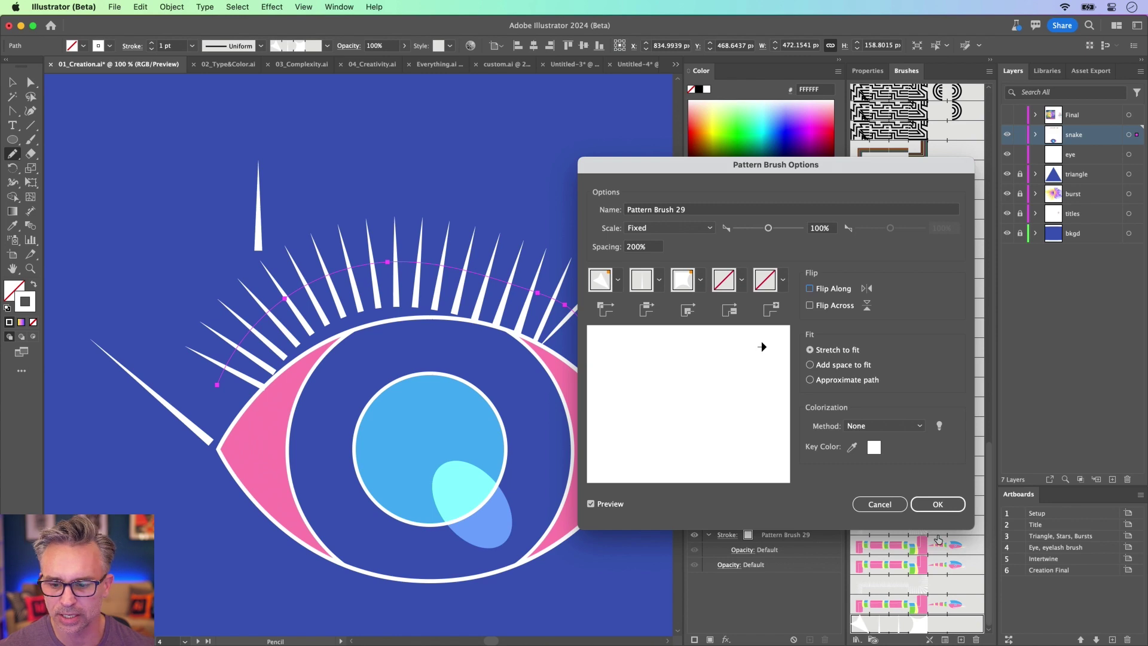
{"action": "left_click", "coordinate": [938, 504]}
{"action": "left_click", "coordinate": [553, 354]}
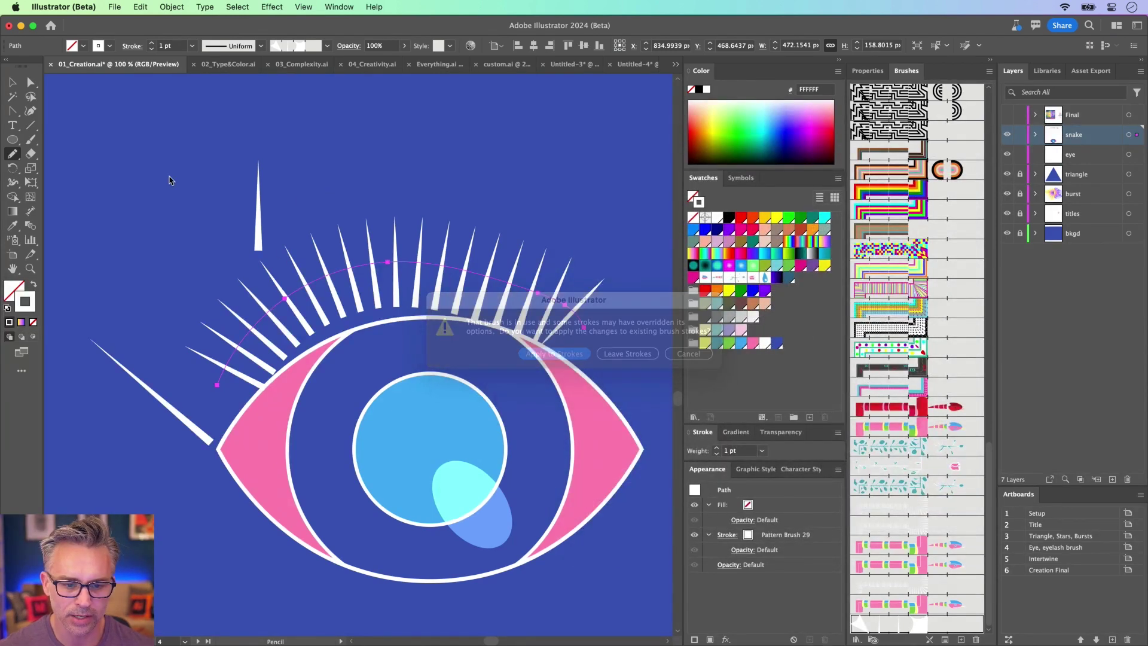
Remove the freehand lash arc and the two single lash shapes around the eye
{"action": "key", "text": "v"}
{"action": "key", "text": "ctrl+z"}
{"action": "key", "text": "ctrl+z"}
{"action": "key", "text": "ctrl+z"}
{"action": "key", "text": "ctrl+z"}
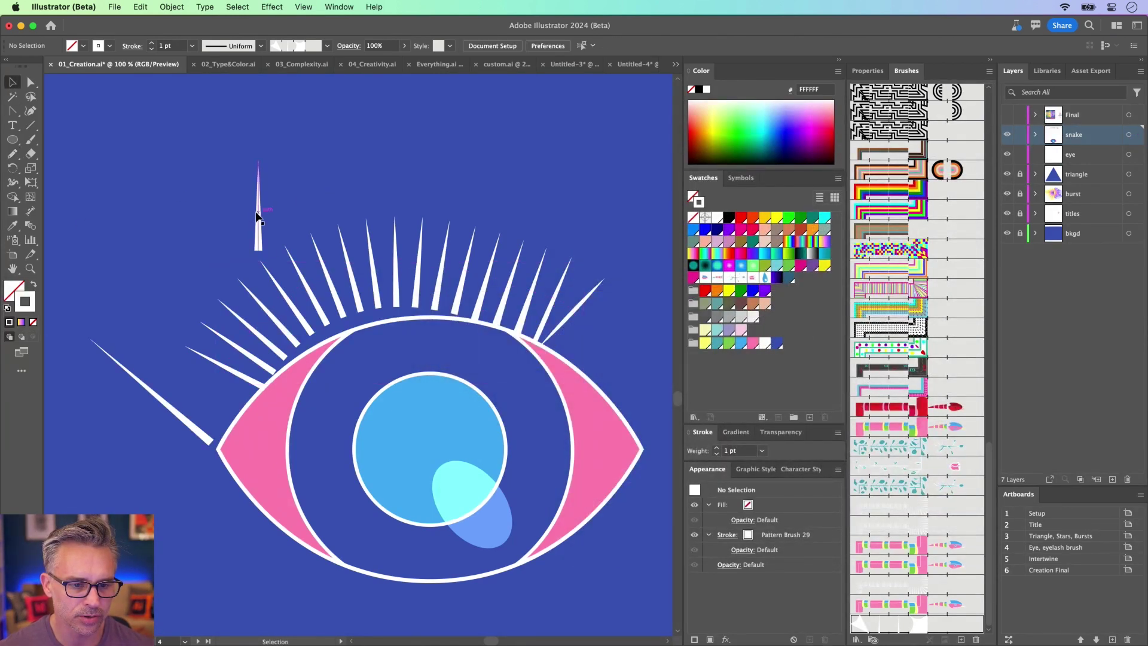
{"action": "key", "text": "super+z"}
{"action": "key", "text": "super+z"}
{"action": "key", "text": "super+z"}
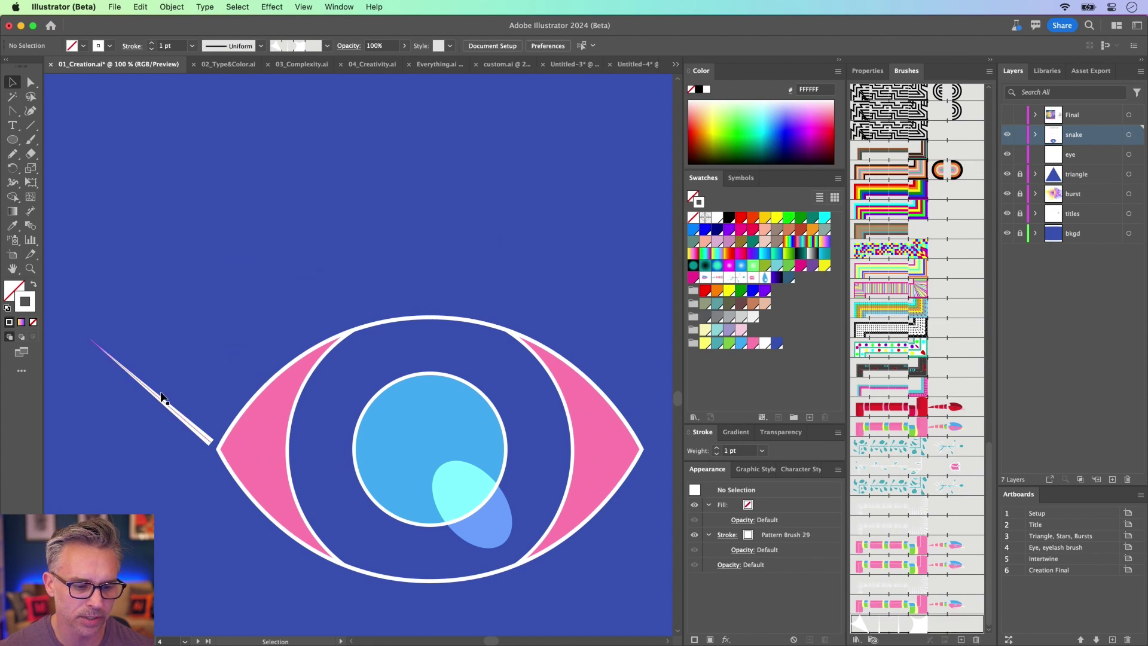
Draw a curved open path with the Pen tool from one eye corner over the upper lid to the other corner
{"action": "key", "text": "p"}
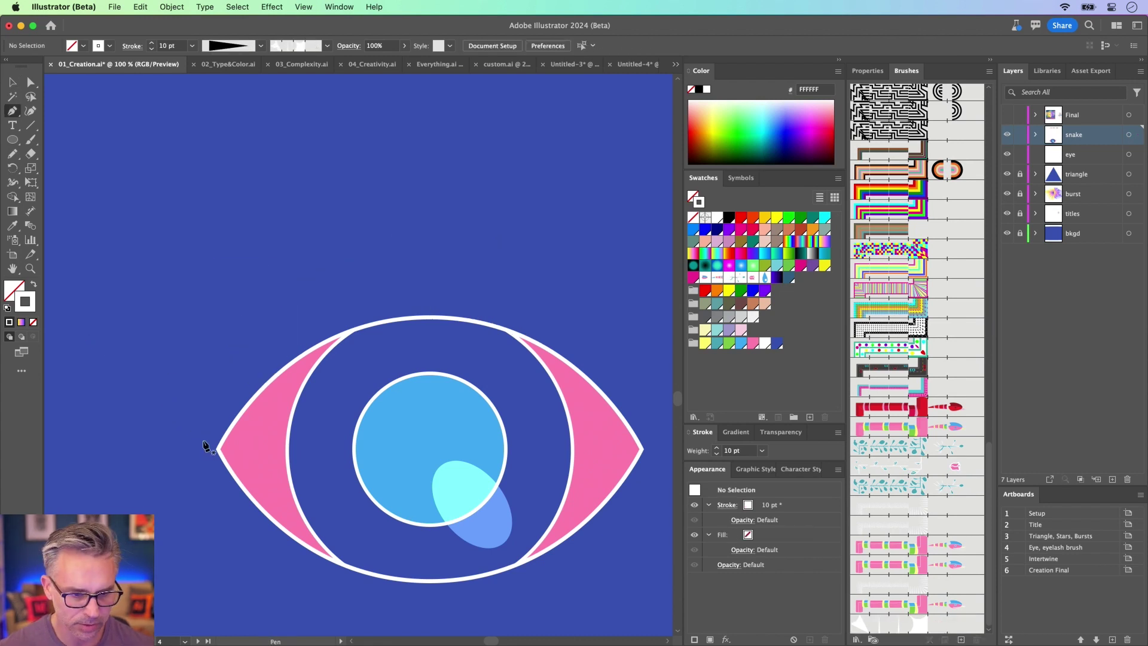
{"action": "left_click", "coordinate": [218, 449]}
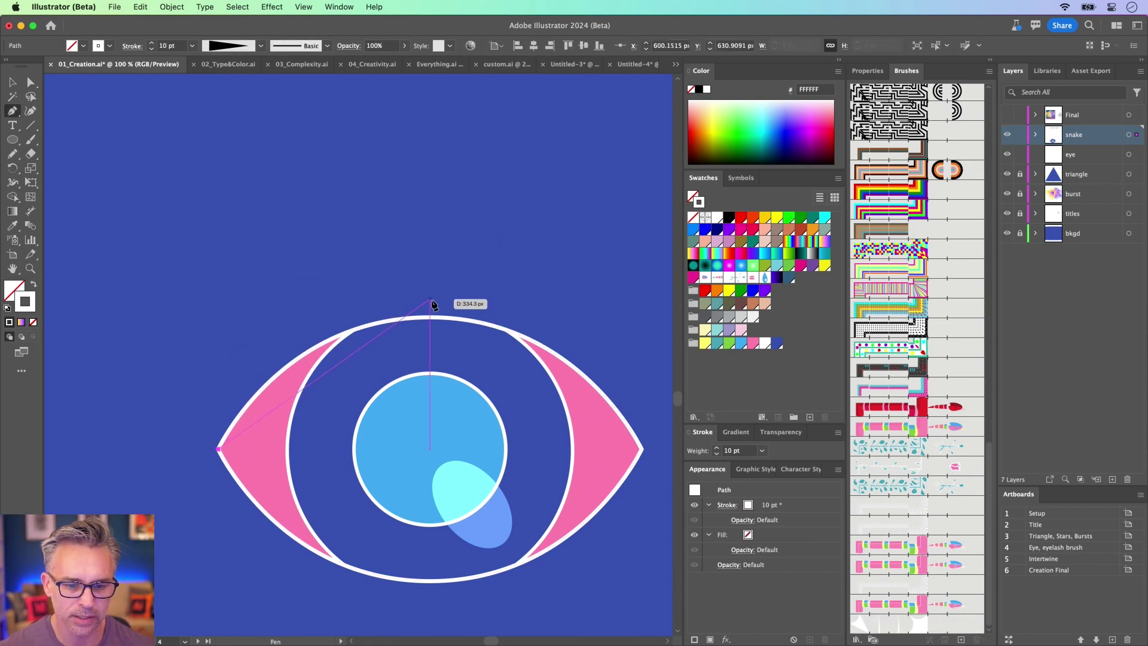
{"action": "left_click_drag", "start_coordinate": [430, 300], "coordinate": [576, 303]}
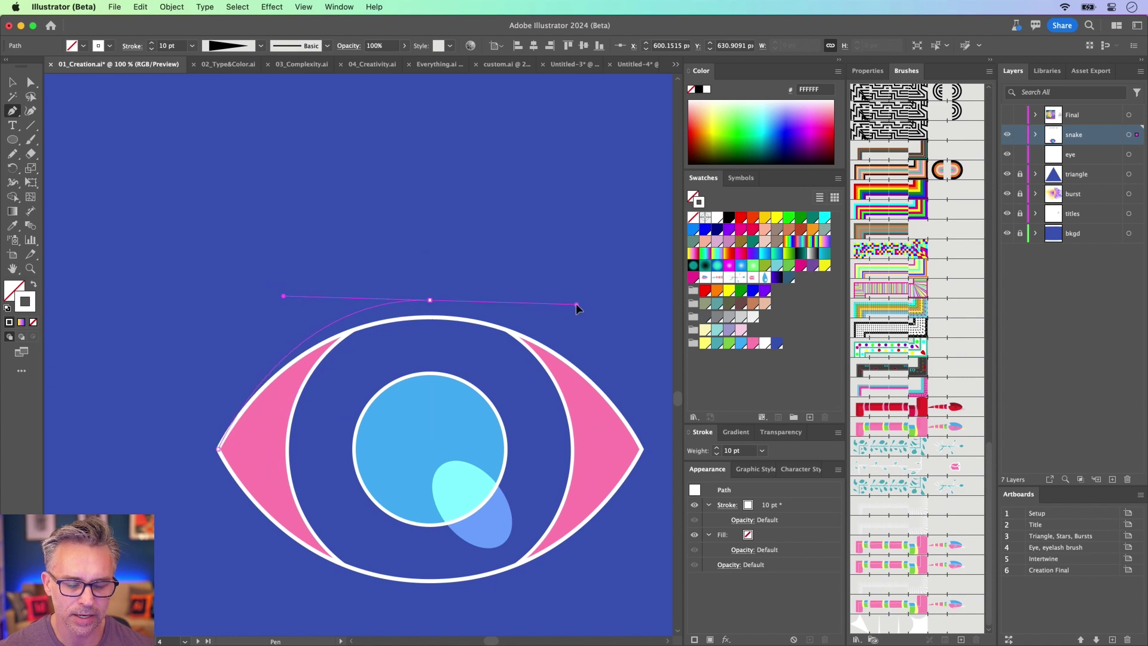
{"action": "left_click", "coordinate": [641, 449]}
{"action": "left_click", "coordinate": [13, 83]}
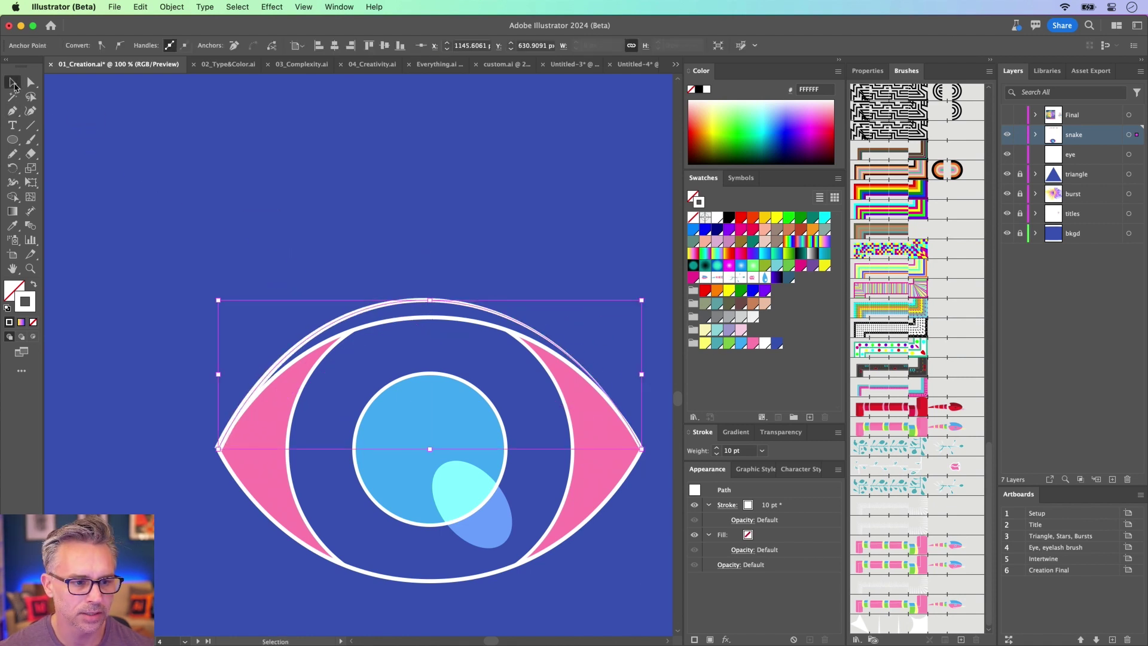
Apply Pattern Brush 29 to the curved path and enlarge it to about 688 by 242 px, raised above the upper lid
{"action": "left_click", "coordinate": [928, 622]}
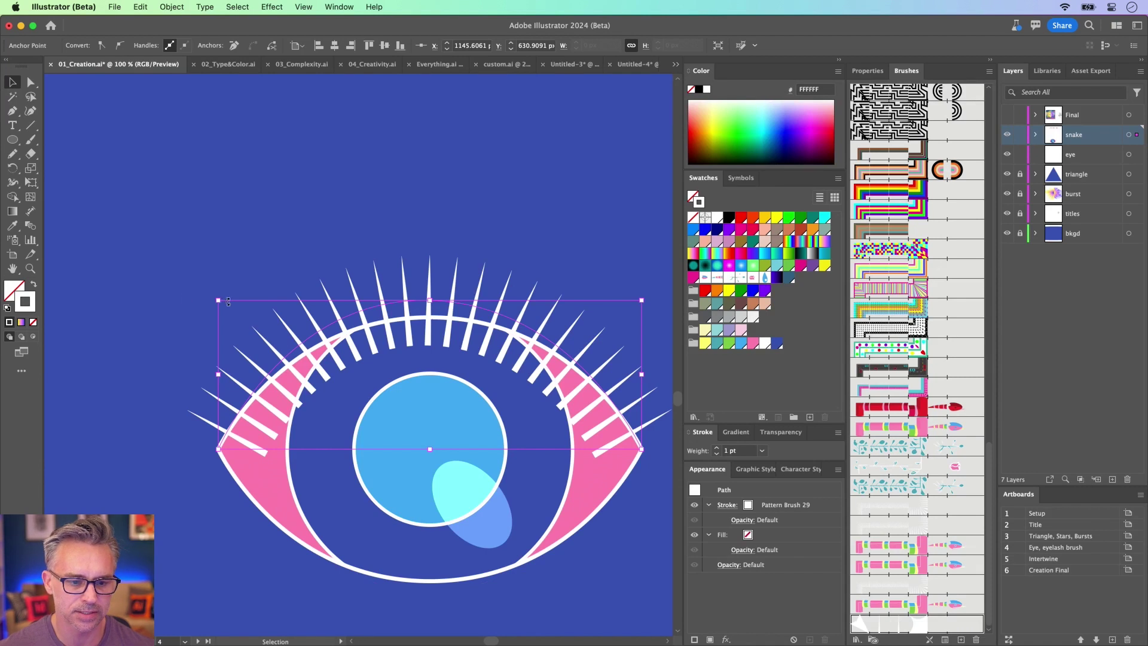
{"action": "mouse_move", "coordinate": [217, 301]}
{"action": "left_mouse_down"}
{"action": "mouse_move", "coordinate": [165, 266]}
{"action": "mouse_move", "coordinate": [163, 280]}
{"action": "left_mouse_up"}
{"action": "left_click_drag", "start_coordinate": [269, 339], "coordinate": [265, 302]}
{"action": "scroll", "coordinate": [277, 134], "scroll_direction": "right", "scroll_amount": 3}
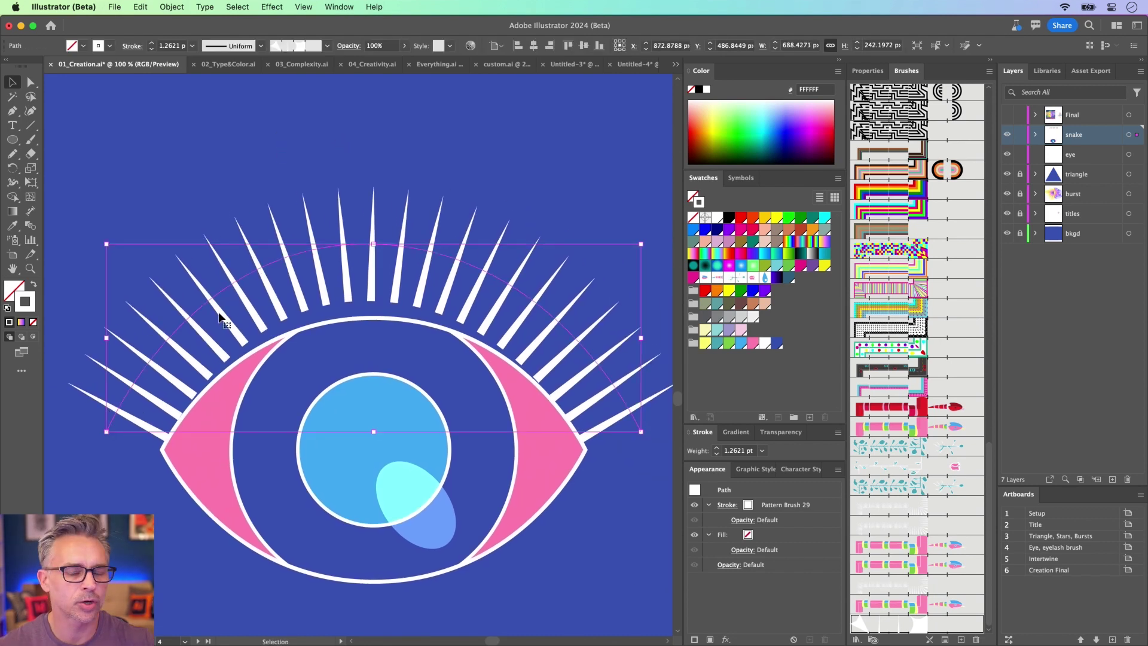
Apply Width Profile 1 to the lash stroke
{"action": "left_click", "coordinate": [261, 46]}
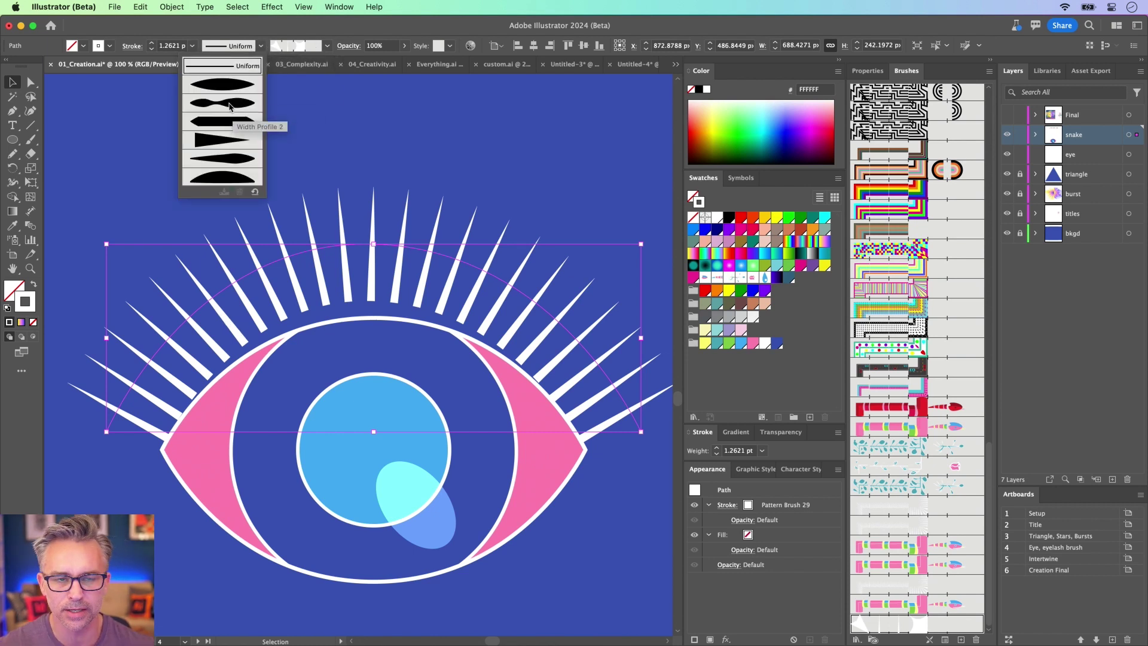
{"action": "left_click", "coordinate": [220, 85]}
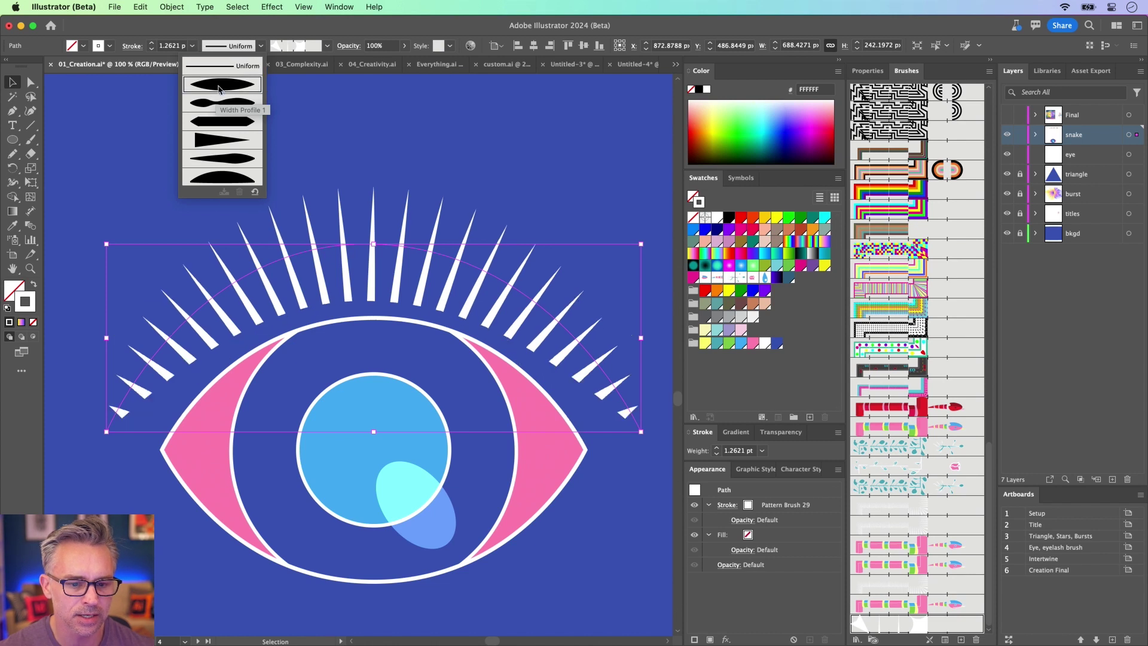
Move the lash path's end anchors to the eye corners and its top anchor closer to the lid, centred over the eye
{"action": "key", "text": "a"}
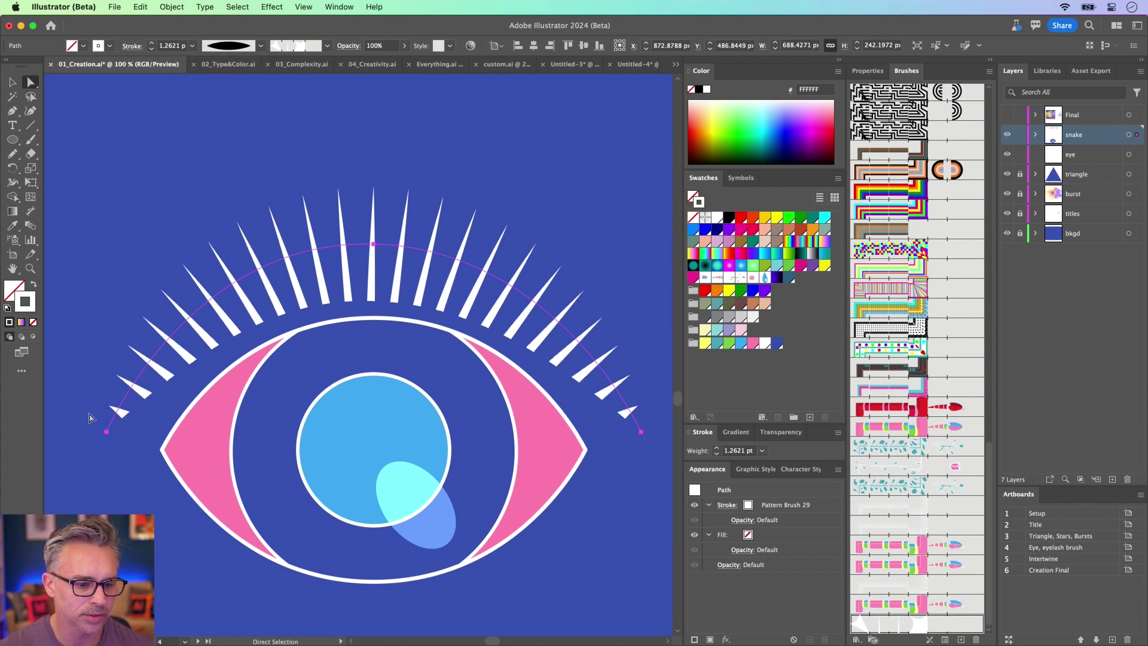
{"action": "left_click_drag", "start_coordinate": [107, 433], "coordinate": [148, 467]}
{"action": "left_click_drag", "start_coordinate": [373, 244], "coordinate": [367, 261]}
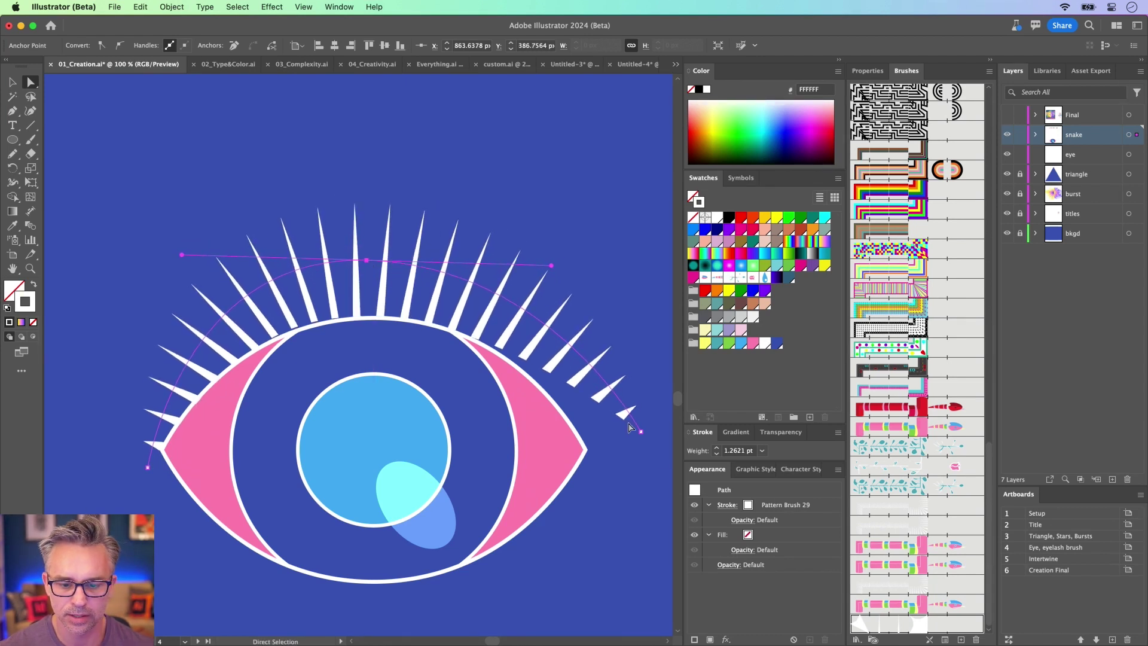
{"action": "left_click_drag", "start_coordinate": [643, 432], "coordinate": [585, 456]}
{"action": "key", "text": "v"}
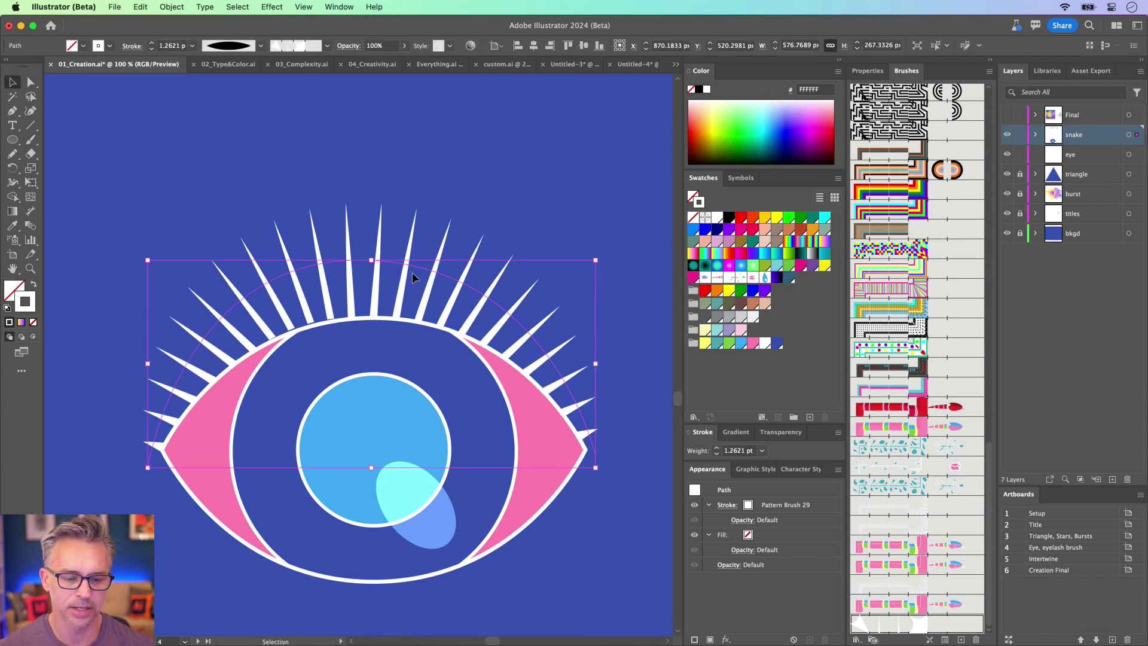
{"action": "left_click", "coordinate": [28, 82]}
{"action": "left_click_drag", "start_coordinate": [373, 261], "coordinate": [373, 264]}
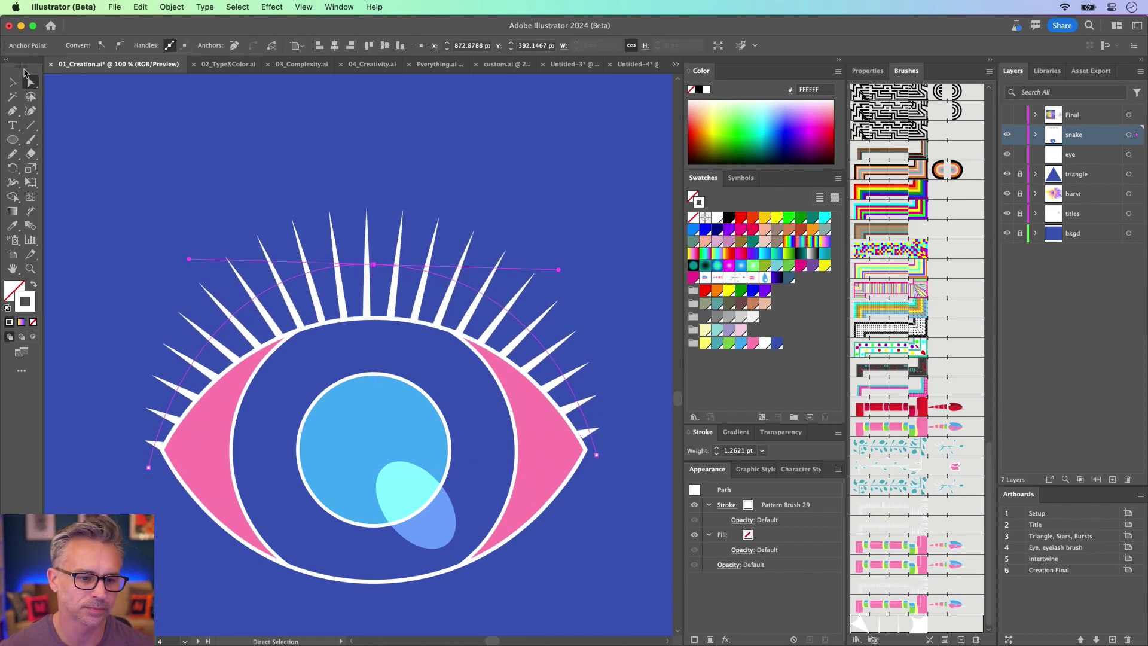
{"action": "key", "text": "v"}
{"action": "left_click", "coordinate": [152, 154]}
Move the group of snake parts from below the Creation title to above the eye and delete it
{"action": "key", "text": "super+minus"}
{"action": "key", "text": "super+minus"}
{"action": "key", "text": "super+minus"}
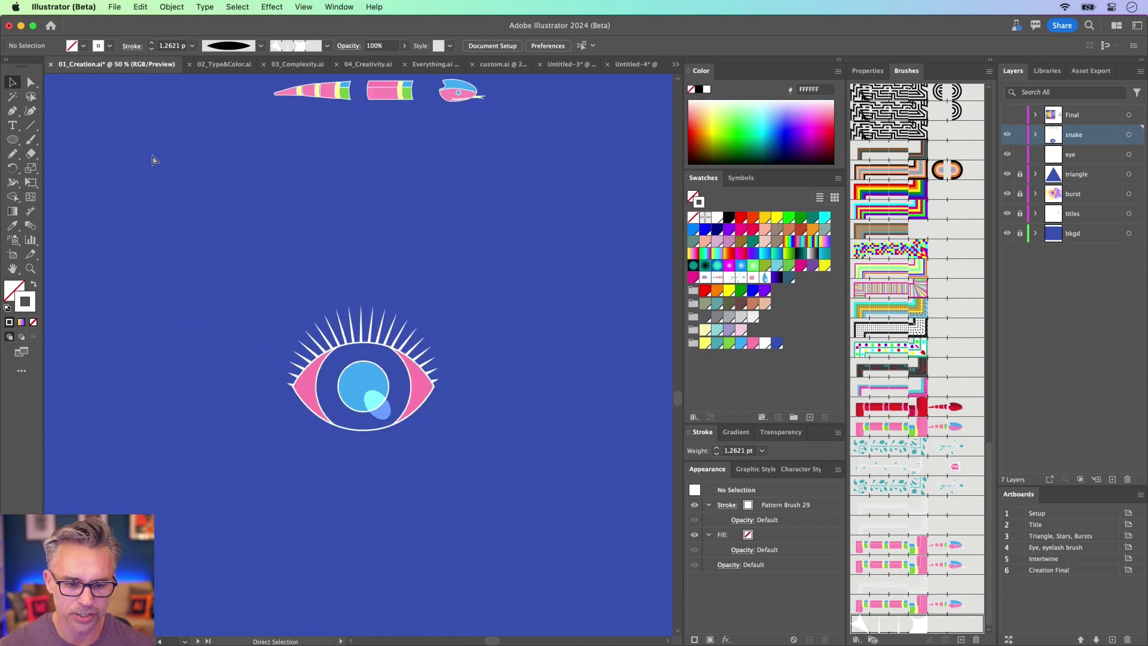
{"action": "key", "text": "space"}
{"action": "scroll", "coordinate": [137, 196], "scroll_direction": "down", "scroll_amount": 5}
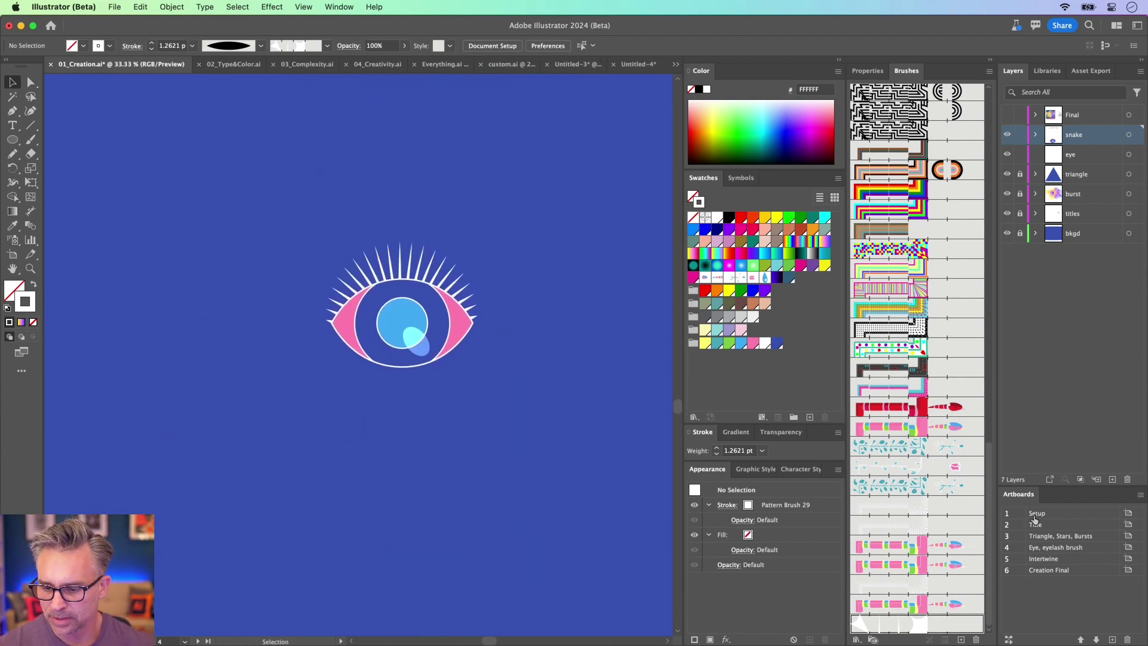
{"action": "double_click", "coordinate": [1100, 549]}
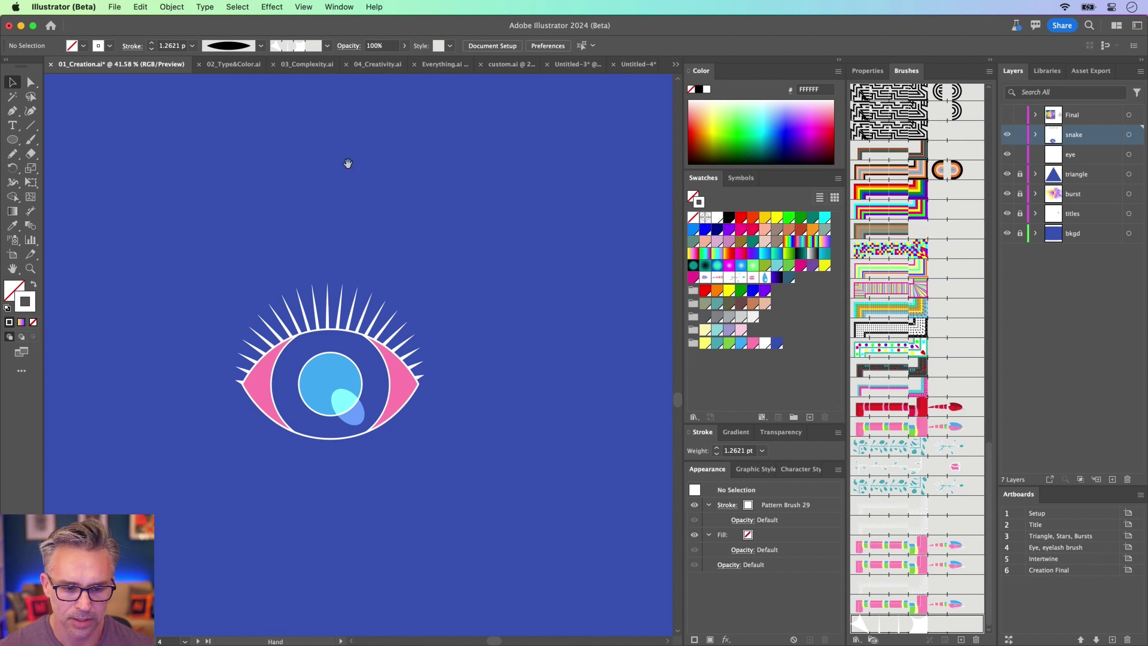
{"action": "scroll", "coordinate": [346, 168], "scroll_direction": "up", "scroll_amount": 5}
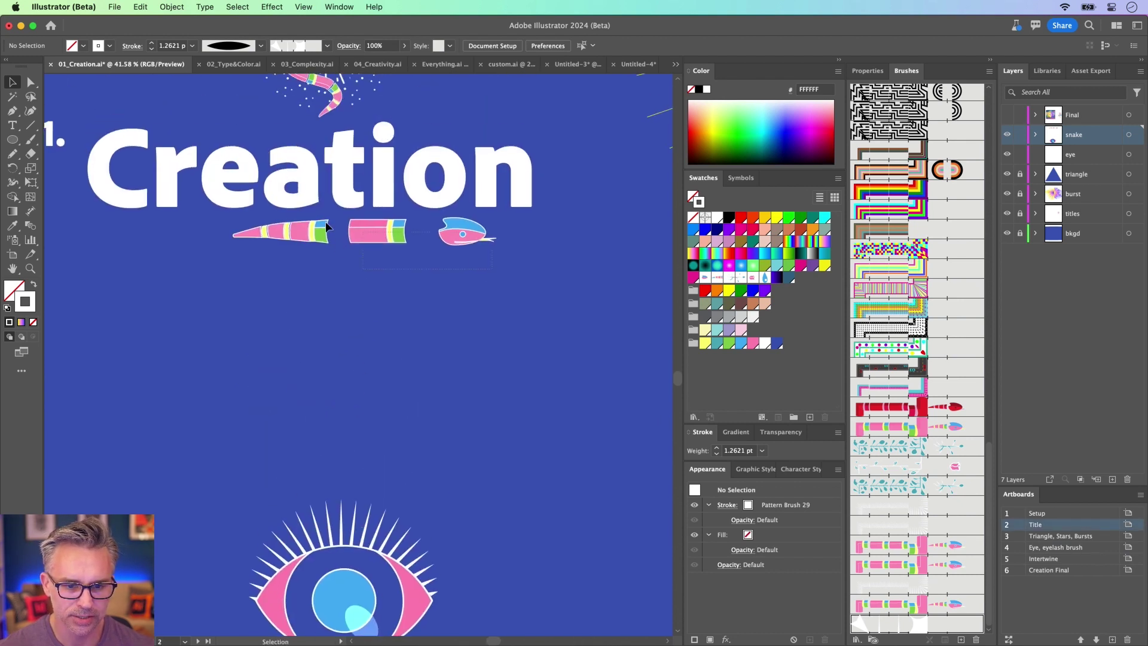
{"action": "left_click_drag", "start_coordinate": [302, 231], "coordinate": [304, 387]}
{"action": "scroll", "coordinate": [303, 386], "scroll_direction": "down", "scroll_amount": 5}
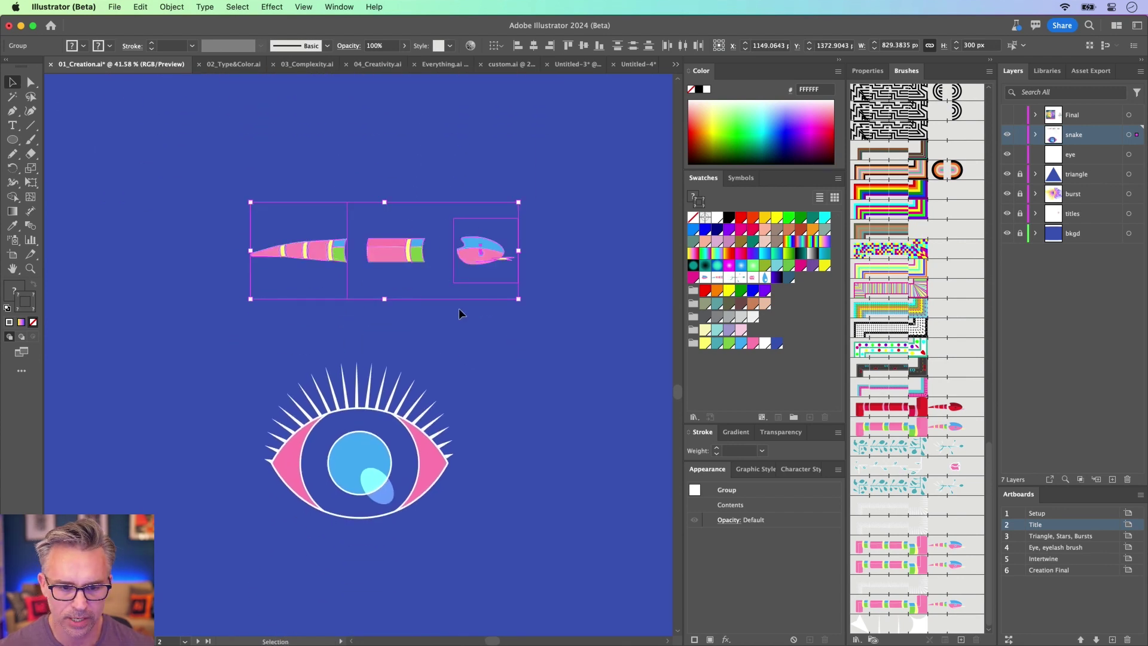
{"action": "key", "text": "ctrl+0"}
{"action": "key", "text": "Delete"}
{"action": "left_click_drag", "start_coordinate": [411, 392], "coordinate": [441, 215]}
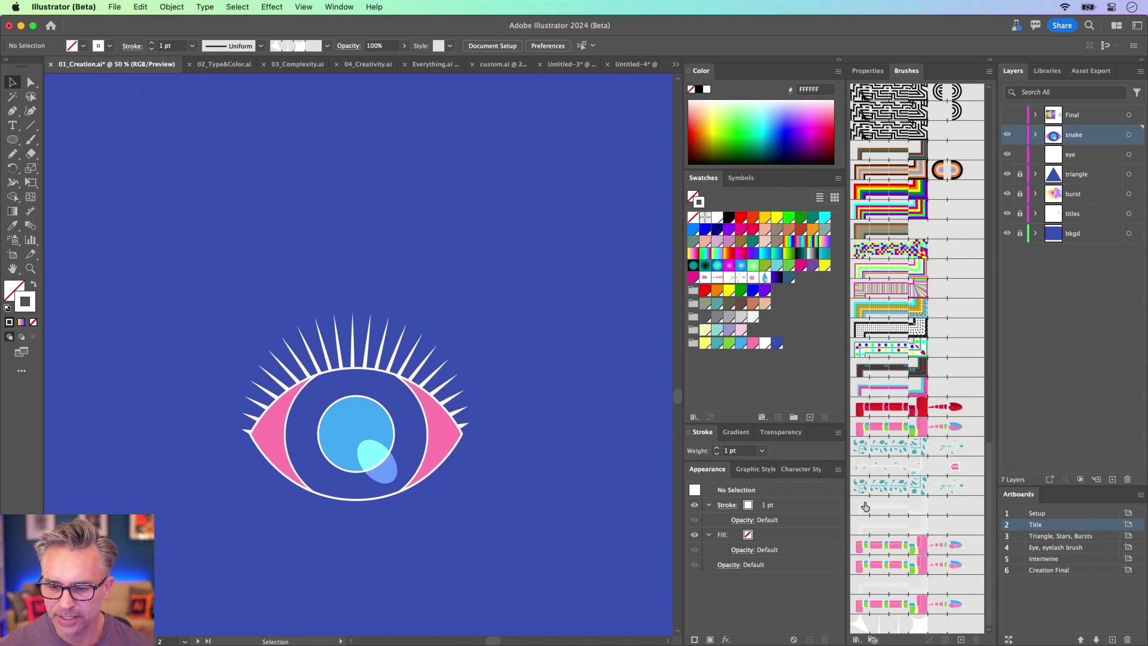
Place the artwork of the pink snake pattern brush on the canvas and position it above the eye
{"action": "left_click", "coordinate": [897, 608]}
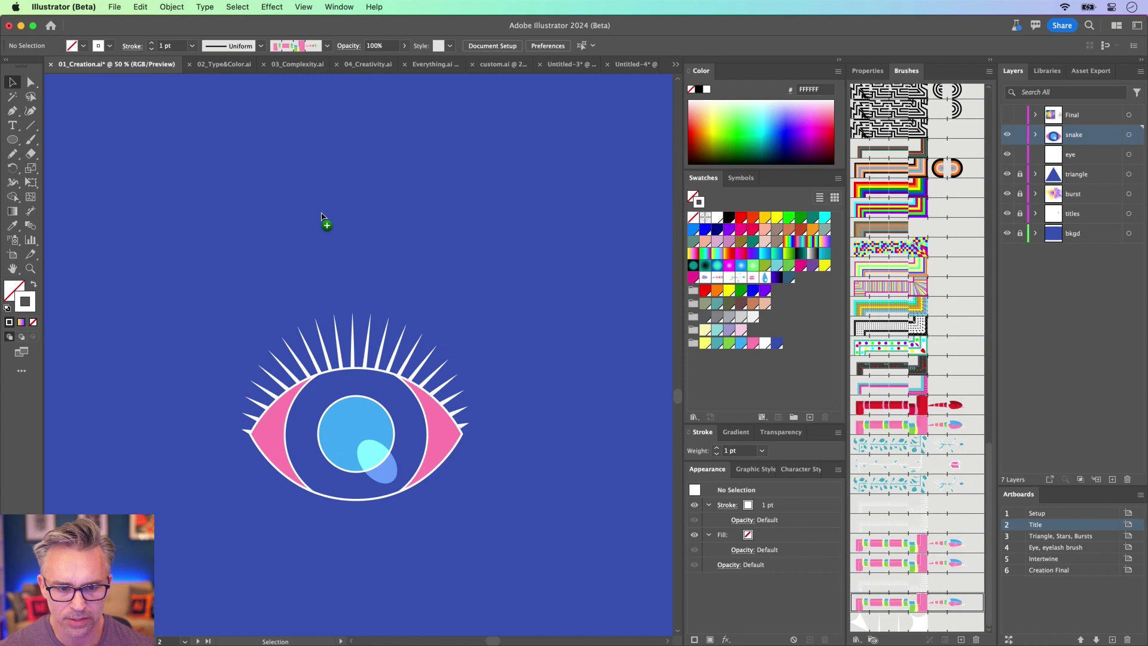
{"action": "key", "text": "ctrl+z"}
{"action": "left_click_drag", "start_coordinate": [149, 185], "coordinate": [275, 242]}
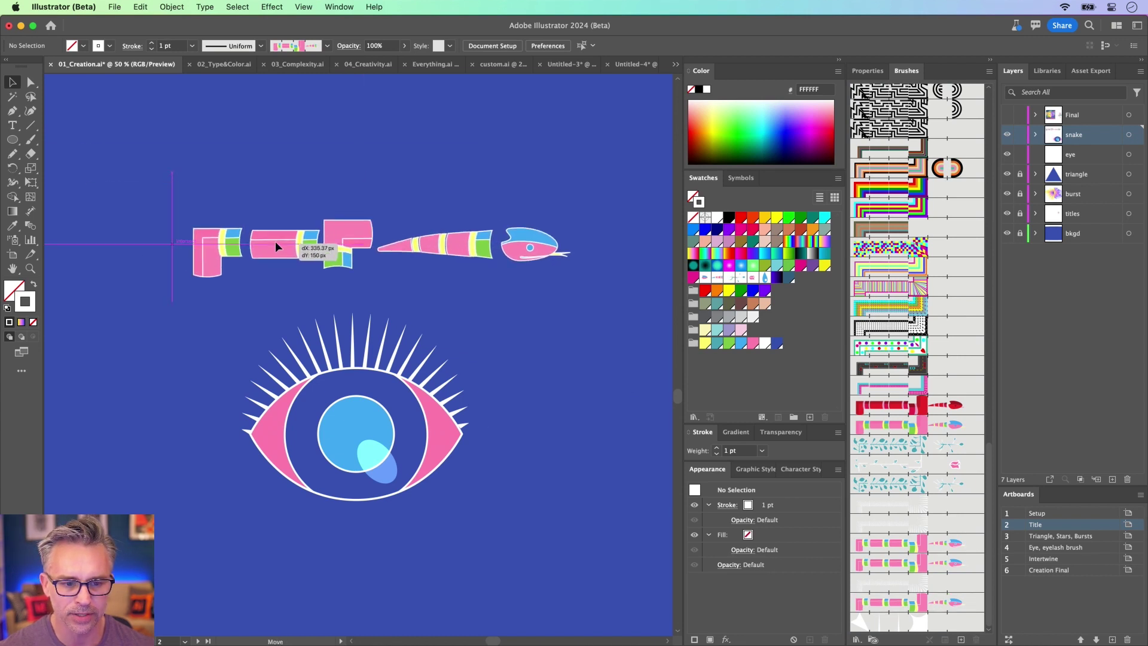
Ungroup the snake artwork, delete its two corner pieces and move the tail piece to the left of the body segment
{"action": "right_click", "coordinate": [229, 234]}
{"action": "left_click", "coordinate": [254, 402]}
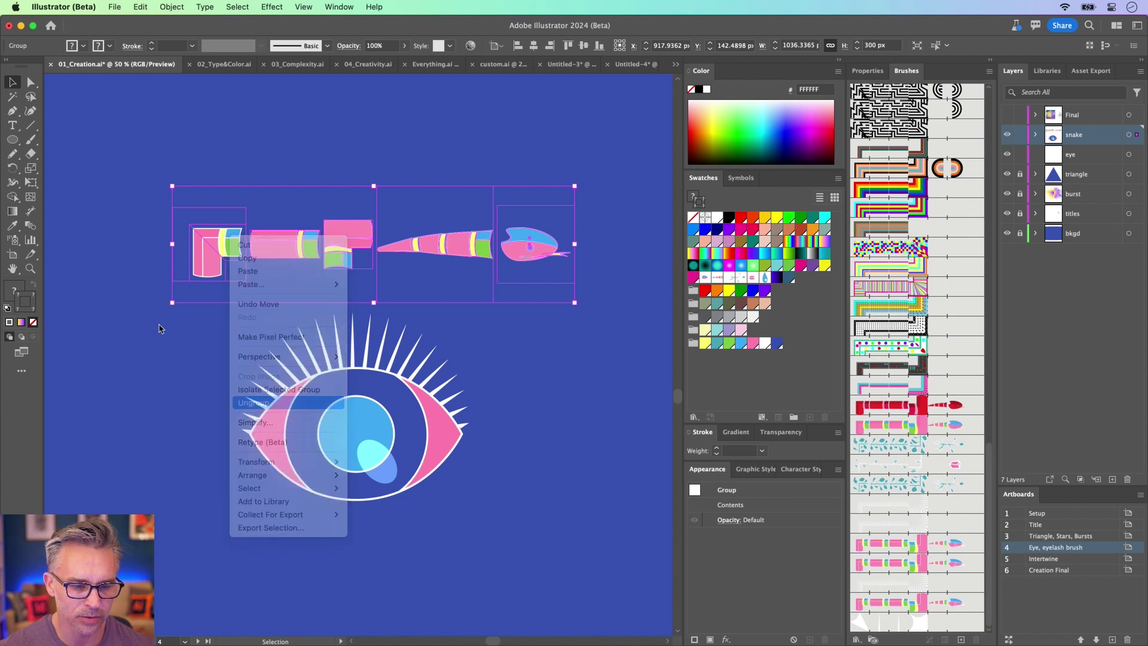
{"action": "left_click", "coordinate": [171, 311]}
{"action": "left_click", "coordinate": [206, 256]}
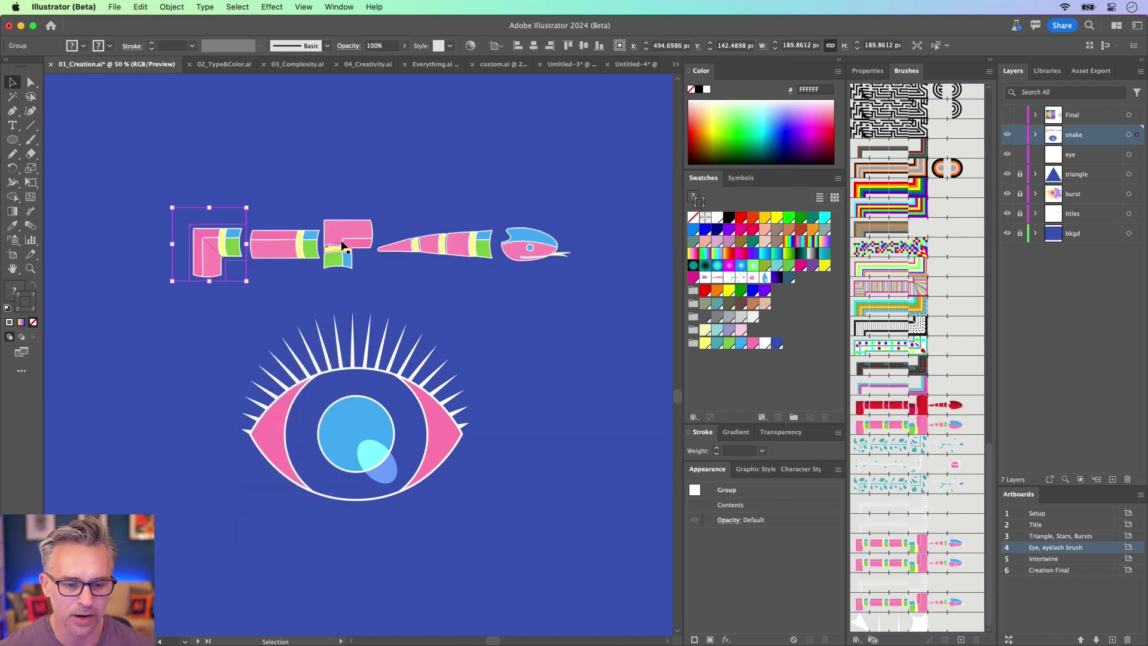
{"action": "key", "text": "Delete"}
{"action": "left_click", "coordinate": [366, 247]}
{"action": "key", "text": "Delete"}
{"action": "left_click", "coordinate": [454, 247]}
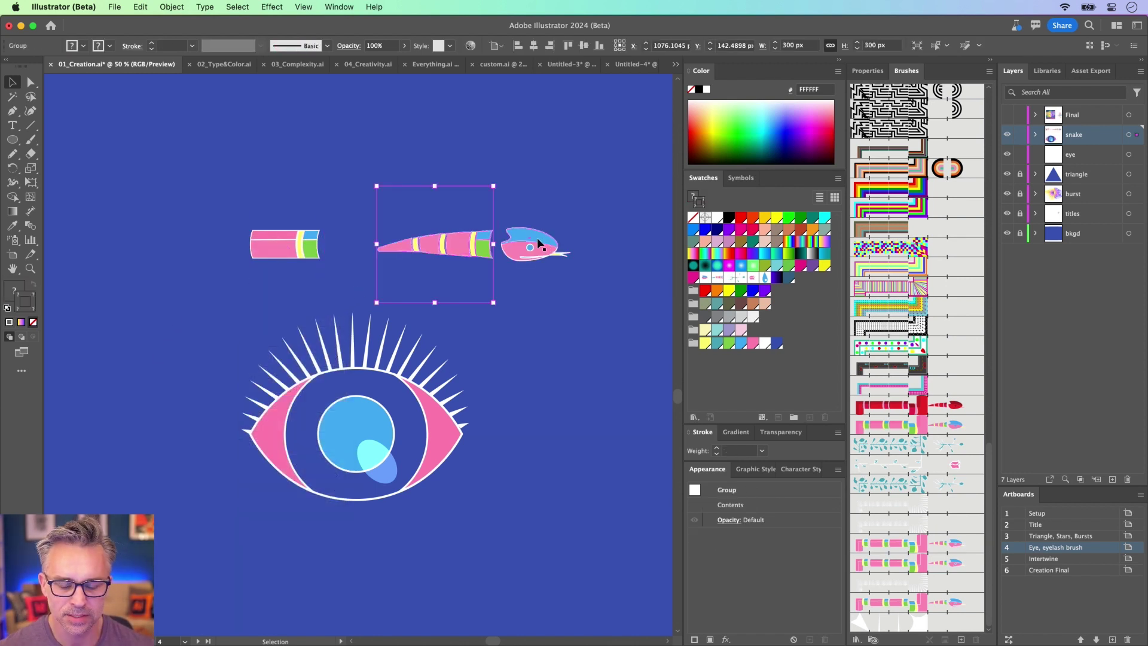
{"action": "left_click_drag", "start_coordinate": [472, 237], "coordinate": [195, 242]}
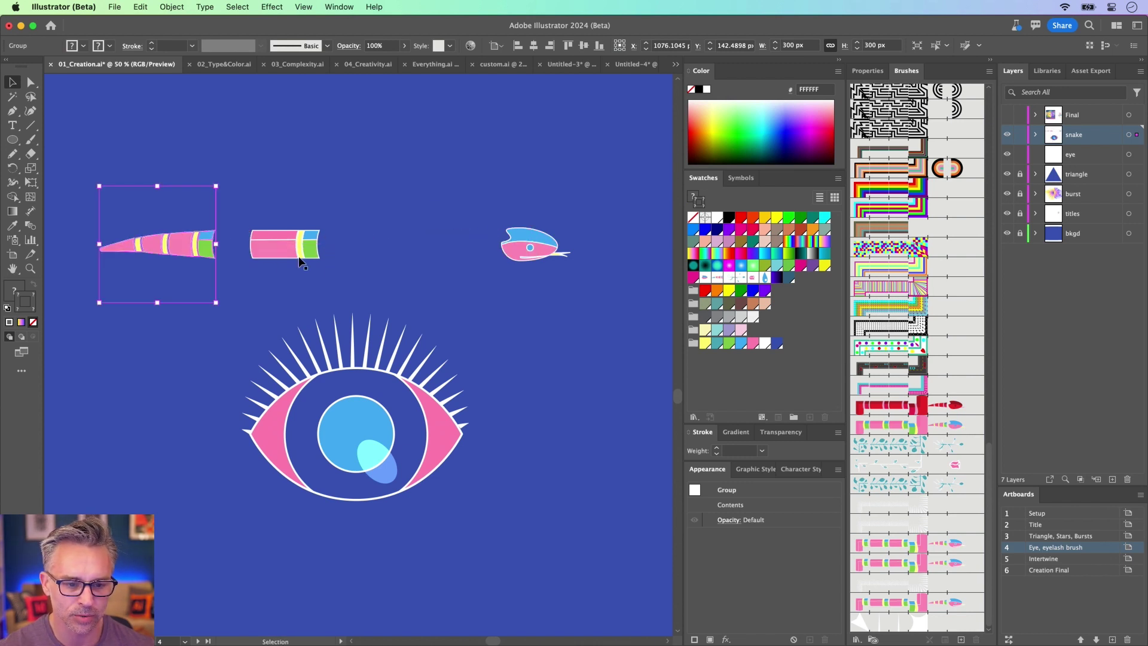
Create a pattern brush from the snake's body segment, with an auto-generated tile for the inner corner
{"action": "mouse_move", "coordinate": [299, 244]}
{"action": "left_mouse_down"}
{"action": "mouse_move", "coordinate": [422, 244]}
{"action": "mouse_move", "coordinate": [856, 618]}
{"action": "left_mouse_up"}
{"action": "left_click", "coordinate": [532, 382]}
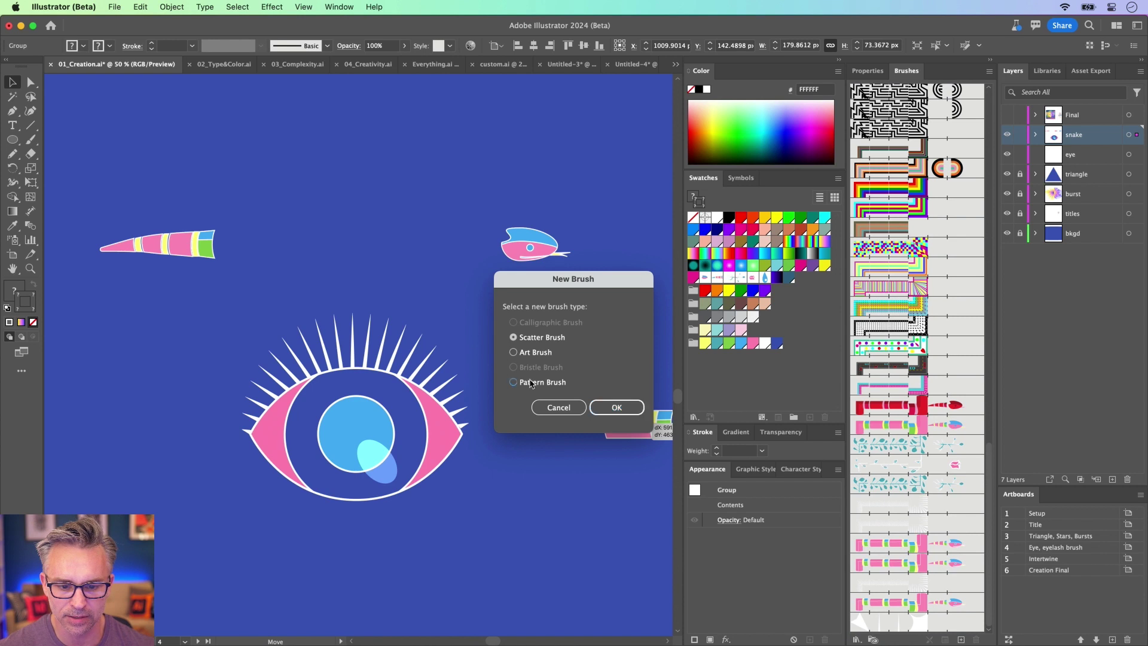
{"action": "left_click", "coordinate": [617, 407]}
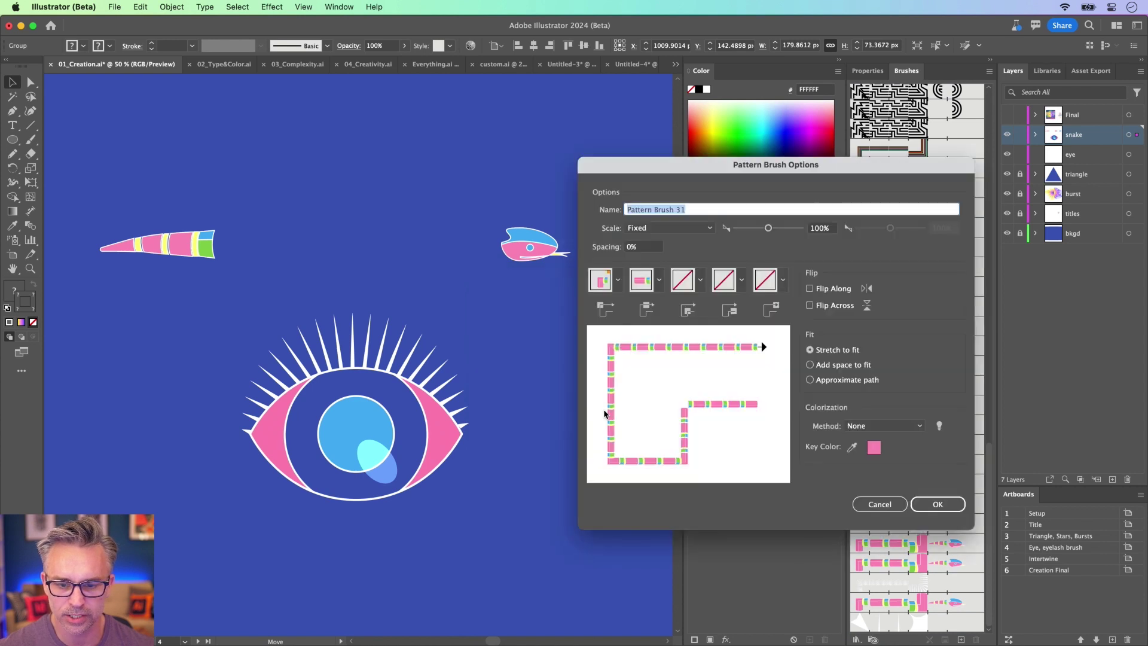
{"action": "left_click", "coordinate": [683, 283]}
{"action": "left_click", "coordinate": [622, 374]}
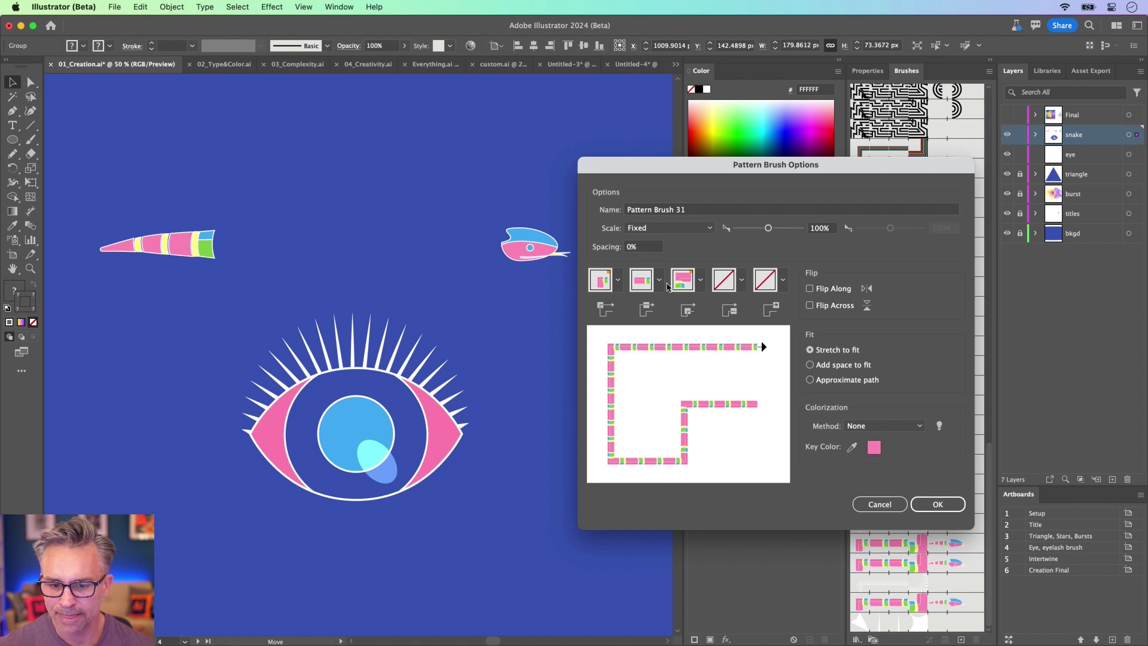
{"action": "left_click", "coordinate": [937, 504]}
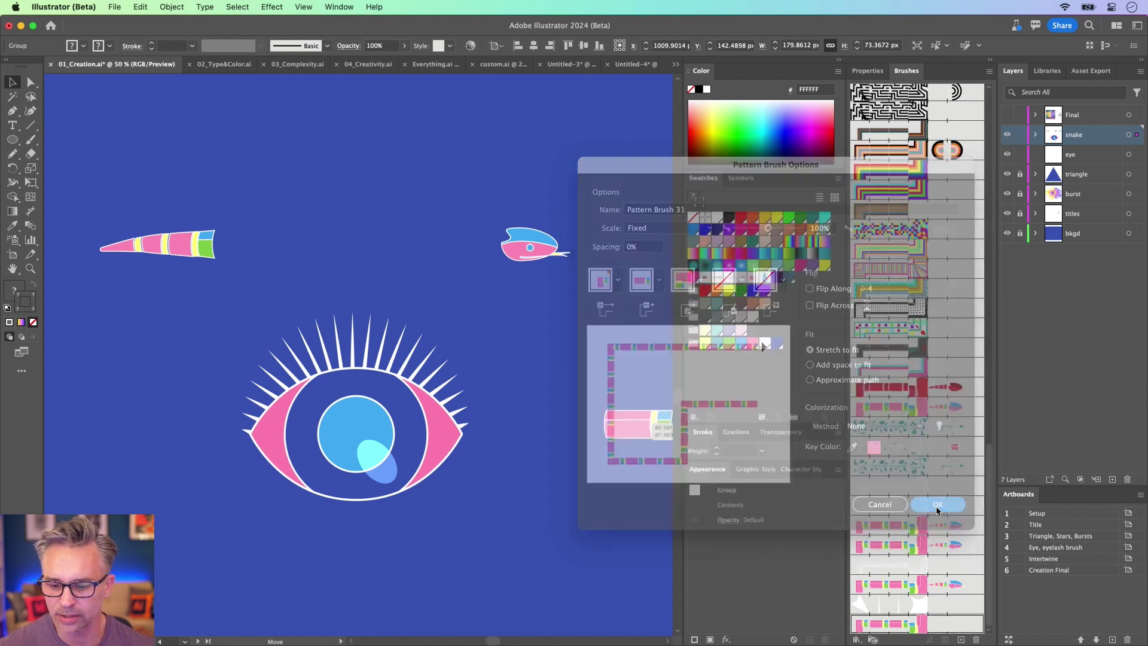
Add the tail piece as the new snake brush's start tile and the head piece as its end tile
{"action": "left_click", "coordinate": [179, 249]}
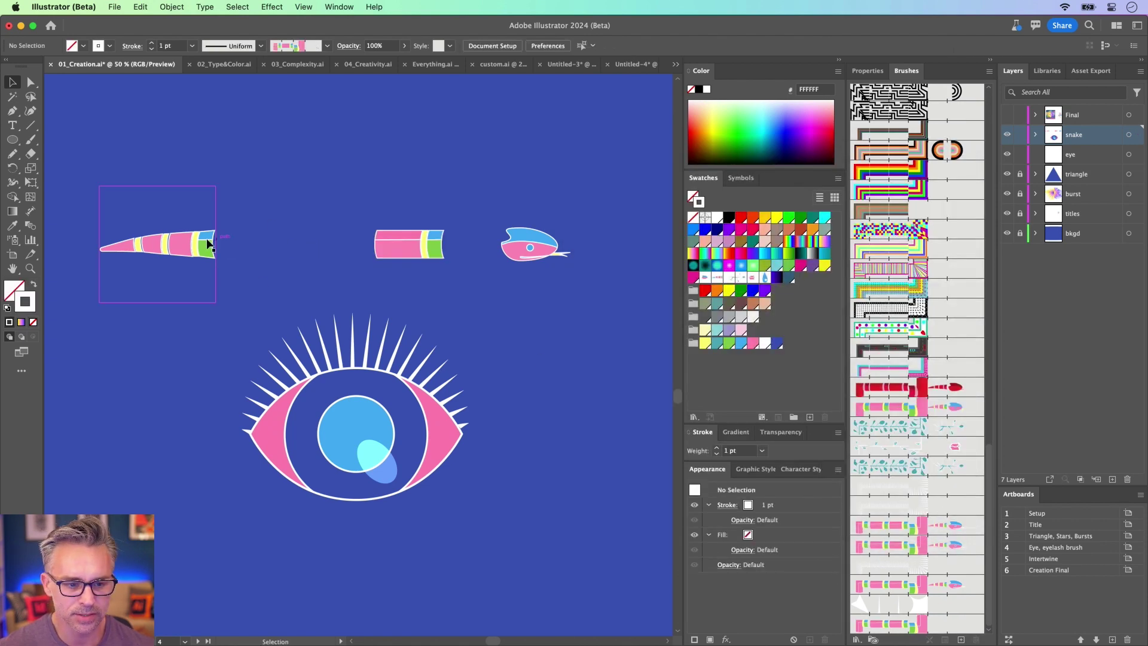
{"action": "mouse_move", "coordinate": [182, 252]}
{"action": "left_mouse_down"}
{"action": "mouse_move", "coordinate": [767, 582]}
{"action": "mouse_move", "coordinate": [937, 623]}
{"action": "left_mouse_up"}
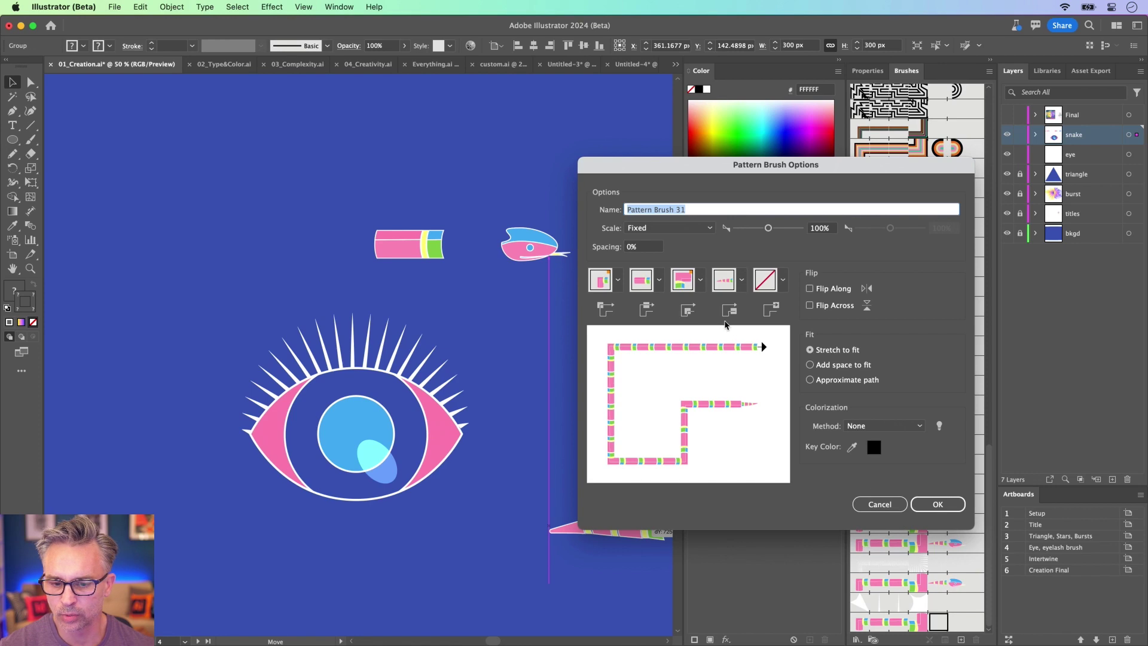
{"action": "left_click", "coordinate": [938, 504]}
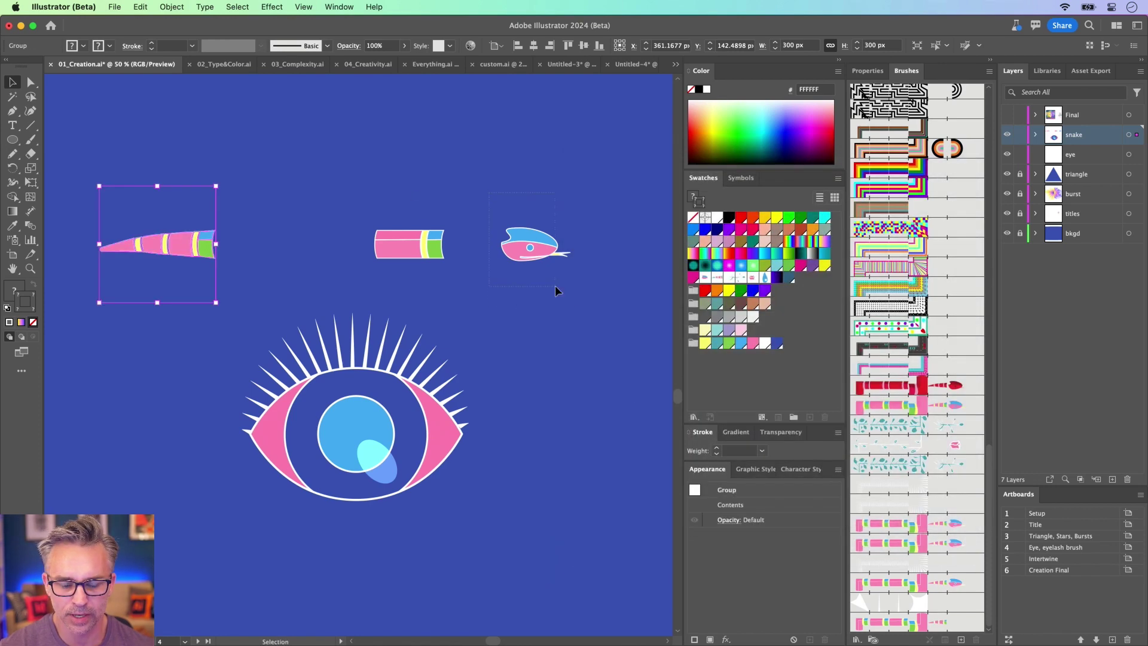
{"action": "left_click", "coordinate": [531, 259]}
{"action": "left_click_drag", "start_coordinate": [531, 260], "coordinate": [956, 625]}
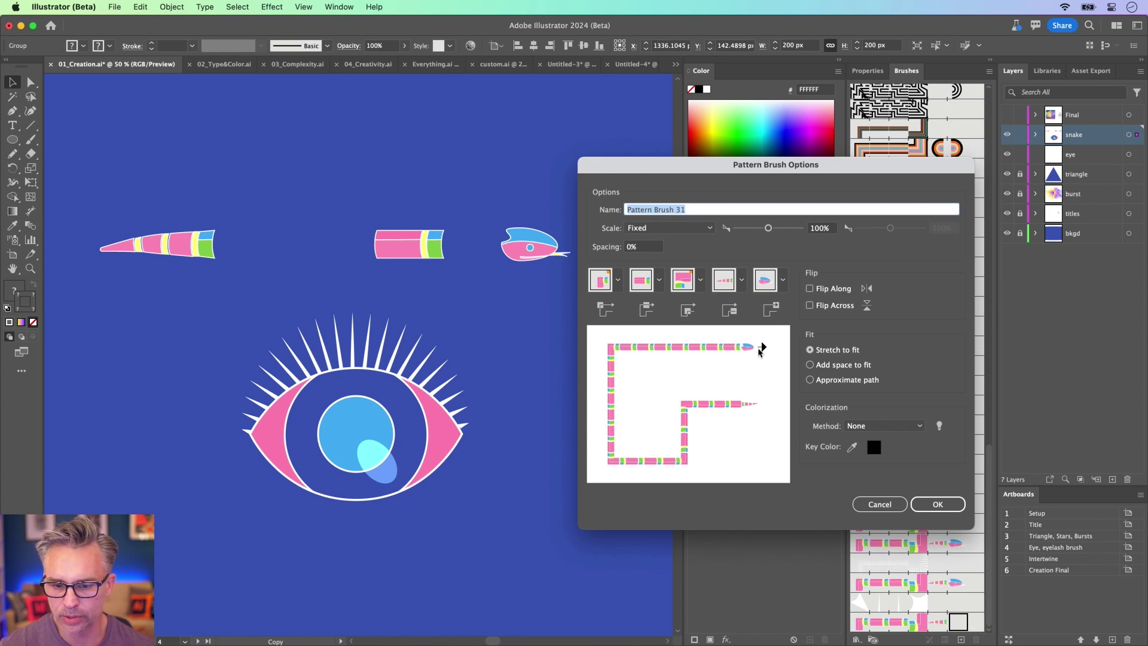
{"action": "left_click", "coordinate": [933, 502]}
Delete the loose tail, body and head pieces above the eye
{"action": "left_click", "coordinate": [88, 157]}
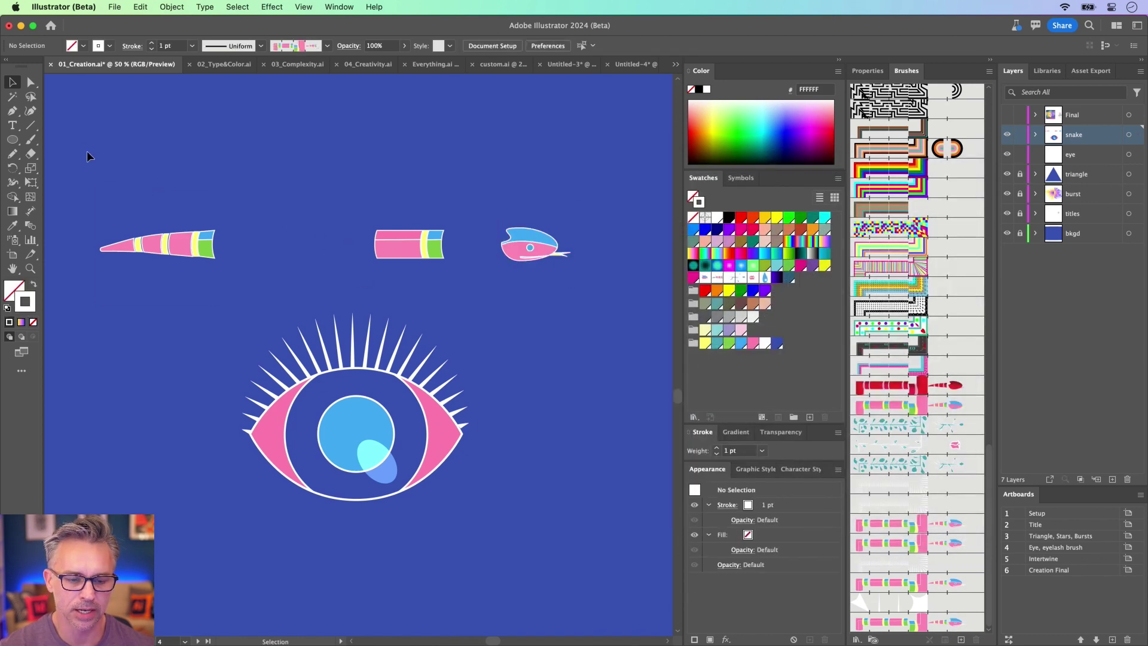
{"action": "left_click_drag", "start_coordinate": [481, 282], "coordinate": [482, 281]}
{"action": "key", "text": "Delete"}
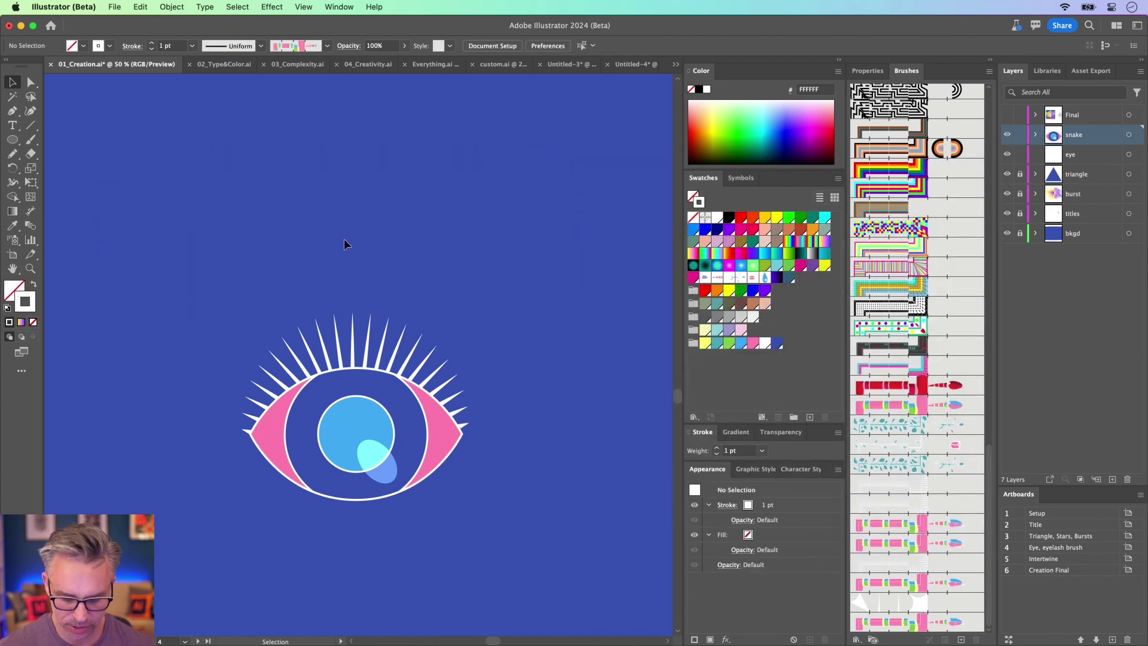
Draw an S-shaped Pencil path from below the eye to above it and apply the new snake pattern brush
{"action": "key", "text": "n"}
{"action": "mouse_move", "coordinate": [477, 544]}
{"action": "left_mouse_down"}
{"action": "mouse_move", "coordinate": [307, 218]}
{"action": "mouse_move", "coordinate": [431, 79]}
{"action": "left_mouse_up"}
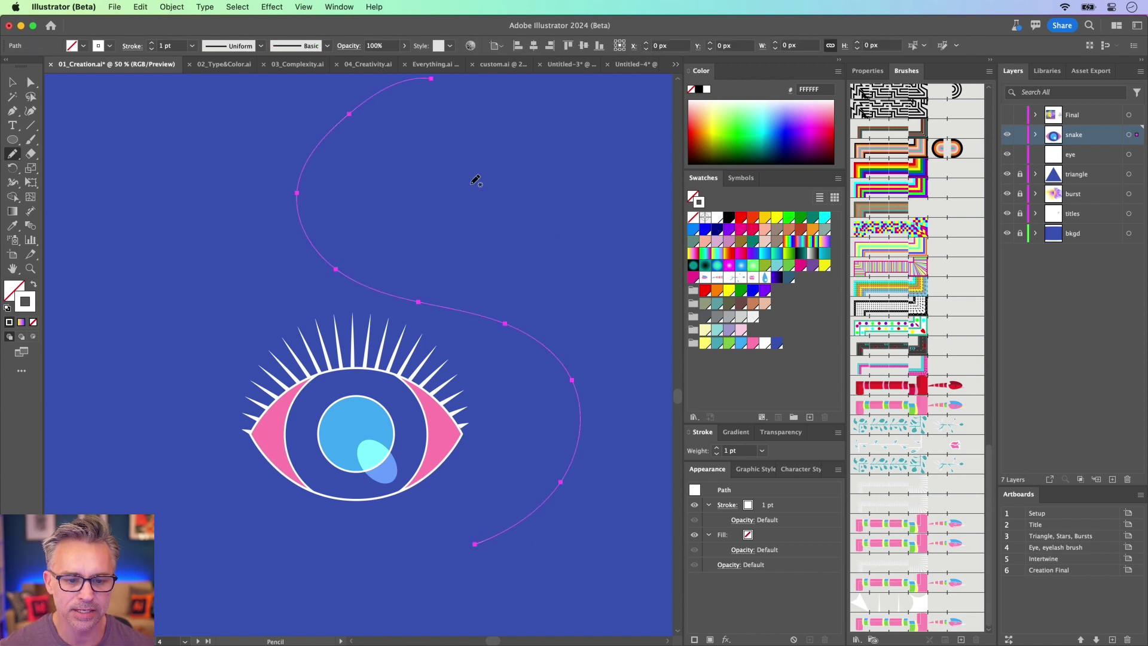
{"action": "left_click", "coordinate": [901, 625]}
Delete the S-shaped snake, and try the snake brush on more freehand strokes above the eye, deleting each one
{"action": "key", "text": "Delete"}
{"action": "mouse_move", "coordinate": [177, 437]}
{"action": "left_mouse_down"}
{"action": "mouse_move", "coordinate": [224, 280]}
{"action": "mouse_move", "coordinate": [355, 285]}
{"action": "mouse_move", "coordinate": [433, 137]}
{"action": "left_mouse_up"}
{"action": "key", "text": "Delete"}
{"action": "left_click_drag", "start_coordinate": [167, 263], "coordinate": [625, 392]}
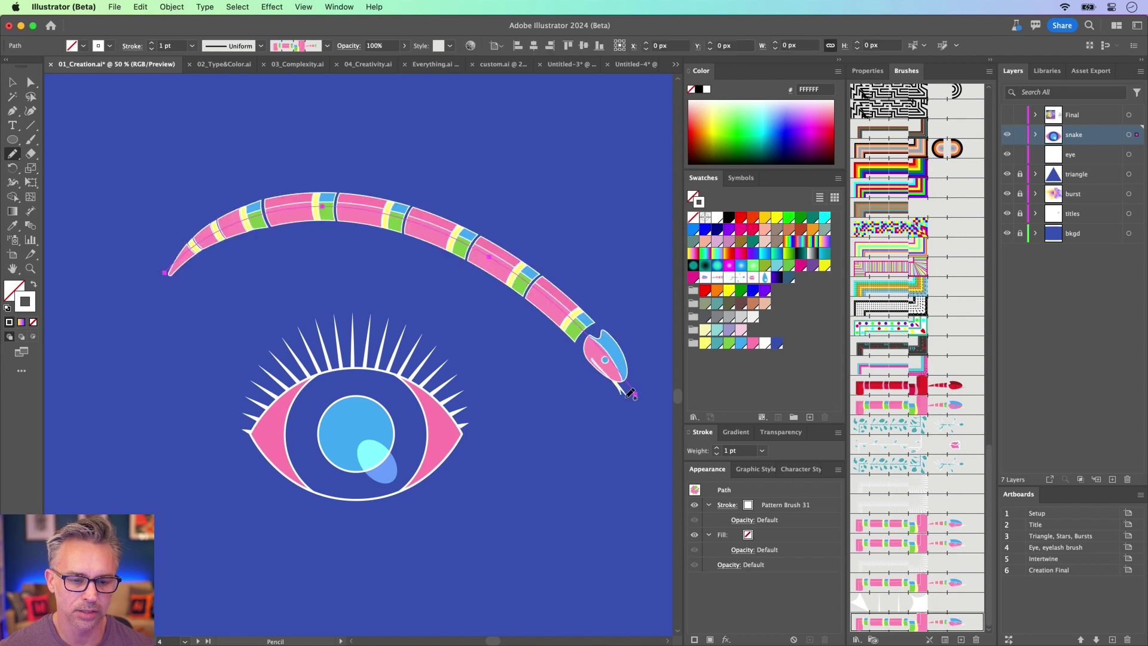
{"action": "key", "text": "Delete"}
{"action": "mouse_move", "coordinate": [194, 291]}
{"action": "left_mouse_down"}
{"action": "mouse_move", "coordinate": [316, 179]}
{"action": "mouse_move", "coordinate": [196, 109]}
{"action": "mouse_move", "coordinate": [510, 237]}
{"action": "mouse_move", "coordinate": [495, 257]}
{"action": "left_mouse_up"}
{"action": "key", "text": "Delete"}
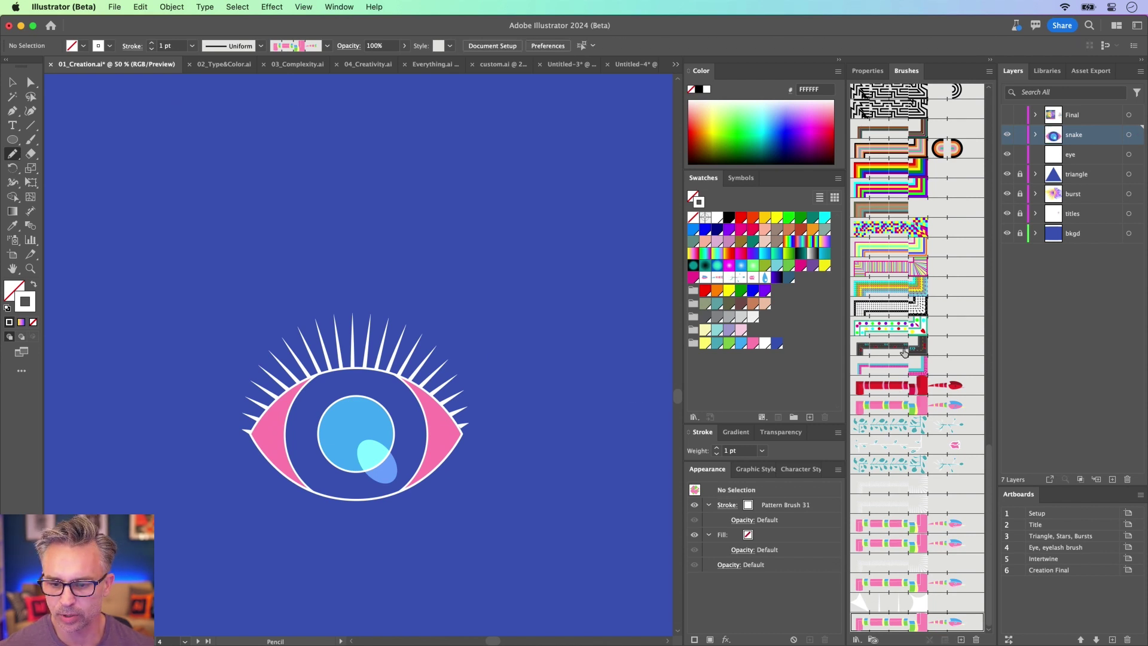
Draw a freehand path arching over the eye and style it with the Tentacle brush and a tapering width profile
{"action": "left_click", "coordinate": [901, 366]}
{"action": "left_click_drag", "start_coordinate": [178, 320], "coordinate": [493, 215]}
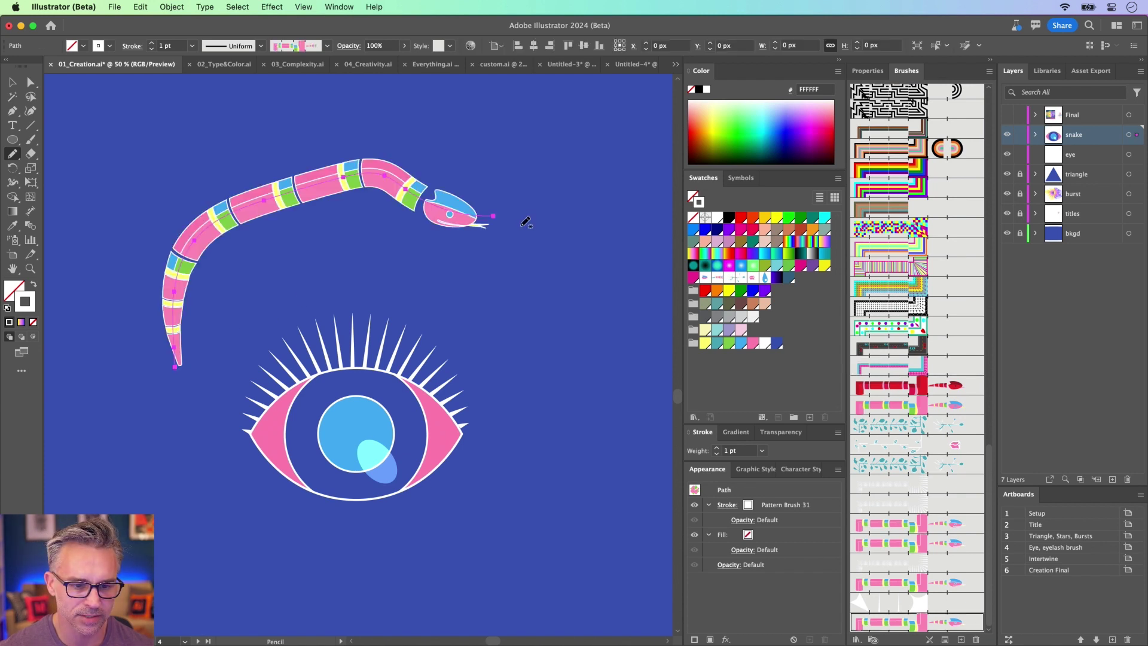
{"action": "left_click", "coordinate": [881, 367]}
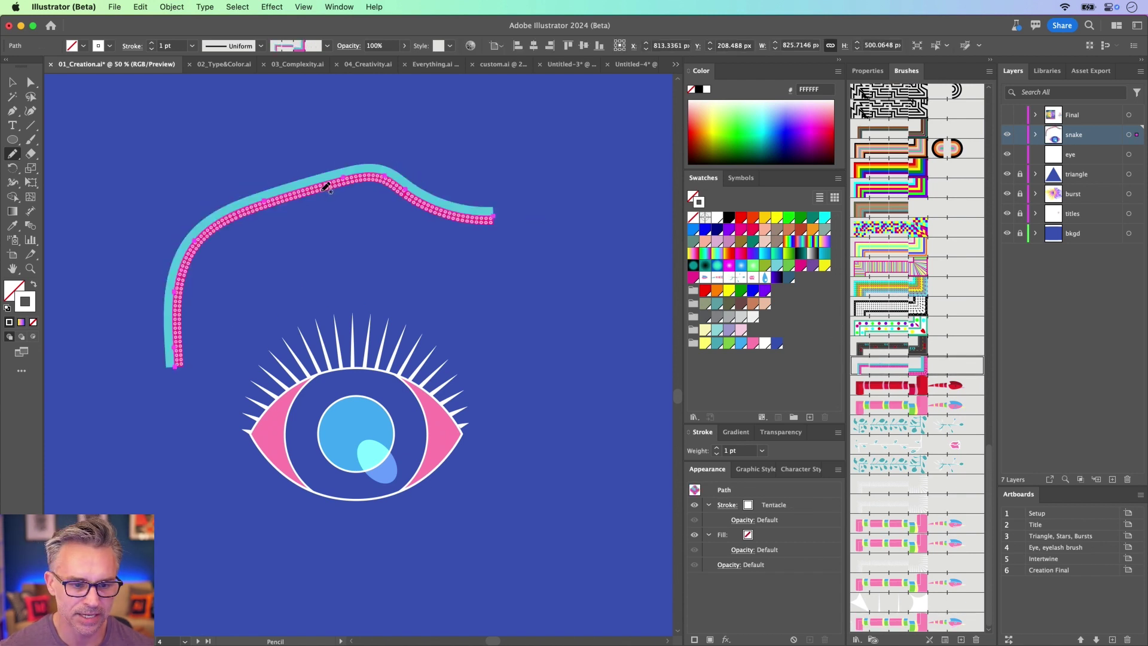
{"action": "left_click", "coordinate": [261, 49]}
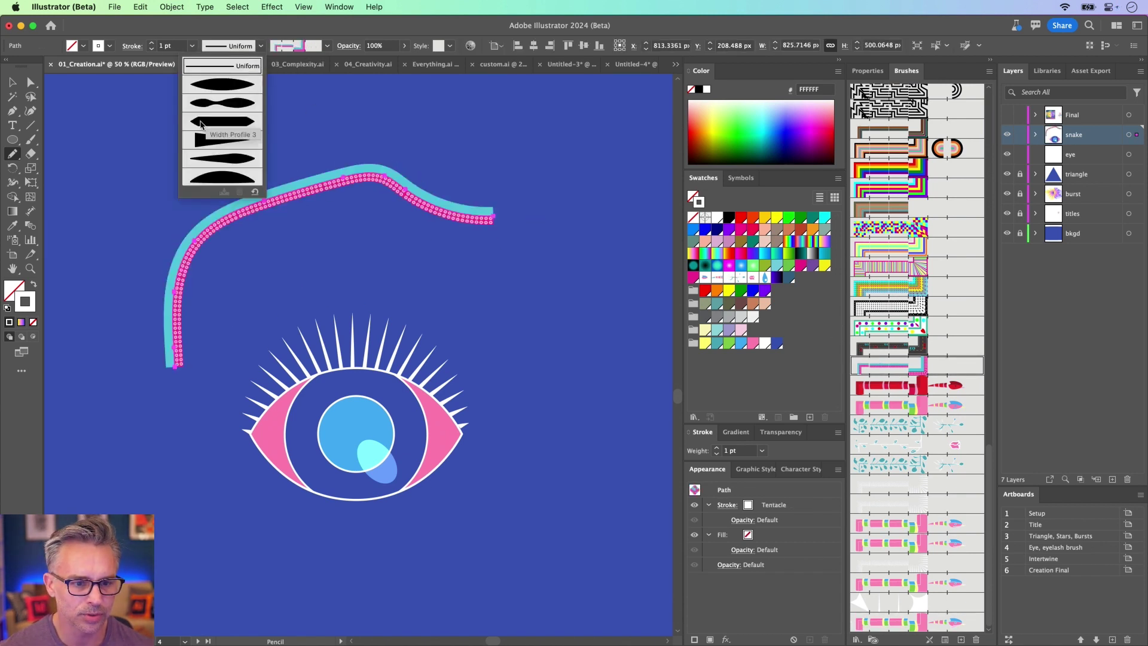
{"action": "left_click", "coordinate": [218, 139]}
{"action": "key", "text": "Return"}
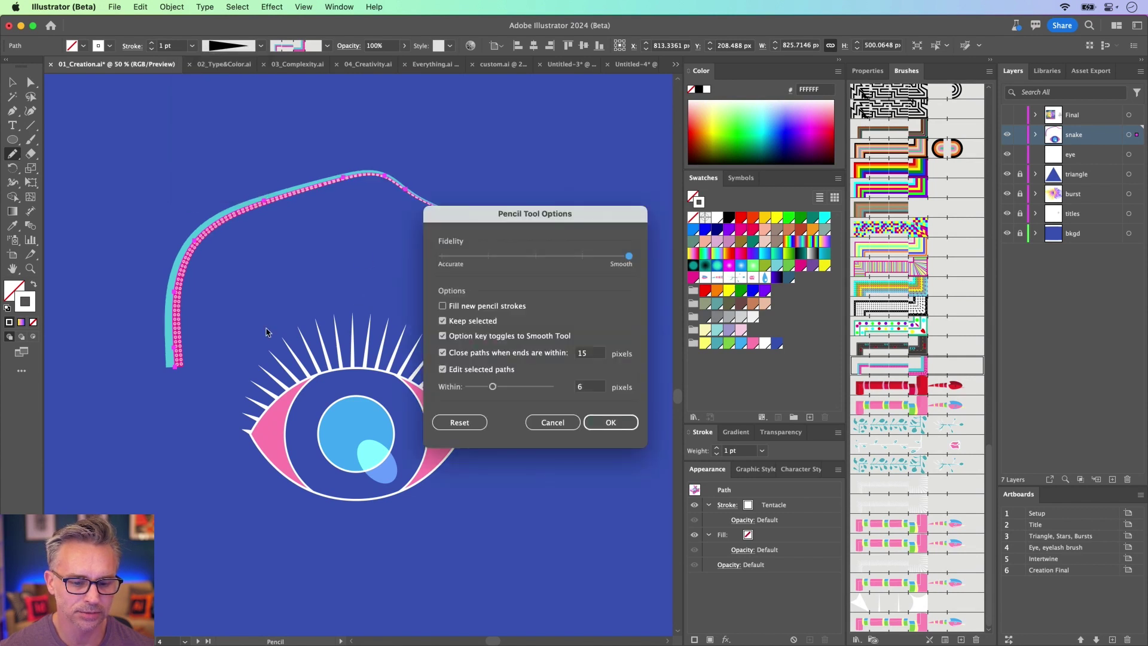
{"action": "key", "text": "Escape"}
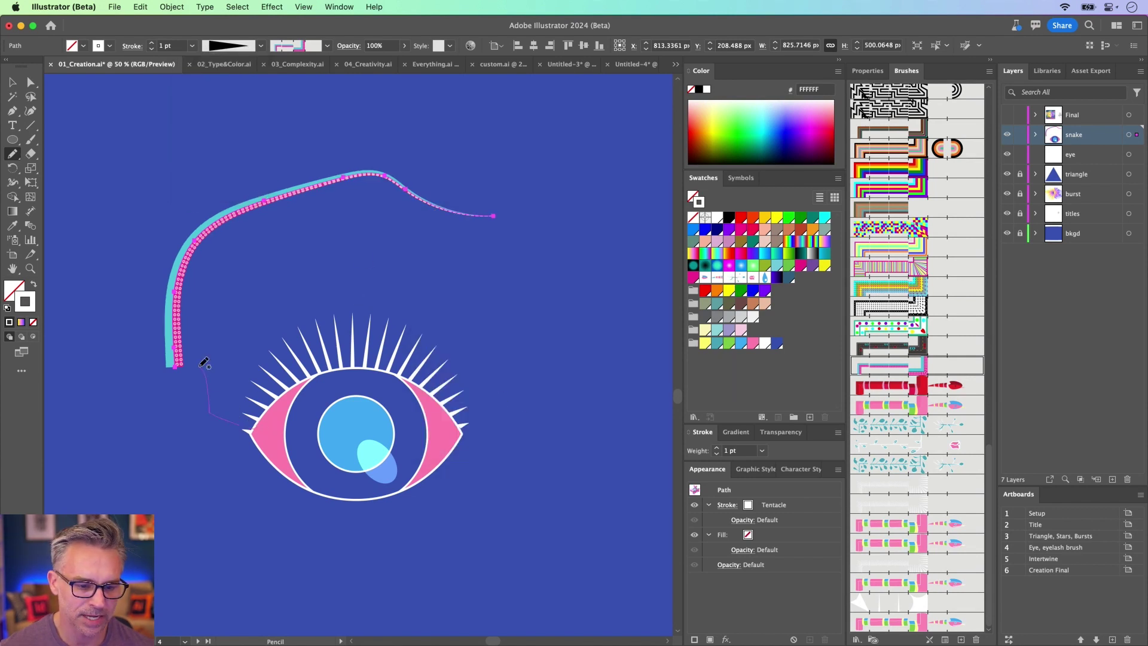
Draw eight freehand tapering tentacle strokes growing outward around the eye
{"action": "left_click_drag", "start_coordinate": [204, 362], "coordinate": [202, 365]}
{"action": "left_click_drag", "start_coordinate": [266, 404], "coordinate": [213, 277]}
{"action": "left_click_drag", "start_coordinate": [297, 382], "coordinate": [302, 213]}
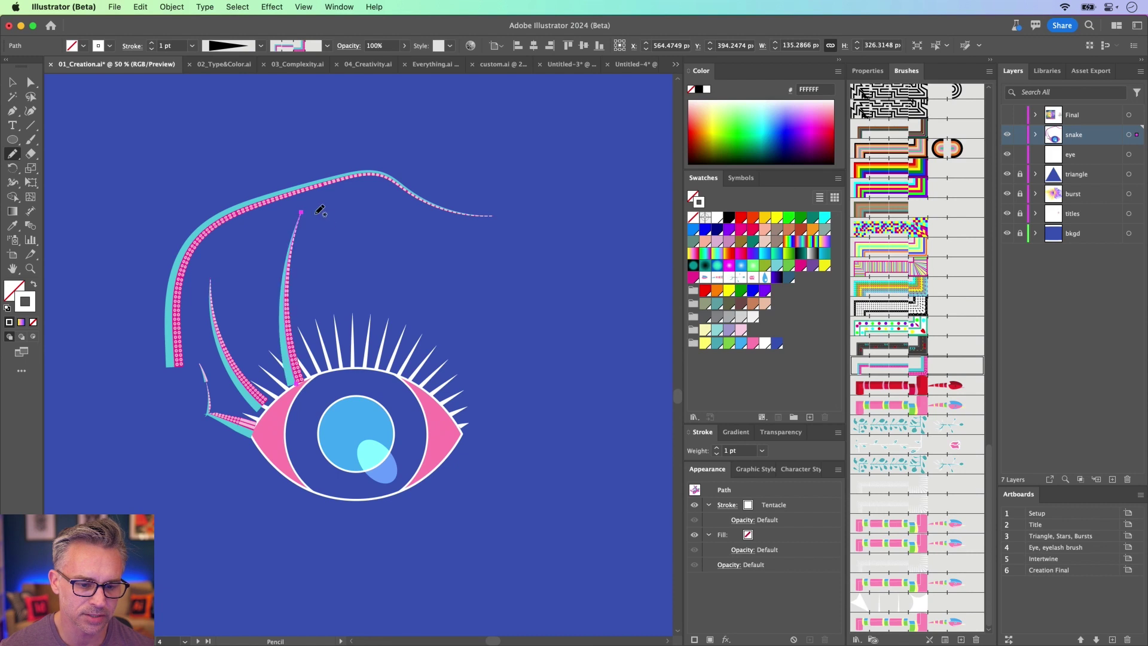
{"action": "left_click_drag", "start_coordinate": [345, 358], "coordinate": [377, 226]}
{"action": "left_click_drag", "start_coordinate": [393, 364], "coordinate": [500, 260]}
{"action": "left_click_drag", "start_coordinate": [464, 374], "coordinate": [531, 369]}
{"action": "left_click_drag", "start_coordinate": [473, 425], "coordinate": [619, 294]}
{"action": "mouse_move", "coordinate": [411, 327]}
{"action": "left_mouse_down"}
{"action": "mouse_move", "coordinate": [485, 130]}
{"action": "mouse_move", "coordinate": [619, 243]}
{"action": "left_mouse_up"}
Delete all the tentacle strokes around the eye
{"action": "left_click", "coordinate": [12, 84]}
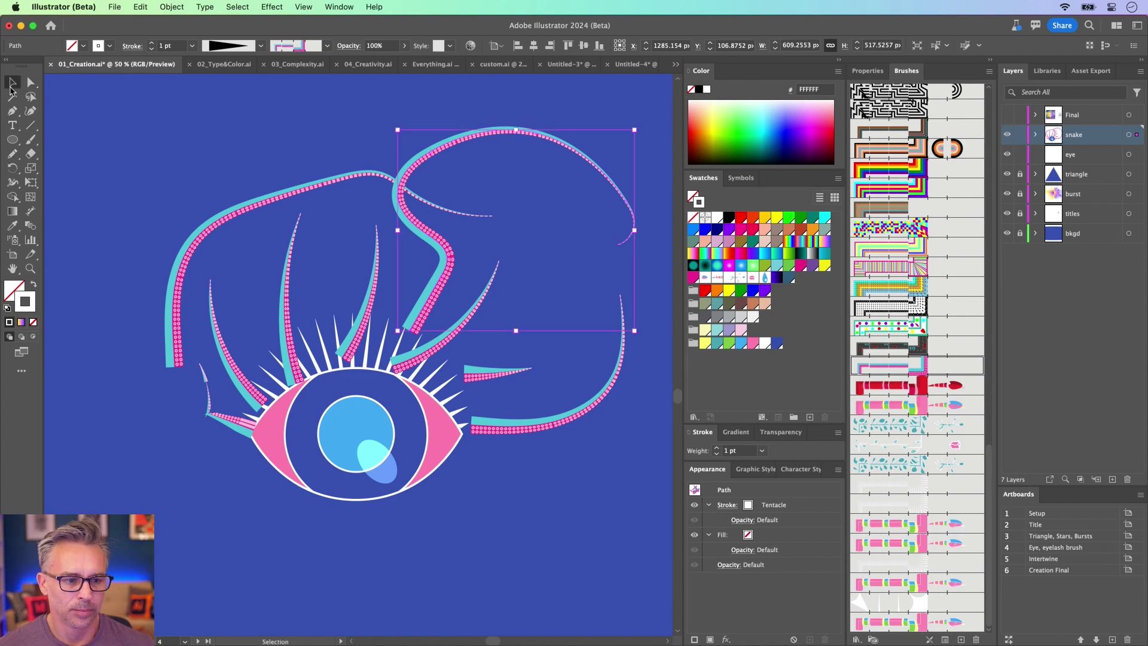
{"action": "left_click", "coordinate": [171, 177]}
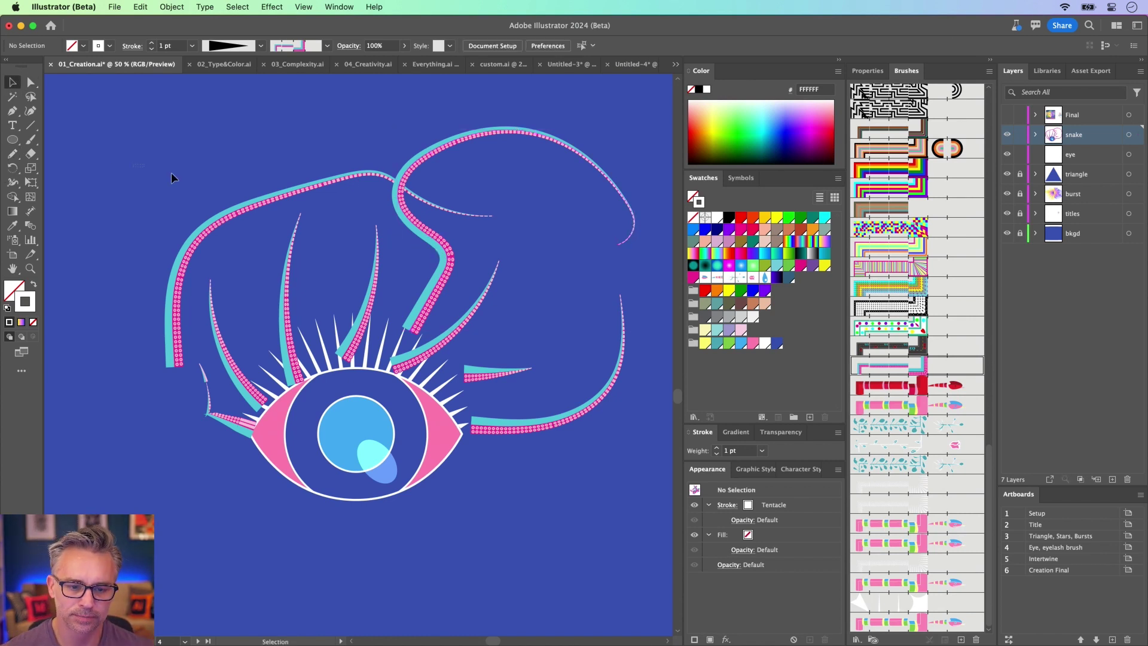
{"action": "left_click", "coordinate": [569, 290]}
{"action": "key", "text": "Delete"}
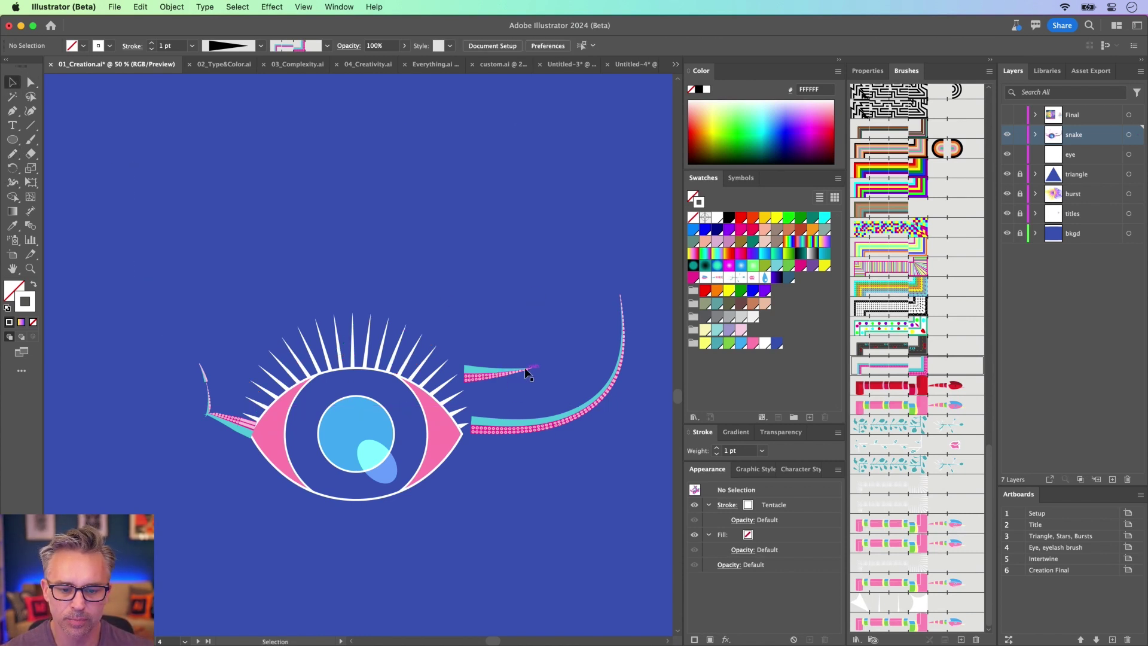
{"action": "left_click", "coordinate": [502, 369]}
{"action": "key", "text": "Delete"}
{"action": "left_click", "coordinate": [536, 426]}
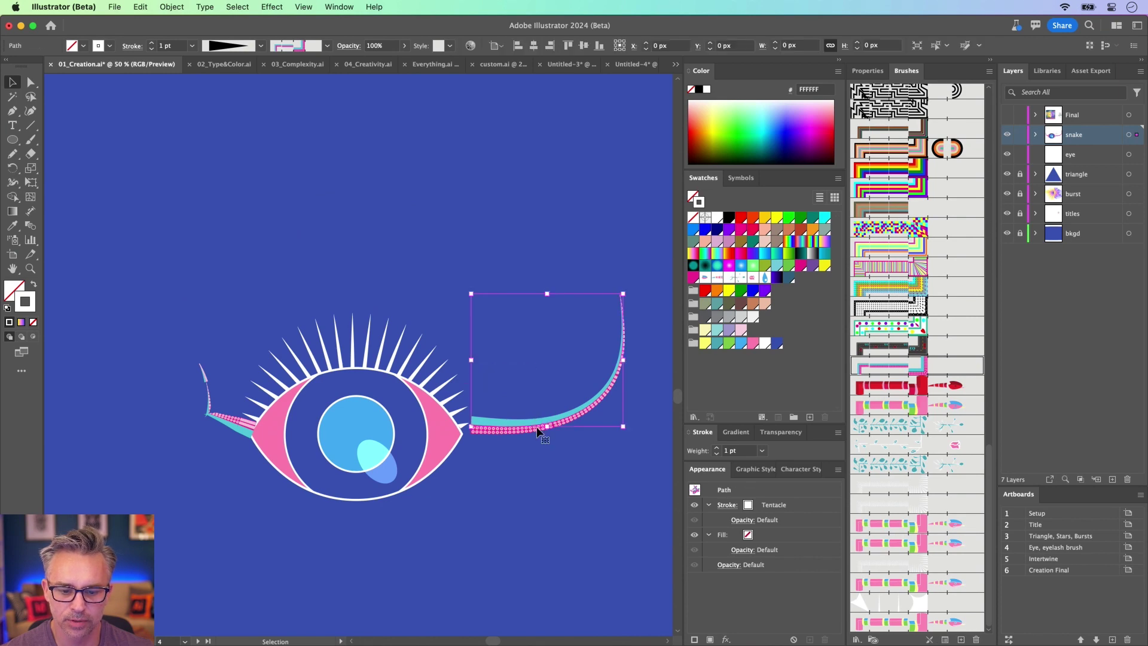
{"action": "key", "text": "Delete"}
{"action": "left_click", "coordinate": [205, 386]}
{"action": "key", "text": "Delete"}
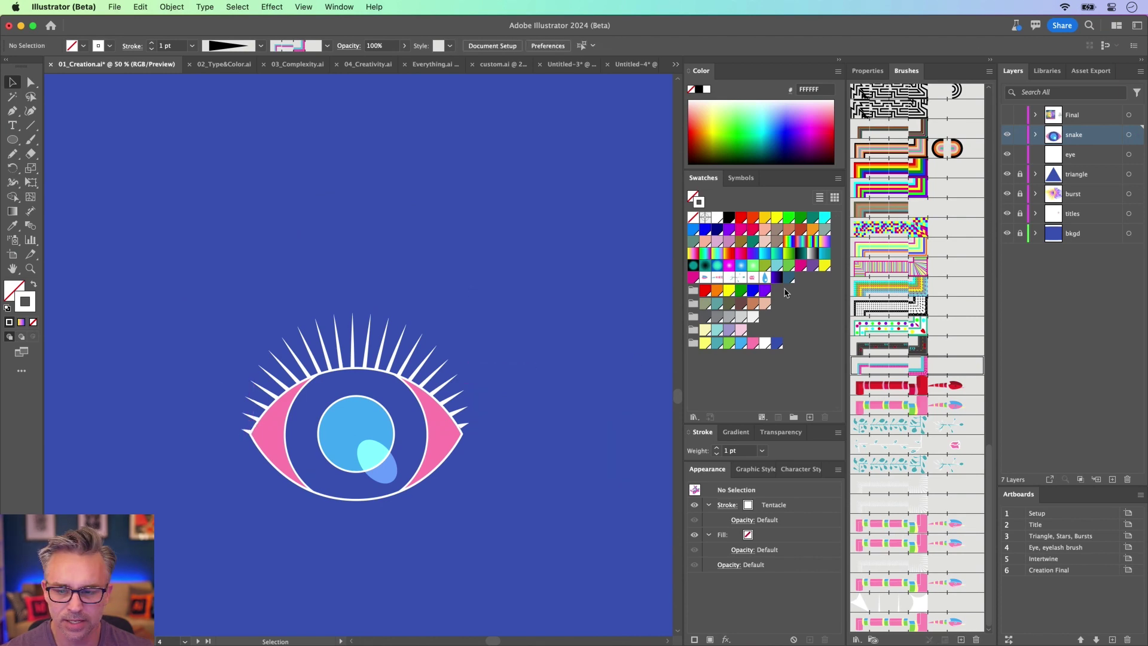
{"action": "scroll", "coordinate": [908, 263], "scroll_direction": "up", "scroll_amount": 10}
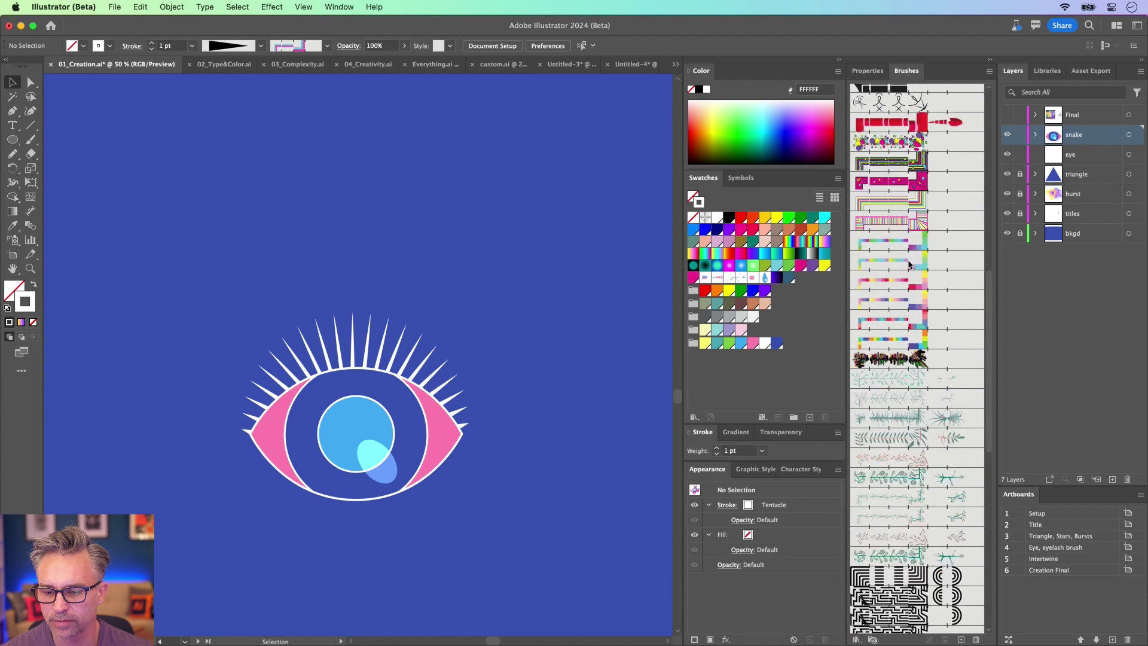
{"action": "scroll", "coordinate": [911, 267], "scroll_direction": "down", "scroll_amount": 10}
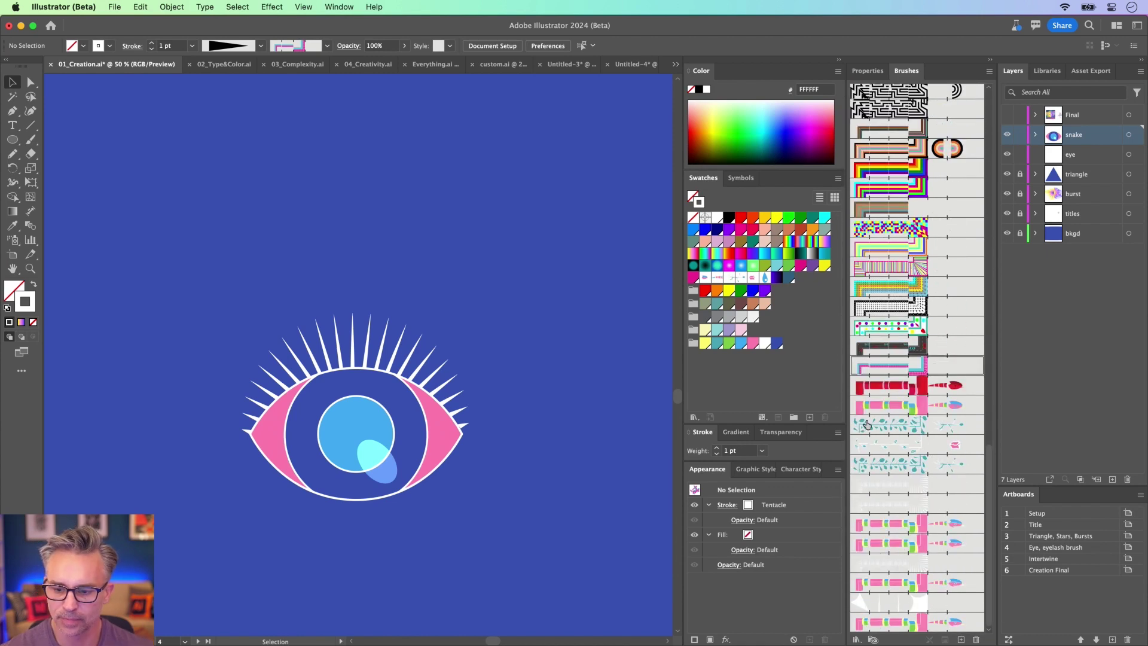
Go to the Intertwine artboard and show the Final layer
{"action": "left_click", "coordinate": [1076, 560]}
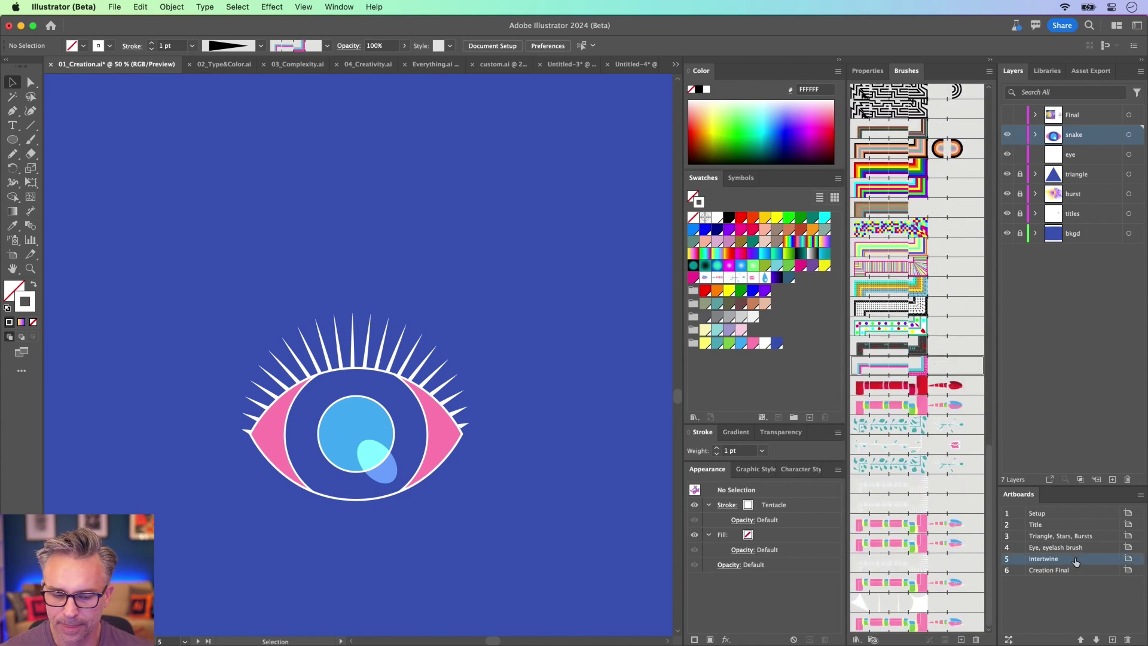
{"action": "double_click", "coordinate": [1080, 560]}
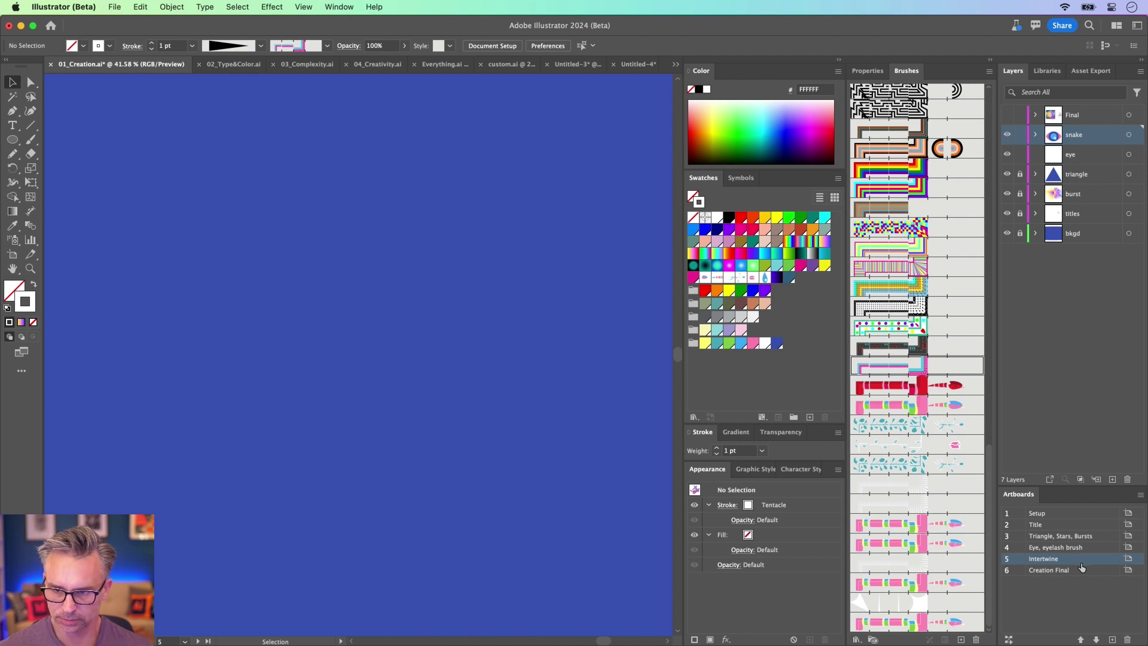
{"action": "left_click", "coordinate": [1007, 115]}
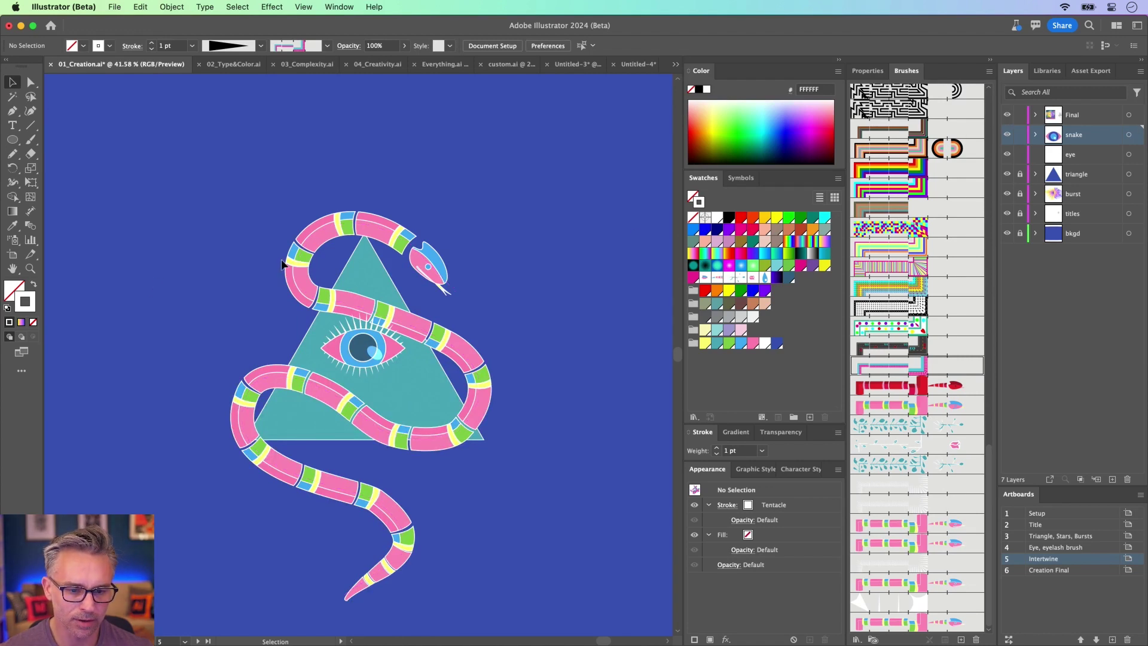
Select the snake and the triangle together and make them into an Intertwine object
{"action": "key", "text": "super+equal"}
{"action": "key", "text": "super+equal"}
{"action": "scroll", "coordinate": [283, 263], "scroll_direction": "up", "scroll_amount": 3}
{"action": "scroll", "coordinate": [282, 263], "scroll_direction": "left", "scroll_amount": 3}
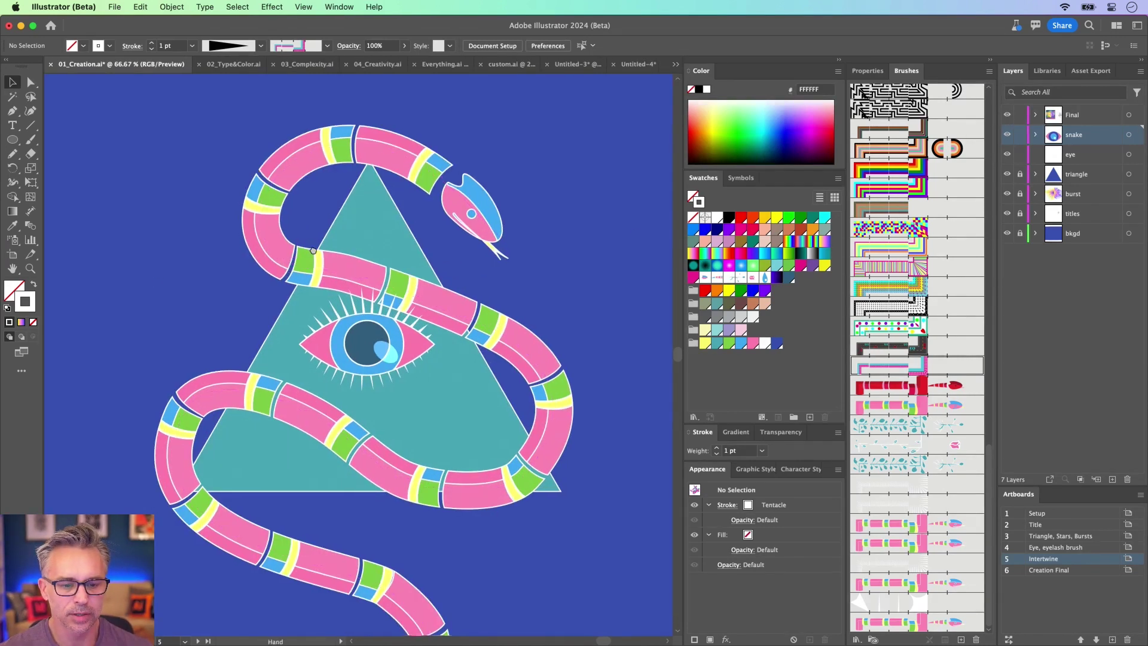
{"action": "left_click", "coordinate": [315, 405]}
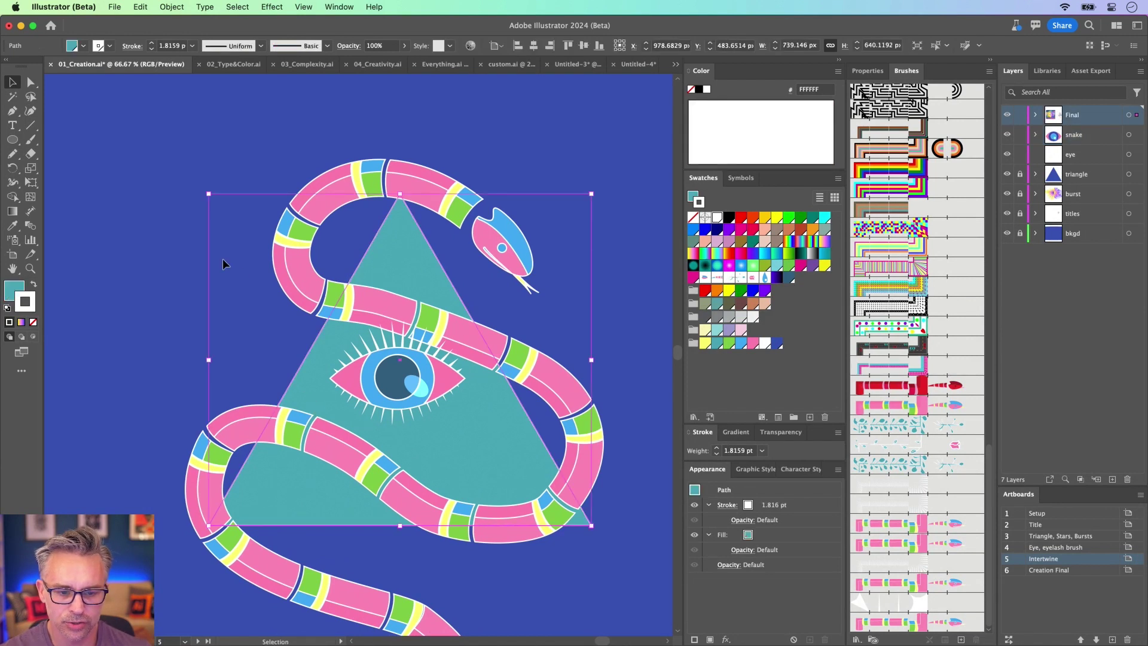
{"action": "left_click", "coordinate": [225, 209]}
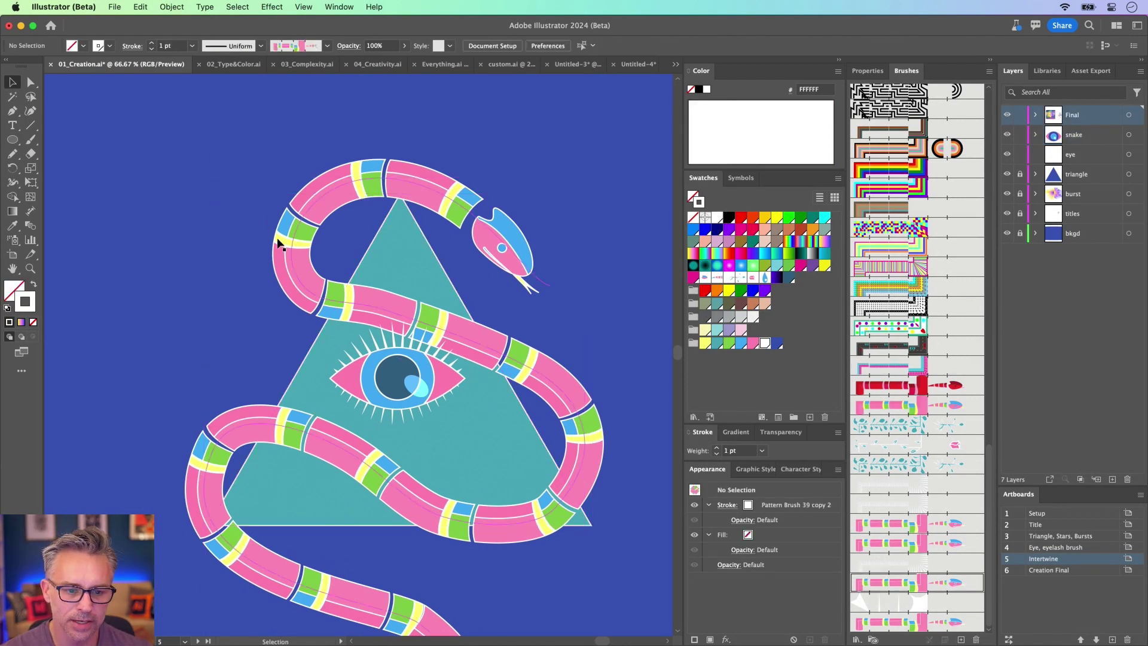
{"action": "left_click", "coordinate": [301, 250]}
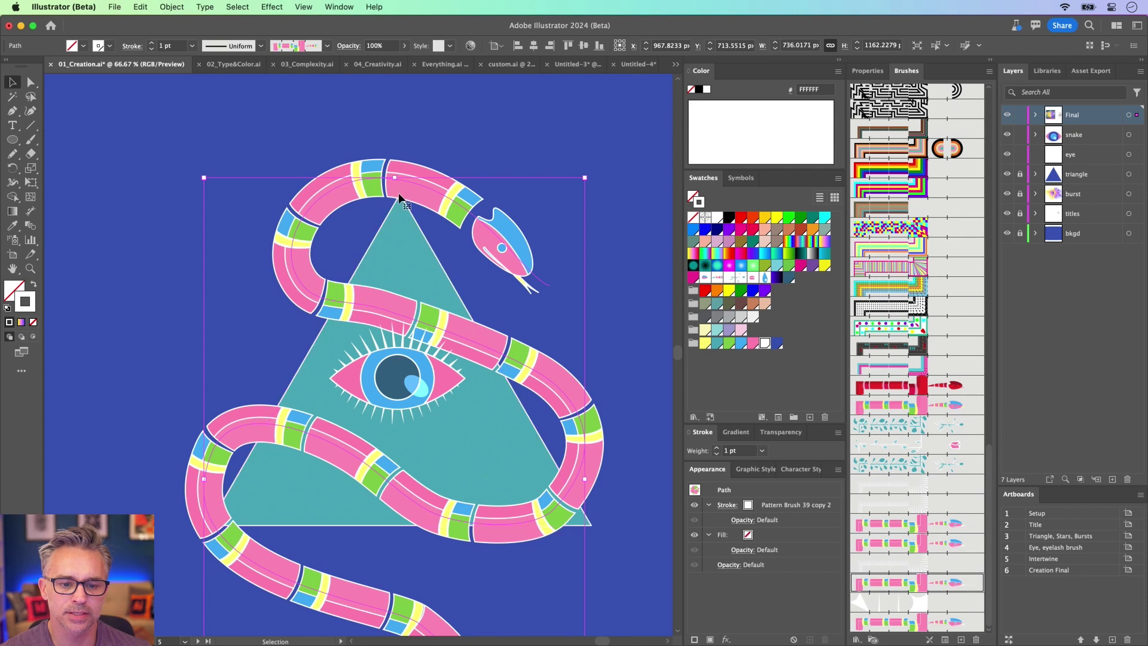
{"action": "left_click", "coordinate": [263, 105]}
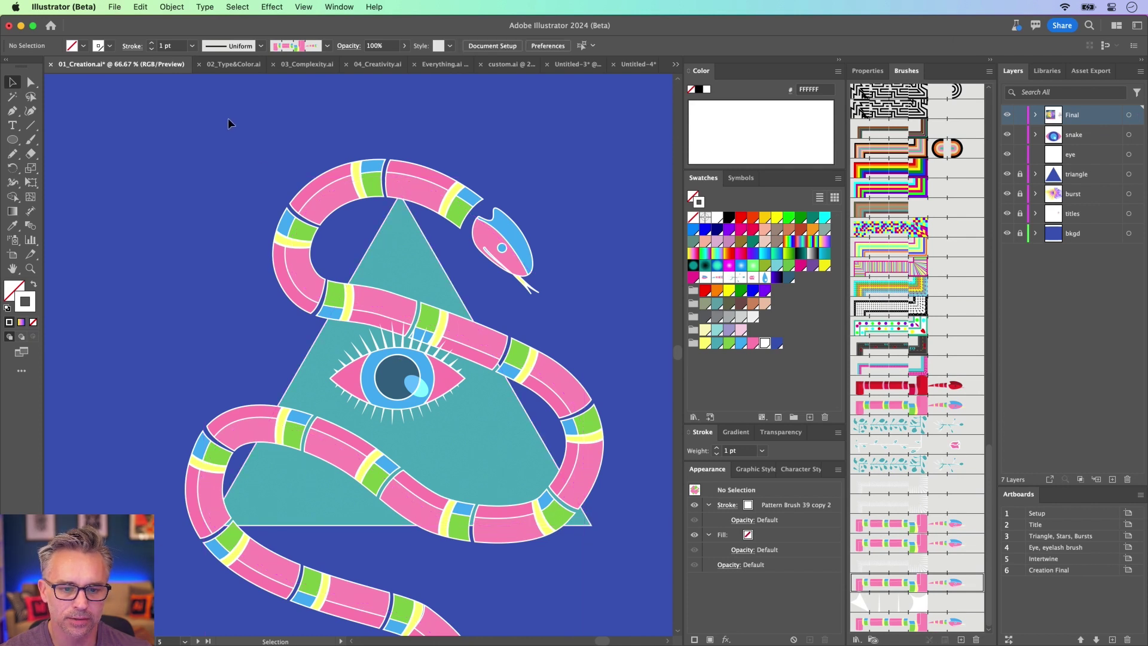
{"action": "left_click", "coordinate": [518, 261]}
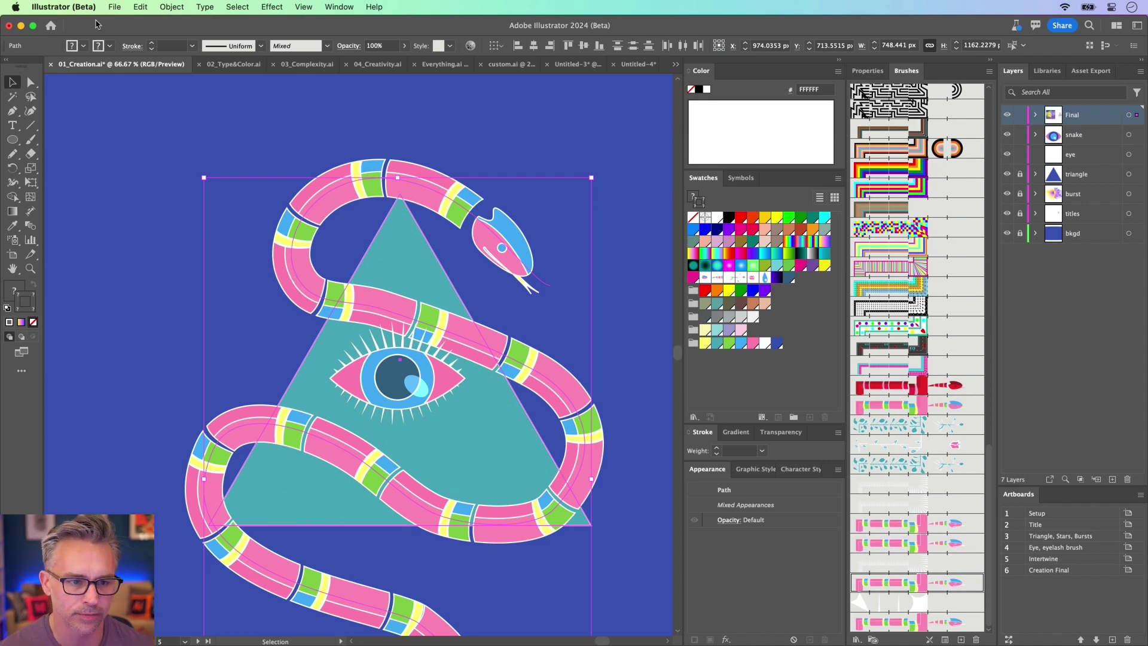
{"action": "left_click", "coordinate": [170, 8]}
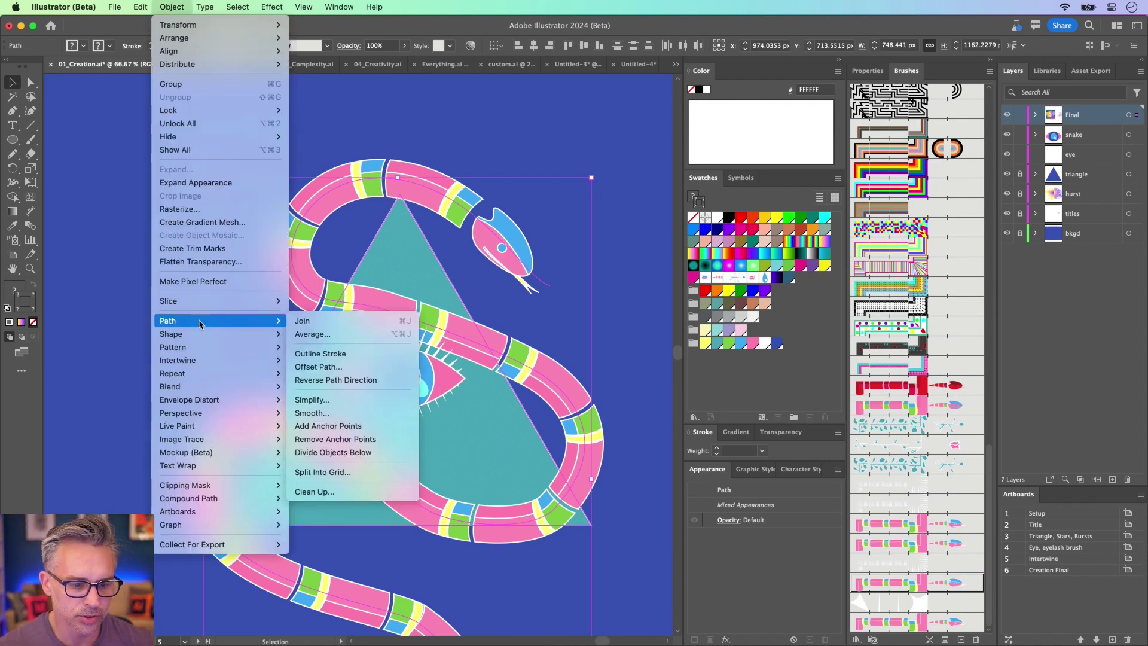
{"action": "mouse_move", "coordinate": [204, 359]}
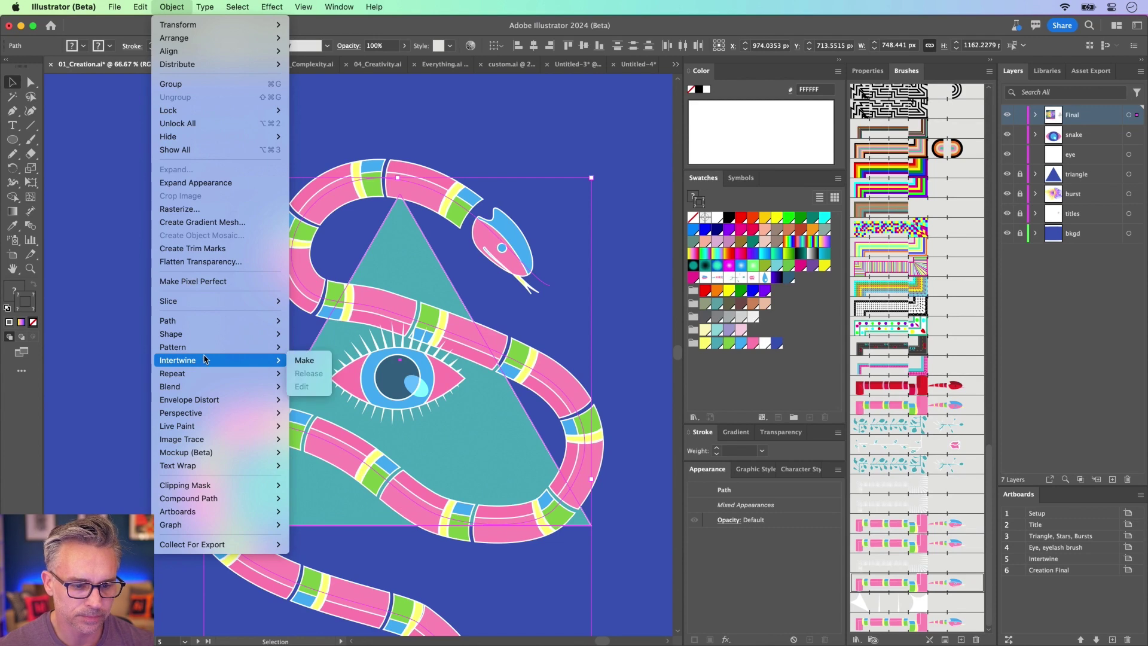
{"action": "left_click", "coordinate": [316, 362]}
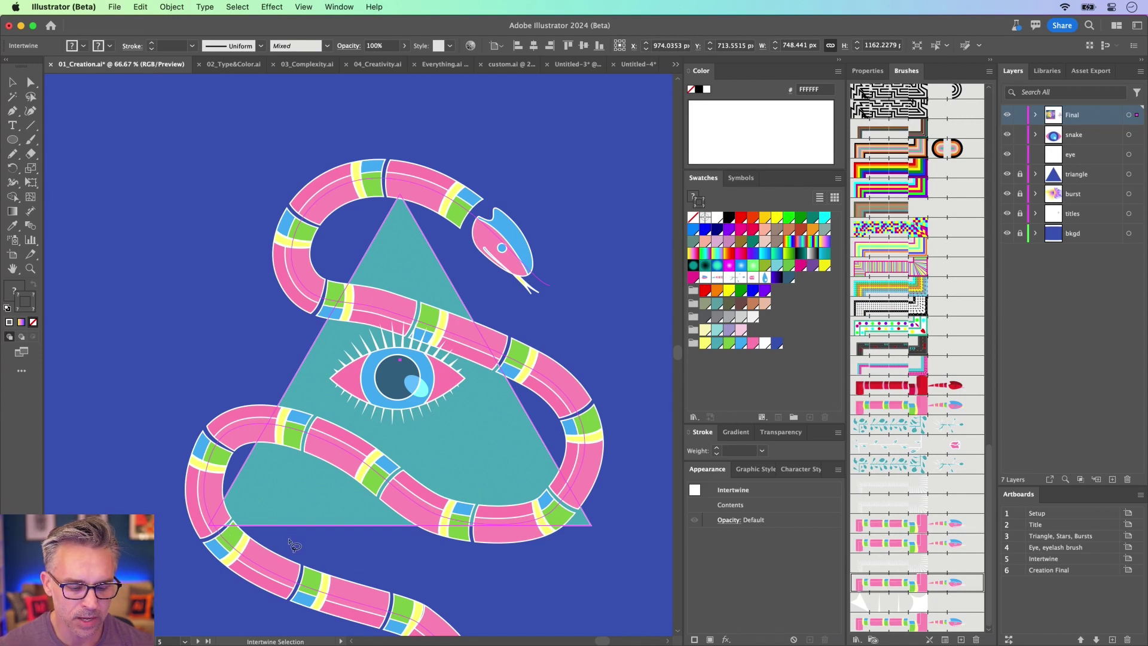
Send the snake's lower crossing behind the triangle and leave Intertwine editing
{"action": "mouse_move", "coordinate": [243, 456]}
{"action": "left_mouse_down"}
{"action": "mouse_move", "coordinate": [250, 388]}
{"action": "mouse_move", "coordinate": [276, 384]}
{"action": "mouse_move", "coordinate": [511, 426]}
{"action": "mouse_move", "coordinate": [561, 449]}
{"action": "mouse_move", "coordinate": [586, 484]}
{"action": "mouse_move", "coordinate": [593, 528]}
{"action": "mouse_move", "coordinate": [564, 552]}
{"action": "mouse_move", "coordinate": [460, 558]}
{"action": "mouse_move", "coordinate": [352, 539]}
{"action": "mouse_move", "coordinate": [243, 473]}
{"action": "left_mouse_up"}
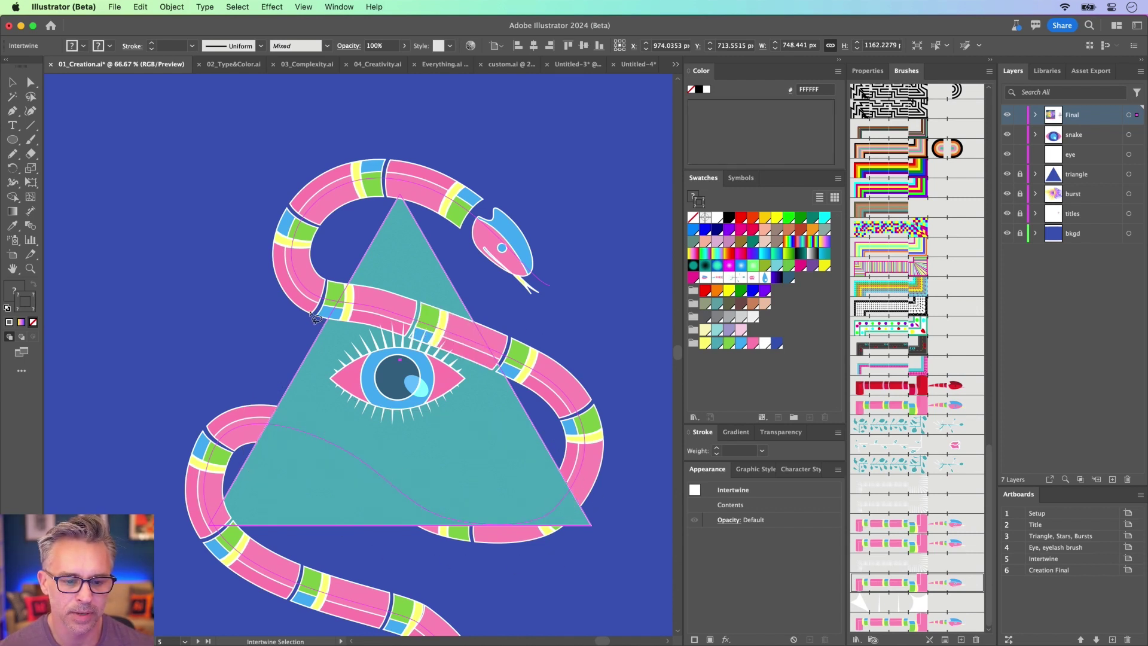
{"action": "mouse_move", "coordinate": [372, 238]}
{"action": "left_mouse_down"}
{"action": "mouse_move", "coordinate": [394, 138]}
{"action": "mouse_move", "coordinate": [450, 137]}
{"action": "mouse_move", "coordinate": [451, 212]}
{"action": "mouse_move", "coordinate": [418, 244]}
{"action": "mouse_move", "coordinate": [367, 233]}
{"action": "left_mouse_up"}
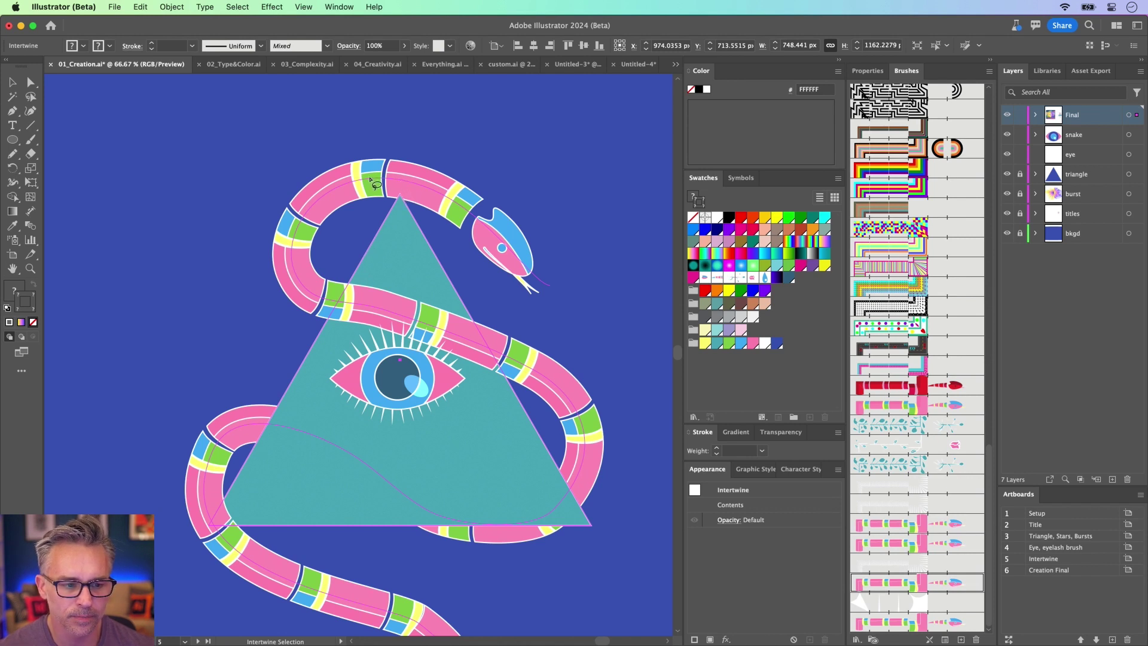
{"action": "left_click", "coordinate": [11, 81]}
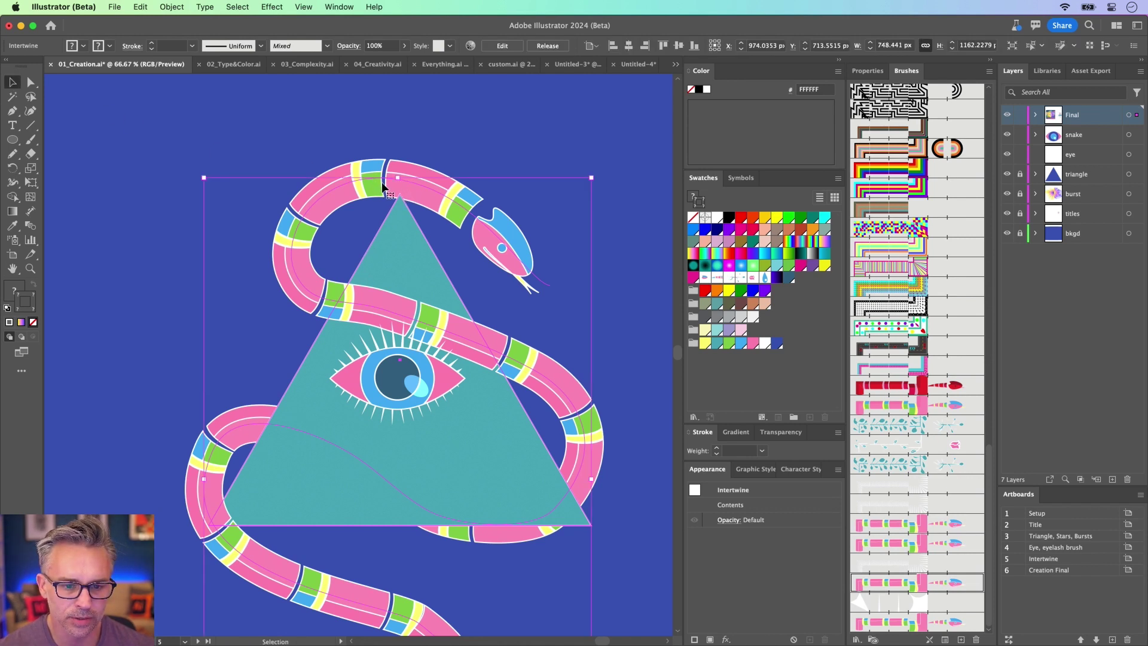
Reopen the Intertwine object for editing and try the stacking of the snake's crossing above the eye
{"action": "left_click", "coordinate": [173, 7]}
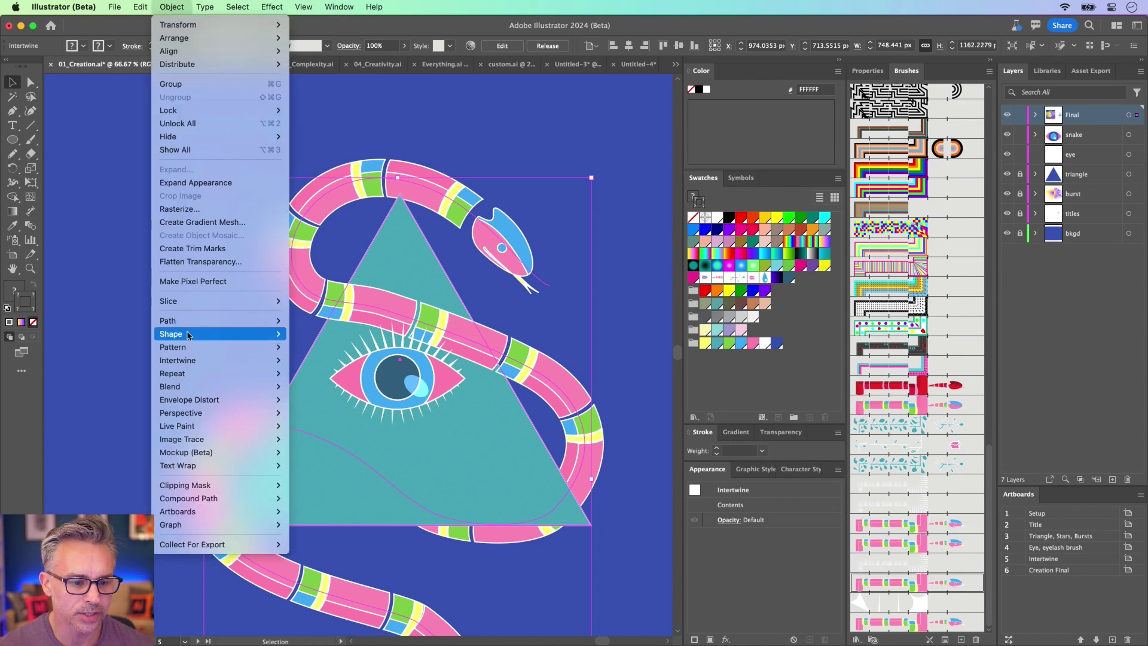
{"action": "mouse_move", "coordinate": [185, 359]}
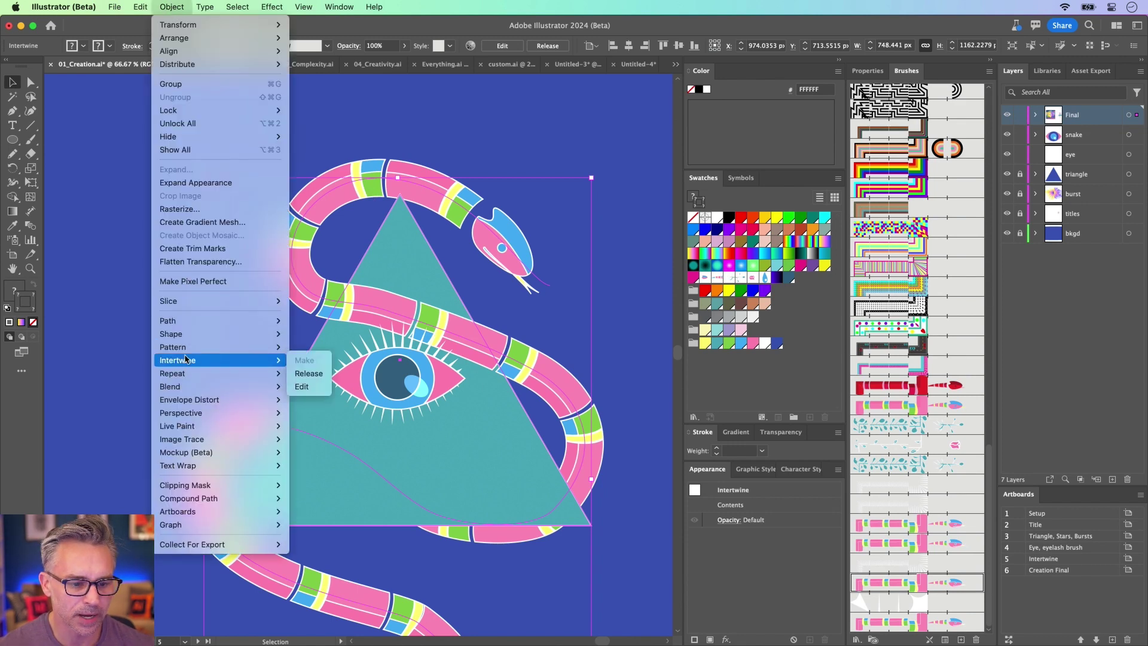
{"action": "left_click", "coordinate": [308, 386]}
{"action": "left_click", "coordinate": [378, 313]}
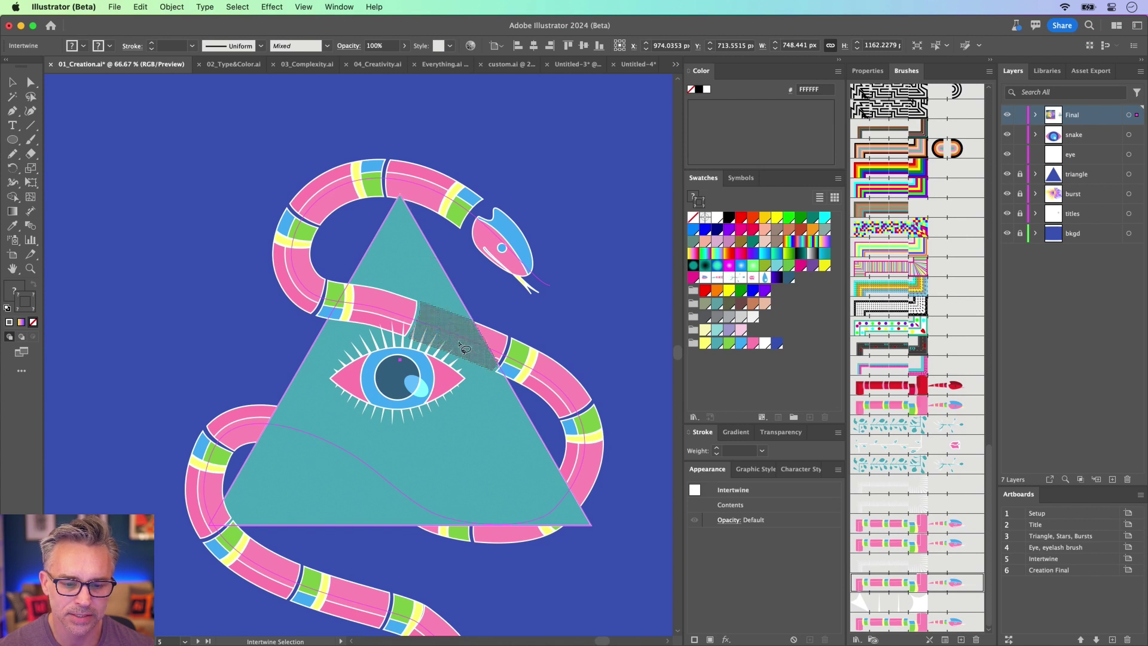
{"action": "left_click", "coordinate": [462, 347]}
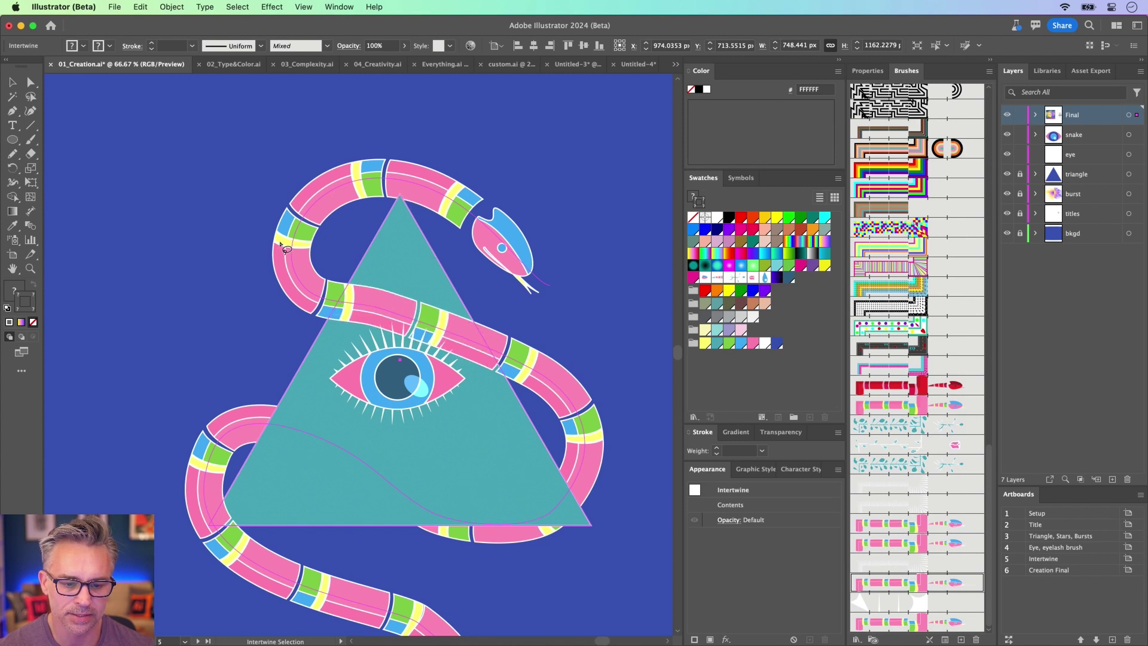
Reshape the intertwined snake by moving its anchor near the triangle's tip and its anchor above the eye down and to the right
{"action": "left_click", "coordinate": [31, 81]}
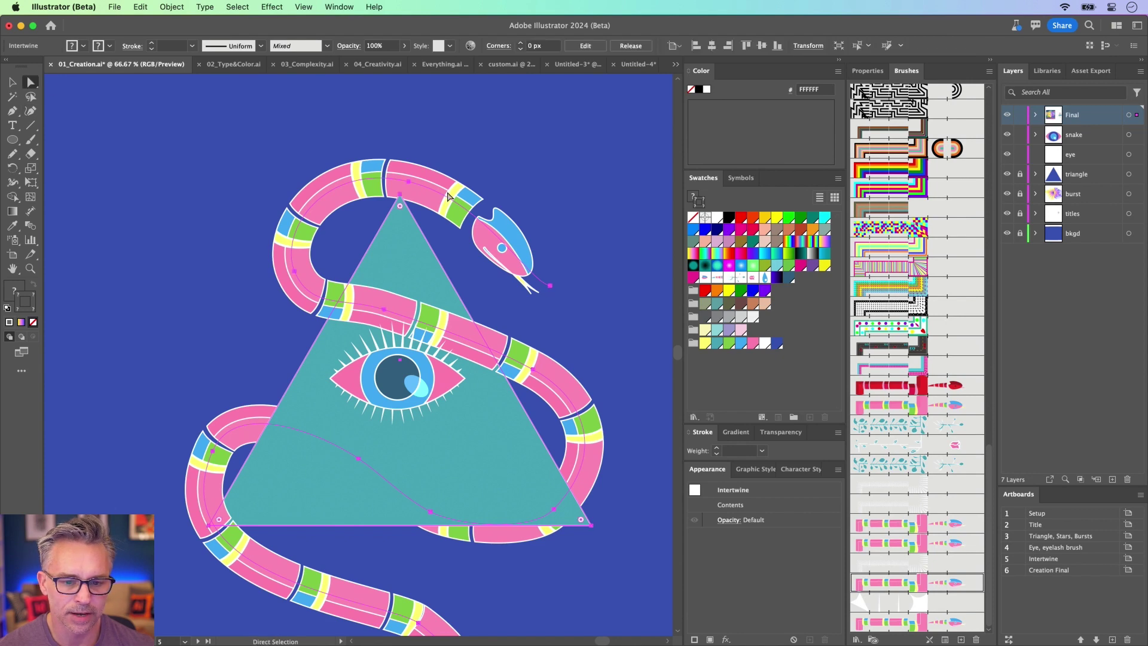
{"action": "left_click_drag", "start_coordinate": [411, 185], "coordinate": [437, 207]}
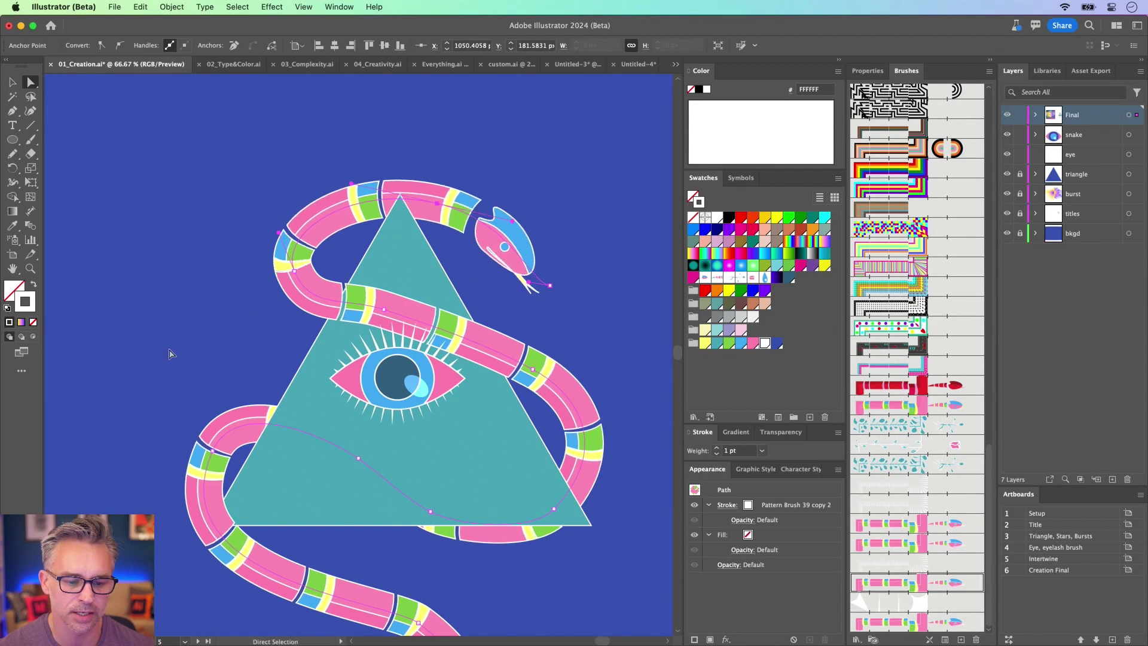
{"action": "left_click", "coordinate": [424, 326]}
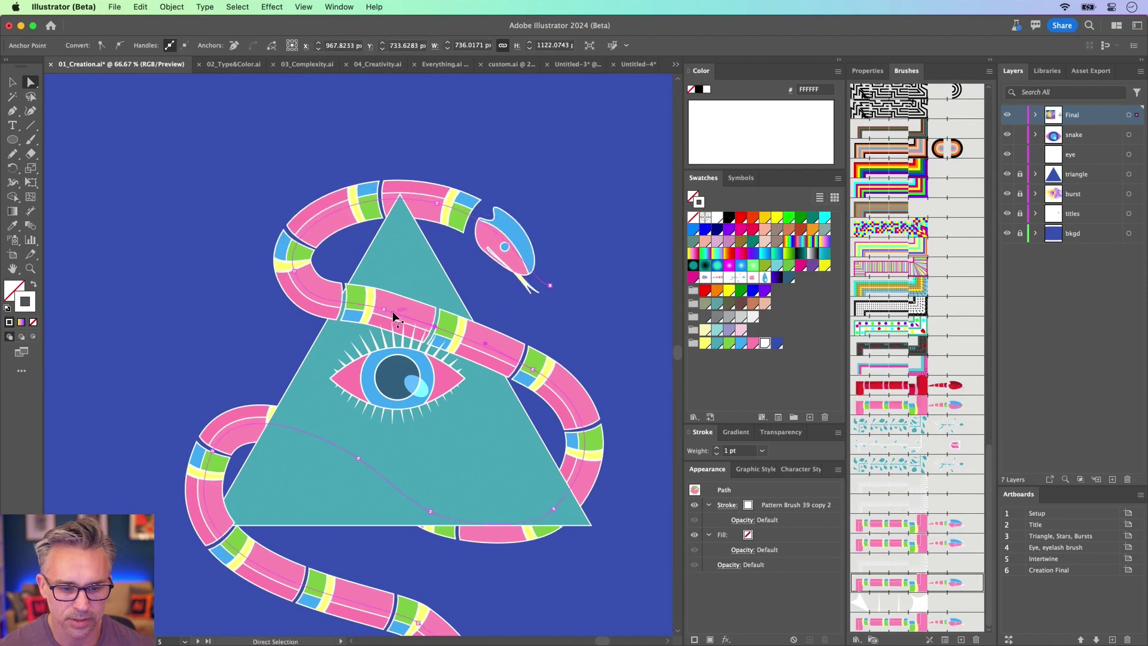
{"action": "left_click_drag", "start_coordinate": [384, 310], "coordinate": [435, 327]}
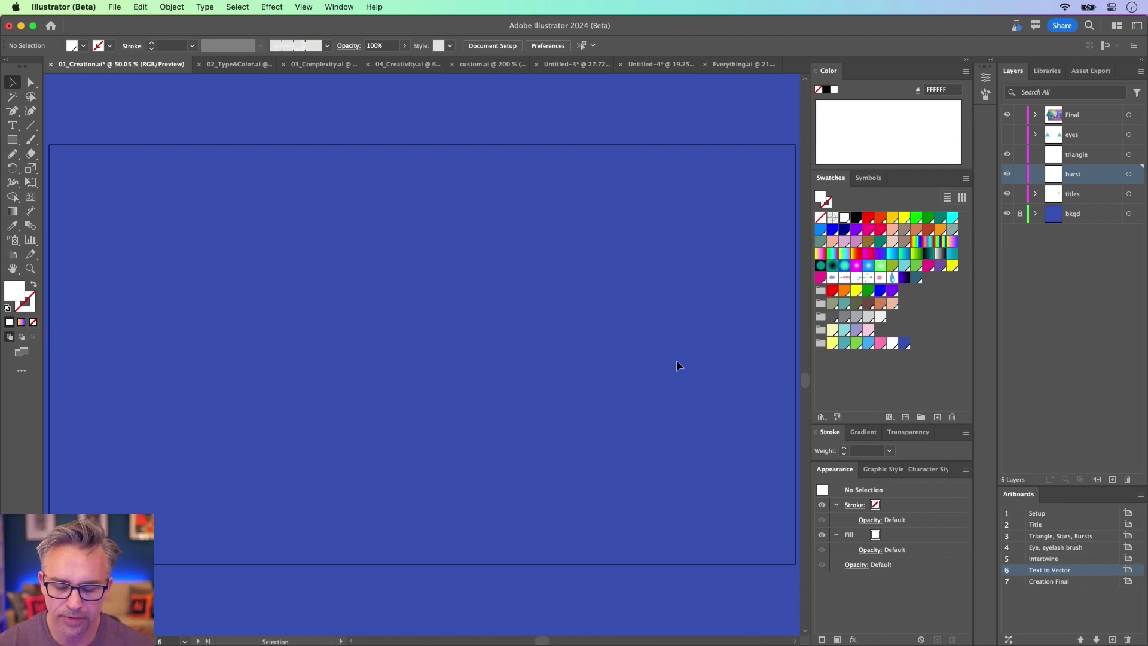
Show the Text to Vector Graphic options with the Subject type and browse the sample prompts
{"action": "left_click", "coordinate": [985, 77]}
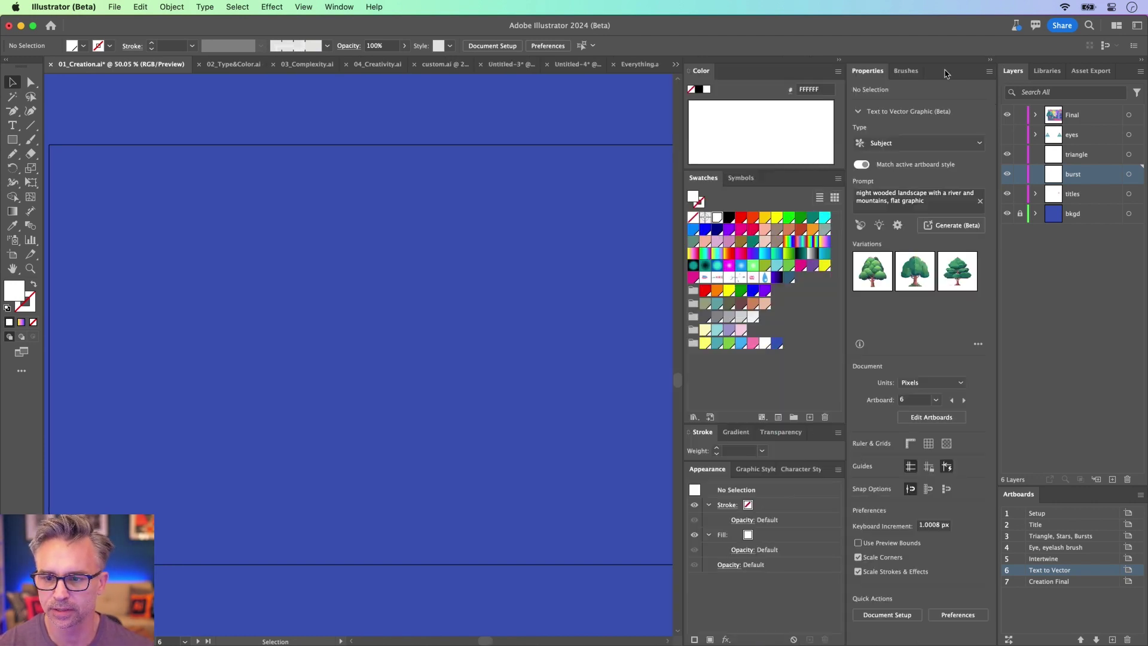
{"action": "left_click", "coordinate": [839, 62]}
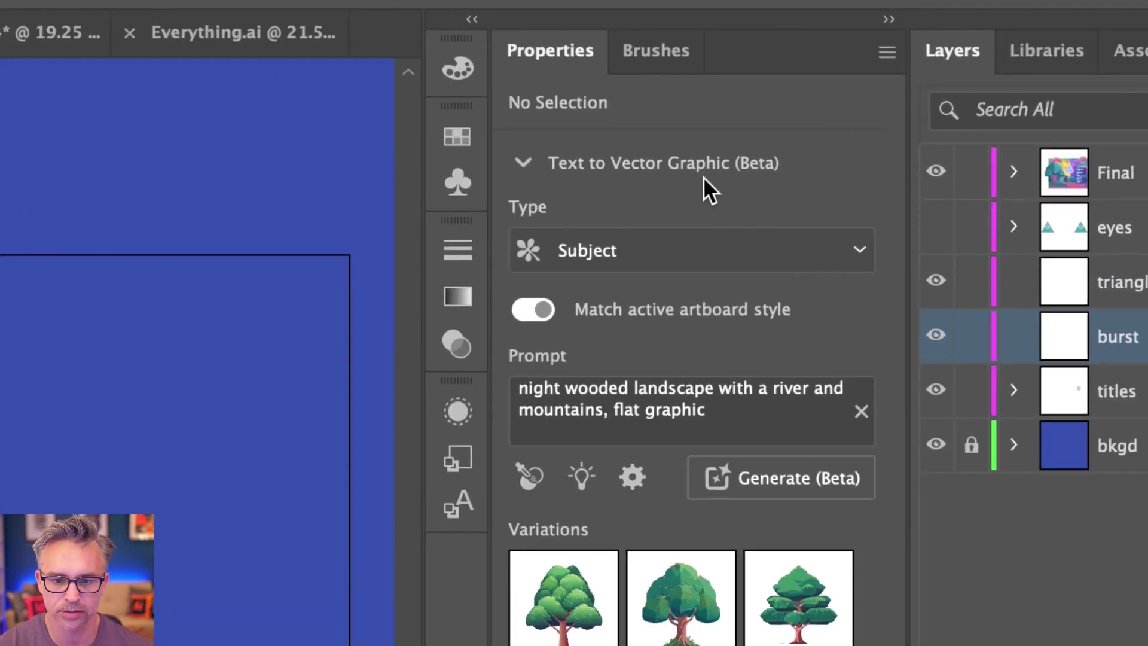
{"action": "left_click", "coordinate": [594, 249]}
{"action": "left_click", "coordinate": [541, 247]}
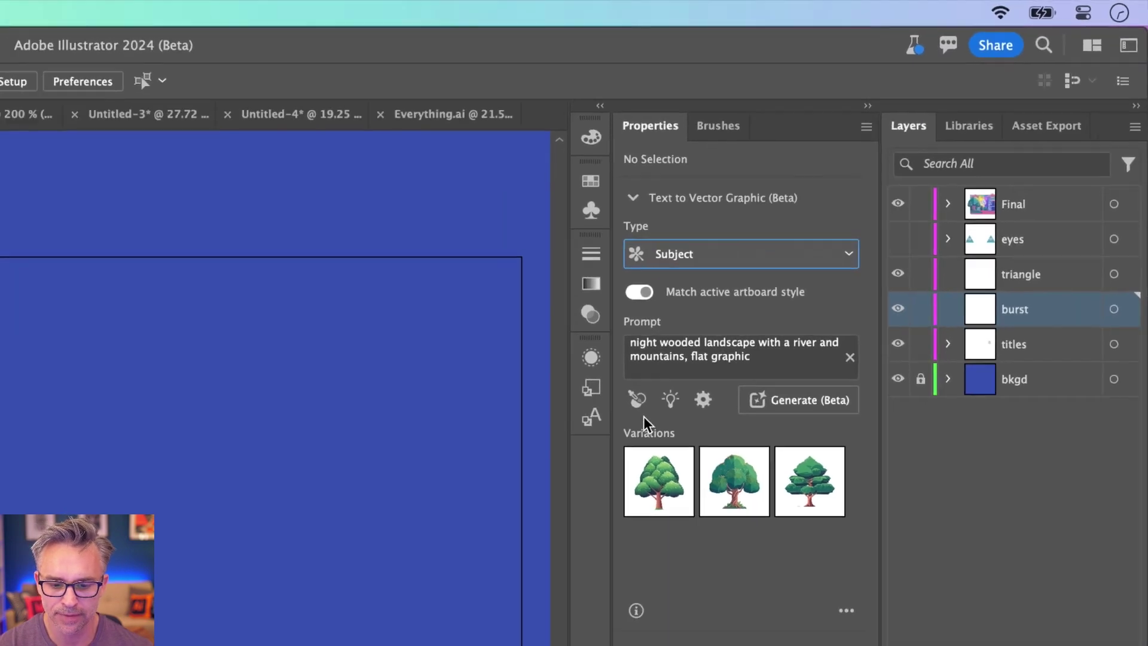
{"action": "left_click", "coordinate": [581, 477]}
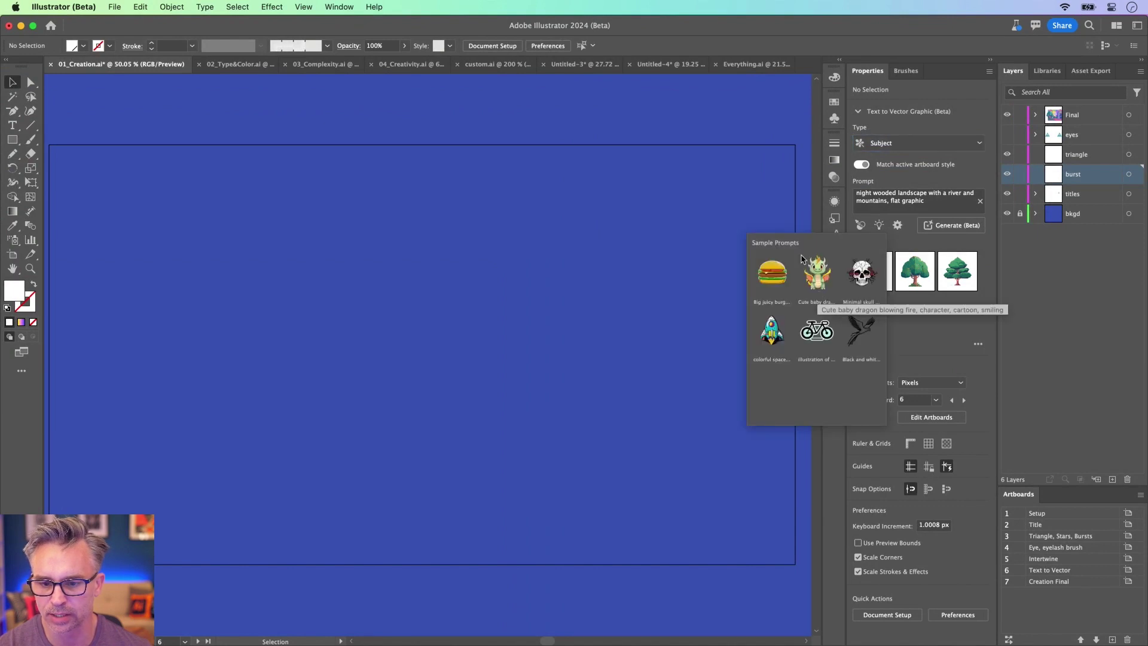
{"action": "left_click", "coordinate": [889, 318]}
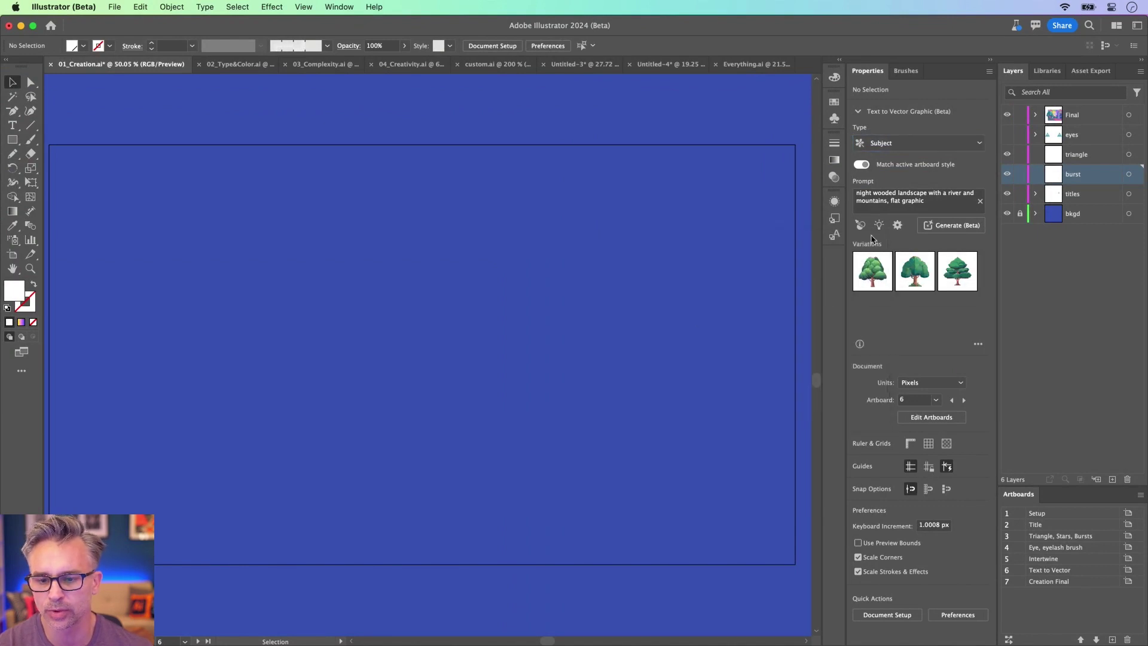
Replace the prompt with "evergreen tree with scary branches, flat graphic style" and generate the Subject graphic
{"action": "triple_click", "coordinate": [915, 197]}
{"action": "key", "text": "BackSpace"}
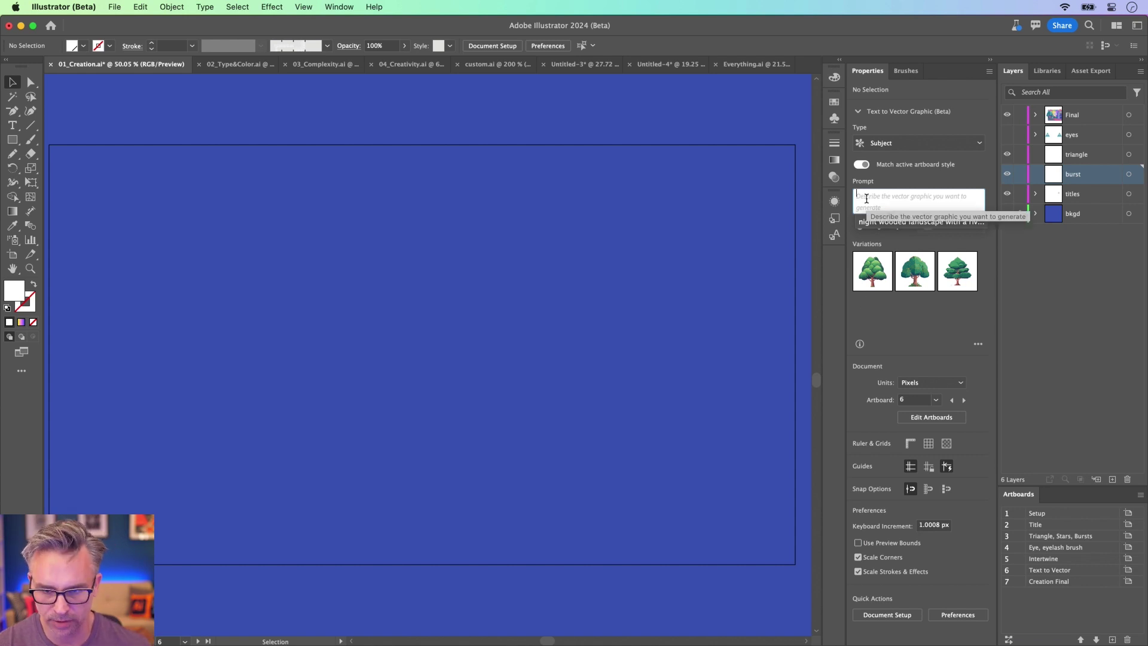
{"action": "type", "text": "evergreen tree"}
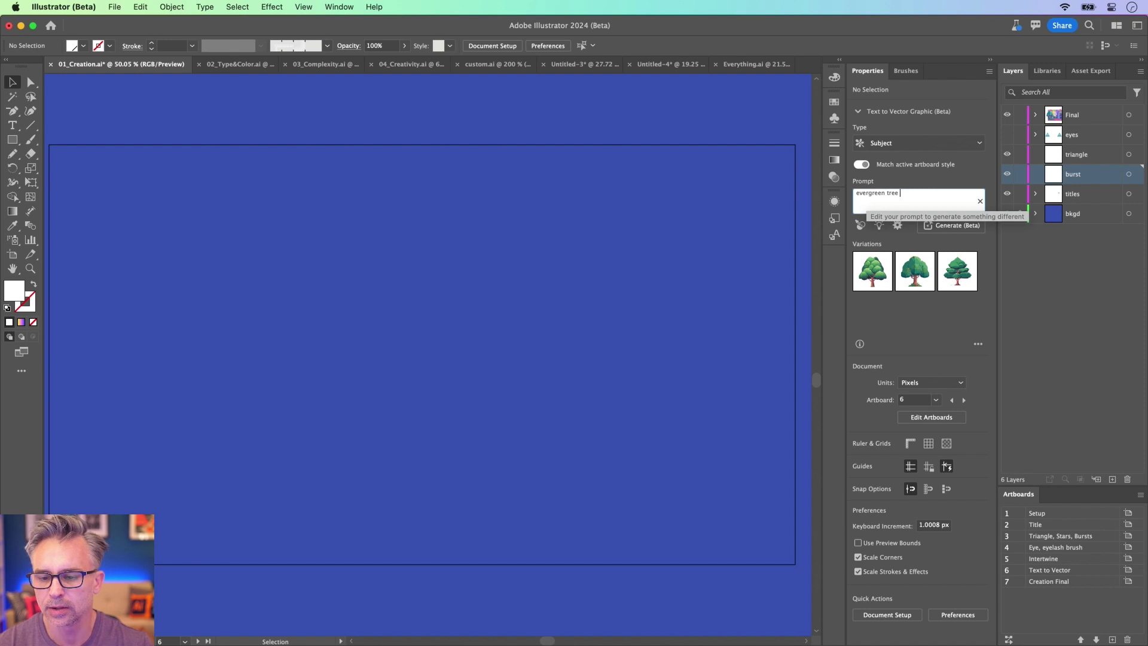
{"action": "key", "text": "BackSpace"}
{"action": "key", "text": "BackSpace"}
{"action": "type", "text": "scary branches, flat style"}
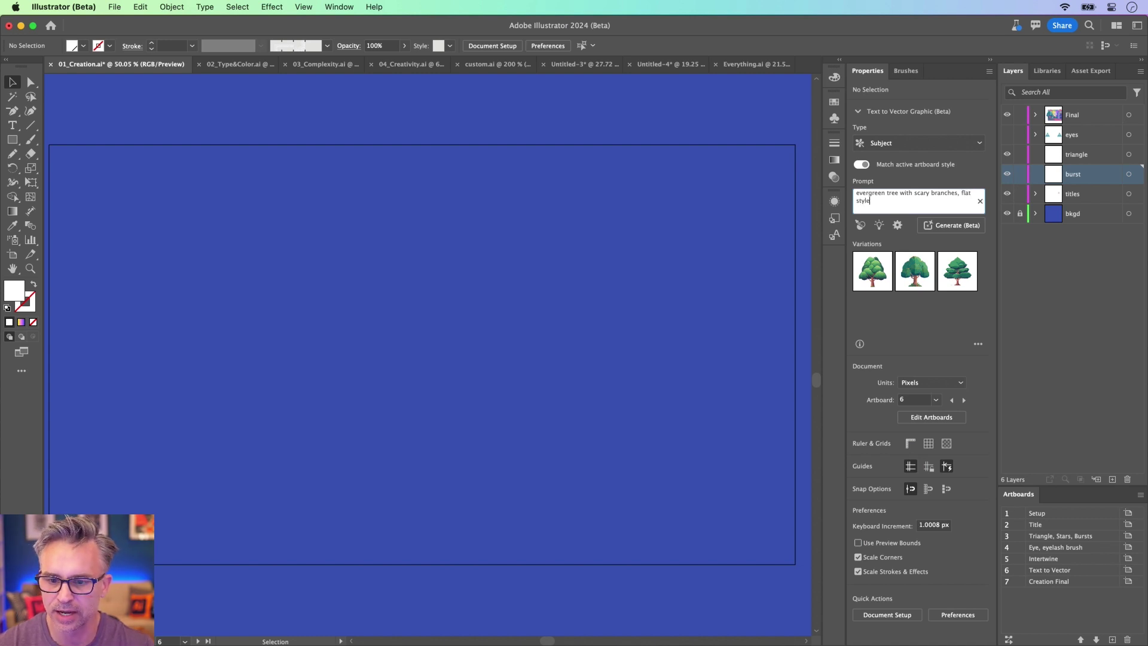
{"action": "key", "text": "BackSpace"}
{"action": "key", "text": "BackSpace"}
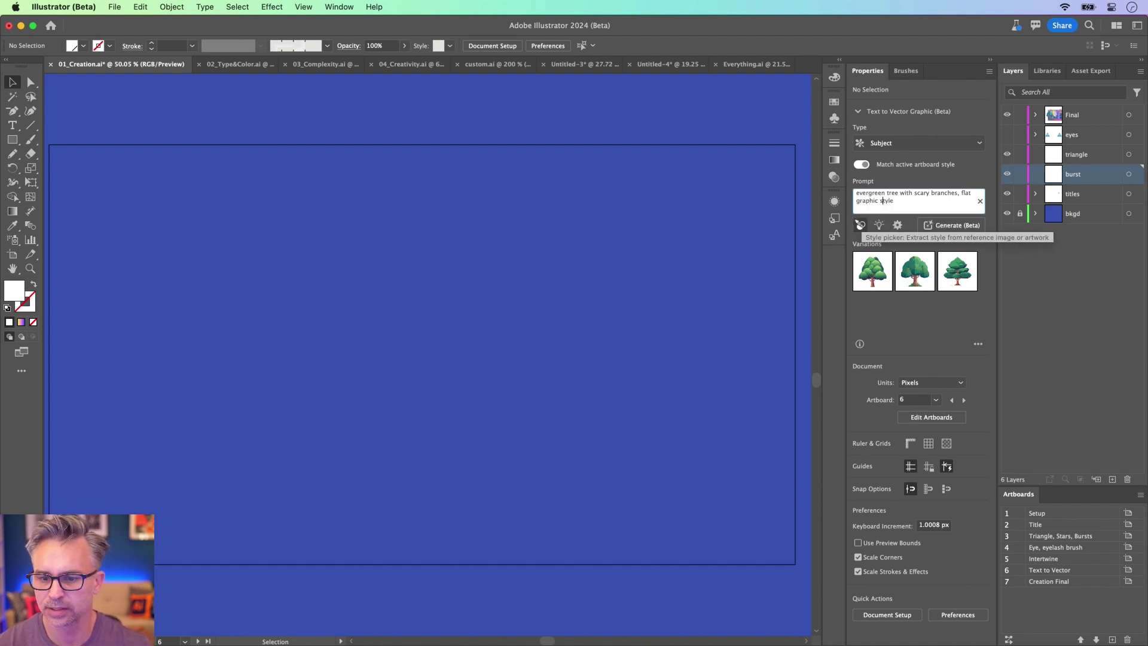
{"action": "left_click", "coordinate": [920, 202]}
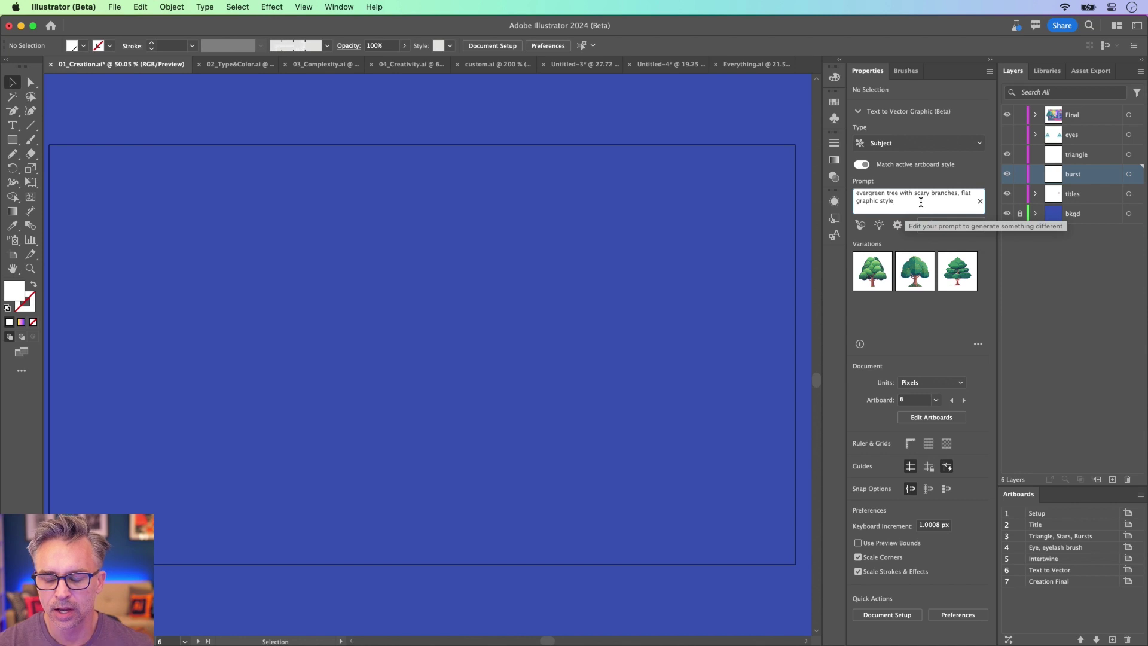
{"action": "key", "text": "Return"}
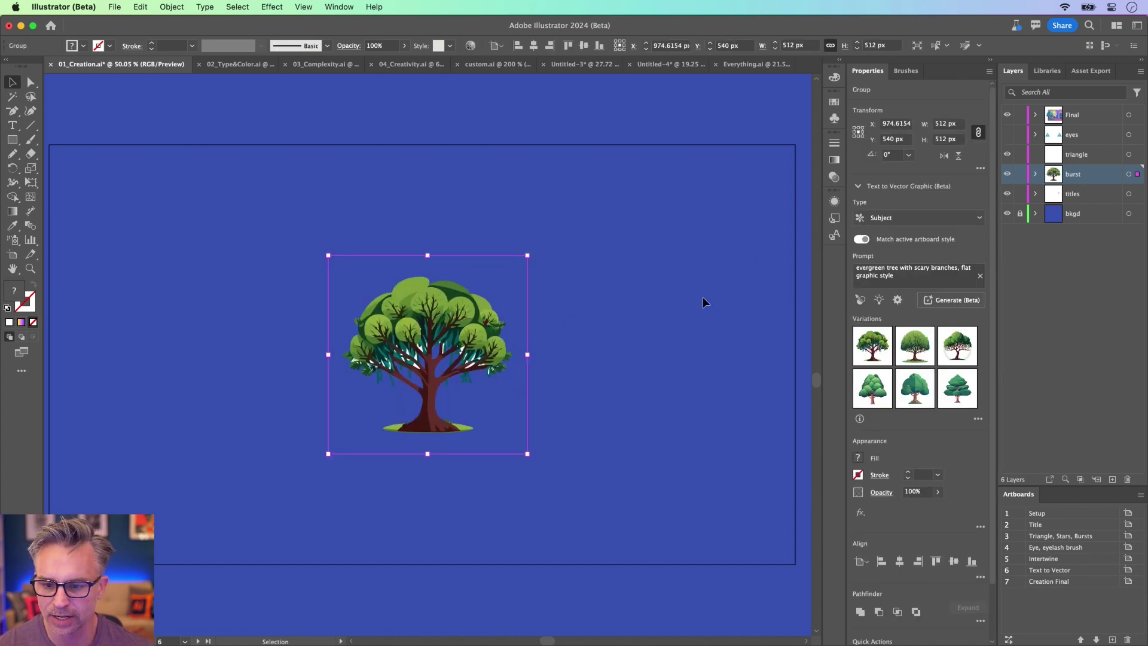
Compare the second and third generated tree variations at 100% zoom and display the third one in outline view
{"action": "key", "text": "super+1"}
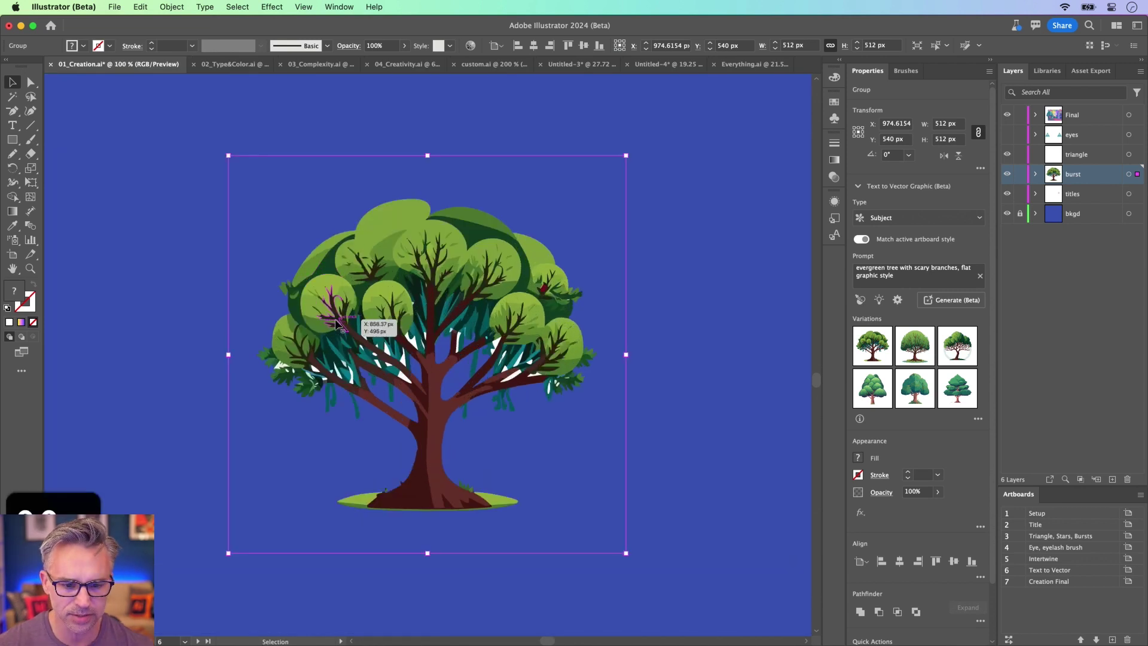
{"action": "left_click", "coordinate": [911, 359]}
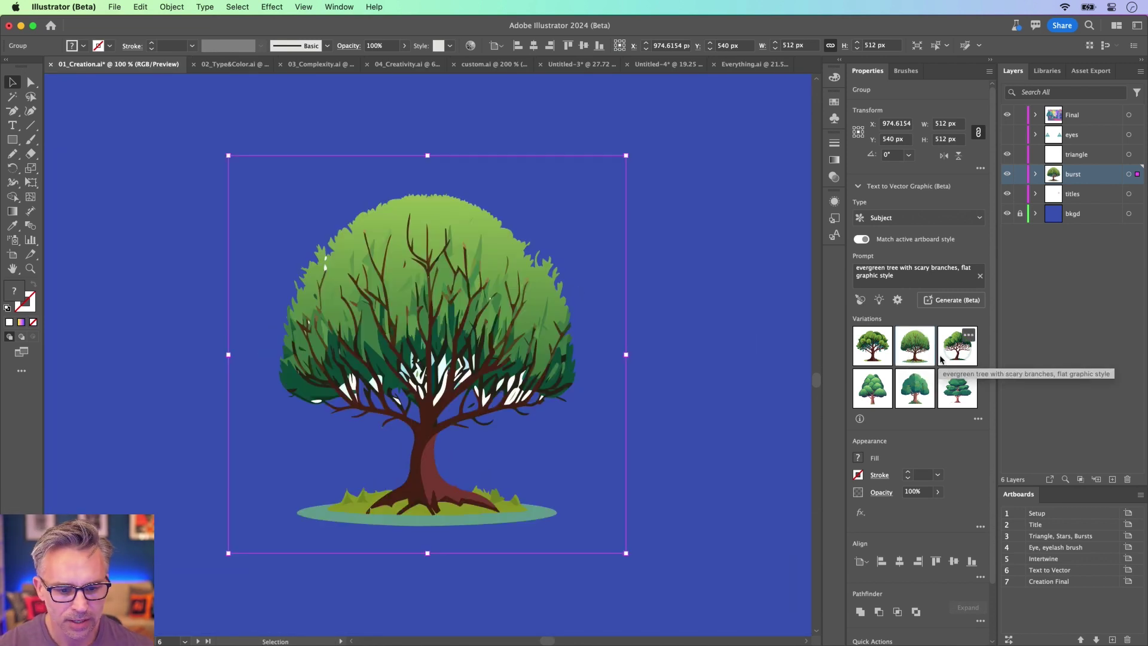
{"action": "left_click", "coordinate": [948, 359]}
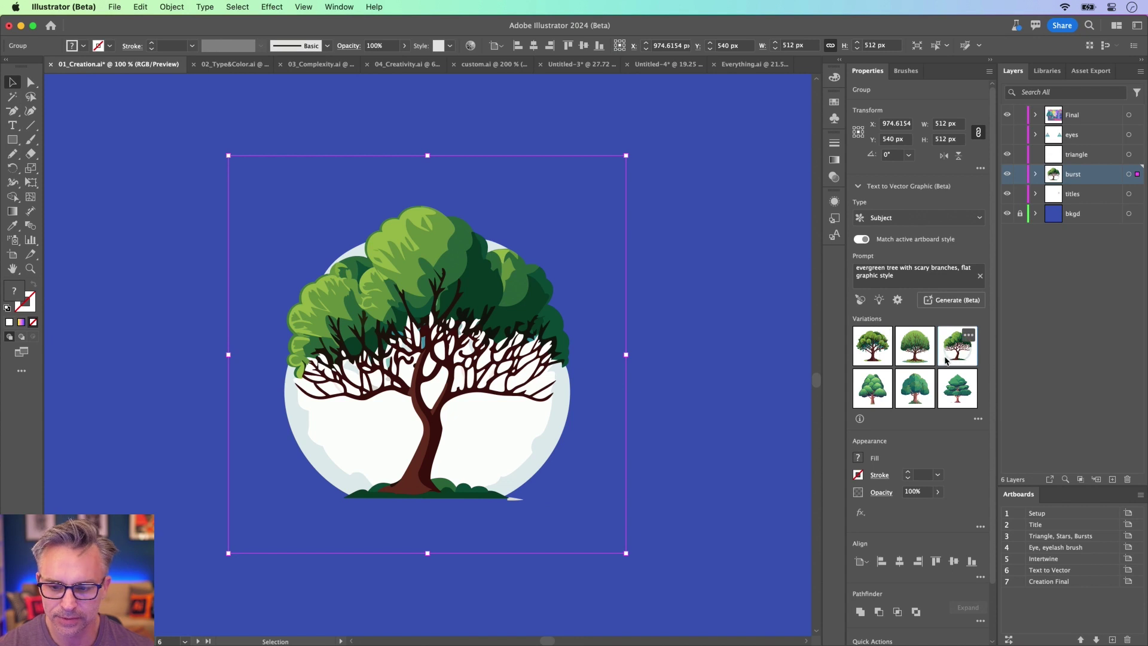
{"action": "key", "text": "a"}
{"action": "key", "text": "ctrl+y"}
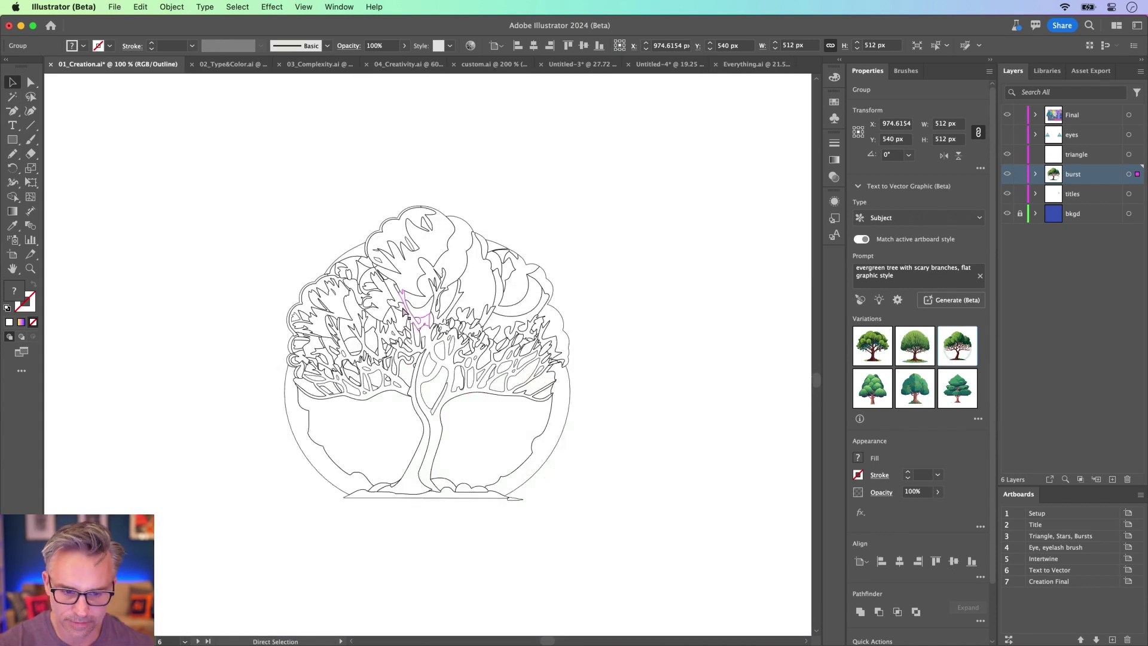
Return the artwork to colour preview and move the generated tree group about 42 px to the right
{"action": "key", "text": "ctrl+y"}
{"action": "key", "text": "v"}
{"action": "left_click_drag", "start_coordinate": [379, 397], "coordinate": [411, 397]}
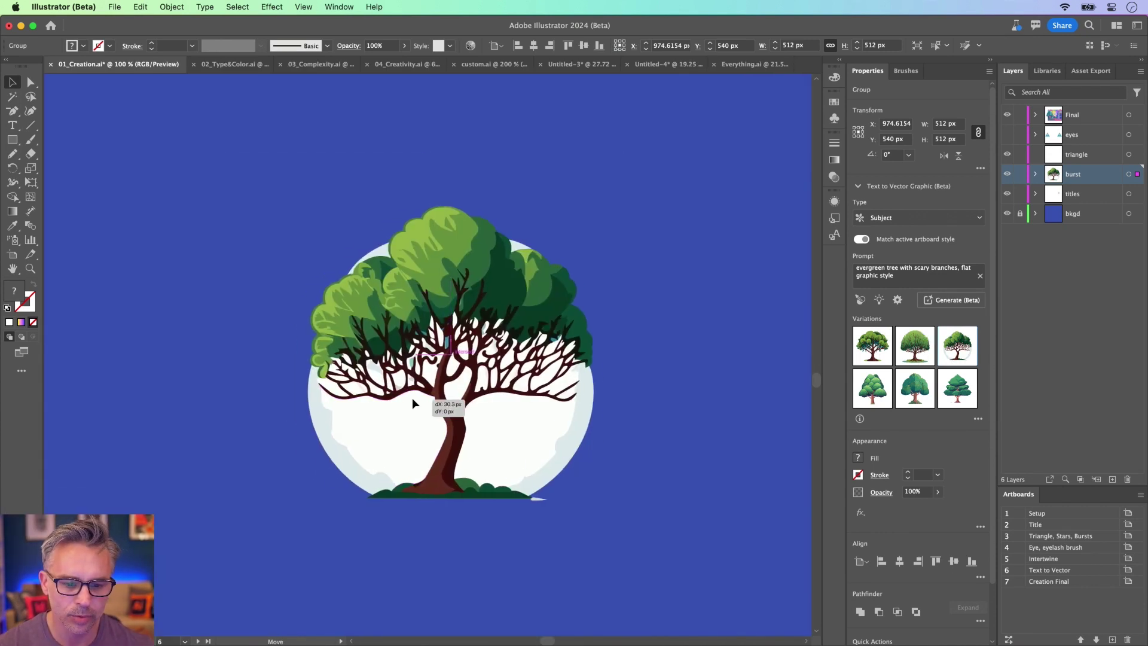
Isolate the tree's inner group, shift it slightly right and up, and expand its nested contents in the layer list
{"action": "double_click", "coordinate": [416, 400]}
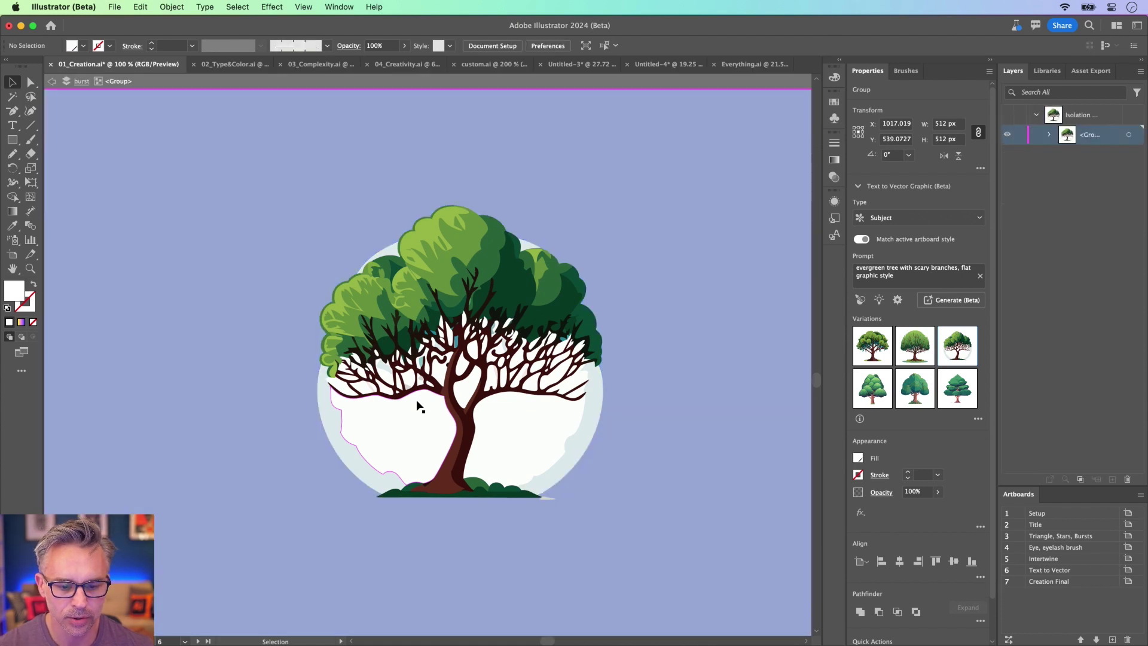
{"action": "left_click", "coordinate": [410, 414]}
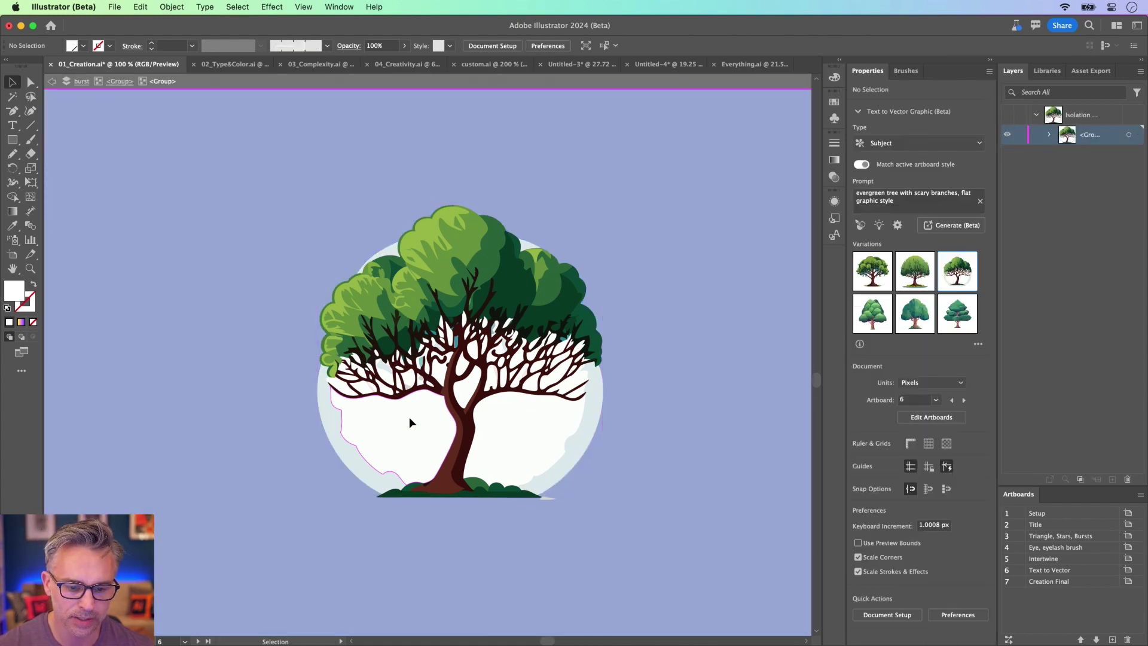
{"action": "left_click", "coordinate": [410, 418]}
{"action": "scroll", "coordinate": [413, 418], "scroll_direction": "up", "scroll_amount": 2}
{"action": "left_click_drag", "start_coordinate": [418, 411], "coordinate": [440, 403]}
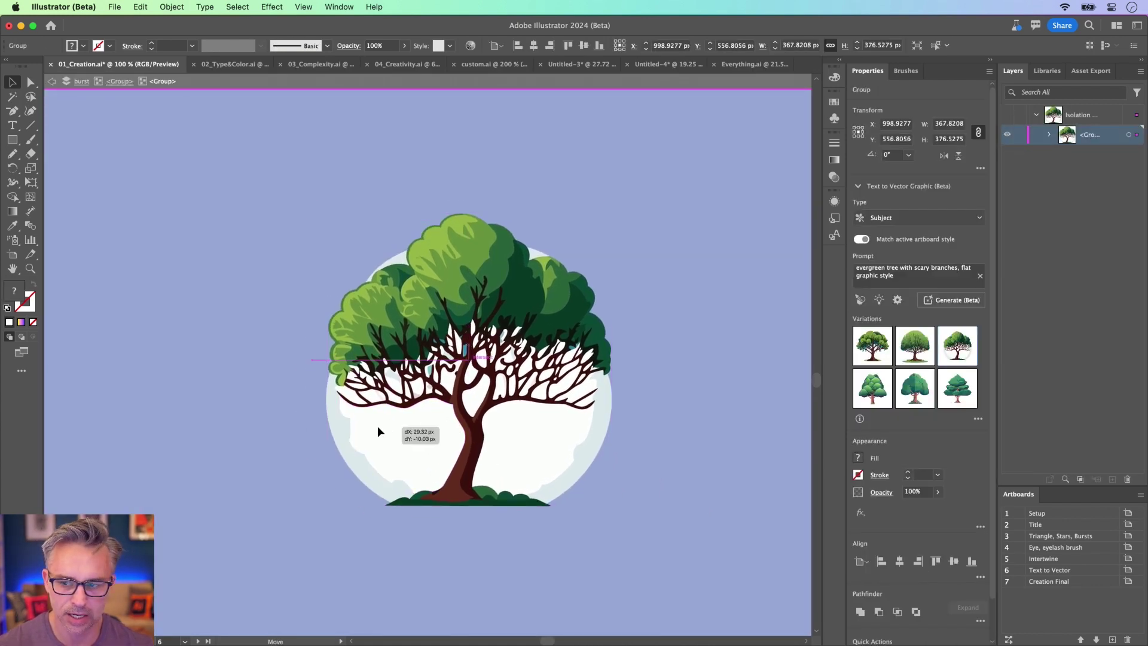
{"action": "left_click", "coordinate": [1051, 136]}
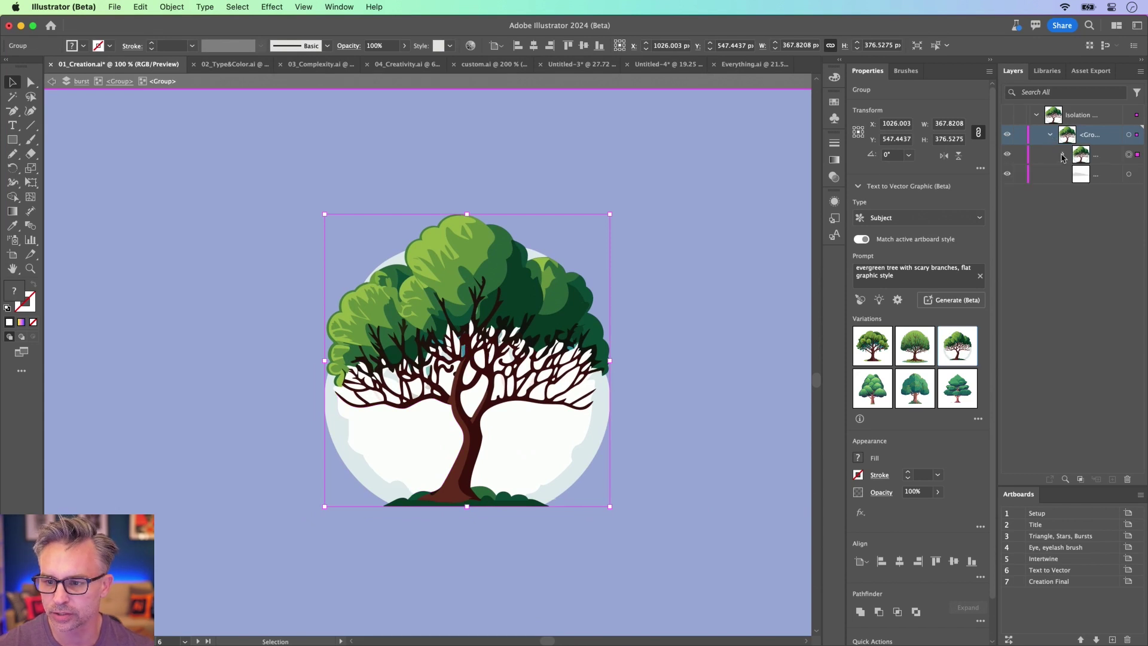
{"action": "left_click", "coordinate": [1064, 156]}
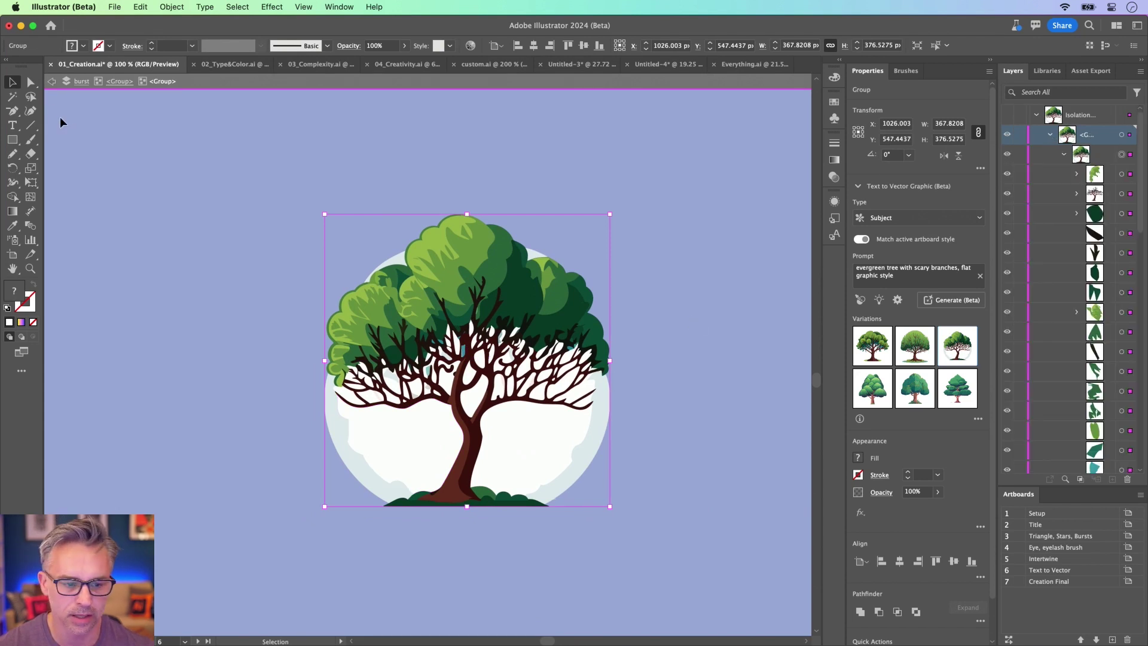
Select every shape with the same fill color as the white area beside the trunk and delete them
{"action": "left_click", "coordinate": [31, 82]}
{"action": "left_click", "coordinate": [226, 270]}
{"action": "left_click", "coordinate": [391, 432]}
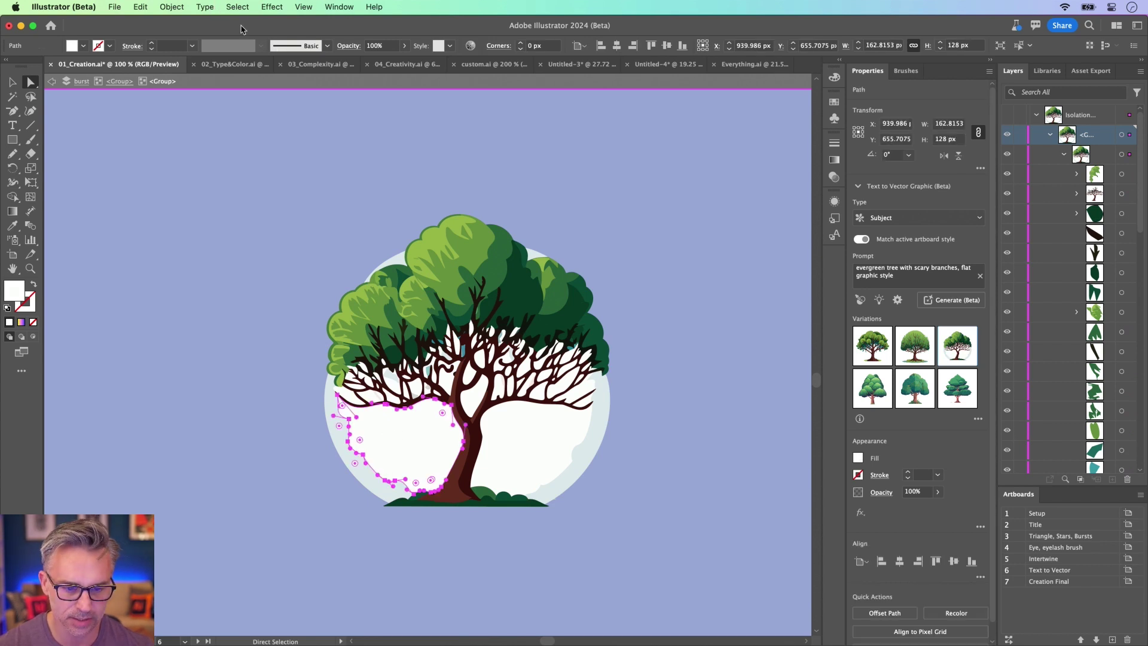
{"action": "left_click", "coordinate": [238, 6]}
{"action": "mouse_move", "coordinate": [273, 130]}
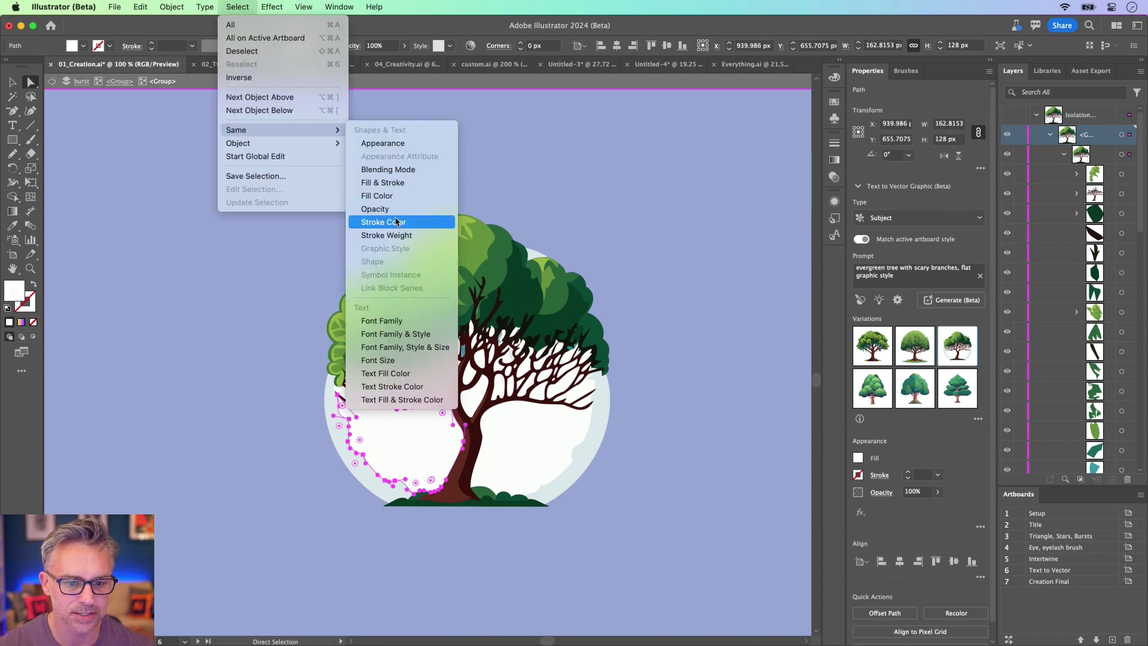
{"action": "left_click", "coordinate": [377, 195]}
{"action": "left_click_drag", "start_coordinate": [503, 450], "coordinate": [235, 259]}
{"action": "key", "text": "Delete"}
Delete the pale background pieces behind the upper foliage and the pale crescent on the tree's left side
{"action": "left_click", "coordinate": [391, 262]}
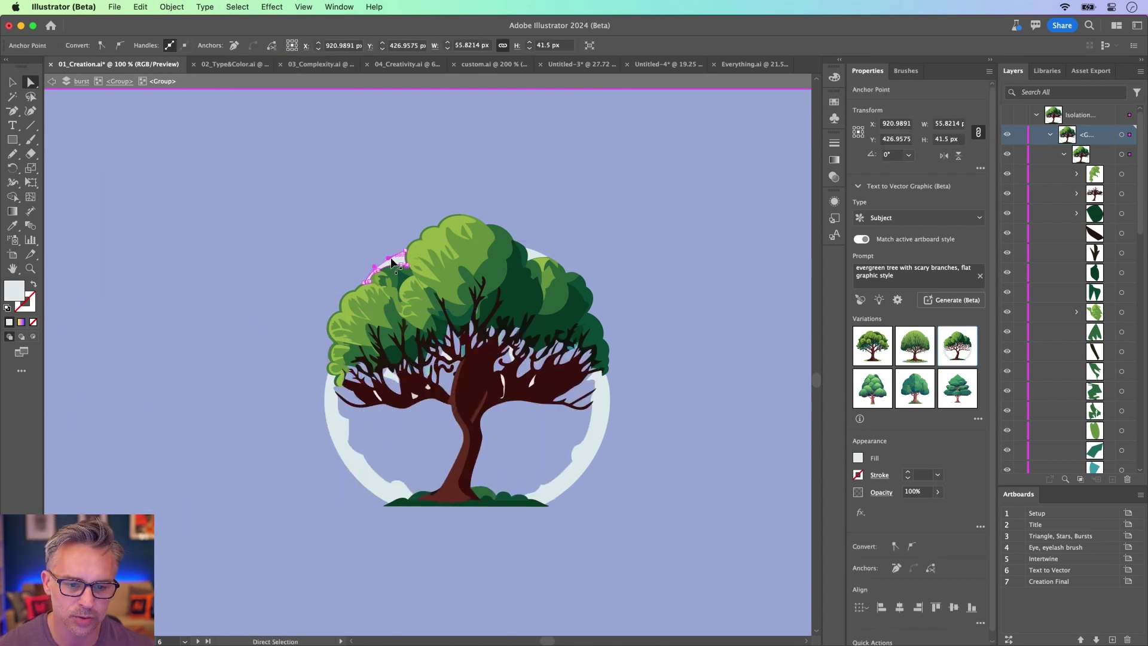
{"action": "key", "text": "Delete"}
{"action": "left_click", "coordinate": [500, 252]}
{"action": "left_click", "coordinate": [309, 501]}
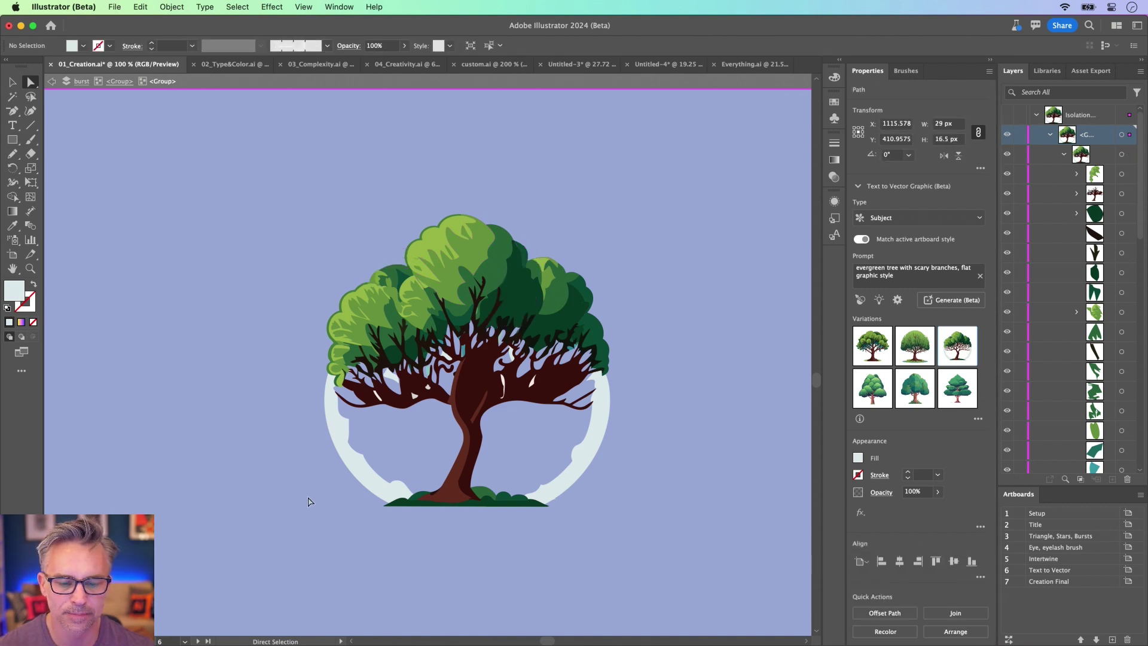
{"action": "left_click_drag", "start_coordinate": [346, 475], "coordinate": [320, 385]}
{"action": "key", "text": "Delete"}
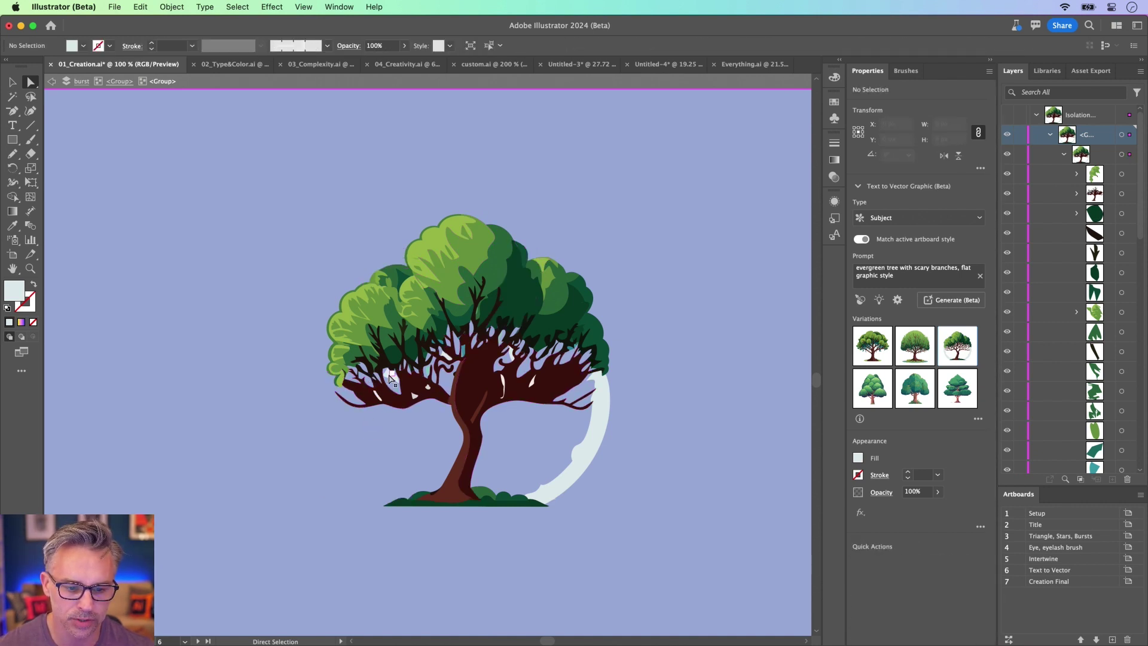
Select all shapes sharing the fill color of the pale crescent on the tree's right side and delete them
{"action": "left_click", "coordinate": [390, 378]}
{"action": "left_click", "coordinate": [572, 472]}
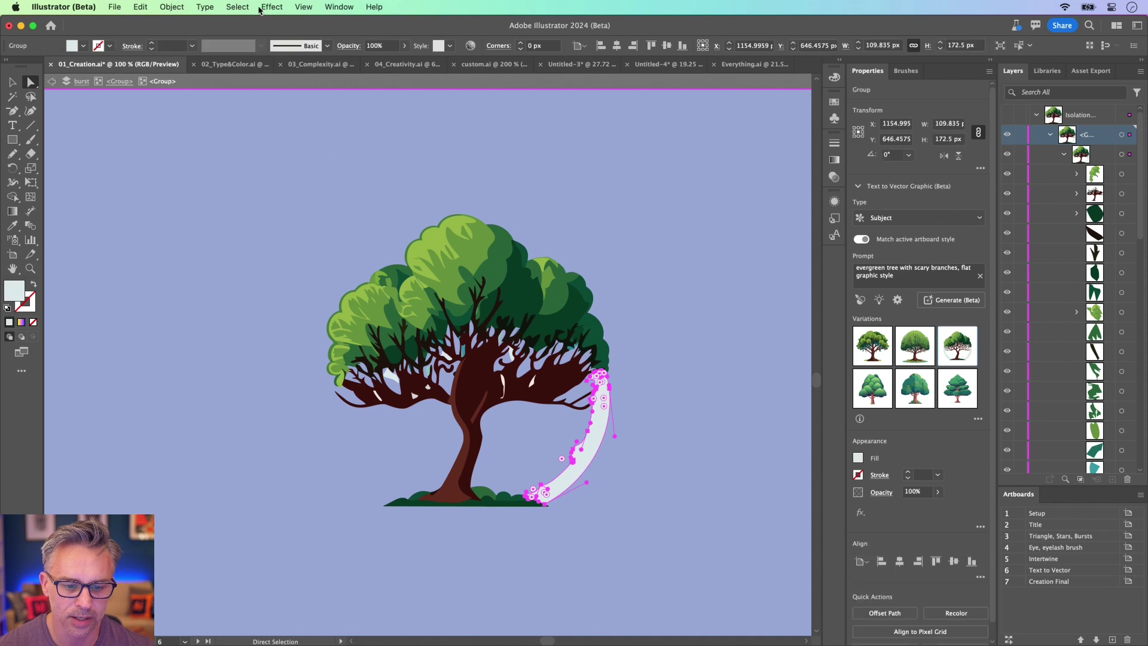
{"action": "left_click", "coordinate": [237, 6]}
{"action": "mouse_move", "coordinate": [246, 130]}
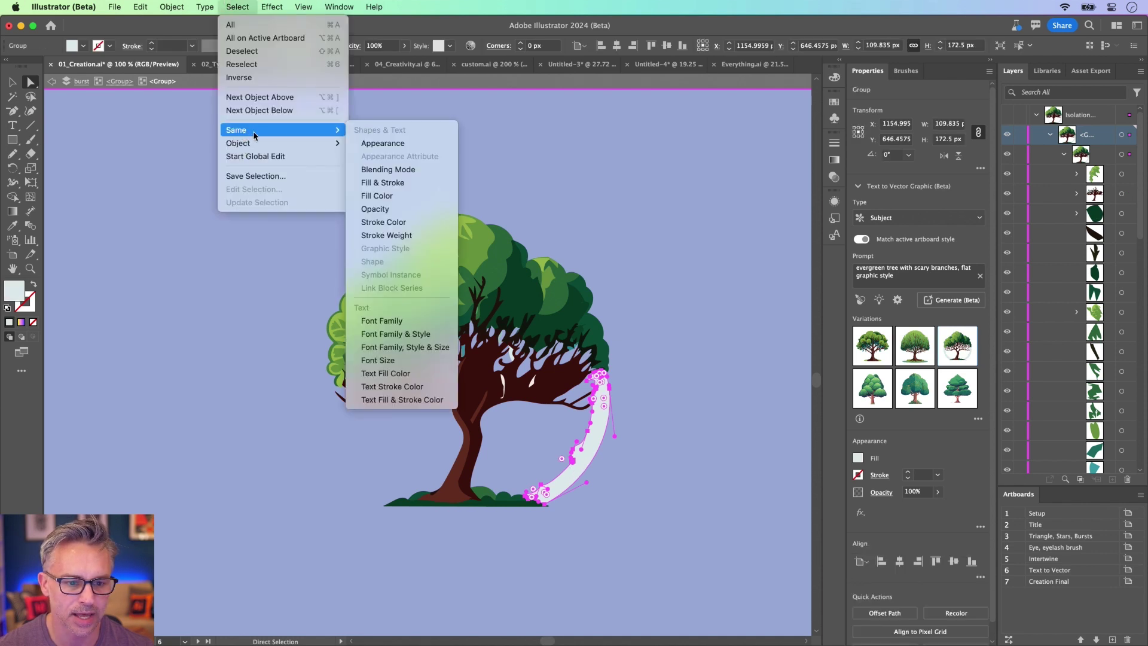
{"action": "left_click", "coordinate": [382, 208]}
{"action": "key", "text": "Delete"}
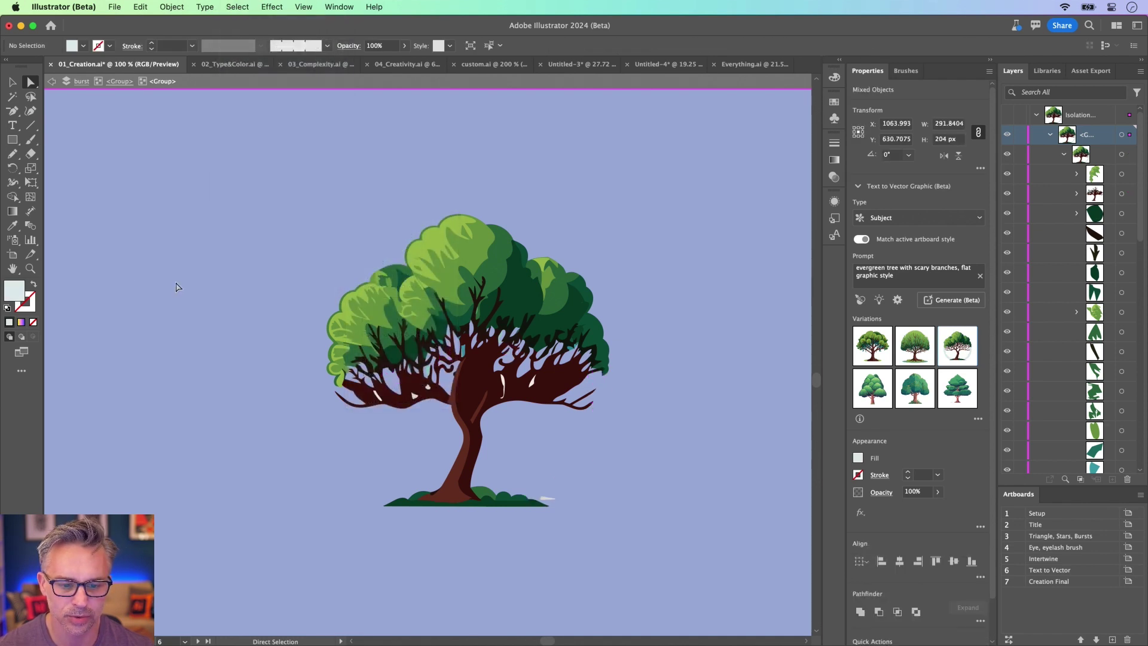
Delete the grey sliver beside the ground and pale fragments among the branches, and leave isolation mode
{"action": "left_click", "coordinate": [547, 499]}
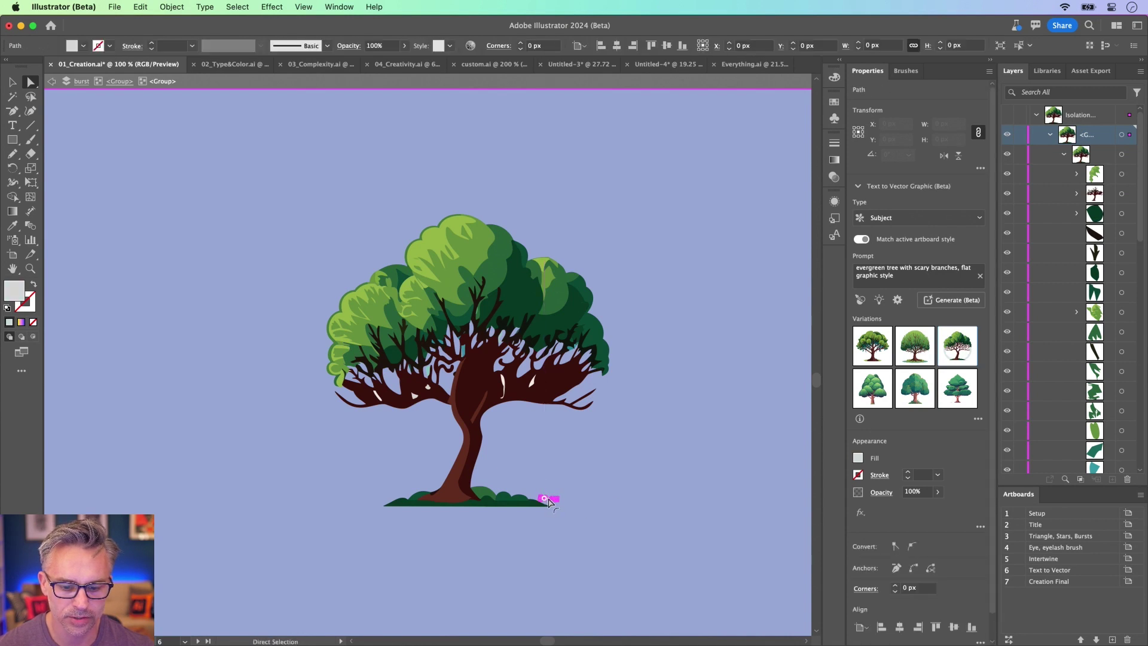
{"action": "key", "text": "Delete"}
{"action": "left_click_drag", "start_coordinate": [502, 384], "coordinate": [462, 397]}
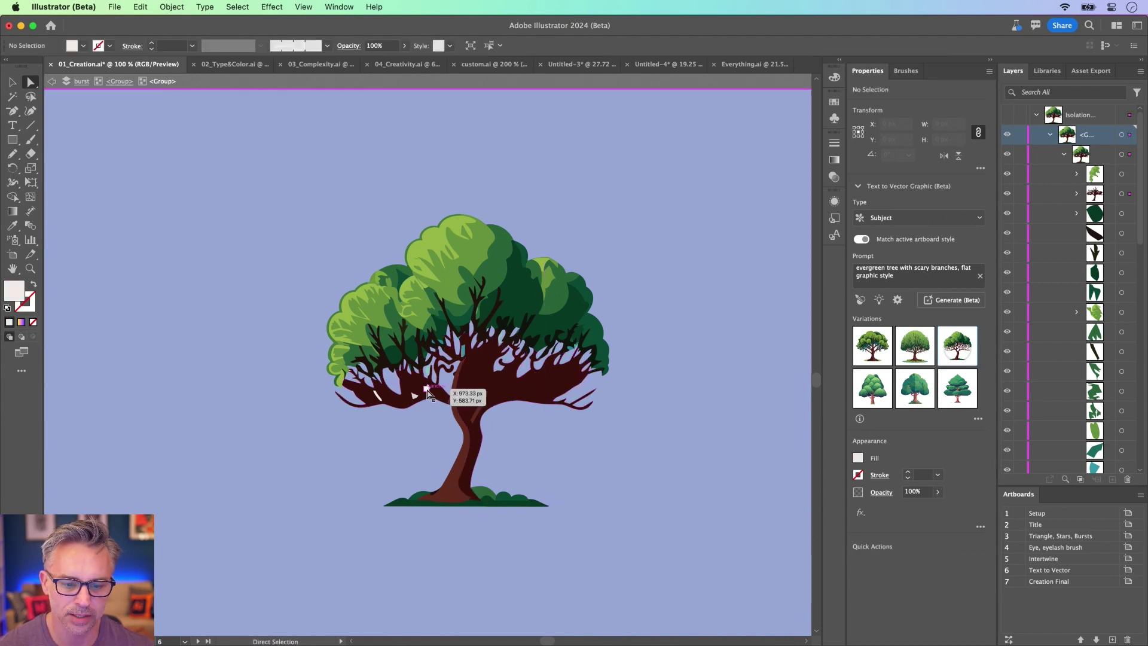
{"action": "key", "text": "Delete"}
{"action": "key", "text": "v"}
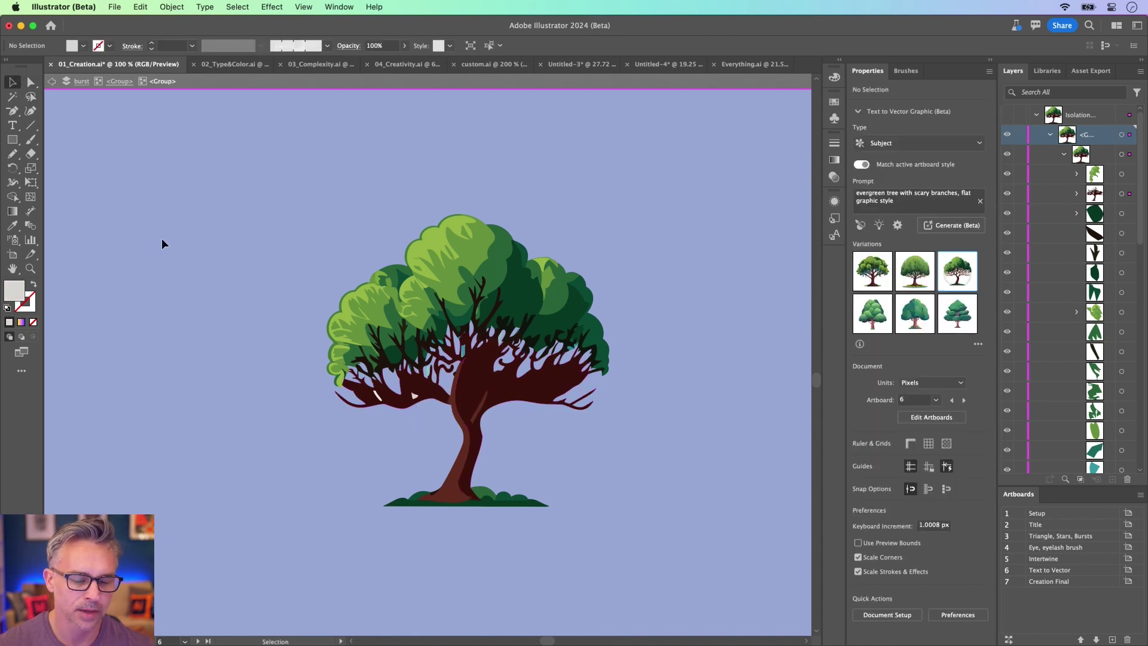
{"action": "double_click", "coordinate": [159, 238]}
{"action": "key", "text": "super+minus"}
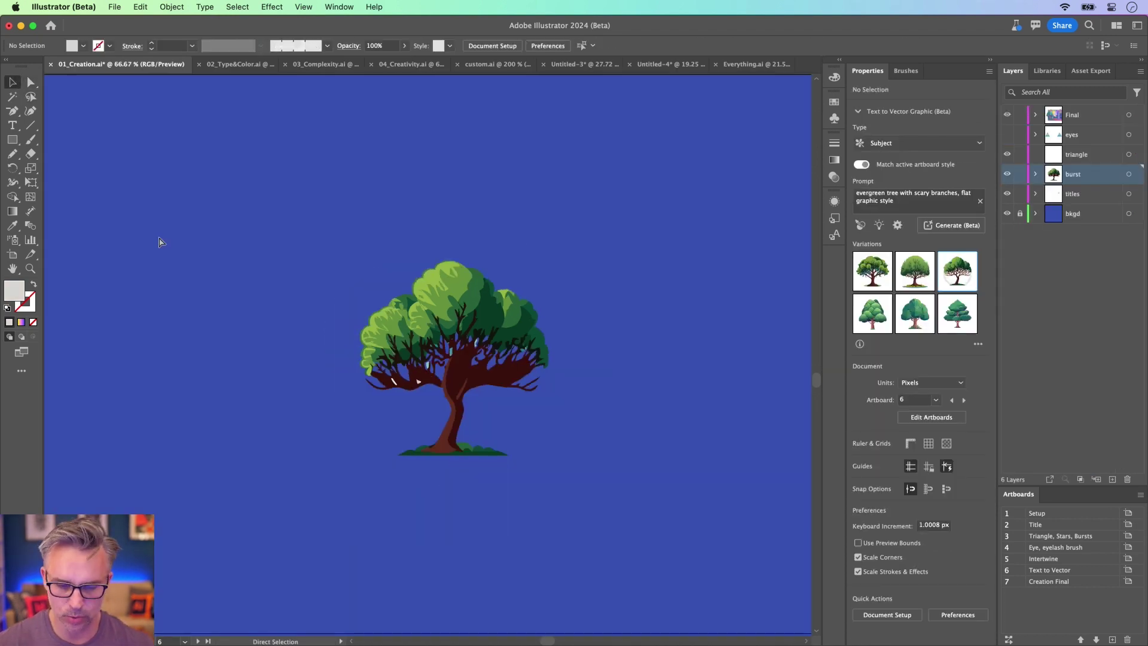
Hide the path edges of the selected tree and delete the tree from the artboard
{"action": "left_click", "coordinate": [532, 400]}
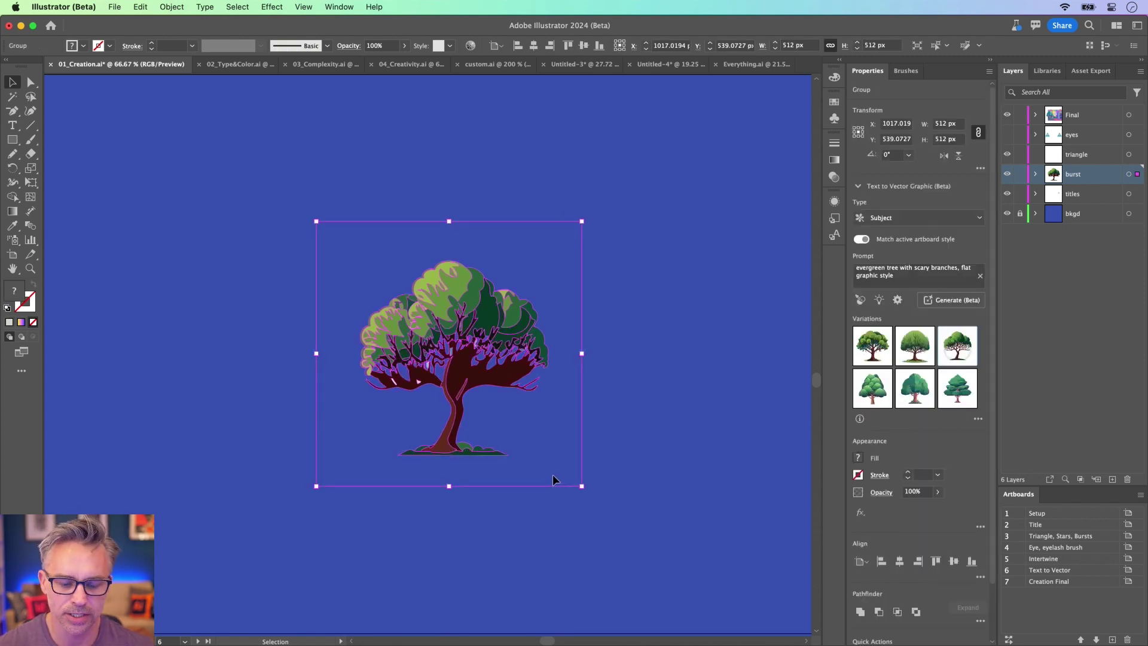
{"action": "key", "text": "super+h"}
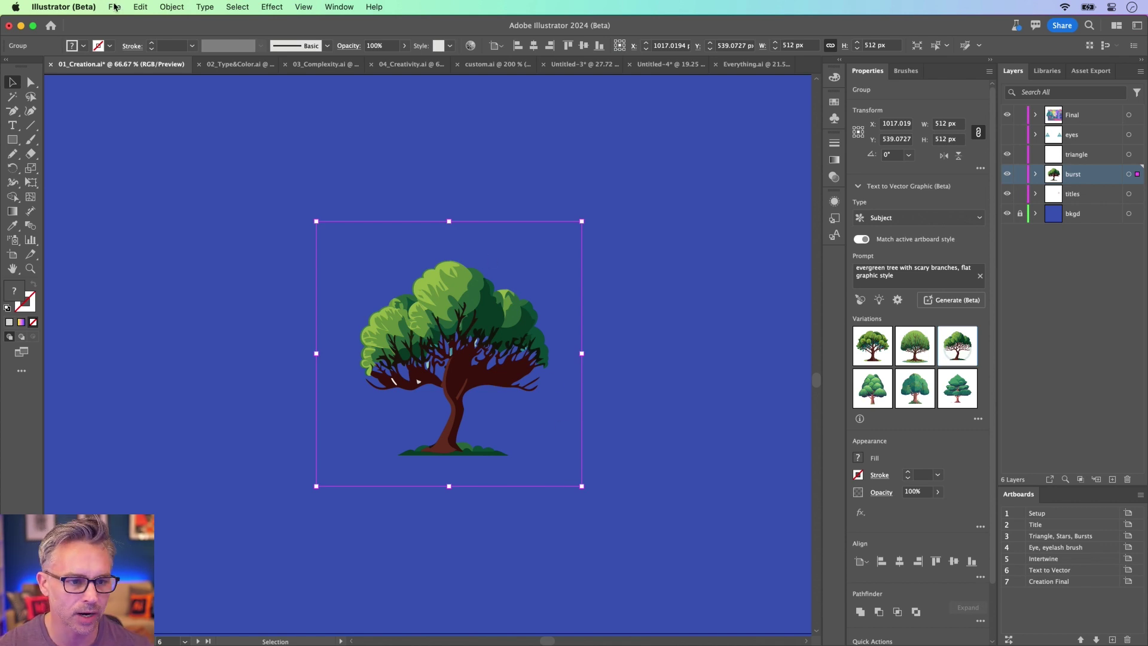
{"action": "left_click", "coordinate": [114, 7]}
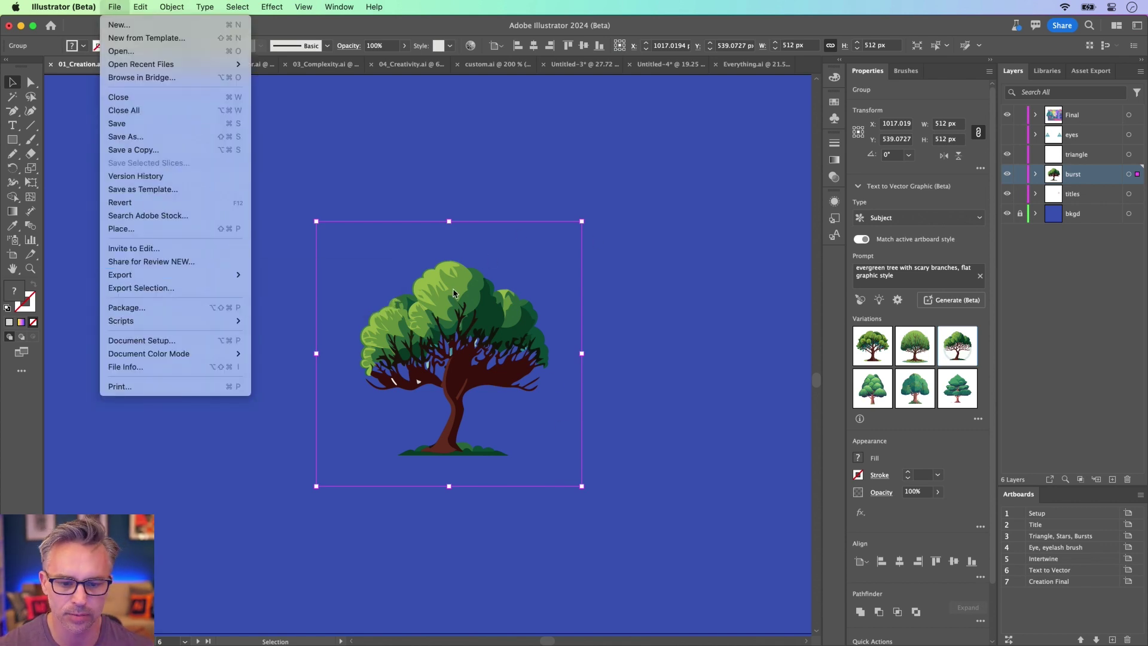
{"action": "left_click", "coordinate": [454, 293]}
{"action": "key", "text": "Delete"}
Show the eyes layer and move the triangle with its eye to about X 620 px, Y 528 px
{"action": "left_click", "coordinate": [1007, 135]}
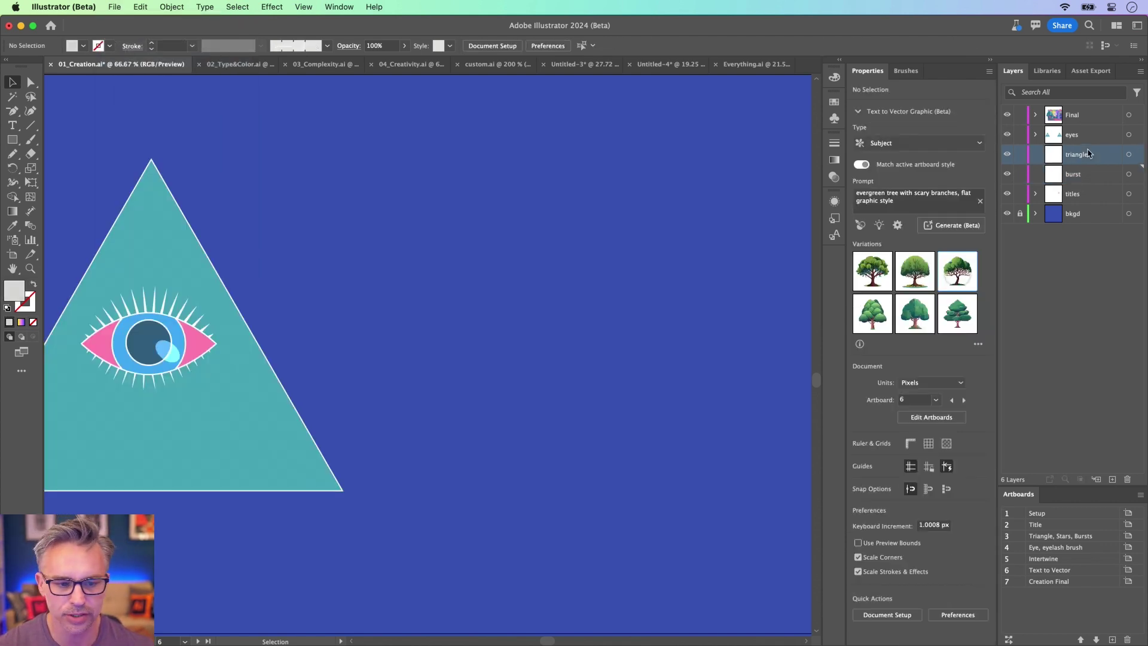
{"action": "mouse_move", "coordinate": [97, 338]}
{"action": "left_mouse_down"}
{"action": "mouse_move", "coordinate": [196, 325]}
{"action": "mouse_move", "coordinate": [192, 348]}
{"action": "left_mouse_up"}
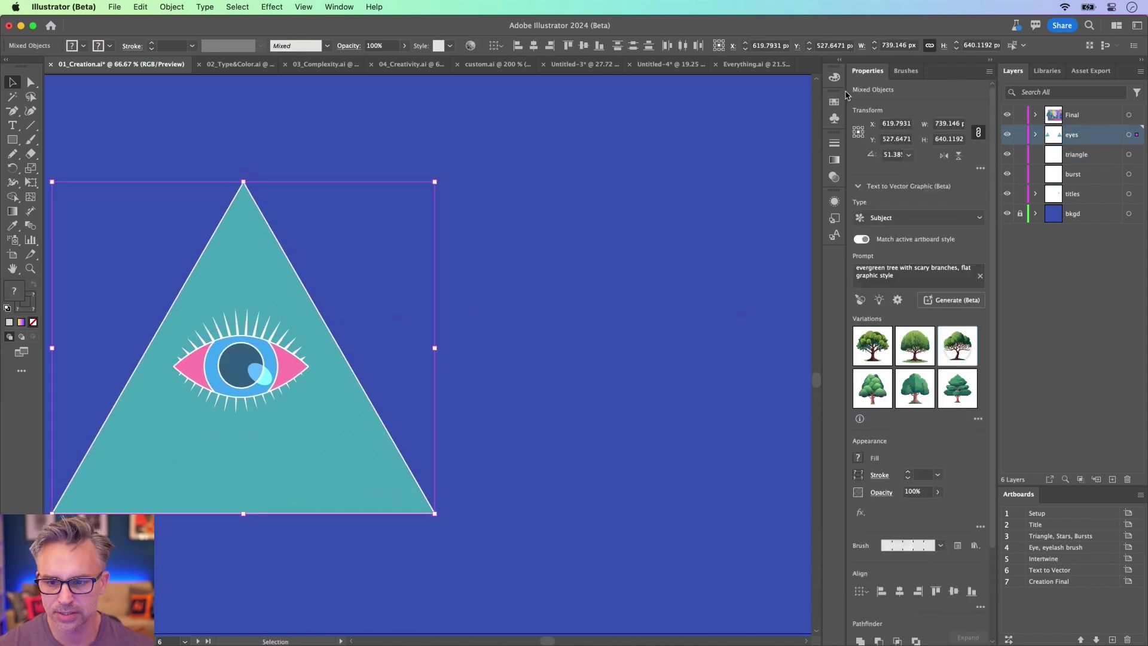
Draw a wavy Pencil path about 929 px wide beneath the triangle and apply the pink snake pattern brush to it
{"action": "left_click", "coordinate": [906, 71]}
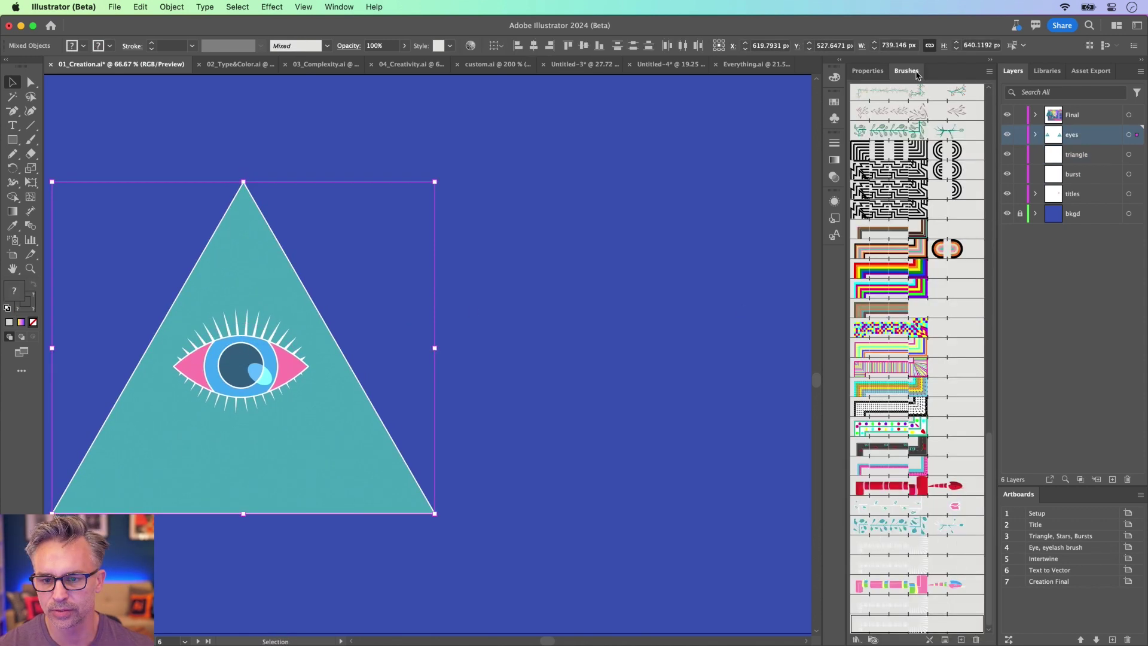
{"action": "left_click", "coordinate": [611, 456]}
{"action": "scroll", "coordinate": [257, 552], "scroll_direction": "up", "scroll_amount": 1}
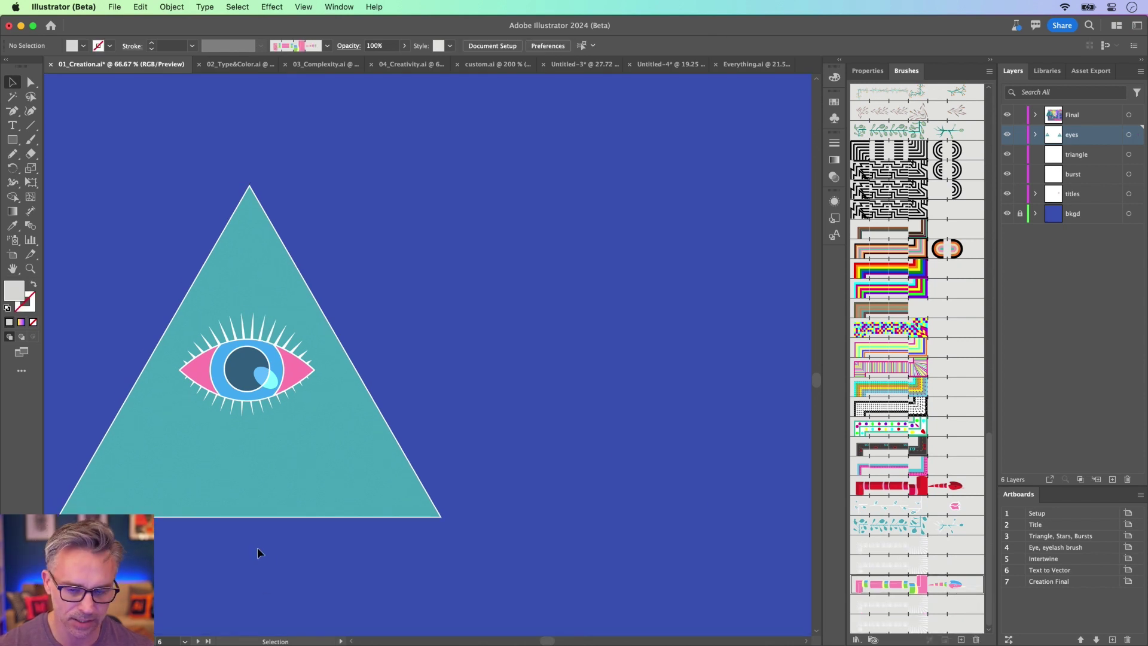
{"action": "key", "text": "shift"}
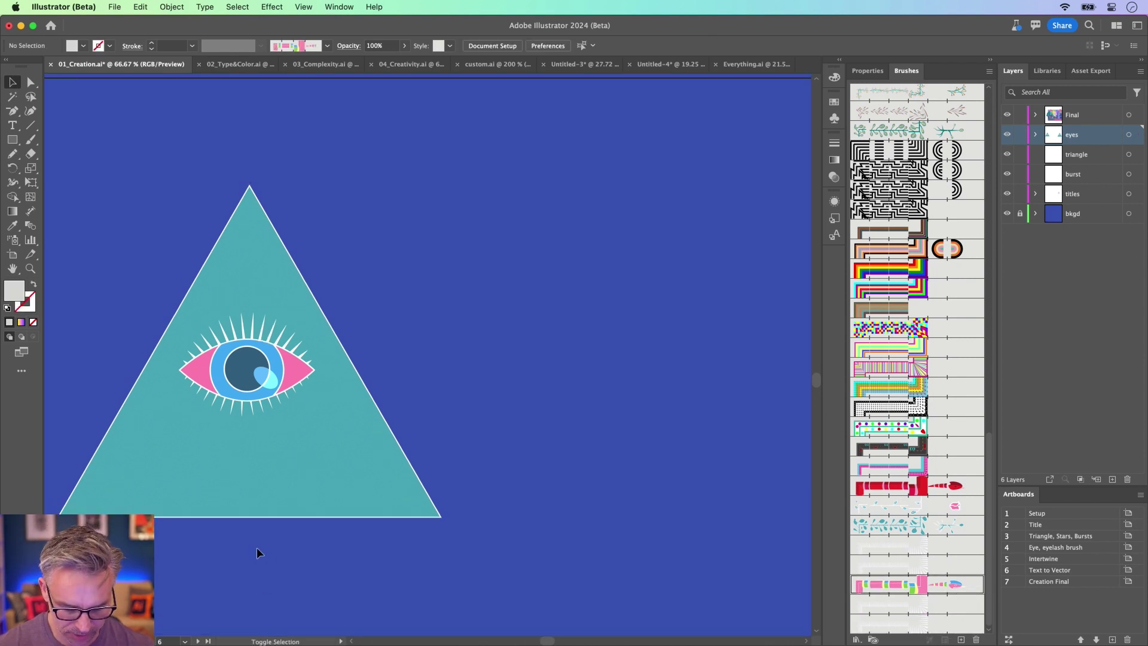
{"action": "key", "text": "alt"}
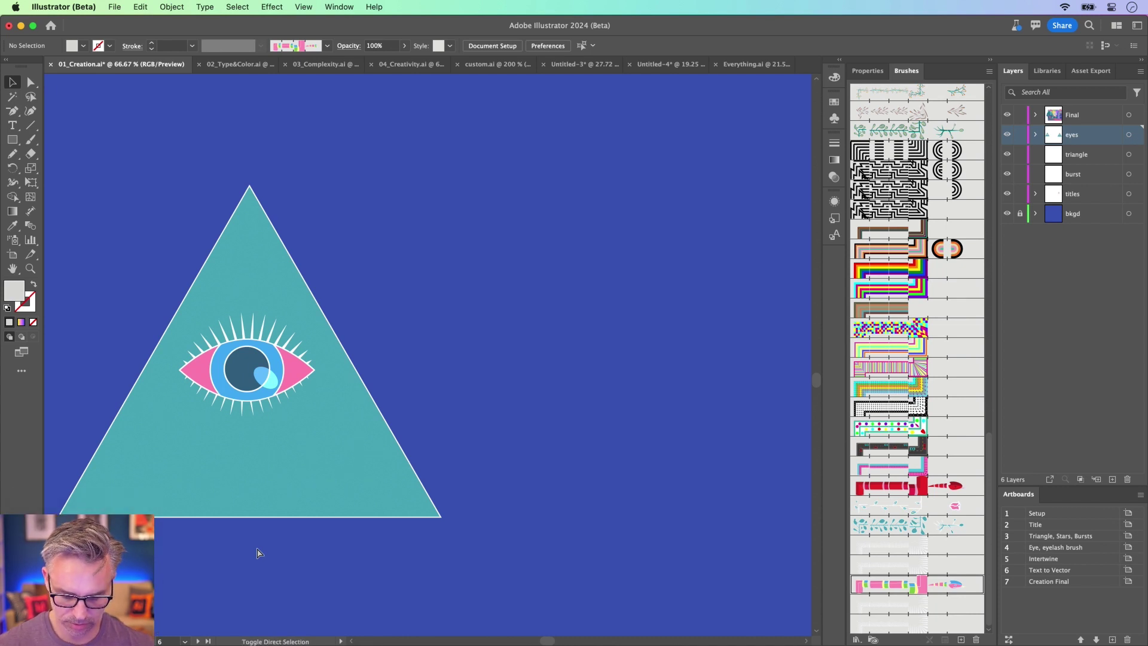
{"action": "key", "text": "super+minus"}
{"action": "key", "text": "super+minus"}
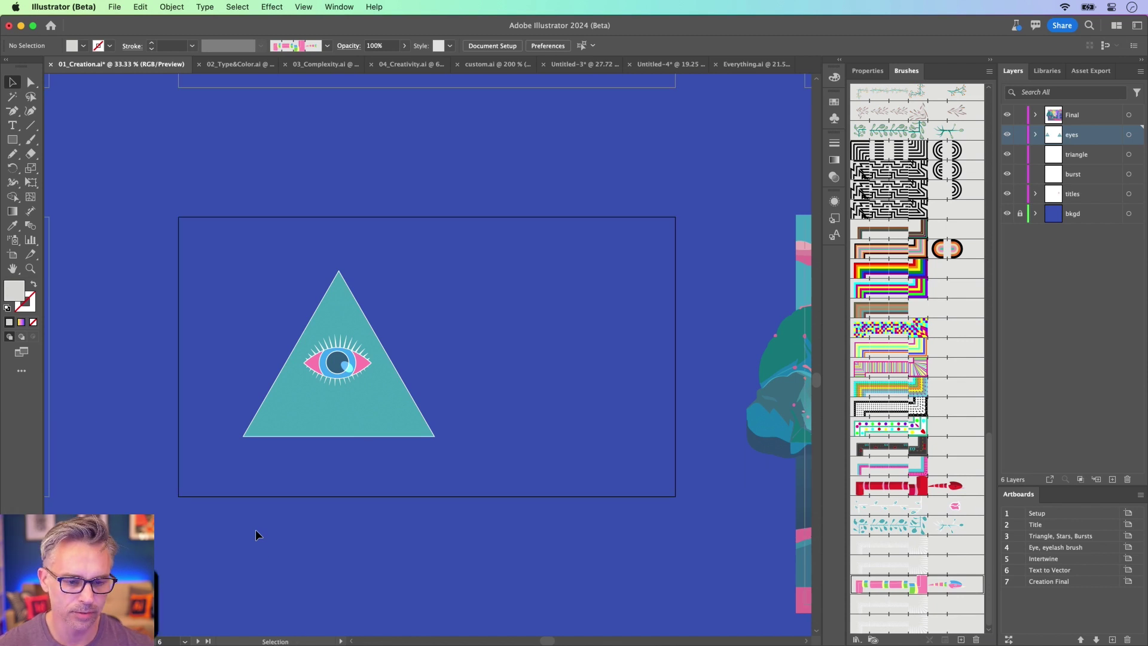
{"action": "key", "text": "n"}
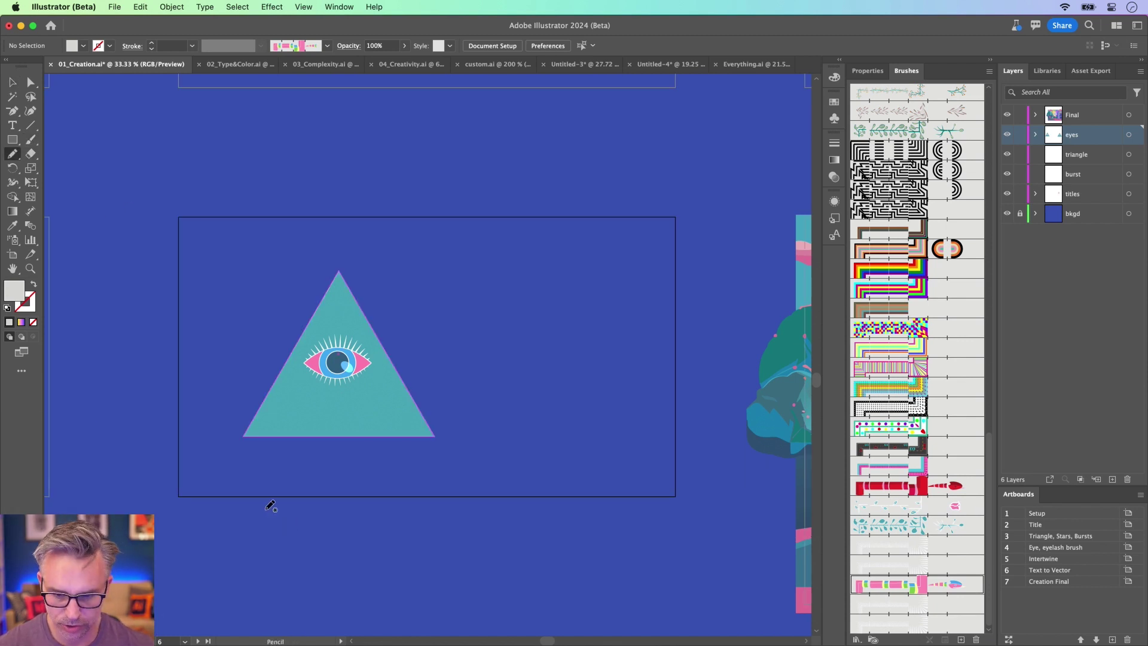
{"action": "left_click_drag", "start_coordinate": [231, 459], "coordinate": [461, 464]}
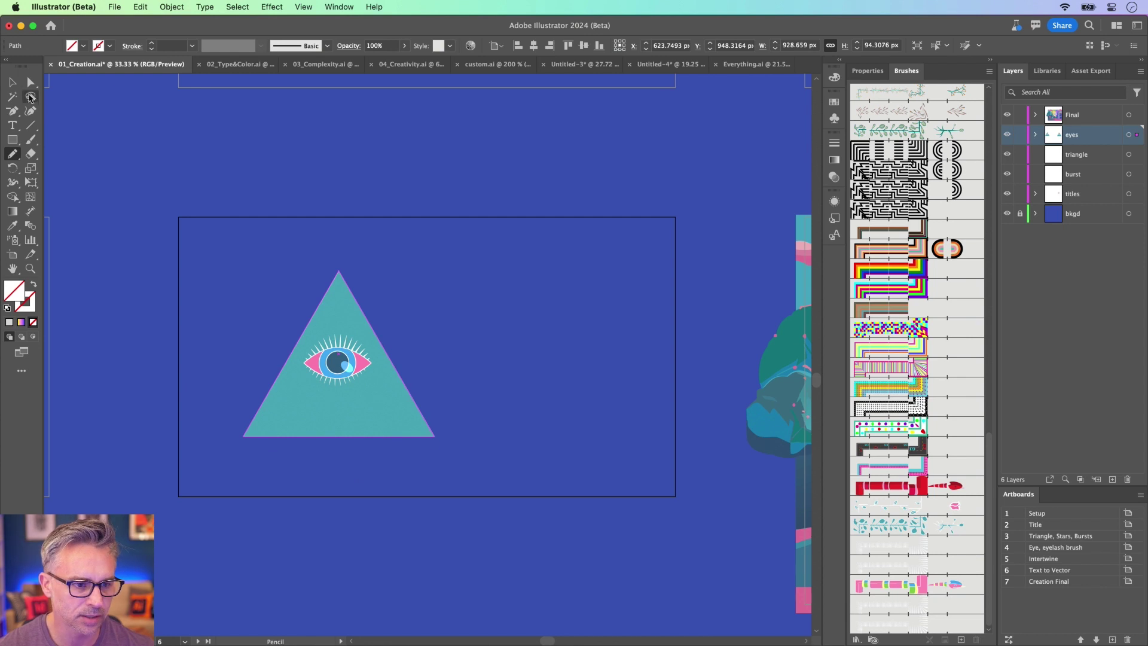
{"action": "left_click", "coordinate": [13, 83]}
{"action": "left_click", "coordinate": [890, 585]}
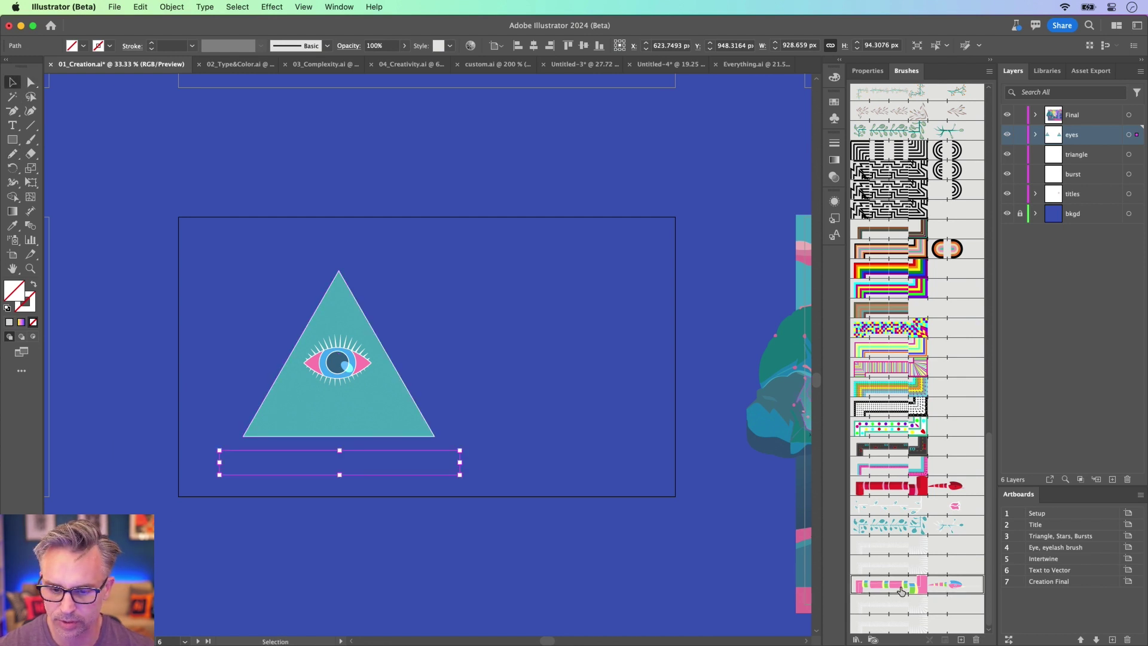
Deselect the snake and bring back the Text to Vector Graphic options, with the artboard viewed at 50% zoom
{"action": "left_click", "coordinate": [465, 292]}
{"action": "key", "text": "super+equal"}
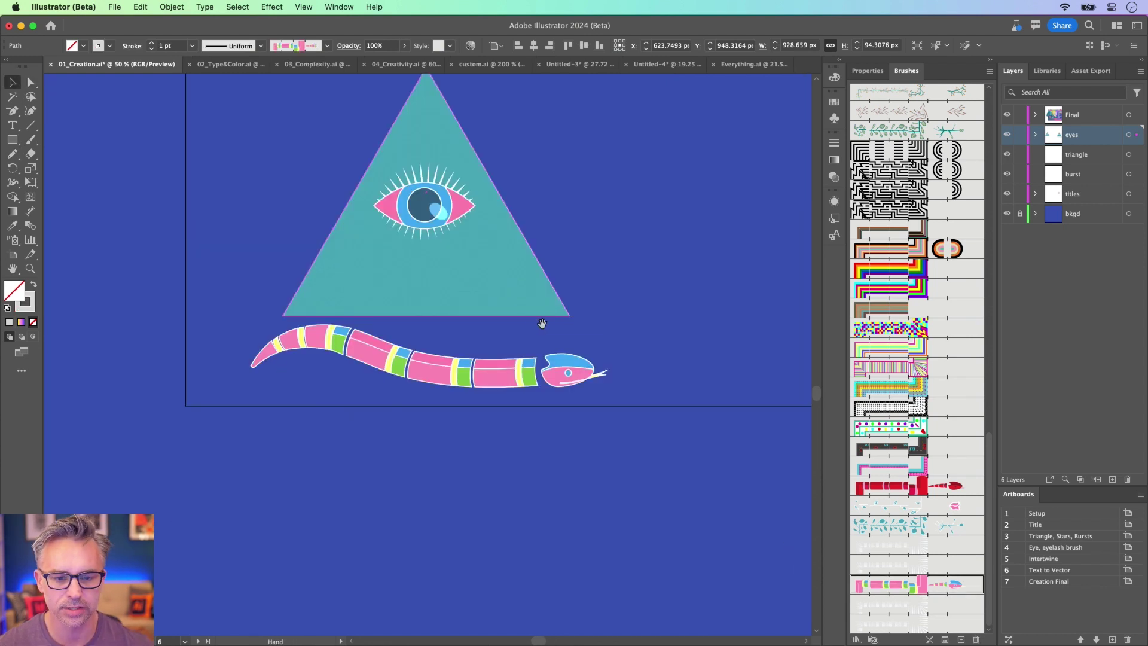
{"action": "mouse_move", "coordinate": [544, 321]}
{"action": "left_mouse_down"}
{"action": "mouse_move", "coordinate": [610, 399]}
{"action": "mouse_move", "coordinate": [580, 397]}
{"action": "mouse_move", "coordinate": [518, 359]}
{"action": "left_mouse_up"}
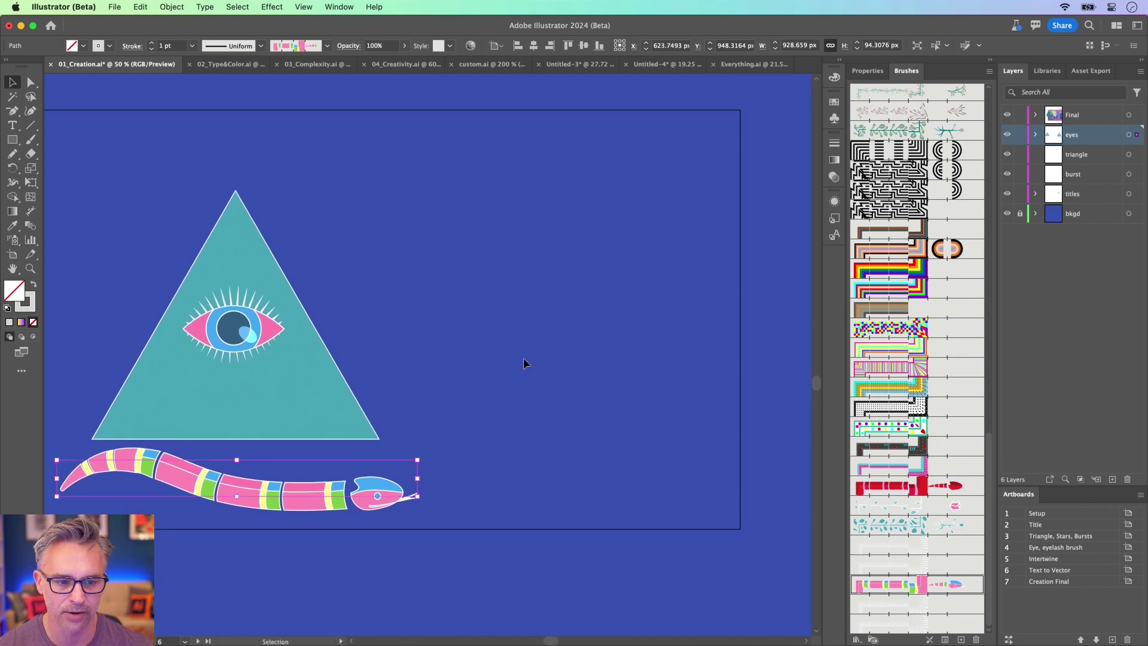
{"action": "scroll", "coordinate": [495, 359], "scroll_direction": "left", "scroll_amount": 3}
{"action": "scroll", "coordinate": [495, 359], "scroll_direction": "up", "scroll_amount": 2}
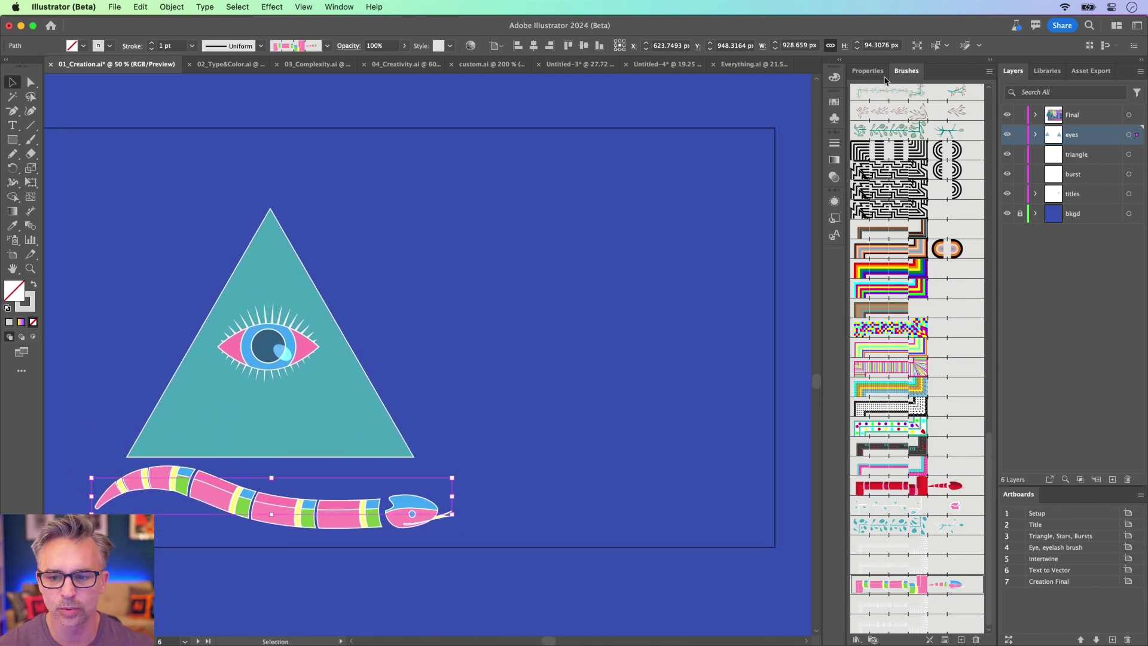
{"action": "left_click", "coordinate": [867, 70]}
{"action": "left_click", "coordinate": [579, 313]}
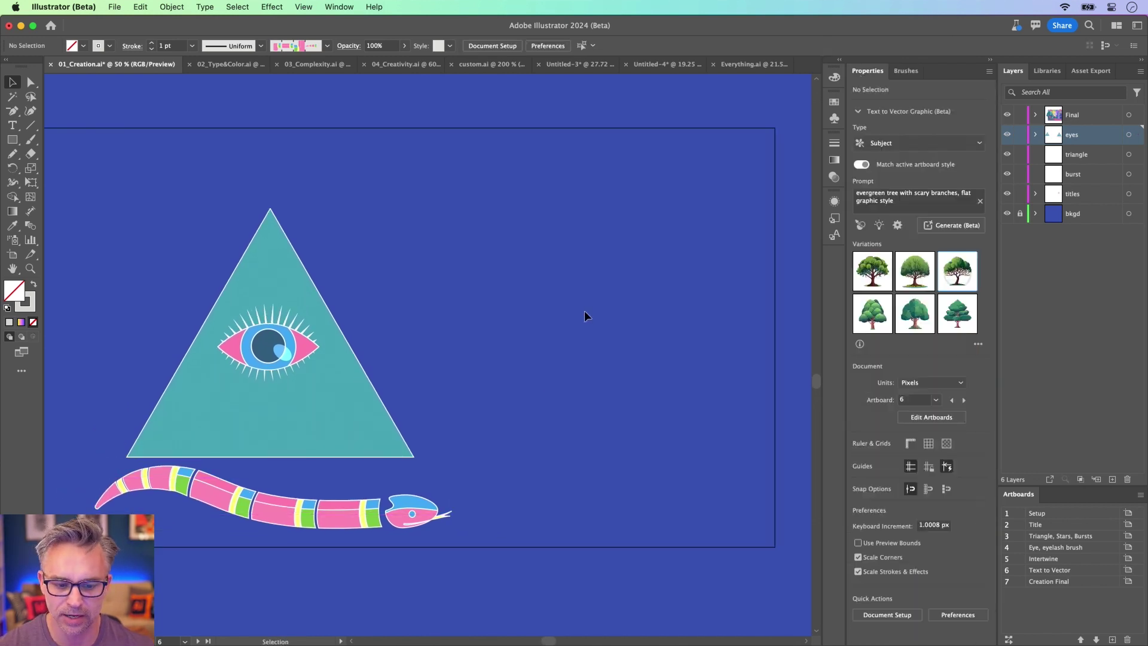
Generate new Subject variations for "evergreen tree with scary branches, flat graphic style" and move the tree to about X 1428 px, Y 566 px
{"action": "left_click", "coordinate": [908, 204]}
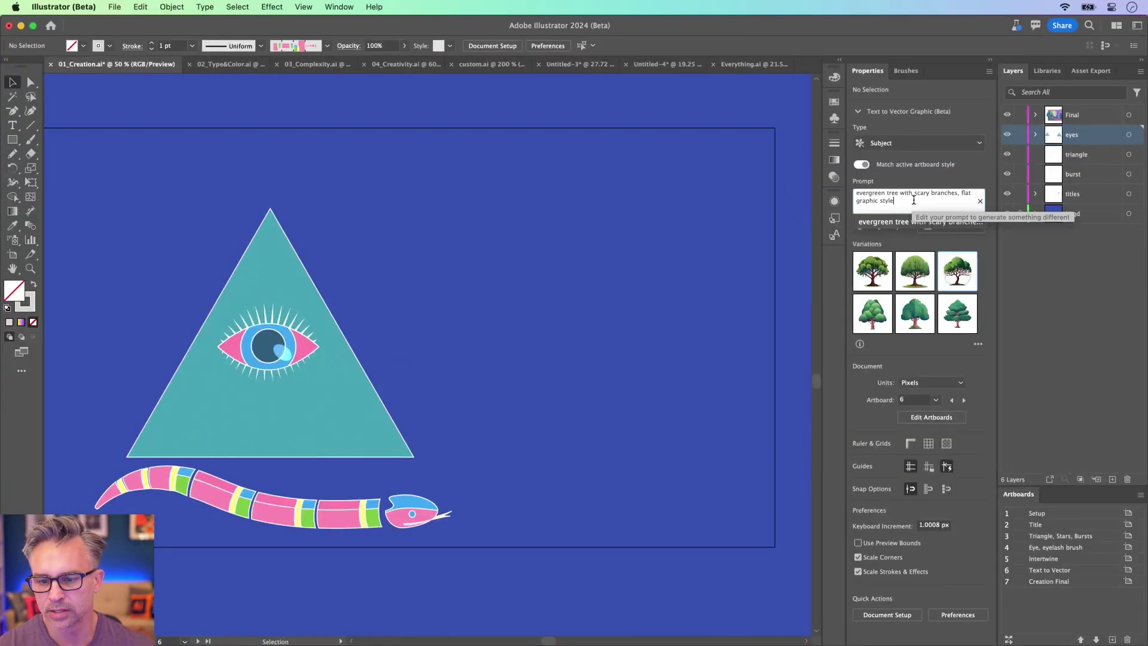
{"action": "left_click", "coordinate": [939, 231]}
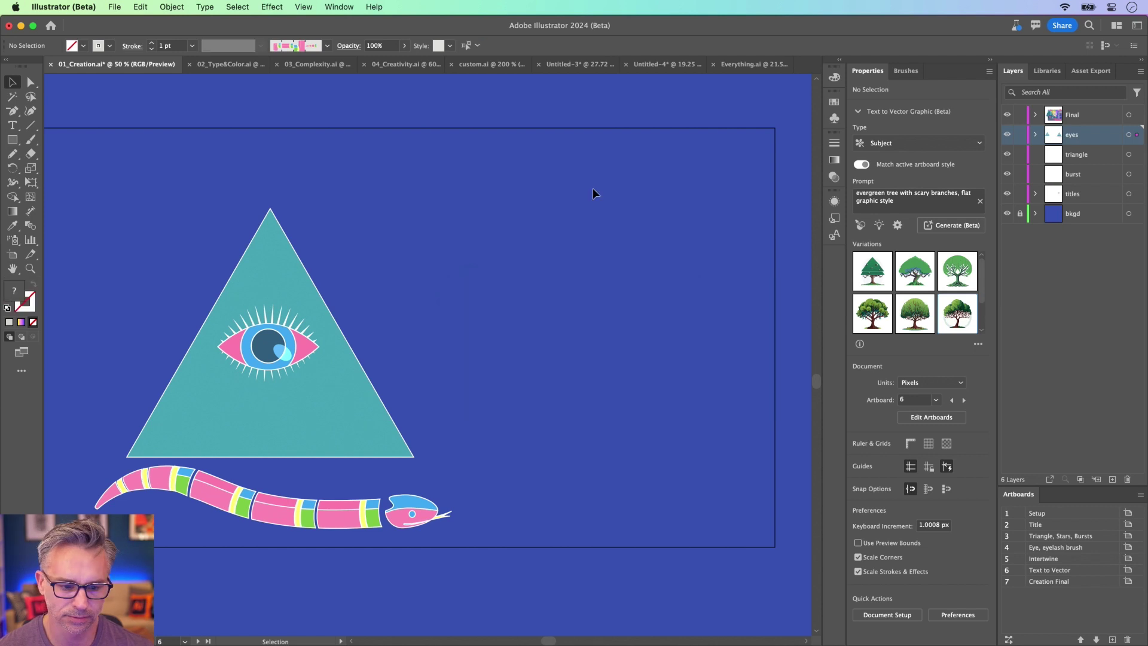
{"action": "left_click_drag", "start_coordinate": [418, 338], "coordinate": [580, 331]}
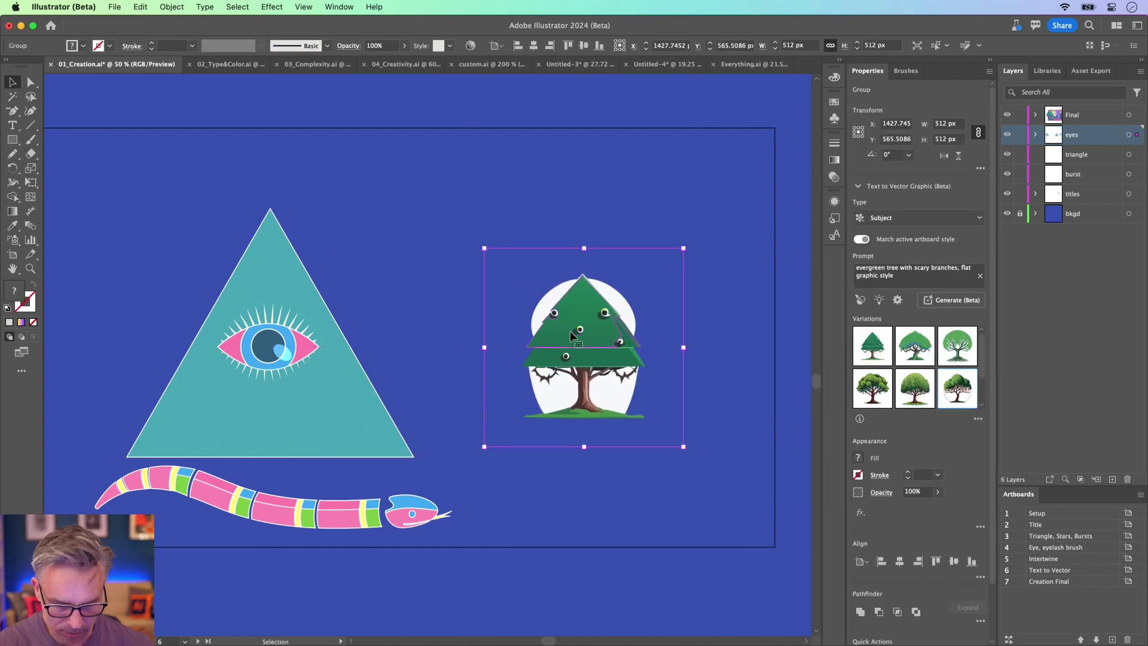
Enlarge the generated tree to about 644 px square and swap it for the round-crowned variation with bare, rooted branches
{"action": "key", "text": "super+equal"}
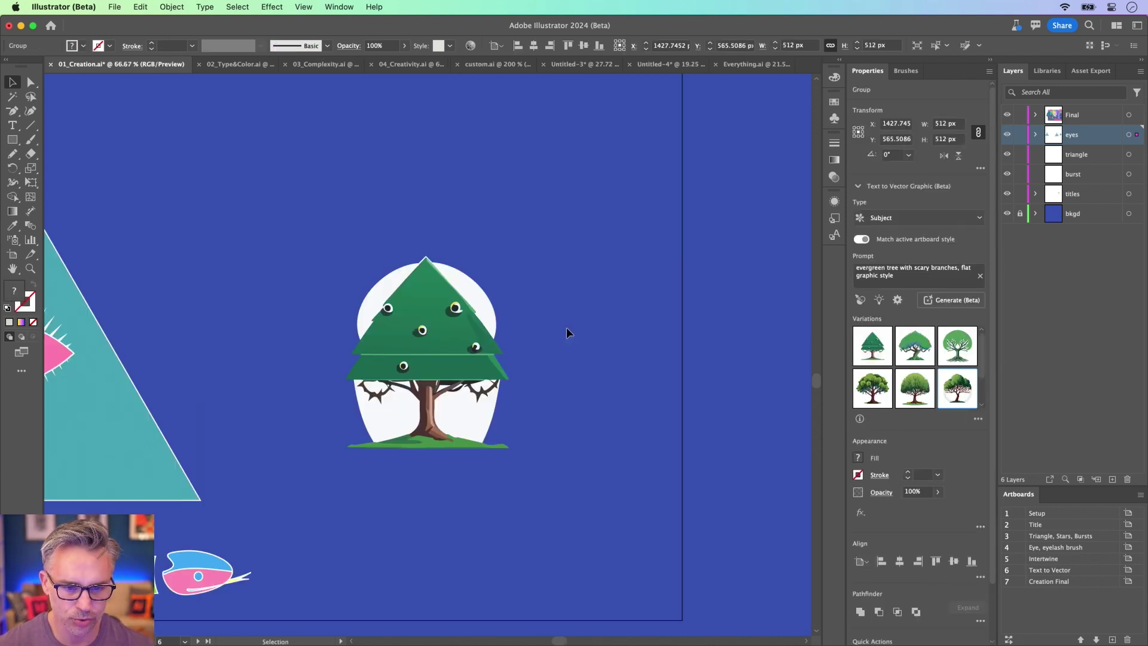
{"action": "left_click_drag", "start_coordinate": [268, 323], "coordinate": [453, 291]}
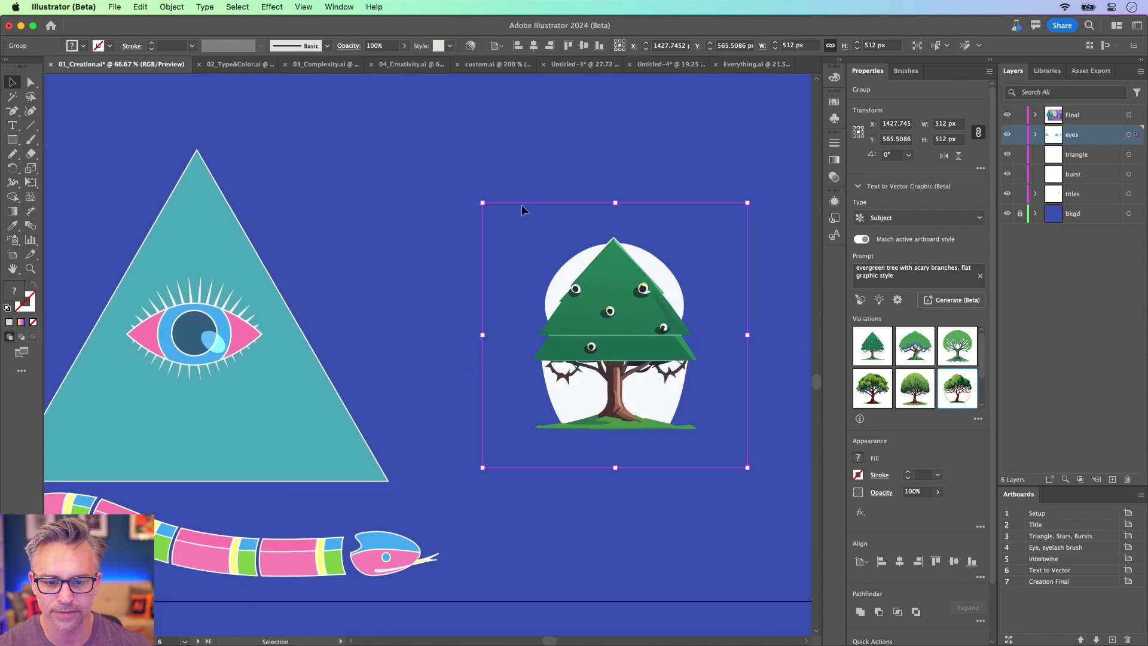
{"action": "left_click_drag", "start_coordinate": [479, 201], "coordinate": [431, 162]}
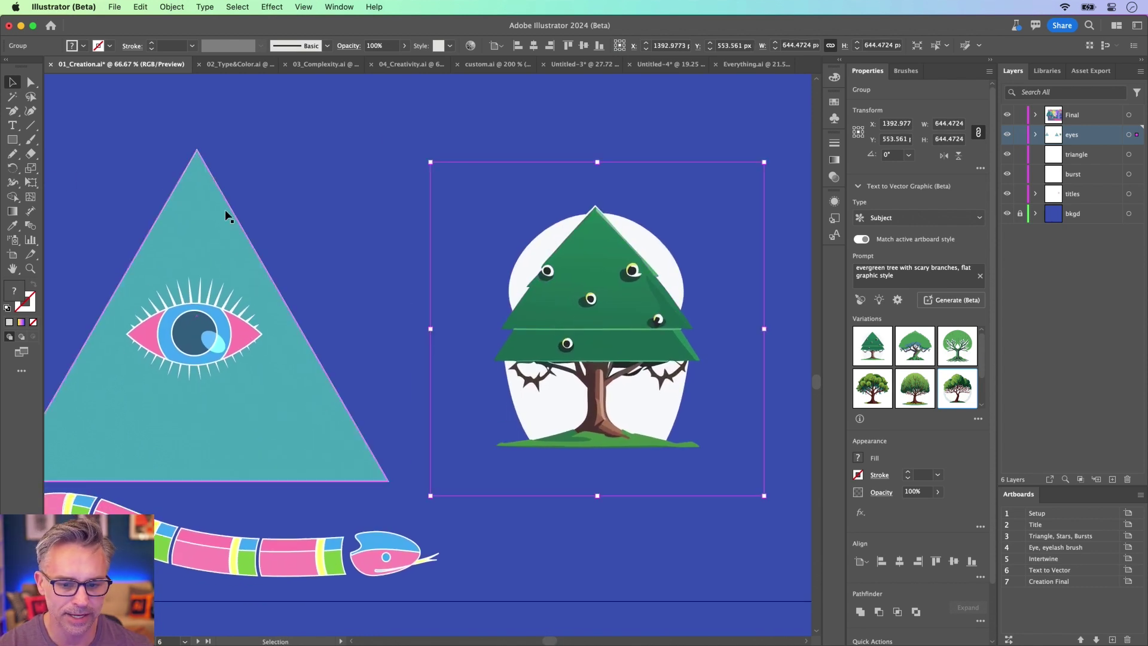
{"action": "left_click", "coordinate": [910, 340]}
{"action": "left_click", "coordinate": [943, 359]}
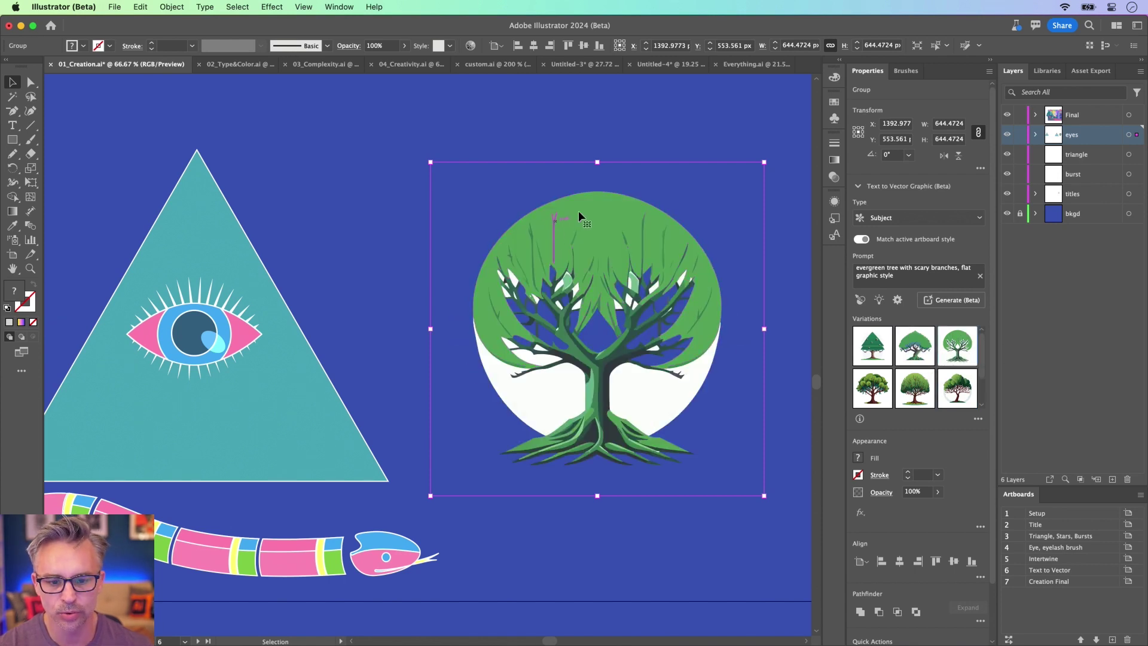
Select the white backdrop path in the tree and everything with the same fill color, and delete those white shapes
{"action": "key", "text": "a"}
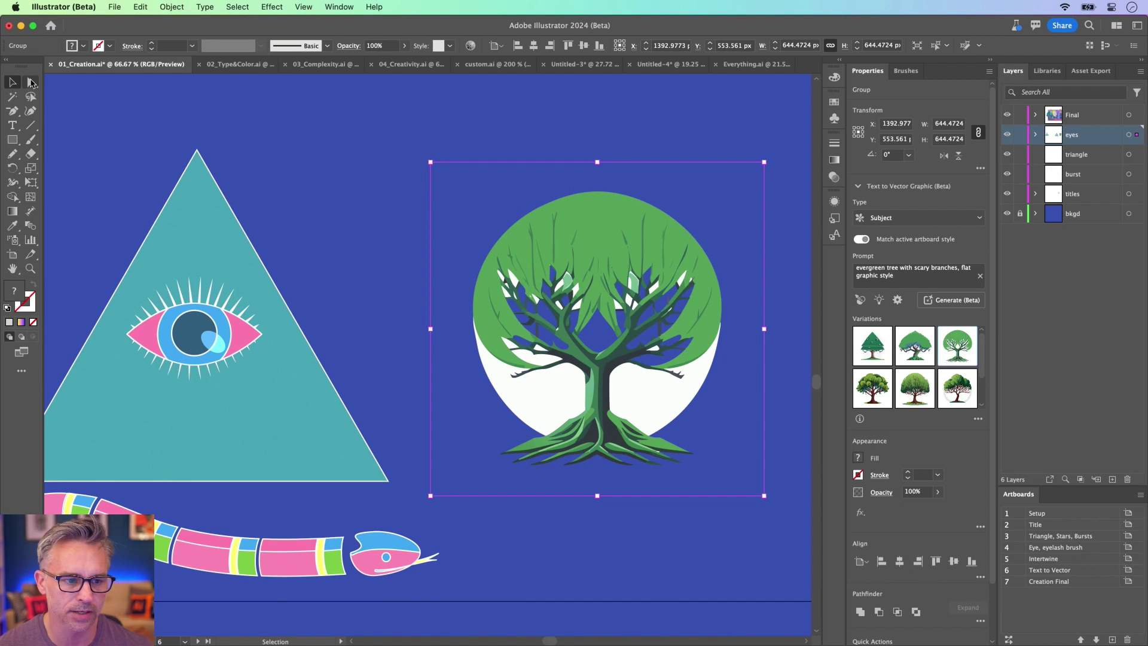
{"action": "left_click", "coordinate": [509, 407]}
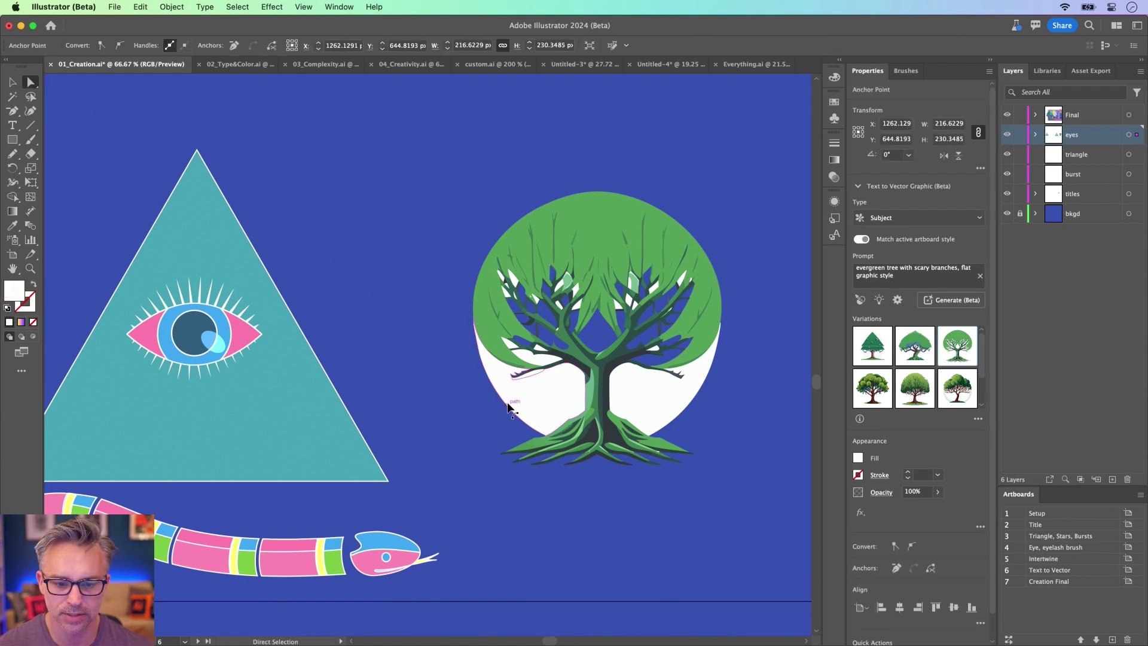
{"action": "left_click", "coordinate": [237, 7]}
{"action": "mouse_move", "coordinate": [245, 131]}
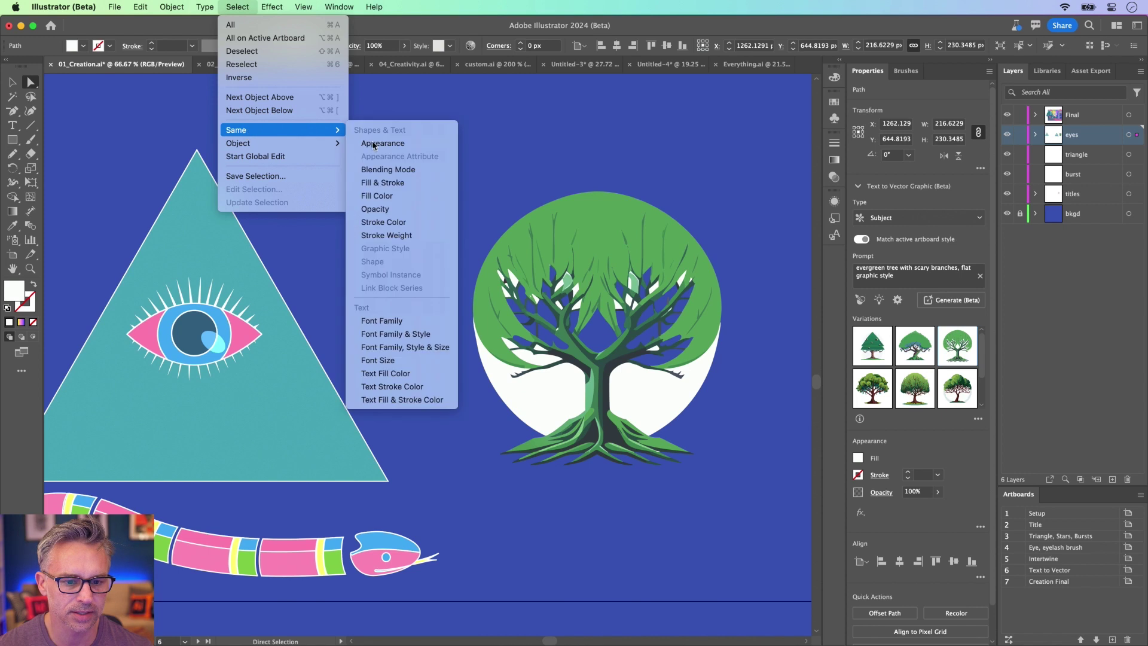
{"action": "left_click", "coordinate": [371, 196]}
{"action": "key", "text": "Delete"}
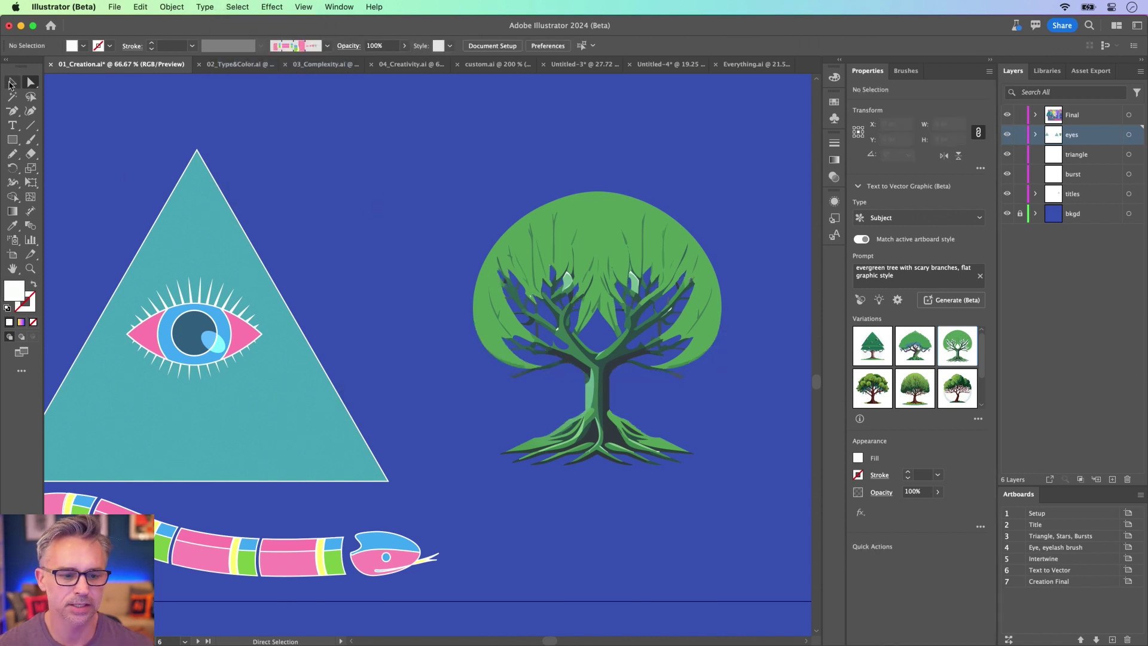
Select the whole tree group and open Recolor Artwork for it, keeping the triangle, eye and snake uncovered
{"action": "left_click", "coordinate": [10, 84]}
{"action": "left_click", "coordinate": [538, 293]}
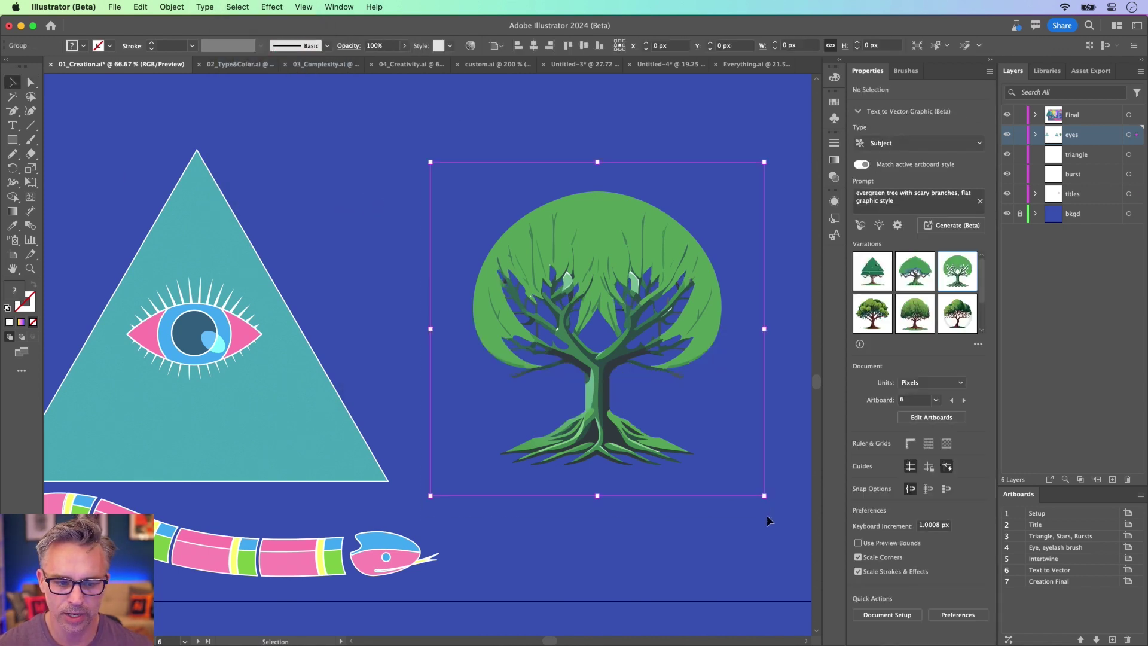
{"action": "key", "text": "super+minus"}
{"action": "scroll", "coordinate": [470, 280], "scroll_direction": "left", "scroll_amount": 5}
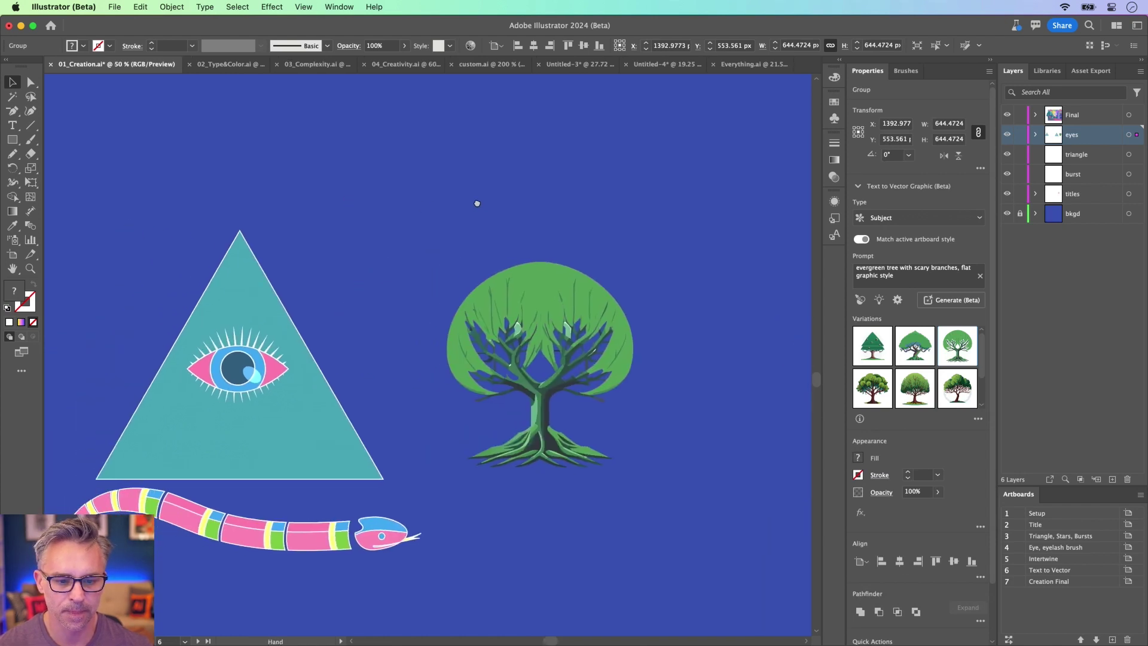
{"action": "left_click", "coordinate": [135, 7]}
{"action": "mouse_move", "coordinate": [174, 244]}
{"action": "left_click", "coordinate": [339, 245]}
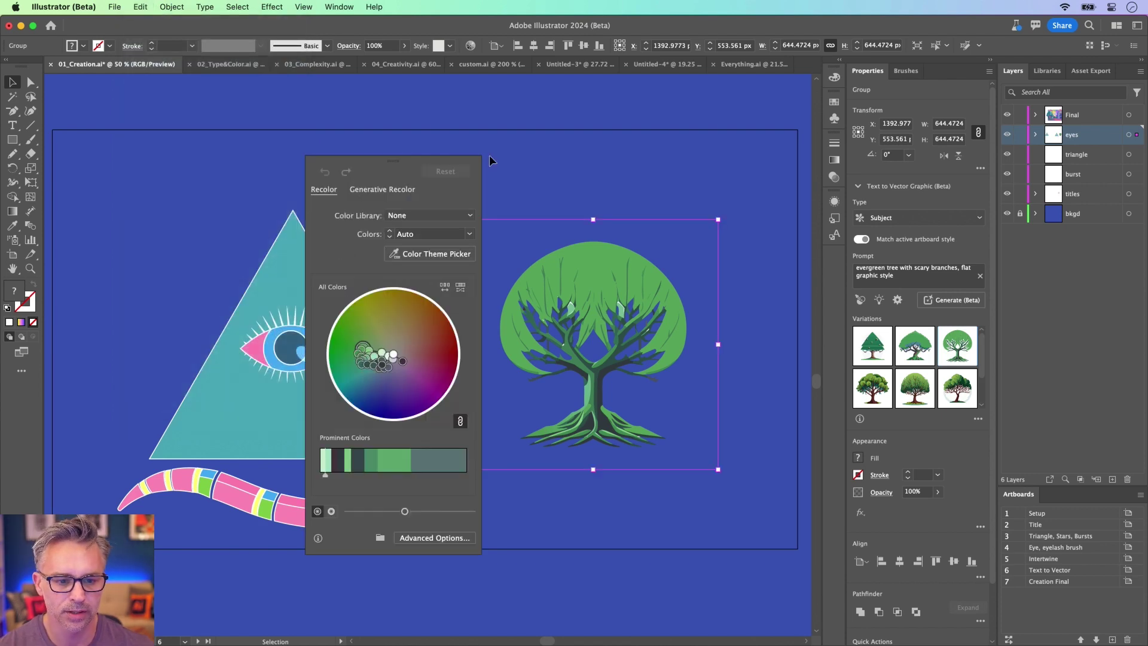
{"action": "left_click_drag", "start_coordinate": [386, 160], "coordinate": [720, 222]}
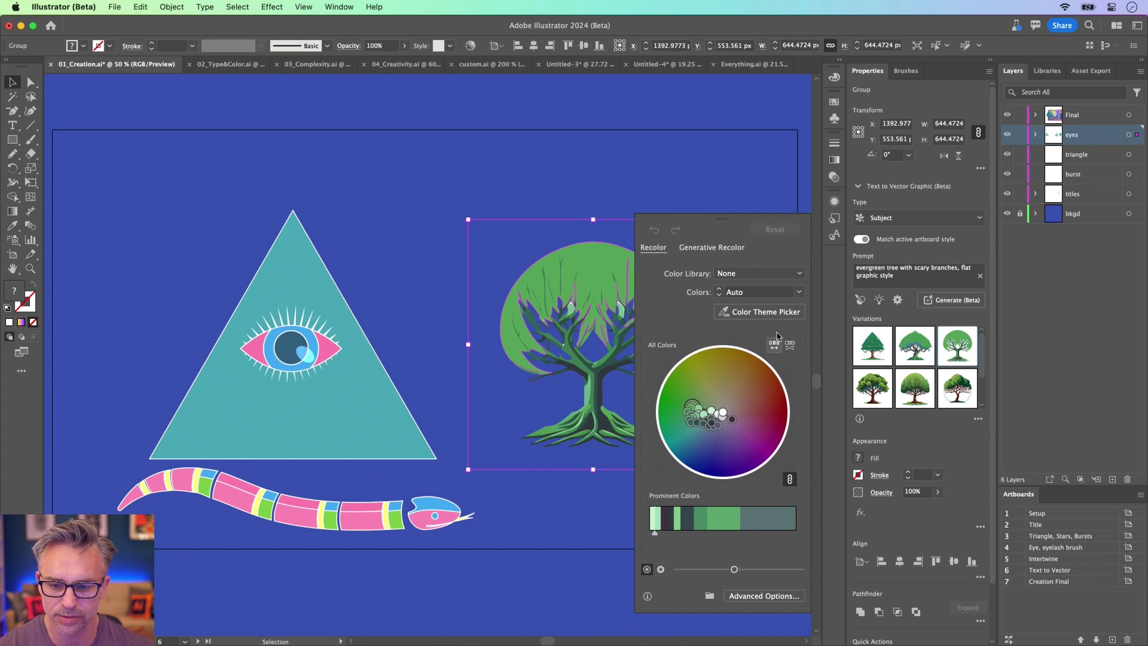
Recolor the tree with the Color Theme Picker by sampling the snake's pink, yellow, green and blue, and deselect it
{"action": "left_click", "coordinate": [769, 313]}
{"action": "left_click_drag", "start_coordinate": [291, 282], "coordinate": [333, 418]}
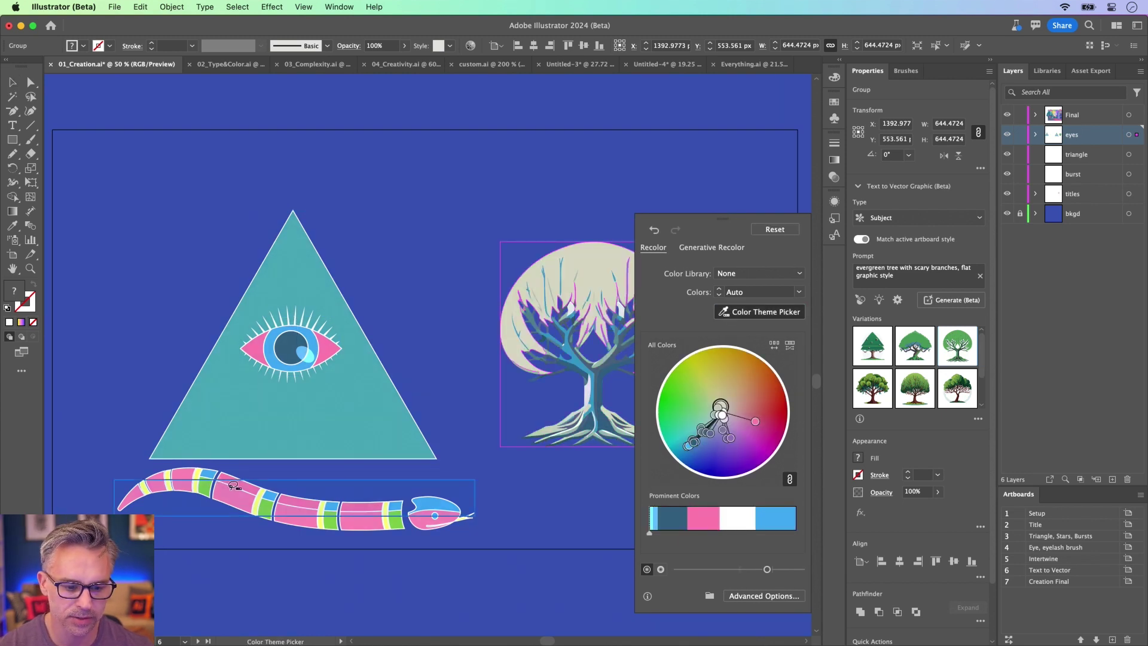
{"action": "left_click_drag", "start_coordinate": [222, 484], "coordinate": [398, 521]}
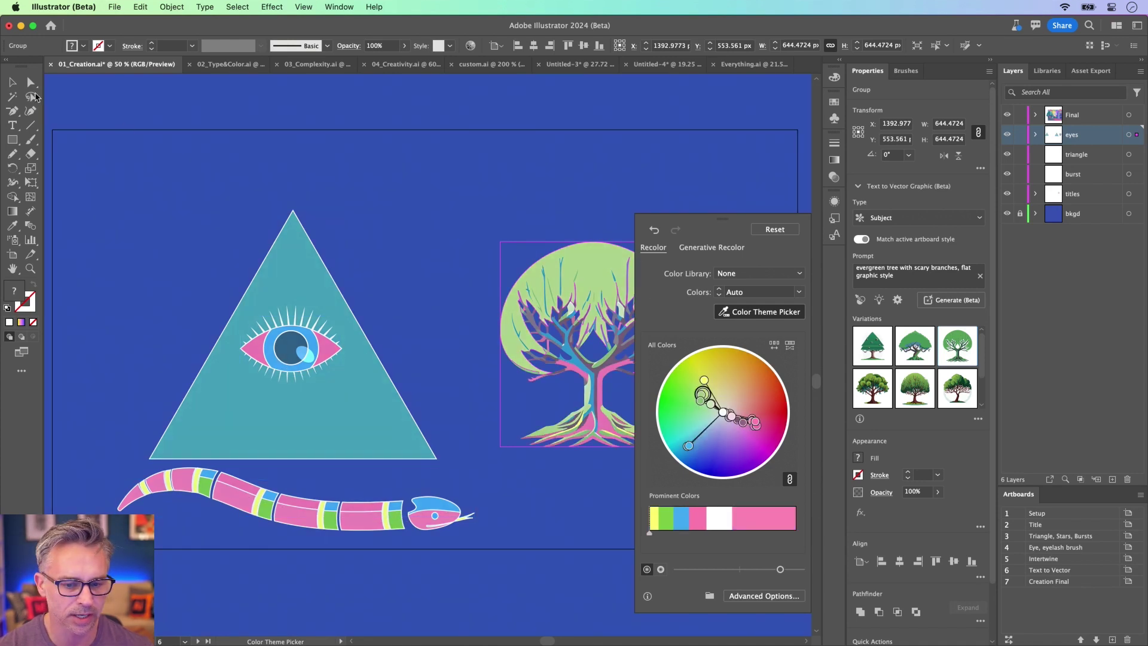
{"action": "key", "text": "v"}
{"action": "left_click", "coordinate": [337, 172]}
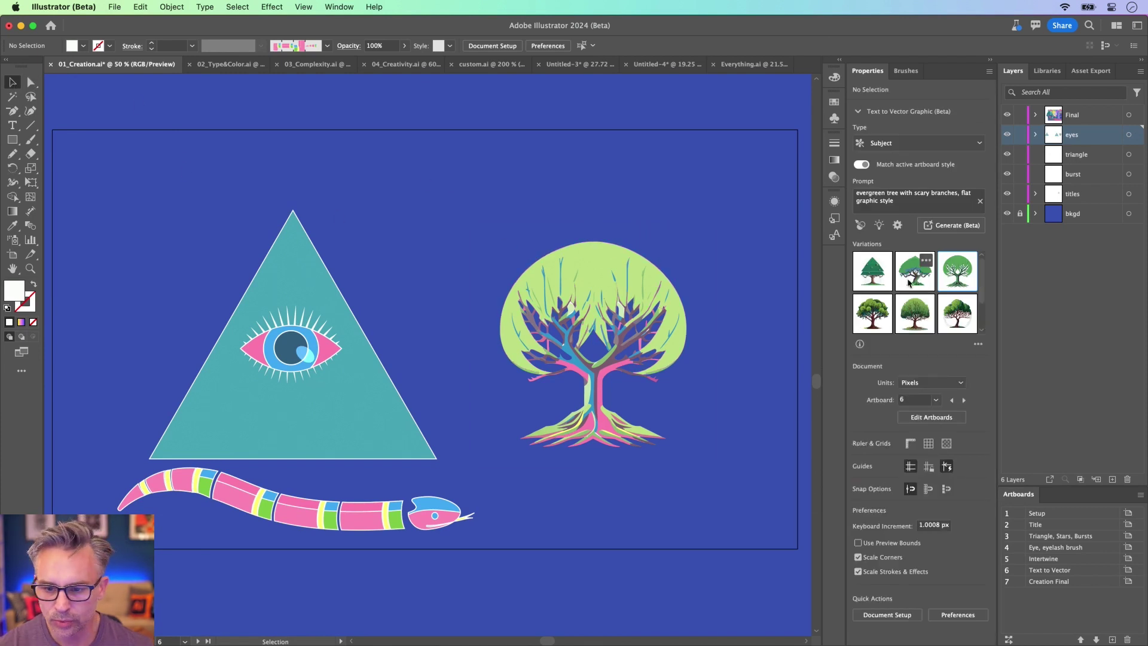
{"action": "scroll", "coordinate": [986, 309], "scroll_direction": "down", "scroll_amount": 2}
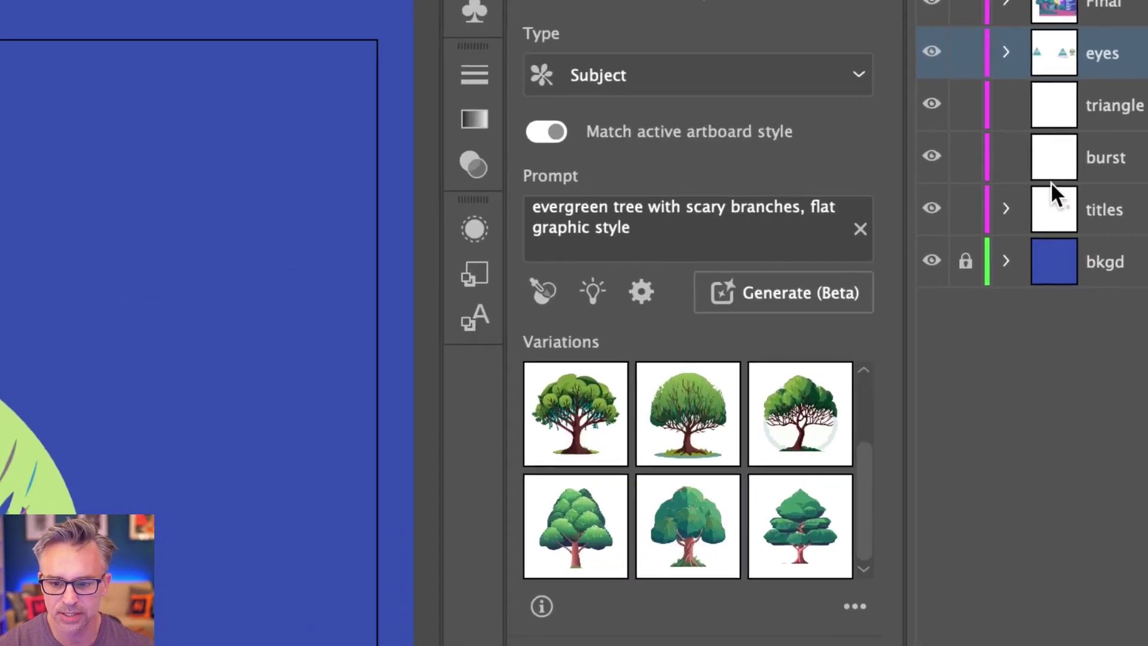
{"action": "mouse_move", "coordinate": [929, 253]}
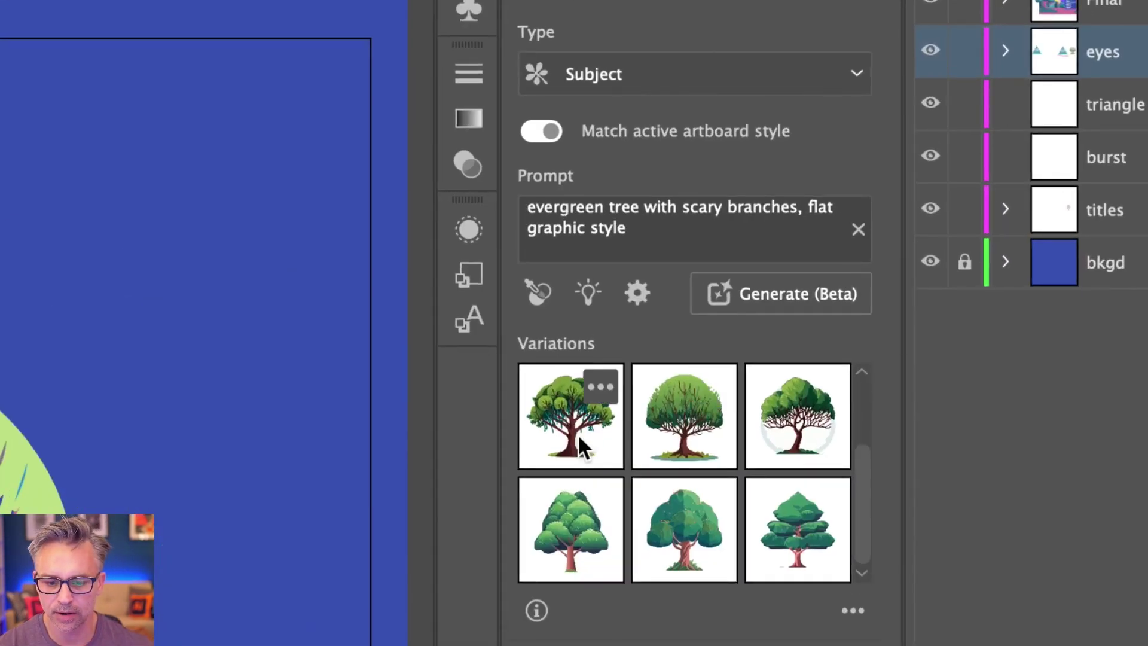
{"action": "scroll", "coordinate": [571, 419], "scroll_direction": "up", "scroll_amount": 2}
{"action": "scroll", "coordinate": [710, 416], "scroll_direction": "down", "scroll_amount": 2}
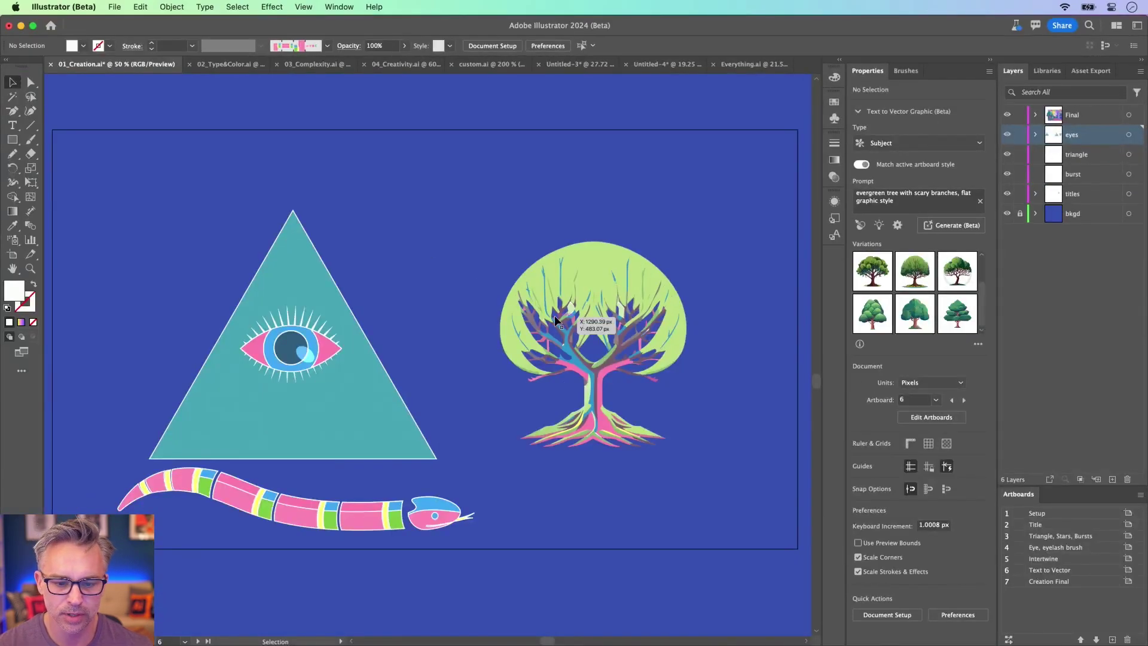
Shrink the recolored tree to about 359 px square and move it beside the triangle's lower-left corner, above the snake's tail
{"action": "left_click", "coordinate": [537, 289]}
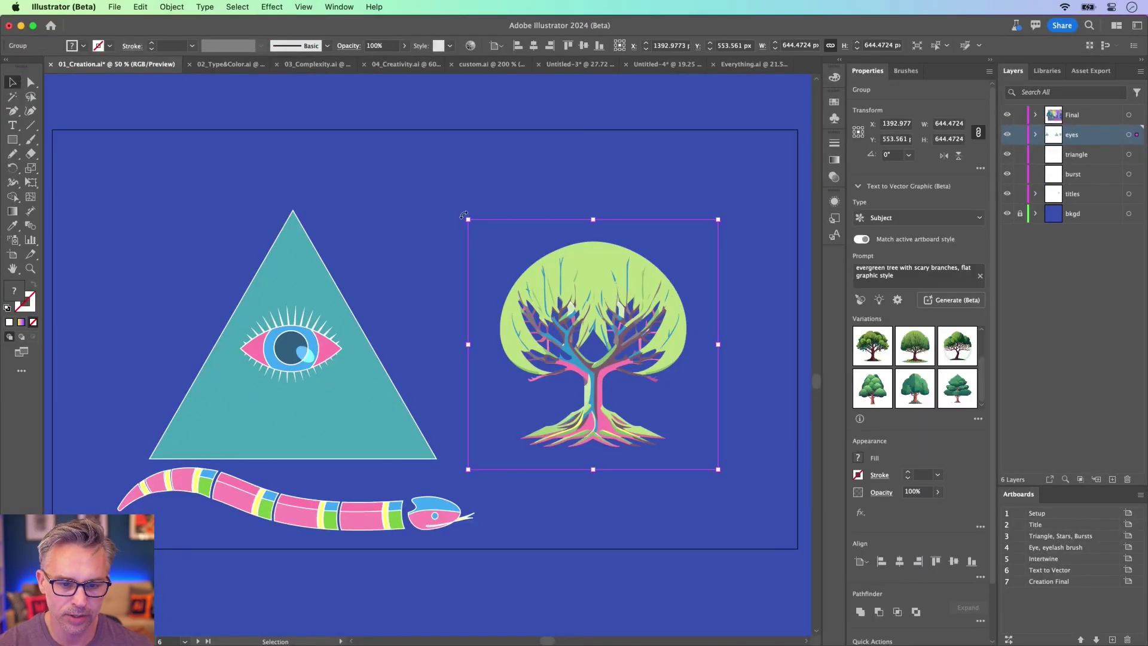
{"action": "left_click_drag", "start_coordinate": [468, 220], "coordinate": [579, 331]}
{"action": "left_click_drag", "start_coordinate": [636, 367], "coordinate": [103, 388]}
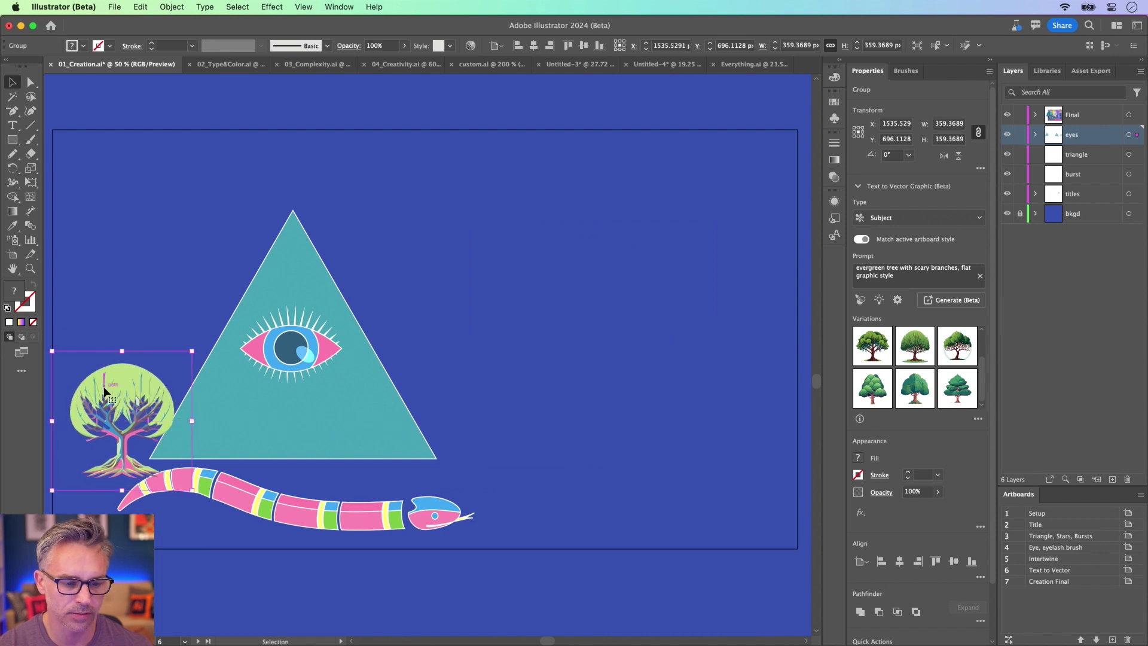
Move the tree from the eyes layer to the triangle layer, reposition it at about X 200 px, Y 793 px, and hide that layer
{"action": "left_click", "coordinate": [1008, 135]}
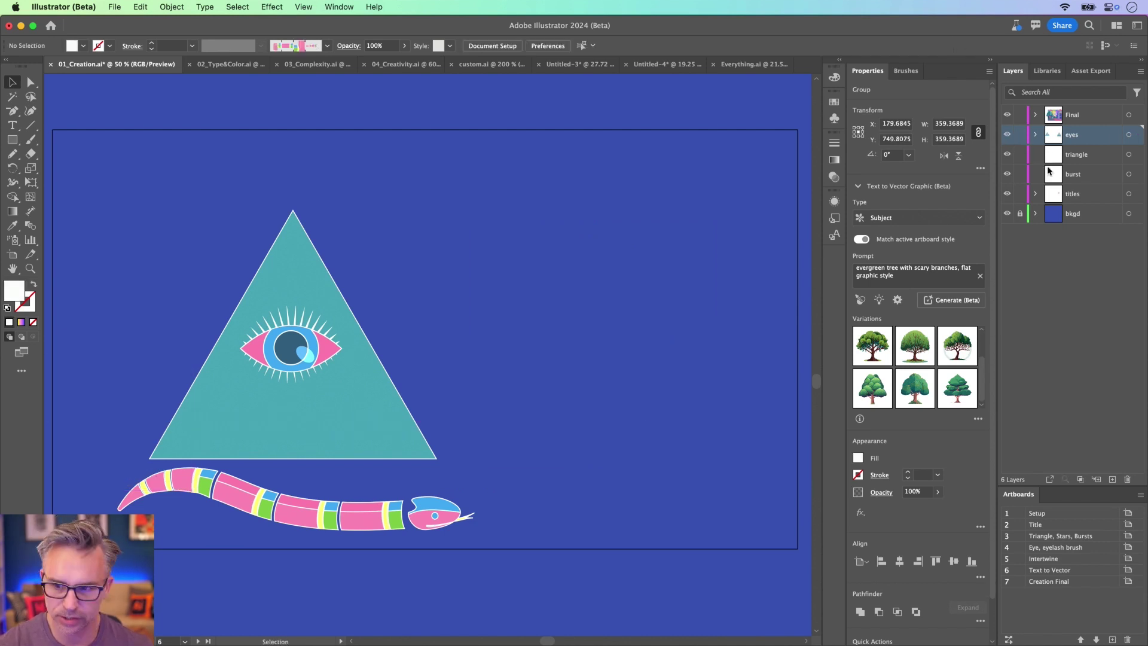
{"action": "left_click", "coordinate": [1057, 156]}
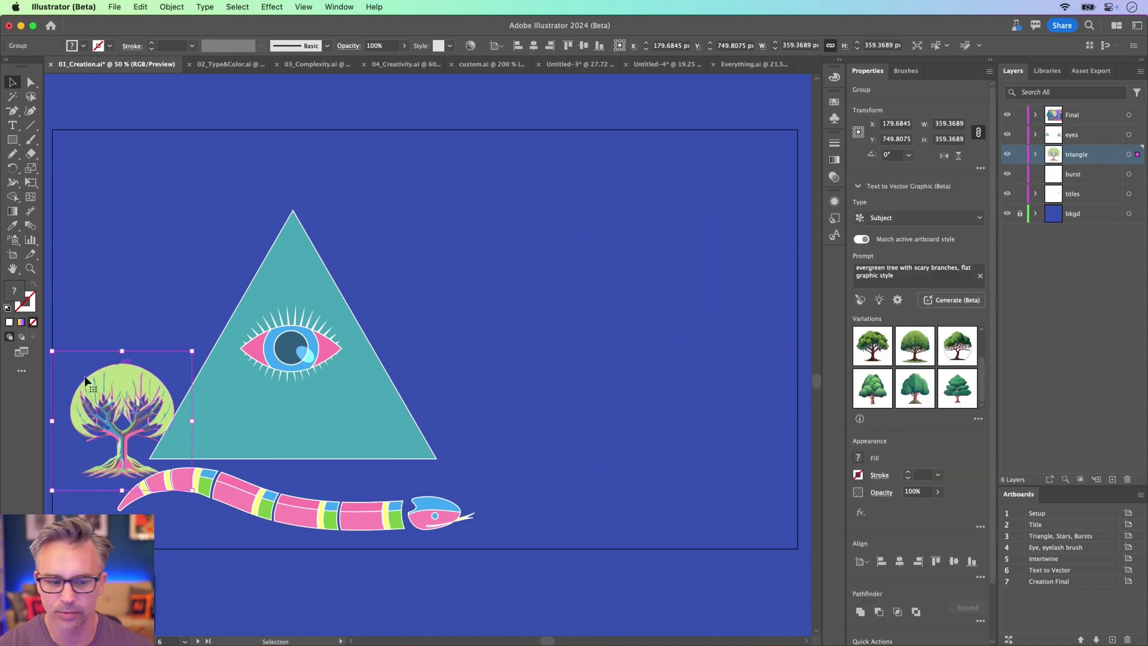
{"action": "left_click_drag", "start_coordinate": [158, 390], "coordinate": [166, 406]}
{"action": "left_click", "coordinate": [1009, 154]}
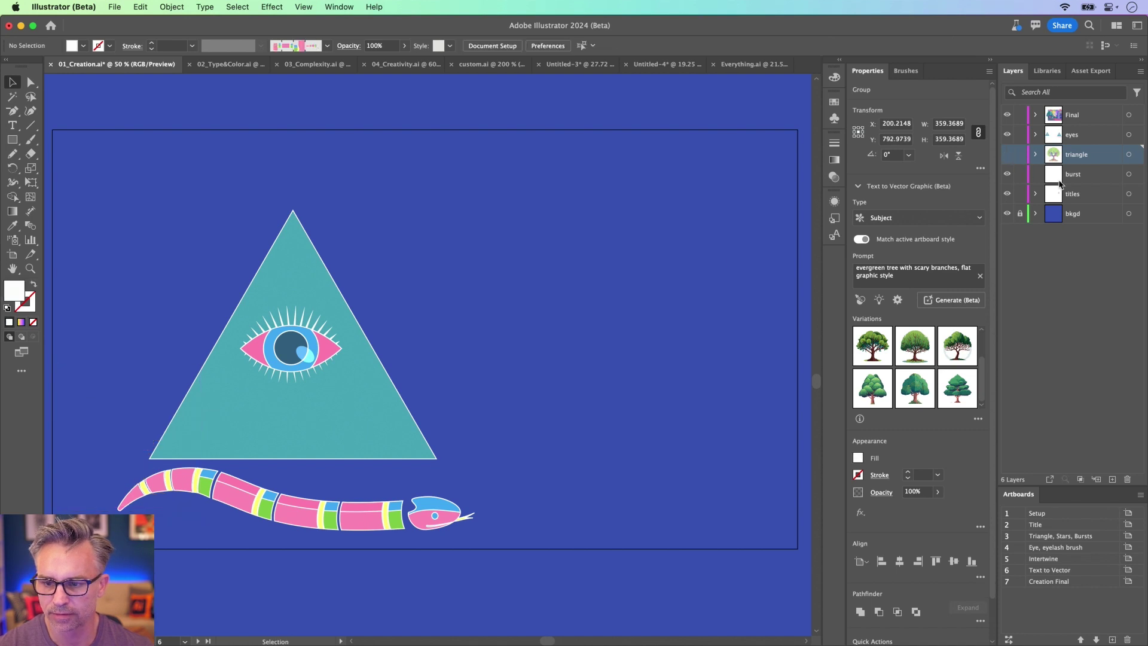
Draw a 1920 × 1080 px rectangle on the burst layer covering the whole artboard
{"action": "left_click", "coordinate": [1070, 182]}
{"action": "left_click", "coordinate": [12, 139]}
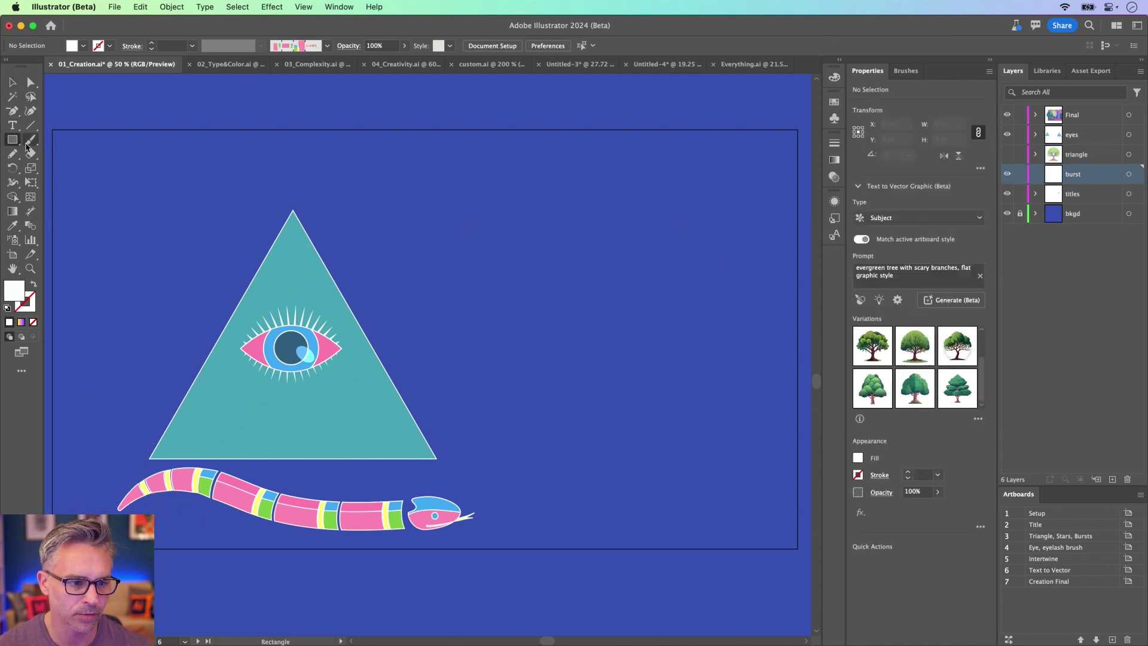
{"action": "left_click_drag", "start_coordinate": [53, 129], "coordinate": [698, 549]}
{"action": "key", "text": "super+0"}
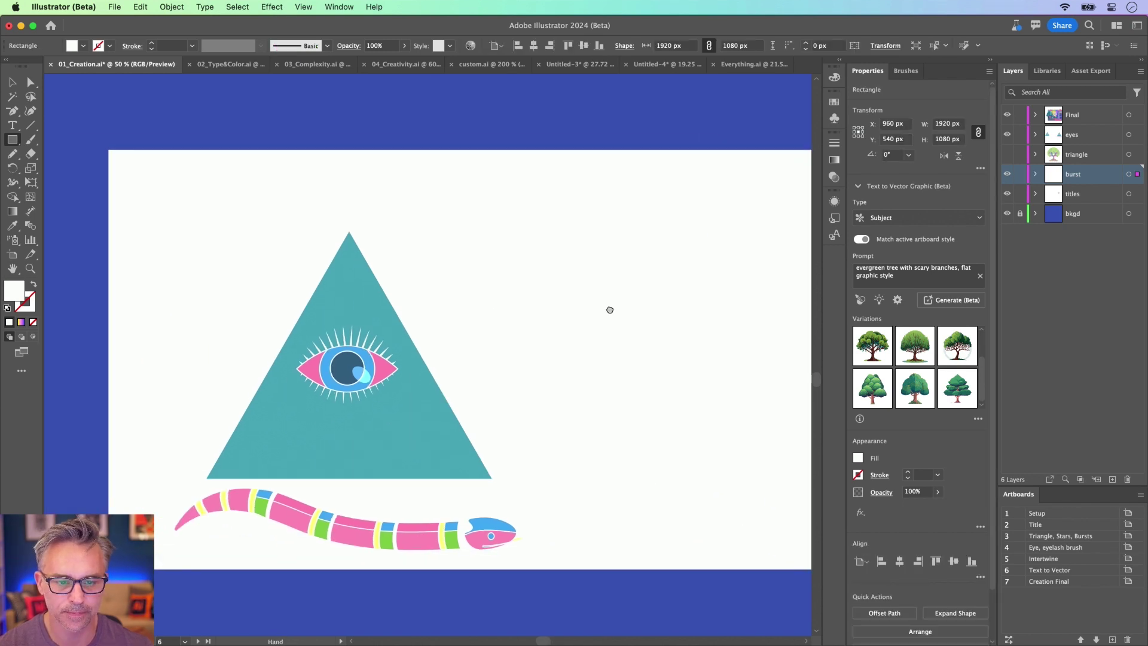
Apply the triangle's teal fill and white stroke to the artboard-sized rectangle with the Eyedropper
{"action": "key", "text": "i"}
{"action": "left_click", "coordinate": [299, 289]}
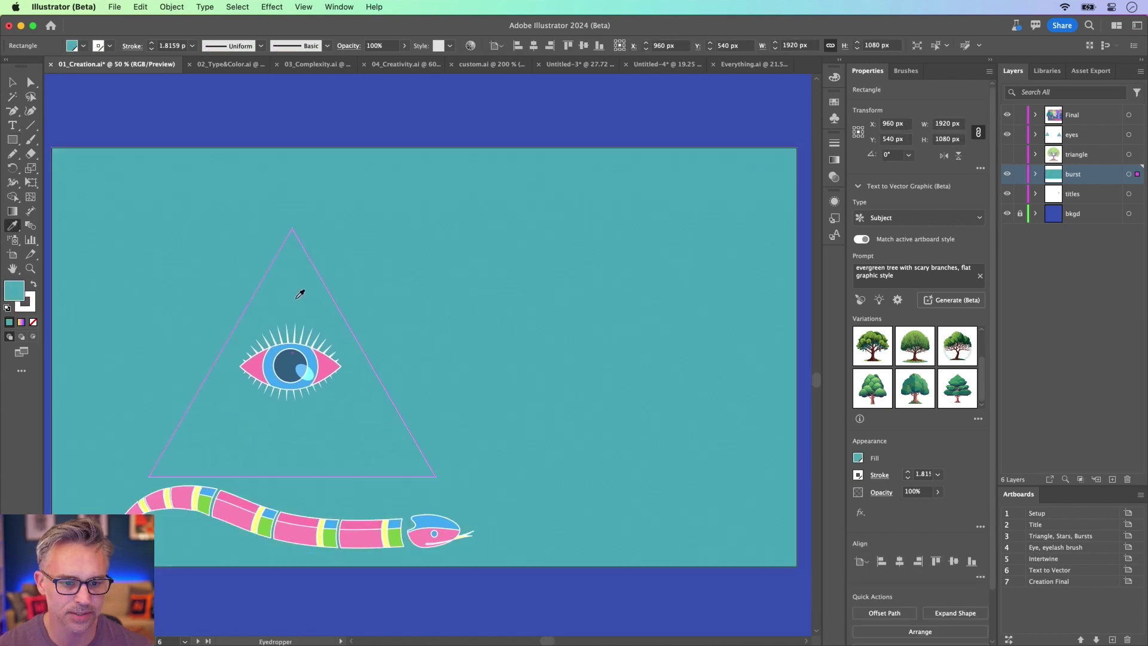
{"action": "left_click", "coordinate": [12, 84]}
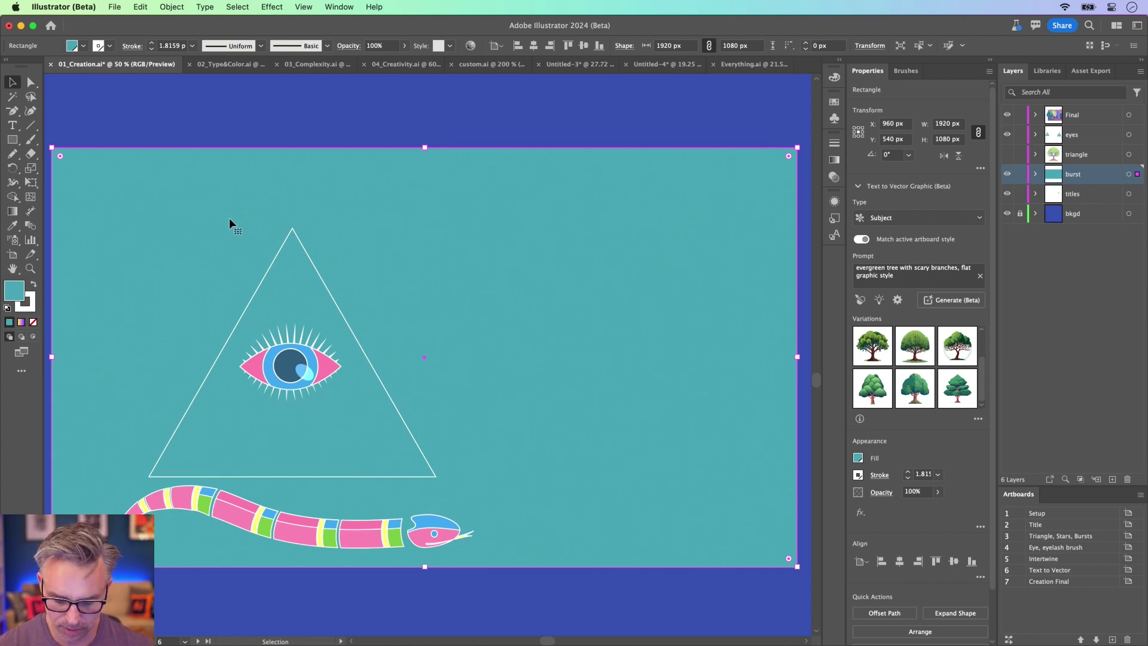
Give the artboard-sized rectangle the background's blue fill and no stroke with the Eyedropper
{"action": "key", "text": "i"}
{"action": "left_click", "coordinate": [404, 107]}
{"action": "left_click", "coordinate": [13, 82]}
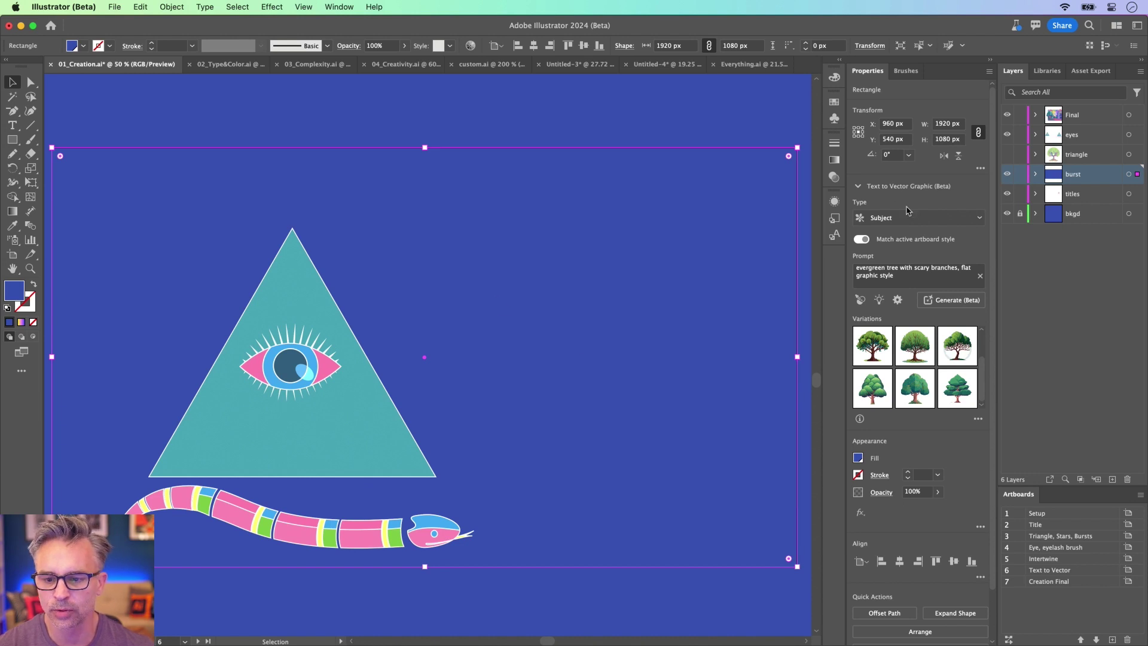
Generate a Scene vector graphic from the prompt "scary sunset forest with trees and a river and mountains, scary, flat graphic style" in the artboard-sized rectangle
{"action": "left_click", "coordinate": [924, 217]}
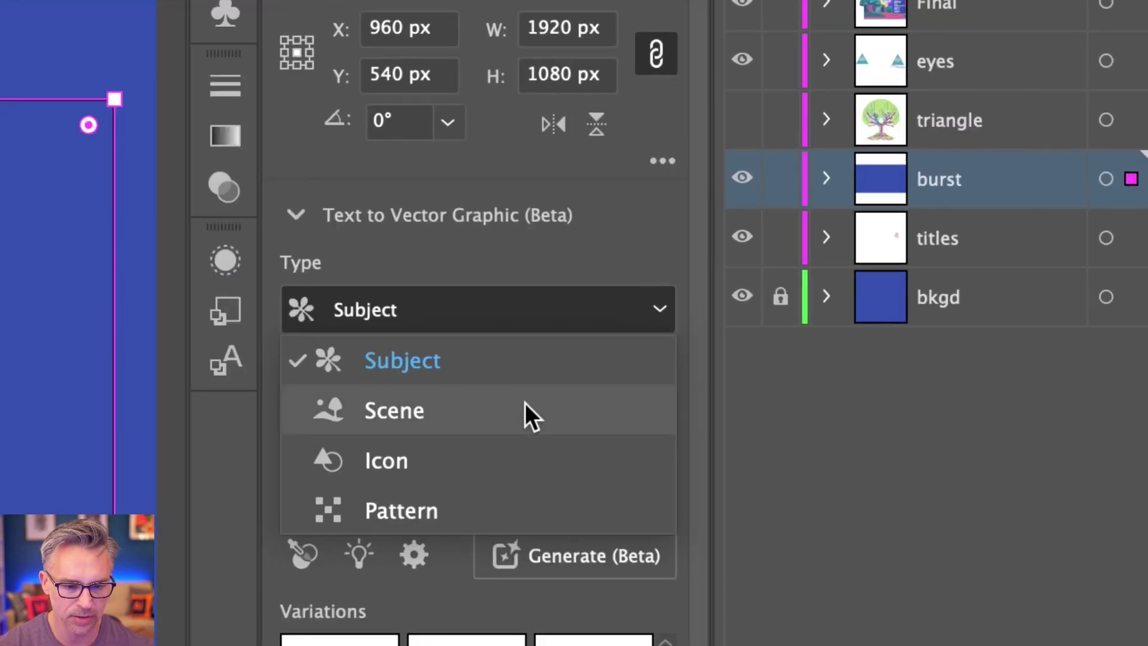
{"action": "left_click", "coordinate": [935, 252]}
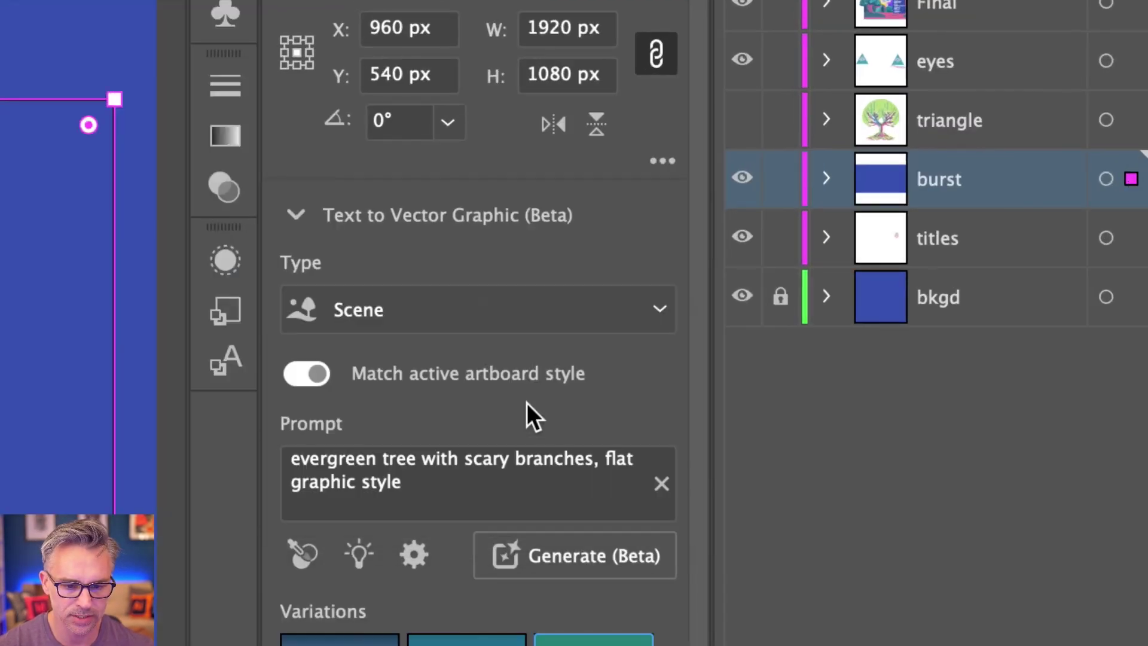
{"action": "left_click", "coordinate": [461, 487]}
{"action": "key", "text": "super+a"}
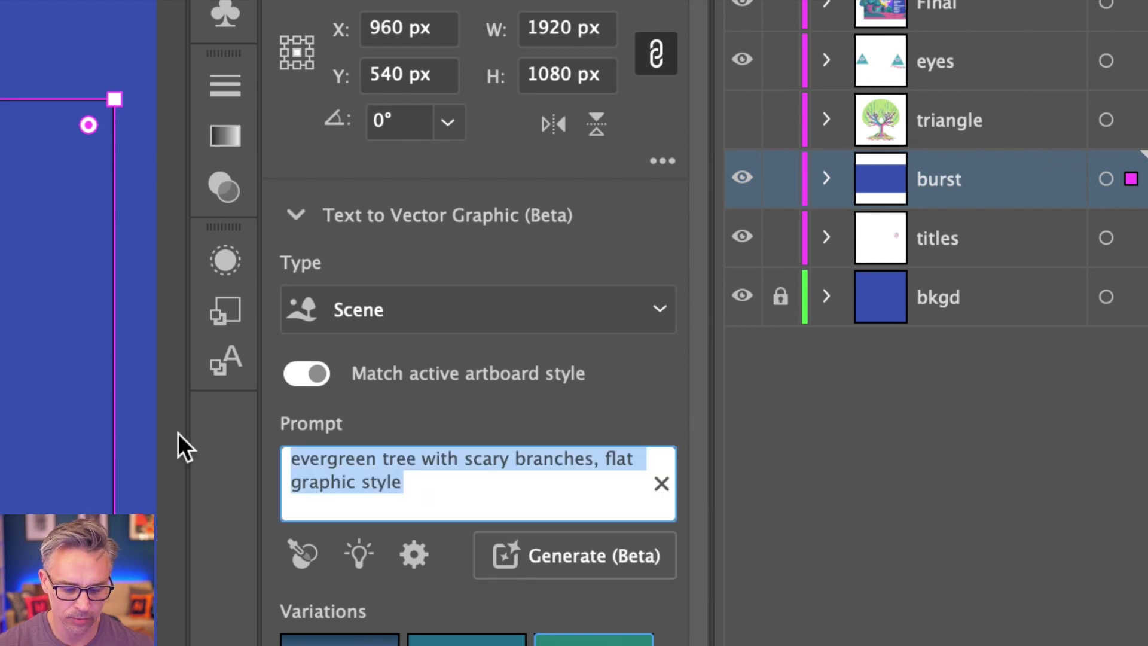
{"action": "type", "text": "forest"}
{"action": "key", "text": "super+a"}
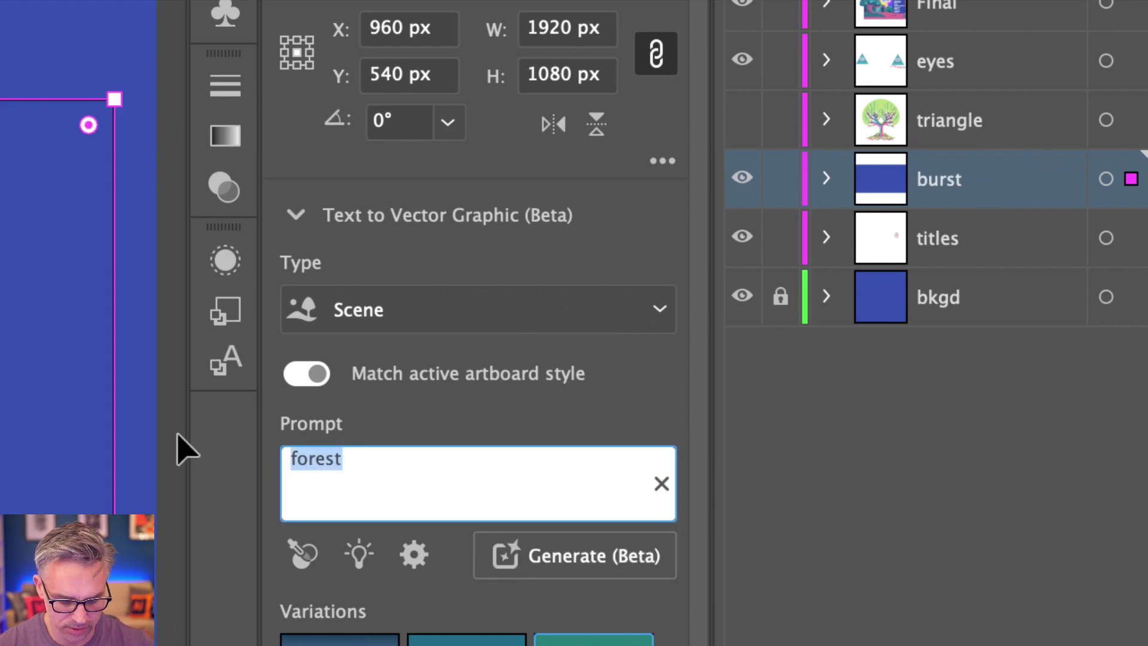
{"action": "type", "text": "scary"}
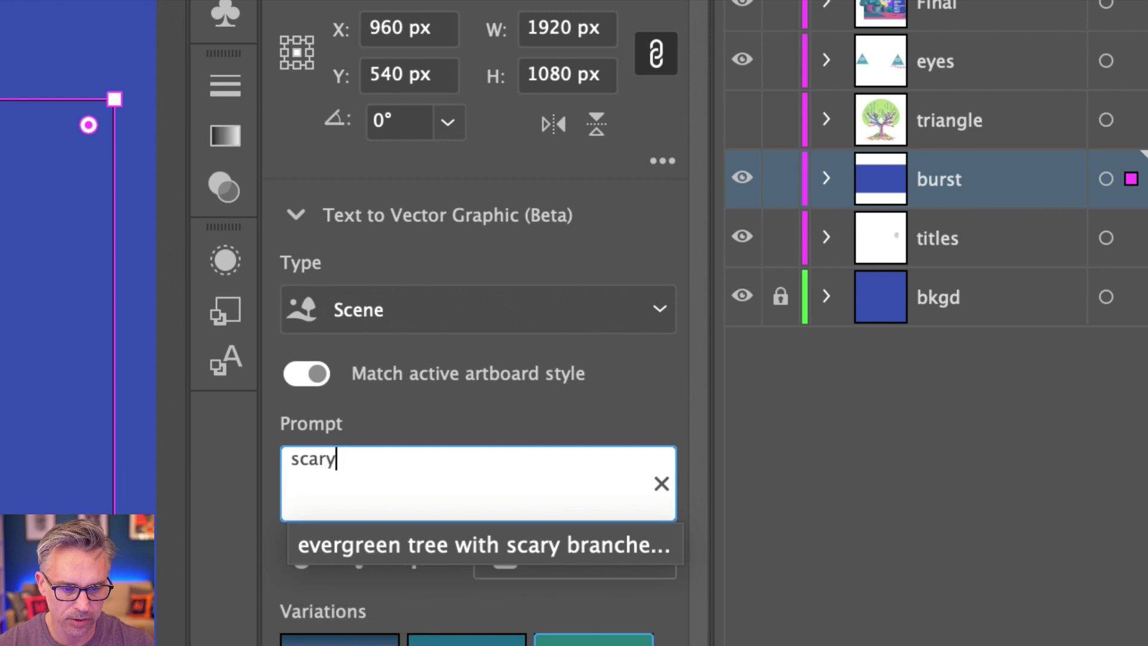
{"action": "type", "text": " sunset forest"}
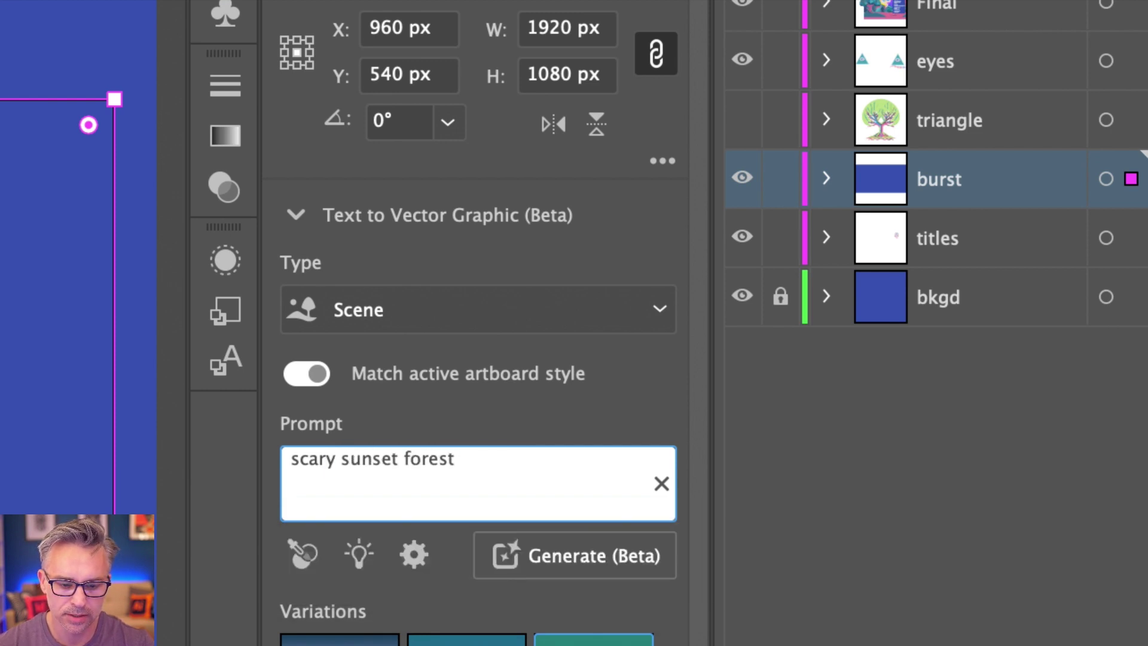
{"action": "key", "text": "BackSpace"}
{"action": "key", "text": "BackSpace"}
{"action": "key", "text": "BackSpace"}
{"action": "key", "text": "BackSpace"}
{"action": "key", "text": "BackSpace"}
{"action": "key", "text": "BackSpace"}
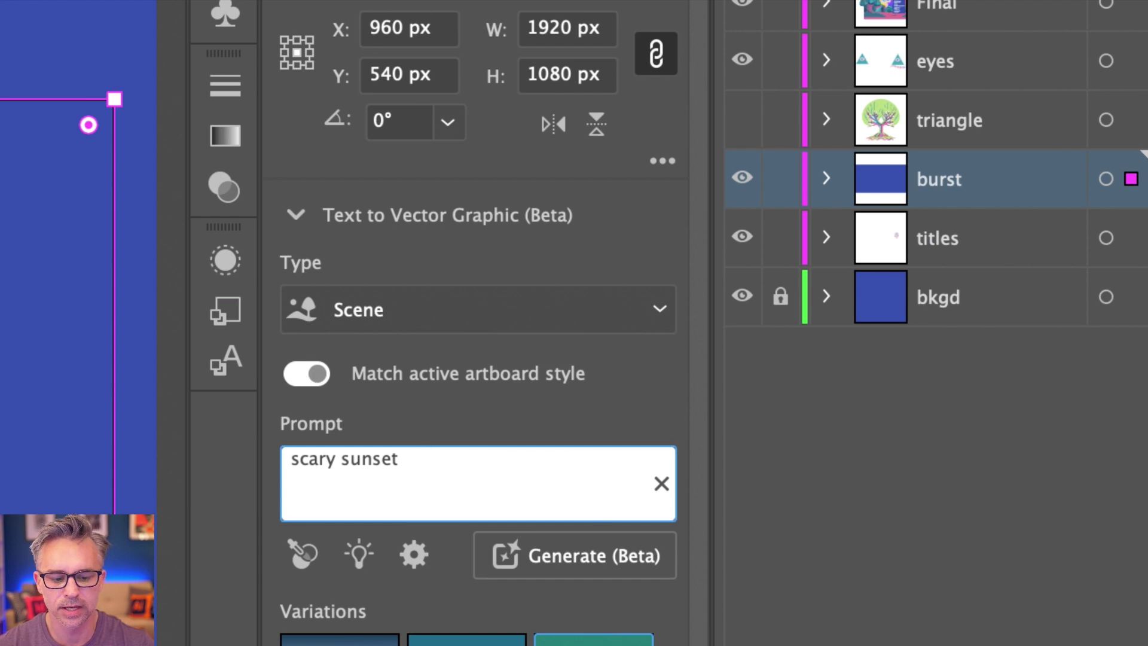
{"action": "type", "text": "forest with t"}
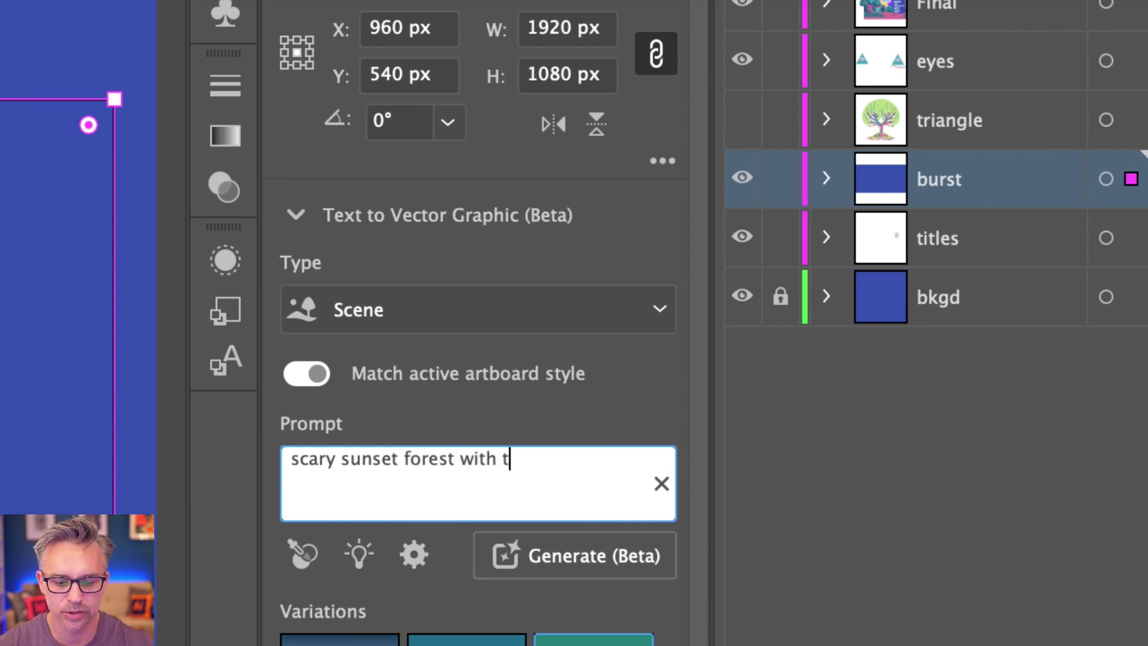
{"action": "type", "text": "rees and a riv"}
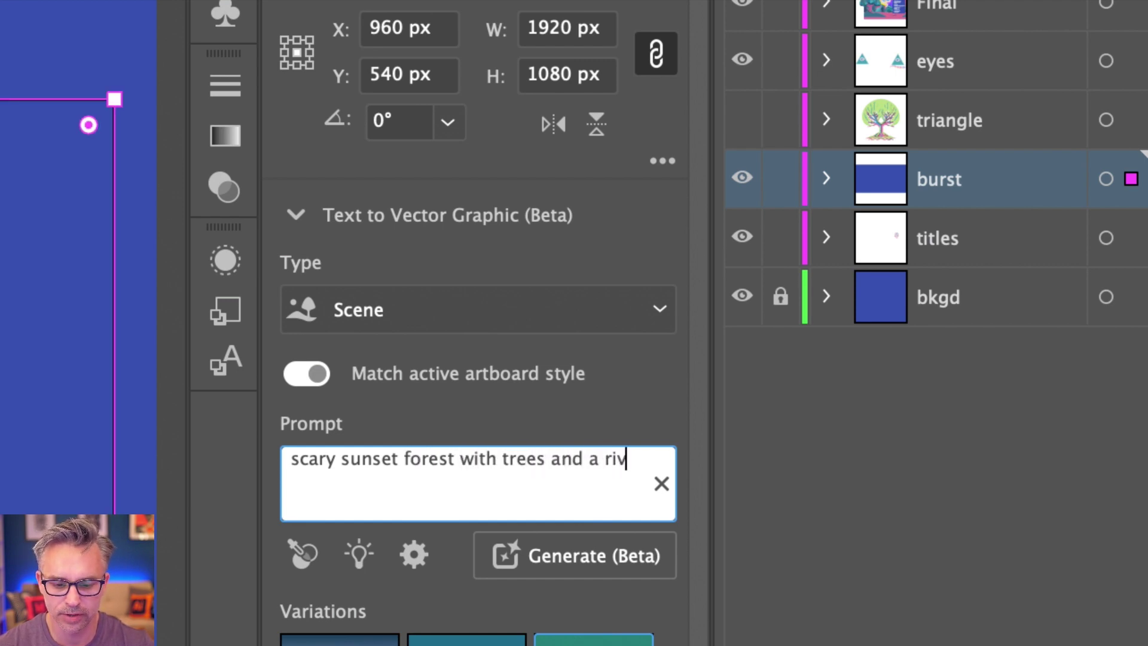
{"action": "type", "text": "er and mounta"}
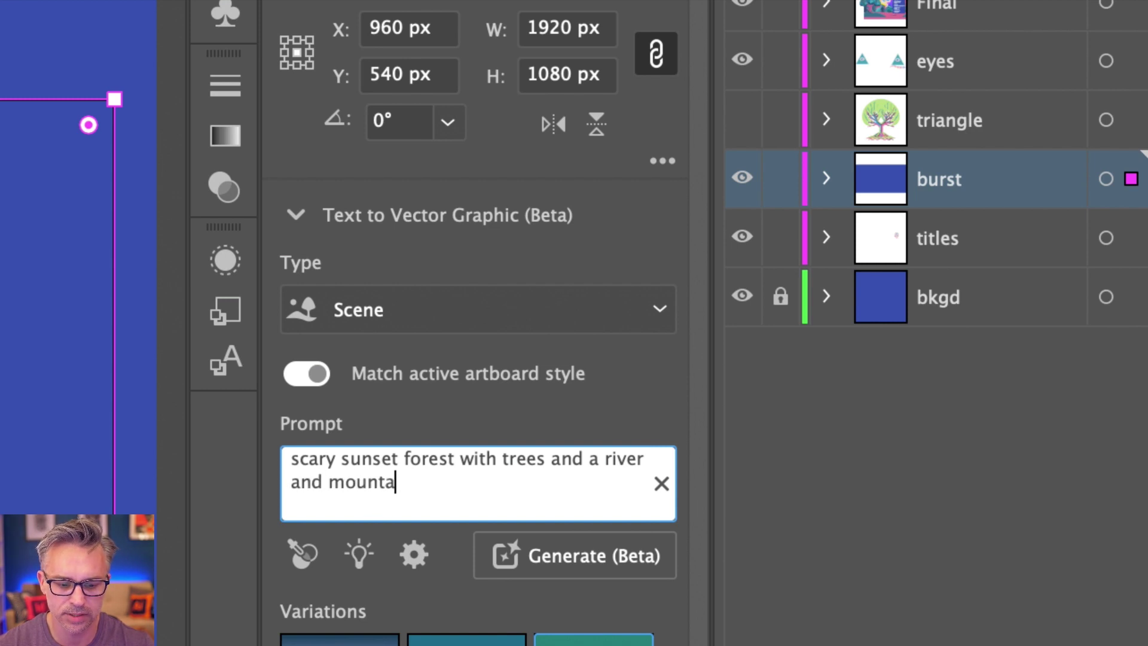
{"action": "type", "text": "ins,"}
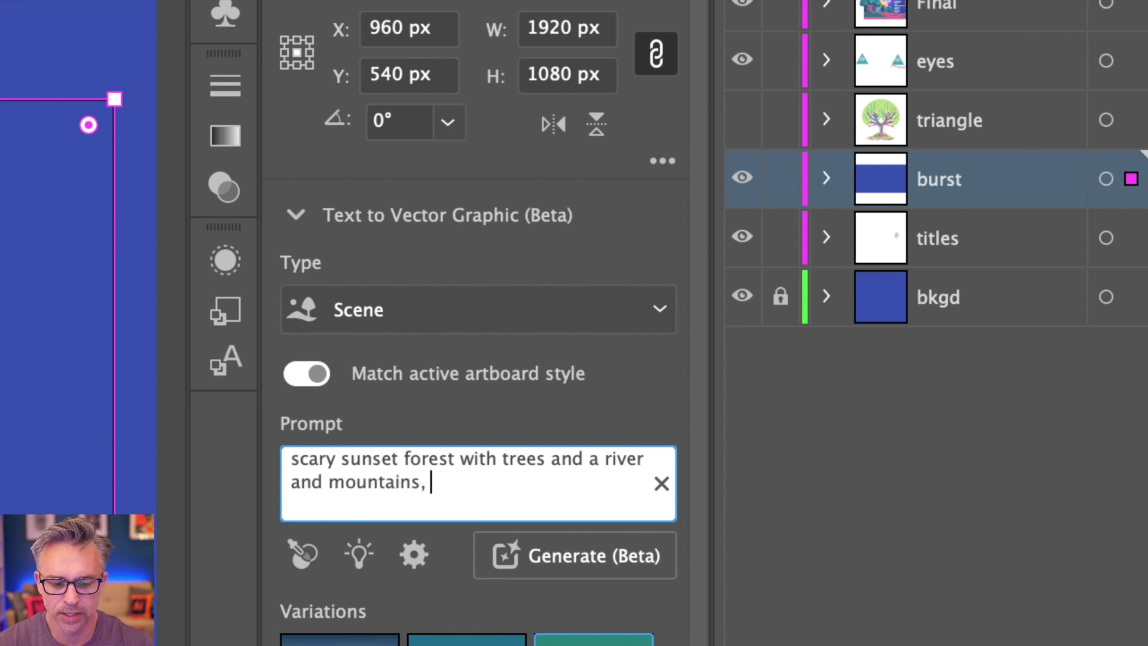
{"action": "type", "text": " scary, "}
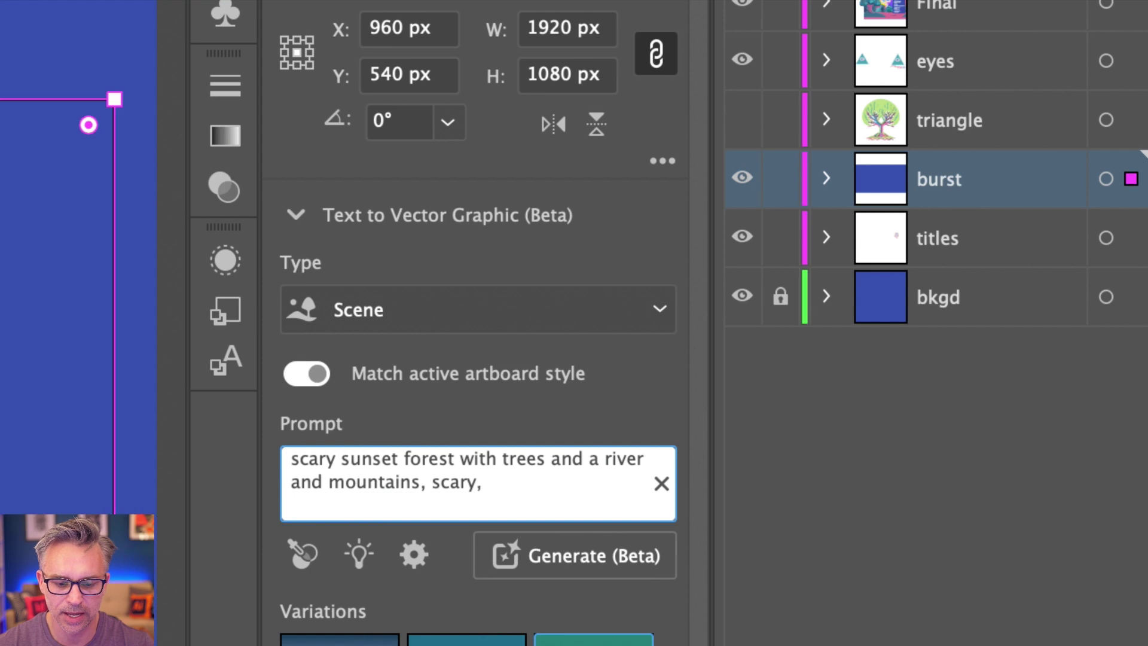
{"action": "type", "text": "flat gr"}
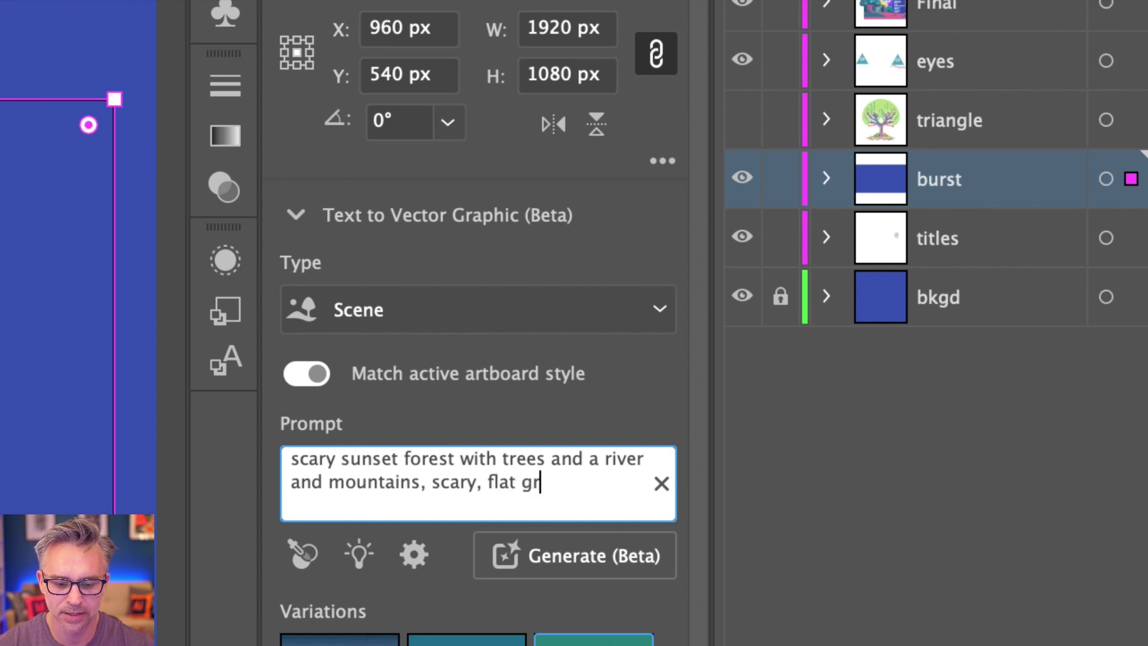
{"action": "type", "text": "aphic style"}
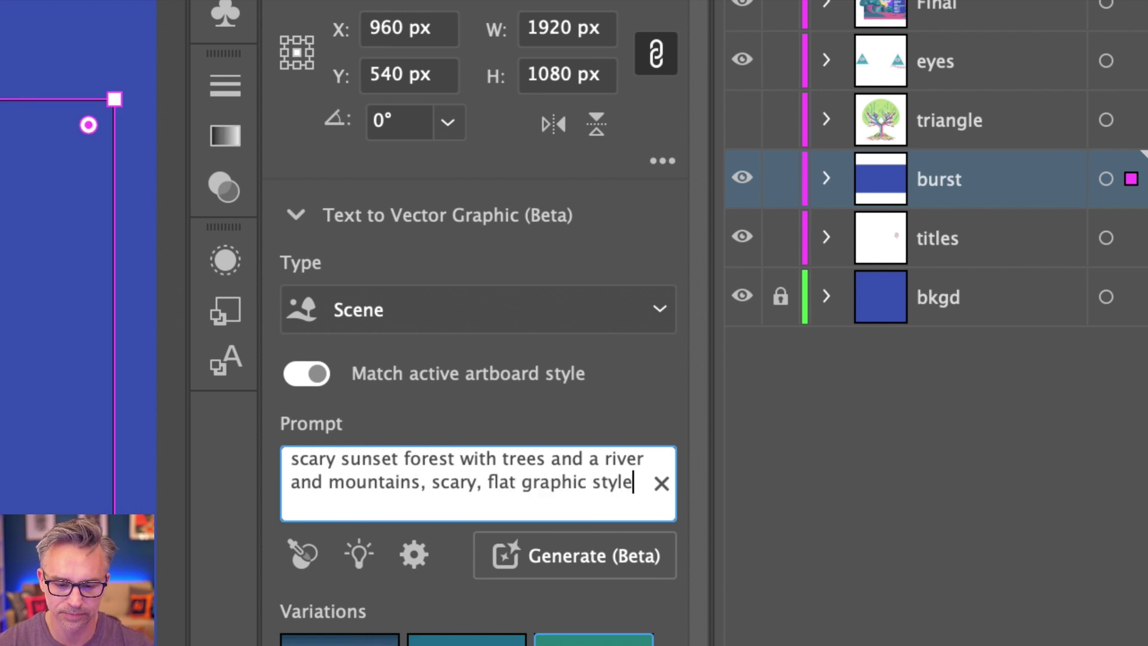
{"action": "key", "text": "Return"}
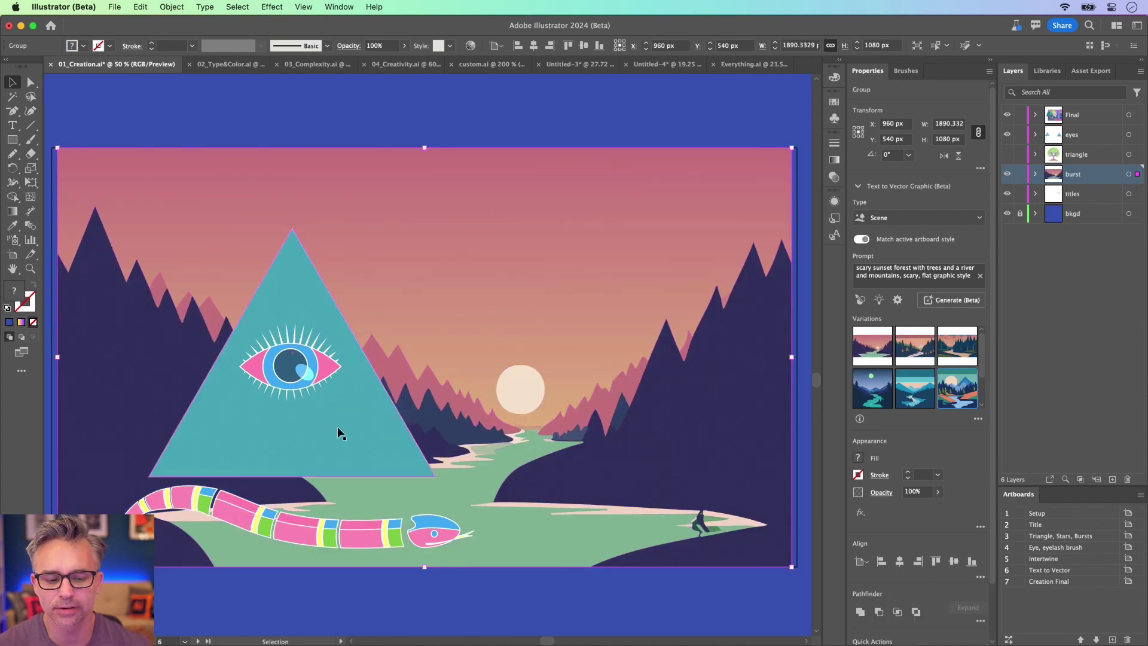
Compare the generated scenes, apply the second variation with the grey sun and orange trees, and enlarge it to about 1905 × 1088 px
{"action": "left_click", "coordinate": [904, 353]}
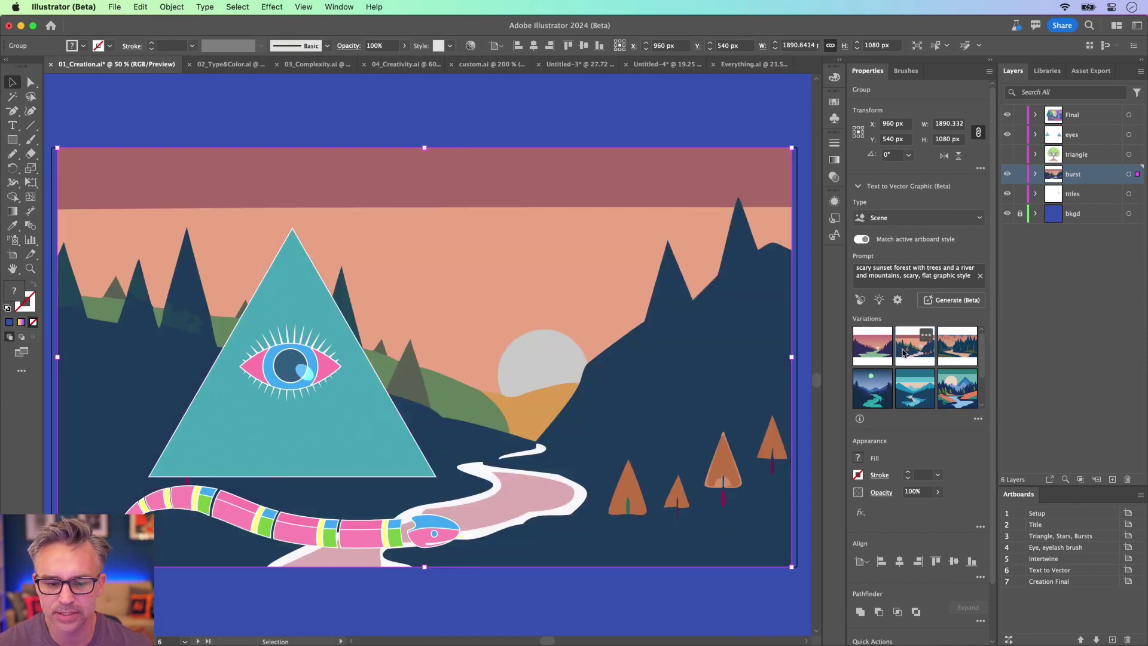
{"action": "left_click", "coordinate": [948, 355]}
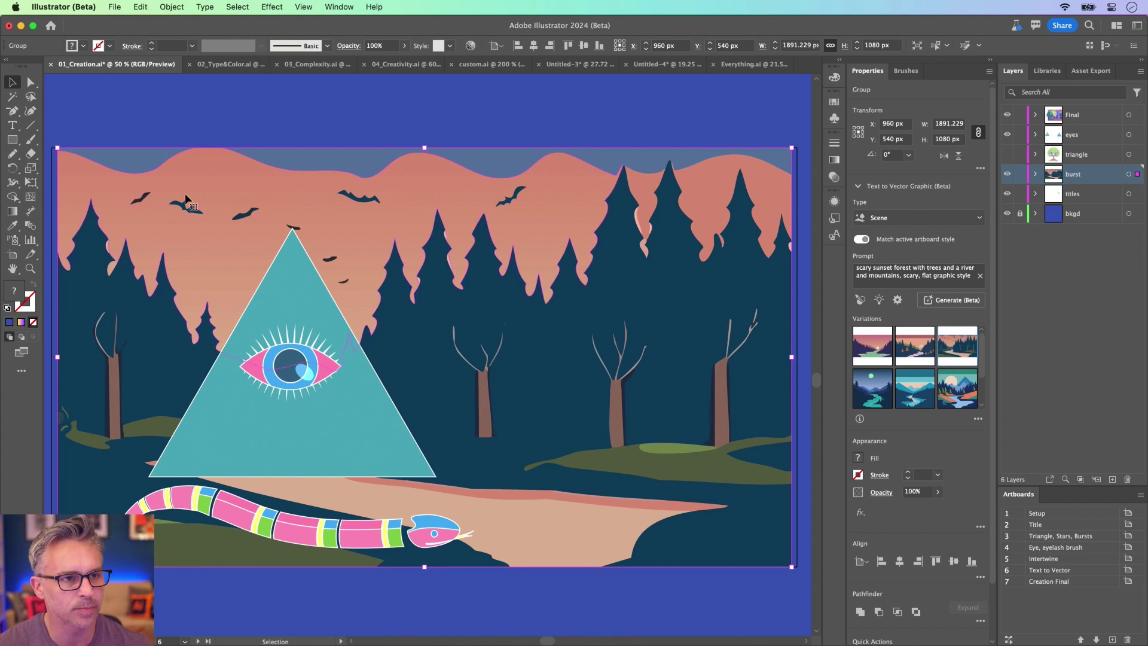
{"action": "left_click", "coordinate": [871, 347]}
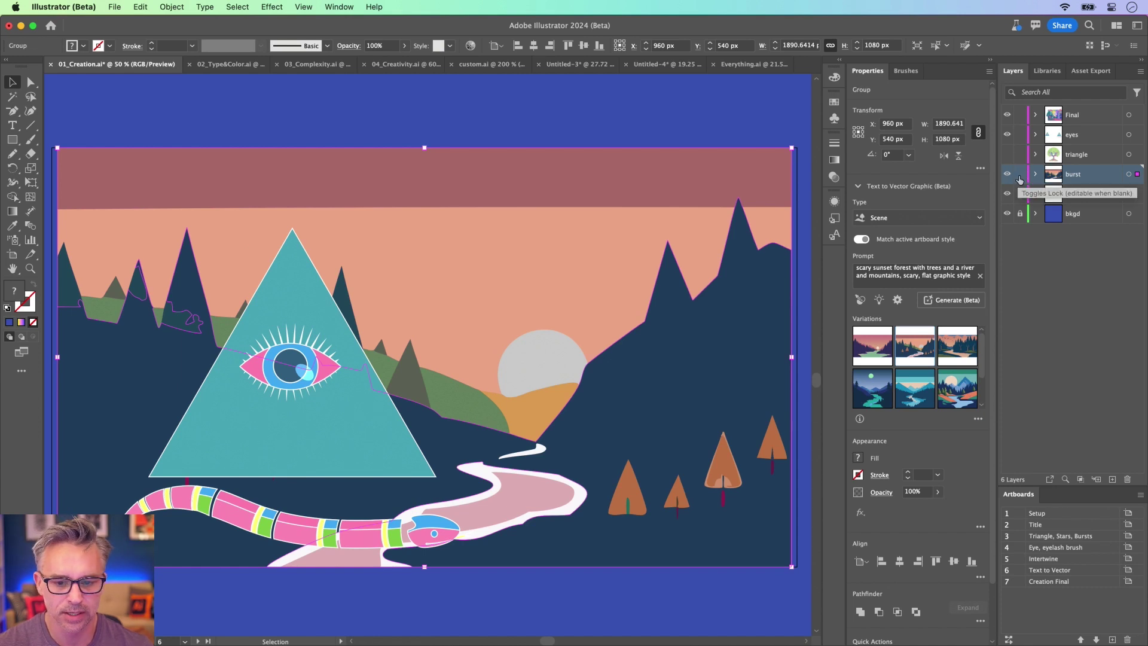
{"action": "left_click_drag", "start_coordinate": [792, 147], "coordinate": [799, 142]}
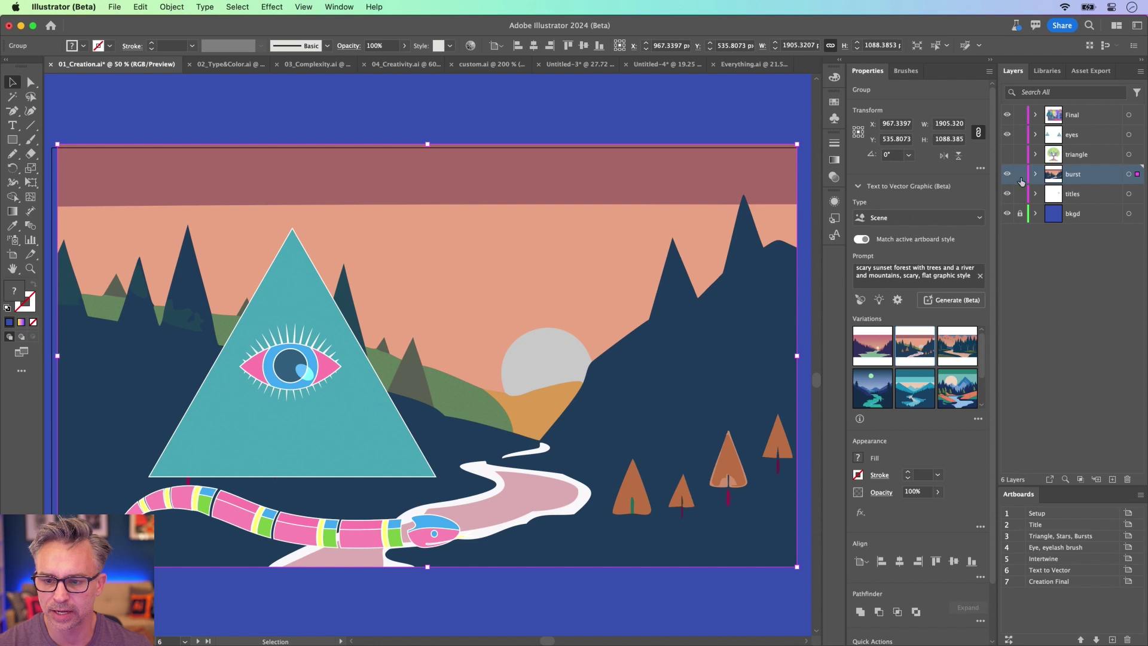
Lock the burst and titles layers and inspect the artwork's paths in outline view before returning to the preview
{"action": "left_click_drag", "start_coordinate": [1021, 177], "coordinate": [1021, 194]}
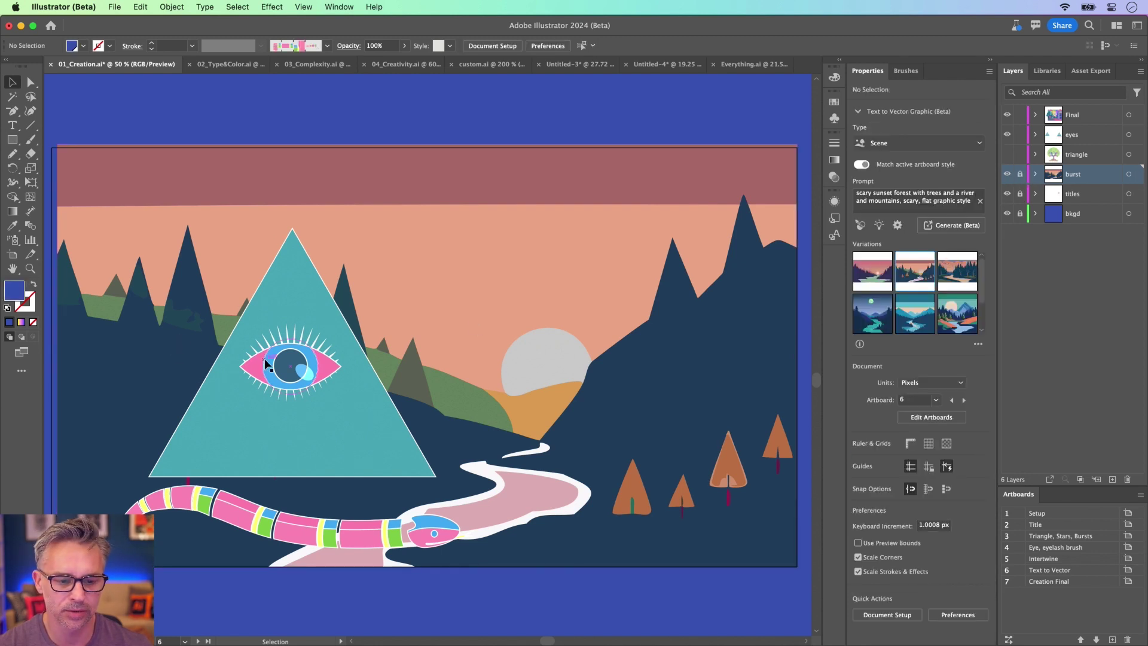
{"action": "key", "text": "super+y"}
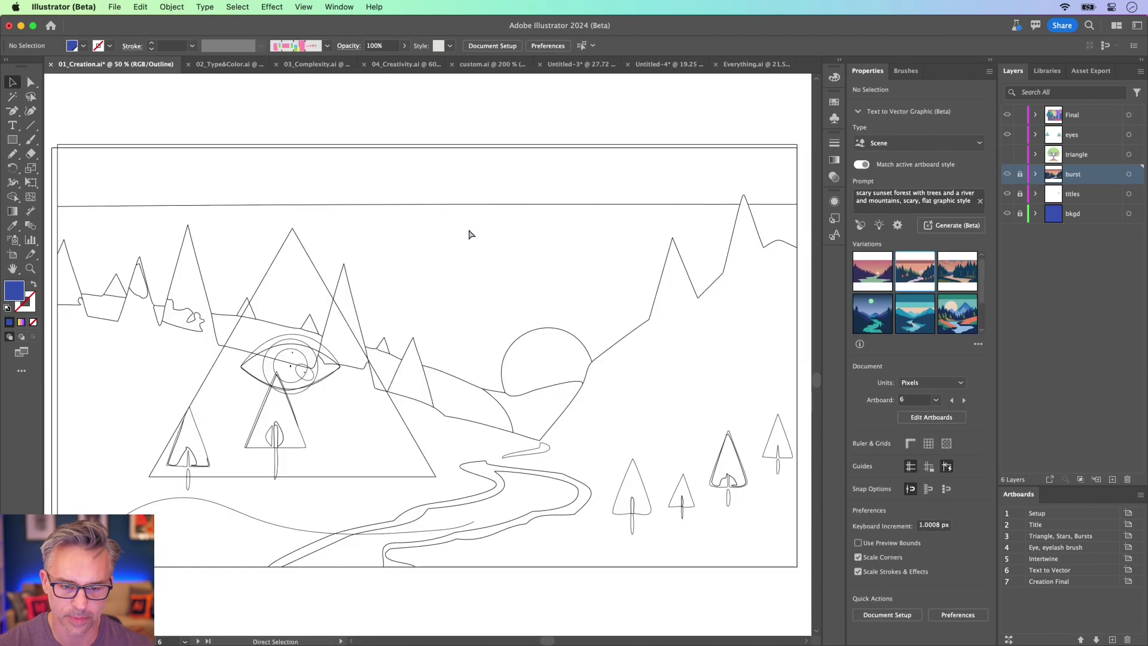
{"action": "key", "text": "super+y"}
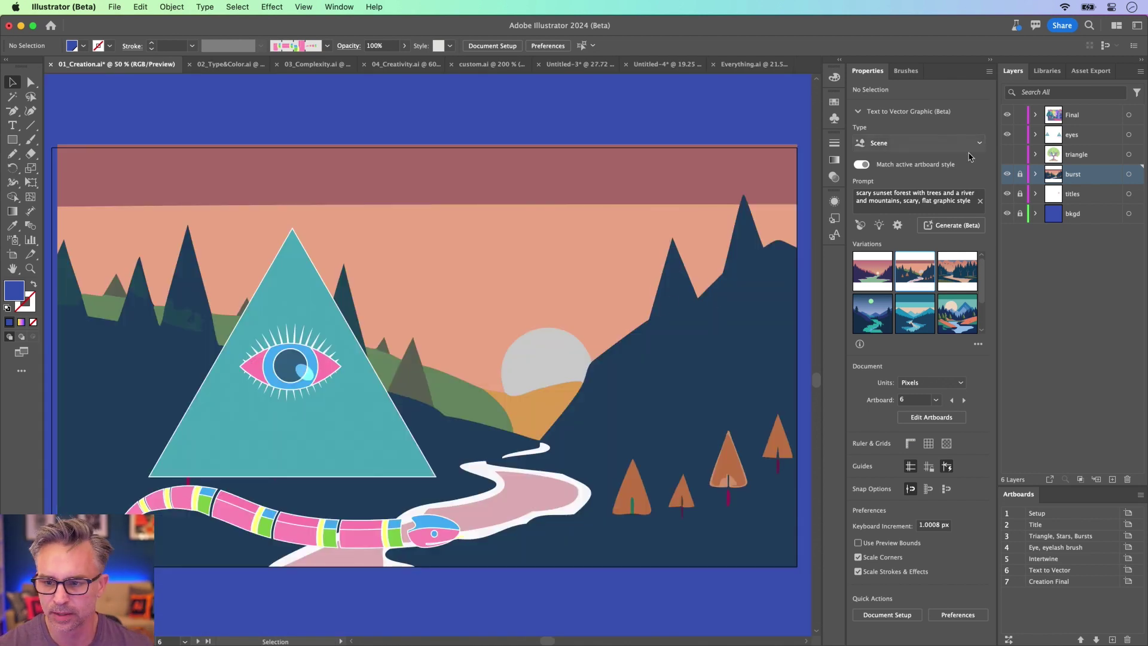
Move the eyes layer's artwork to about X 1024 px, Y 568 px, and raise the snake over the triangle's upper part at about Y 277 px
{"action": "left_click", "coordinate": [1063, 137]}
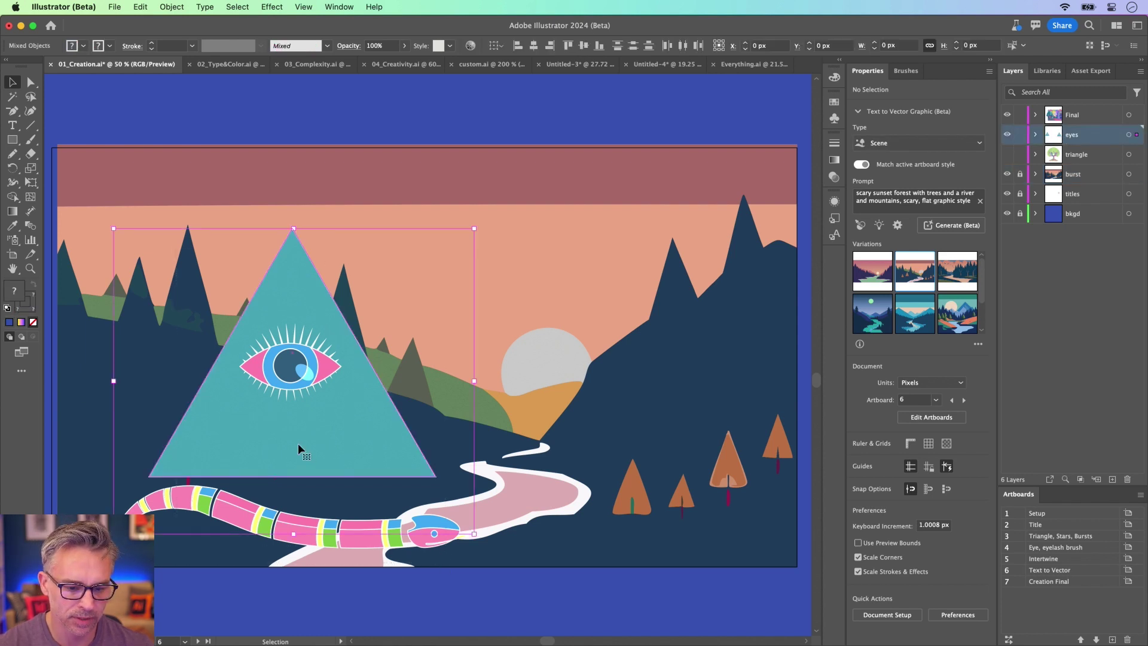
{"action": "left_click_drag", "start_coordinate": [297, 443], "coordinate": [433, 414]}
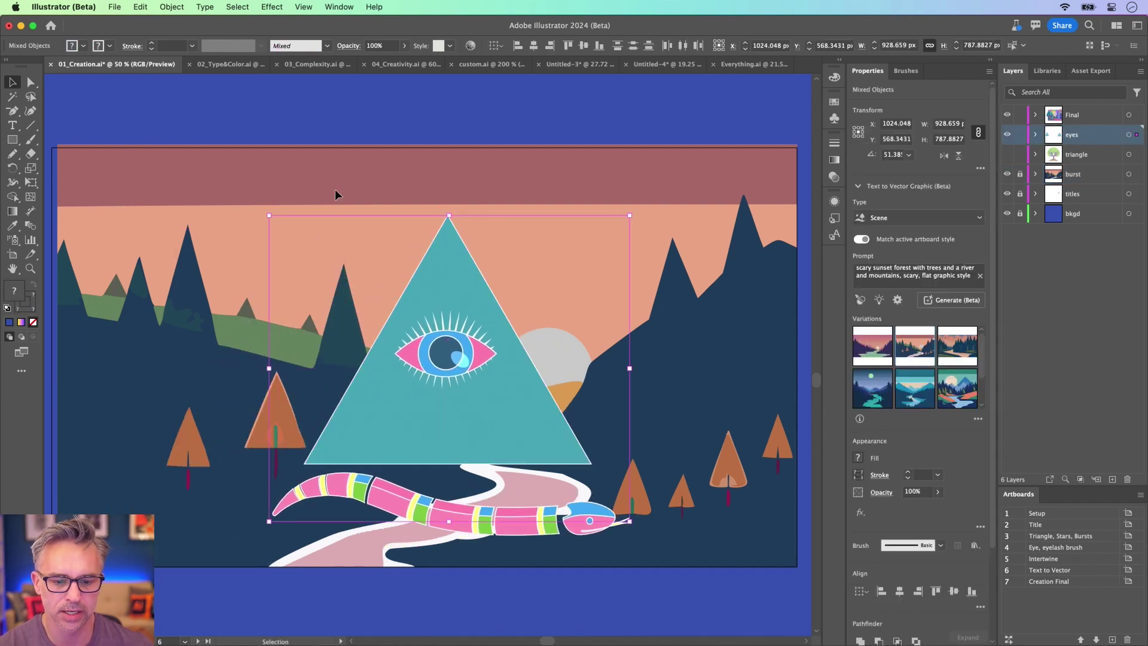
{"action": "left_click", "coordinate": [335, 190]}
{"action": "left_click_drag", "start_coordinate": [418, 514], "coordinate": [383, 263]}
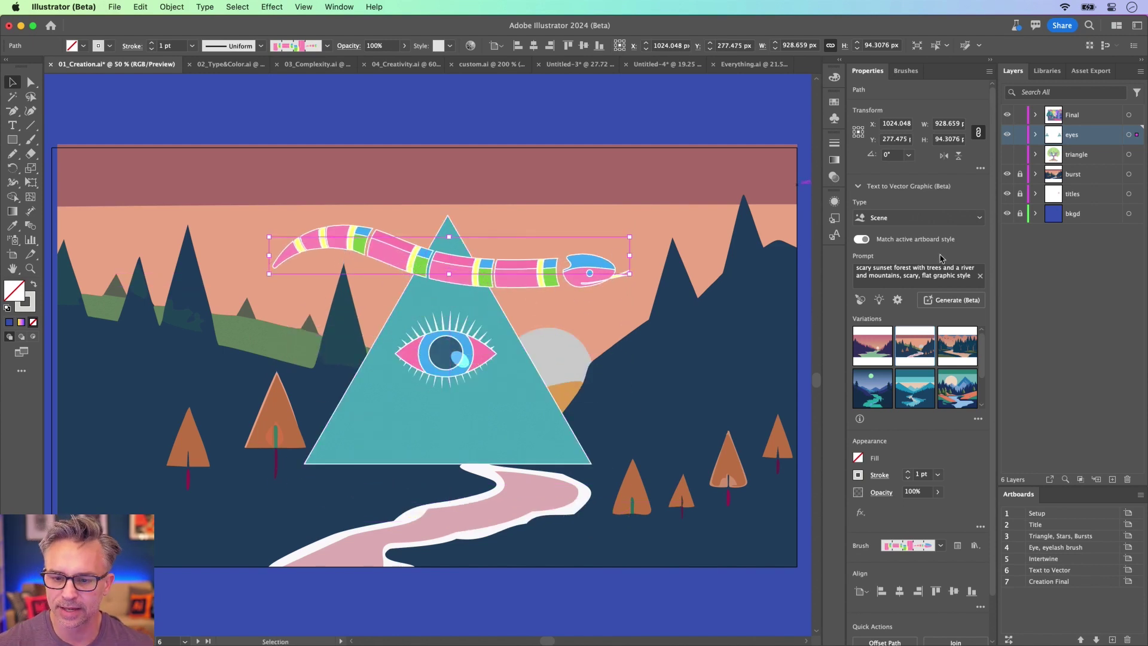
{"action": "left_click", "coordinate": [654, 167]}
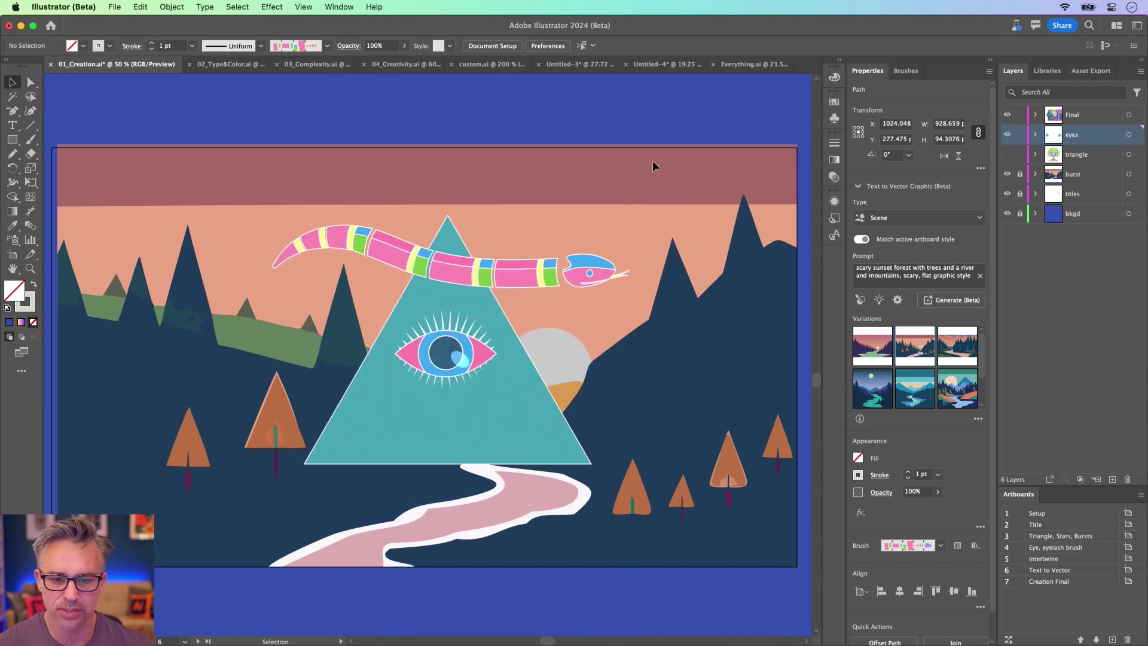
Generate an Icon vector graphic on the eyes layer from the prompt "witch"
{"action": "left_click", "coordinate": [949, 144]}
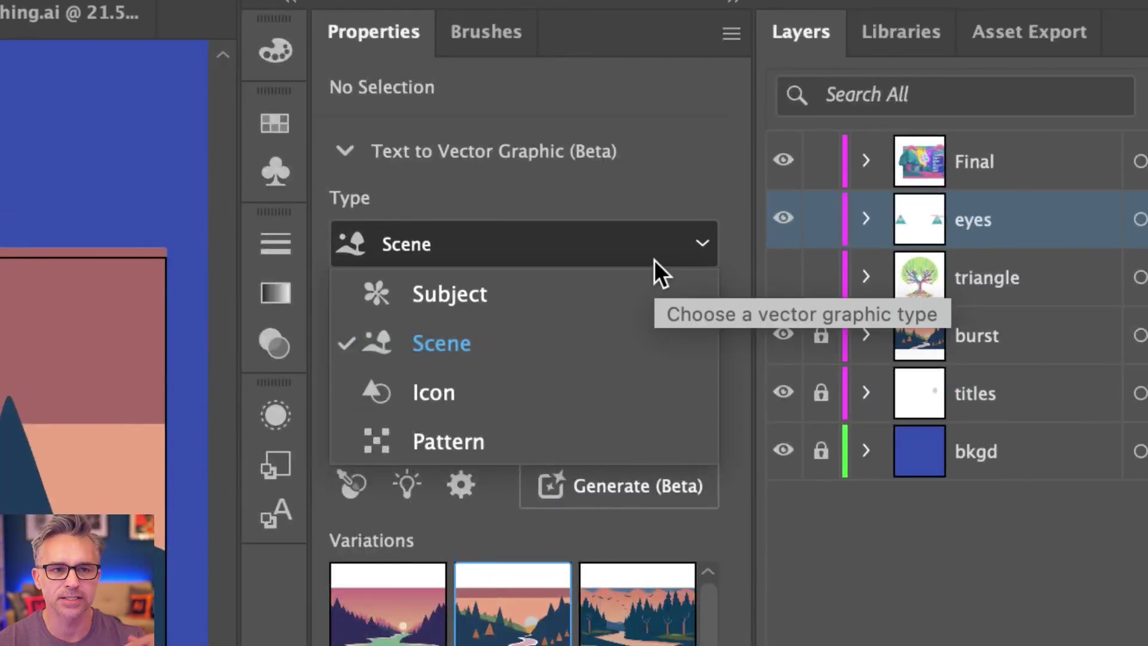
{"action": "left_click", "coordinate": [496, 403]}
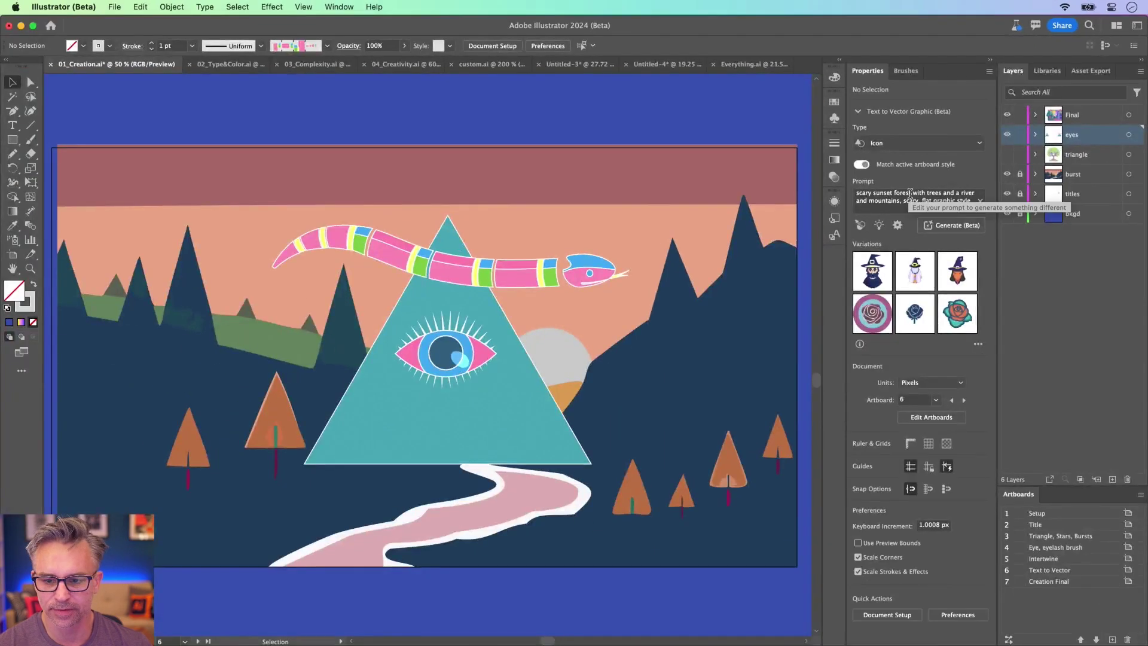
{"action": "left_click", "coordinate": [911, 192]}
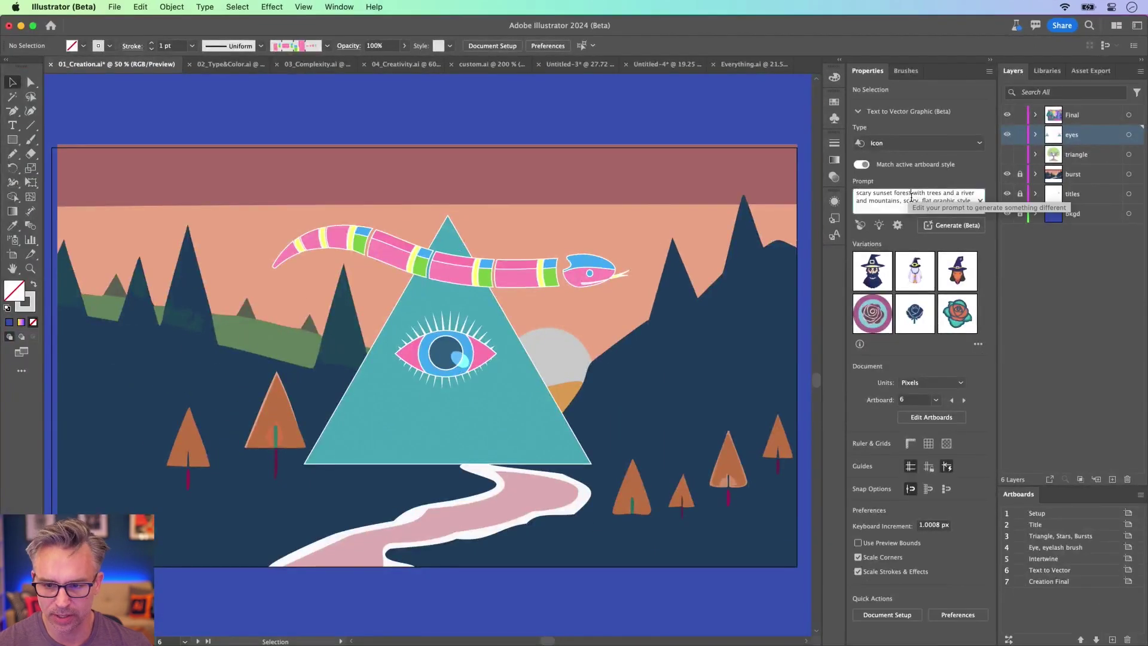
{"action": "key", "text": "super+a"}
{"action": "type", "text": "witch"}
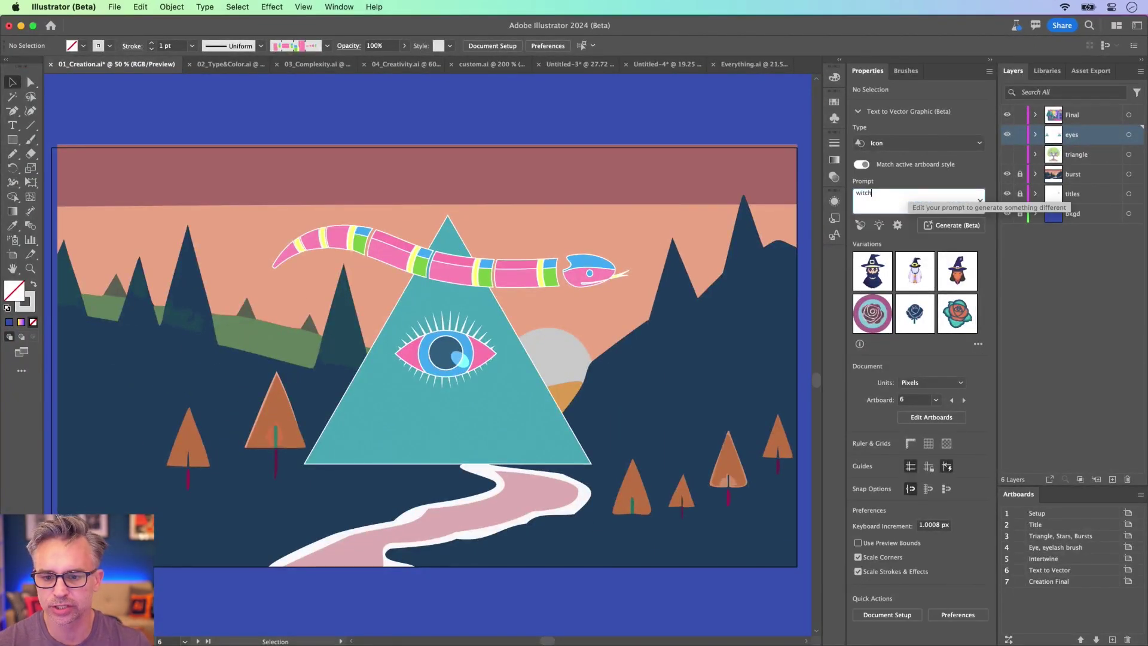
{"action": "left_click", "coordinate": [958, 225]}
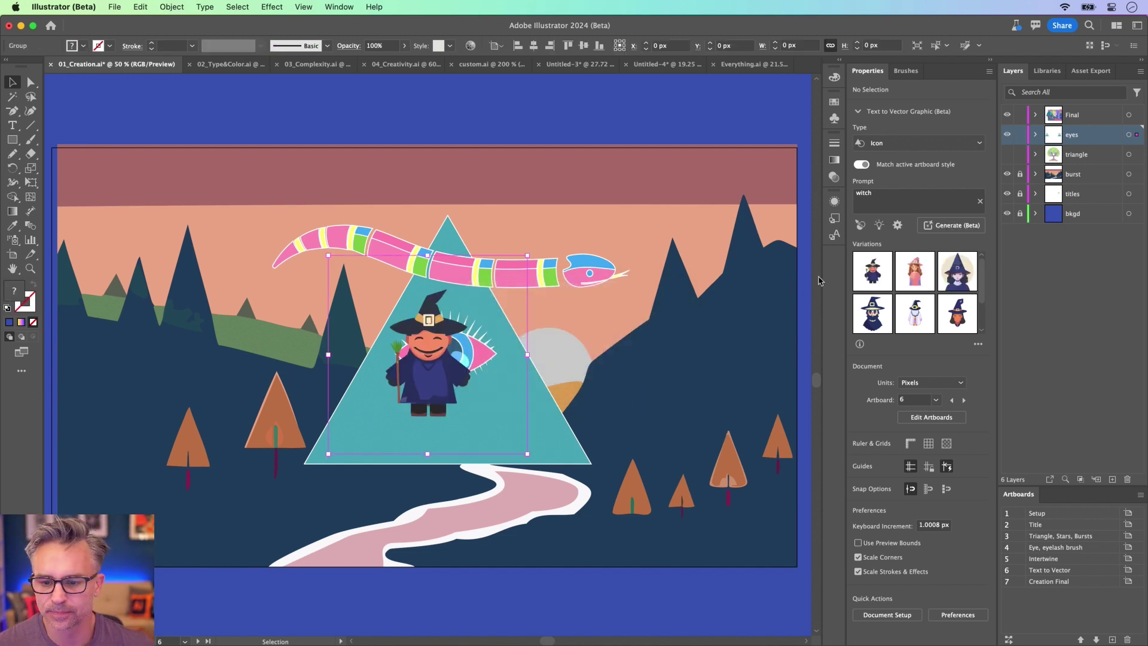
Move the witch beside the triangle to about X 1575 px, Y 537 px, and try its variations up to the white-robed, bearded one
{"action": "left_click_drag", "start_coordinate": [431, 366], "coordinate": [655, 361]}
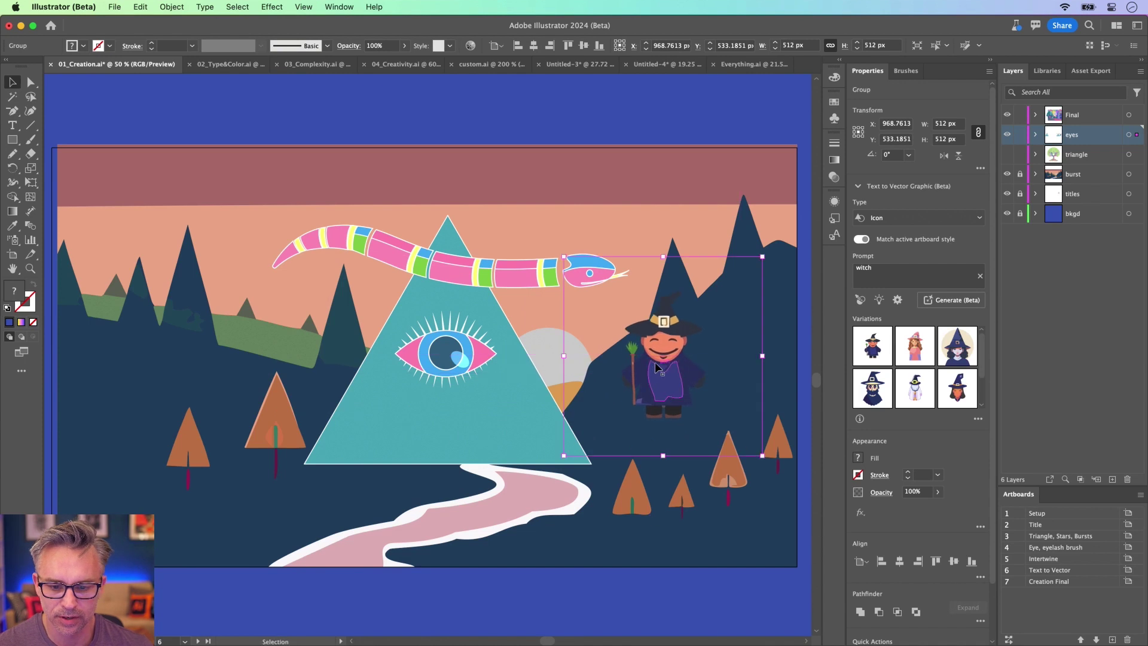
{"action": "left_click", "coordinate": [912, 357]}
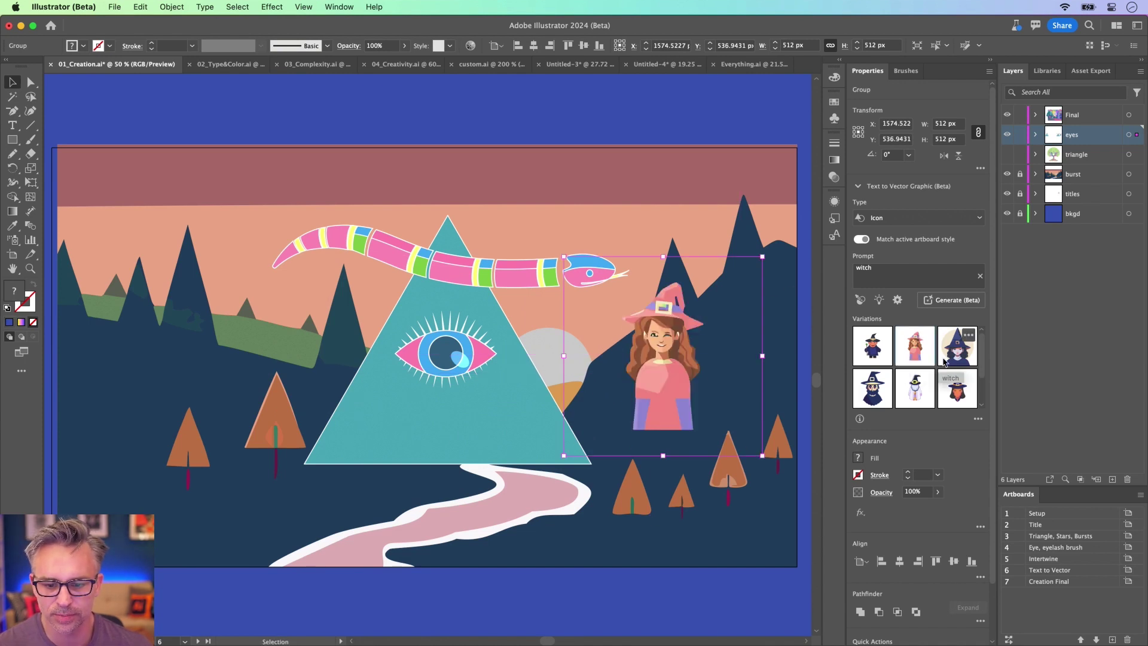
{"action": "left_click", "coordinate": [949, 361]}
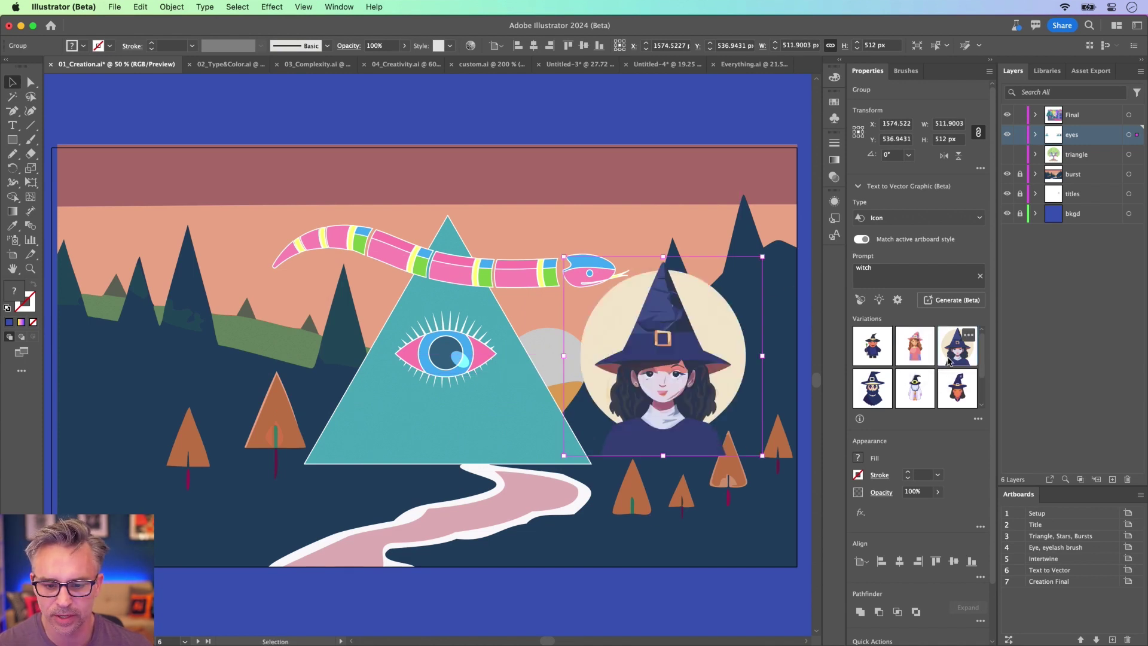
{"action": "left_click", "coordinate": [879, 395]}
{"action": "left_click", "coordinate": [907, 402]}
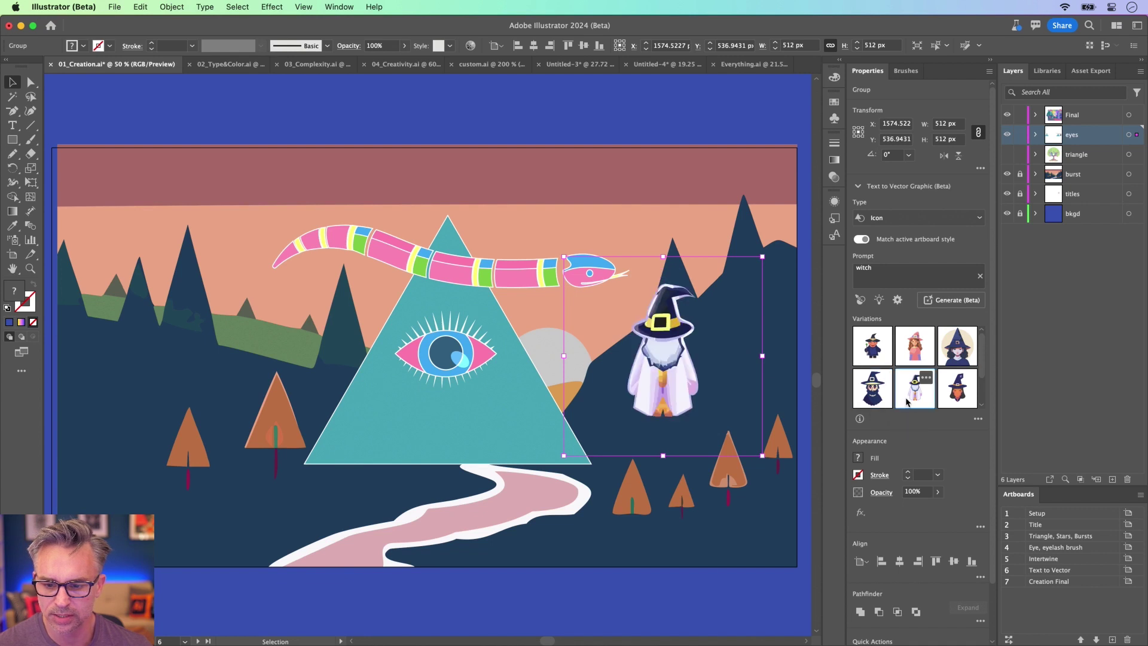
Swap the witch to the dark-haired face variation, scale it to about 227 px and place it at about X 1806 px, Y 956 px
{"action": "left_click", "coordinate": [945, 397]}
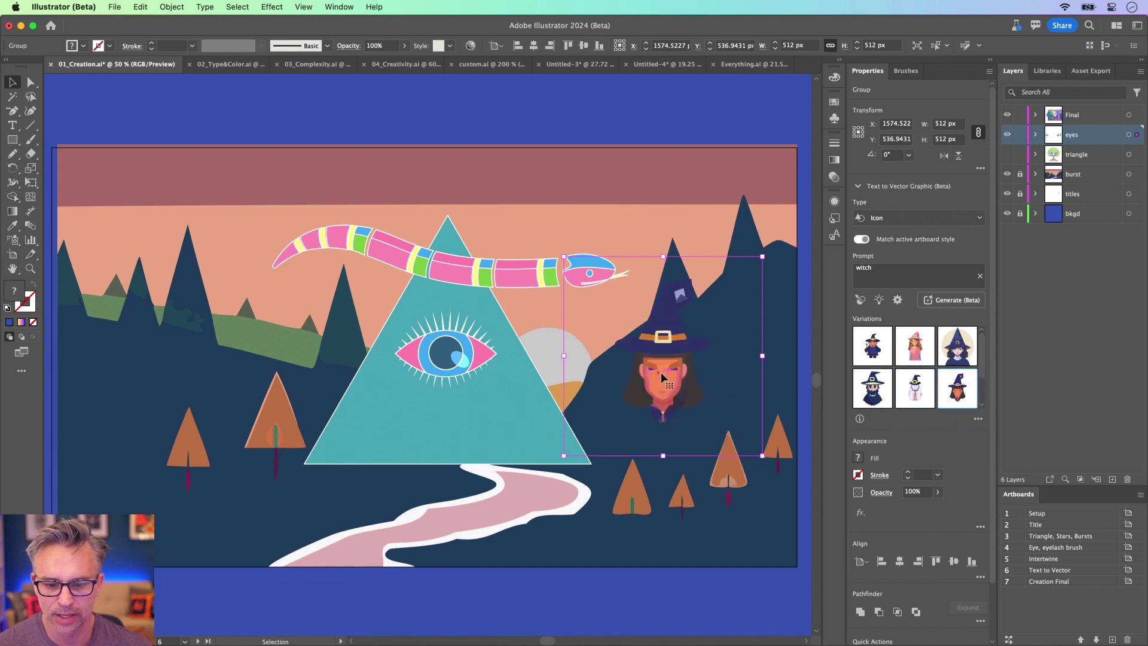
{"action": "left_click_drag", "start_coordinate": [658, 373], "coordinate": [686, 427]}
{"action": "left_click_drag", "start_coordinate": [579, 311], "coordinate": [690, 422]}
{"action": "left_click_drag", "start_coordinate": [732, 474], "coordinate": [744, 513]}
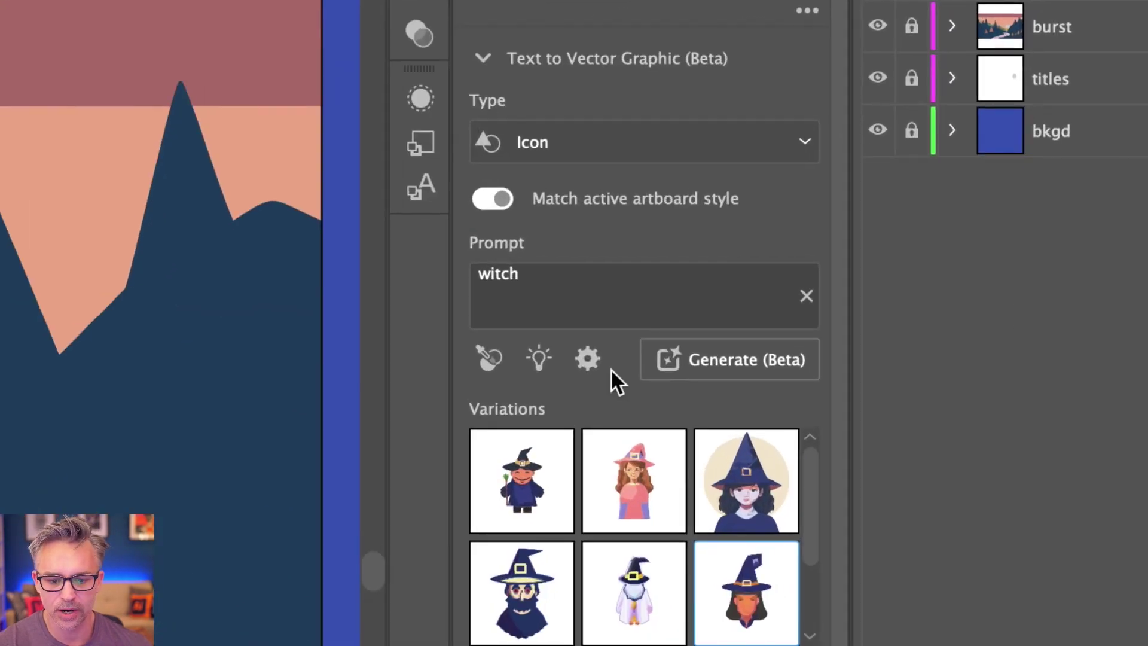
Explore the vector generator's Detail setting from less to more and leave it at 1
{"action": "left_click", "coordinate": [587, 359]}
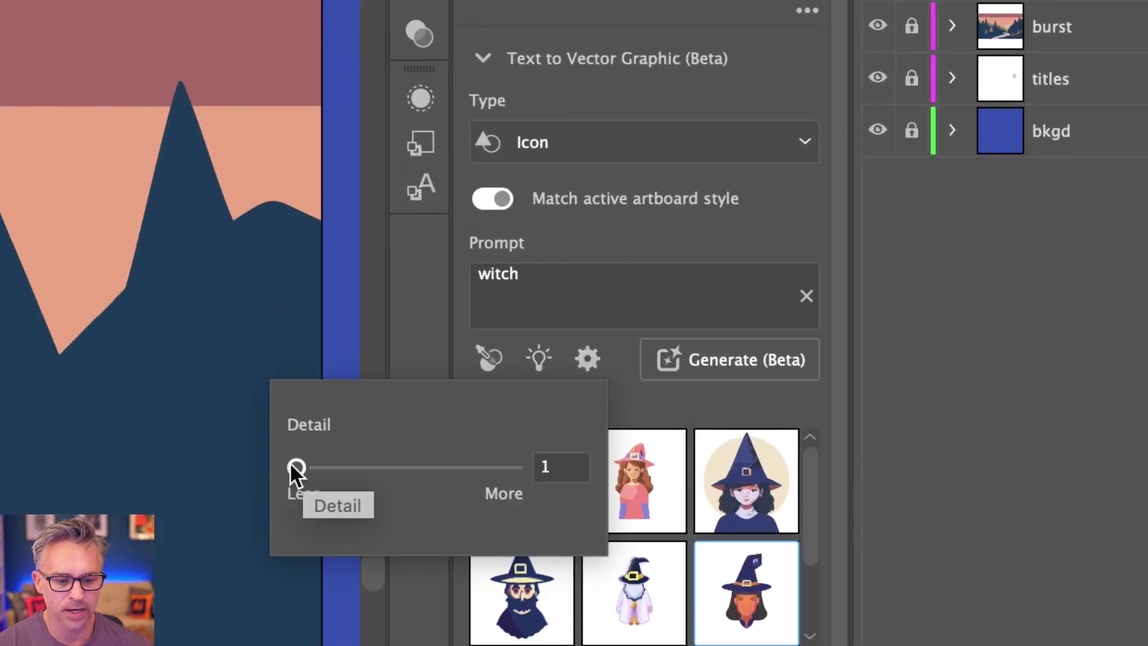
{"action": "left_click_drag", "start_coordinate": [295, 468], "coordinate": [514, 468]}
{"action": "left_click_drag", "start_coordinate": [267, 472], "coordinate": [601, 496]}
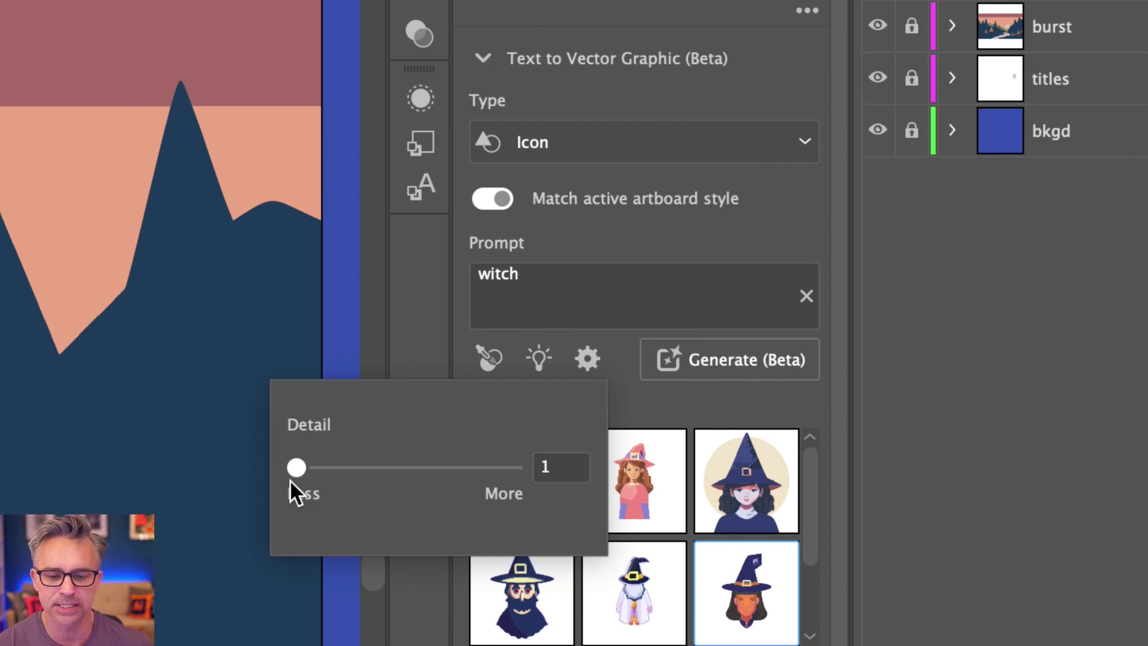
{"action": "left_click", "coordinate": [670, 243]}
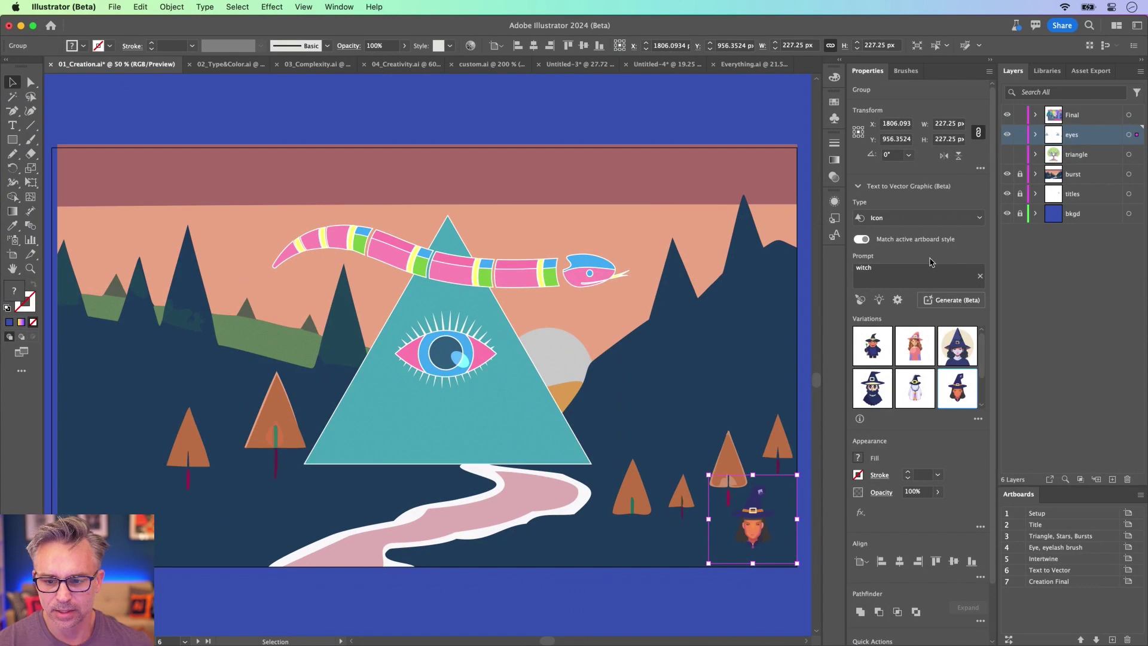
Deselect the witch and look through all the generated icon variations, down to the roses
{"action": "left_click", "coordinate": [486, 130]}
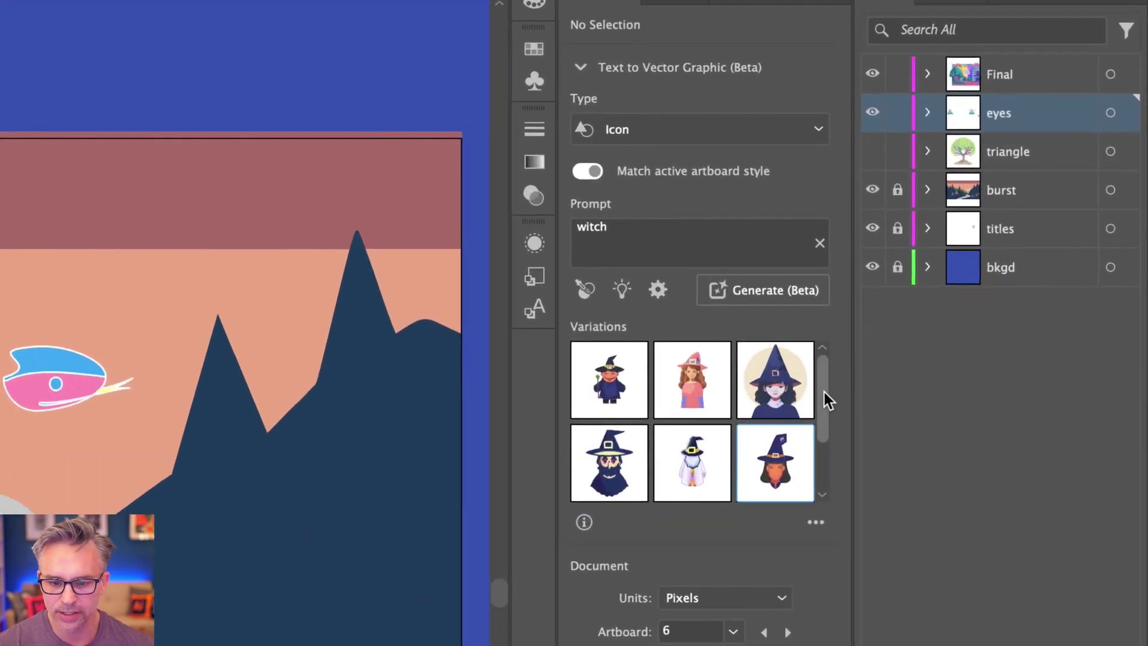
{"action": "left_click_drag", "start_coordinate": [824, 377], "coordinate": [831, 474]}
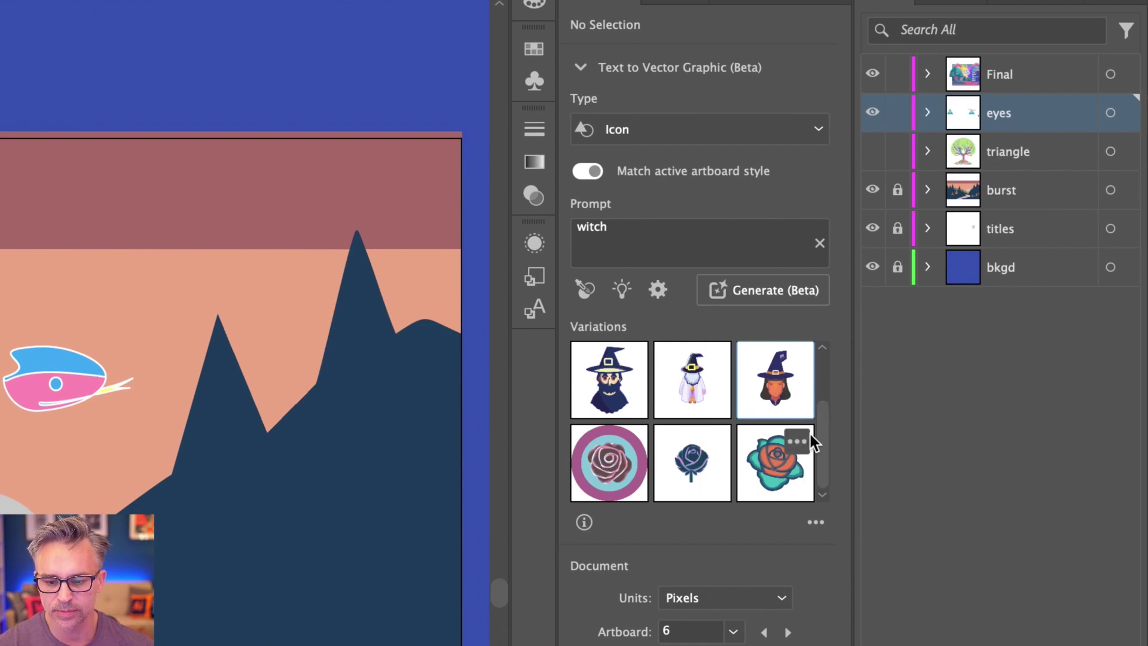
{"action": "mouse_move", "coordinate": [669, 375]}
{"action": "mouse_move", "coordinate": [819, 448]}
{"action": "left_mouse_down"}
{"action": "mouse_move", "coordinate": [818, 389]}
{"action": "mouse_move", "coordinate": [828, 468]}
{"action": "mouse_move", "coordinate": [820, 378]}
{"action": "mouse_move", "coordinate": [820, 469]}
{"action": "left_mouse_up"}
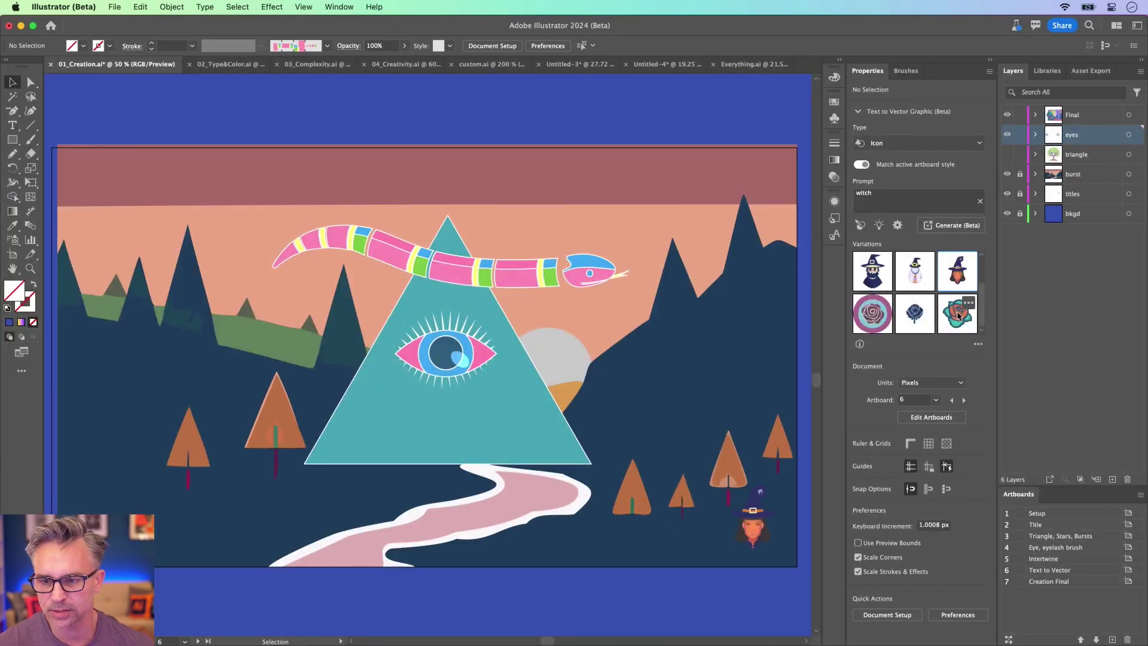
Delete the small witch from the scene, then place its variation again at 512 px and delete that copy as well
{"action": "left_click", "coordinate": [753, 530]}
{"action": "left_click_drag", "start_coordinate": [752, 530], "coordinate": [592, 335]}
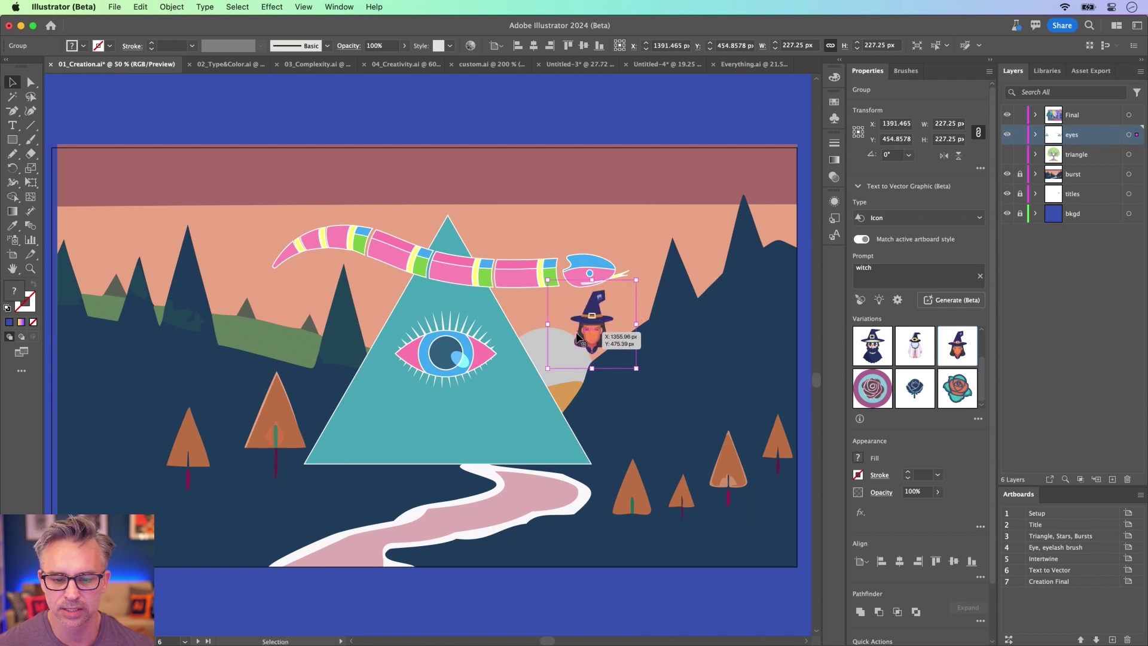
{"action": "key", "text": "Delete"}
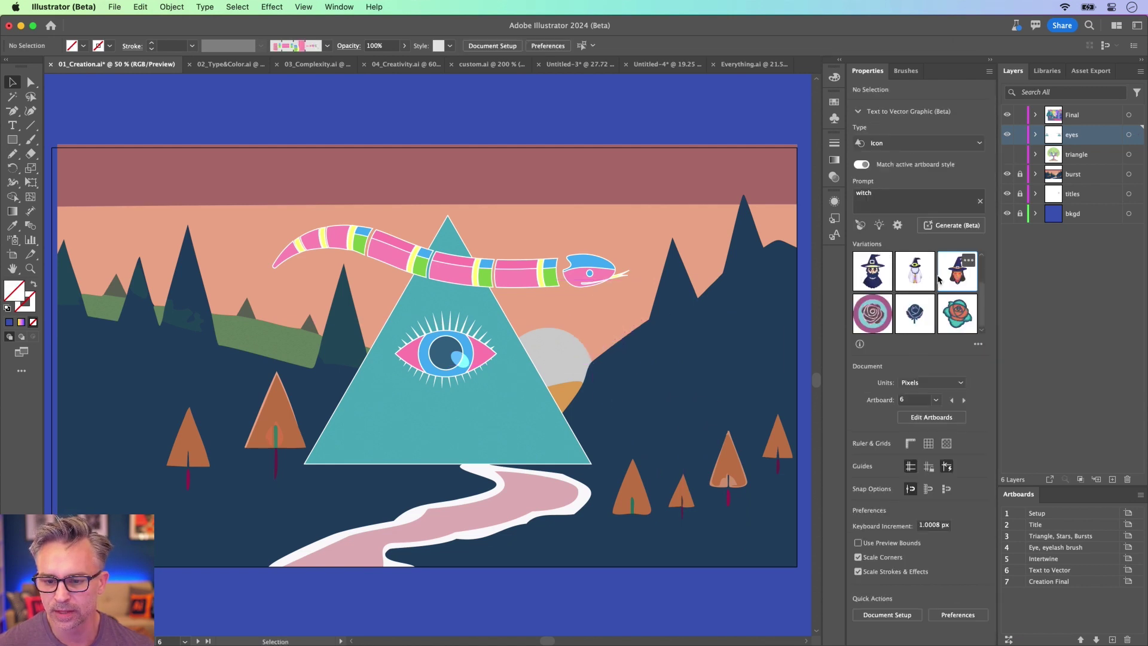
{"action": "left_click_drag", "start_coordinate": [954, 281], "coordinate": [795, 551]}
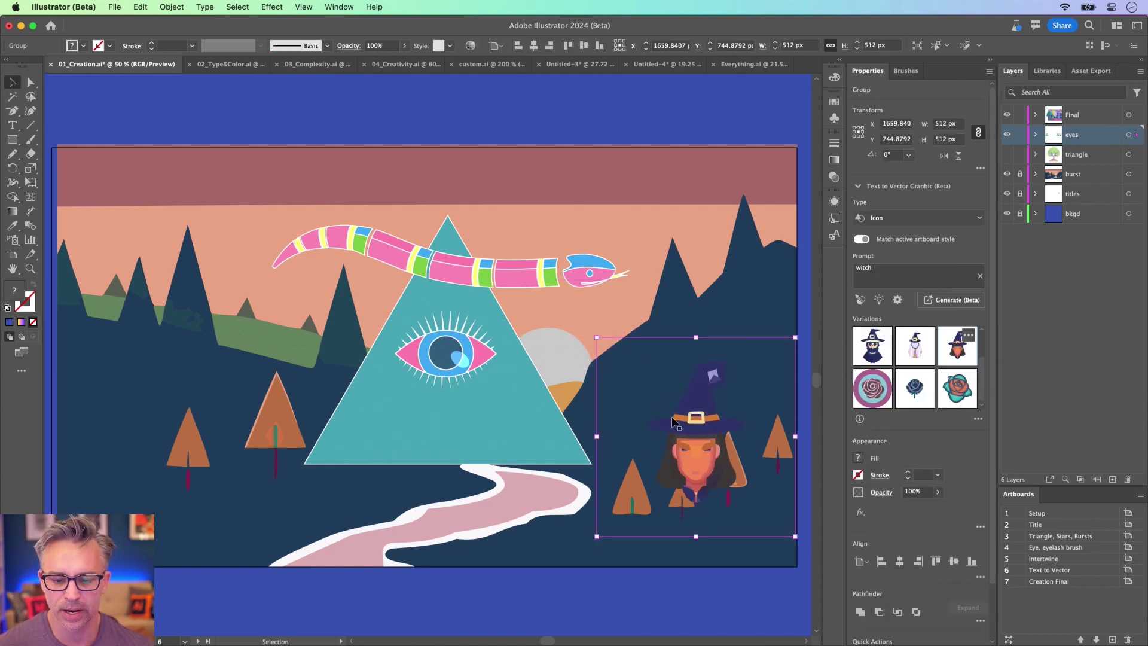
{"action": "key", "text": "Delete"}
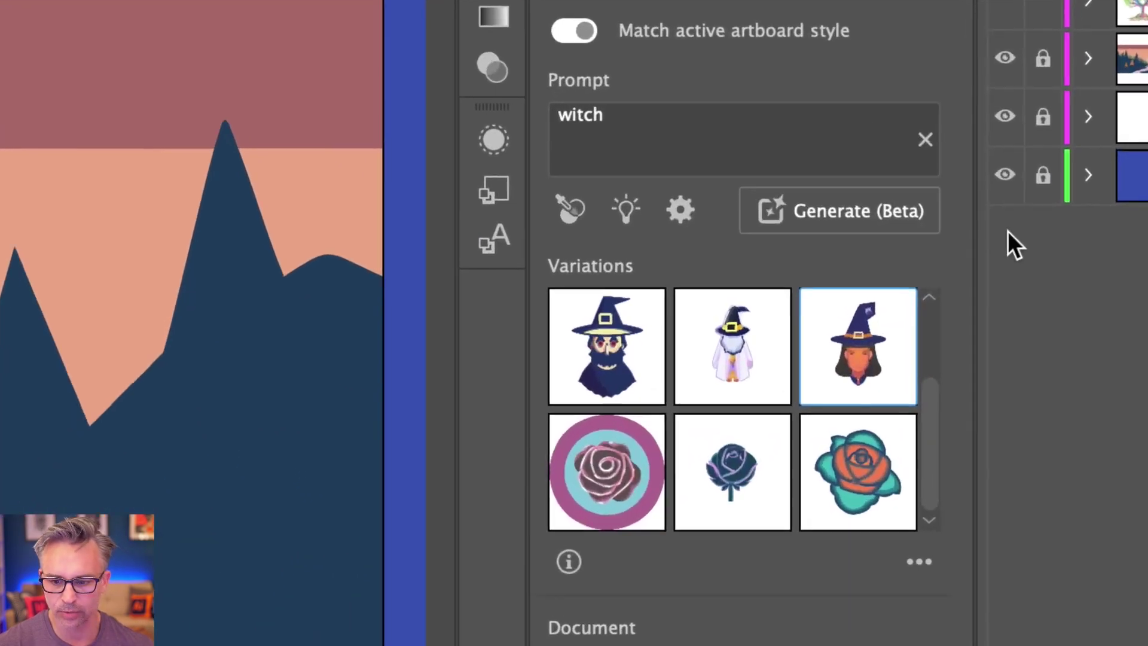
Examine the options offered for the pink-dressed witch variation, leaving it unrated and nothing selected on the artboard
{"action": "mouse_move", "coordinate": [959, 262]}
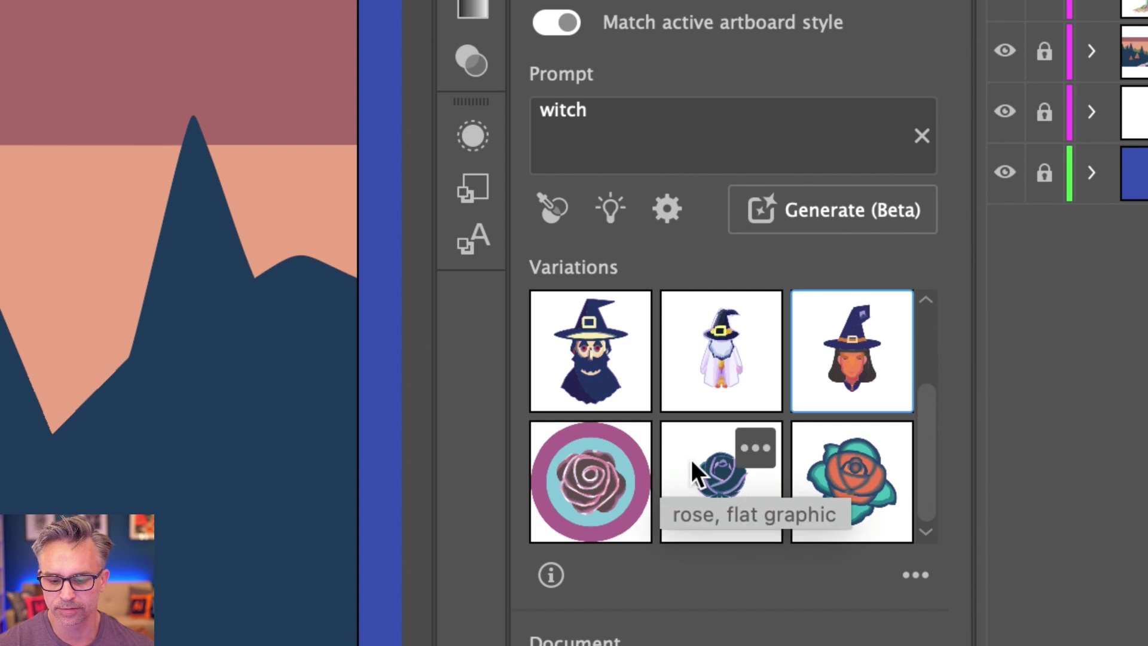
{"action": "scroll", "coordinate": [607, 336], "scroll_direction": "up", "scroll_amount": 2}
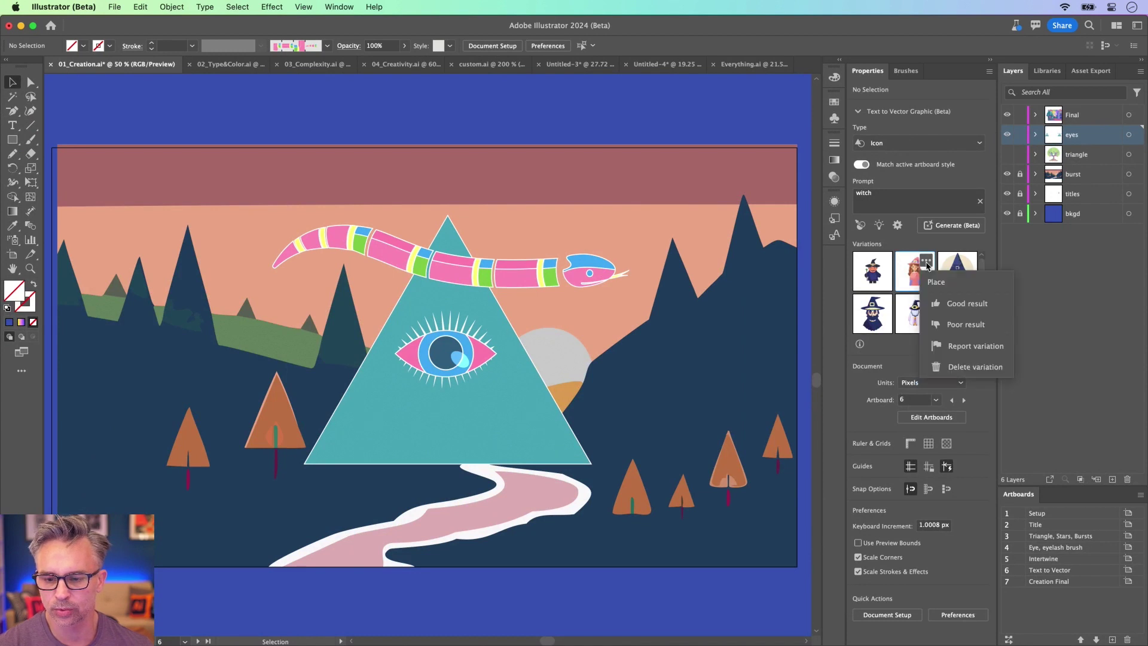
{"action": "left_click", "coordinate": [927, 262]}
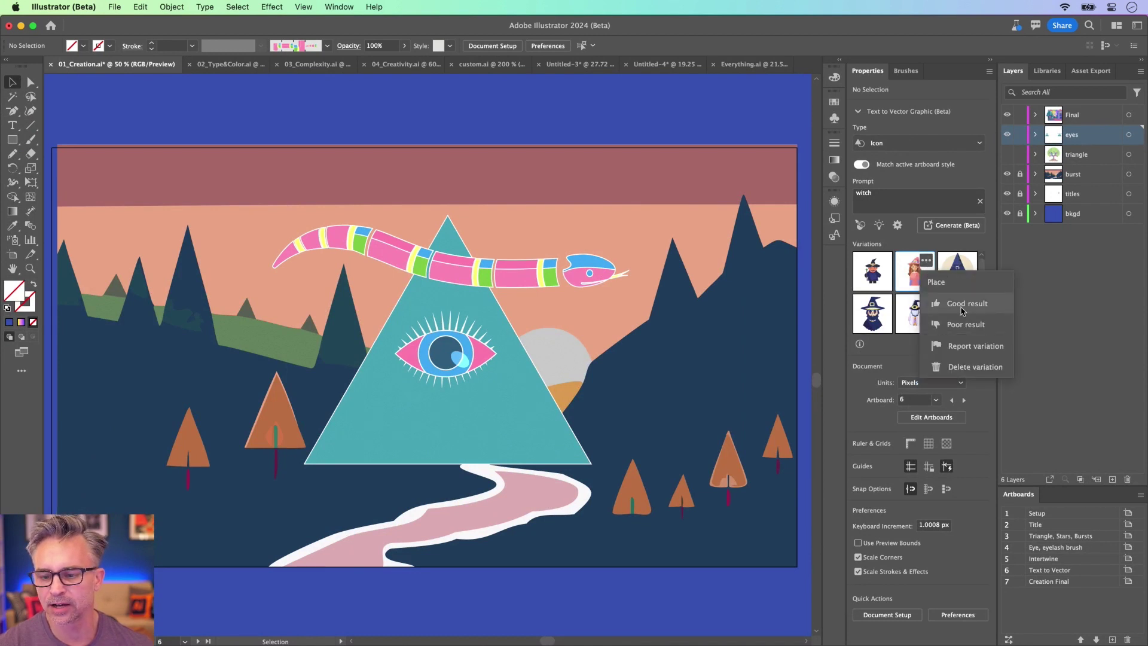
{"action": "left_click", "coordinate": [943, 244]}
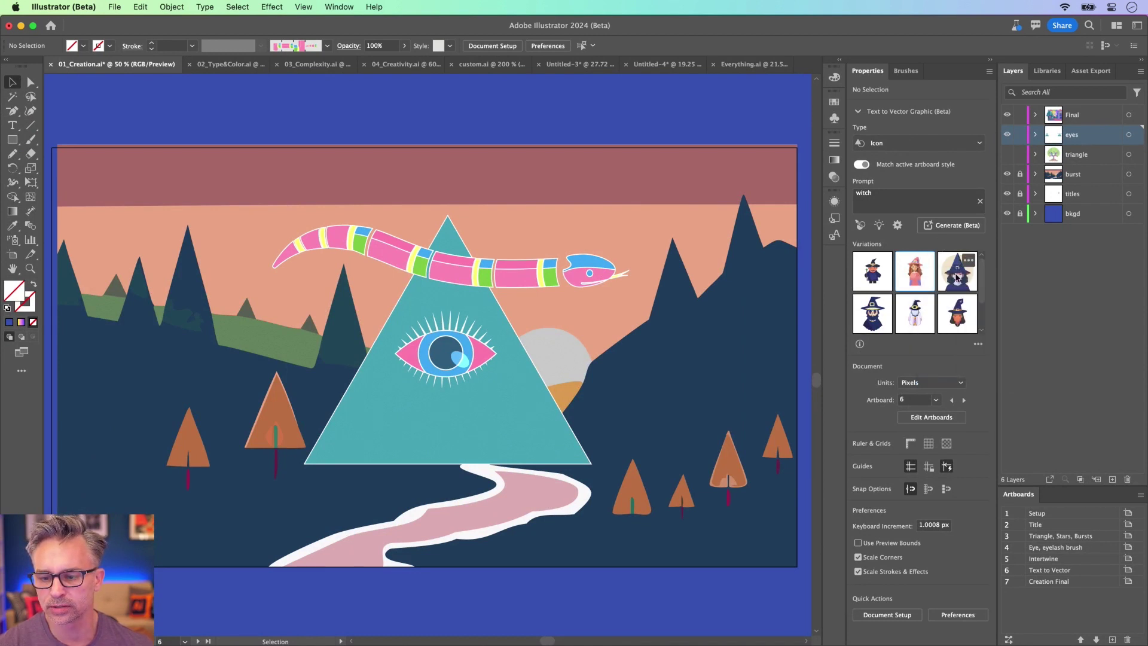
{"action": "left_click", "coordinate": [926, 263]}
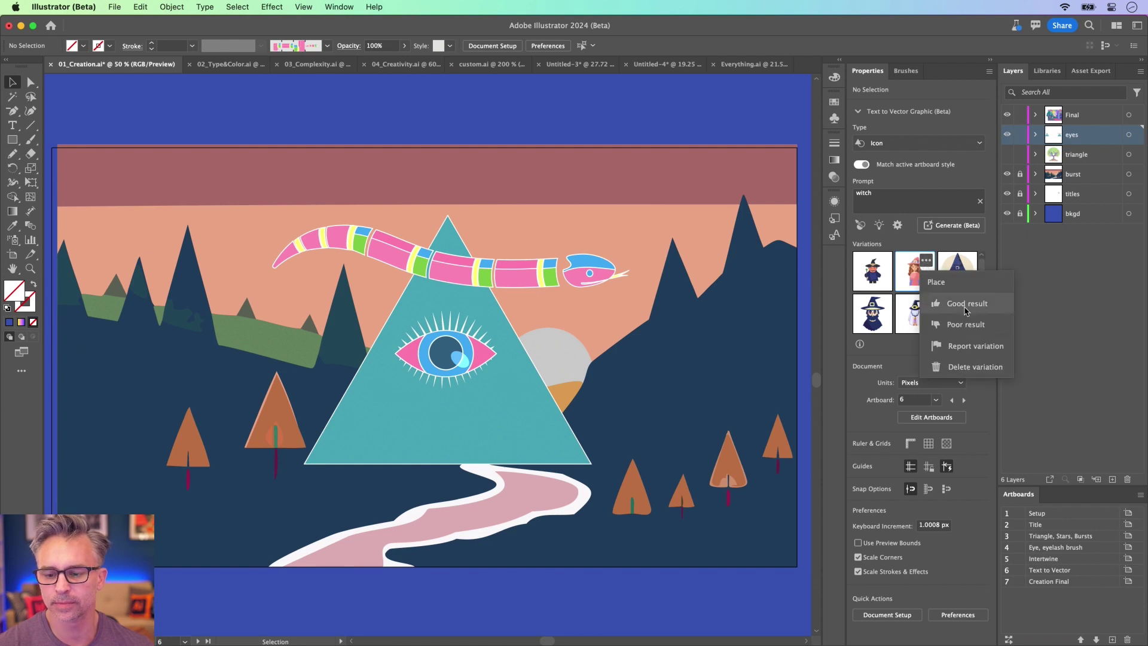
{"action": "left_click", "coordinate": [453, 144]}
{"action": "left_click", "coordinate": [345, 238]}
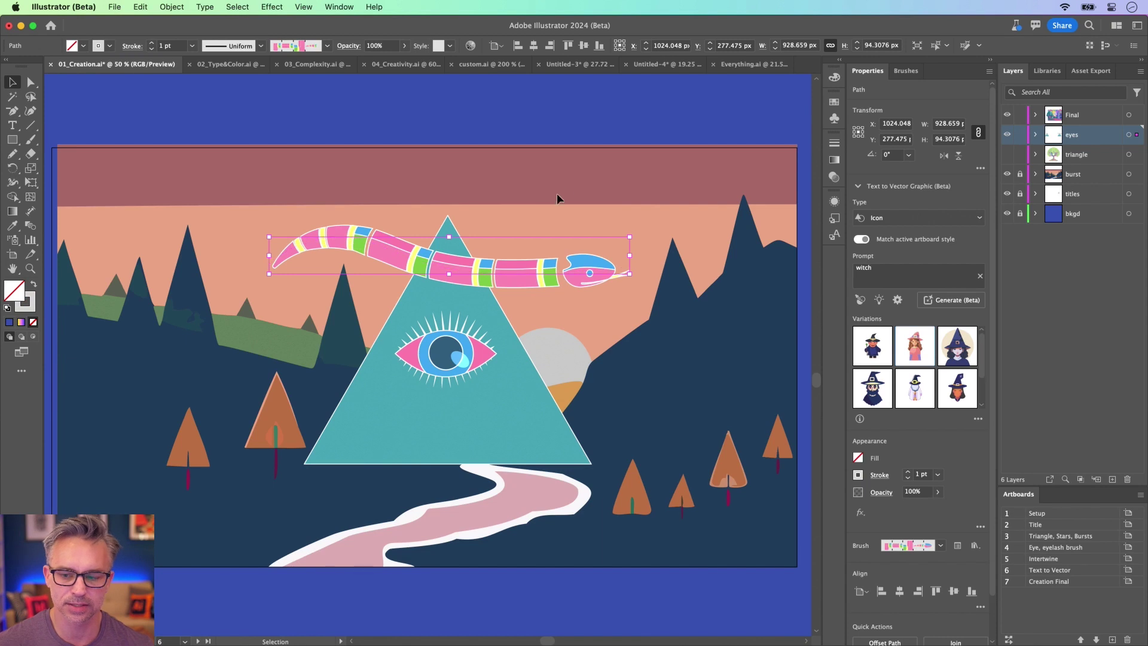
{"action": "left_click", "coordinate": [570, 128]}
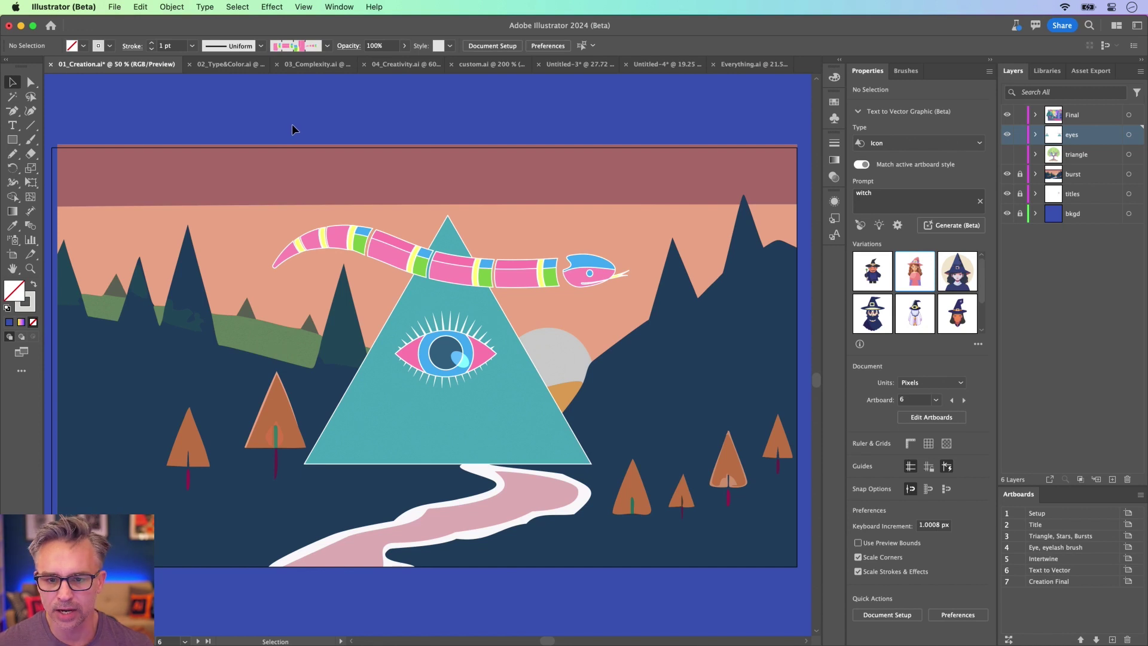
Switch to Finder and open TexttoVector.ai from the "Illustrator - Wed 8am" folder
{"action": "mouse_move", "coordinate": [119, 645]}
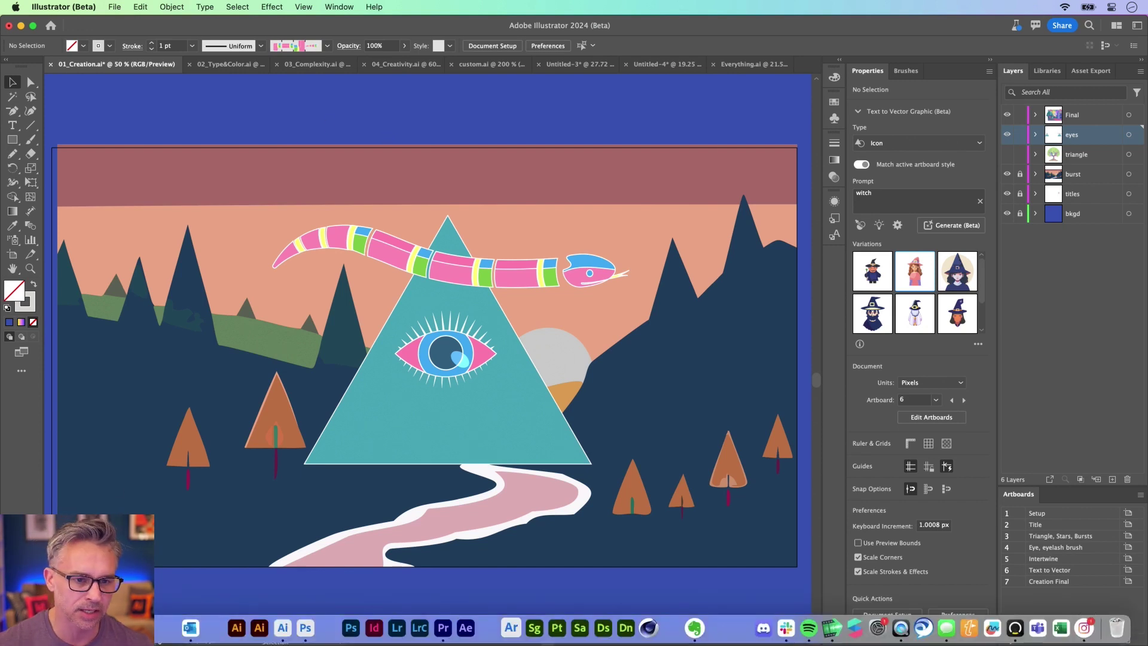
{"action": "left_click", "coordinate": [191, 628]}
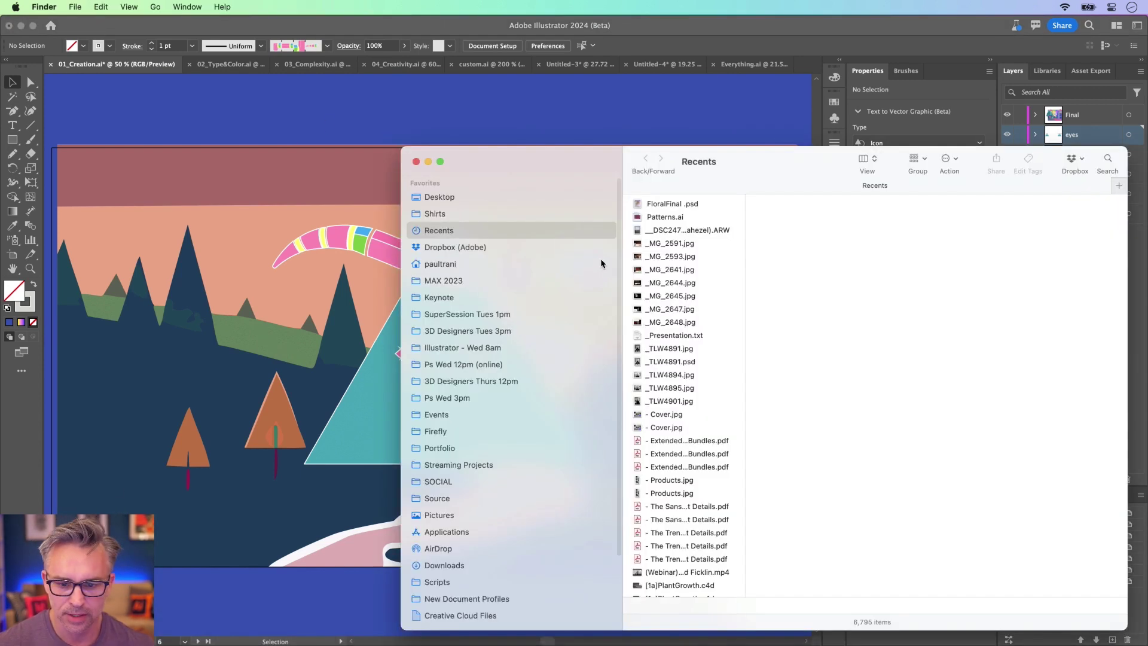
{"action": "left_click", "coordinate": [442, 347]}
{"action": "left_click_drag", "start_coordinate": [529, 165], "coordinate": [349, 114]}
{"action": "double_click", "coordinate": [606, 397]}
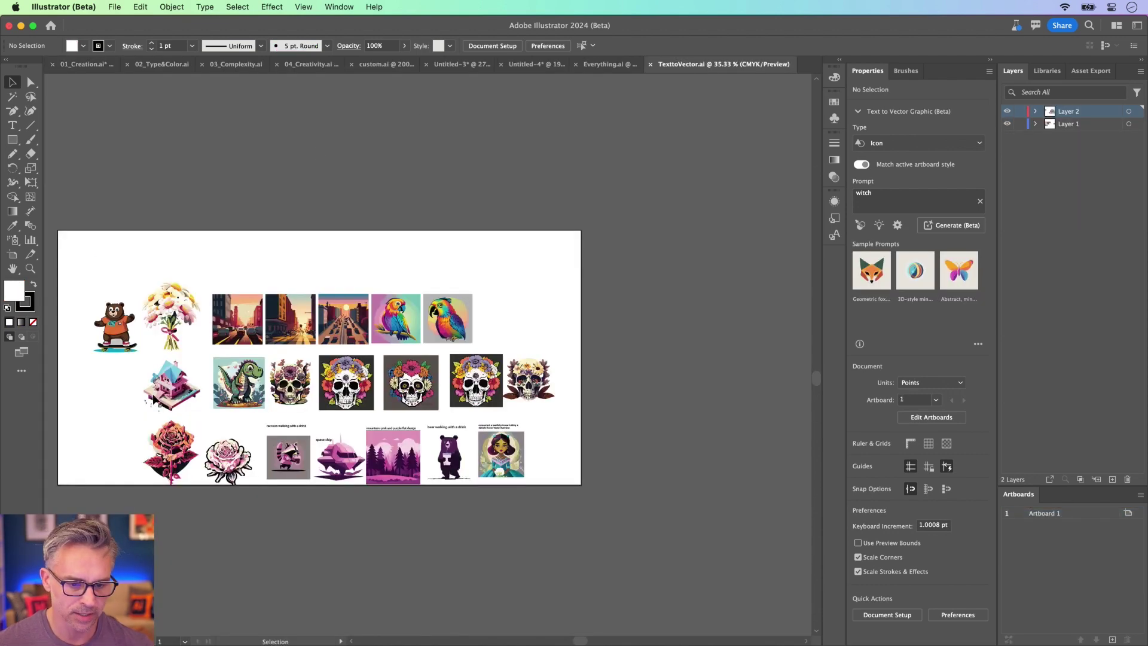
Examine the sample artworks at 100% zoom and select the pink isometric house with the blue roof
{"action": "key", "text": "super+equal"}
{"action": "key", "text": "super+equal"}
{"action": "key", "text": "super+equal"}
{"action": "scroll", "coordinate": [412, 406], "scroll_direction": "down", "scroll_amount": 5}
{"action": "scroll", "coordinate": [413, 407], "scroll_direction": "left", "scroll_amount": 6}
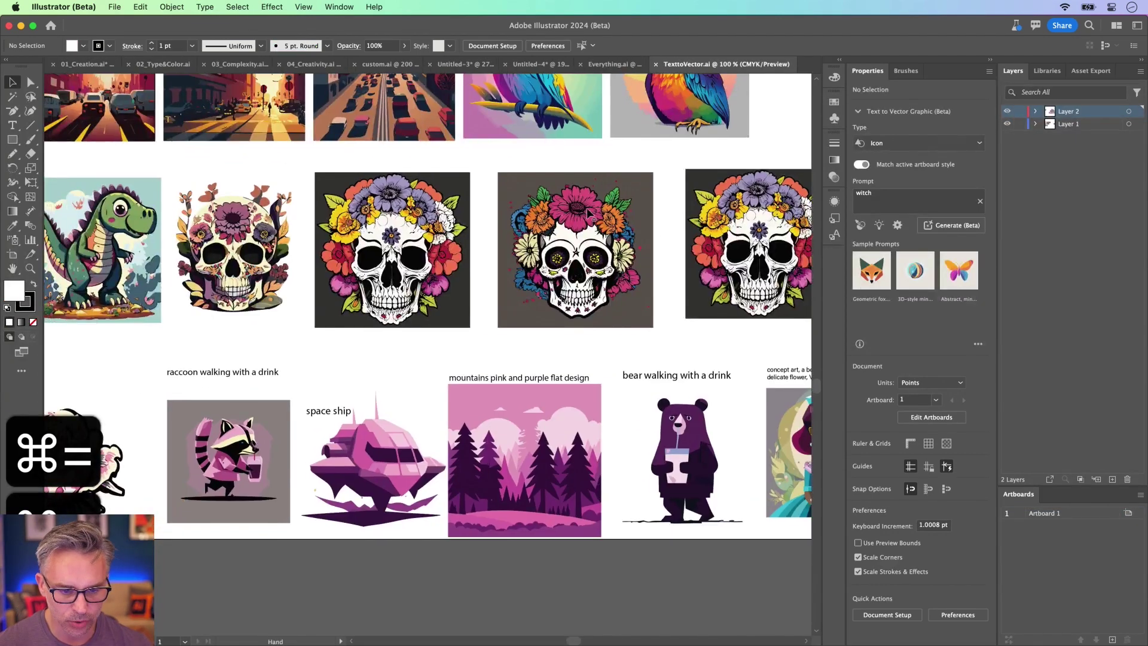
{"action": "scroll", "coordinate": [302, 379], "scroll_direction": "left", "scroll_amount": 7}
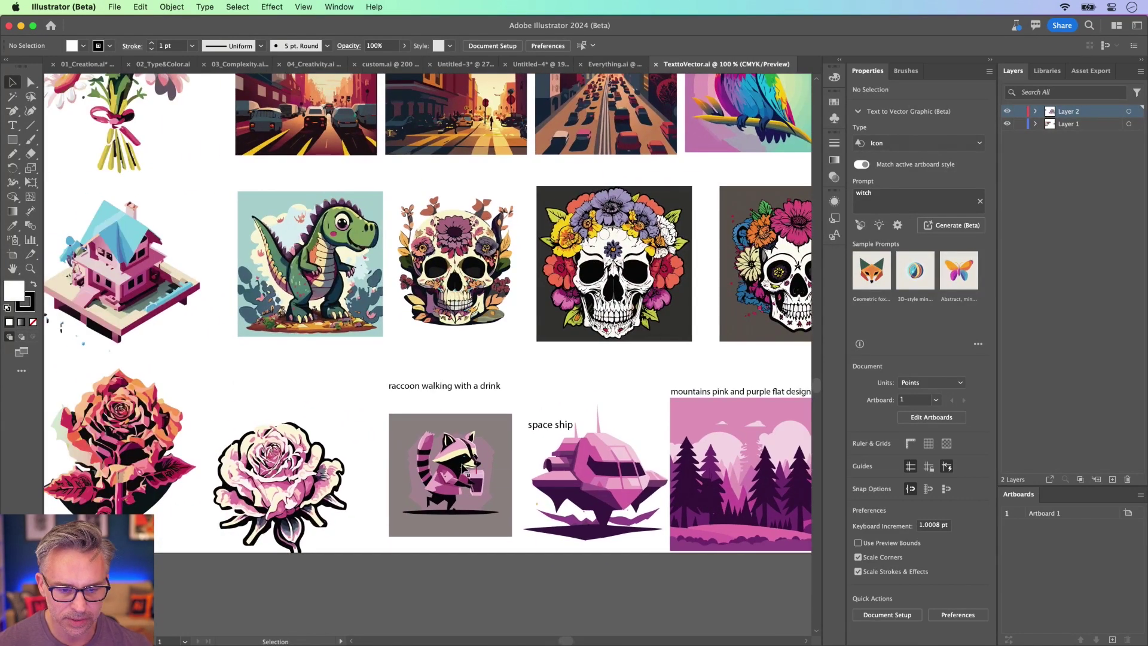
{"action": "left_click_drag", "start_coordinate": [260, 245], "coordinate": [520, 342]}
{"action": "left_click", "coordinate": [352, 392]}
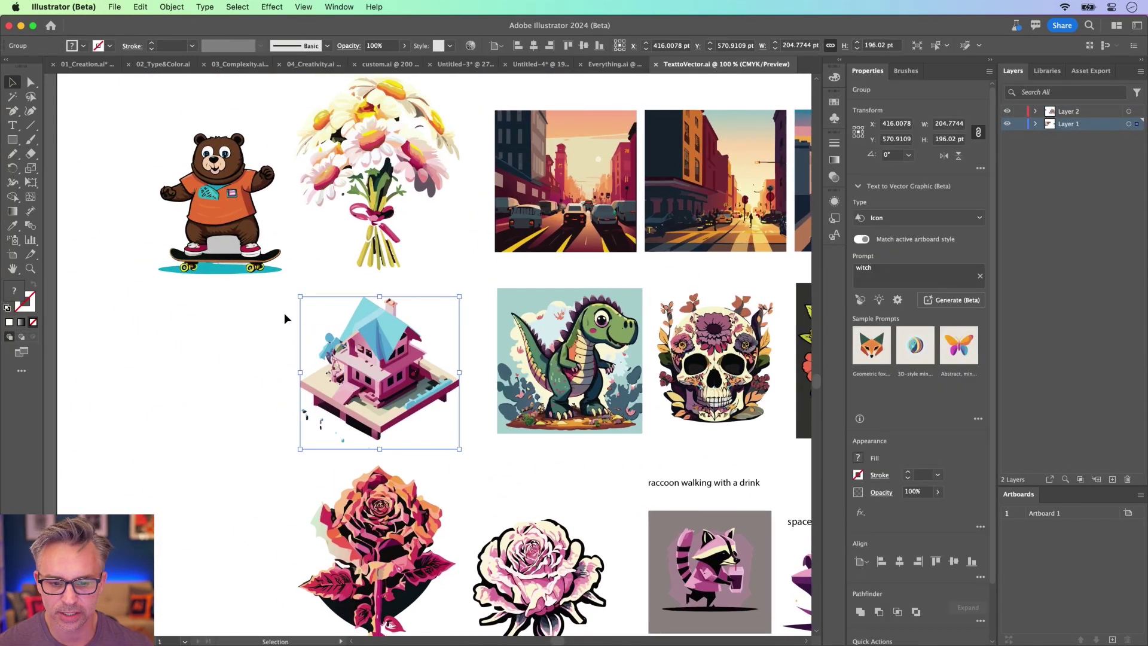
Set the vector generation type to Subject and show the generator as a large floating panel over the document
{"action": "left_click", "coordinate": [945, 219]}
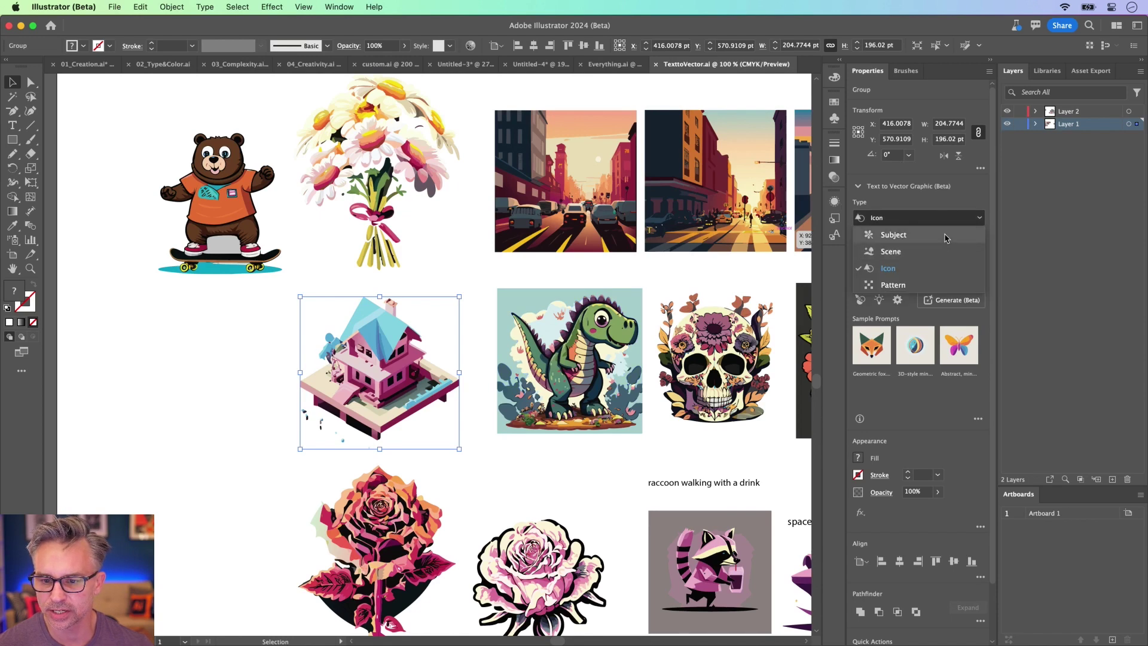
{"action": "left_click", "coordinate": [945, 235]}
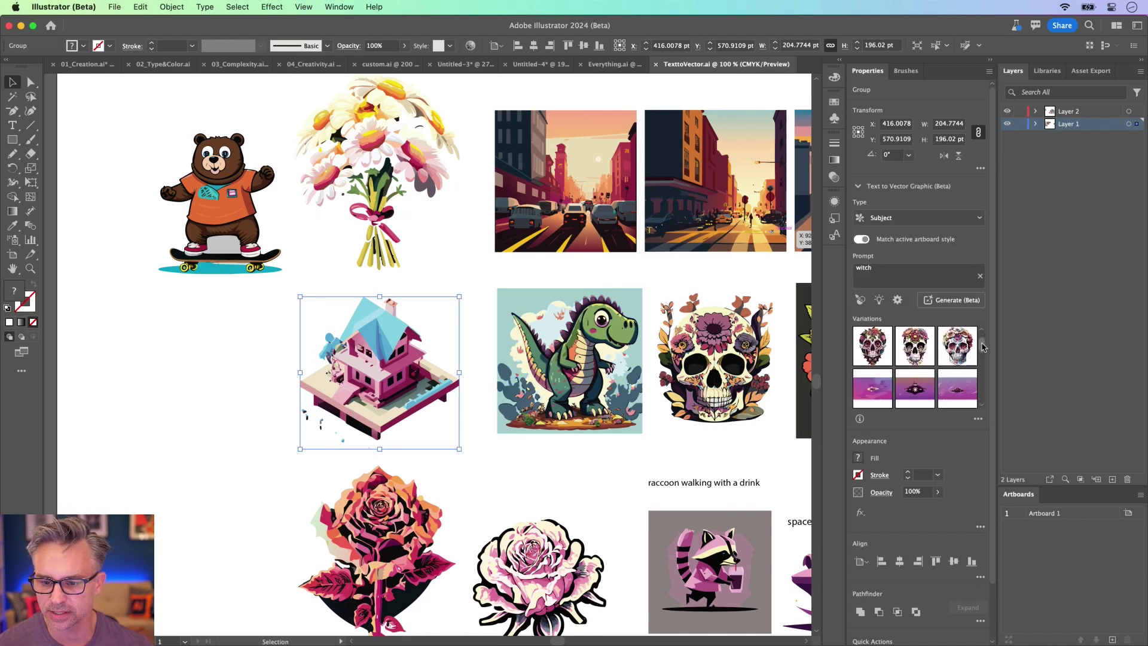
{"action": "scroll", "coordinate": [983, 347], "scroll_direction": "up", "scroll_amount": 2}
{"action": "left_click", "coordinate": [834, 235]}
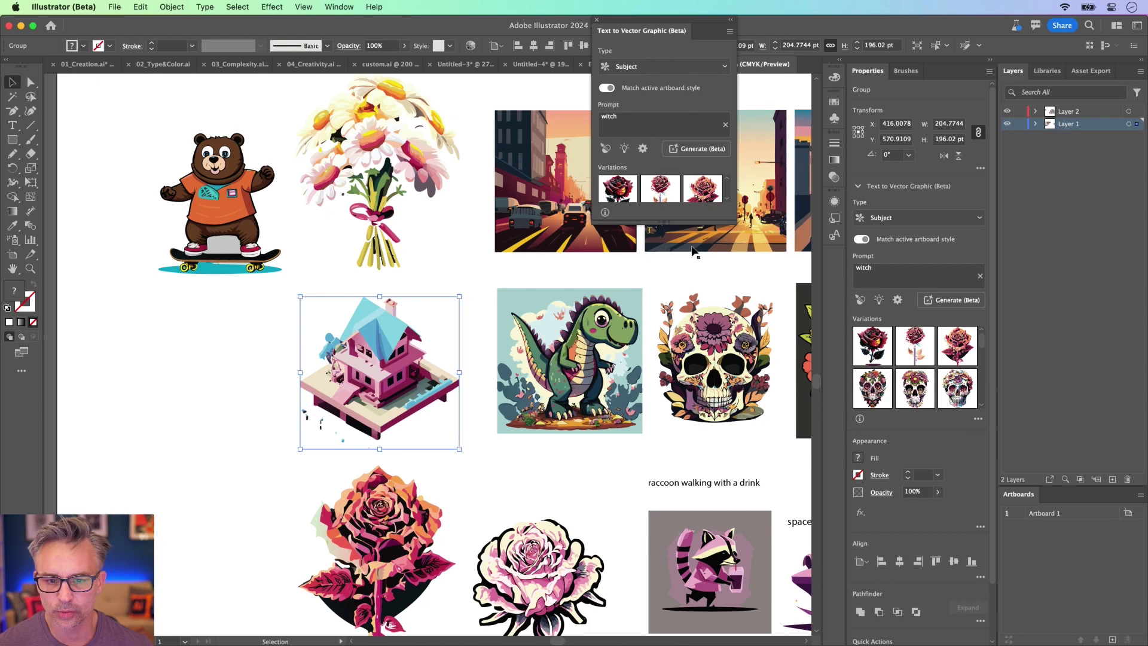
{"action": "left_click_drag", "start_coordinate": [730, 222], "coordinate": [1032, 644]}
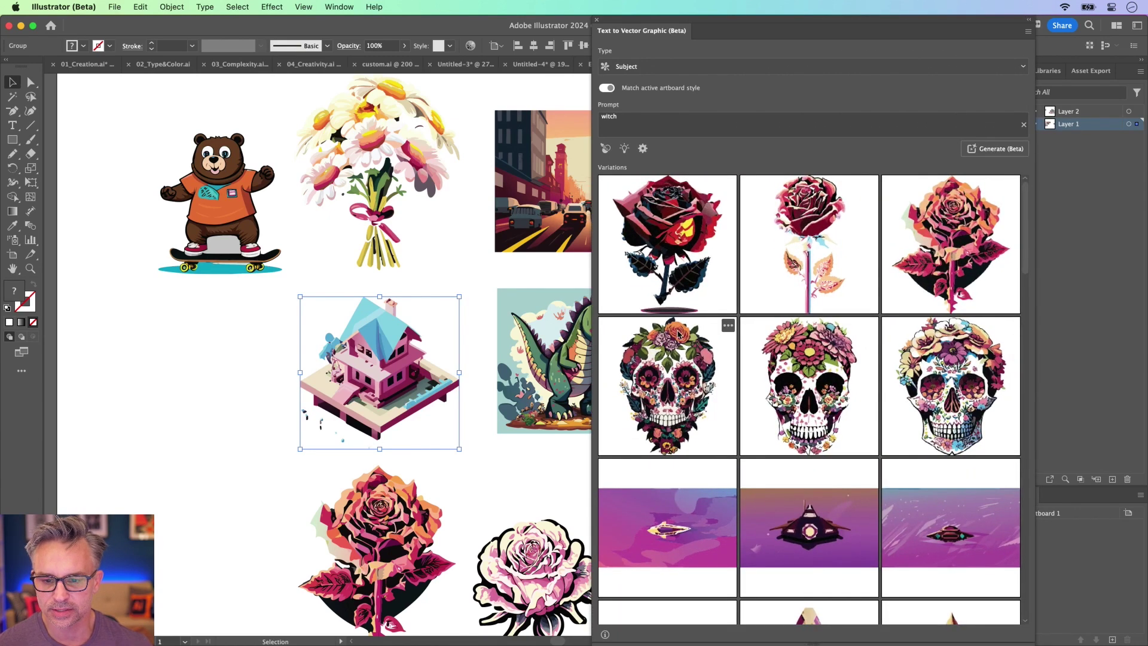
Browse the generated Subject variations, checking the prompt of the isometric house
{"action": "scroll", "coordinate": [680, 339], "scroll_direction": "down", "scroll_amount": 5}
{"action": "scroll", "coordinate": [682, 338], "scroll_direction": "down", "scroll_amount": 10}
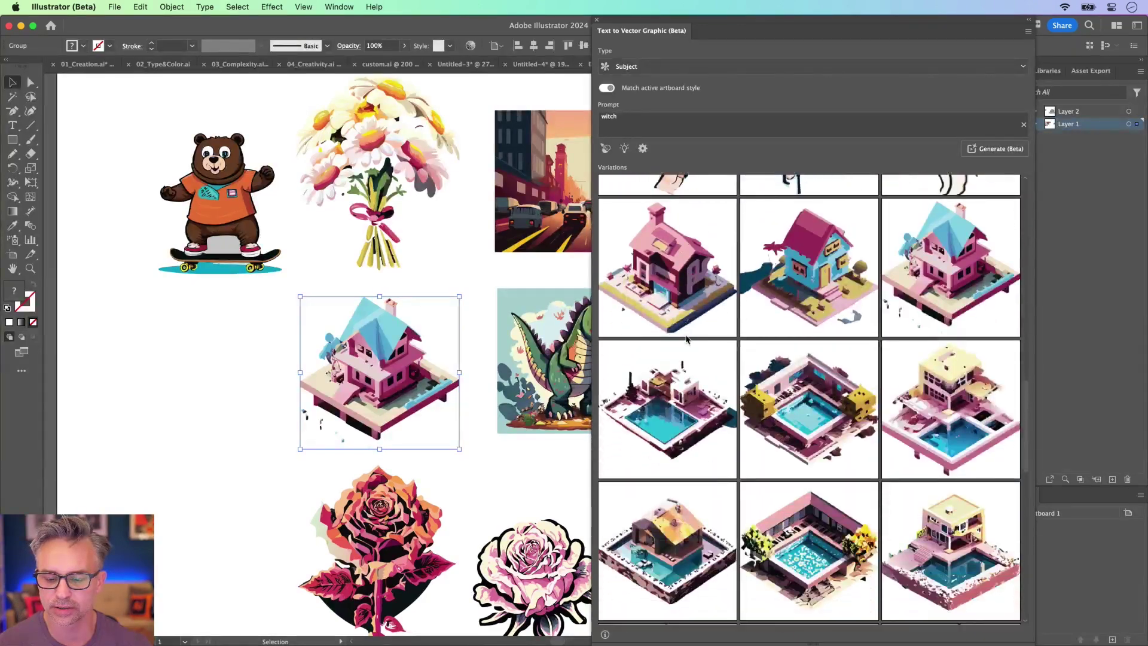
{"action": "scroll", "coordinate": [687, 338], "scroll_direction": "up", "scroll_amount": 6}
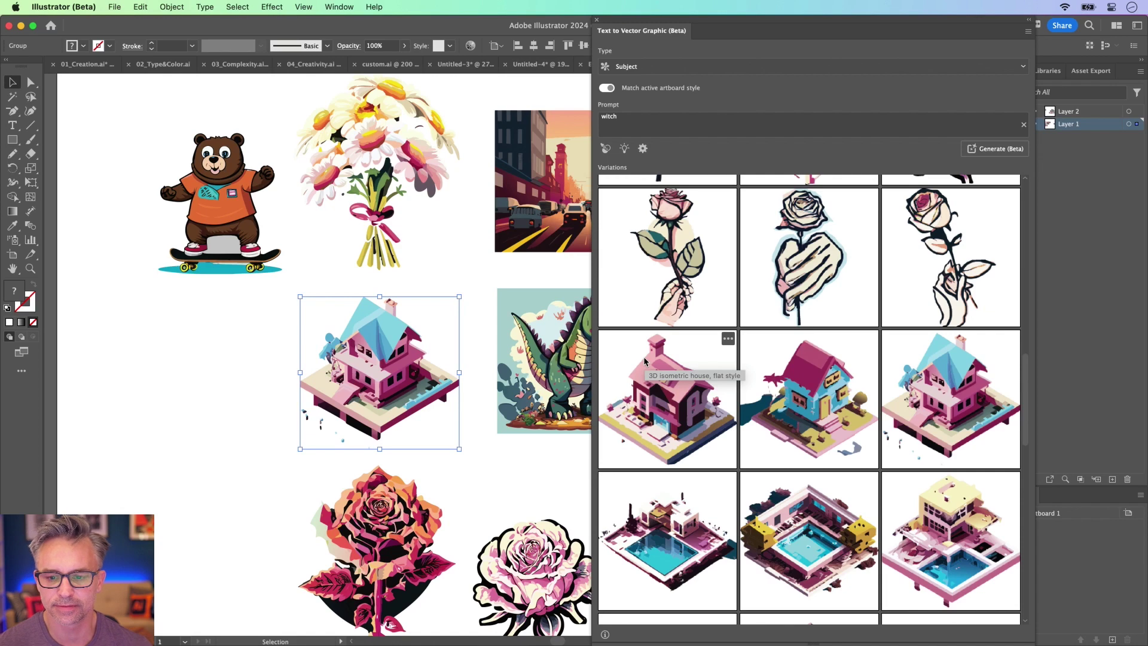
{"action": "scroll", "coordinate": [645, 357], "scroll_direction": "up", "scroll_amount": 4}
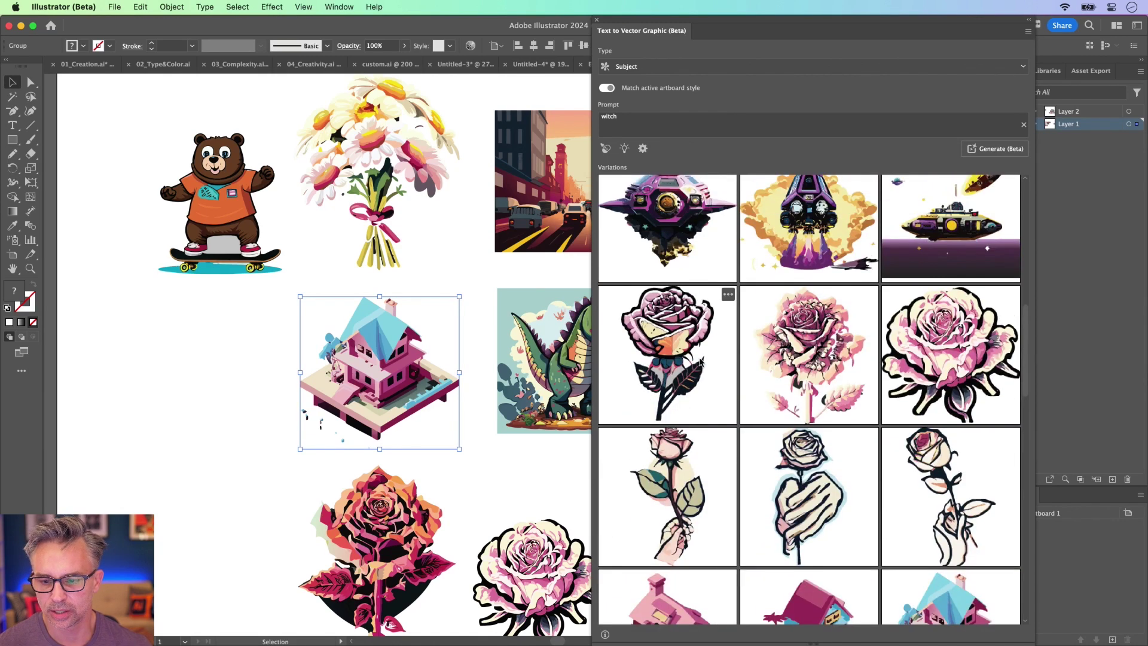
{"action": "scroll", "coordinate": [702, 361], "scroll_direction": "up", "scroll_amount": 8}
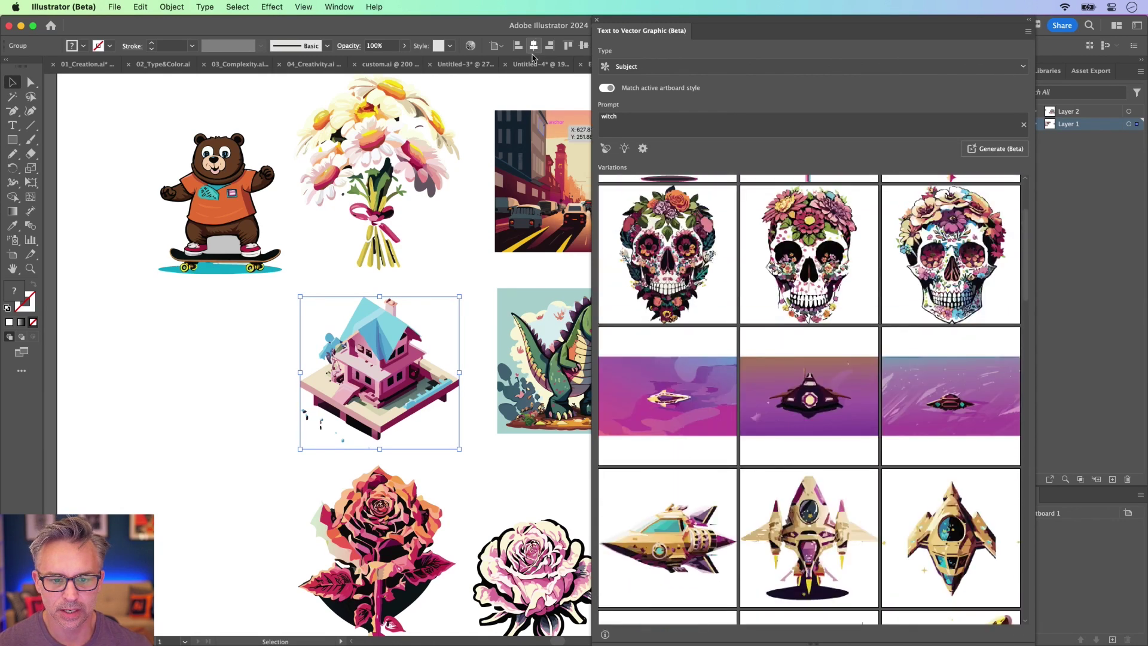
Deselect the house, dock the Text to Vector Graphic panel beside Brushes and bring the document's Properties back to the front
{"action": "left_click", "coordinate": [167, 373]}
{"action": "mouse_move", "coordinate": [595, 50]}
{"action": "left_mouse_down"}
{"action": "mouse_move", "coordinate": [906, 7]}
{"action": "mouse_move", "coordinate": [915, 72]}
{"action": "left_mouse_up"}
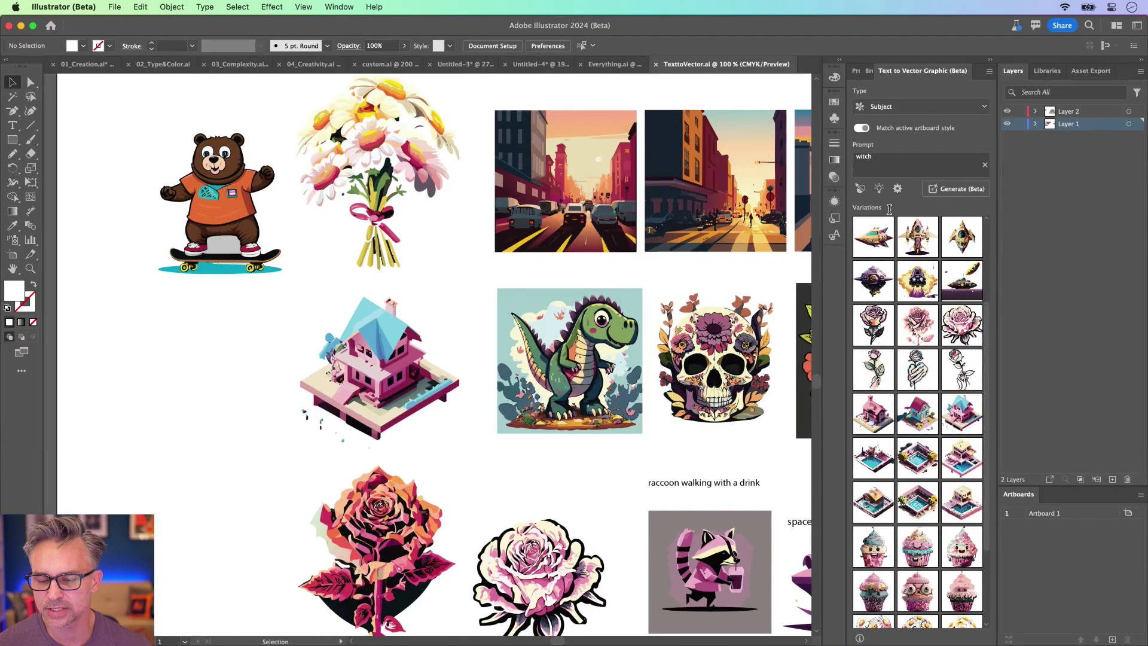
{"action": "left_click", "coordinate": [856, 70]}
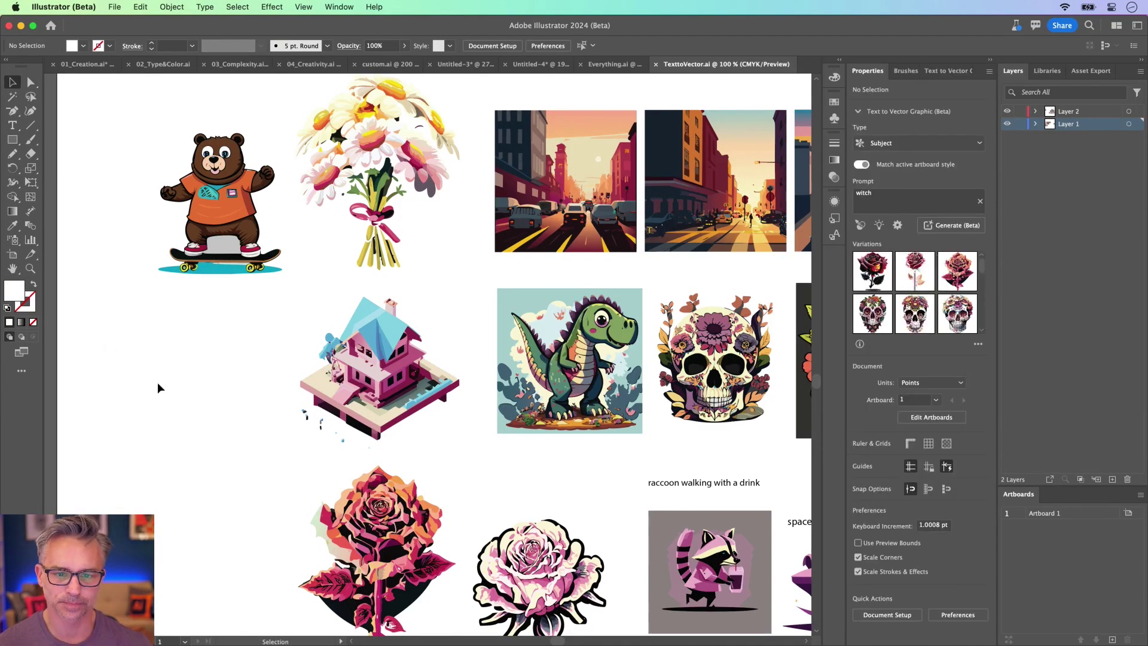
Go to the Creation Final artboard of 01_Creation.ai and move the large tree group slightly down and to the right
{"action": "left_click", "coordinate": [79, 66]}
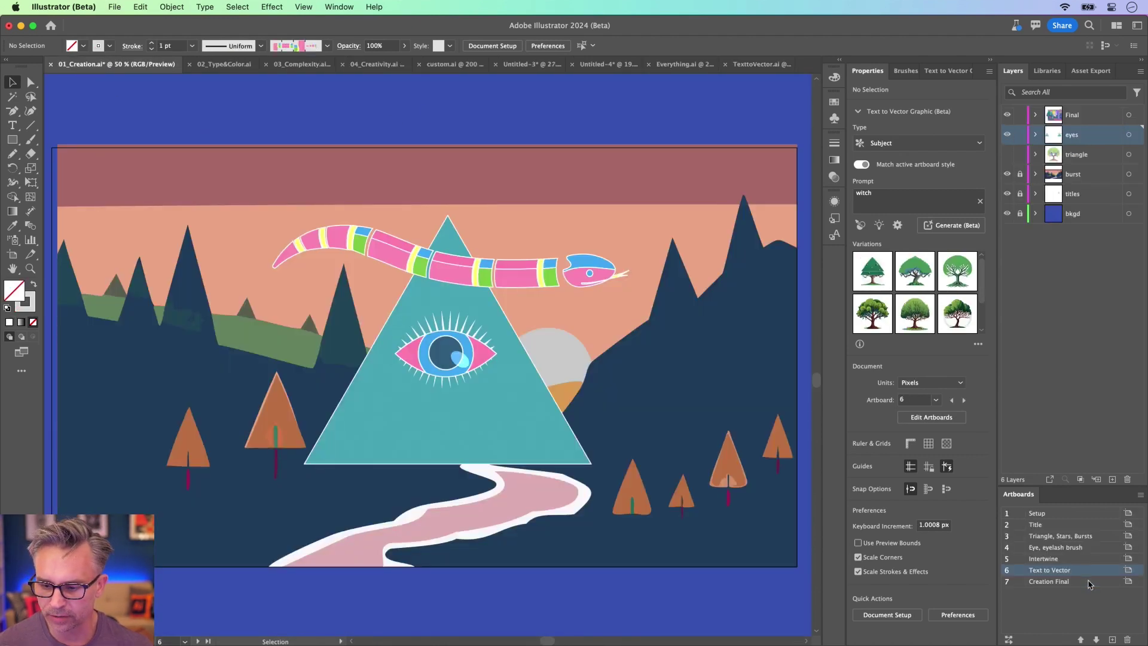
{"action": "double_click", "coordinate": [1089, 582]}
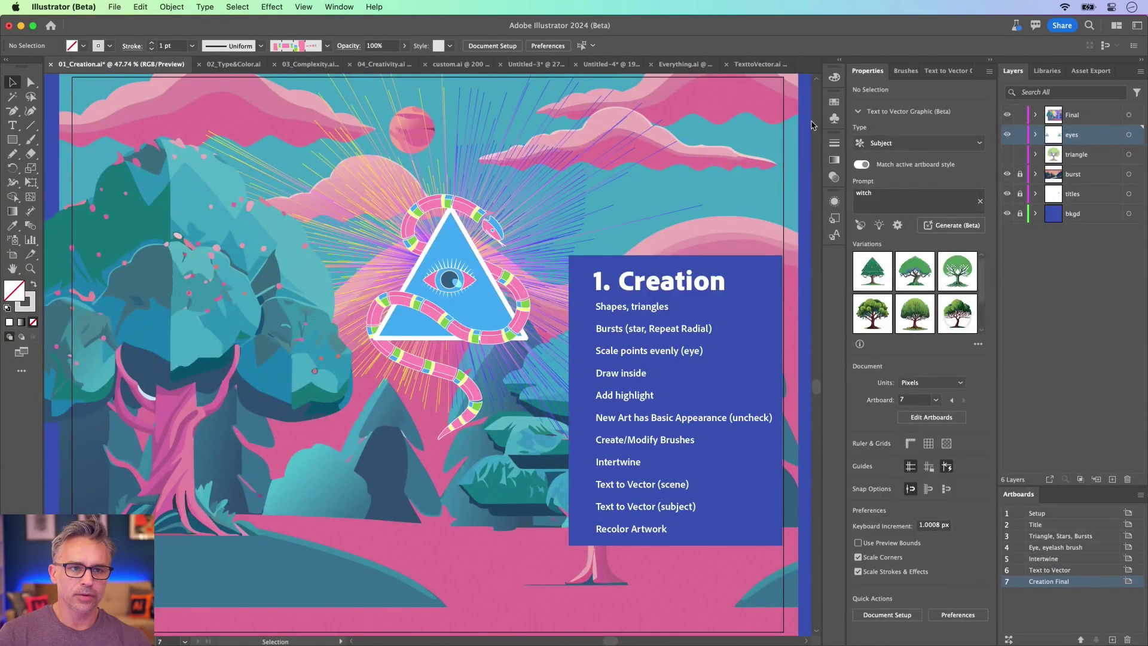
{"action": "left_click", "coordinate": [185, 250]}
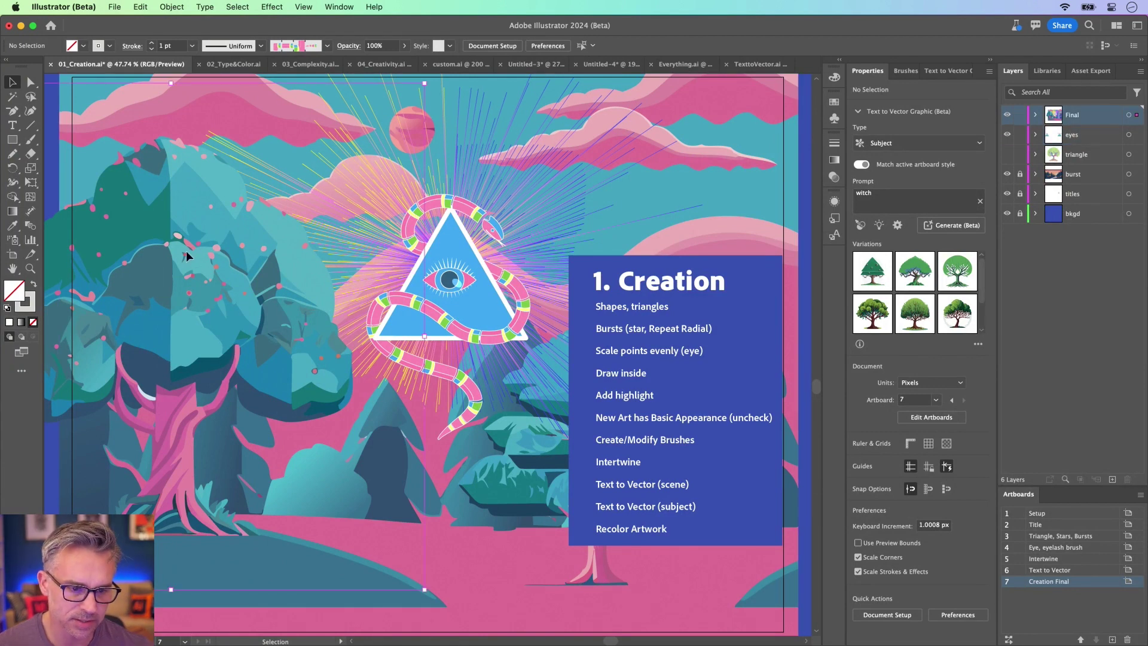
{"action": "left_click", "coordinate": [1007, 115]}
{"action": "left_click", "coordinate": [1007, 115]}
{"action": "left_click_drag", "start_coordinate": [113, 300], "coordinate": [159, 299]}
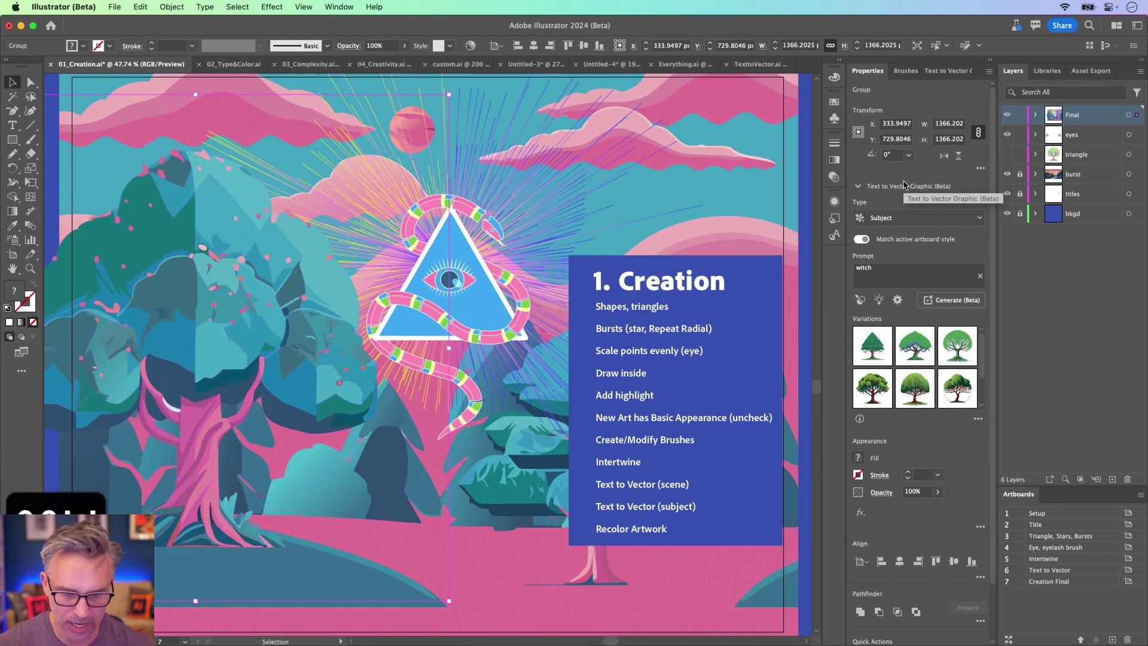
{"action": "left_click", "coordinate": [802, 137]}
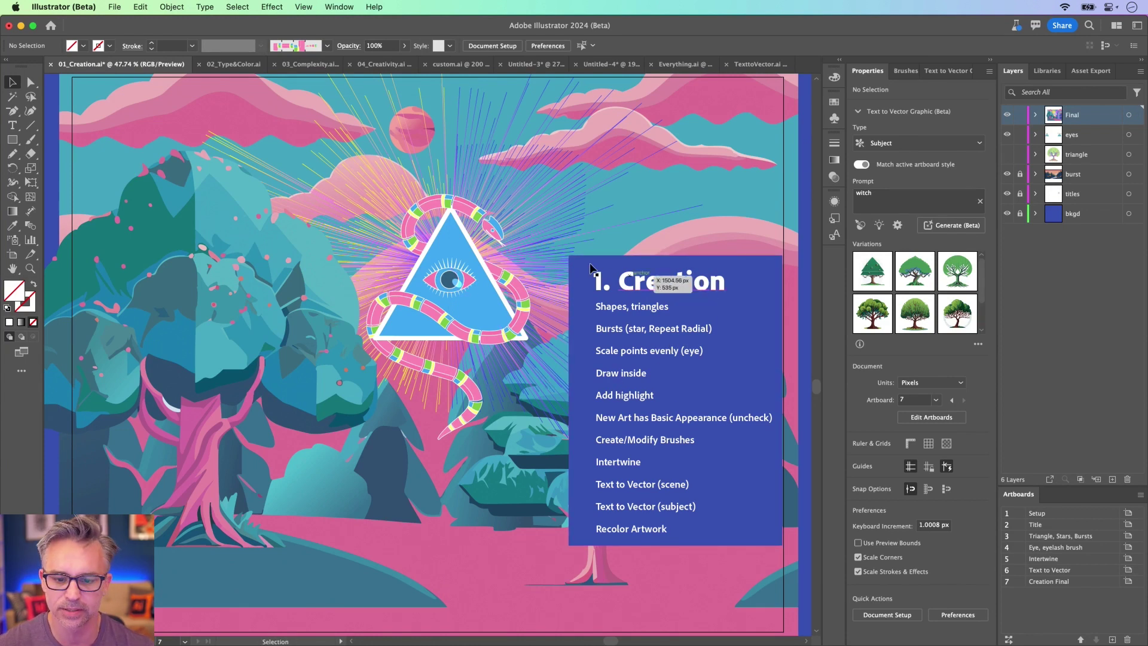
Collapse the Properties panel group to icons and bring more of the Creation Final artboard into view
{"action": "mouse_move", "coordinate": [769, 12]}
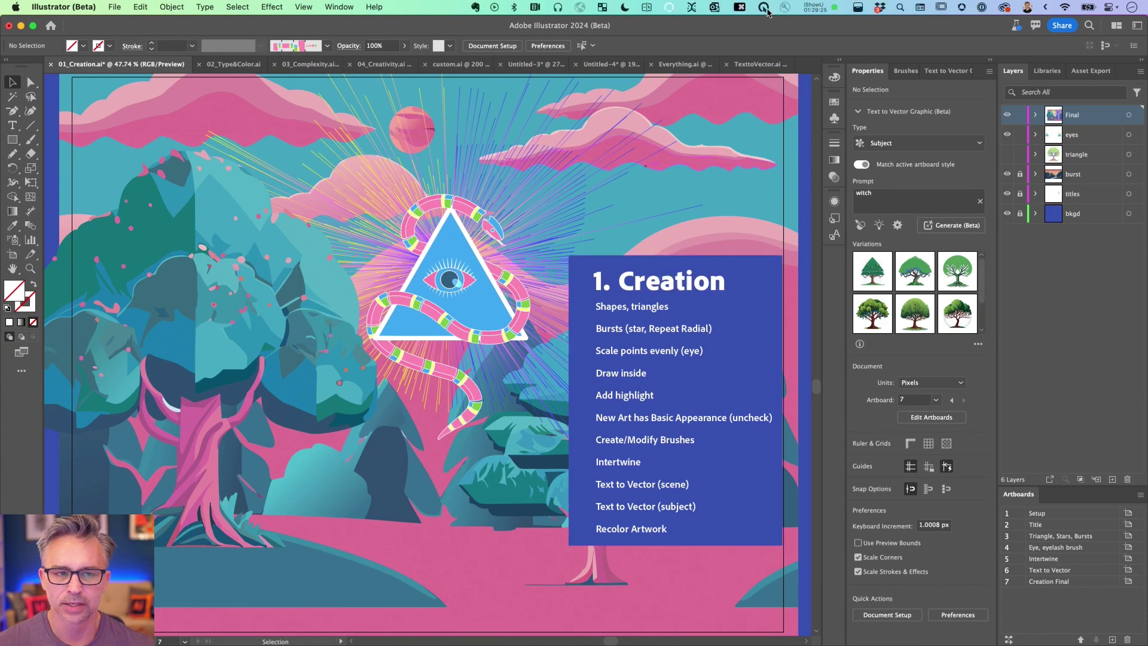
{"action": "left_click", "coordinate": [991, 61]}
{"action": "left_click_drag", "start_coordinate": [454, 136], "coordinate": [524, 141]}
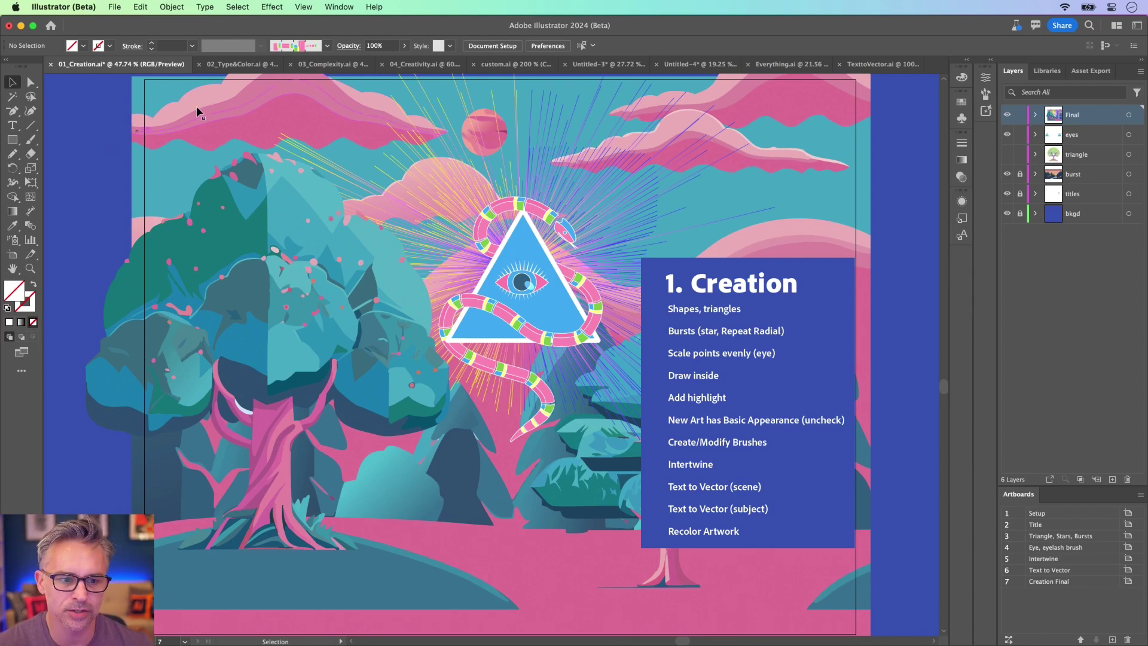
Switch to the 02_Type&Color.ai document and go to its Retype artboard
{"action": "left_click", "coordinate": [240, 67]}
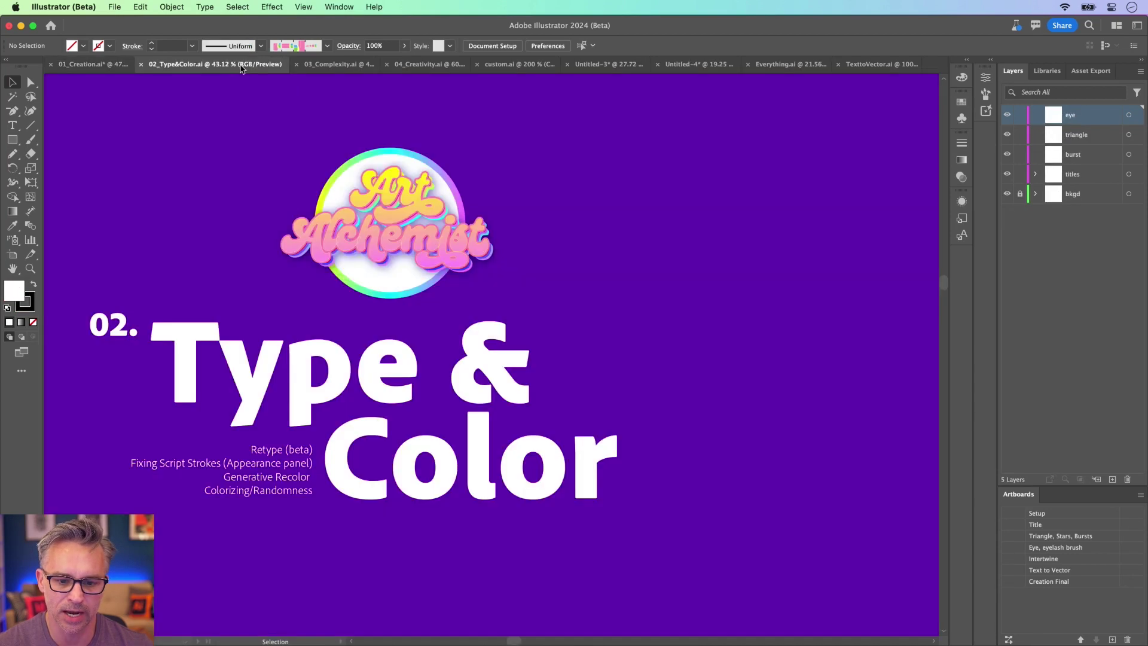
{"action": "double_click", "coordinate": [1085, 515]}
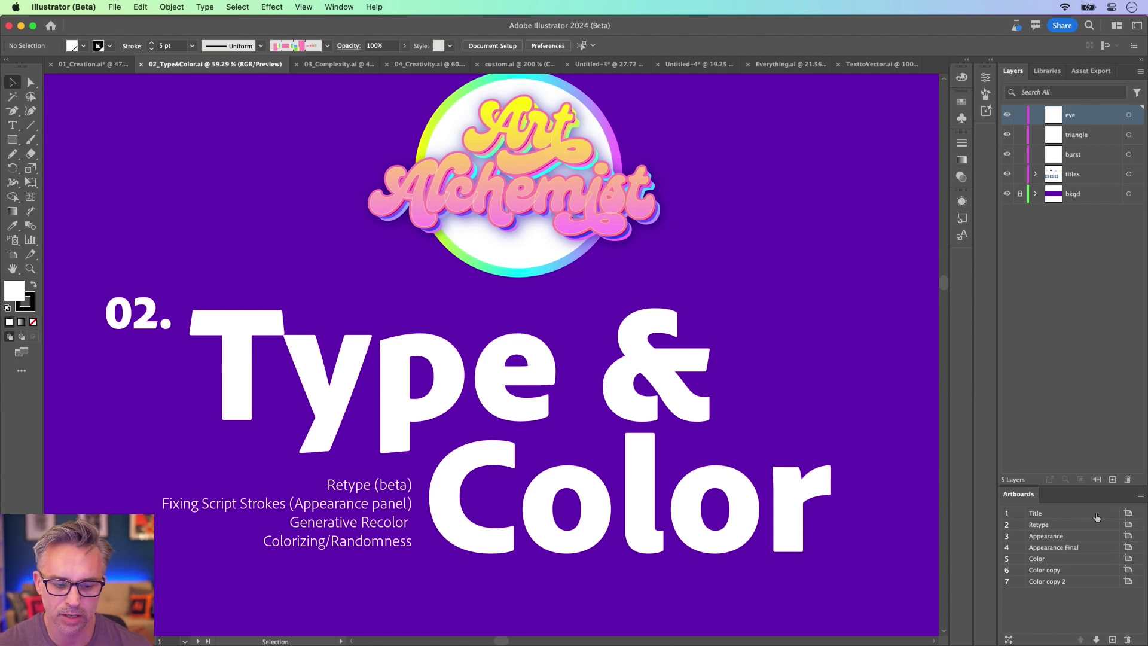
{"action": "double_click", "coordinate": [1066, 526]}
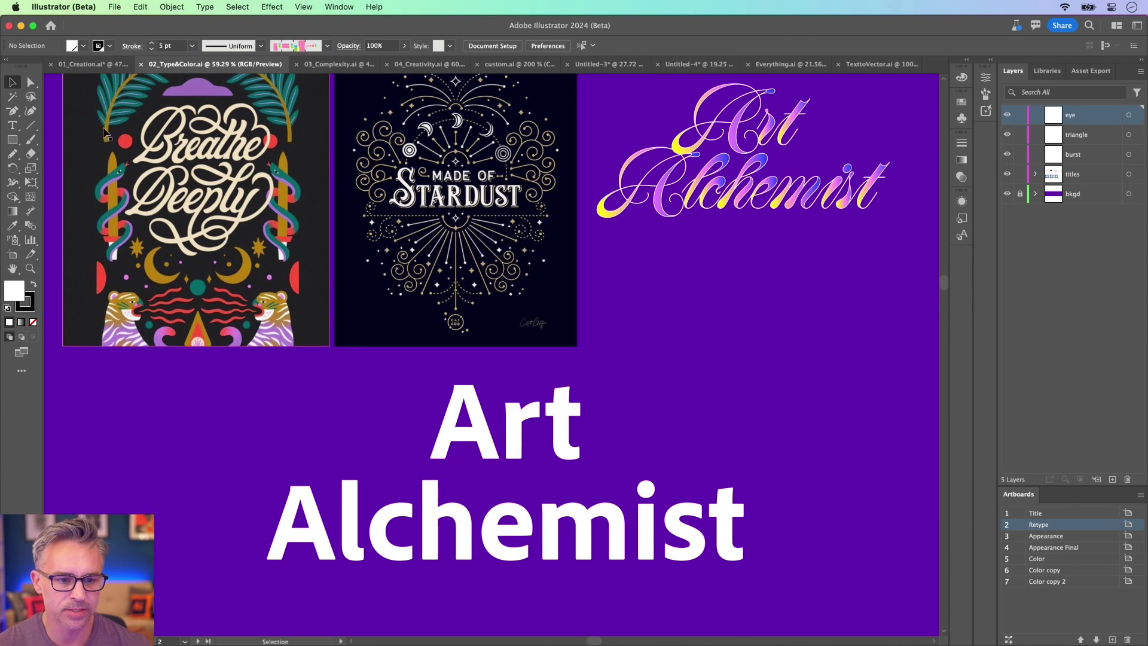
Look over the two lettering images on the Retype artboard and select the Made of Stardust one
{"action": "scroll", "coordinate": [180, 179], "scroll_direction": "up", "scroll_amount": 4}
{"action": "left_click", "coordinate": [459, 305]}
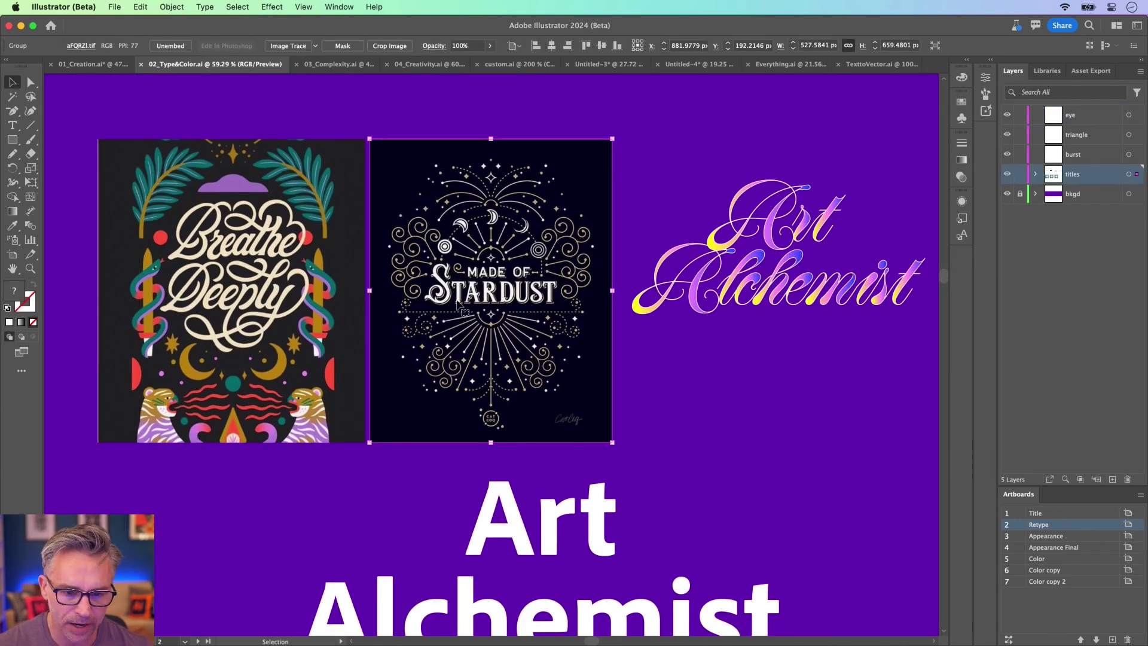
{"action": "left_click", "coordinate": [251, 306]}
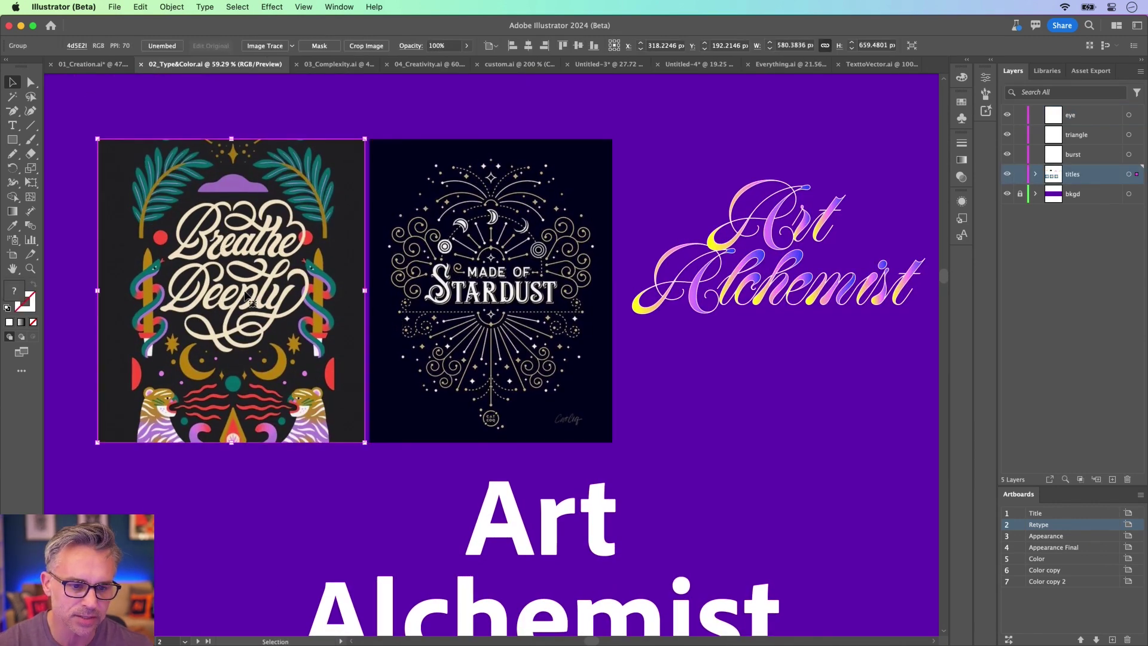
{"action": "left_click", "coordinate": [436, 358]}
{"action": "left_click_drag", "start_coordinate": [465, 318], "coordinate": [436, 261]}
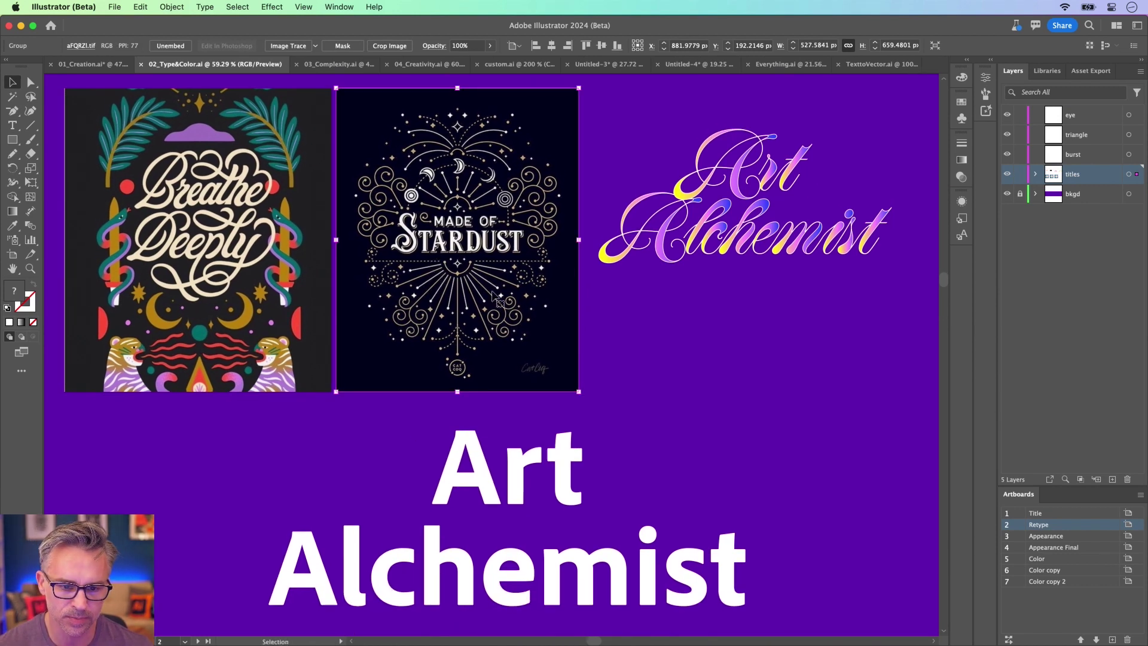
Expand the Properties panel group, open the Retype (Beta) panel and dock it beside Text to Vector Graphic
{"action": "left_click", "coordinate": [992, 61]}
{"action": "left_click", "coordinate": [339, 6]}
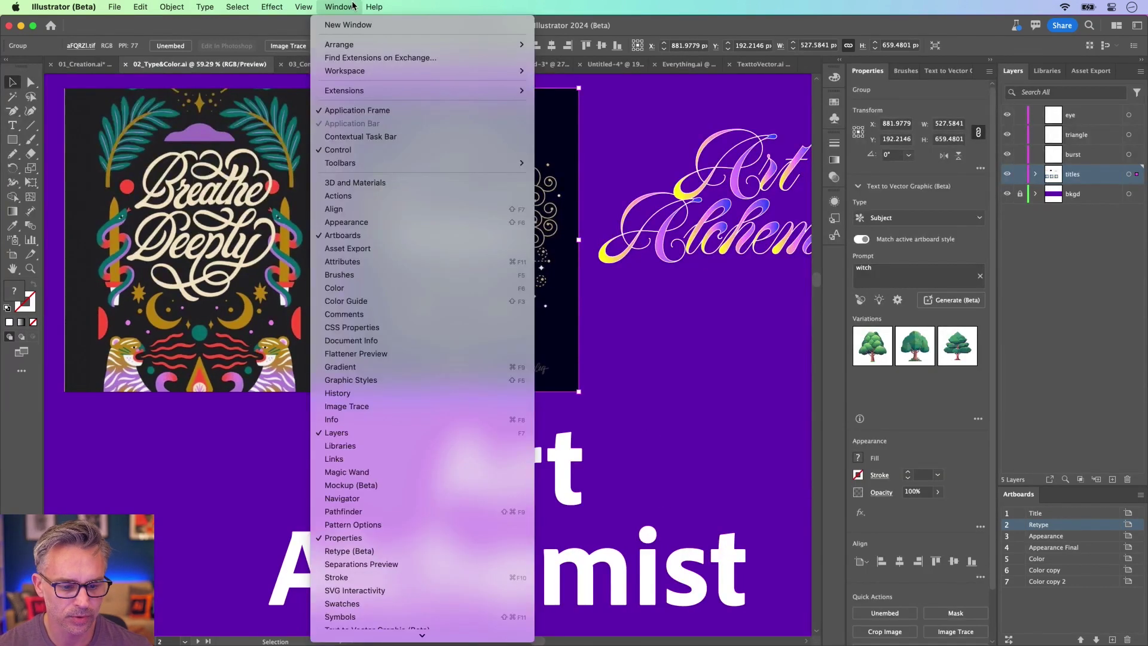
{"action": "scroll", "coordinate": [395, 497], "scroll_direction": "down", "scroll_amount": 3}
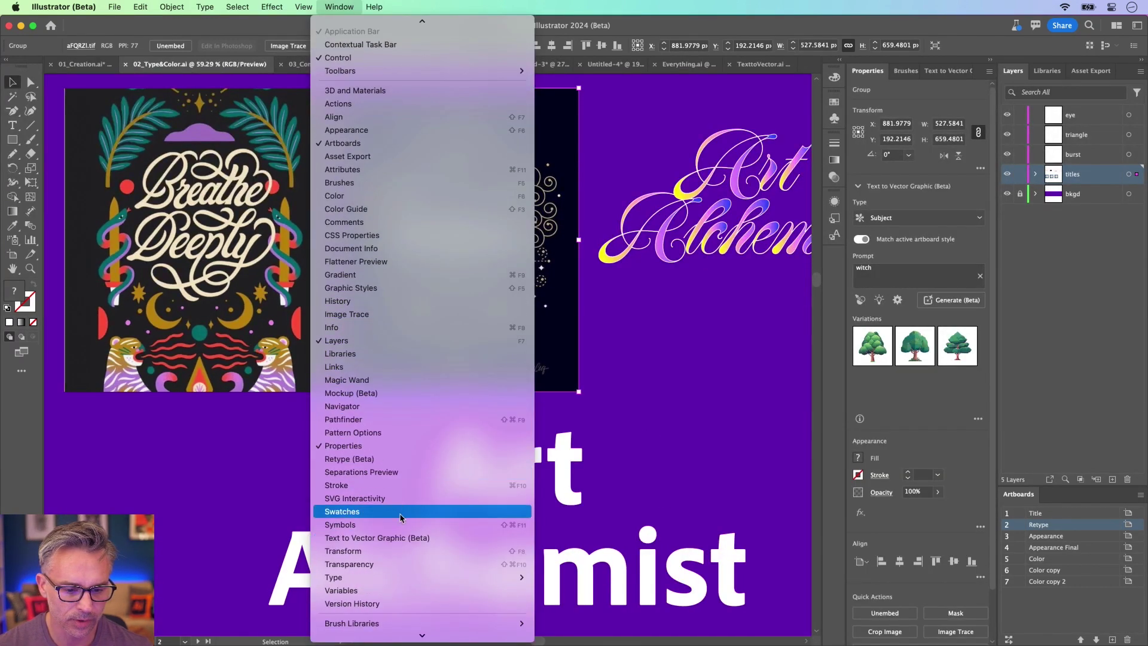
{"action": "left_click", "coordinate": [400, 464]}
{"action": "left_click_drag", "start_coordinate": [491, 188], "coordinate": [885, 75]}
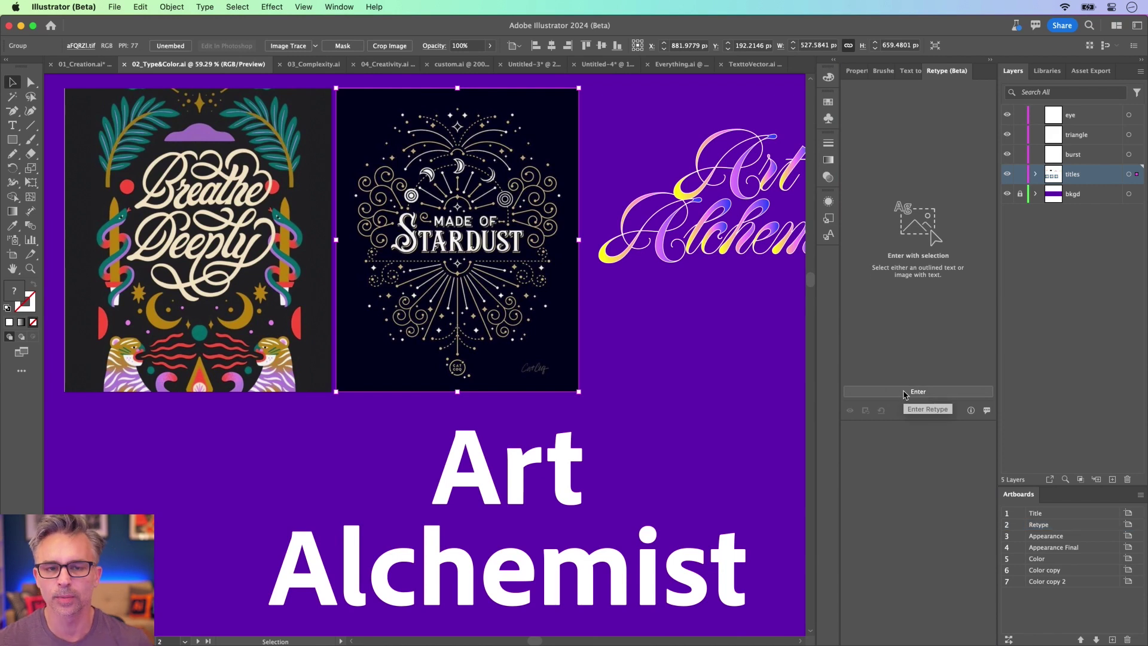
Run Retype on the Made of Stardust image and find font matches for the words MADE and STARDUST
{"action": "left_click", "coordinate": [905, 393]}
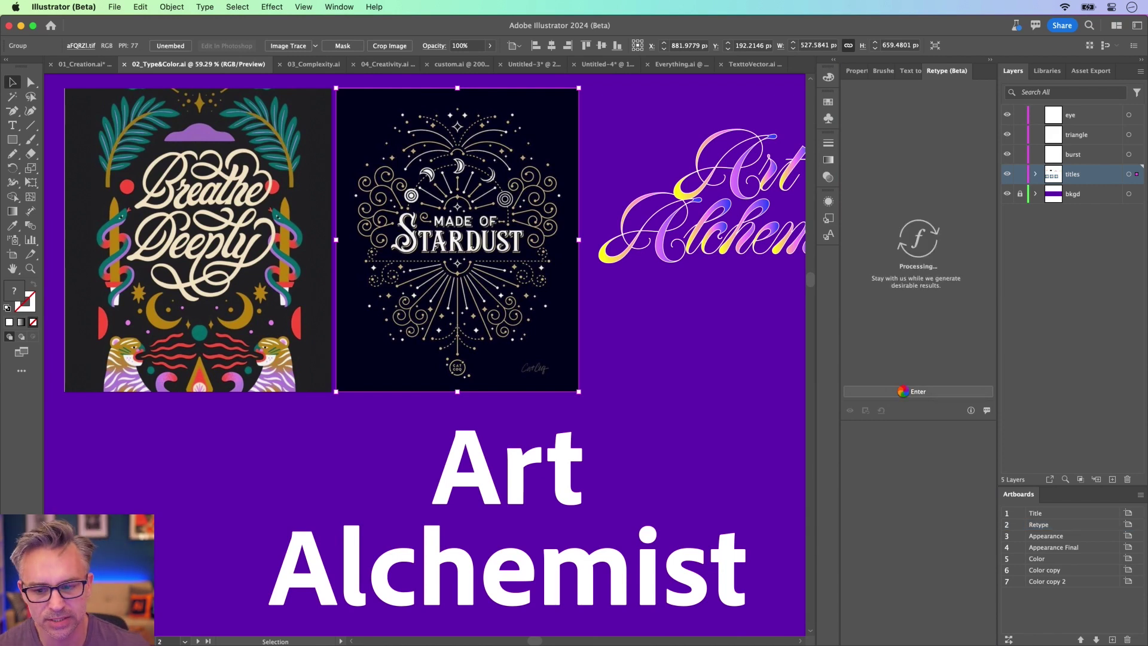
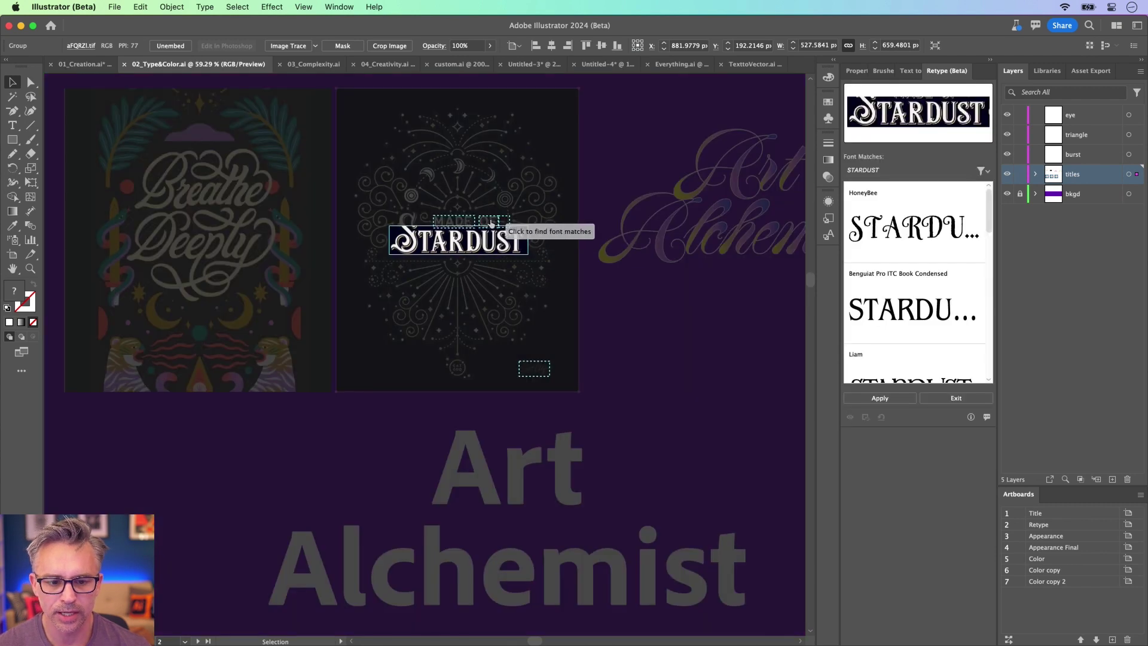
{"action": "left_click", "coordinate": [461, 231]}
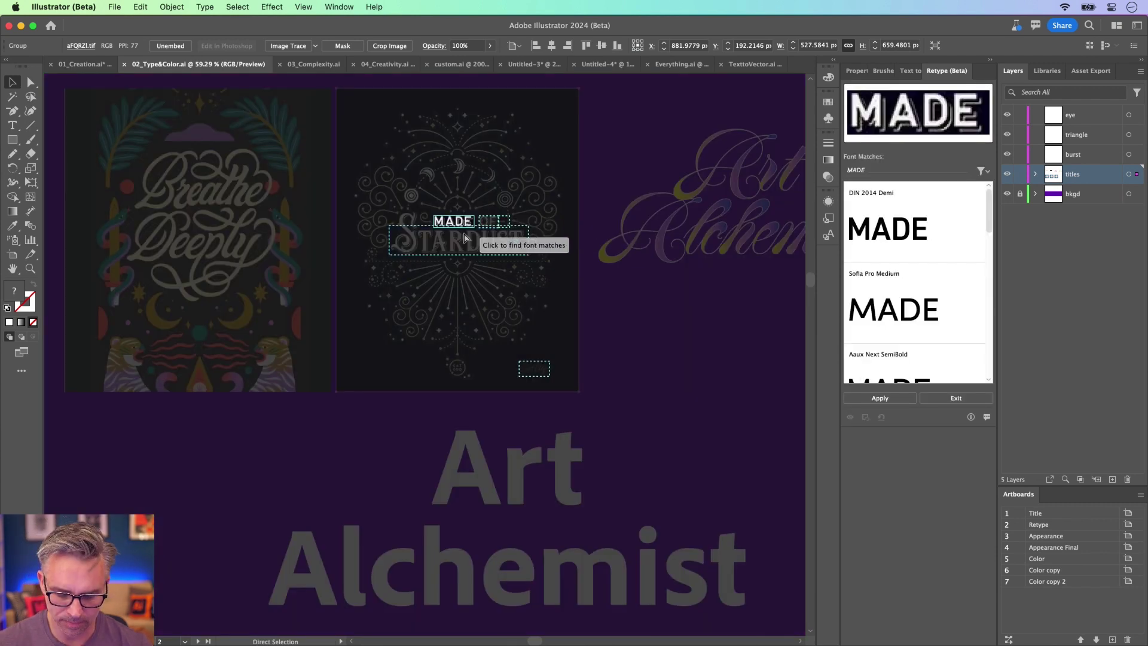
{"action": "key", "text": "super+1"}
{"action": "left_click", "coordinate": [416, 340]}
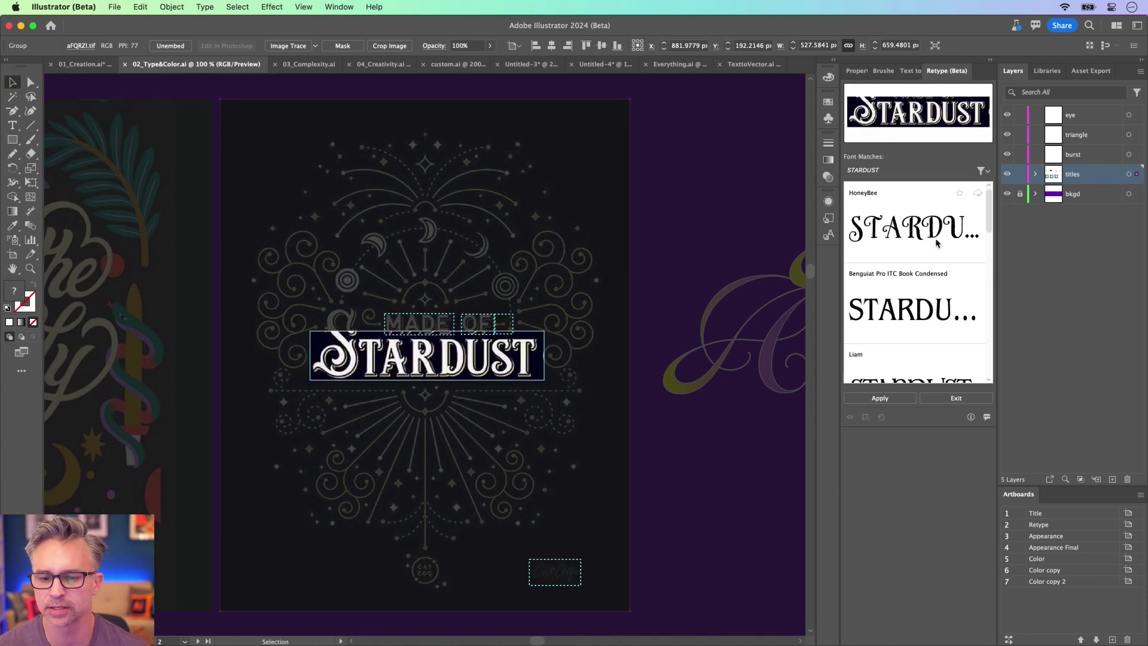
Browse the list of font matches for STARDUST, leaving and re-entering Retype once, and exit it
{"action": "scroll", "coordinate": [932, 232], "scroll_direction": "down", "scroll_amount": 2}
{"action": "scroll", "coordinate": [931, 232], "scroll_direction": "up", "scroll_amount": 2}
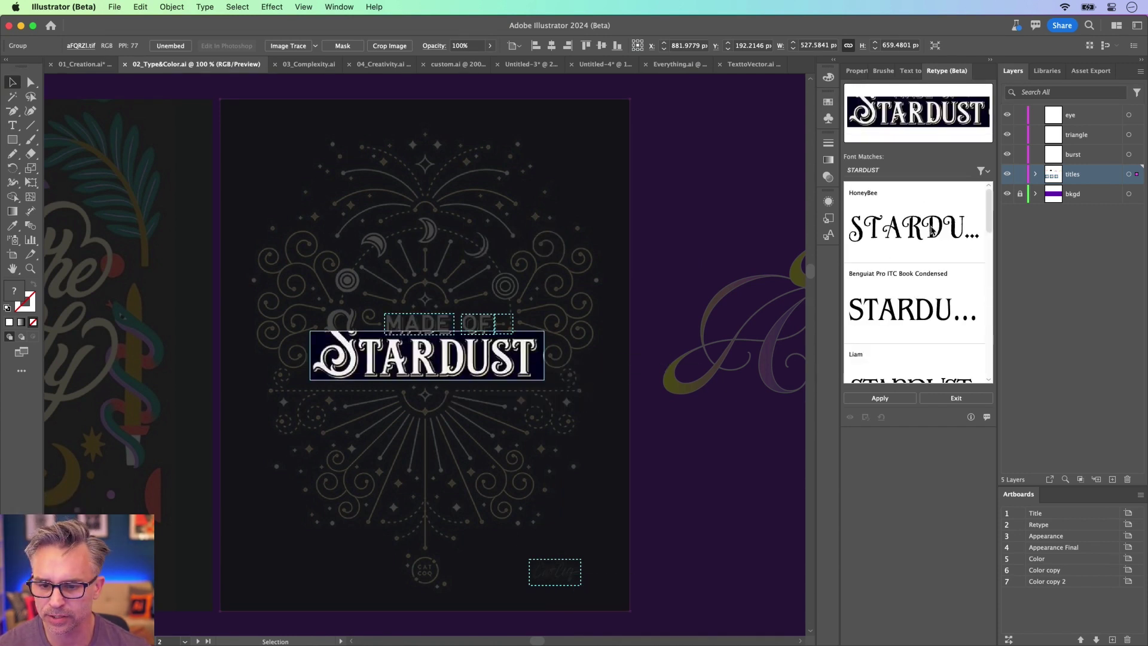
{"action": "left_click_drag", "start_coordinate": [989, 211], "coordinate": [995, 352]}
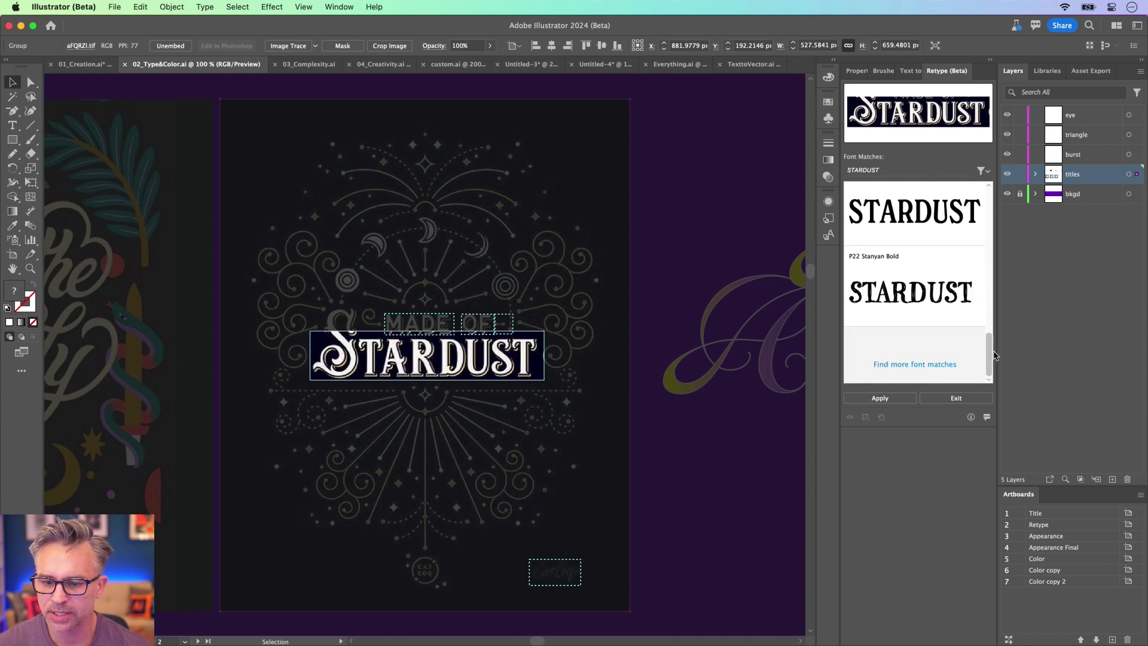
{"action": "key", "text": "Escape"}
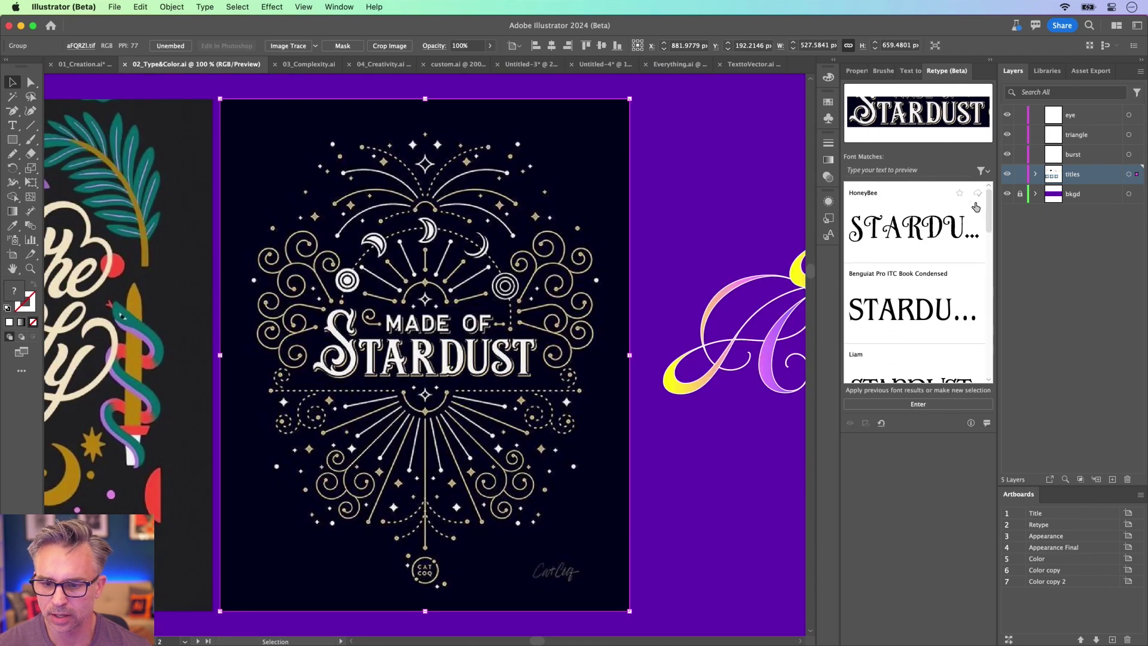
{"action": "left_click", "coordinate": [916, 405]}
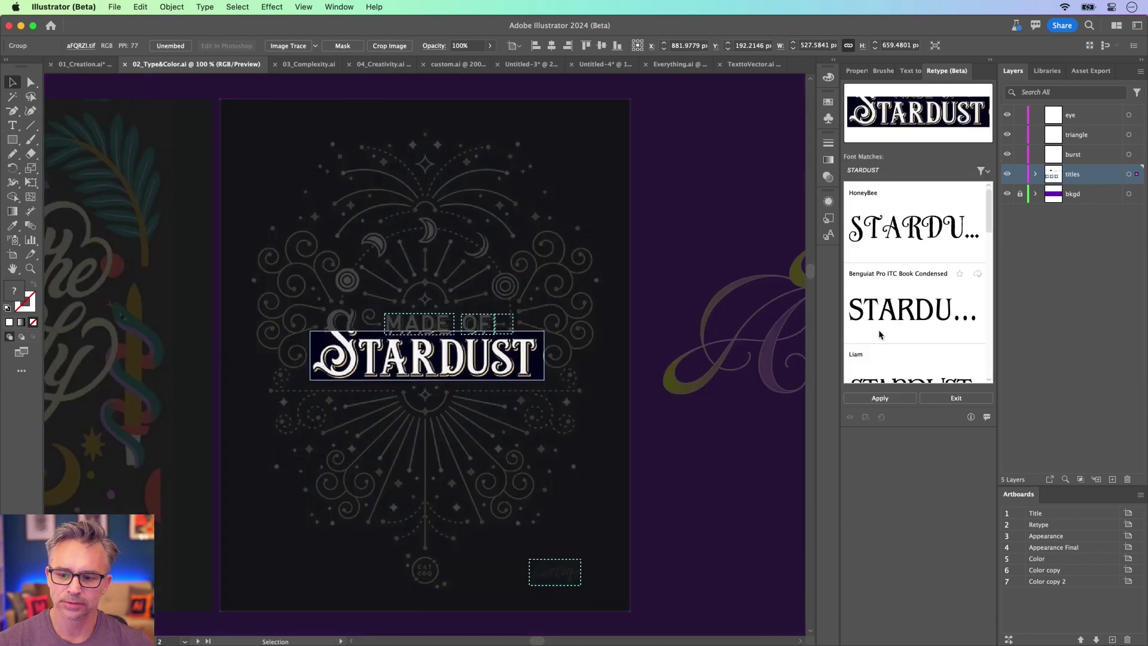
{"action": "scroll", "coordinate": [886, 321], "scroll_direction": "down", "scroll_amount": 3}
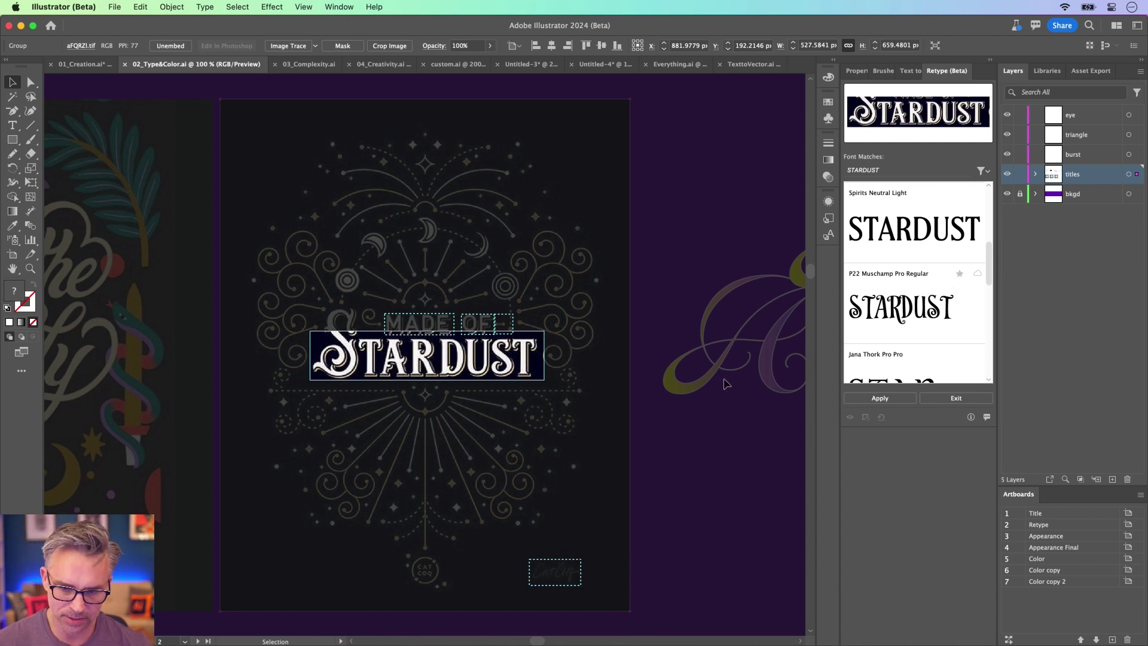
{"action": "left_click", "coordinate": [945, 399]}
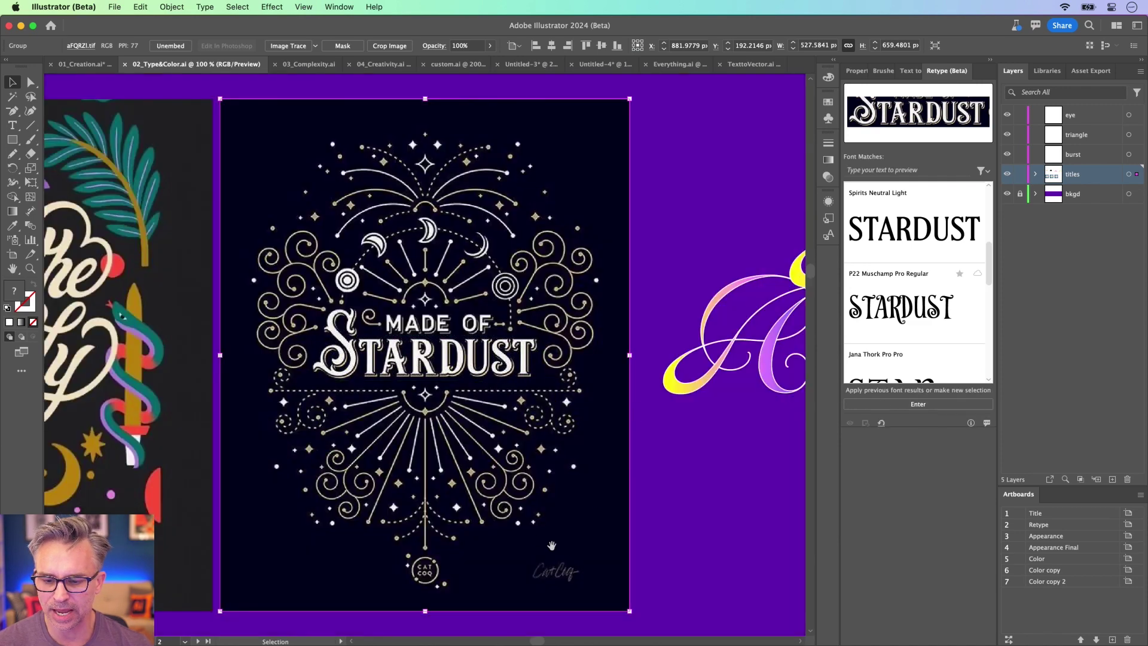
Apply the matched font Benguiat Pro ITC Book Condensed to the white Art Alchemist text below the images
{"action": "scroll", "coordinate": [425, 353], "scroll_direction": "up", "scroll_amount": 5}
{"action": "scroll", "coordinate": [424, 353], "scroll_direction": "down", "scroll_amount": 2}
{"action": "left_click_drag", "start_coordinate": [398, 266], "coordinate": [369, 251]}
{"action": "left_click", "coordinate": [496, 506]}
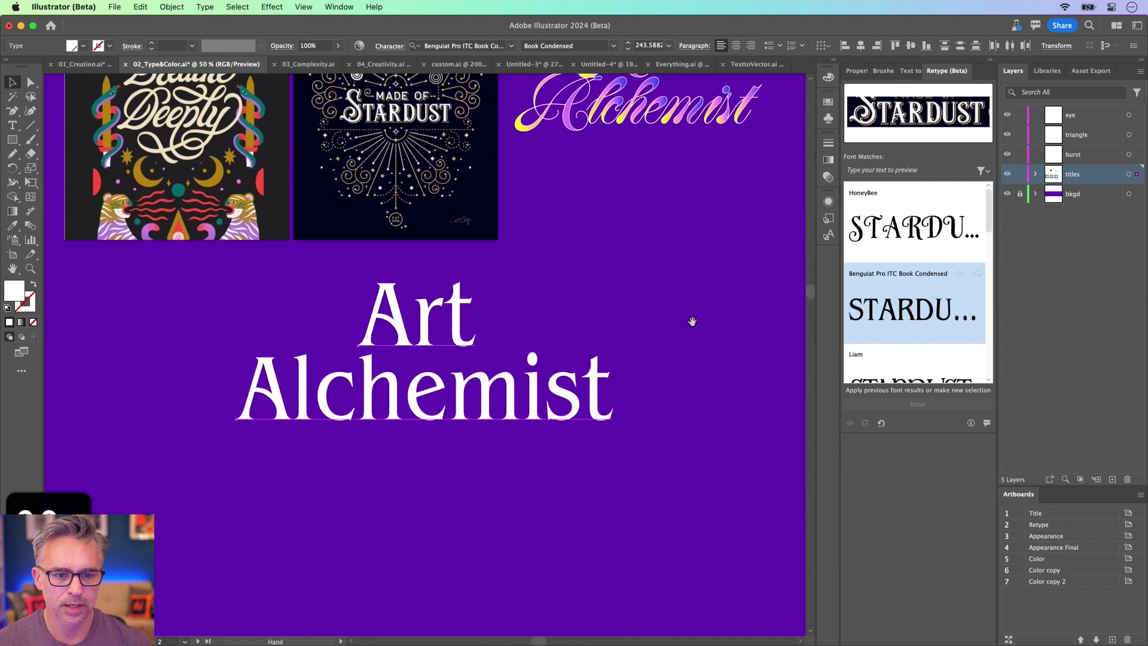
{"action": "left_click_drag", "start_coordinate": [692, 321], "coordinate": [735, 455]}
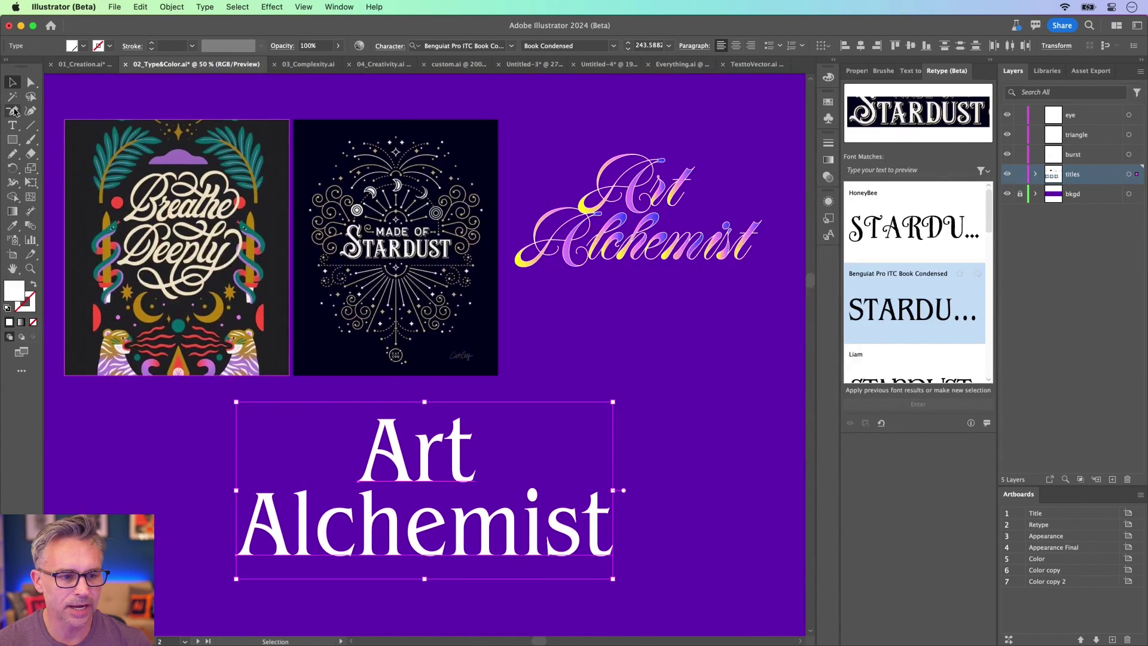
Move the gradient Art Alchemist script lettering slightly down and right, and inspect its paths in Outline view at 150% zoom
{"action": "left_click_drag", "start_coordinate": [638, 179], "coordinate": [649, 232]}
{"action": "key", "text": "super+equal"}
{"action": "key", "text": "super+equal"}
{"action": "key", "text": "super+equal"}
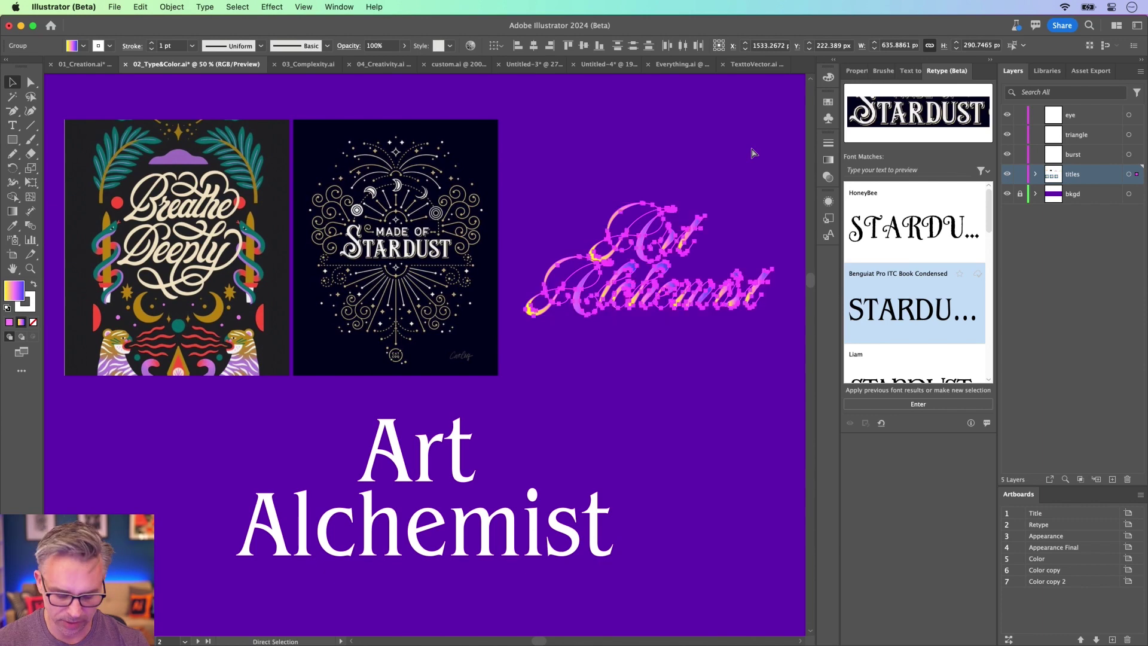
{"action": "left_click_drag", "start_coordinate": [82, 246], "coordinate": [142, 226]}
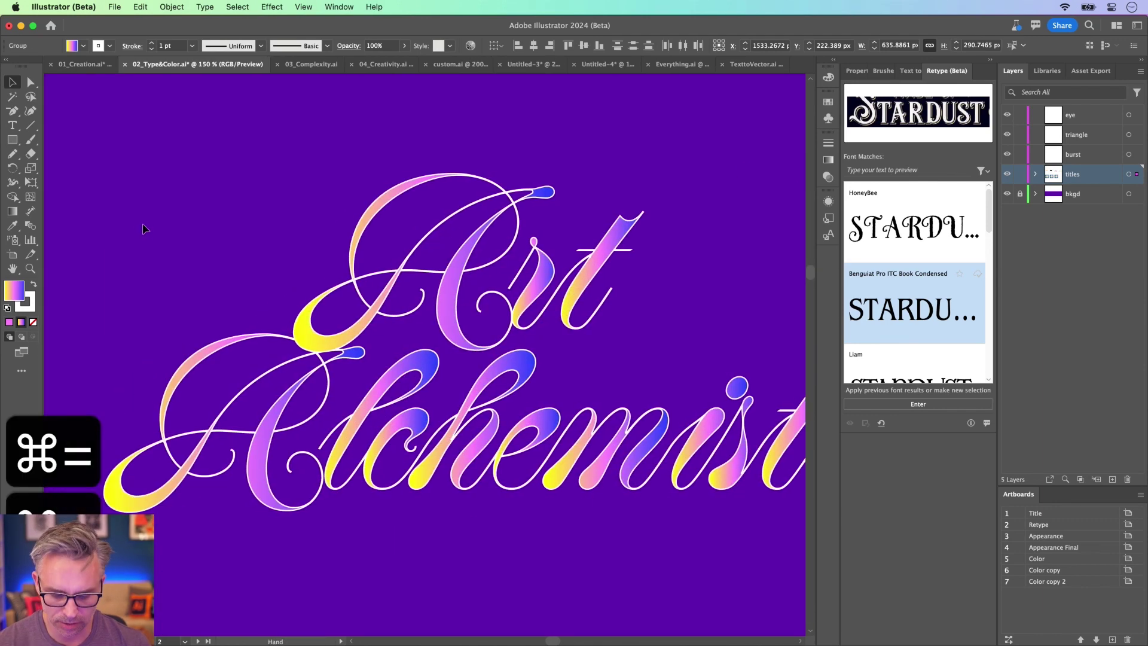
{"action": "key", "text": "super+y"}
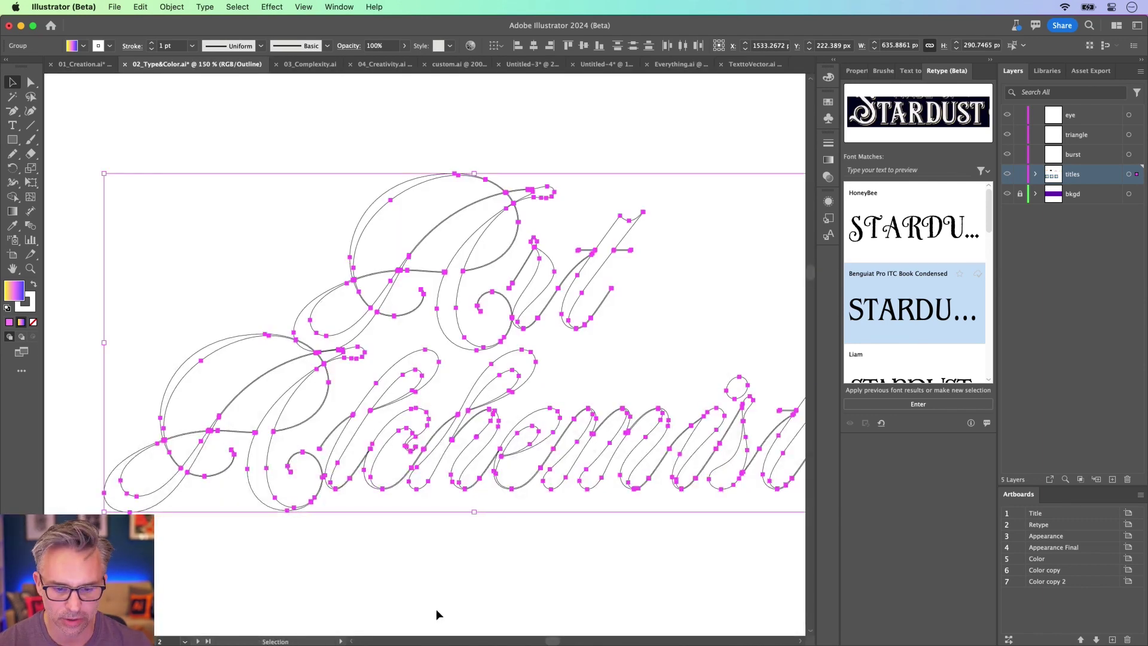
{"action": "key", "text": "a"}
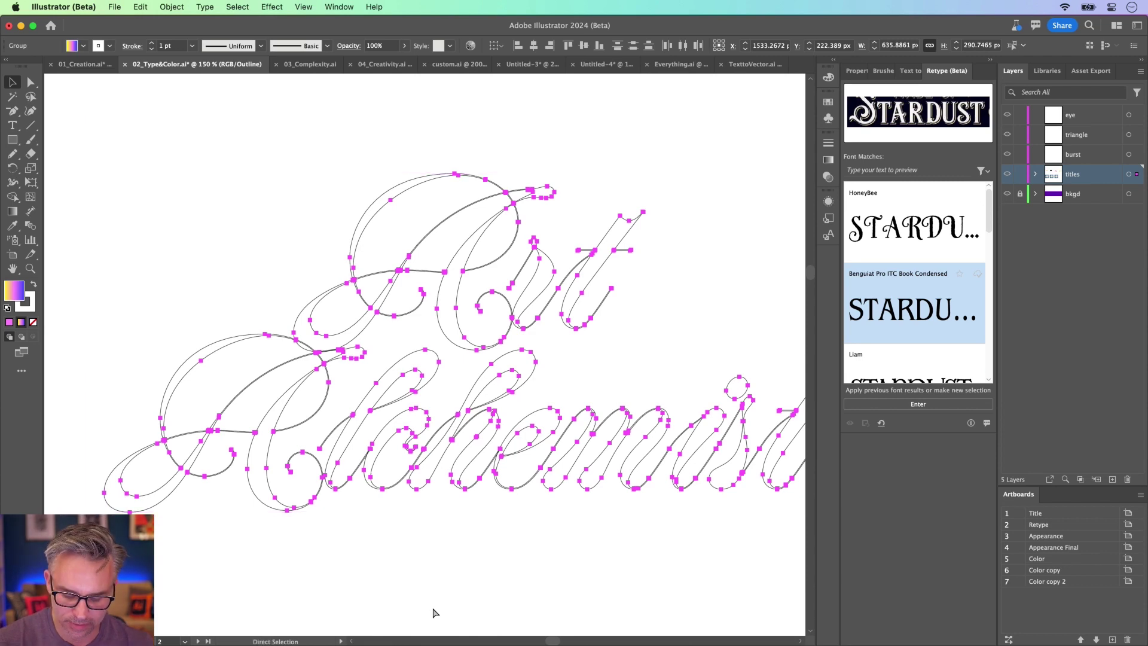
{"action": "key", "text": "super+y"}
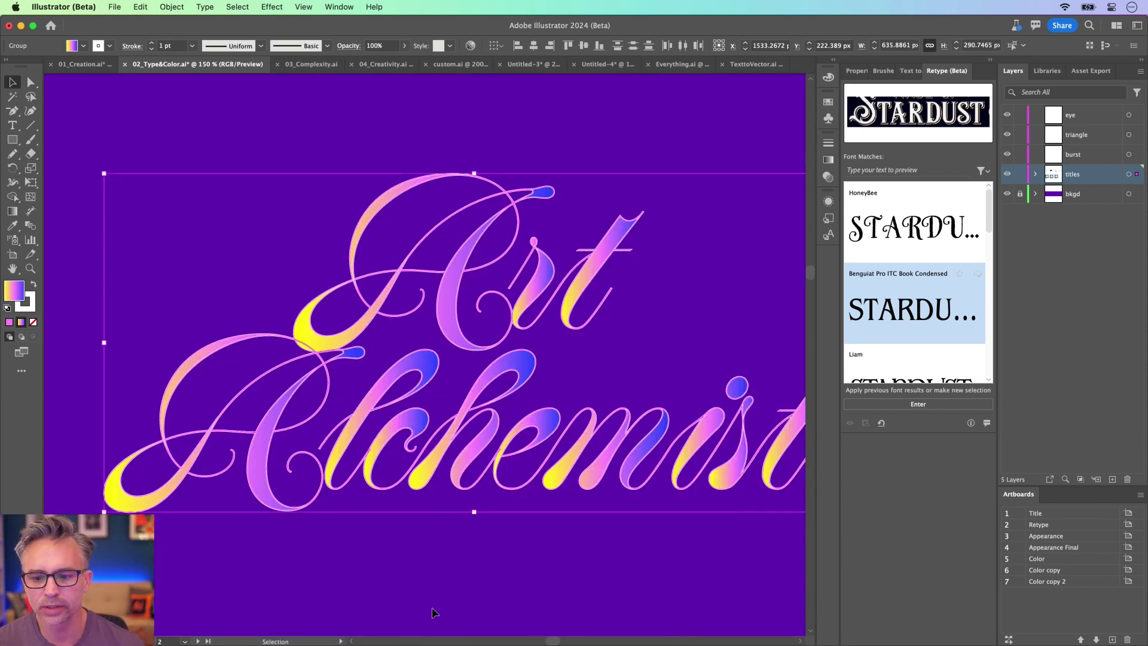
Run Retype on the selected gradient Art Alchemist script lettering to find font matches for its outlined letters
{"action": "scroll", "coordinate": [748, 506], "scroll_direction": "right", "scroll_amount": 1}
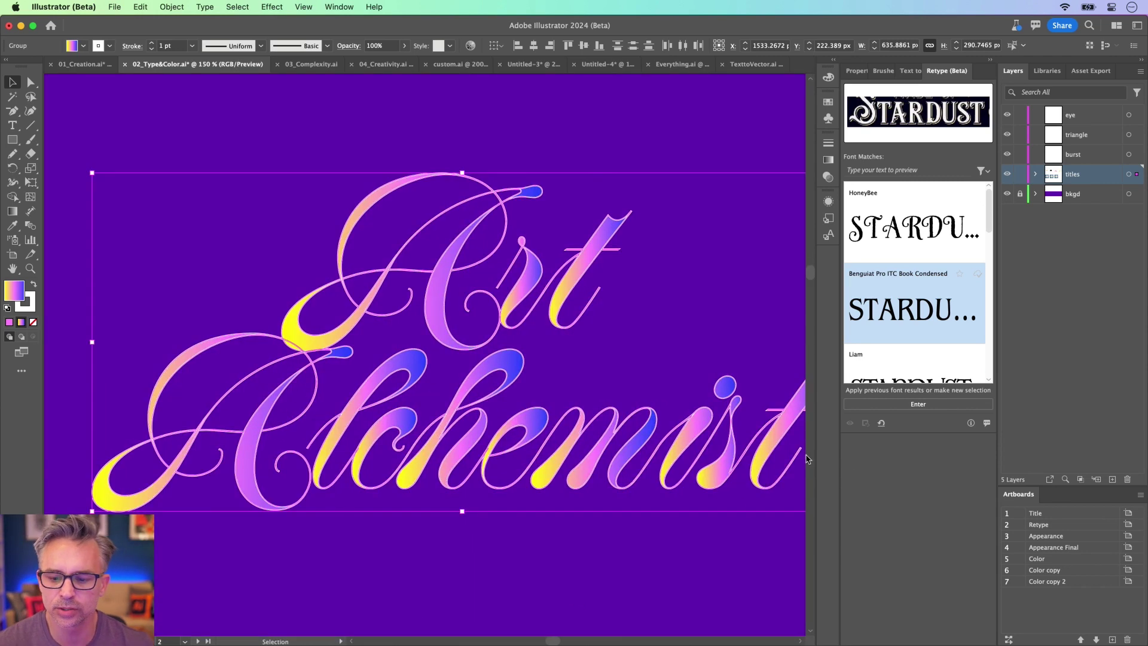
{"action": "left_click", "coordinate": [918, 404]}
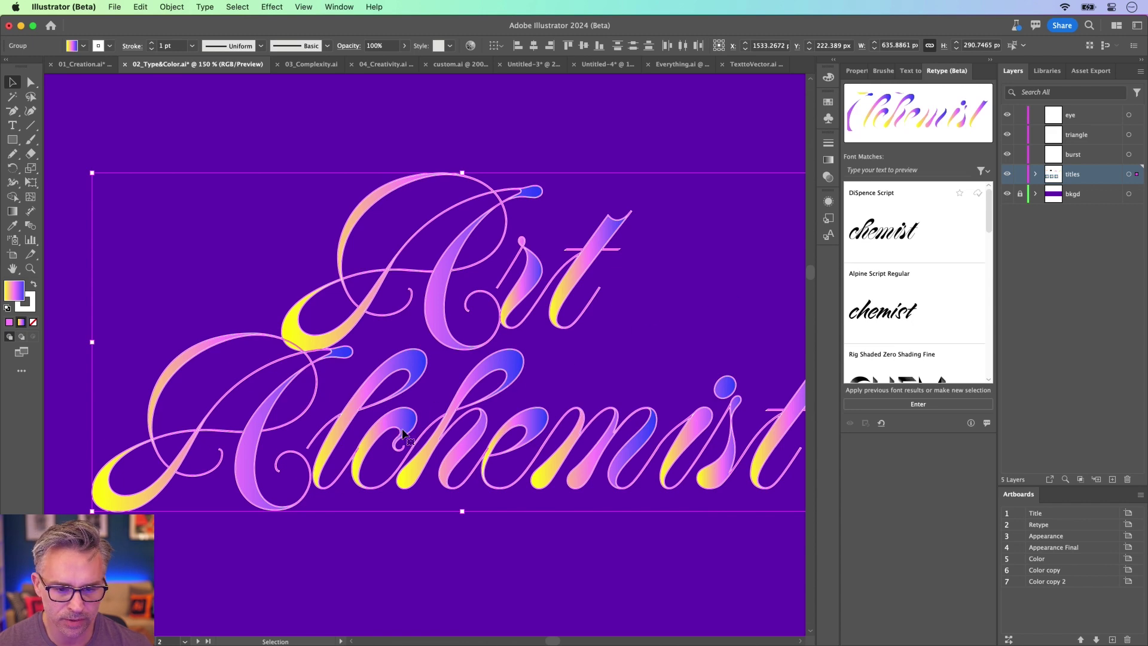
Apply the matched font DiSpence Script to the white Art Alchemist text below the reference images
{"action": "left_click", "coordinate": [507, 544]}
{"action": "key", "text": "super+minus"}
{"action": "key", "text": "super+minus"}
{"action": "key", "text": "super+minus"}
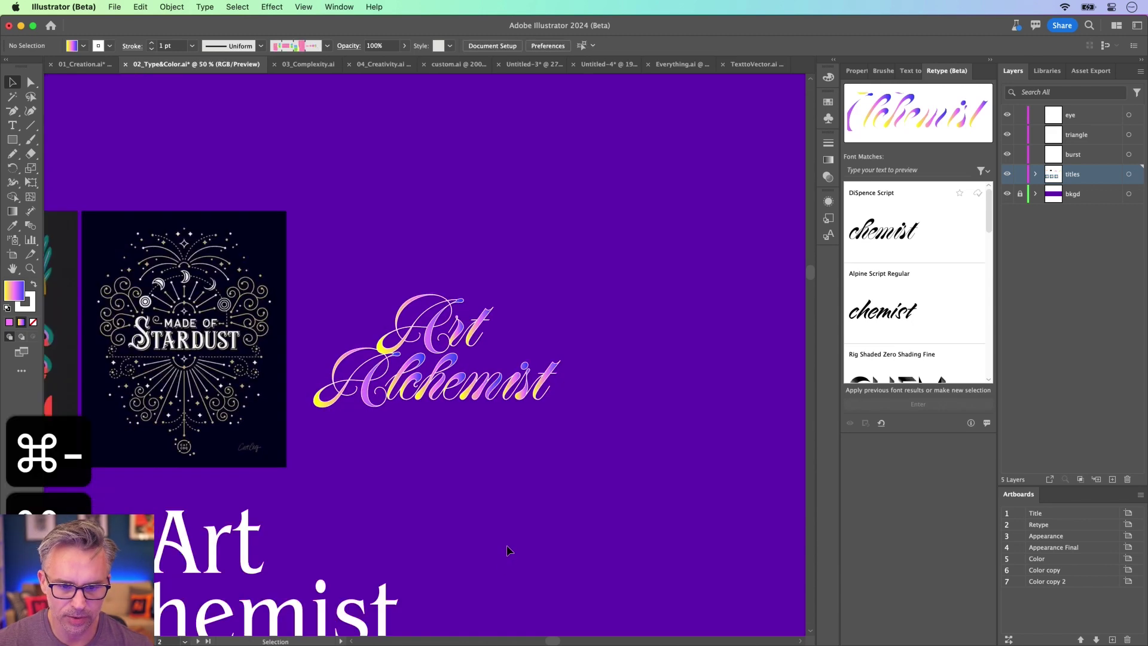
{"action": "scroll", "coordinate": [508, 544], "scroll_direction": "left", "scroll_amount": 5}
{"action": "scroll", "coordinate": [507, 544], "scroll_direction": "down", "scroll_amount": 3}
{"action": "left_click_drag", "start_coordinate": [295, 341], "coordinate": [614, 502]}
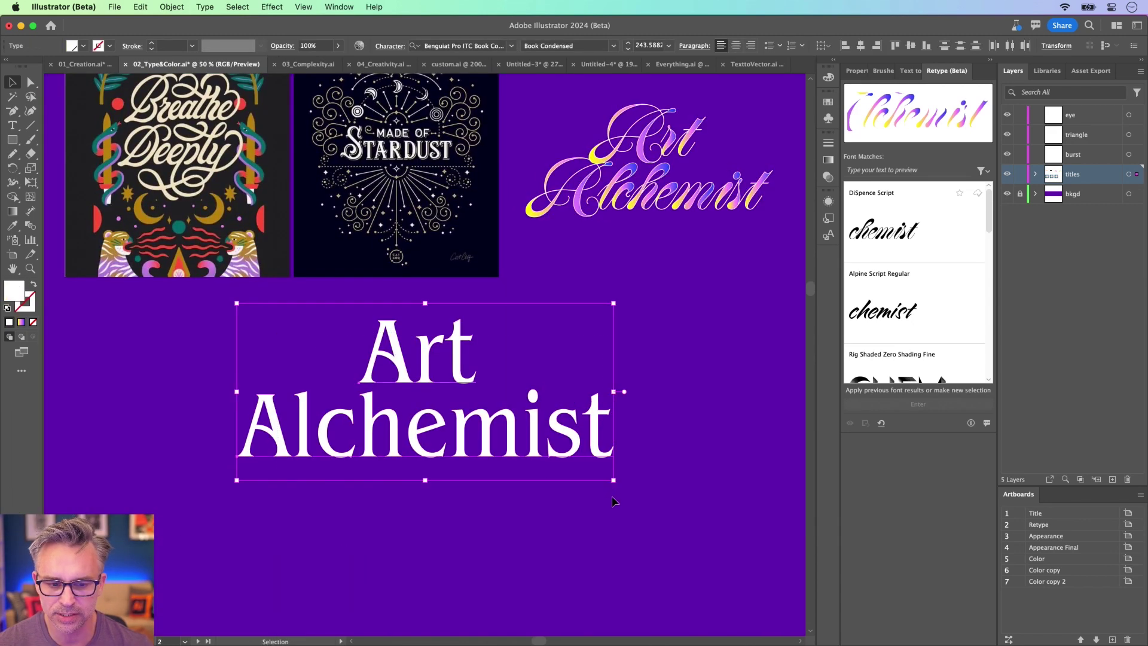
{"action": "left_click", "coordinate": [909, 235]}
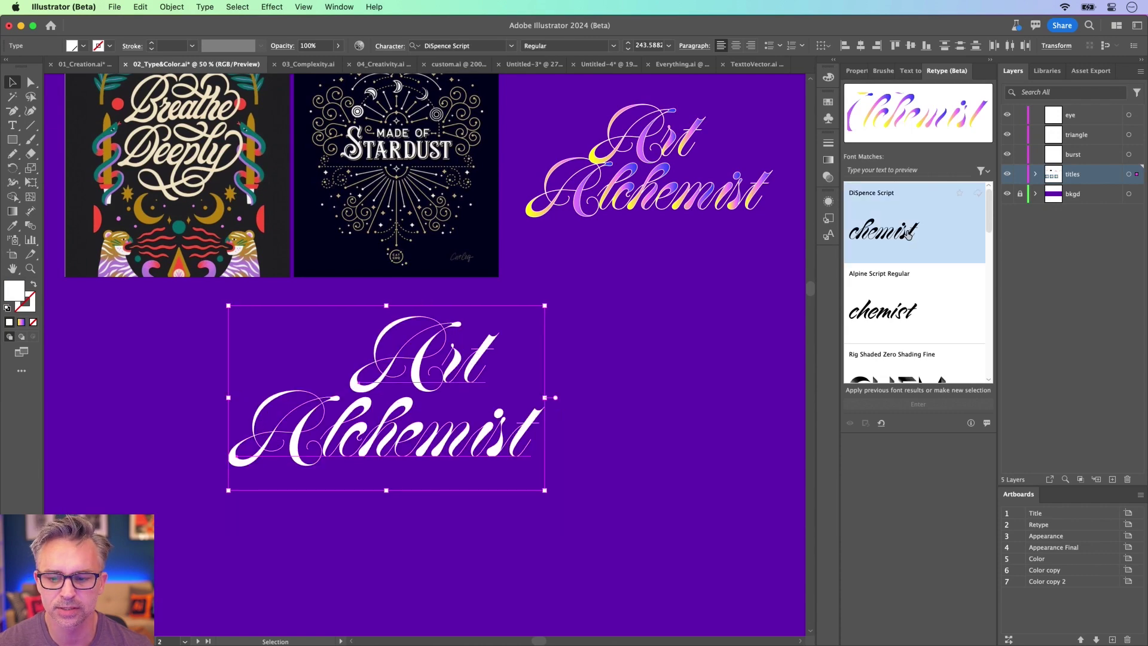
{"action": "scroll", "coordinate": [372, 418], "scroll_direction": "up", "scroll_amount": 5}
{"action": "scroll", "coordinate": [371, 417], "scroll_direction": "left", "scroll_amount": 1}
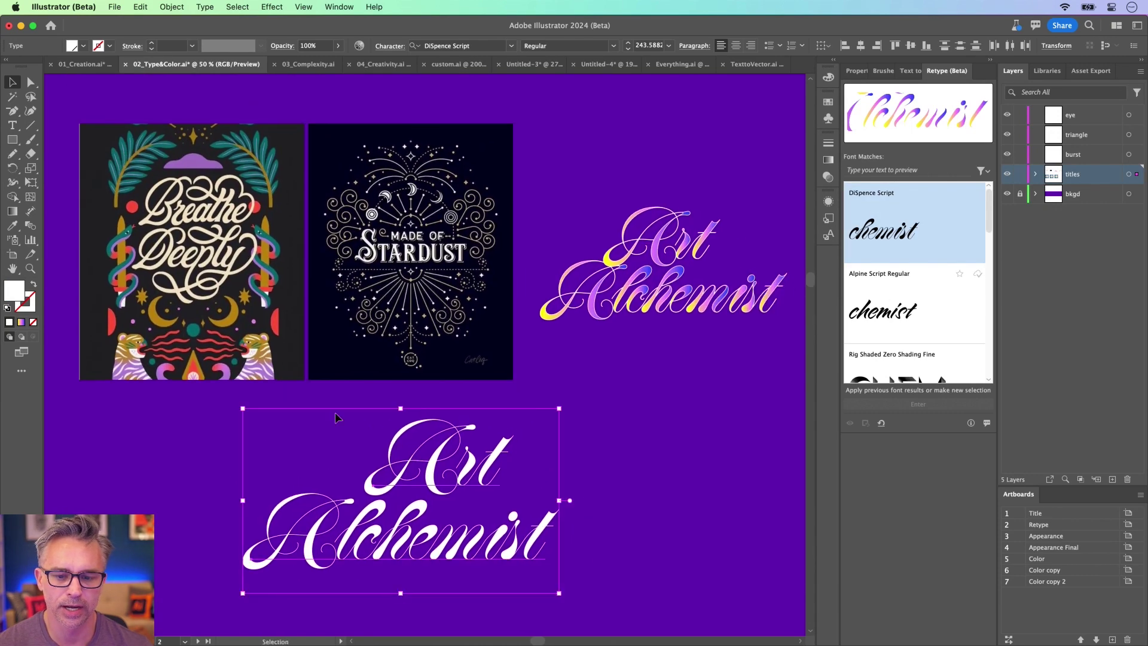
Shift the word Art slightly left above Alchemist in the white text
{"action": "left_click", "coordinate": [143, 439]}
{"action": "left_click_drag", "start_coordinate": [410, 461], "coordinate": [383, 461]}
{"action": "left_click", "coordinate": [304, 408]}
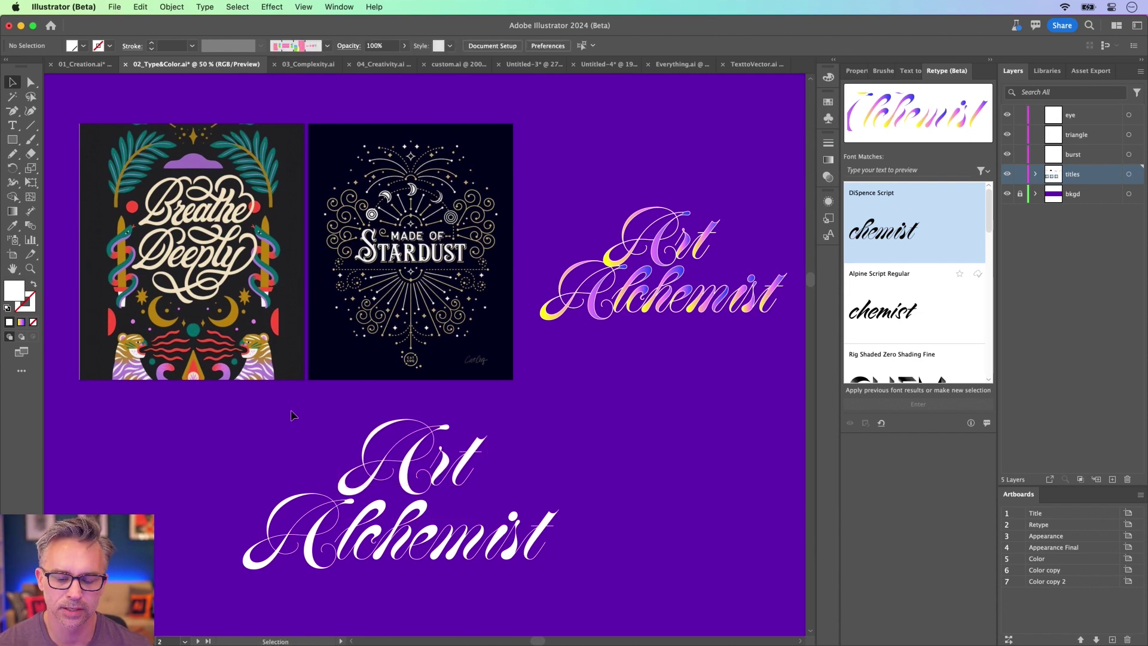
Try placing copies of the white Art Alchemist text below the original, and delete them
{"action": "scroll", "coordinate": [290, 410], "scroll_direction": "down", "scroll_amount": 5}
{"action": "scroll", "coordinate": [291, 410], "scroll_direction": "right", "scroll_amount": 2}
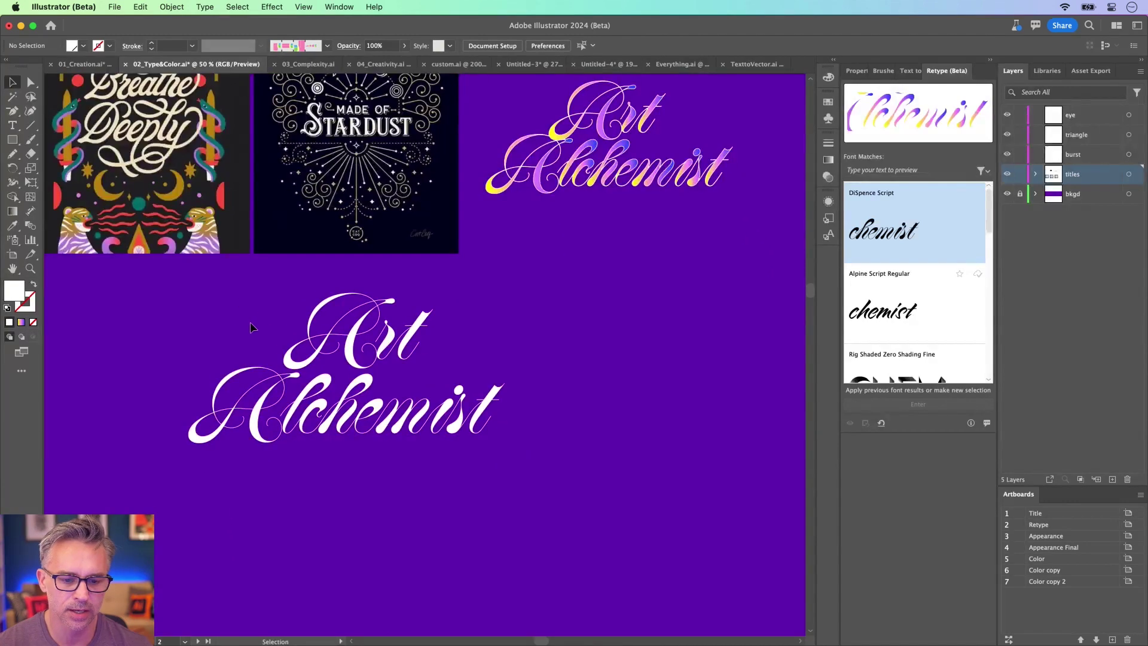
{"action": "left_click", "coordinate": [393, 453]}
{"action": "left_click_drag", "start_coordinate": [393, 453], "coordinate": [628, 579]}
{"action": "left_click_drag", "start_coordinate": [565, 552], "coordinate": [613, 382]}
{"action": "key", "text": "cmd+z"}
{"action": "left_click", "coordinate": [456, 508]}
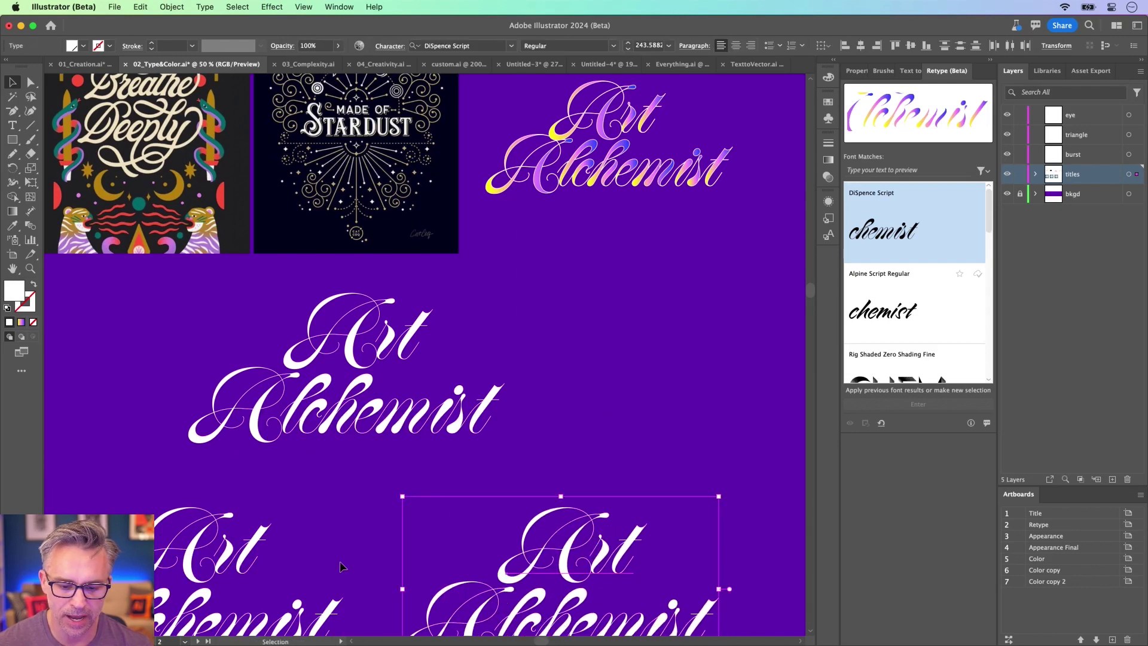
{"action": "key", "text": "Delete"}
{"action": "scroll", "coordinate": [184, 579], "scroll_direction": "down", "scroll_amount": 2}
{"action": "left_click", "coordinate": [184, 579]}
{"action": "key", "text": "Delete"}
{"action": "left_click_drag", "start_coordinate": [229, 260], "coordinate": [464, 450]}
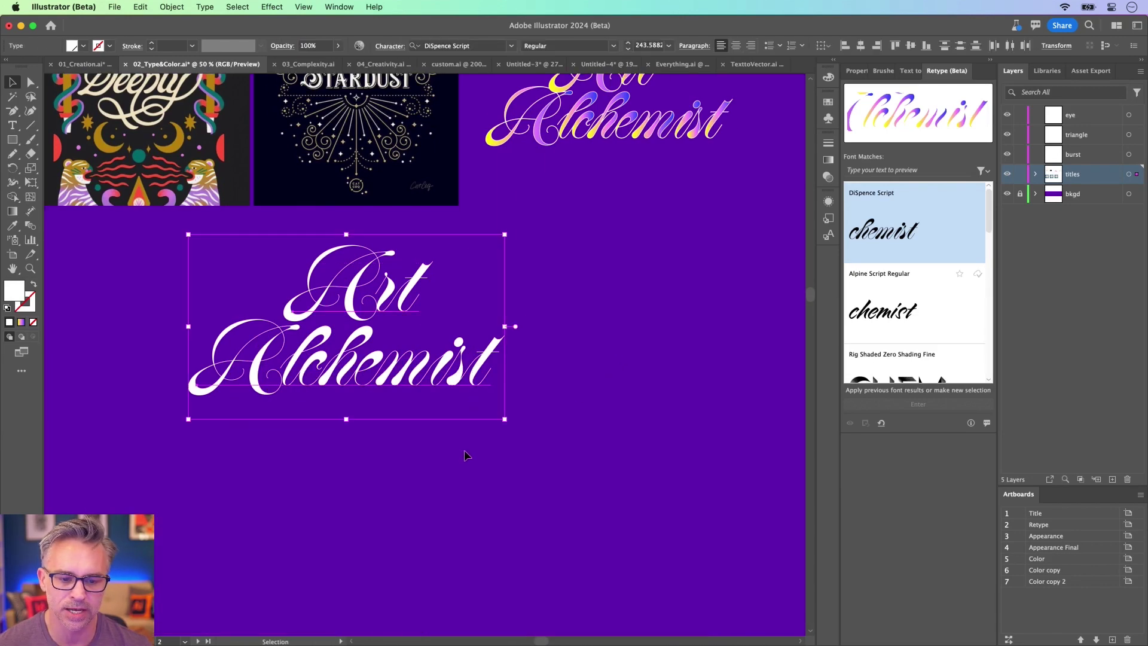
{"action": "left_click_drag", "start_coordinate": [485, 498], "coordinate": [549, 600]}
{"action": "key", "text": "cmd+shift+a"}
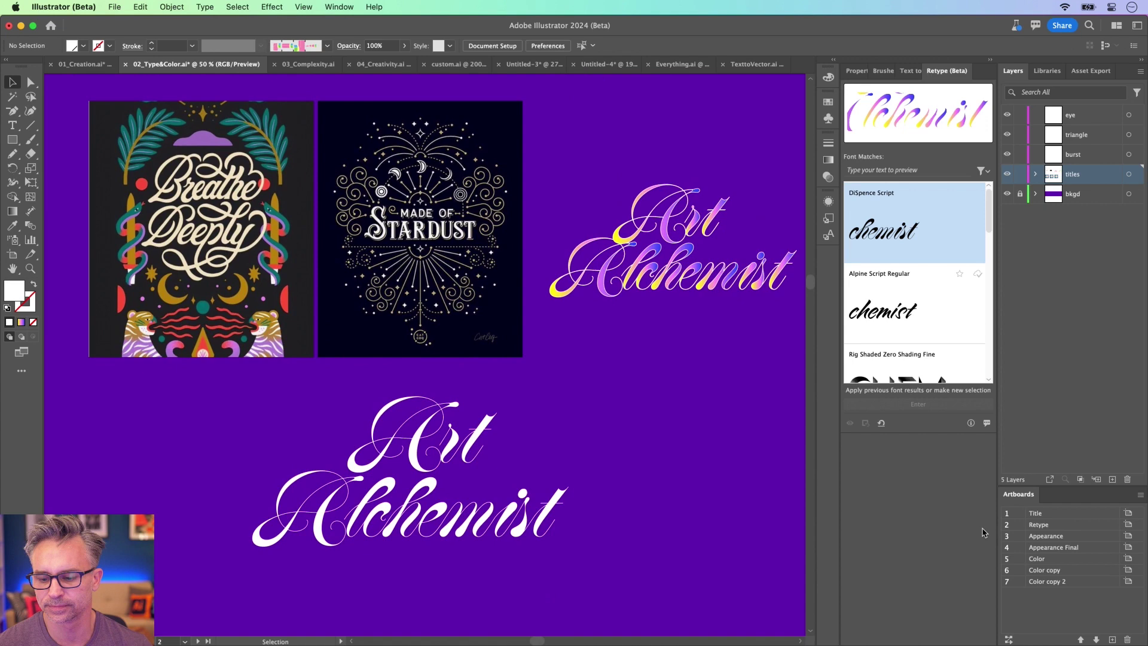
Go to the Appearance artboard, select the Art Alchemist text and examine its pink outline at 100% zoom
{"action": "double_click", "coordinate": [1067, 526]}
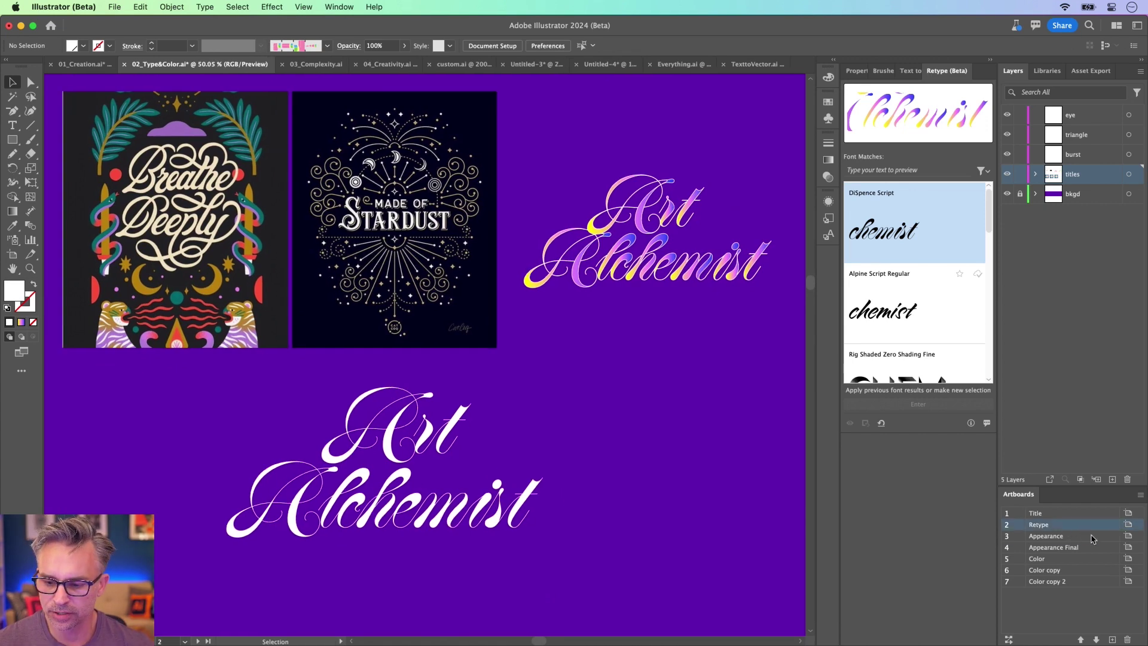
{"action": "double_click", "coordinate": [1092, 537]}
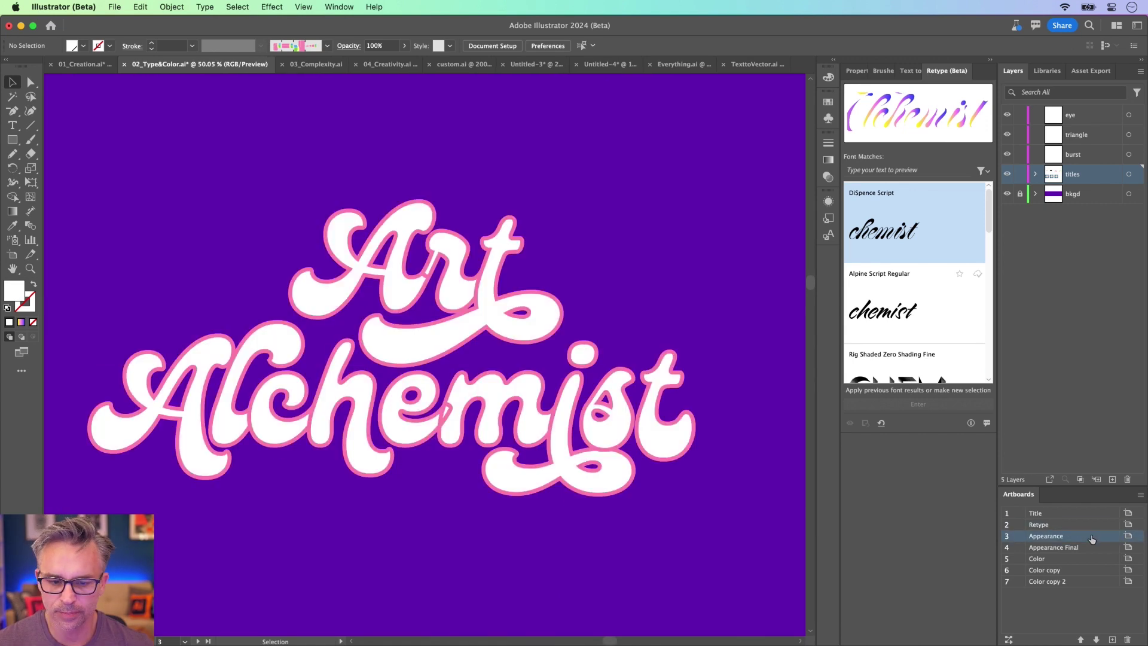
{"action": "left_click", "coordinate": [586, 461]}
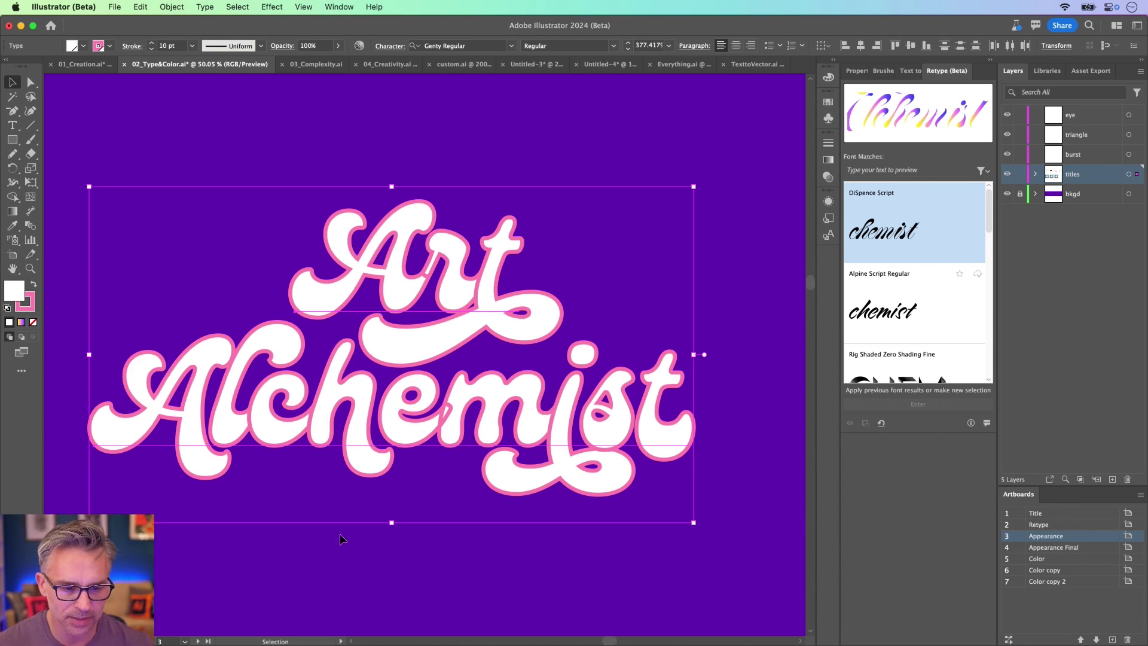
{"action": "key", "text": "super+1"}
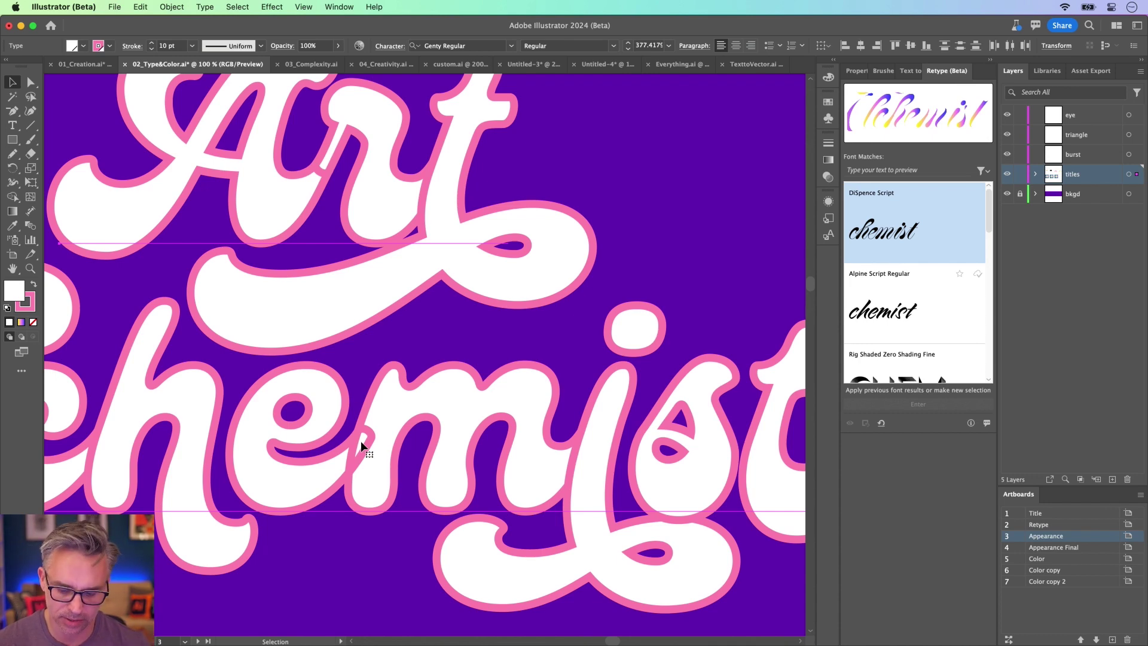
{"action": "key", "text": "super+0"}
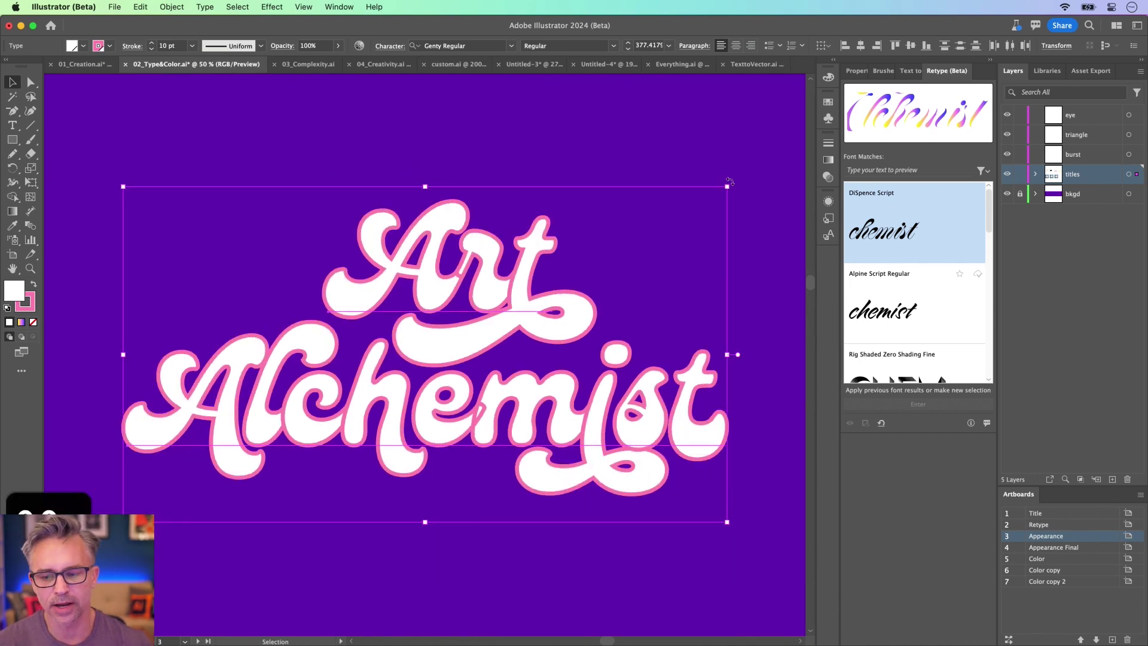
Add a new white fill to the Art Alchemist text's appearance and compare the lettering with that fill hidden and shown
{"action": "left_click", "coordinate": [833, 60]}
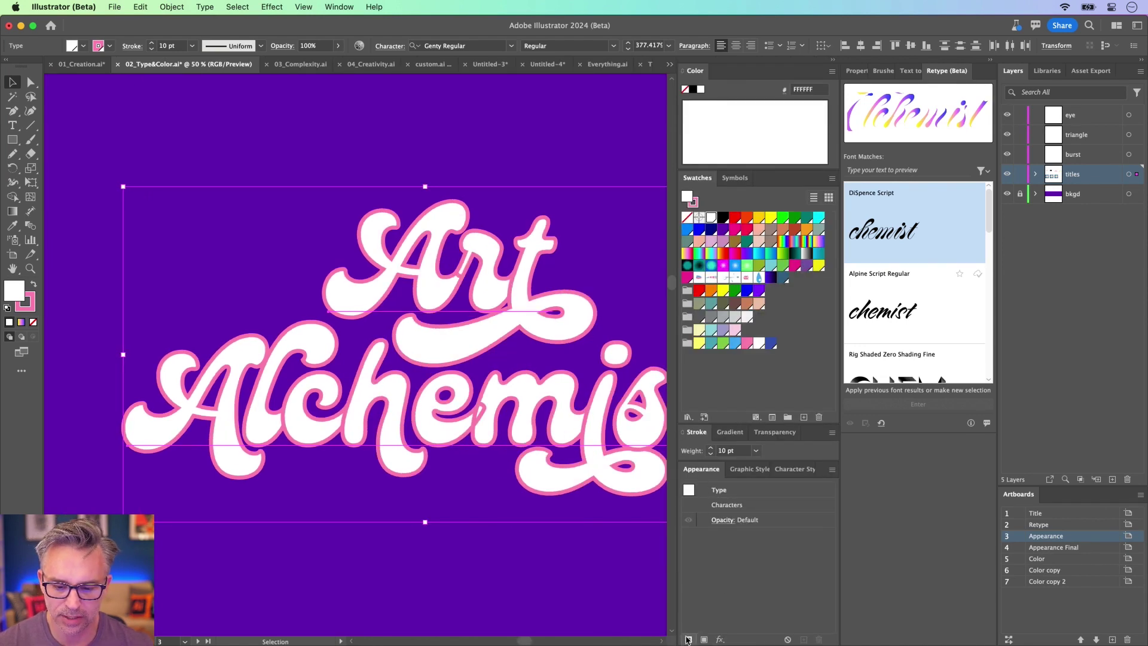
{"action": "left_click", "coordinate": [704, 640]}
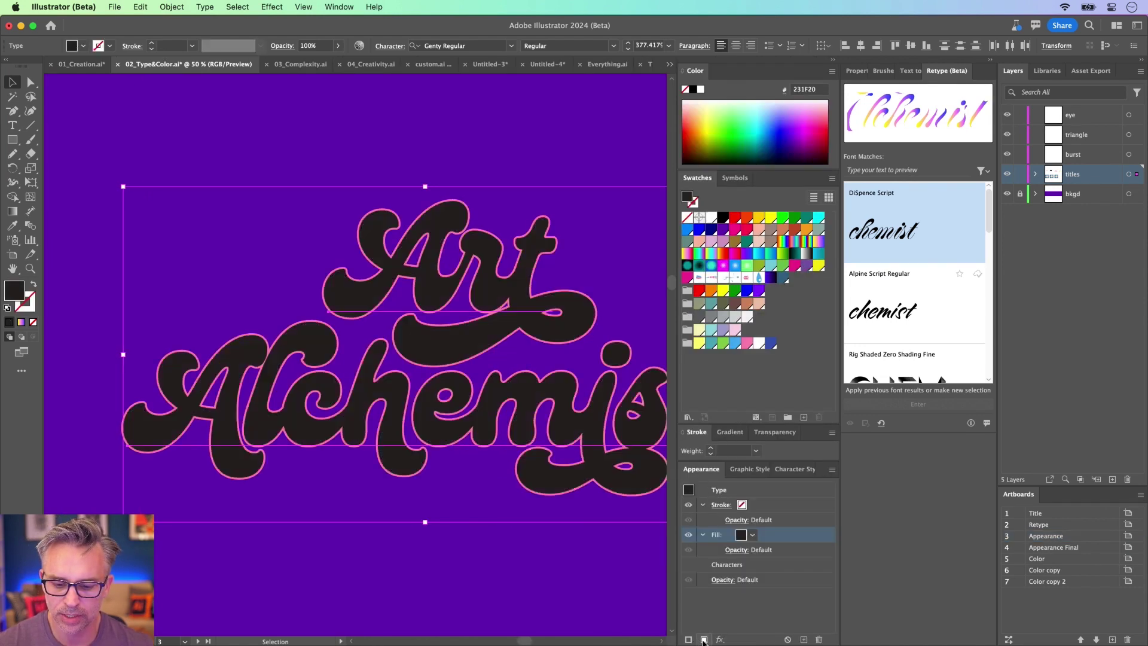
{"action": "left_click", "coordinate": [752, 536]}
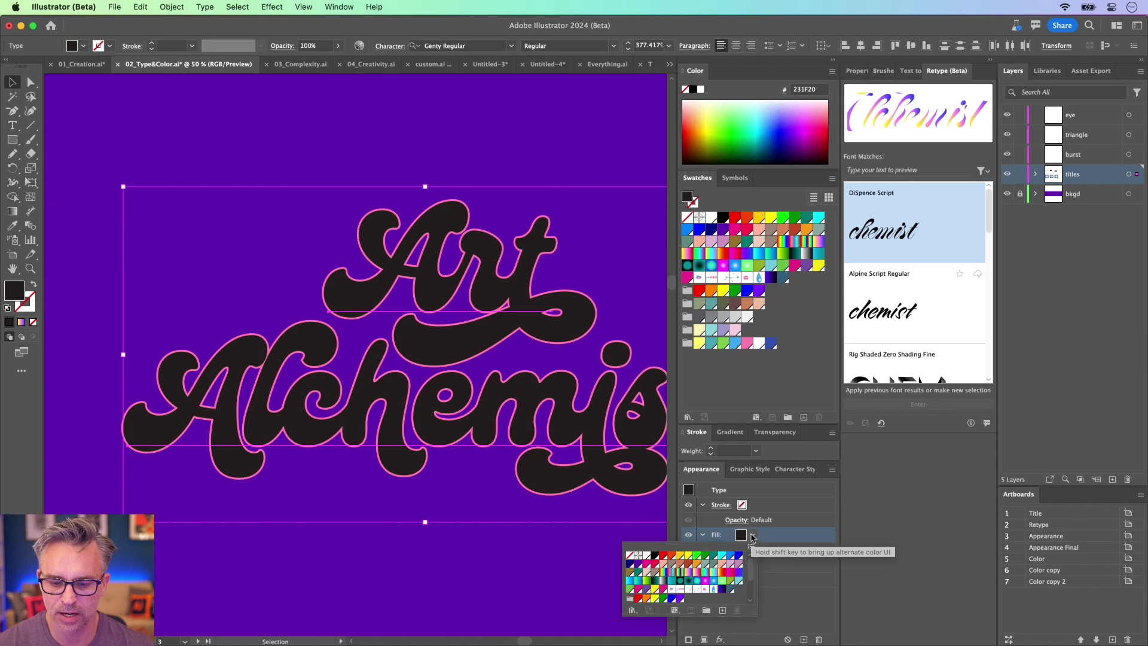
{"action": "left_click", "coordinate": [647, 556]}
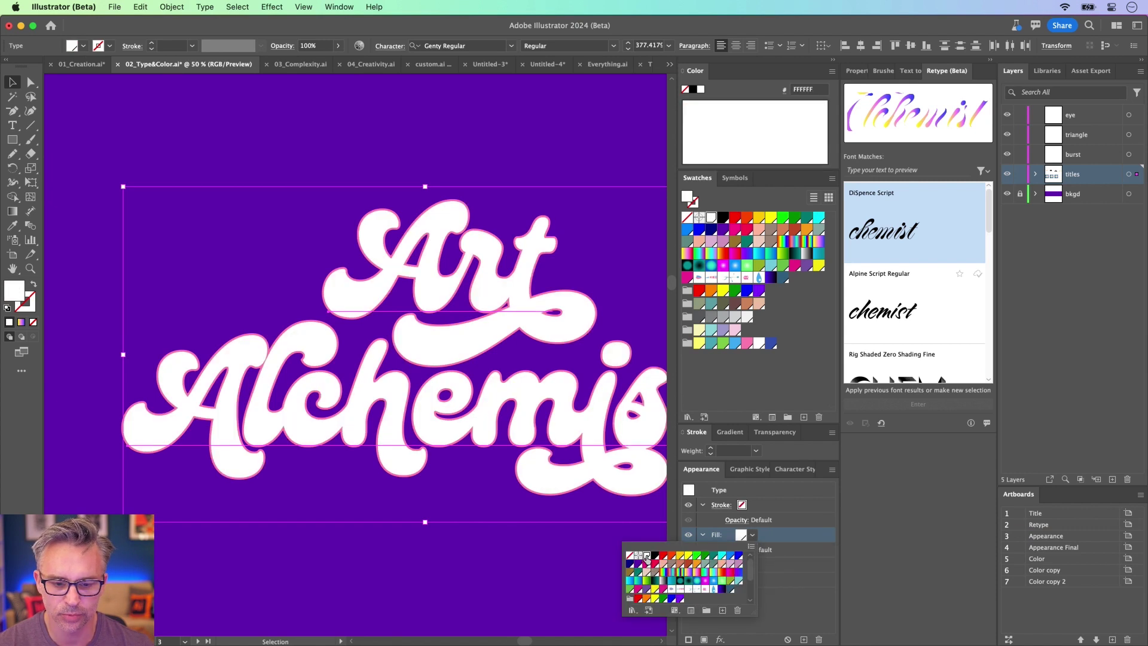
{"action": "left_click", "coordinate": [688, 535]}
{"action": "left_click", "coordinate": [688, 535]}
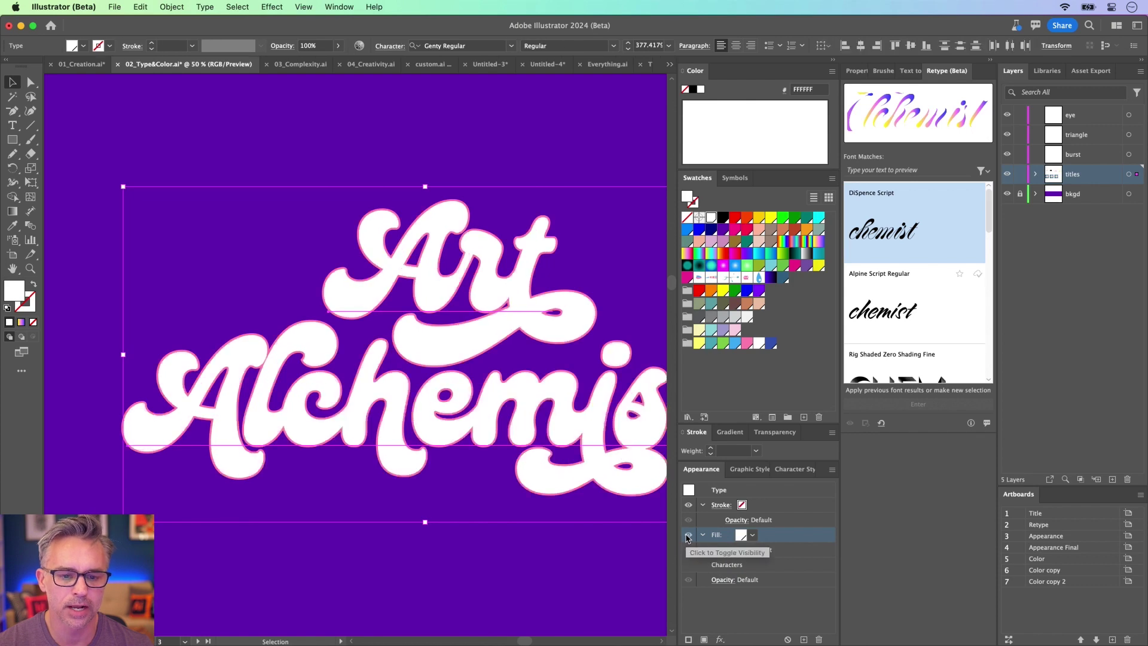
{"action": "left_click", "coordinate": [688, 535]}
{"action": "left_click", "coordinate": [688, 535]}
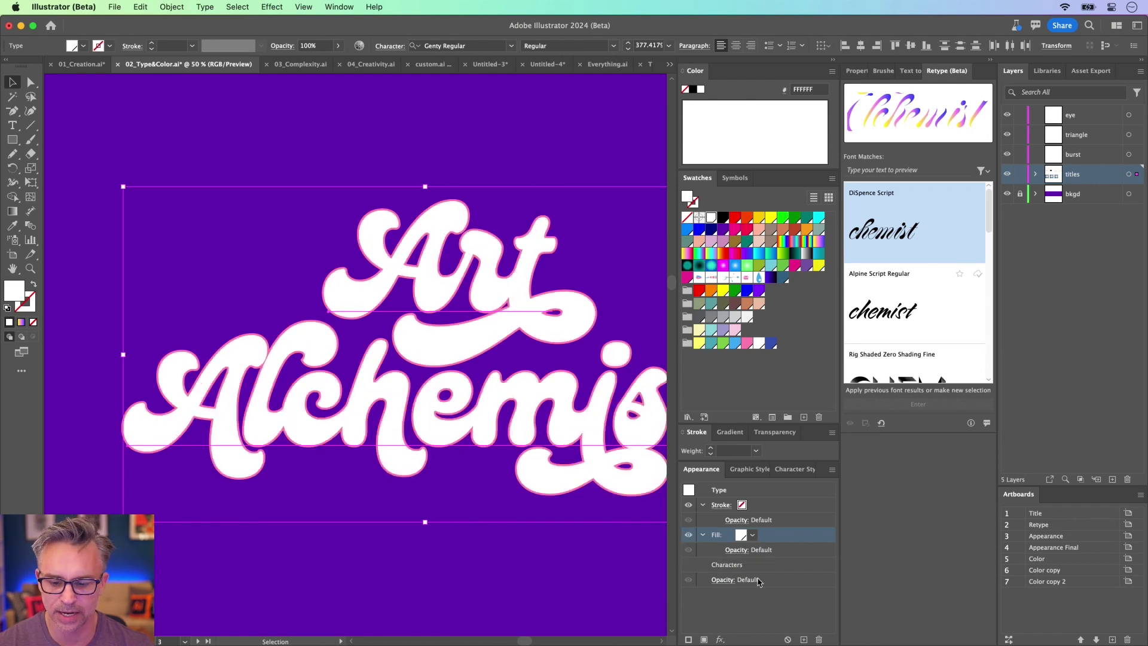
{"action": "left_click", "coordinate": [755, 603]}
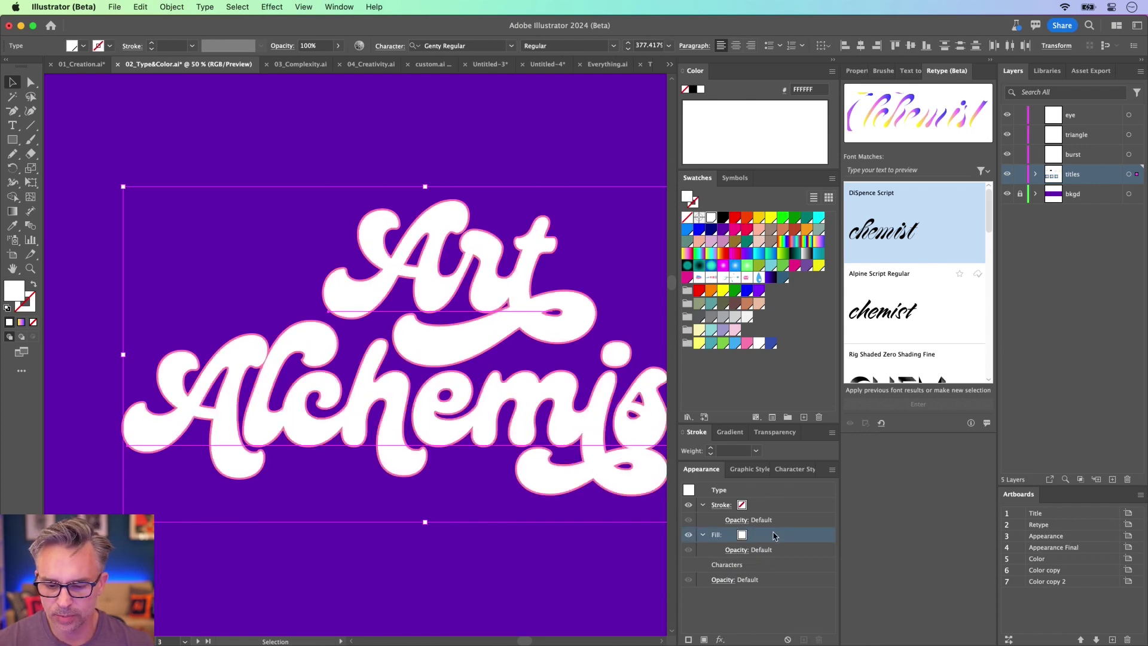
Set the text object's stroke to blue 0000FF with a weight of 5 pt
{"action": "left_click", "coordinate": [772, 508]}
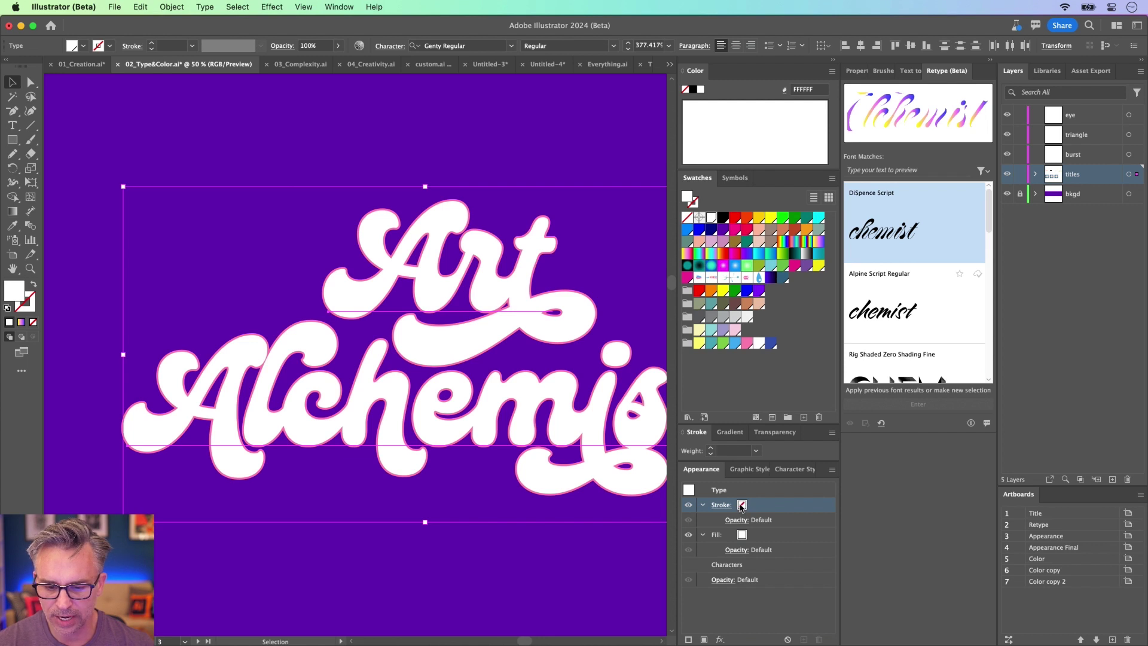
{"action": "left_click", "coordinate": [741, 506]}
{"action": "left_click", "coordinate": [744, 505]}
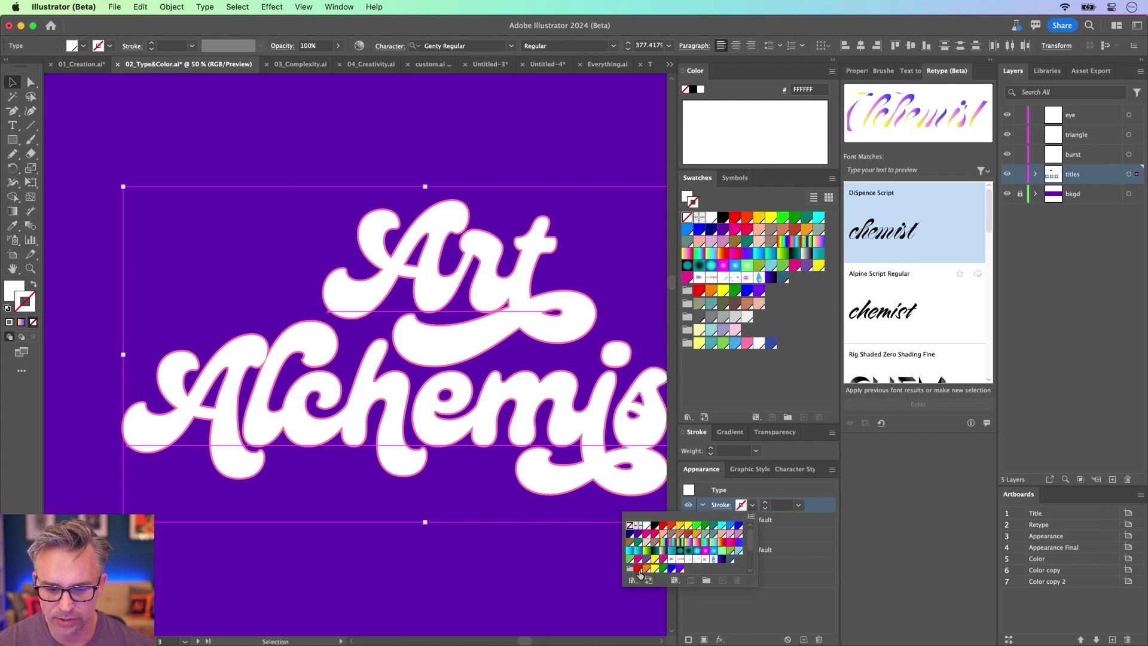
{"action": "left_click", "coordinate": [670, 570]}
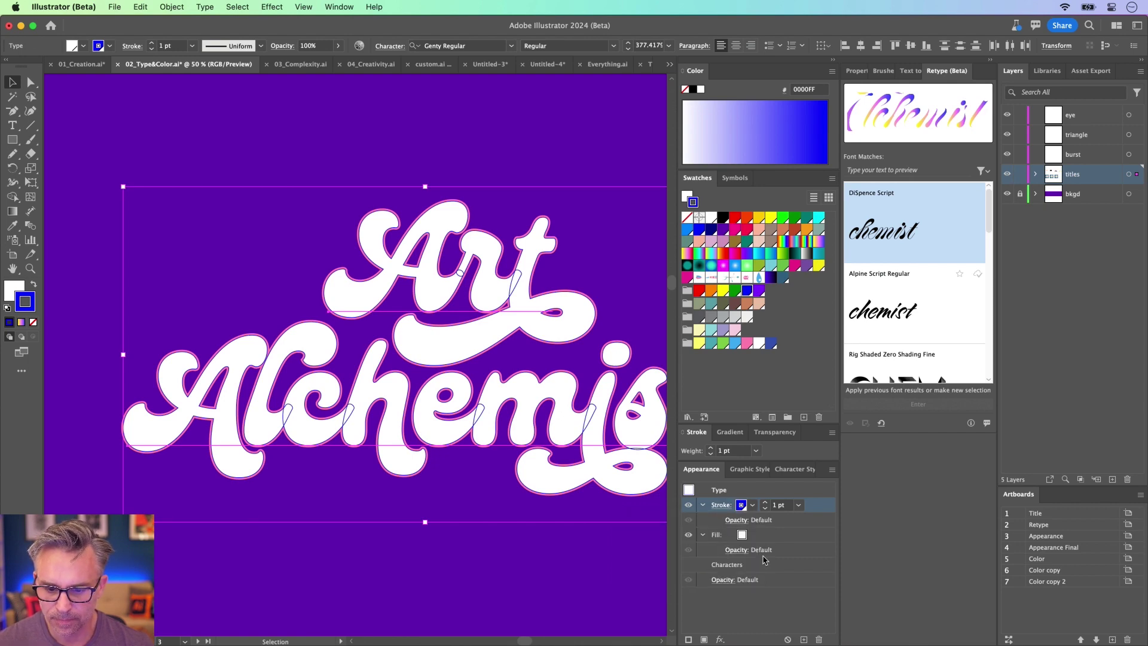
{"action": "left_click", "coordinate": [765, 503]}
{"action": "left_click", "coordinate": [765, 503]}
{"action": "left_click", "coordinate": [766, 503]}
{"action": "left_click", "coordinate": [765, 503]}
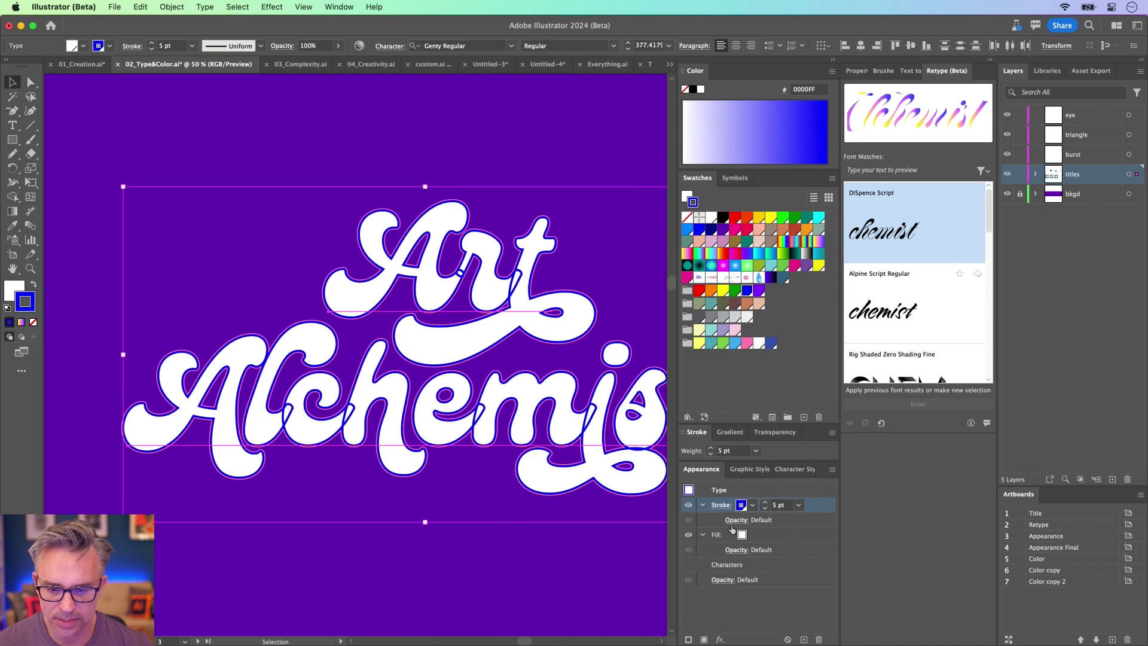
Move the white fill above the blue stroke in the text's appearance stack
{"action": "key", "text": "super+1"}
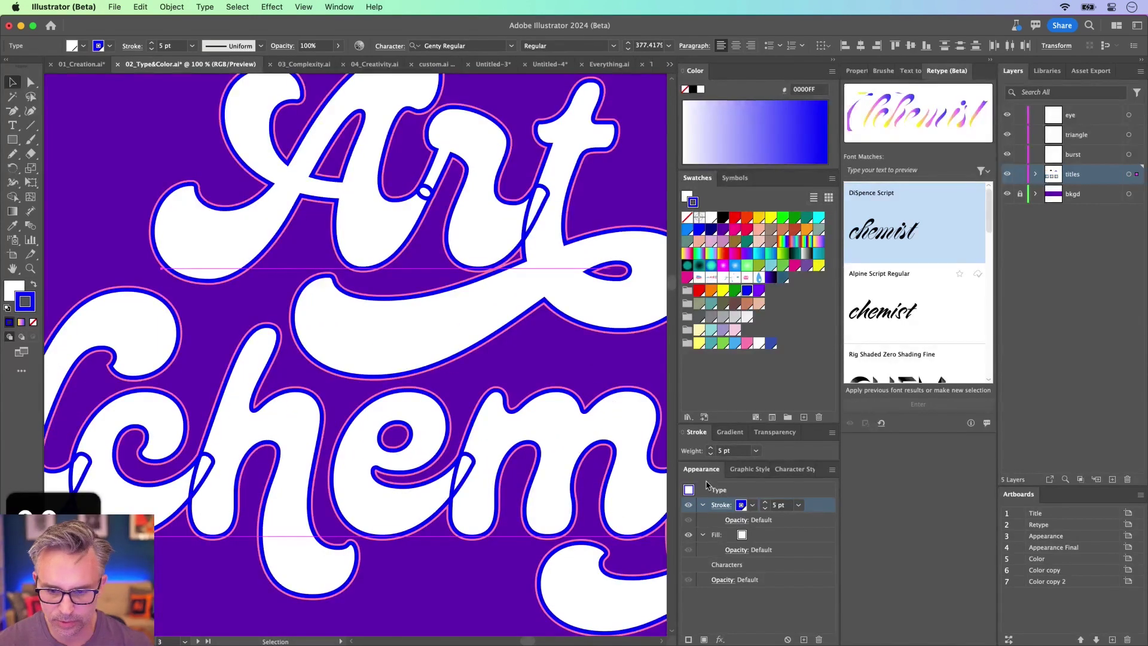
{"action": "left_click", "coordinate": [793, 536]}
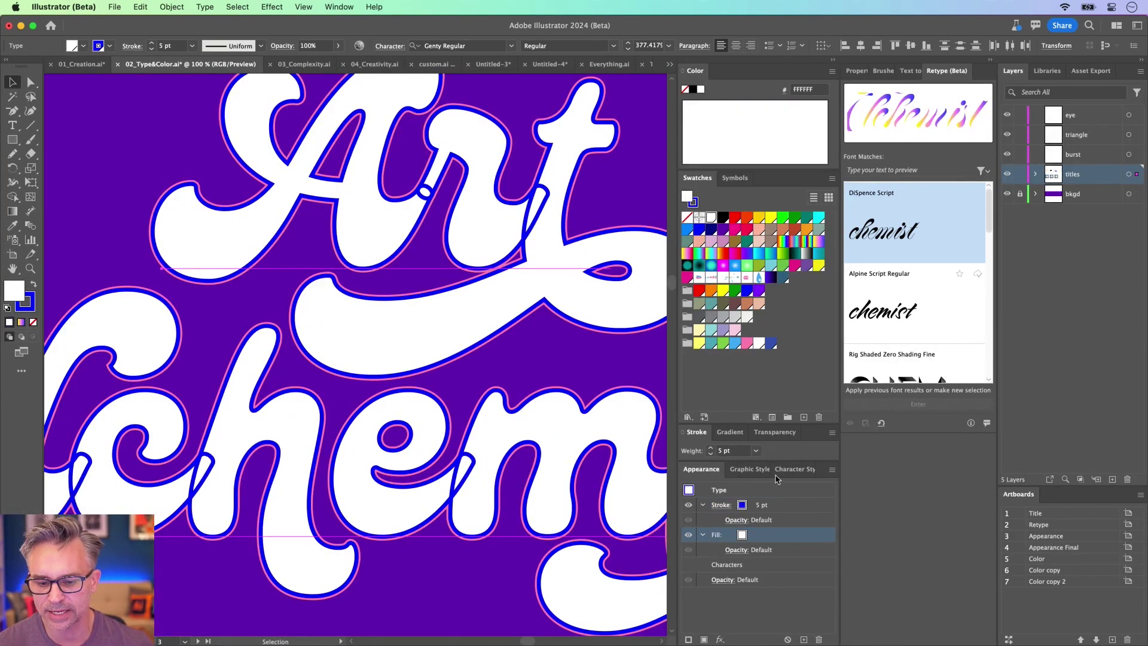
{"action": "left_click_drag", "start_coordinate": [776, 478], "coordinate": [774, 501]}
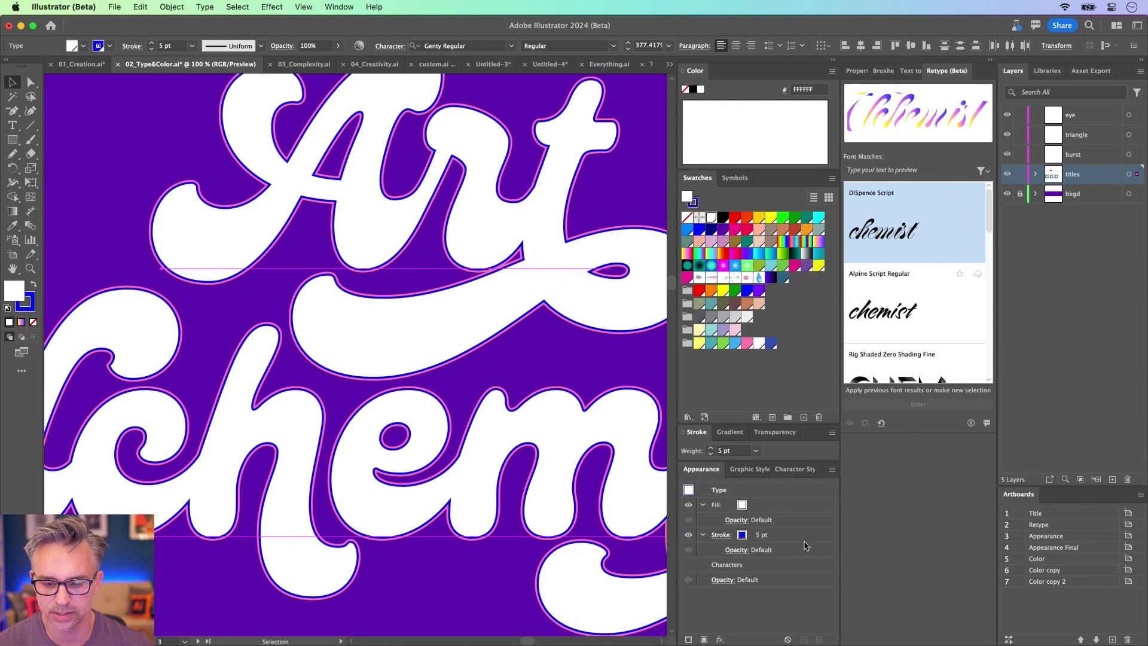
Set the weight of the blue stroke beneath the fill to 10 pt
{"action": "left_click", "coordinate": [777, 535]}
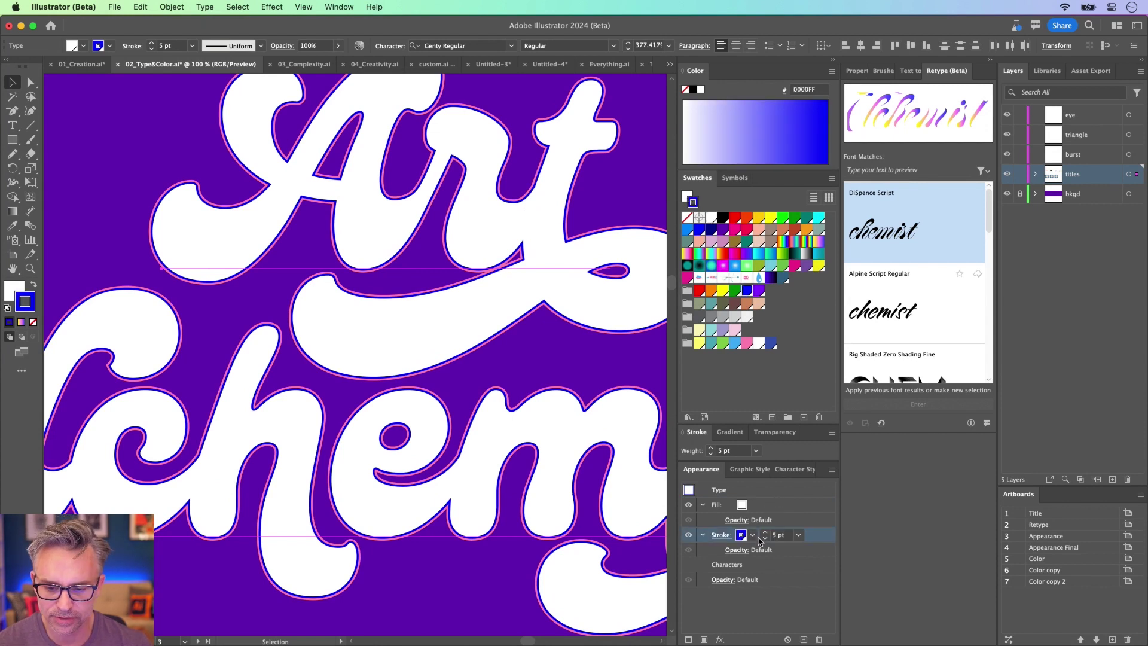
{"action": "left_click", "coordinate": [777, 535]}
{"action": "type", "text": "10"}
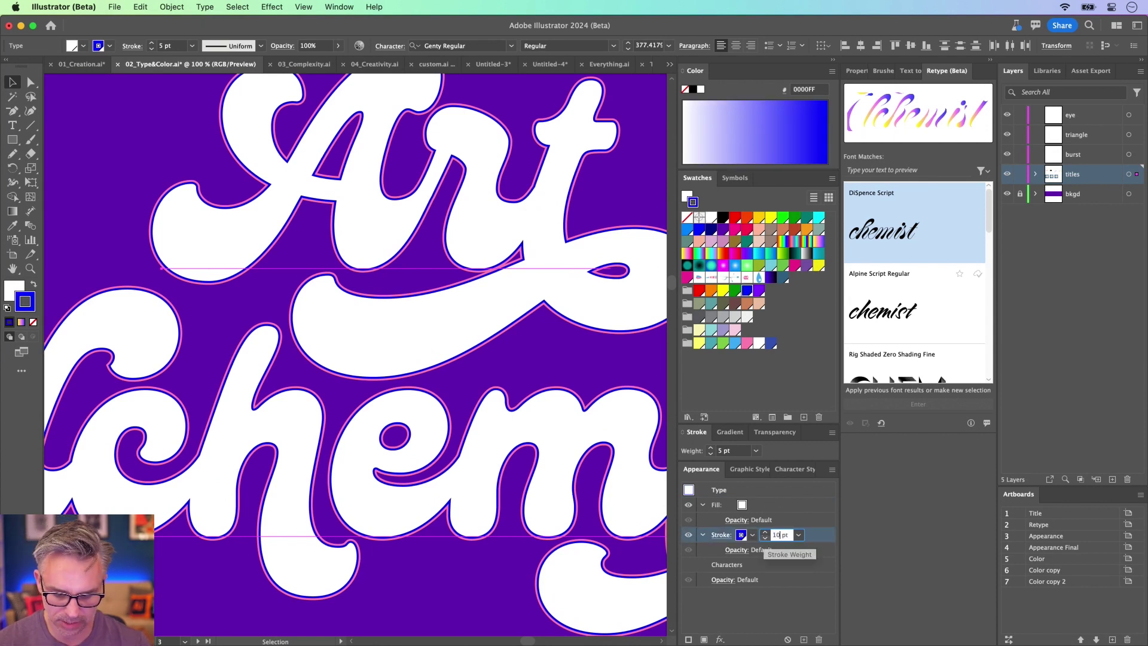
{"action": "key", "text": "Return"}
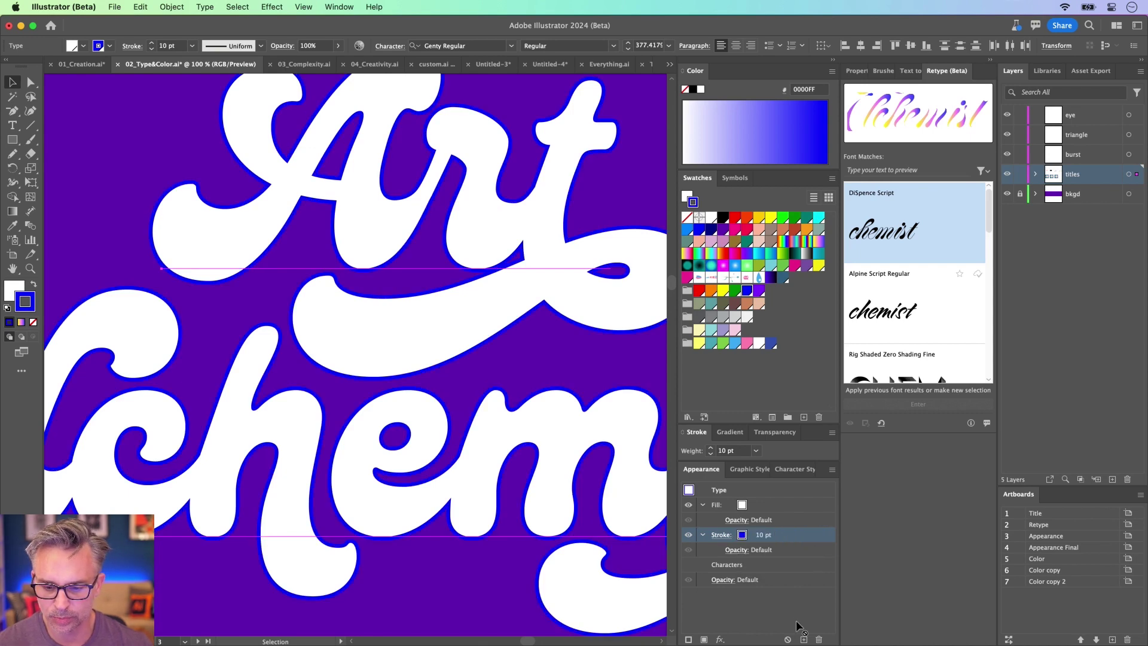
Duplicate the blue stroke and give the lower copy a 20 pt weight and the magenta color FF0088
{"action": "left_click", "coordinate": [804, 640]}
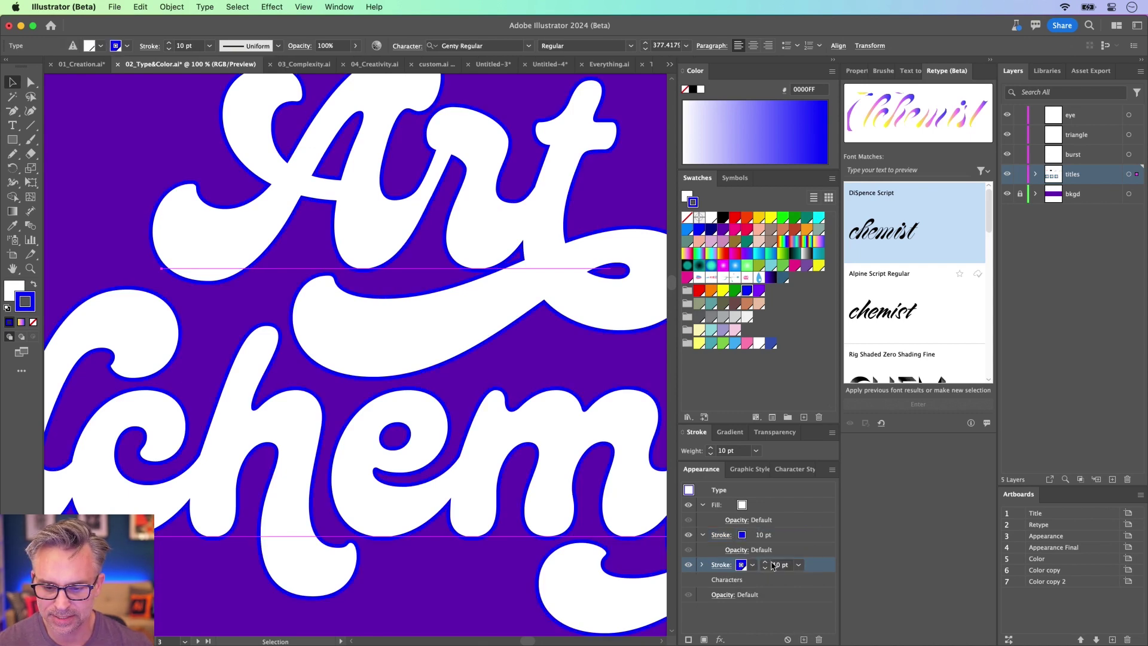
{"action": "left_click", "coordinate": [778, 565]}
{"action": "type", "text": "20"}
{"action": "key", "text": "Return"}
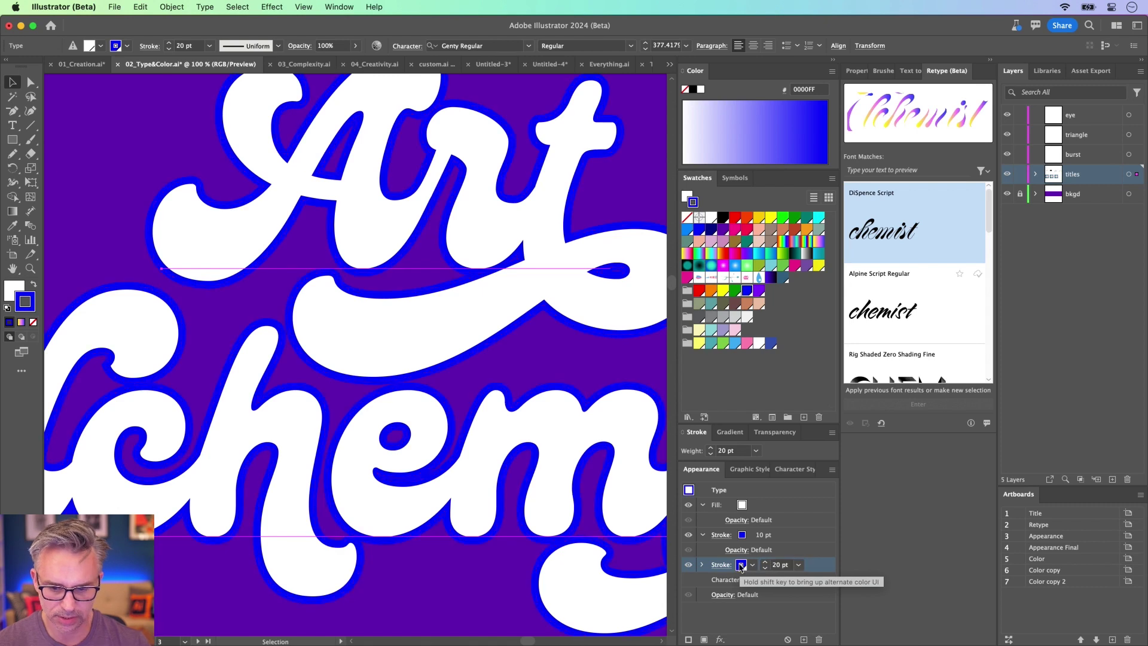
{"action": "left_click", "coordinate": [752, 564]}
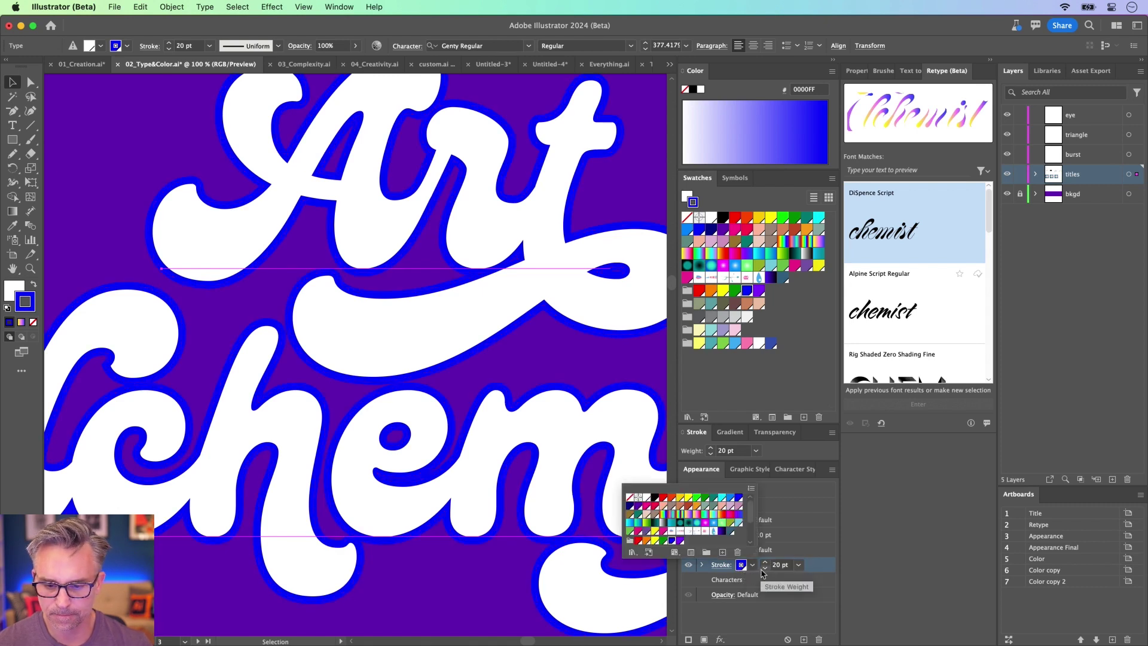
{"action": "left_click", "coordinate": [647, 507]}
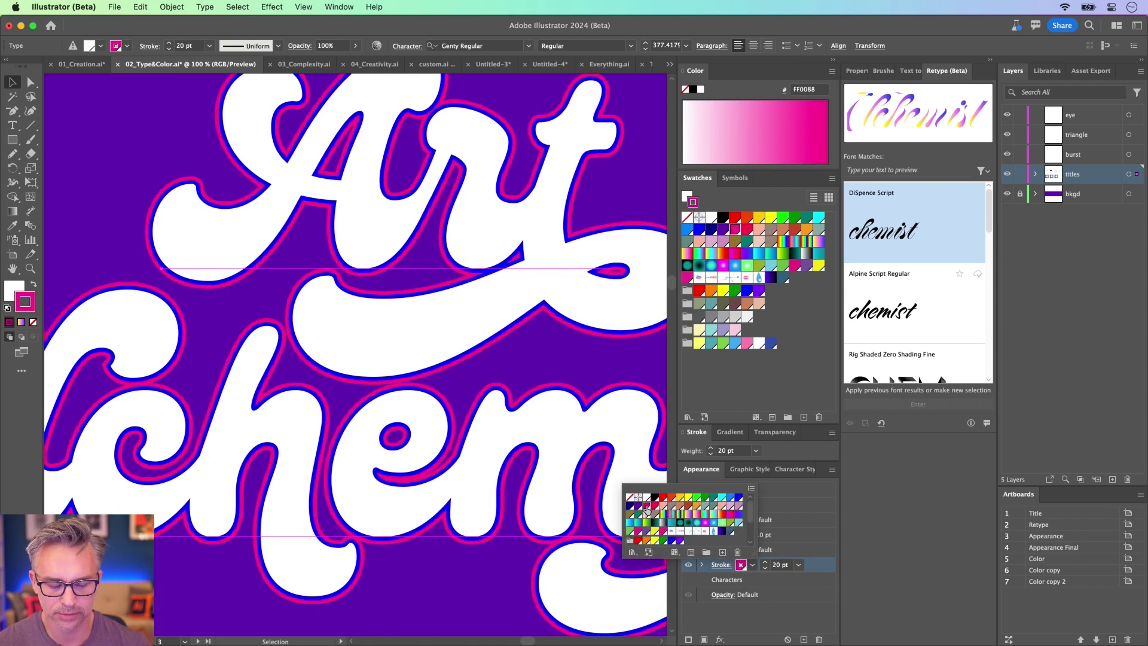
Duplicate the magenta stroke and give the lower copy a 30 pt weight and the yellow color FFFF00
{"action": "left_click", "coordinate": [807, 639]}
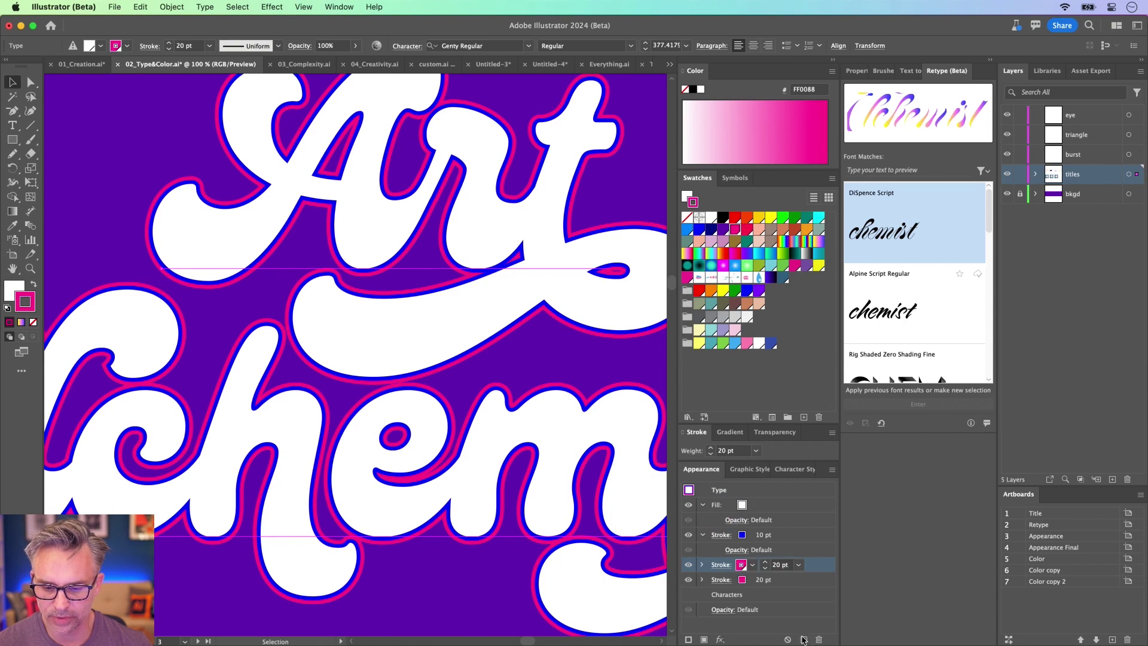
{"action": "left_click", "coordinate": [768, 583]}
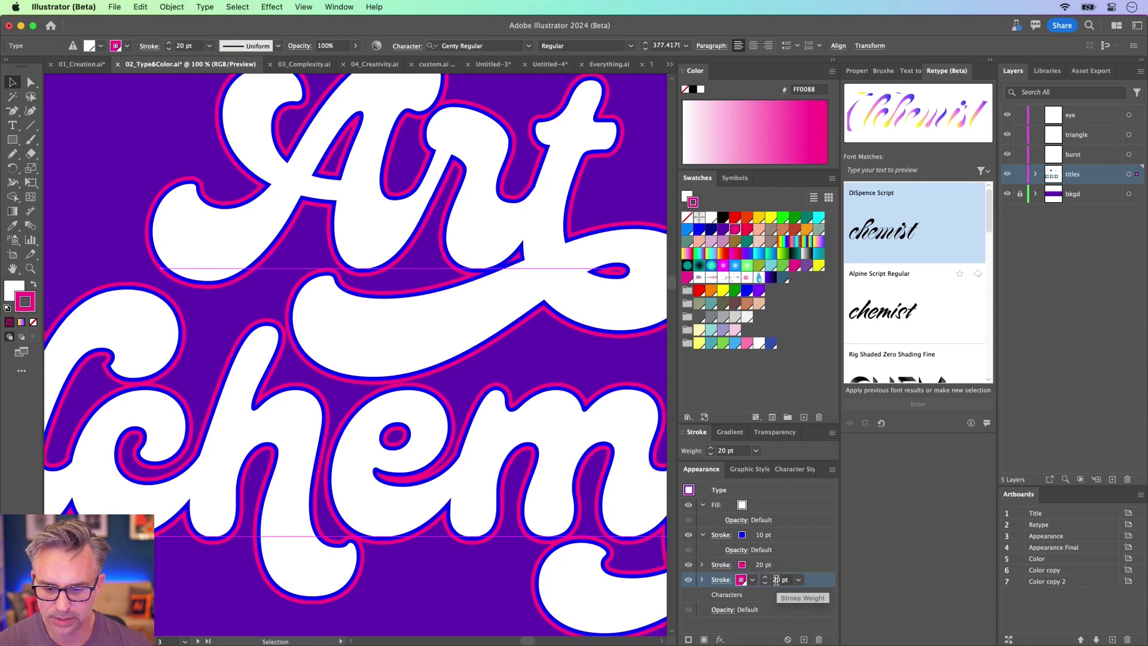
{"action": "double_click", "coordinate": [778, 580]}
{"action": "key", "text": "Return"}
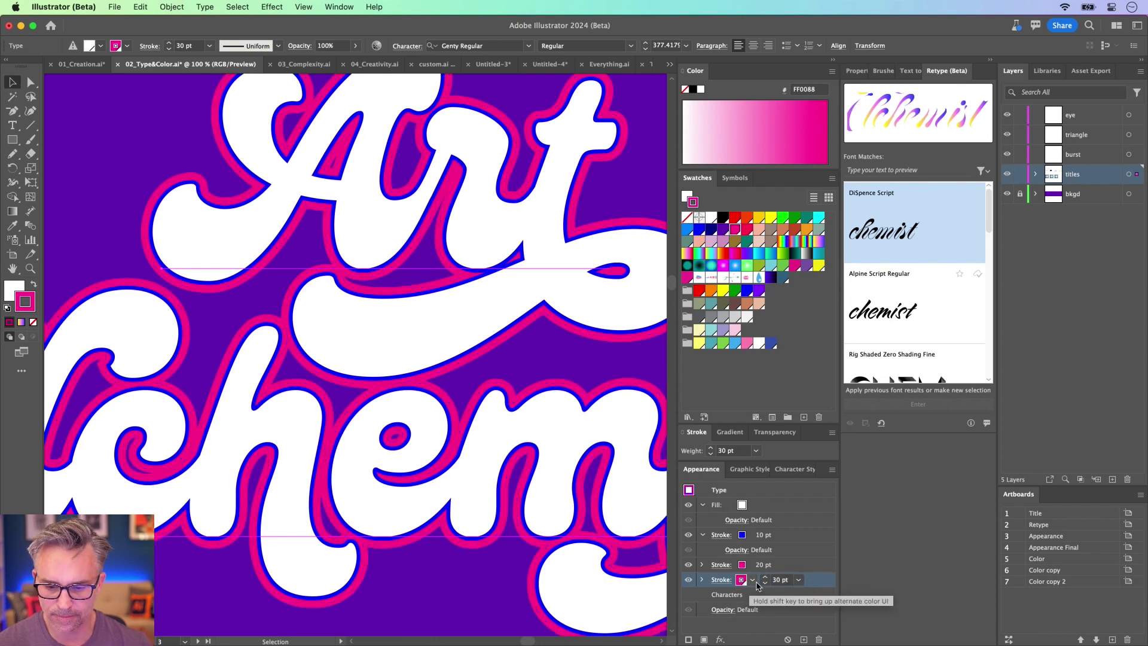
{"action": "left_click", "coordinate": [742, 580]}
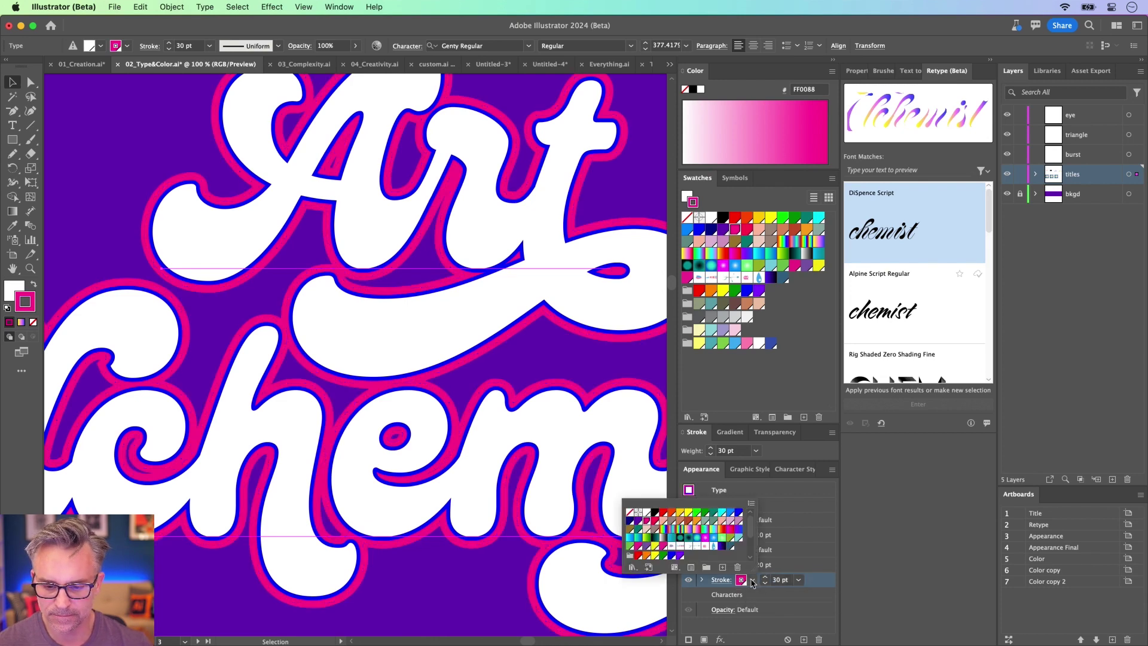
{"action": "left_click", "coordinate": [655, 555]}
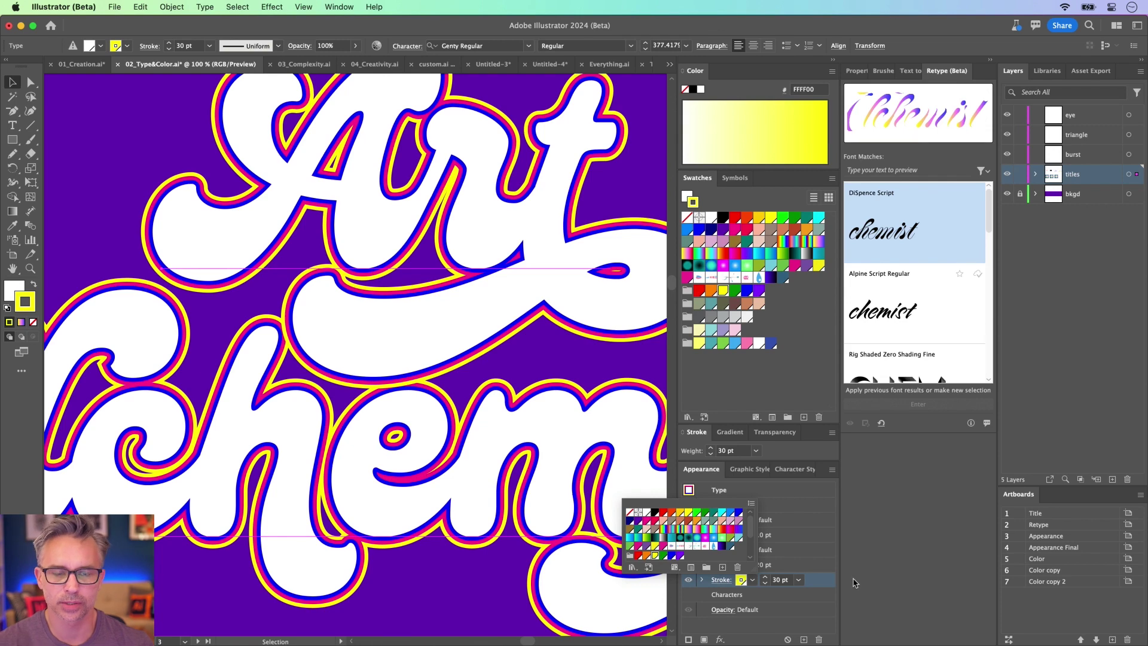
{"action": "left_click", "coordinate": [766, 623]}
{"action": "left_click", "coordinate": [747, 629]}
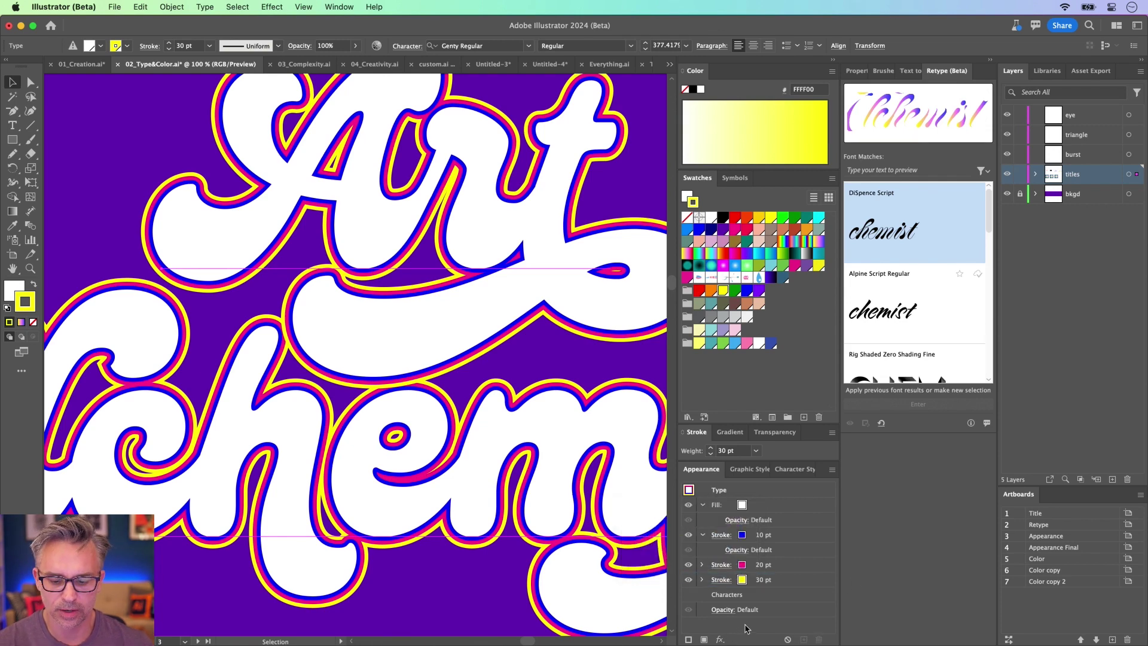
Apply an Offset Path effect of 20 px with miter joins to the text's yellow 30 pt stroke, and deselect the text
{"action": "left_click", "coordinate": [788, 583]}
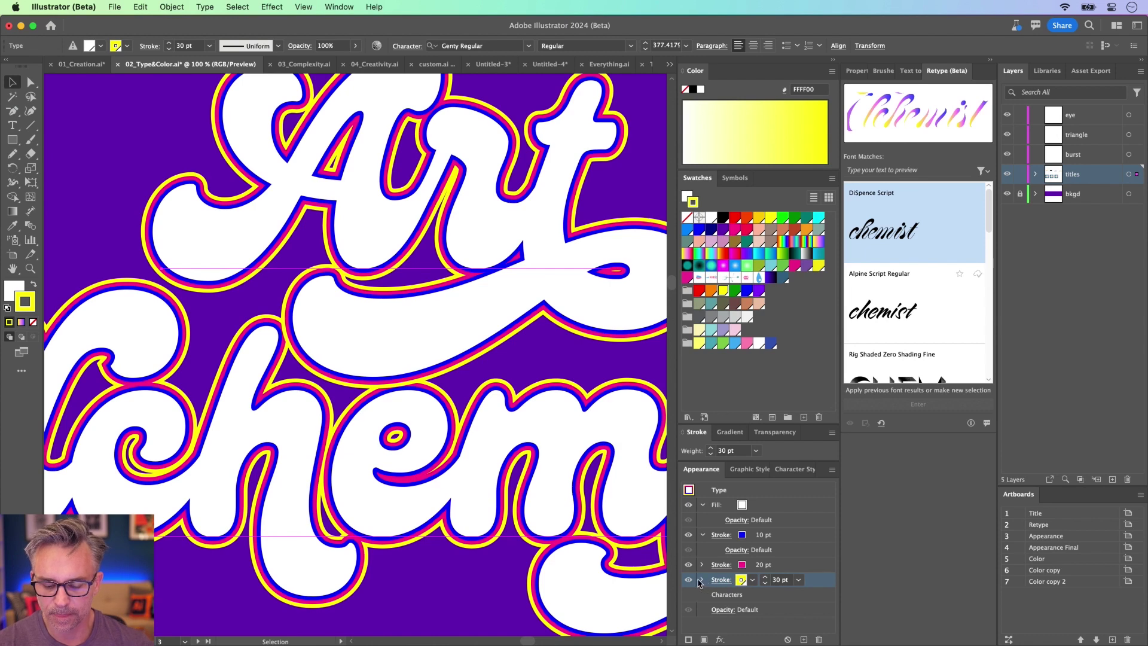
{"action": "left_click", "coordinate": [720, 639]}
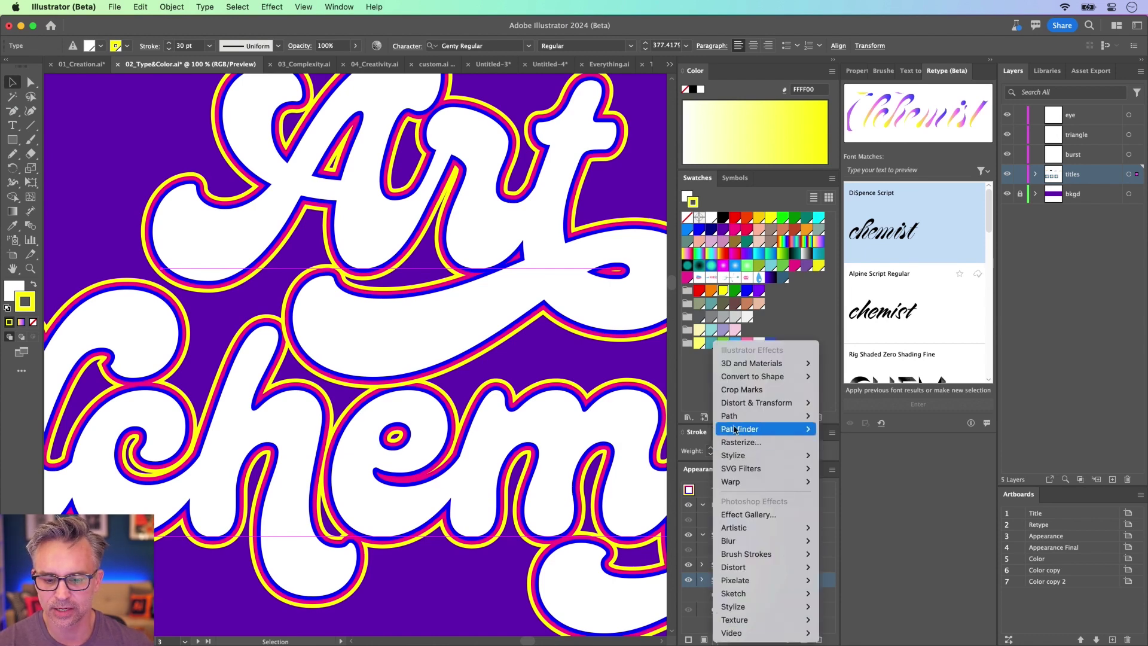
{"action": "mouse_move", "coordinate": [738, 425]}
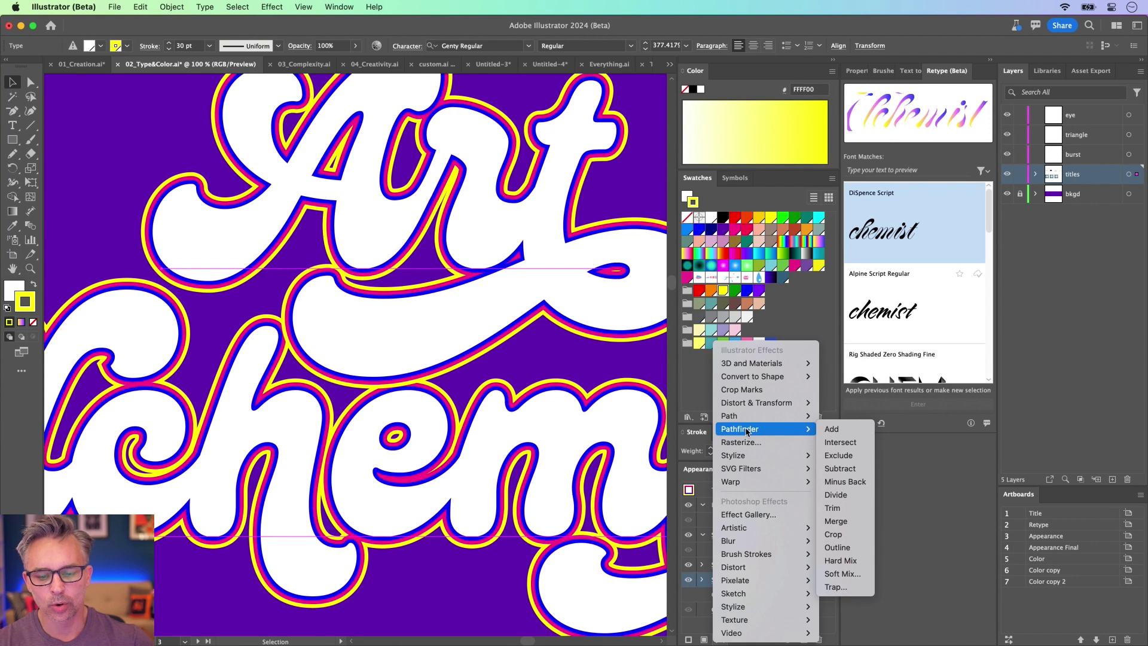
{"action": "mouse_move", "coordinate": [766, 461]}
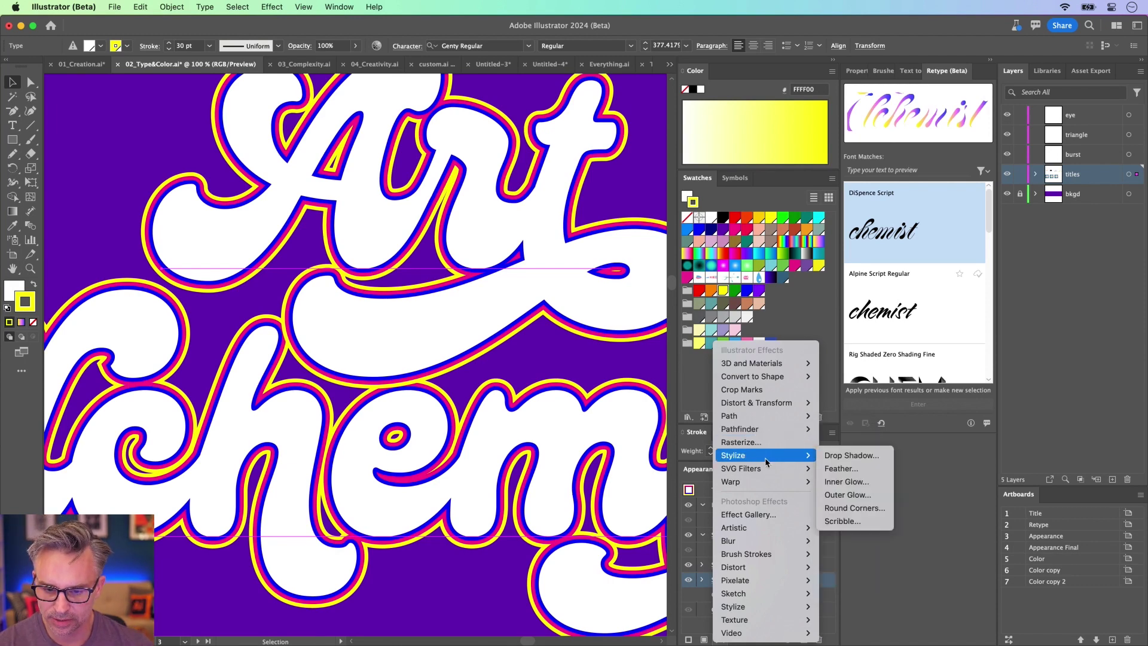
{"action": "mouse_move", "coordinate": [767, 436]}
{"action": "mouse_move", "coordinate": [769, 415]}
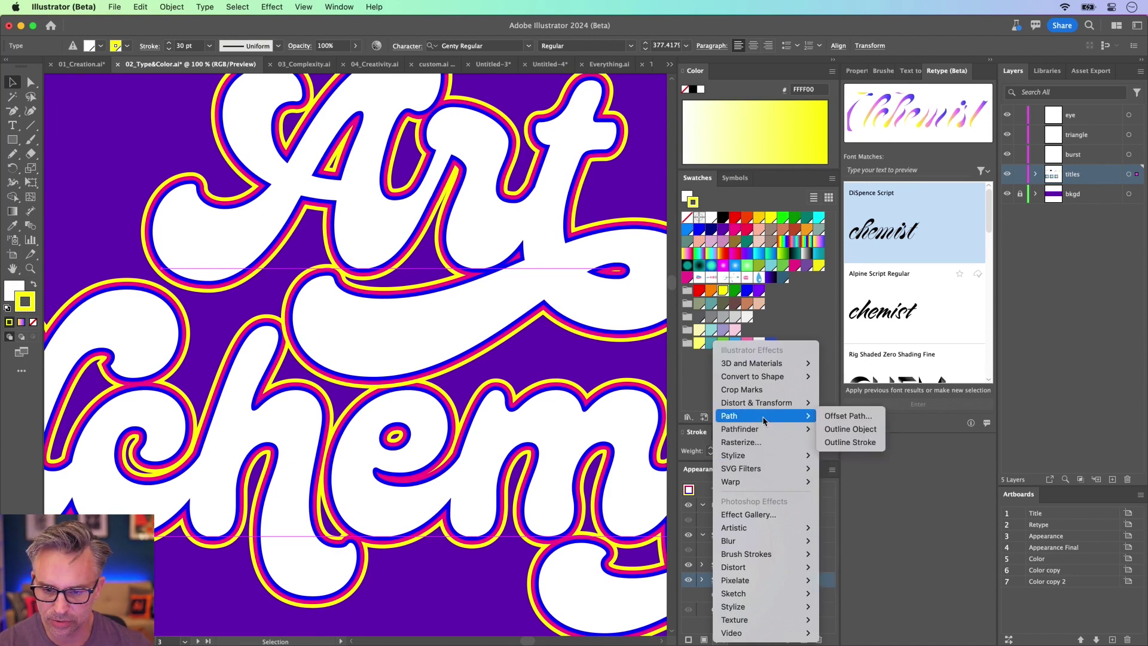
{"action": "left_click", "coordinate": [832, 418]}
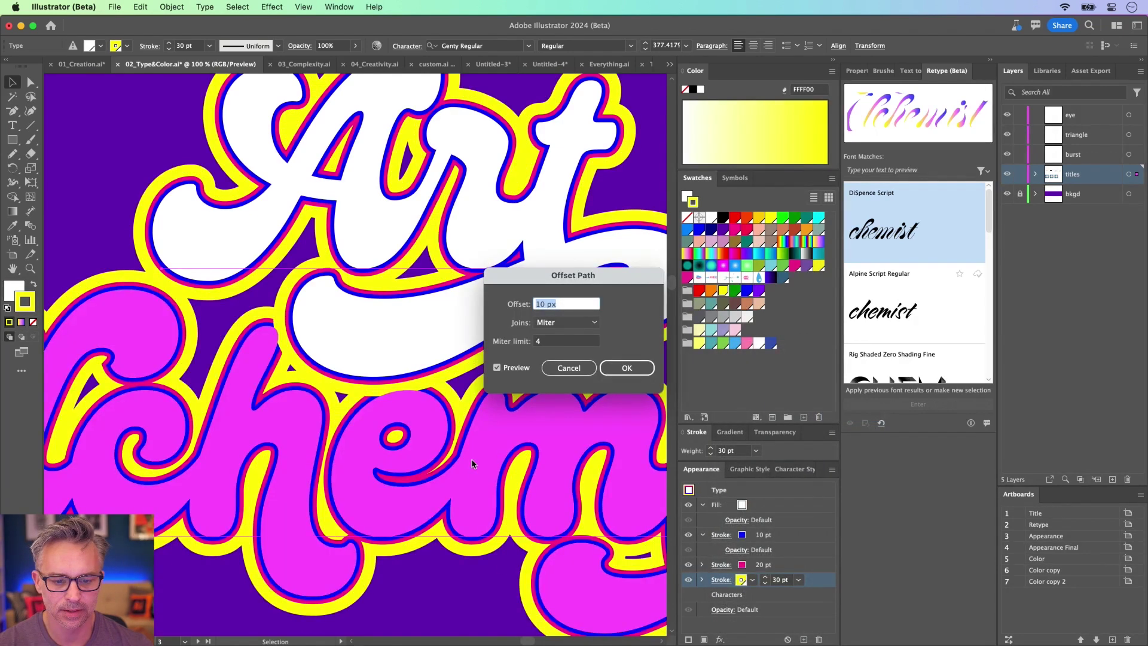
{"action": "mouse_move", "coordinate": [562, 277]}
{"action": "left_mouse_down"}
{"action": "mouse_move", "coordinate": [745, 260]}
{"action": "mouse_move", "coordinate": [741, 245]}
{"action": "left_mouse_up"}
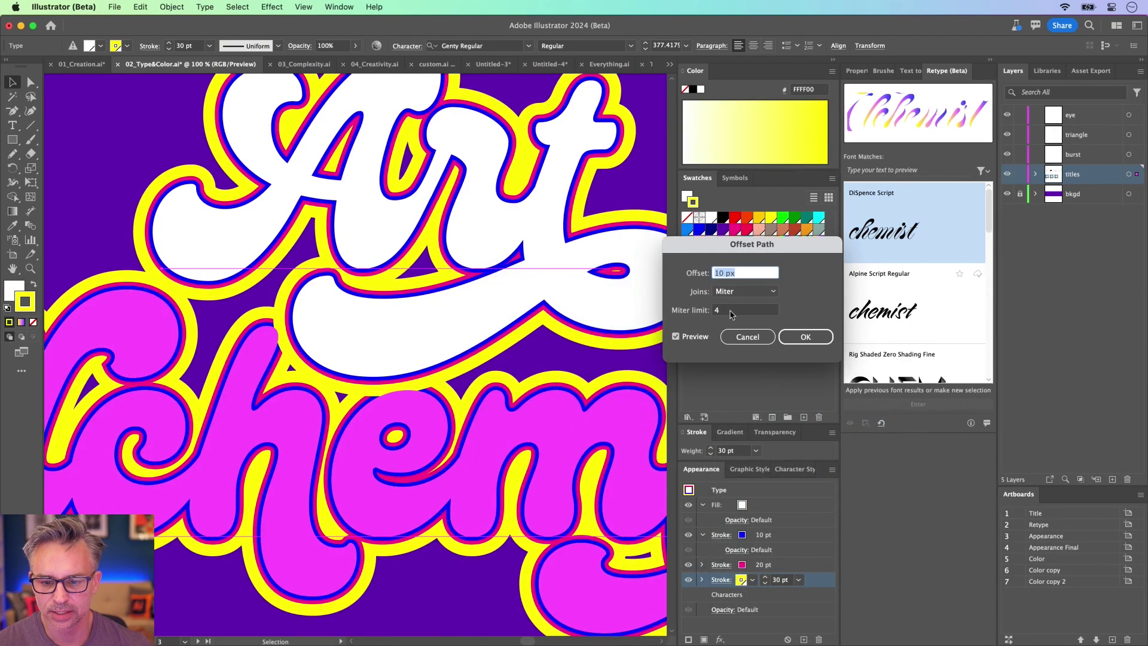
{"action": "type", "text": "20"}
{"action": "key", "text": "Tab"}
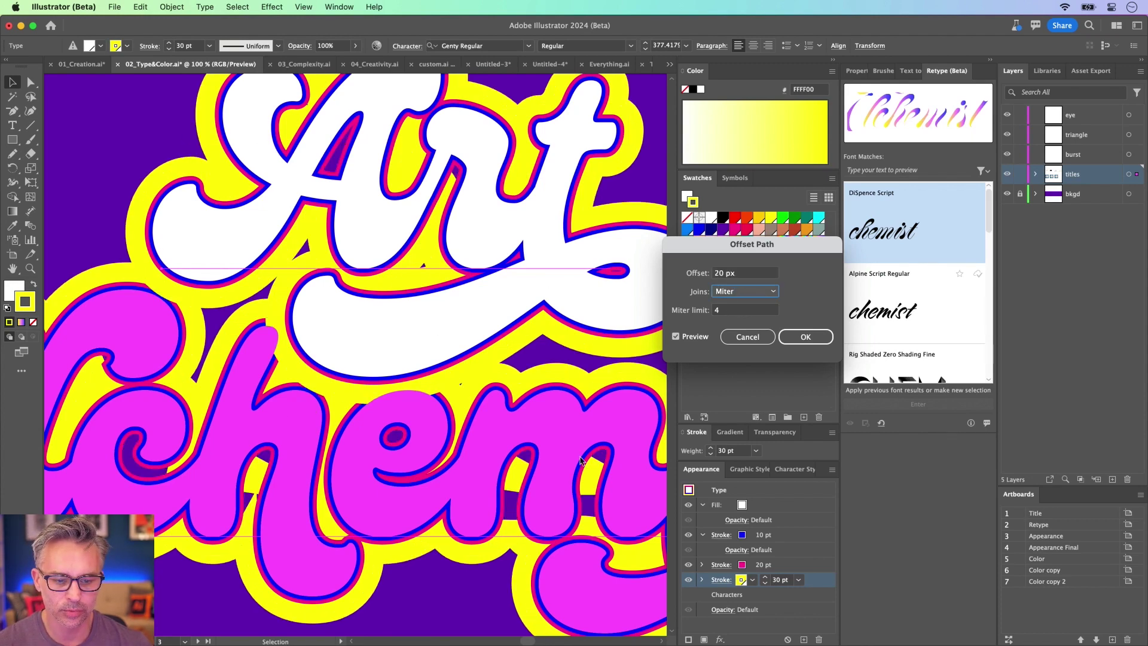
{"action": "left_click", "coordinate": [806, 337]}
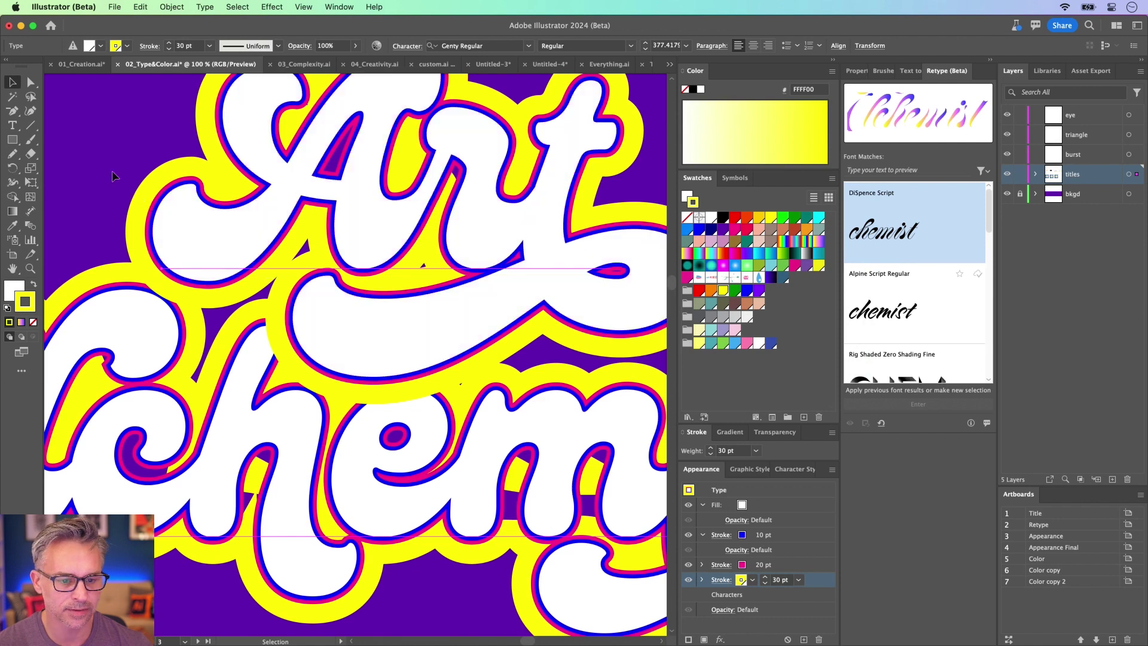
{"action": "left_click", "coordinate": [112, 174]}
{"action": "key", "text": "super+minus"}
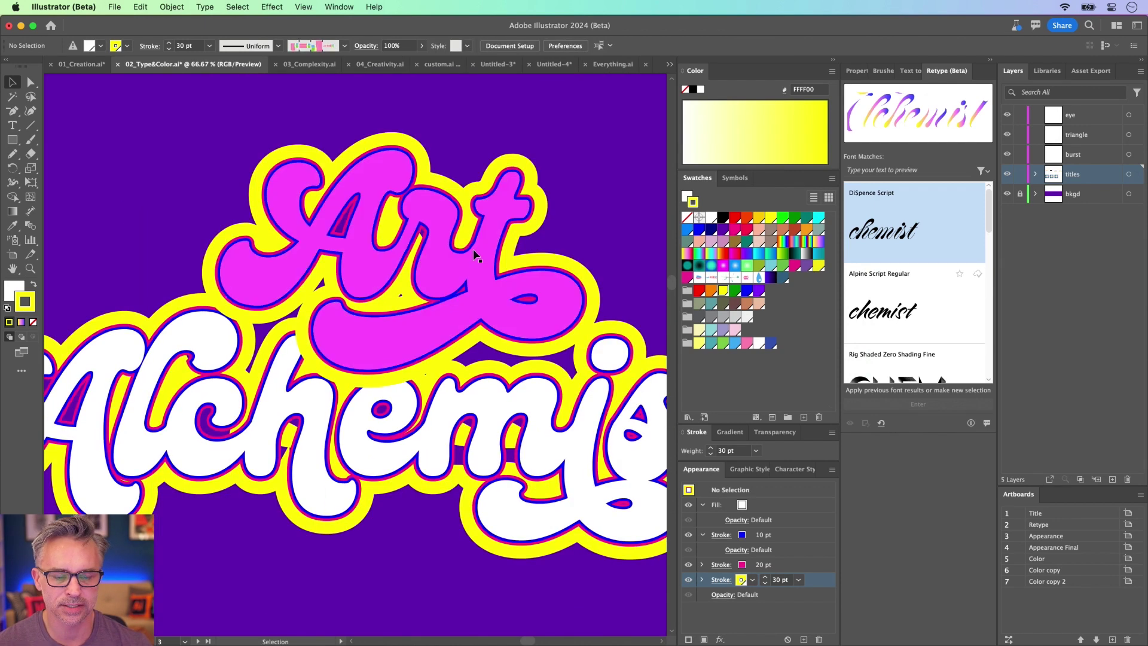
Try to remove the Offset Path effect from the yellow stroke with no text selected
{"action": "left_click", "coordinate": [702, 580]}
{"action": "left_click", "coordinate": [764, 596]}
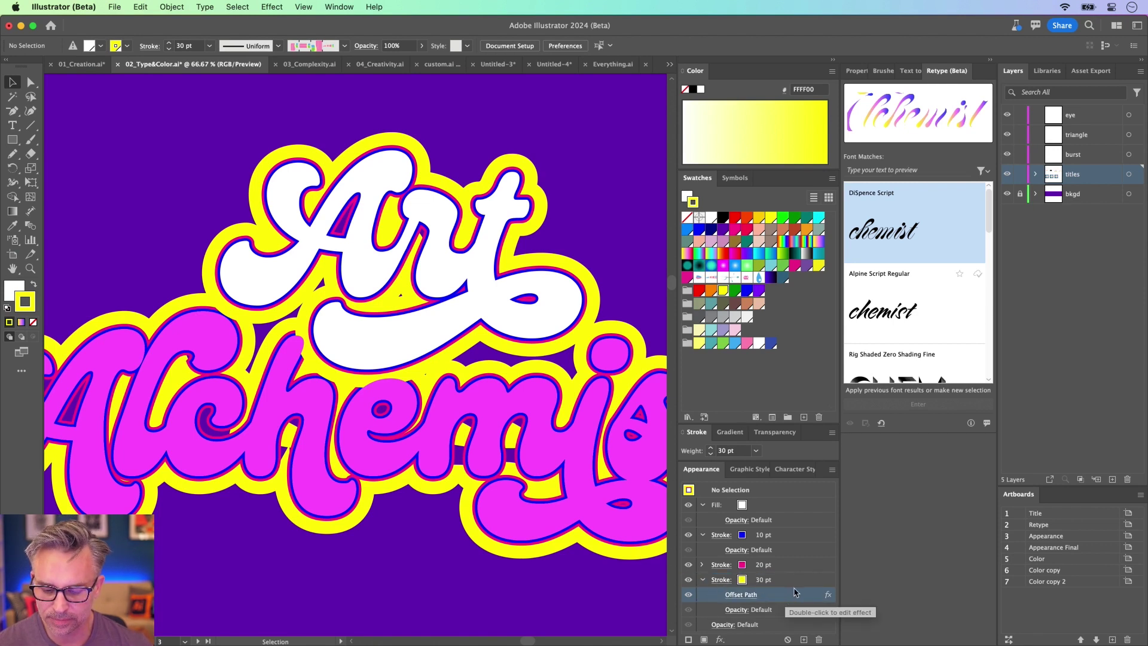
{"action": "left_click", "coordinate": [819, 639]}
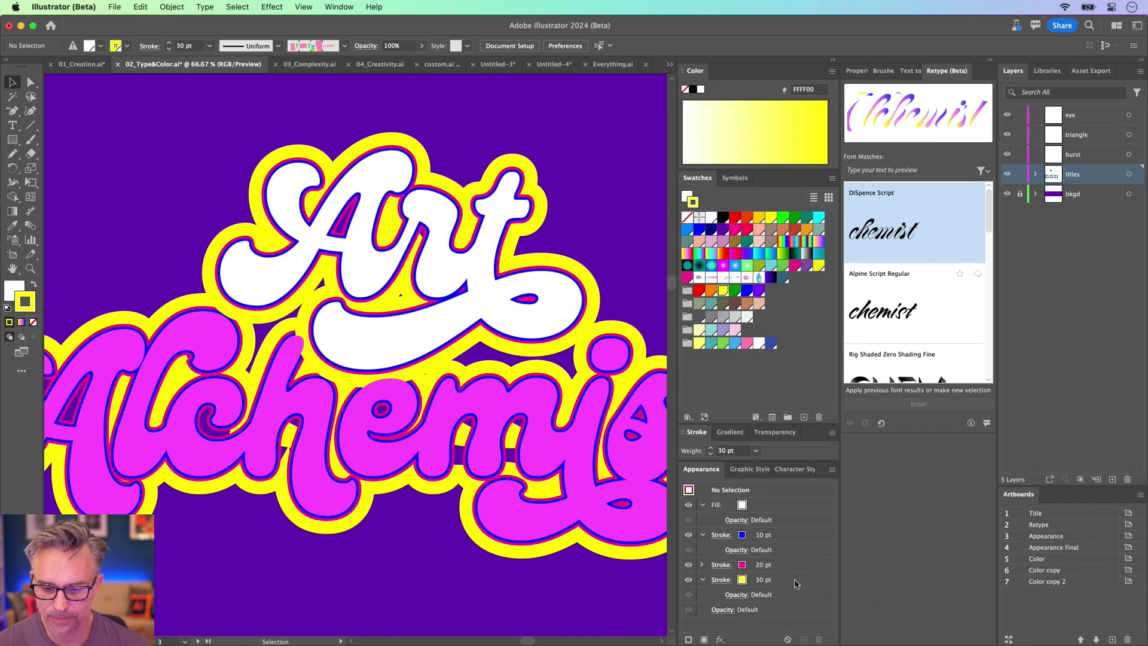
Start a Transform effect on the yellow stroke with 20 copies
{"action": "left_click", "coordinate": [720, 640]}
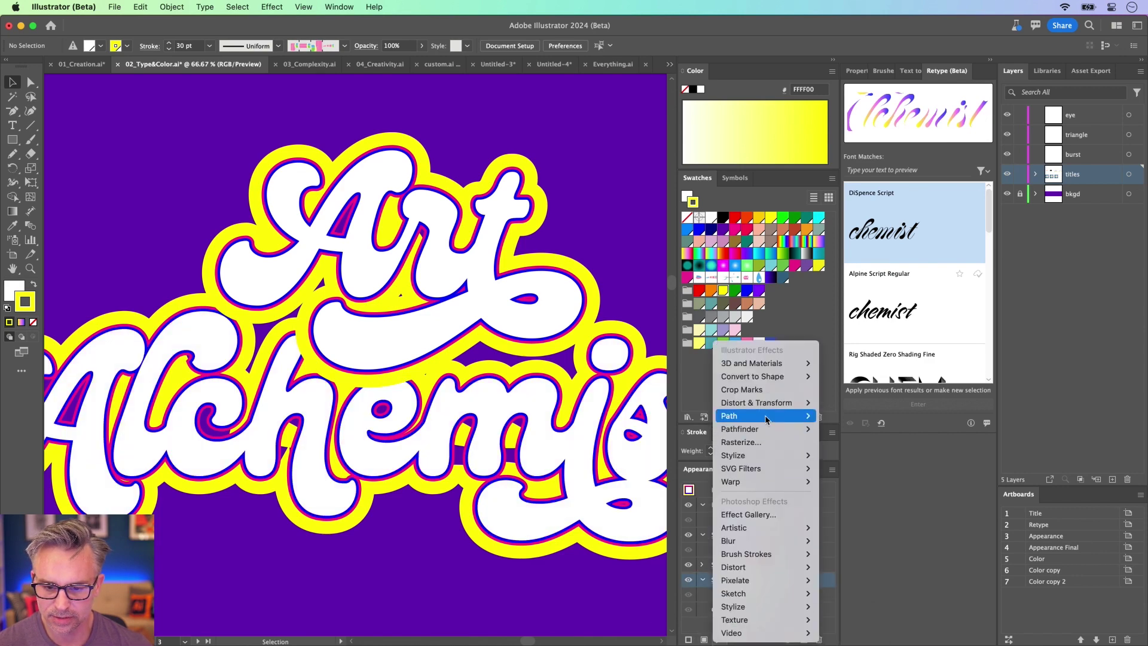
{"action": "mouse_move", "coordinate": [768, 428]}
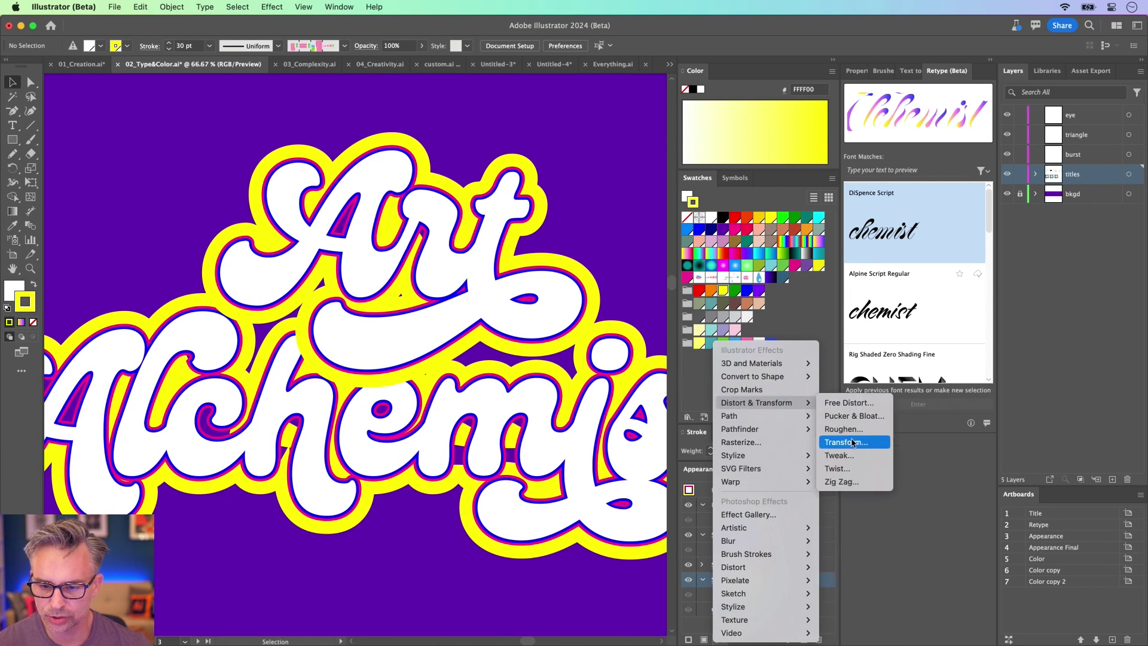
{"action": "left_click", "coordinate": [854, 443]}
{"action": "left_click_drag", "start_coordinate": [159, 127], "coordinate": [728, 117]}
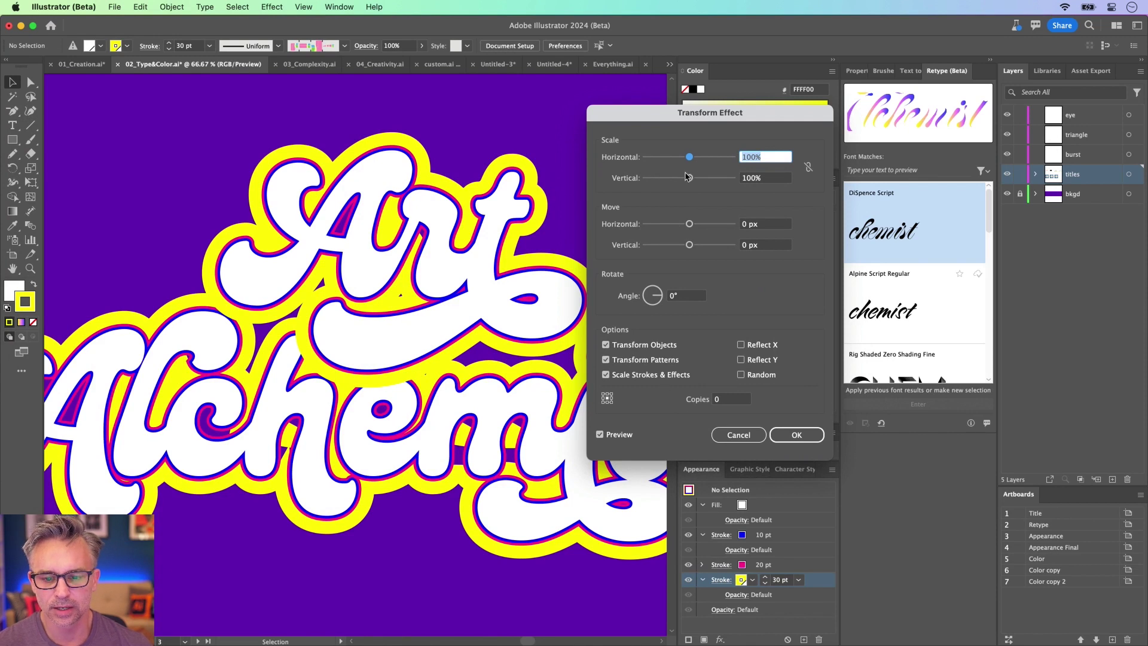
{"action": "left_click", "coordinate": [745, 404]}
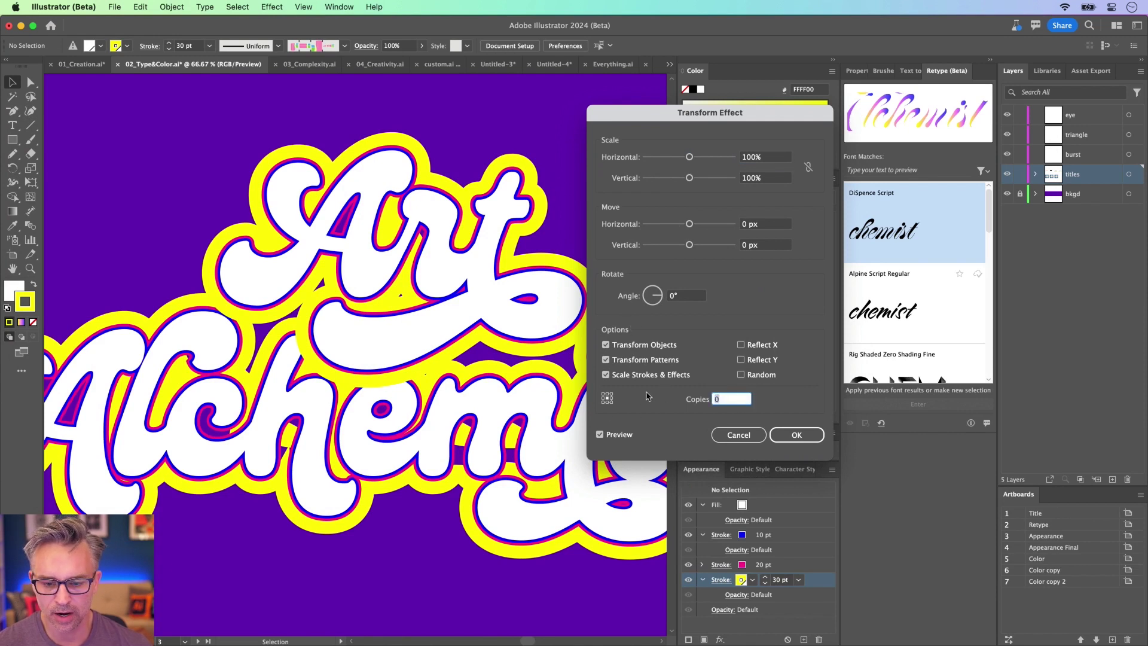
{"action": "type", "text": "20"}
{"action": "key", "text": "Tab"}
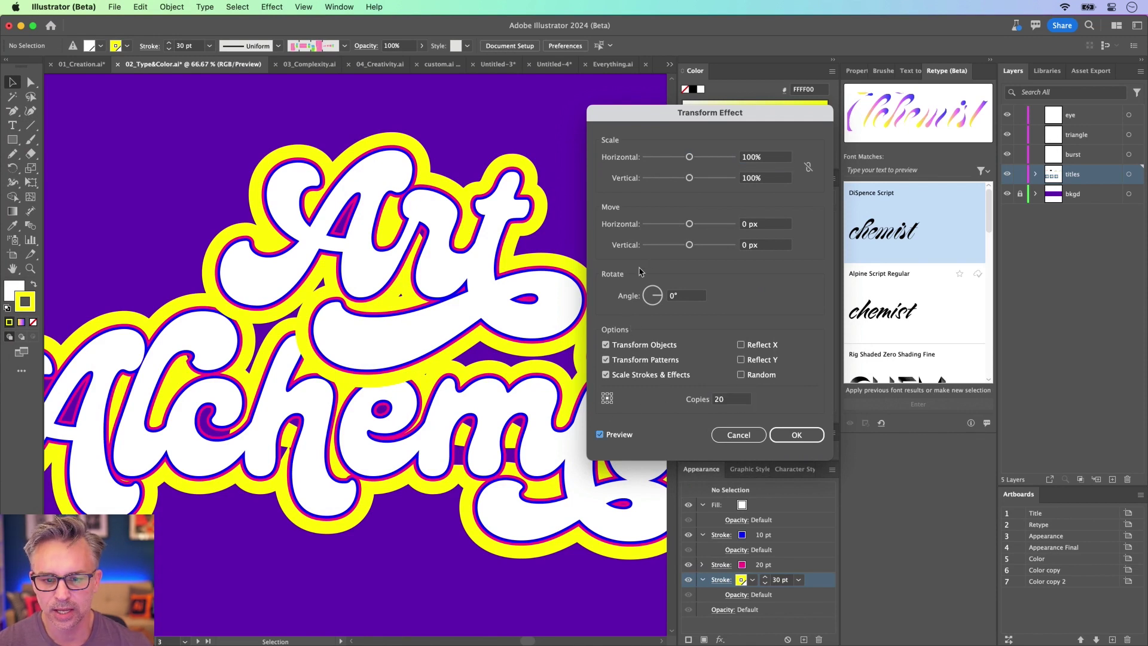
Set the Transform effect's rotation angle to 324° and its horizontal and vertical move to 5 px each
{"action": "left_click_drag", "start_coordinate": [661, 299], "coordinate": [658, 302]}
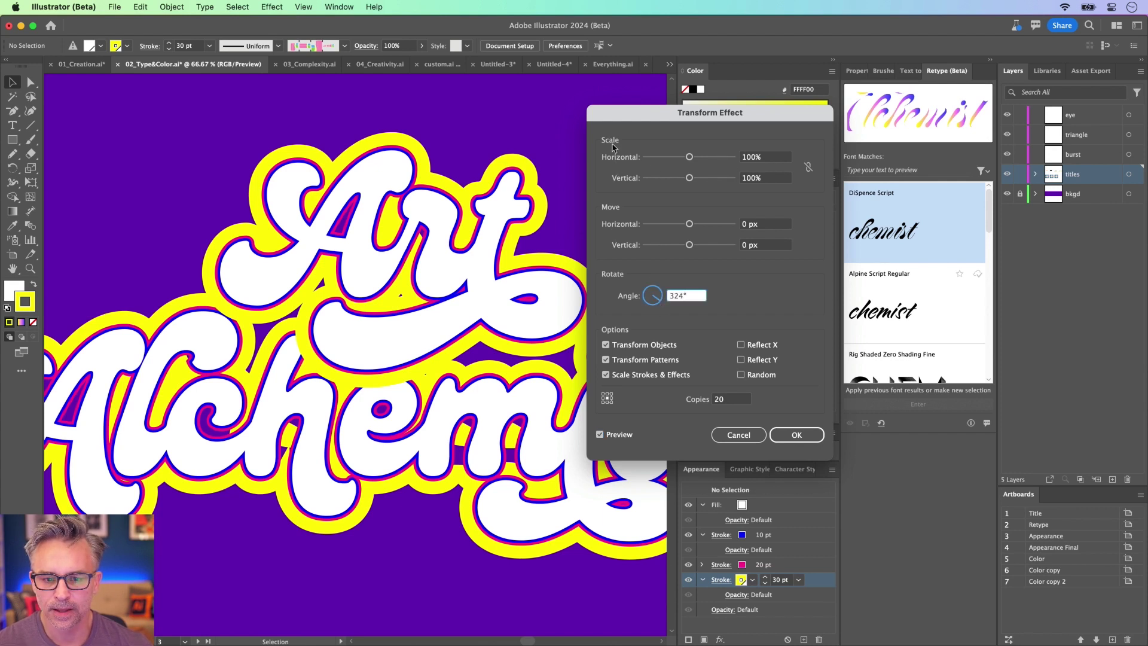
{"action": "left_click", "coordinate": [770, 226]}
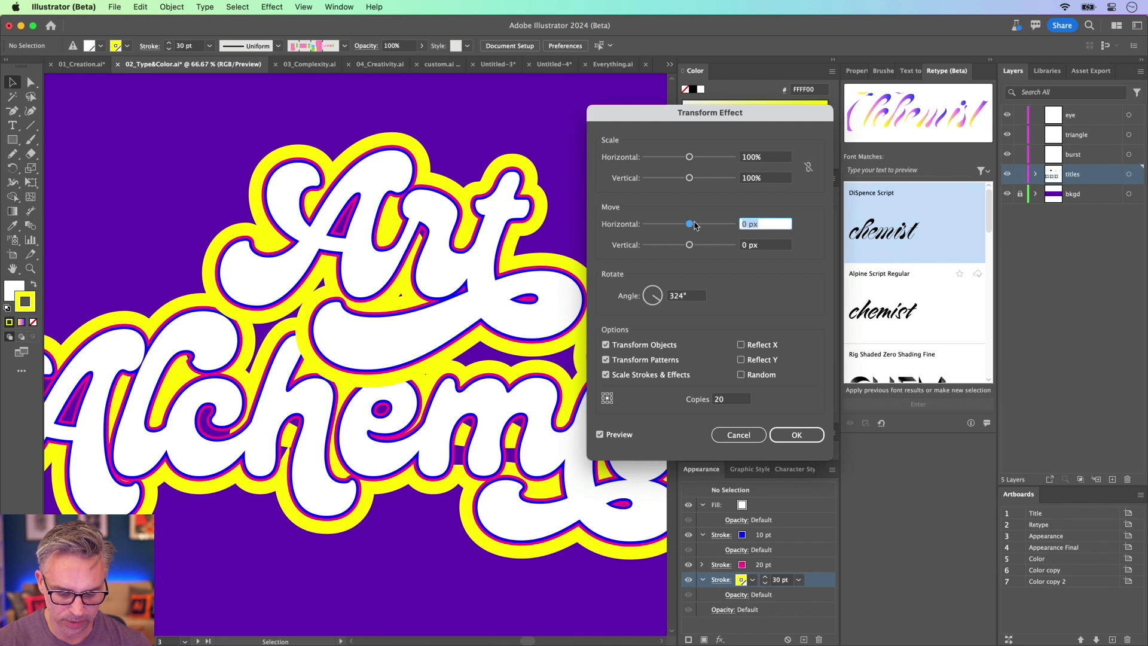
{"action": "type", "text": "5"}
{"action": "key", "text": "Tab"}
{"action": "type", "text": "5"}
{"action": "key", "text": "Tab"}
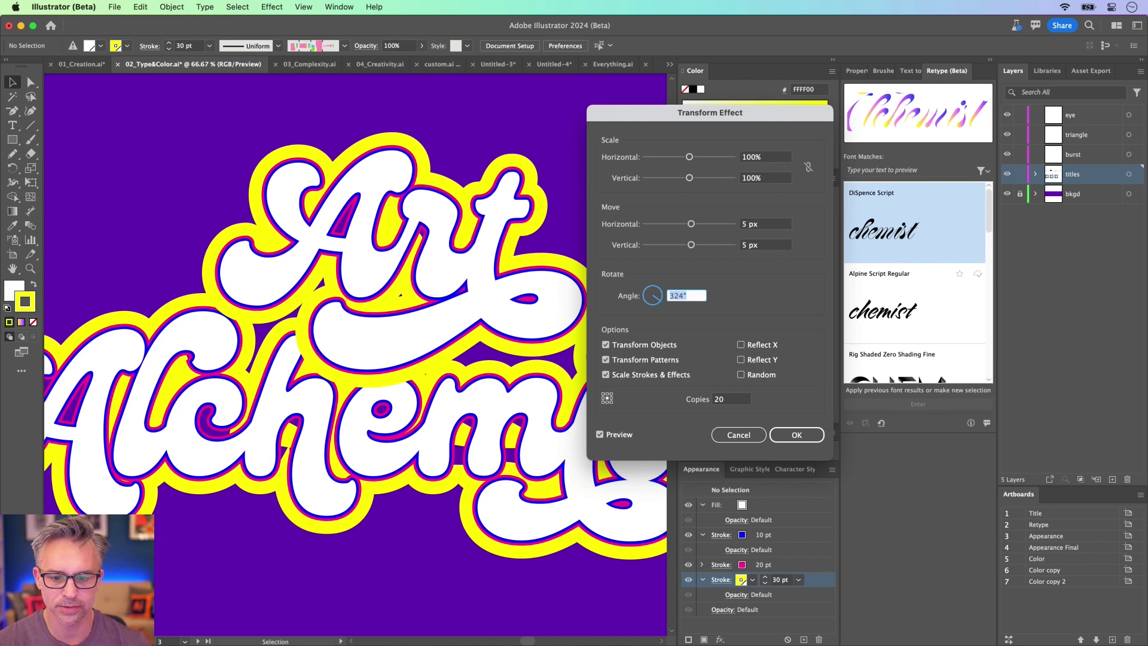
Set the Transform effect's horizontal move to 16 px and its copies to 50
{"action": "left_click_drag", "start_coordinate": [691, 224], "coordinate": [696, 224]}
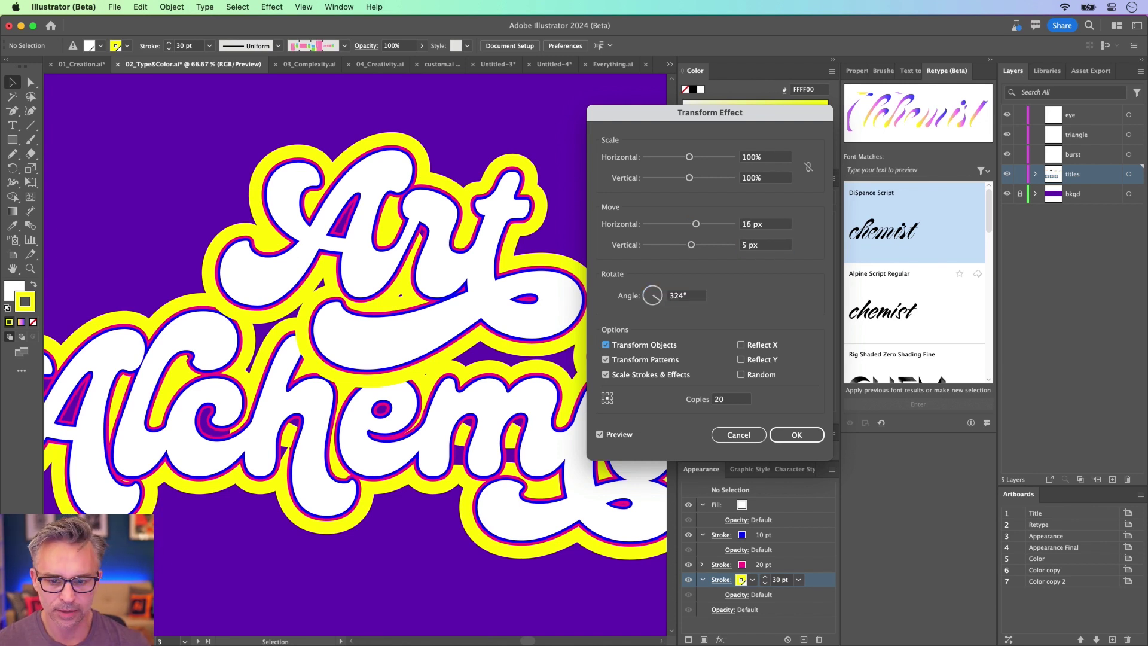
{"action": "key", "text": "Tab"}
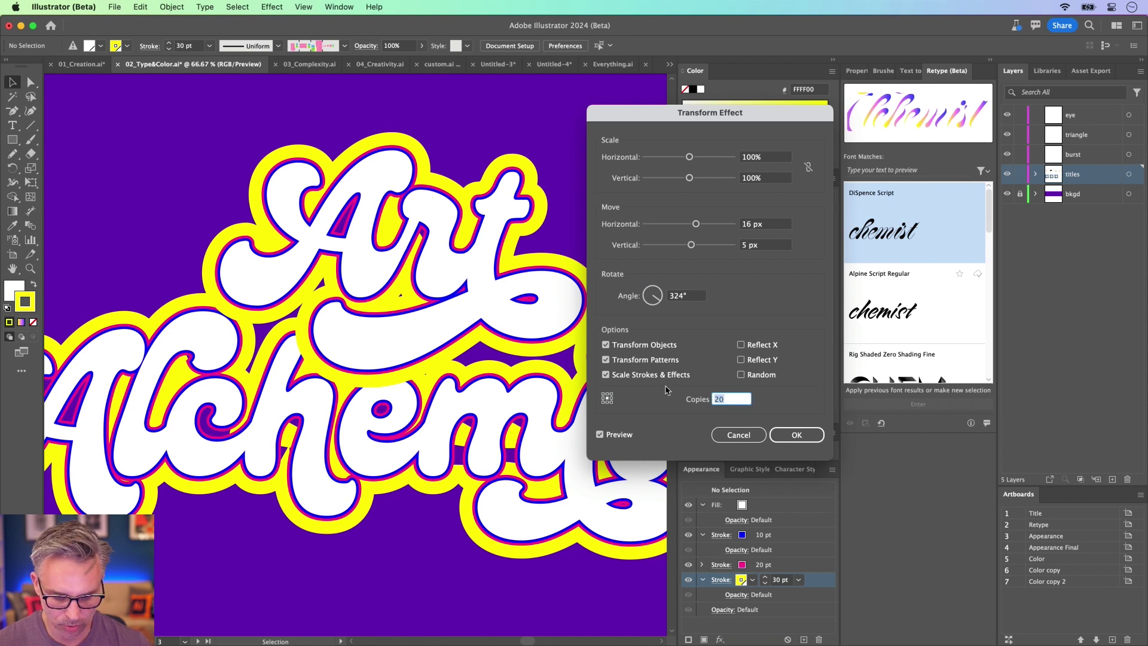
{"action": "type", "text": "50"}
{"action": "key", "text": "Tab"}
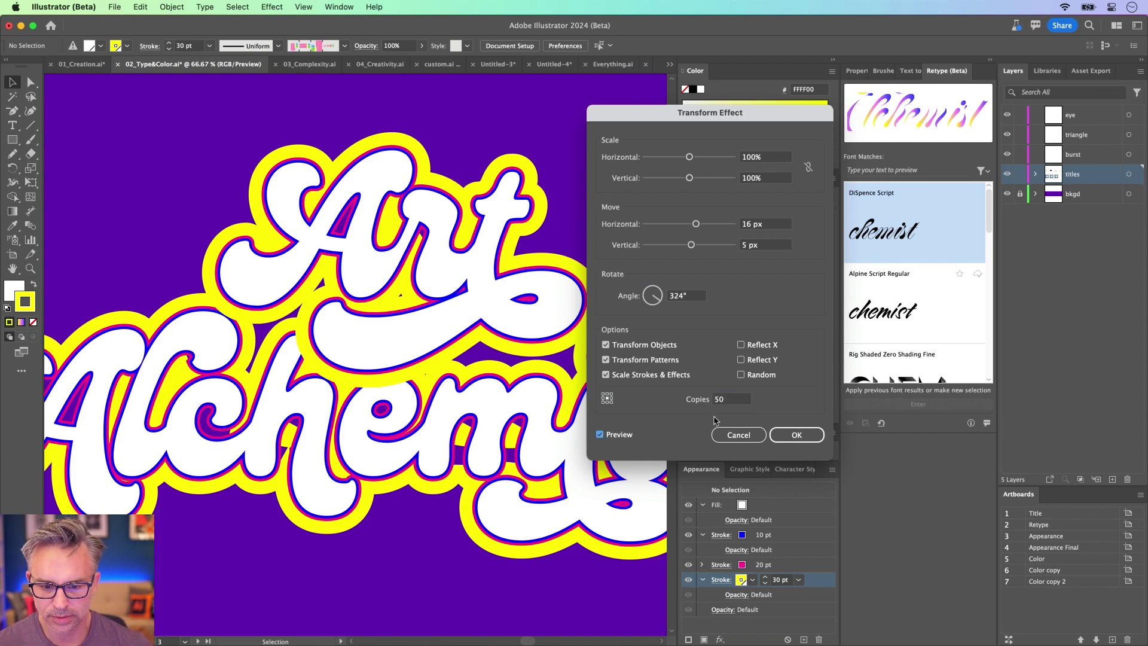
{"action": "left_click", "coordinate": [790, 436]}
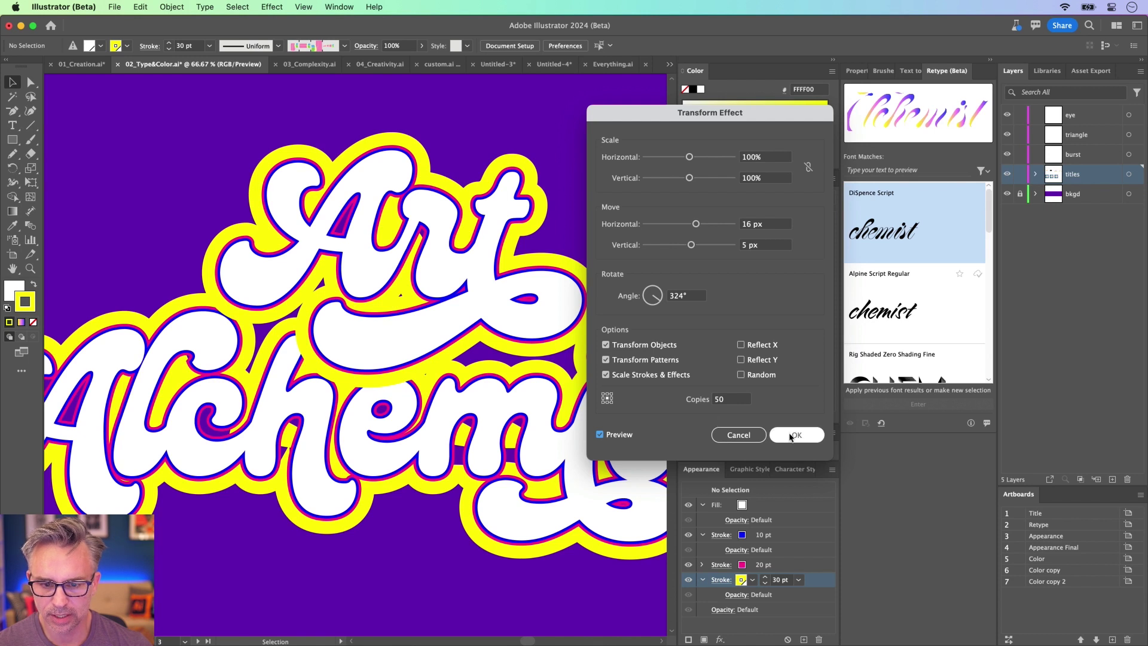
Set the Transform effect's move to -4 px horizontally and 14 px vertically, and apply the effect
{"action": "left_click", "coordinate": [688, 225]}
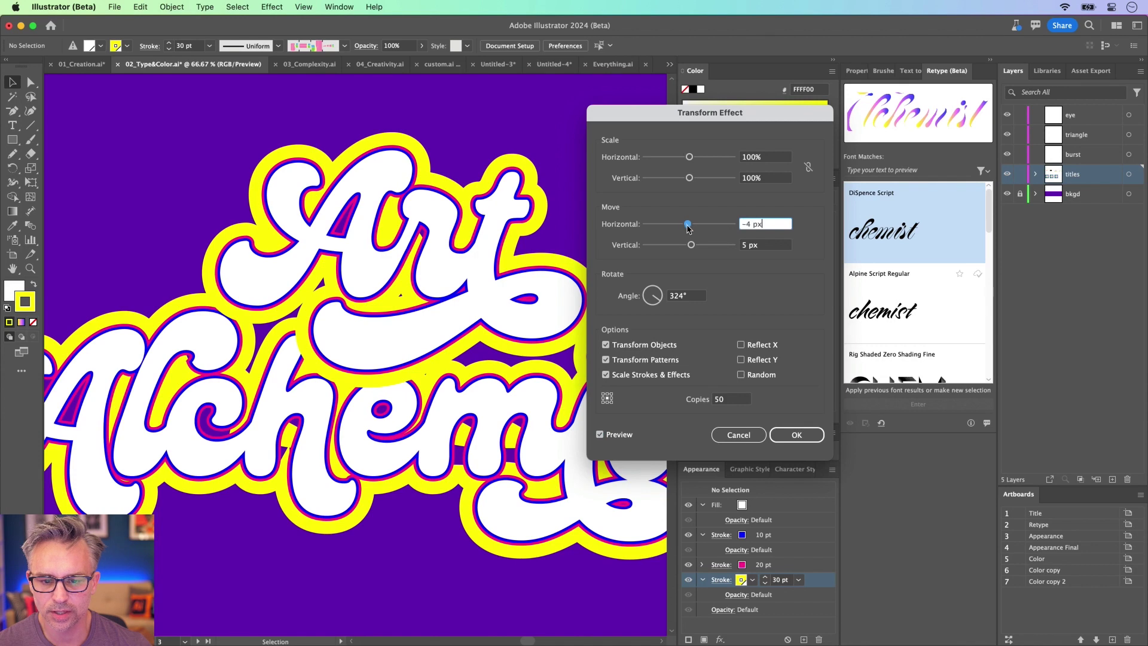
{"action": "left_click", "coordinate": [705, 245]}
{"action": "left_click", "coordinate": [787, 429]}
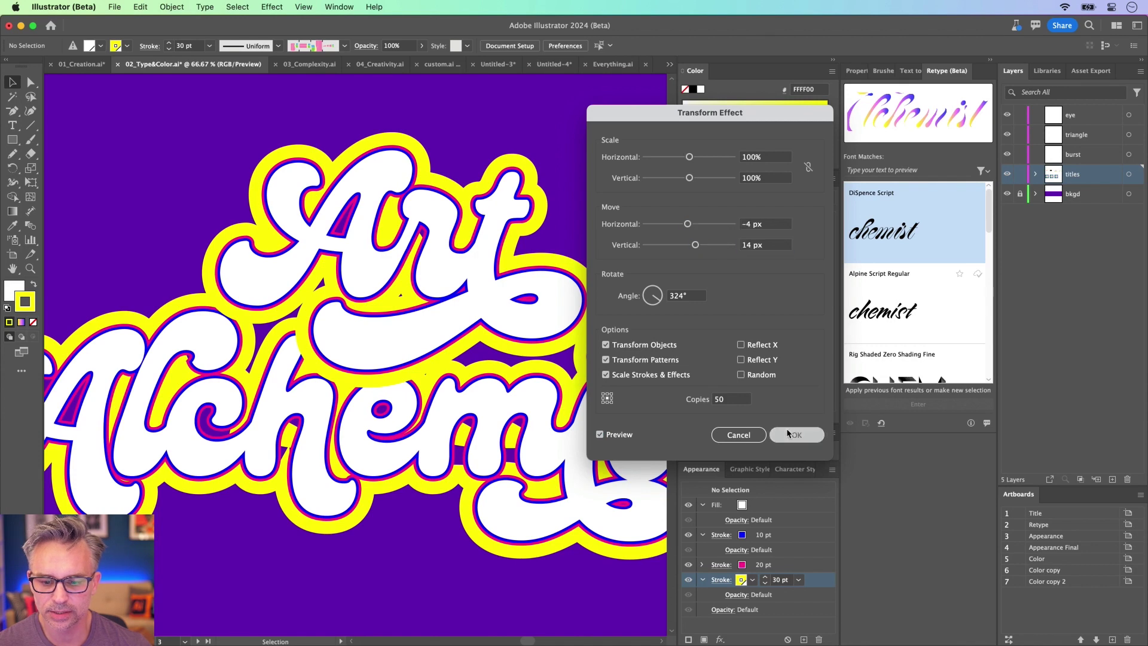
{"action": "key", "text": "super+minus"}
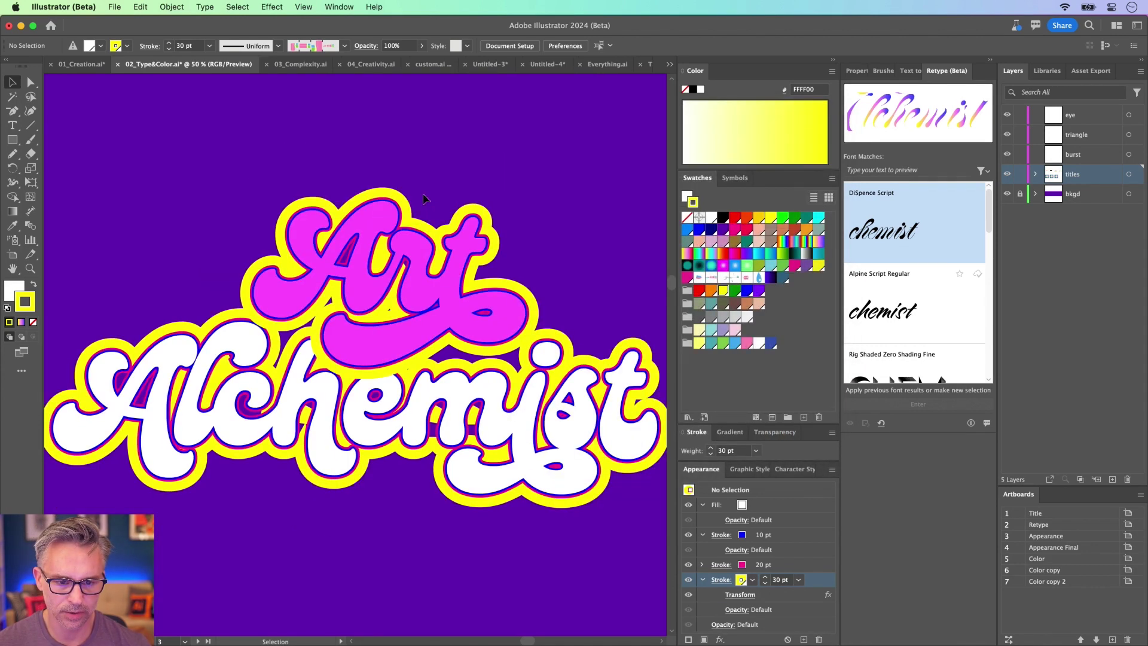
Remove the Offset Path effect from the yellow 30 pt stroke of the Art text
{"action": "left_click", "coordinate": [314, 253]}
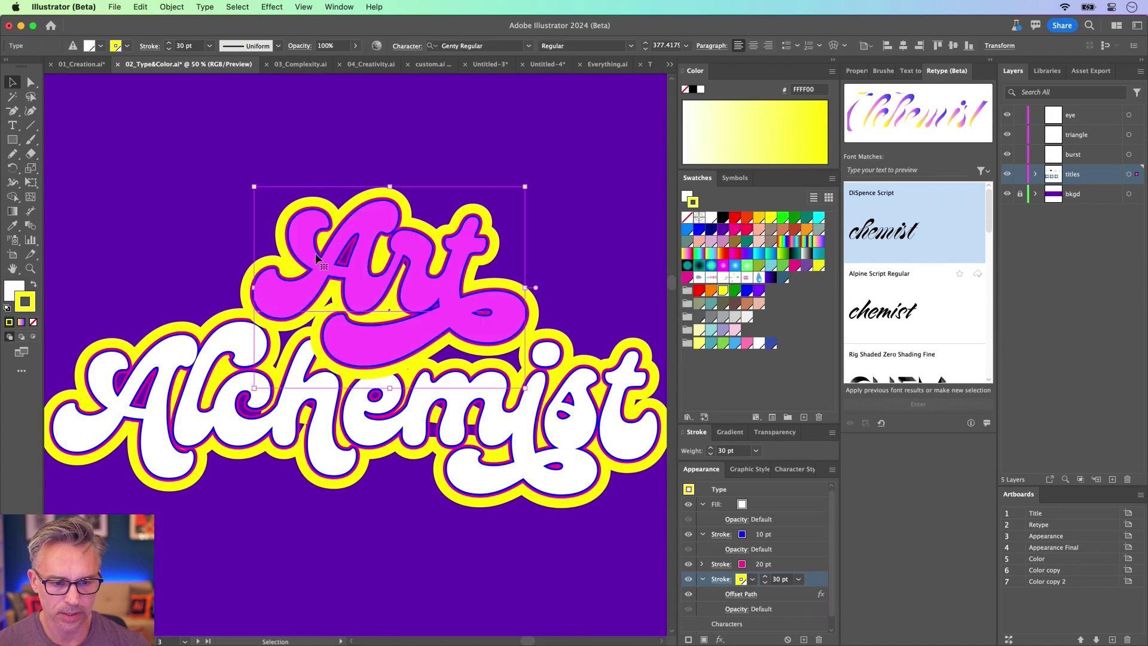
{"action": "left_click", "coordinate": [777, 598]}
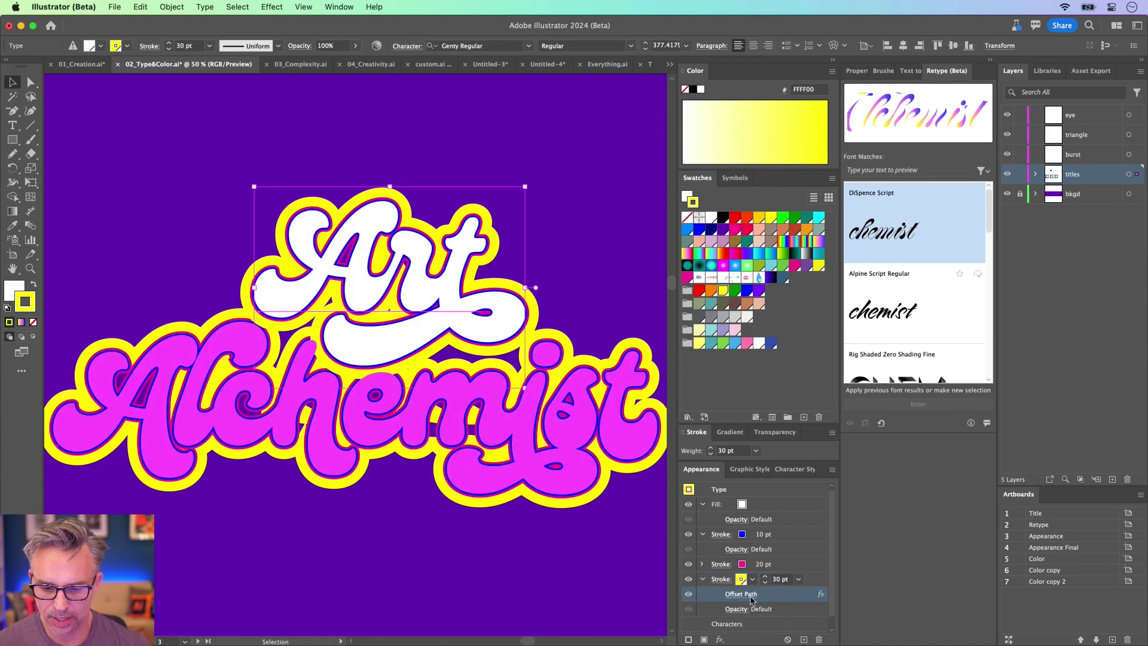
{"action": "left_click", "coordinate": [721, 639]}
{"action": "left_click", "coordinate": [842, 593]}
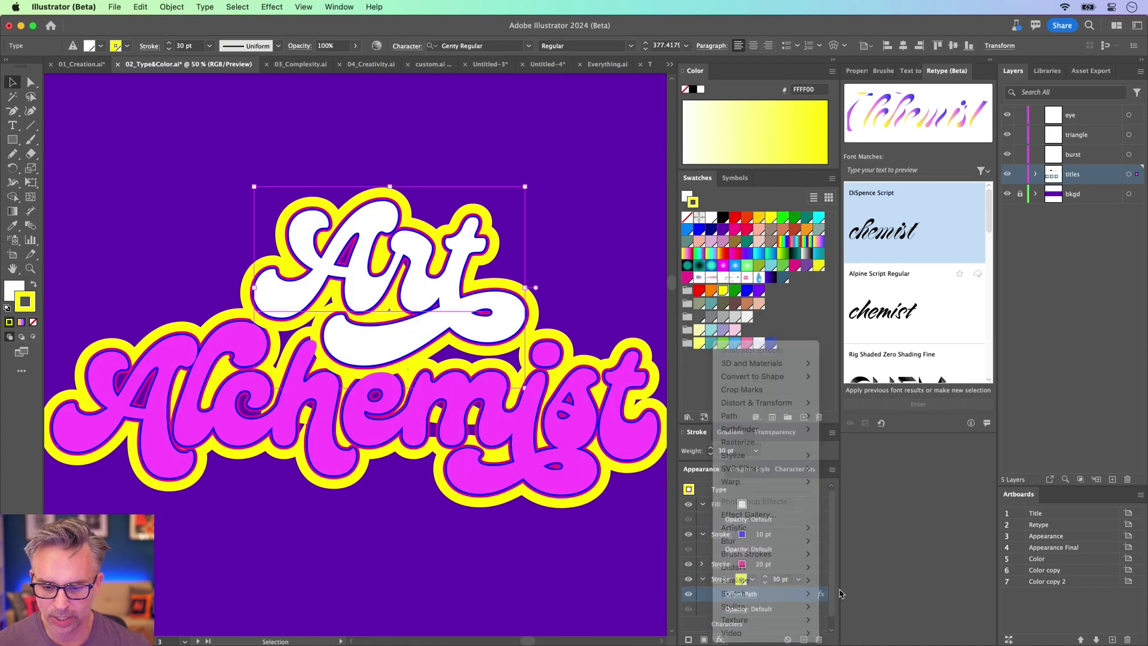
{"action": "left_click", "coordinate": [819, 640]}
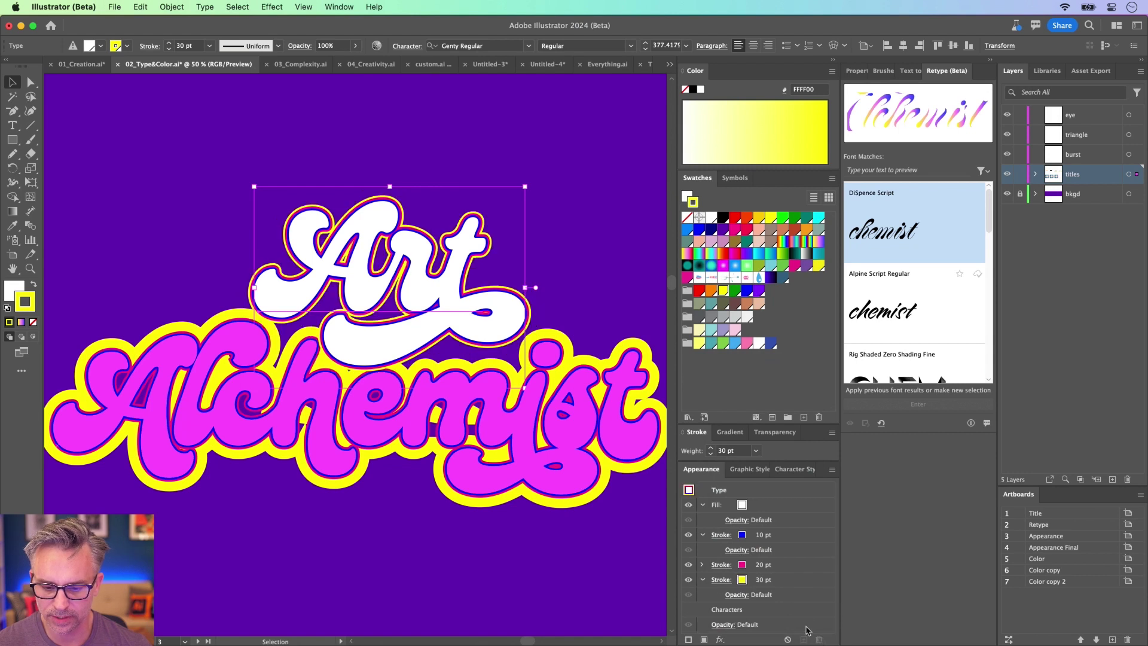
Start a Transform effect on the Art text's yellow stroke with a horizontal and vertical move of 5 px each
{"action": "left_click", "coordinate": [792, 594]}
{"action": "left_click", "coordinate": [721, 638]}
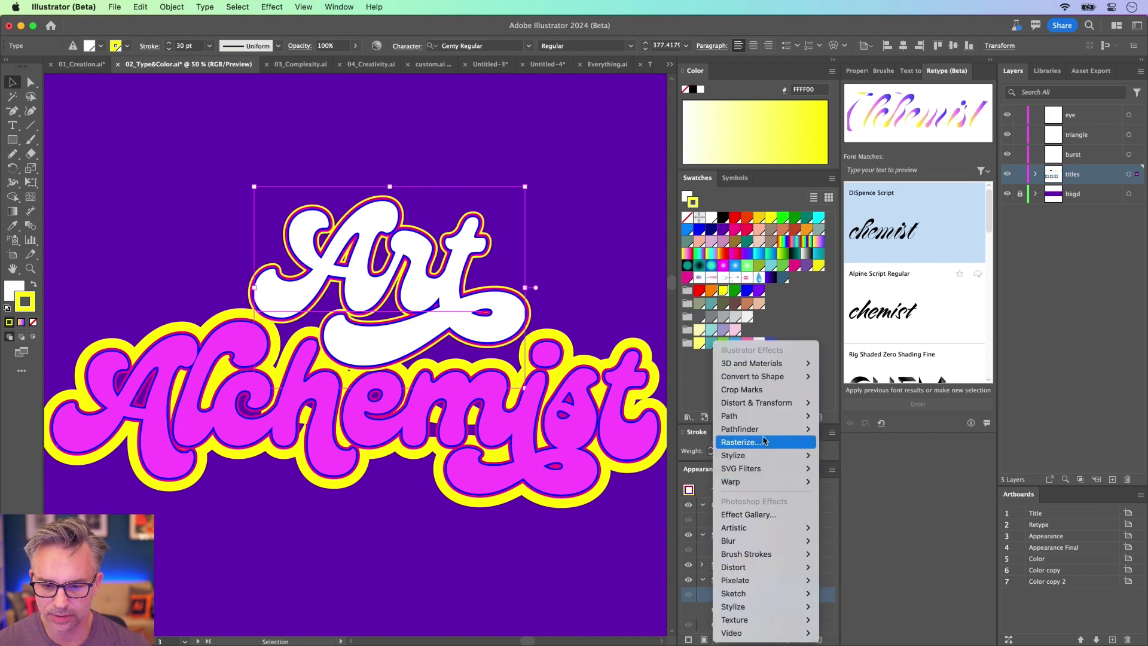
{"action": "mouse_move", "coordinate": [760, 402]}
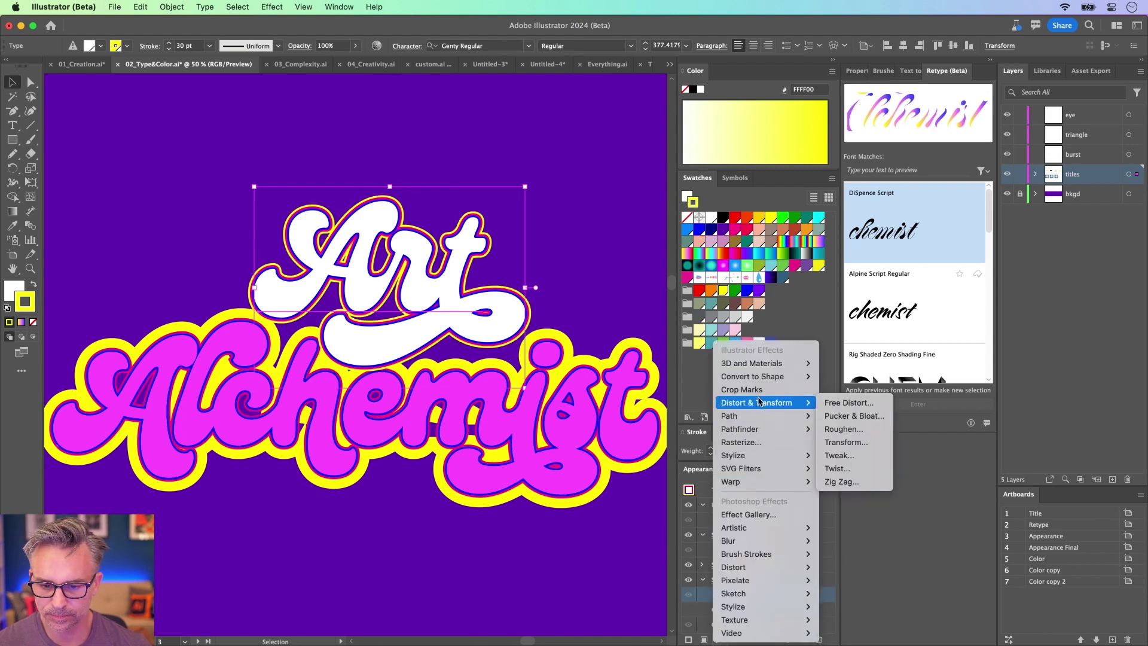
{"action": "left_click", "coordinate": [846, 442]}
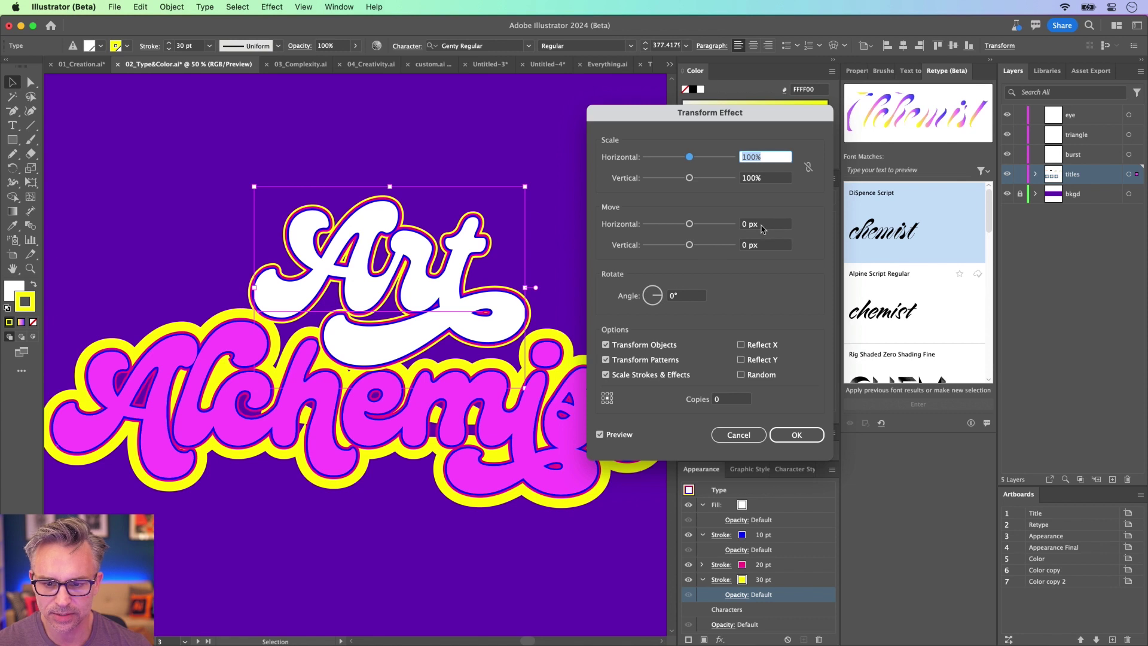
{"action": "left_click", "coordinate": [763, 228]}
{"action": "type", "text": "5"}
{"action": "key", "text": "Tab"}
{"action": "type", "text": "5"}
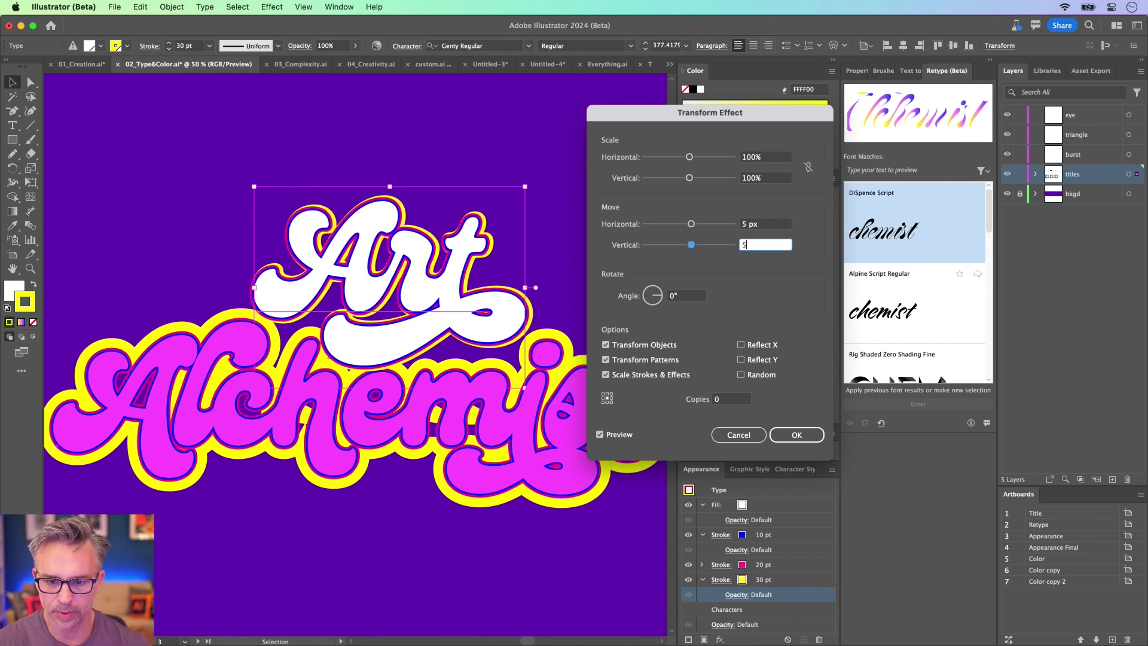
Set the Transform effect's copies to 40, apply the effect and deselect the Art text
{"action": "left_click", "coordinate": [724, 400]}
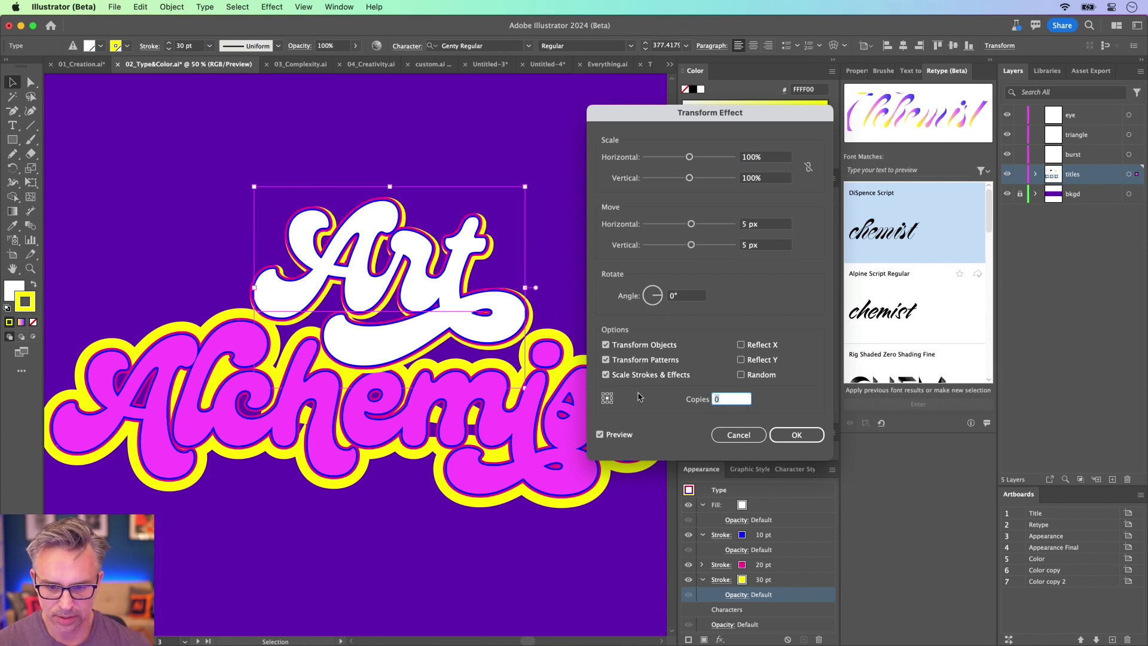
{"action": "type", "text": "40"}
{"action": "key", "text": "Tab"}
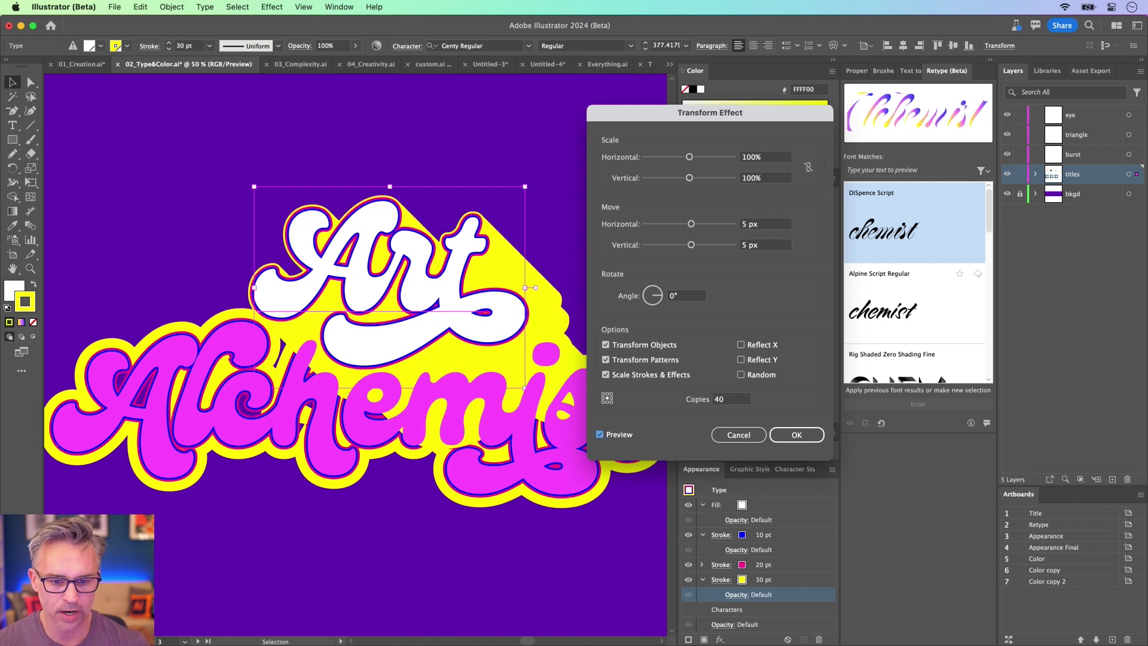
{"action": "left_click", "coordinate": [797, 435]}
{"action": "left_click", "coordinate": [144, 88]}
Move the Art text slightly upward and copy its appearance onto the Alchemist text with the Eyedropper
{"action": "left_click_drag", "start_coordinate": [403, 350], "coordinate": [386, 277]}
{"action": "left_click", "coordinate": [132, 412]}
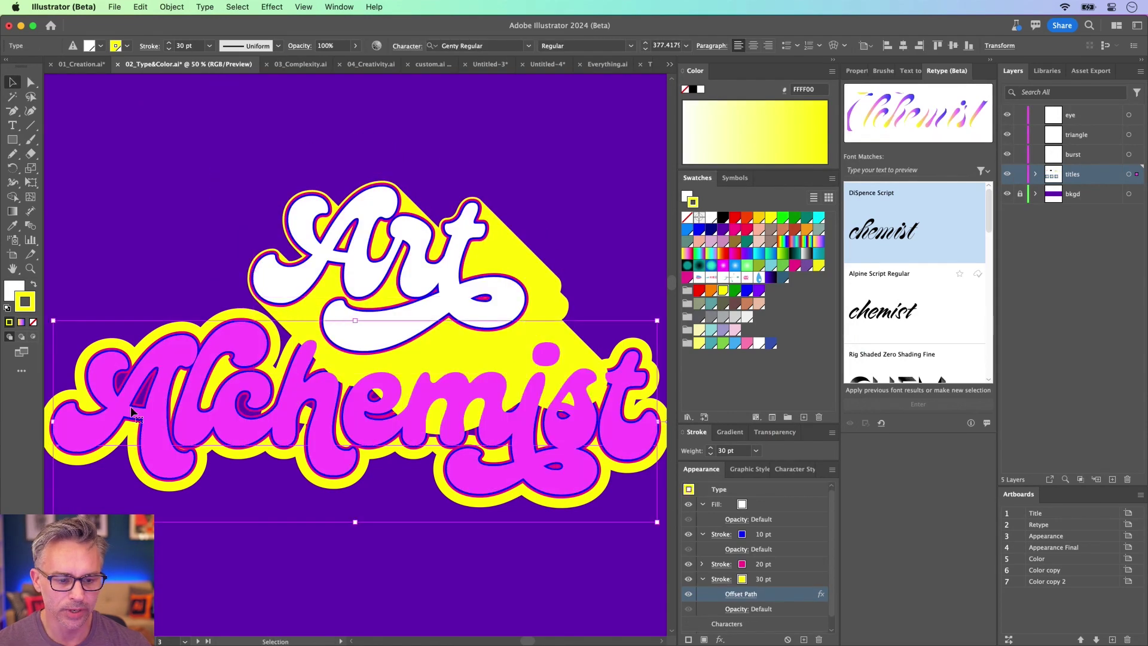
{"action": "key", "text": "i"}
{"action": "left_click", "coordinate": [329, 264]}
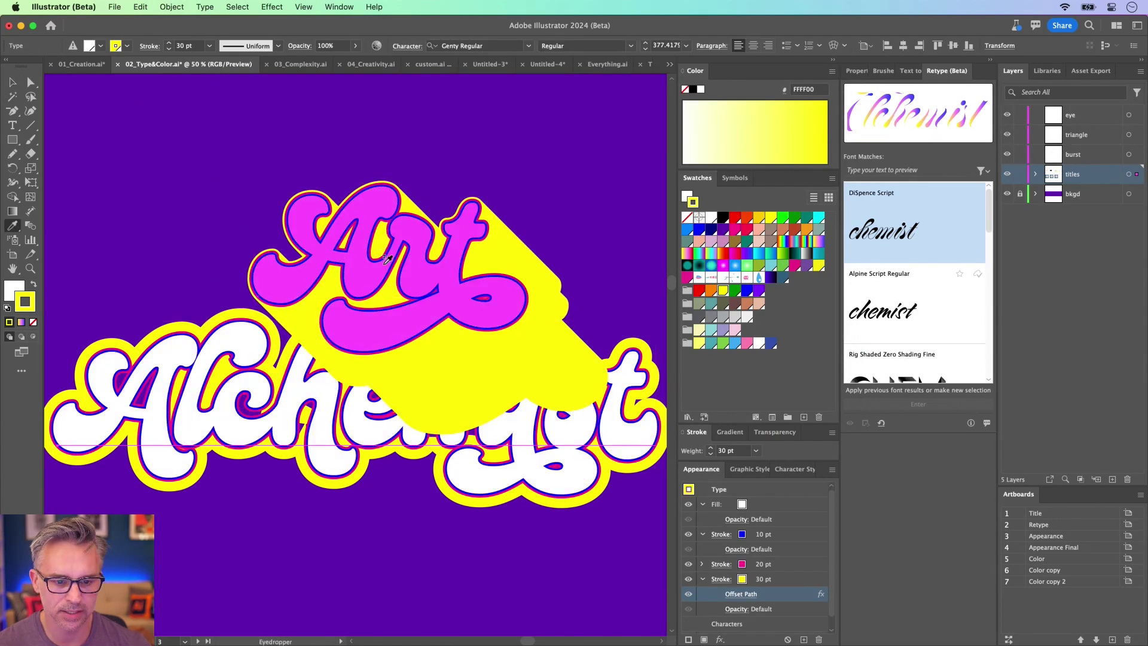
{"action": "left_click", "coordinate": [12, 84]}
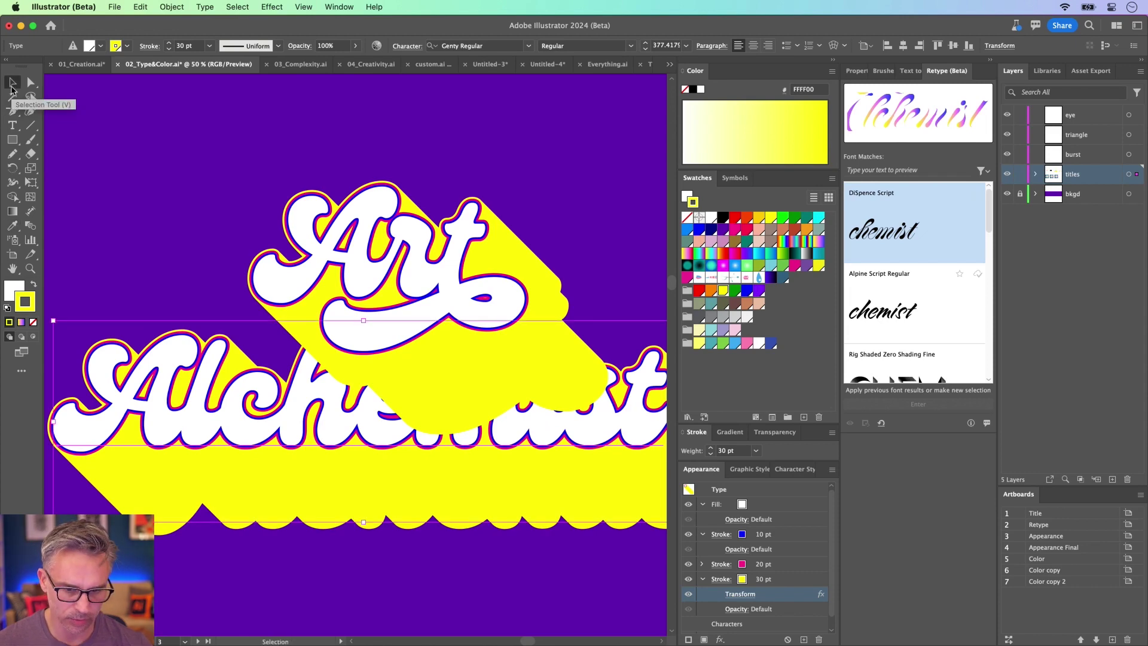
{"action": "left_click", "coordinate": [177, 196]}
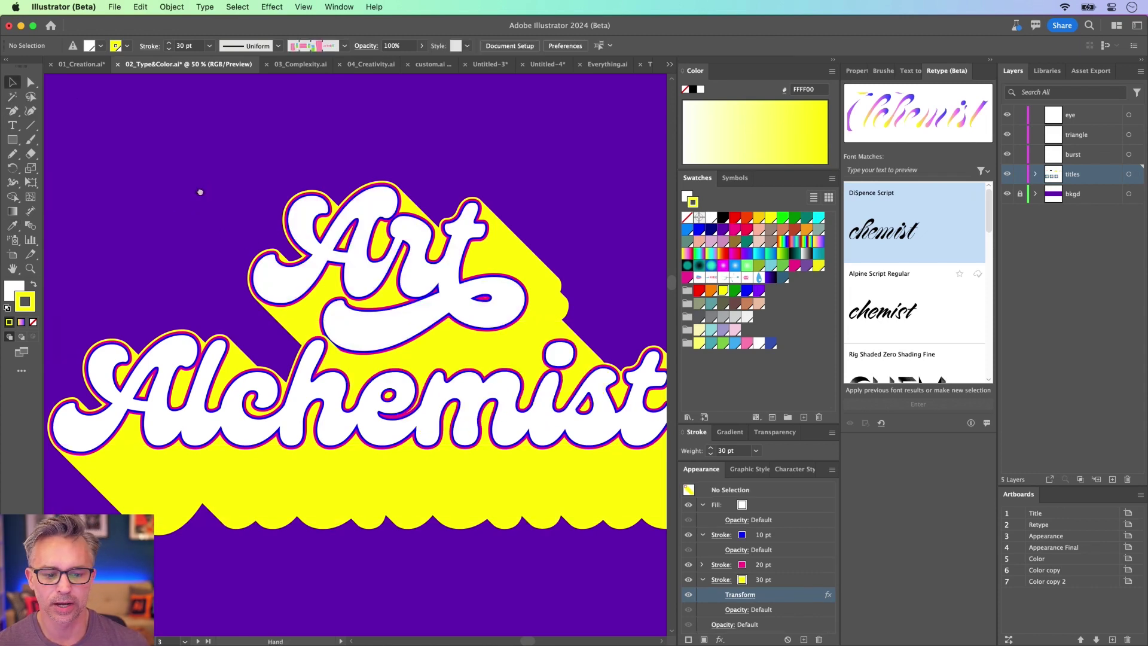
{"action": "left_click_drag", "start_coordinate": [201, 192], "coordinate": [165, 160]}
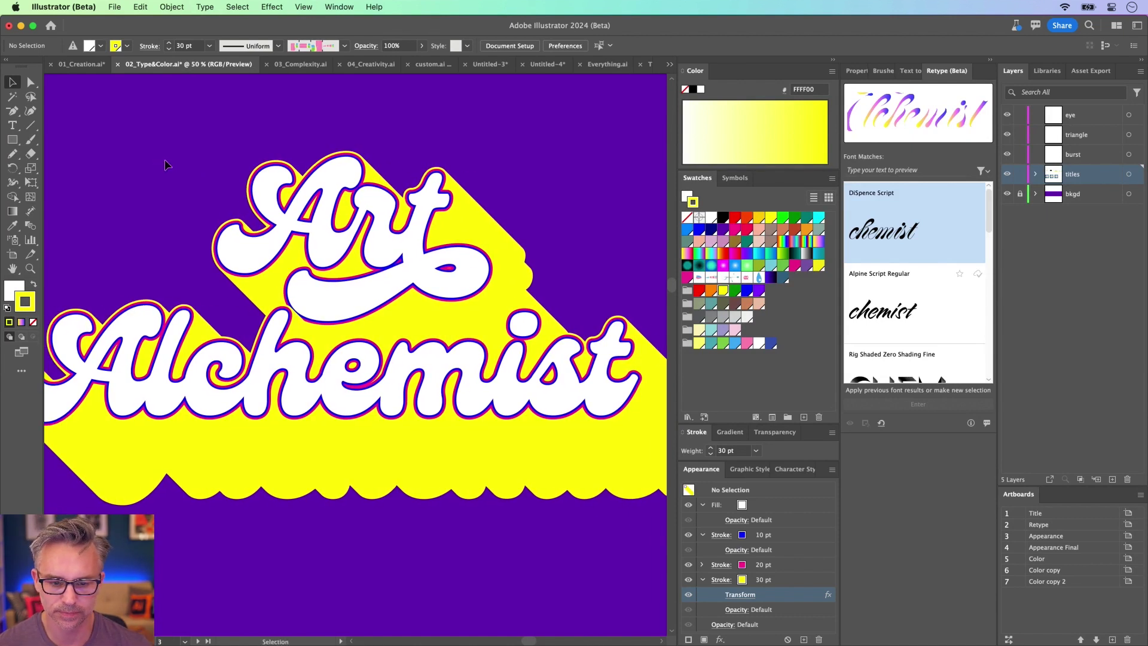
{"action": "left_click", "coordinate": [742, 579]}
{"action": "left_click", "coordinate": [752, 579]}
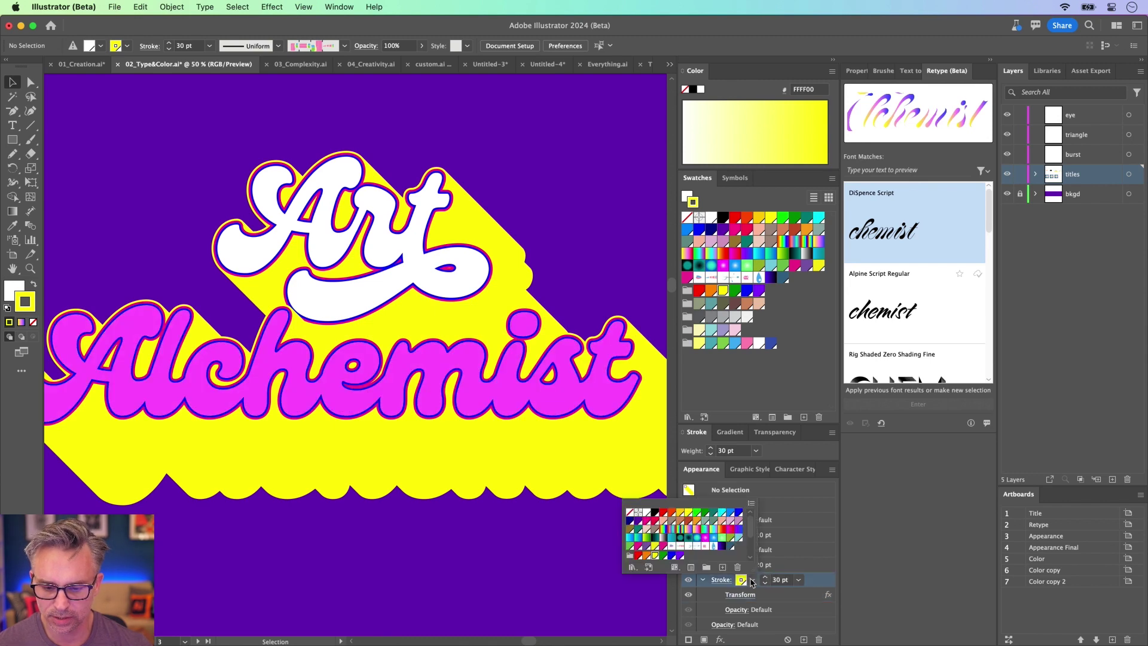
{"action": "left_click", "coordinate": [689, 529]}
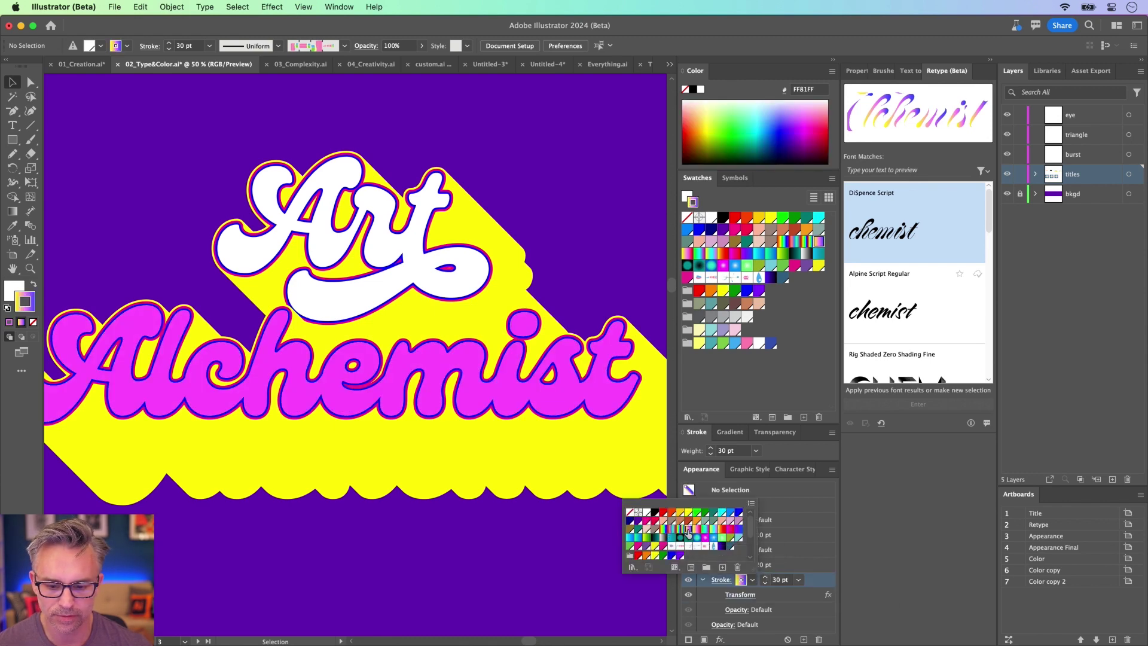
{"action": "key", "text": "Escape"}
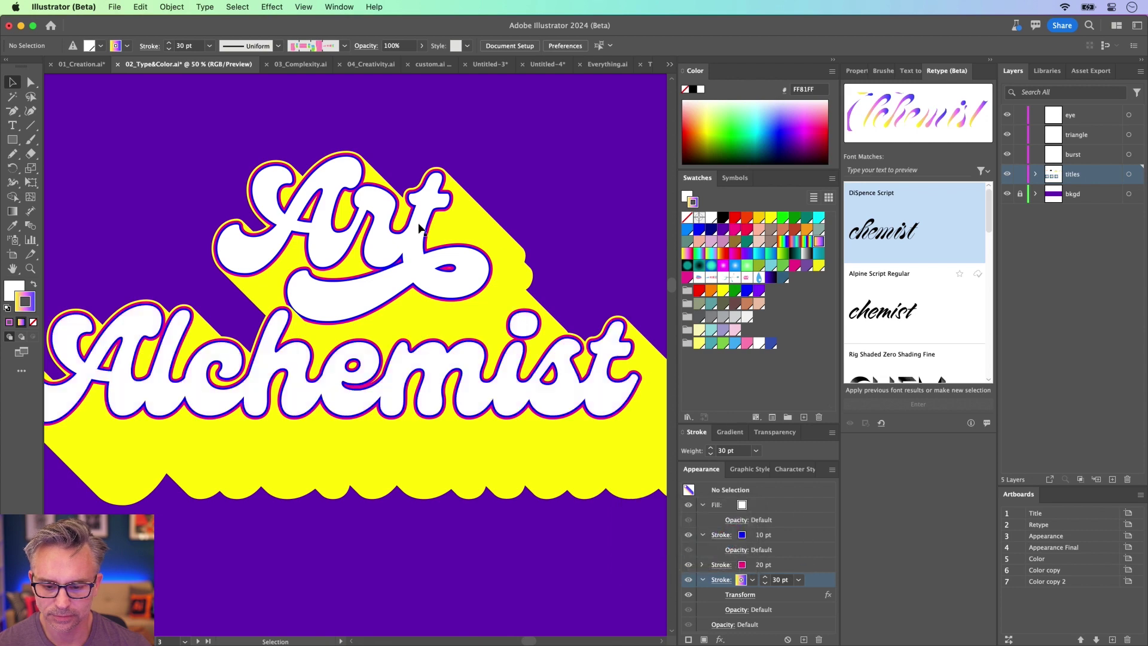
Apply the yellow-pink-blue gradient swatch to the 30 pt outer stroke of the Alchemist text
{"action": "left_click", "coordinate": [278, 419]}
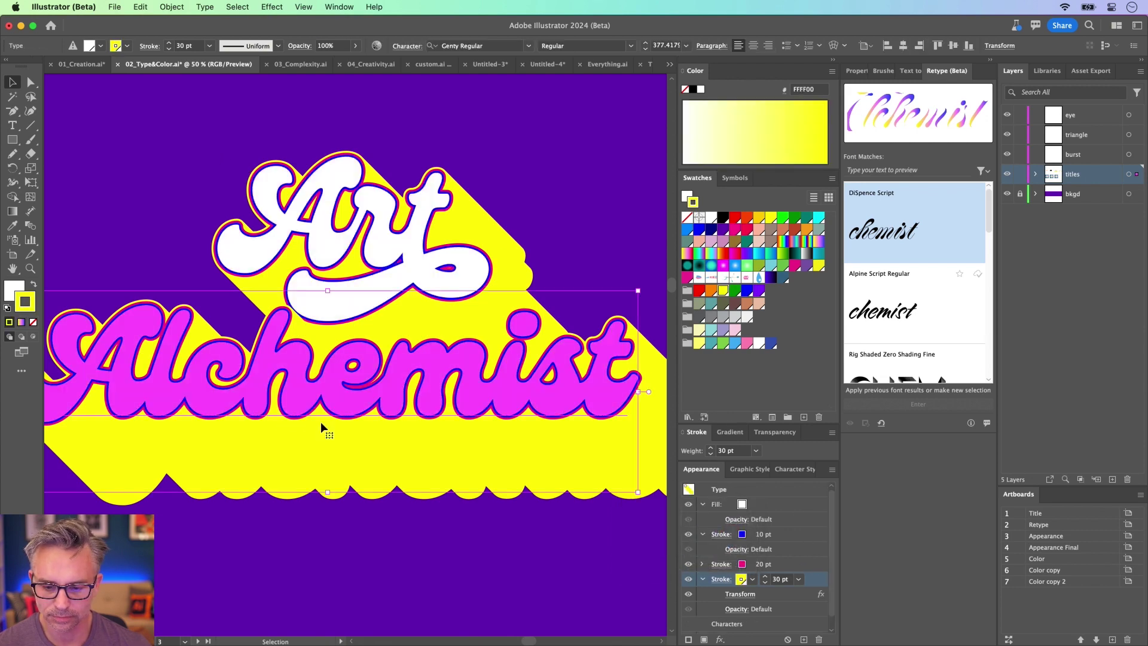
{"action": "left_click", "coordinate": [752, 579]}
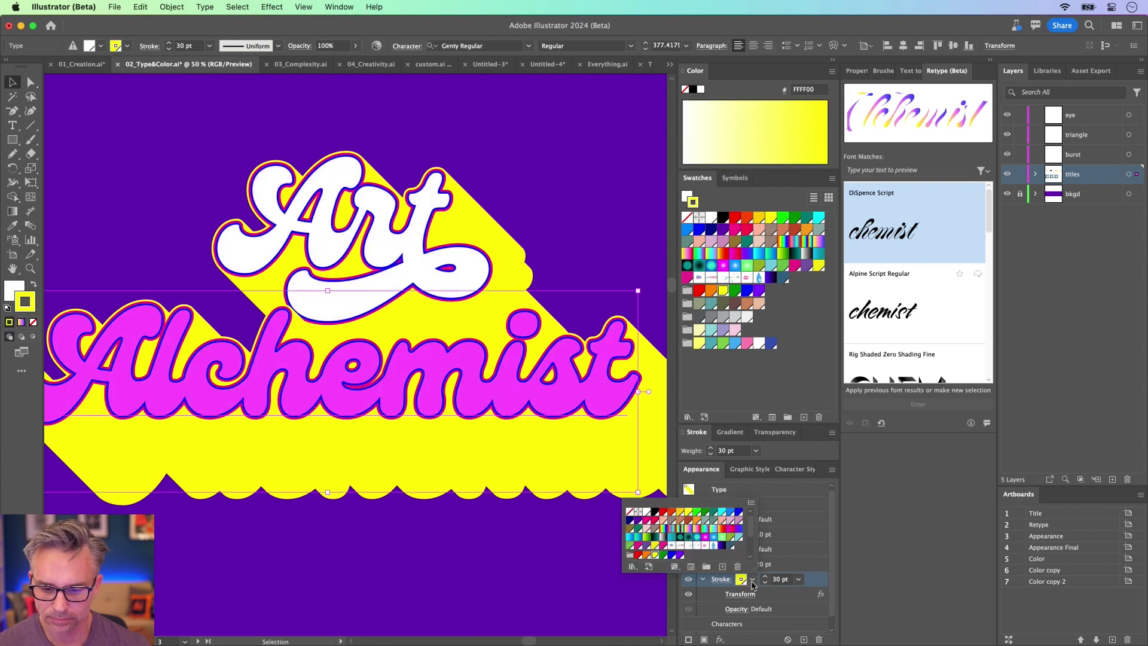
{"action": "left_click", "coordinate": [691, 529]}
{"action": "key", "text": "Escape"}
{"action": "left_click", "coordinate": [289, 565]}
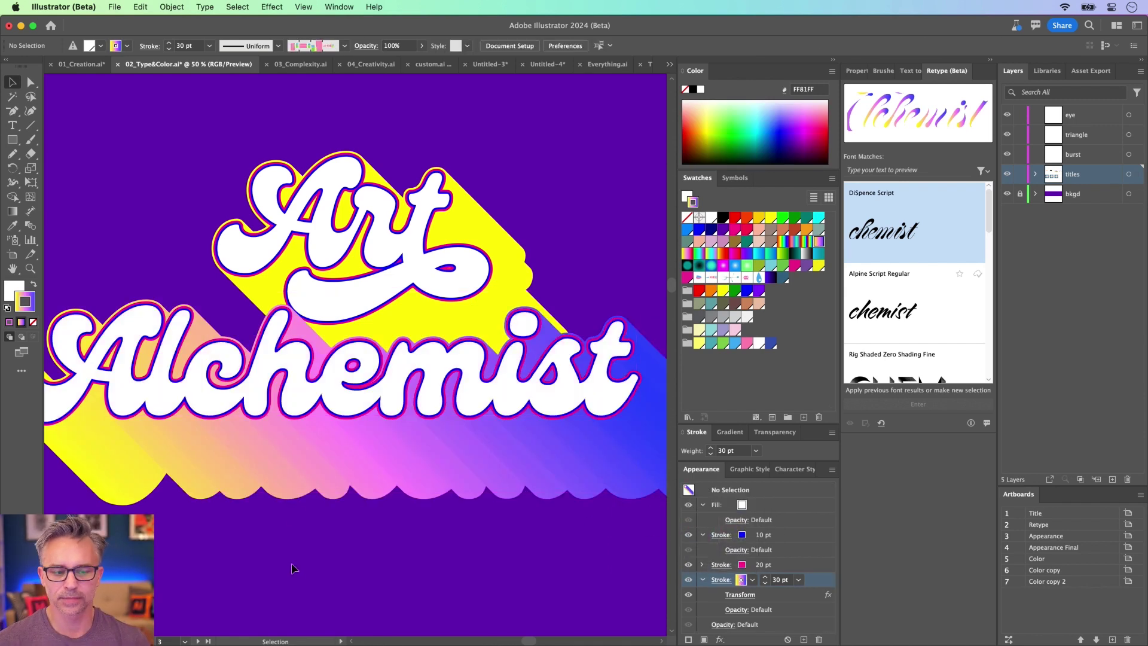
Undo the gradient applied to the Alchemist text's 30 pt stroke
{"action": "key", "text": "super+z"}
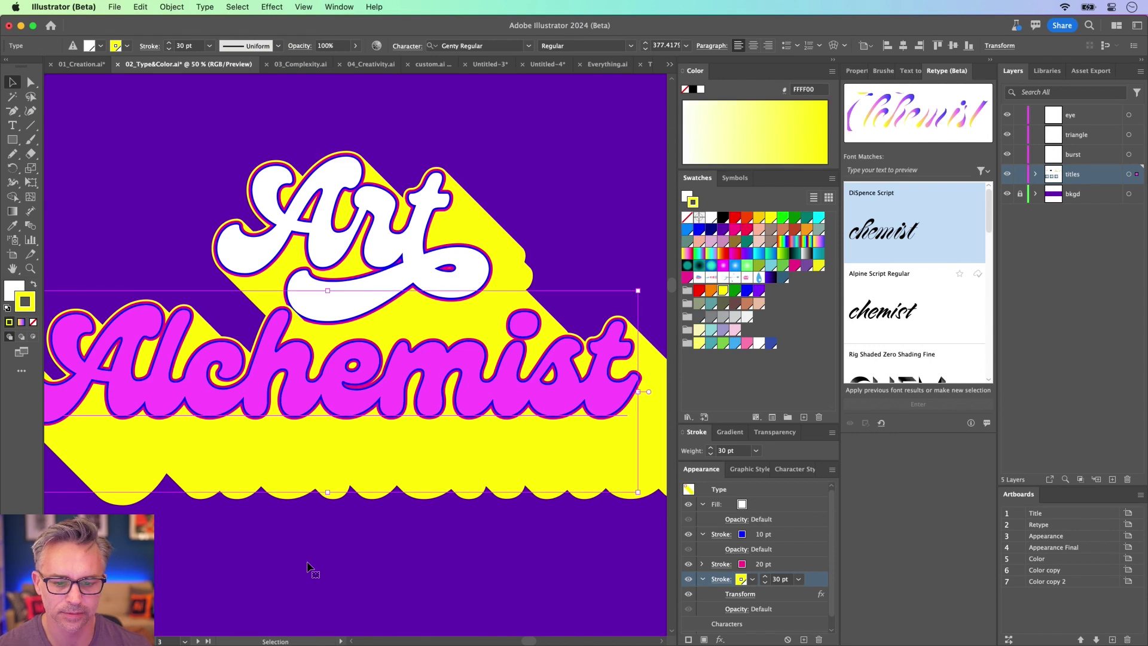
{"action": "key", "text": "super+z"}
{"action": "key", "text": "super+shift+z"}
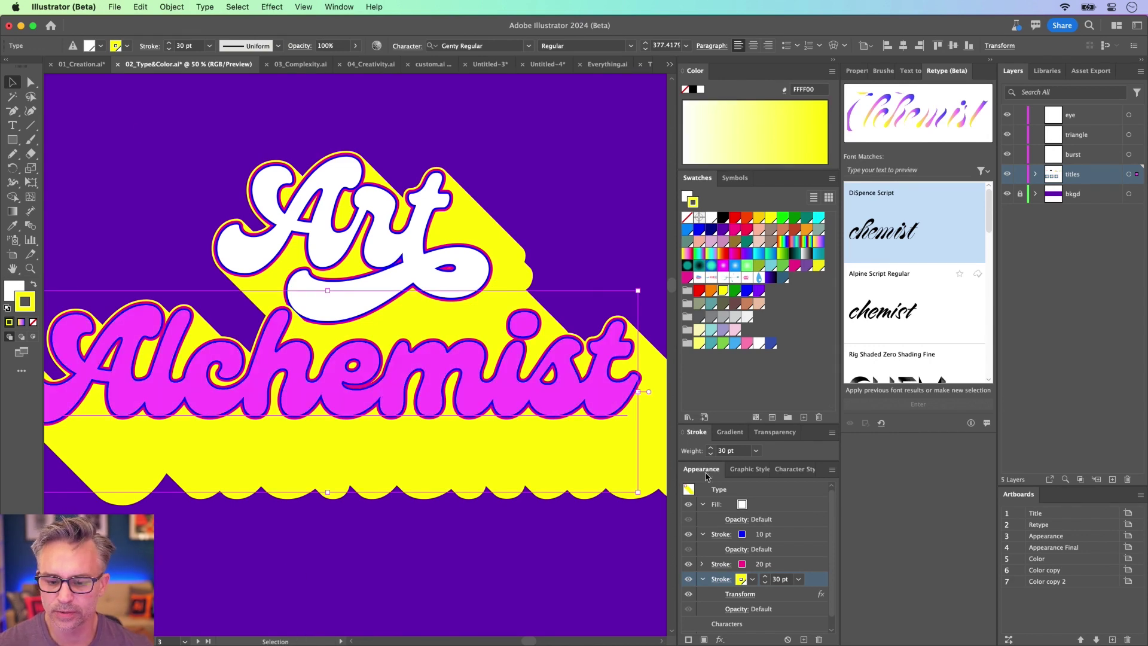
{"action": "key", "text": "super+z"}
Duplicate the Art and Alchemist text together straight above, and move the lower pair down to separate the two titles
{"action": "key", "text": "super+minus"}
{"action": "key", "text": "super+minus"}
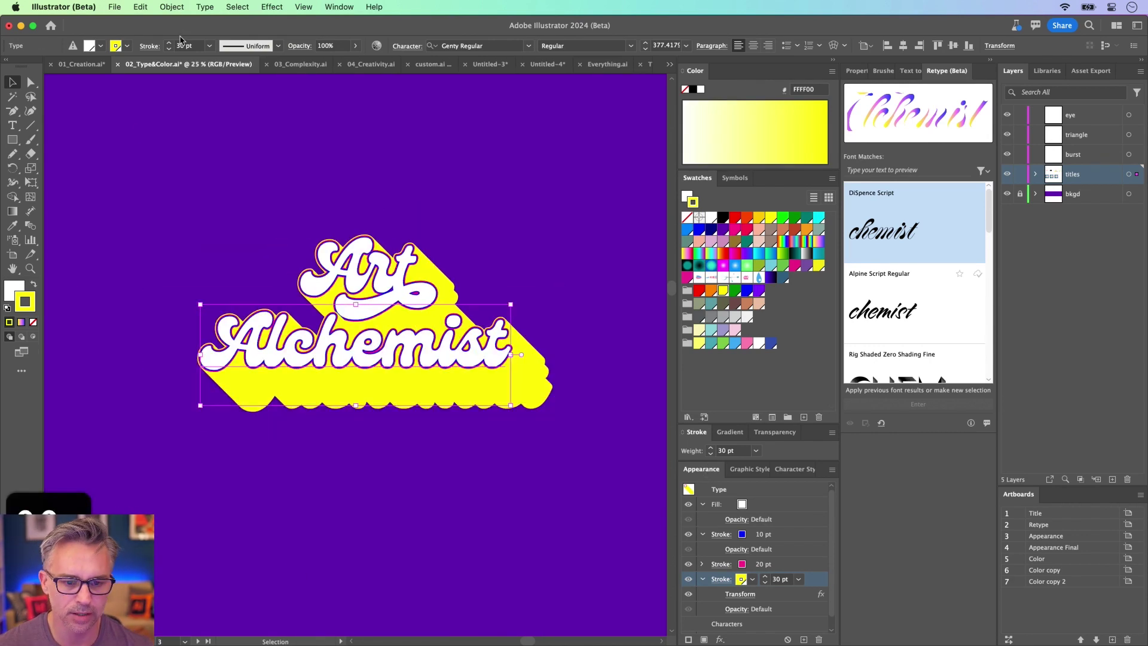
{"action": "left_click", "coordinate": [277, 263]}
{"action": "left_click", "coordinate": [335, 359]}
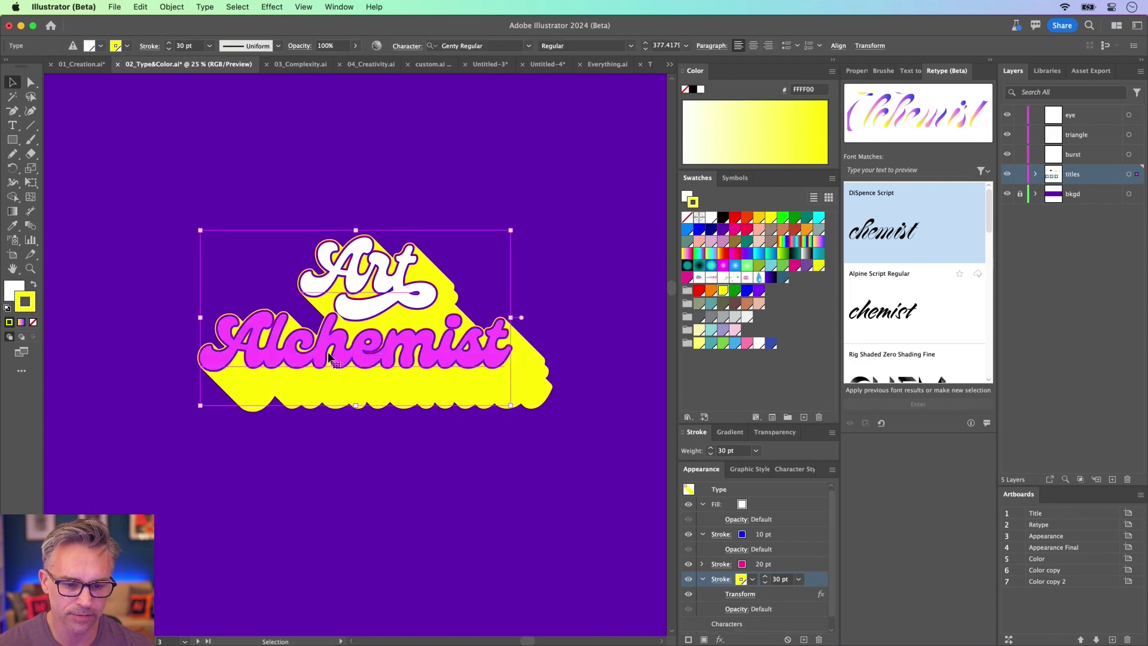
{"action": "left_click_drag", "start_coordinate": [335, 359], "coordinate": [336, 195]}
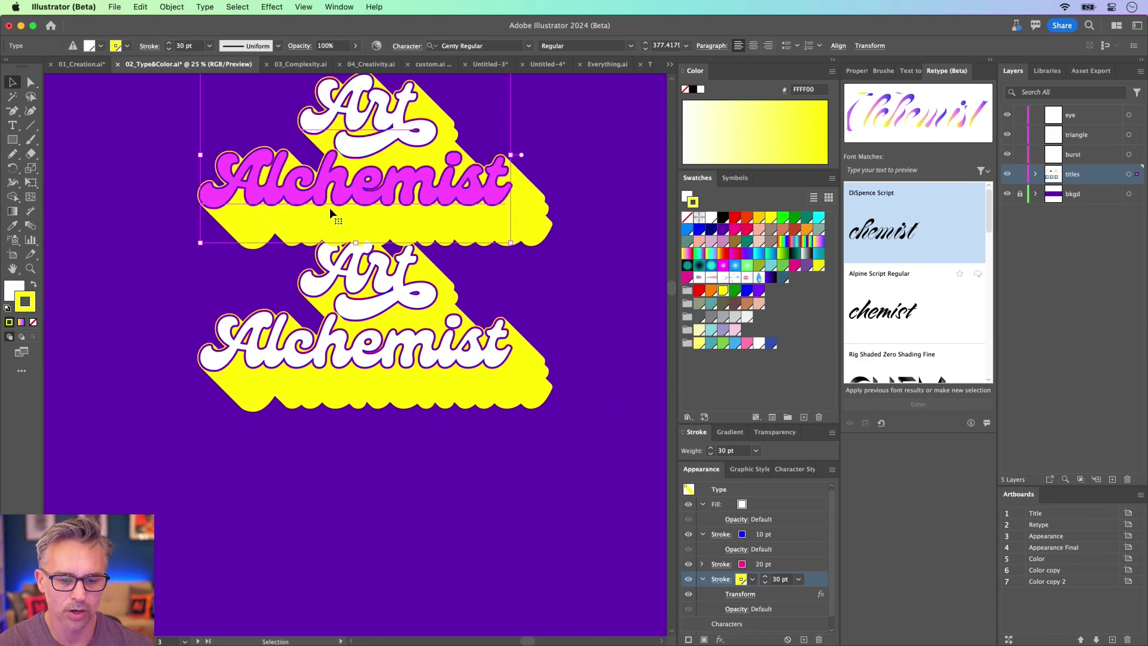
{"action": "left_click_drag", "start_coordinate": [408, 374], "coordinate": [409, 398]}
Save the lower title's layered yellow-shadow look as a new graphic style
{"action": "left_click", "coordinate": [744, 470]}
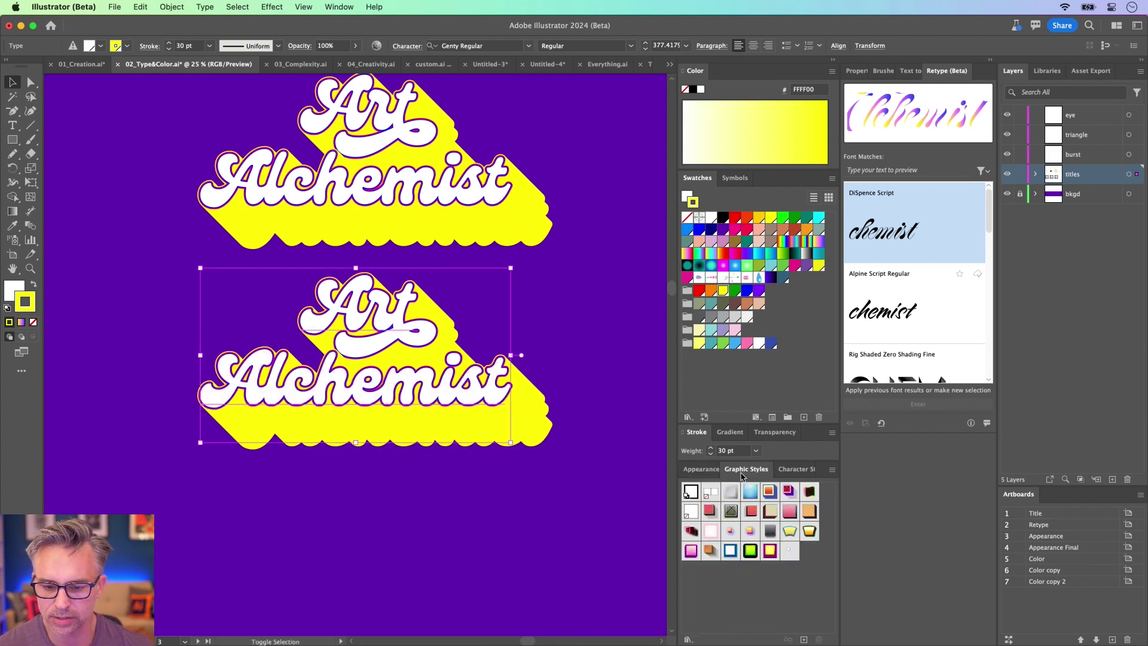
{"action": "left_click", "coordinate": [804, 640]}
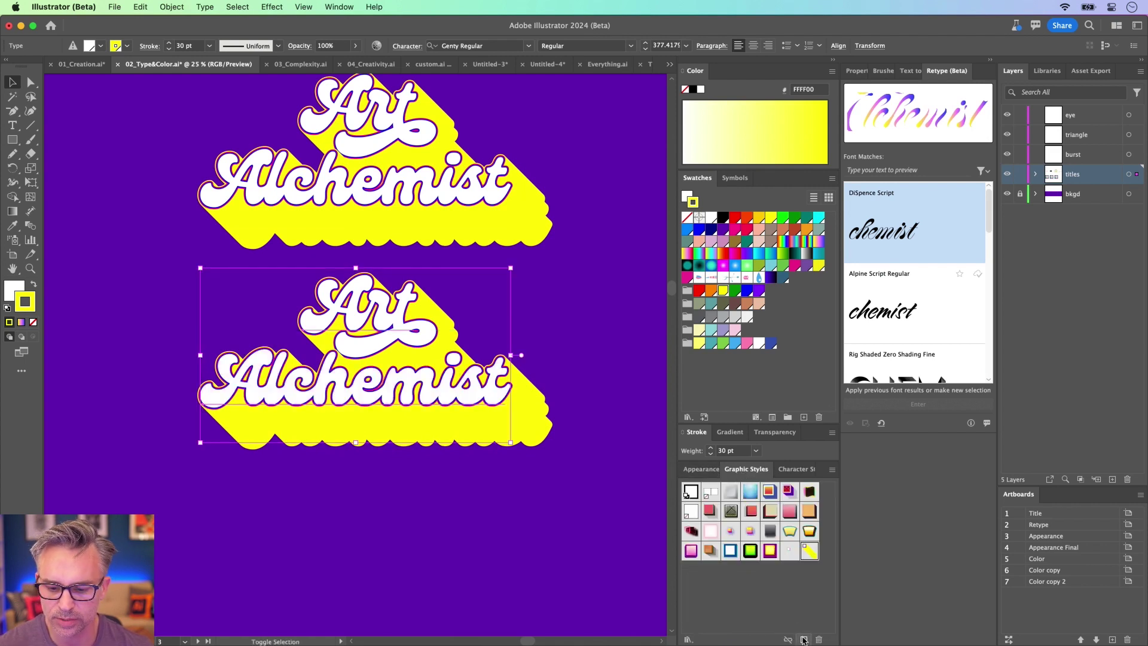
Try several gold and yellow graphic styles on the lower title and inspect the effects making up Graphic Style 26
{"action": "left_click", "coordinate": [790, 532]}
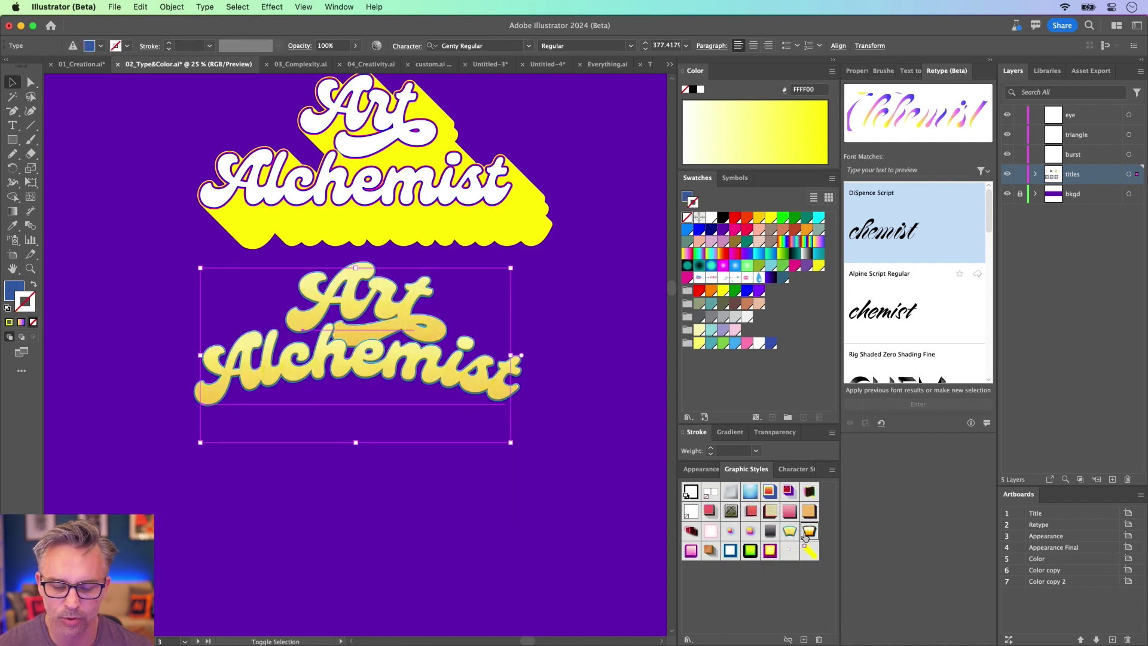
{"action": "left_click", "coordinate": [809, 531]}
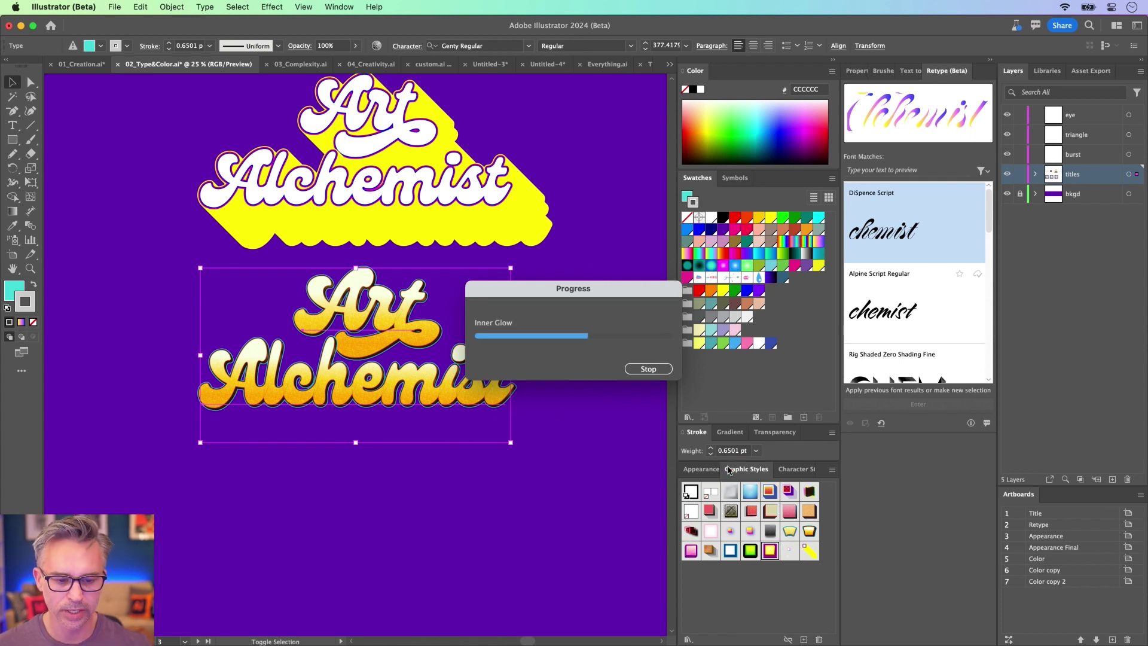
{"action": "left_click", "coordinate": [695, 473]}
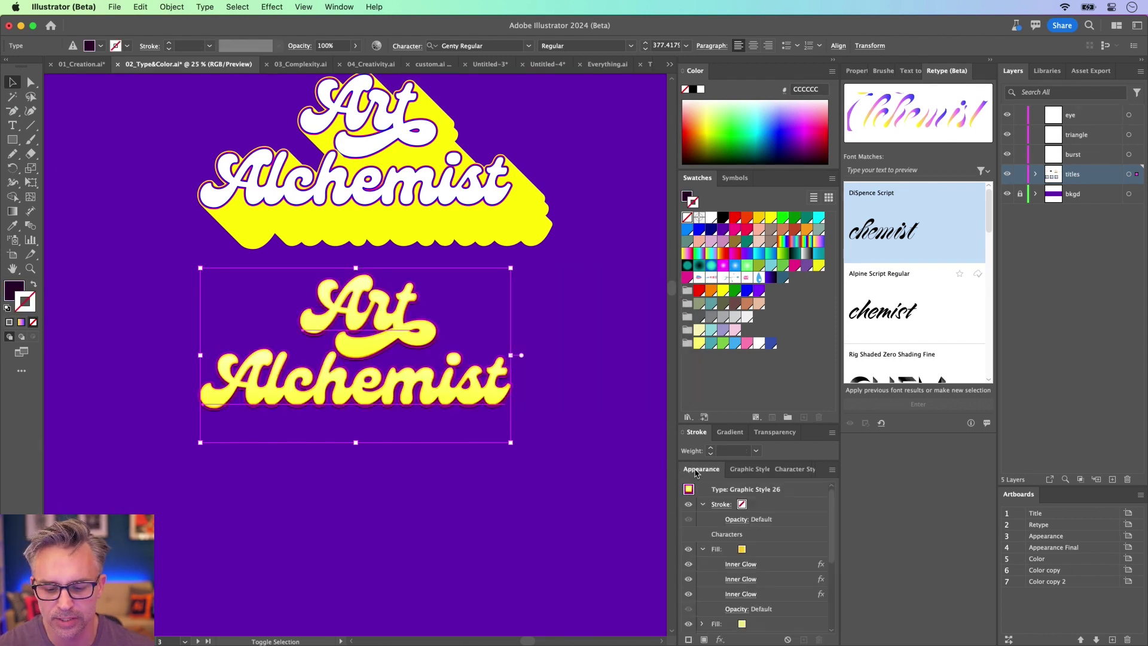
{"action": "scroll", "coordinate": [832, 552], "scroll_direction": "down", "scroll_amount": 3}
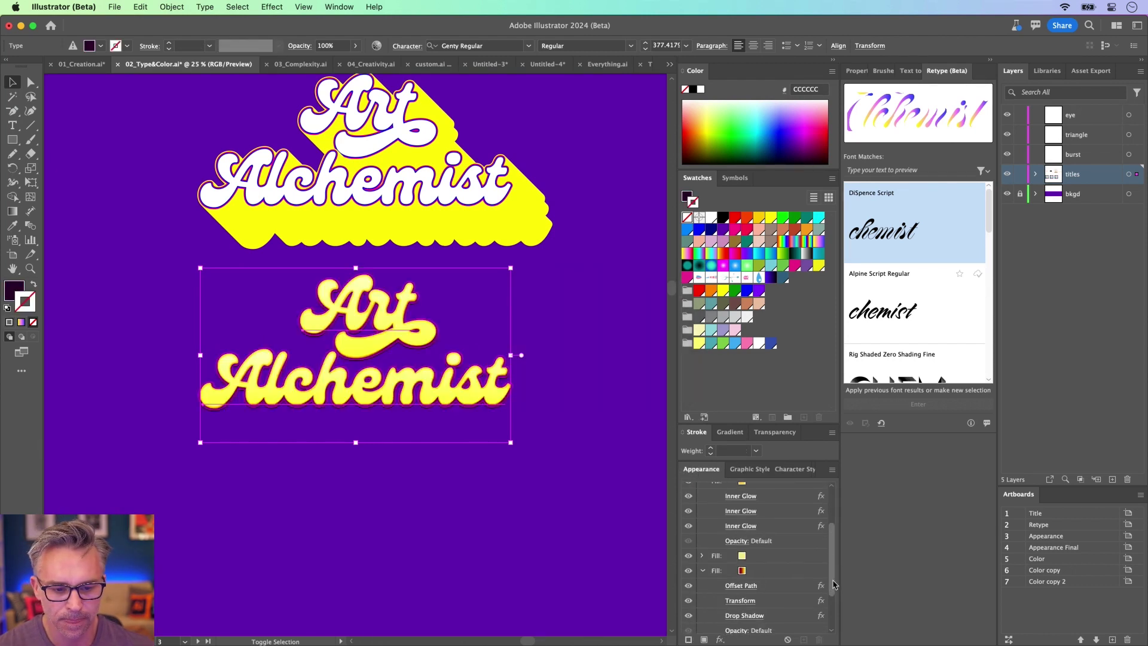
{"action": "scroll", "coordinate": [834, 538], "scroll_direction": "up", "scroll_amount": 3}
{"action": "key", "text": "super+equal"}
{"action": "key", "text": "super+equal"}
{"action": "key", "text": "super+equal"}
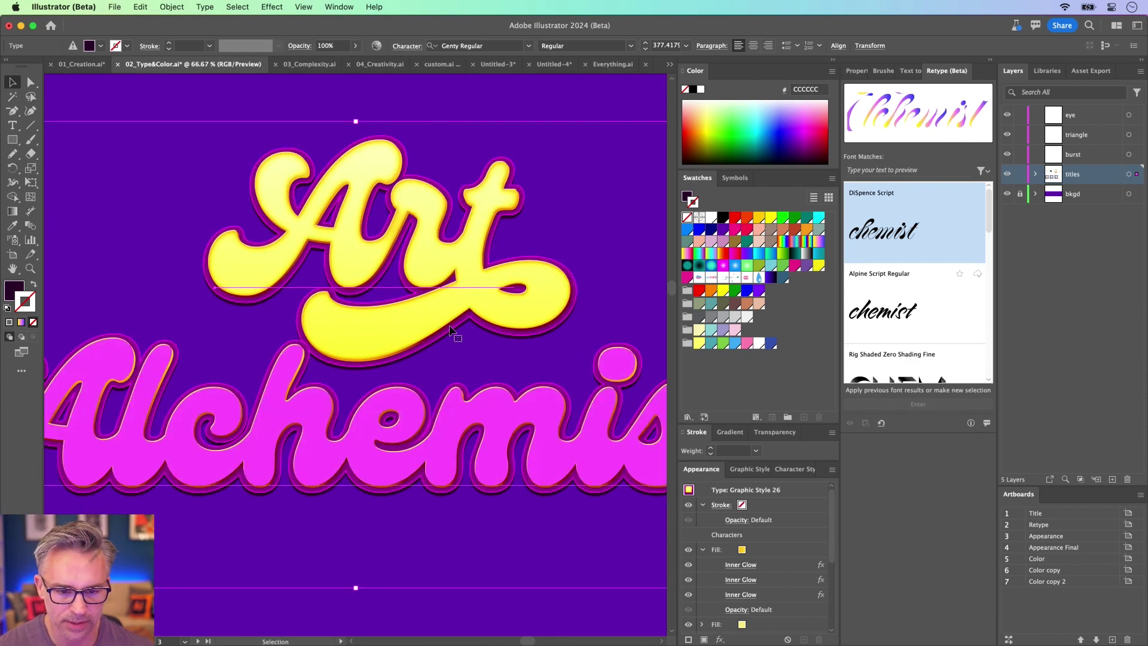
Apply Graphic Style 14, with its yellow-to-pink gradient and offset layers, to the lower title and review its fills and strokes
{"action": "left_click", "coordinate": [745, 470]}
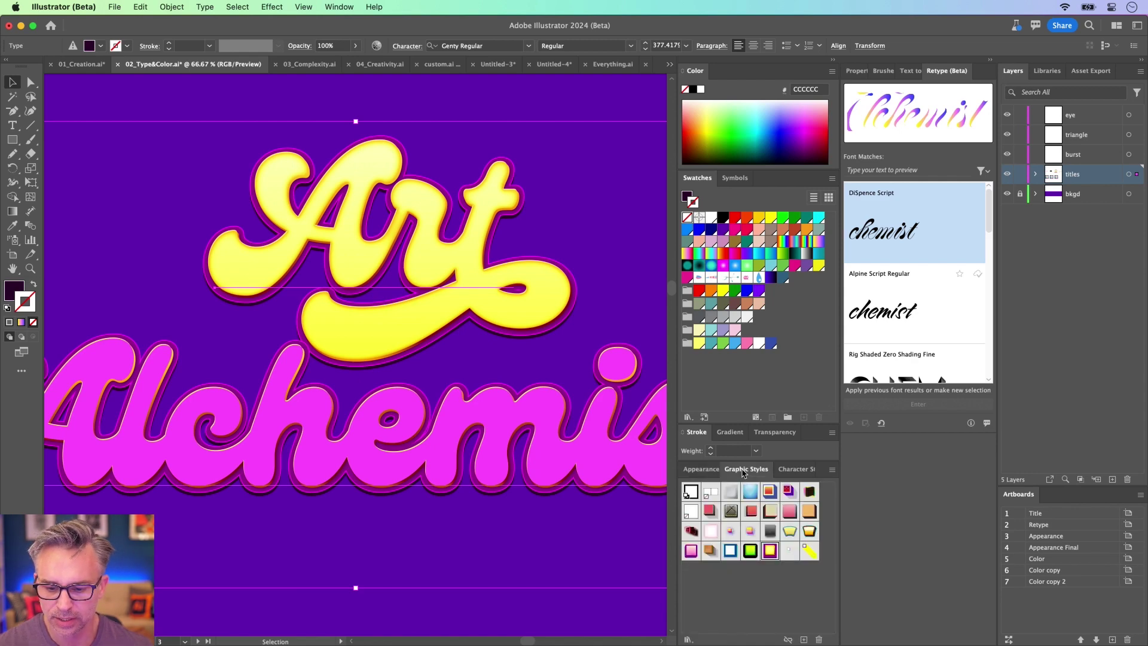
{"action": "left_click", "coordinate": [749, 533]}
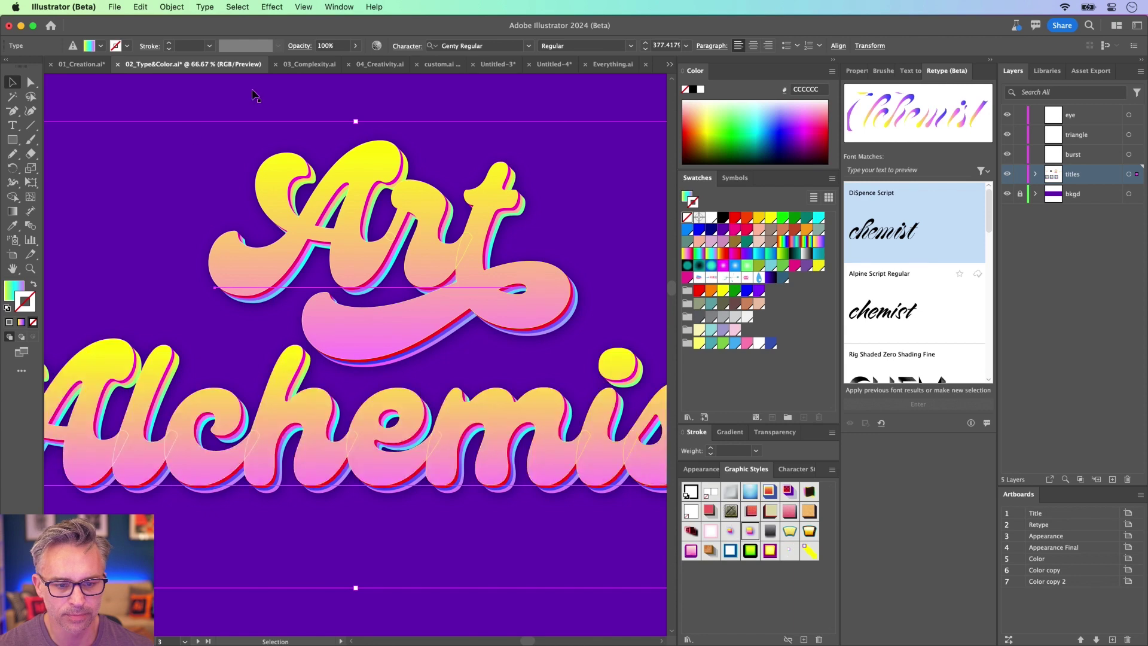
{"action": "left_click", "coordinate": [686, 471]}
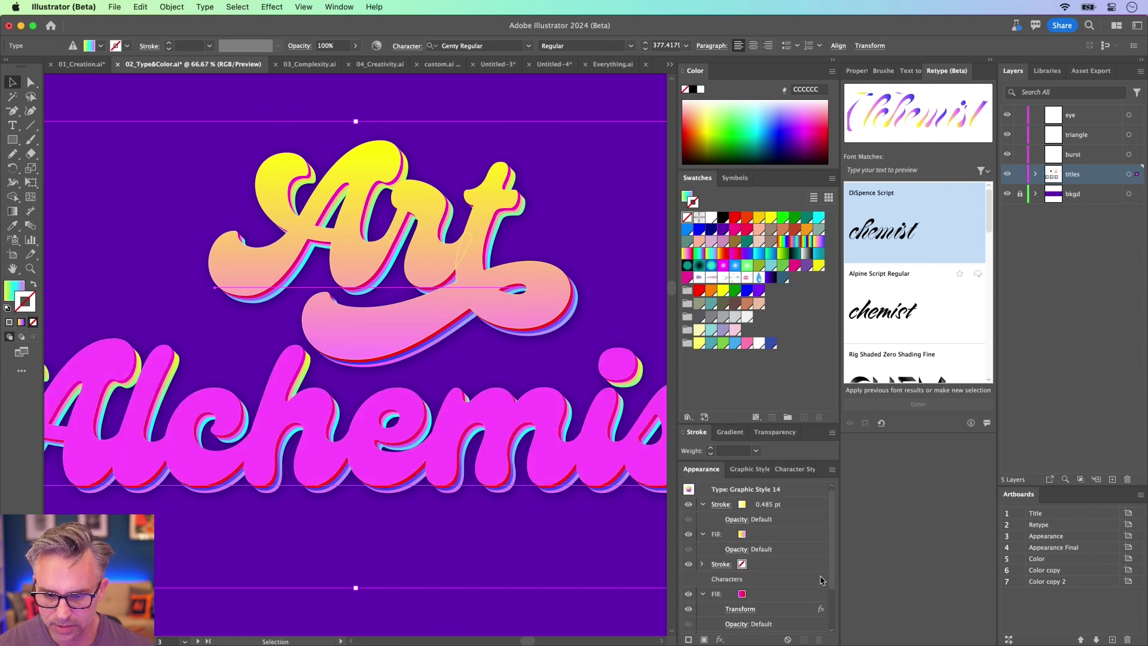
{"action": "scroll", "coordinate": [822, 580], "scroll_direction": "down", "scroll_amount": 3}
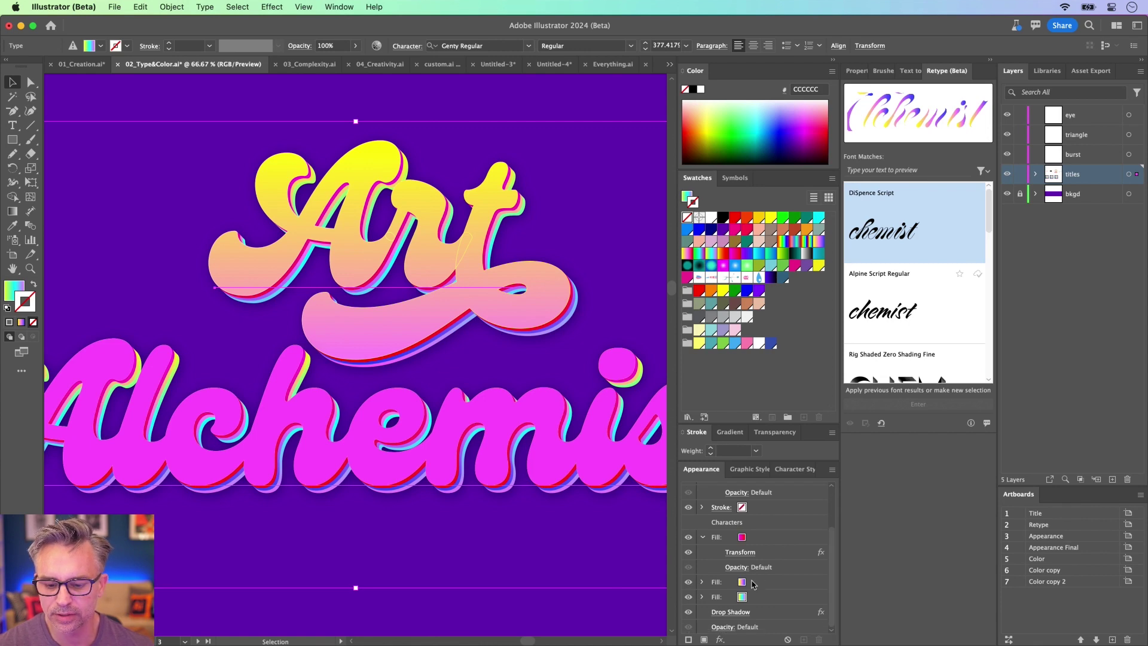
{"action": "left_click", "coordinate": [562, 590]}
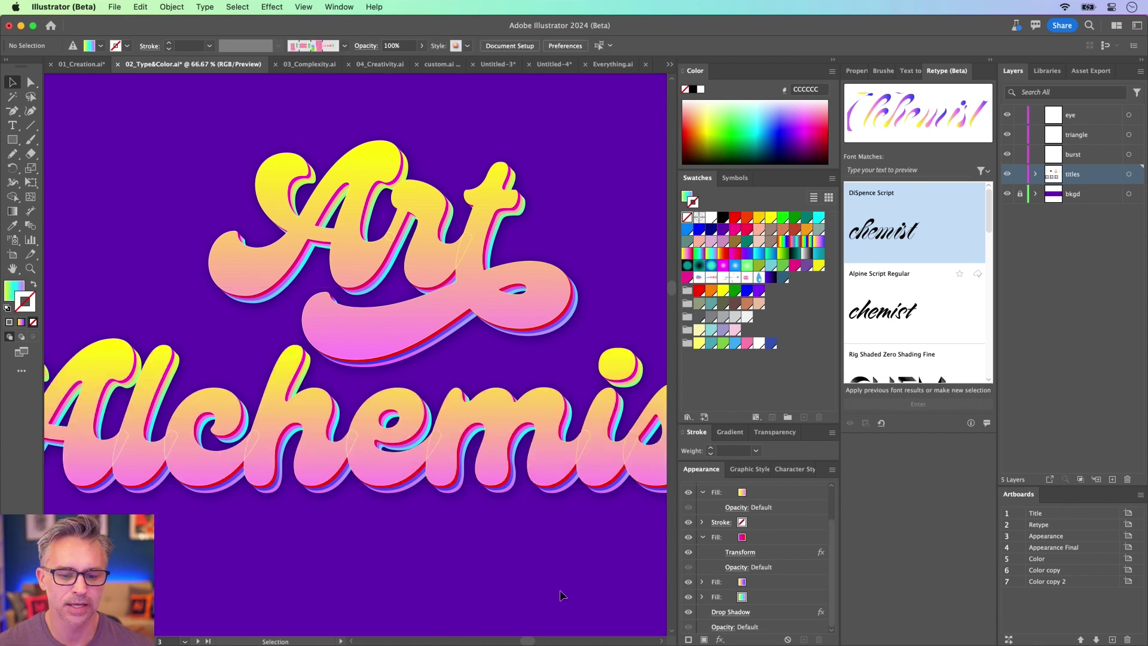
{"action": "key", "text": "cmd+z"}
{"action": "left_click", "coordinate": [777, 492]}
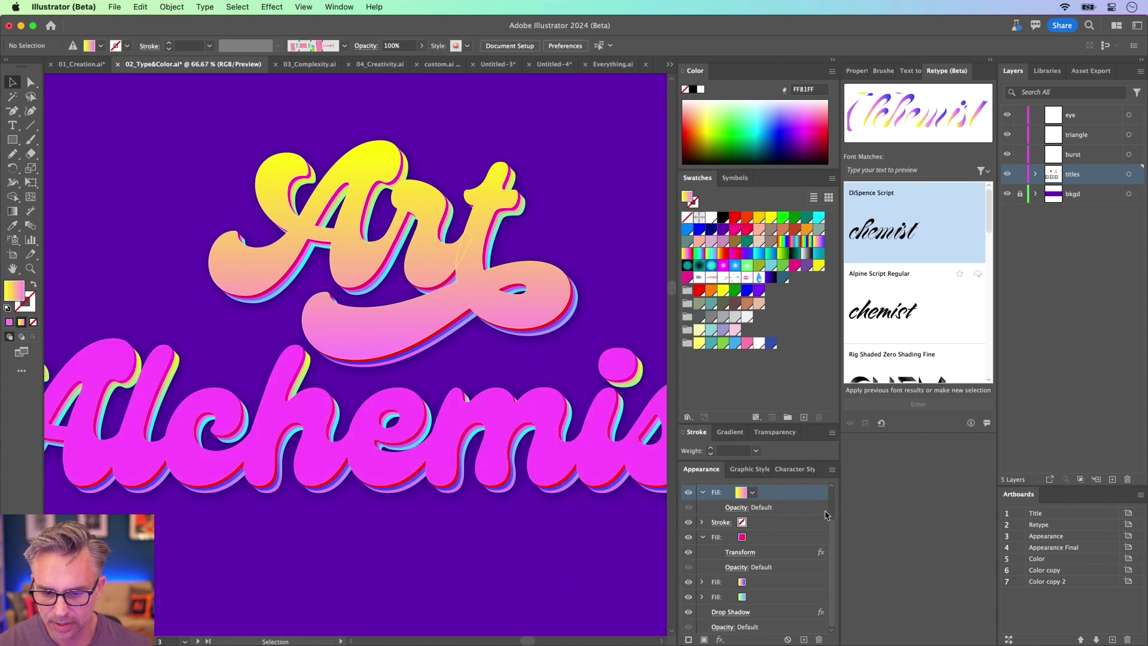
{"action": "scroll", "coordinate": [828, 516], "scroll_direction": "up", "scroll_amount": 3}
{"action": "left_click", "coordinate": [805, 511]}
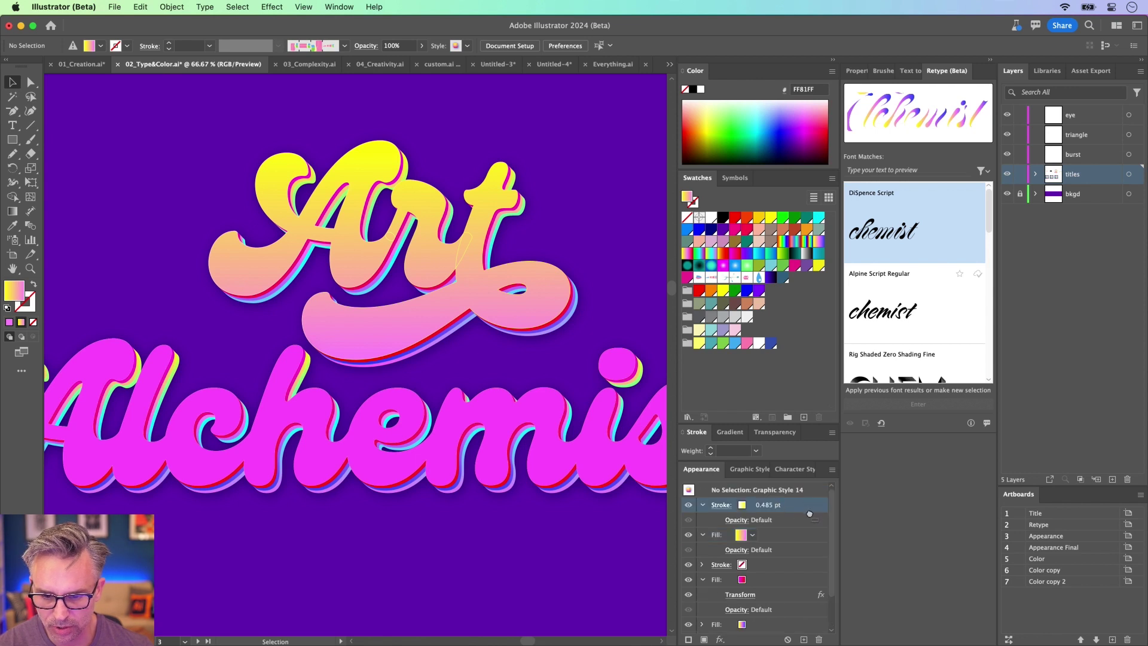
{"action": "left_click_drag", "start_coordinate": [809, 514], "coordinate": [810, 556]}
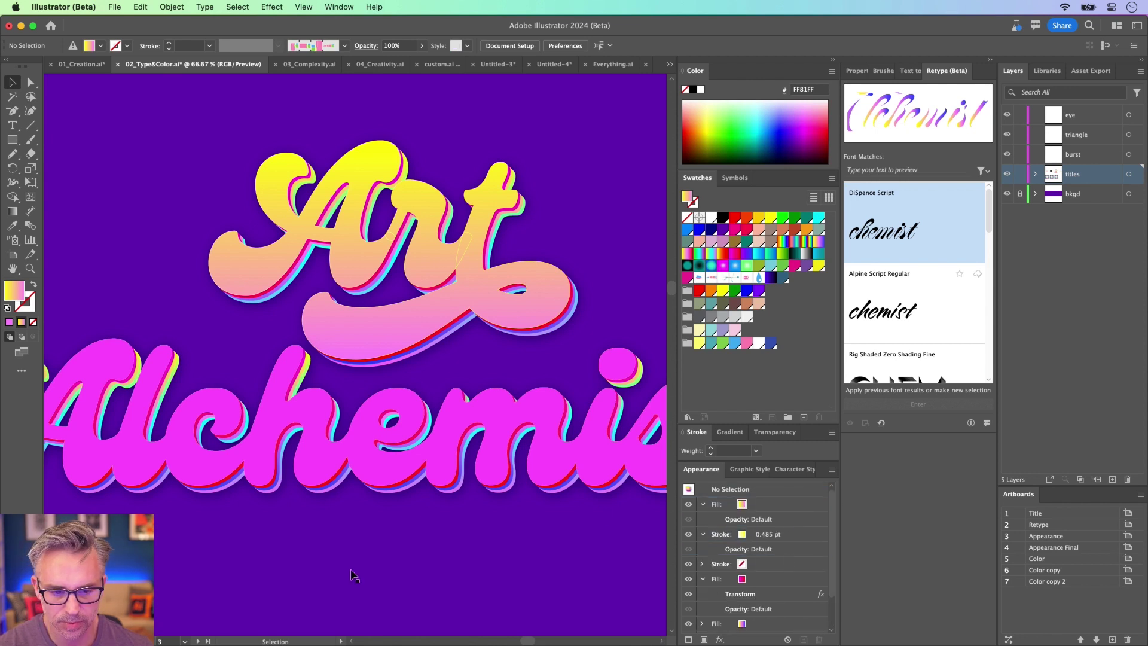
Delete the thin 0.485 pt yellow stroke from the lower Alchemist text's appearance
{"action": "left_click", "coordinate": [412, 587]}
{"action": "left_click", "coordinate": [801, 507]}
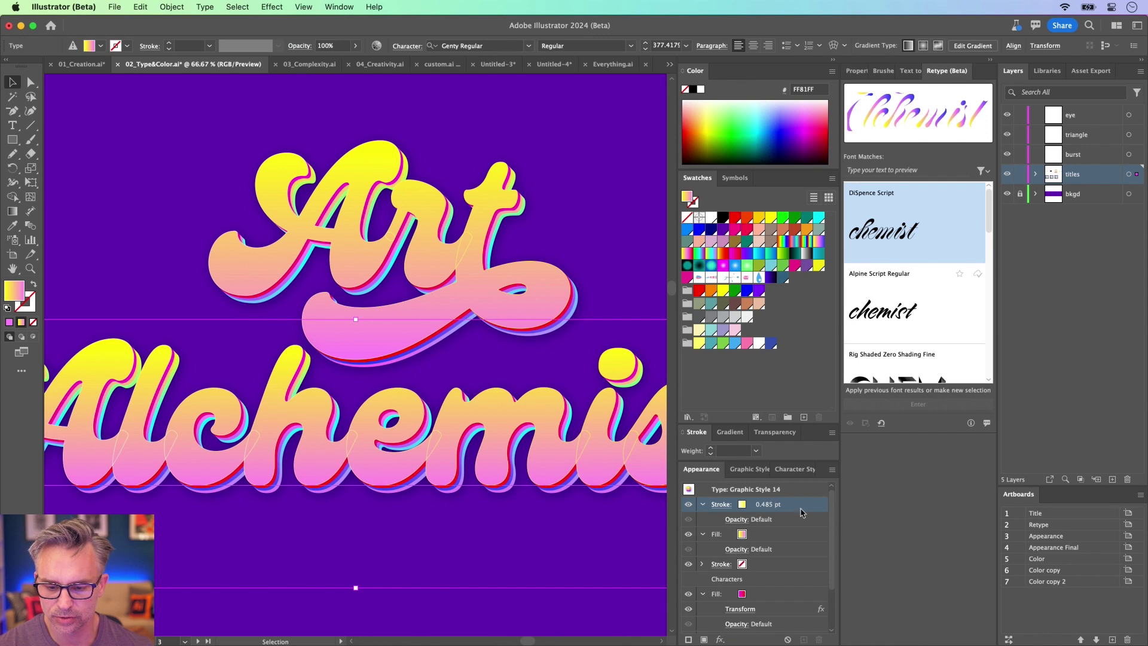
{"action": "left_click", "coordinate": [800, 507]}
{"action": "left_click", "coordinate": [794, 552]}
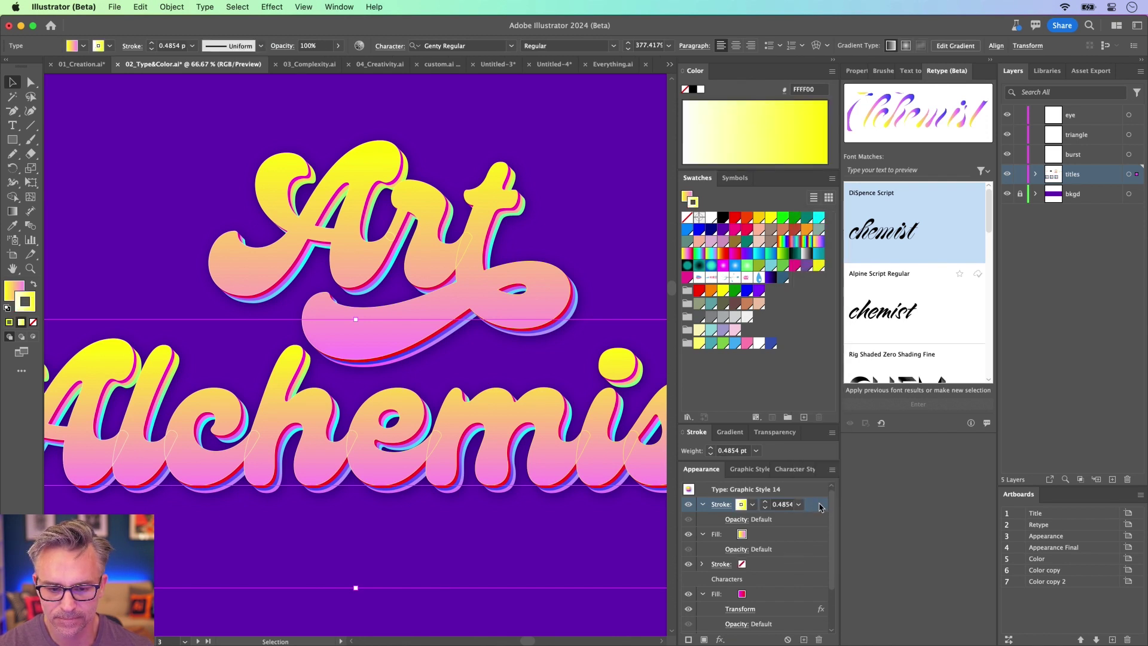
{"action": "left_click", "coordinate": [819, 639]}
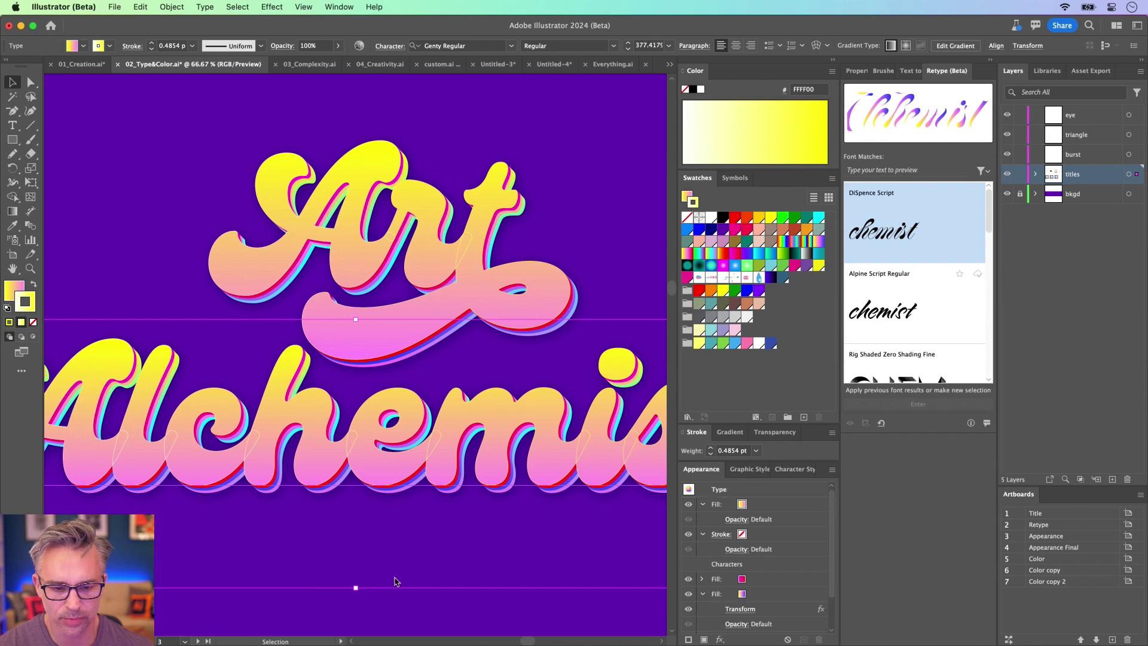
{"action": "left_click", "coordinate": [512, 595]}
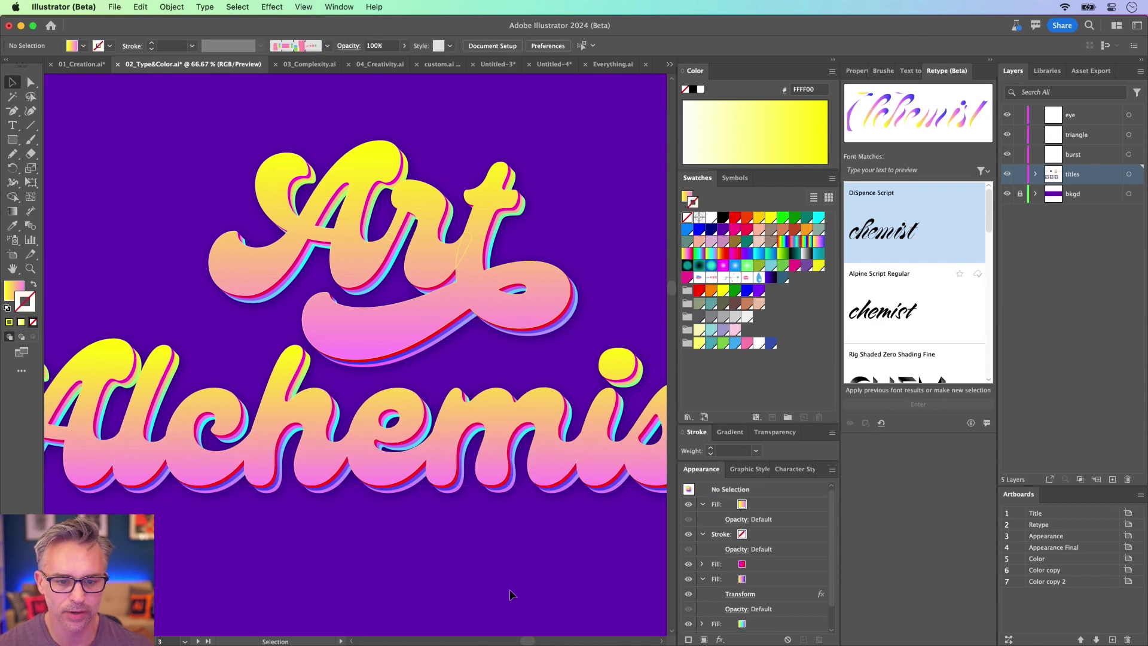
Delete the thin yellow stroke from the lower Art text's appearance as well, and select the lower Alchemist text
{"action": "left_click", "coordinate": [417, 296]}
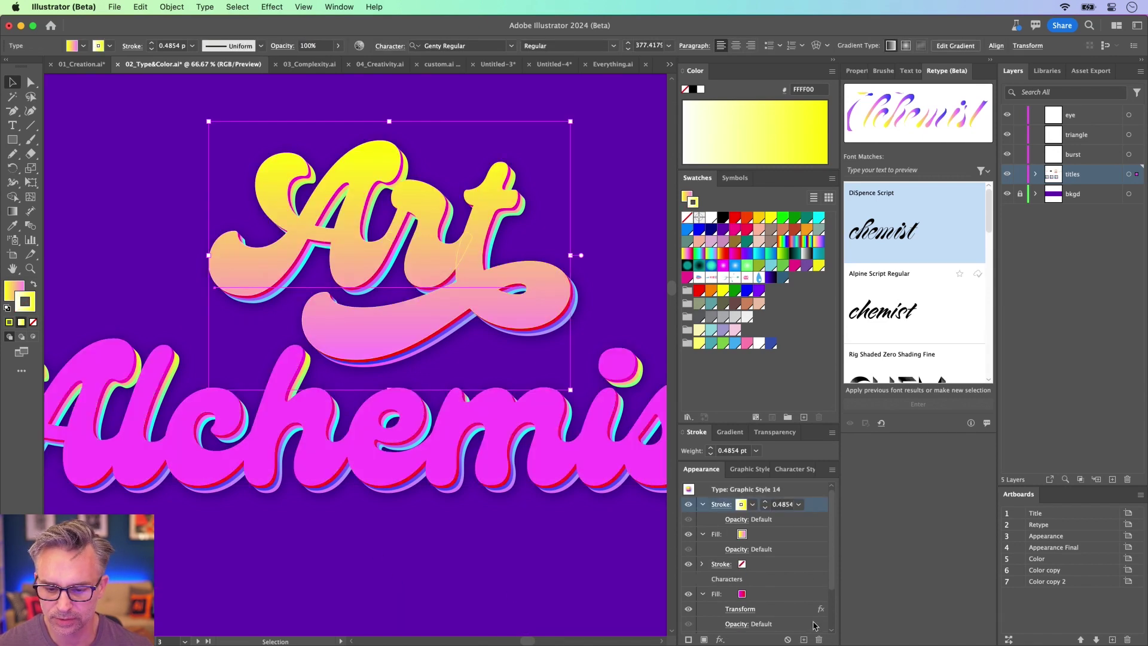
{"action": "left_click", "coordinate": [370, 551]}
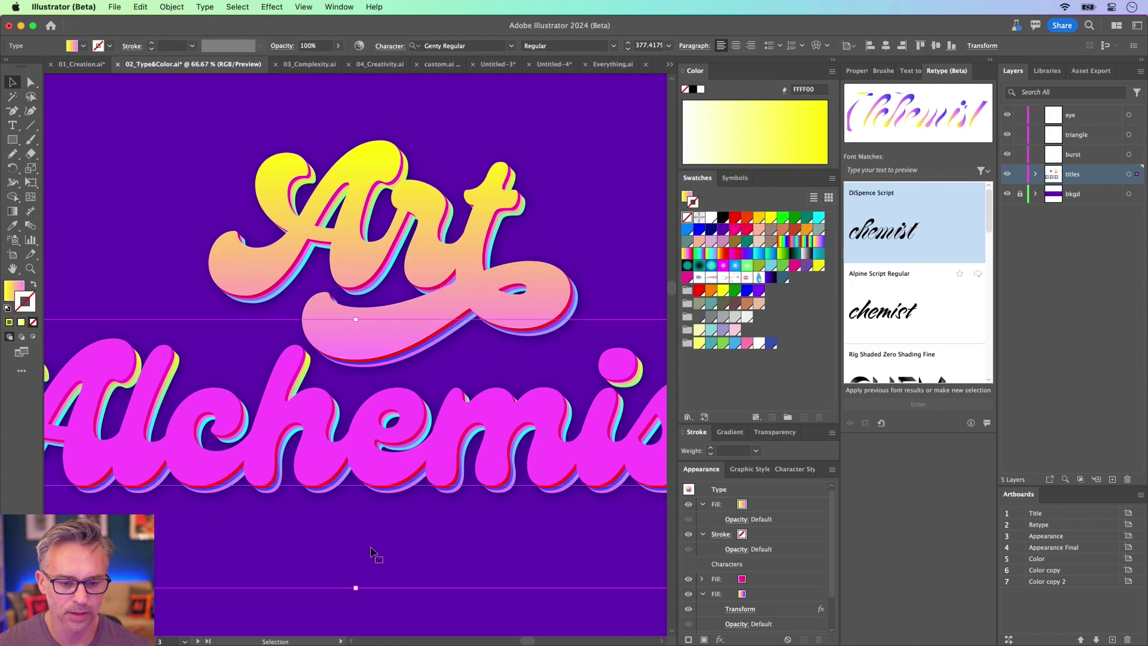
{"action": "key", "text": "super+minus"}
{"action": "key", "text": "super+minus"}
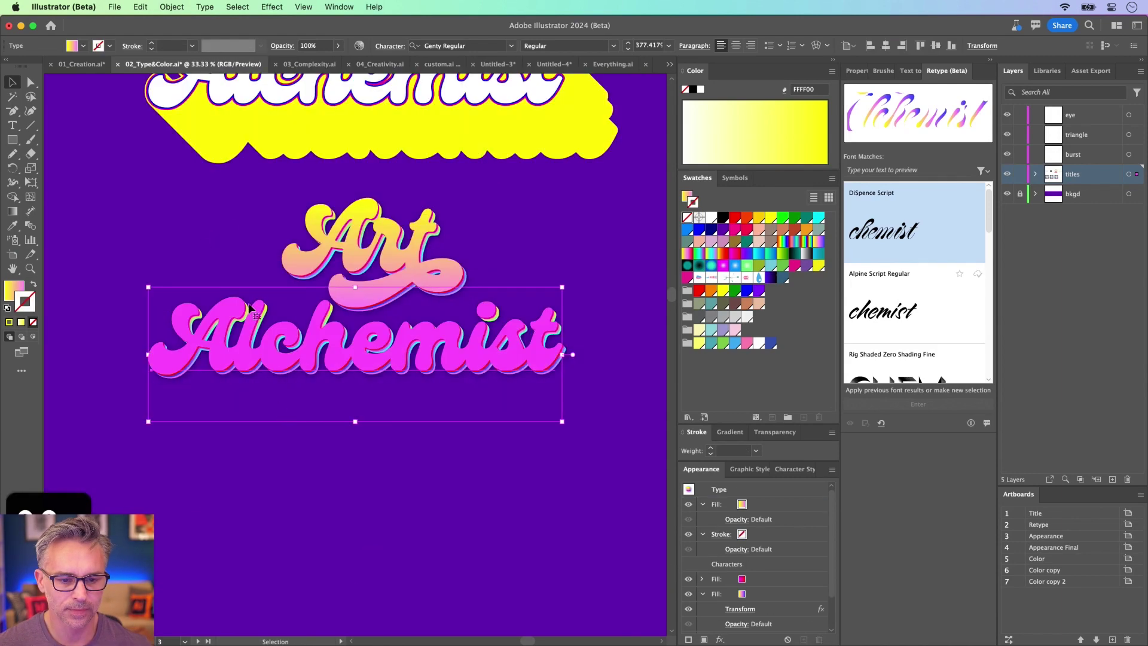
Copy the white sparkle star from the Appearance Final artboard and place it beside the lower Art text on the Appearance artboard
{"action": "left_click_drag", "start_coordinate": [189, 233], "coordinate": [189, 375]}
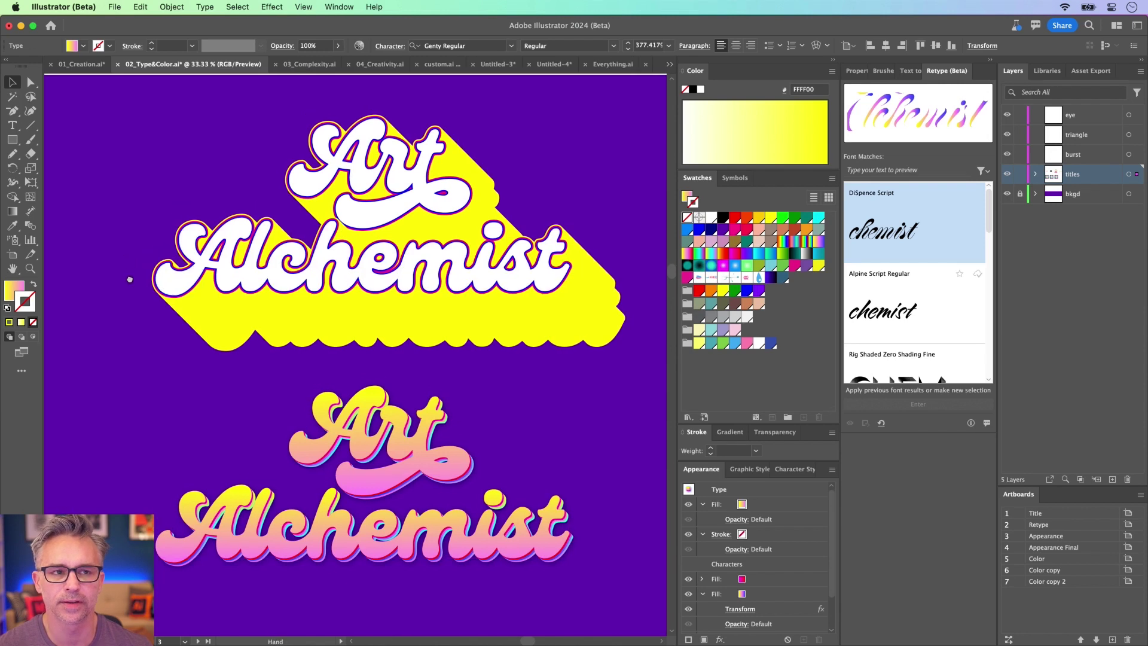
{"action": "left_click", "coordinate": [118, 278]}
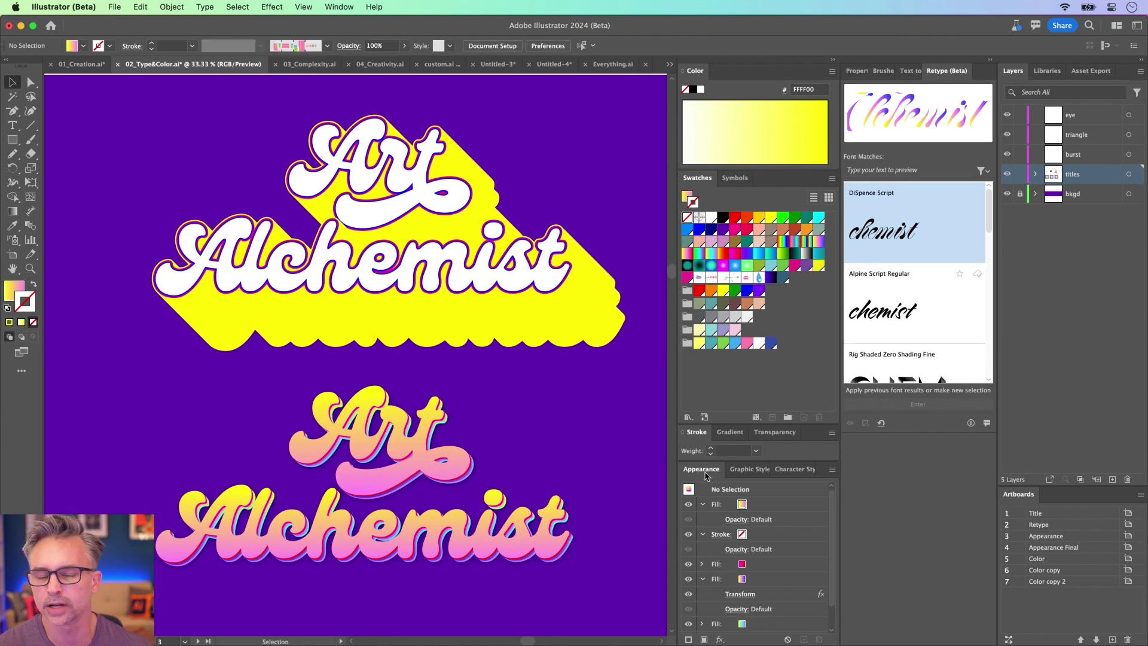
{"action": "double_click", "coordinate": [1093, 552]}
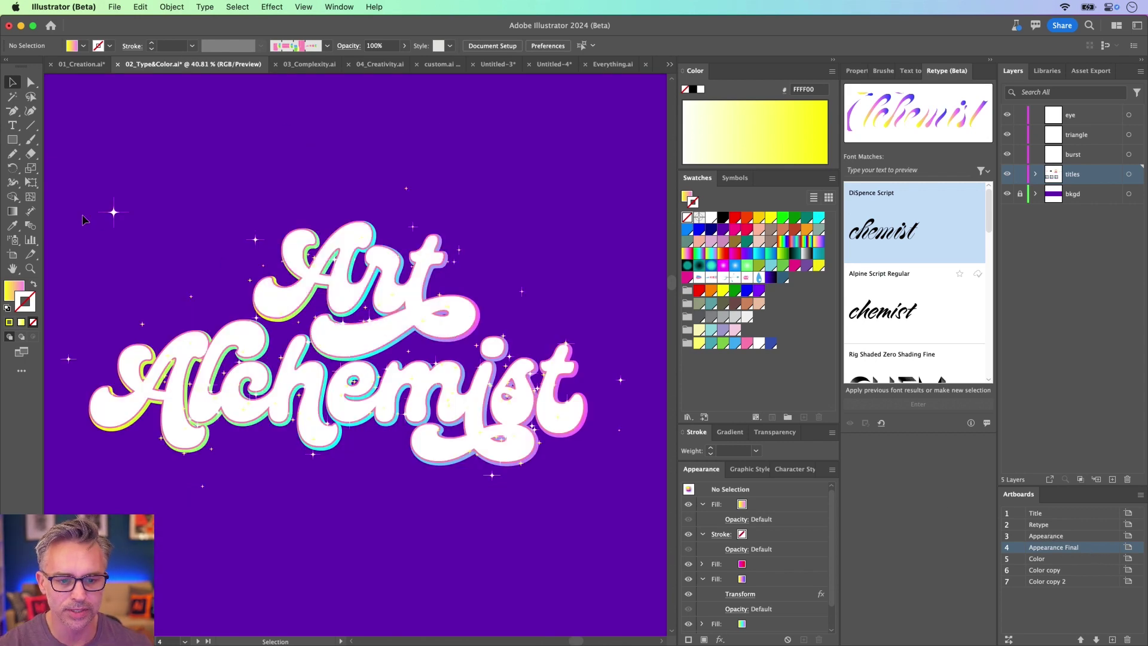
{"action": "left_click", "coordinate": [114, 212]}
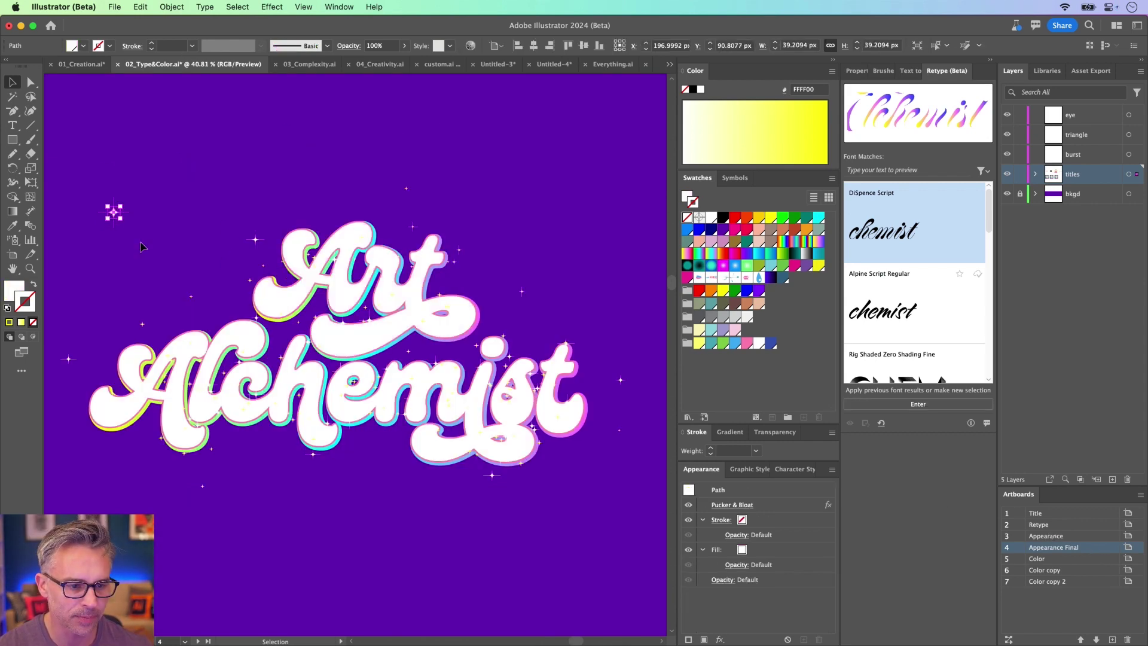
{"action": "key", "text": "v"}
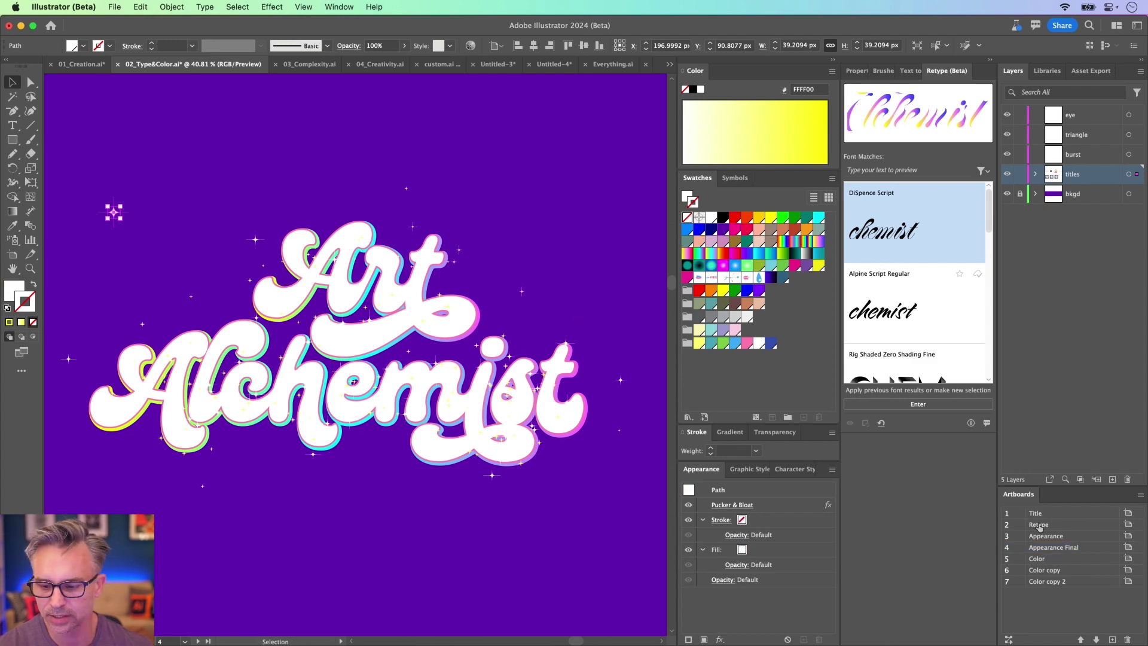
{"action": "double_click", "coordinate": [1089, 537]}
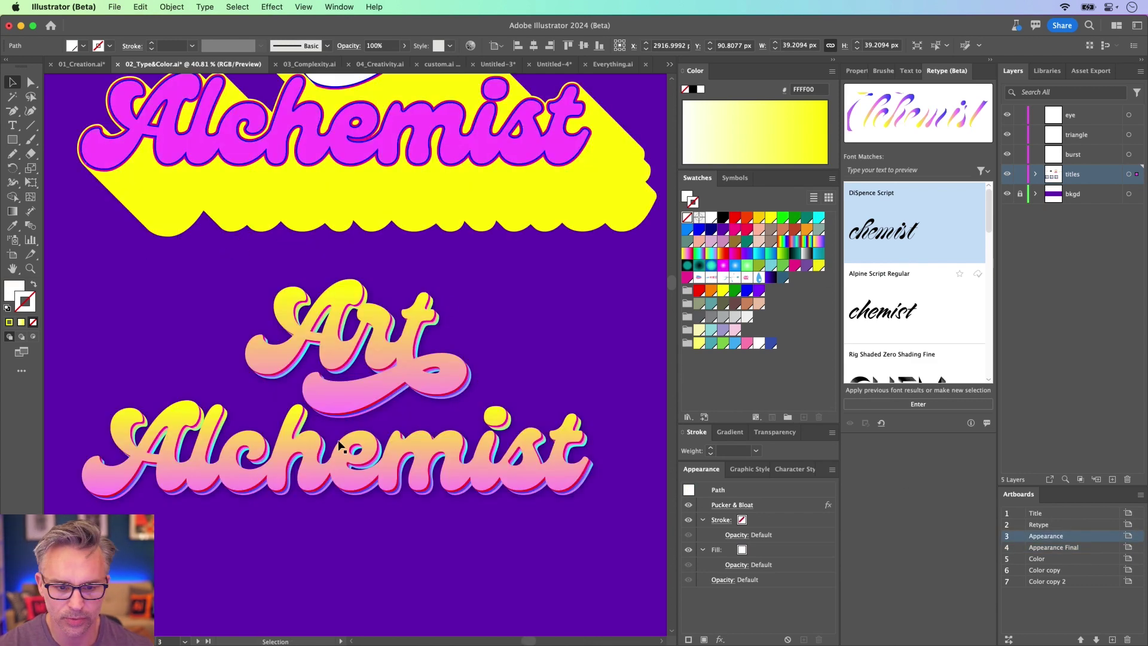
{"action": "key", "text": "ctrl+v"}
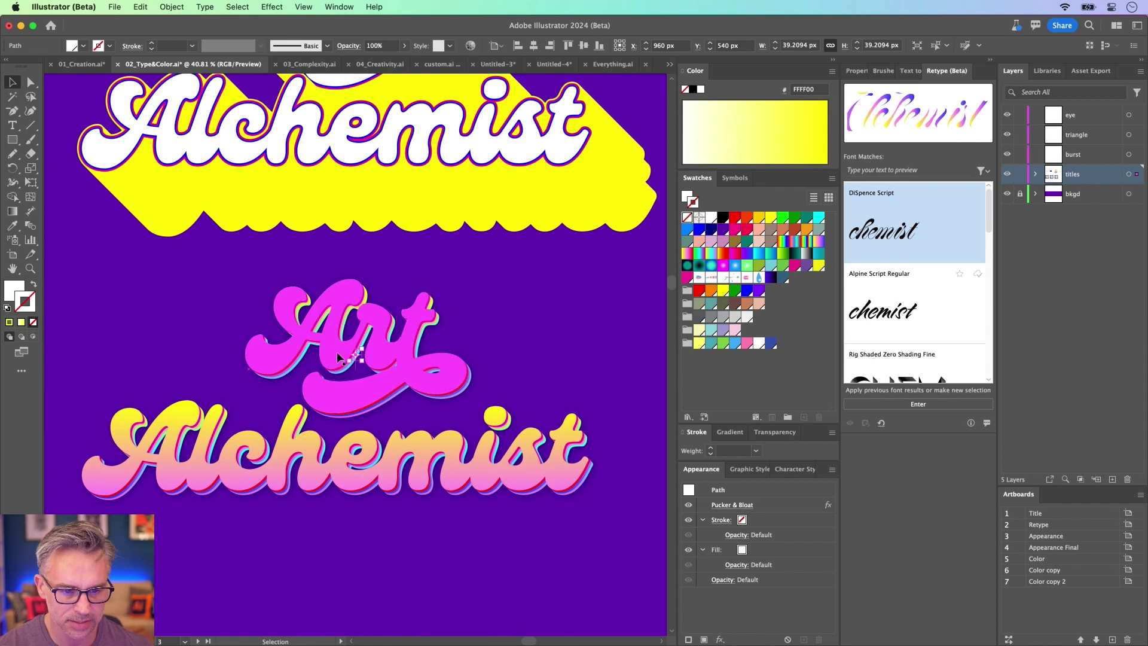
{"action": "left_click_drag", "start_coordinate": [356, 354], "coordinate": [524, 326]}
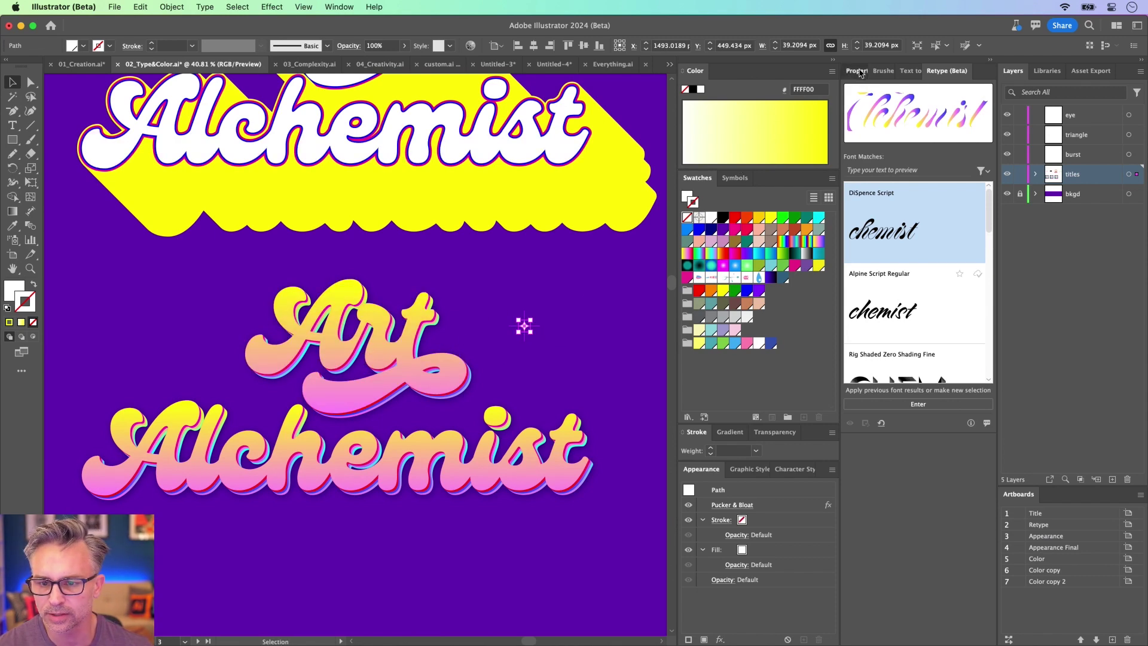
Try defining the pasted star as a new scatter brush and view its brush options
{"action": "left_click", "coordinate": [884, 71]}
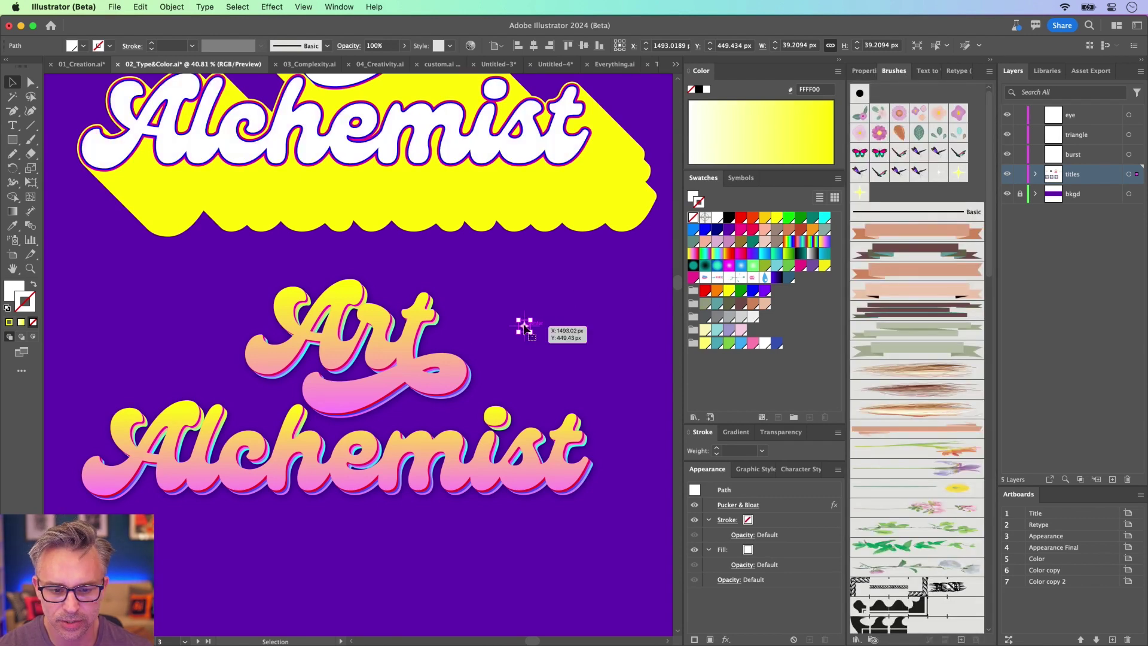
{"action": "left_click_drag", "start_coordinate": [525, 327], "coordinate": [934, 213]}
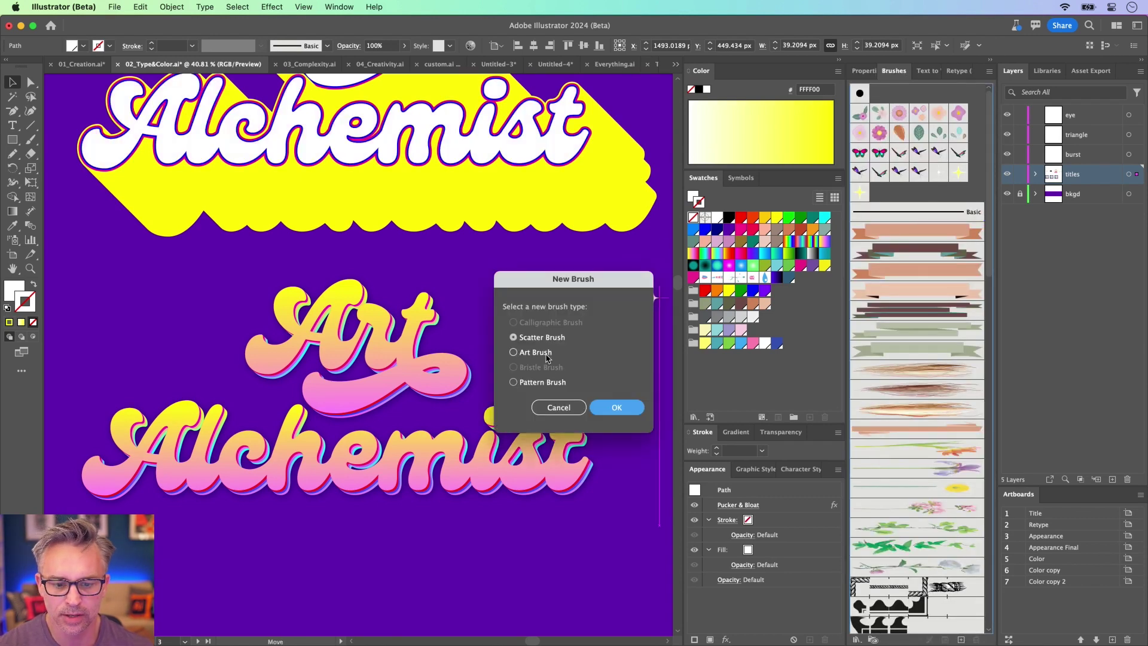
{"action": "left_click", "coordinate": [616, 408]}
{"action": "left_click_drag", "start_coordinate": [528, 249], "coordinate": [540, 285]}
{"action": "left_click", "coordinate": [672, 458]}
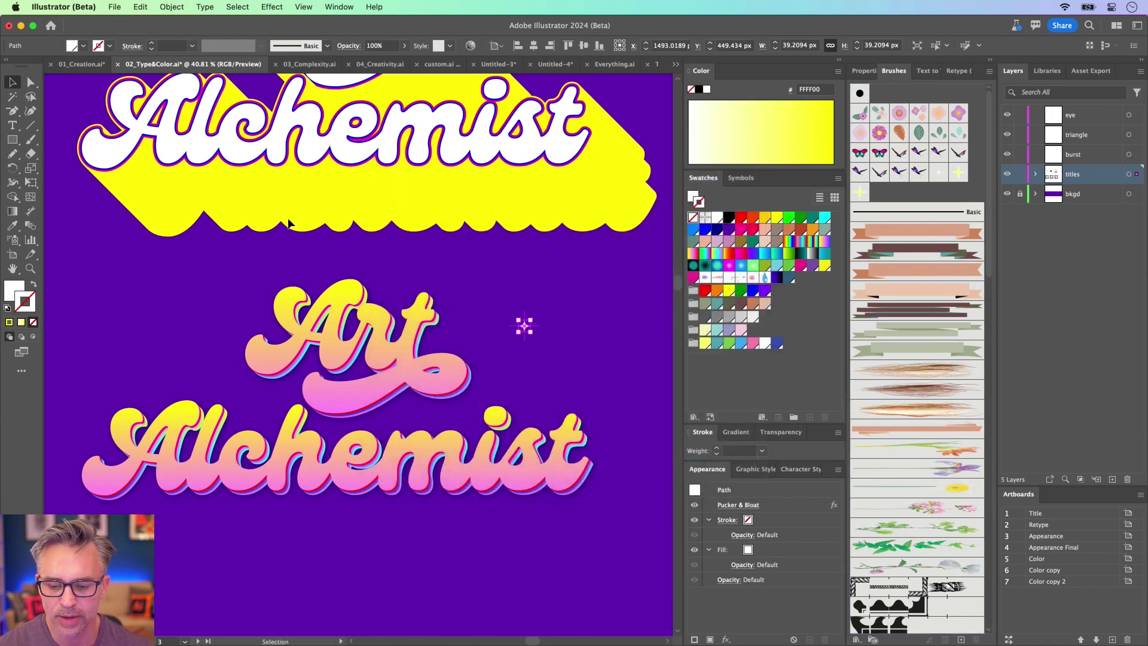
Select the lower Art and Alchemist texts together and add a white 1 pt stroke at the top of their appearance
{"action": "key", "text": "super+shift+a"}
{"action": "key", "text": "super+z"}
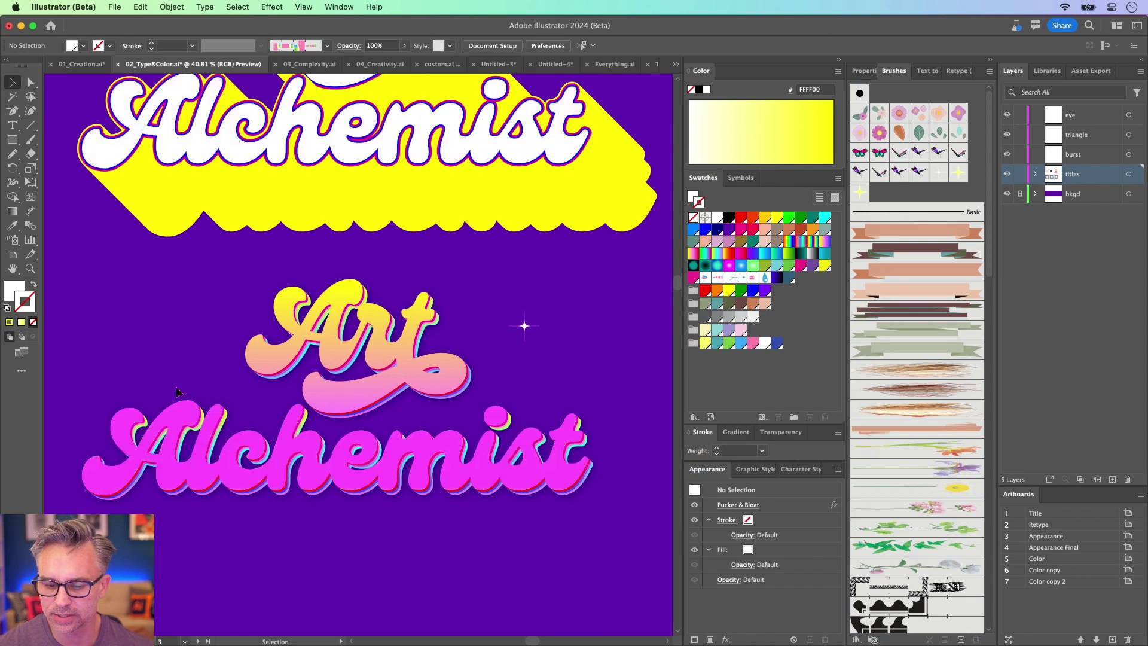
{"action": "key", "text": "super+z"}
{"action": "left_click", "coordinate": [513, 526]}
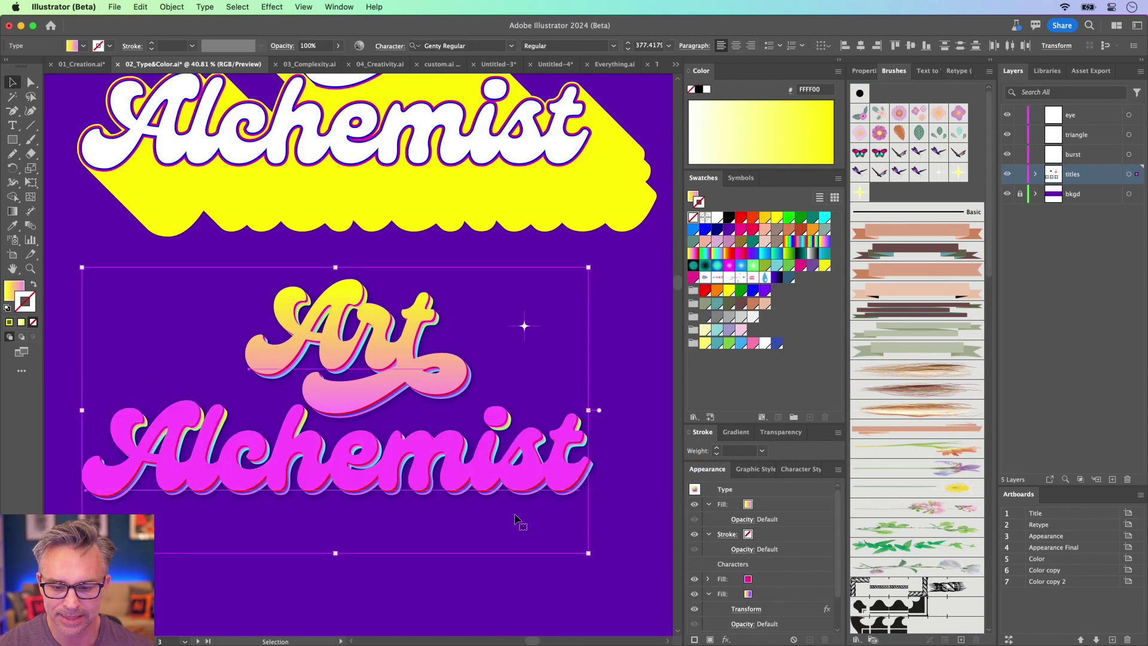
{"action": "left_click", "coordinate": [777, 504]}
{"action": "left_click", "coordinate": [695, 639]}
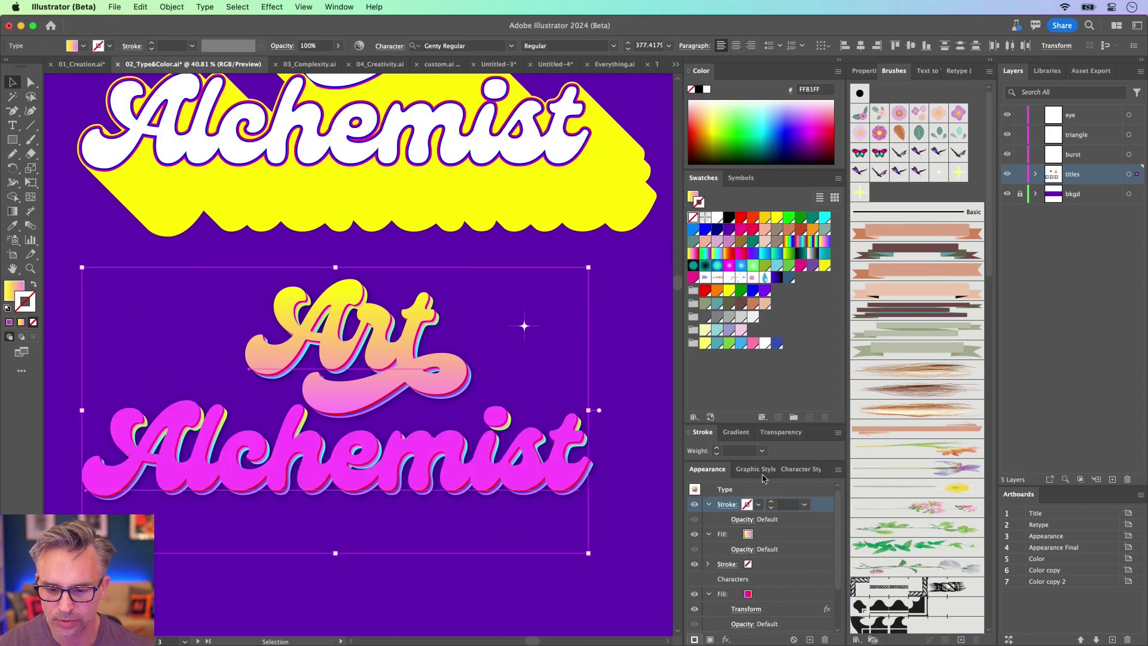
{"action": "left_click", "coordinate": [757, 506]}
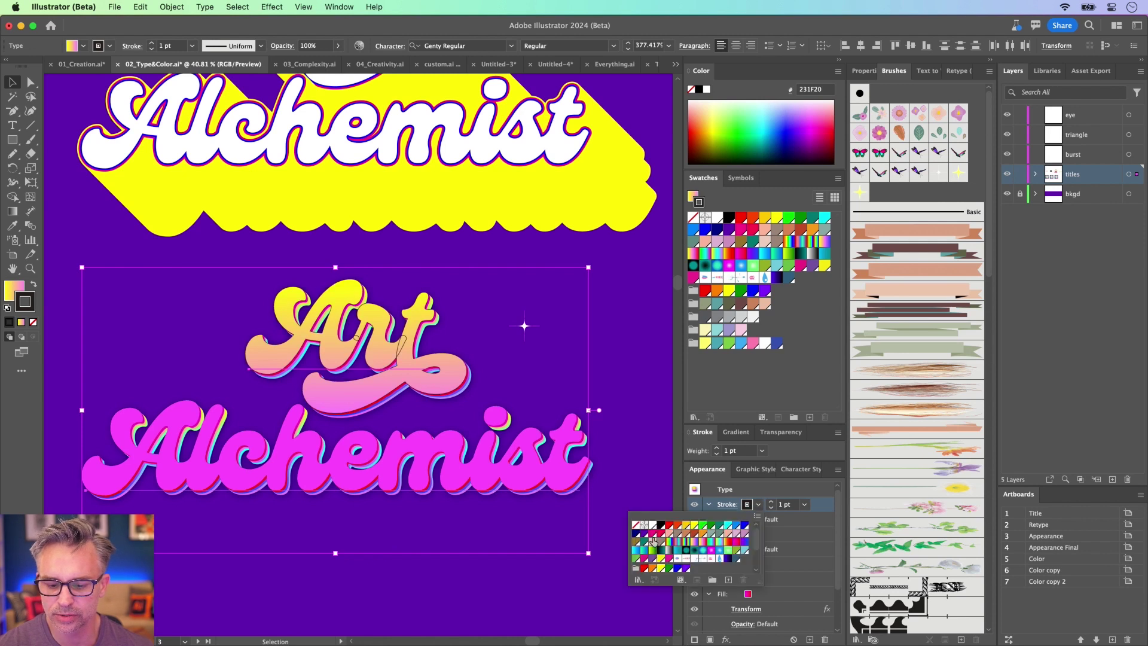
{"action": "left_click", "coordinate": [652, 525]}
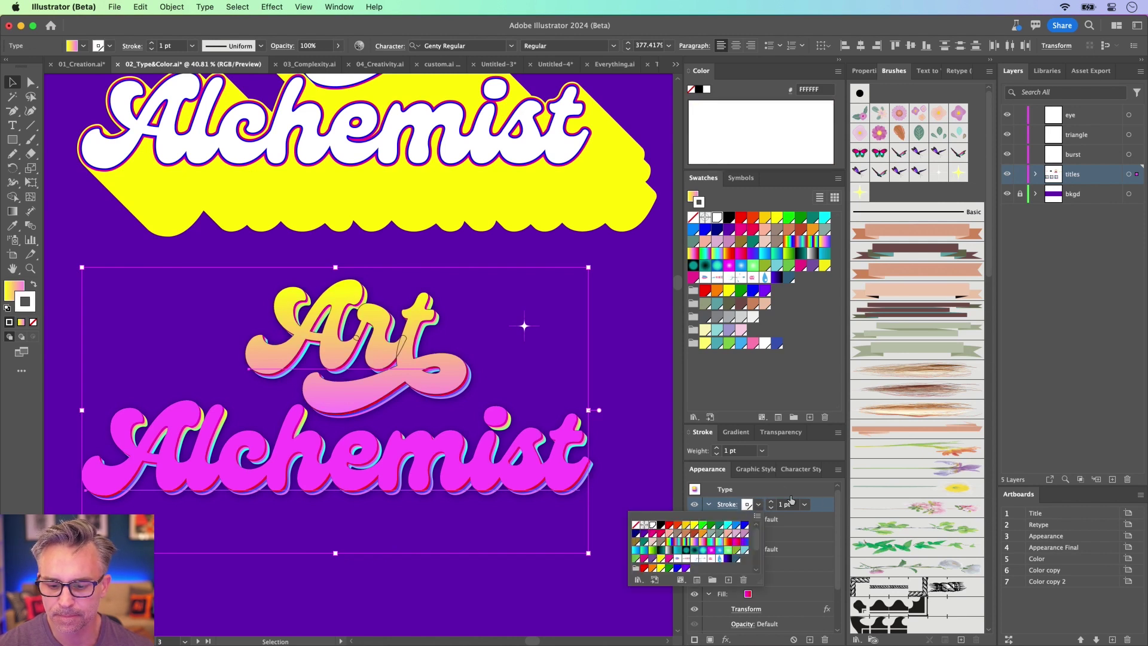
Apply the Sparkles scatter brush to the new white stroke and compare the lettering with the stroke hidden and shown
{"action": "left_click", "coordinate": [938, 175]}
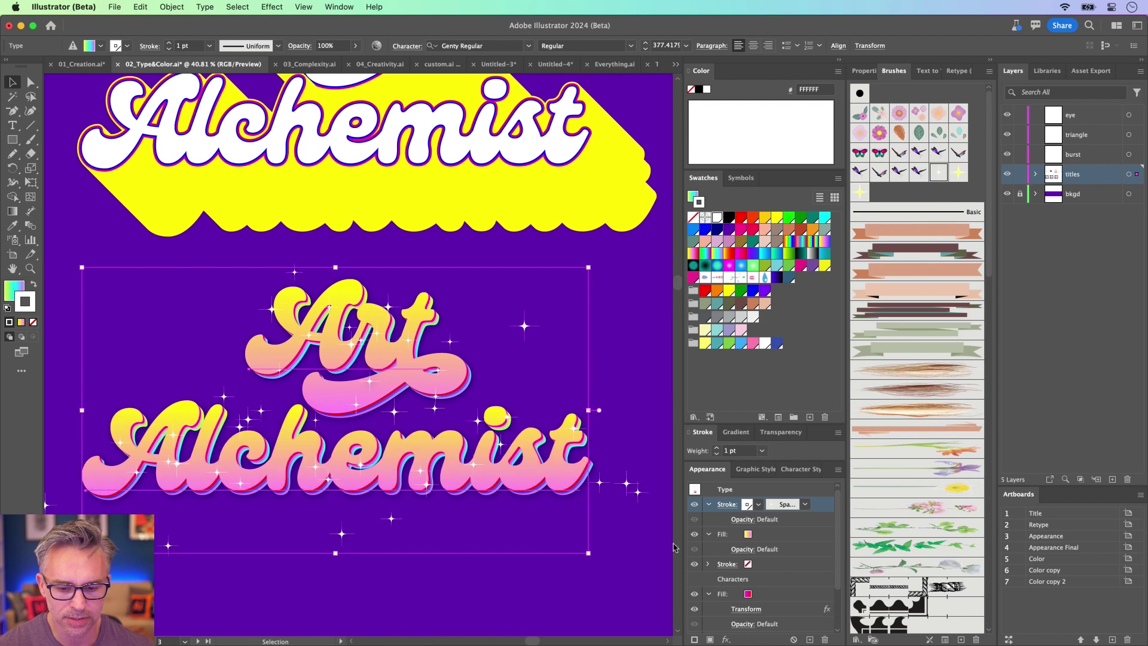
{"action": "left_click", "coordinate": [695, 507]}
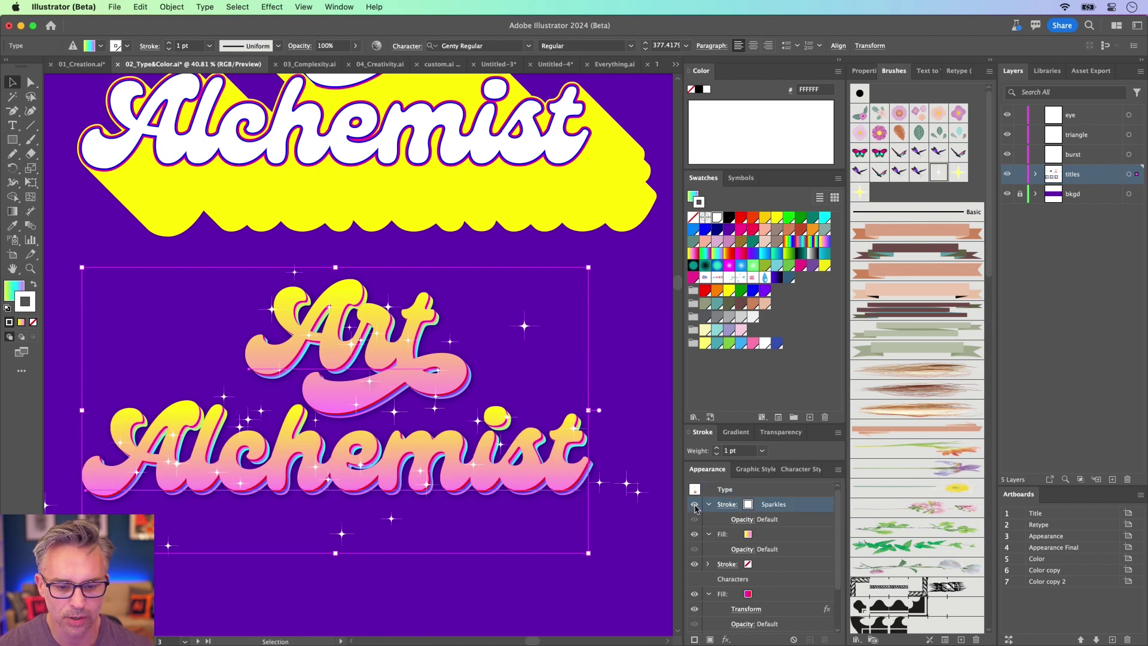
{"action": "left_click", "coordinate": [694, 505]}
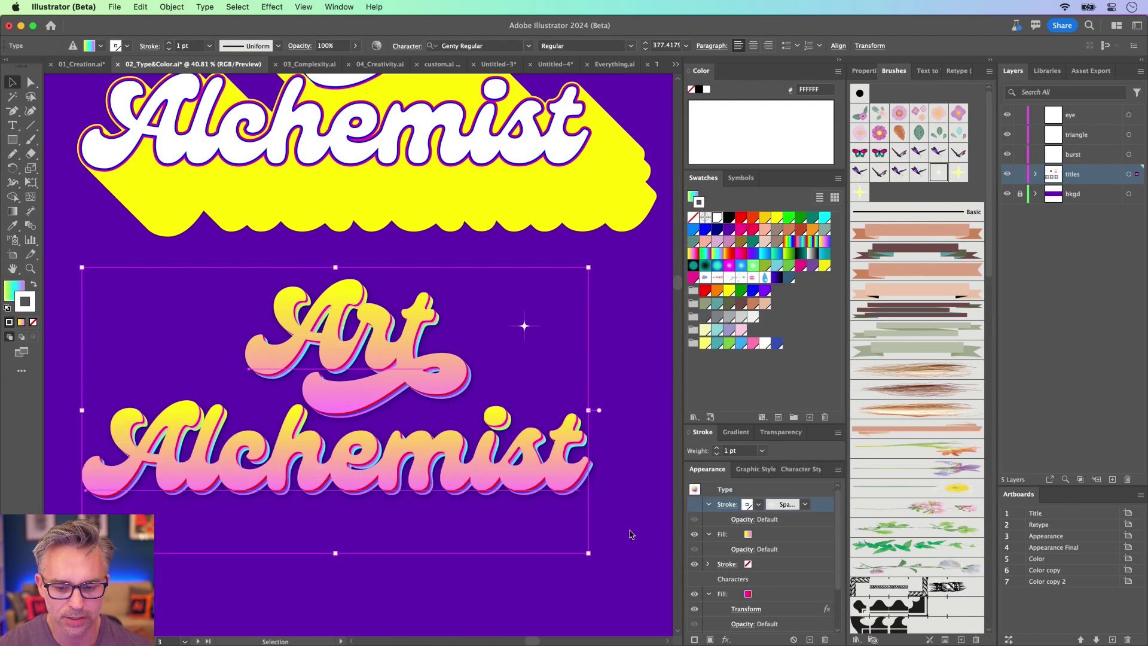
{"action": "left_click", "coordinate": [694, 506]}
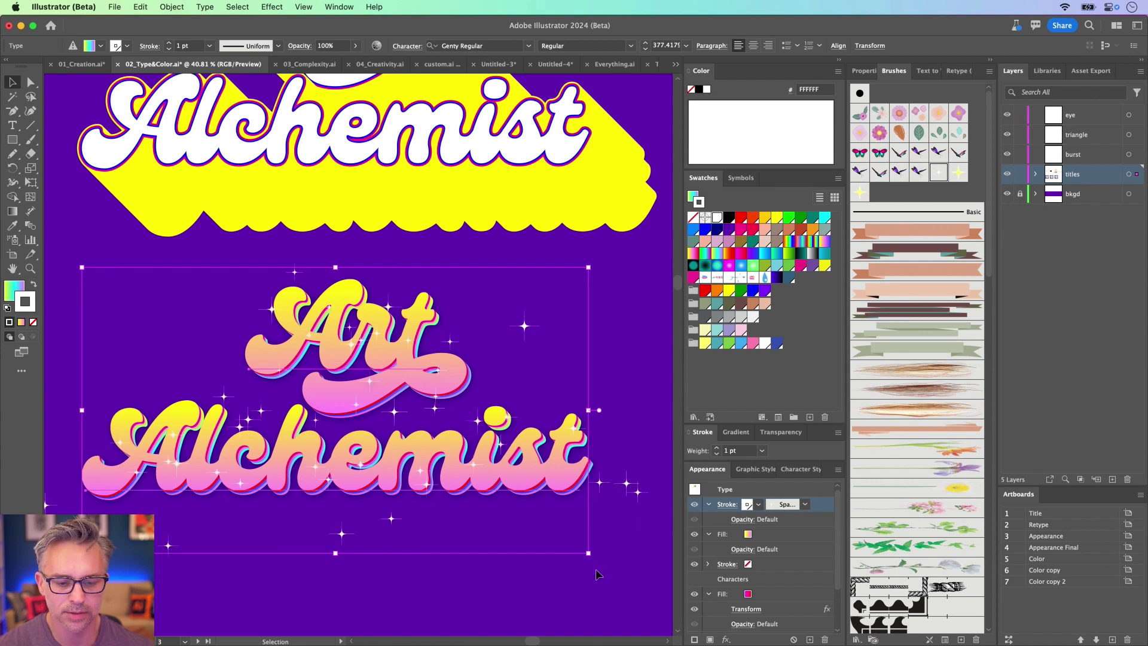
{"action": "left_click_drag", "start_coordinate": [597, 574], "coordinate": [559, 595]}
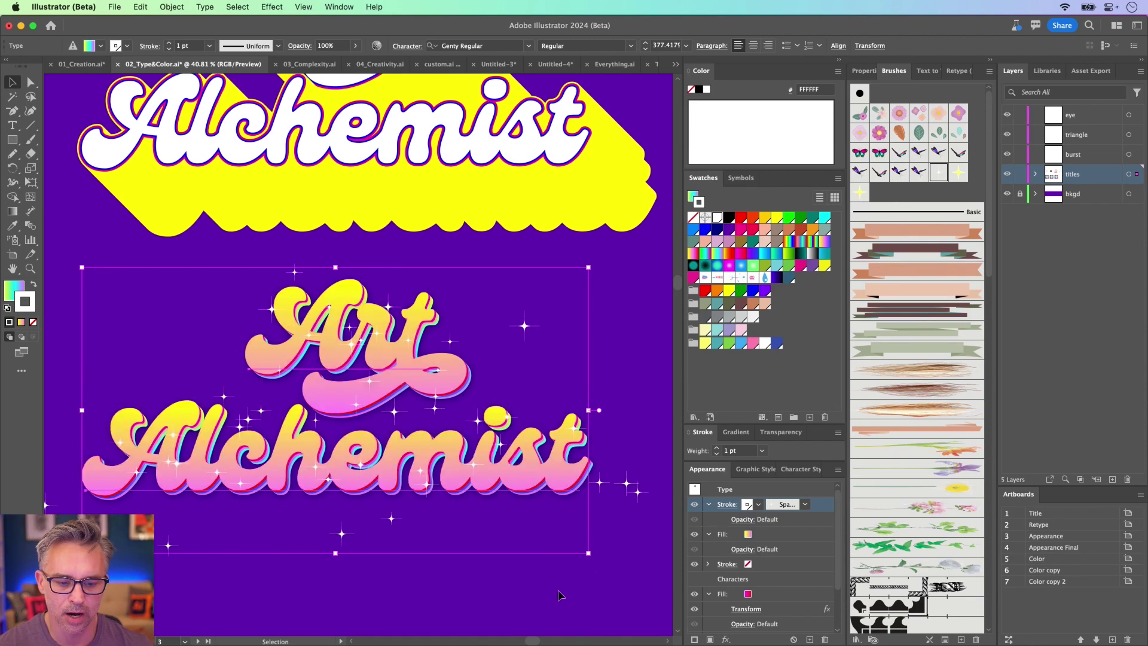
{"action": "left_click", "coordinate": [572, 594]}
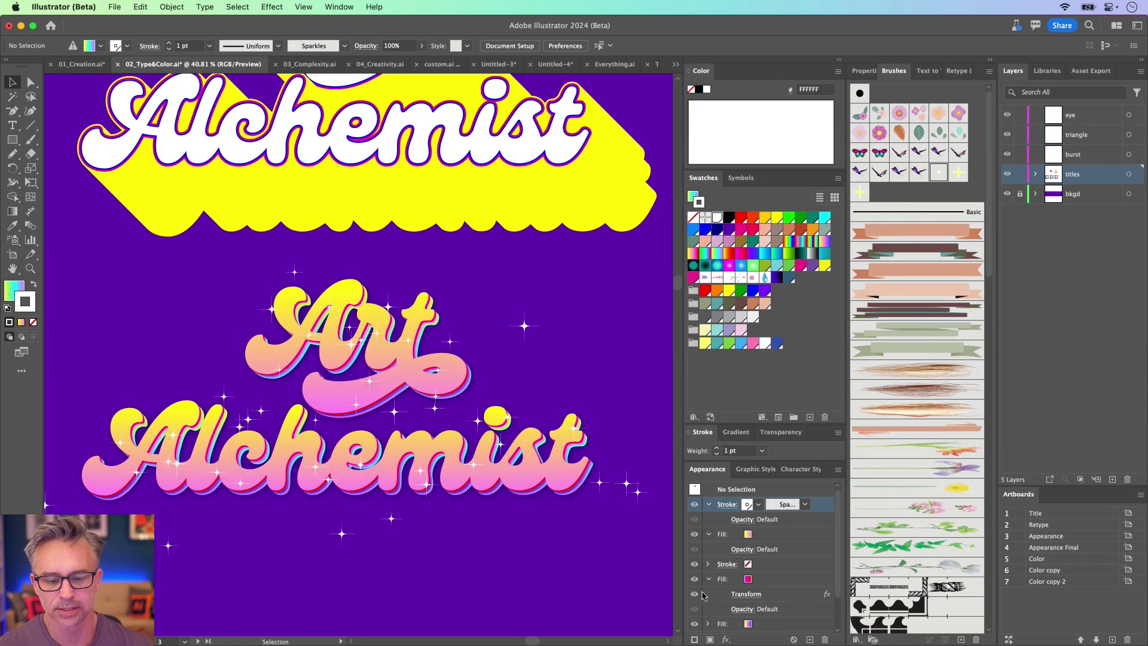
Review the Appearance Final, Color and Color copy artboards, and bring all artboards into view
{"action": "double_click", "coordinate": [1093, 547]}
{"action": "double_click", "coordinate": [1074, 563]}
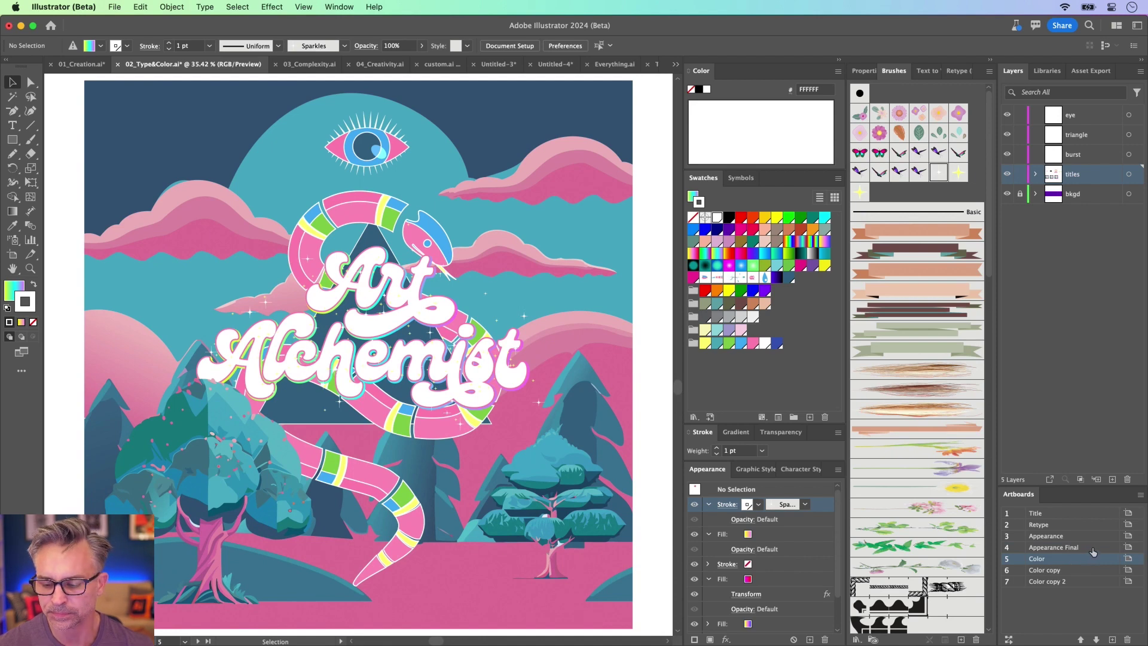
{"action": "double_click", "coordinate": [1093, 548]}
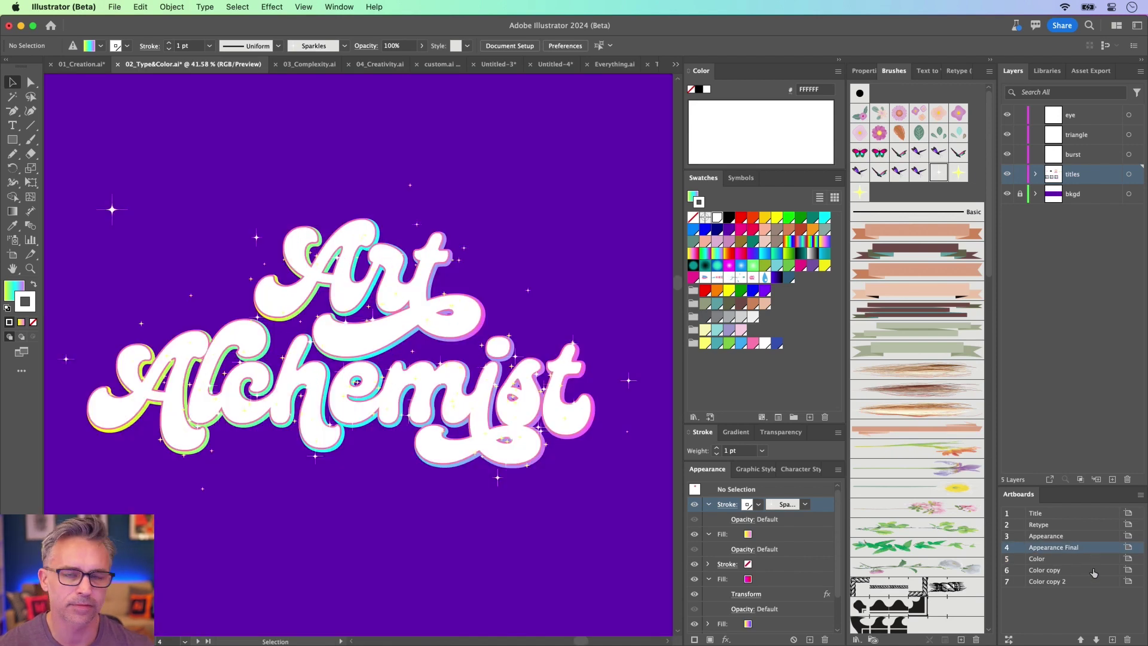
{"action": "double_click", "coordinate": [1091, 562]}
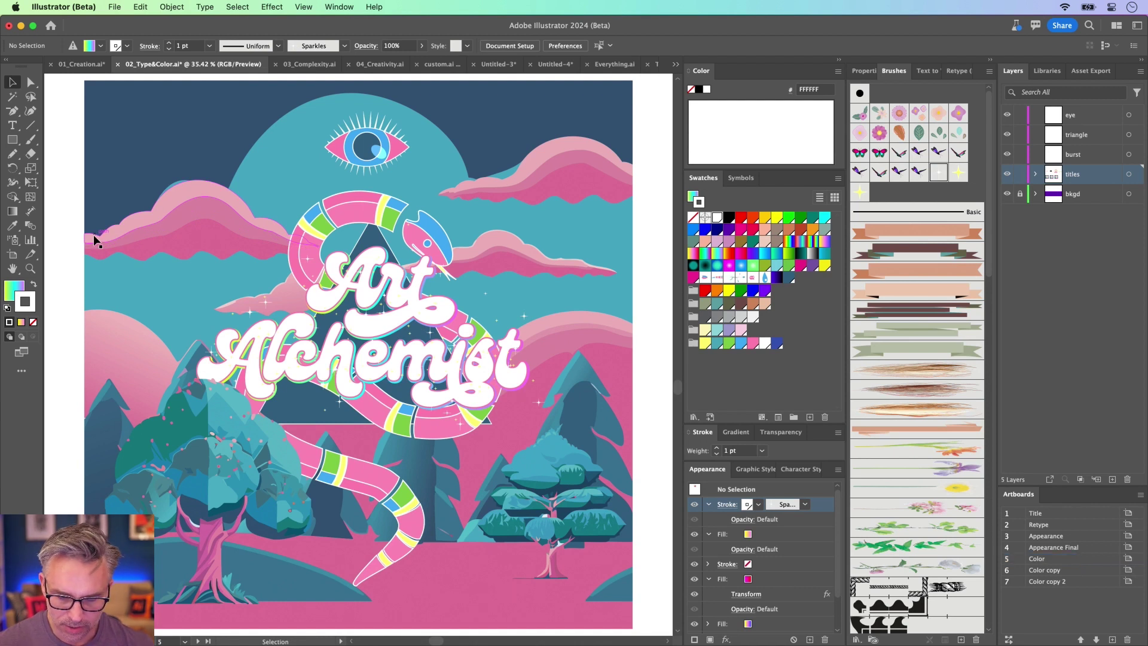
{"action": "double_click", "coordinate": [1099, 571]}
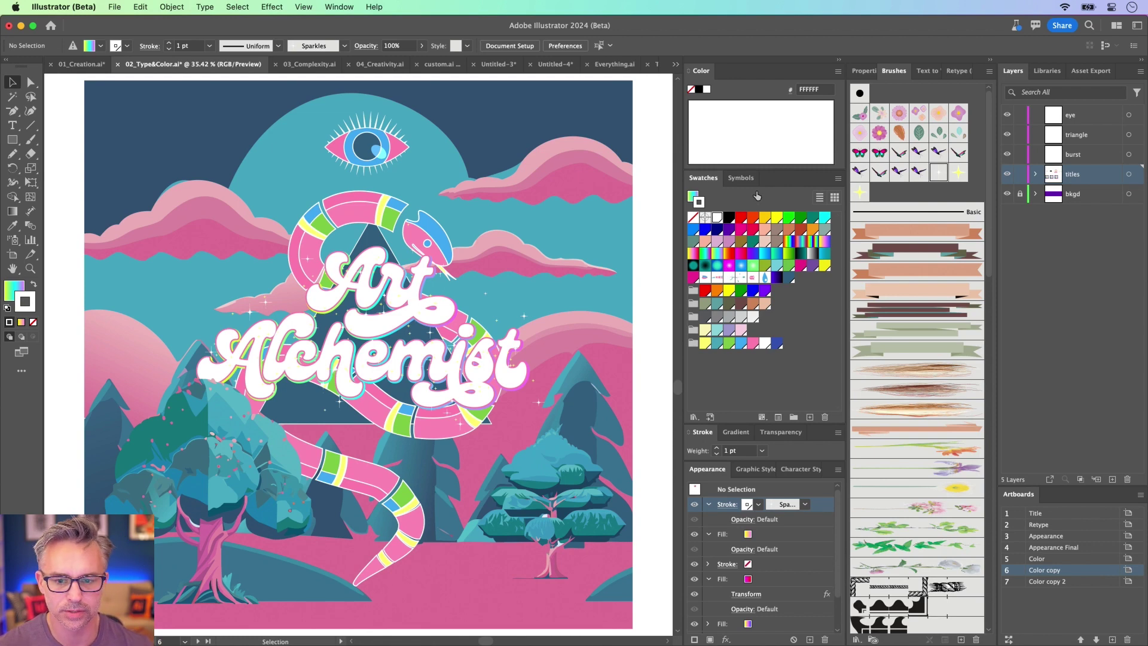
{"action": "key", "text": "super+alt+0"}
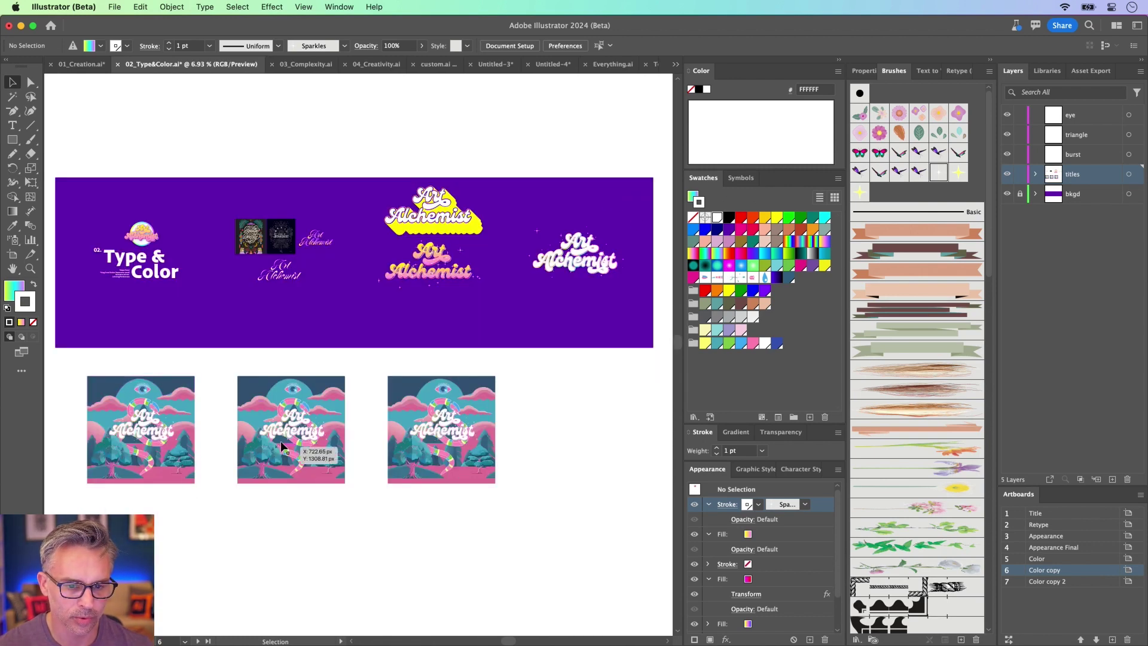
Select the whole illustration on the Color copy artboard and hide its selection edges
{"action": "left_click_drag", "start_coordinate": [380, 372], "coordinate": [512, 505]}
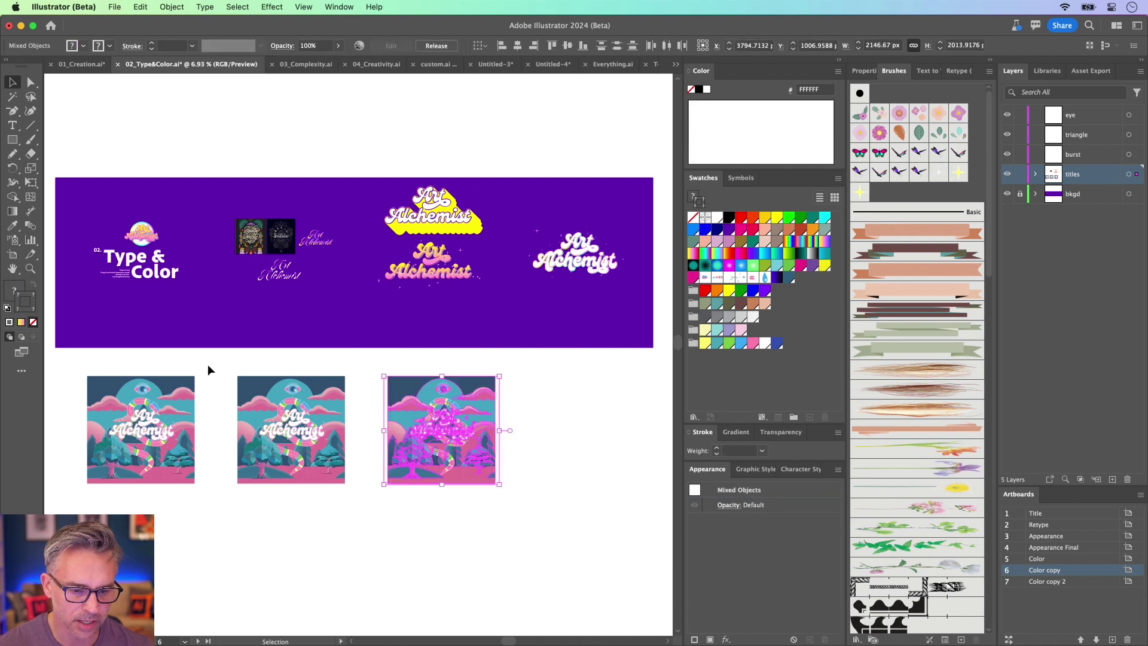
{"action": "left_click_drag", "start_coordinate": [219, 360], "coordinate": [360, 508]}
{"action": "key", "text": "super+equal"}
{"action": "key", "text": "super+equal"}
{"action": "key", "text": "super+equal"}
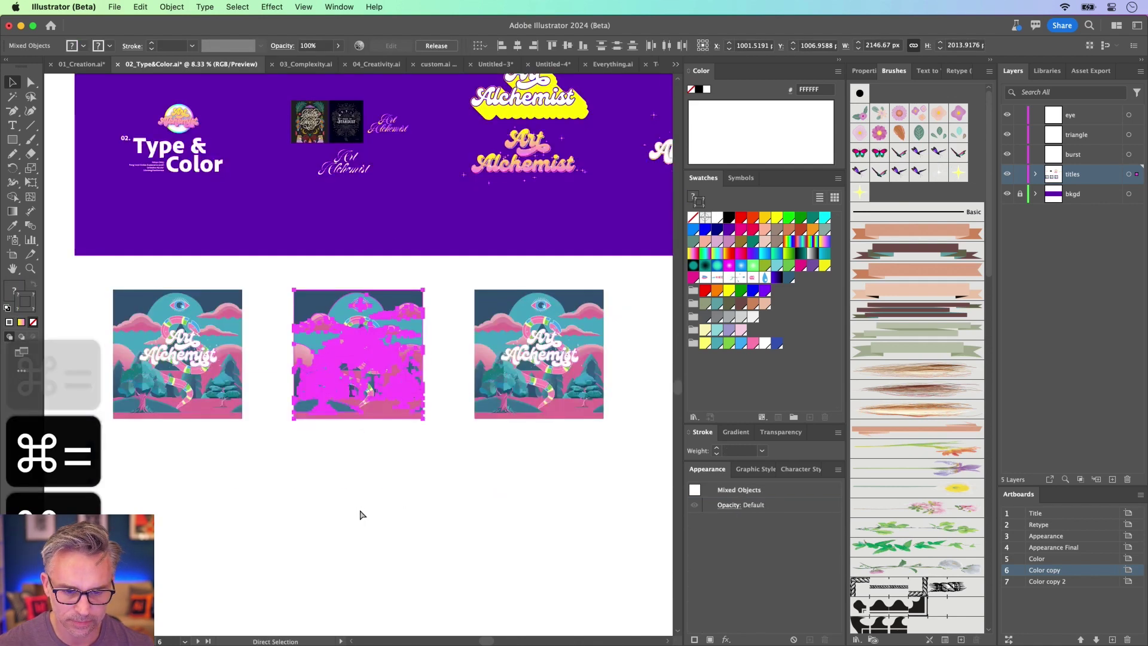
{"action": "key", "text": "super+equal"}
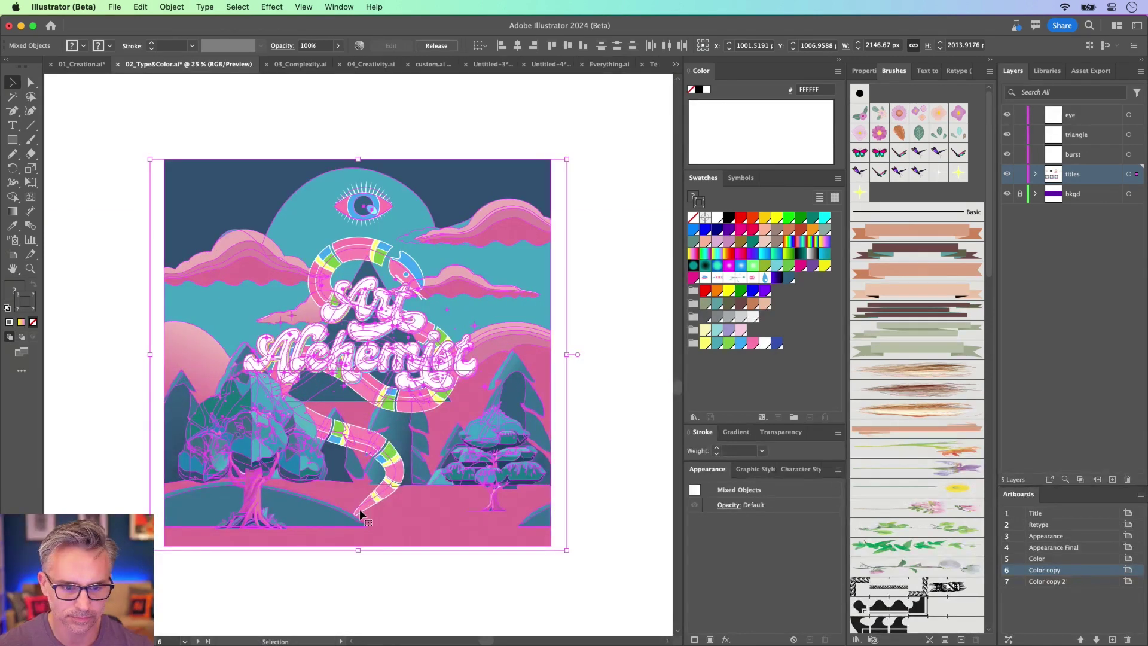
{"action": "left_click", "coordinate": [250, 123]}
{"action": "key", "text": "super+a"}
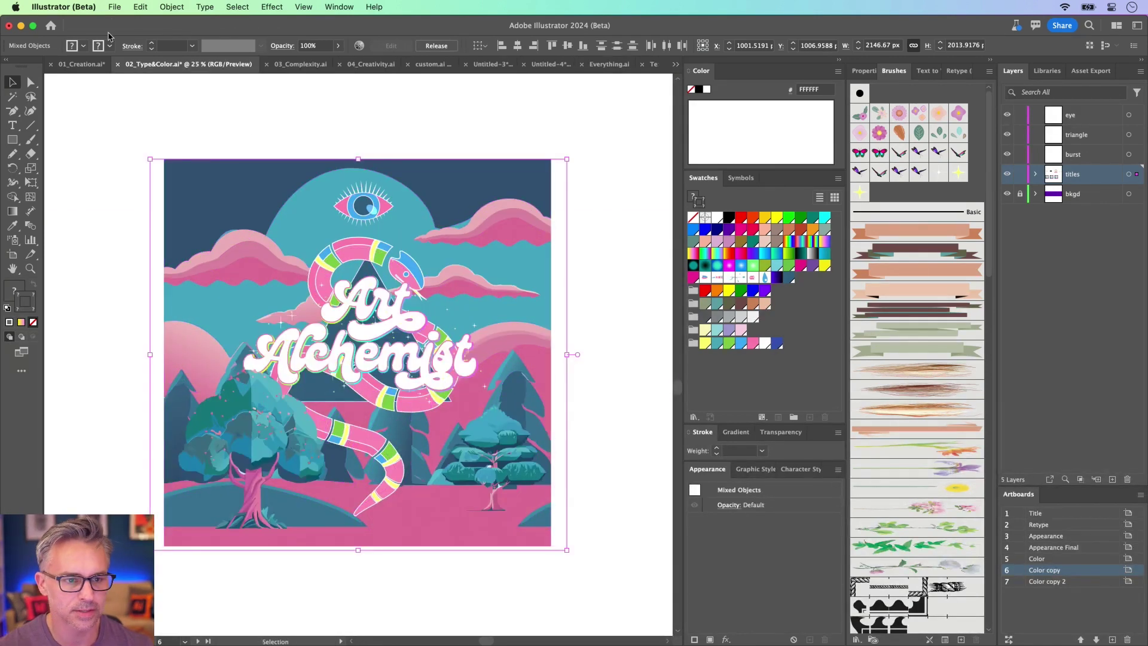
Open Generative Recolor for the selected illustration and enter the prompt "spooky midnight blues, scary, horror"
{"action": "left_click", "coordinate": [114, 7]}
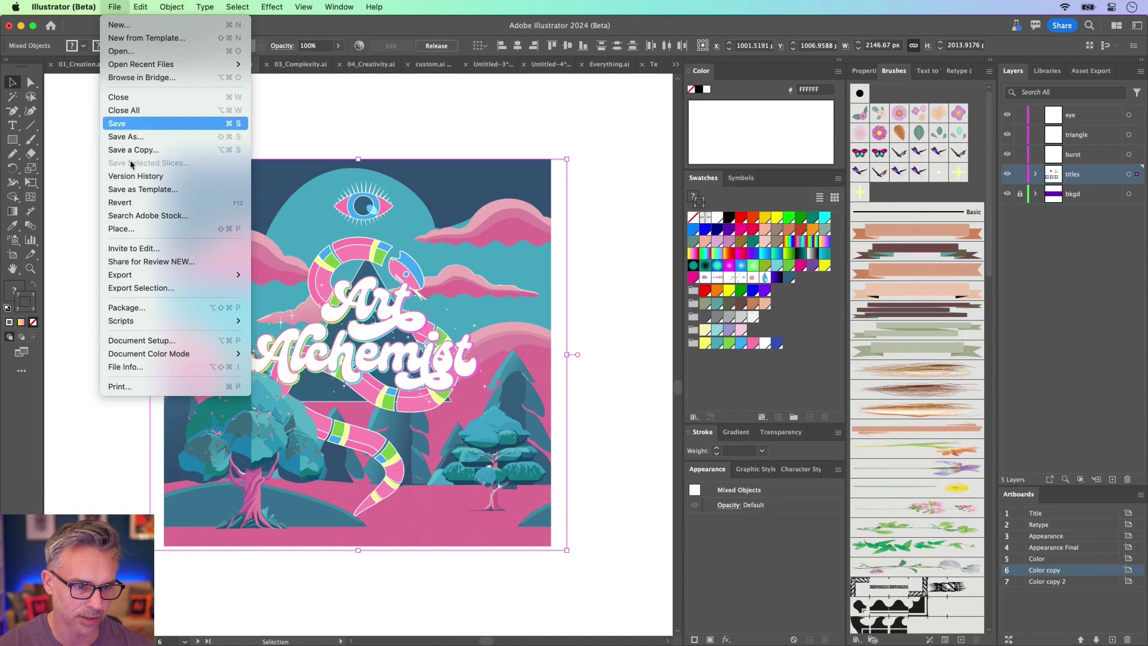
{"action": "mouse_move", "coordinate": [140, 7]}
{"action": "mouse_move", "coordinate": [252, 242]}
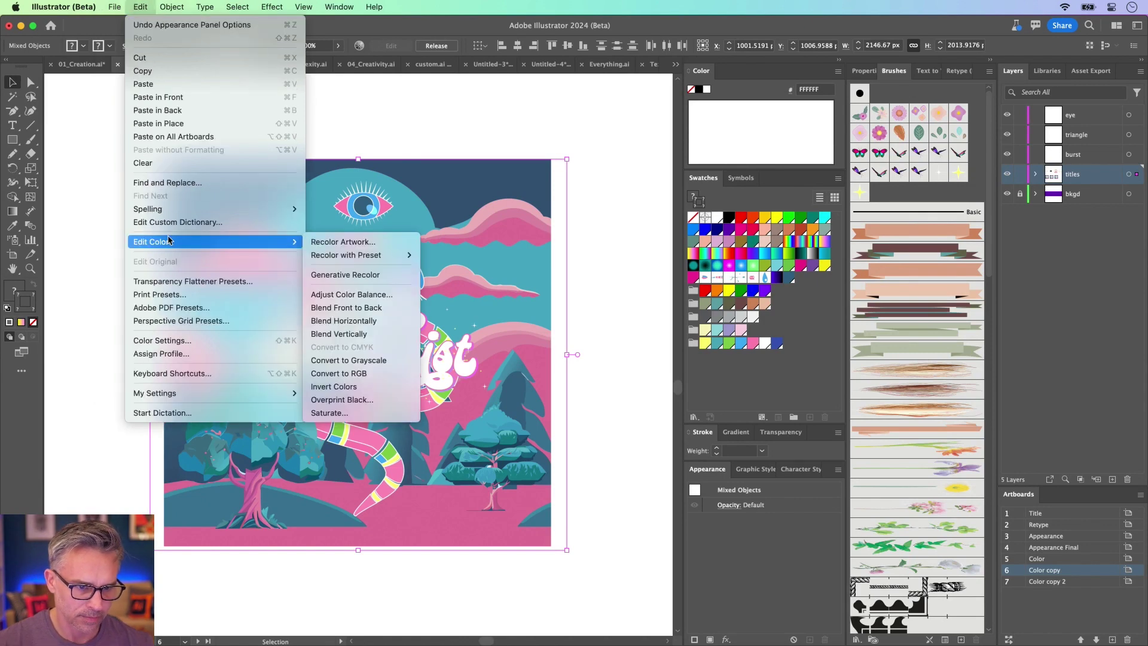
{"action": "left_click", "coordinate": [382, 276]}
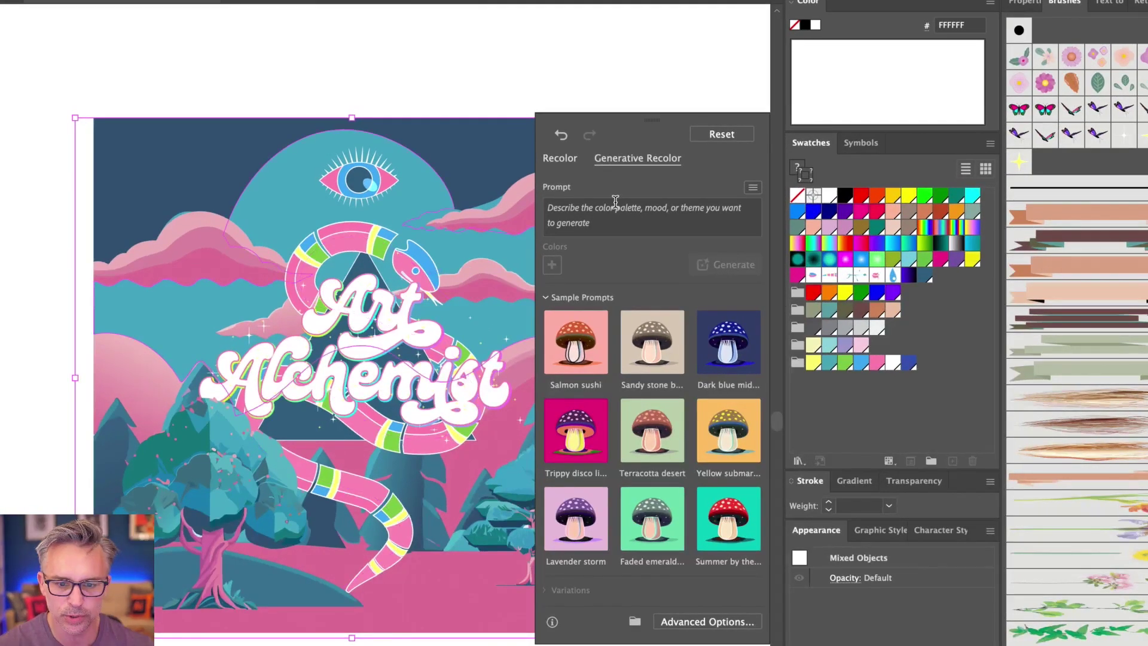
{"action": "left_click", "coordinate": [601, 208]}
{"action": "type", "text": "spooky "}
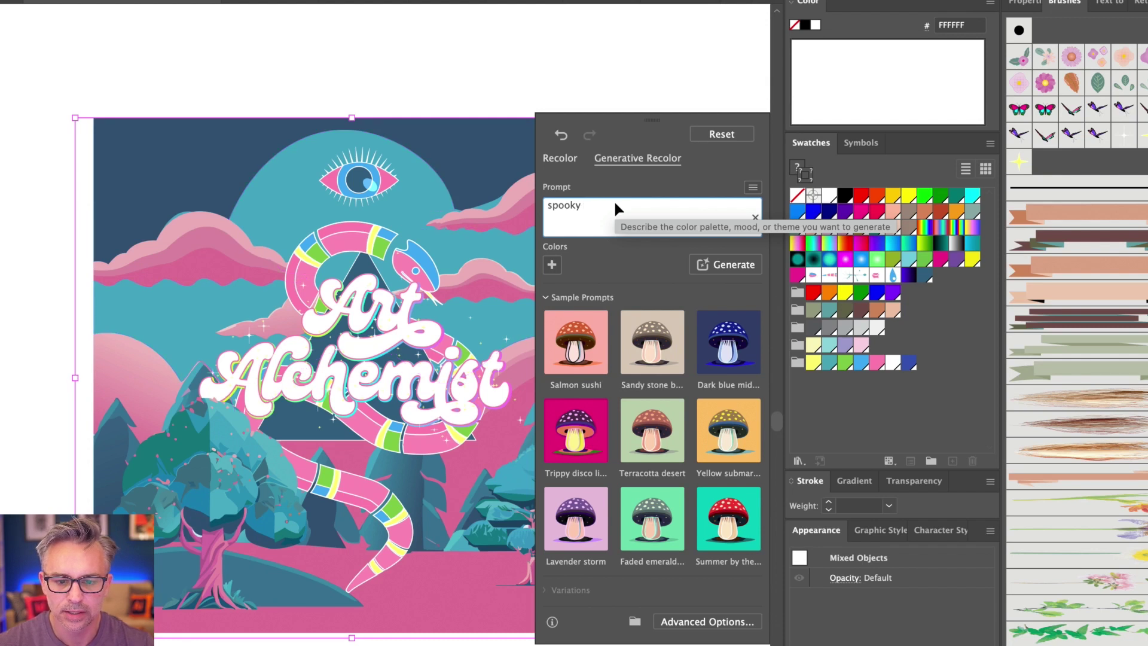
{"action": "type", "text": "midnight blue"}
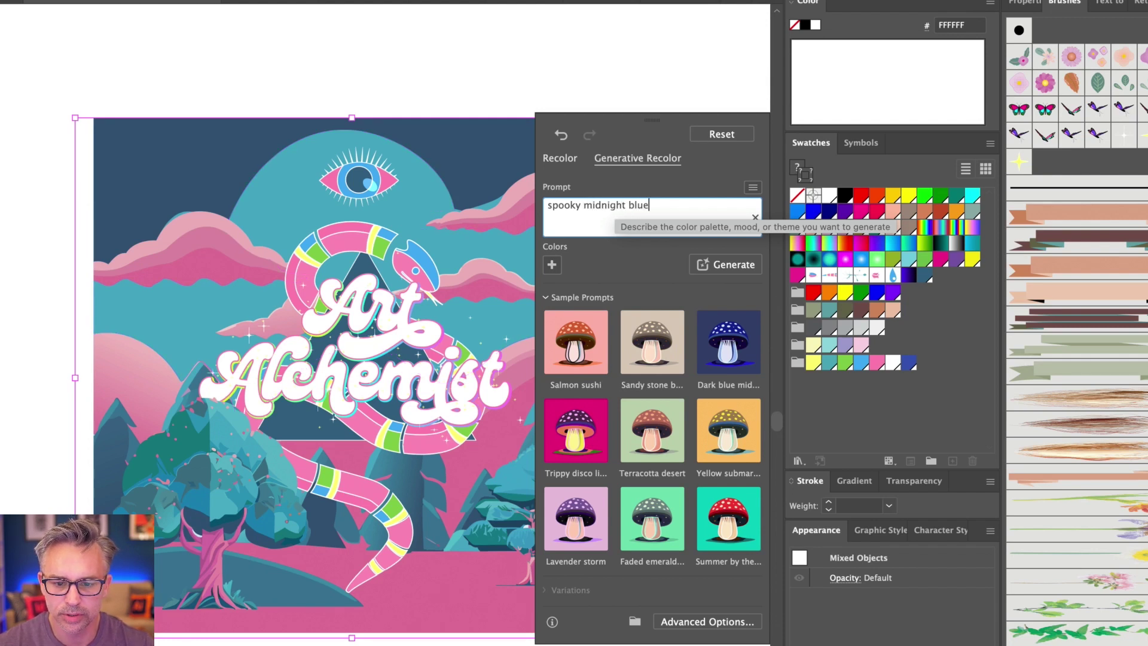
{"action": "type", "text": "s, "}
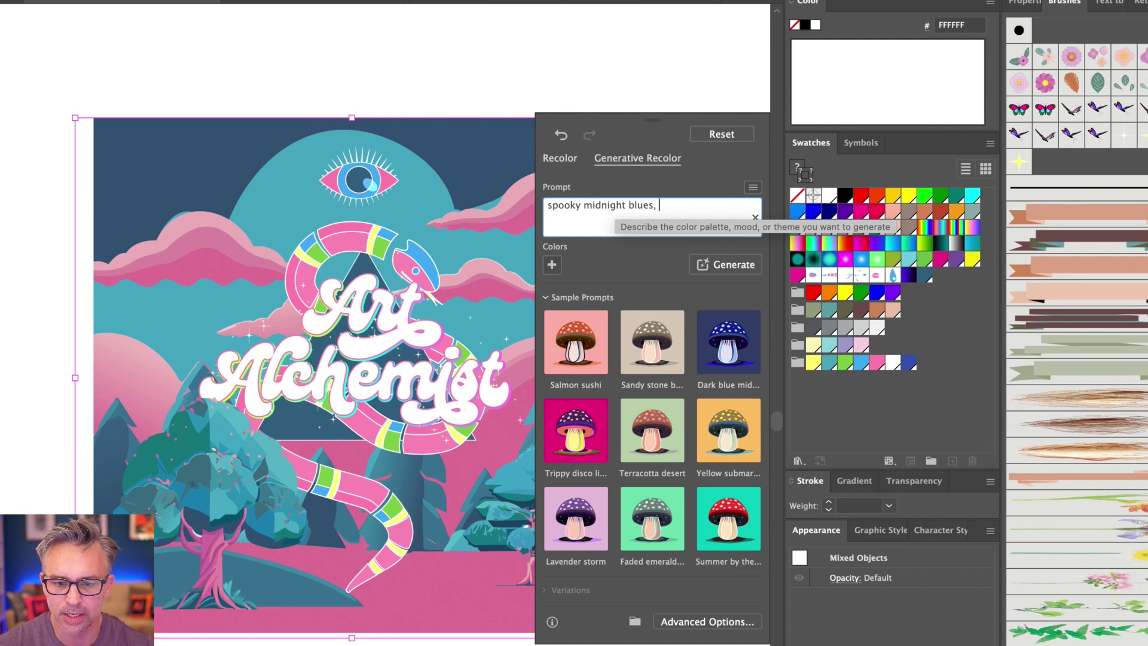
{"action": "type", "text": "soary,"}
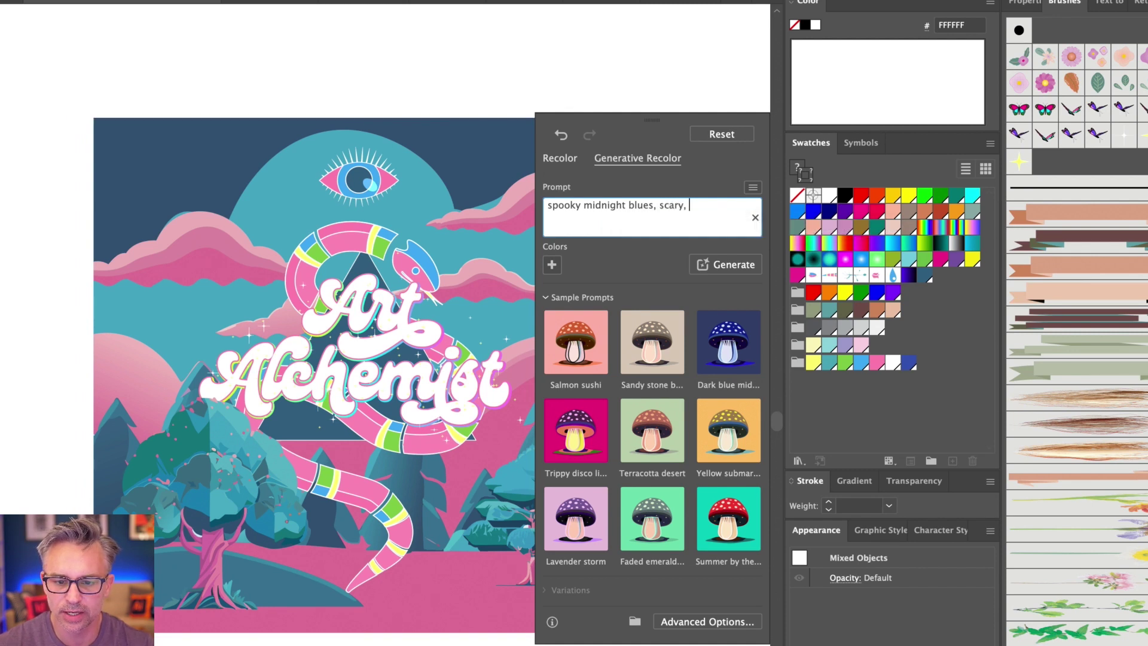
{"action": "type", "text": " hoor"}
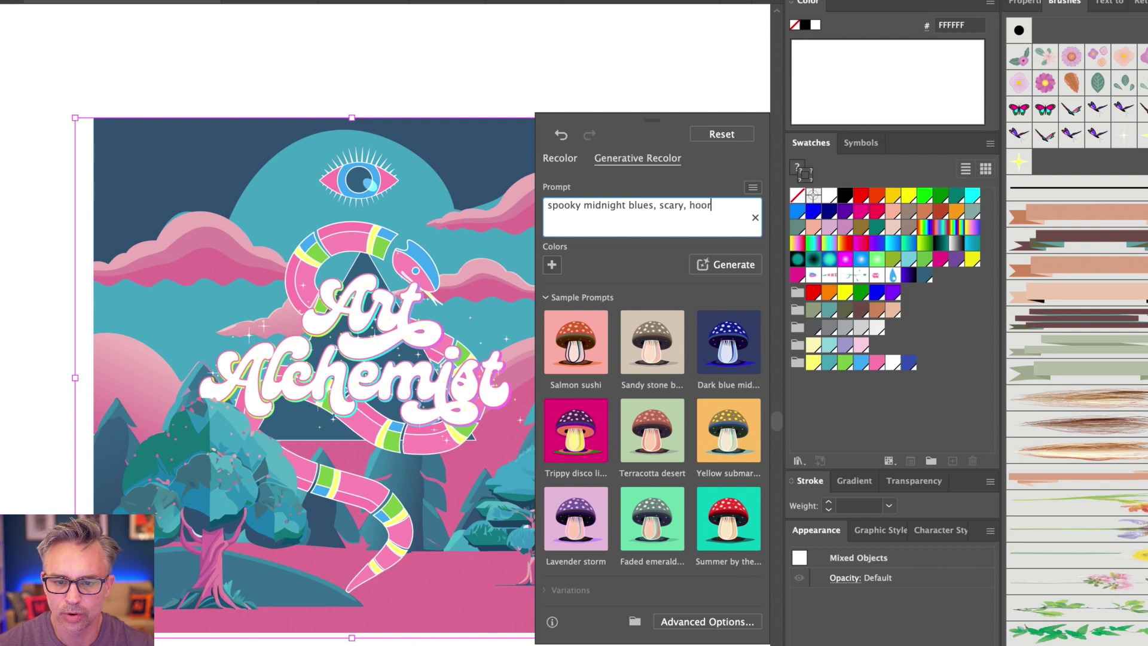
{"action": "key", "text": "BackSpace"}
{"action": "key", "text": "BackSpace"}
{"action": "type", "text": "rror"}
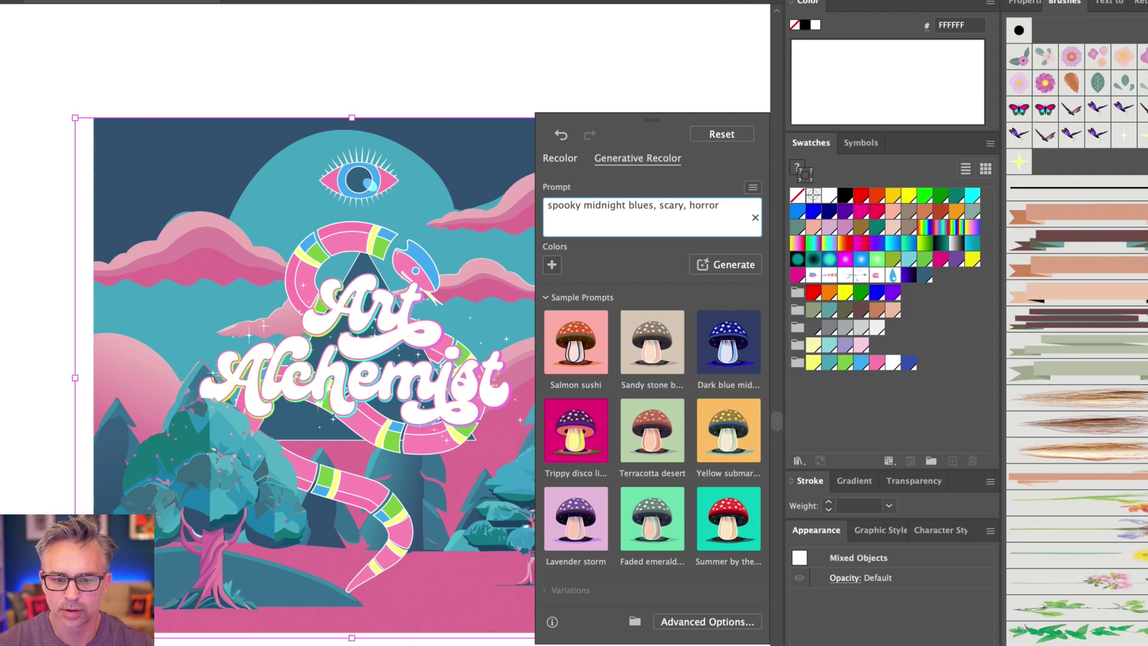
Remove the word "blues" from the recolor prompt and generate the color variations
{"action": "double_click", "coordinate": [641, 205]}
{"action": "key", "text": "BackSpace"}
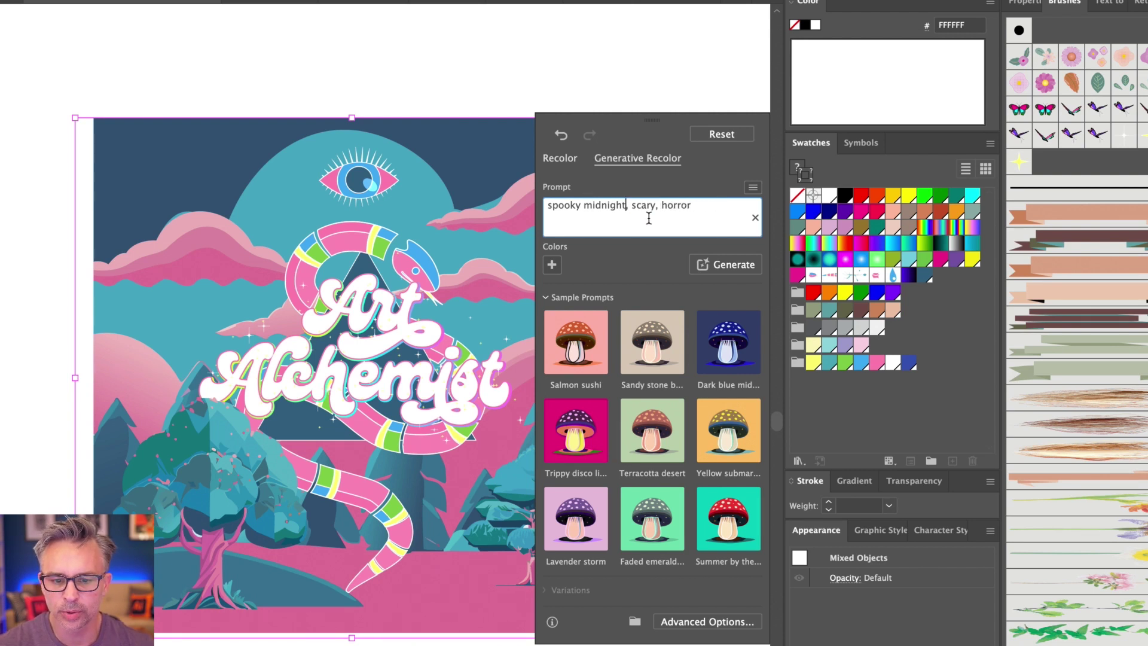
{"action": "key", "text": "Return"}
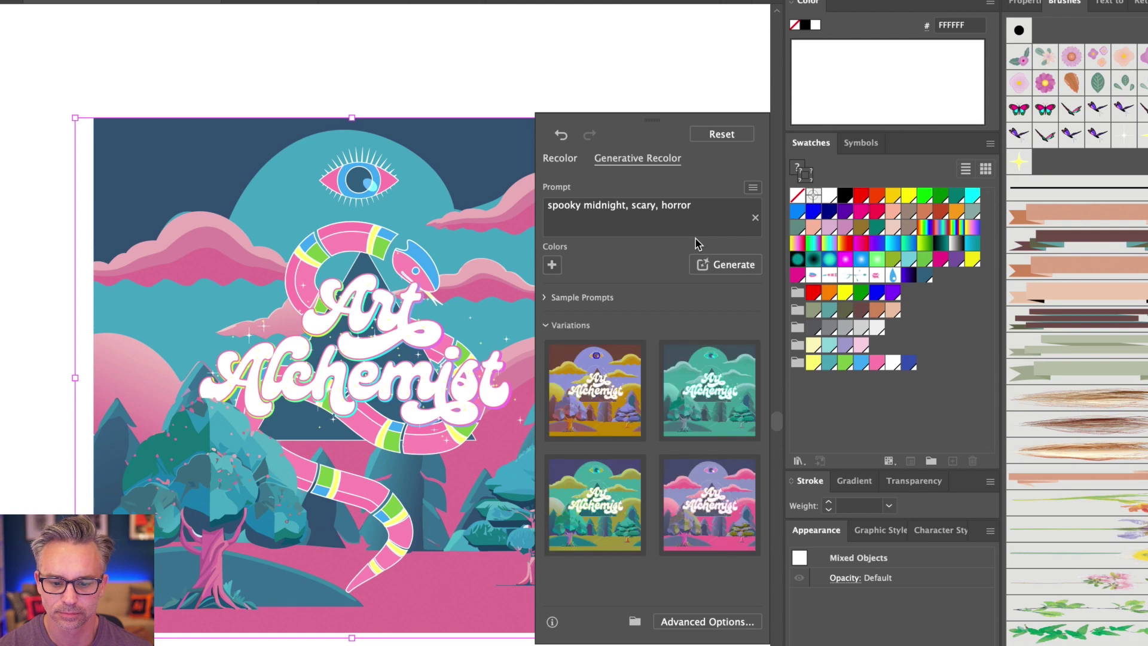
Try each of the four generated variations on the illustration and settle on the teal-green one
{"action": "left_click", "coordinate": [685, 405]}
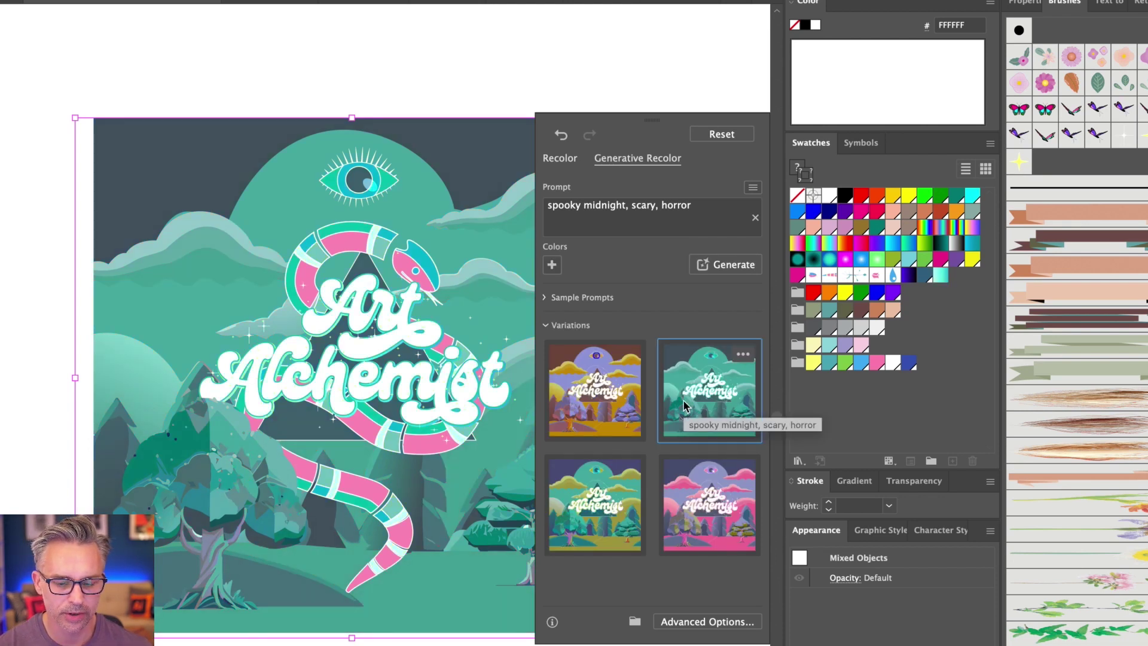
{"action": "left_click", "coordinate": [613, 482]}
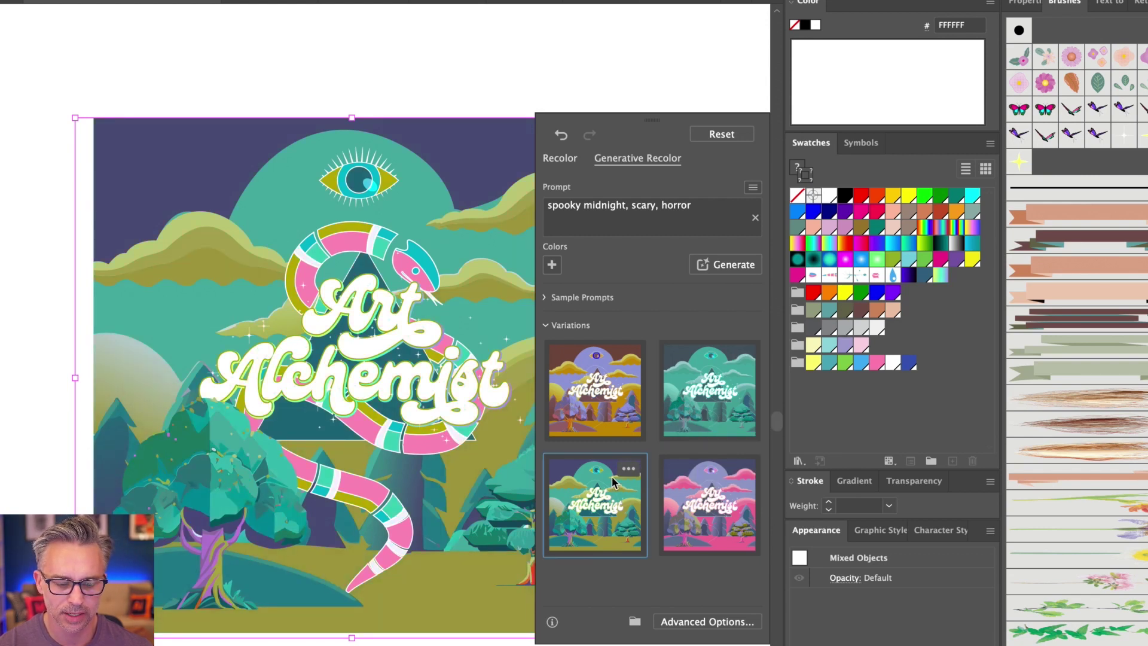
{"action": "left_click", "coordinate": [694, 506]}
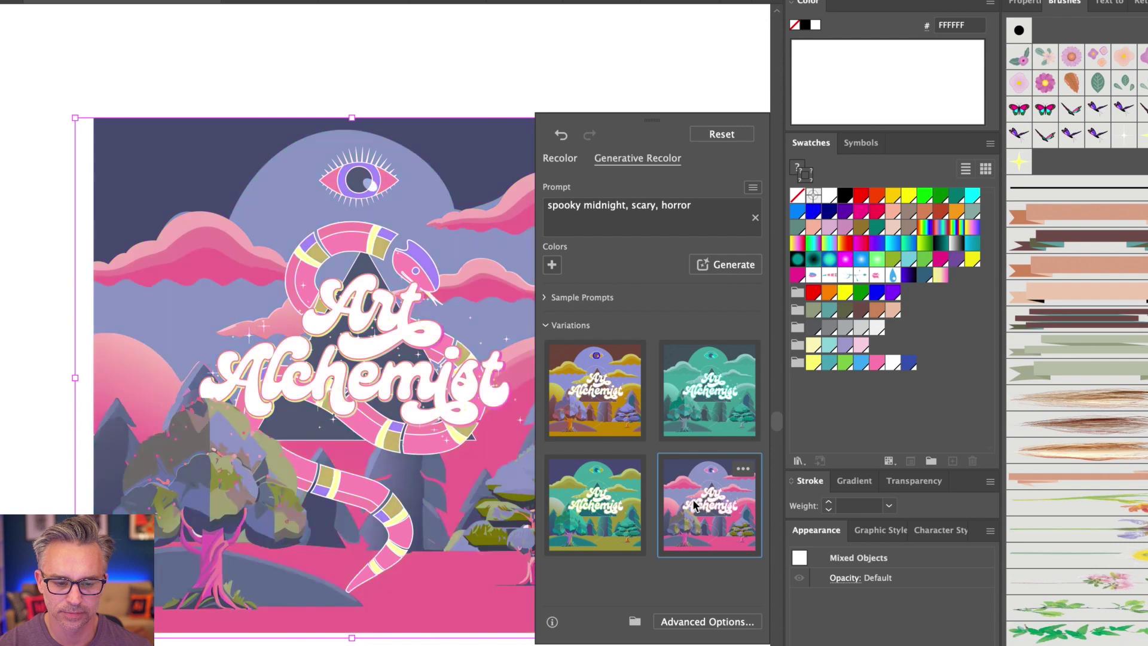
{"action": "left_click", "coordinate": [615, 420]}
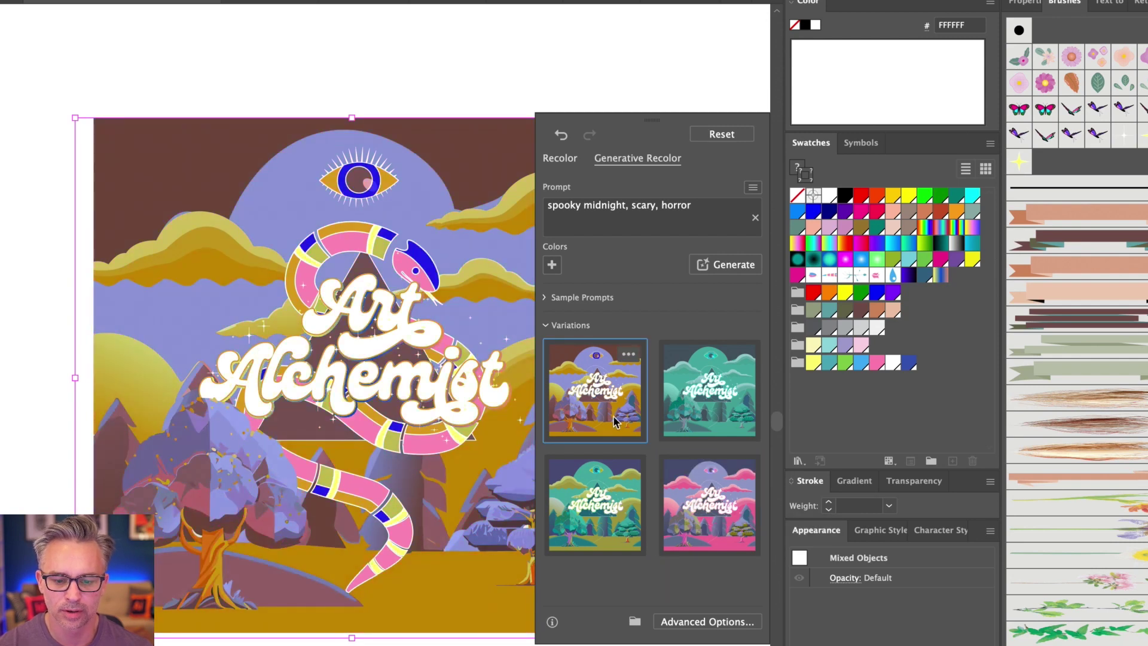
{"action": "left_click", "coordinate": [701, 423]}
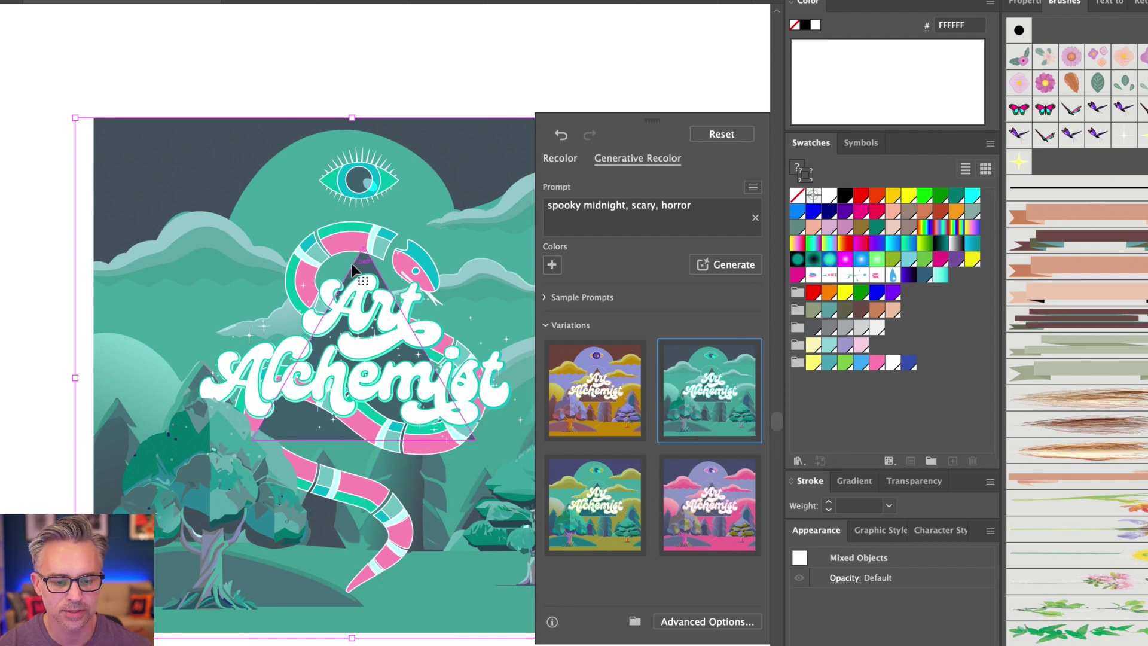
Open the advanced recolor options and rotate all artwork colors together on the color wheel to purple
{"action": "left_click", "coordinate": [682, 622]}
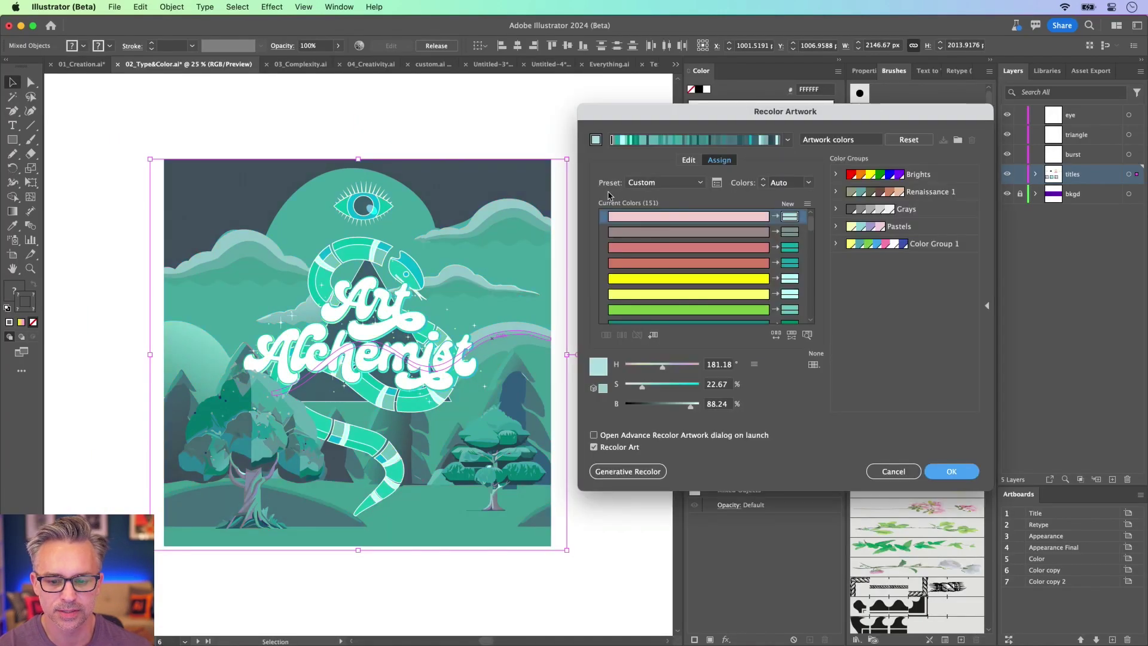
{"action": "left_click", "coordinate": [689, 160]}
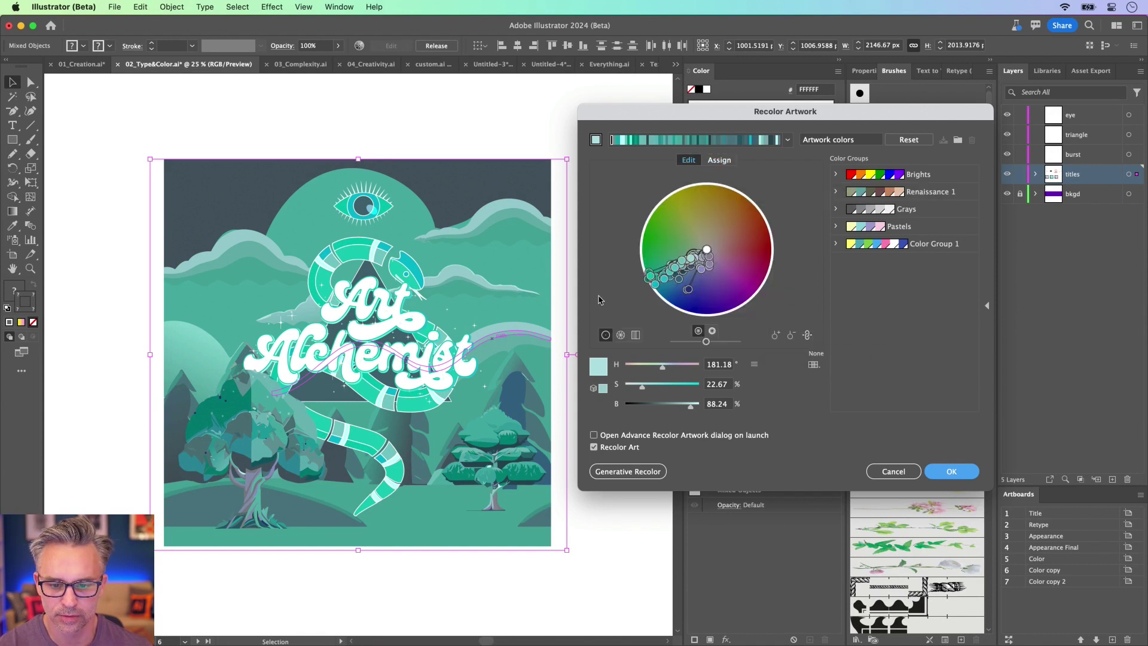
{"action": "left_click_drag", "start_coordinate": [655, 284], "coordinate": [738, 307]}
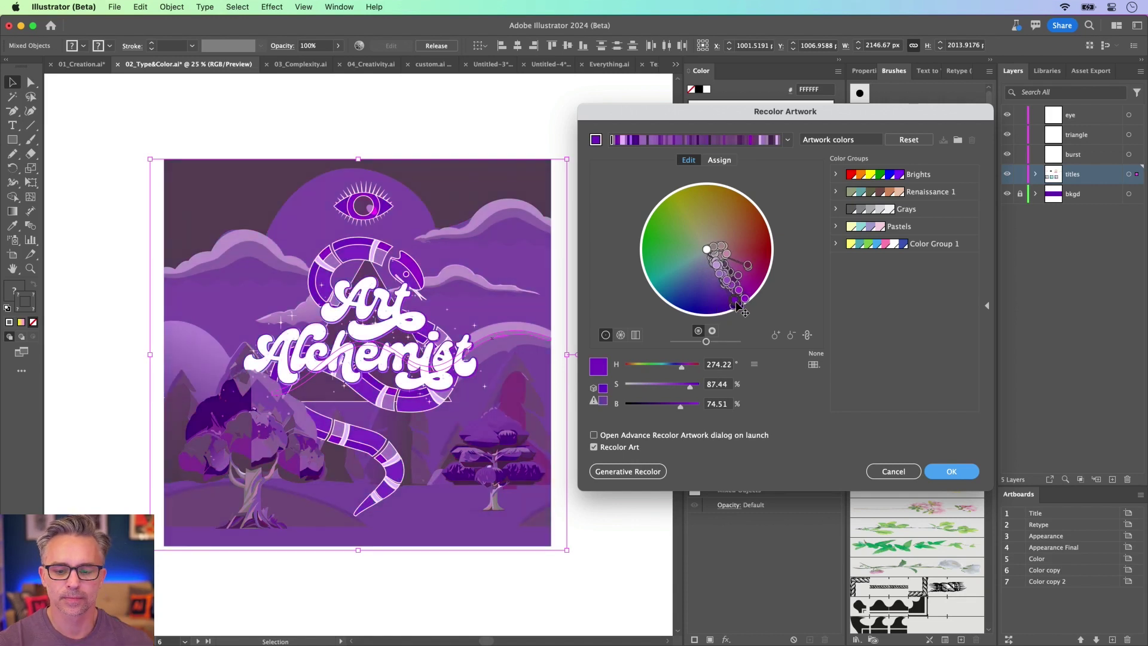
Reduce the recolored artwork to 8 colors in the color assignment settings
{"action": "left_click", "coordinate": [721, 161]}
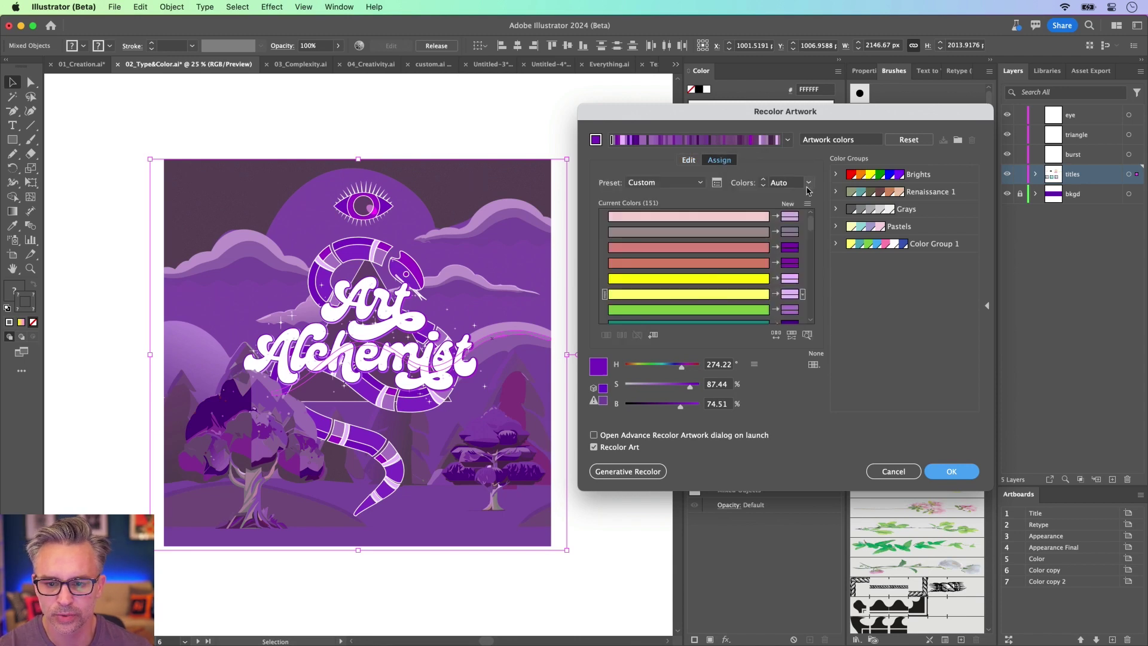
{"action": "left_click", "coordinate": [796, 182]}
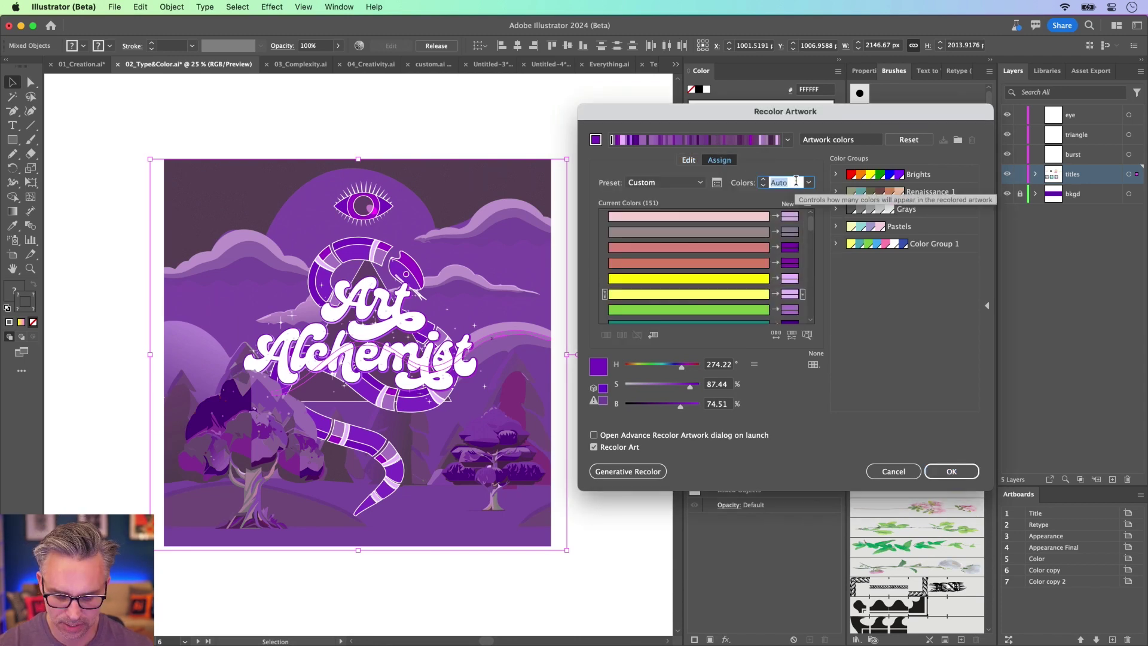
{"action": "type", "text": "8"}
{"action": "key", "text": "Tab"}
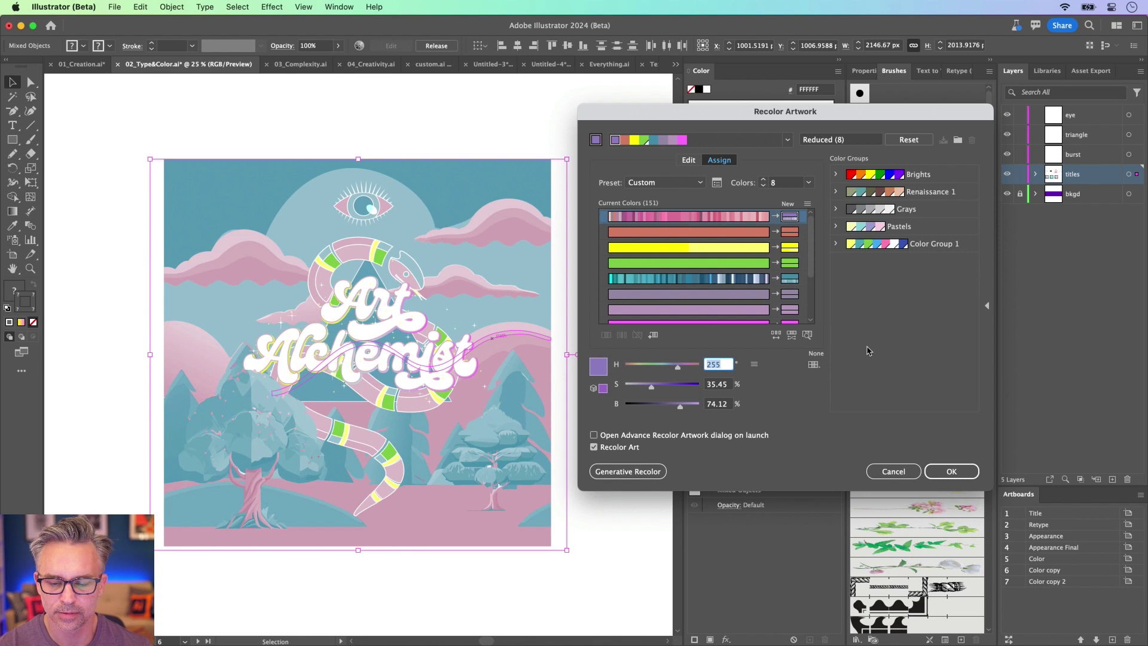
Mute the linked colors on the color wheel, darken them to 26% brightness, apply the recolor and deselect the artwork
{"action": "left_click", "coordinate": [689, 160]}
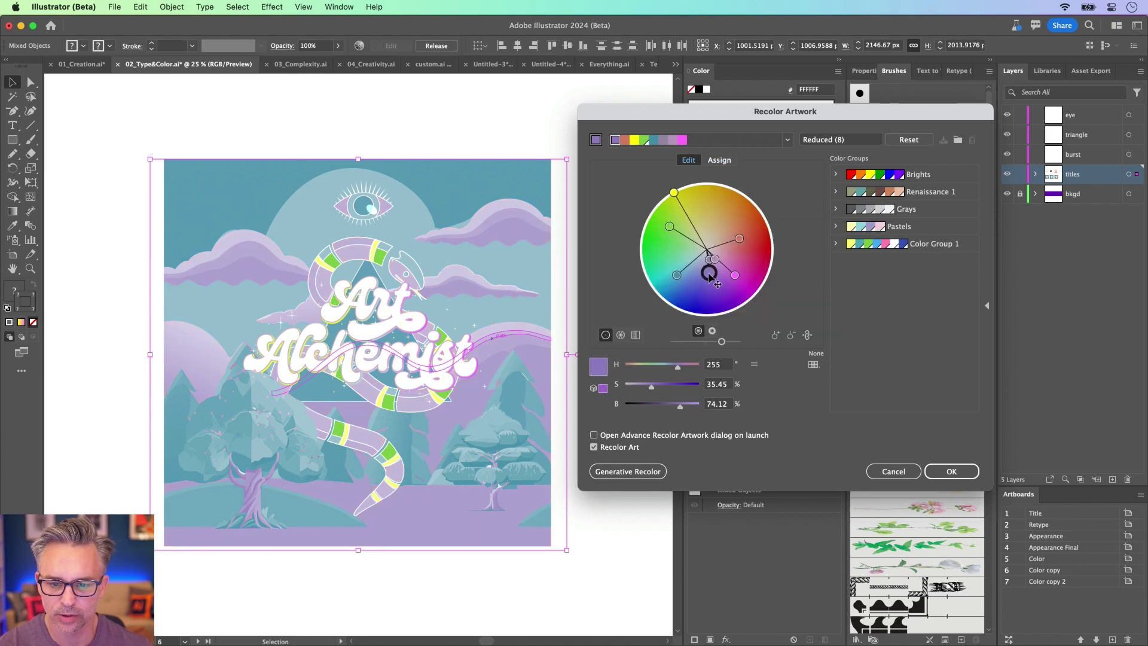
{"action": "left_click_drag", "start_coordinate": [709, 276], "coordinate": [708, 270]}
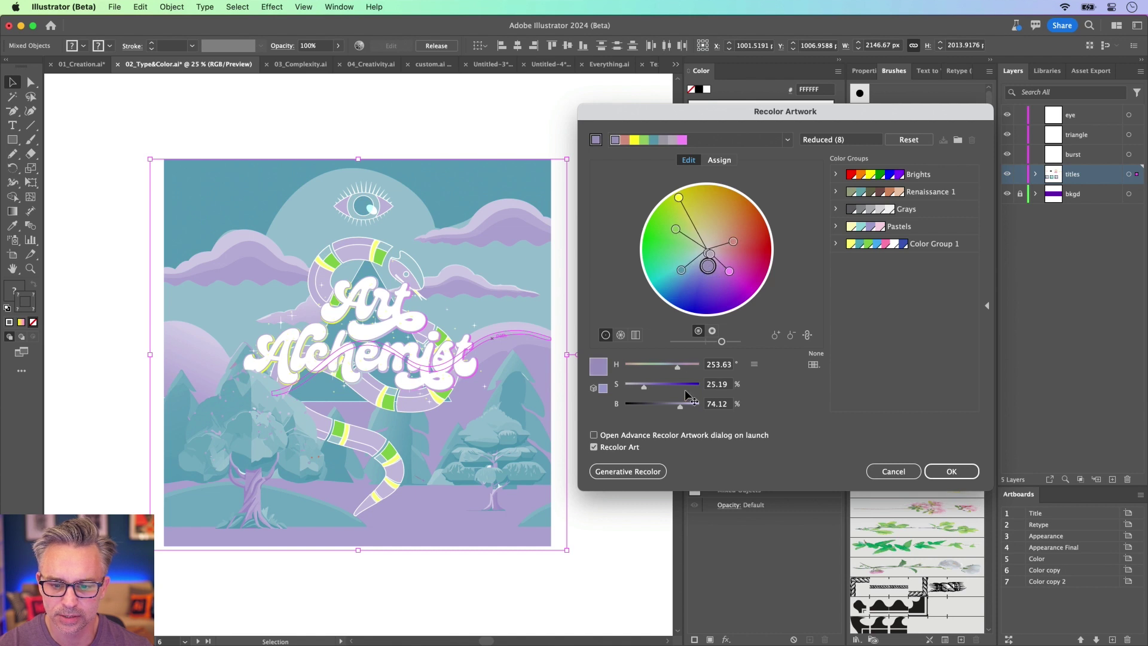
{"action": "left_click_drag", "start_coordinate": [680, 406], "coordinate": [645, 408]}
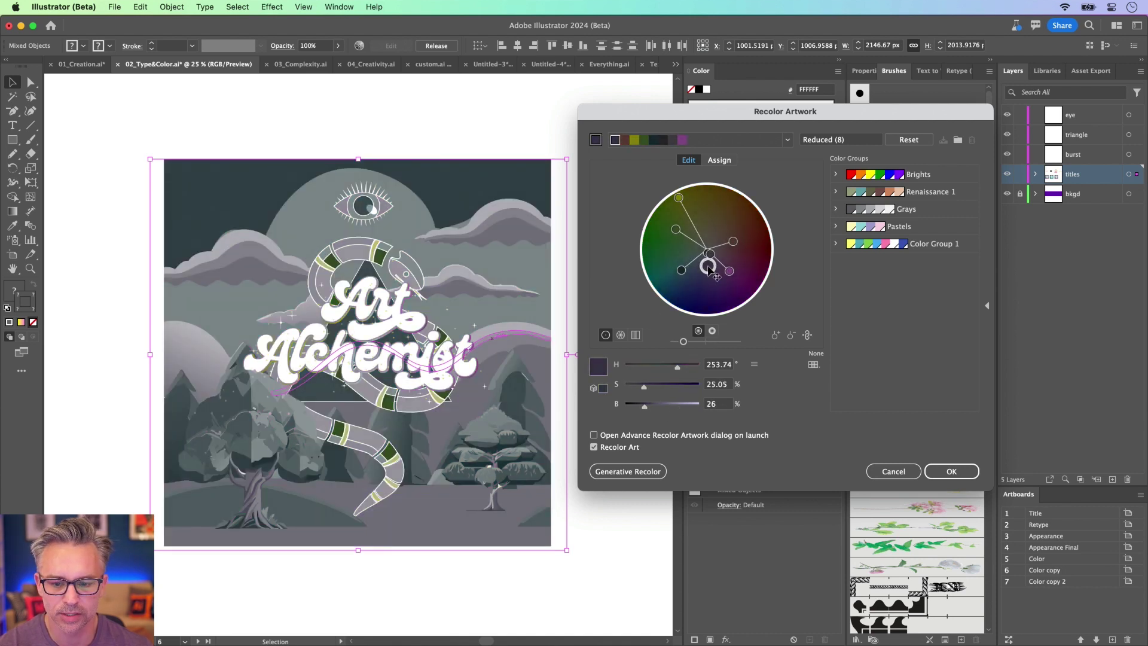
{"action": "left_click_drag", "start_coordinate": [709, 270], "coordinate": [712, 267]}
{"action": "left_click", "coordinate": [952, 471]}
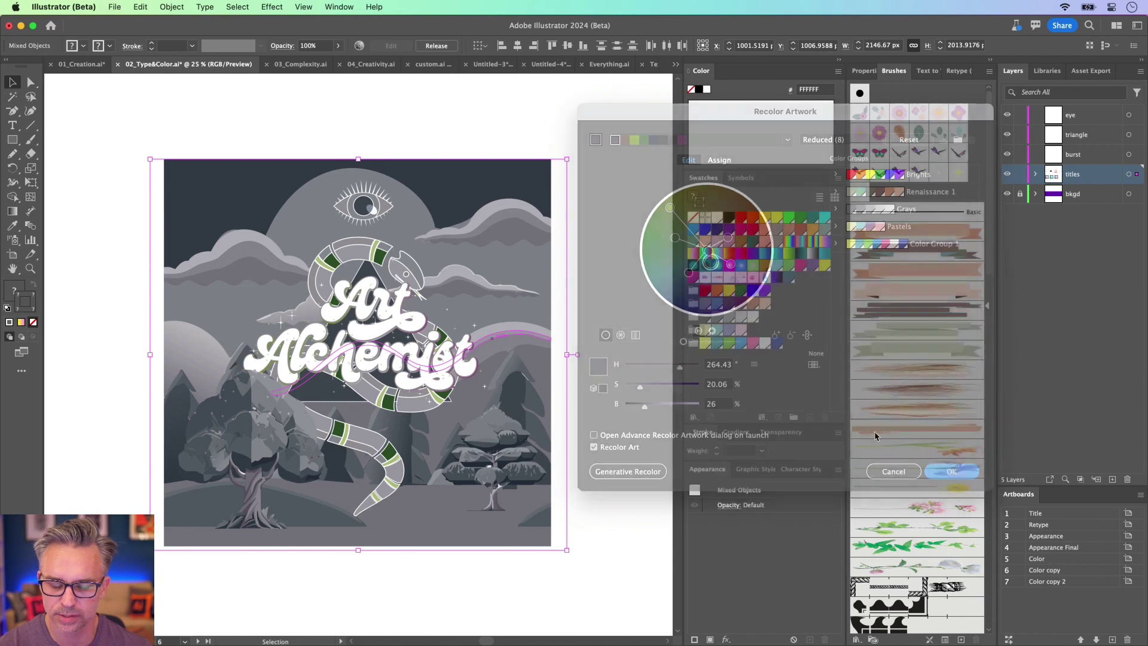
{"action": "left_click", "coordinate": [286, 133]}
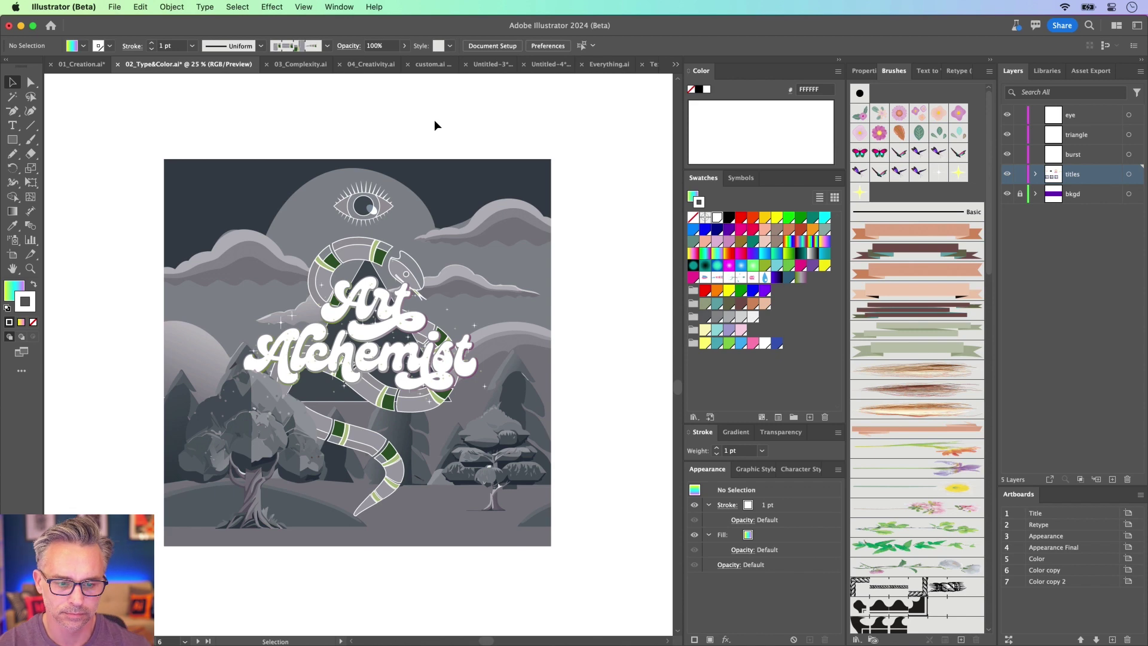
Switch to the 03_Complexity.ai document, show its properties and go to the Fillinger artboard
{"action": "left_click", "coordinate": [291, 67]}
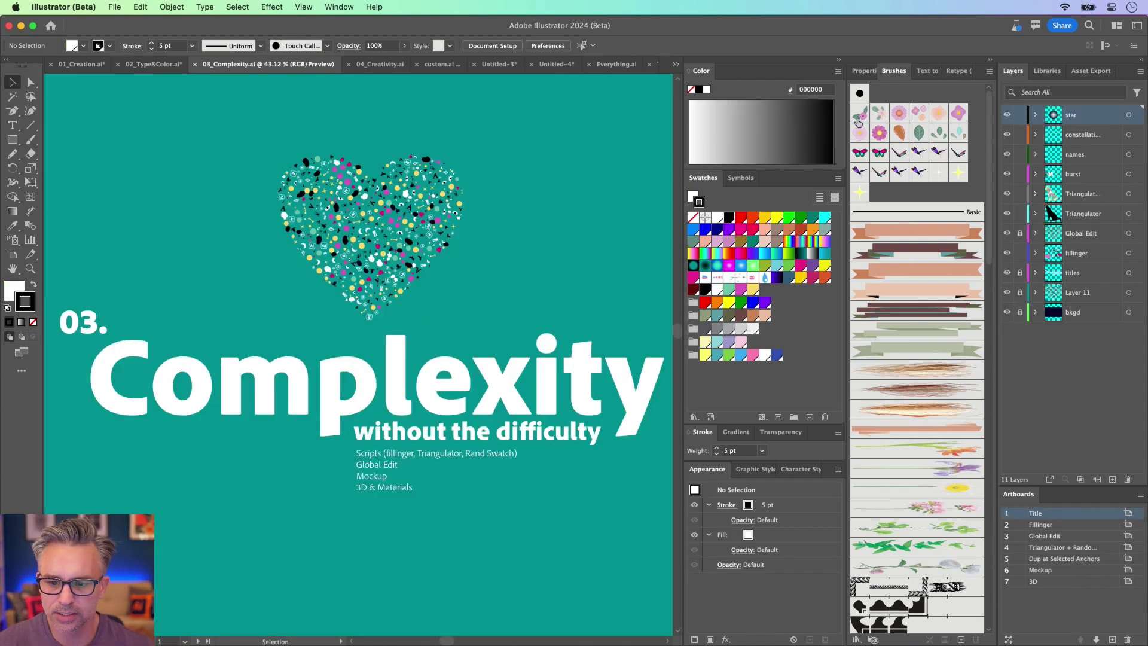
{"action": "left_click", "coordinate": [866, 75]}
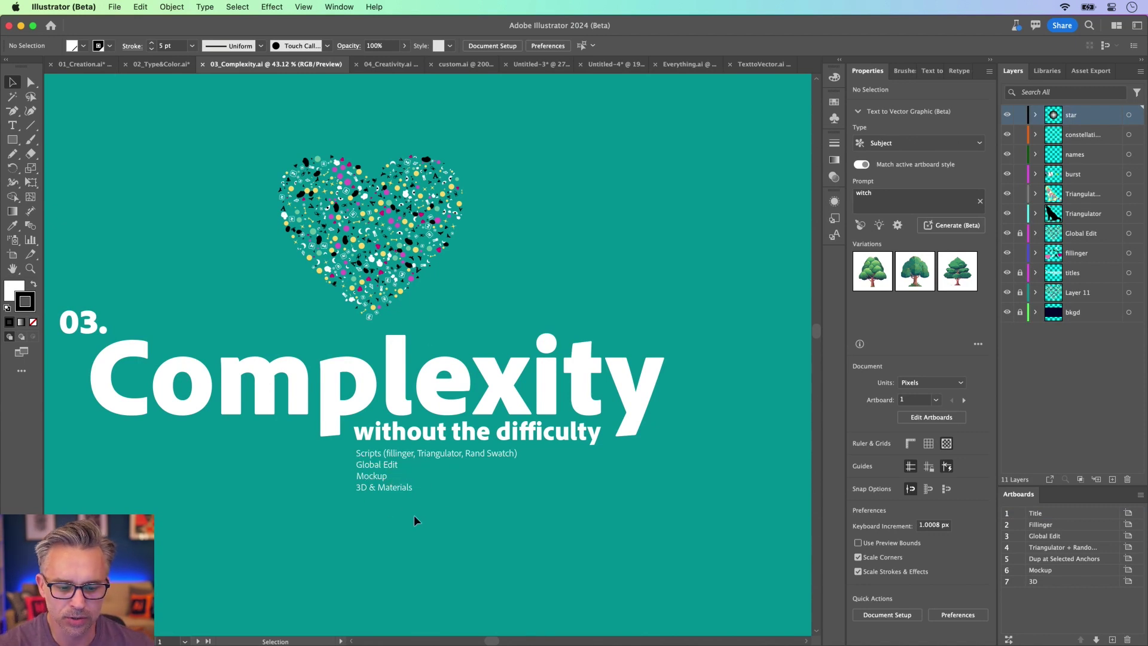
{"action": "double_click", "coordinate": [1064, 526]}
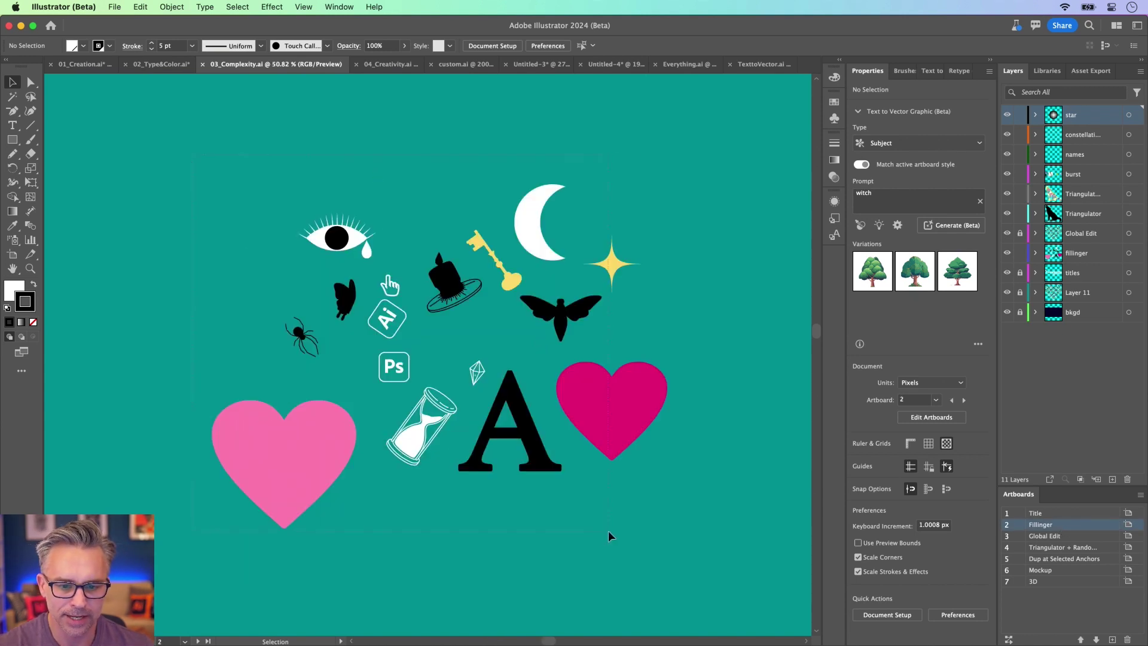
Select all the artwork on the Fillinger artboard and run the fillinger script to fill the pink heart with the icons
{"action": "key", "text": "super+a"}
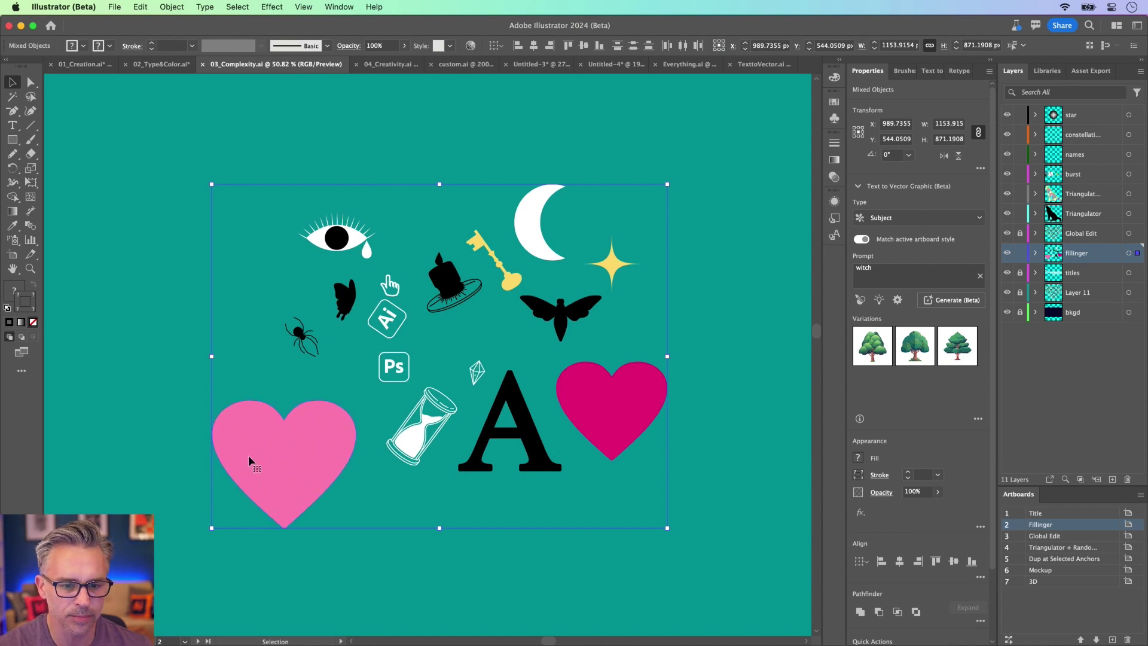
{"action": "left_click", "coordinate": [113, 7]}
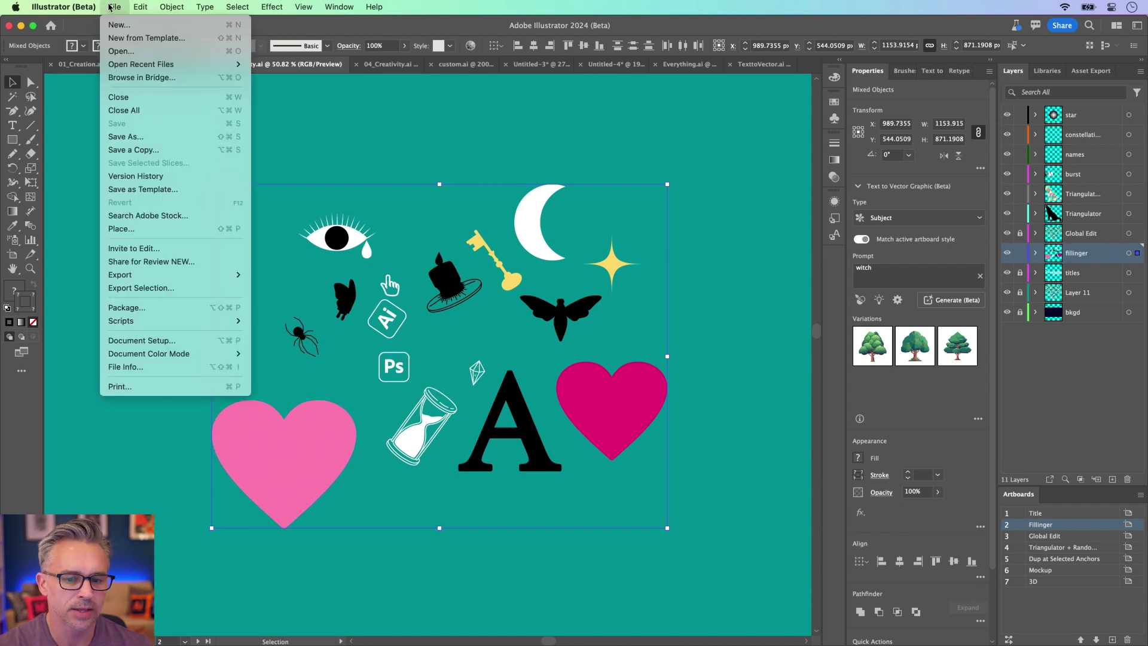
{"action": "mouse_move", "coordinate": [152, 326]}
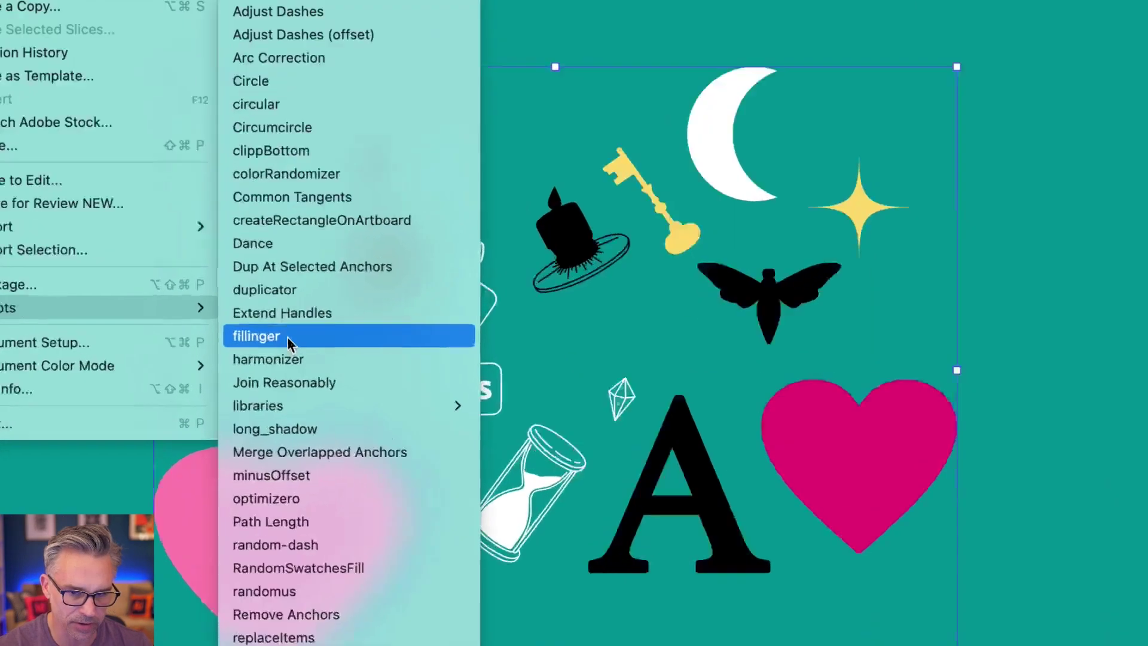
{"action": "left_click", "coordinate": [287, 339]}
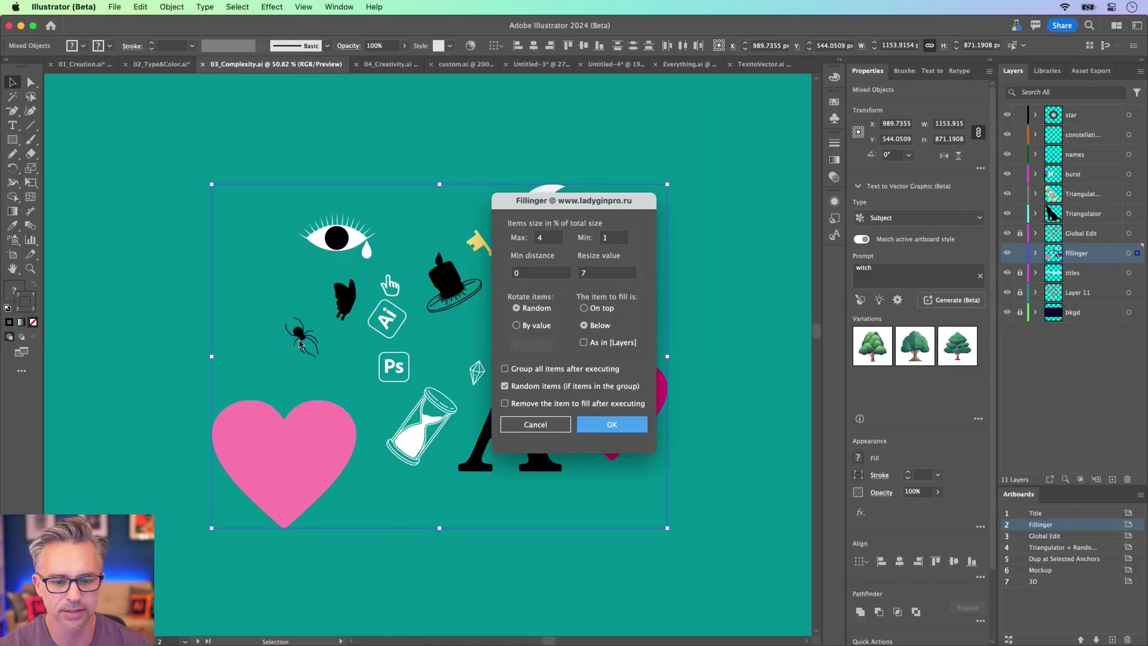
{"action": "left_click_drag", "start_coordinate": [543, 204], "coordinate": [683, 212]}
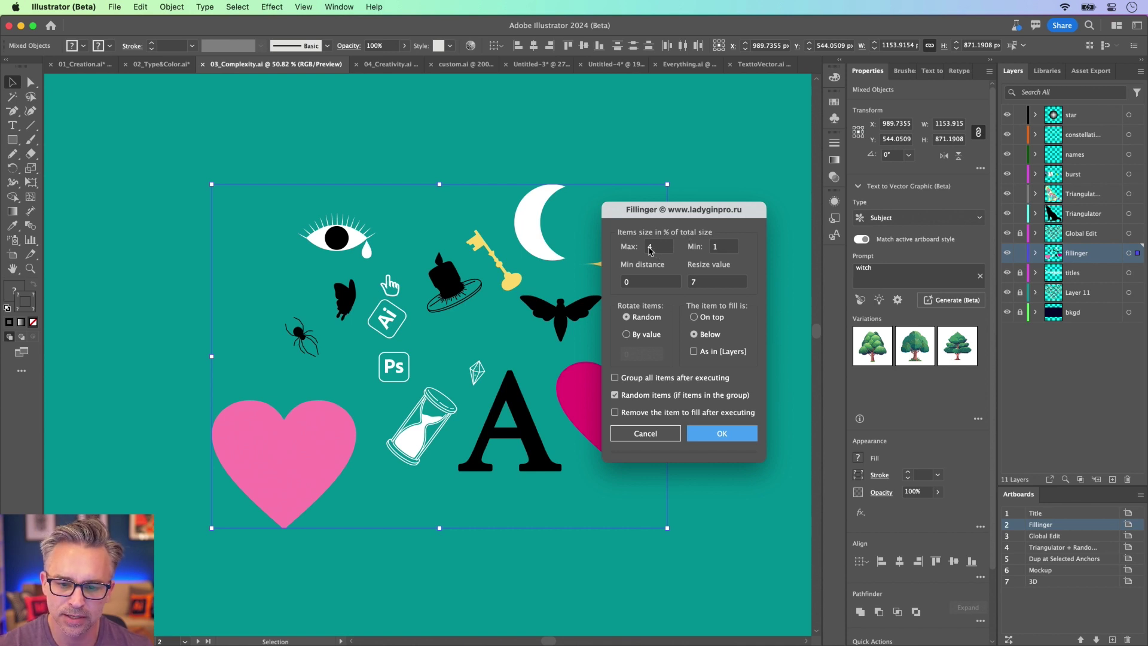
{"action": "left_click", "coordinate": [700, 438]}
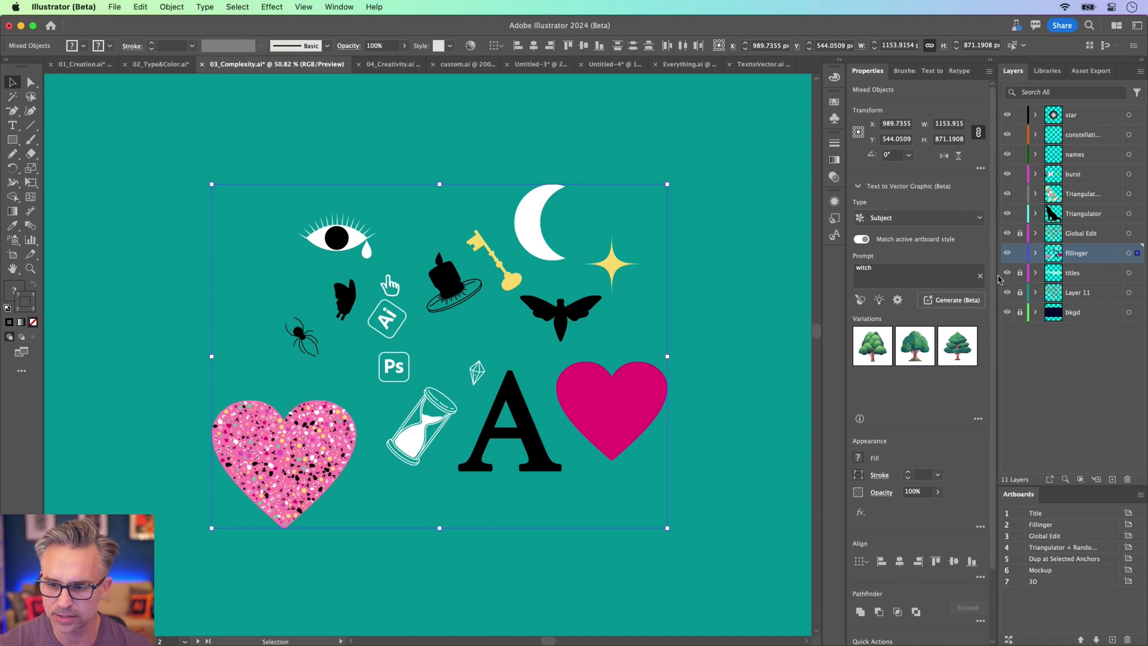
Deselect the artwork and examine the icon fill inside the pink heart up close
{"action": "left_click", "coordinate": [1036, 253]}
{"action": "left_click", "coordinate": [1036, 253]}
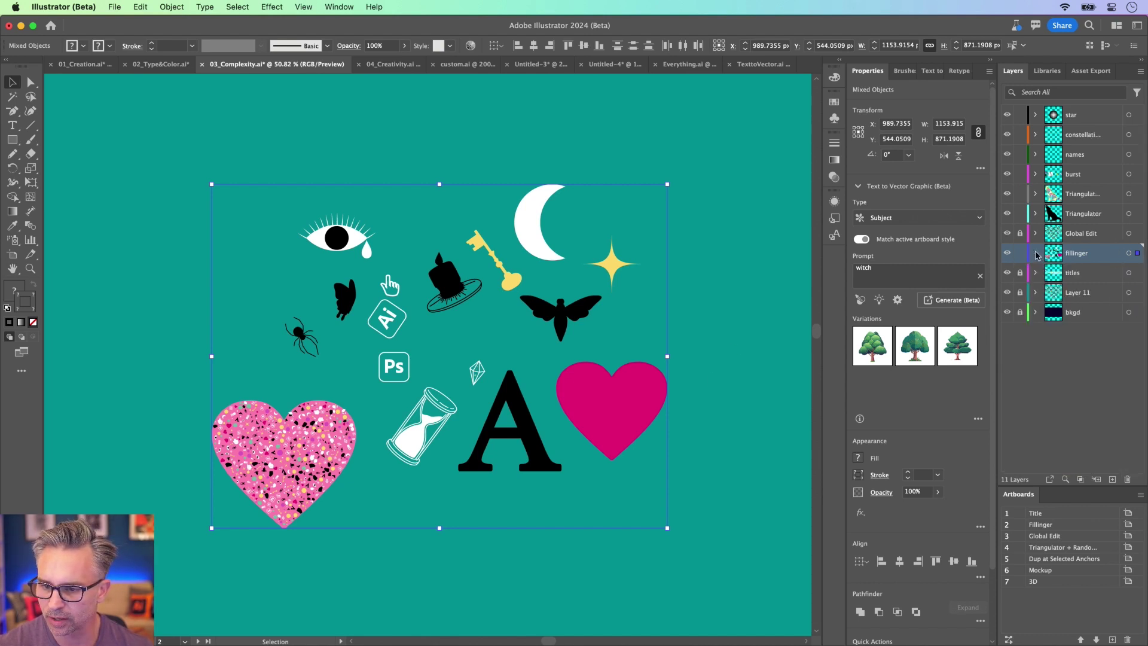
{"action": "key", "text": "z"}
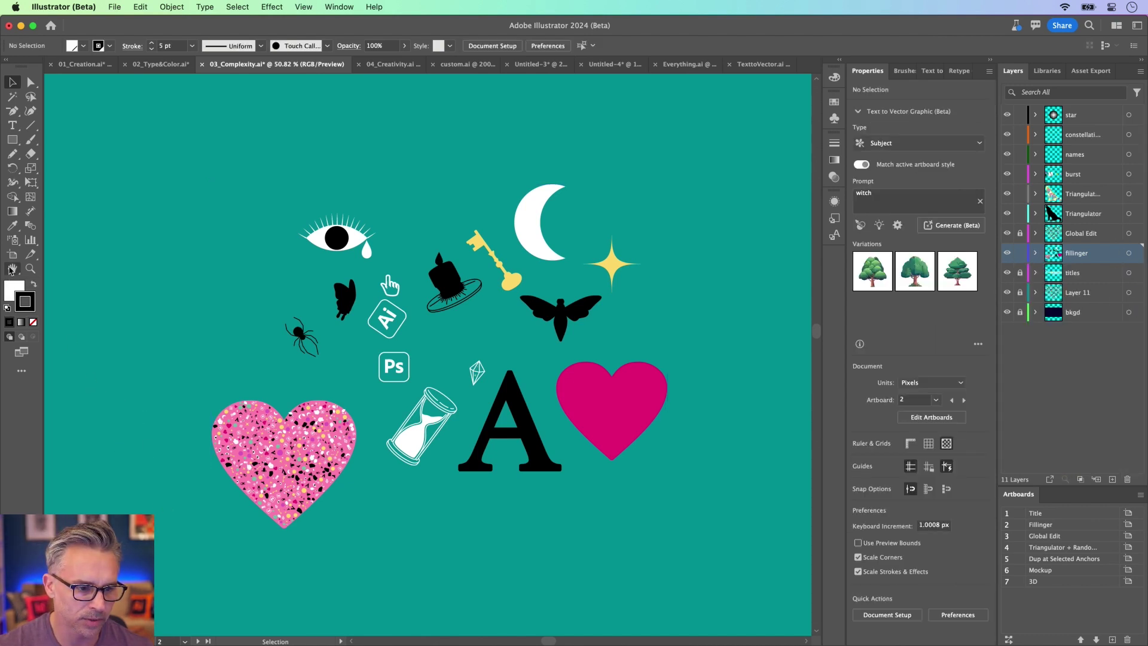
{"action": "key", "text": "super+shift+a"}
{"action": "left_click_drag", "start_coordinate": [207, 402], "coordinate": [335, 404]}
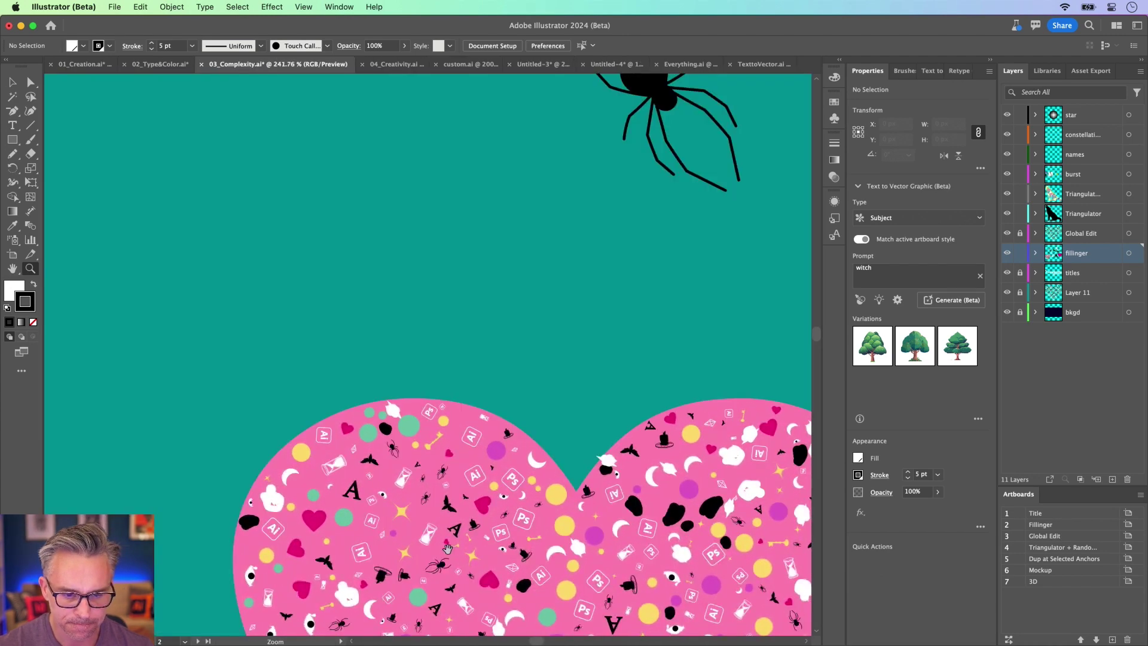
{"action": "left_click_drag", "start_coordinate": [451, 548], "coordinate": [339, 225]}
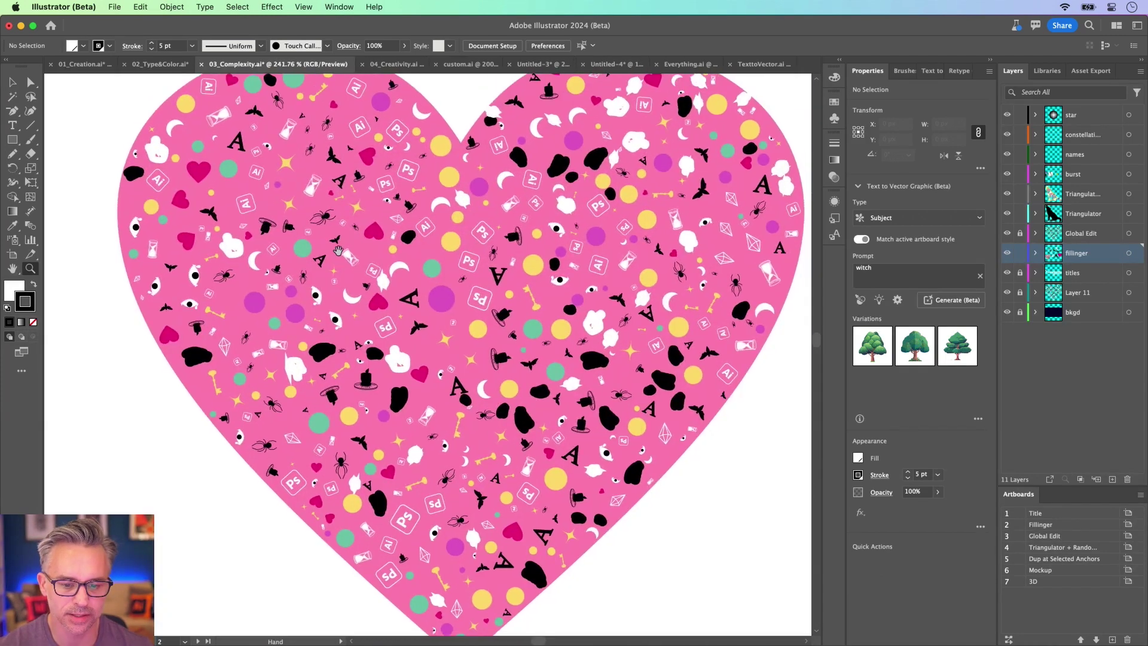
Select one of the thick black butterfly blobs inside the heart and check its path in outline view before returning to preview
{"action": "left_click", "coordinate": [10, 81]}
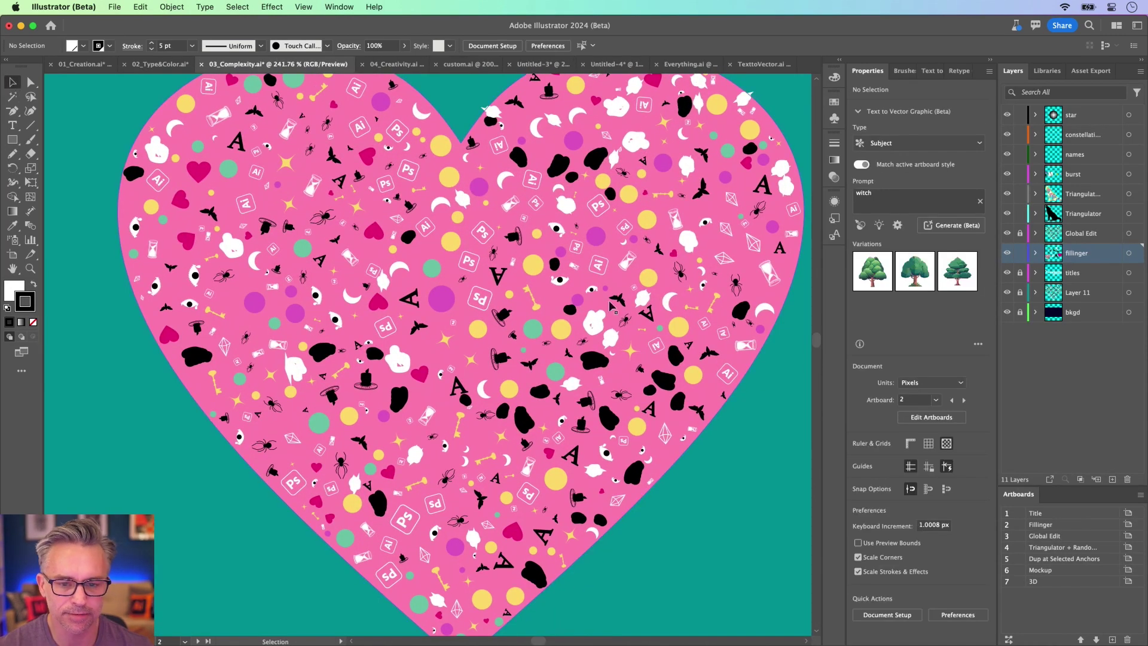
{"action": "left_click", "coordinate": [600, 363]}
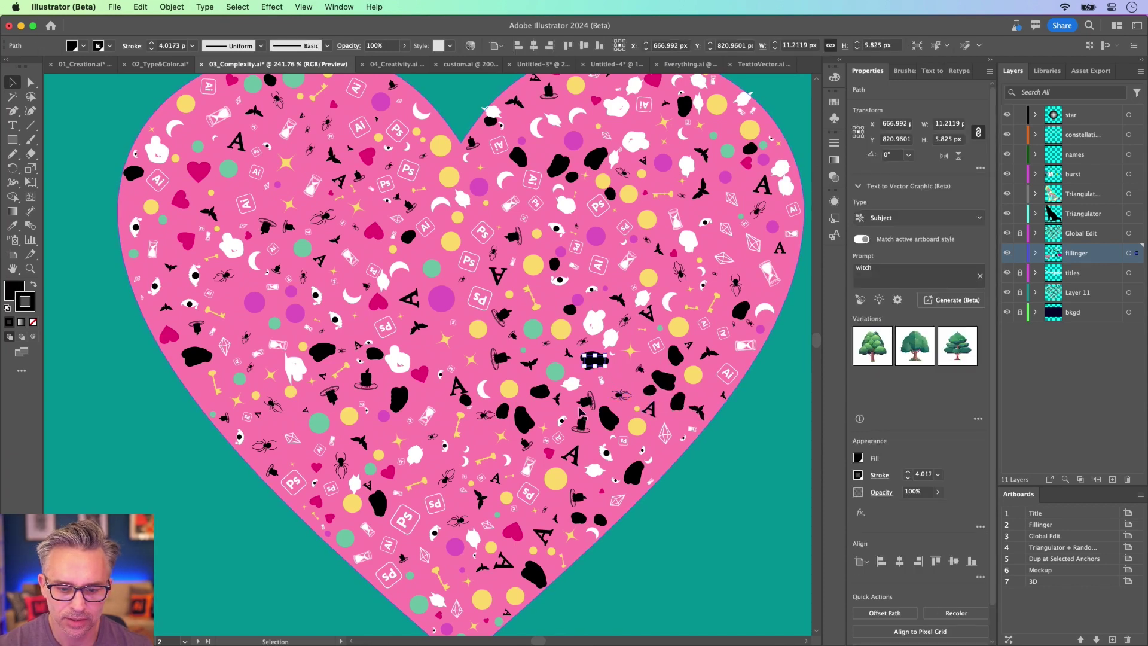
{"action": "left_click", "coordinate": [523, 421]}
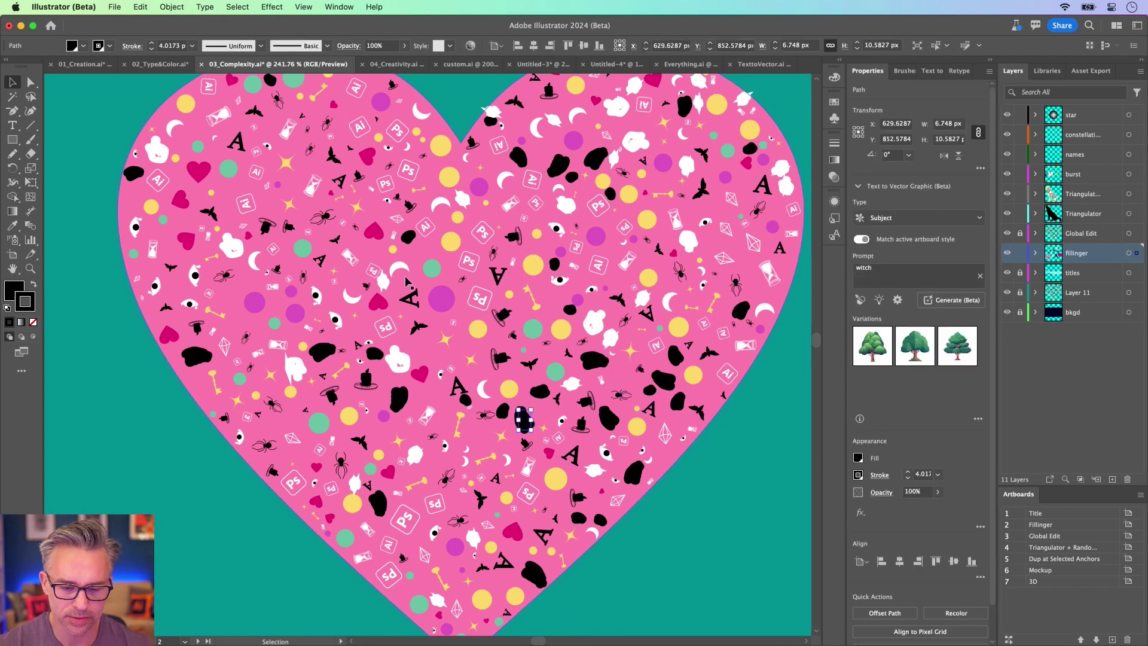
{"action": "key", "text": "a"}
{"action": "key", "text": "super+equal"}
{"action": "key", "text": "super+equal"}
{"action": "key", "text": "super+equal"}
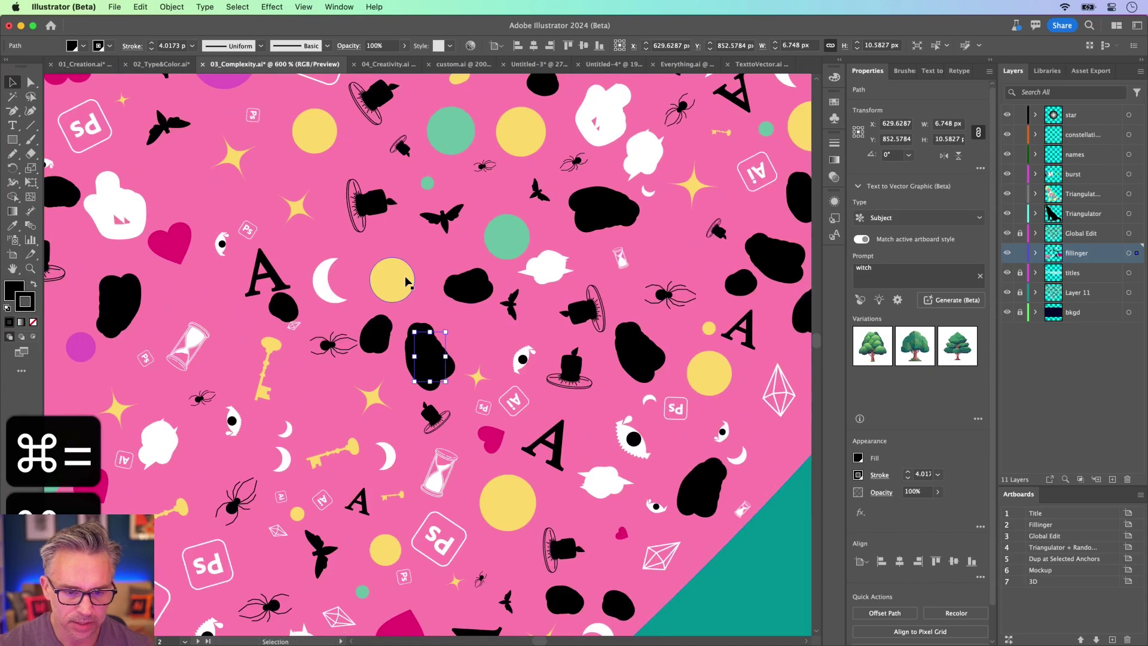
{"action": "key", "text": "super+y"}
{"action": "key", "text": "v"}
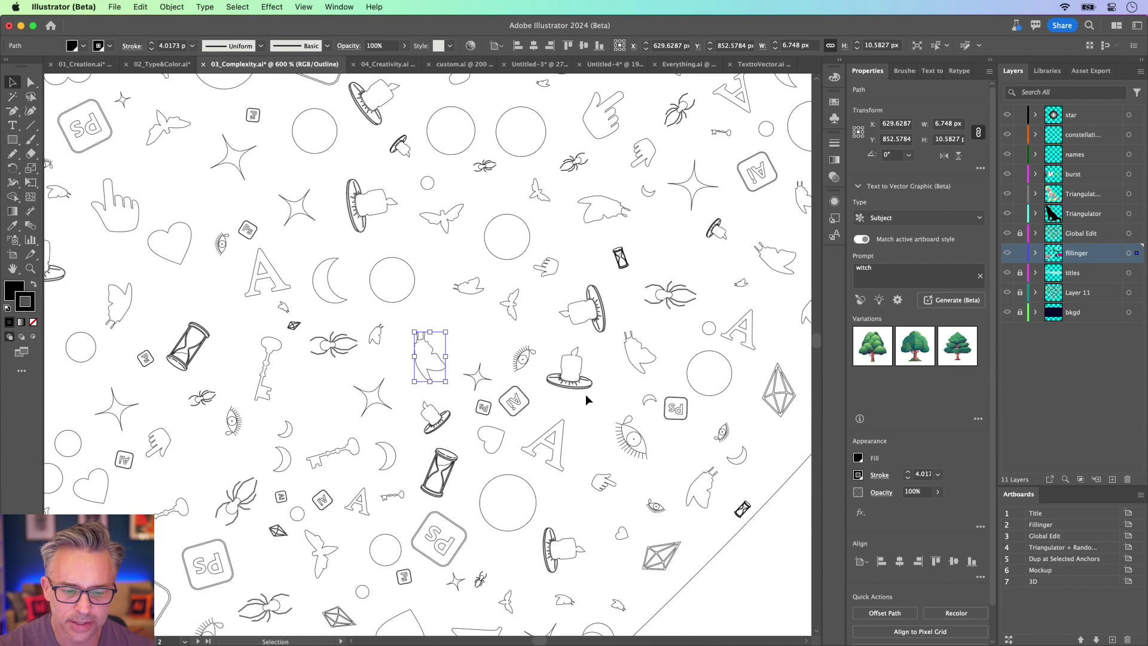
{"action": "key", "text": "super+y"}
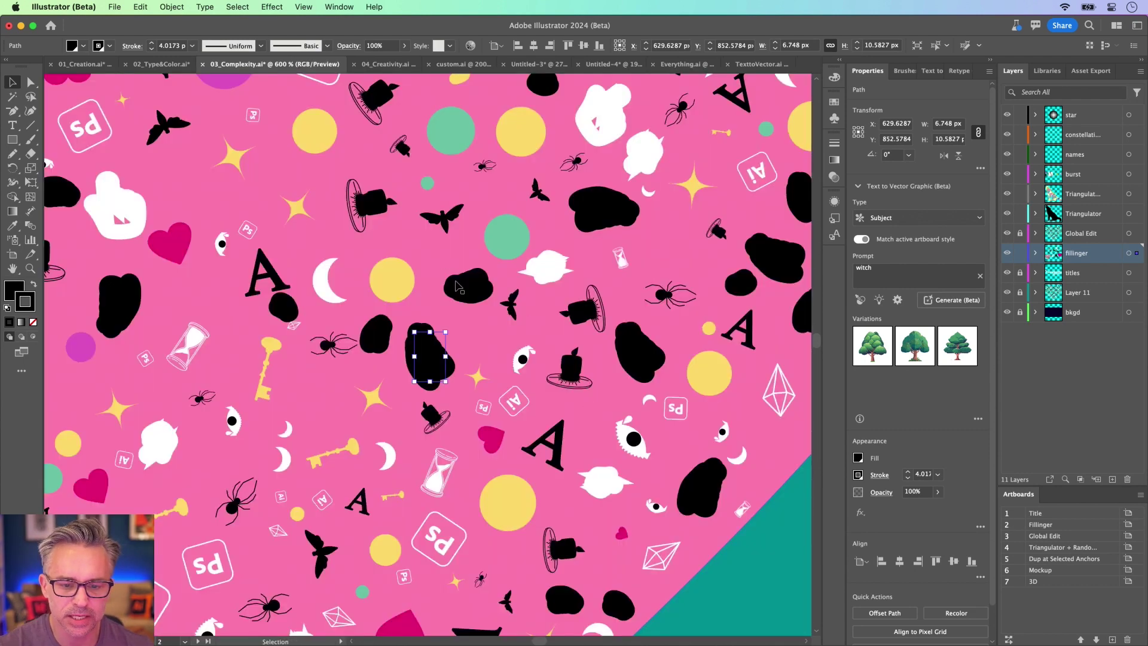
Start a global edit from the selected butterfly and set the stroke of all matching butterflies to none
{"action": "scroll", "coordinate": [338, 317], "scroll_direction": "up", "scroll_amount": 1}
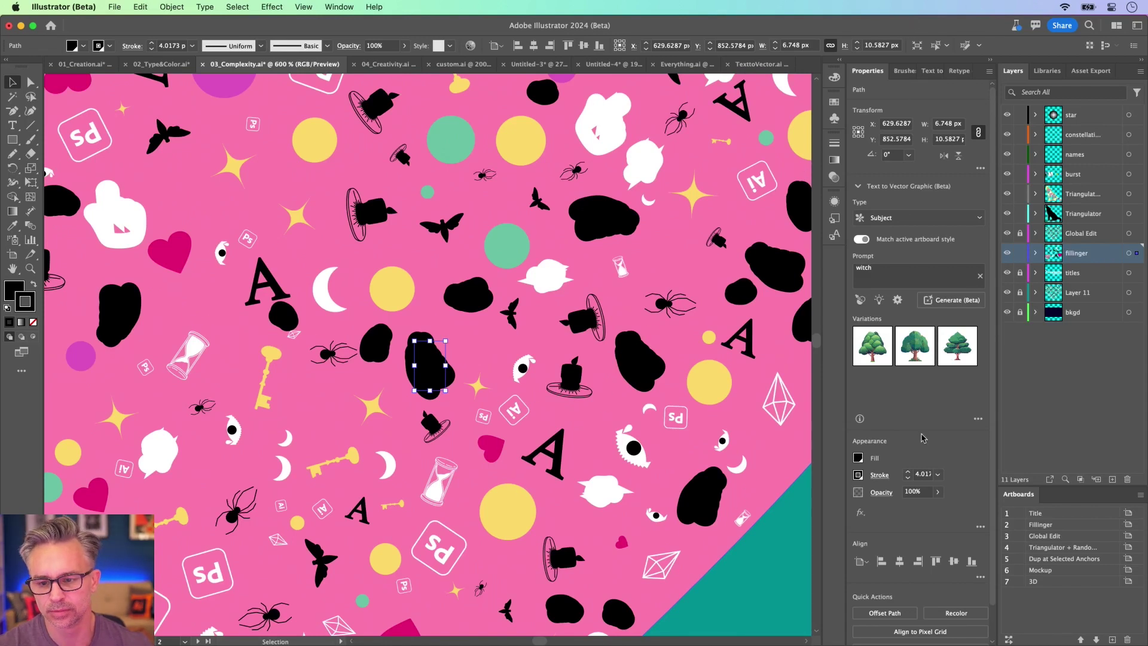
{"action": "scroll", "coordinate": [993, 625], "scroll_direction": "down", "scroll_amount": 2}
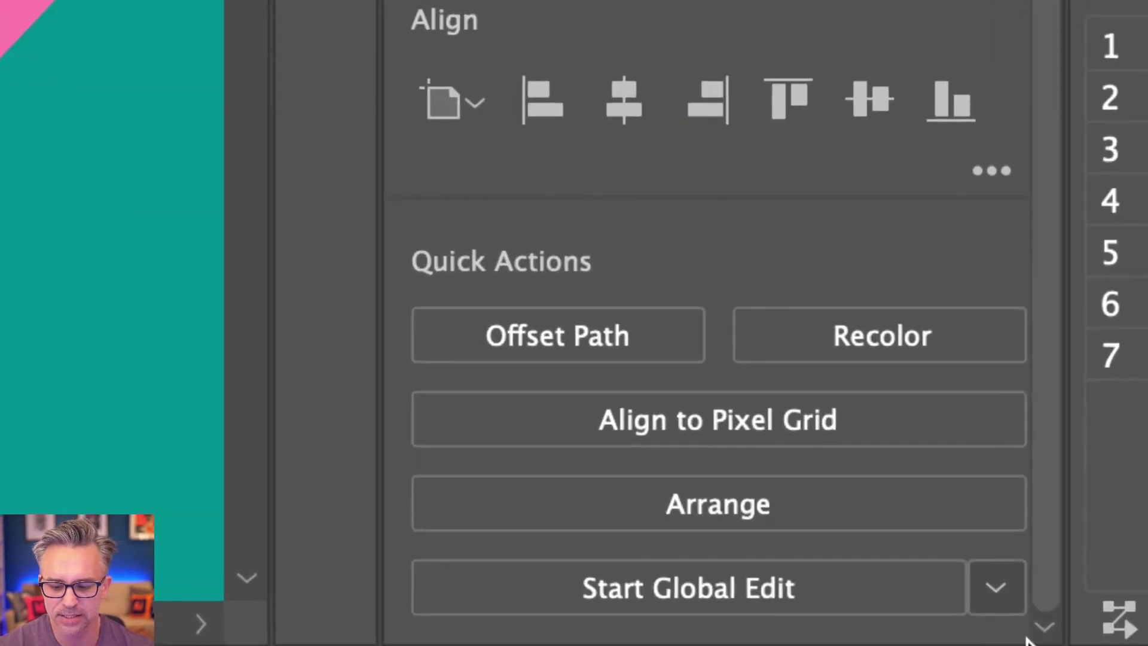
{"action": "mouse_move", "coordinate": [993, 645]}
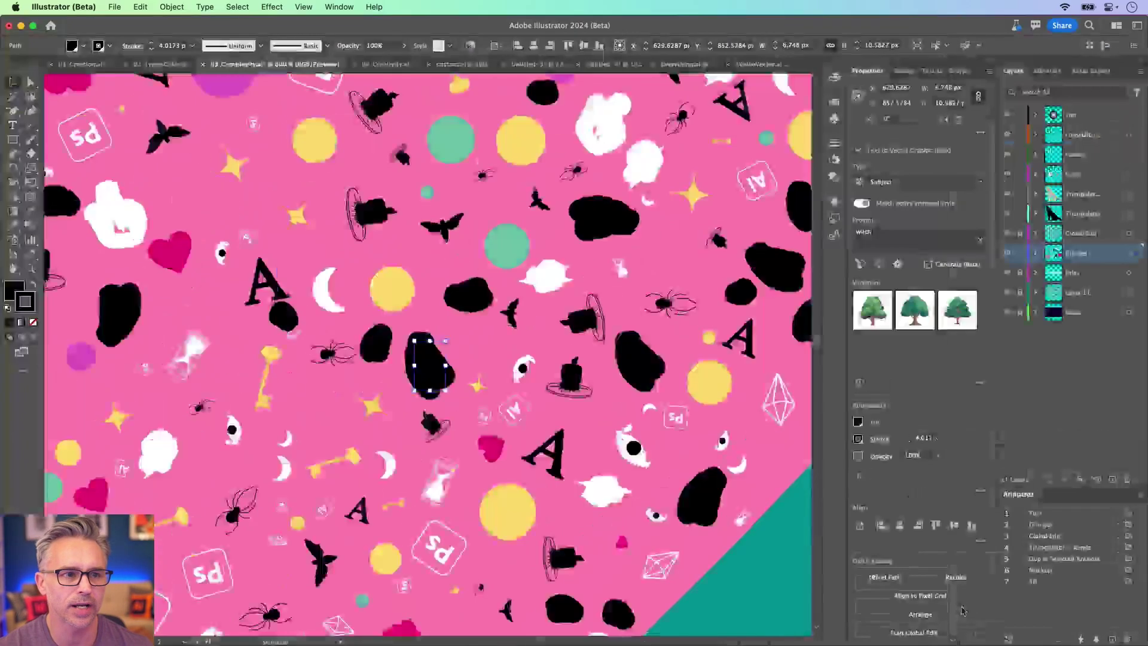
{"action": "left_click", "coordinate": [899, 632]}
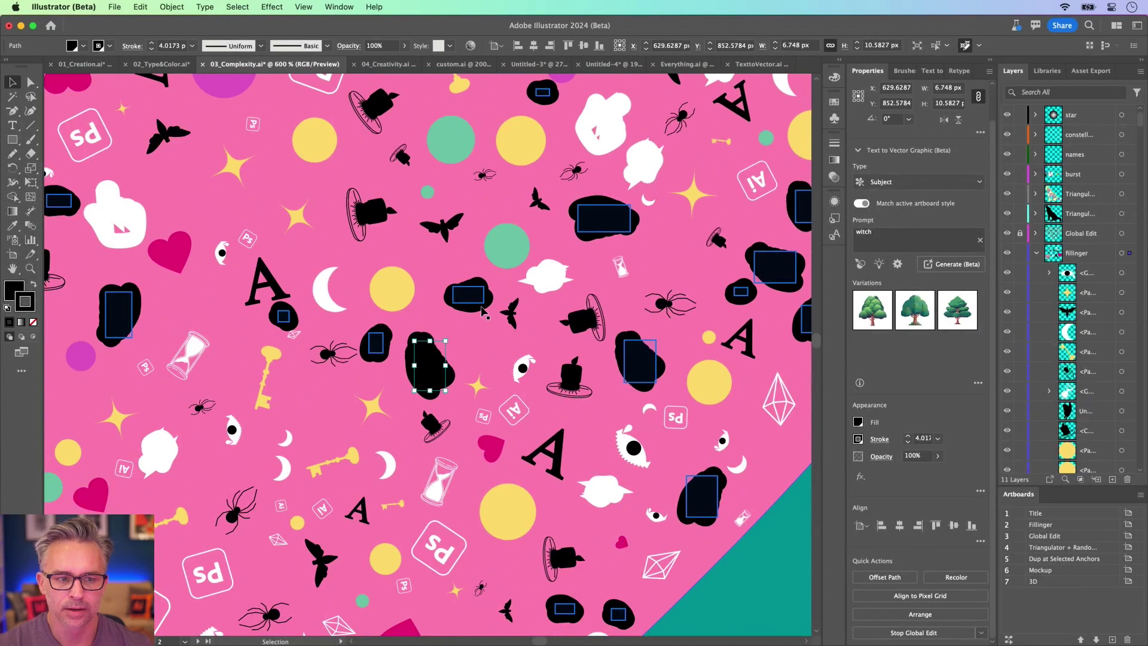
{"action": "left_click", "coordinate": [110, 46]}
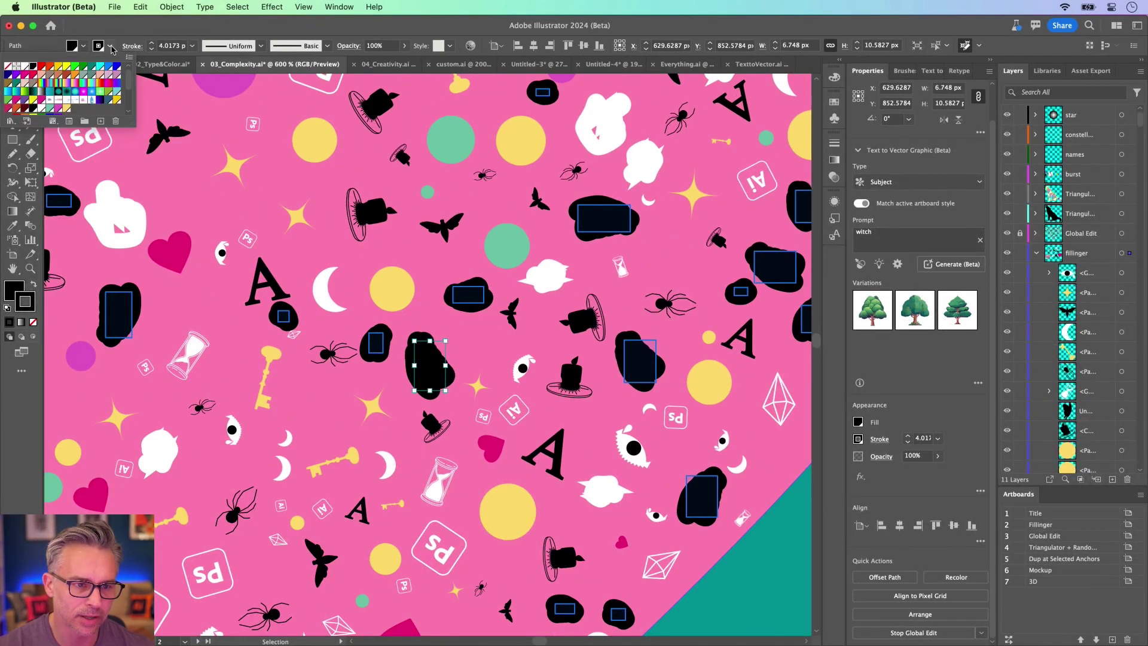
{"action": "left_click", "coordinate": [8, 67]}
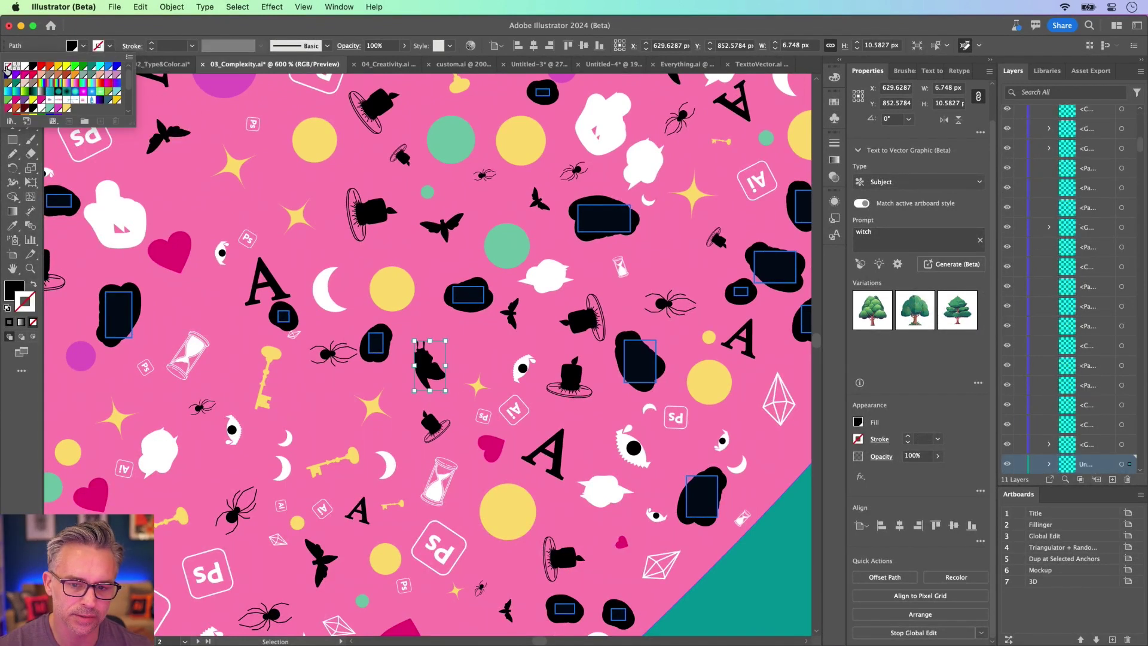
{"action": "left_click", "coordinate": [278, 27]}
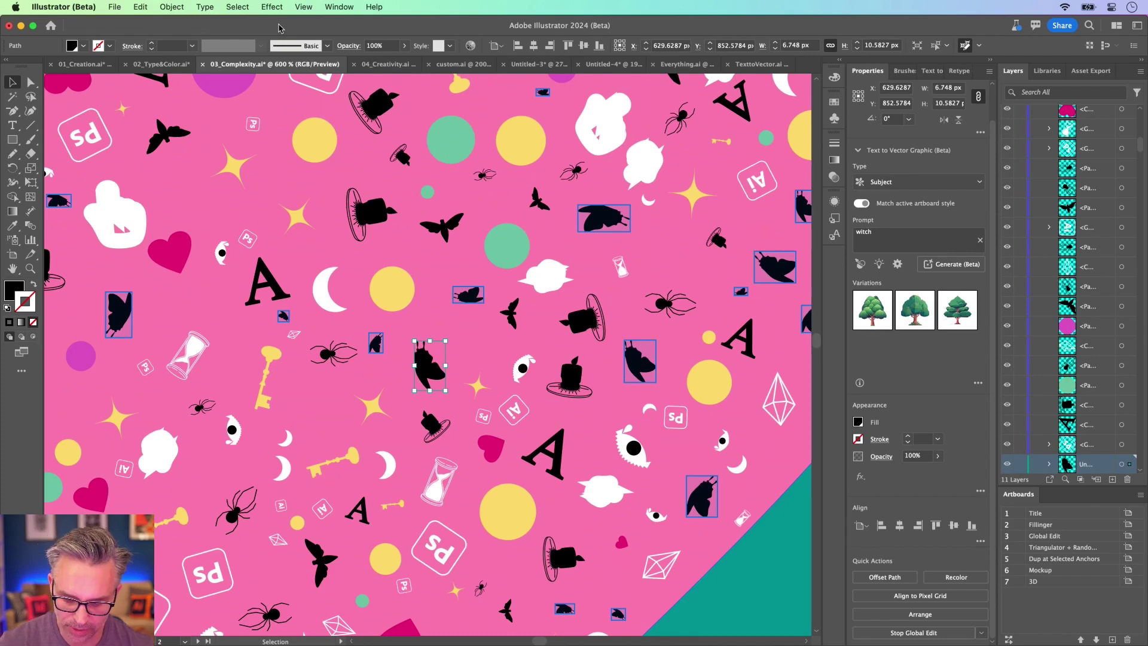
Pull the pink background heart away from the icon fill and delete it
{"action": "key", "text": "super+minus"}
{"action": "key", "text": "super+minus"}
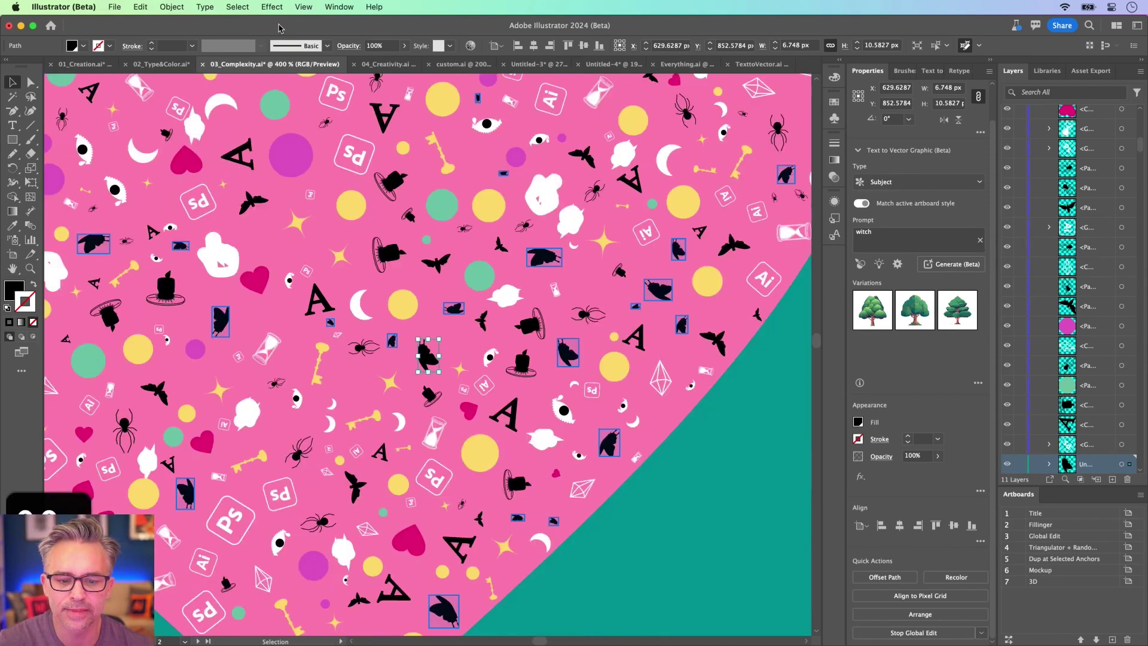
{"action": "key", "text": "super+minus"}
{"action": "key", "text": "super+minus"}
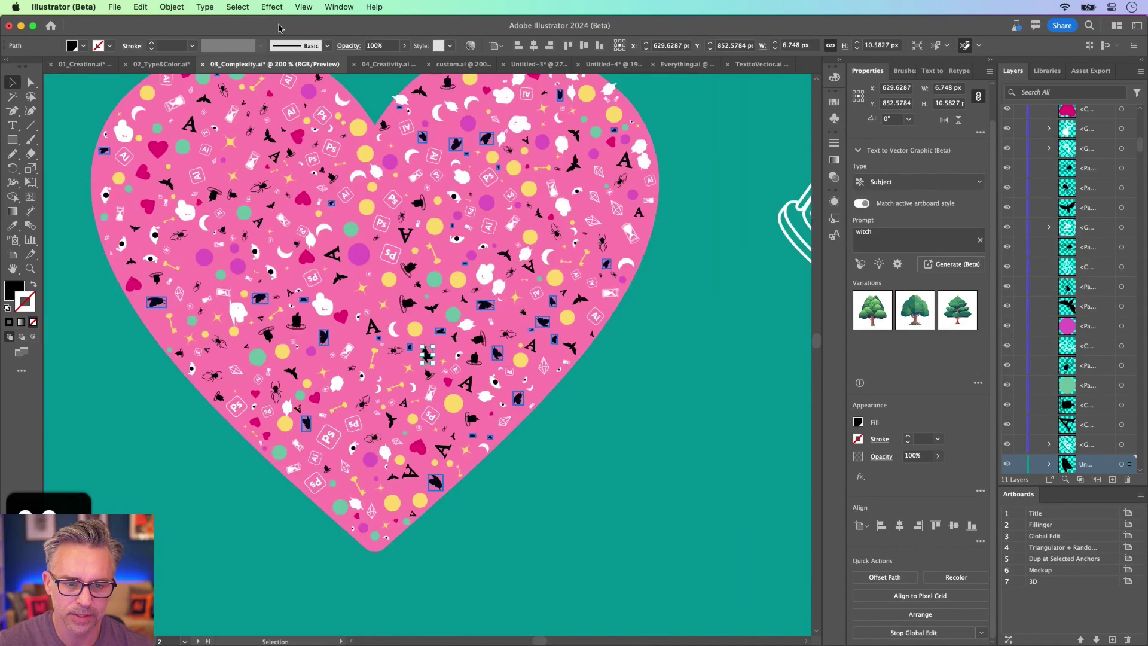
{"action": "left_click_drag", "start_coordinate": [492, 222], "coordinate": [570, 290]}
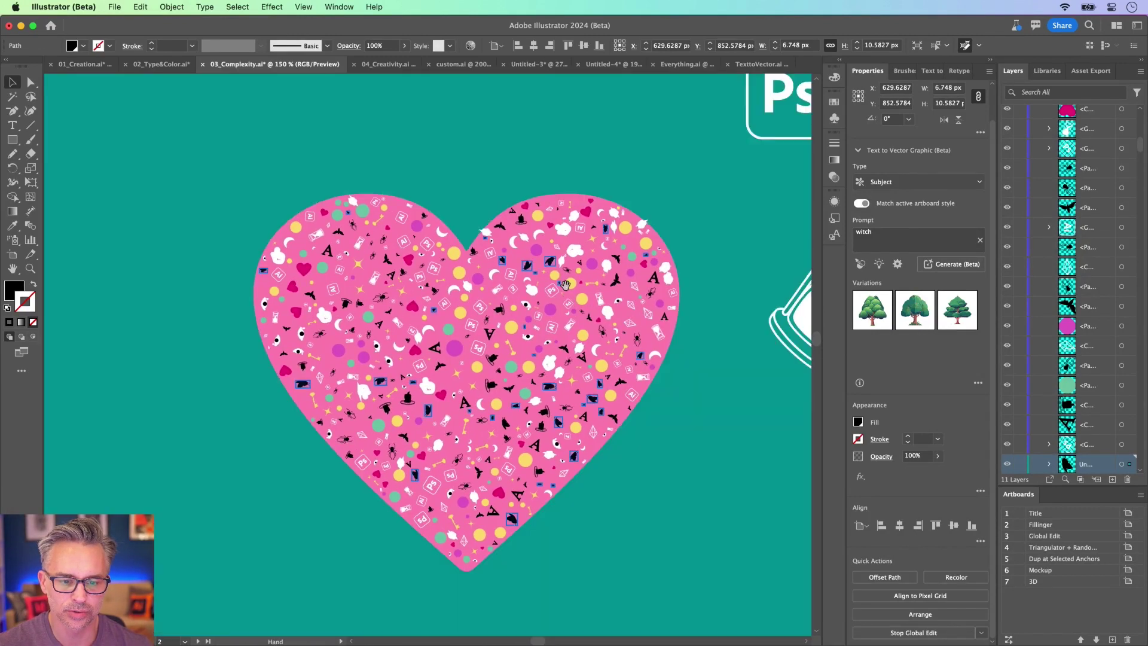
{"action": "left_click_drag", "start_coordinate": [433, 214], "coordinate": [510, 149]}
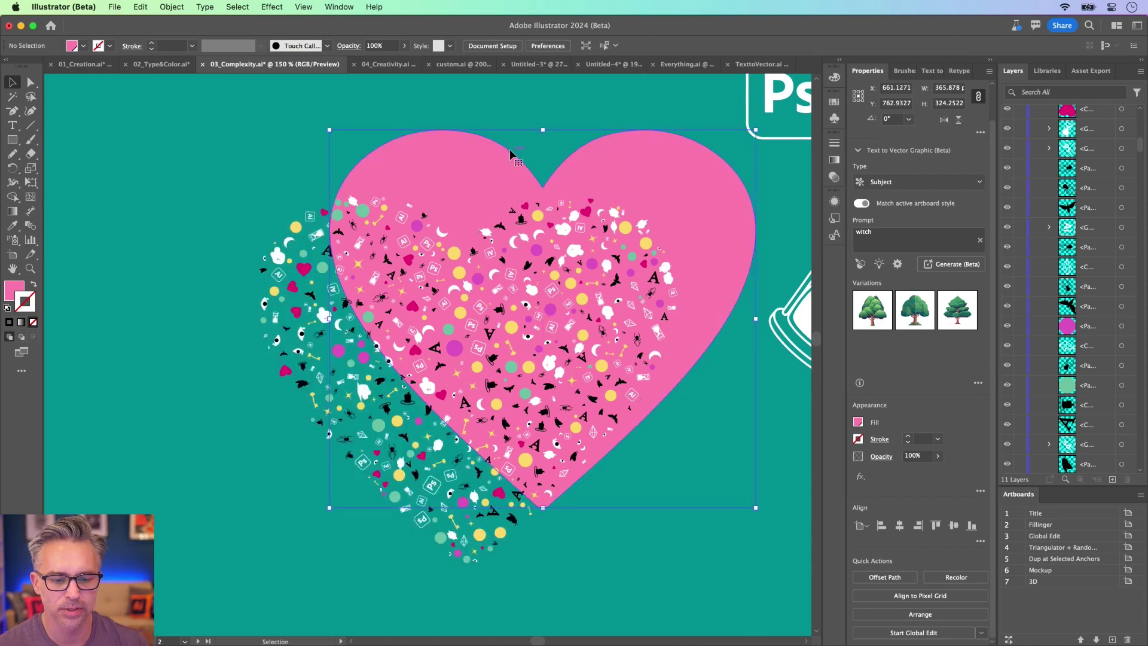
{"action": "key", "text": "Delete"}
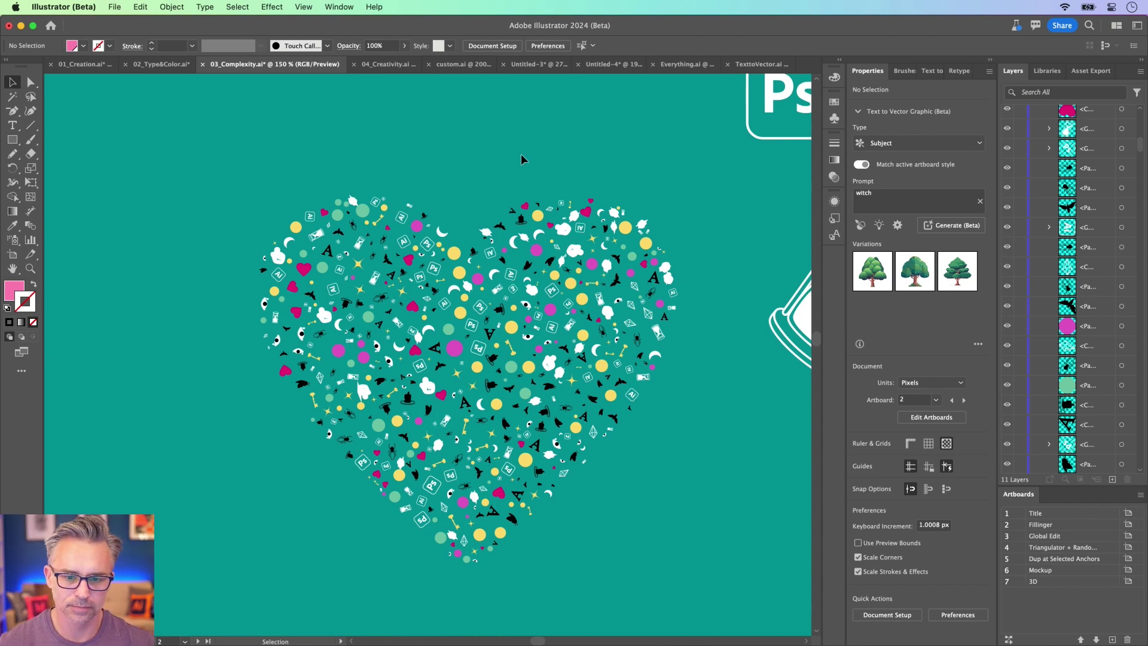
Step through the Fillinger and Global Edit artboards to the Triangulator artboard with the two wolves
{"action": "double_click", "coordinate": [1081, 526]}
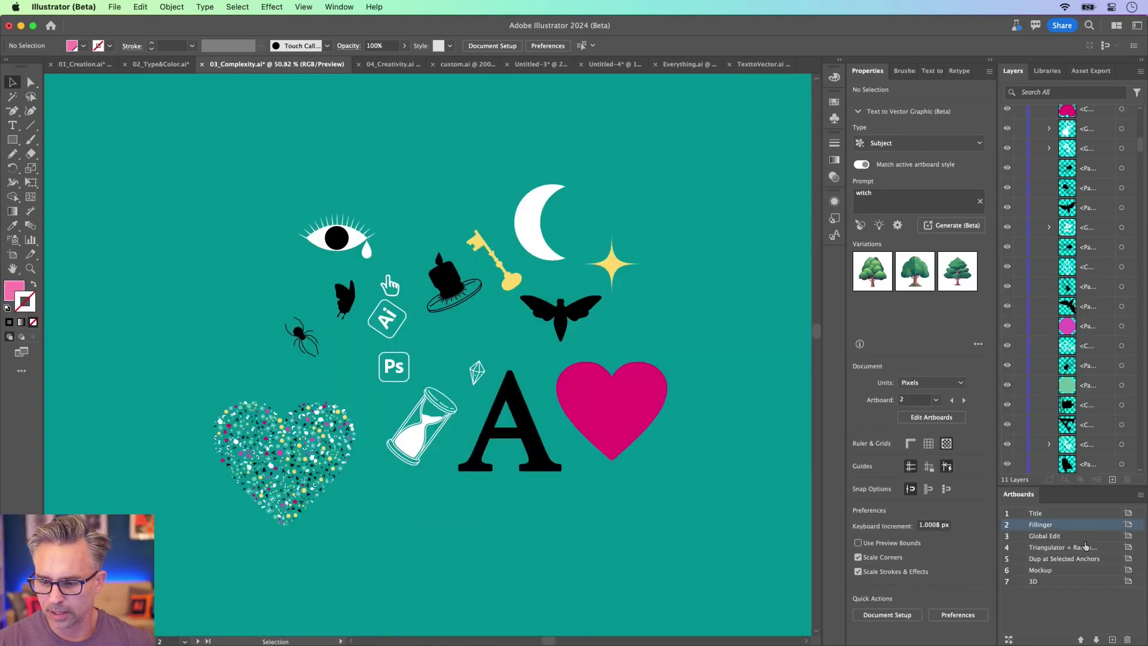
{"action": "left_click", "coordinate": [1086, 538]}
{"action": "double_click", "coordinate": [1077, 537]}
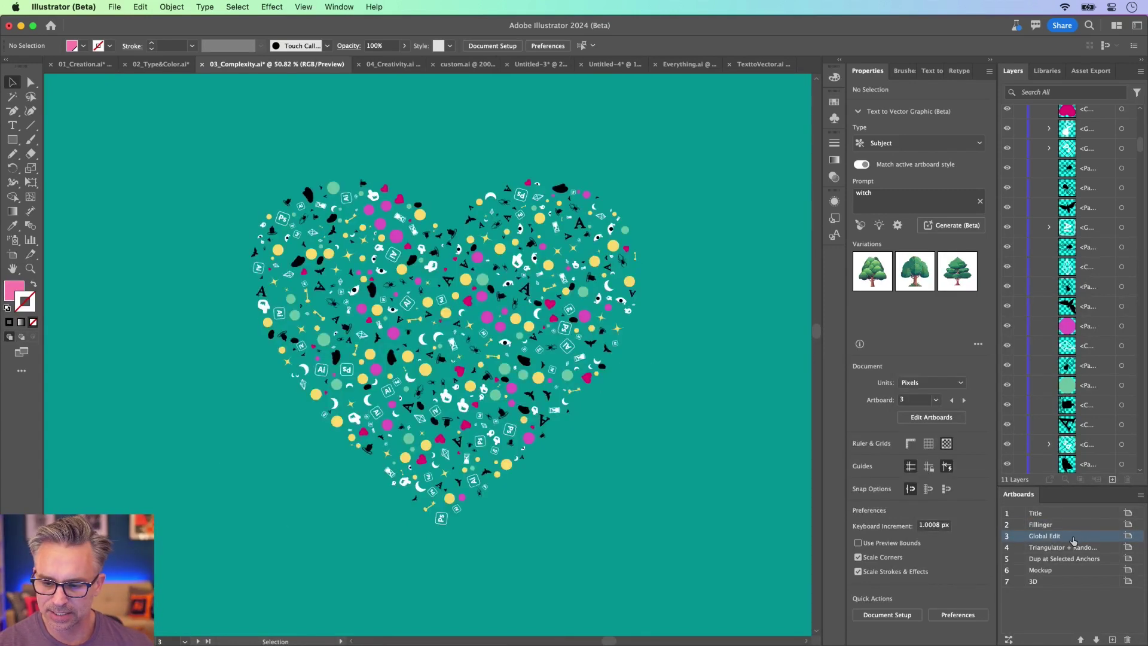
{"action": "left_click", "coordinate": [1114, 549]}
{"action": "double_click", "coordinate": [1107, 551]}
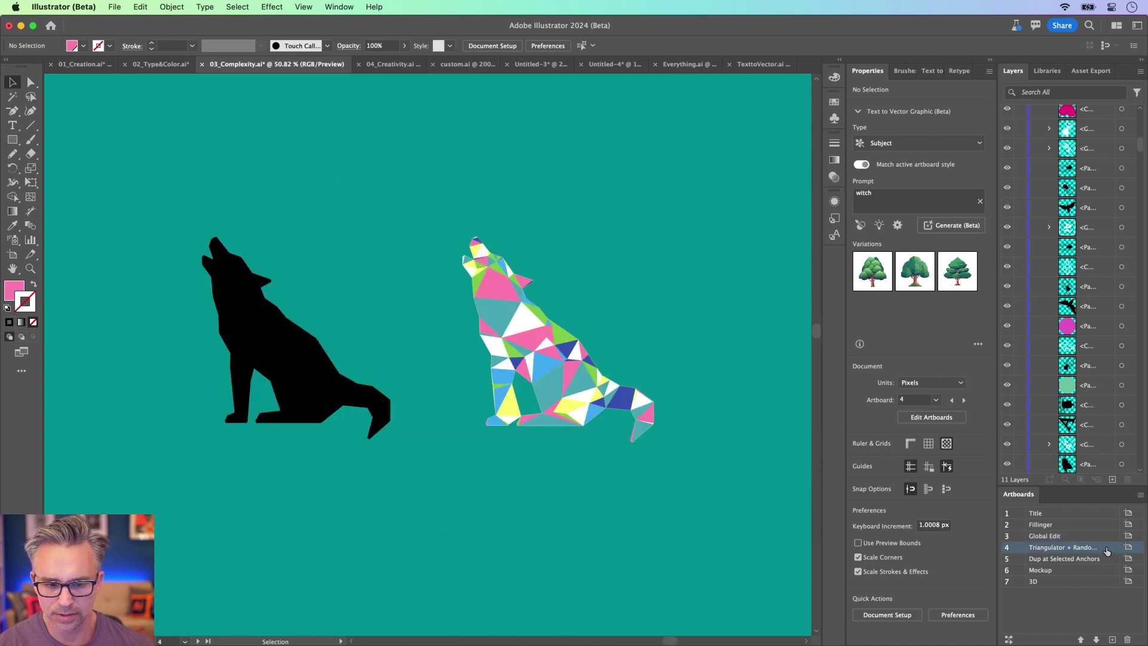
Hide the layer holding the finished colourful wolf and run the Triangulator script on the black wolf silhouette
{"action": "left_click", "coordinate": [651, 412]}
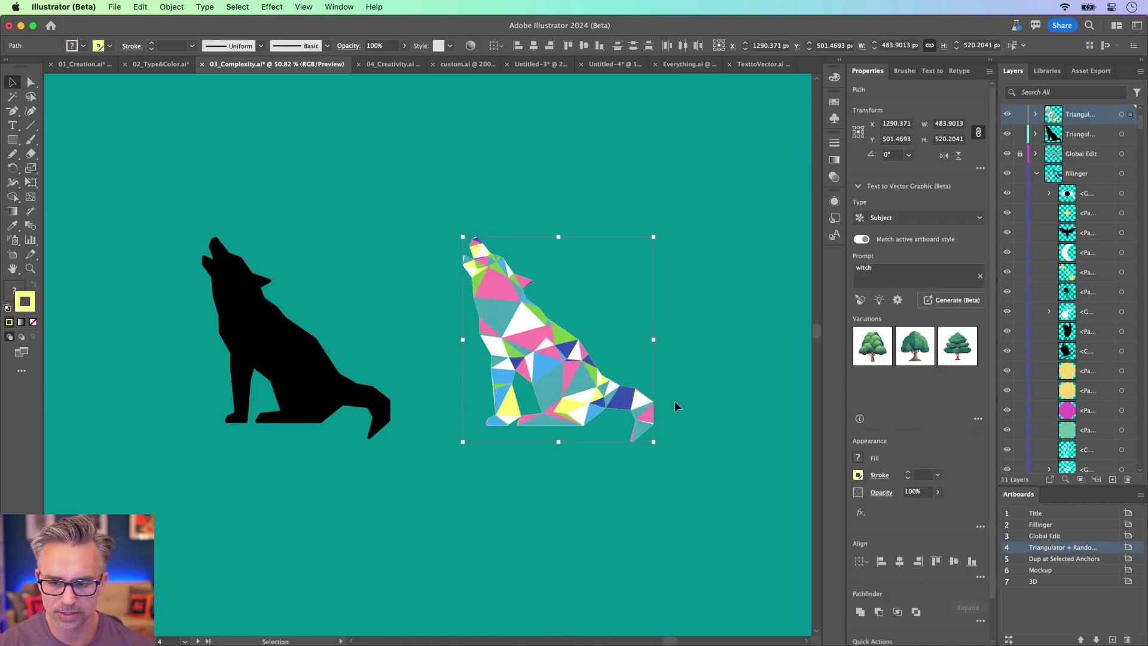
{"action": "left_click", "coordinate": [1007, 114]}
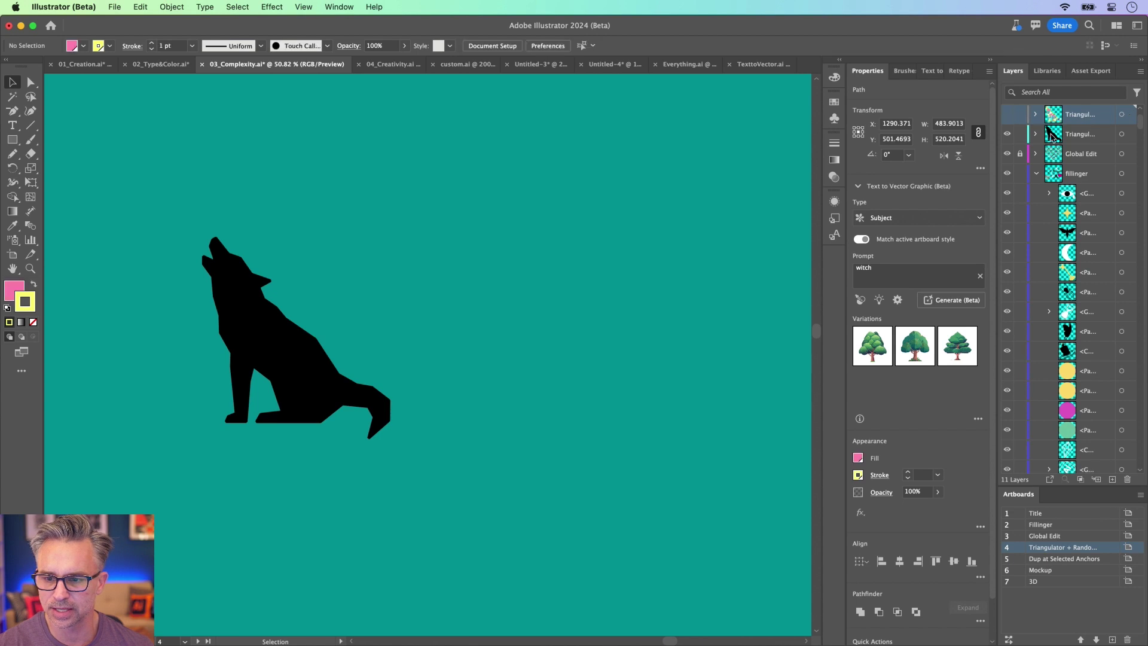
{"action": "left_click", "coordinate": [281, 371]}
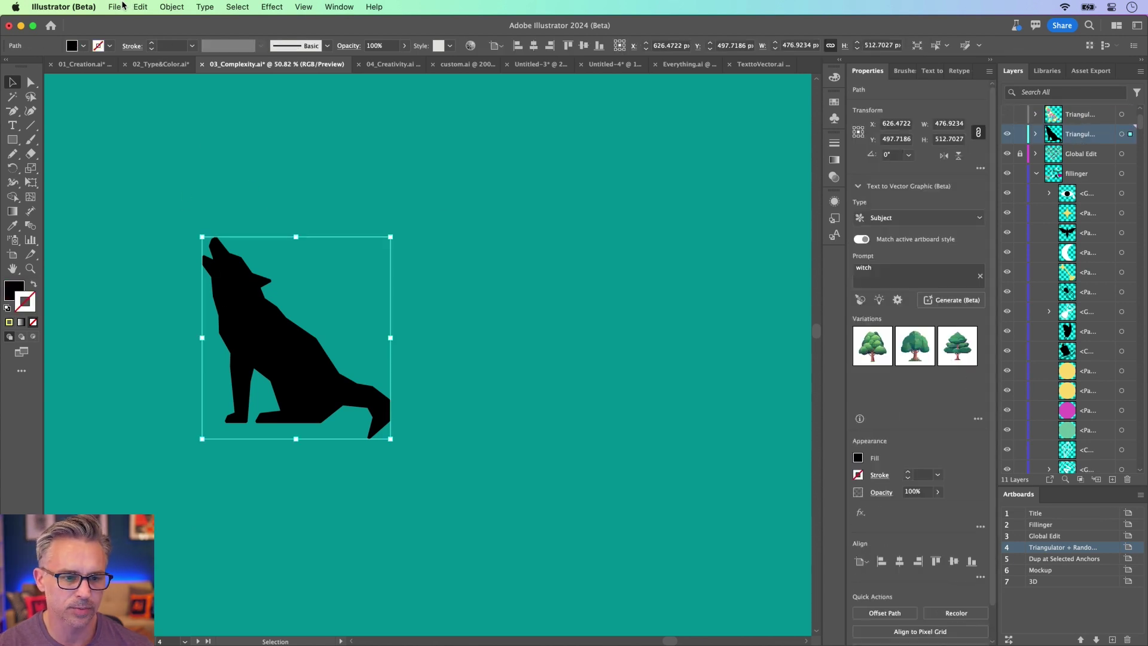
{"action": "left_click", "coordinate": [139, 7]}
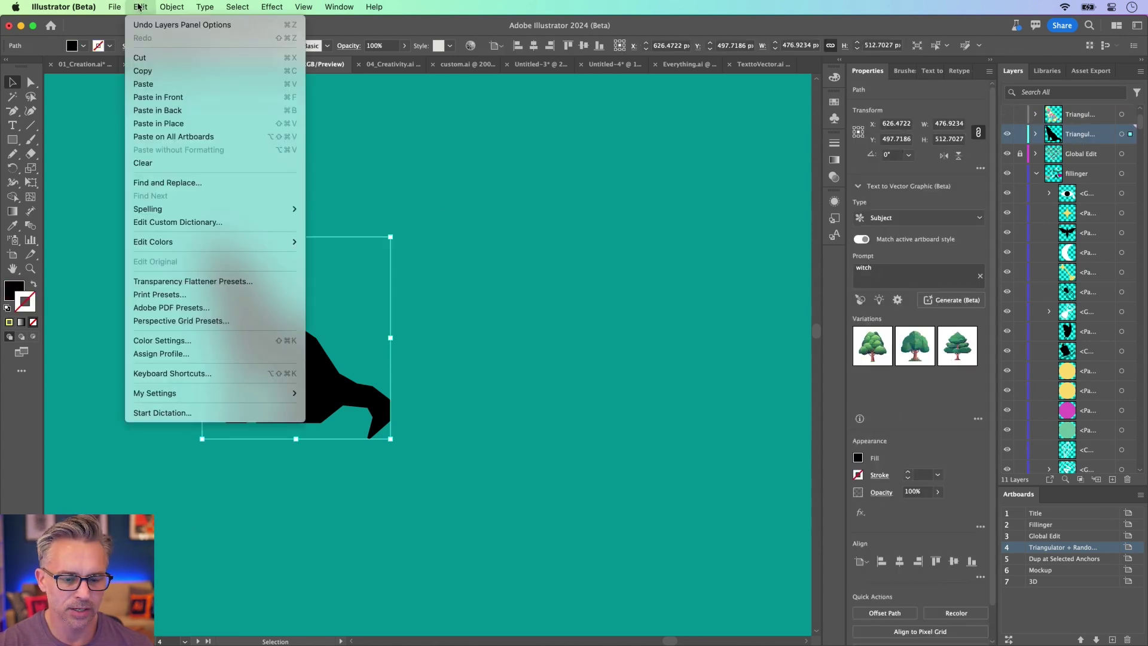
{"action": "mouse_move", "coordinate": [115, 7]}
{"action": "mouse_move", "coordinate": [120, 321]}
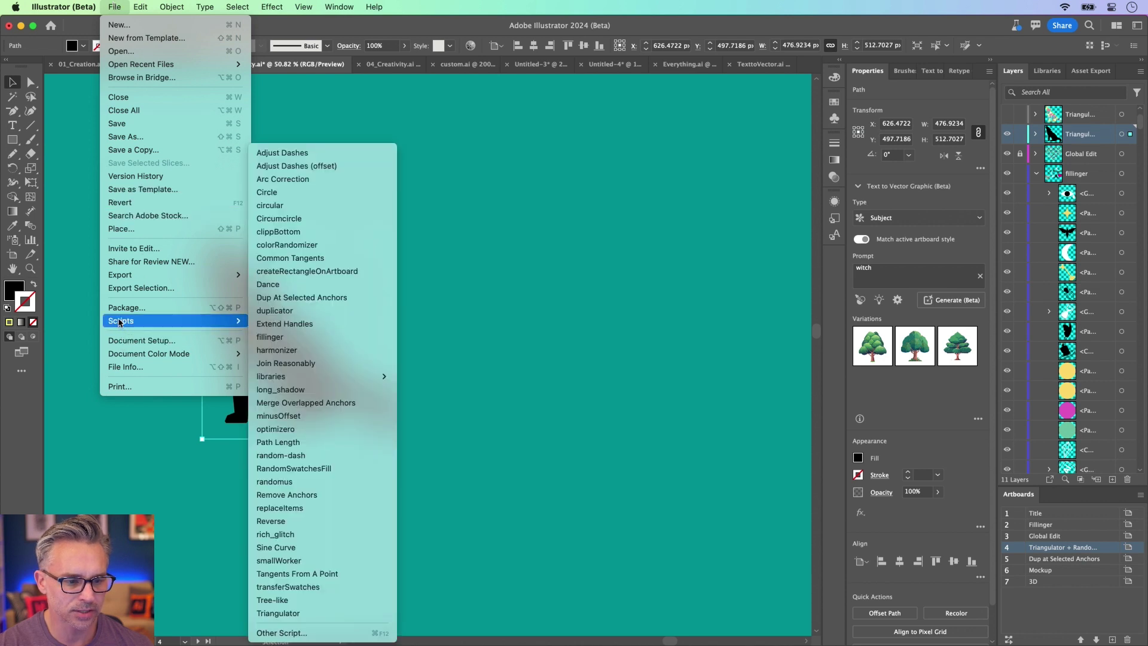
{"action": "left_click", "coordinate": [321, 614]}
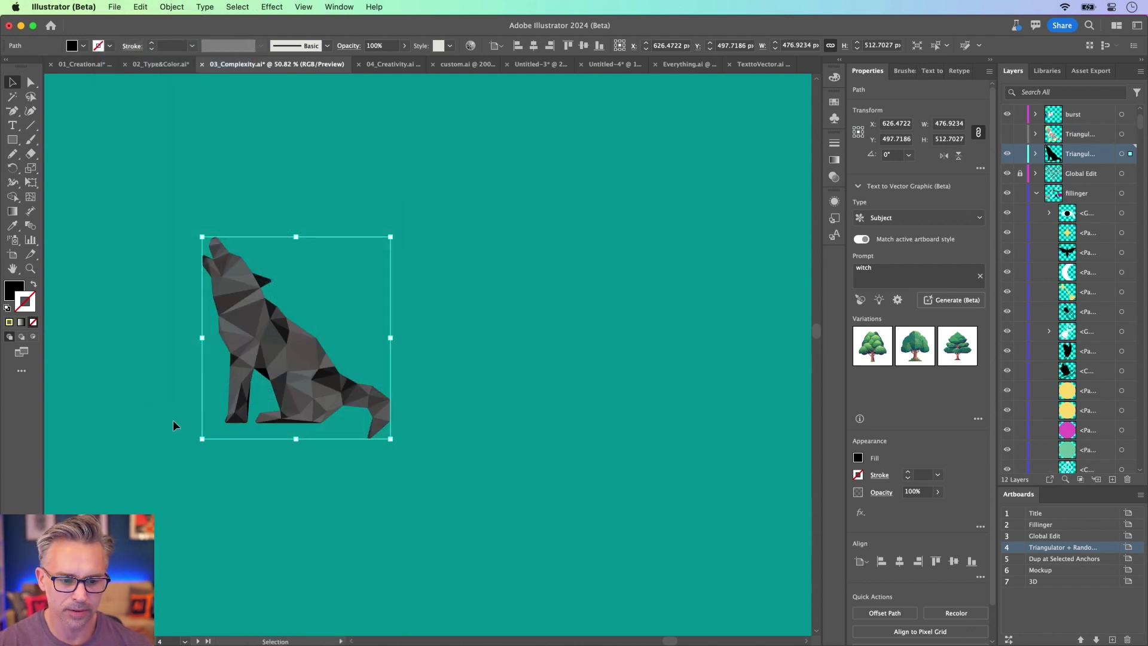
Pull one triangle out of the triangulated wolf's neck to inspect it, and undo the move
{"action": "key", "text": "super+1"}
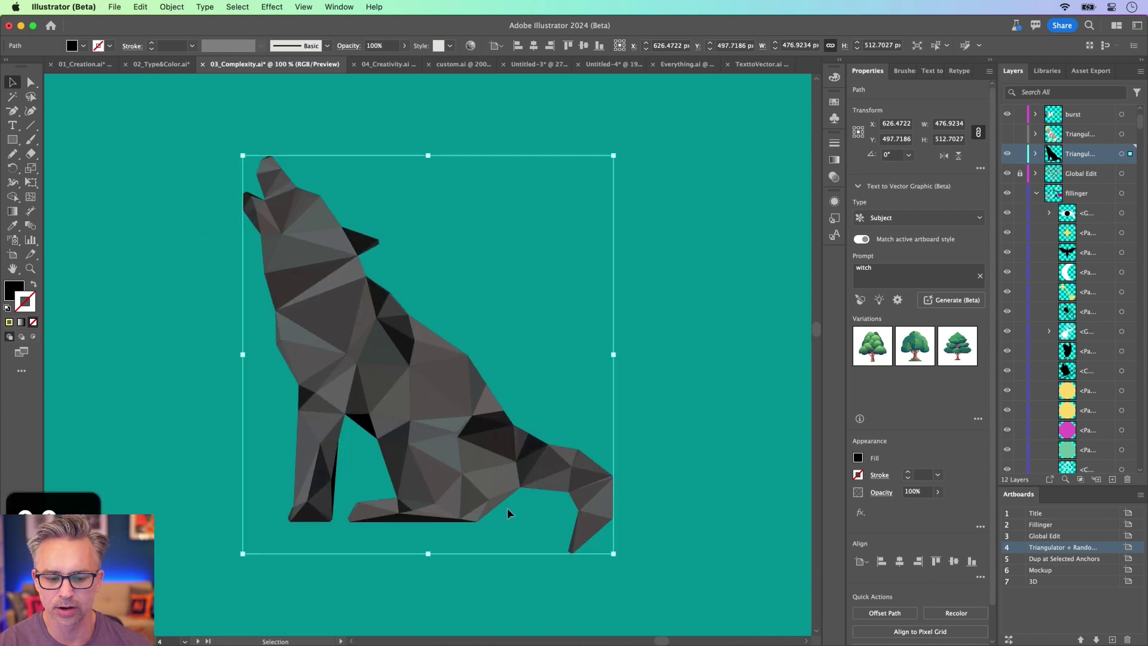
{"action": "left_click", "coordinate": [216, 237]}
{"action": "left_click", "coordinate": [285, 253]}
{"action": "left_click_drag", "start_coordinate": [284, 253], "coordinate": [433, 192]}
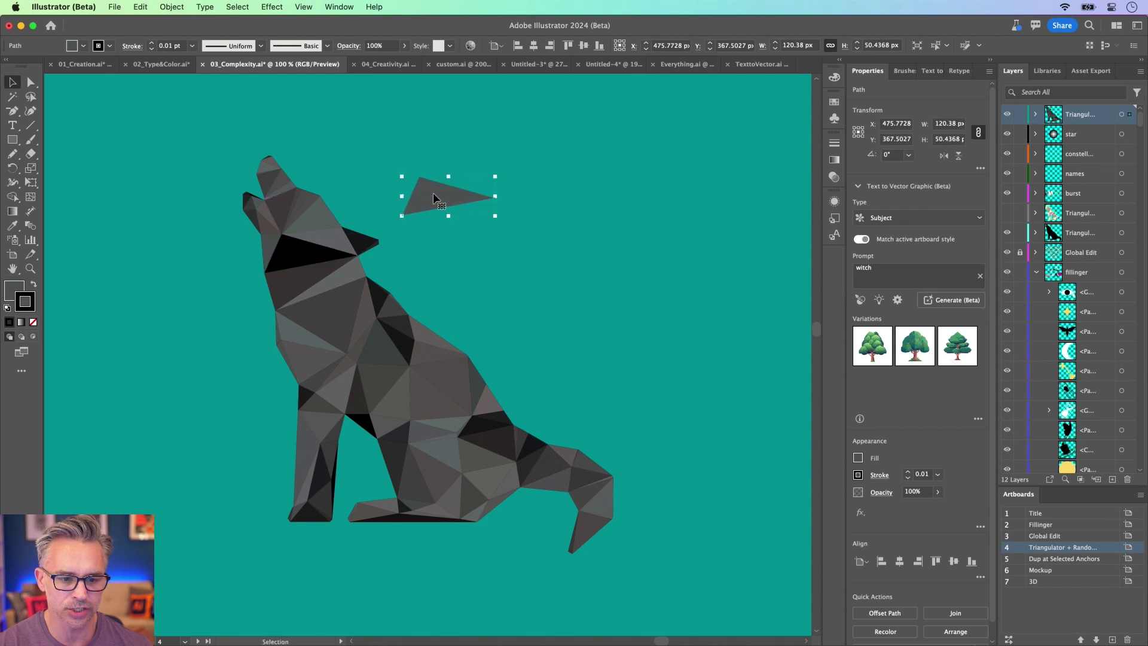
{"action": "key", "text": "super+z"}
Recolour all the wolf's triangles with the RandomSwatchesFill script, using the yellow to dark blue swatches of the last colour group
{"action": "key", "text": "super+a"}
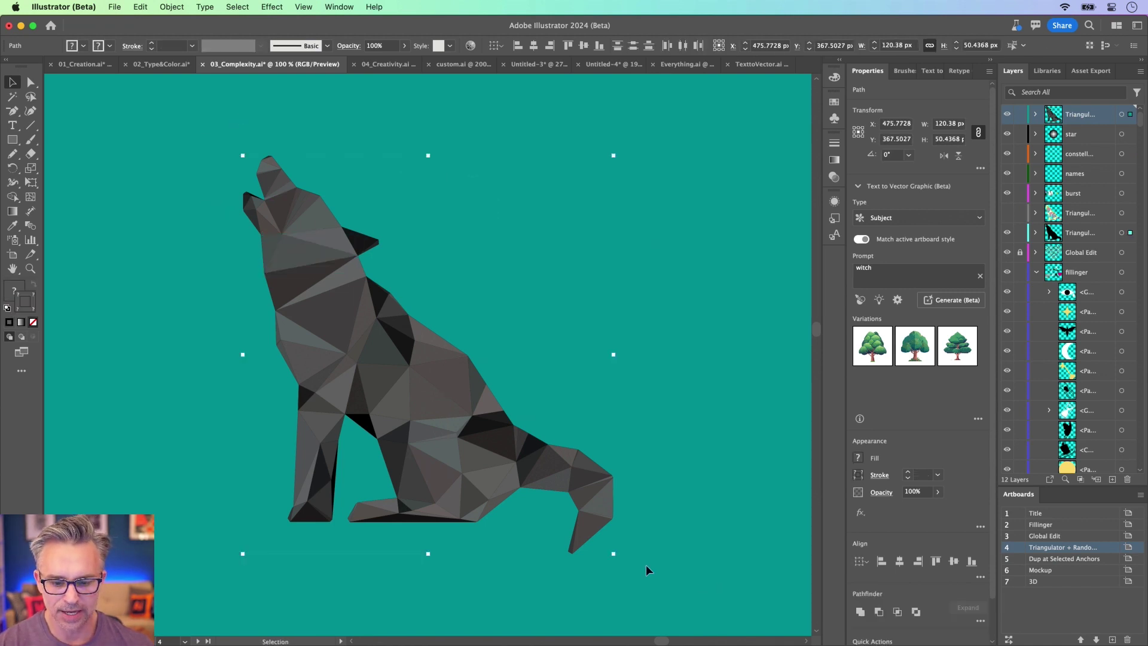
{"action": "left_click", "coordinate": [114, 6]}
{"action": "mouse_move", "coordinate": [129, 324]}
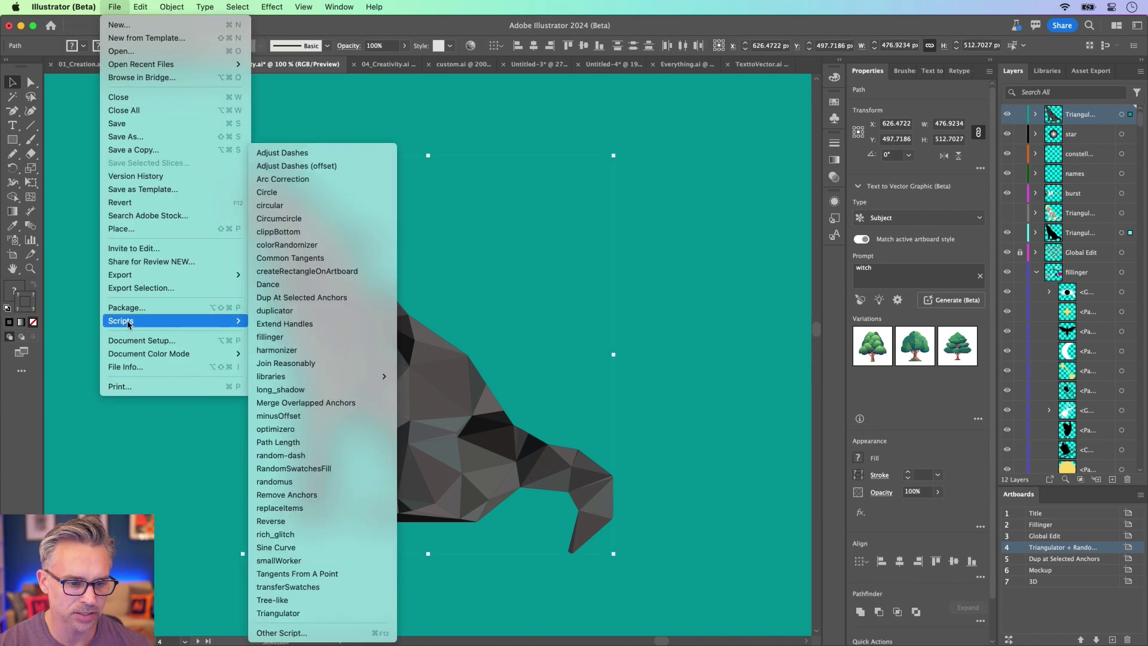
{"action": "left_click", "coordinate": [894, 156]}
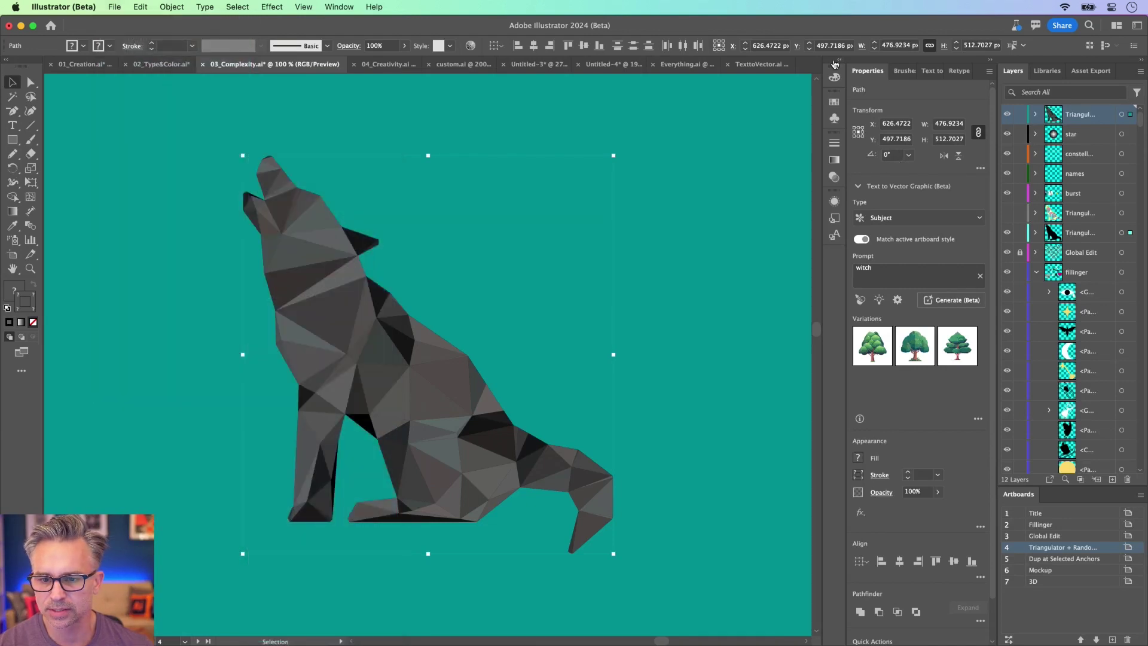
{"action": "left_click", "coordinate": [839, 62]}
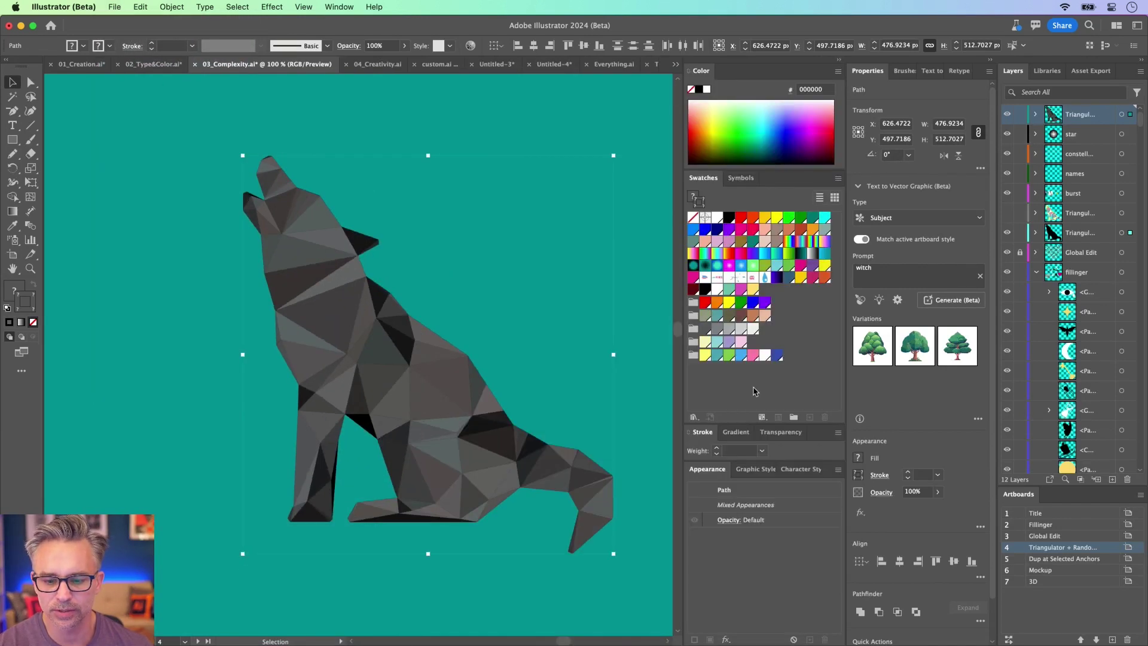
{"action": "left_click", "coordinate": [776, 355]}
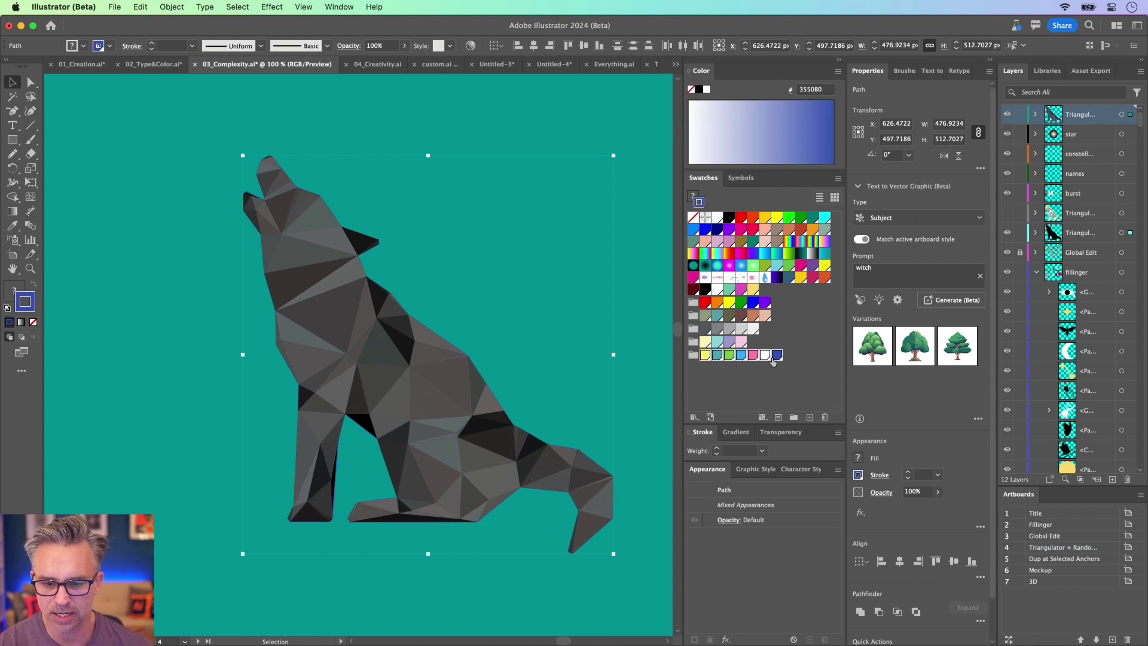
{"action": "left_click", "coordinate": [114, 7]}
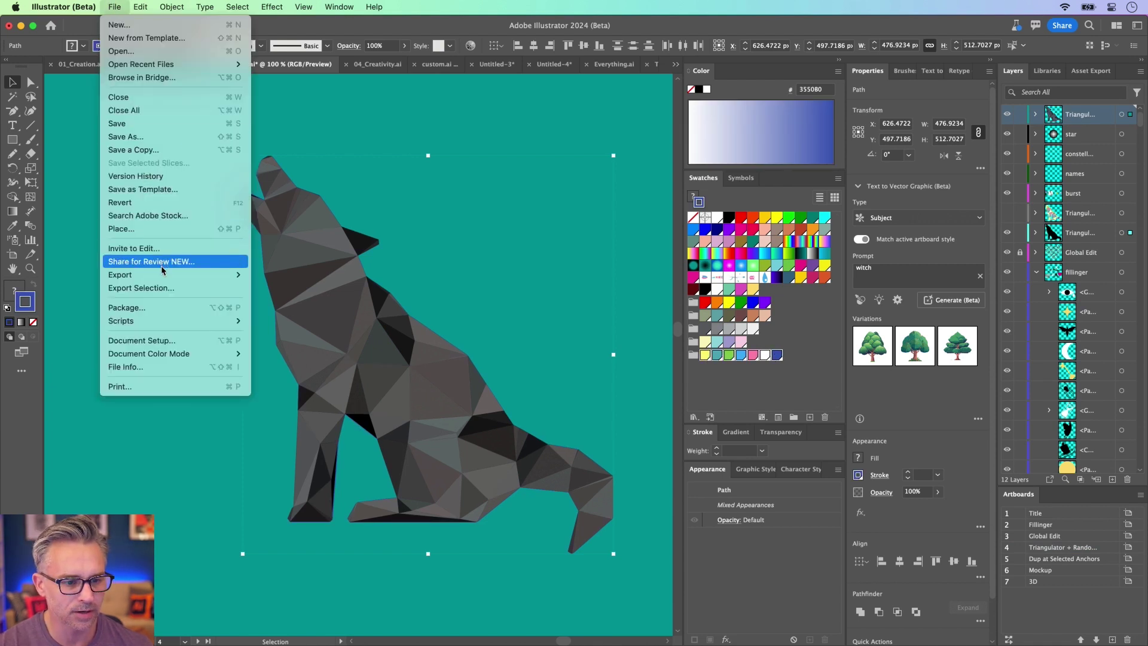
{"action": "mouse_move", "coordinate": [161, 274]}
{"action": "mouse_move", "coordinate": [161, 320]}
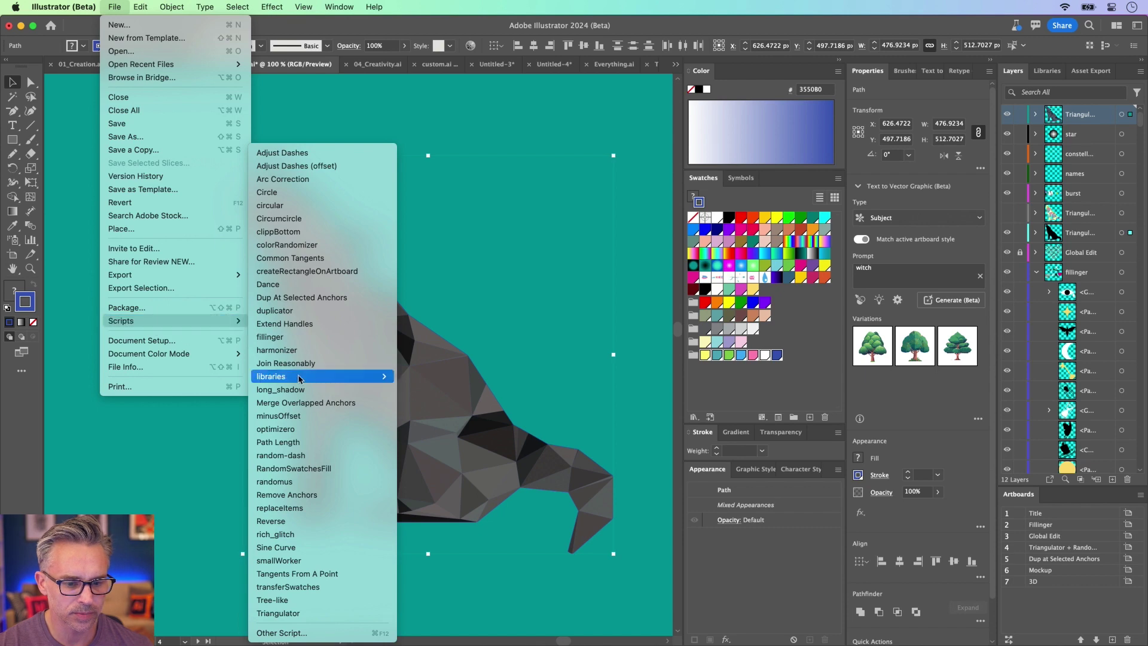
{"action": "left_click", "coordinate": [312, 469]}
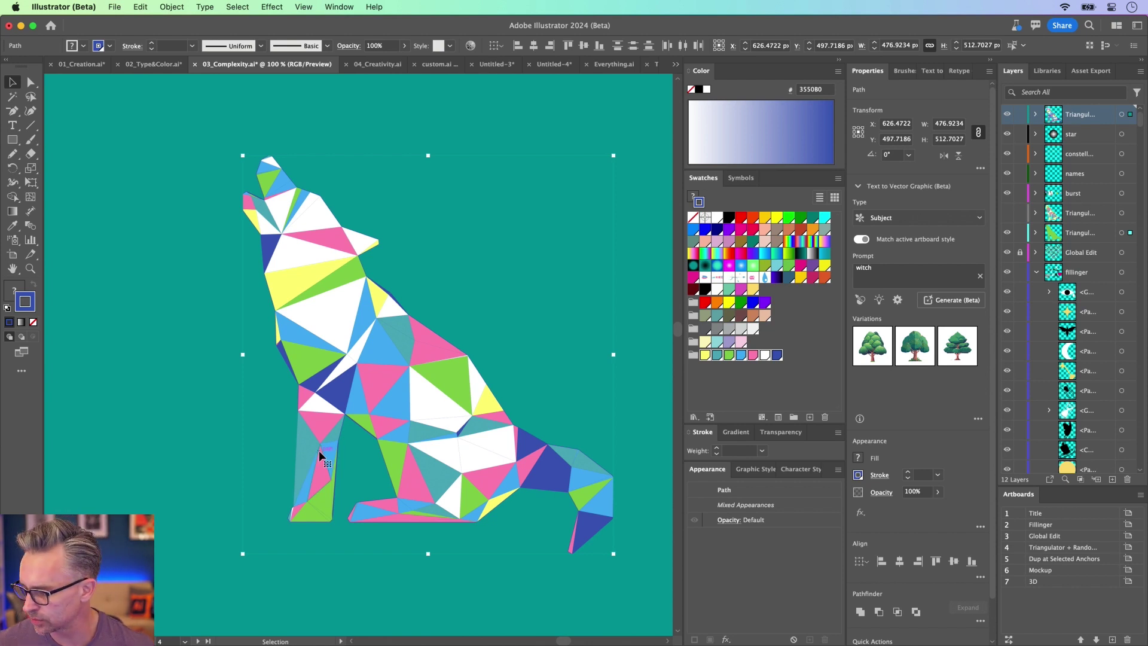
Go to the Dup at Selected Anchors artboard with the constellation drawings
{"action": "left_click", "coordinate": [1089, 551]}
{"action": "left_click", "coordinate": [1109, 560]}
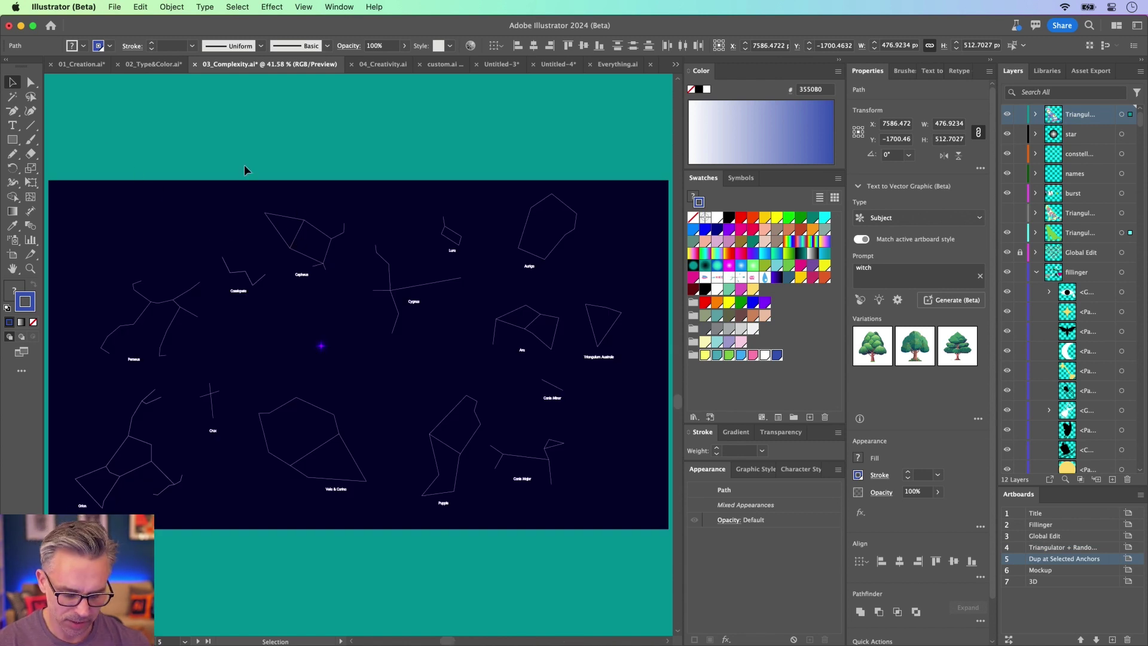
{"action": "key", "text": "super+0"}
{"action": "key", "text": "super+="}
{"action": "key", "text": "v"}
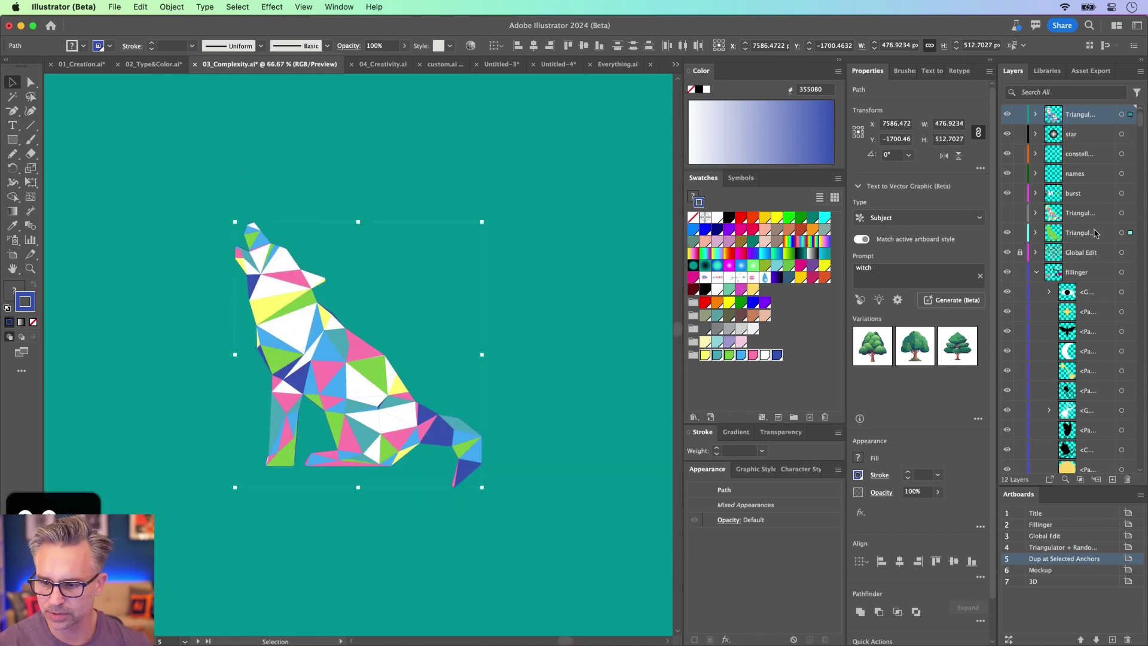
{"action": "left_click", "coordinate": [1116, 560]}
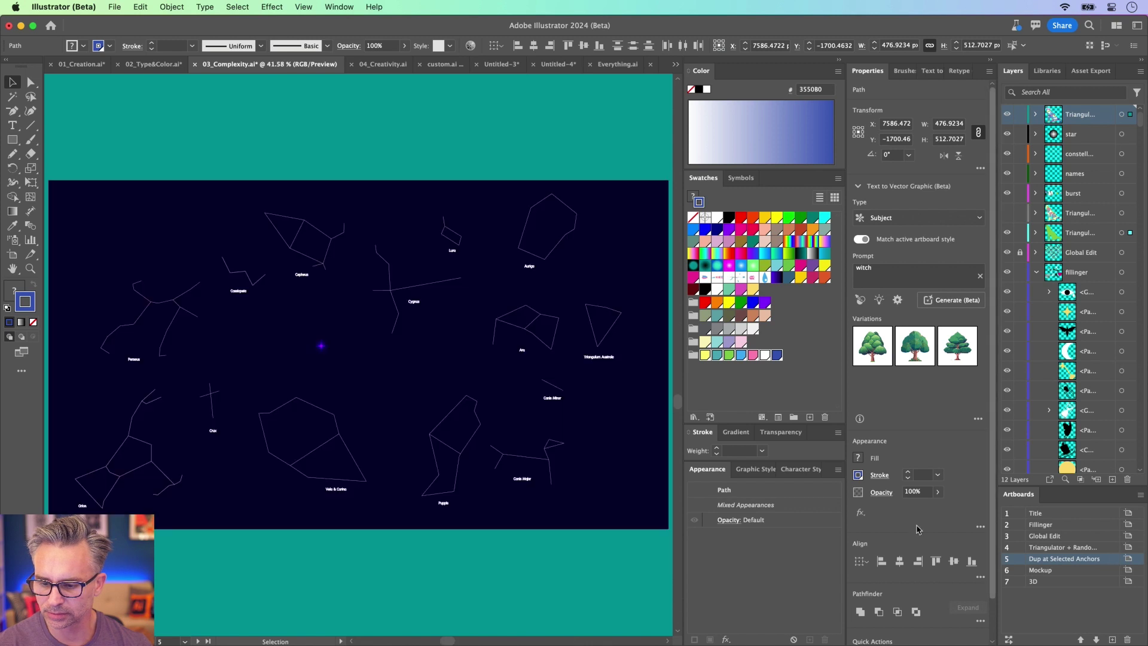
Move the glowing star onto the upper-left corner of the Cepheus constellation and copy it onto the two adjoining anchors
{"action": "left_click", "coordinate": [315, 266]}
{"action": "left_click", "coordinate": [315, 266]}
{"action": "key", "text": "super+="}
{"action": "key", "text": "super+="}
{"action": "key", "text": "super+="}
{"action": "key", "text": "super+="}
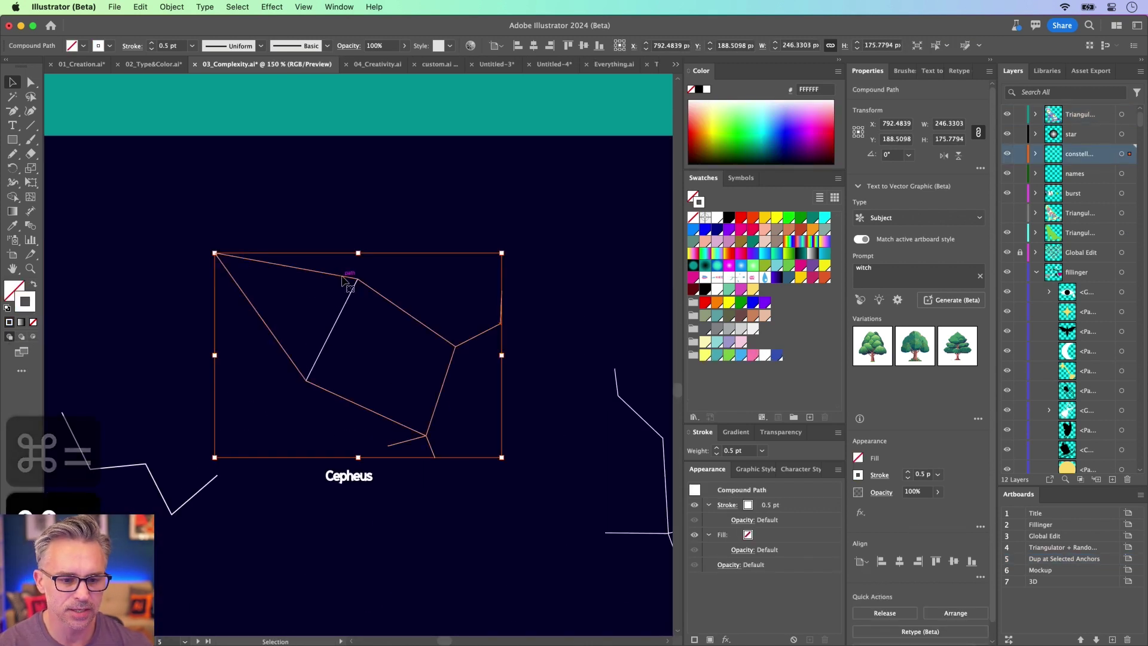
{"action": "left_click_drag", "start_coordinate": [392, 375], "coordinate": [238, 18]}
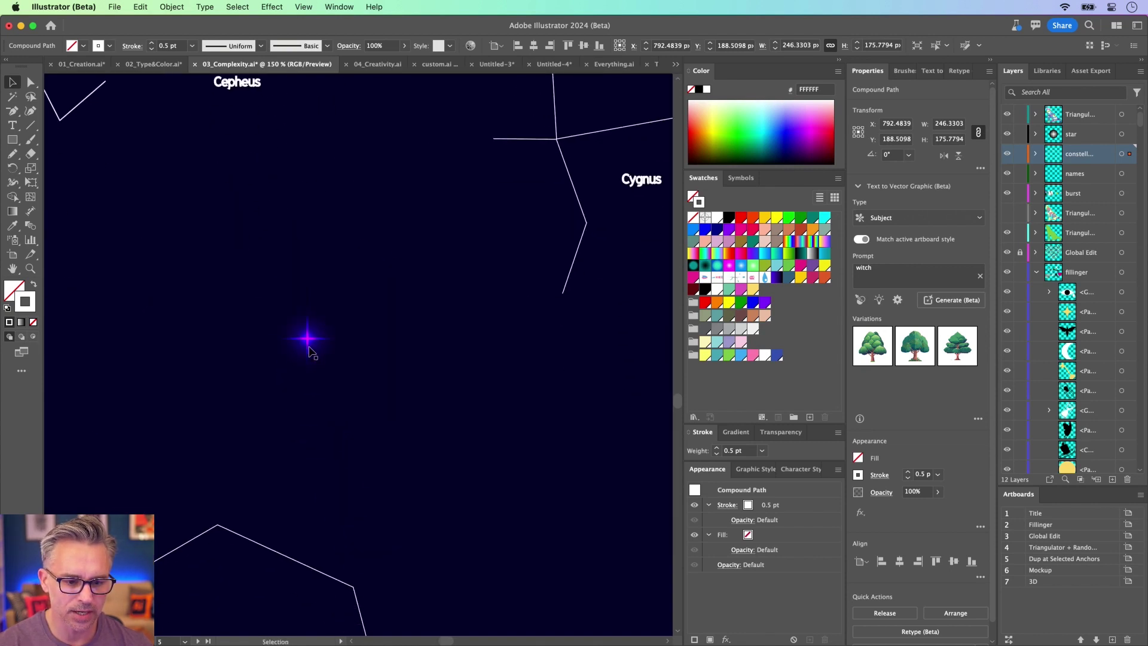
{"action": "left_click", "coordinate": [307, 338]}
{"action": "scroll", "coordinate": [335, 359], "scroll_direction": "up", "scroll_amount": 5}
{"action": "scroll", "coordinate": [335, 359], "scroll_direction": "left", "scroll_amount": 5}
{"action": "left_click_drag", "start_coordinate": [385, 448], "coordinate": [445, 309]}
{"action": "scroll", "coordinate": [363, 168], "scroll_direction": "up", "scroll_amount": 5}
{"action": "scroll", "coordinate": [362, 168], "scroll_direction": "left", "scroll_amount": 2}
Undo the two star copies on Cepheus, back to the single star at its upper-left corner
{"action": "key", "text": "super+0"}
{"action": "key", "text": "super+0"}
{"action": "key", "text": "super+0"}
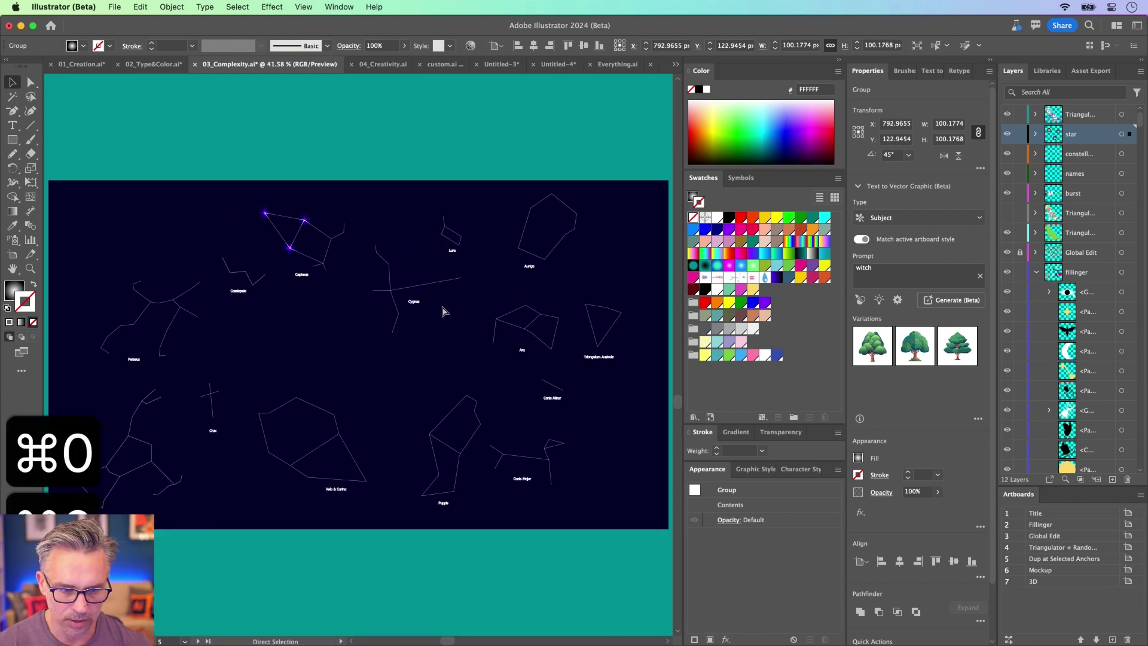
{"action": "key", "text": "super+minus"}
{"action": "key", "text": "super+minus"}
{"action": "key", "text": "super+minus"}
{"action": "key", "text": "super+equal"}
{"action": "key", "text": "super+equal"}
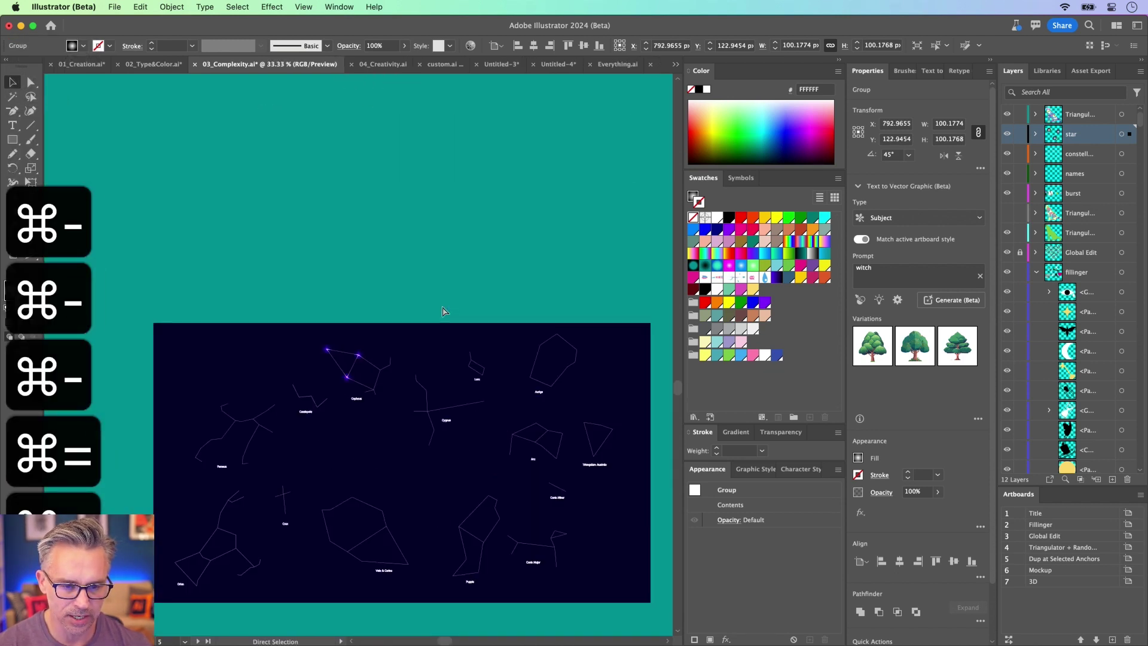
{"action": "key", "text": "super+equal"}
{"action": "key", "text": "super+equal"}
{"action": "key", "text": "super+equal"}
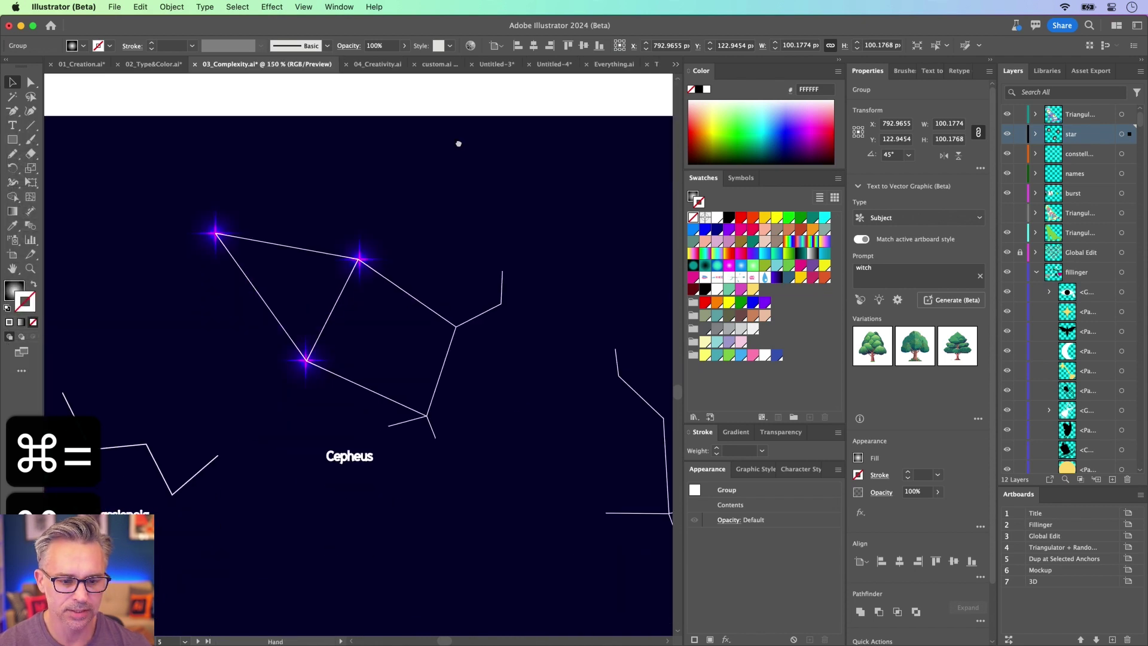
{"action": "key", "text": "super+z"}
{"action": "key", "text": "super+z"}
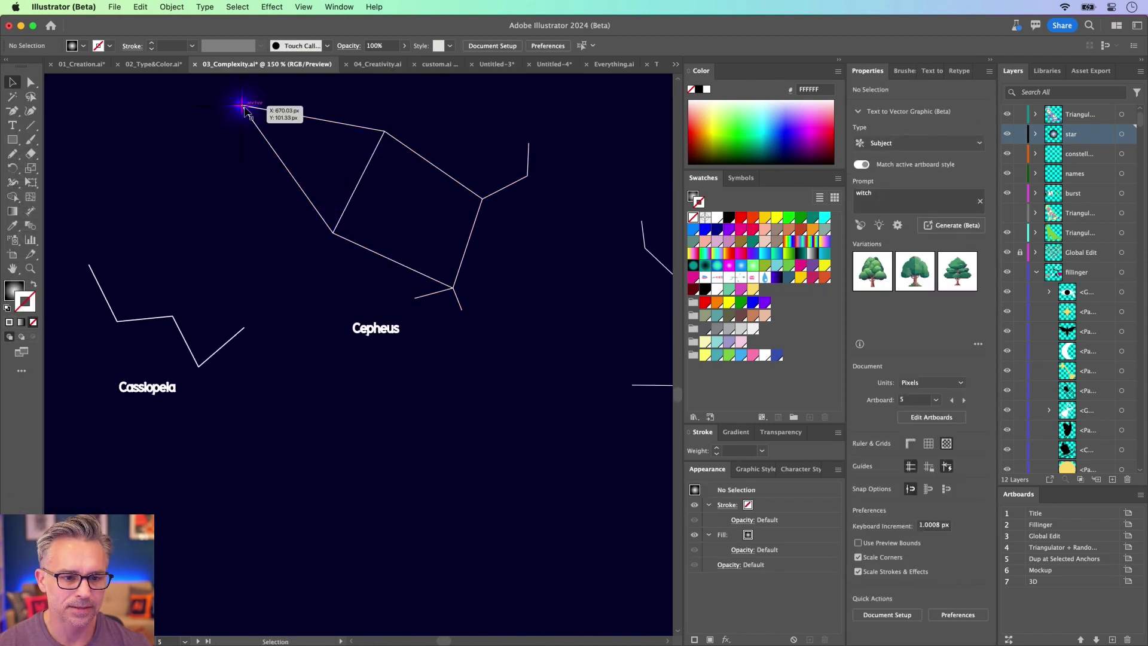
Select the star together with the Cepheus lines, run the Dup At Selected Anchors script on them, and clear the selection
{"action": "left_click_drag", "start_coordinate": [224, 180], "coordinate": [250, 322]}
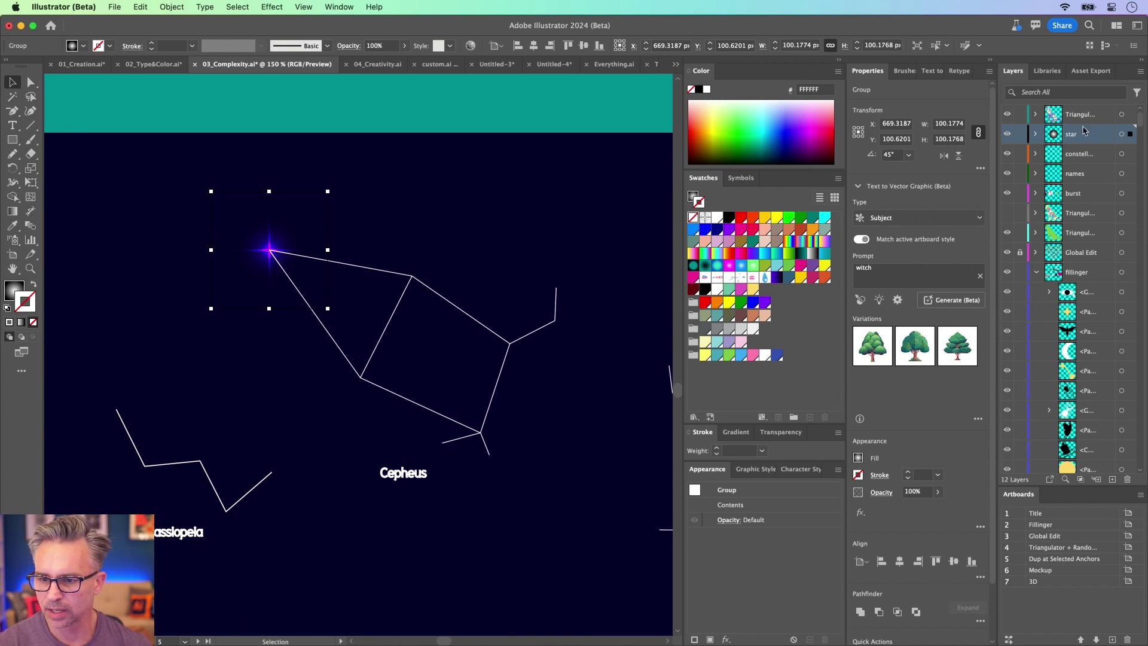
{"action": "mouse_move", "coordinate": [211, 191]}
{"action": "left_mouse_down"}
{"action": "mouse_move", "coordinate": [416, 338]}
{"action": "mouse_move", "coordinate": [183, 158]}
{"action": "mouse_move", "coordinate": [211, 192]}
{"action": "left_mouse_up"}
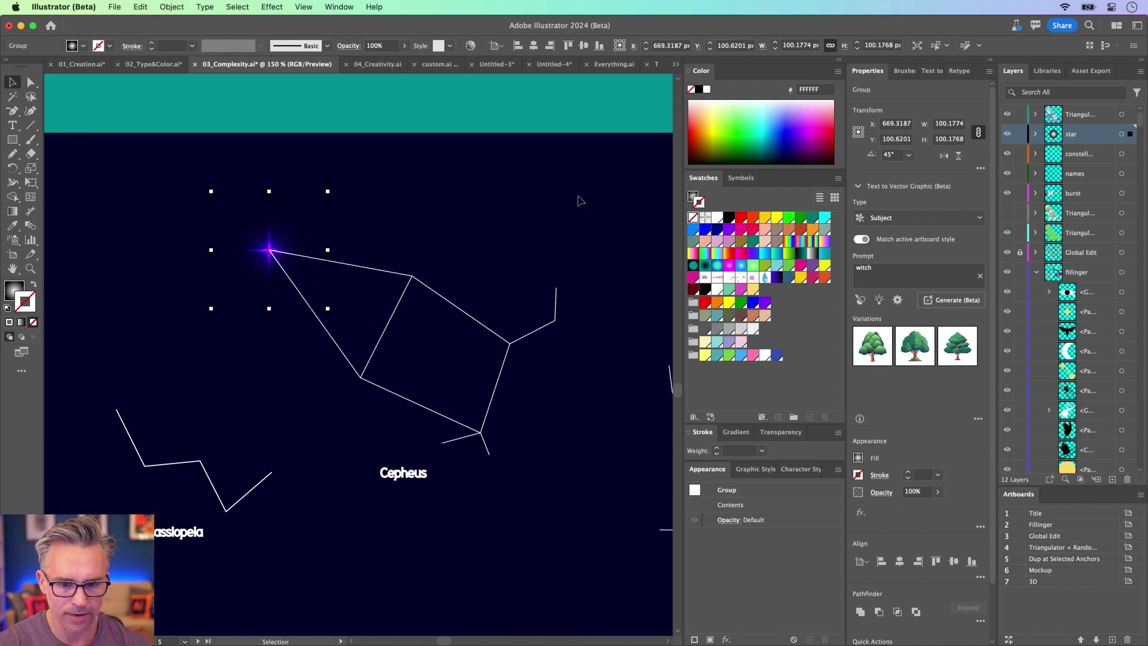
{"action": "left_click_drag", "start_coordinate": [577, 195], "coordinate": [226, 446]}
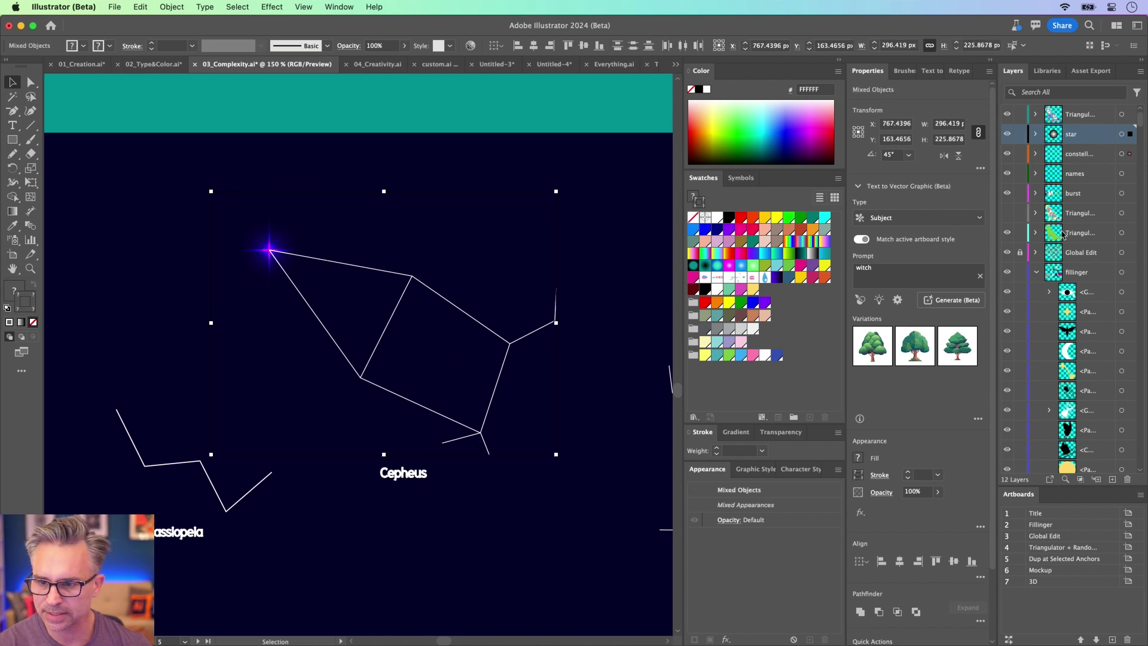
{"action": "left_click", "coordinate": [1036, 272]}
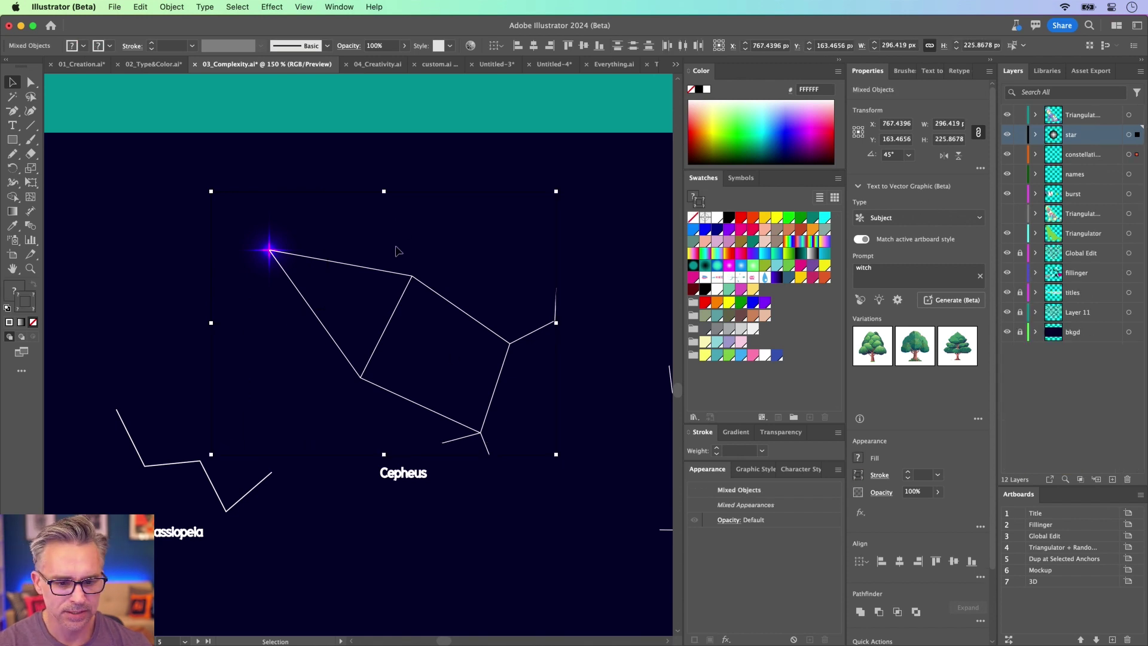
{"action": "left_click", "coordinate": [142, 7]}
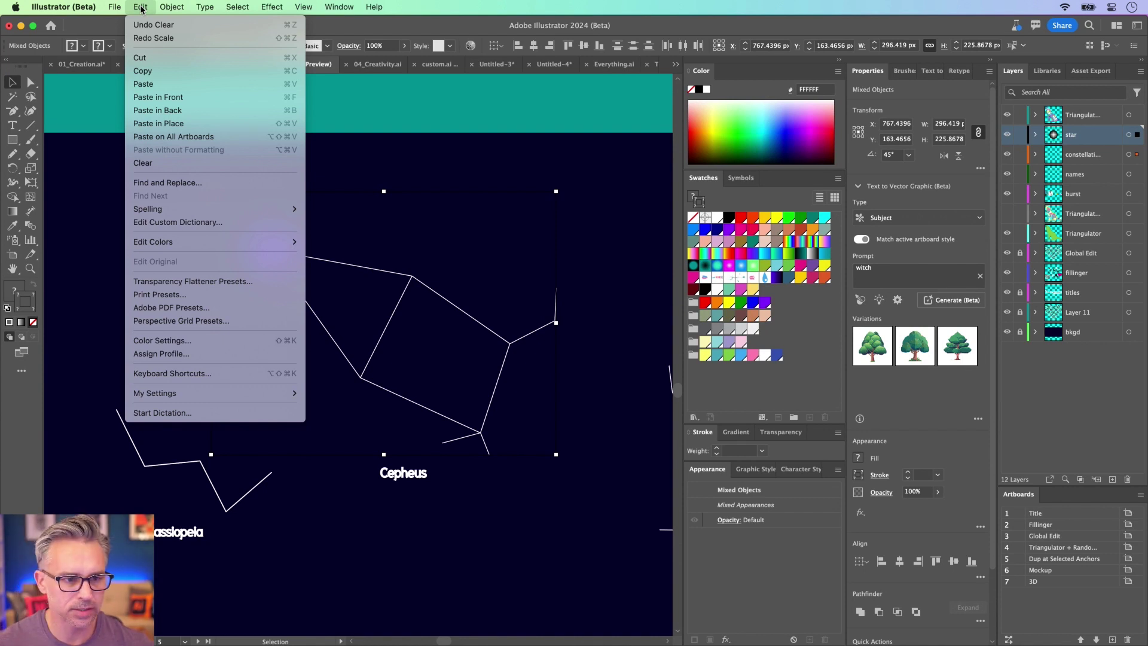
{"action": "mouse_move", "coordinate": [123, 7]}
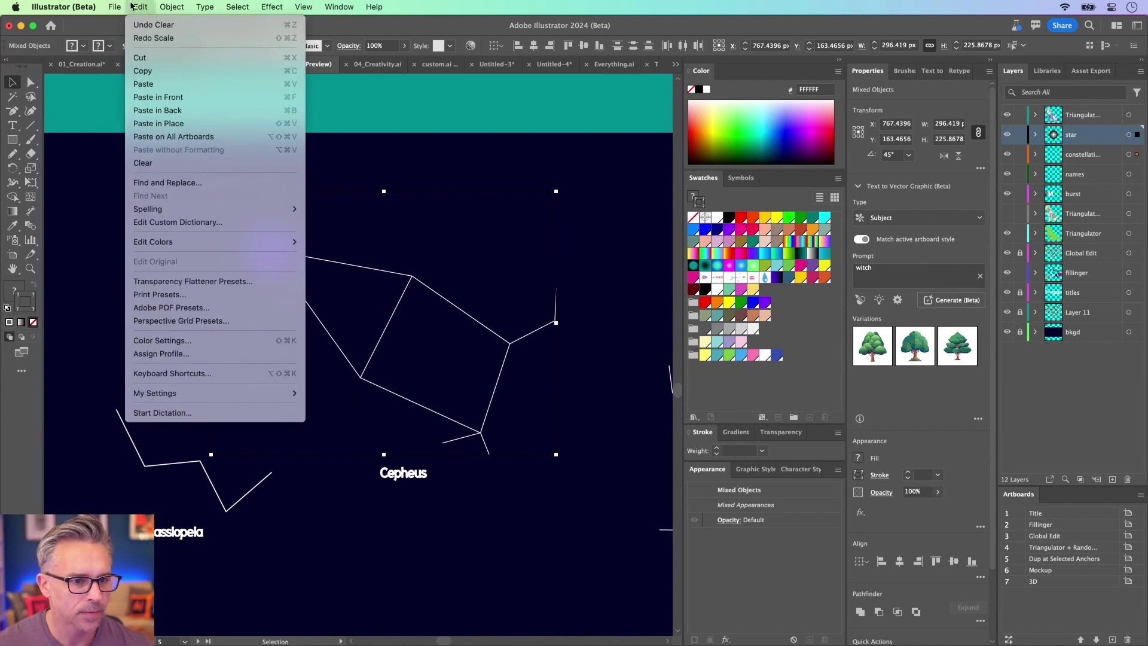
{"action": "mouse_move", "coordinate": [134, 328]}
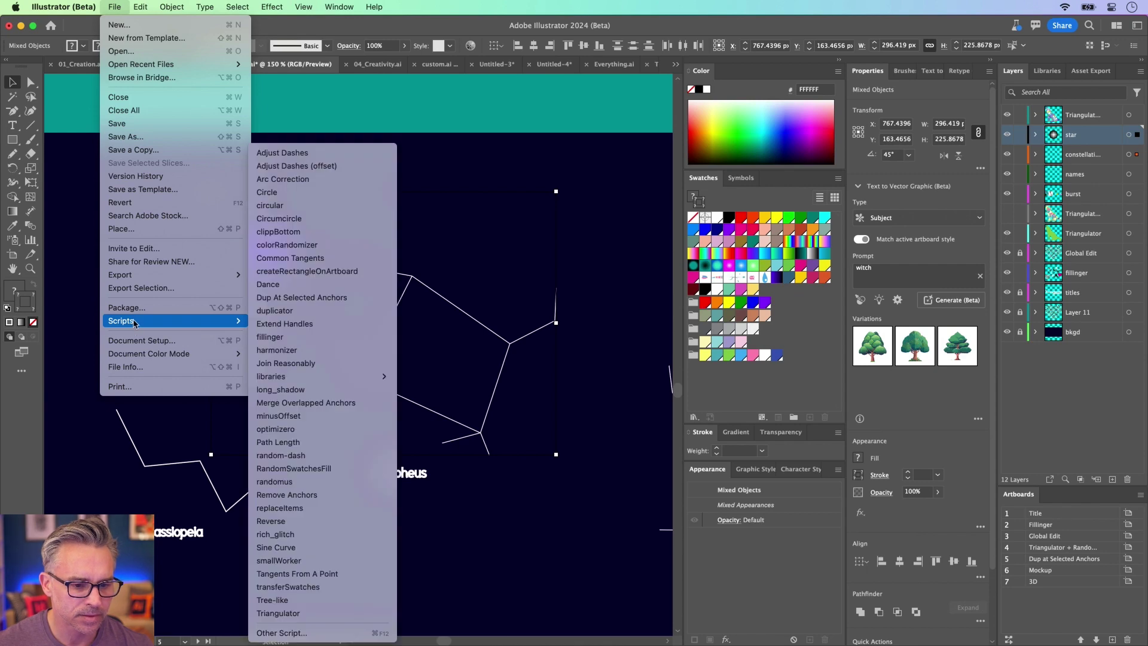
{"action": "left_click", "coordinate": [288, 301]}
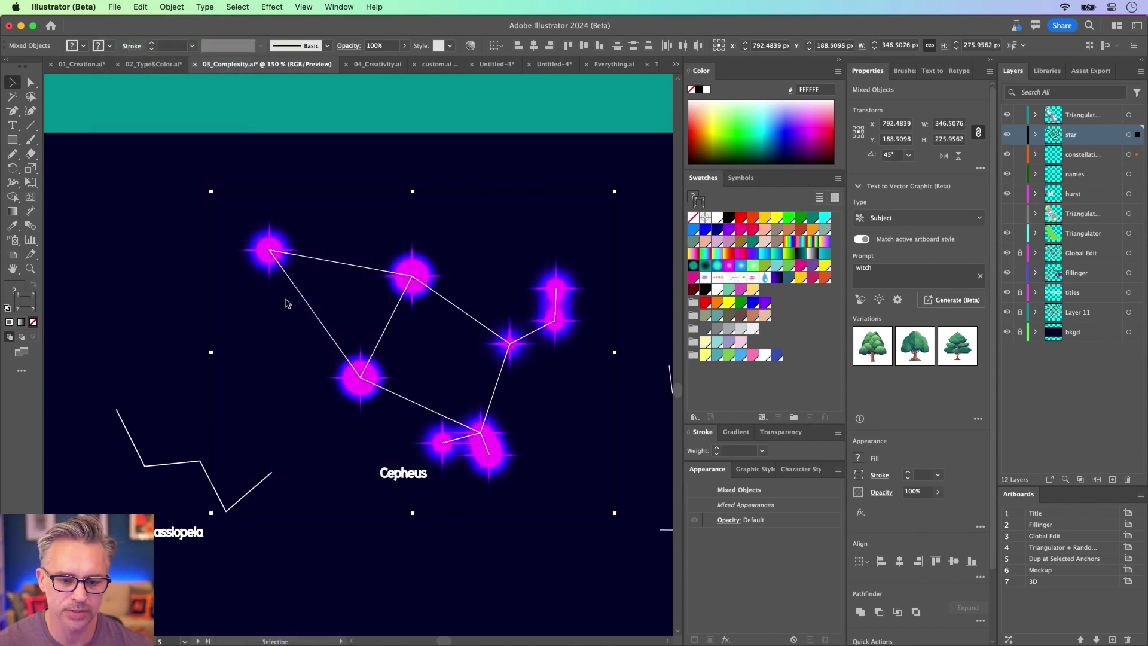
{"action": "key", "text": "super+minus"}
{"action": "key", "text": "super+minus"}
{"action": "key", "text": "super+minus"}
{"action": "key", "text": "super+minus"}
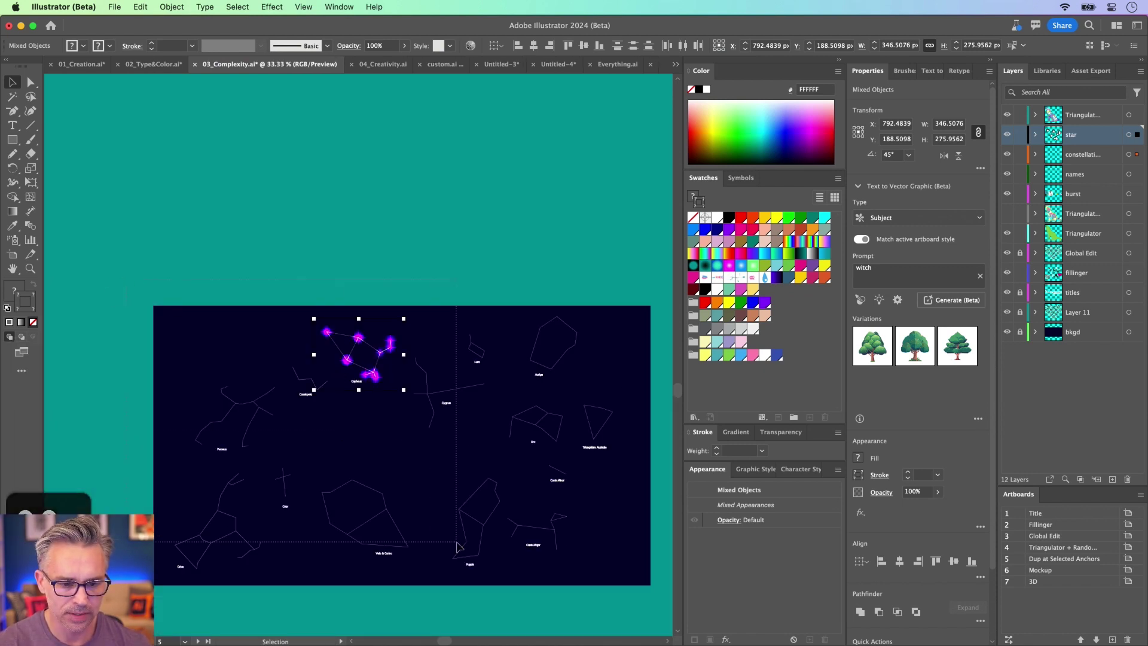
{"action": "left_click", "coordinate": [317, 313]}
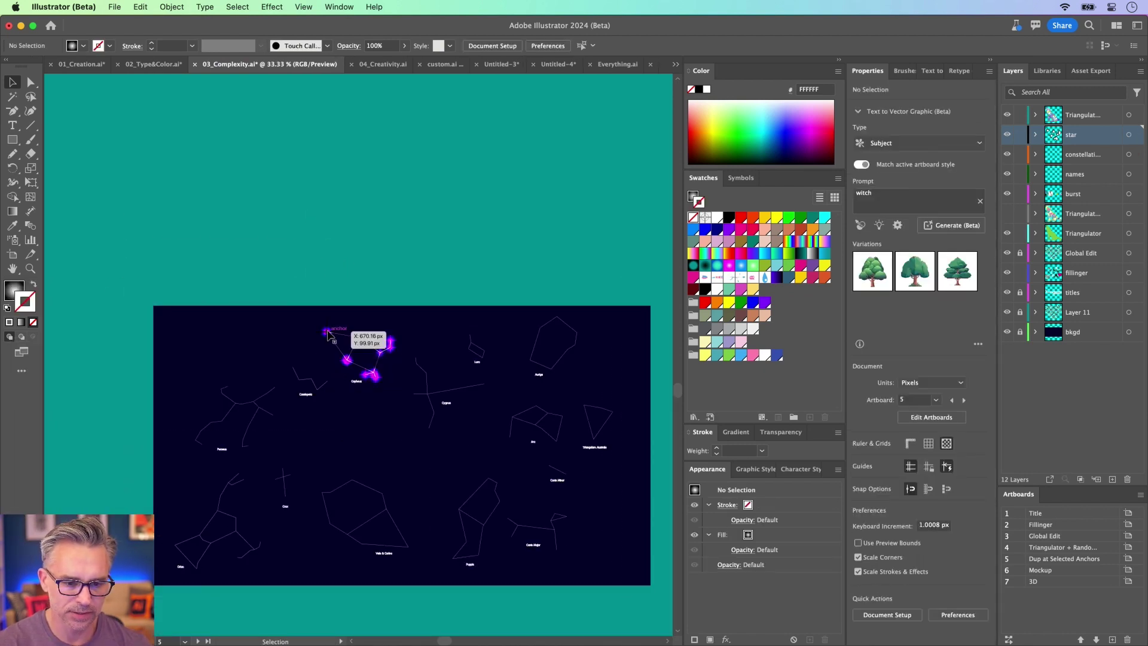
Undo the star move and the star duplication on Cepheus, back to the single star at its upper-left corner
{"action": "left_click_drag", "start_coordinate": [350, 359], "coordinate": [363, 444]}
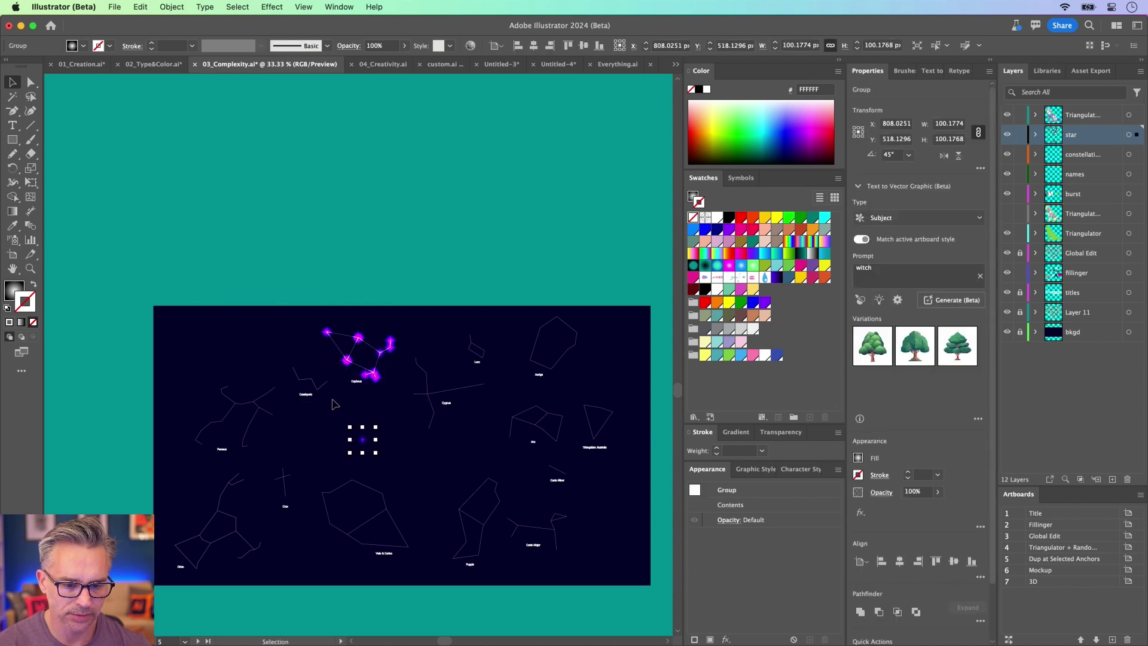
{"action": "key", "text": "super+z"}
{"action": "key", "text": "super+z"}
{"action": "key", "text": "super+z"}
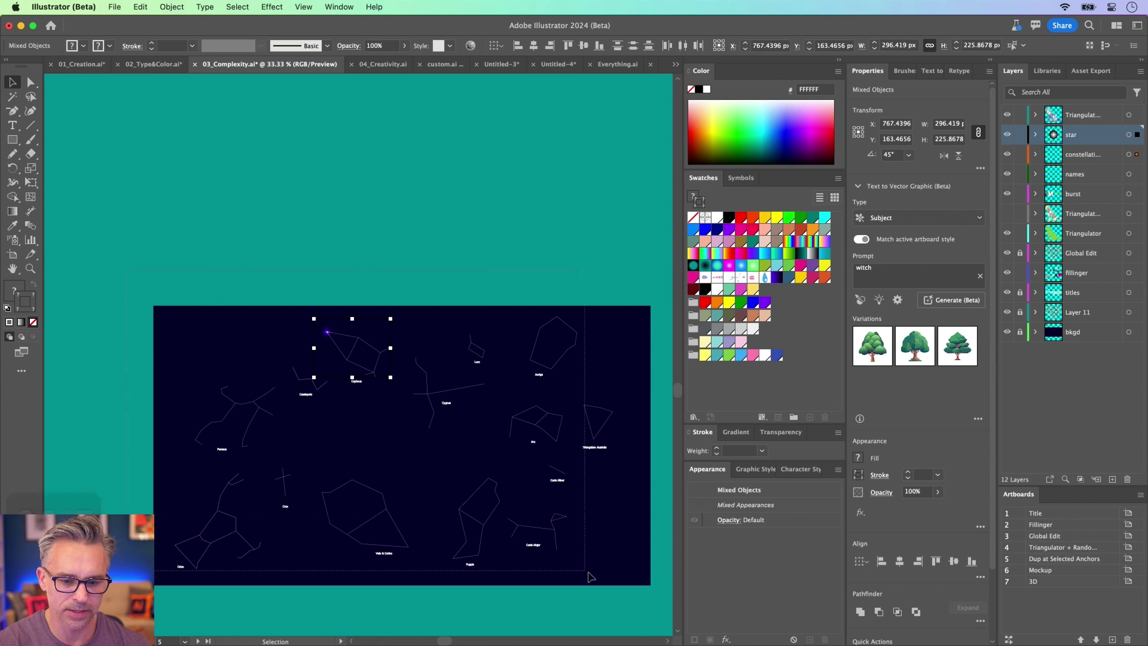
{"action": "key", "text": "super+z"}
Run the Dup At Selected Anchors script on the star together with all constellations and their names, and clear the selection
{"action": "left_click", "coordinate": [140, 7]}
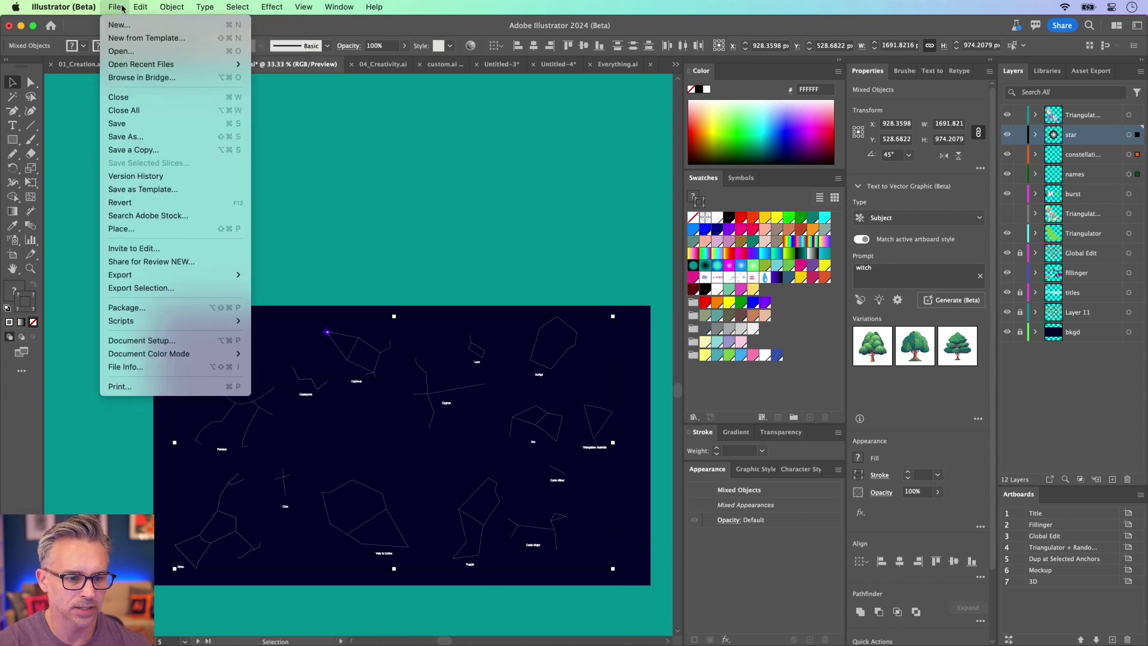
{"action": "mouse_move", "coordinate": [144, 321]}
{"action": "left_click", "coordinate": [290, 298]}
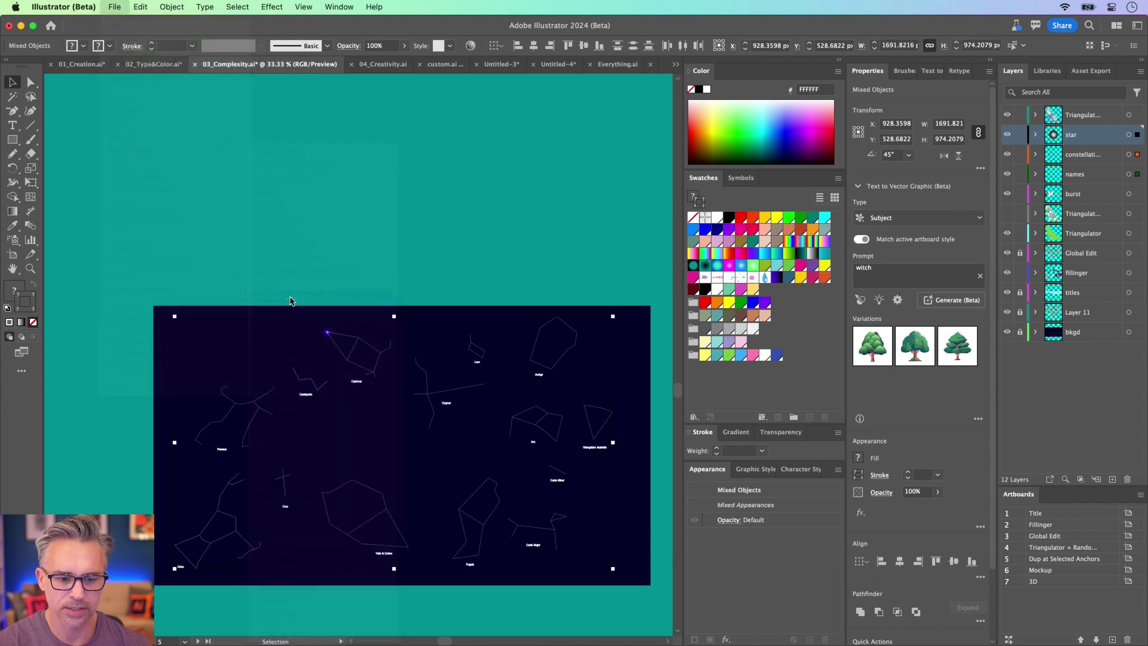
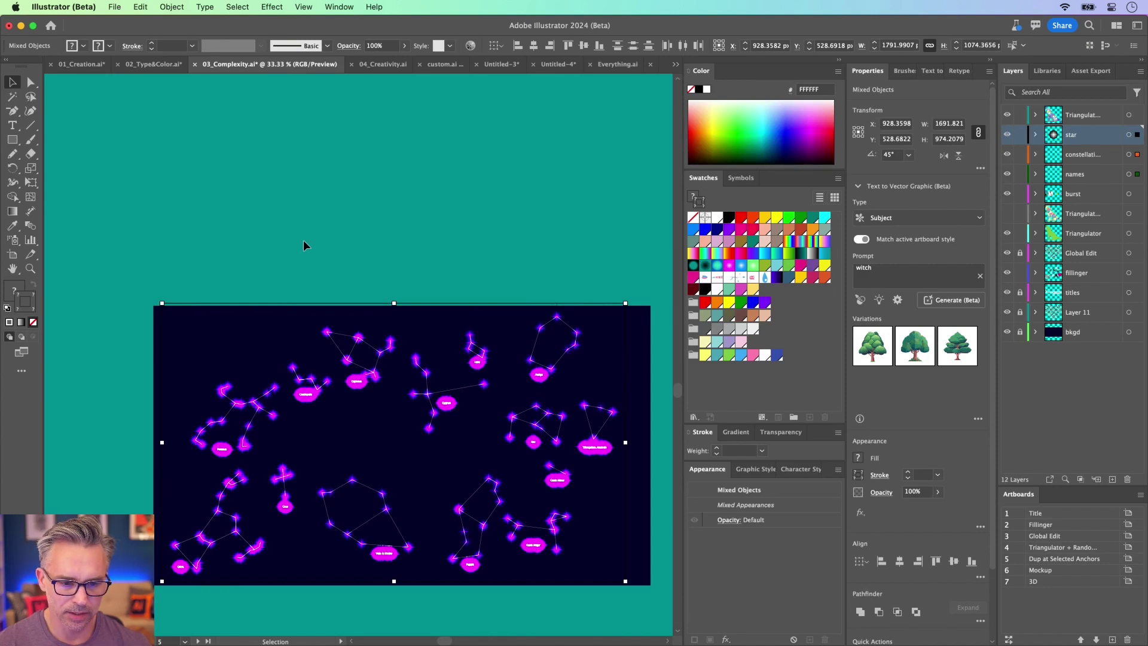
{"action": "left_click", "coordinate": [231, 210]}
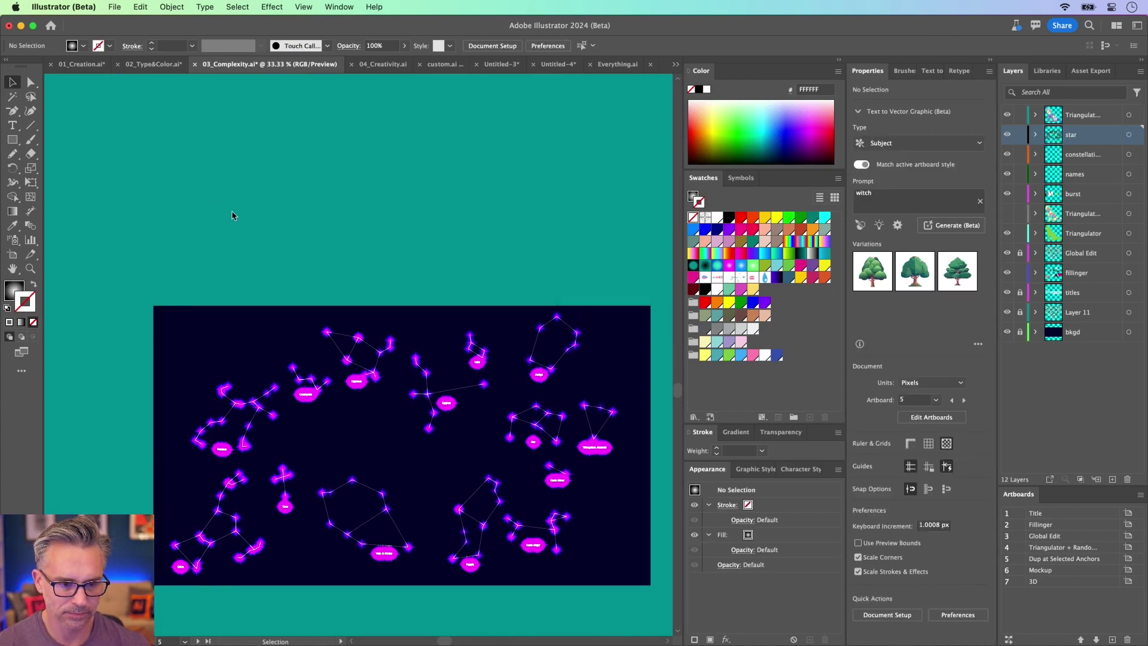
Examine the duplicated stars on the Cassiopeia constellation and around its name, and return to the whole artboard
{"action": "left_click", "coordinate": [29, 270]}
{"action": "left_click_drag", "start_coordinate": [299, 375], "coordinate": [360, 473]}
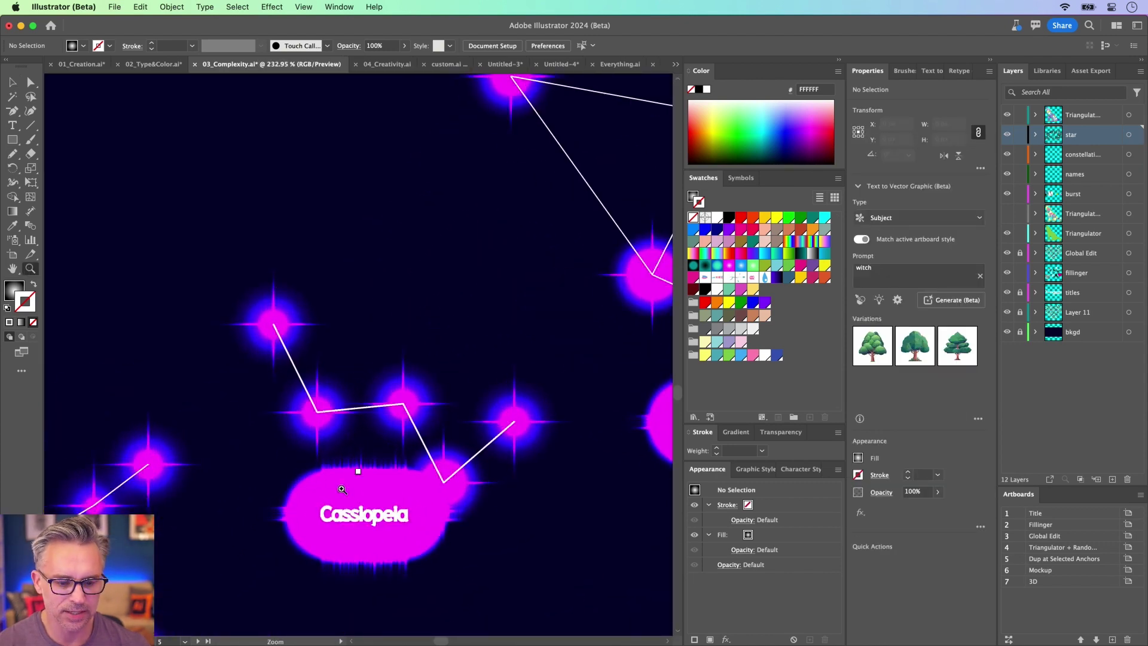
{"action": "left_click", "coordinate": [357, 471]}
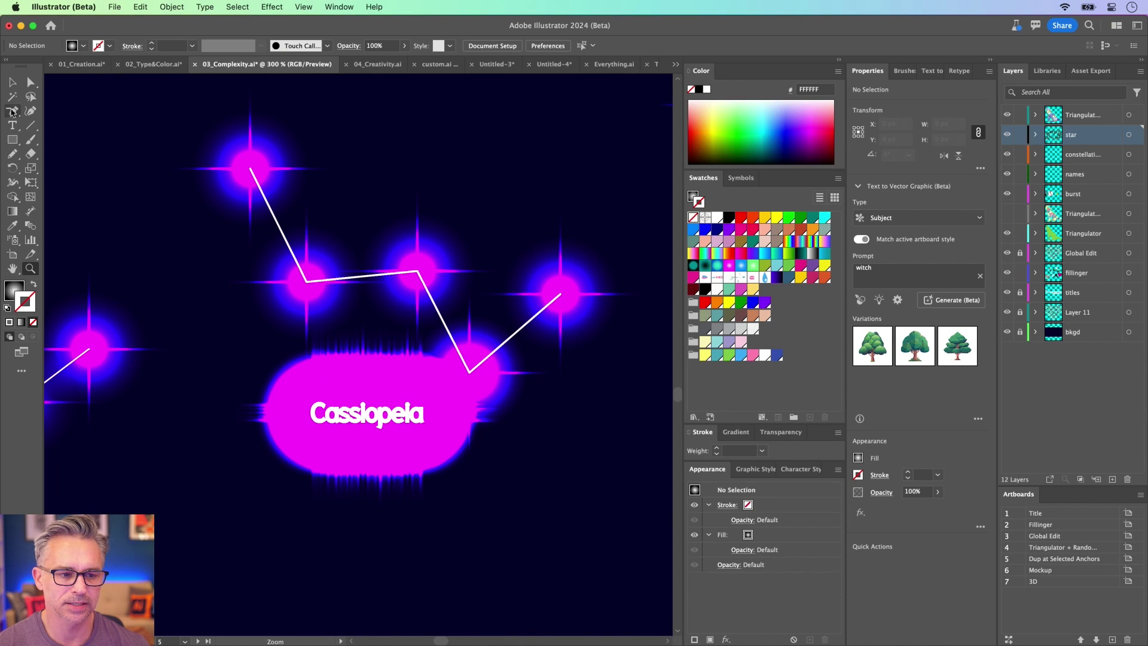
{"action": "left_click", "coordinate": [12, 83]}
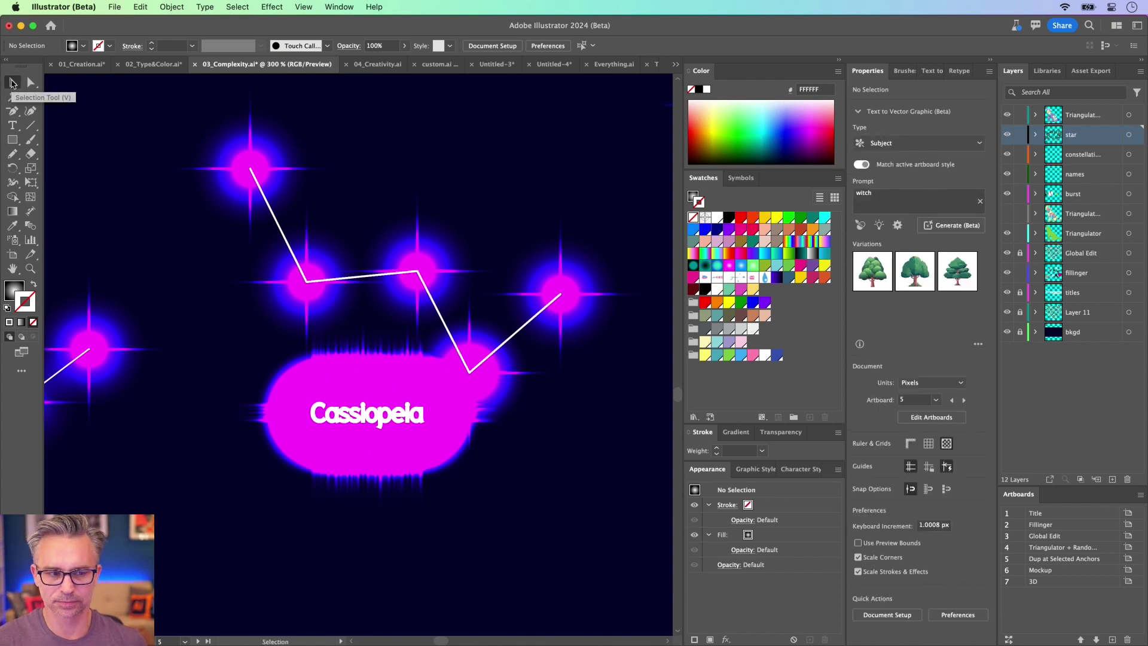
{"action": "key", "text": "super+0"}
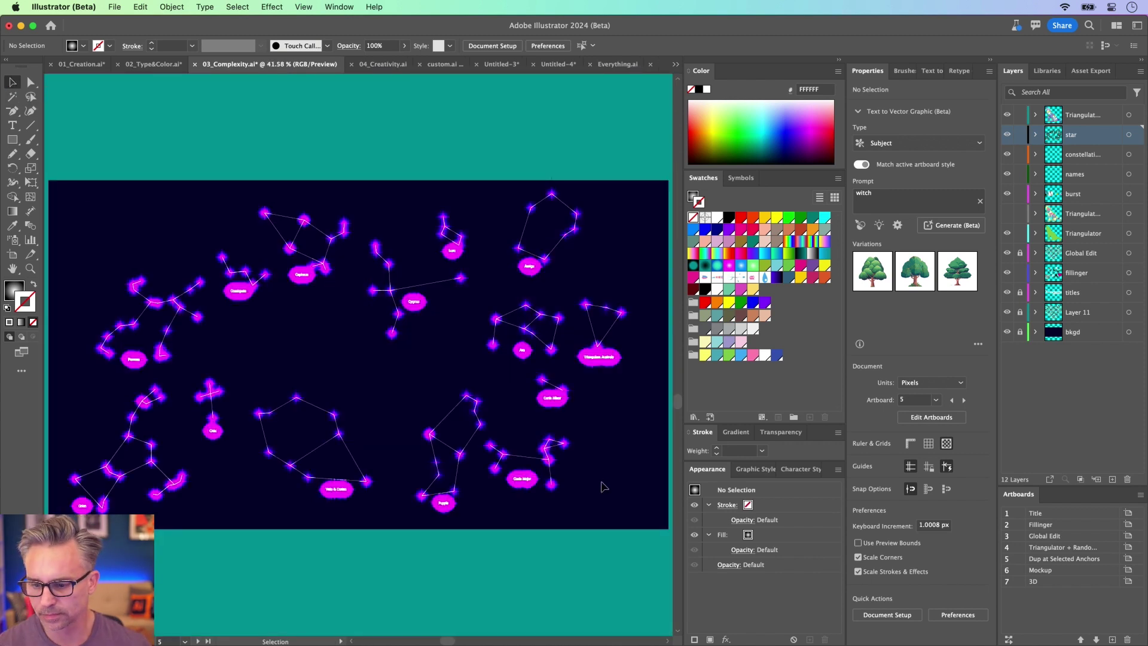
Release the existing T-shirt mockup on the Mockup artboard and delete its small hand-and-rose graphic
{"action": "left_click", "coordinate": [1073, 571]}
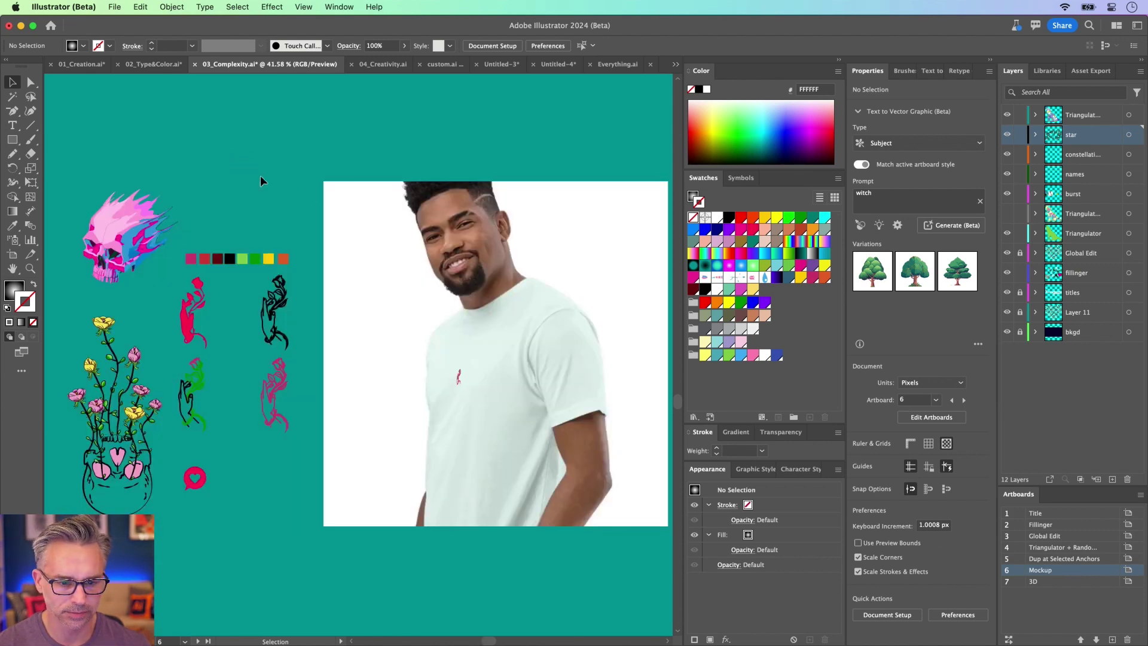
{"action": "left_click", "coordinate": [508, 377]}
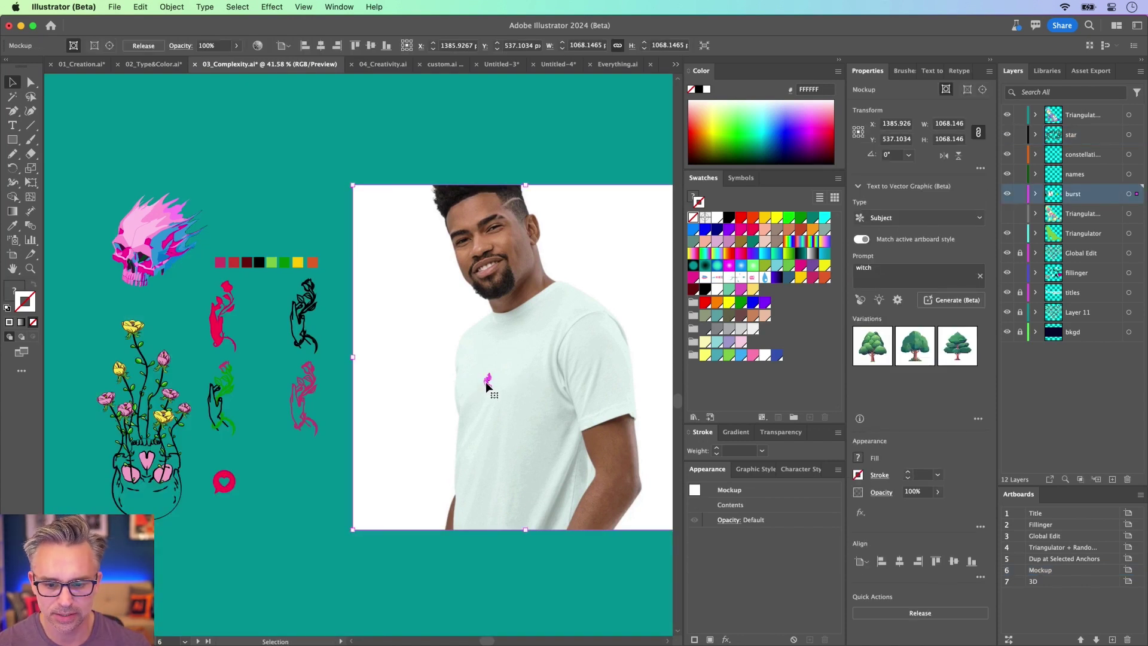
{"action": "right_click", "coordinate": [531, 376]}
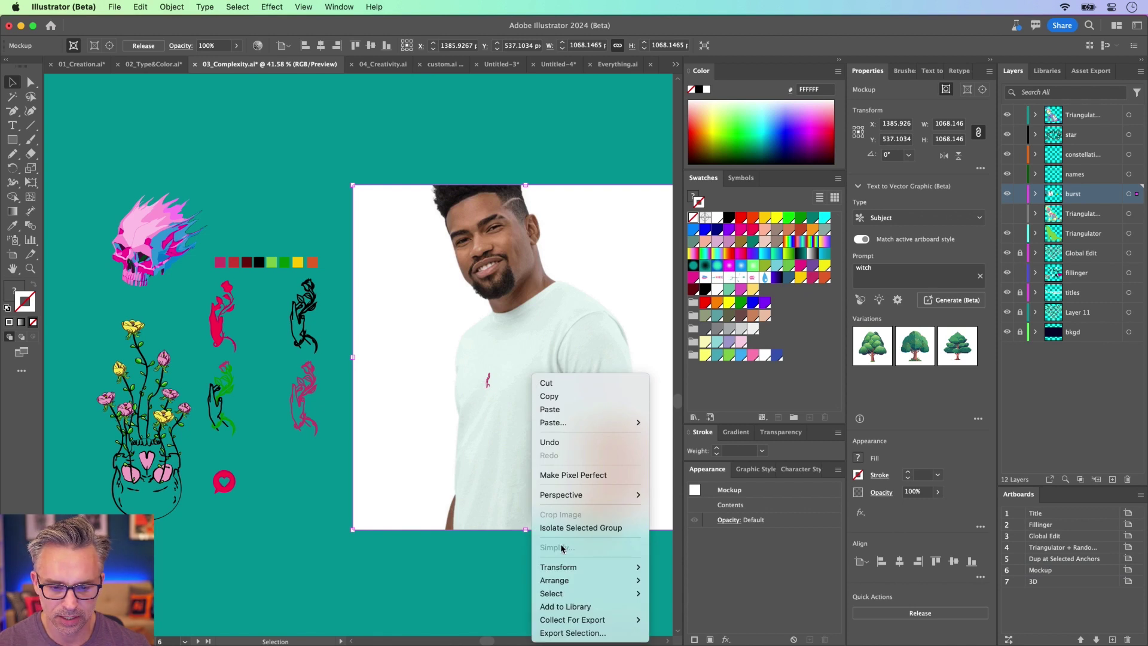
{"action": "left_click", "coordinate": [496, 395]}
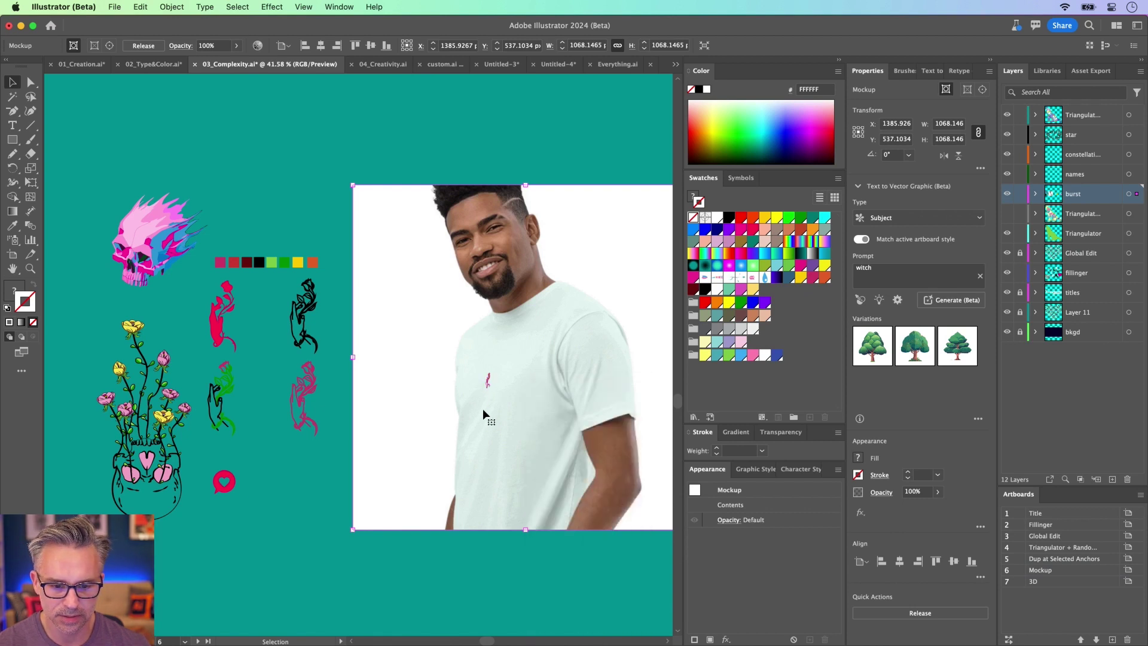
{"action": "mouse_move", "coordinate": [489, 385]}
{"action": "left_mouse_down"}
{"action": "mouse_move", "coordinate": [490, 408]}
{"action": "mouse_move", "coordinate": [485, 386]}
{"action": "left_mouse_up"}
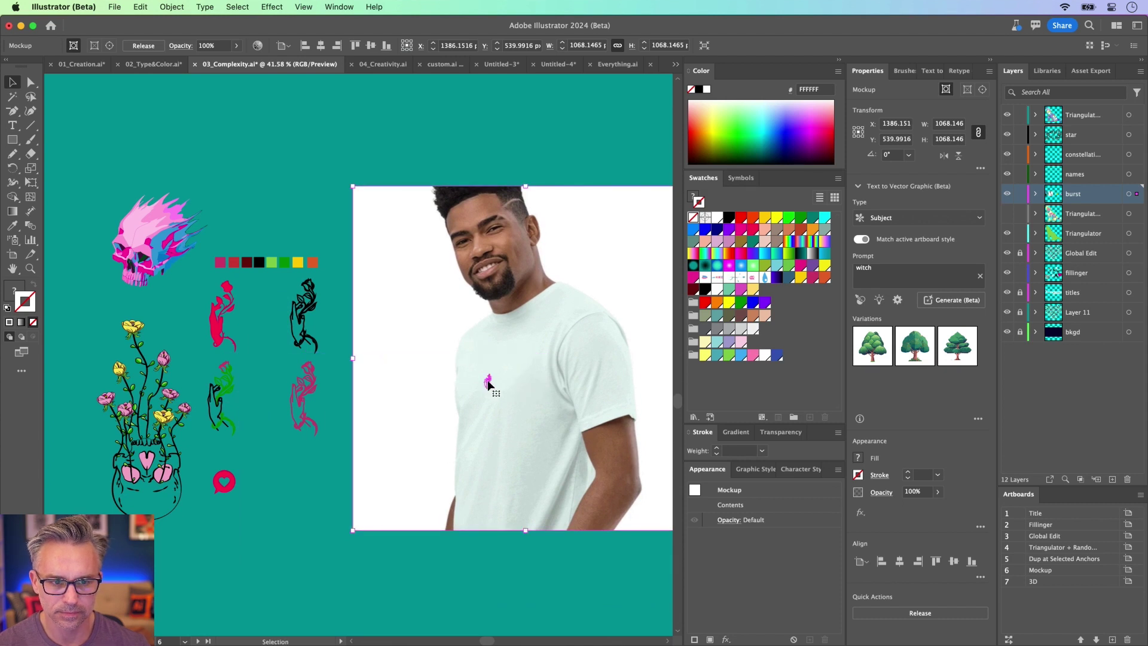
{"action": "left_click", "coordinate": [141, 46]}
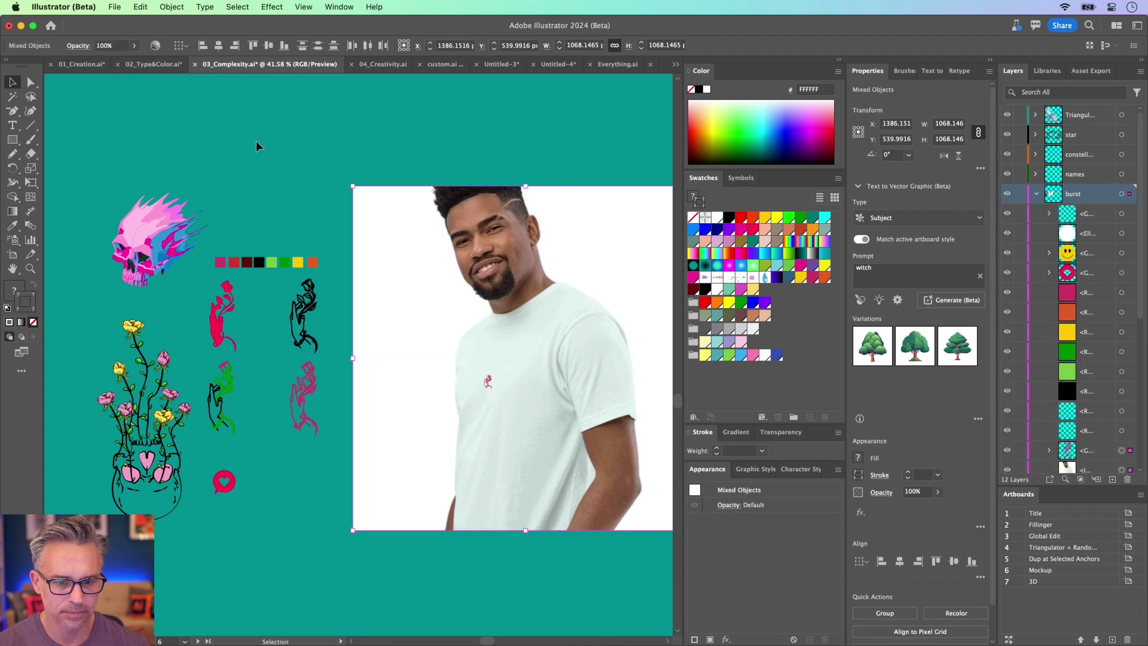
{"action": "left_click", "coordinate": [487, 382]}
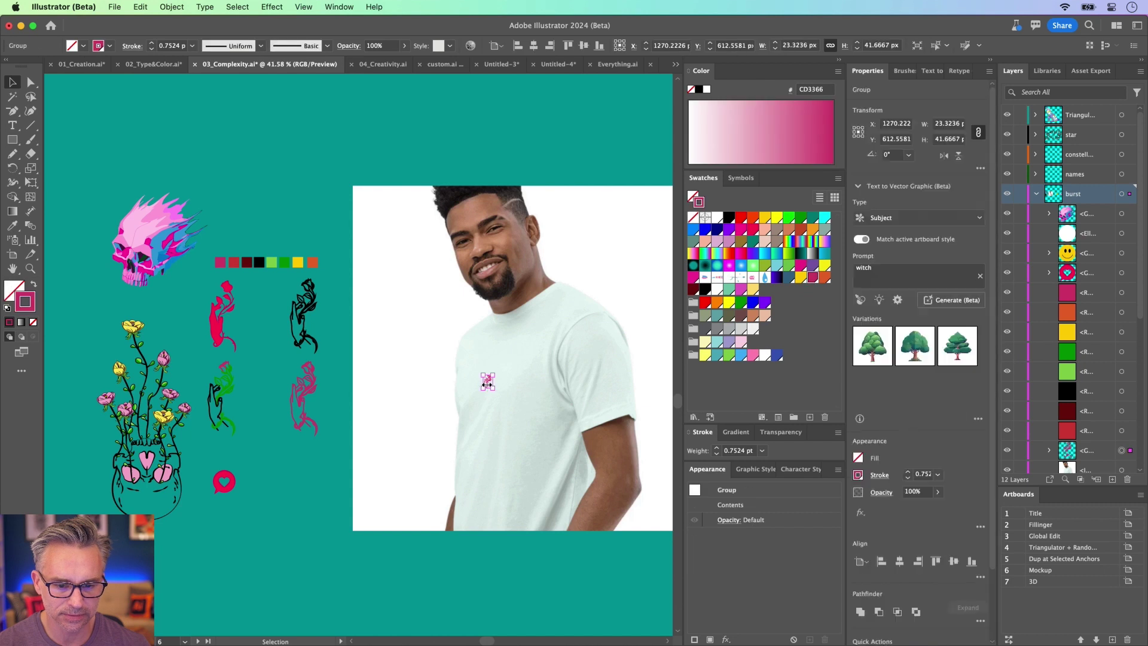
{"action": "key", "text": "Delete"}
Move the flaming skull onto the chest of the T-shirt and select it together with the photo
{"action": "left_click_drag", "start_coordinate": [134, 225], "coordinate": [391, 154]}
{"action": "left_click_drag", "start_coordinate": [355, 265], "coordinate": [483, 362]}
{"action": "left_click", "coordinate": [459, 279], "text": "shift"}
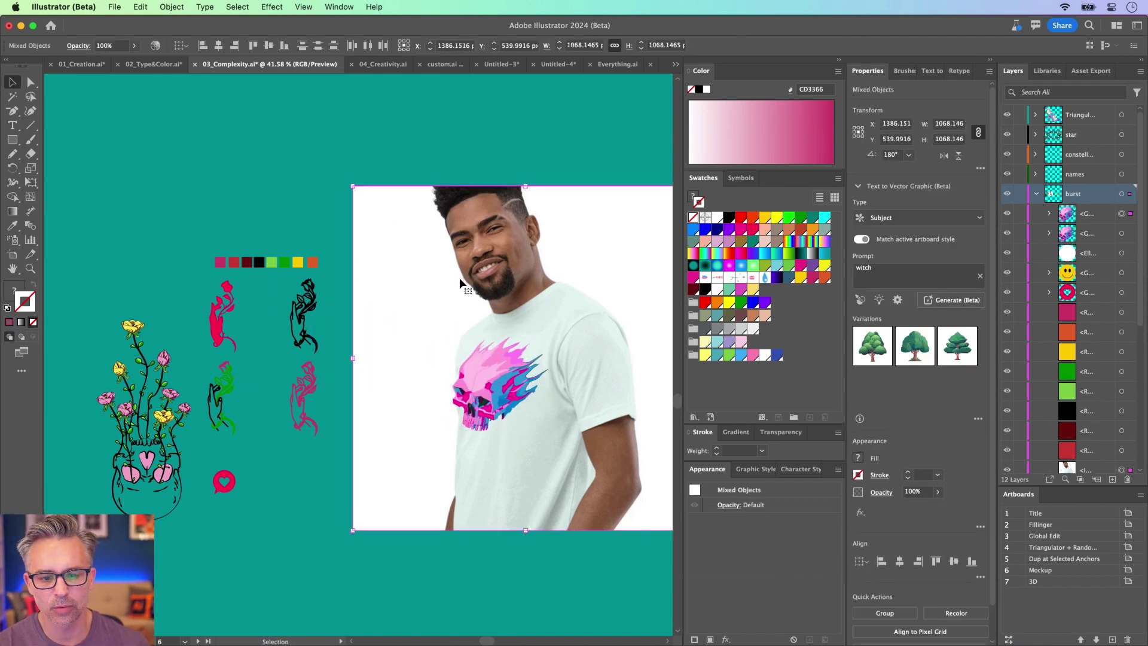
Show the Mockup (Beta) panel, dock it with the Properties panel group, and dismiss its introduction
{"action": "left_click", "coordinate": [303, 7]}
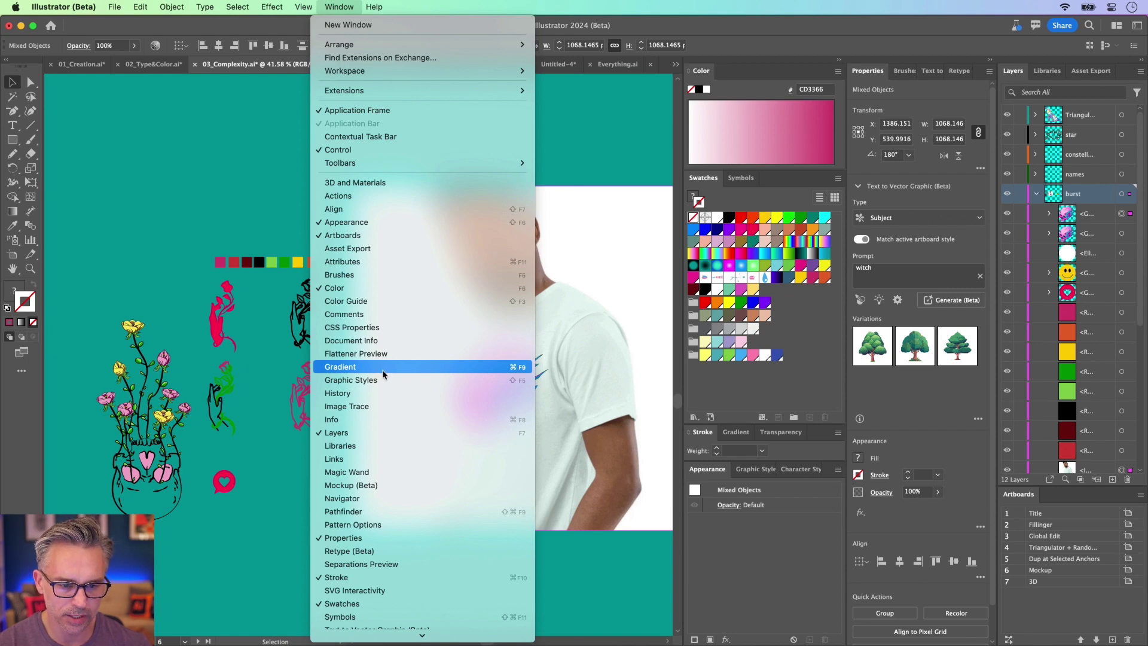
{"action": "left_click", "coordinate": [397, 484]}
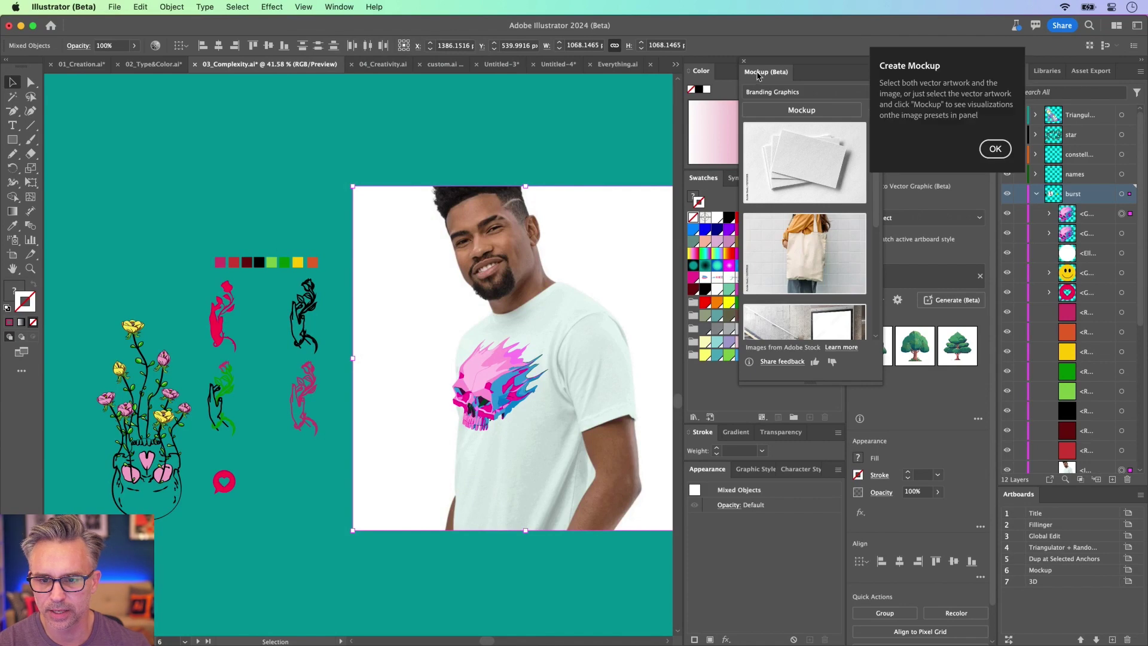
{"action": "left_click_drag", "start_coordinate": [694, 72], "coordinate": [867, 150]}
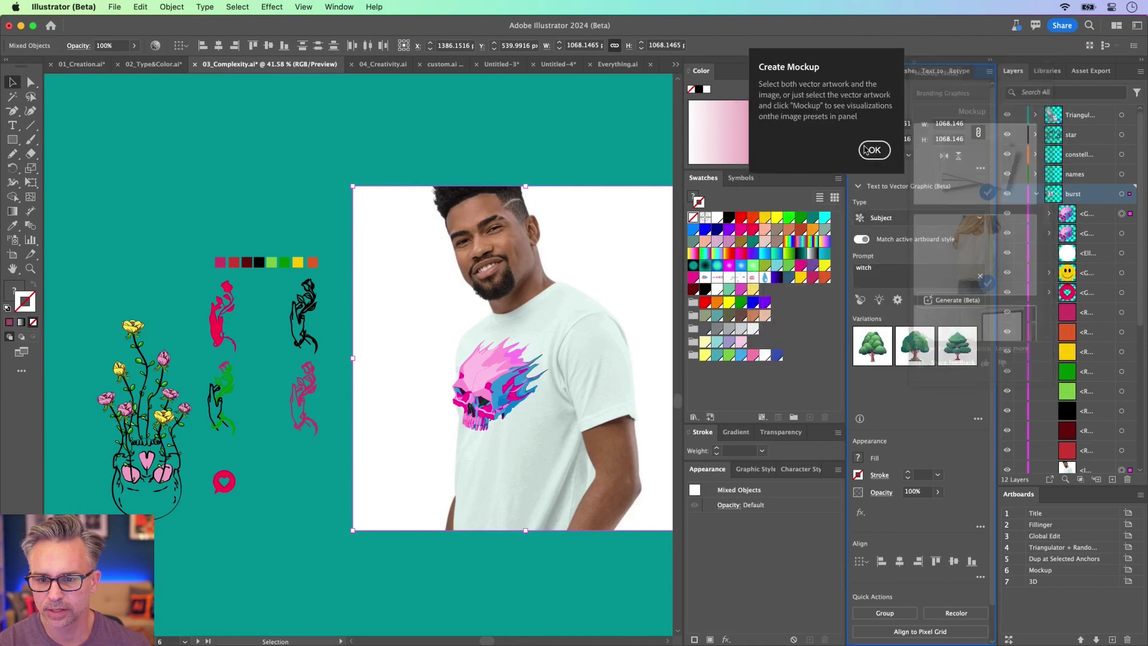
{"action": "left_click", "coordinate": [812, 147]}
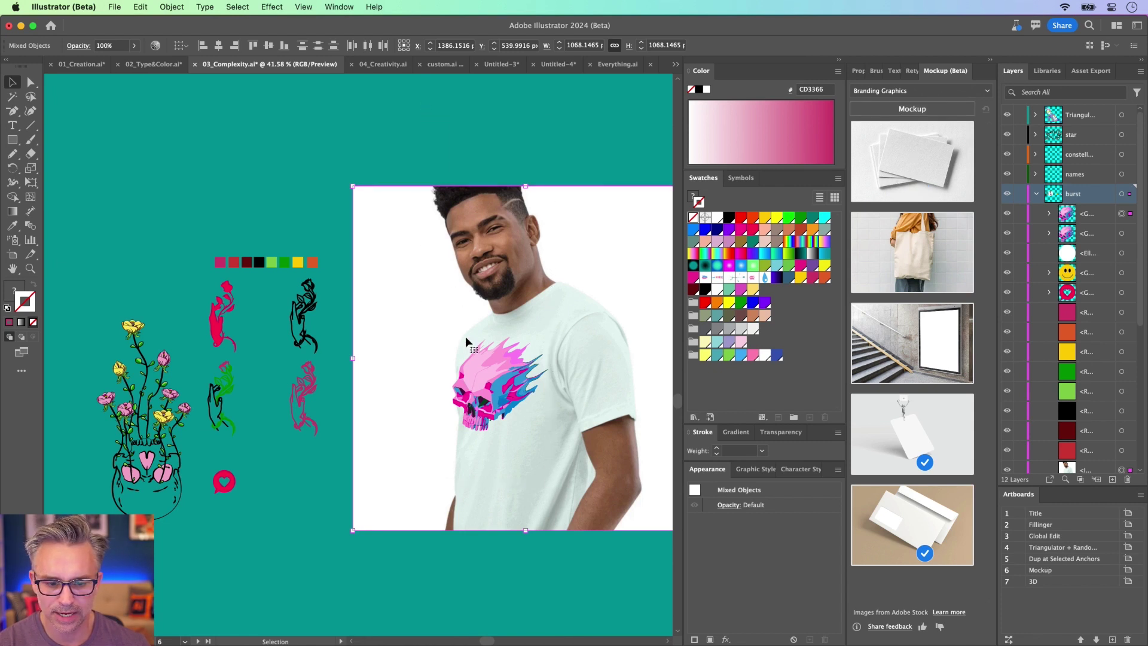
Create a mockup from the skull and the T-shirt photo, and fit the wrapped skull onto the middle of the chest
{"action": "left_click", "coordinate": [459, 138]}
{"action": "left_click_drag", "start_coordinate": [490, 378], "coordinate": [455, 333]}
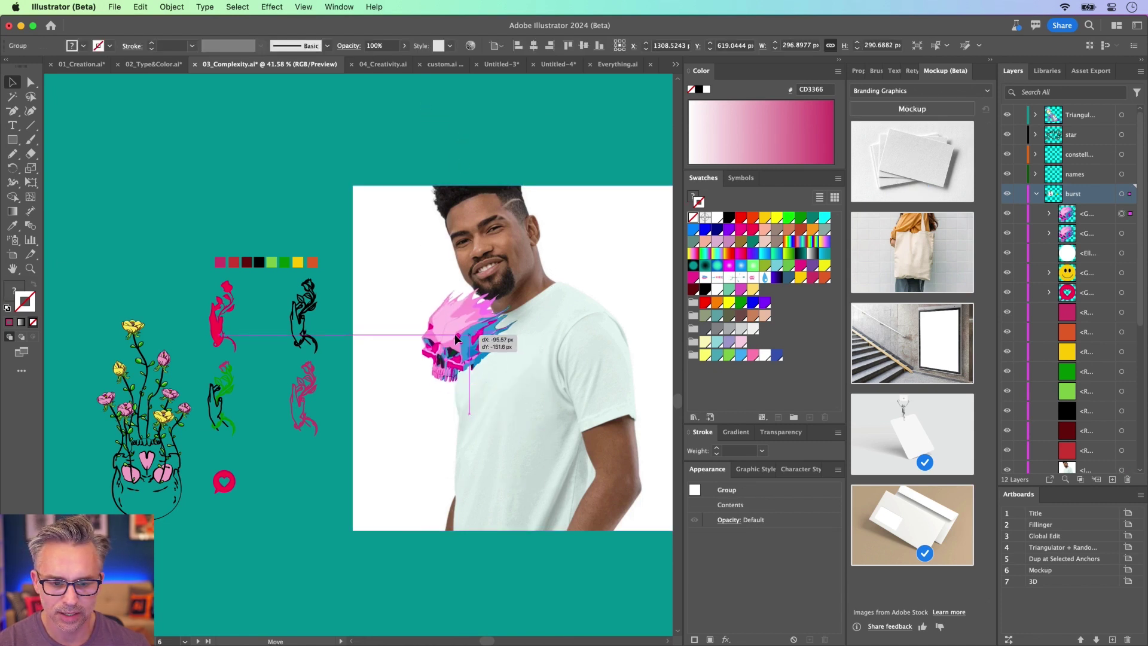
{"action": "mouse_move", "coordinate": [877, 187]}
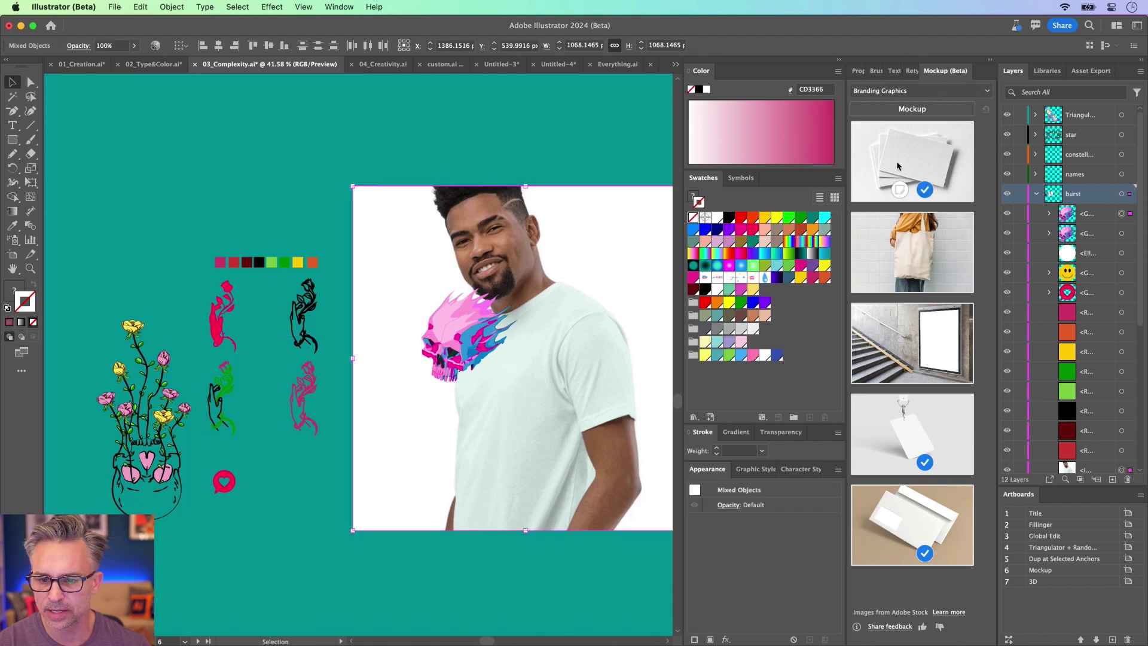
{"action": "left_click", "coordinate": [902, 110]}
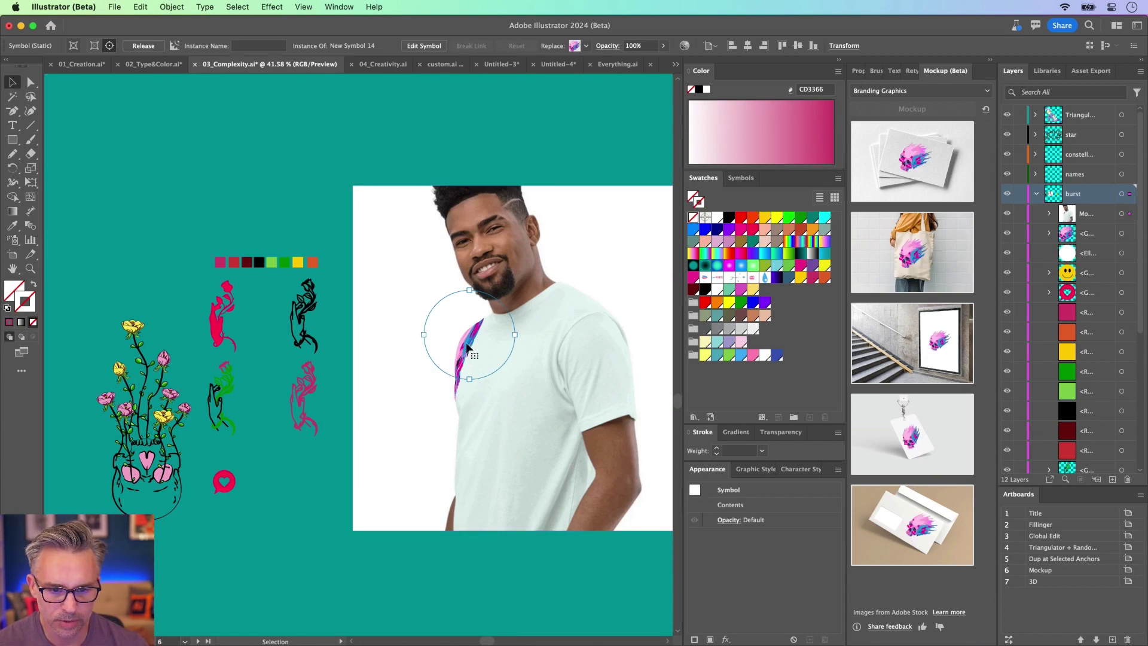
{"action": "left_click_drag", "start_coordinate": [472, 347], "coordinate": [485, 389]}
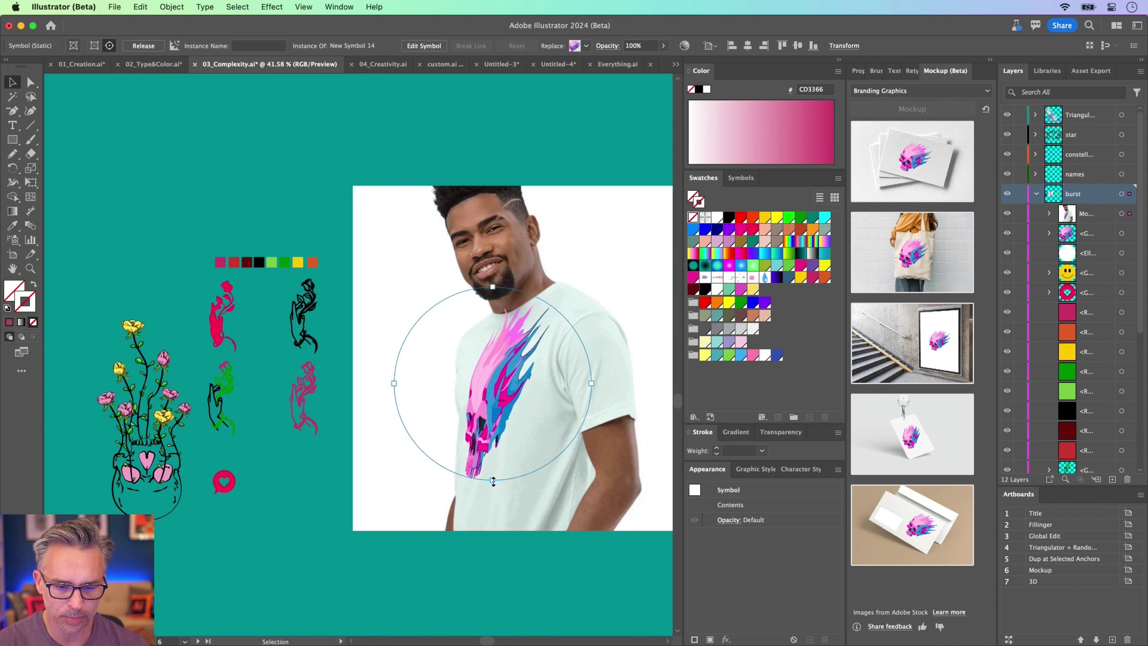
{"action": "left_click_drag", "start_coordinate": [494, 482], "coordinate": [493, 437]}
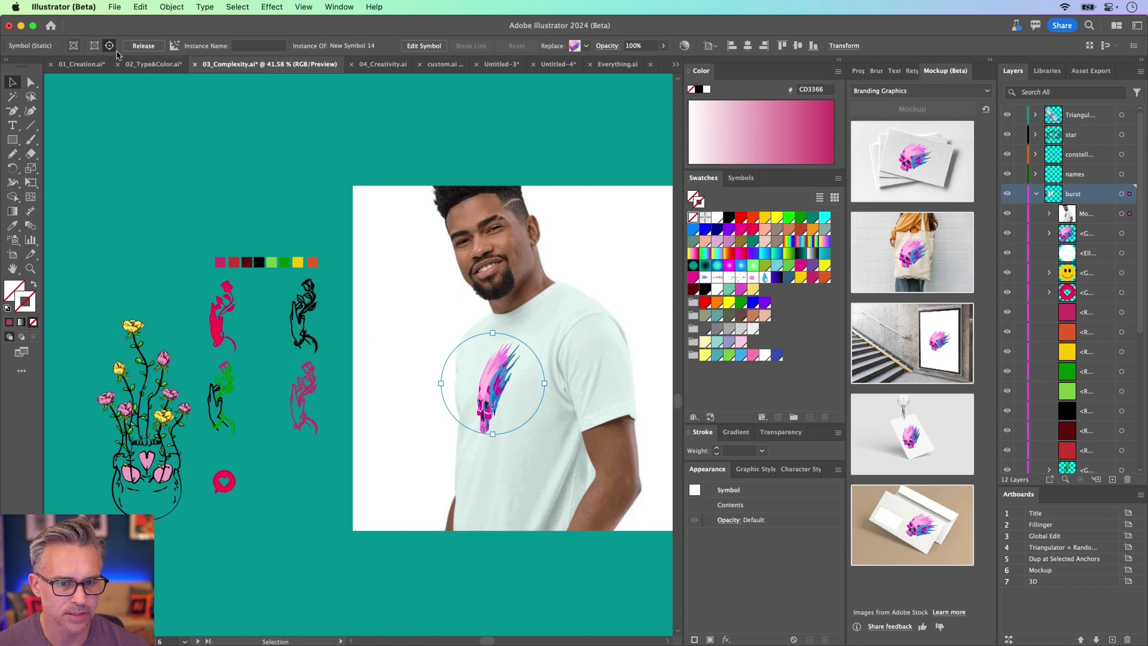
Open the mockup's skull symbol for editing, select all its artwork, and leave symbol editing without changes
{"action": "left_click", "coordinate": [426, 47]}
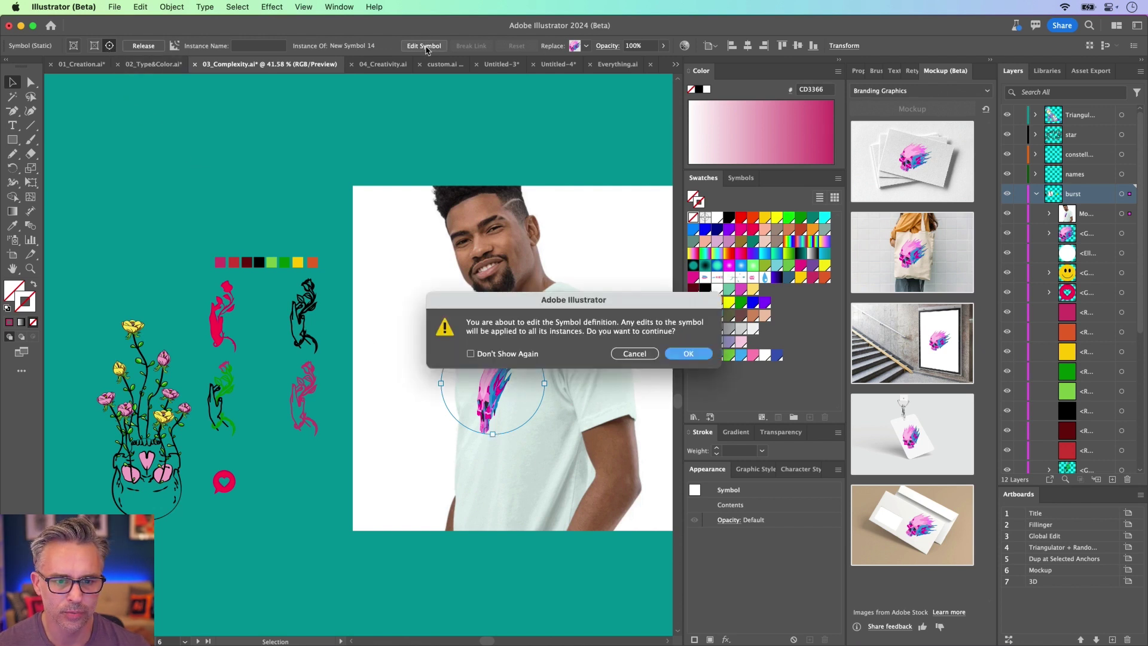
{"action": "left_click", "coordinate": [689, 354]}
{"action": "key", "text": "super+equal"}
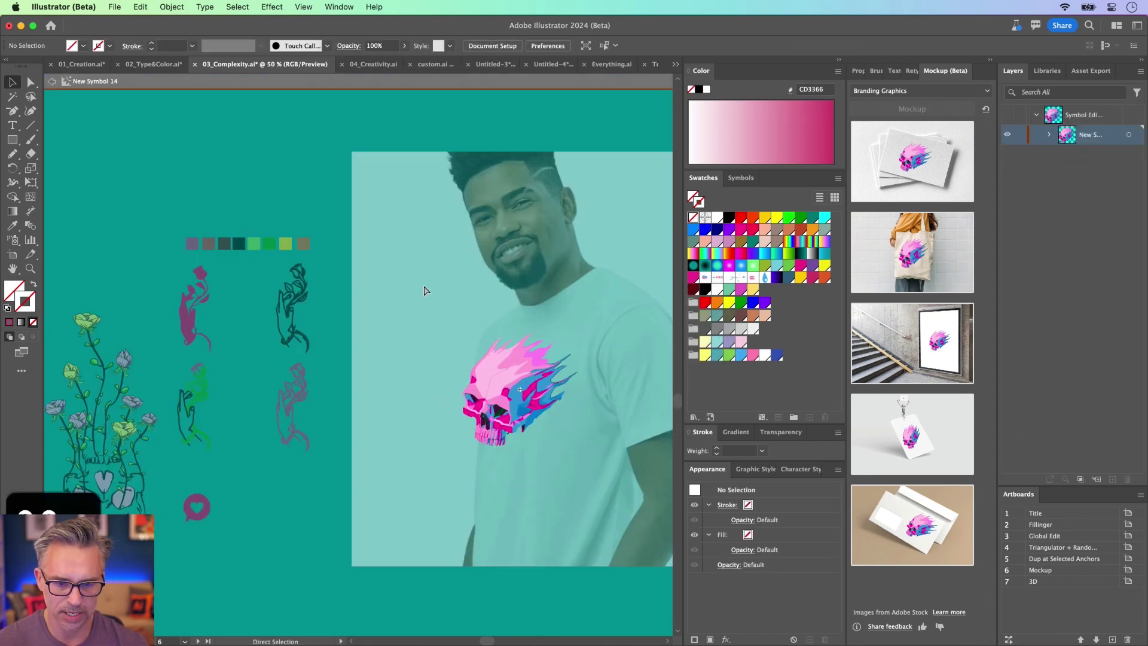
{"action": "key", "text": "super+equal"}
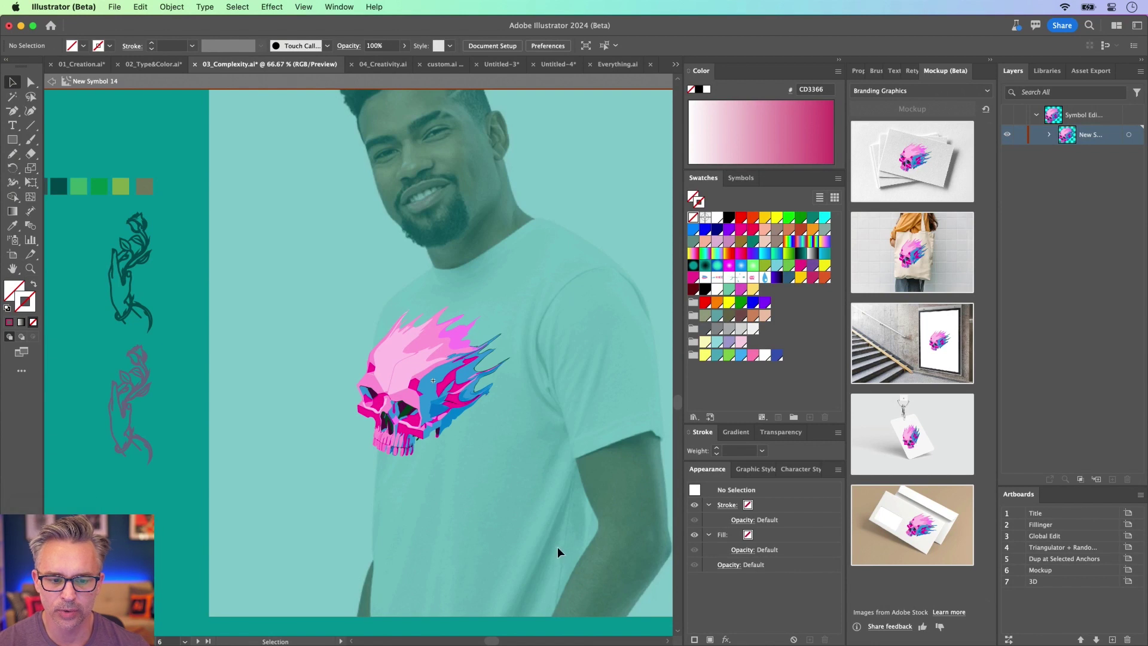
{"action": "left_click_drag", "start_coordinate": [559, 551], "coordinate": [356, 286]}
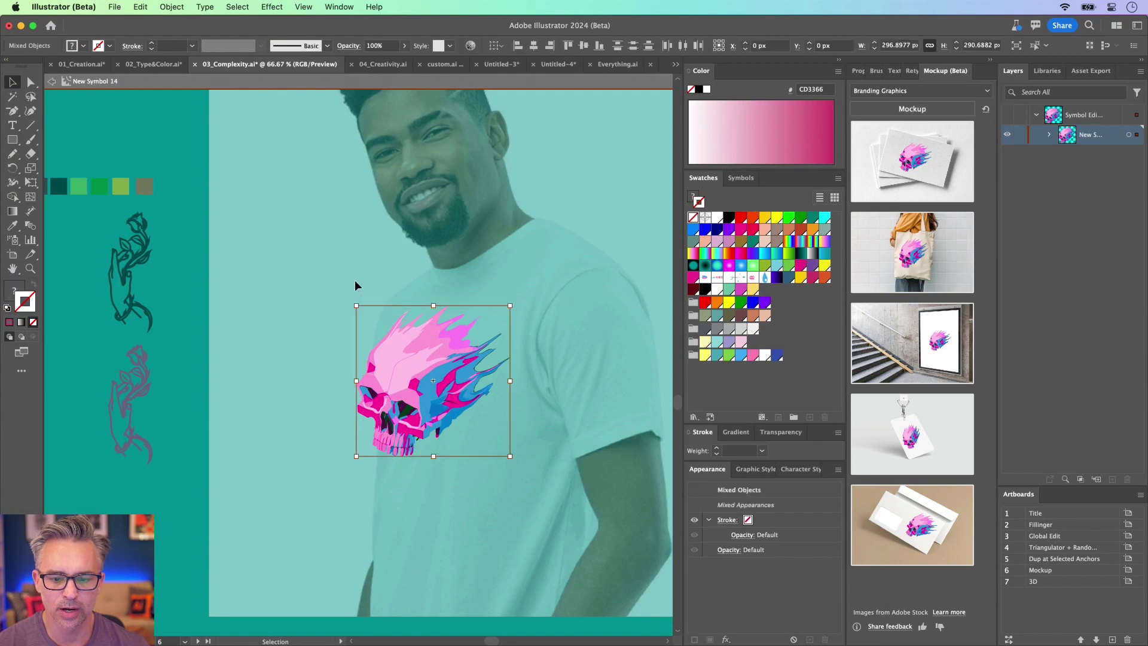
{"action": "left_click", "coordinate": [50, 84]}
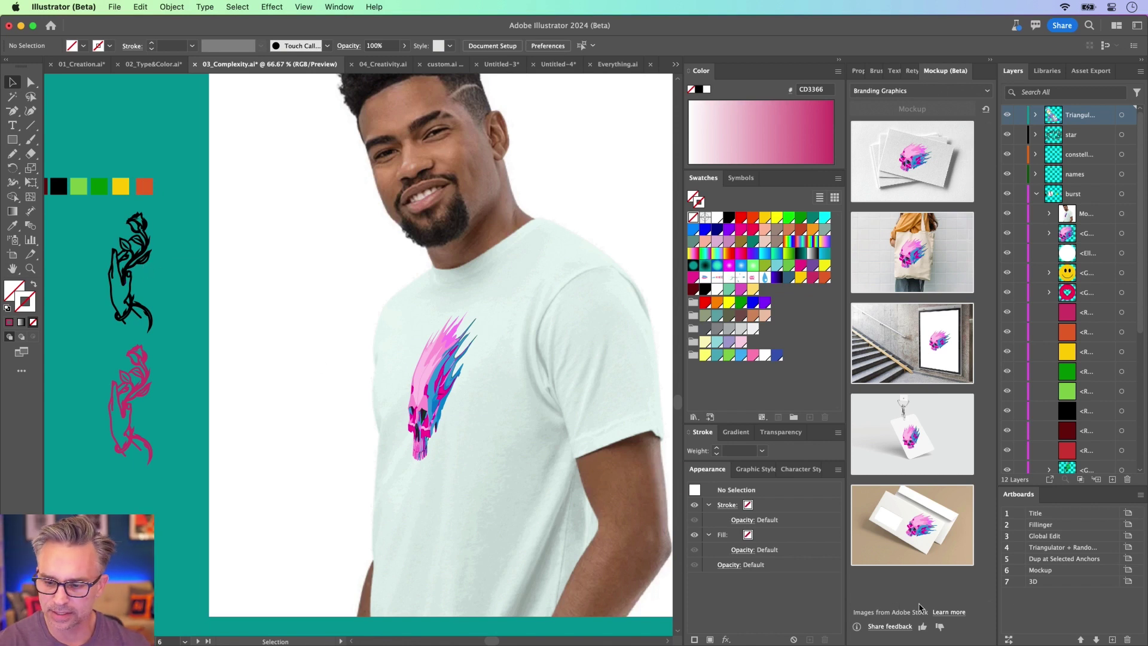
Go to the 3D artboard with the smiley and the skull circle, leaving nothing selected
{"action": "double_click", "coordinate": [1077, 573]}
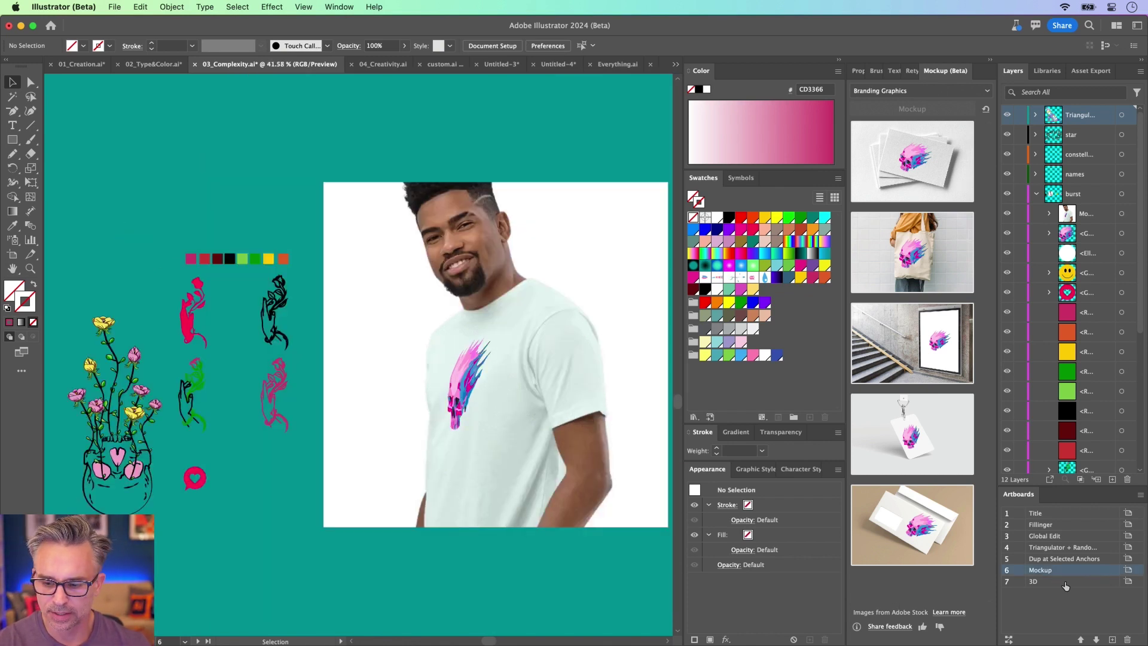
{"action": "double_click", "coordinate": [1065, 581]}
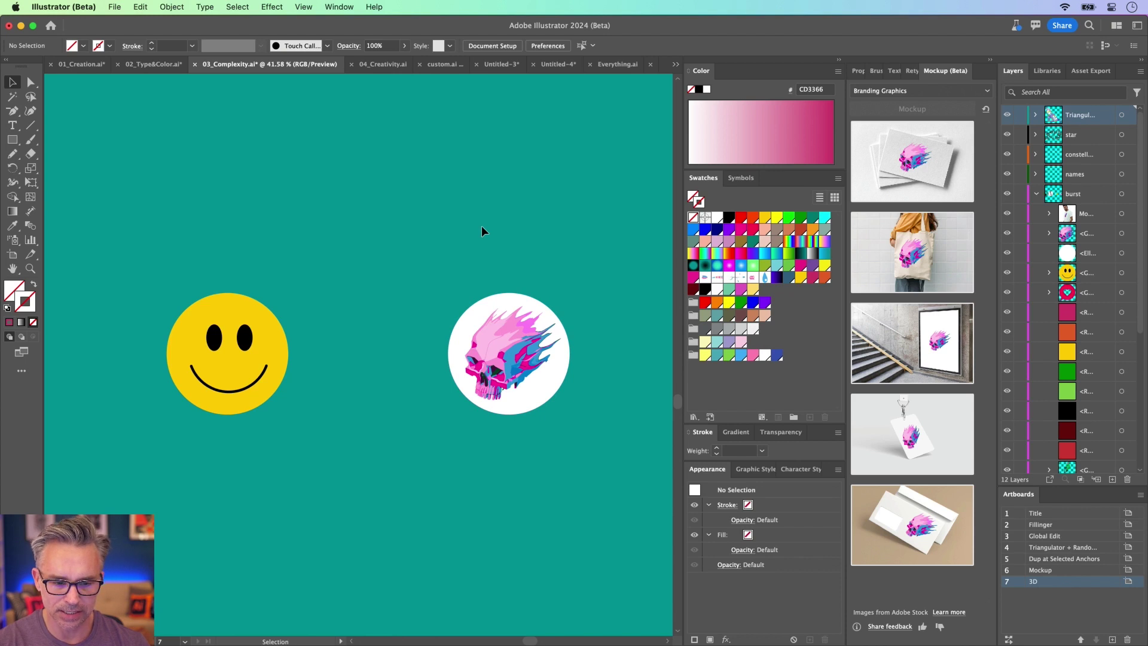
{"action": "left_click", "coordinate": [493, 346]}
{"action": "left_click", "coordinate": [414, 241]}
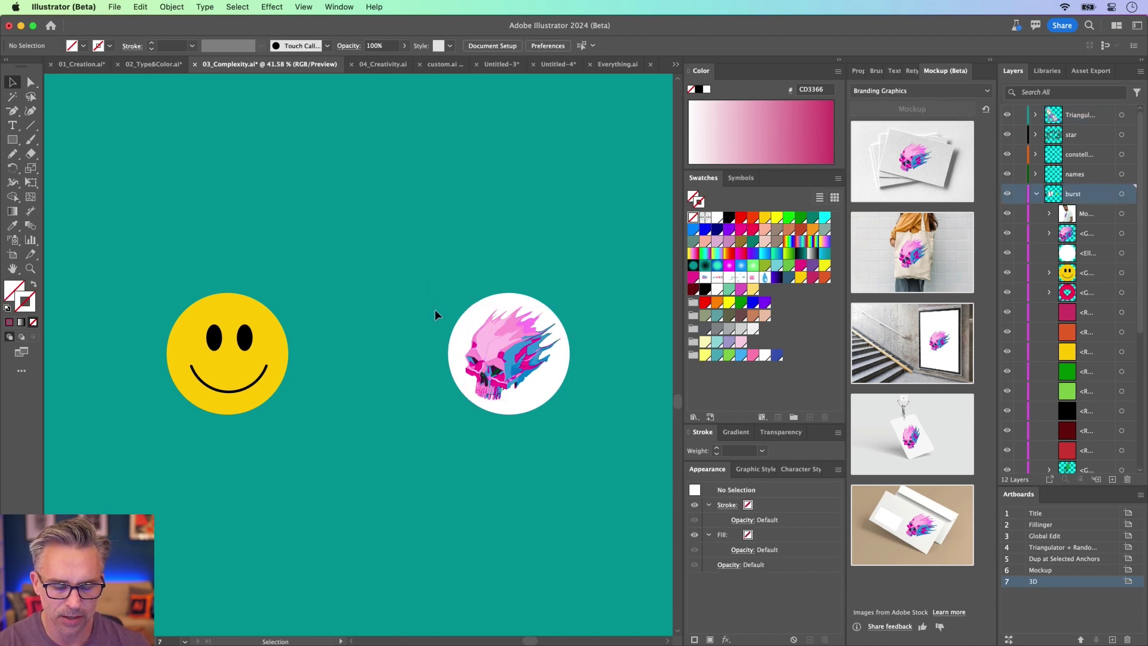
Shift the yellow smiley slightly up and to the right, and ungroup it into separate eyes, mouth and circle
{"action": "mouse_move", "coordinate": [220, 357]}
{"action": "left_mouse_down"}
{"action": "mouse_move", "coordinate": [276, 254]}
{"action": "mouse_move", "coordinate": [229, 342]}
{"action": "left_mouse_up"}
{"action": "right_click", "coordinate": [226, 326]}
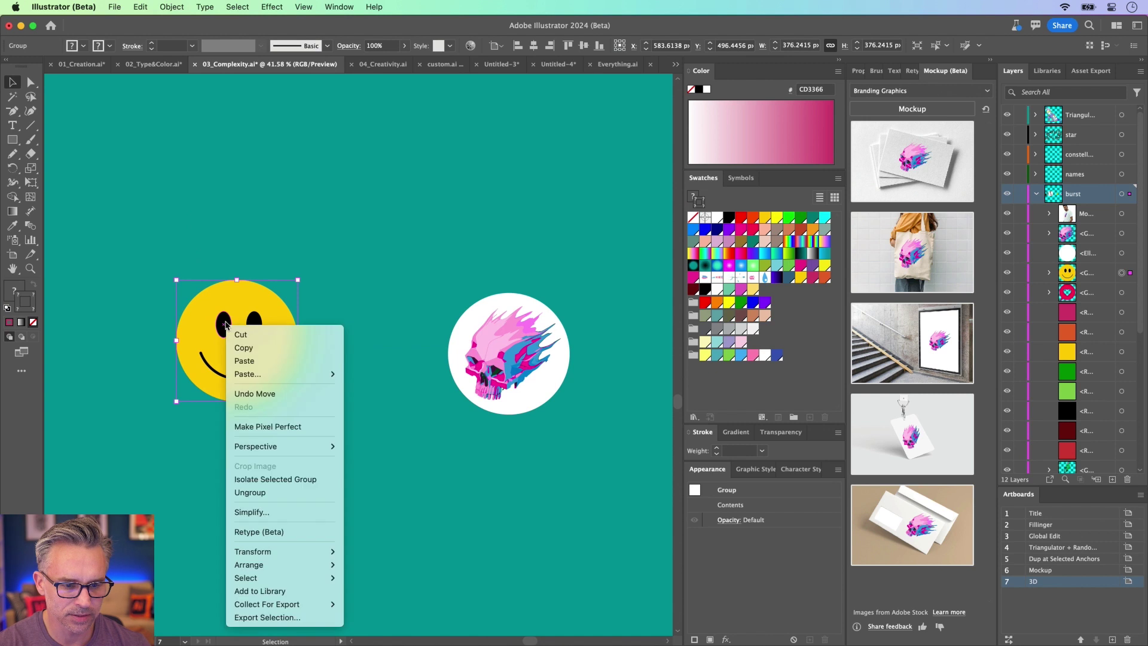
{"action": "left_click", "coordinate": [263, 492]}
{"action": "left_click_drag", "start_coordinate": [224, 316], "coordinate": [231, 240]}
{"action": "key", "text": "super+z"}
Group the smiley's eyes and mouth, and move the group off the face to the empty area above
{"action": "left_click", "coordinate": [254, 324], "text": "shift"}
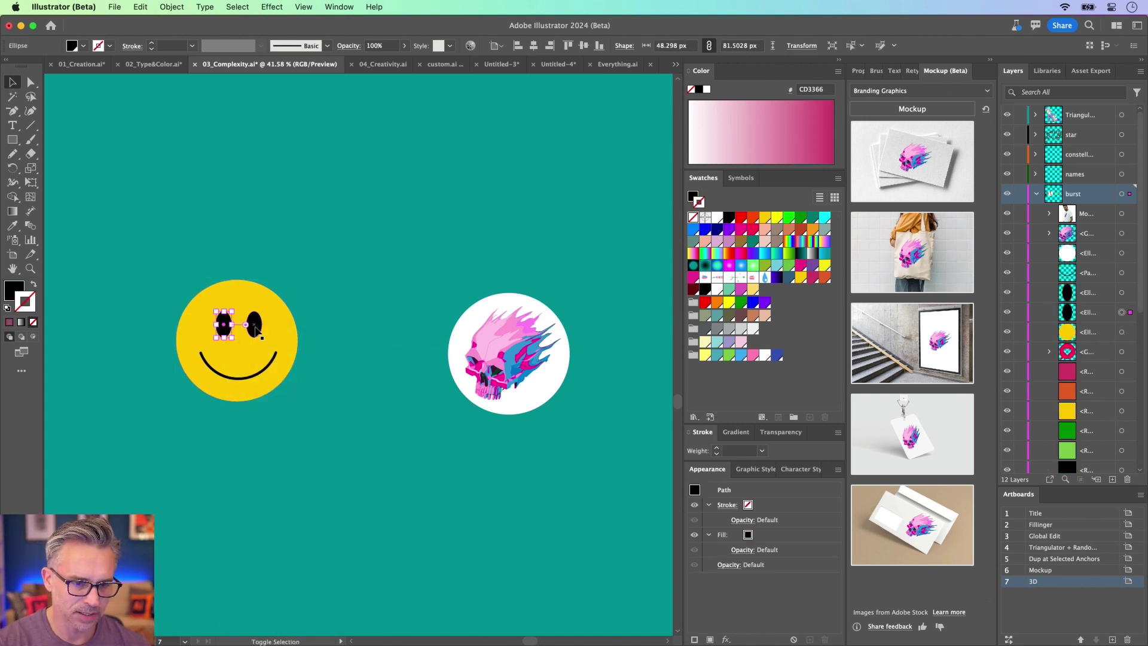
{"action": "left_click", "coordinate": [259, 372], "text": "shift"}
{"action": "key", "text": "super+g"}
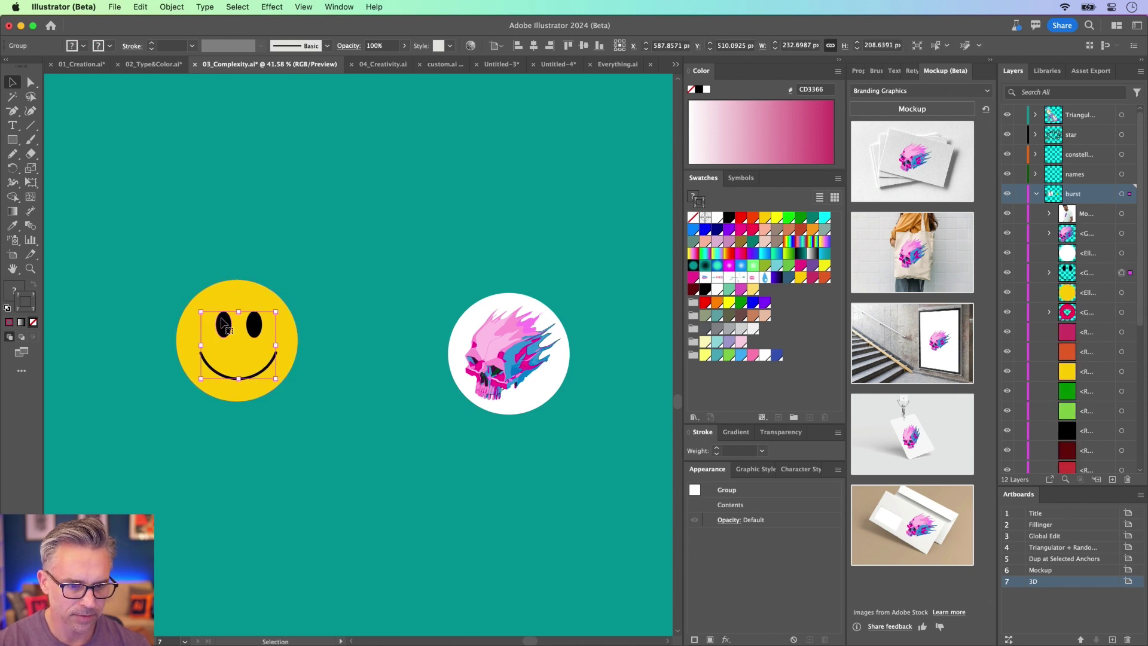
{"action": "left_click_drag", "start_coordinate": [227, 327], "coordinate": [359, 157]}
{"action": "left_click", "coordinate": [211, 334]}
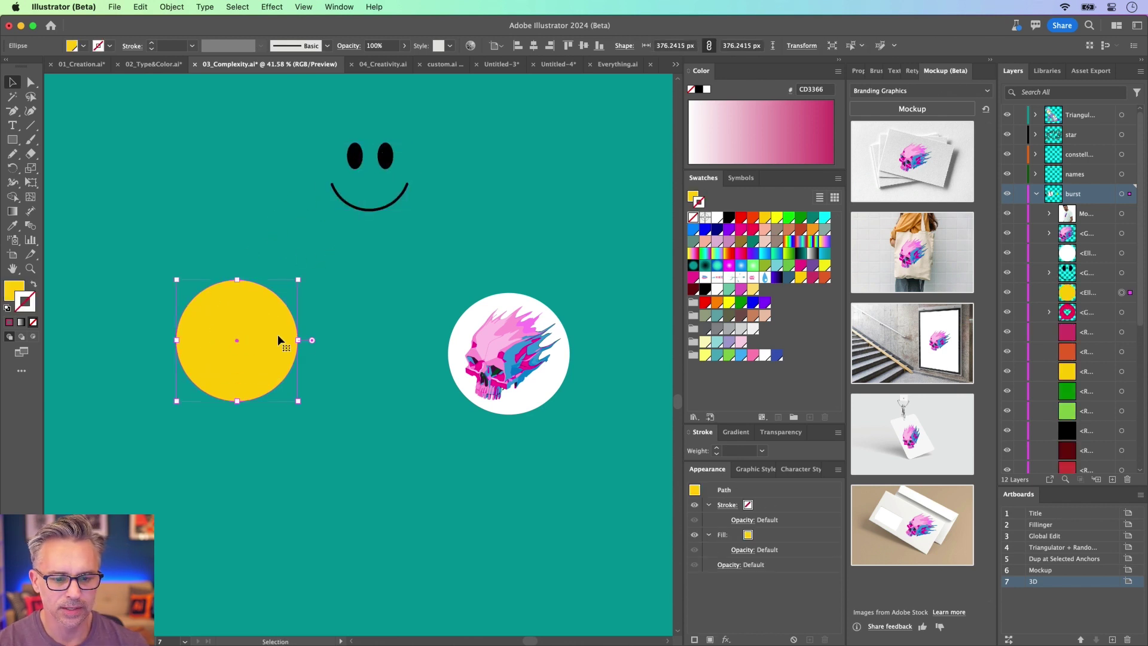
Move the skull artwork off the white circle to the space above it, and select the bare circle
{"action": "left_click", "coordinate": [435, 345]}
{"action": "left_click_drag", "start_coordinate": [484, 304], "coordinate": [497, 366]}
{"action": "left_click", "coordinate": [490, 371]}
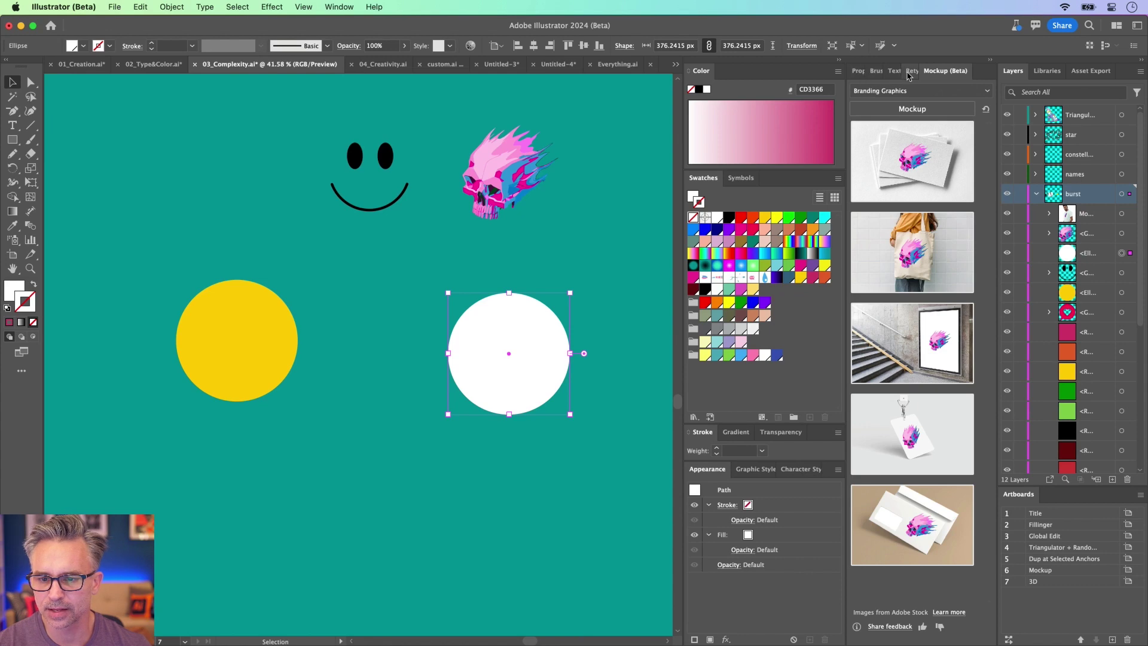
Show the 3D and Materials panel and dock it in the same group as the Mockup (Beta) panel
{"action": "left_click", "coordinate": [340, 7]}
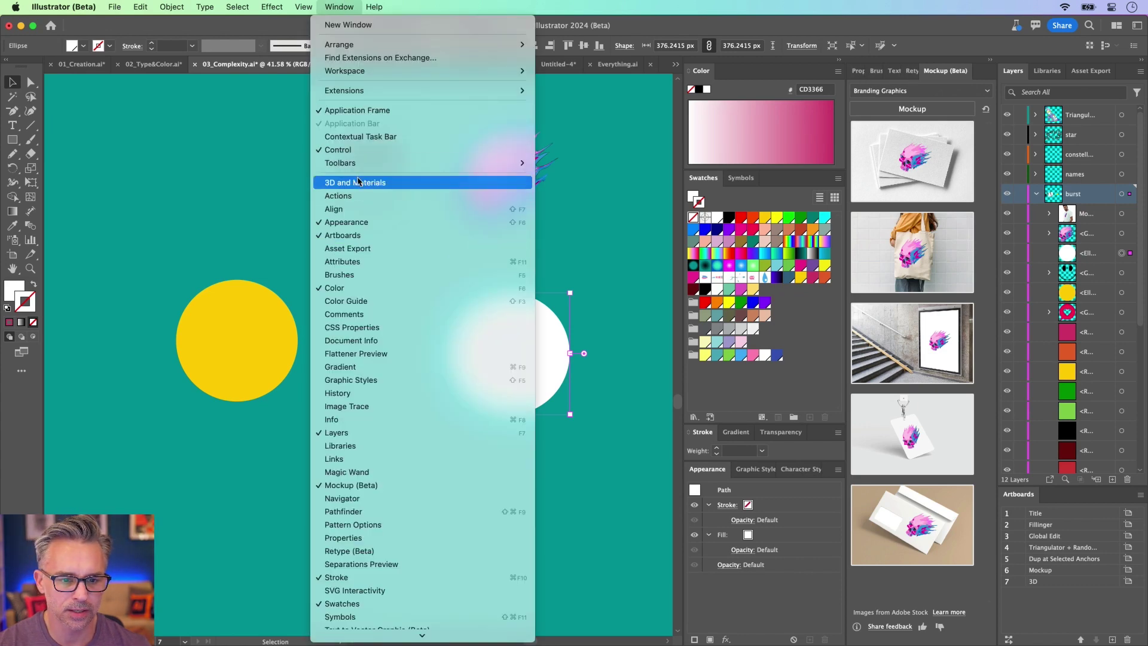
{"action": "left_click", "coordinate": [644, 198]}
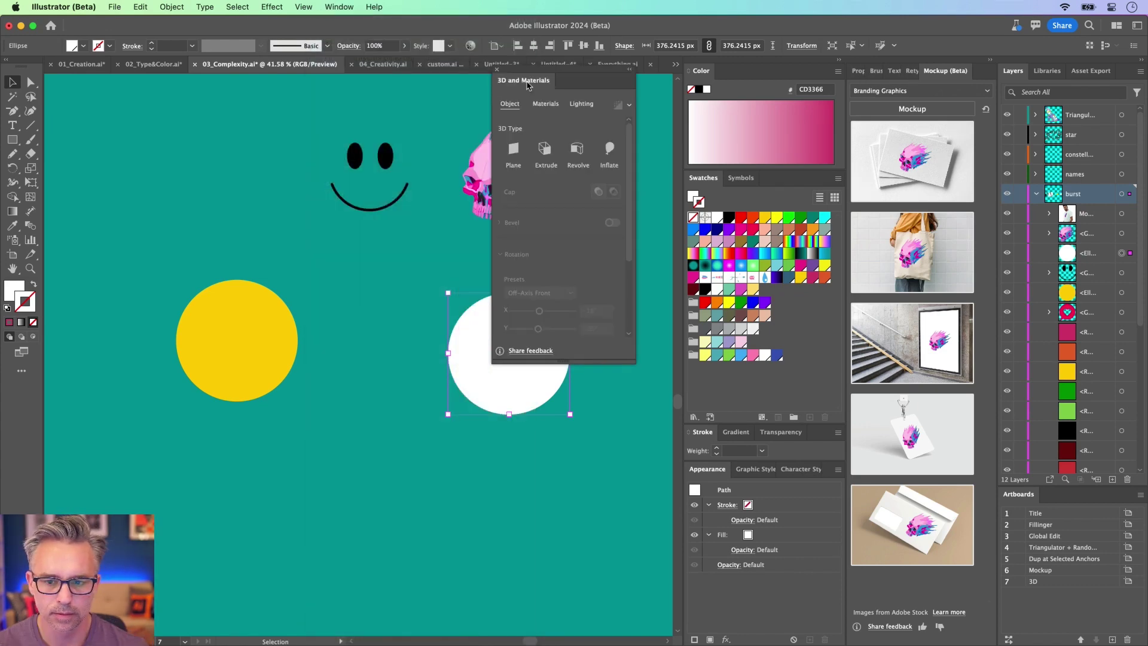
{"action": "left_click_drag", "start_coordinate": [548, 84], "coordinate": [914, 82]}
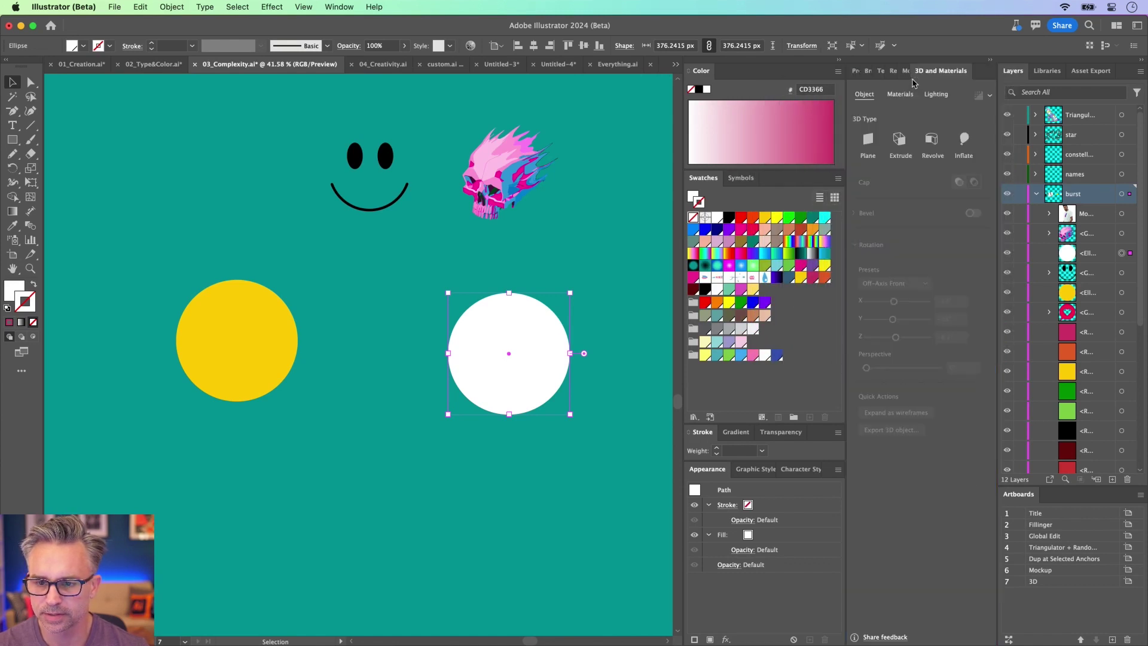
Inflate the white circle in 3D with 0 in depth and 45% volume, and rotate the disc to face almost straight on
{"action": "left_click", "coordinate": [964, 142]}
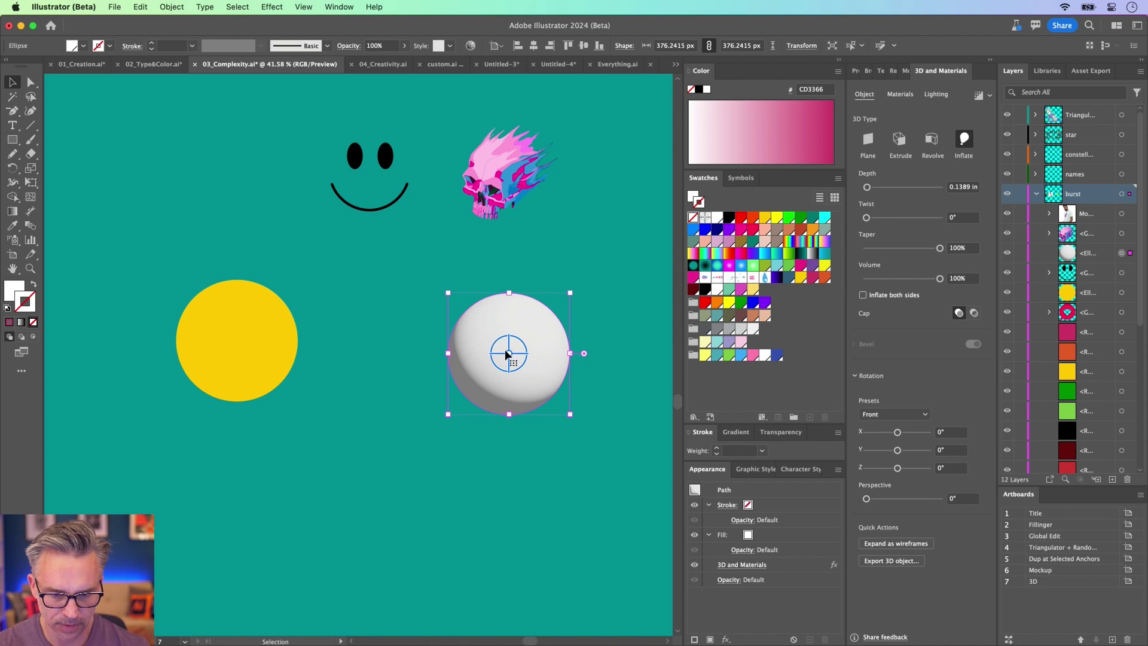
{"action": "left_click_drag", "start_coordinate": [507, 353], "coordinate": [481, 322]}
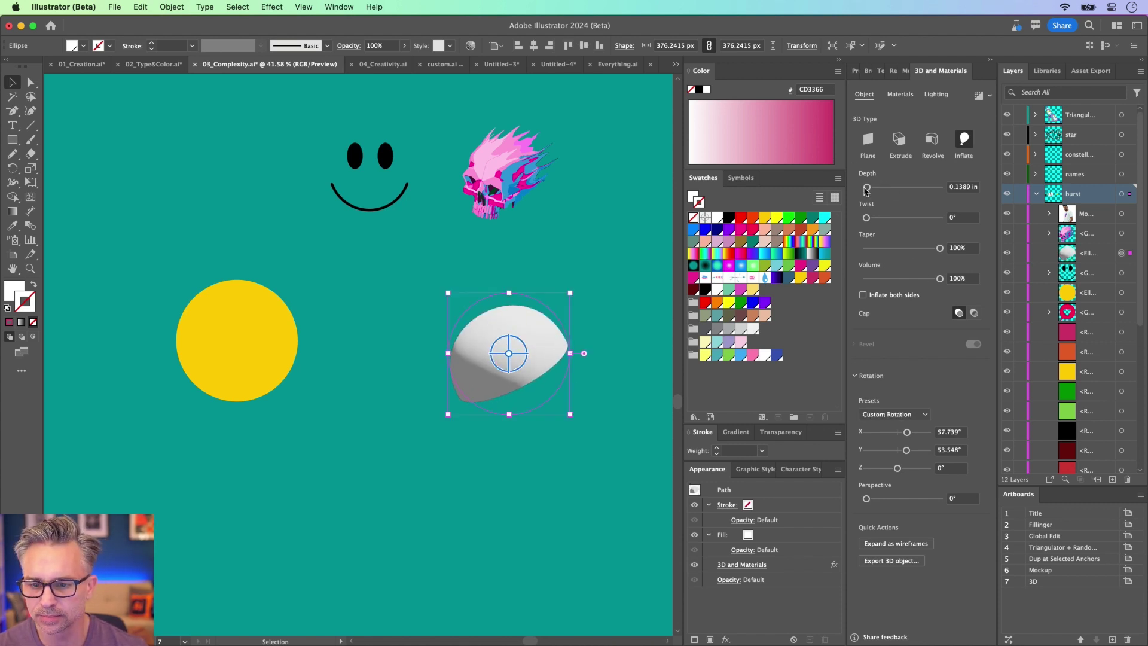
{"action": "left_click", "coordinate": [954, 187]}
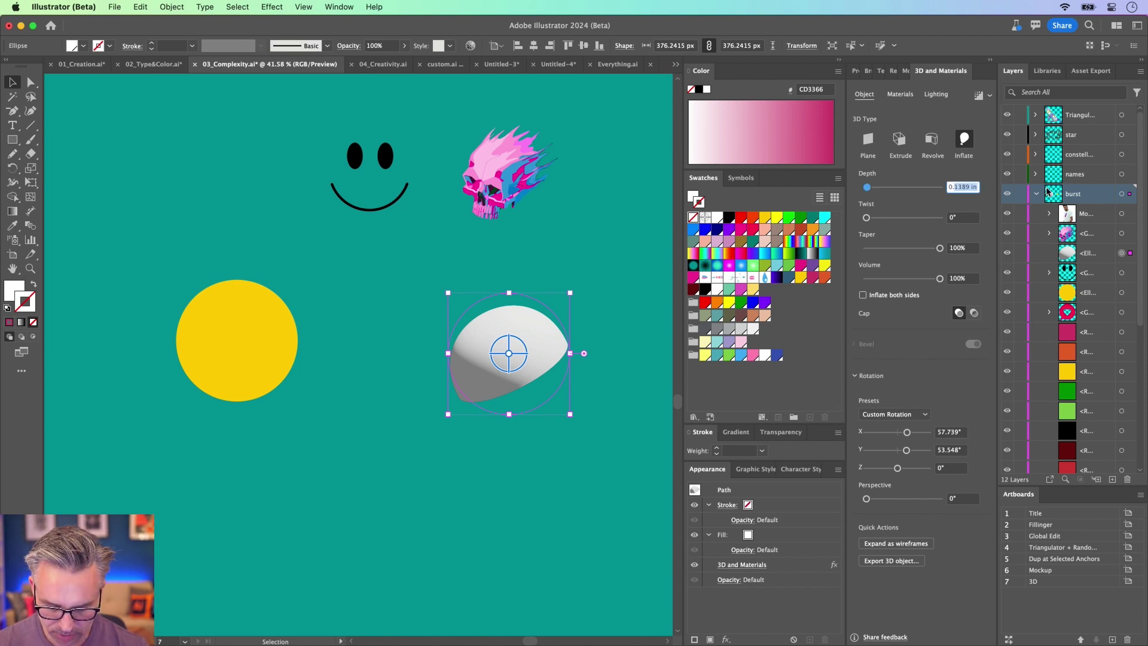
{"action": "type", "text": "0.05"}
{"action": "key", "text": "Return"}
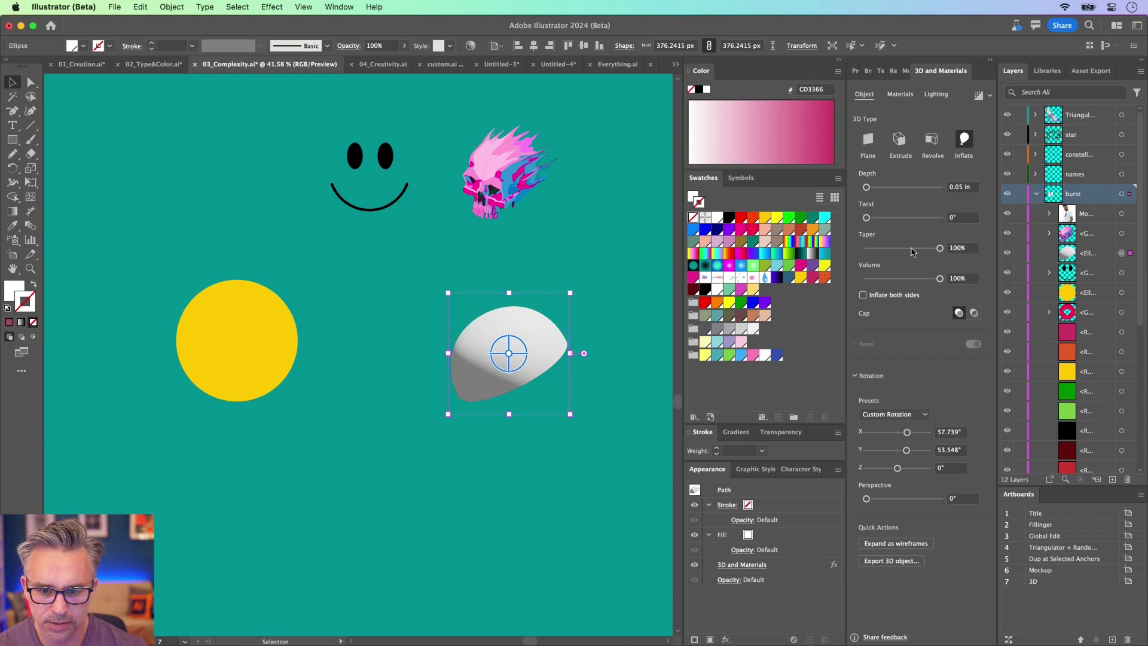
{"action": "left_click_drag", "start_coordinate": [867, 187], "coordinate": [865, 190]}
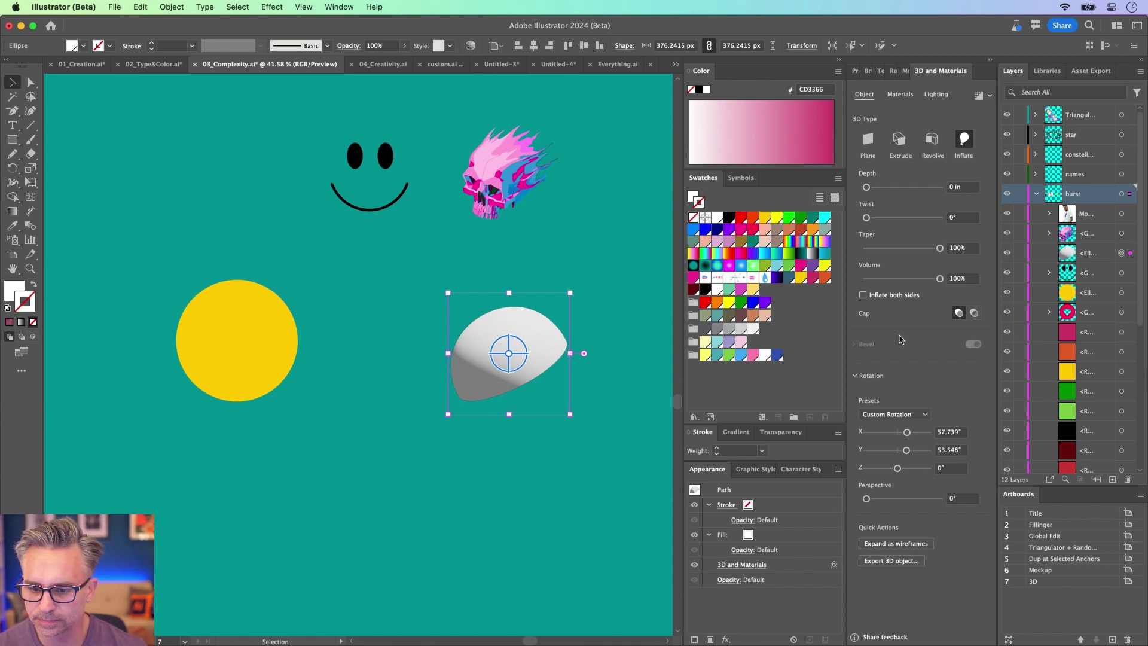
{"action": "mouse_move", "coordinate": [902, 278]}
{"action": "left_mouse_down"}
{"action": "mouse_move", "coordinate": [892, 279]}
{"action": "mouse_move", "coordinate": [902, 281]}
{"action": "left_mouse_up"}
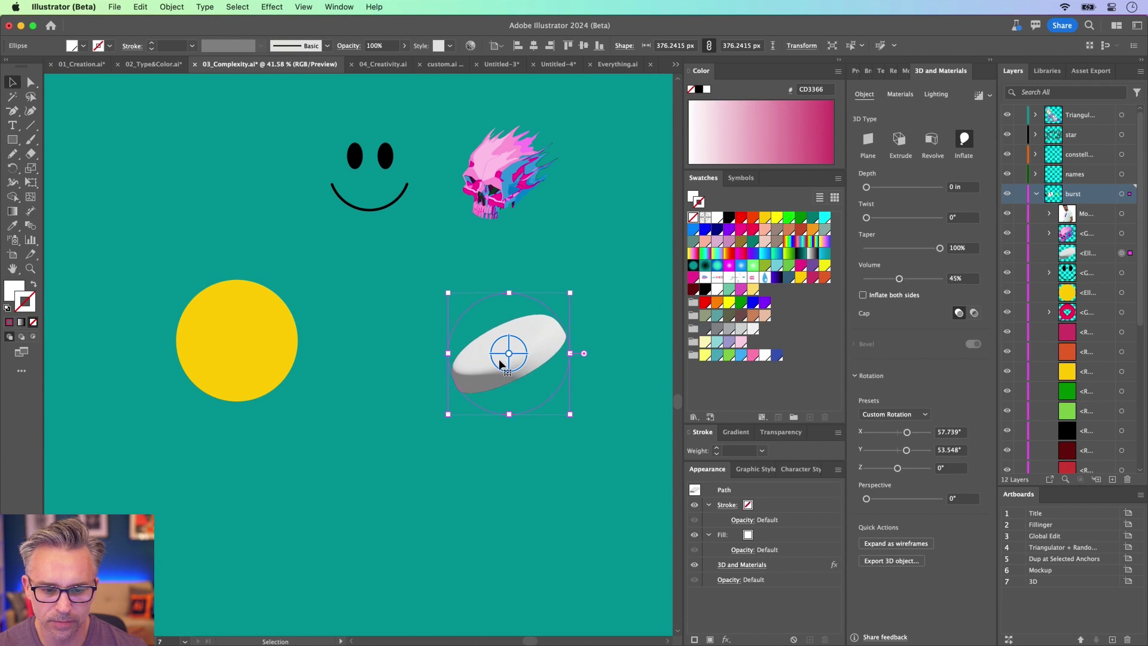
{"action": "mouse_move", "coordinate": [506, 355]}
{"action": "left_mouse_down"}
{"action": "mouse_move", "coordinate": [546, 415]}
{"action": "mouse_move", "coordinate": [503, 326]}
{"action": "mouse_move", "coordinate": [536, 387]}
{"action": "mouse_move", "coordinate": [554, 286]}
{"action": "mouse_move", "coordinate": [525, 376]}
{"action": "mouse_move", "coordinate": [513, 371]}
{"action": "left_mouse_up"}
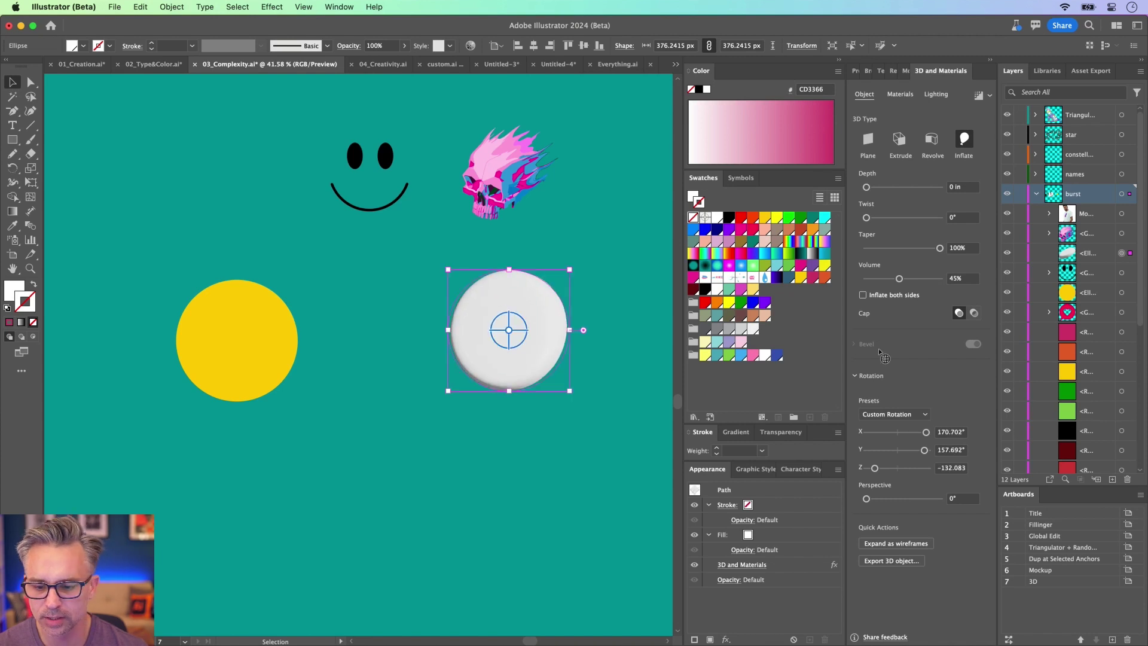
Set the metallic value of the inflated disc's Default material to 0.86
{"action": "left_click", "coordinate": [900, 94]}
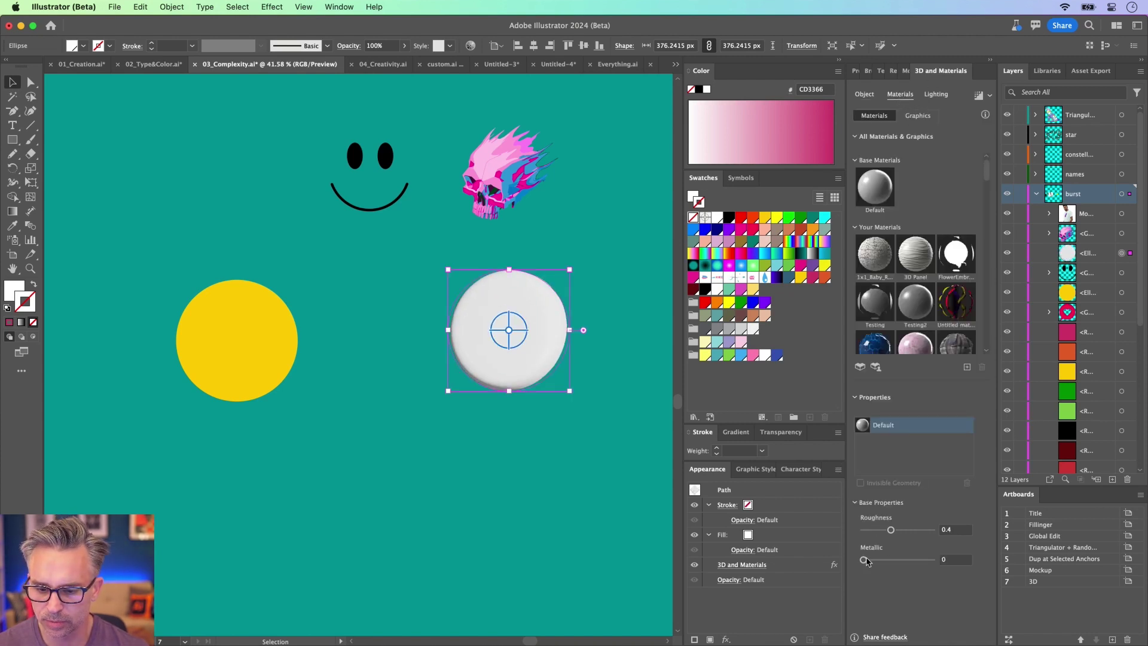
{"action": "left_click_drag", "start_coordinate": [863, 560], "coordinate": [892, 560]}
{"action": "left_click_drag", "start_coordinate": [924, 560], "coordinate": [925, 561]}
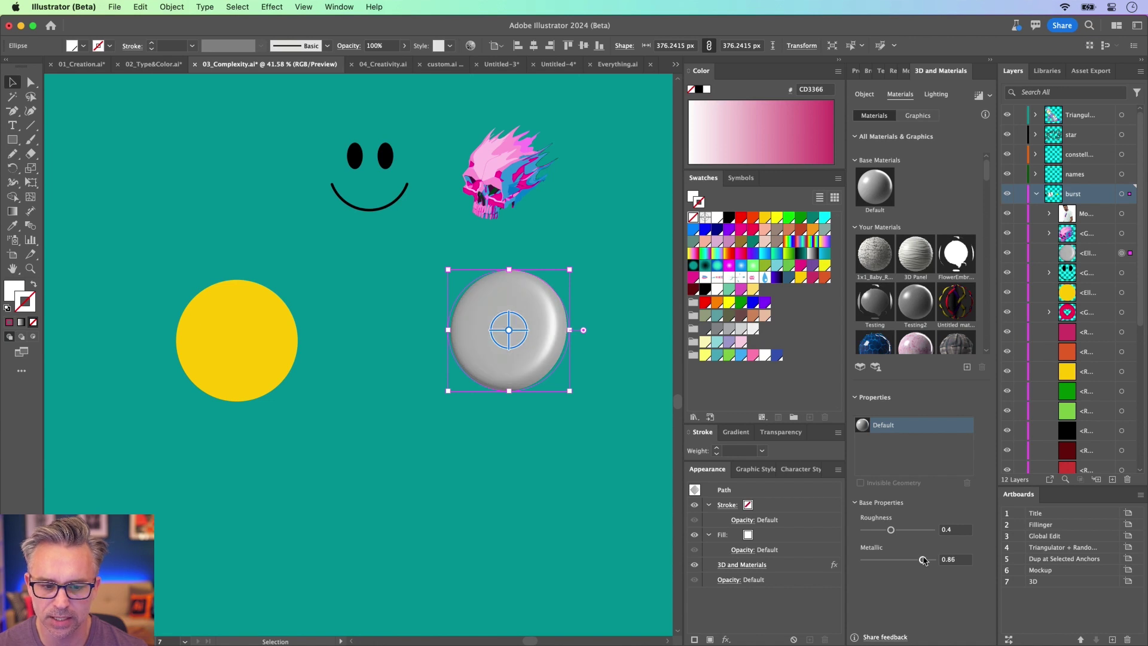
Add the skull artwork to the 3D graphics, apply it to the inflated disc, and rotate the disc until the skull stands upright
{"action": "left_click", "coordinate": [472, 145]}
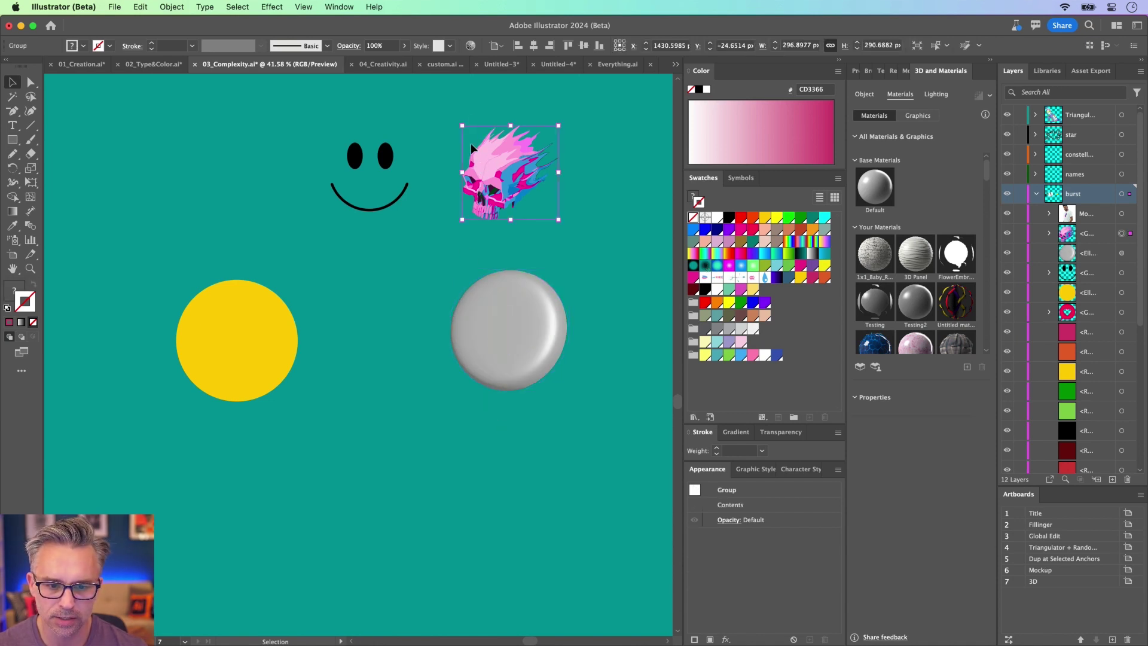
{"action": "left_click", "coordinate": [512, 317]}
{"action": "left_click", "coordinate": [924, 116]}
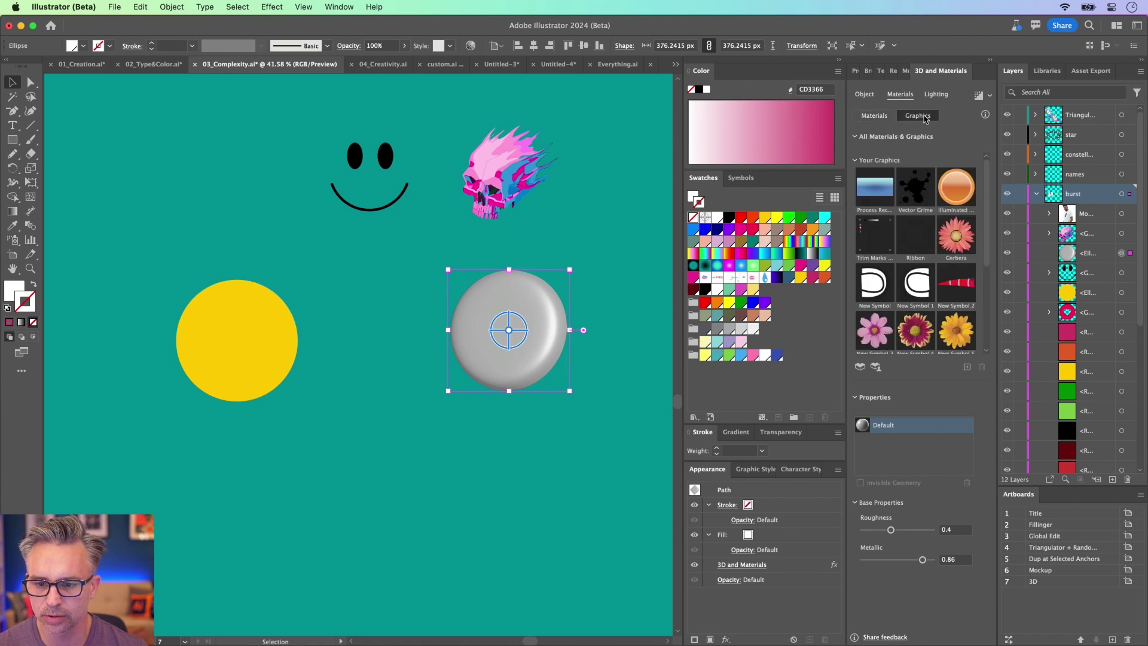
{"action": "left_click_drag", "start_coordinate": [520, 191], "coordinate": [919, 318]}
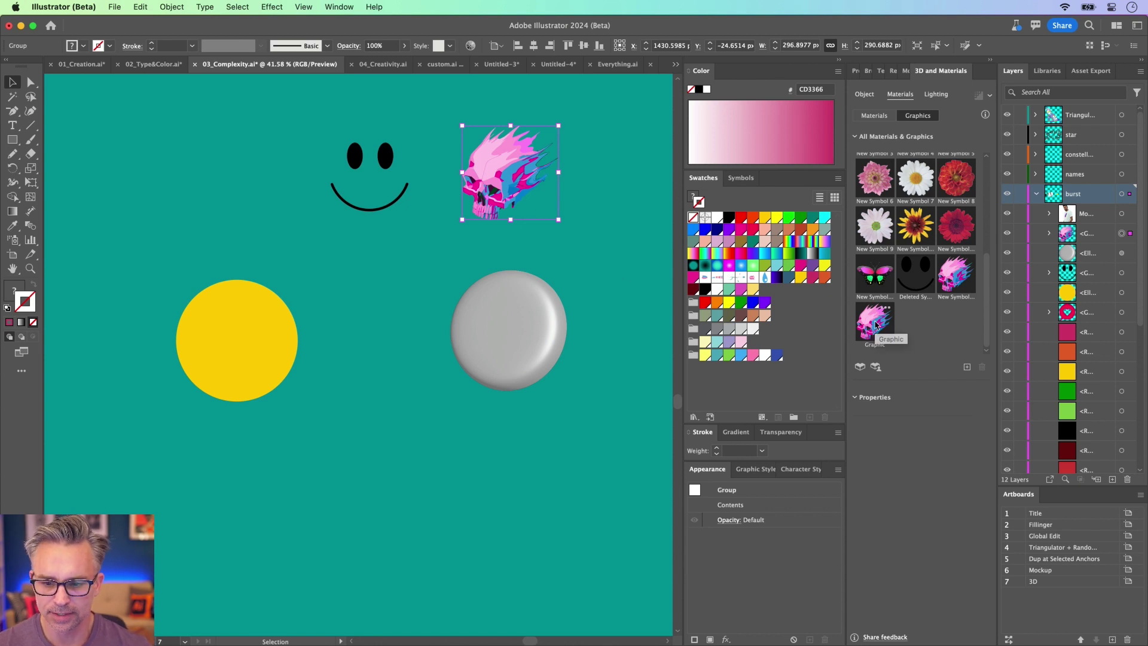
{"action": "left_click", "coordinate": [537, 310]}
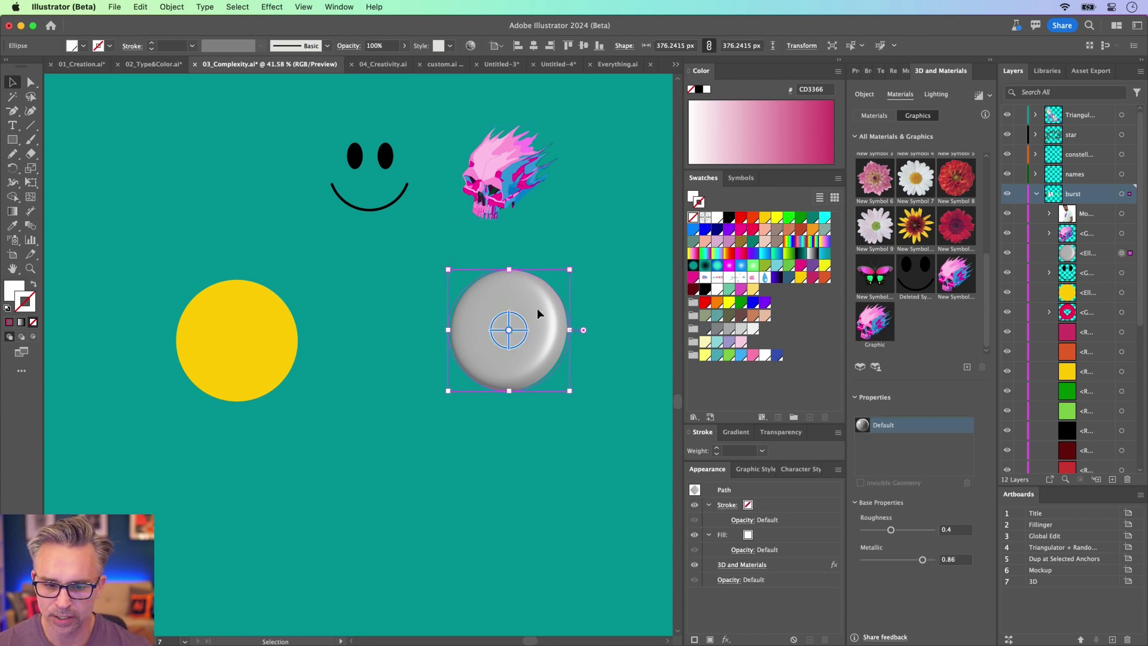
{"action": "left_click", "coordinate": [868, 328]}
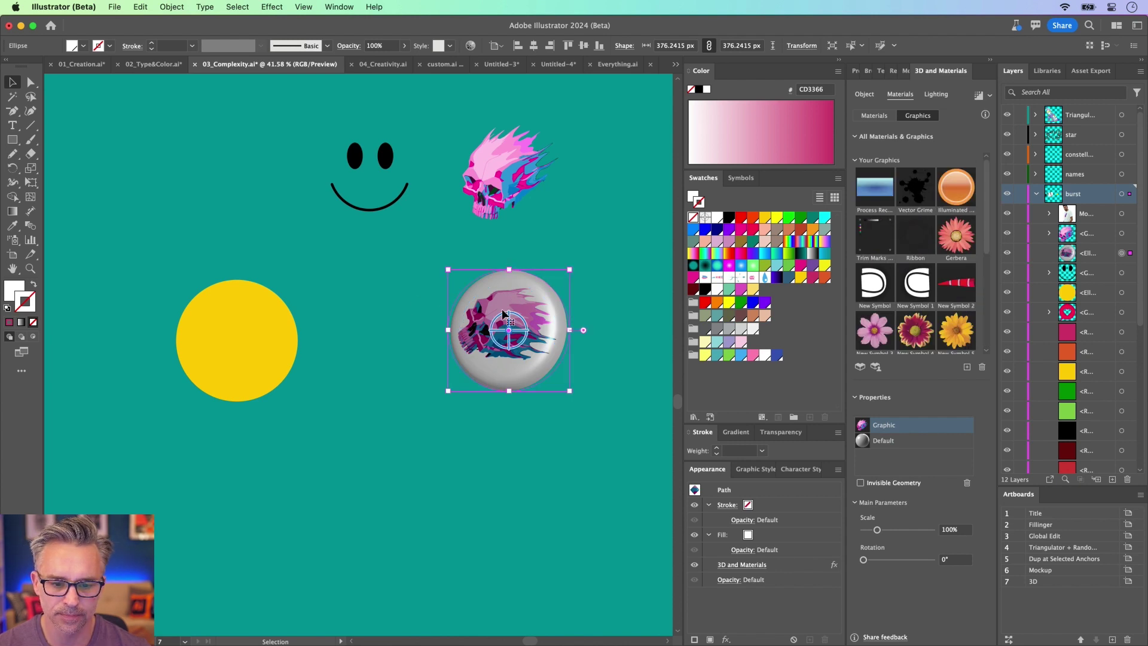
{"action": "left_click_drag", "start_coordinate": [500, 313], "coordinate": [525, 307]}
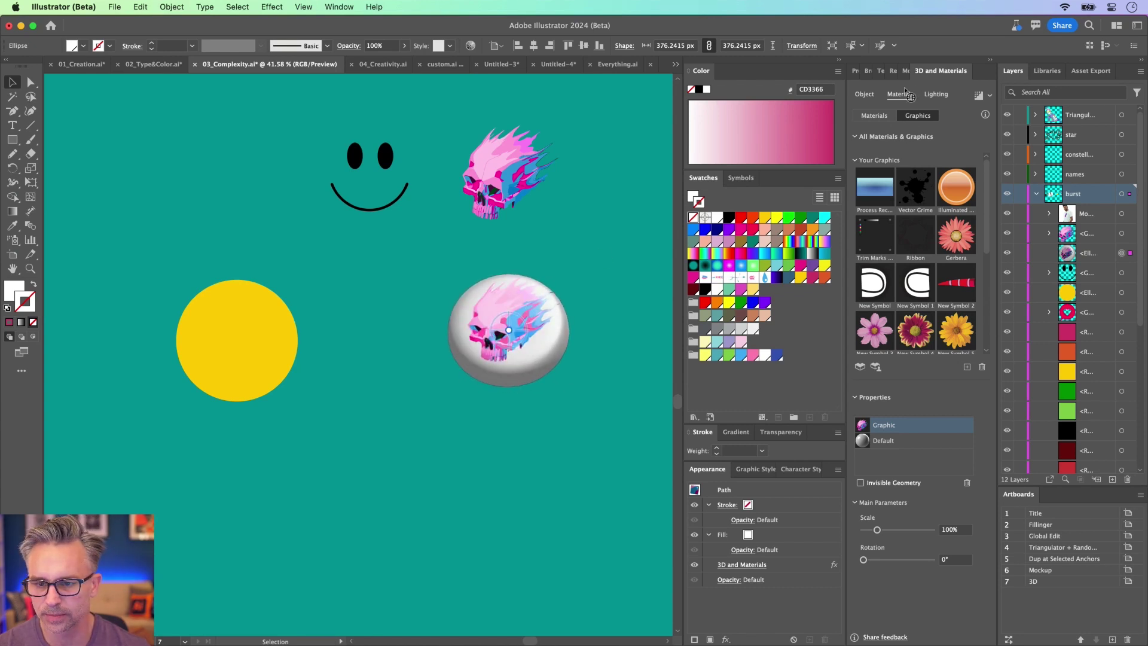
Turn on shadows and light the disc from its upper left, with -149.299° light rotation, 14° height and 257% shadow bounds
{"action": "left_click", "coordinate": [931, 96]}
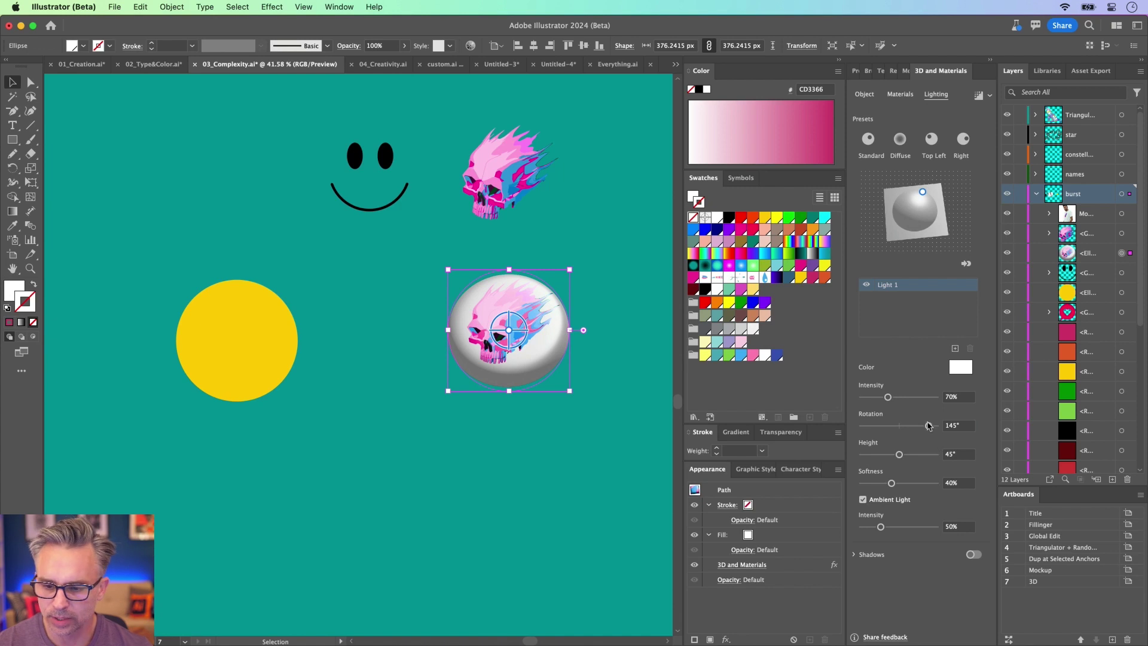
{"action": "left_click", "coordinate": [973, 554]}
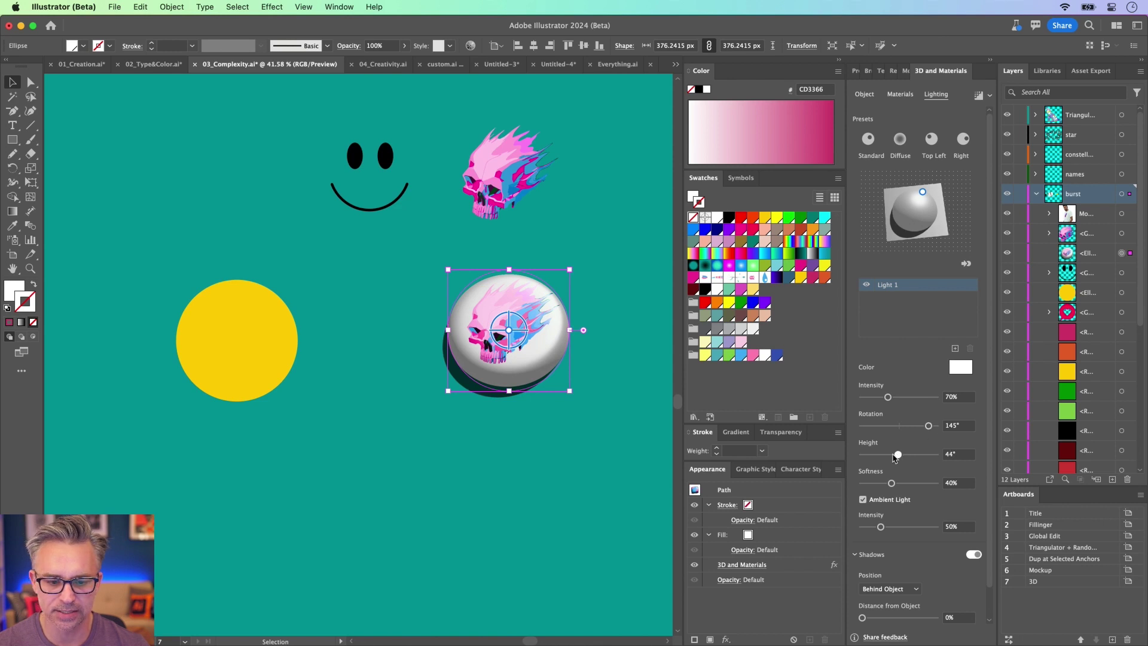
{"action": "left_click_drag", "start_coordinate": [899, 454], "coordinate": [875, 459]}
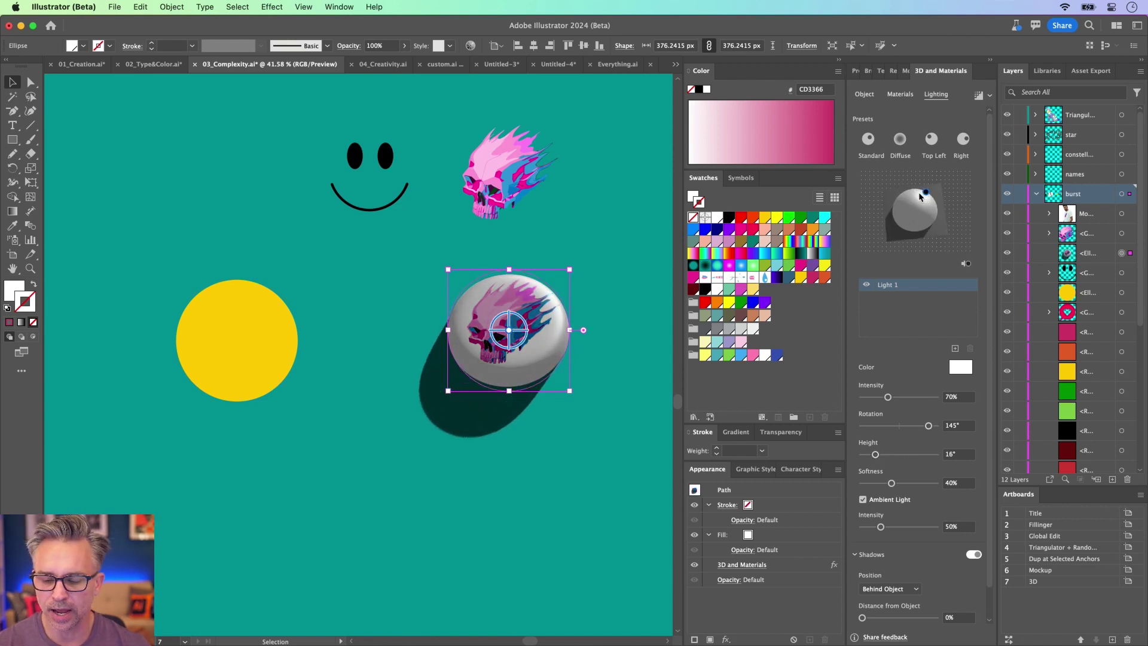
{"action": "left_click_drag", "start_coordinate": [920, 196], "coordinate": [905, 199]}
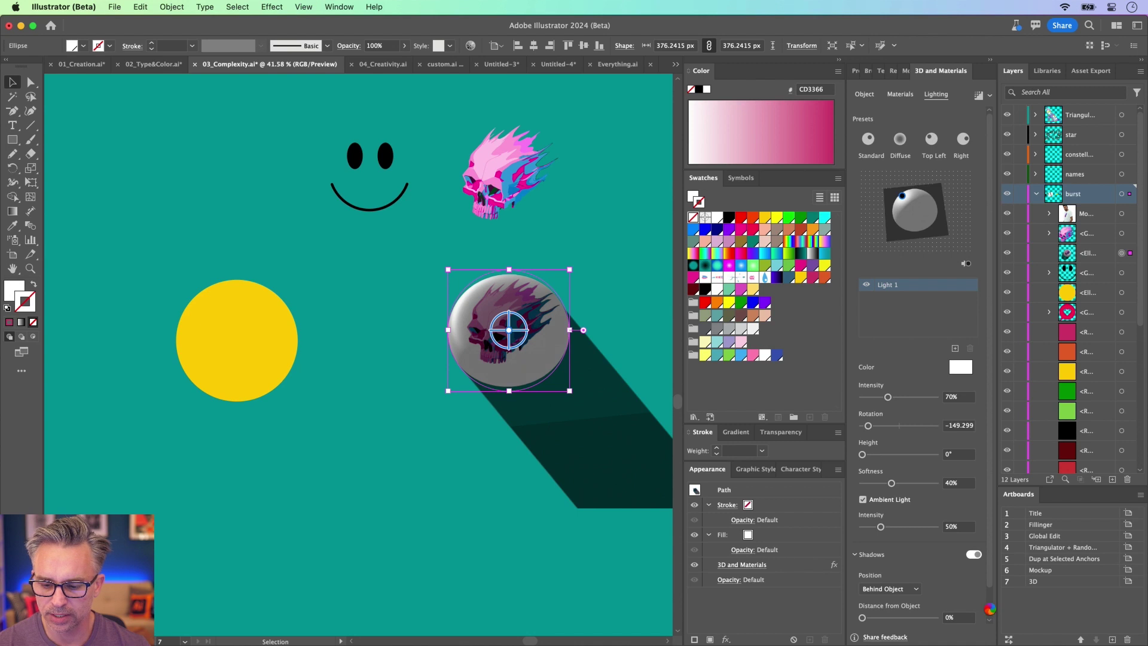
{"action": "scroll", "coordinate": [986, 600], "scroll_direction": "down", "scroll_amount": 2}
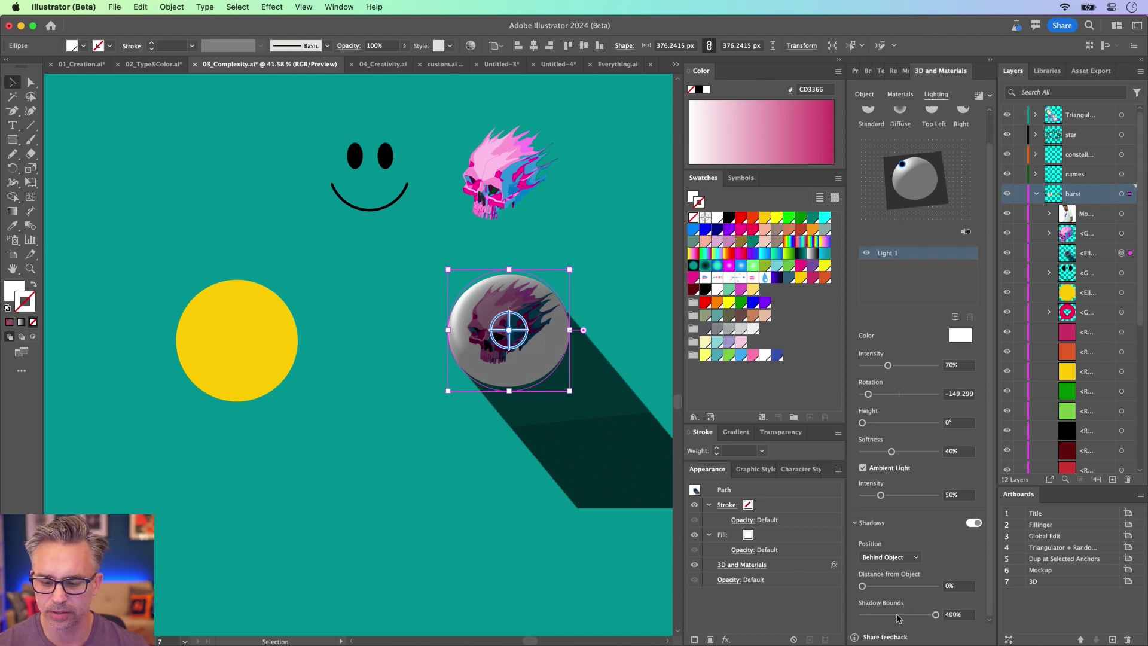
{"action": "left_click_drag", "start_coordinate": [862, 422], "coordinate": [874, 426]}
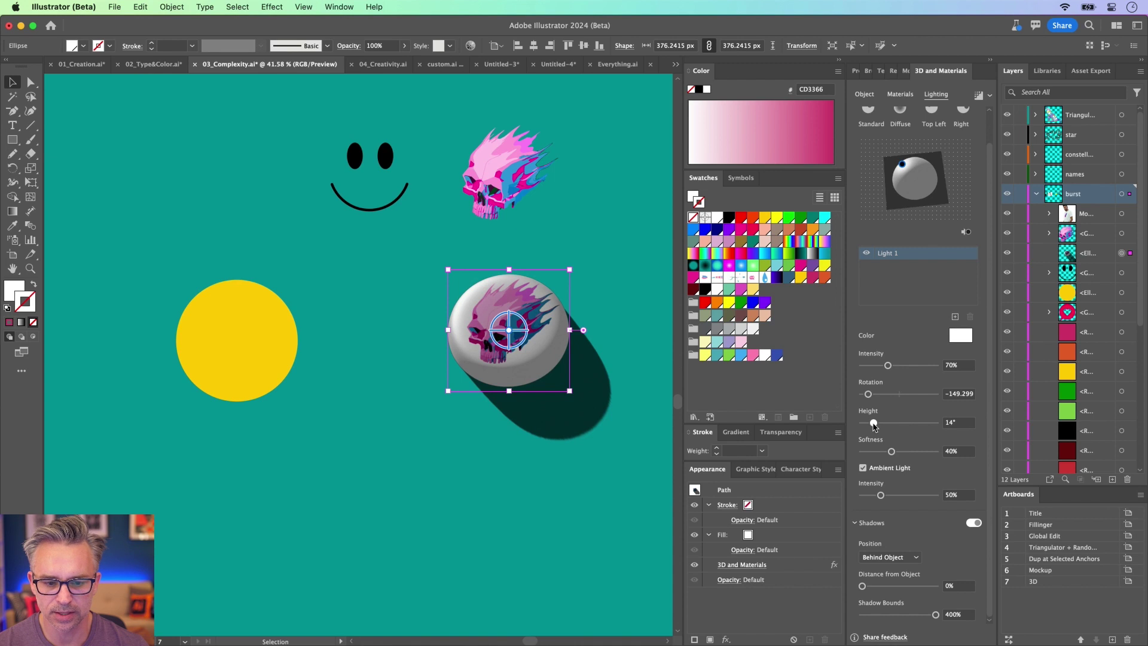
Render the skull disc with ray tracing, inspect the rendered button up close, and leave it selected
{"action": "left_click", "coordinate": [977, 96]}
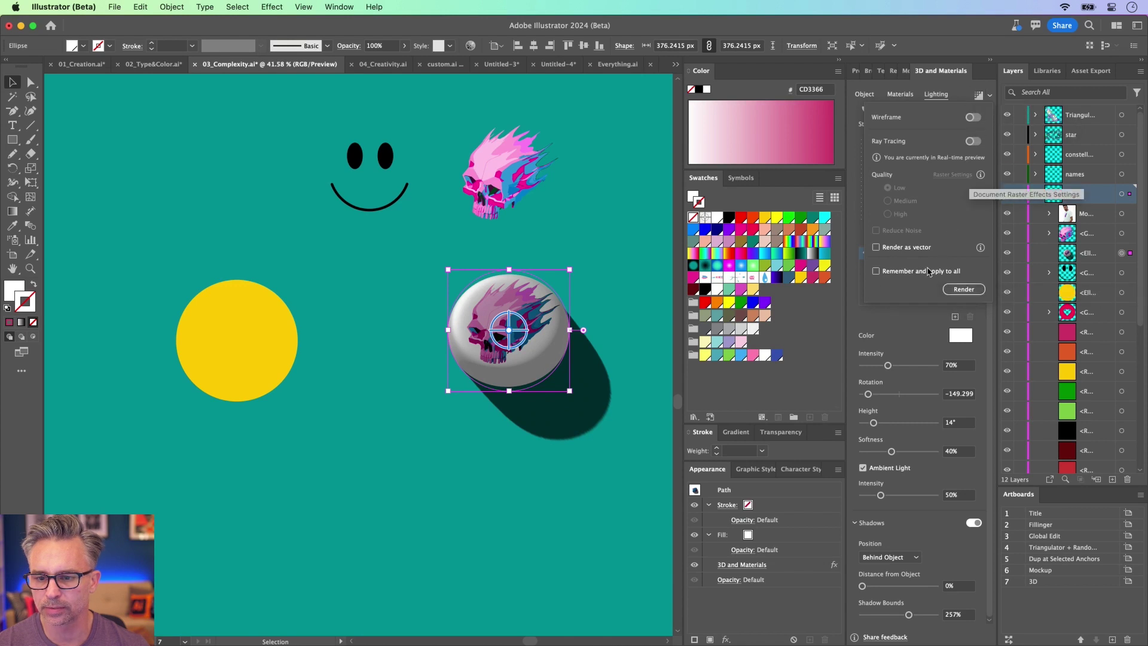
{"action": "left_click", "coordinate": [971, 96]}
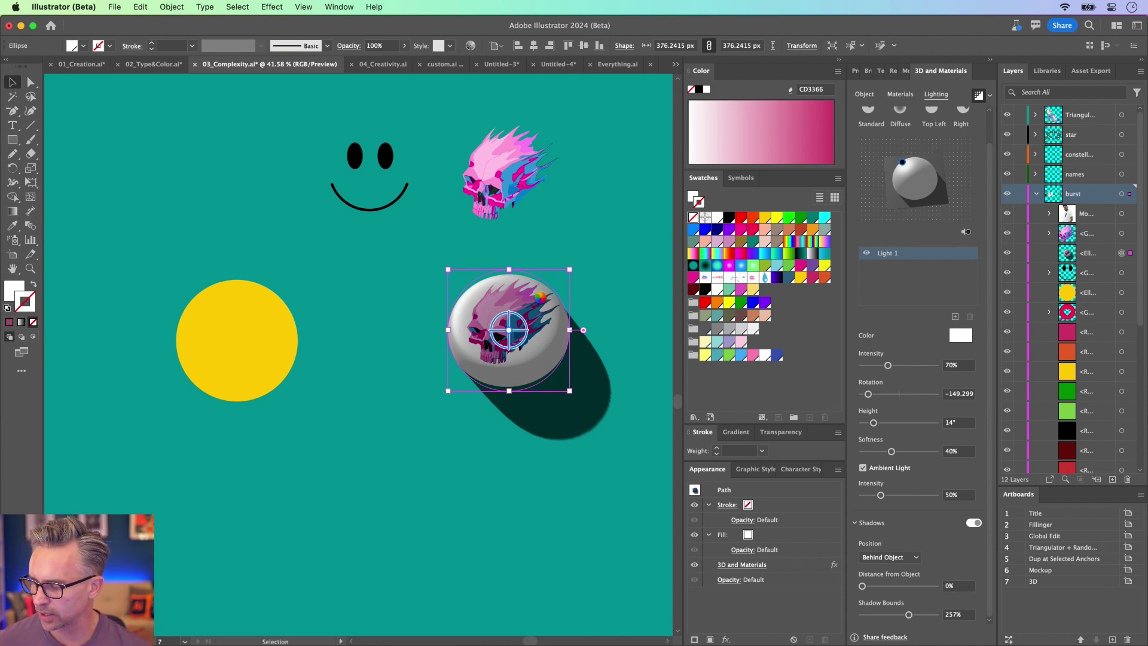
{"action": "left_click", "coordinate": [341, 284]}
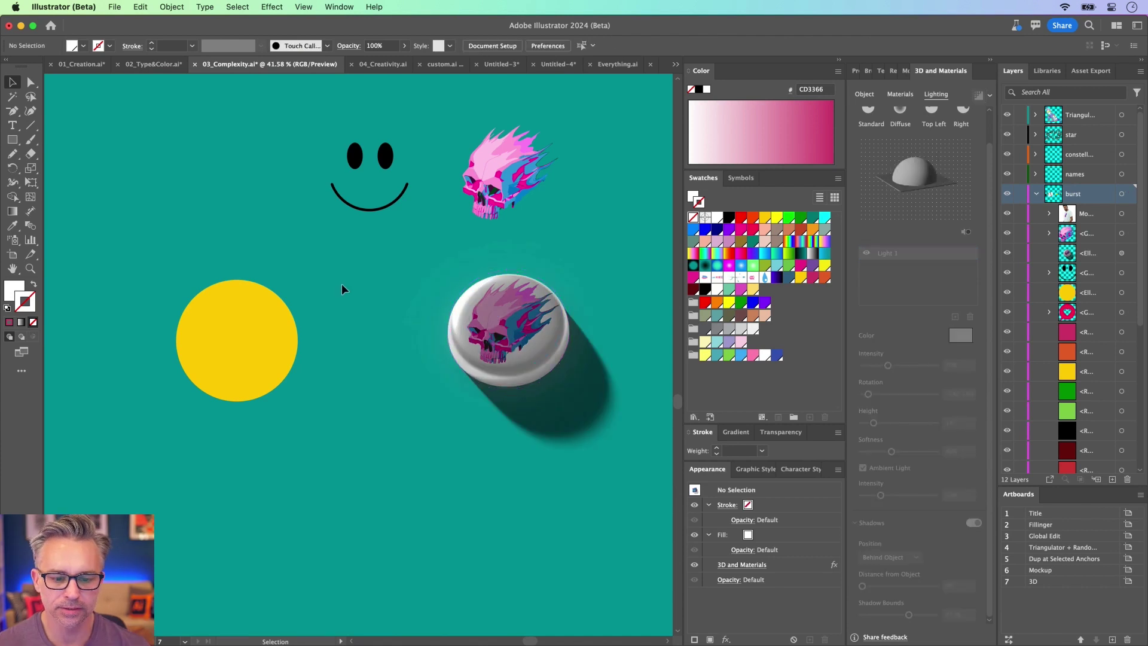
{"action": "key", "text": "super+equal"}
{"action": "key", "text": "super+equal"}
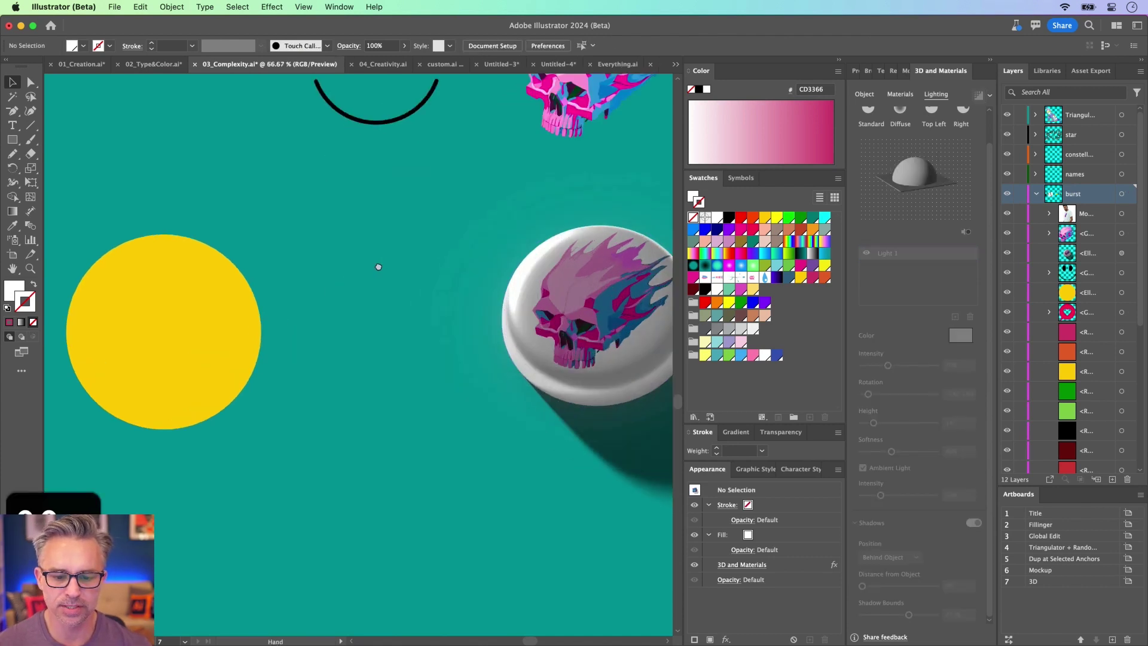
{"action": "left_click_drag", "start_coordinate": [378, 267], "coordinate": [169, 253]}
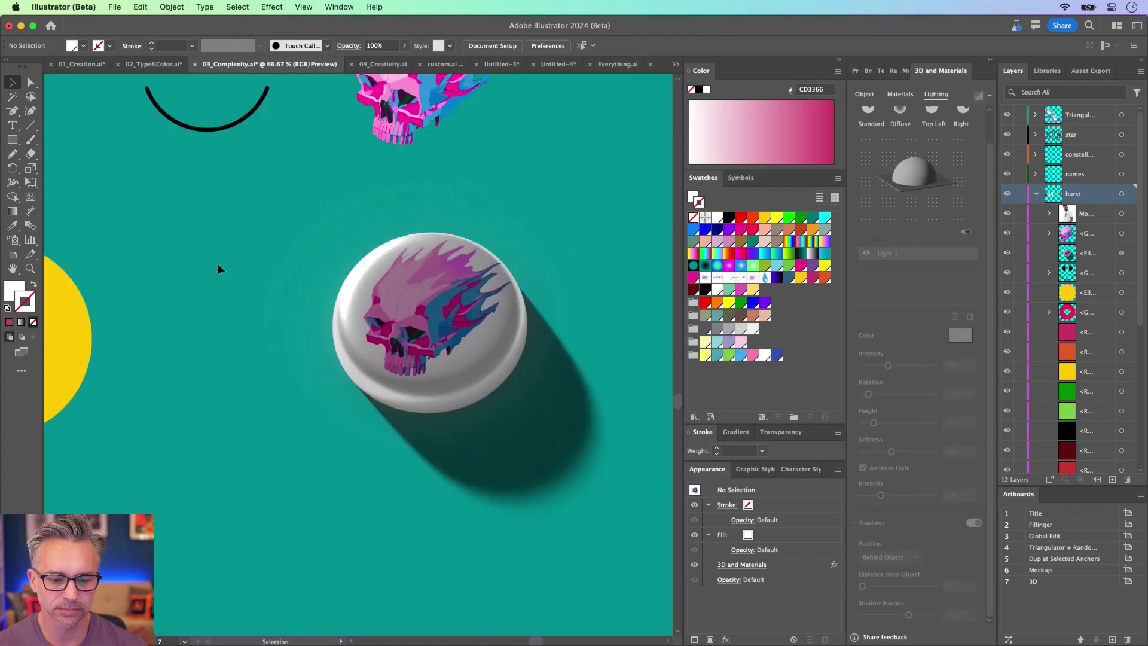
{"action": "left_click", "coordinate": [411, 296]}
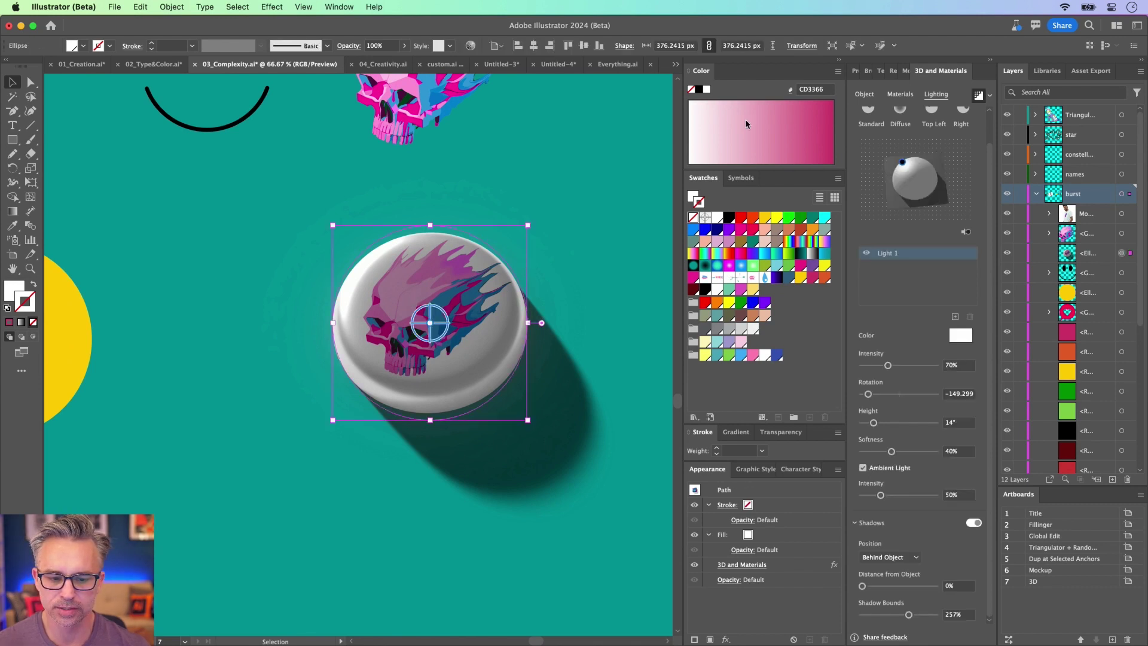
Add the skull disc to the export assets and export it as a 4x PNG to the Desktop
{"action": "left_click", "coordinate": [1091, 71]}
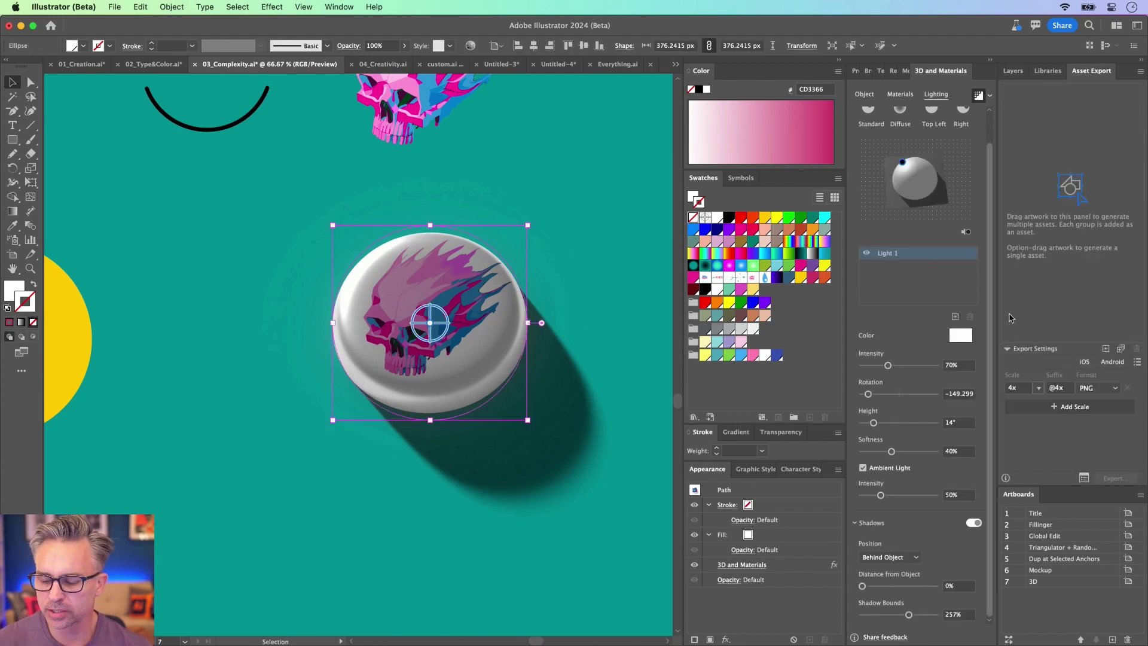
{"action": "left_click", "coordinate": [1106, 349]}
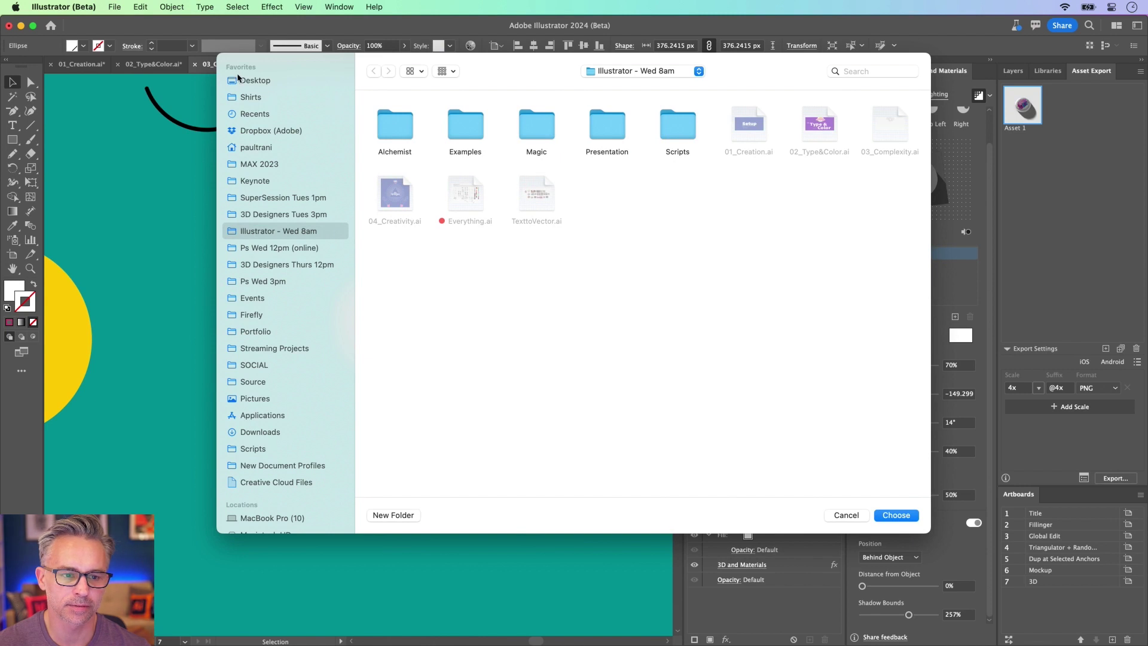
{"action": "left_click", "coordinate": [254, 80]}
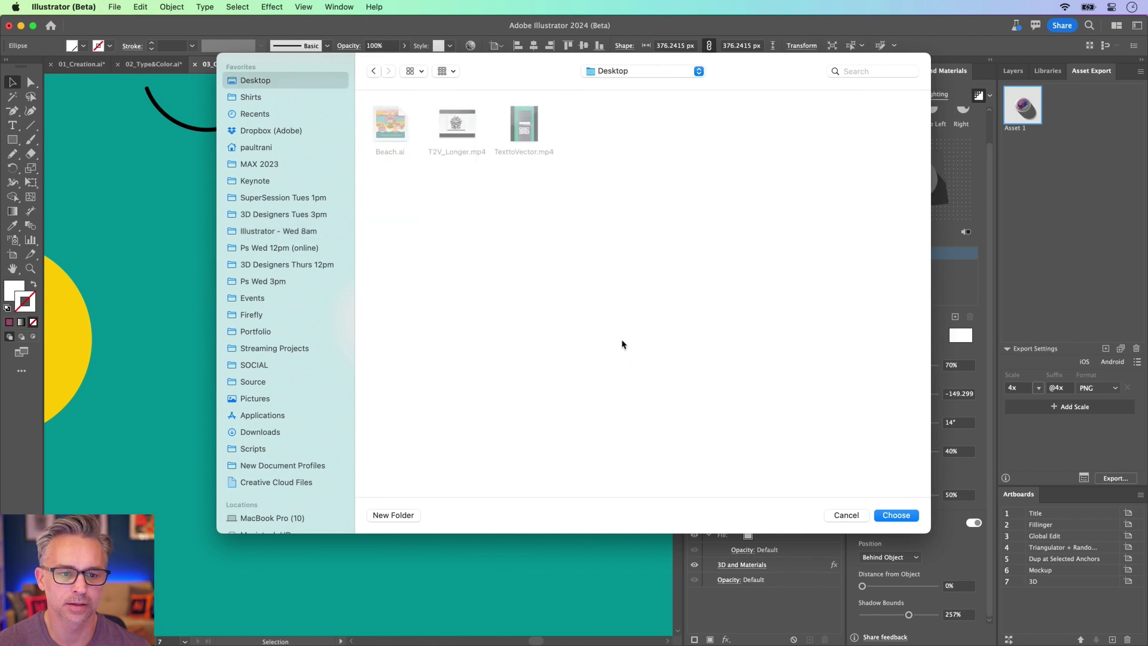
{"action": "left_click", "coordinate": [888, 516]}
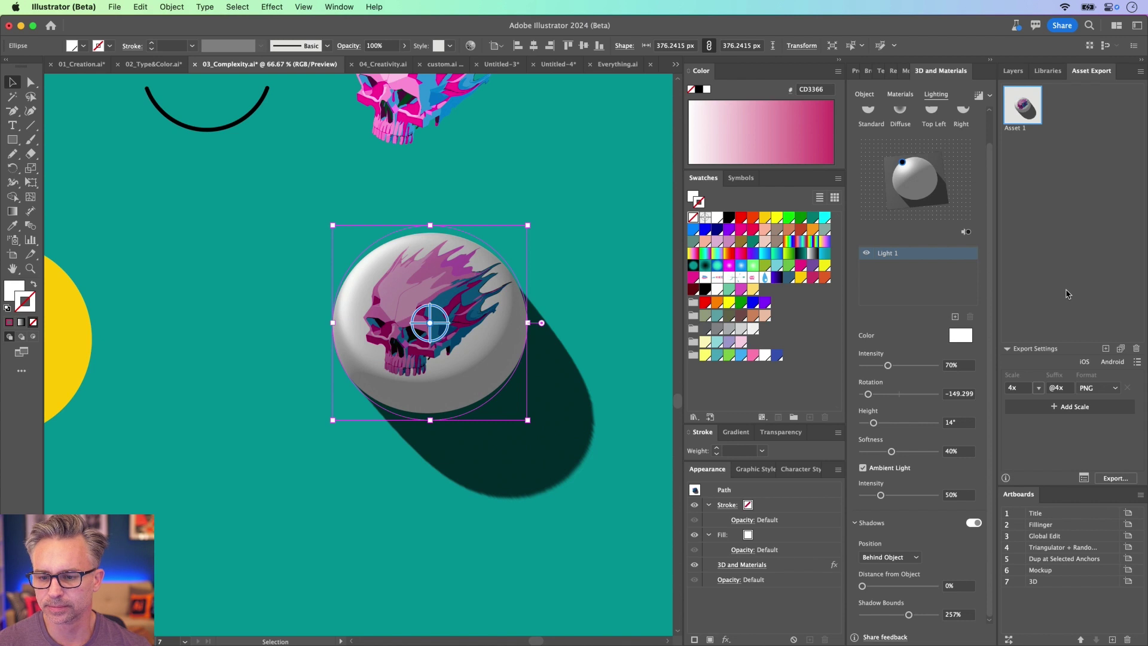
Try the USDZ and USDA formats for the skull disc asset and export it as USDA to the Desktop
{"action": "left_click", "coordinate": [1116, 388]}
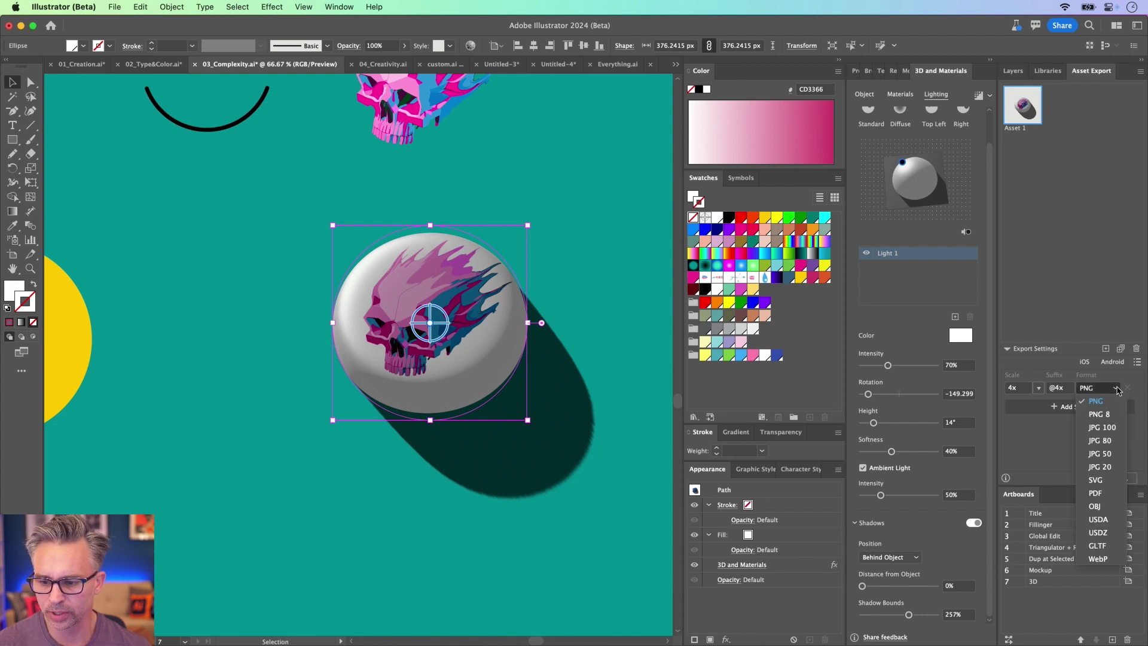
{"action": "left_click", "coordinate": [1099, 533]}
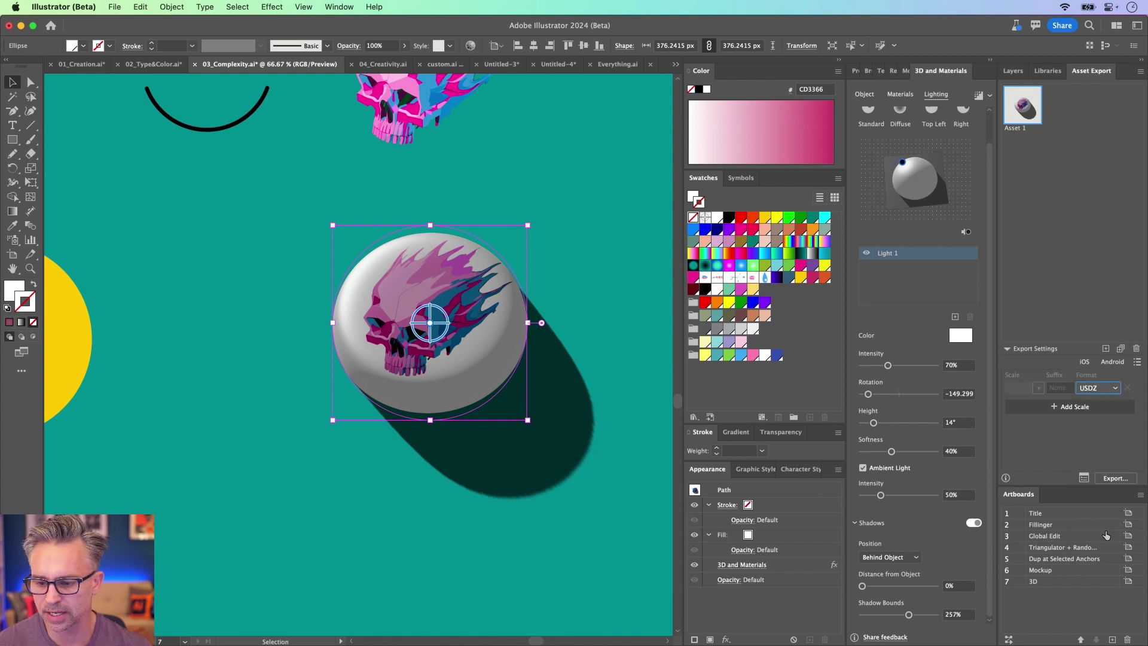
{"action": "left_click", "coordinate": [1114, 384]}
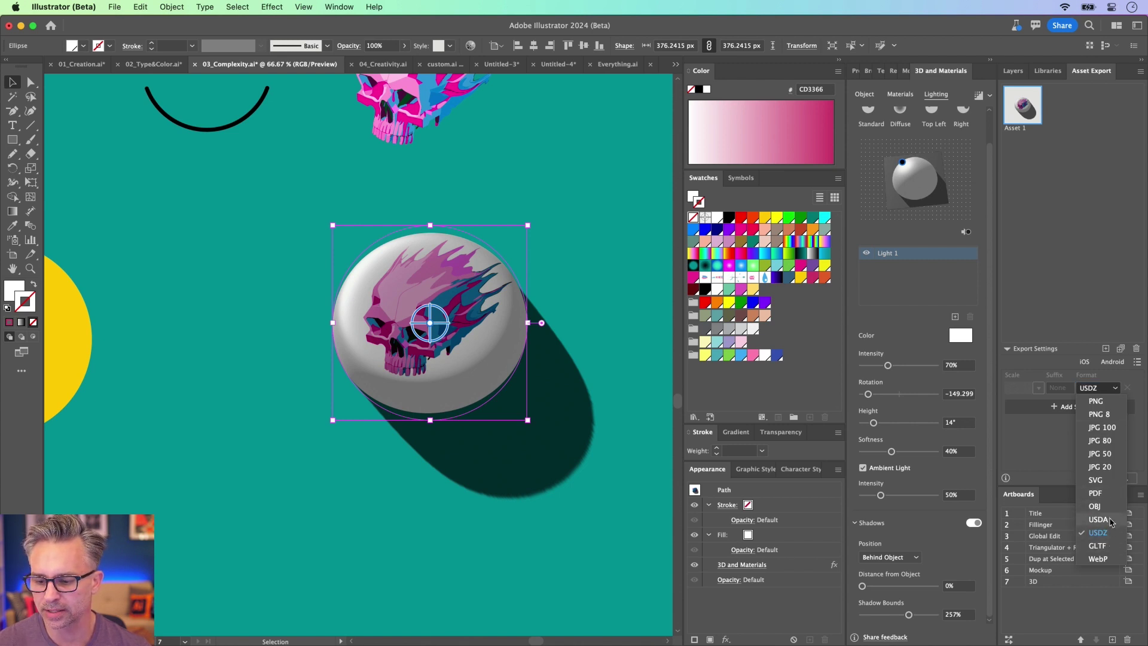
{"action": "left_click", "coordinate": [1112, 520]}
{"action": "left_click", "coordinate": [1112, 389]}
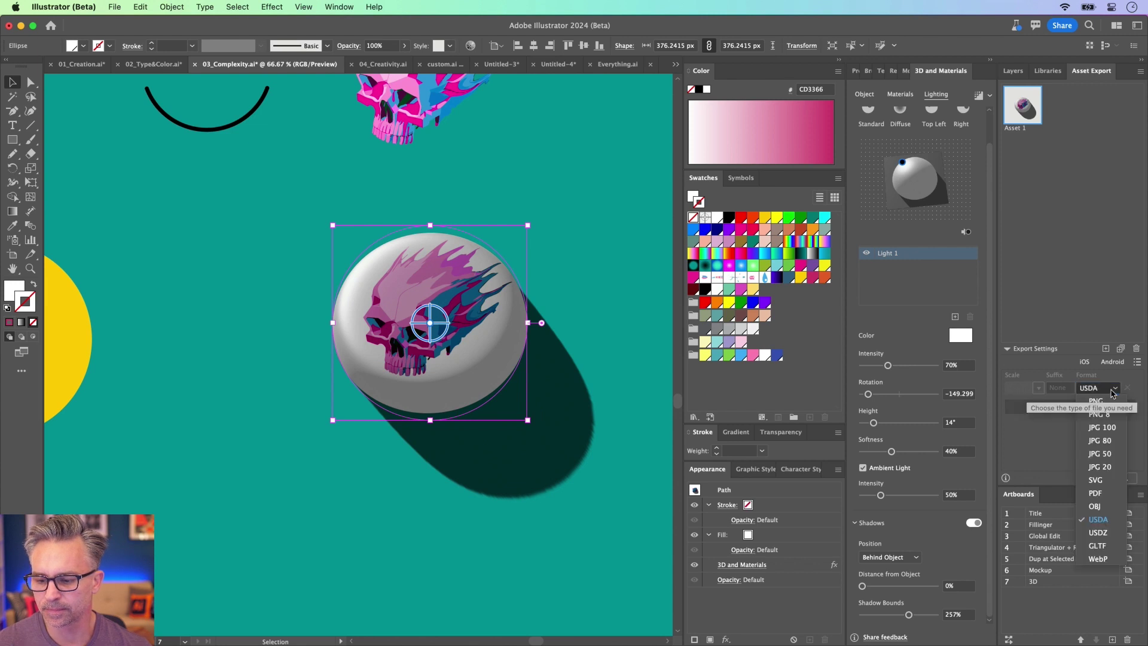
{"action": "left_click", "coordinate": [1111, 528]}
{"action": "left_click", "coordinate": [1112, 387]}
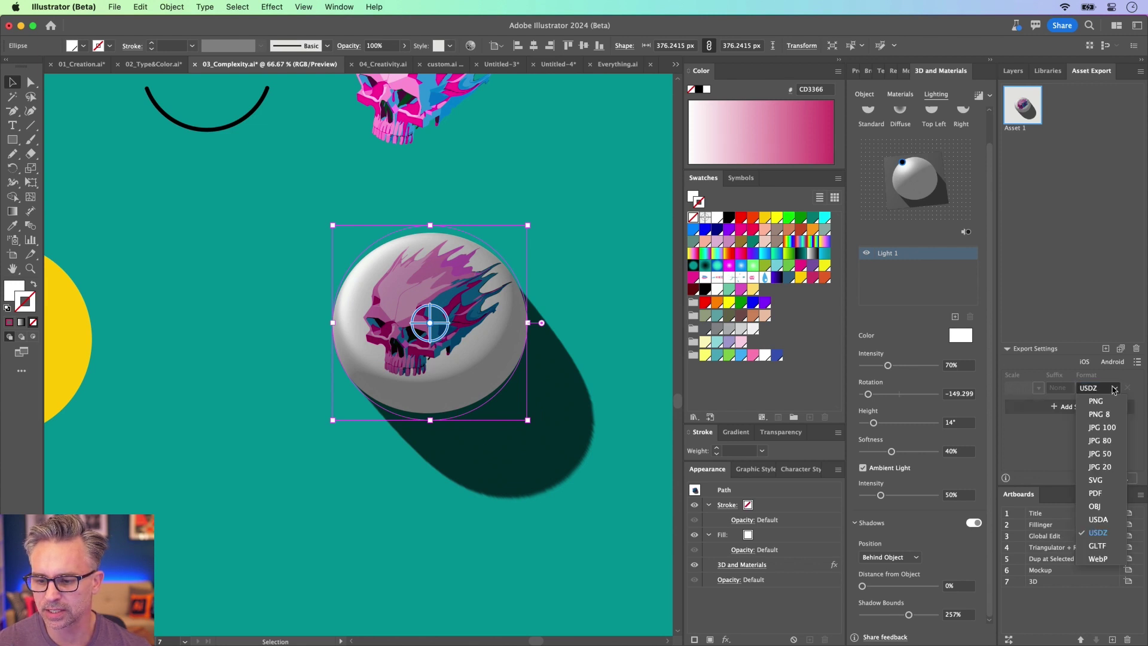
{"action": "left_click", "coordinate": [1111, 520]}
{"action": "left_click", "coordinate": [1113, 479]}
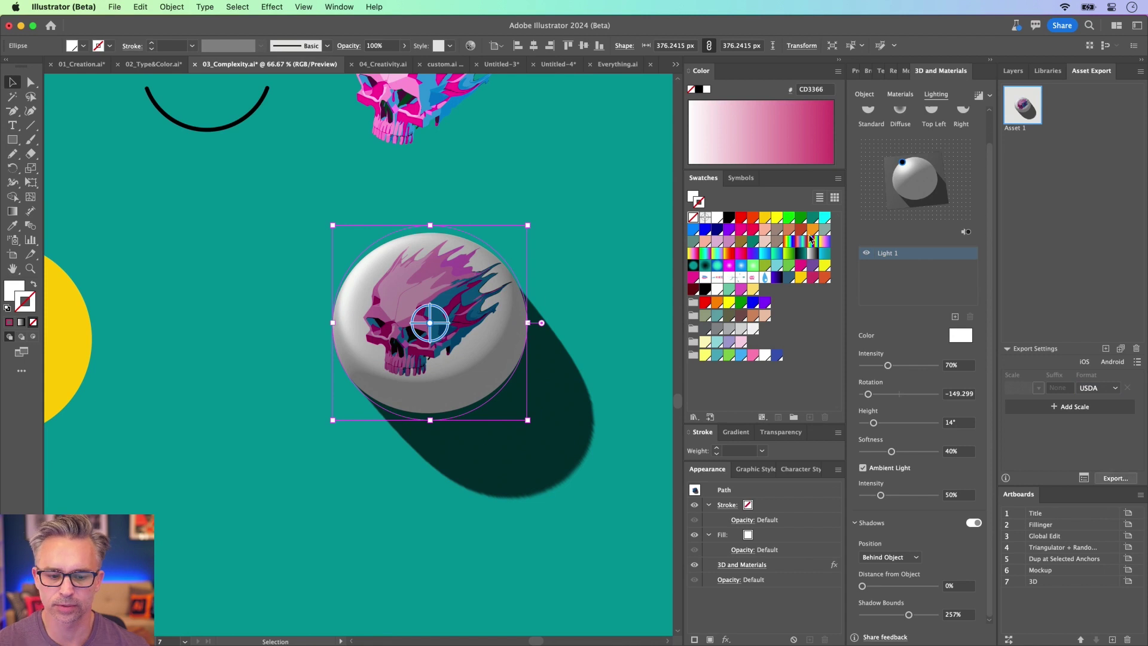
{"action": "key", "text": "Escape"}
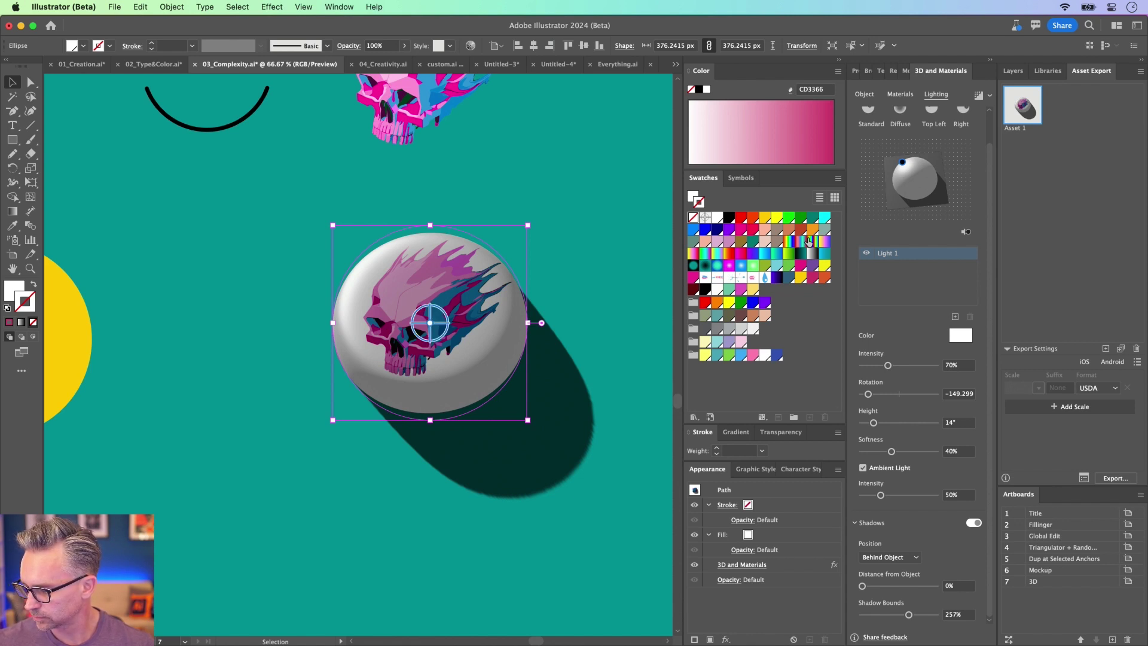
Deselect the disc, minimize Illustrator, and inspect the exported USDA folder and its Asset 1 subfolder on the Desktop in Finder
{"action": "left_click", "coordinate": [324, 232]}
{"action": "left_click", "coordinate": [21, 26]}
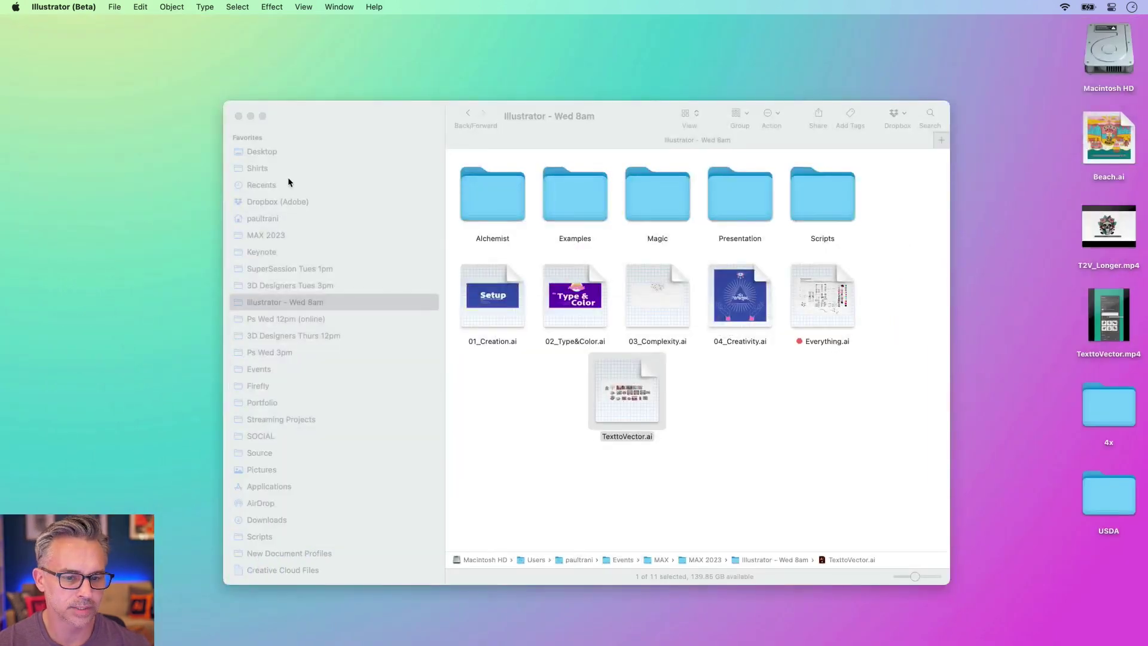
{"action": "left_click", "coordinate": [246, 150]}
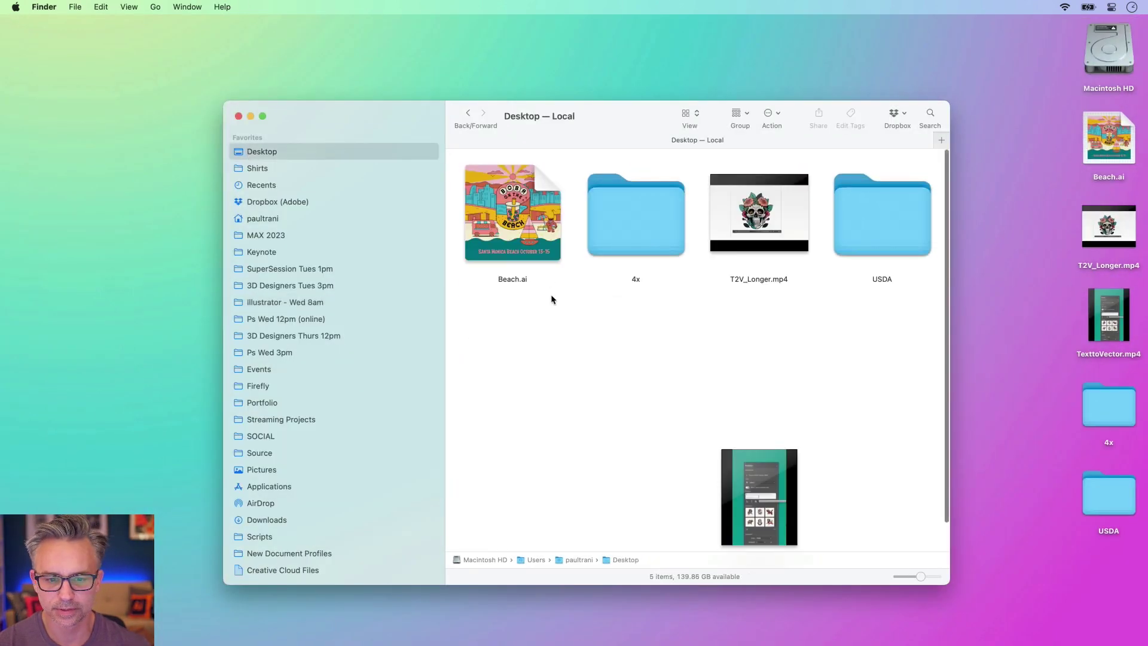
{"action": "double_click", "coordinate": [868, 228]}
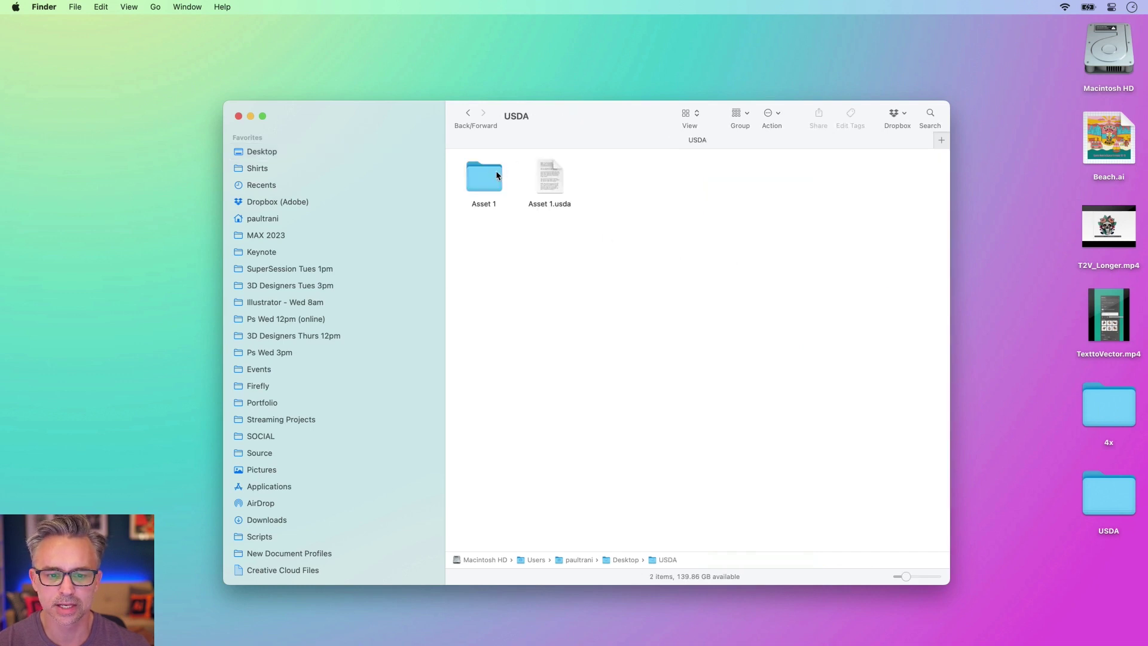
{"action": "double_click", "coordinate": [497, 175]}
{"action": "left_click", "coordinate": [495, 190]}
{"action": "left_click", "coordinate": [485, 260]}
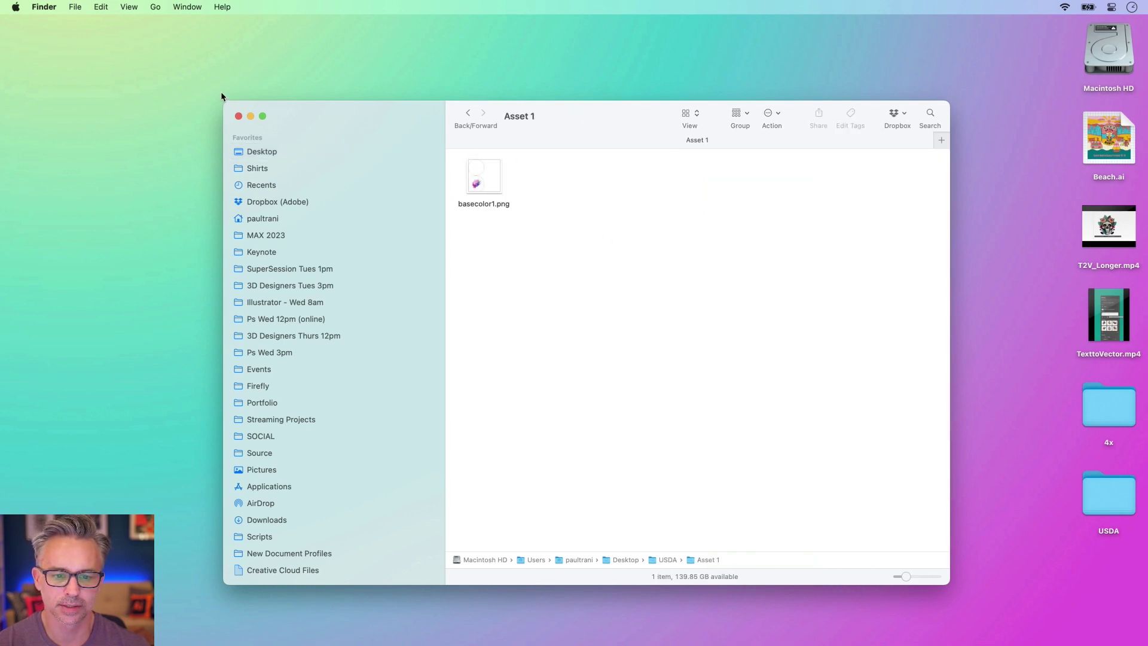
{"action": "left_click", "coordinate": [468, 113]}
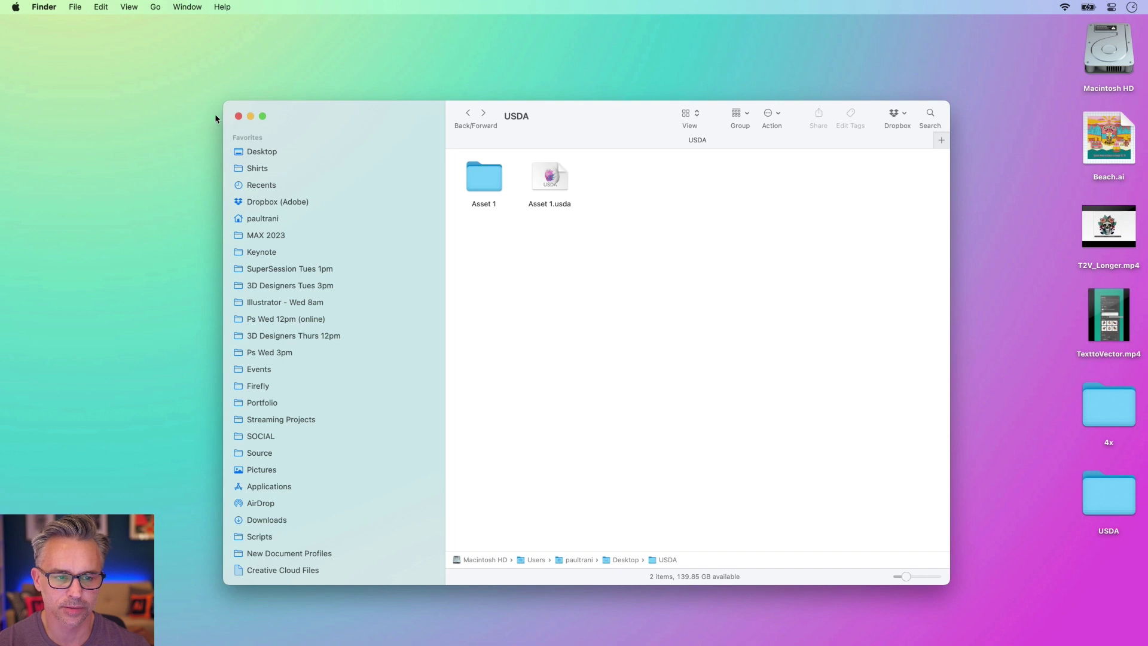
{"action": "left_click", "coordinate": [239, 116]}
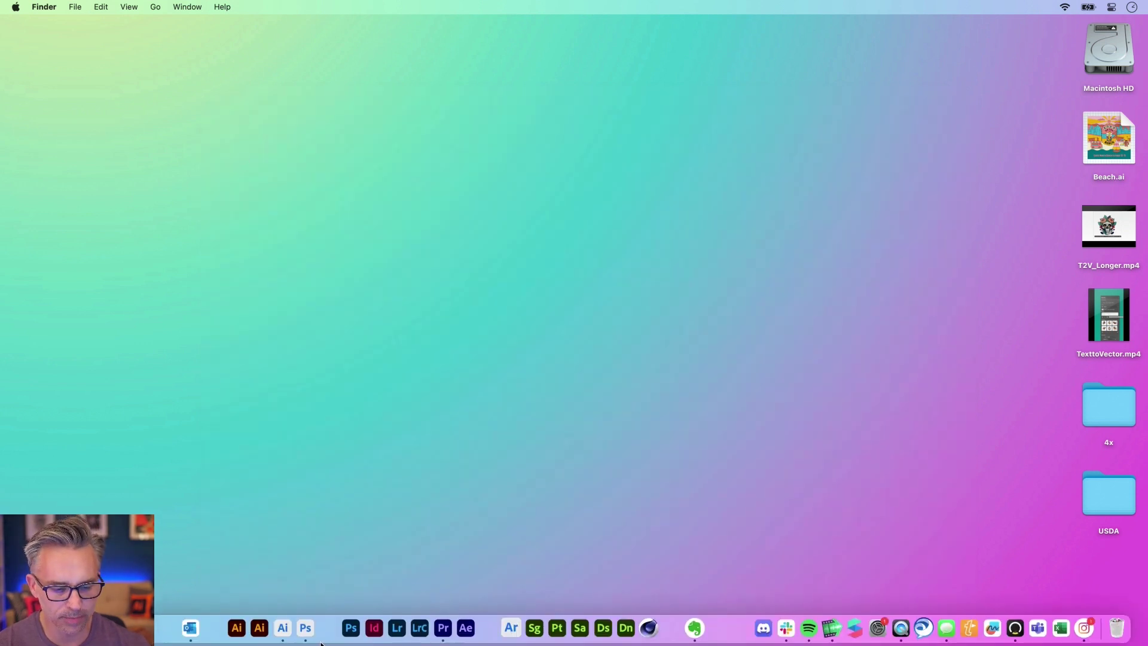
Return to Illustrator and display the Title artboard of 03_Complexity.ai fitted in the window
{"action": "left_click", "coordinate": [298, 634]}
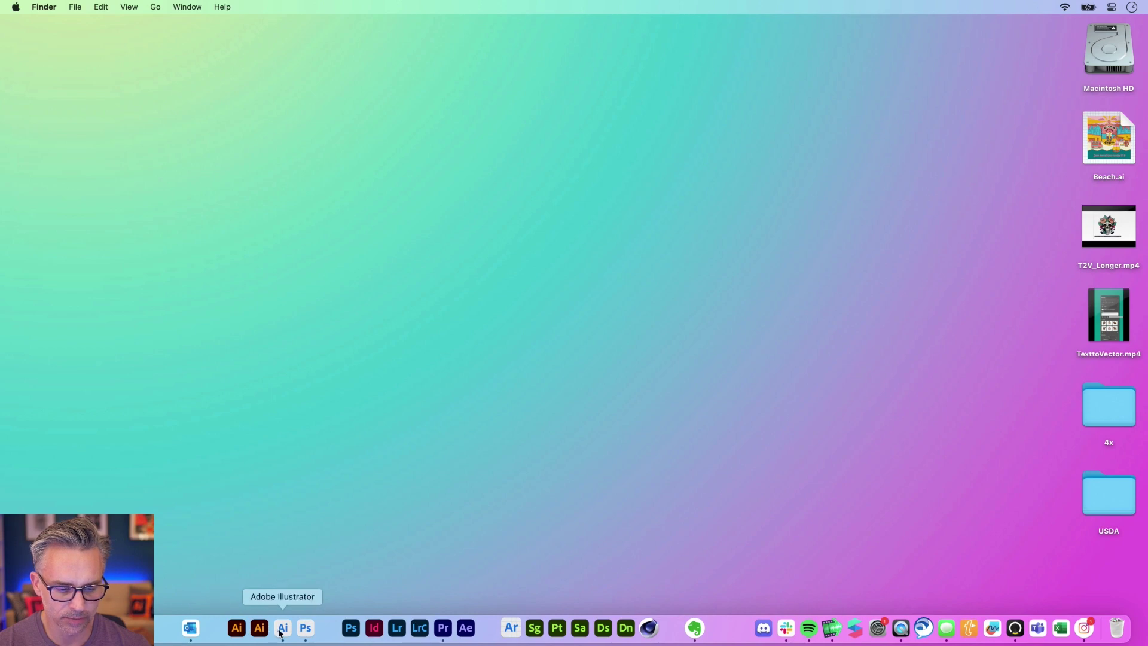
{"action": "left_click", "coordinate": [280, 633]}
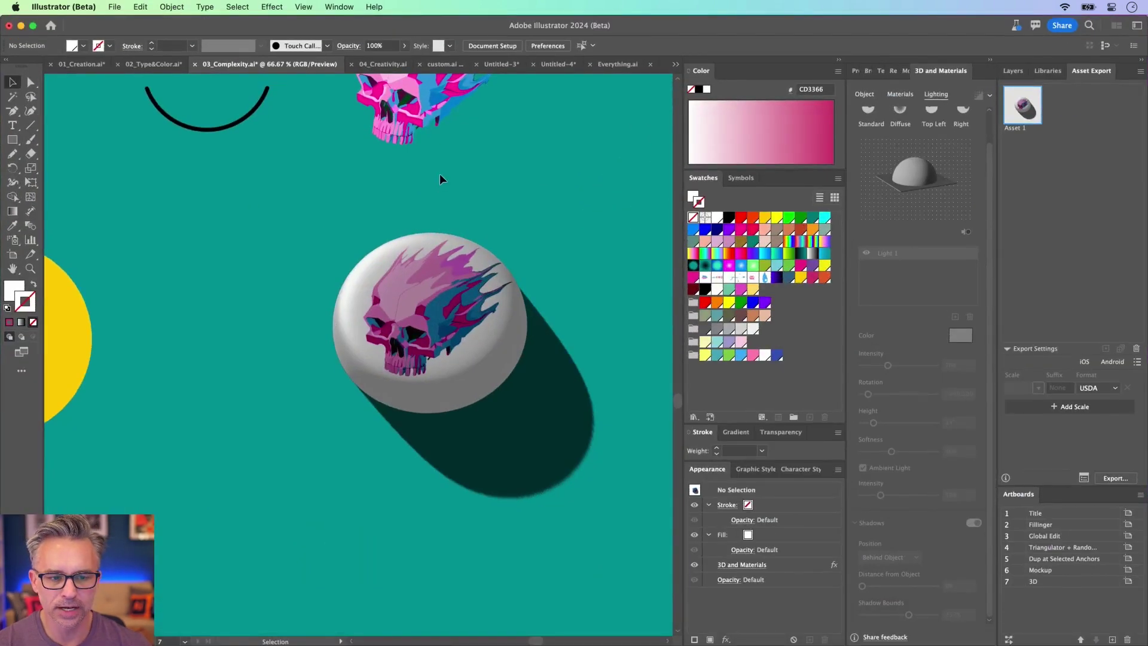
{"action": "left_click", "coordinate": [1074, 517]}
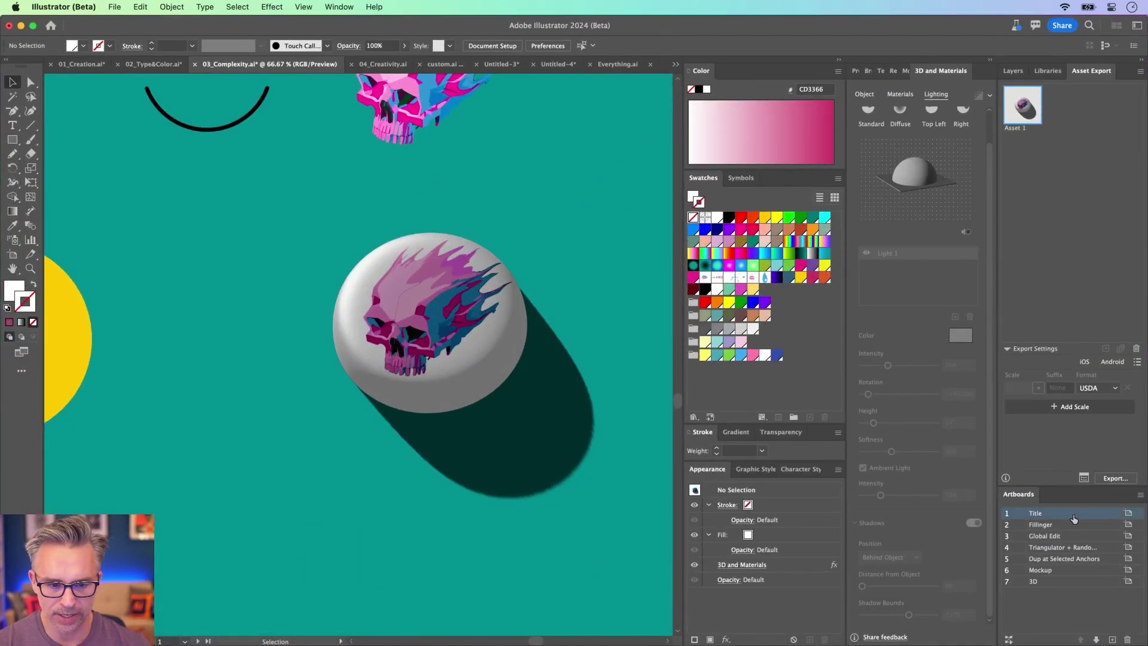
{"action": "double_click", "coordinate": [1077, 519]}
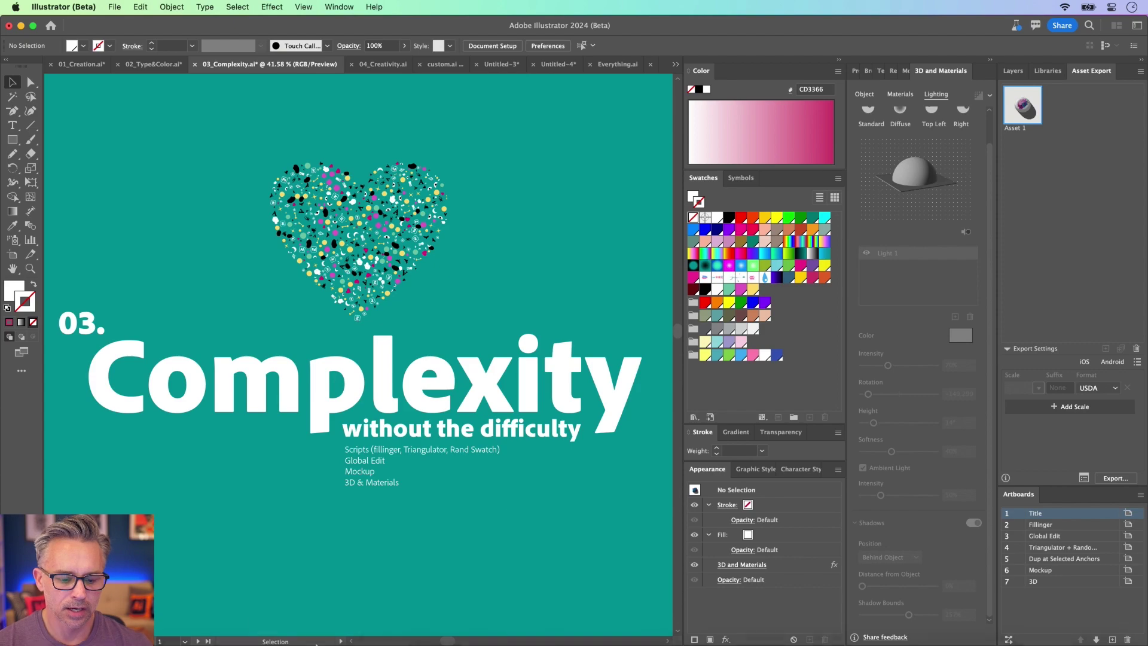
Switch to the Keynote presentation, show the Session Material Organization slide, and leave the slideshow with its window minimized
{"action": "mouse_move", "coordinate": [417, 644]}
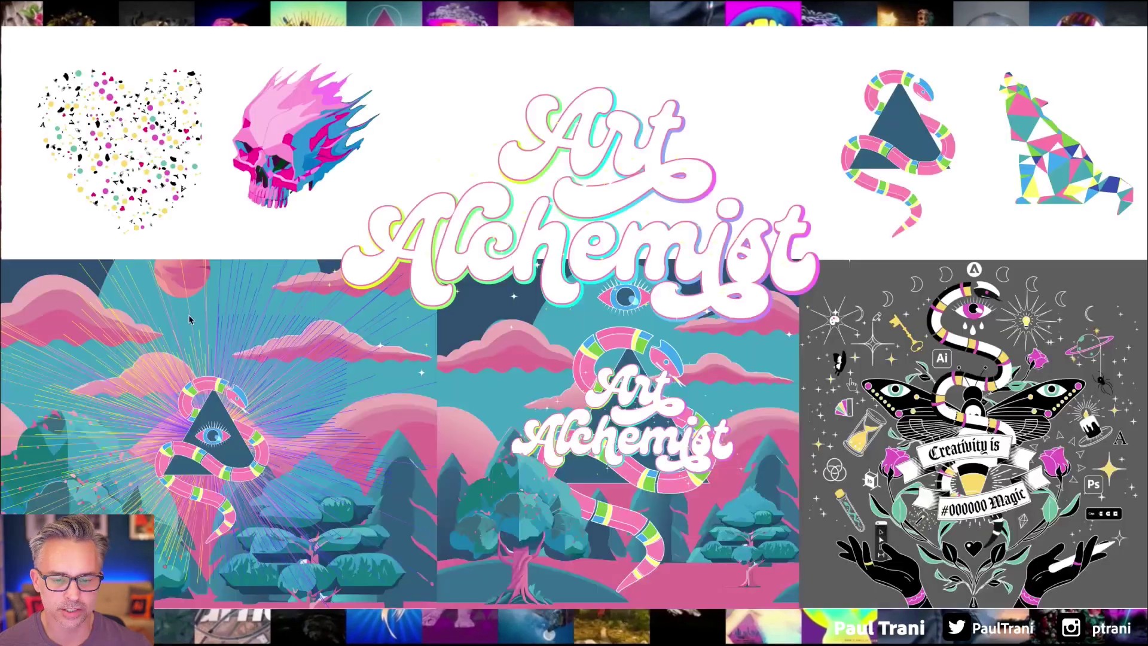
{"action": "key", "text": "Right"}
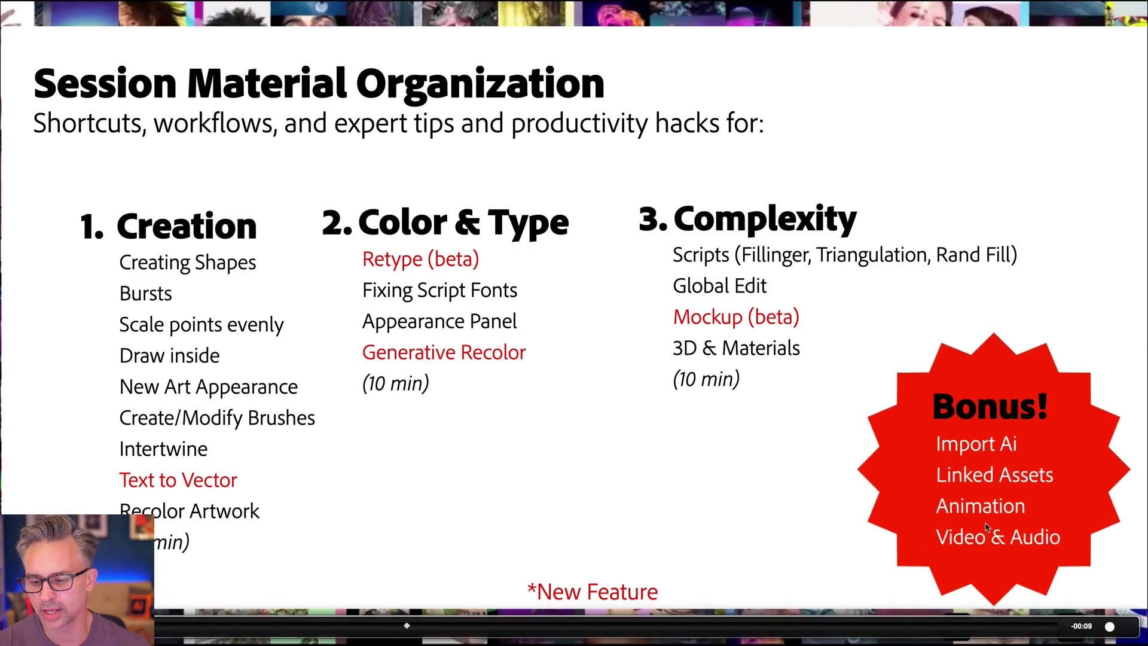
{"action": "key", "text": "Escape"}
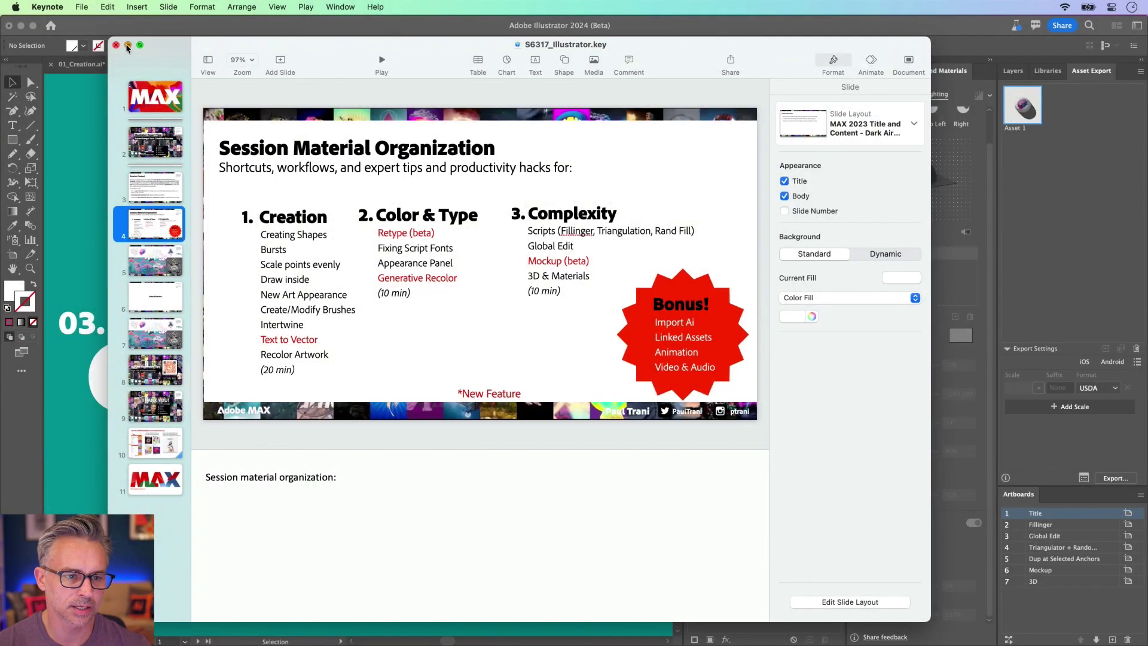
{"action": "left_click", "coordinate": [127, 45]}
Show the 04_Creativity.ai document and collapse the Color and Swatches panel column to enlarge the canvas
{"action": "left_click", "coordinate": [377, 64]}
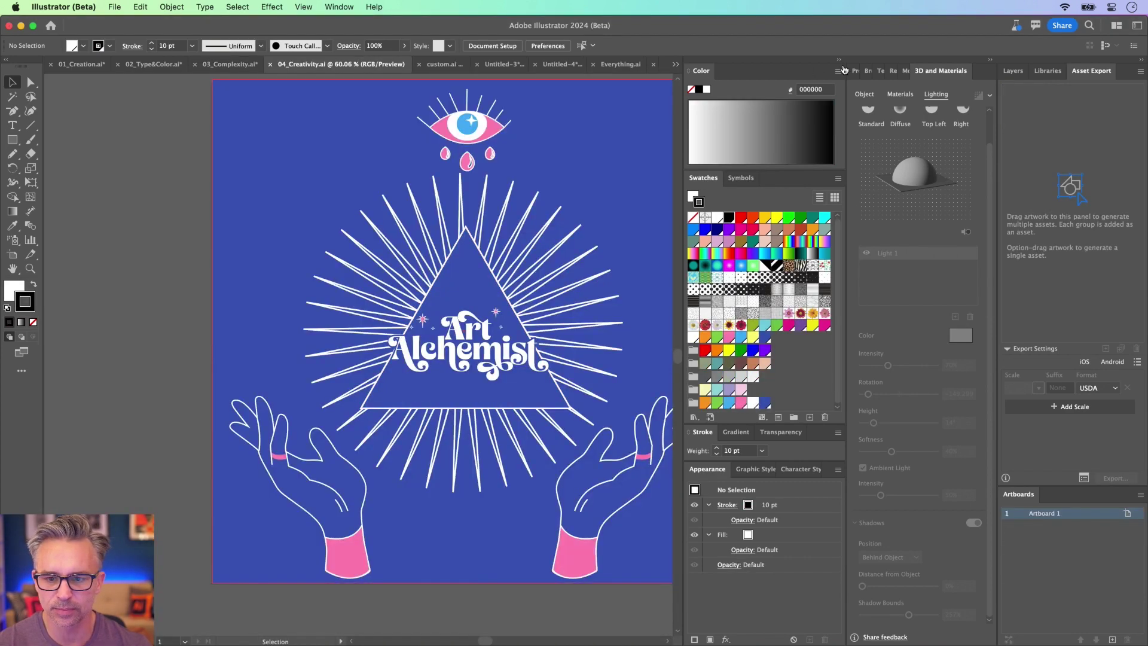
{"action": "left_click", "coordinate": [841, 60]}
{"action": "scroll", "coordinate": [341, 248], "scroll_direction": "up", "scroll_amount": 3}
{"action": "scroll", "coordinate": [335, 233], "scroll_direction": "down", "scroll_amount": 2}
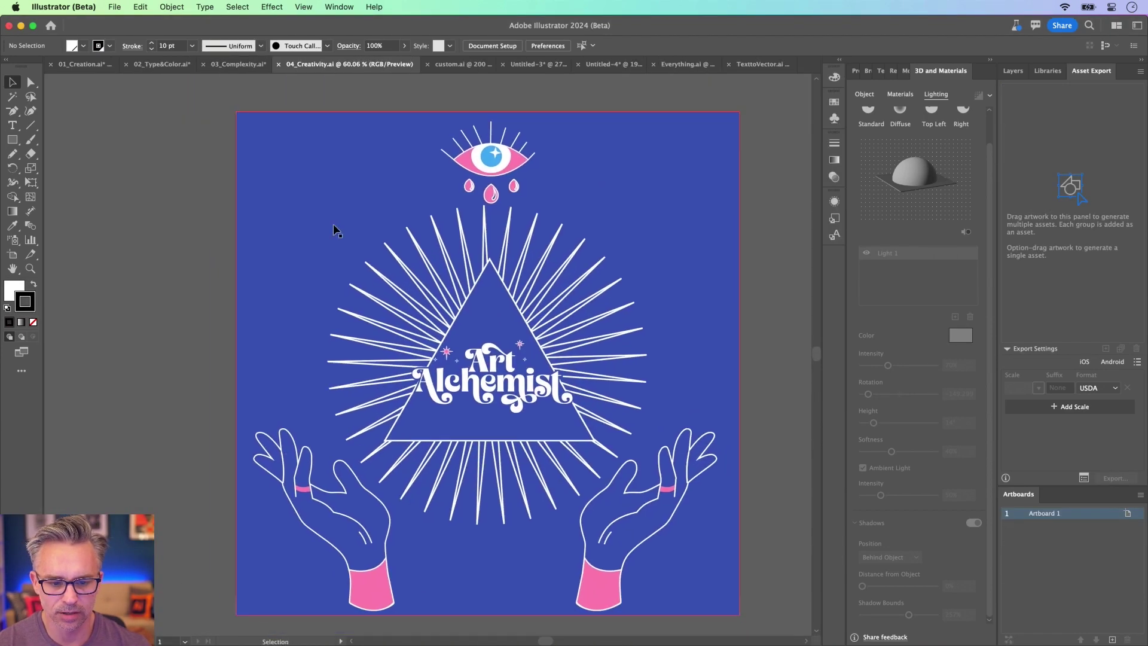
Examine how the Art Alchemist artwork is built by checking the starburst, the outline view and the linked eye graphic
{"action": "left_click", "coordinate": [395, 285]}
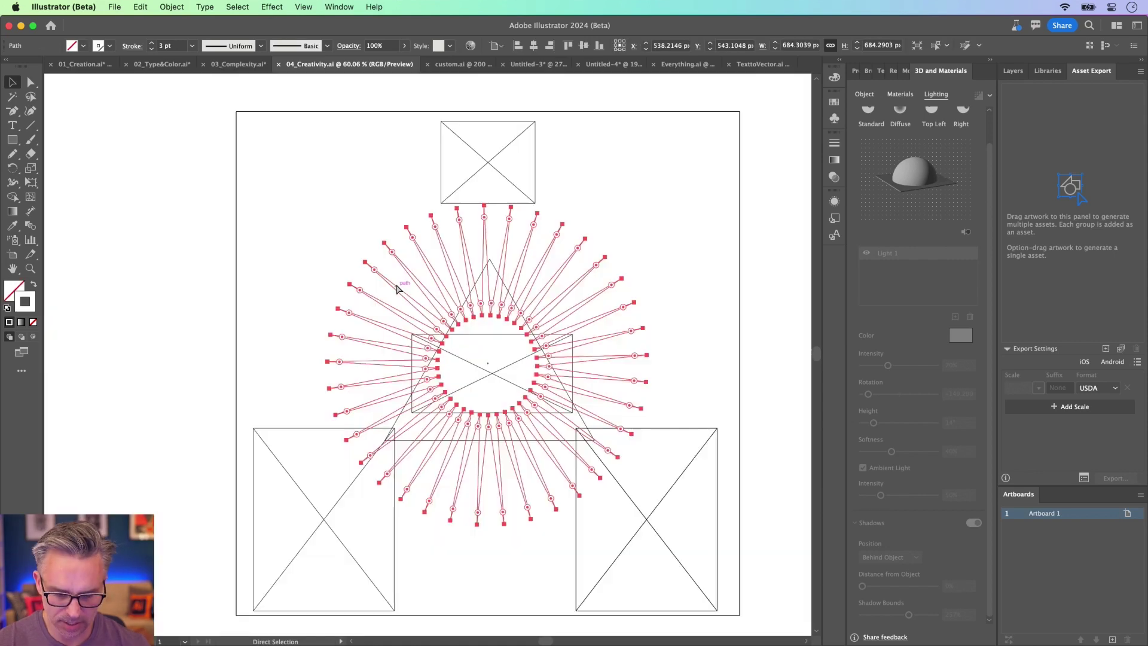
{"action": "key", "text": "super+y"}
{"action": "key", "text": "super+y"}
{"action": "left_click", "coordinate": [458, 123]}
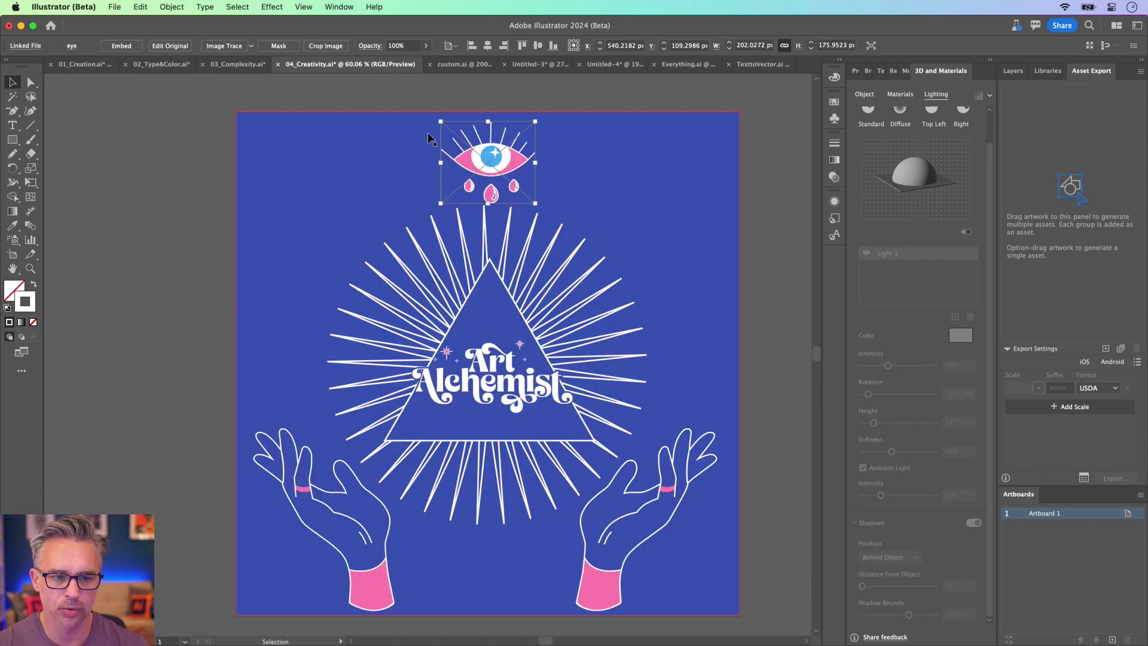
{"action": "left_click", "coordinate": [115, 116]}
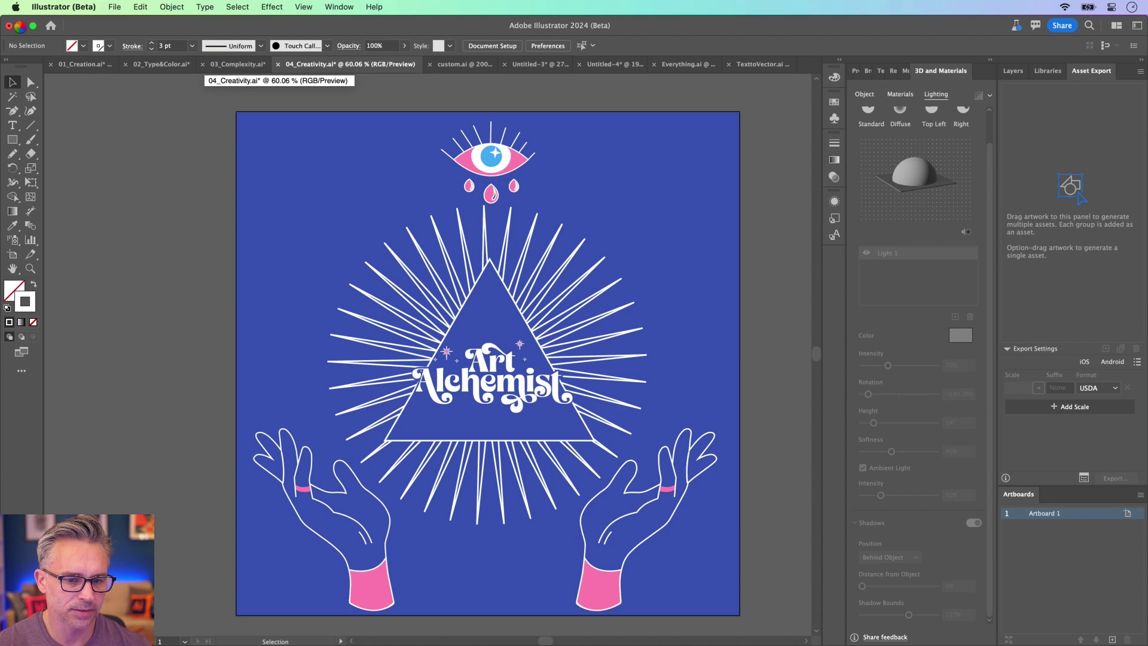
Minimize Illustrator, switch to Chrome, and open the Adobe Express home page in a new tab
{"action": "left_click", "coordinate": [21, 27]}
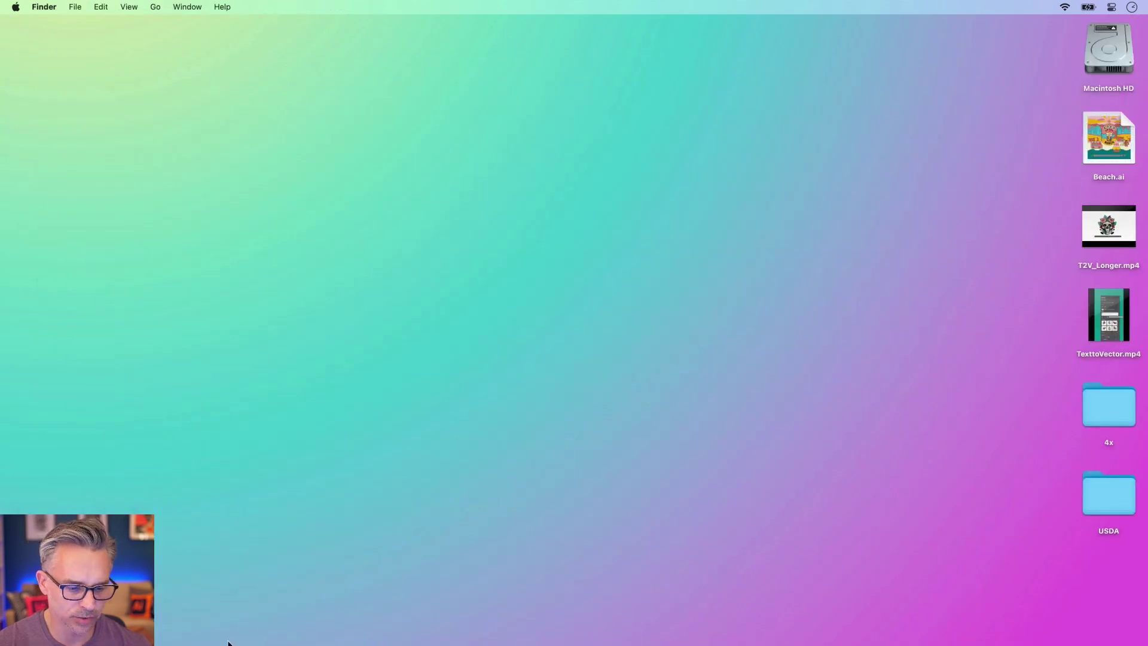
{"action": "mouse_move", "coordinate": [228, 643]}
{"action": "left_click", "coordinate": [187, 626]}
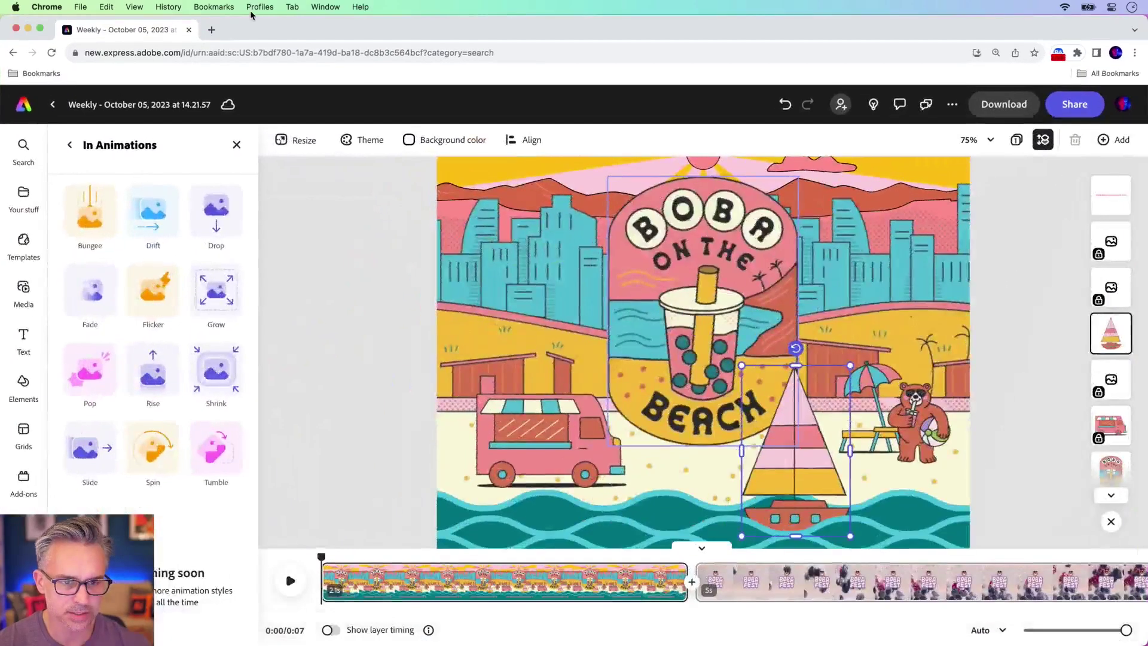
{"action": "left_click", "coordinate": [211, 30]}
{"action": "type", "text": "expr"}
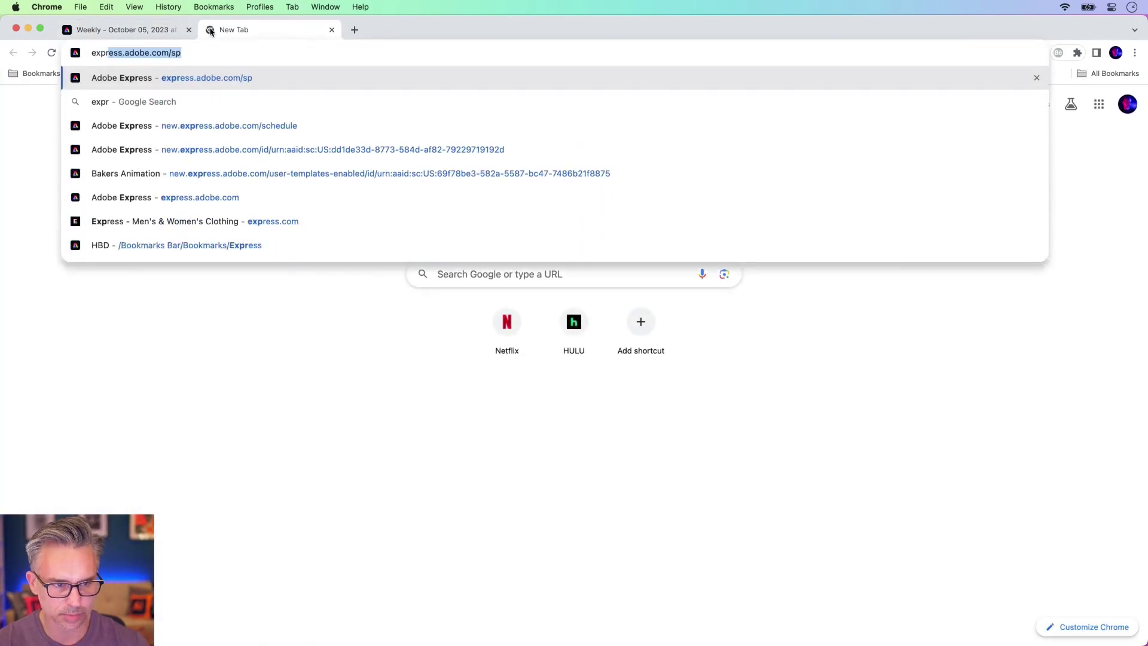
{"action": "key", "text": "Return"}
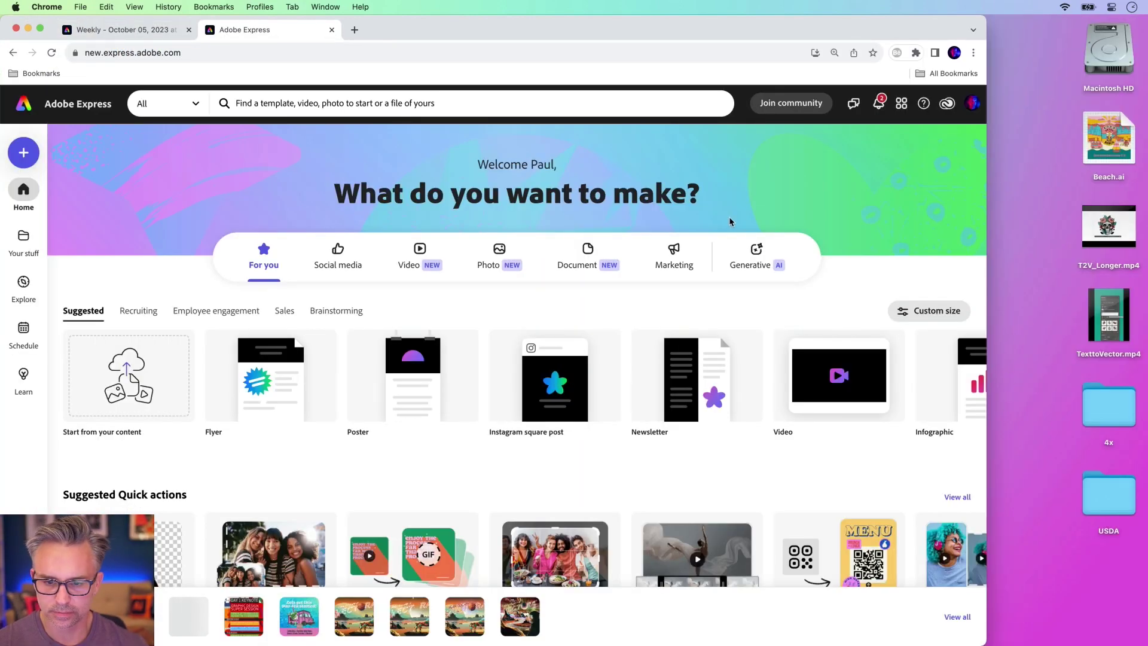
Open the Illustrator - Wed 8am folder in Finder and bring 04_Creativity.ai into Adobe Express as a new project
{"action": "double_click", "coordinate": [1108, 408]}
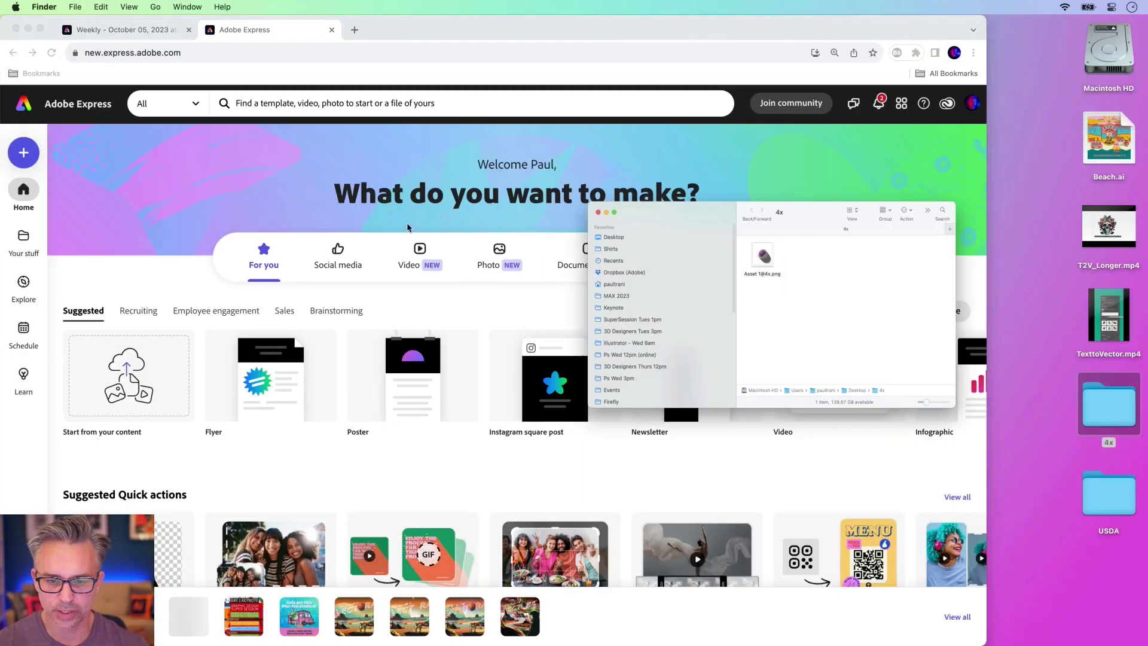
{"action": "left_click", "coordinate": [356, 305]}
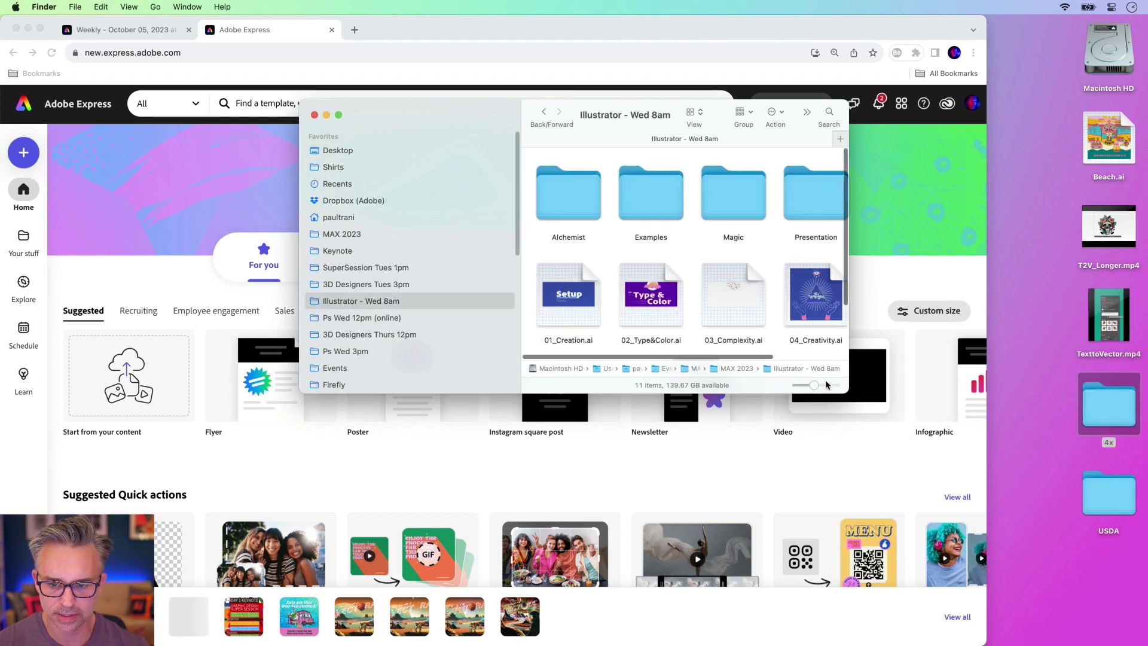
{"action": "left_click_drag", "start_coordinate": [848, 392], "coordinate": [1021, 508]}
{"action": "left_click", "coordinate": [815, 296]}
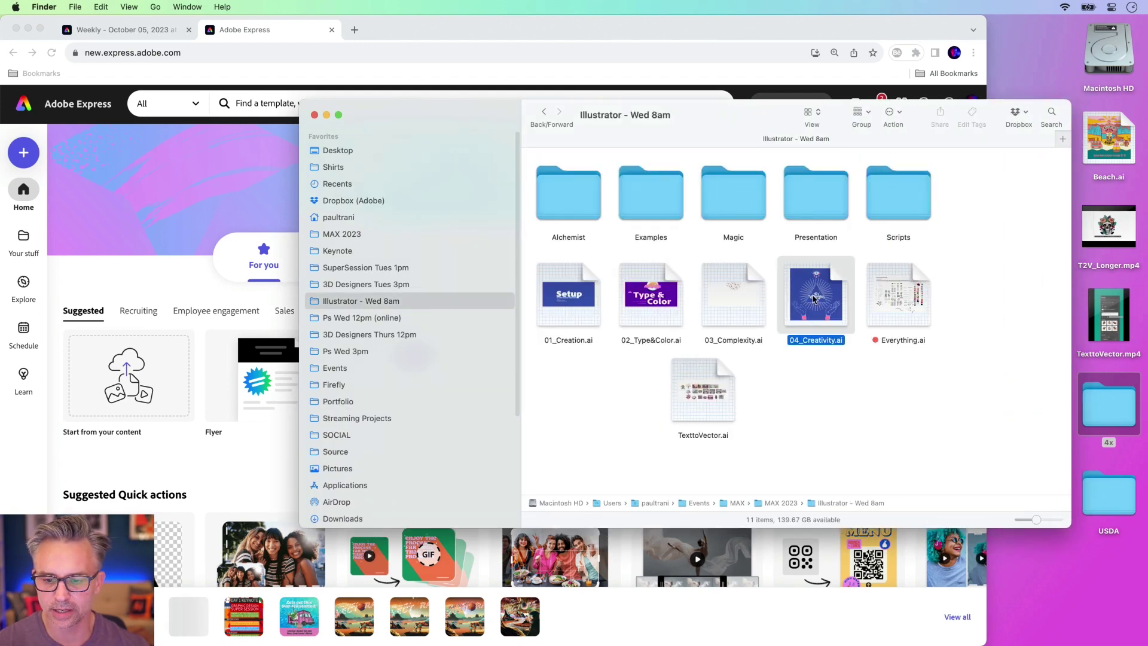
{"action": "left_click_drag", "start_coordinate": [464, 128], "coordinate": [752, 198]}
{"action": "left_click_drag", "start_coordinate": [1098, 352], "coordinate": [142, 258]}
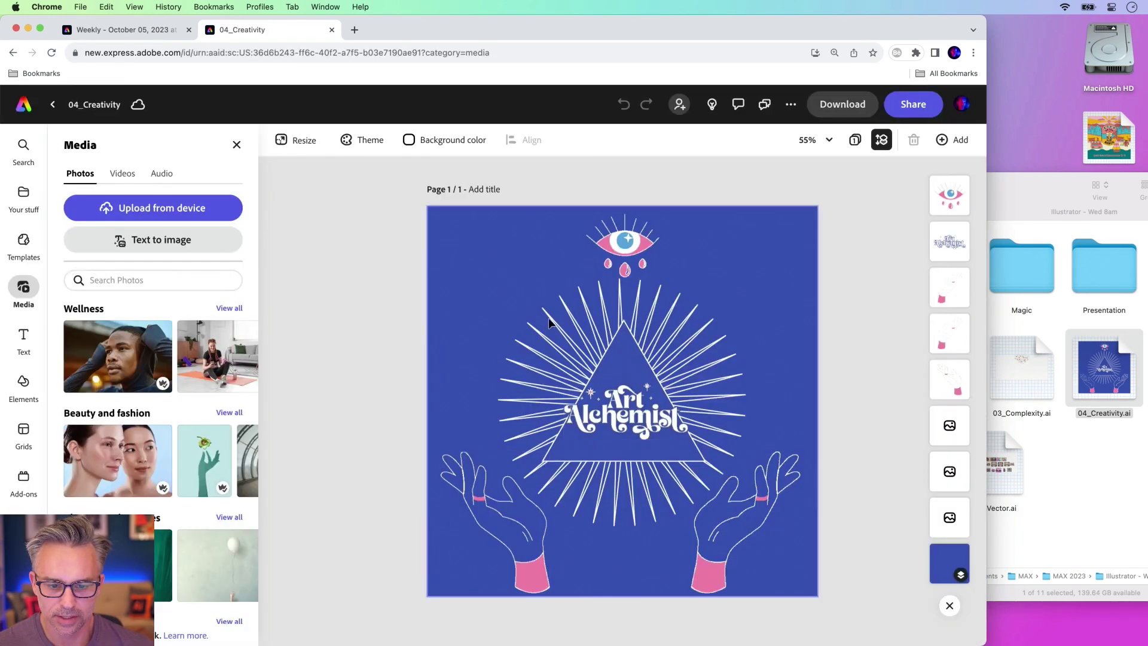
Give the starburst behind the triangle a dash dotted border with a thickness of 2
{"action": "left_click", "coordinate": [549, 322]}
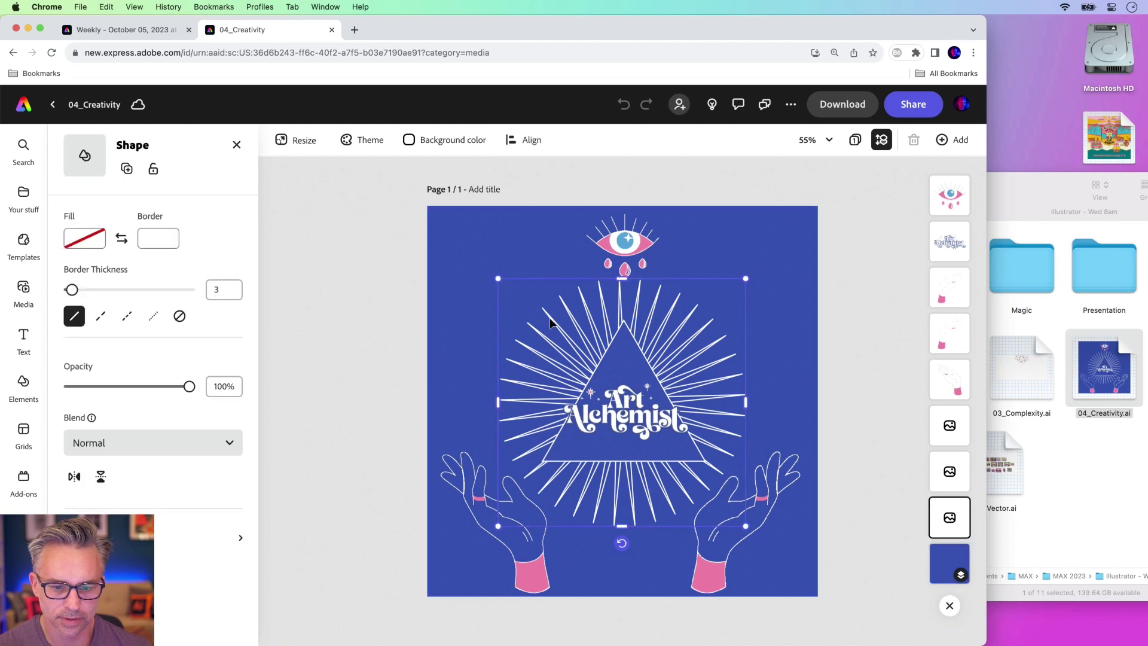
{"action": "mouse_move", "coordinate": [72, 290]}
{"action": "left_mouse_down"}
{"action": "mouse_move", "coordinate": [110, 289]}
{"action": "mouse_move", "coordinate": [75, 293]}
{"action": "left_mouse_up"}
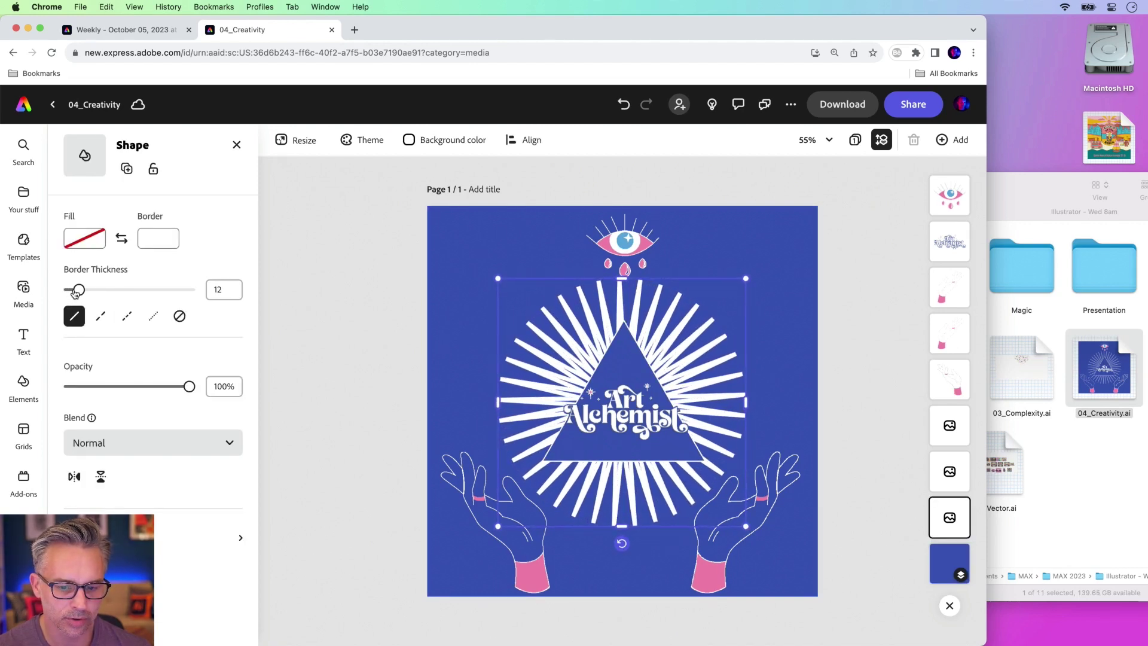
{"action": "left_click", "coordinate": [127, 316]}
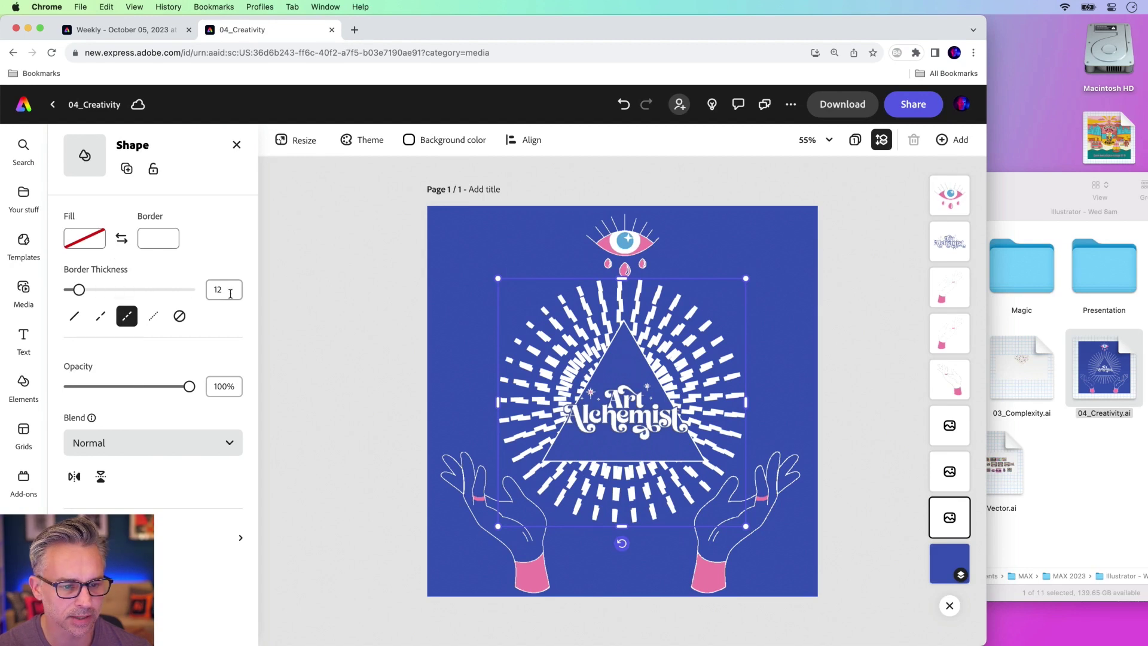
{"action": "key", "text": "Return"}
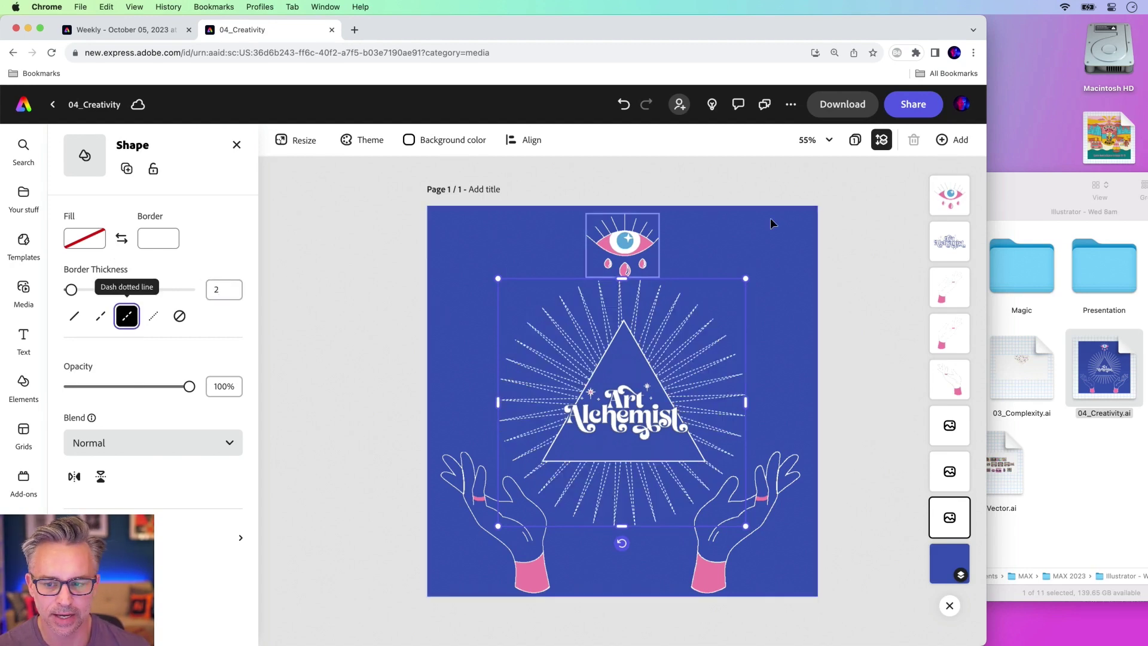
Widen the browser window and select the eye image in the layer stack
{"action": "left_click_drag", "start_coordinate": [986, 162], "coordinate": [1140, 162]}
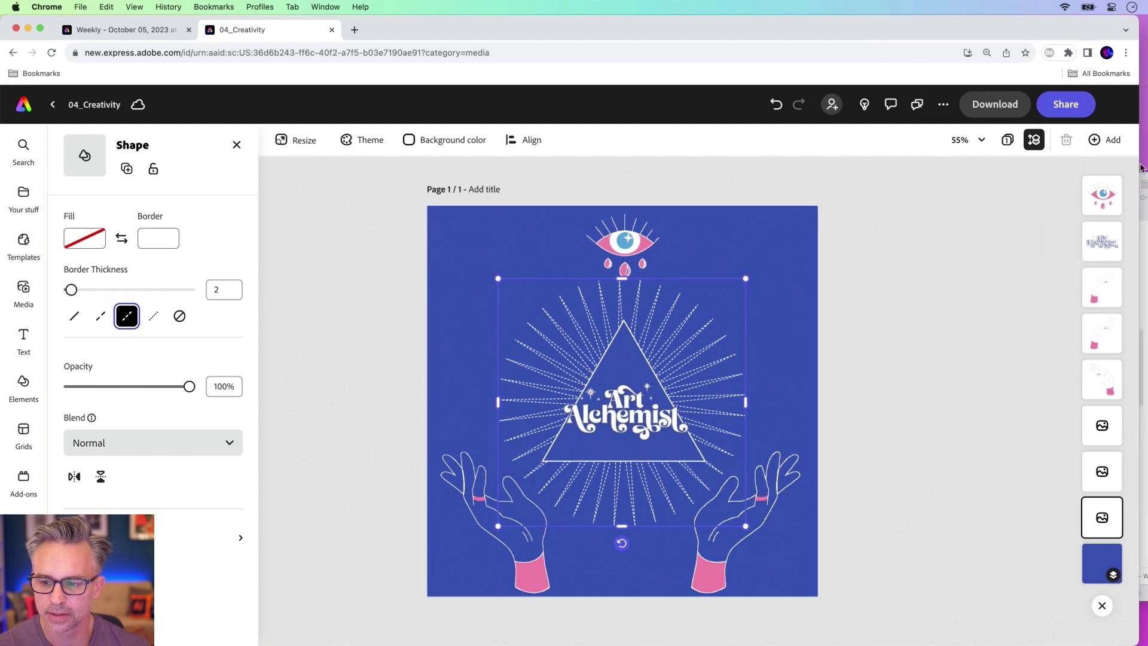
{"action": "left_click", "coordinate": [1107, 230]}
{"action": "left_click", "coordinate": [1107, 206]}
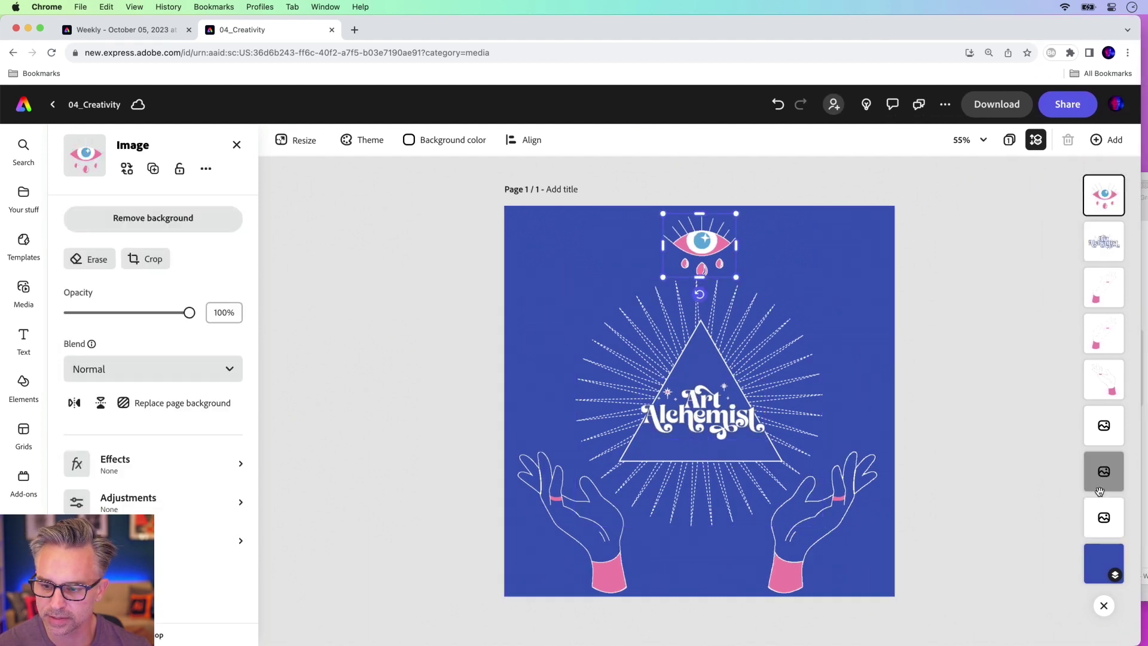
Apply the looping Spin animation to the starburst
{"action": "left_click", "coordinate": [612, 350]}
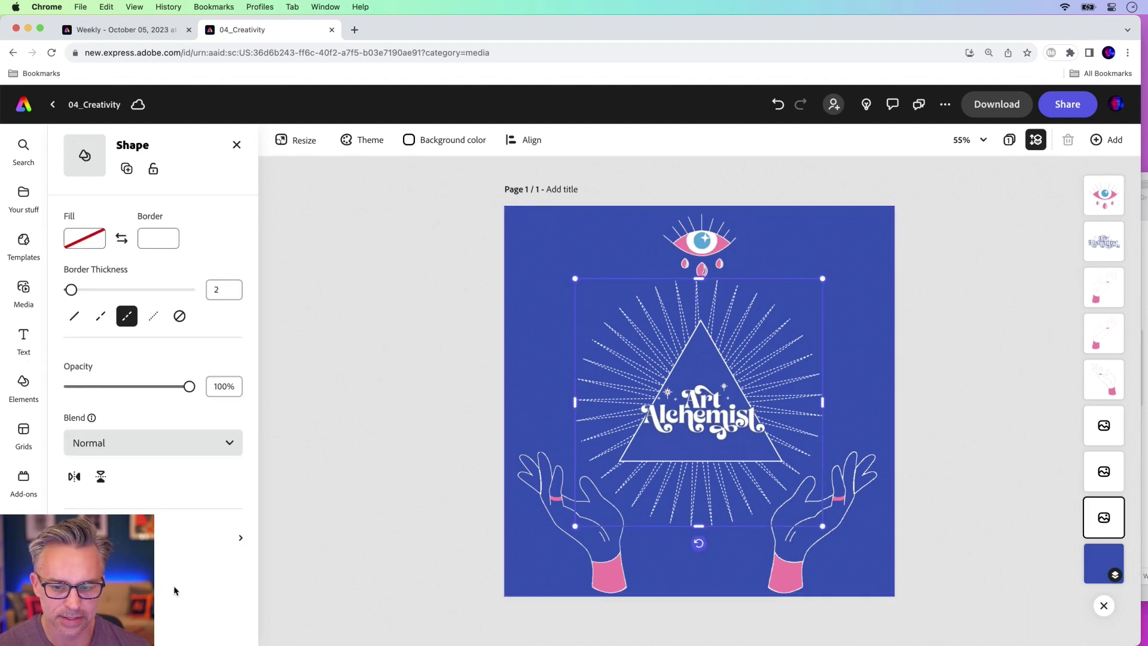
{"action": "left_click", "coordinate": [179, 538]}
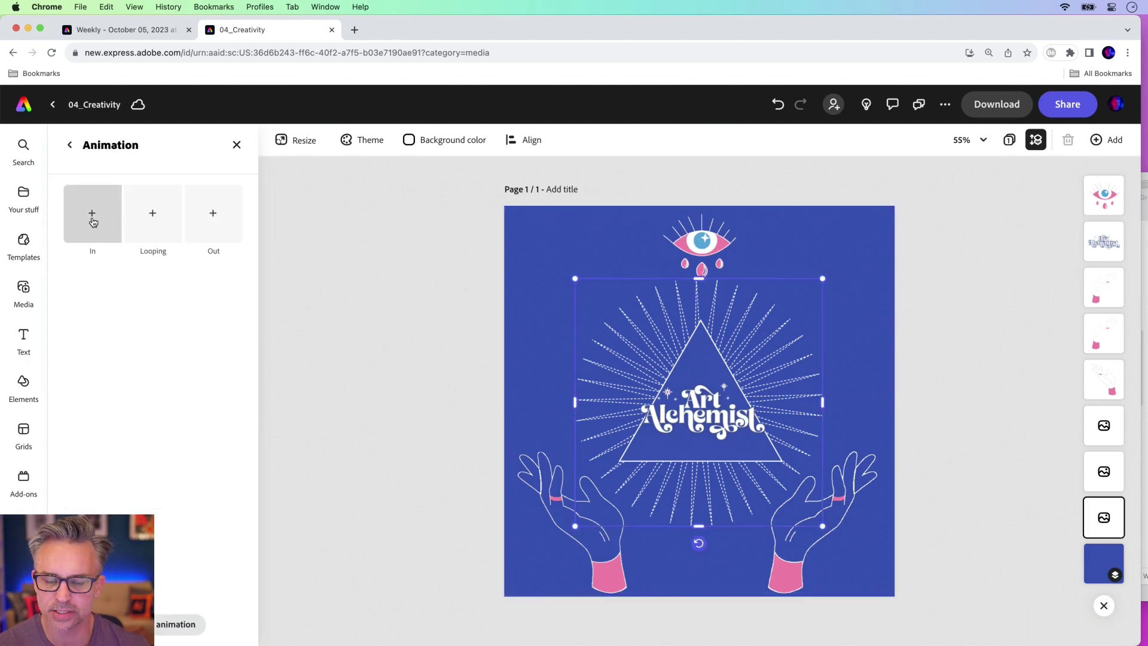
{"action": "left_click", "coordinate": [150, 213]}
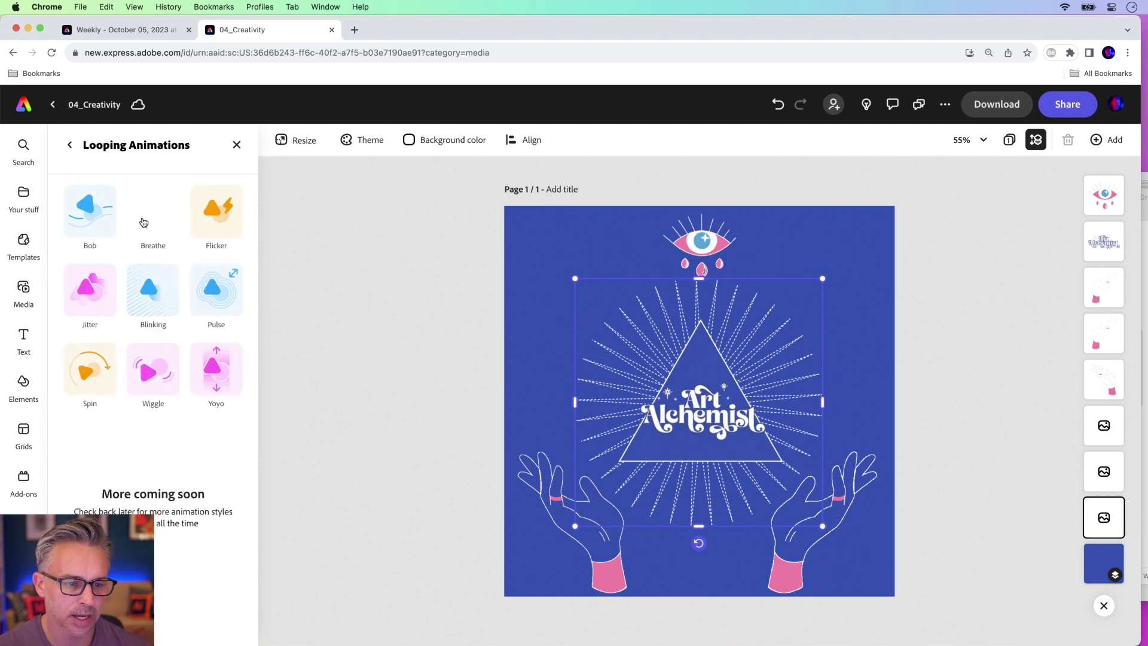
{"action": "left_click", "coordinate": [87, 373]}
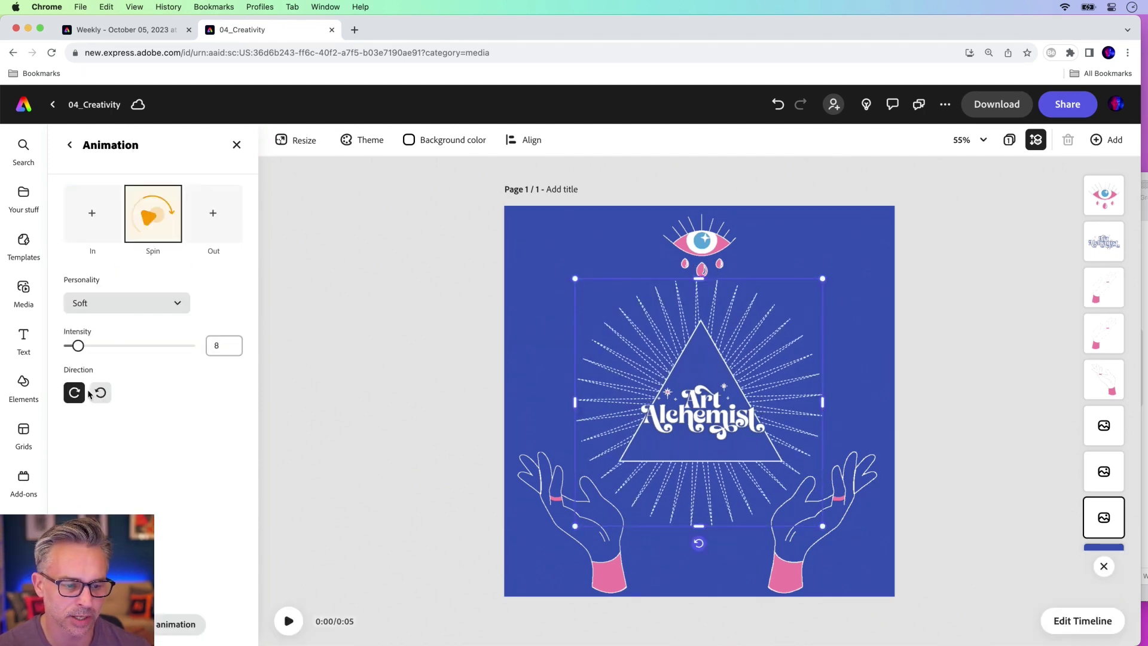
Add the Grow in animation to the starburst and preview the playback briefly
{"action": "left_click", "coordinate": [89, 212]}
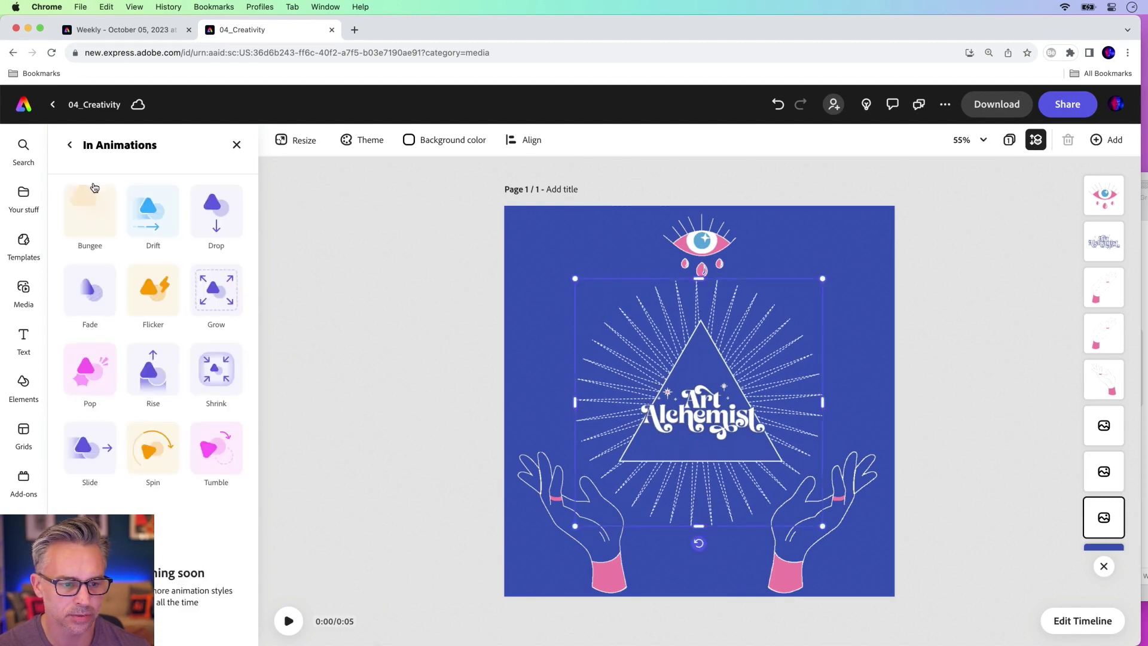
{"action": "left_click", "coordinate": [200, 293]}
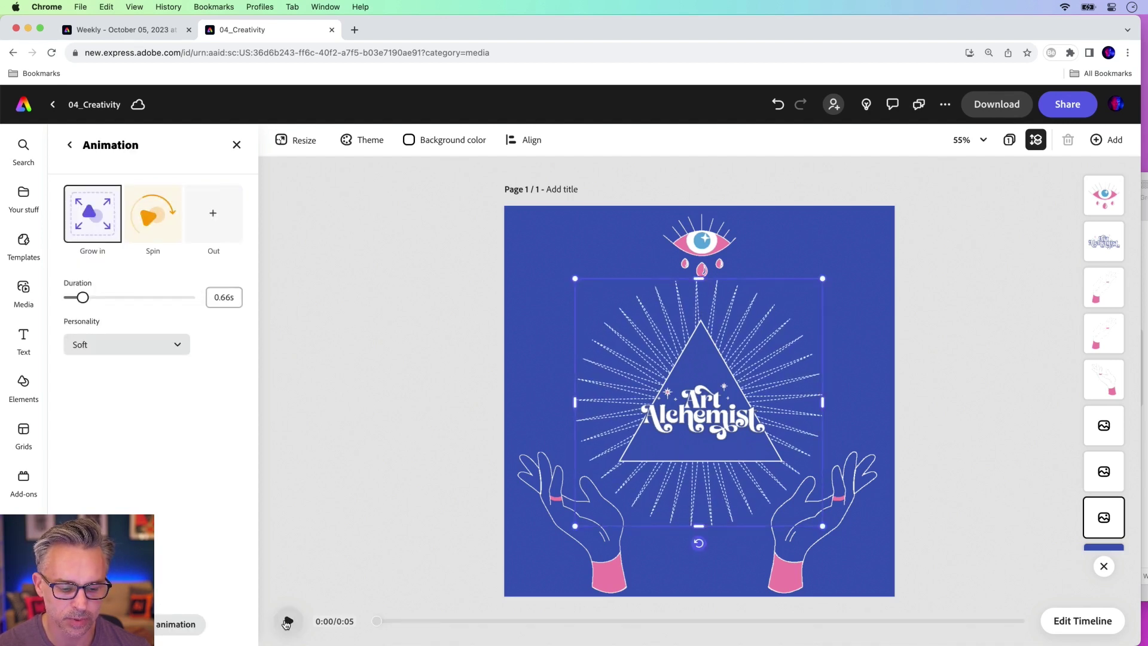
{"action": "left_click", "coordinate": [287, 621]}
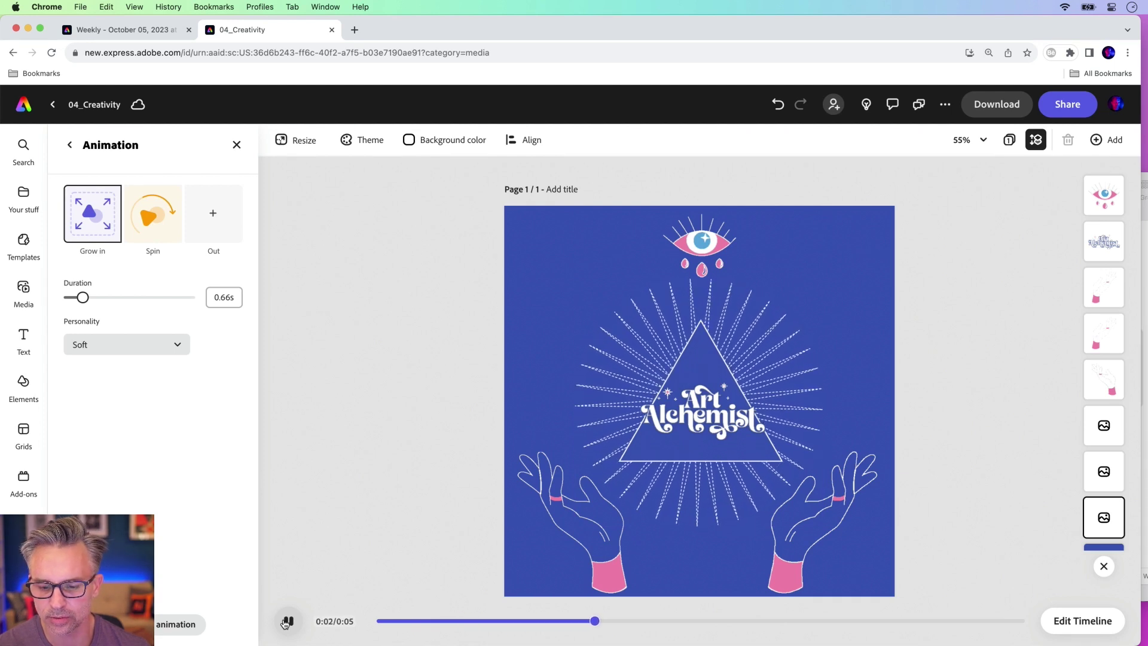
{"action": "left_click", "coordinate": [288, 621]}
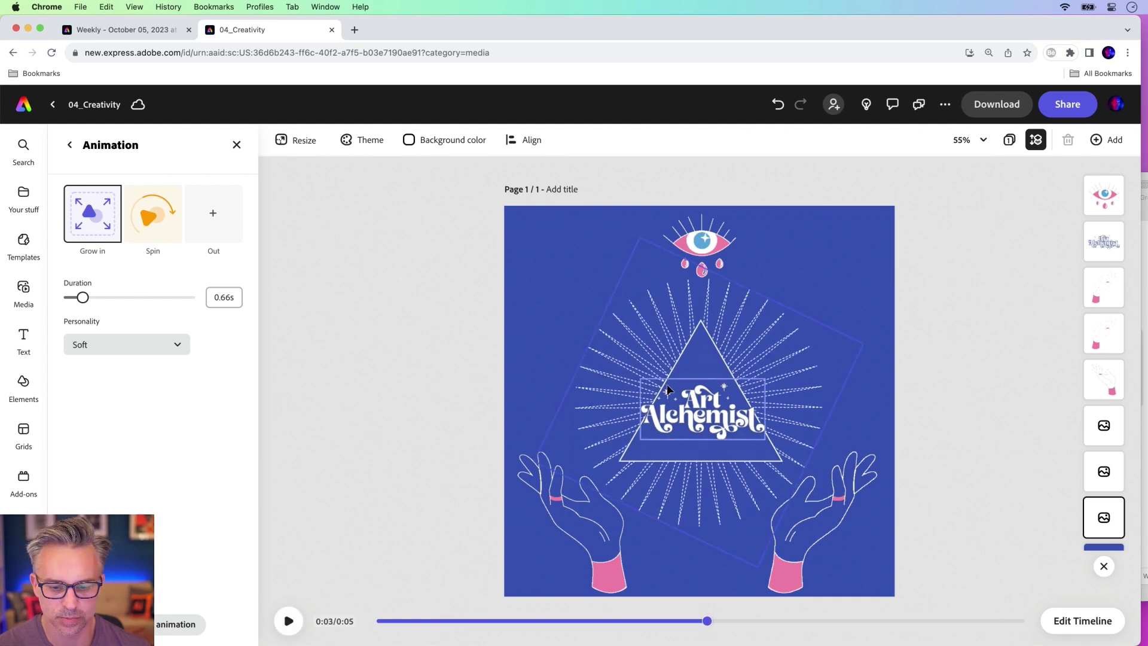
Apply the Rise in animation to the Art Alchemist lettering
{"action": "left_click", "coordinate": [703, 416]}
{"action": "left_click", "coordinate": [120, 541]}
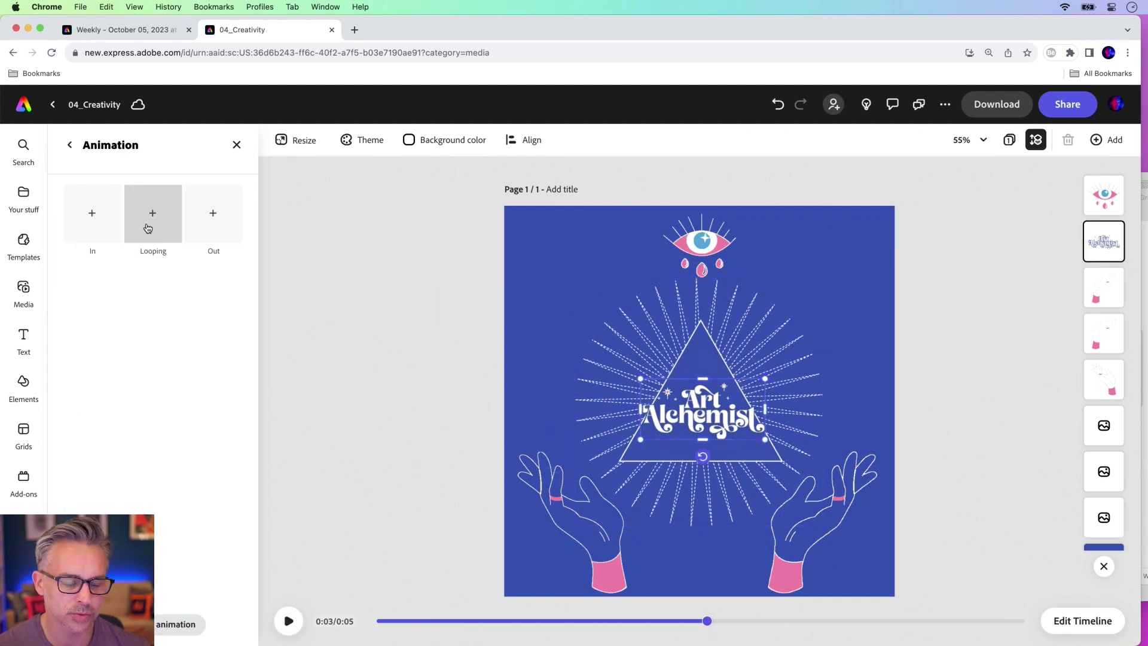
{"action": "left_click", "coordinate": [82, 222]}
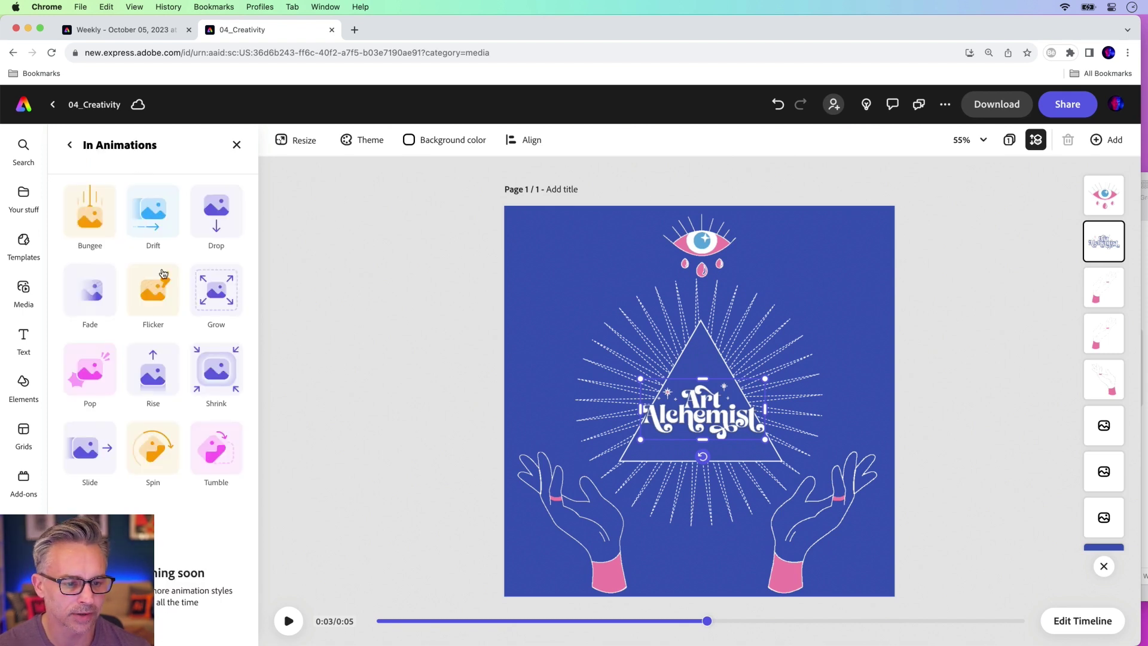
{"action": "left_click", "coordinate": [152, 382]}
Apply the Drift in animation to both hands together and preview the result
{"action": "left_click", "coordinate": [563, 516]}
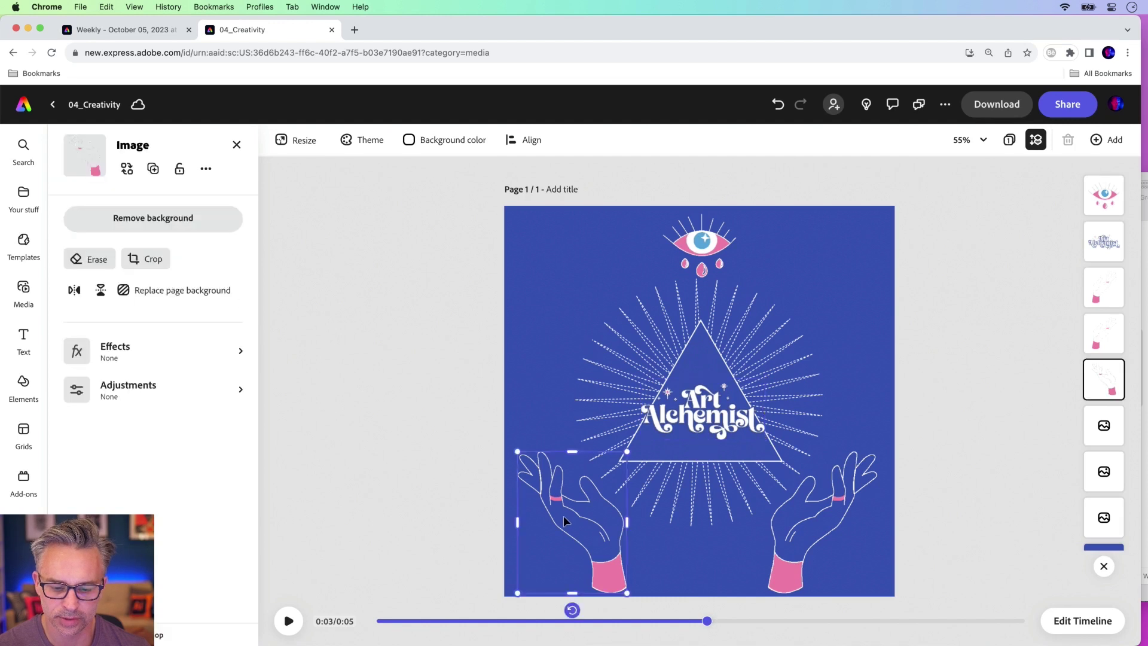
{"action": "left_click", "coordinate": [829, 522], "text": "shift"}
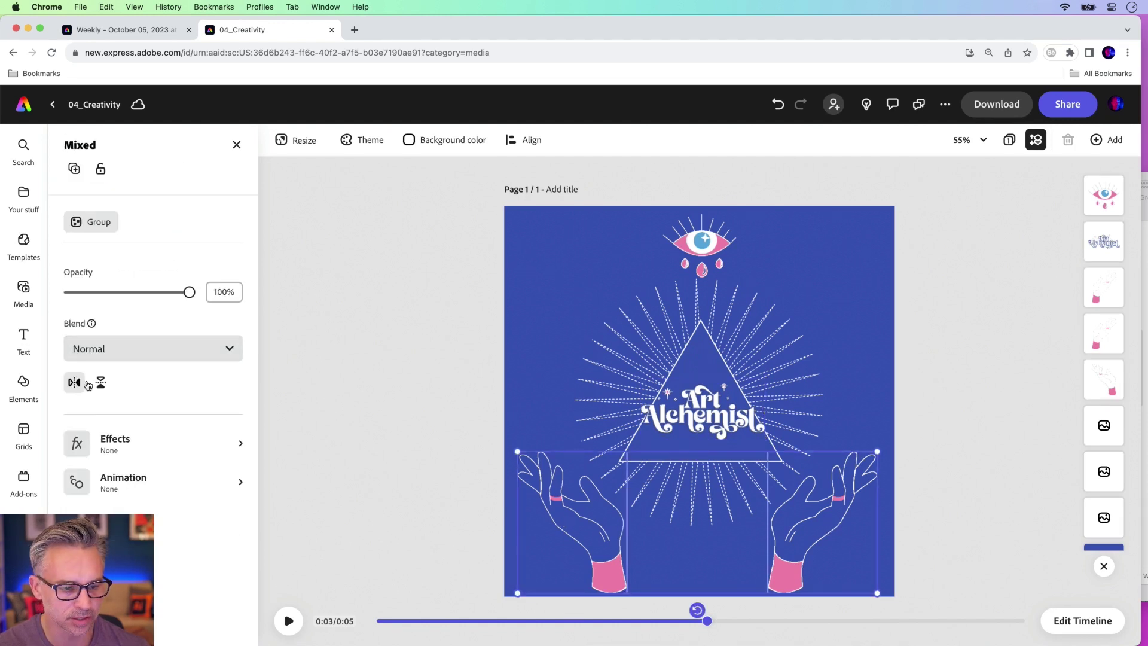
{"action": "left_click", "coordinate": [133, 477]}
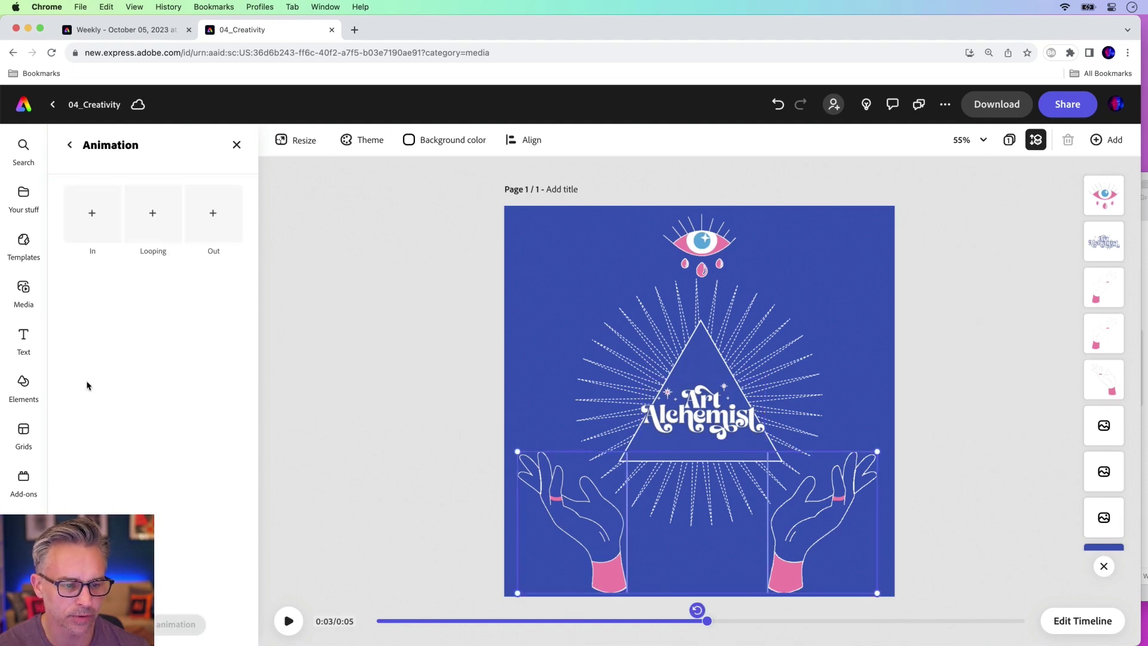
{"action": "left_click", "coordinate": [93, 220]}
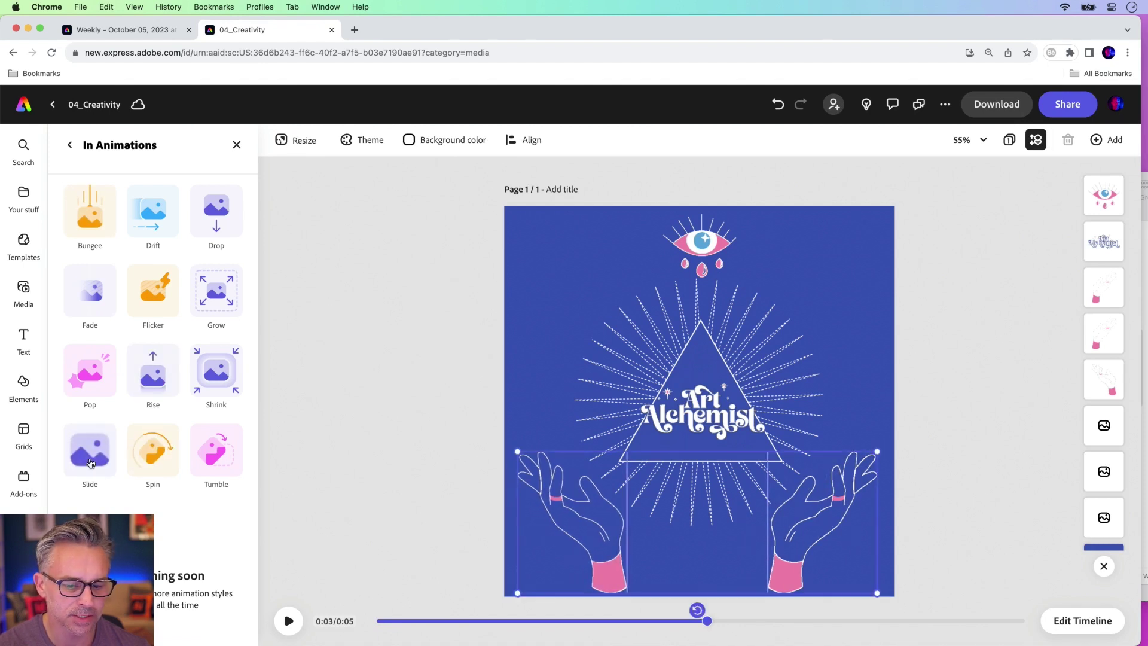
{"action": "left_click", "coordinate": [152, 212]}
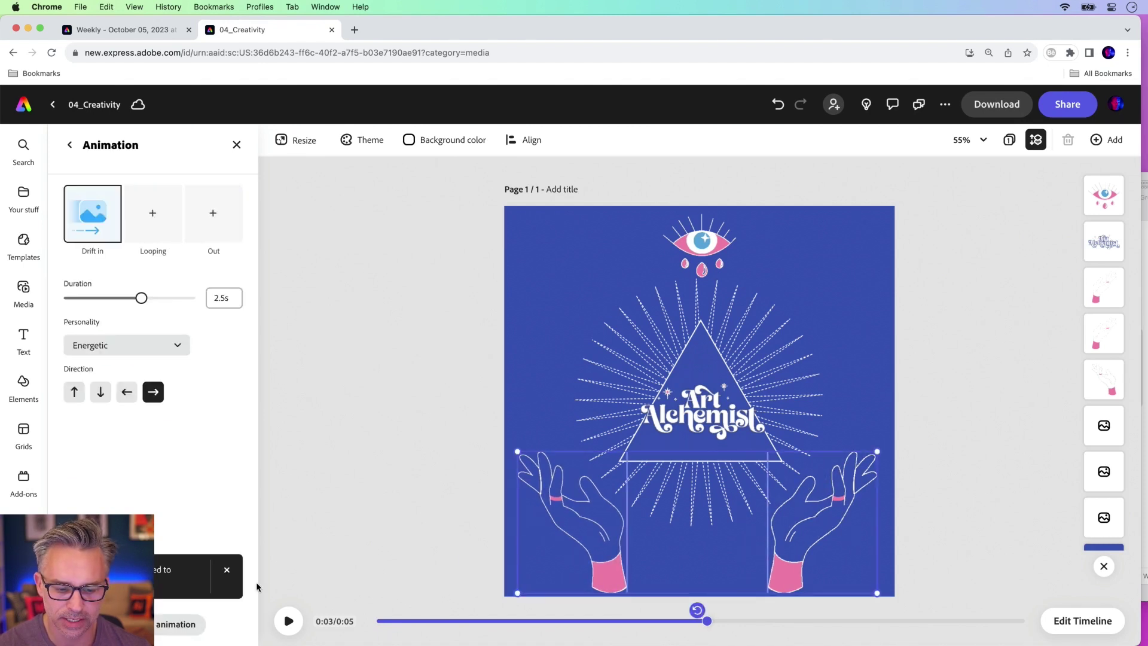
{"action": "left_click", "coordinate": [290, 621]}
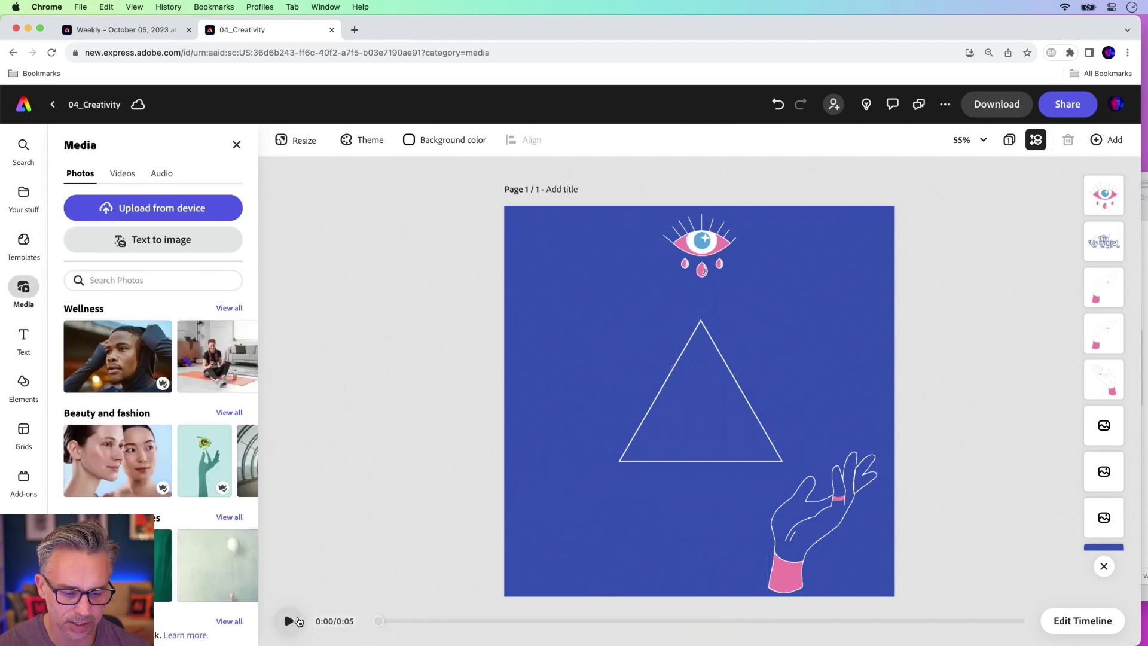
{"action": "left_click", "coordinate": [663, 530]}
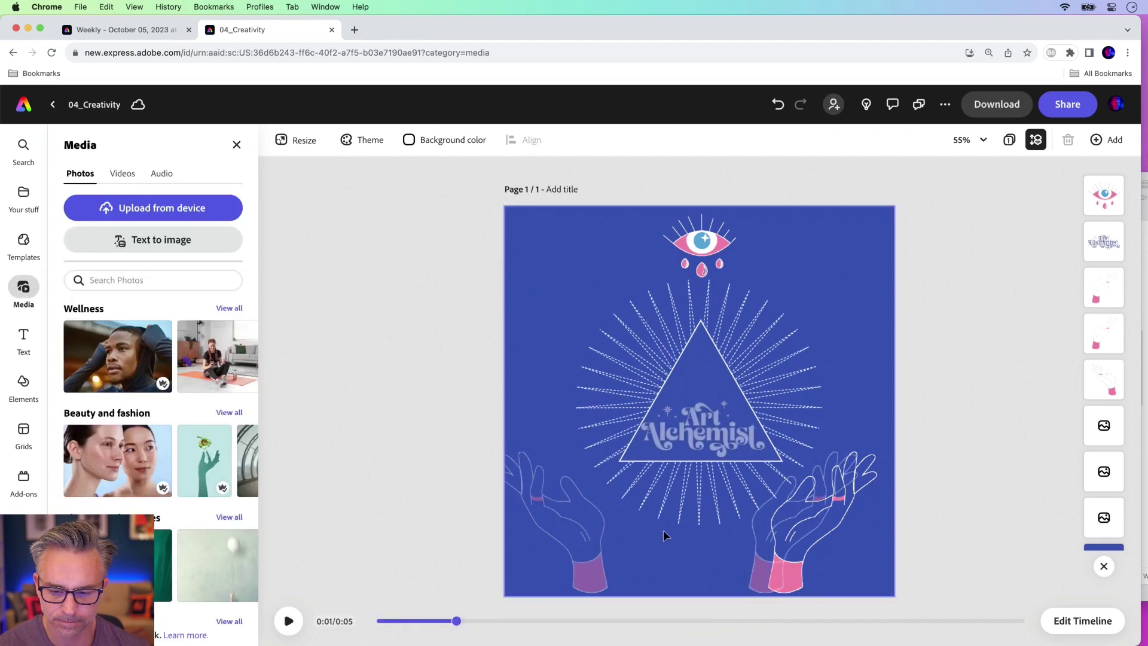
Move the playhead back near the start and delete the duplicate right hand image
{"action": "left_click", "coordinate": [760, 539]}
{"action": "left_click_drag", "start_coordinate": [457, 621], "coordinate": [402, 623]}
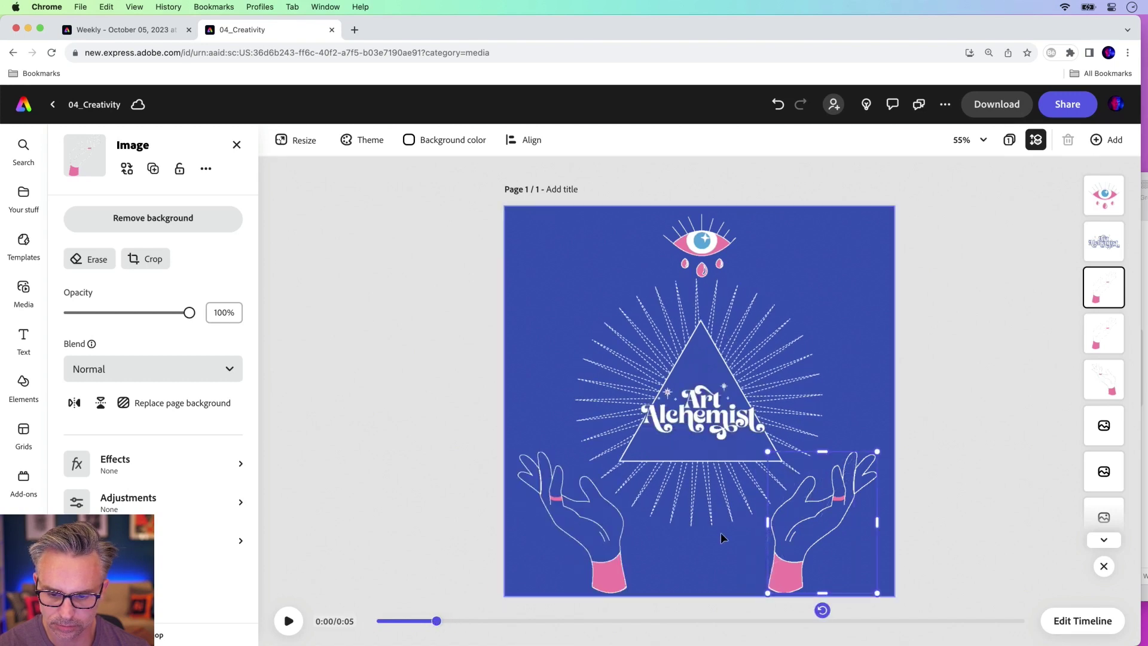
{"action": "left_click", "coordinate": [784, 529]}
{"action": "key", "text": "Escape"}
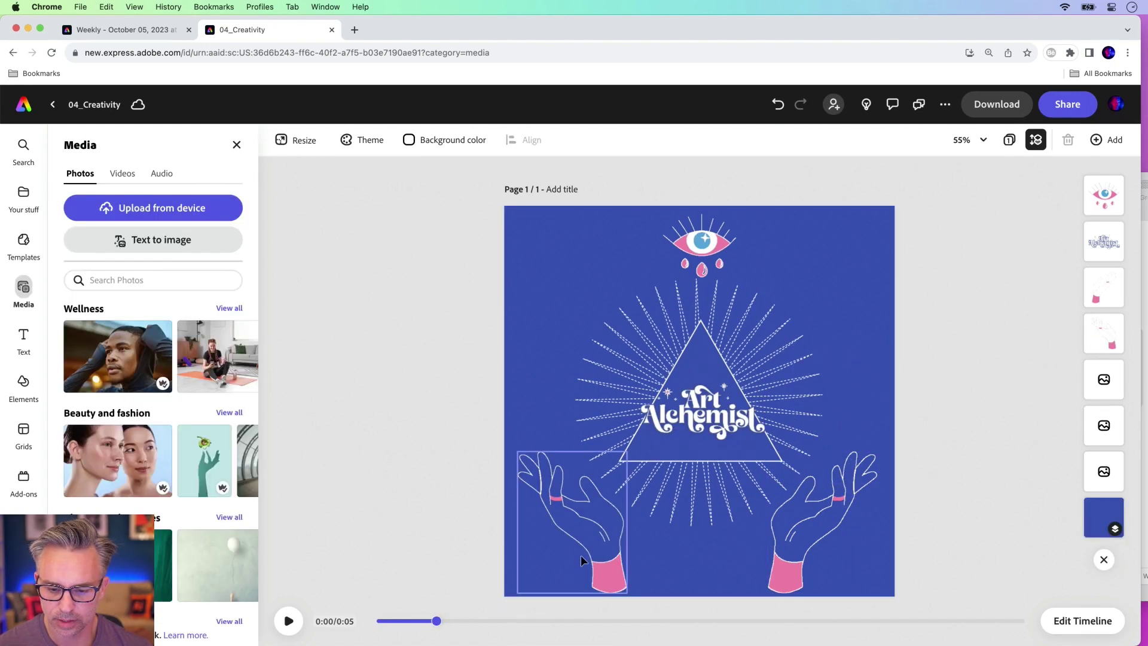
Shift the left hand slightly outward and set the direction of its Drift in animation to up
{"action": "left_click", "coordinate": [547, 448]}
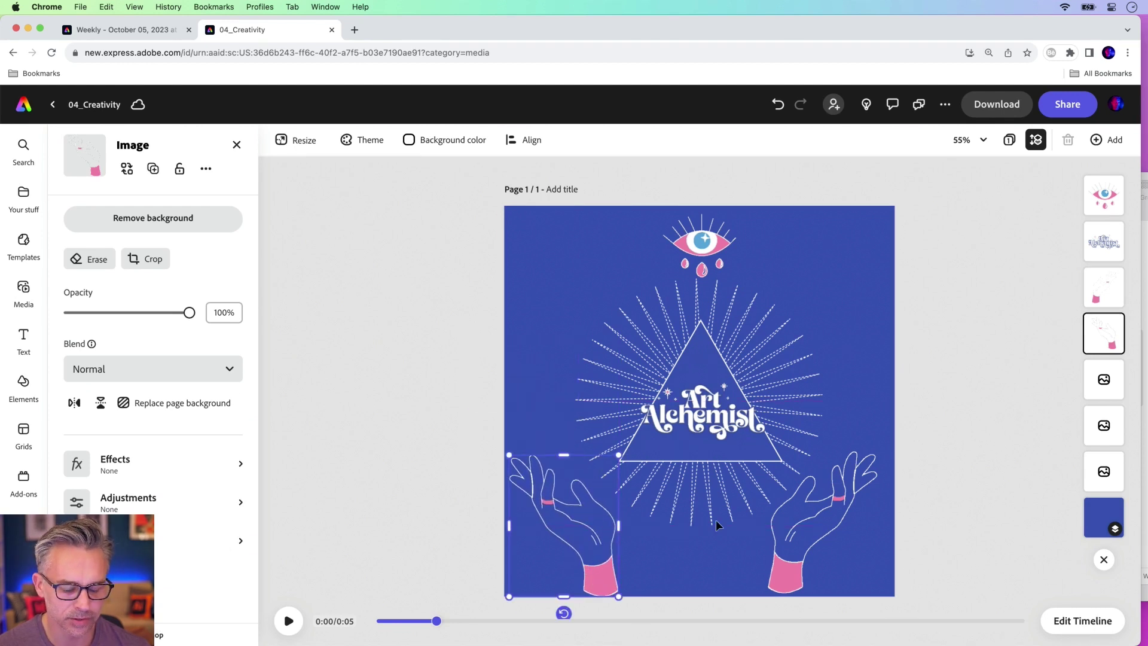
{"action": "left_click", "coordinate": [143, 541]}
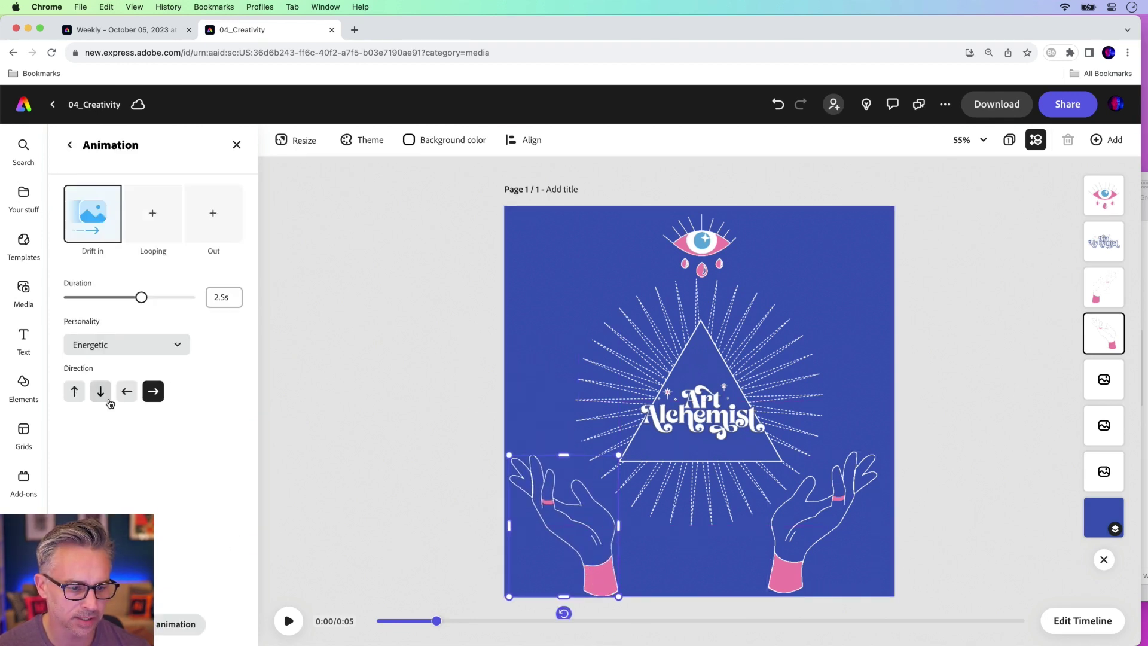
{"action": "left_click", "coordinate": [76, 391]}
Apply the Drift in animation to the right hand and set its direction to up
{"action": "left_click", "coordinate": [785, 544]}
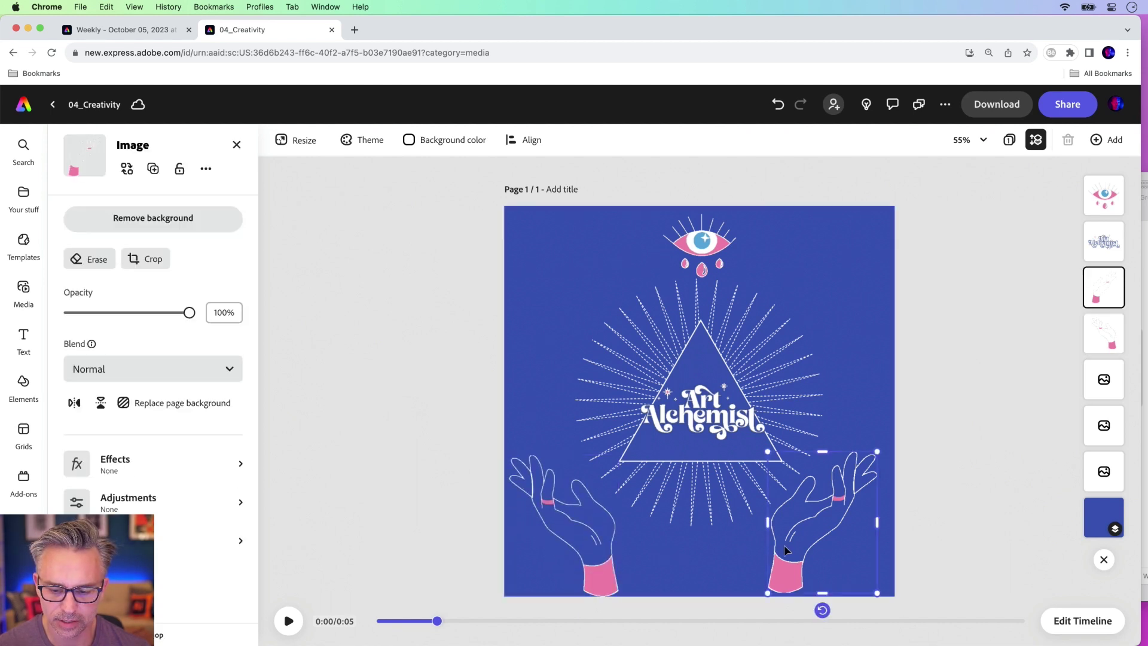
{"action": "left_click", "coordinate": [144, 541]}
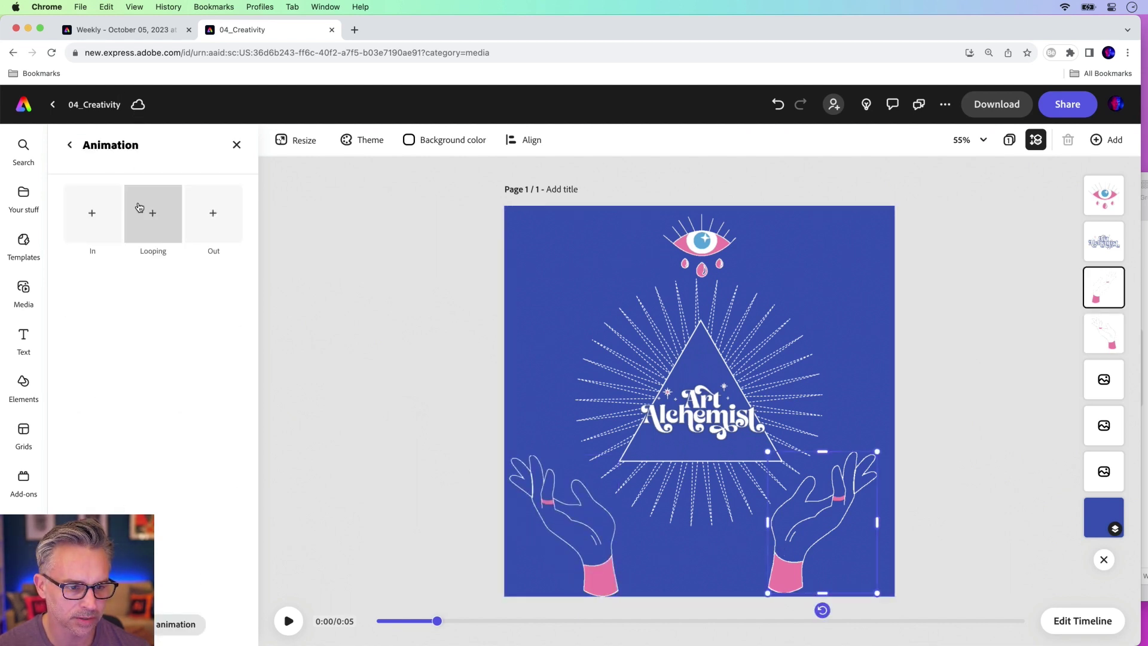
{"action": "left_click", "coordinate": [91, 213]}
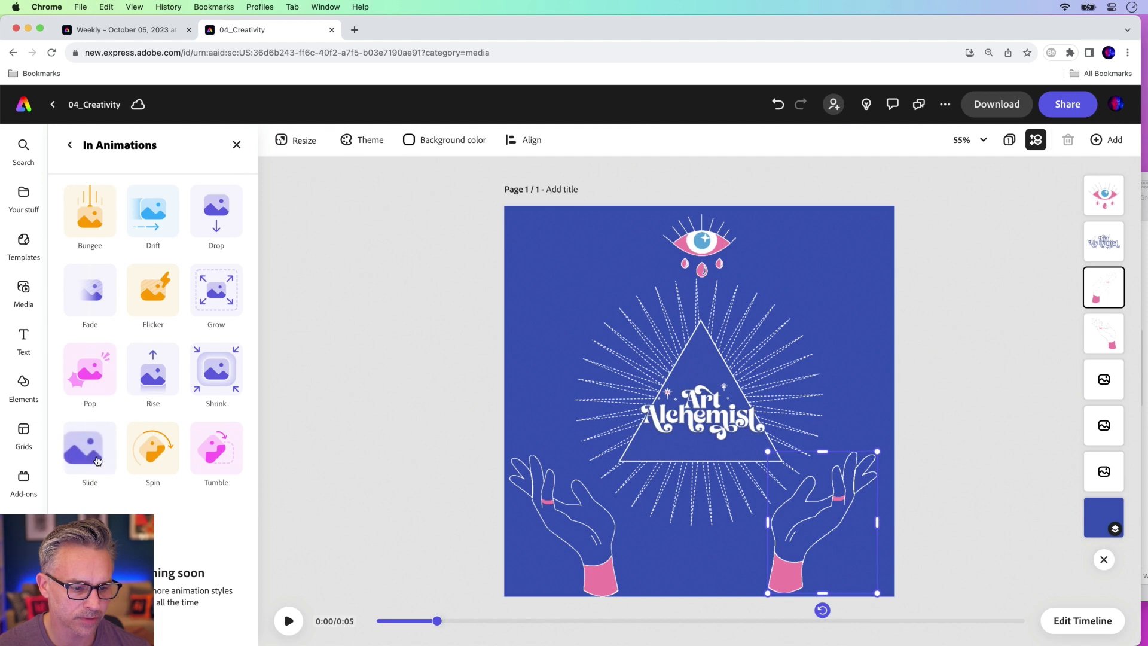
{"action": "left_click", "coordinate": [140, 234]}
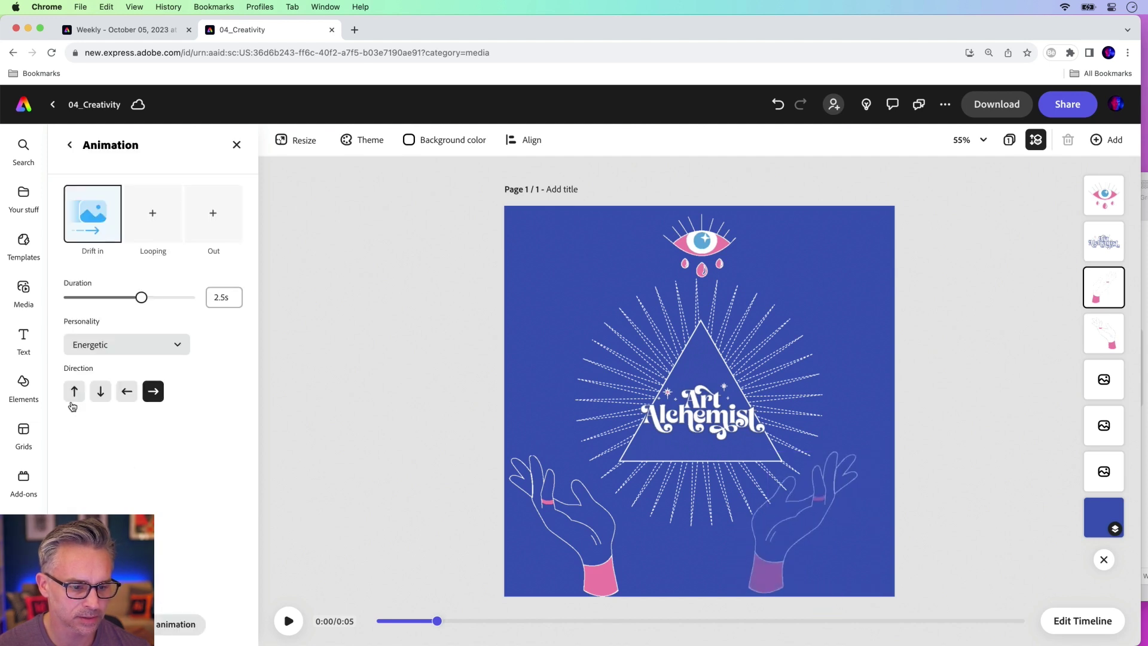
{"action": "left_click", "coordinate": [74, 391]}
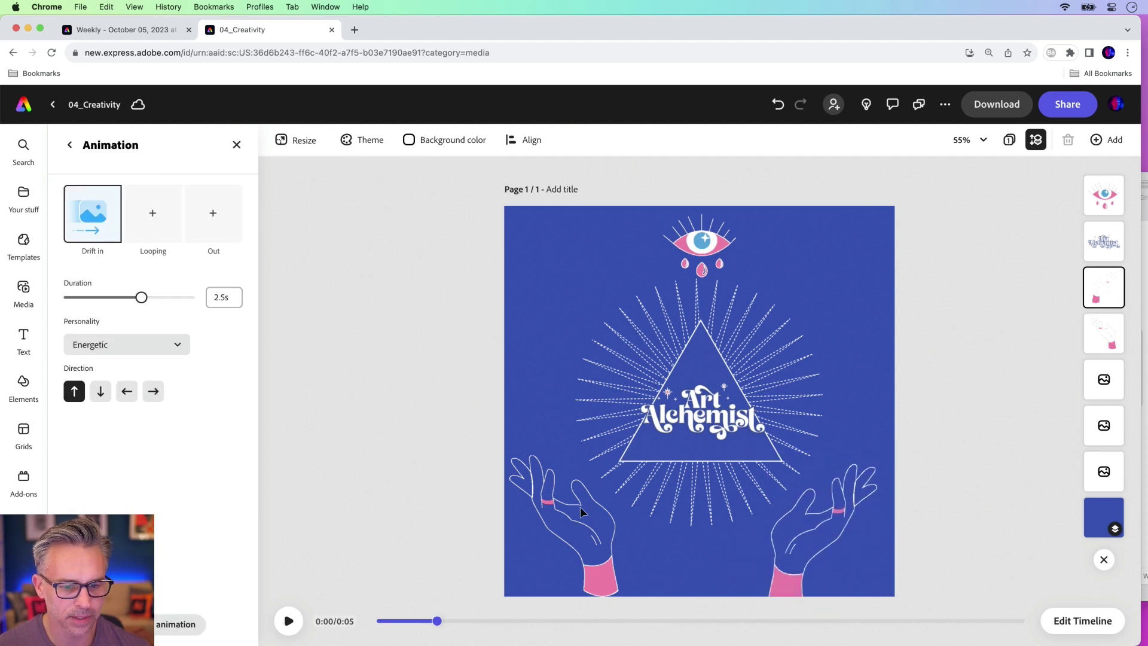
Add the Yoyo looping animation to both hands together and reduce its intensity to 1
{"action": "left_click", "coordinate": [558, 501]}
{"action": "left_click", "coordinate": [788, 537], "text": "shift"}
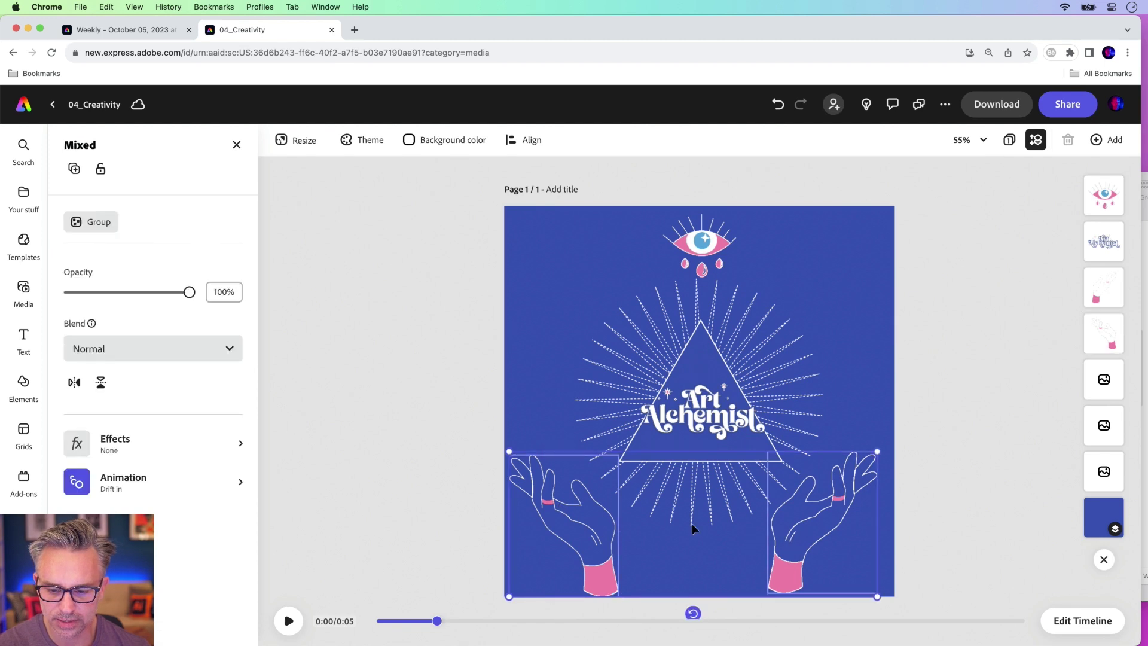
{"action": "left_click", "coordinate": [143, 486]}
{"action": "left_click", "coordinate": [153, 212]}
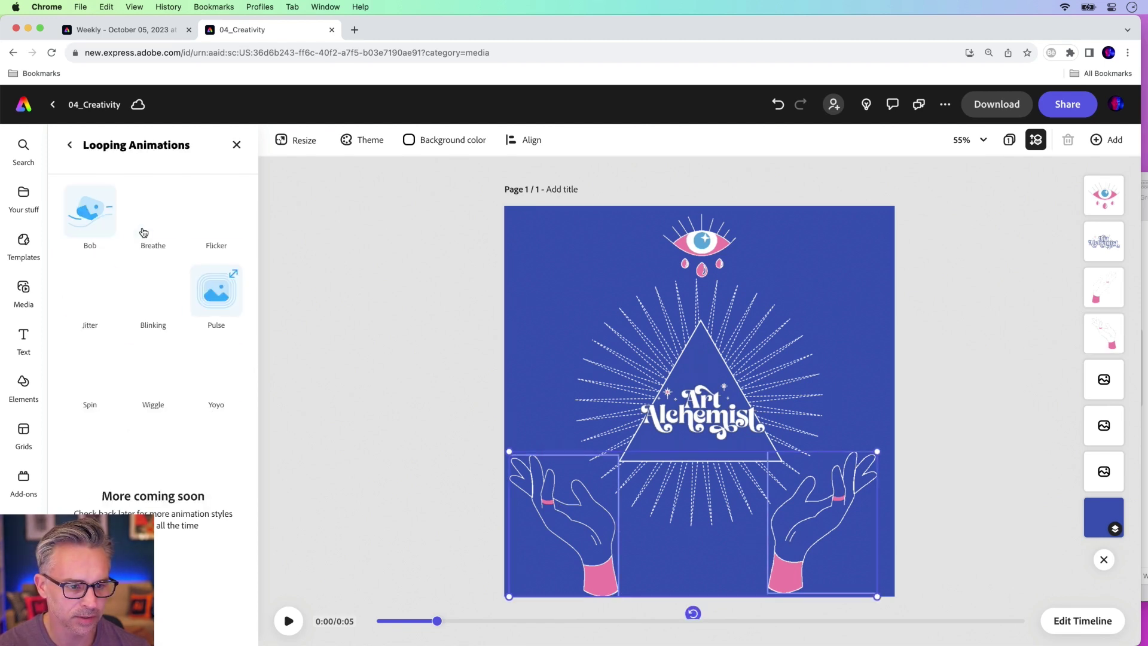
{"action": "mouse_move", "coordinate": [94, 211]}
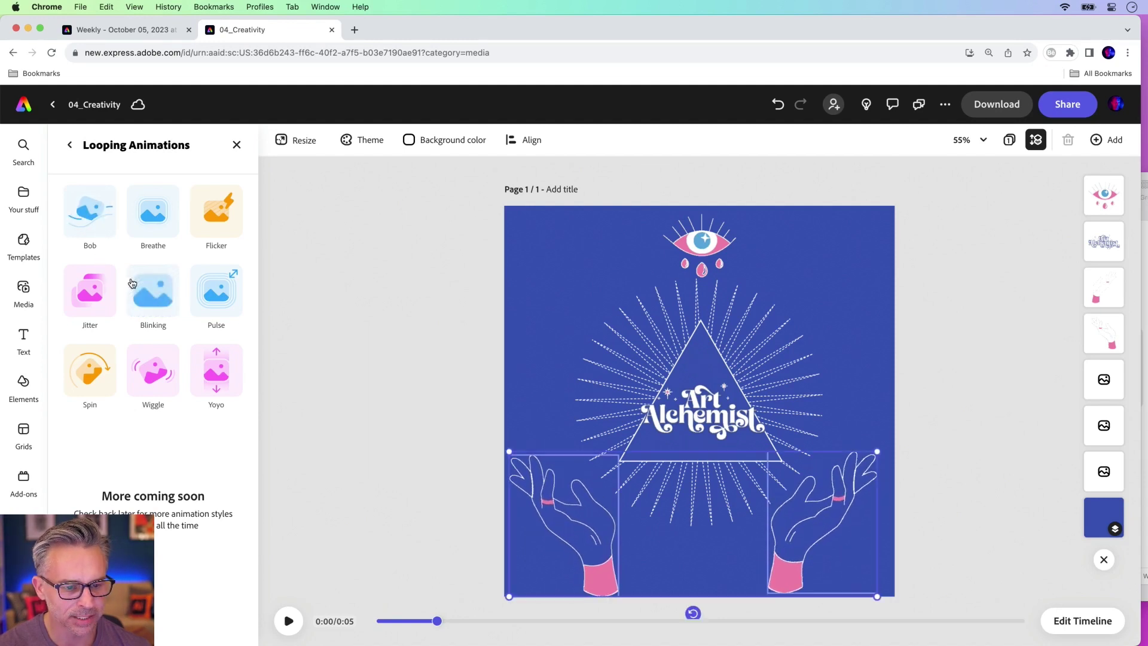
{"action": "left_click", "coordinate": [206, 377]}
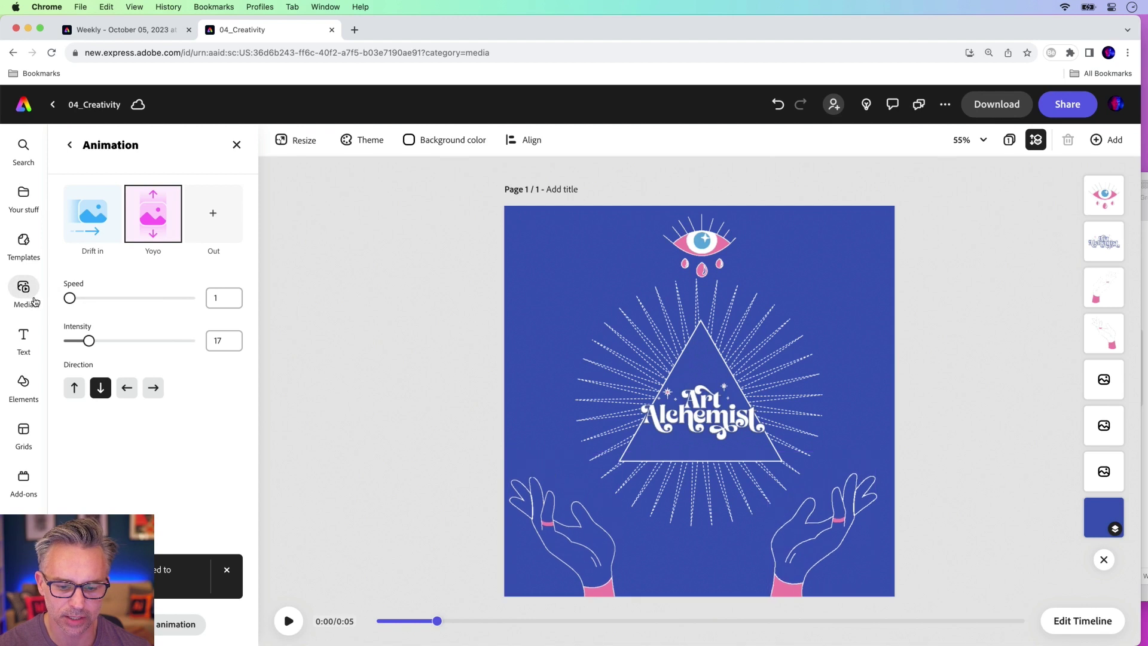
{"action": "left_click_drag", "start_coordinate": [87, 341], "coordinate": [66, 341]}
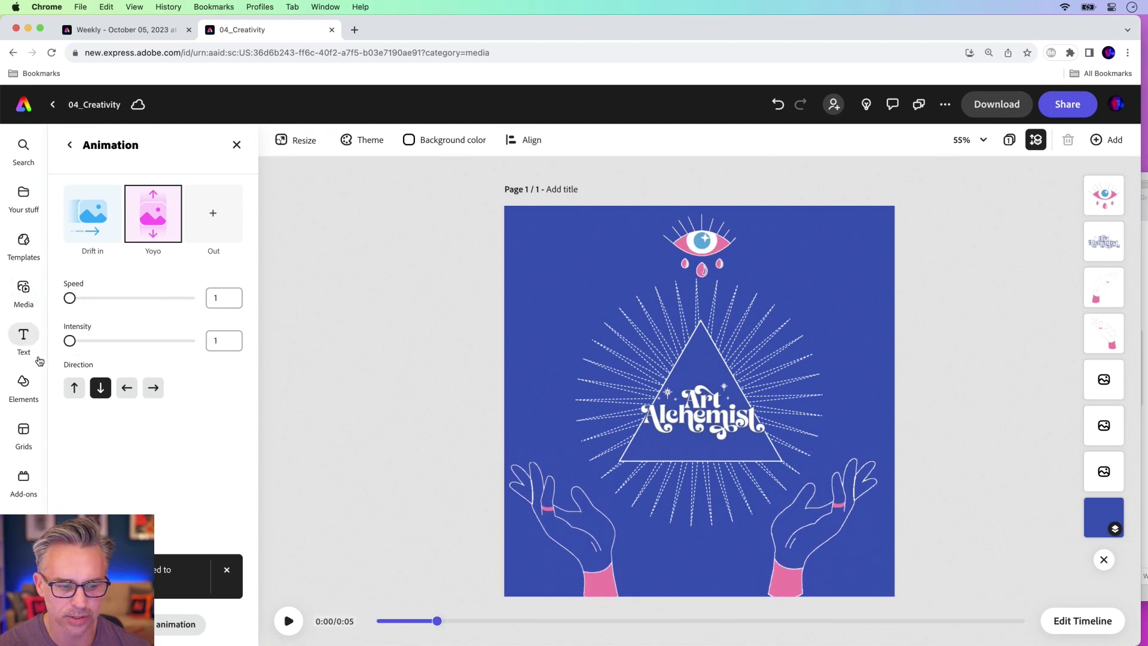
{"action": "left_click", "coordinate": [368, 376]}
Apply the Breathe looping animation to the eye above the triangle and preview the animated page
{"action": "left_click", "coordinate": [686, 247]}
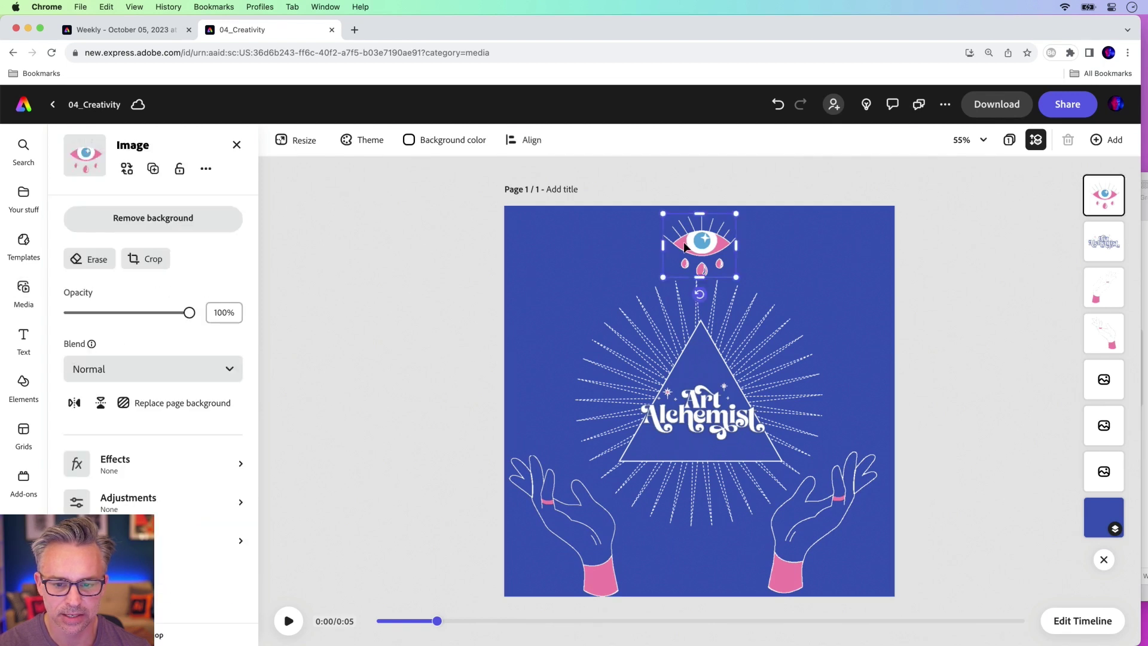
{"action": "left_click", "coordinate": [159, 625]}
{"action": "left_click", "coordinate": [135, 230]}
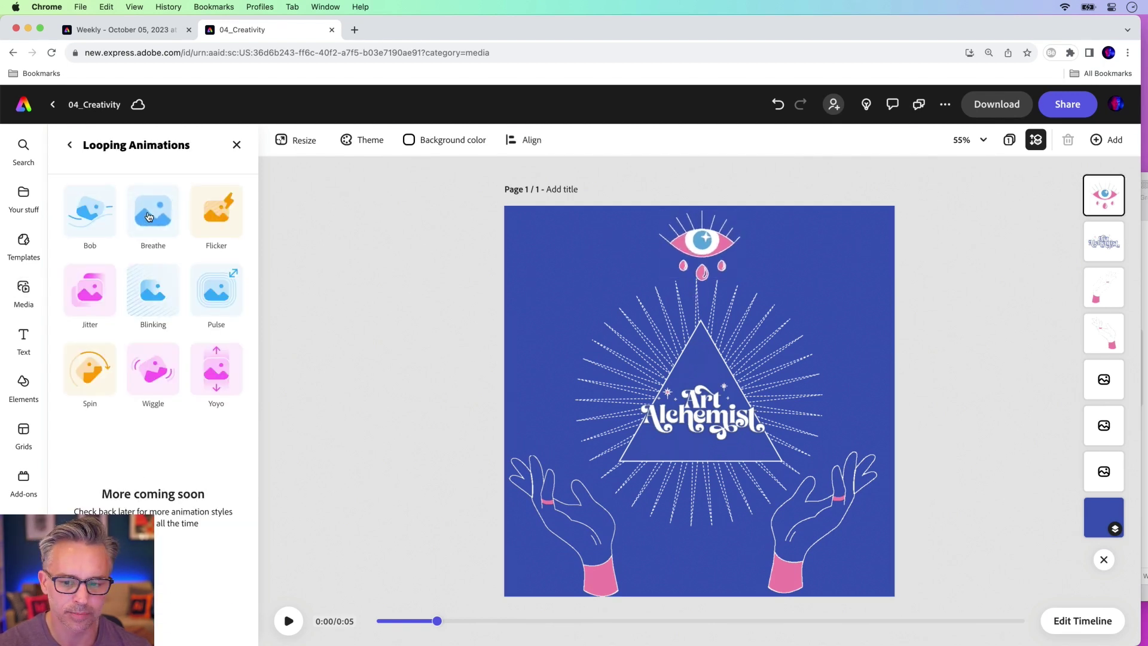
{"action": "left_click", "coordinate": [149, 216]}
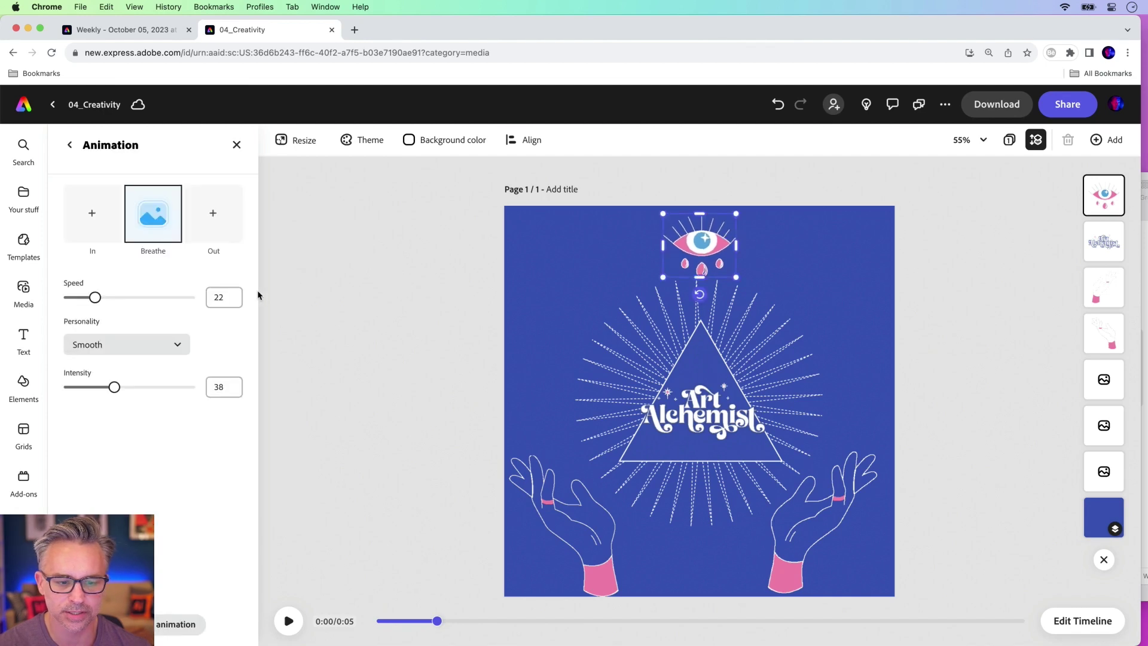
{"action": "left_click", "coordinate": [355, 349]}
{"action": "left_click", "coordinate": [380, 623]}
{"action": "left_click", "coordinate": [287, 622]}
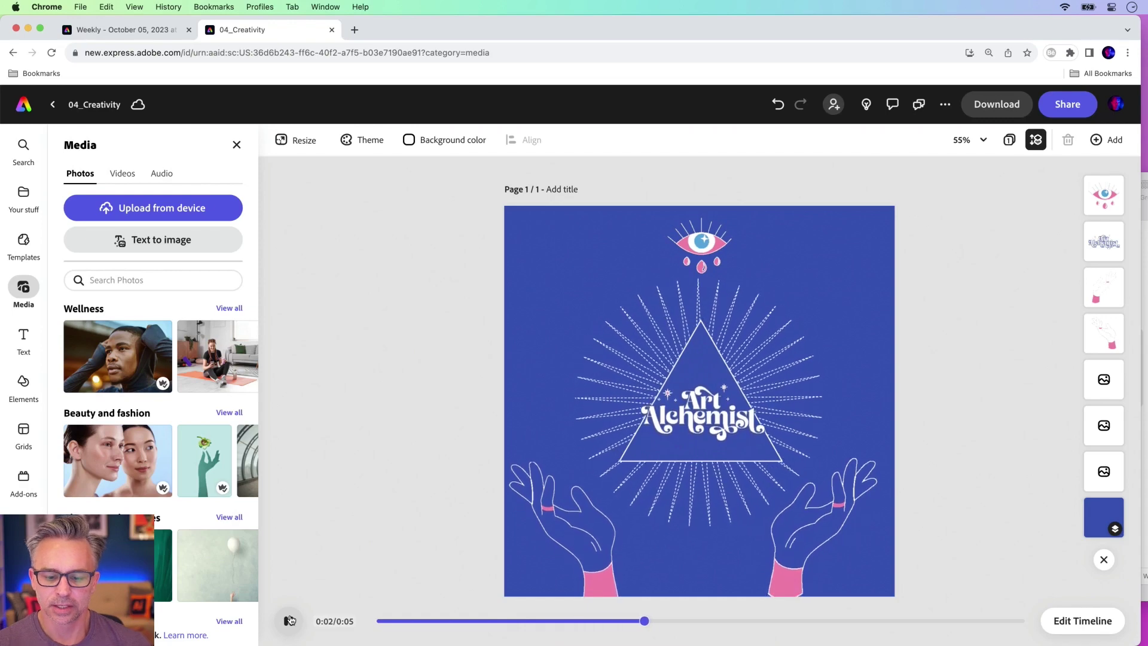
{"action": "left_click", "coordinate": [401, 358]}
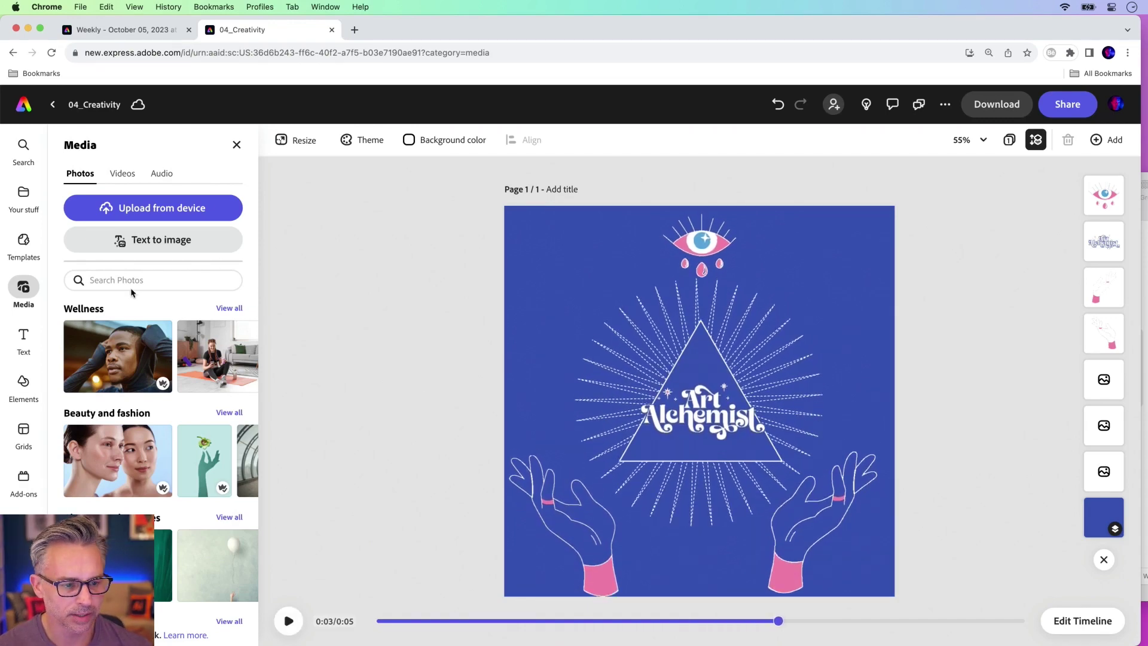
Add a four-pointed star shape to the upper left area of the artwork
{"action": "left_click", "coordinate": [24, 383]}
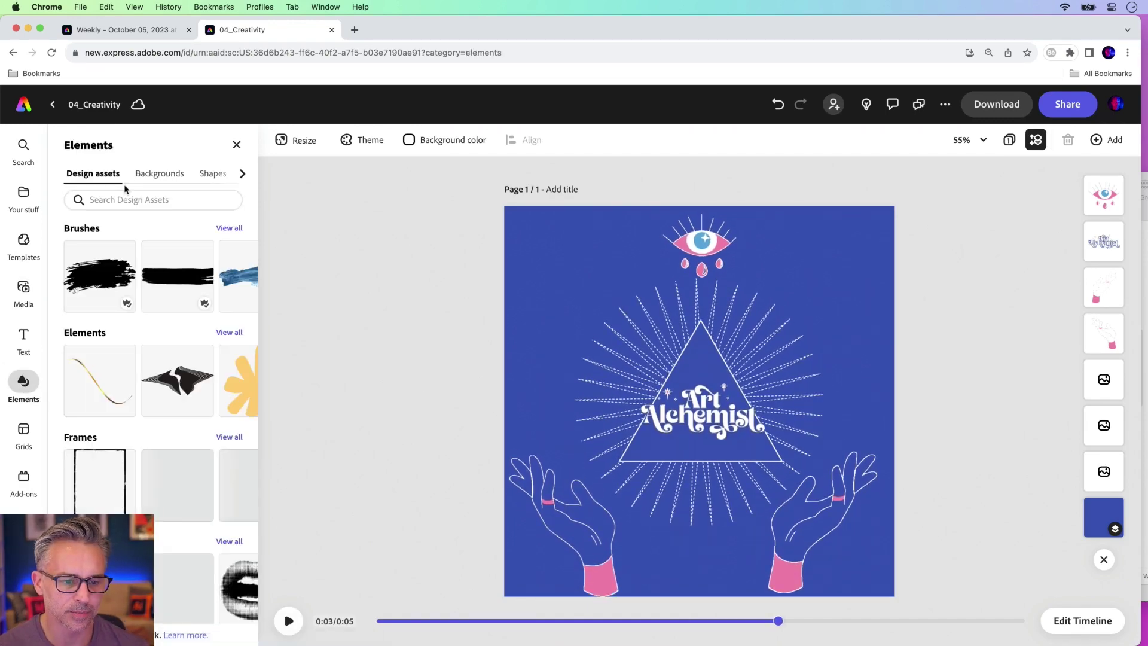
{"action": "left_click", "coordinate": [212, 174]}
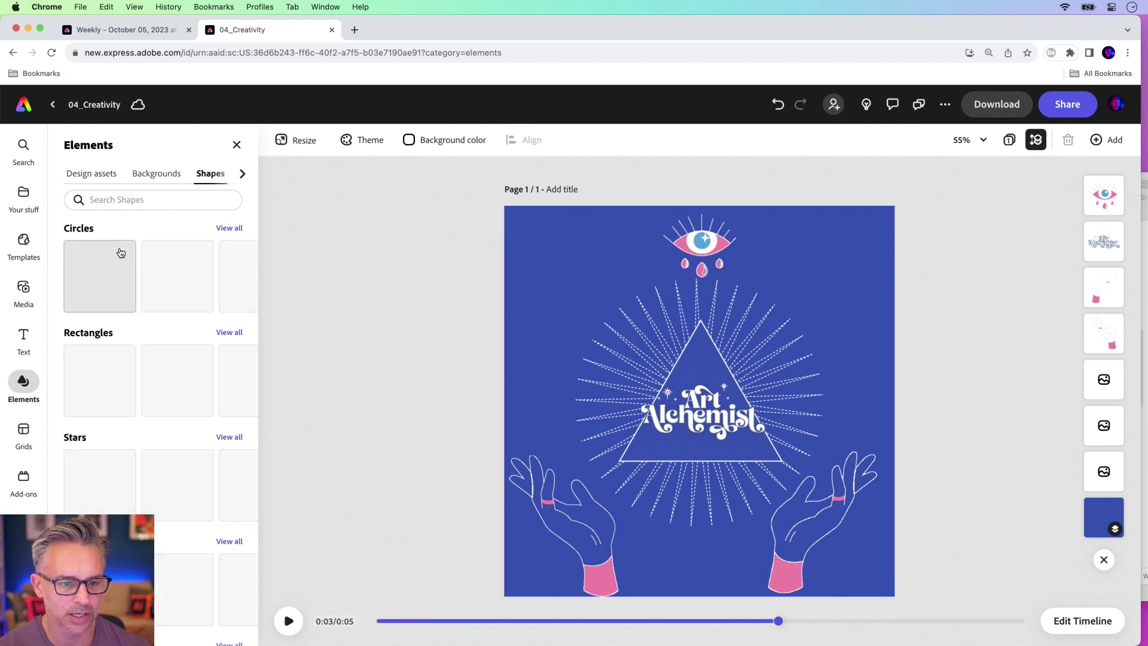
{"action": "left_click_drag", "start_coordinate": [100, 485], "coordinate": [537, 305]}
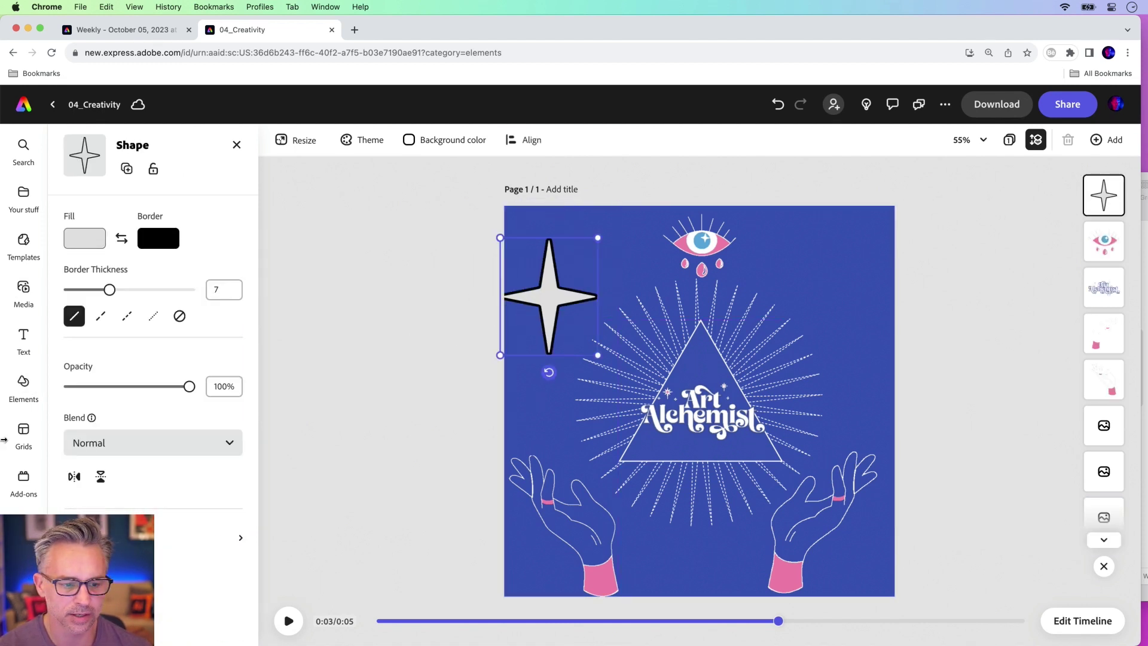
Remove the star's border and change its fill to white
{"action": "left_click", "coordinate": [150, 241]}
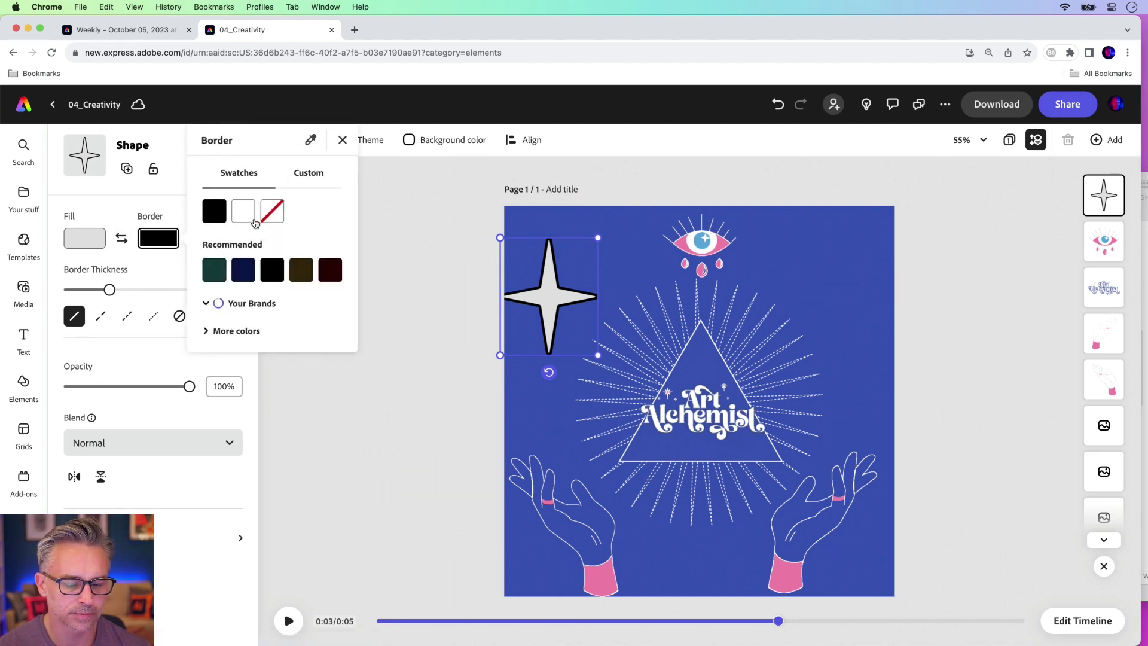
{"action": "left_click", "coordinate": [272, 210]}
{"action": "left_click", "coordinate": [87, 242]}
{"action": "left_click", "coordinate": [85, 240]}
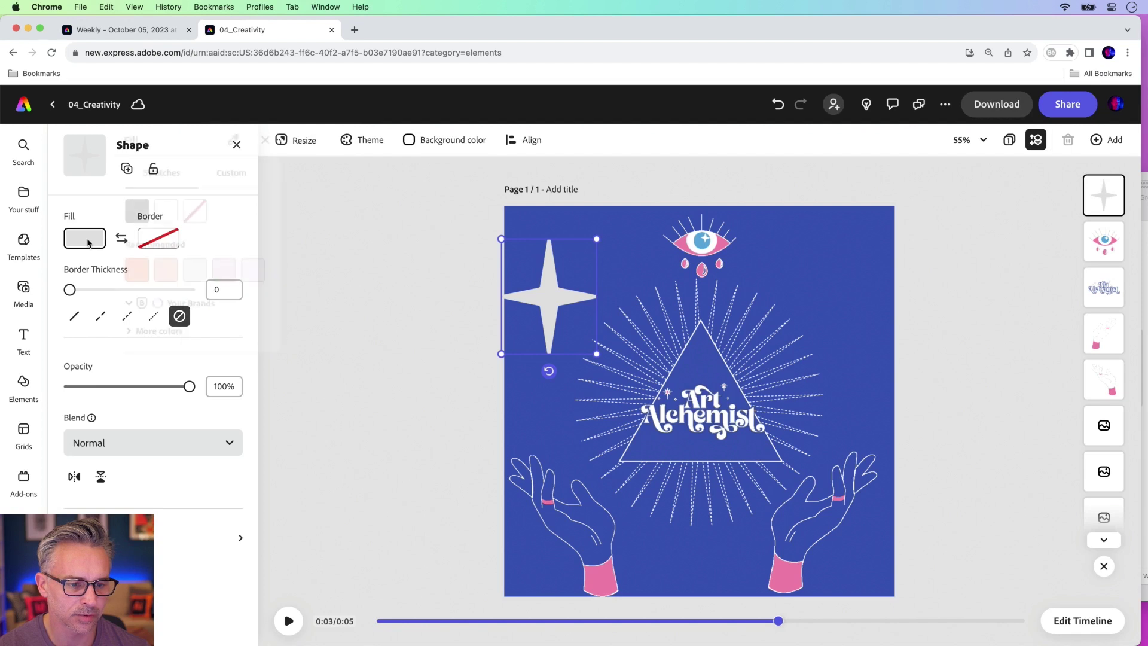
{"action": "left_click", "coordinate": [170, 217]}
Shrink the white star to a small sparkle in the artwork's upper left area and apply the Blinking looping animation to it
{"action": "left_click", "coordinate": [501, 239]}
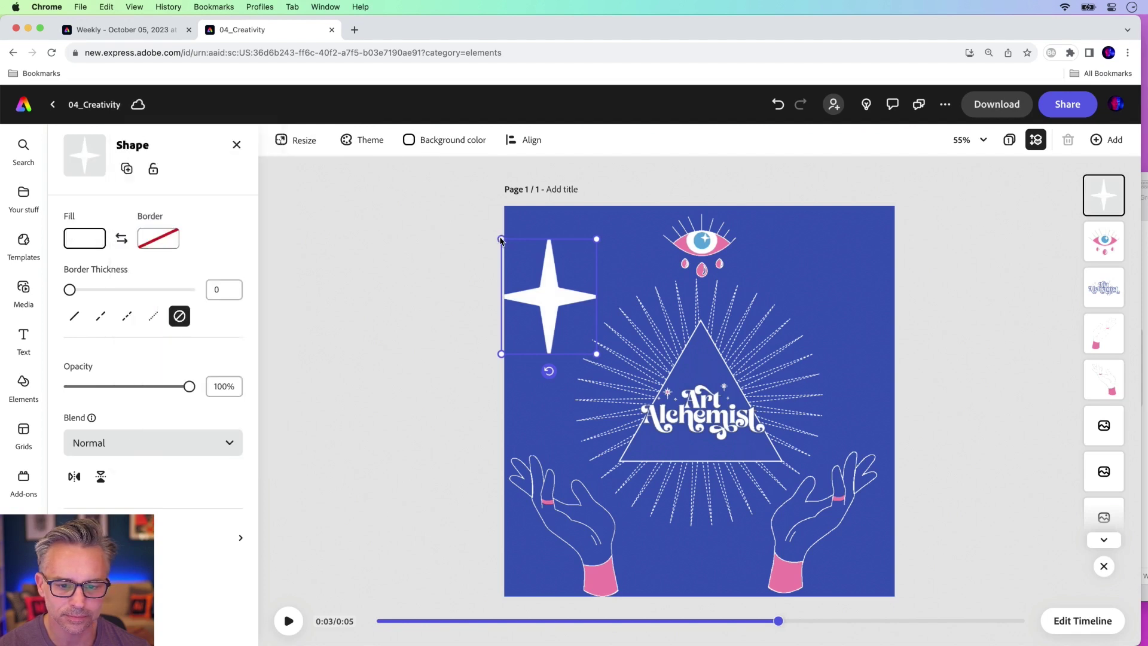
{"action": "left_click_drag", "start_coordinate": [501, 238], "coordinate": [568, 335]}
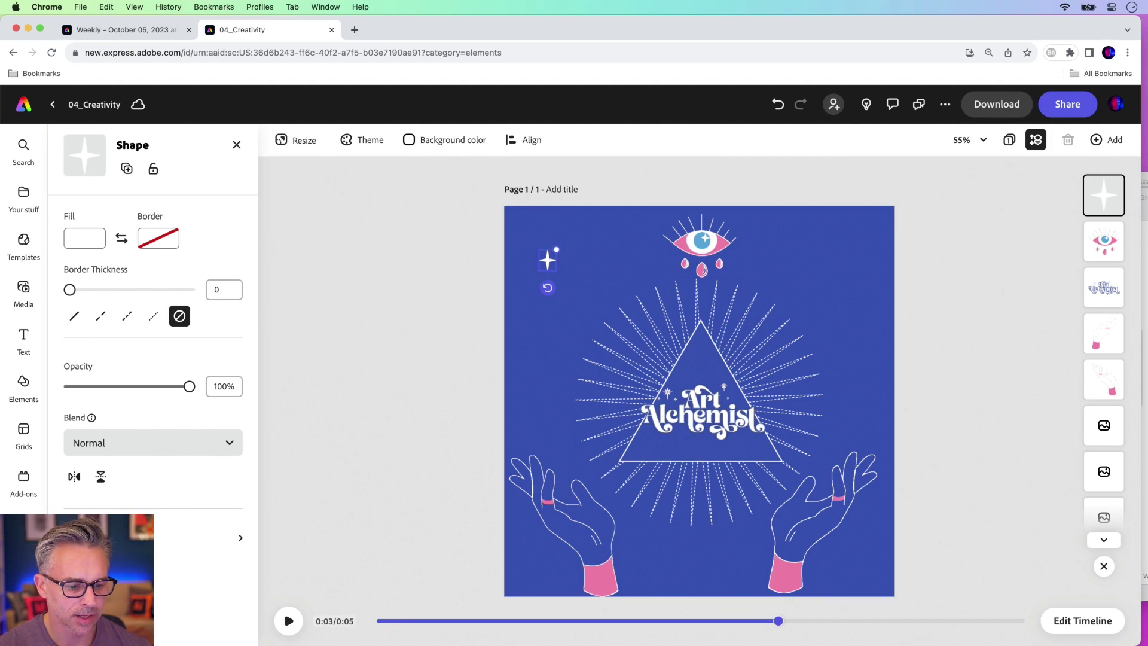
{"action": "left_click", "coordinate": [138, 537]}
{"action": "left_click", "coordinate": [155, 225]}
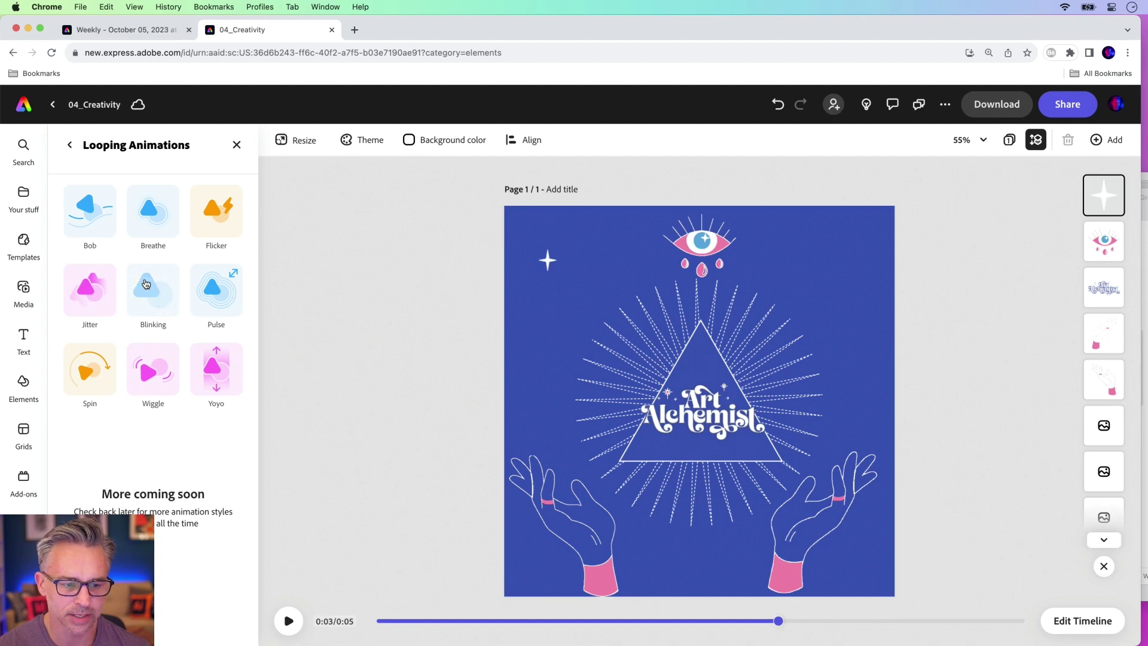
{"action": "left_click", "coordinate": [146, 283]}
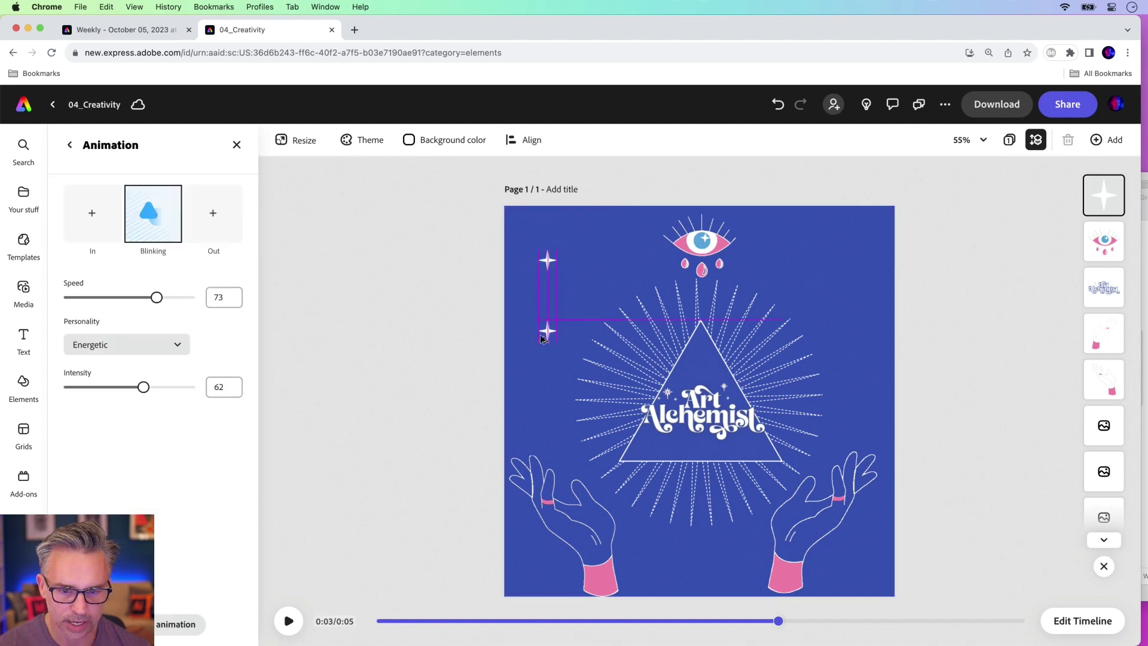
Scatter eight copies of the blinking star around the eye, beside the starburst and between the hands, and preview the animation
{"action": "left_click_drag", "start_coordinate": [541, 340], "coordinate": [541, 349]}
{"action": "key", "text": "super+v"}
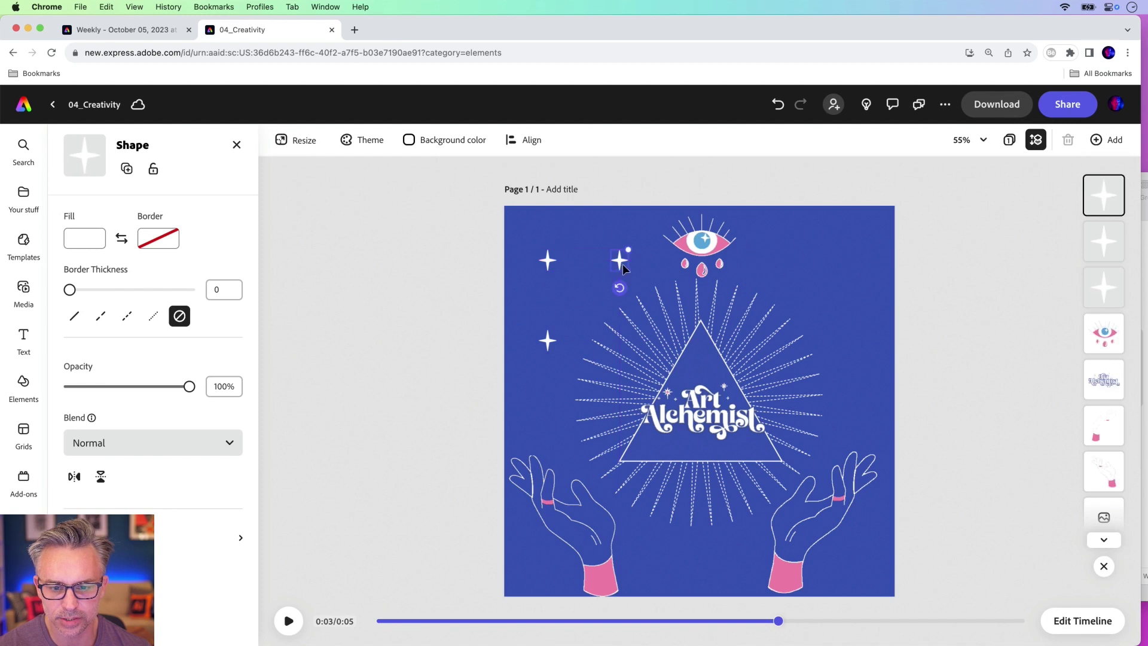
{"action": "left_click_drag", "start_coordinate": [806, 286], "coordinate": [847, 355]}
{"action": "key", "text": "super+v"}
{"action": "key", "text": "super+v"}
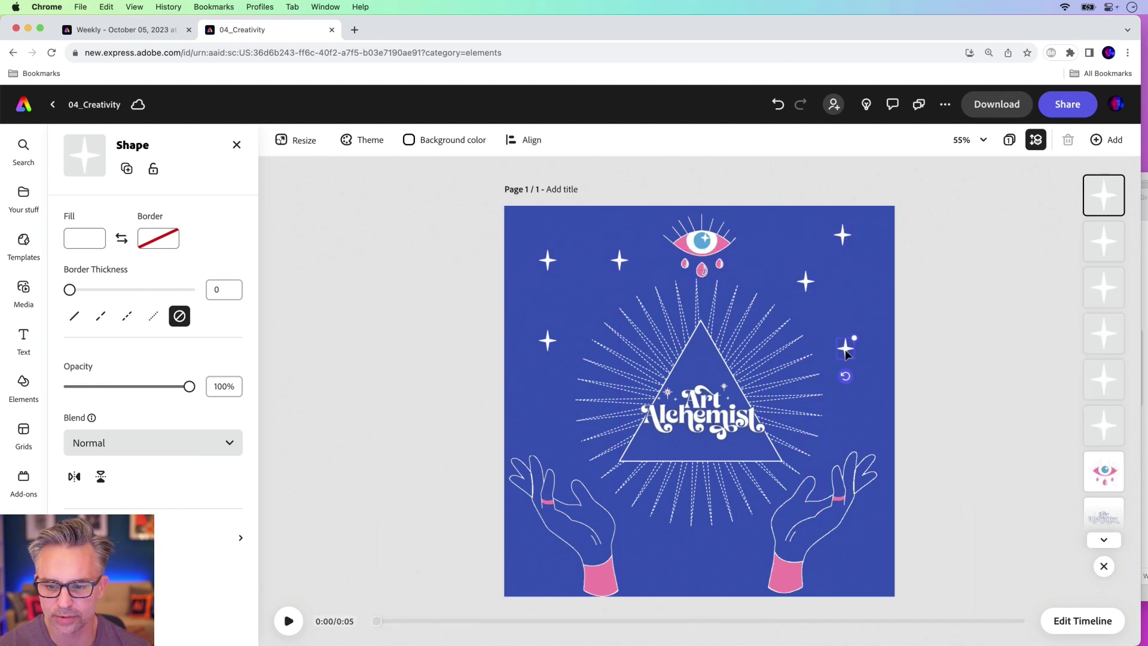
{"action": "left_click_drag", "start_coordinate": [654, 548], "coordinate": [654, 548]}
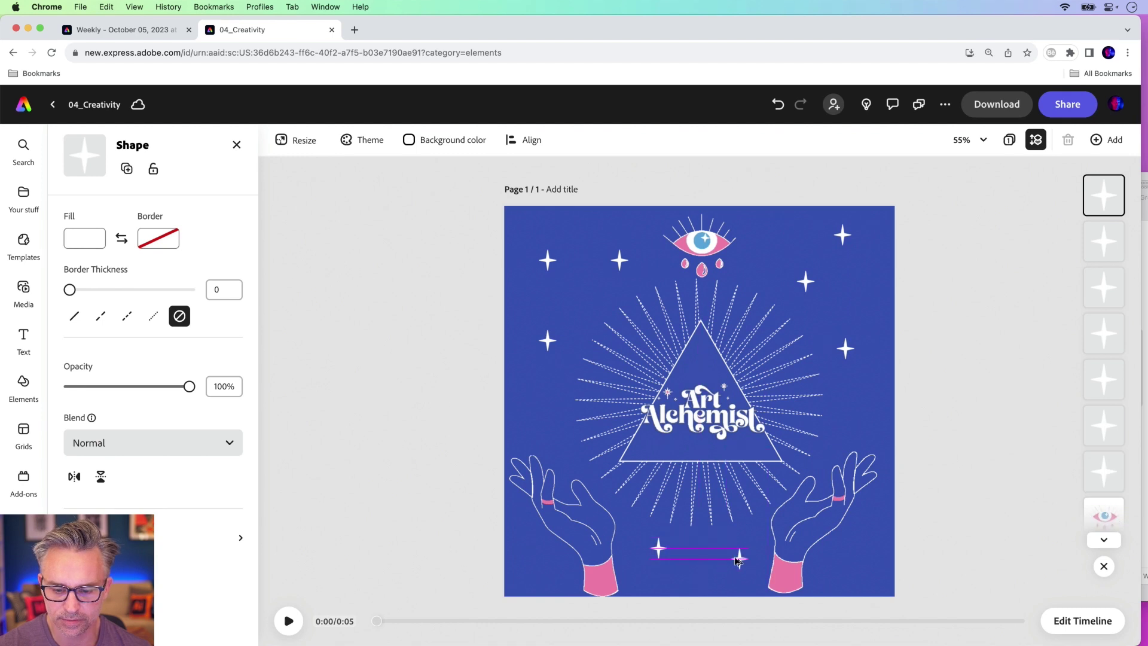
{"action": "left_click_drag", "start_coordinate": [737, 561], "coordinate": [738, 561]}
{"action": "left_click_drag", "start_coordinate": [845, 352], "coordinate": [854, 367]}
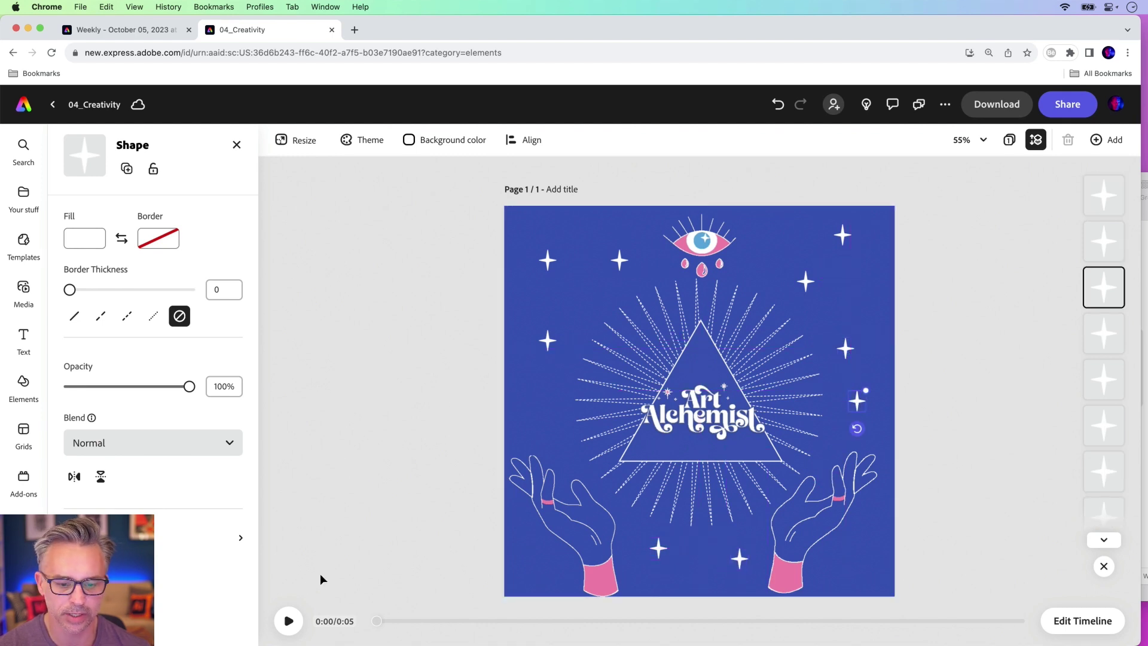
{"action": "left_click", "coordinate": [289, 619]}
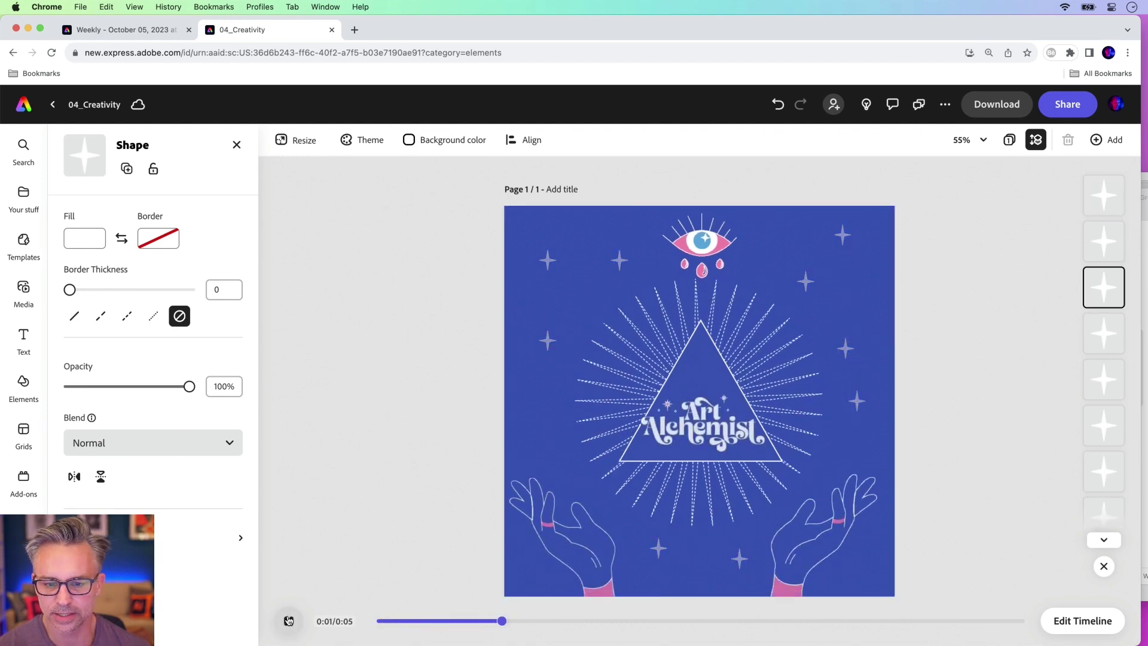
{"action": "left_click", "coordinate": [288, 621]}
Select the star just left of the eye, open the scene timeline and move the playhead to the start
{"action": "left_click", "coordinate": [619, 260]}
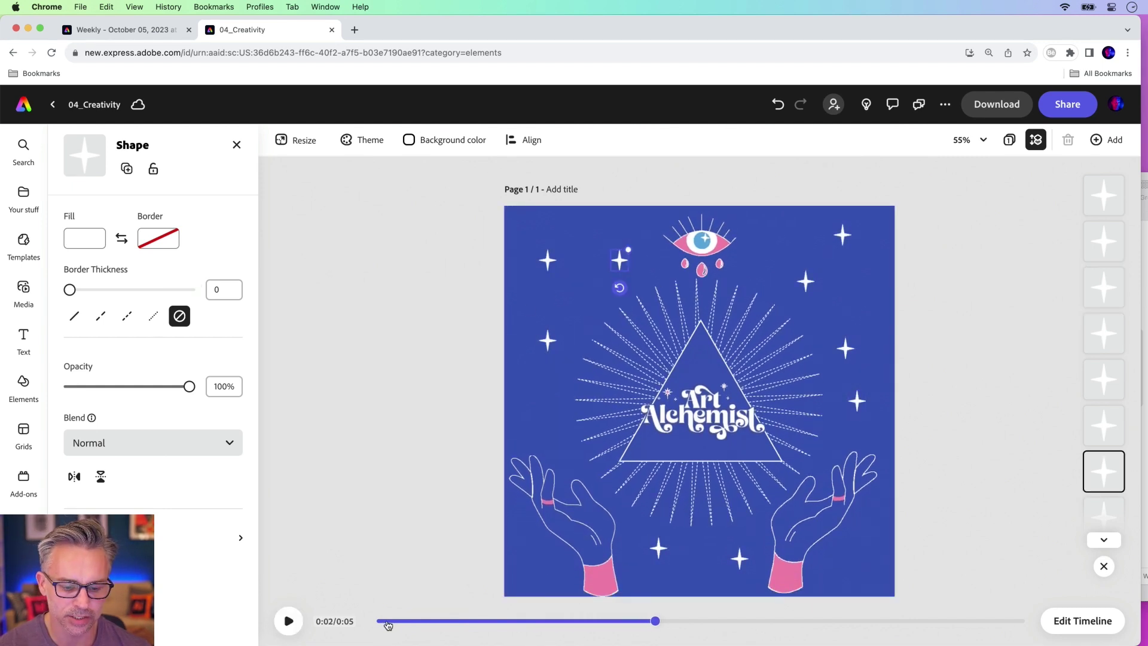
{"action": "left_click", "coordinate": [1061, 622]}
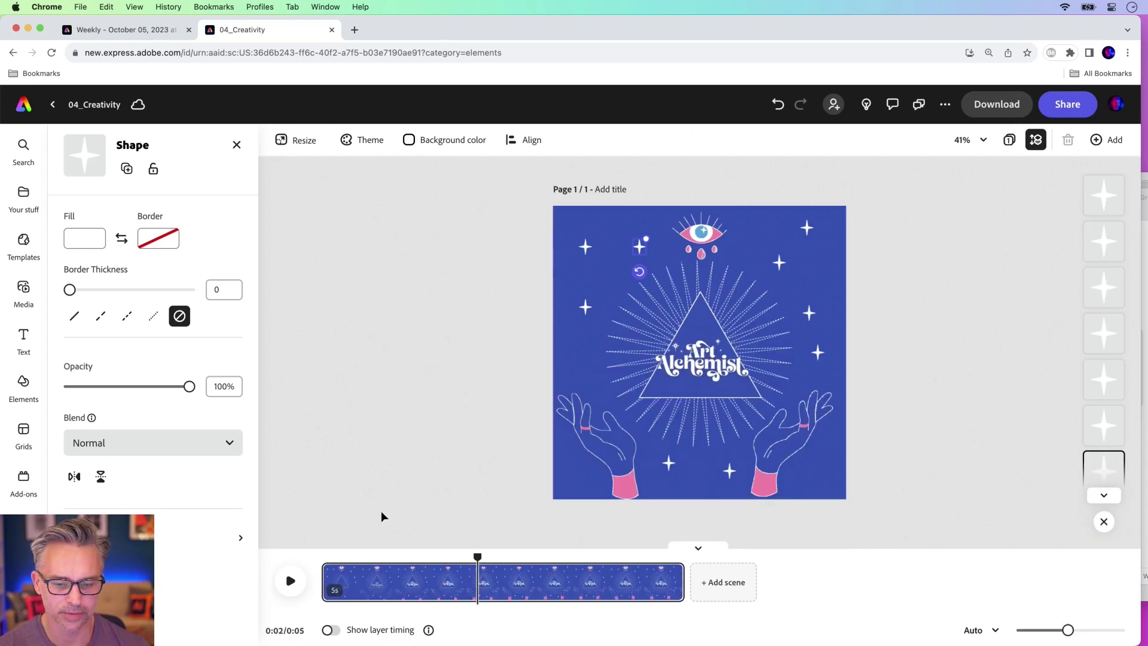
{"action": "left_click", "coordinate": [322, 561]}
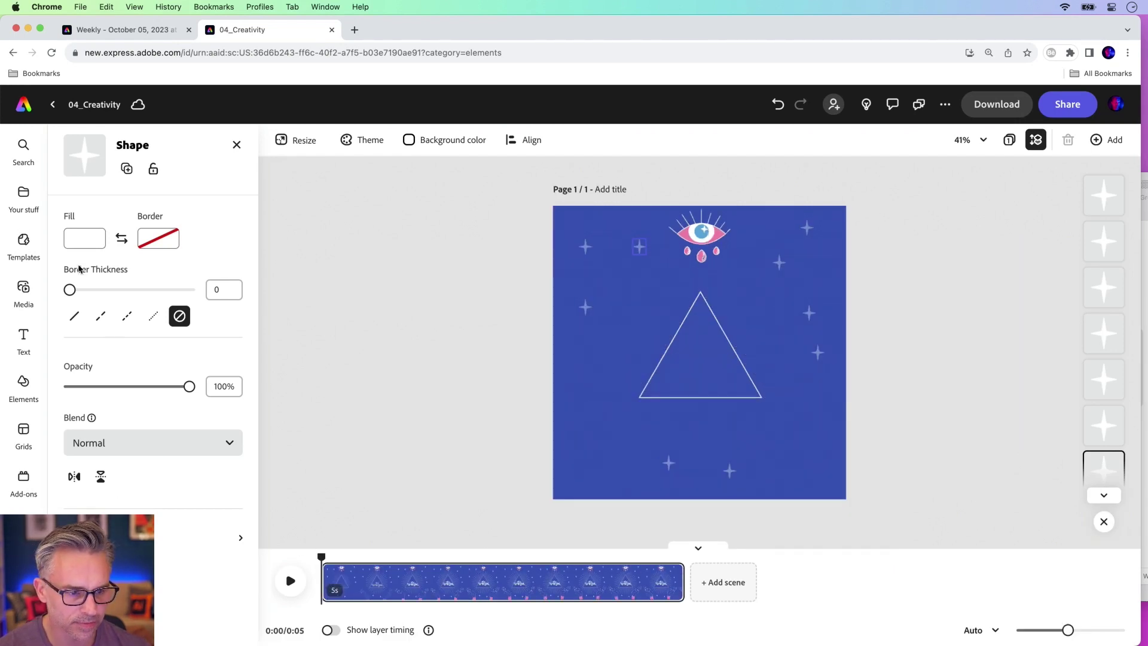
Search the stock videos for "smoke", add the 12-second dark wispy smoke clip and enlarge it to fill the page
{"action": "left_click", "coordinate": [24, 298]}
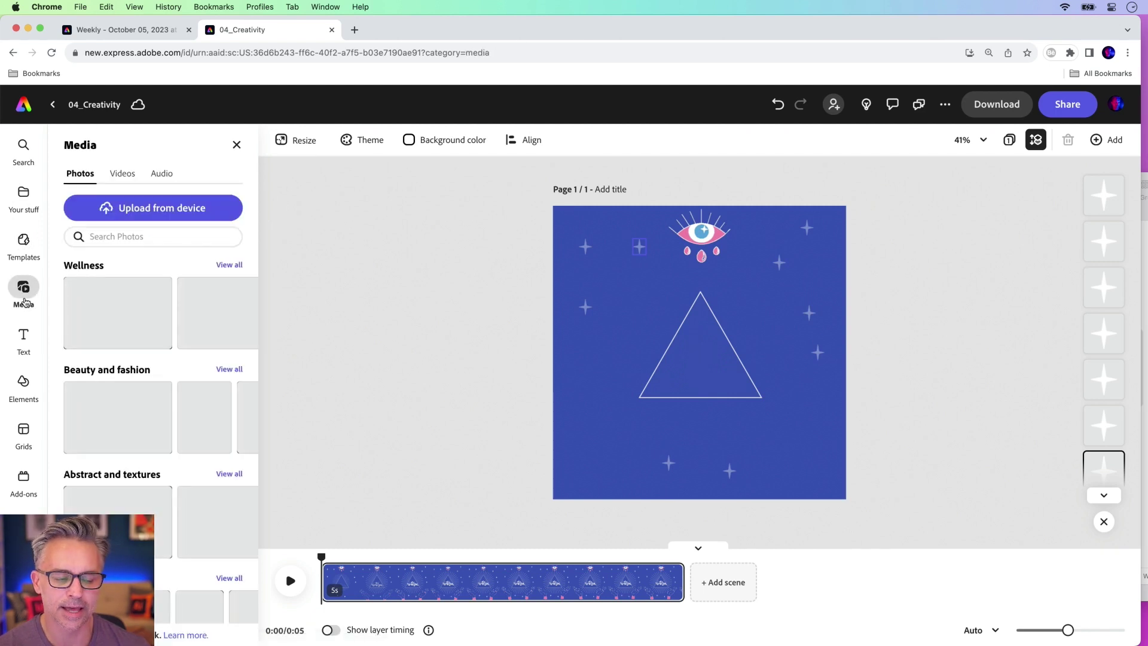
{"action": "left_click", "coordinate": [122, 173]}
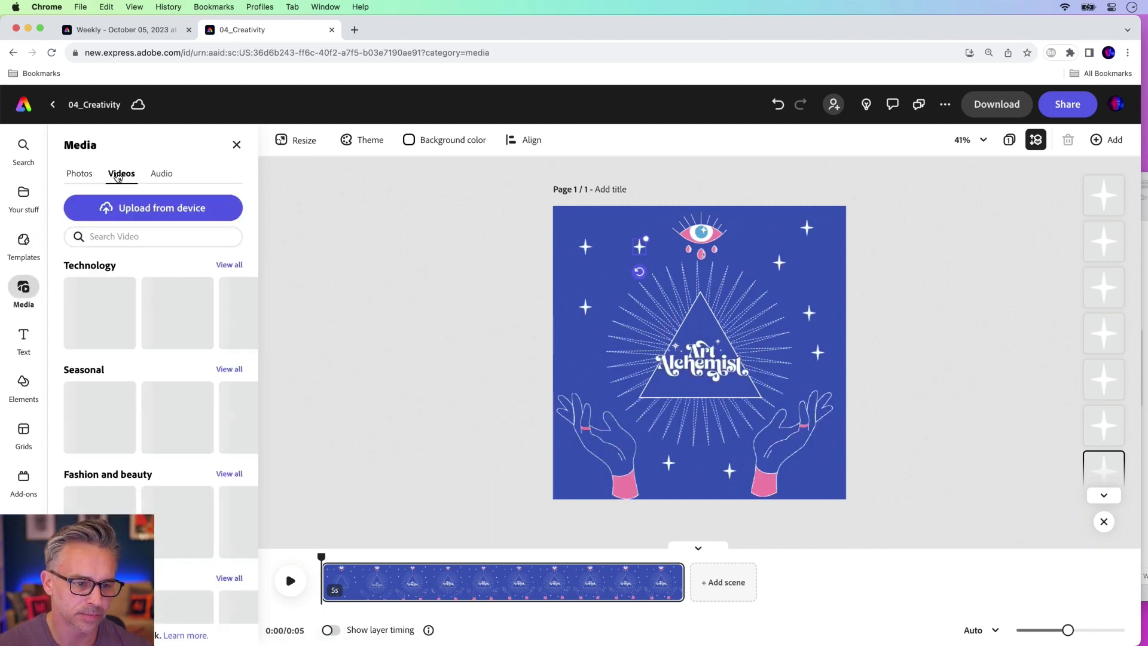
{"action": "type", "text": "smoke"}
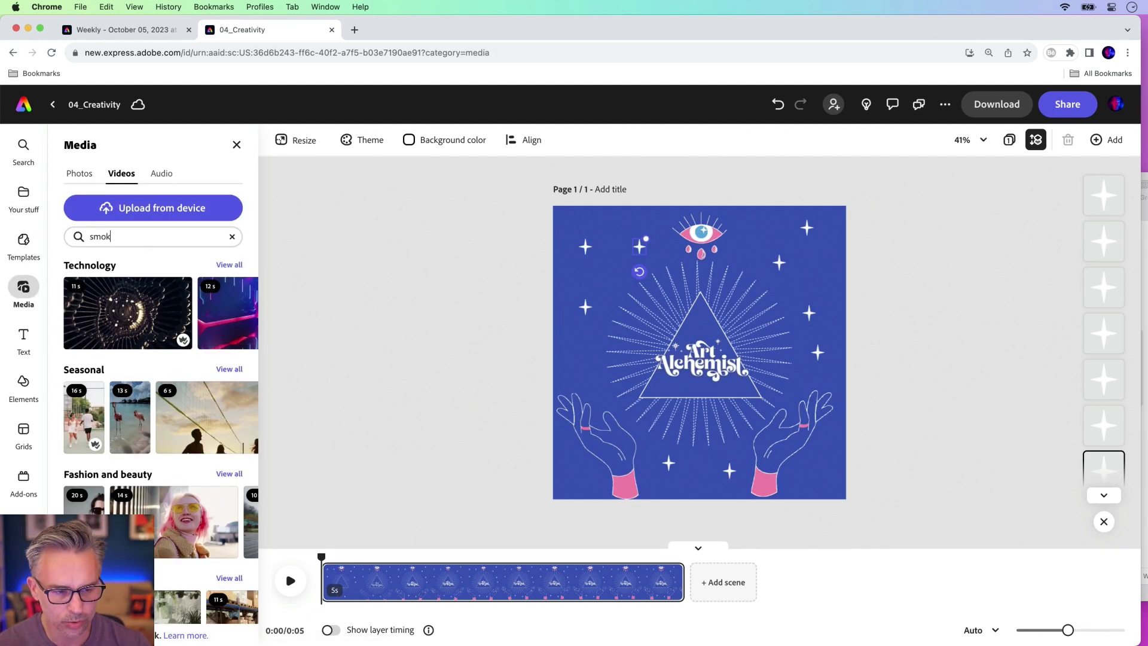
{"action": "key", "text": "Return"}
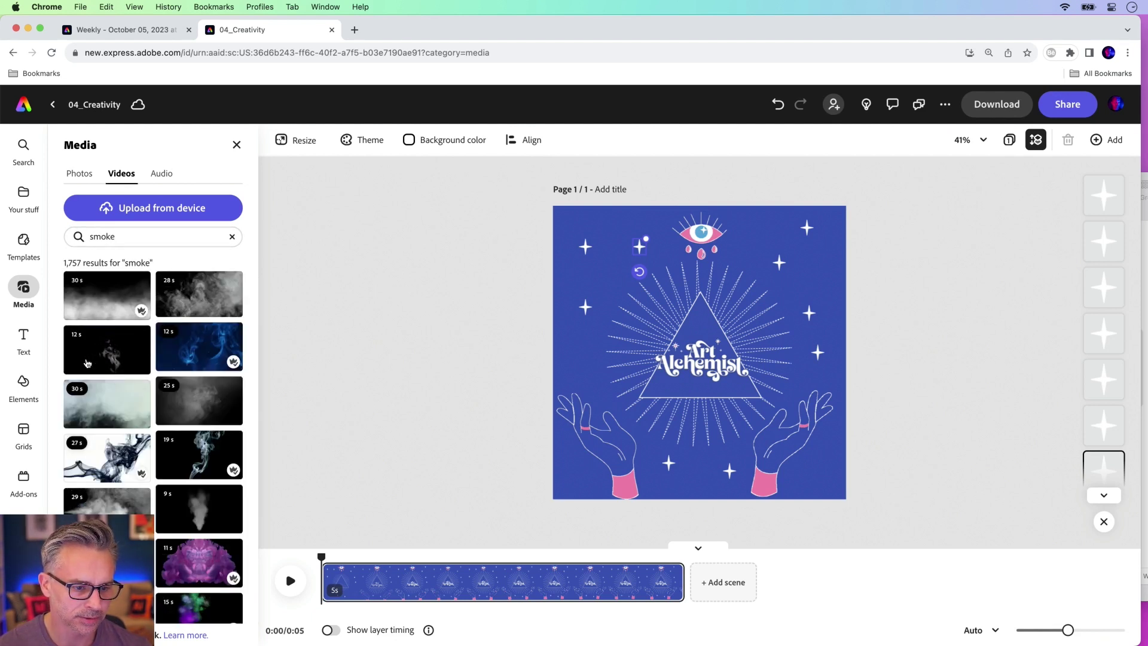
{"action": "left_click_drag", "start_coordinate": [568, 332], "coordinate": [570, 334]}
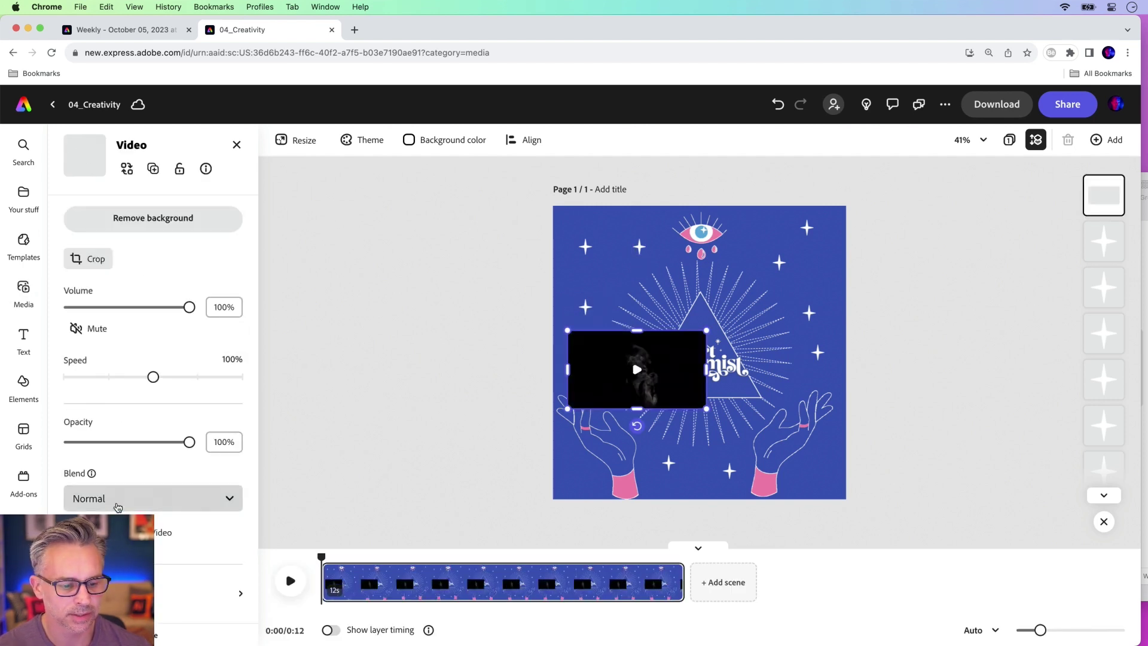
{"action": "left_click", "coordinate": [158, 532]}
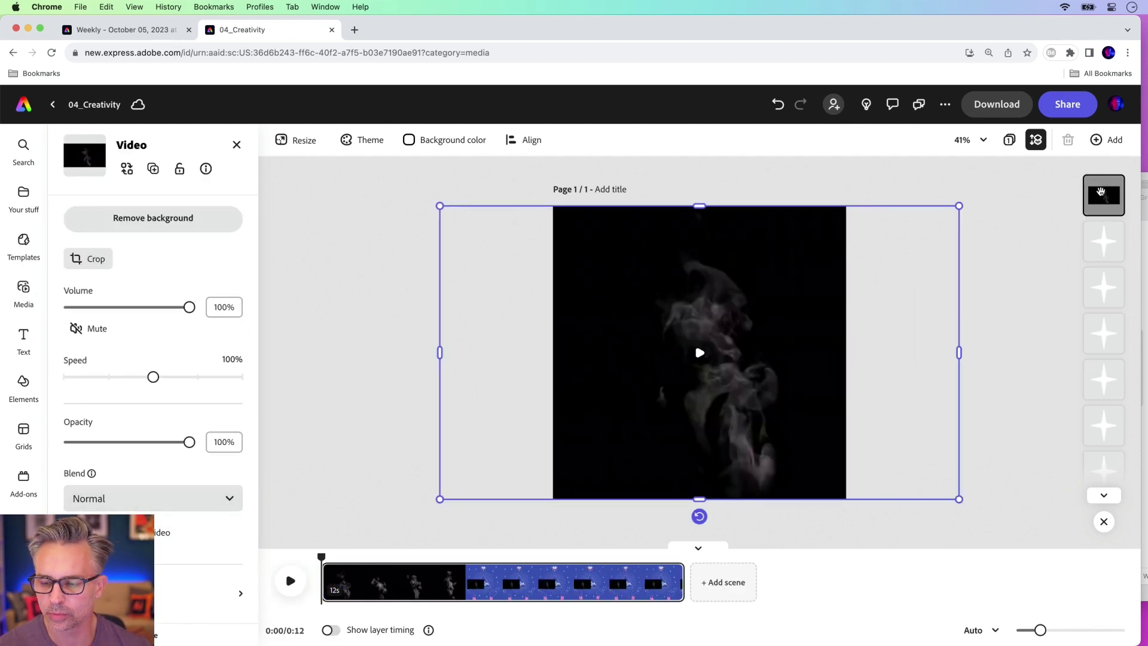
Move the smoke video's layer directly above the blue background and set its blend mode to Screen
{"action": "left_click_drag", "start_coordinate": [1091, 192], "coordinate": [1110, 502]}
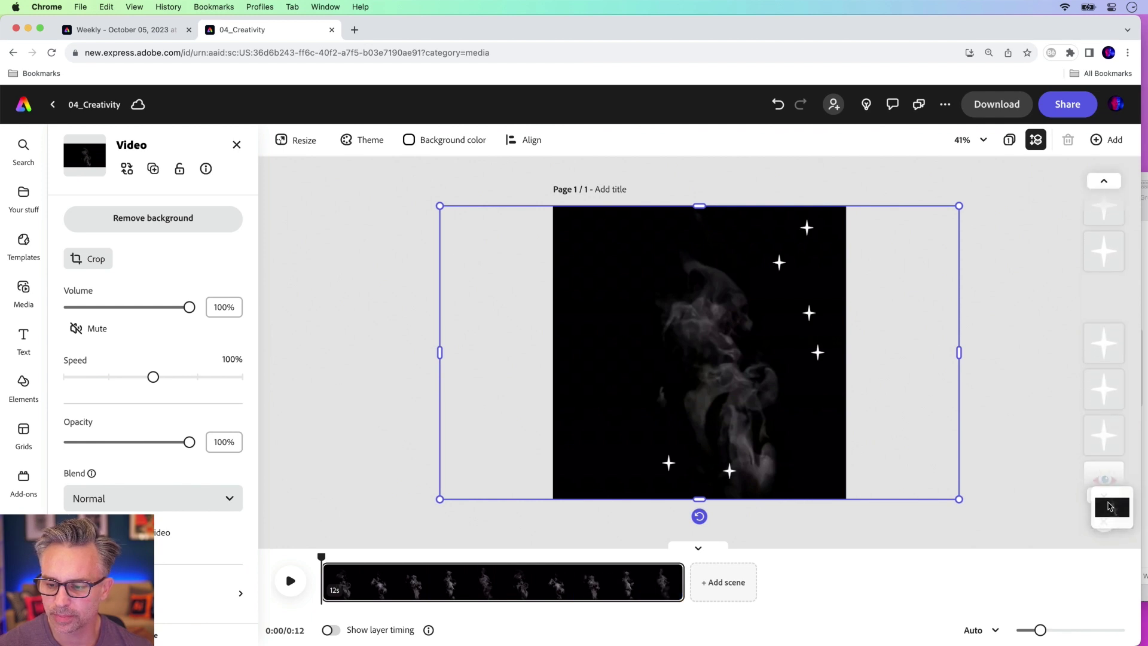
{"action": "left_click_drag", "start_coordinate": [1107, 460], "coordinate": [1104, 433]}
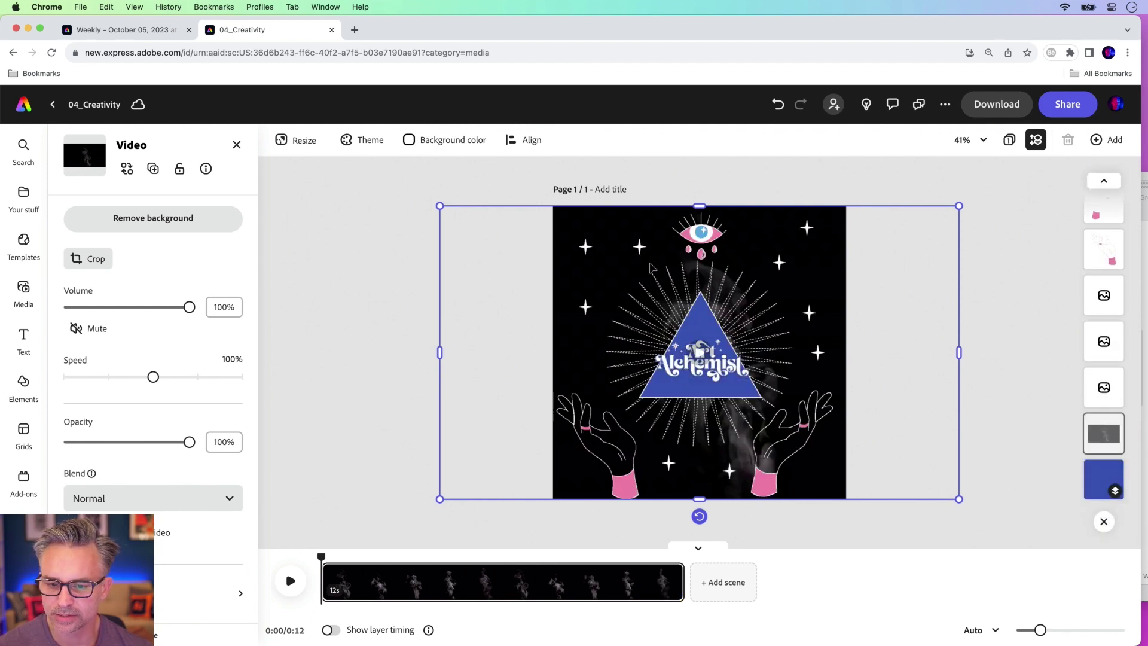
{"action": "left_click", "coordinate": [130, 497]}
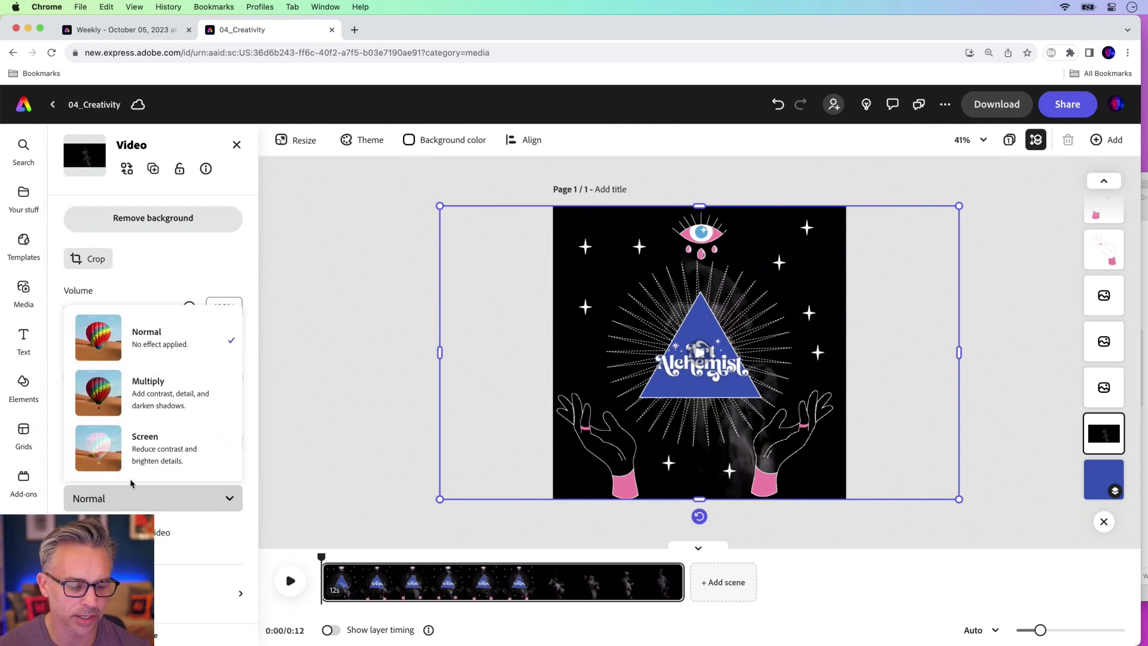
{"action": "left_click", "coordinate": [120, 447]}
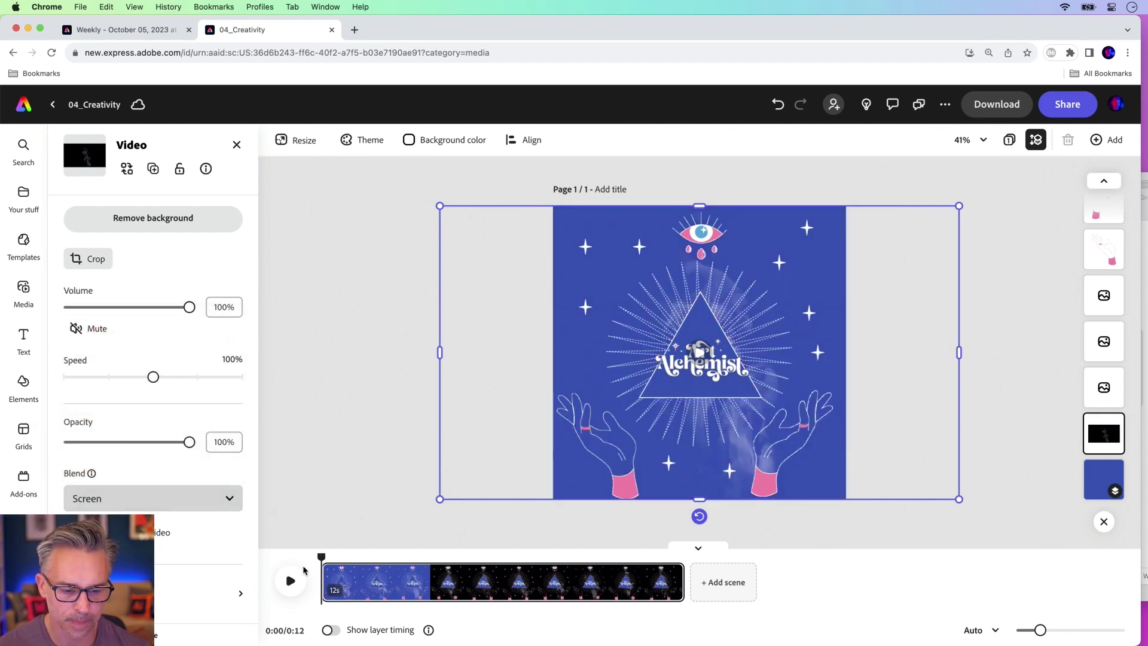
Preview the smoke animation and shift the smoke video slightly to the left on the page
{"action": "left_click", "coordinate": [292, 581]}
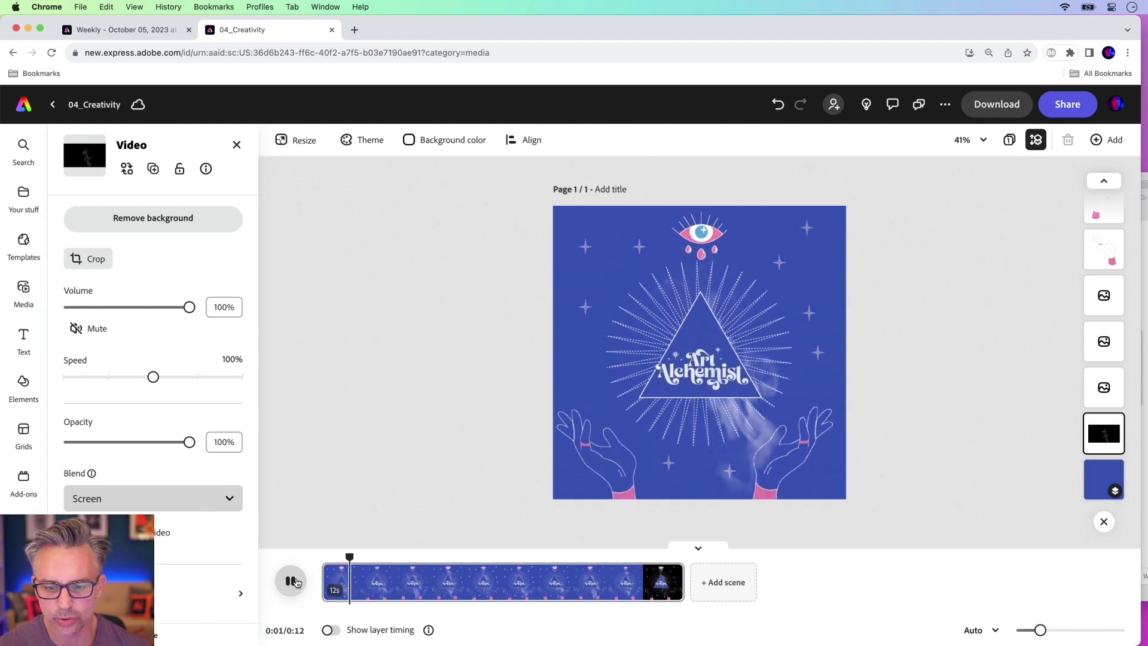
{"action": "left_click", "coordinate": [291, 582]}
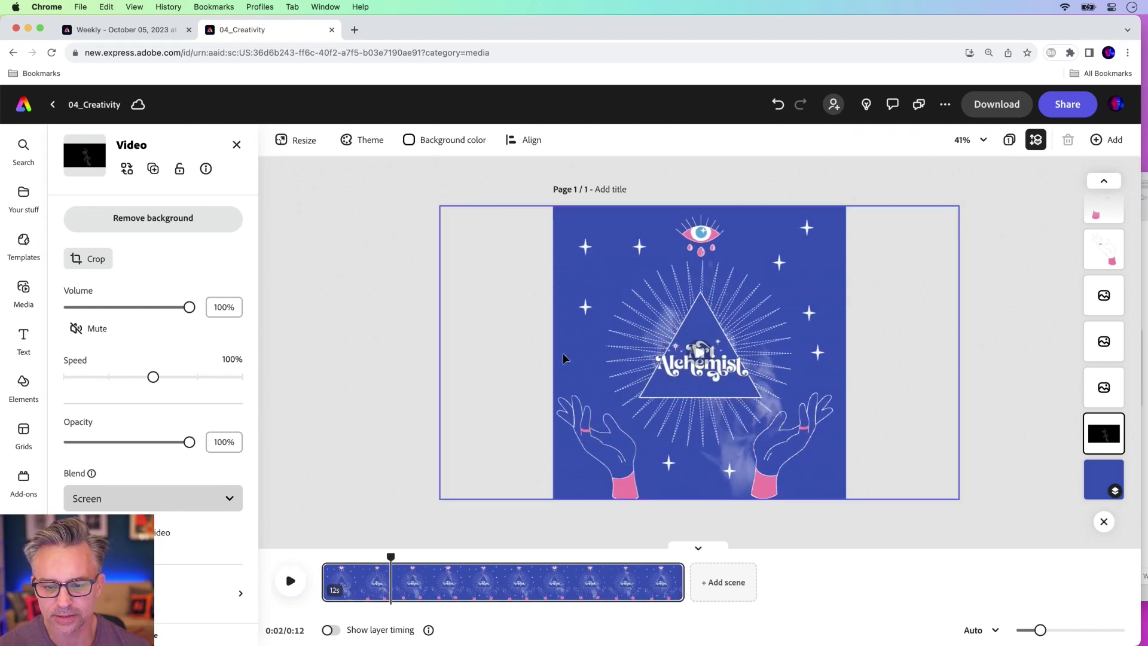
{"action": "left_click_drag", "start_coordinate": [564, 359], "coordinate": [538, 353]}
{"action": "left_click", "coordinate": [291, 582]}
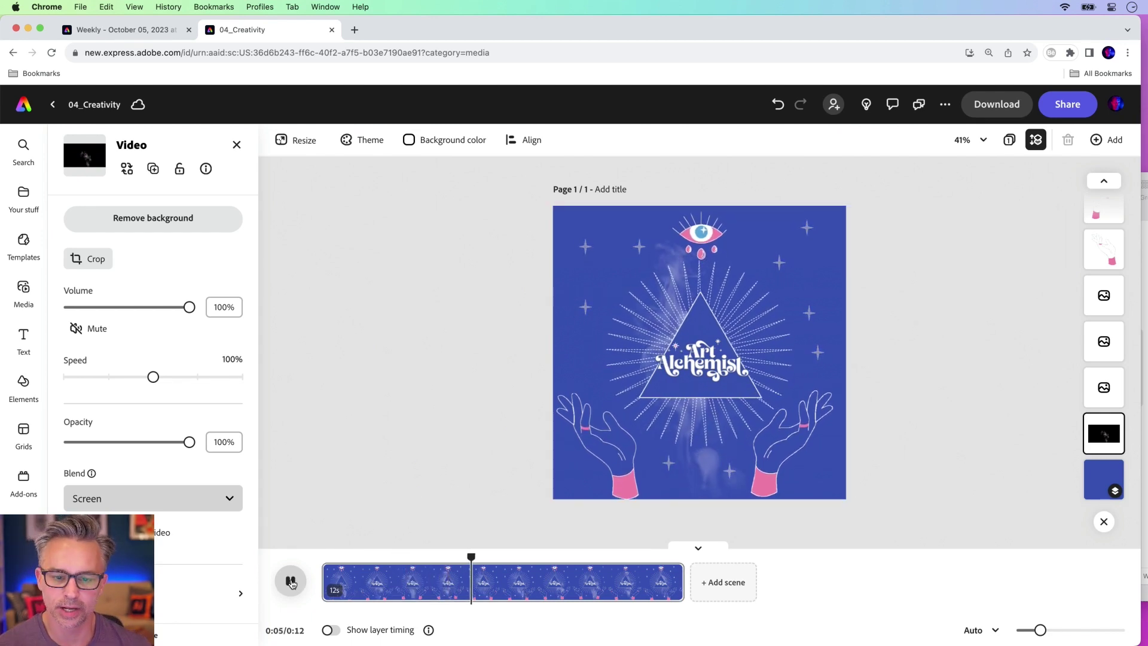
{"action": "left_click", "coordinate": [292, 581]}
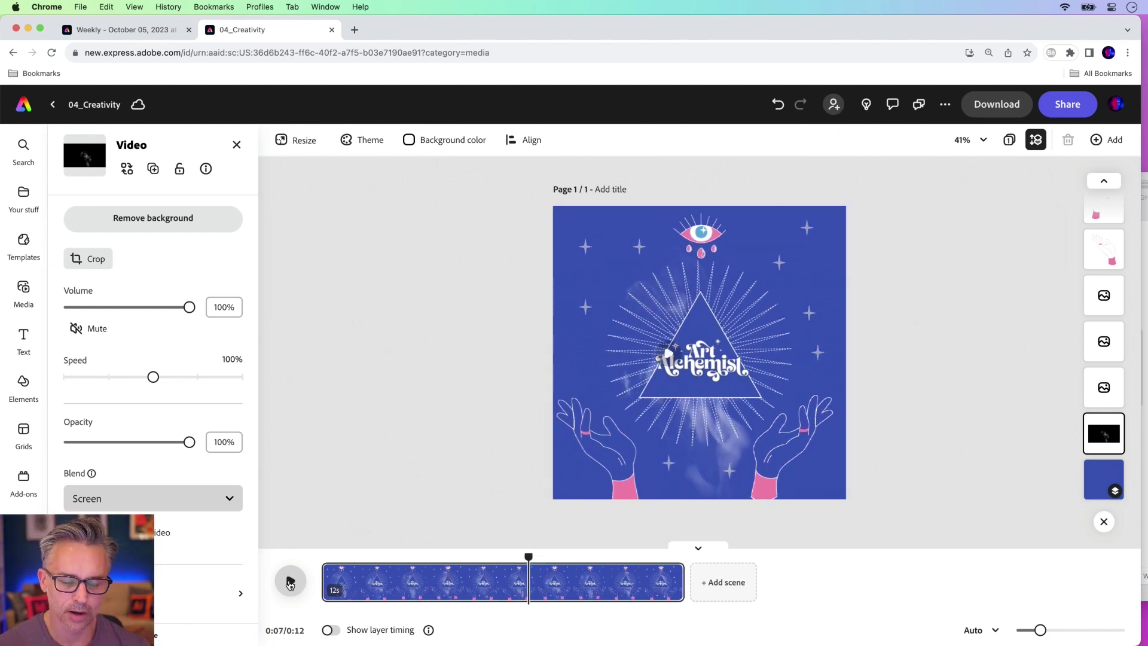
Download the animated artwork as an MP4 at source size
{"action": "left_click", "coordinate": [983, 107]}
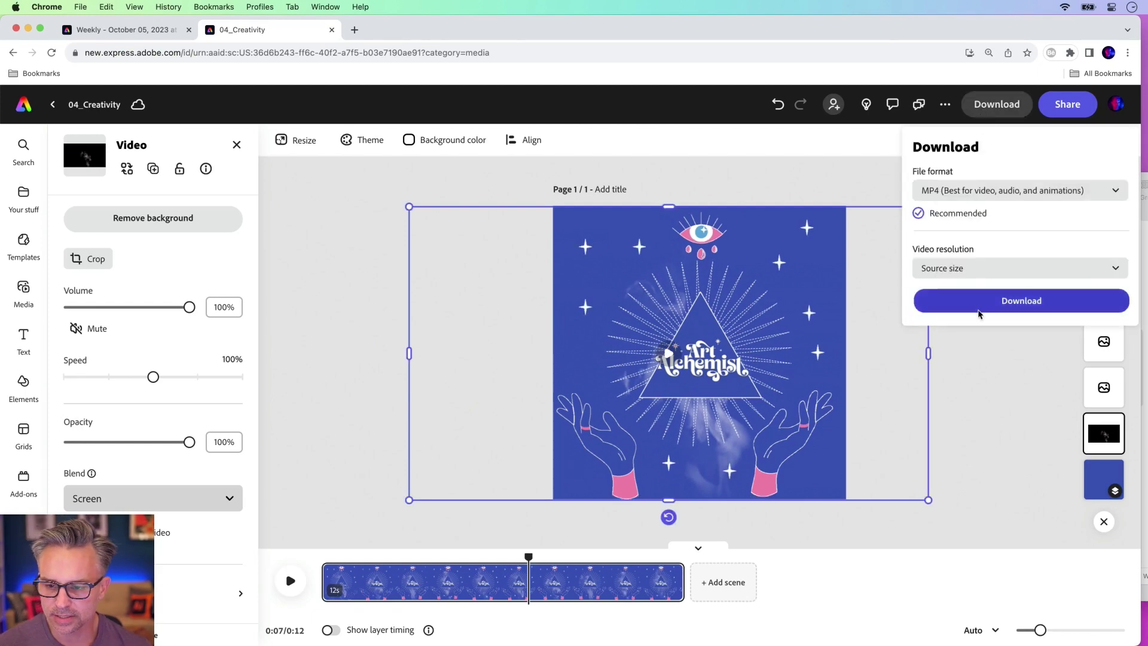
{"action": "left_click", "coordinate": [1009, 302]}
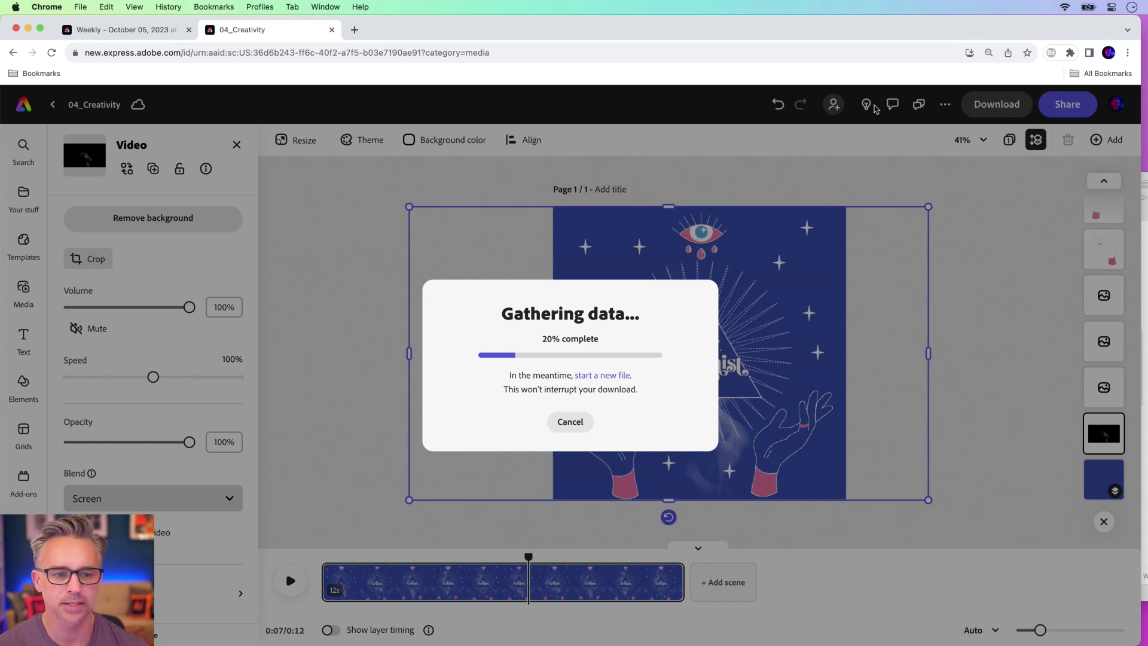
Switch to Keynote, close the SuperSession presentation and start the S6317_Illustrator slideshow from the Session Material Organization slide
{"action": "mouse_move", "coordinate": [299, 643]}
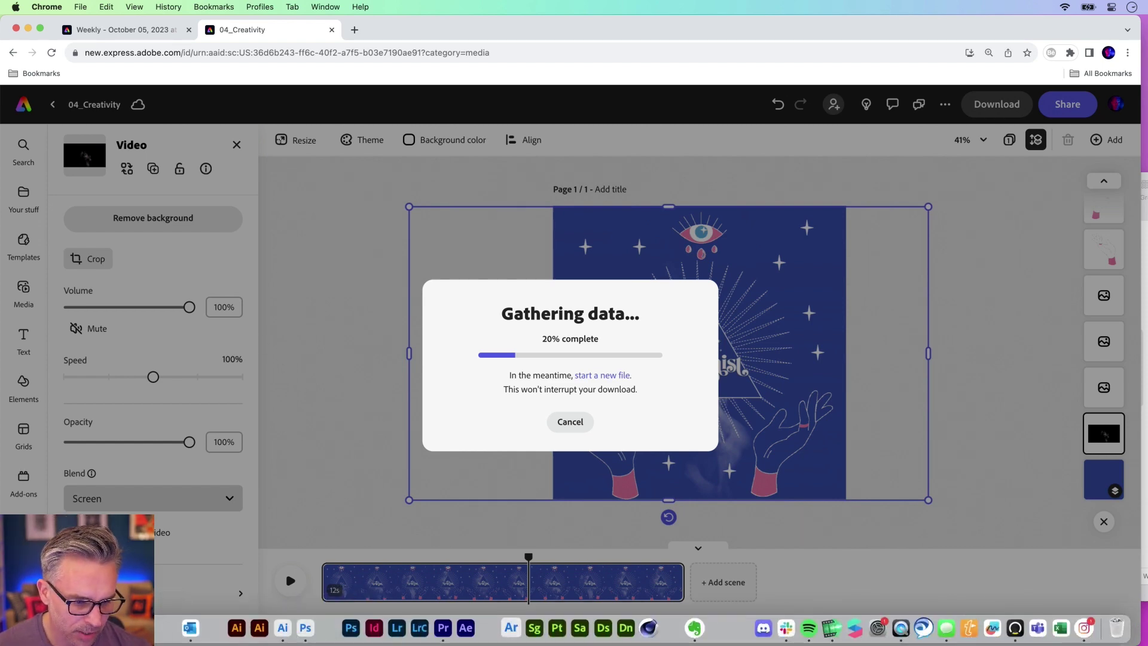
{"action": "key", "text": "super+Tab"}
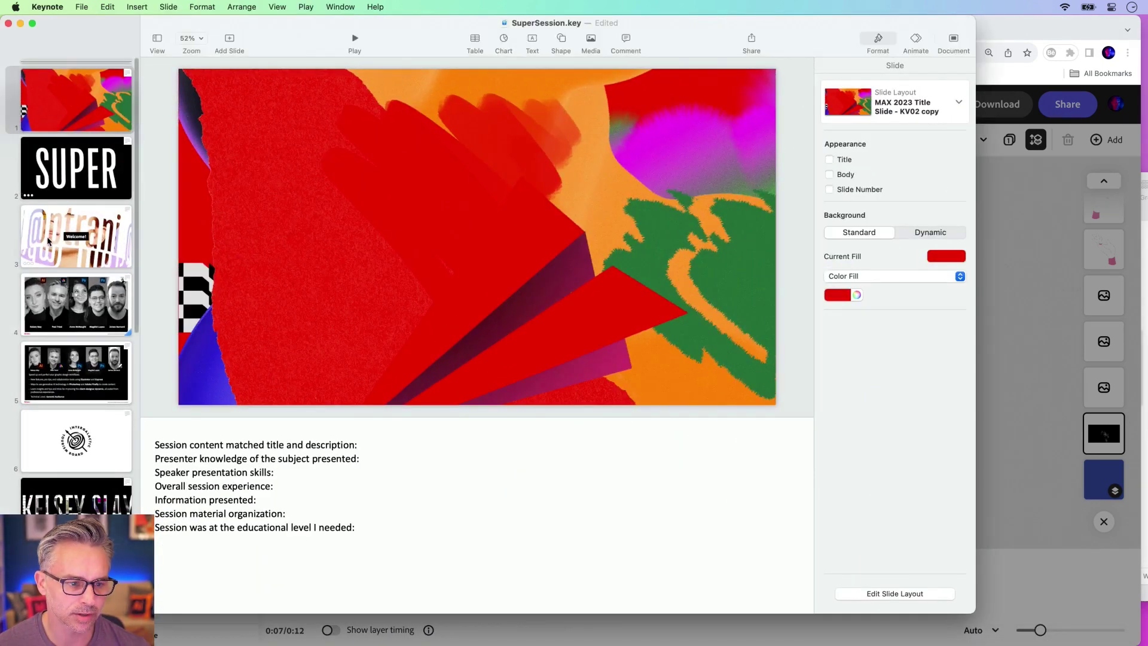
{"action": "left_click", "coordinate": [9, 23]}
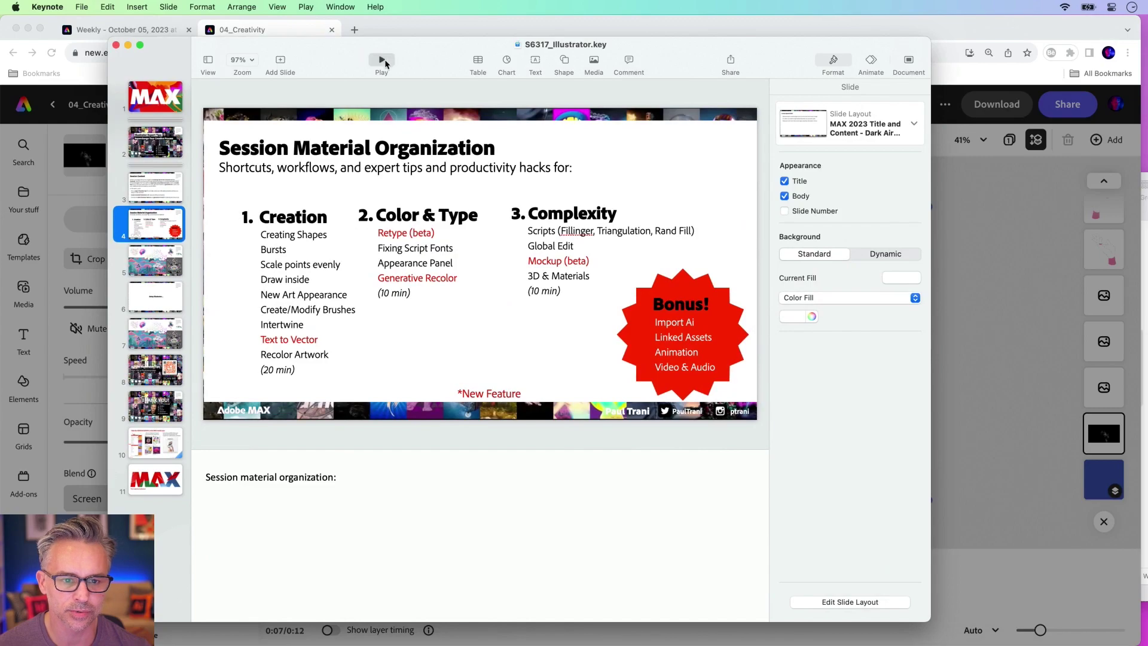
{"action": "left_click", "coordinate": [383, 60]}
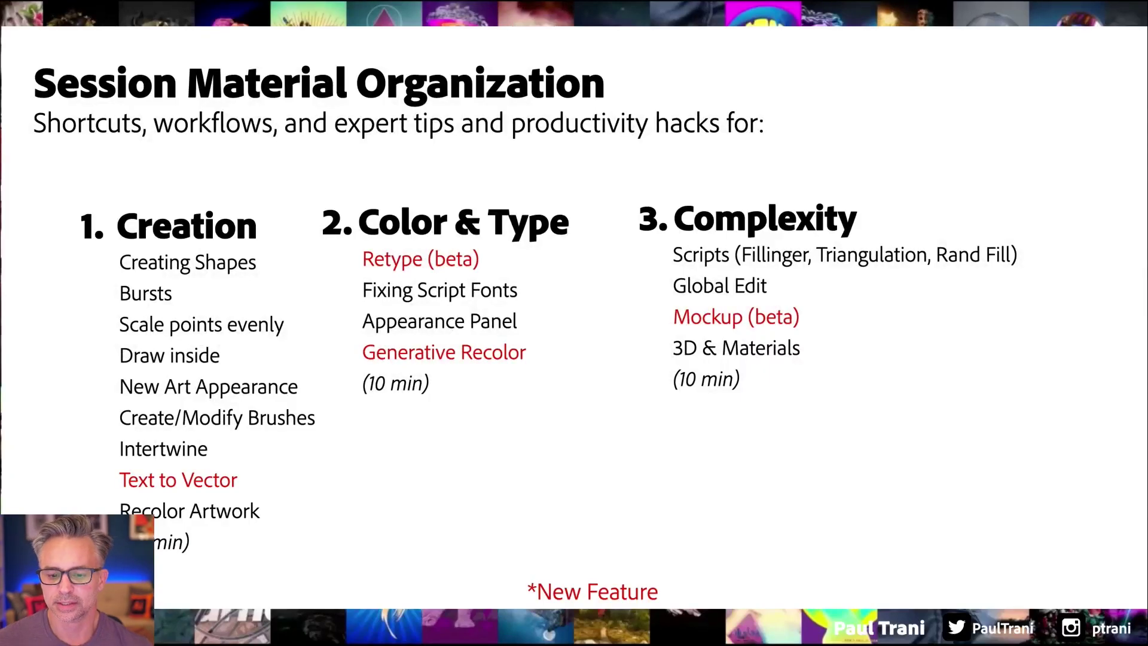
Advance the slideshow through the bonus topics and the artwork overview to the All The Illustrator Tips slide
{"action": "key", "text": "Right"}
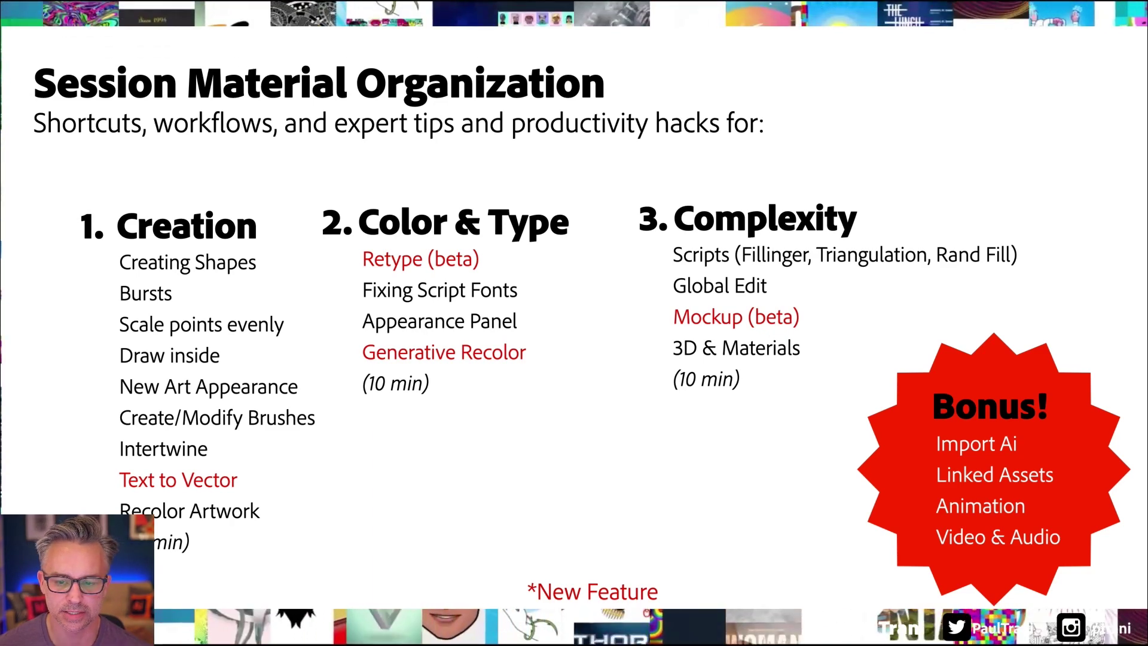
{"action": "key", "text": "Right"}
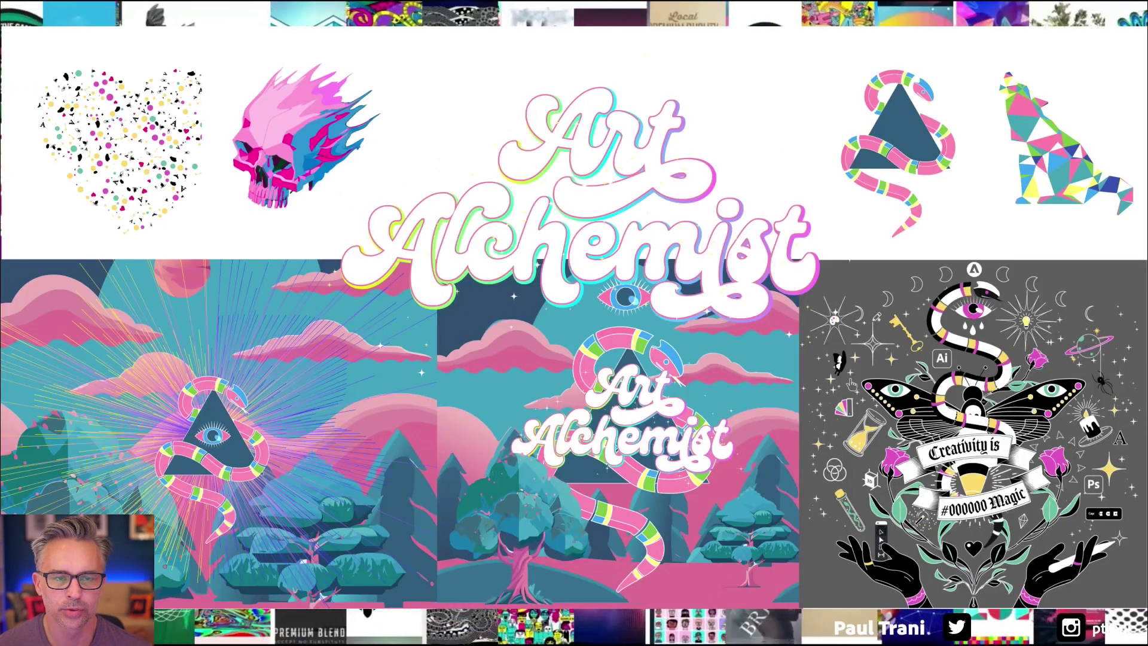
{"action": "key", "text": "Right"}
{"action": "key", "text": "Left"}
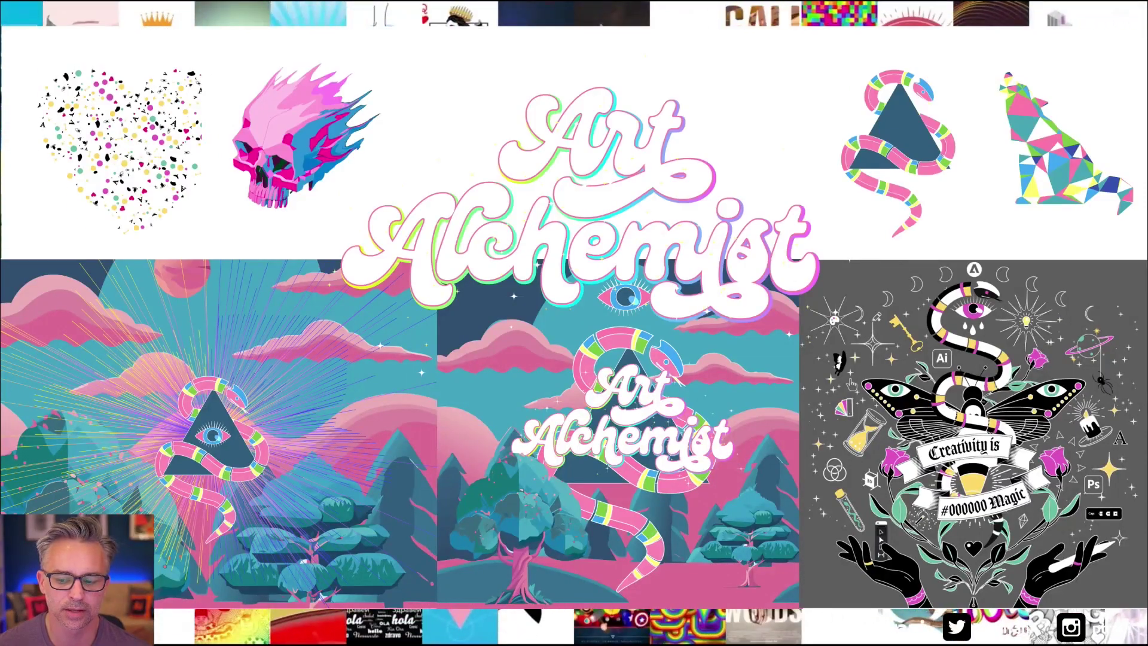
{"action": "key", "text": "Right"}
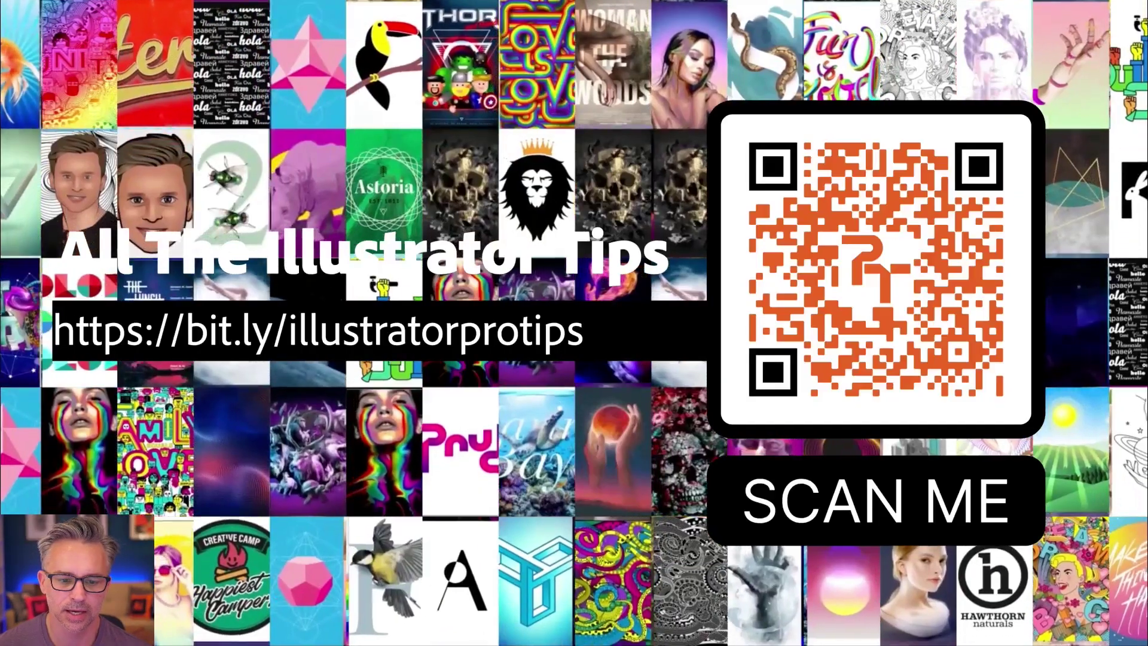